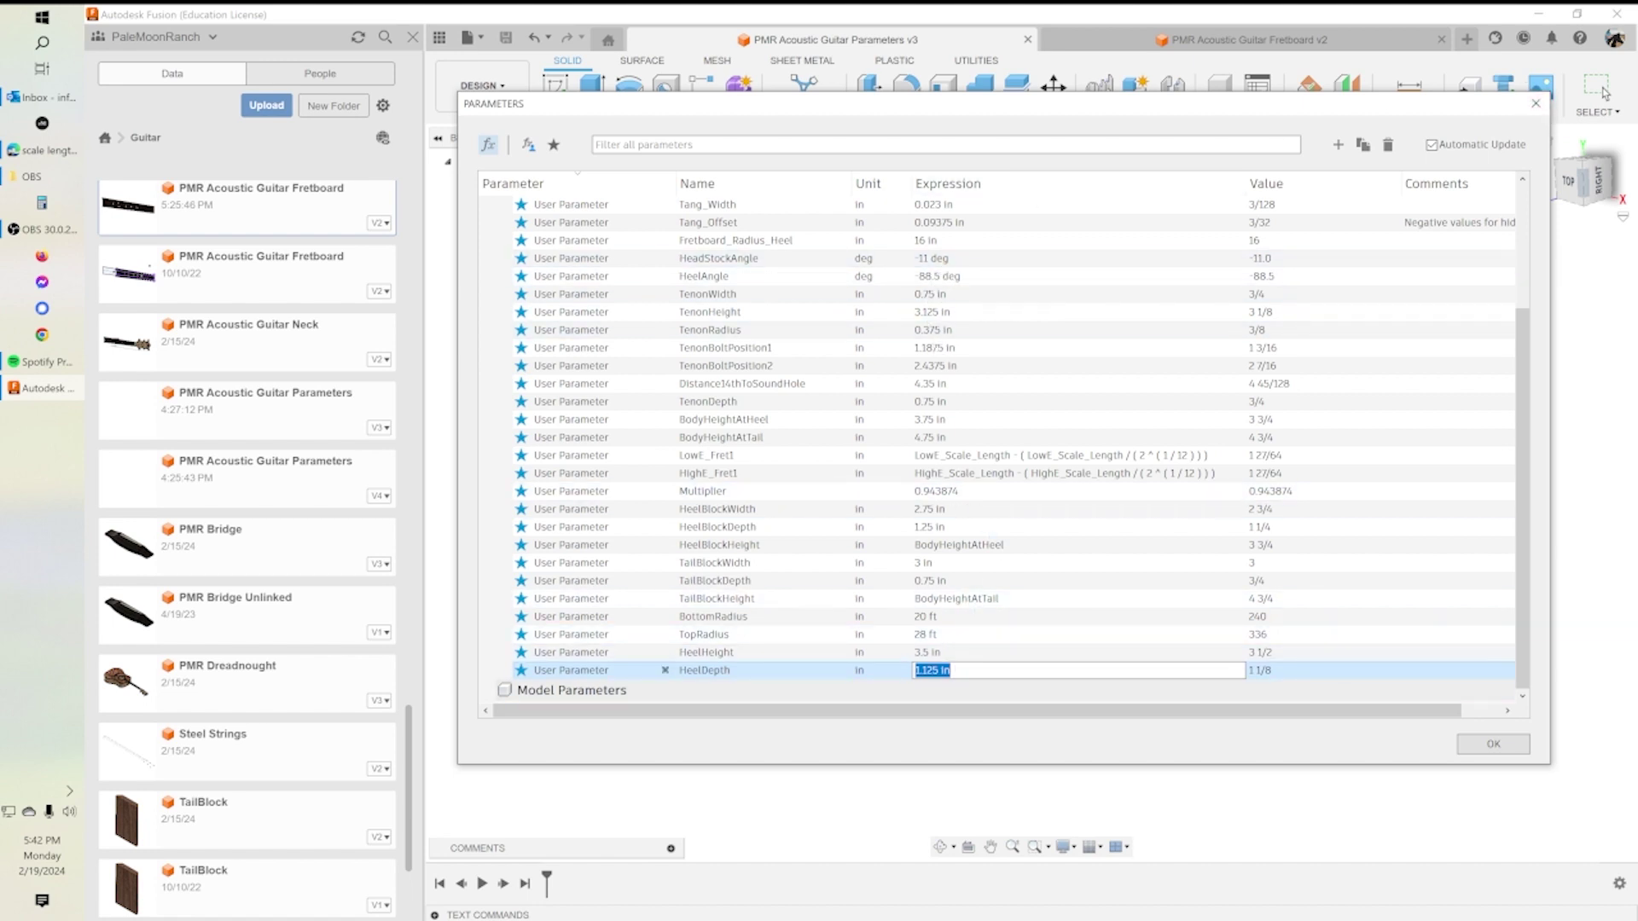
Close the parameter table and roll the acoustic guitar fretboard design's timeline back to its beginning.
click(1513, 752)
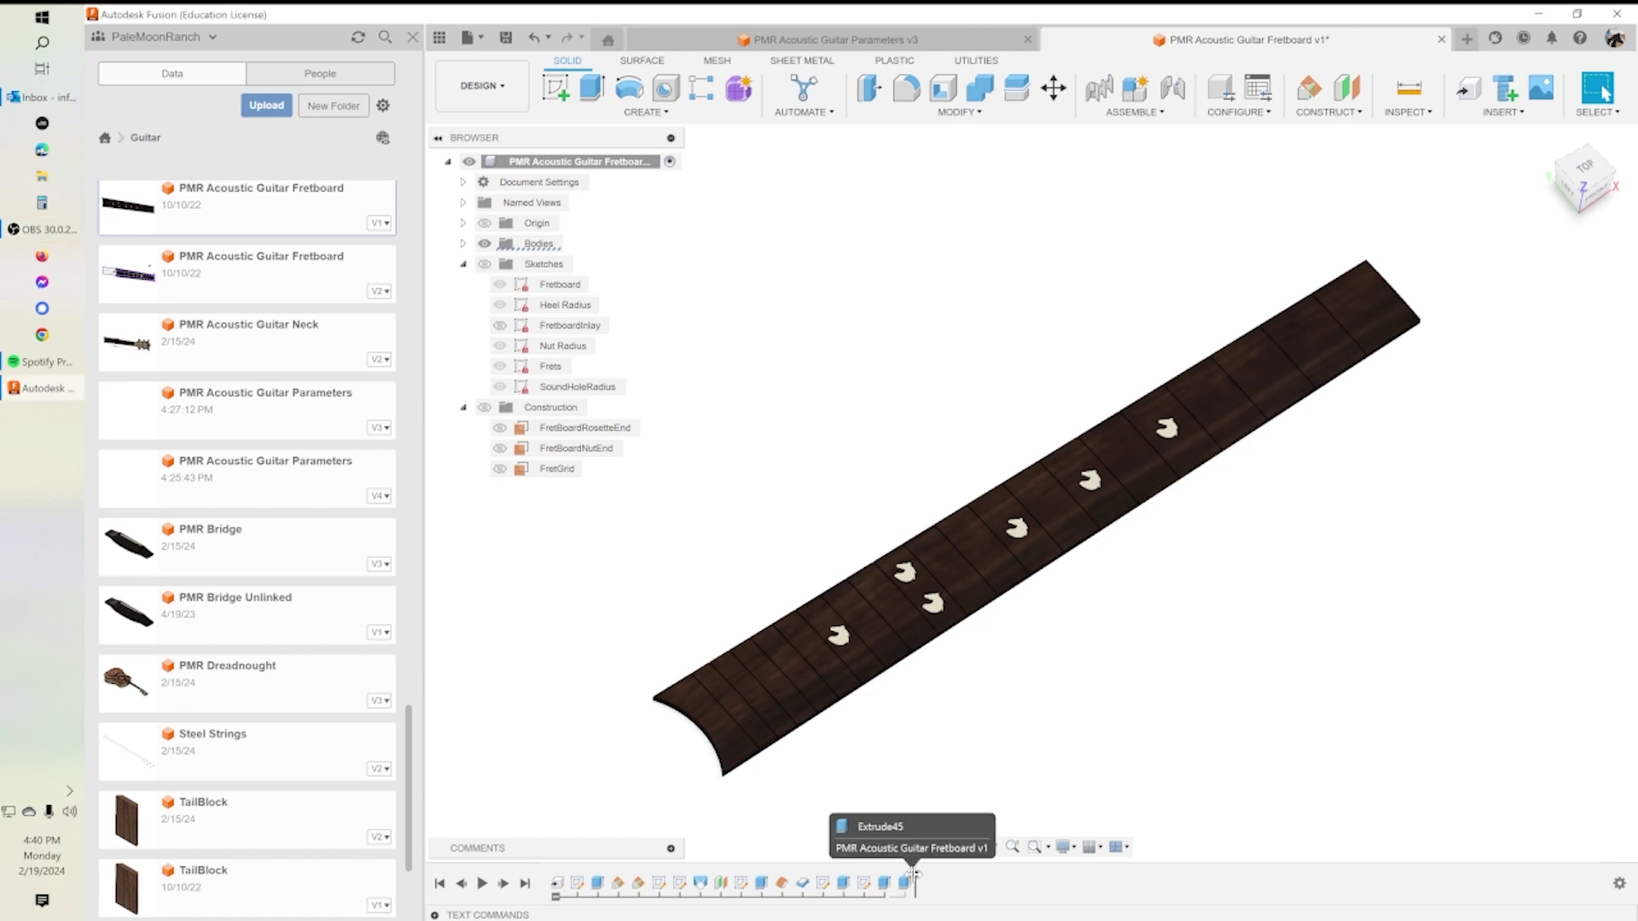
drag(899, 875, 565, 876)
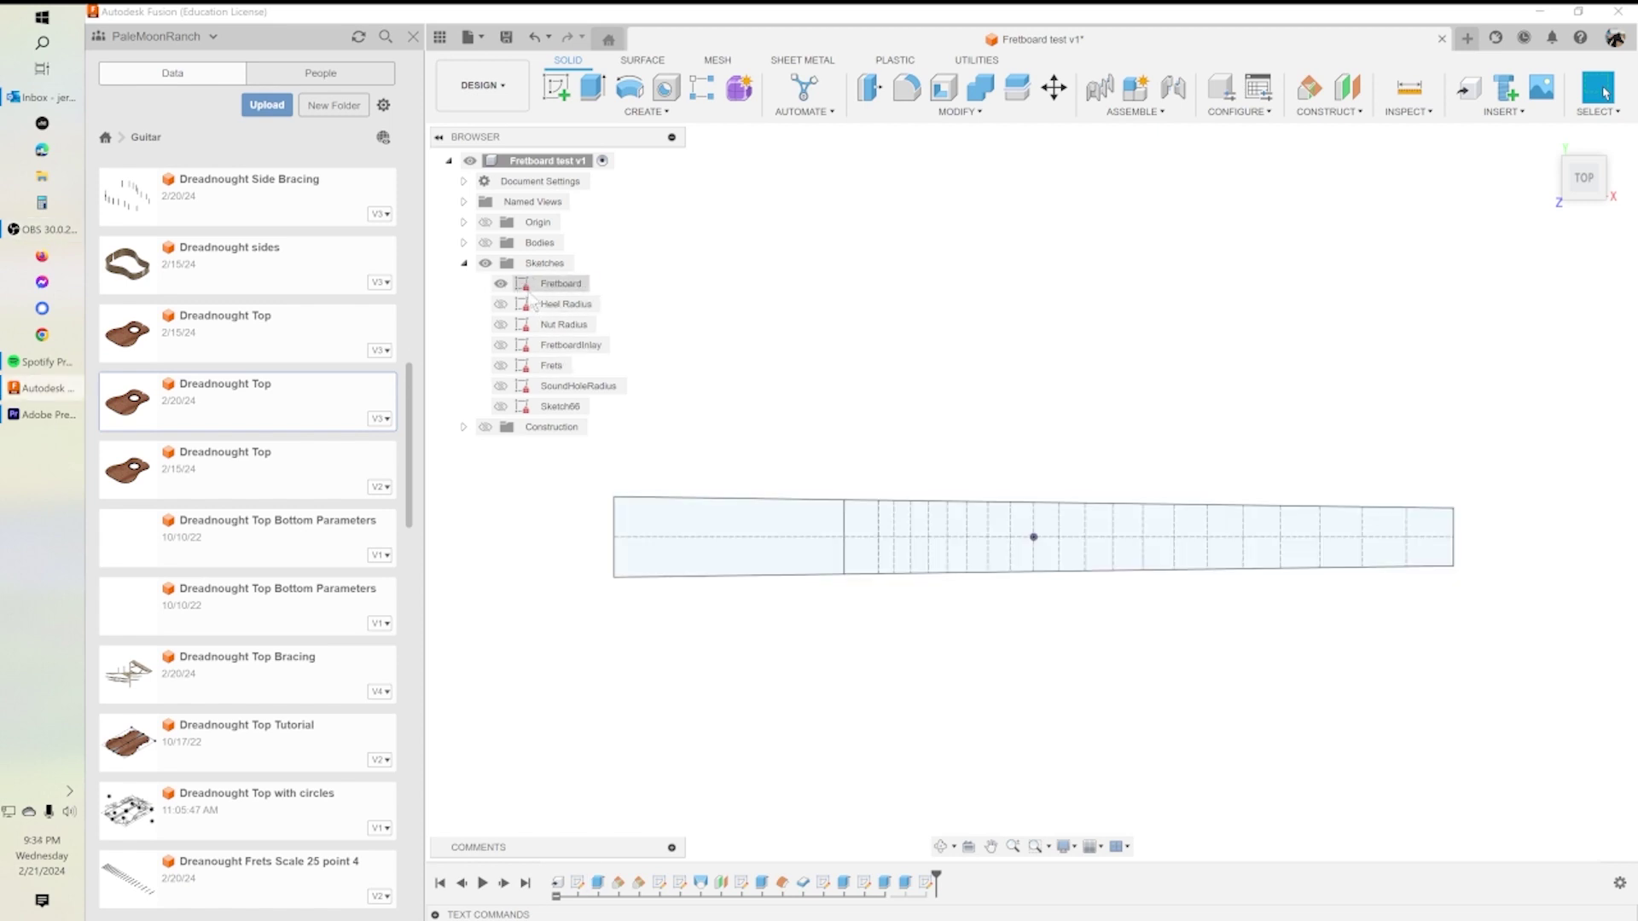
Open the Fretboard sketch for editing and bring the fret spacing dimensions at the nut end into close view.
double_click(559, 283)
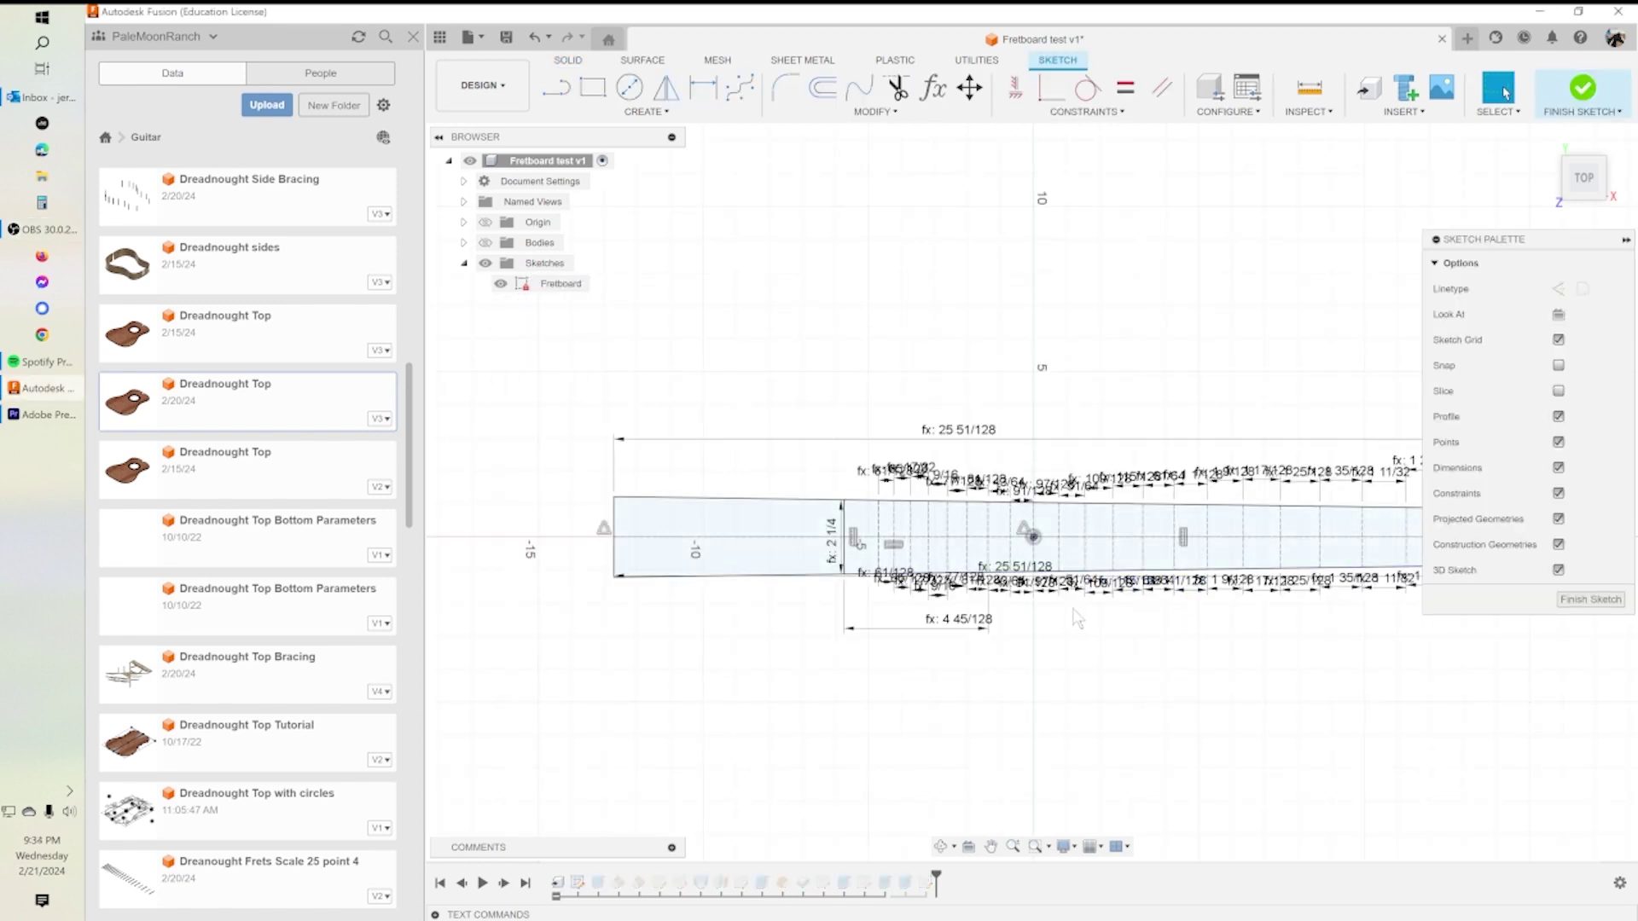
mouse_move(1181, 607)
shift+middle_down()
mouse_move(1211, 575)
mouse_move(1206, 621)
mouse_move(1217, 614)
shift+middle_up()
scroll(1206, 543, up, 5)
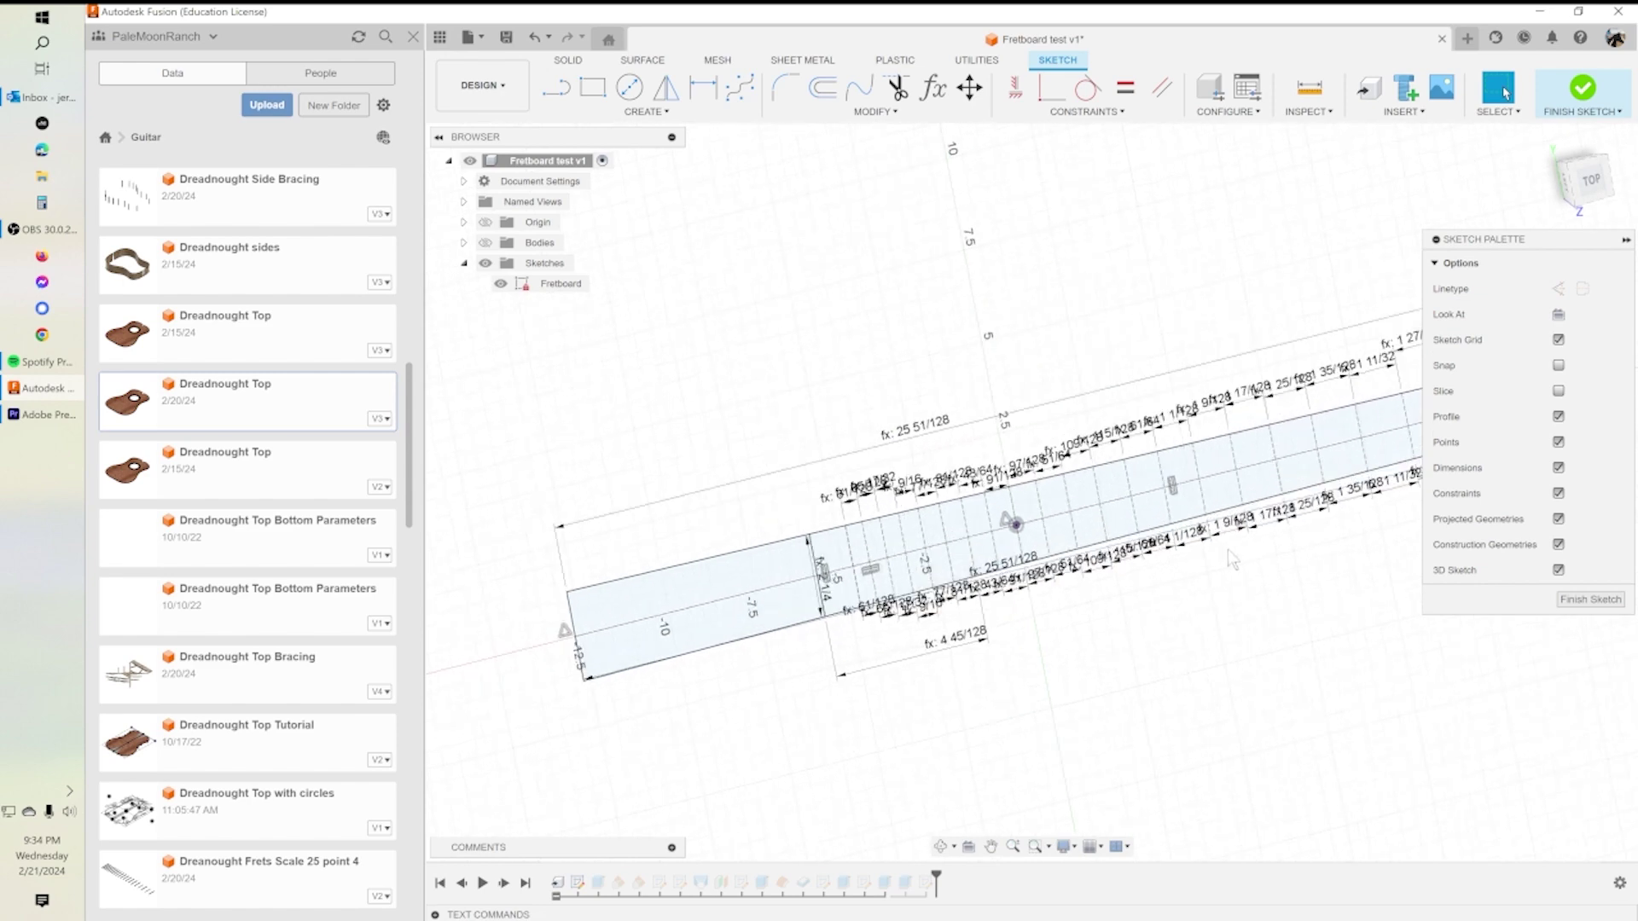
scroll(1226, 510, down, 5)
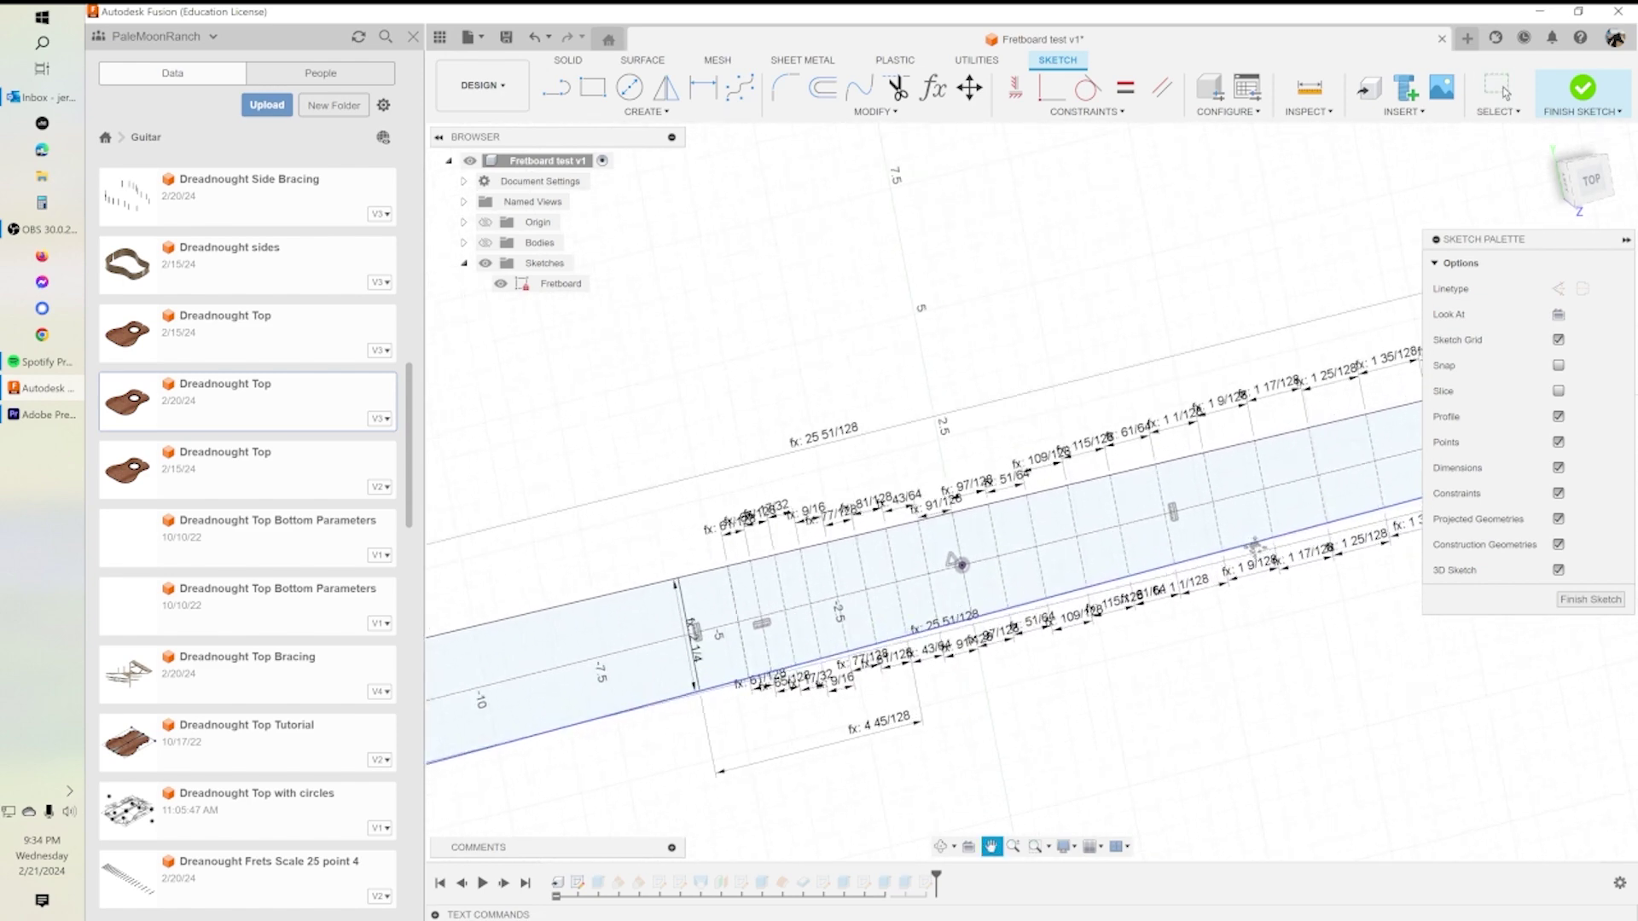
middle_drag(1226, 510, 1131, 508)
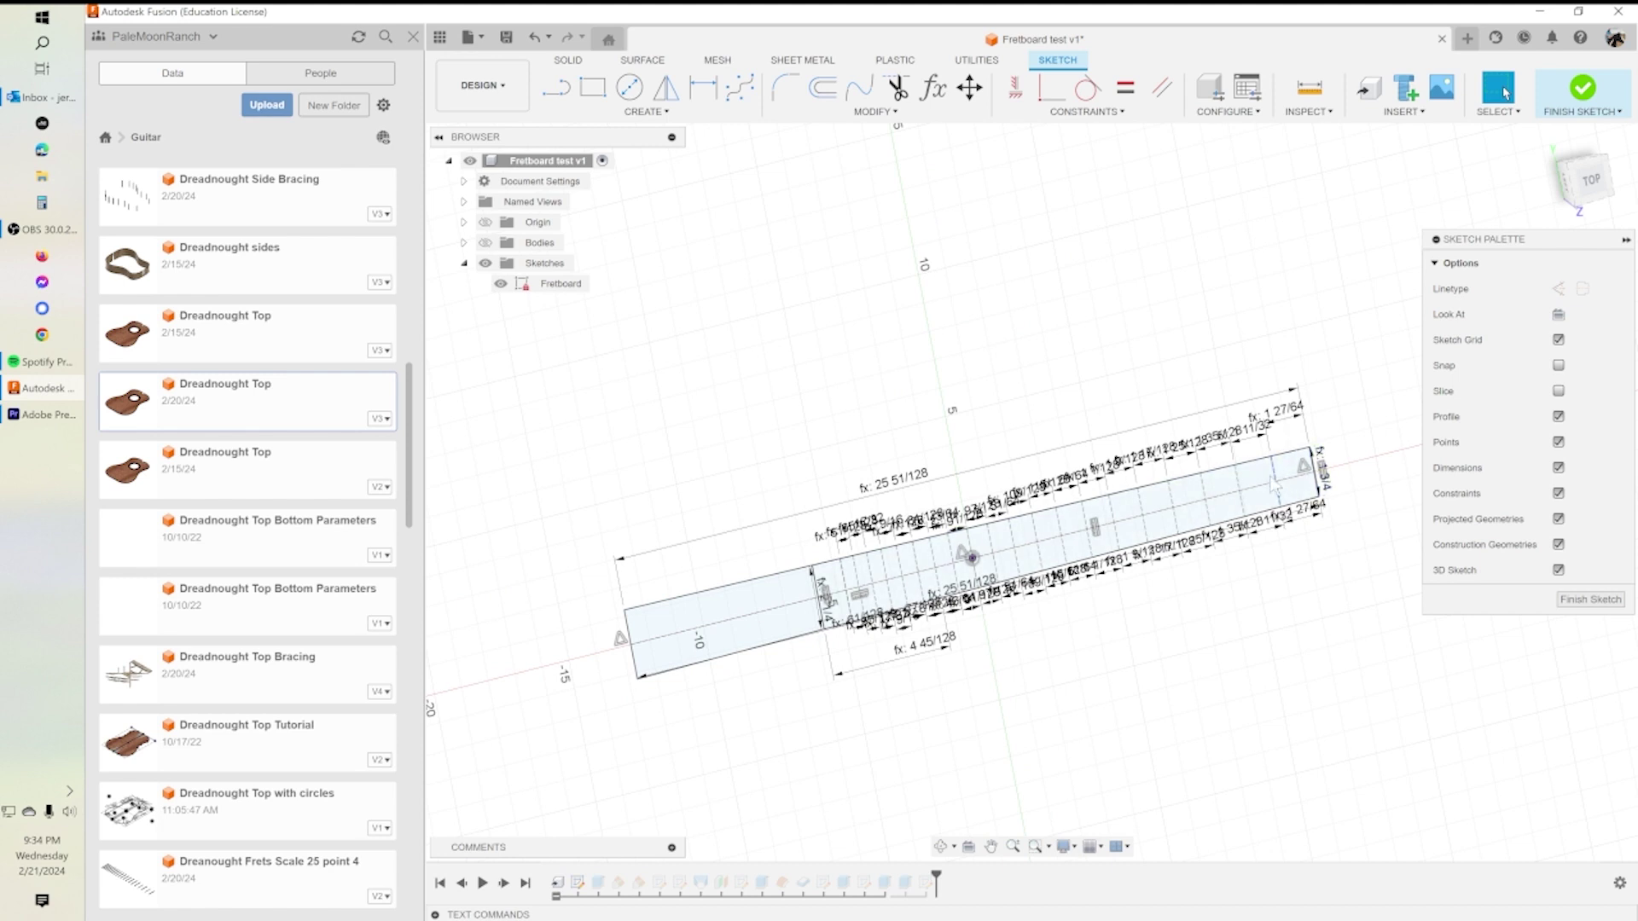
scroll(1249, 457, up, 2)
scroll(1249, 456, up, 3)
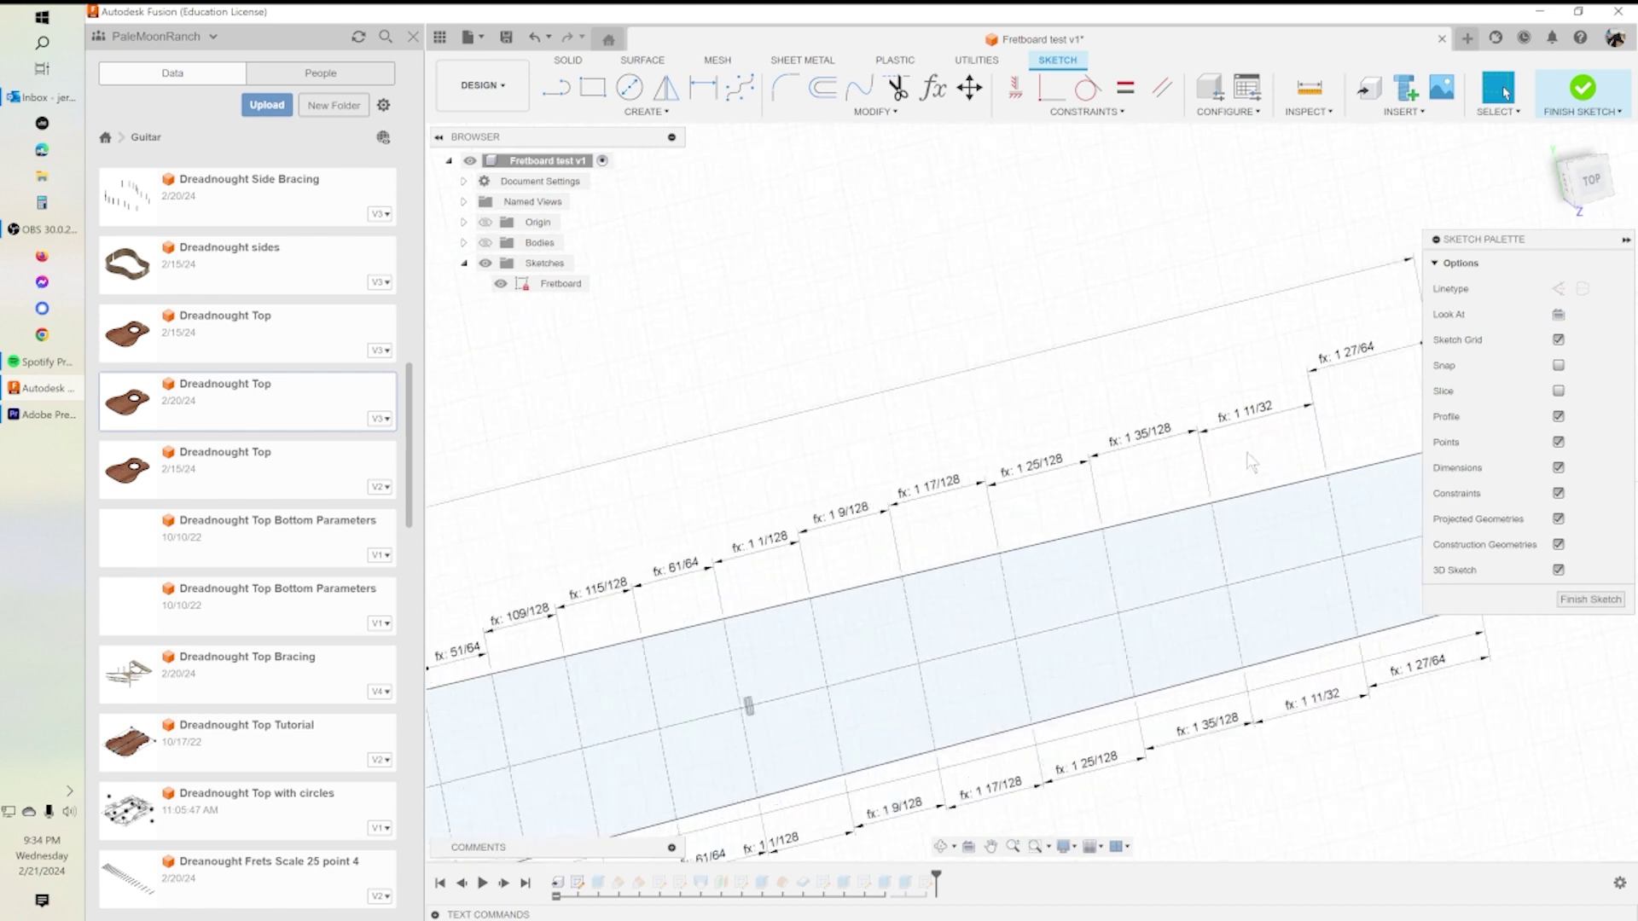
middle_drag(1236, 362, 1076, 334)
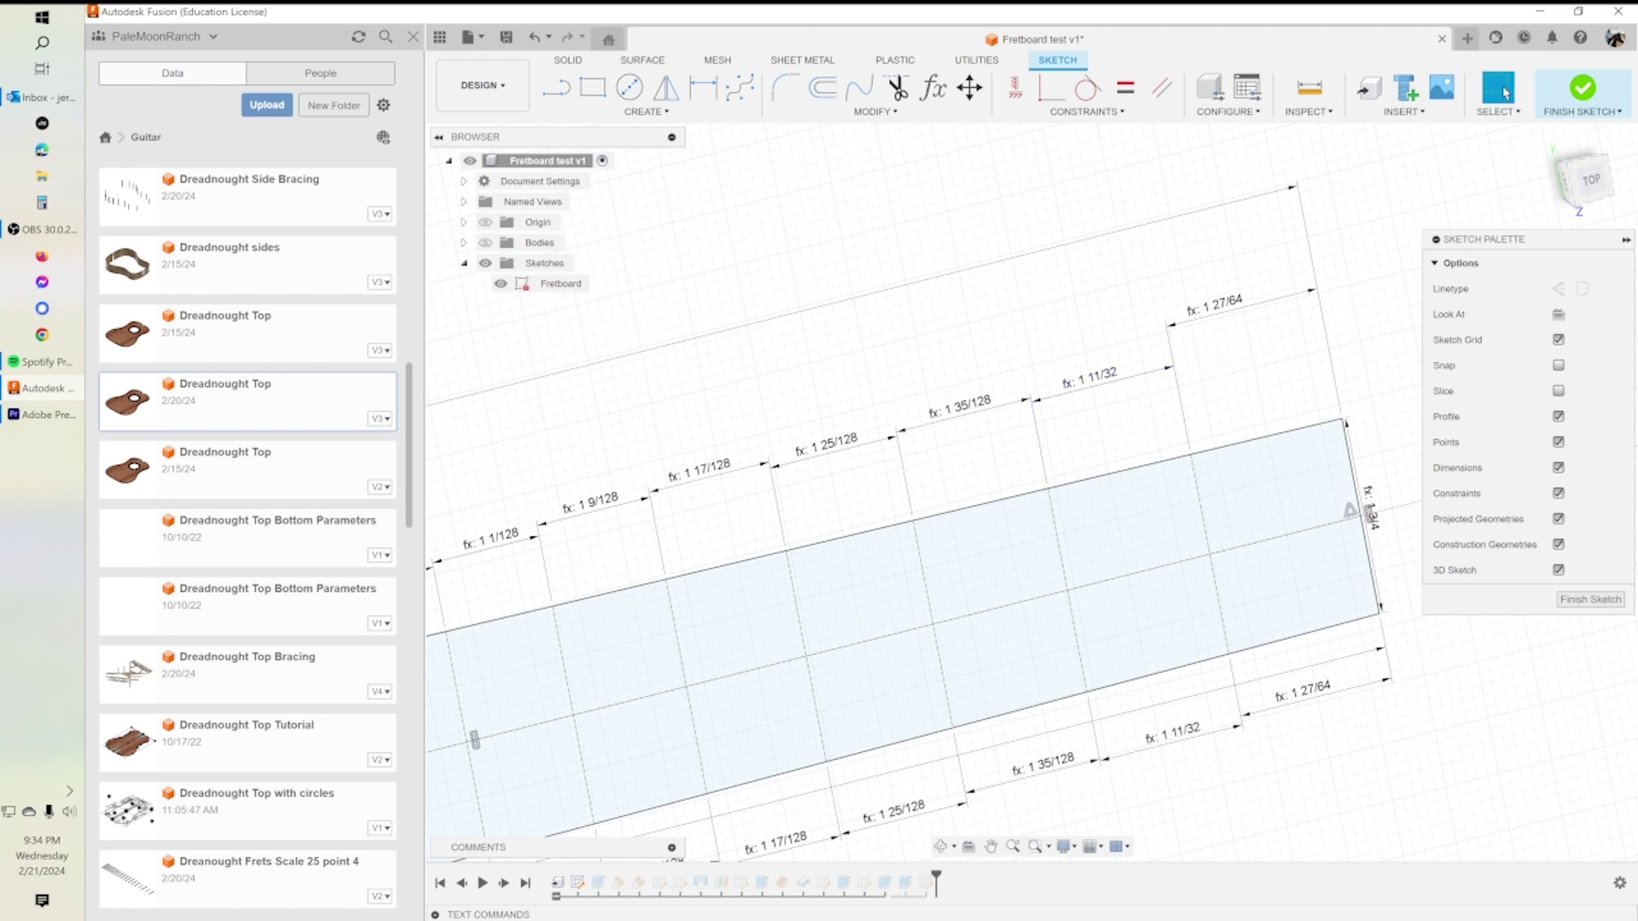
Examine the expression of the low E first-fret spacing and its formula in the parameter table, widening the Expression column.
double_click(1238, 311)
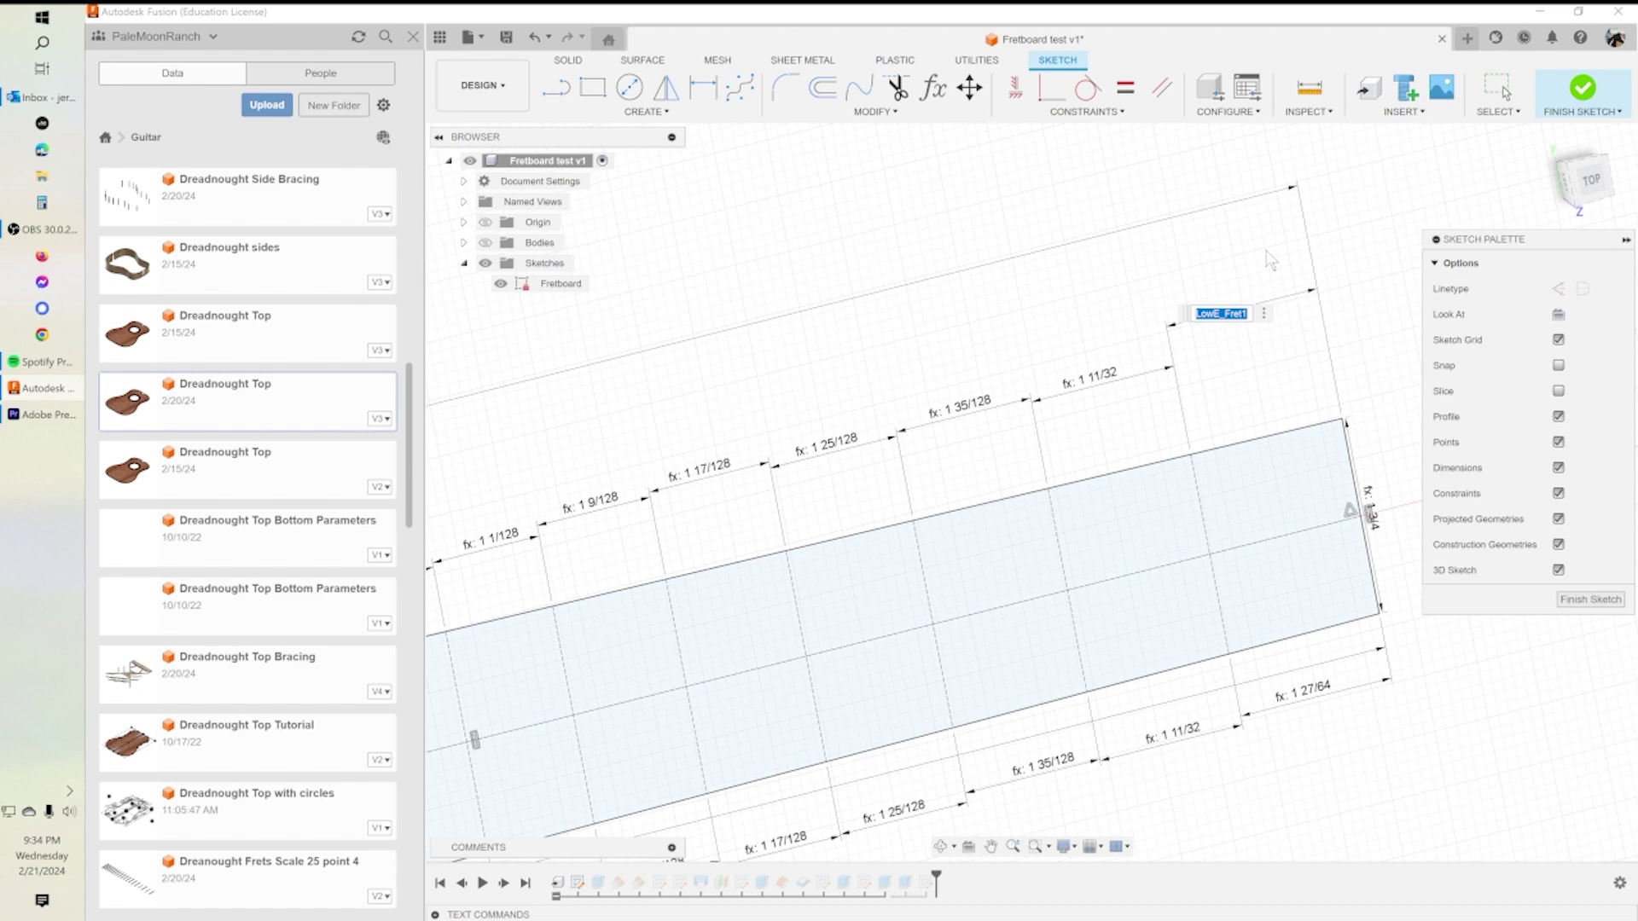
key(Return)
click(934, 89)
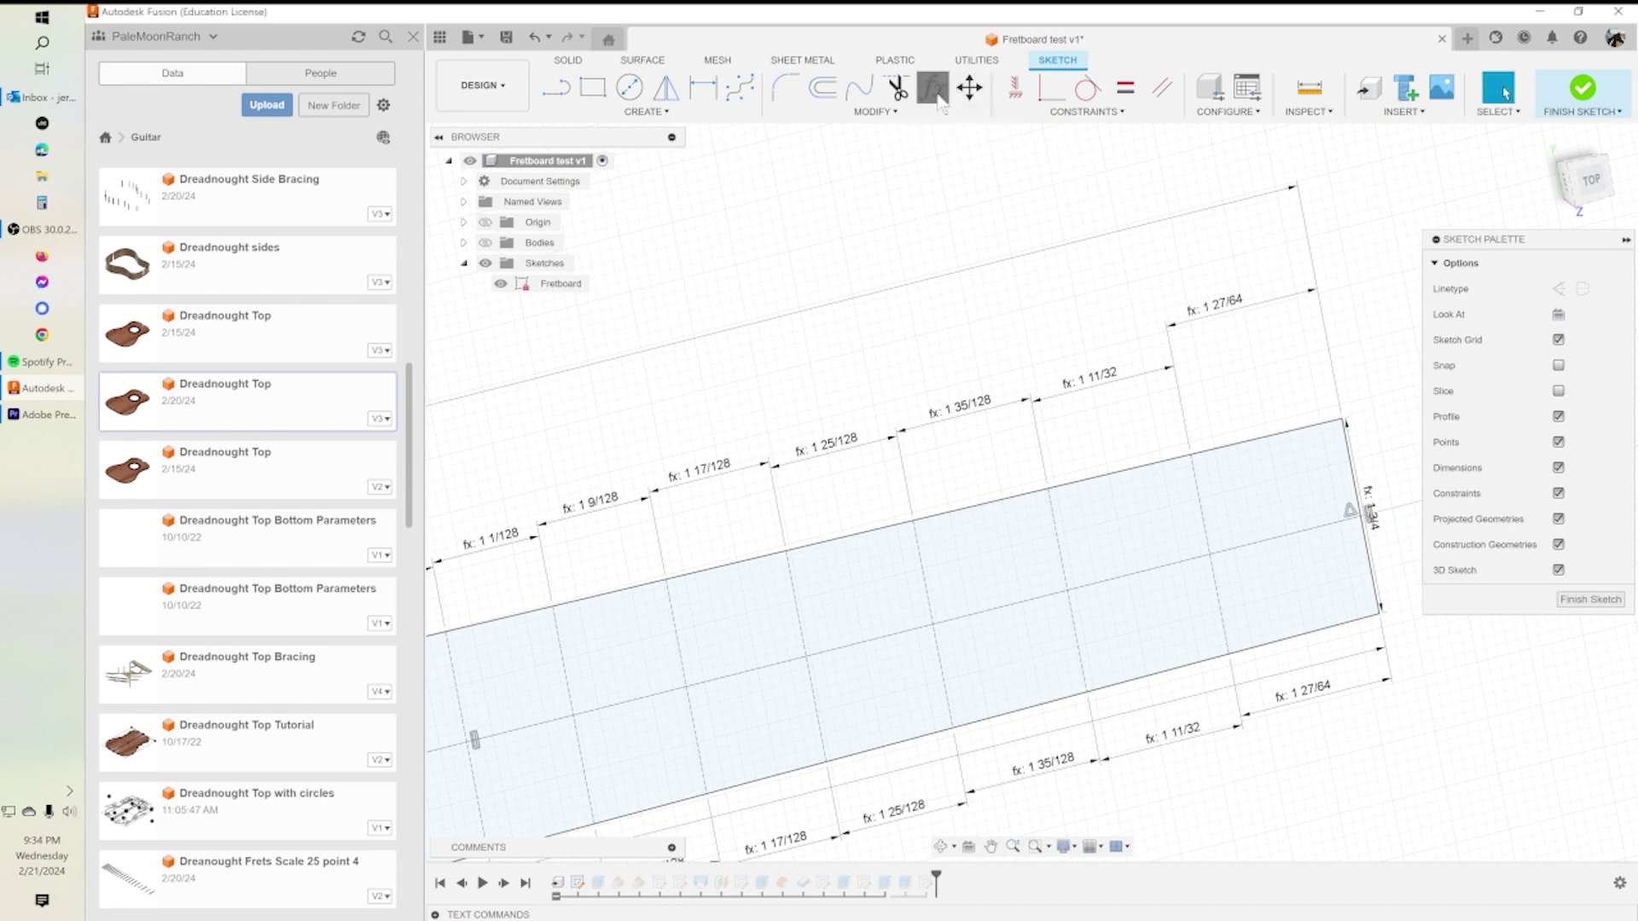
scroll(1284, 524, down, 2)
scroll(1284, 524, down, 3)
scroll(1230, 488, up, 4)
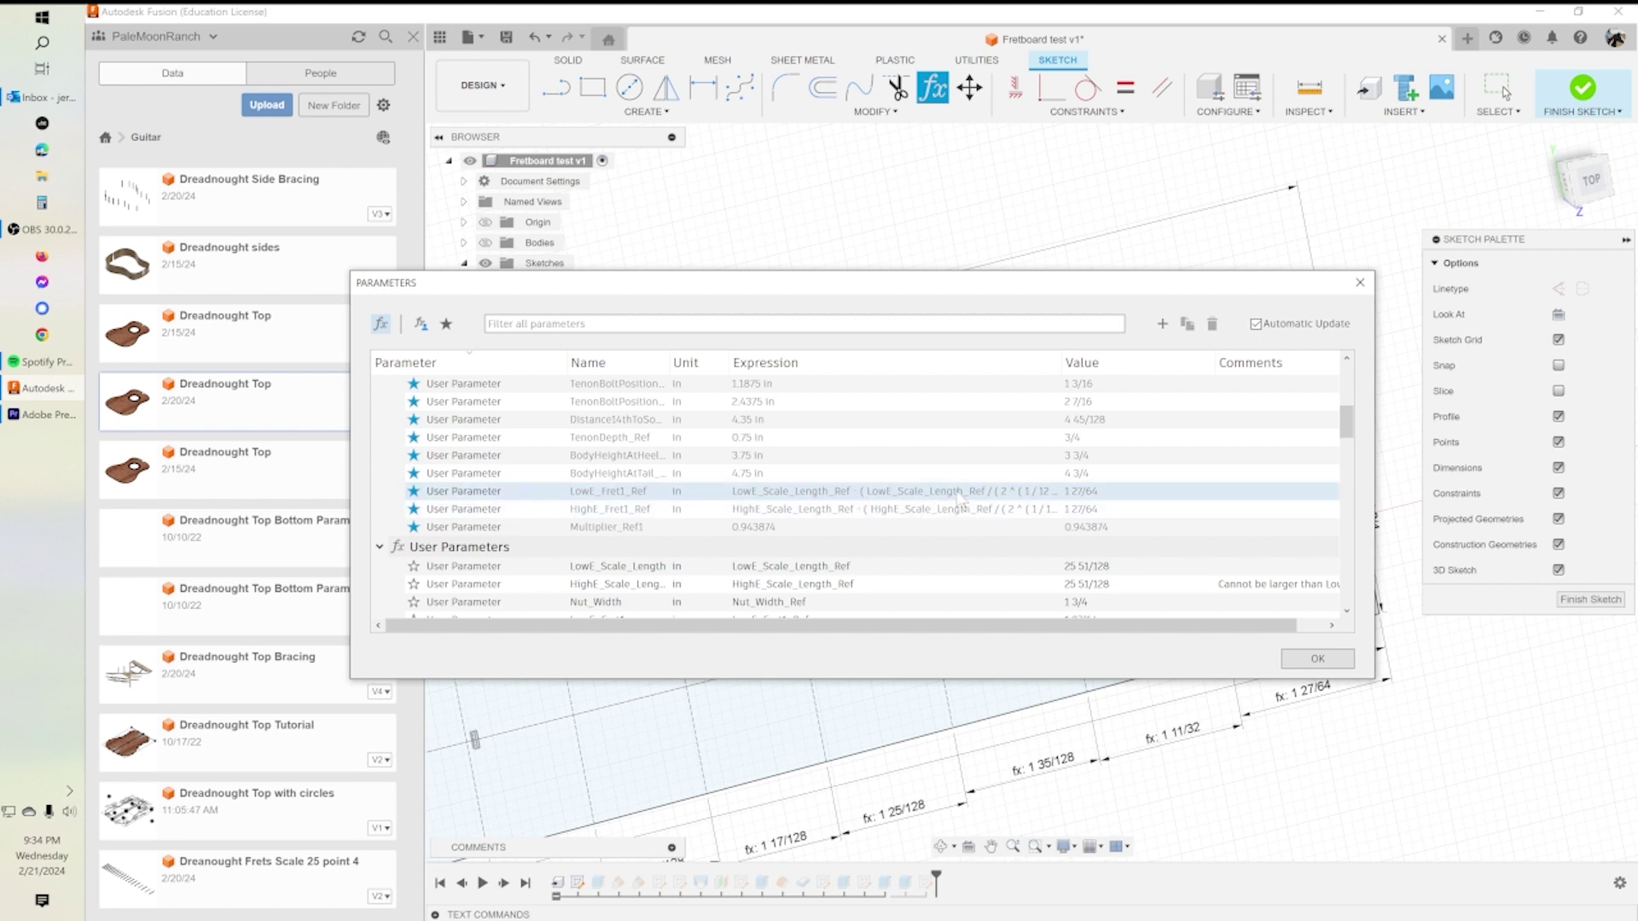
click(1023, 515)
click(1058, 495)
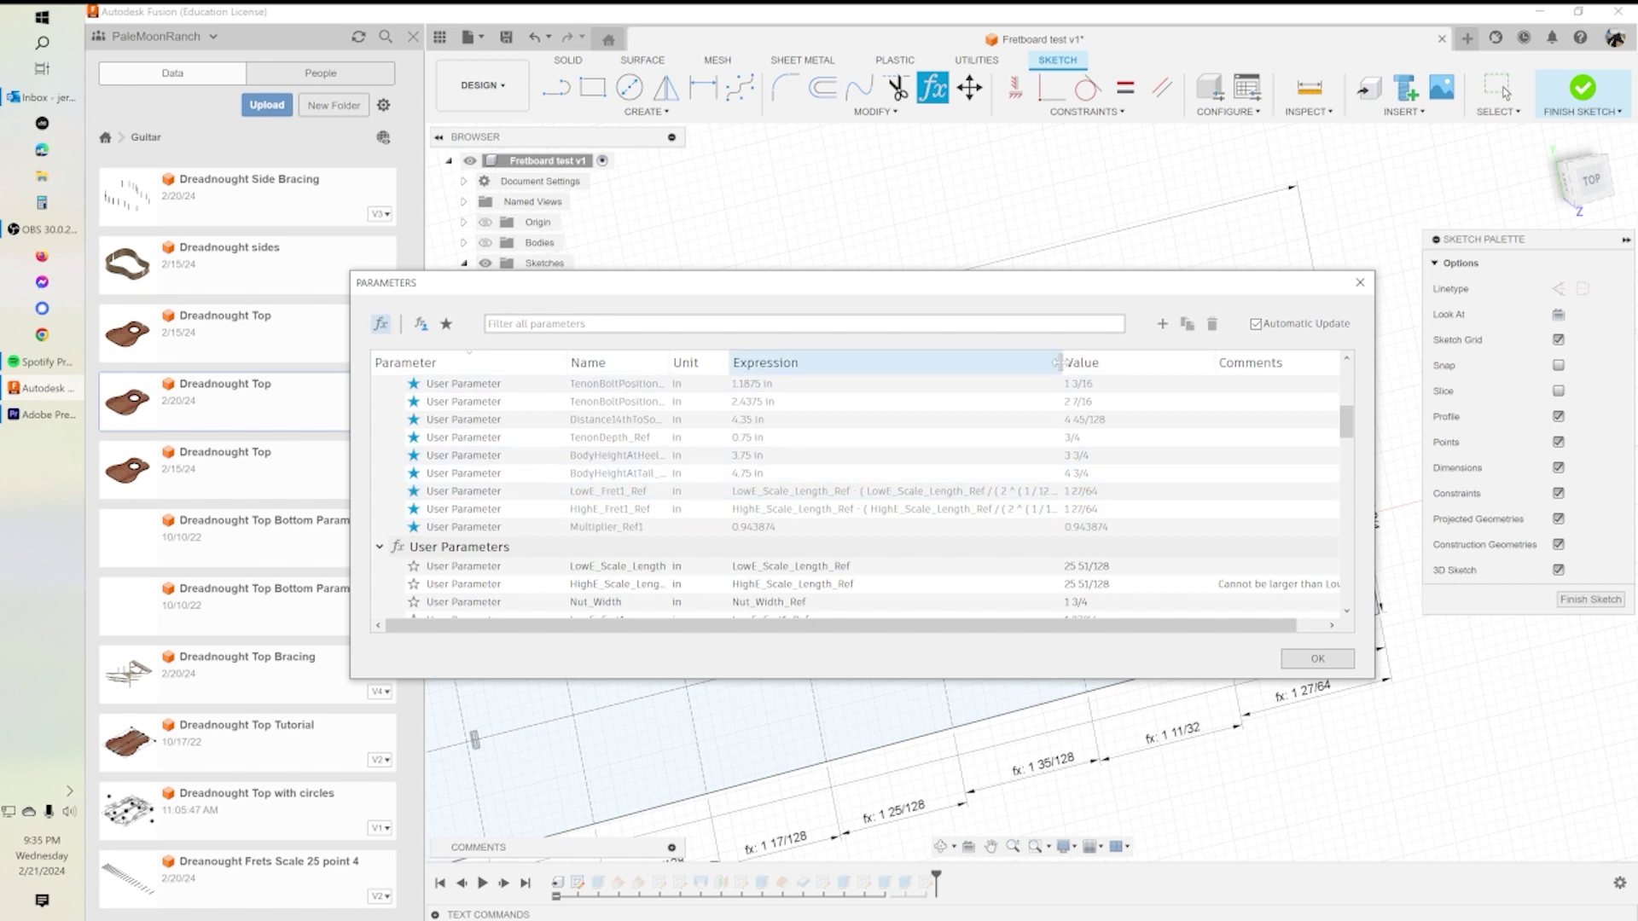
drag(1060, 361, 1085, 363)
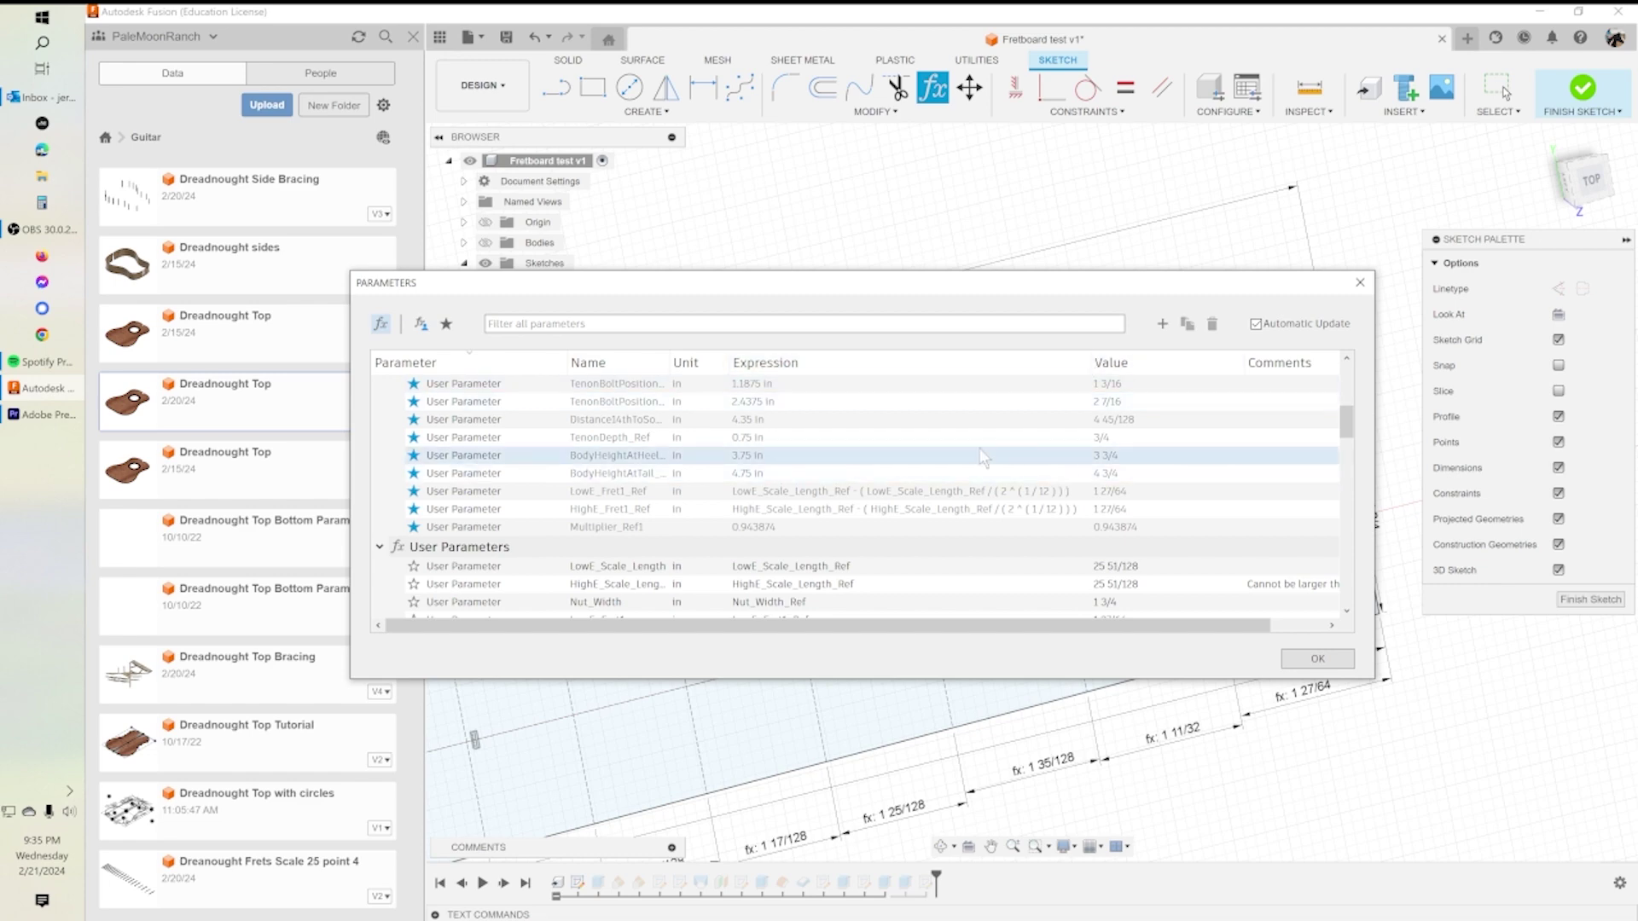
click(1360, 282)
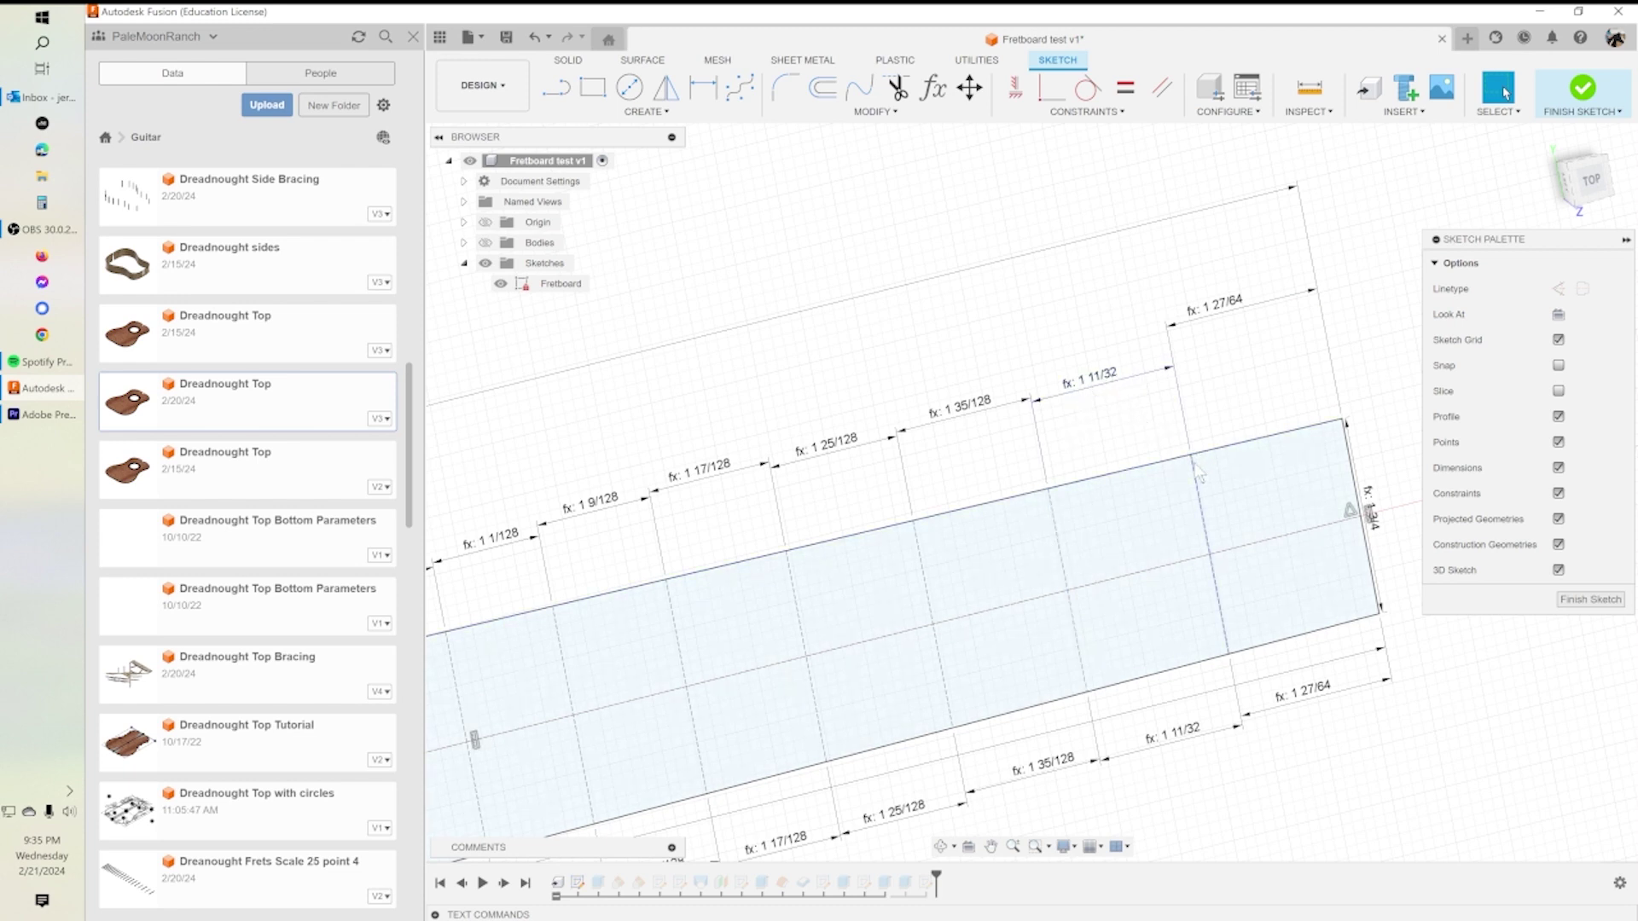
Examine the expression of the low E second-fret spacing and look up the Multiplier parameter it uses.
double_click(1116, 383)
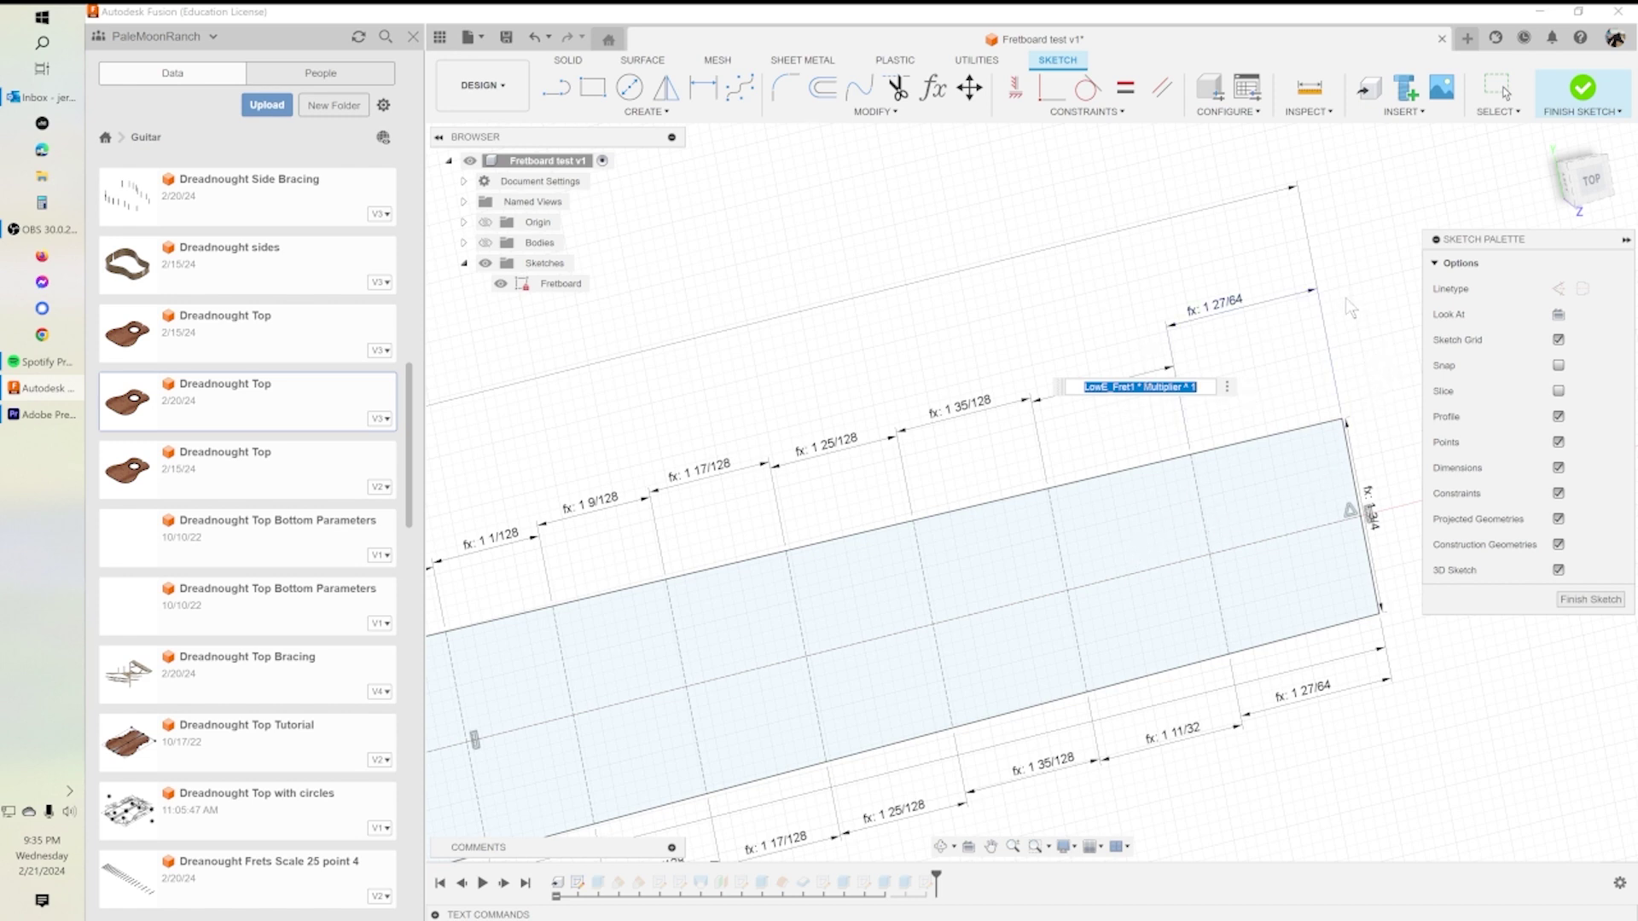
key(Return)
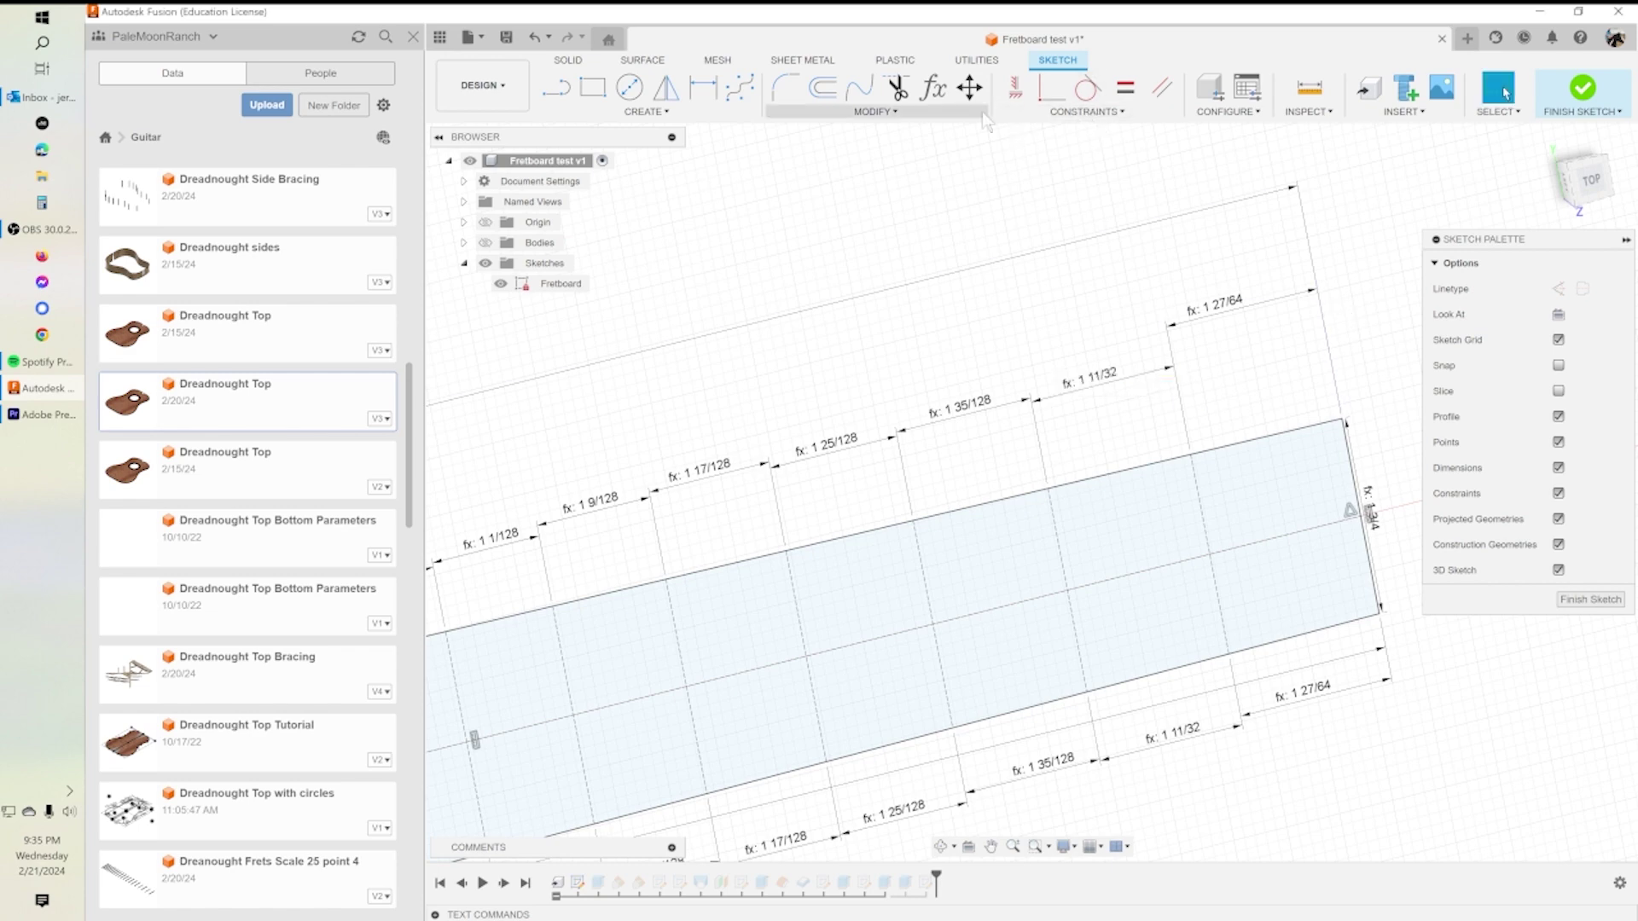
click(945, 96)
scroll(1129, 514, down, 3)
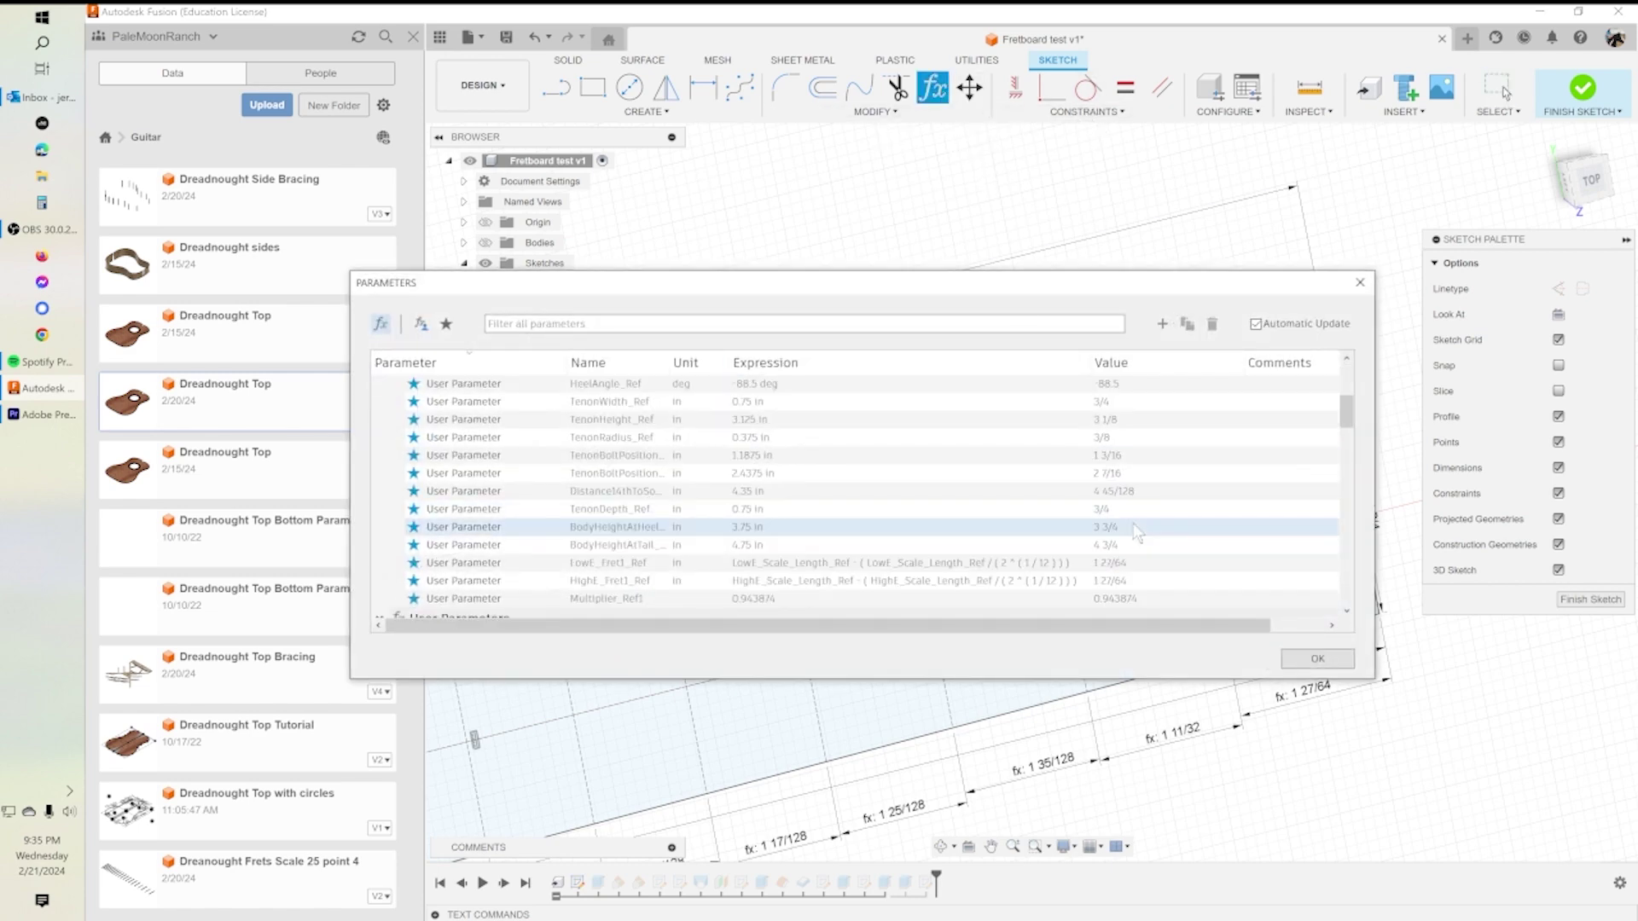
scroll(1130, 515, down, 2)
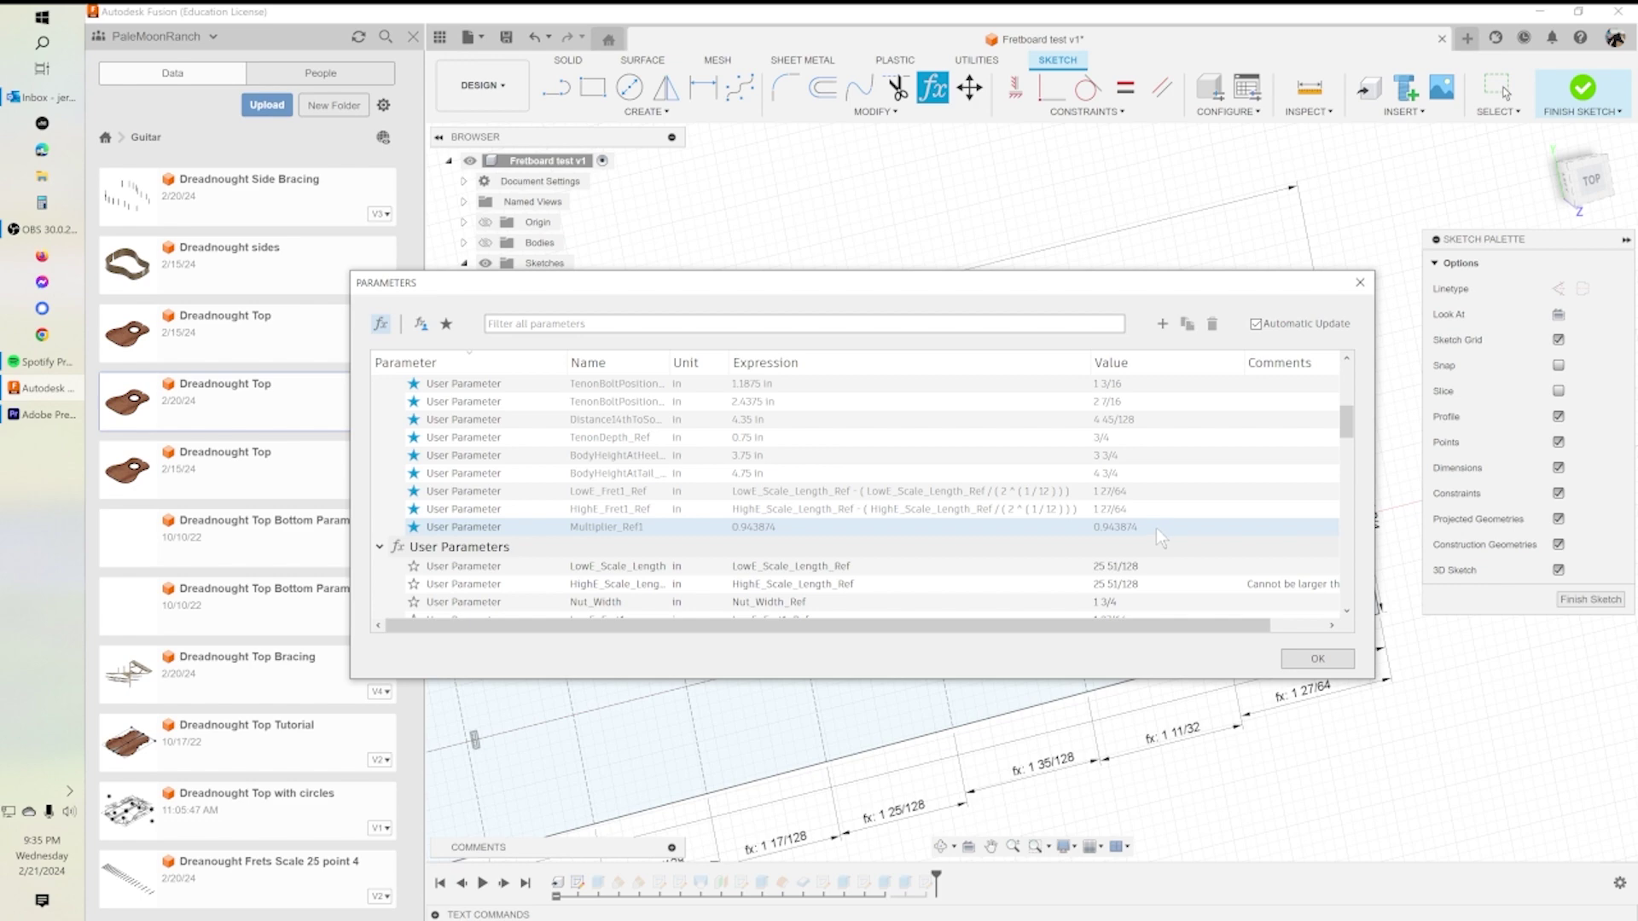
click(1360, 284)
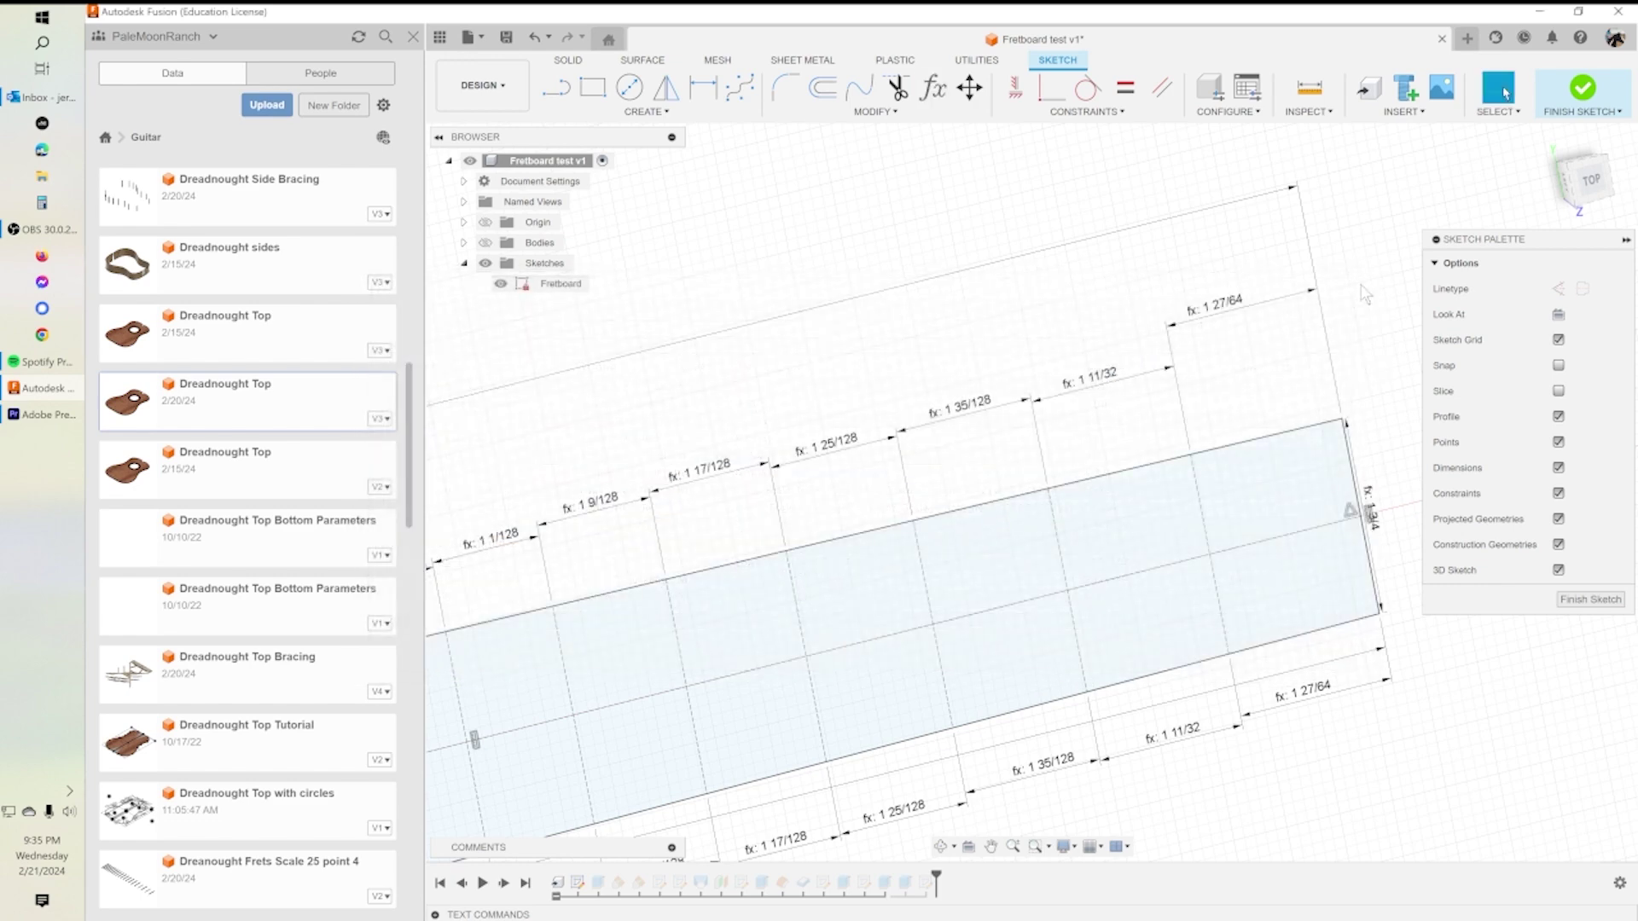
Compare the expressions of the second and third fret spacings along the low E edge.
double_click(1096, 382)
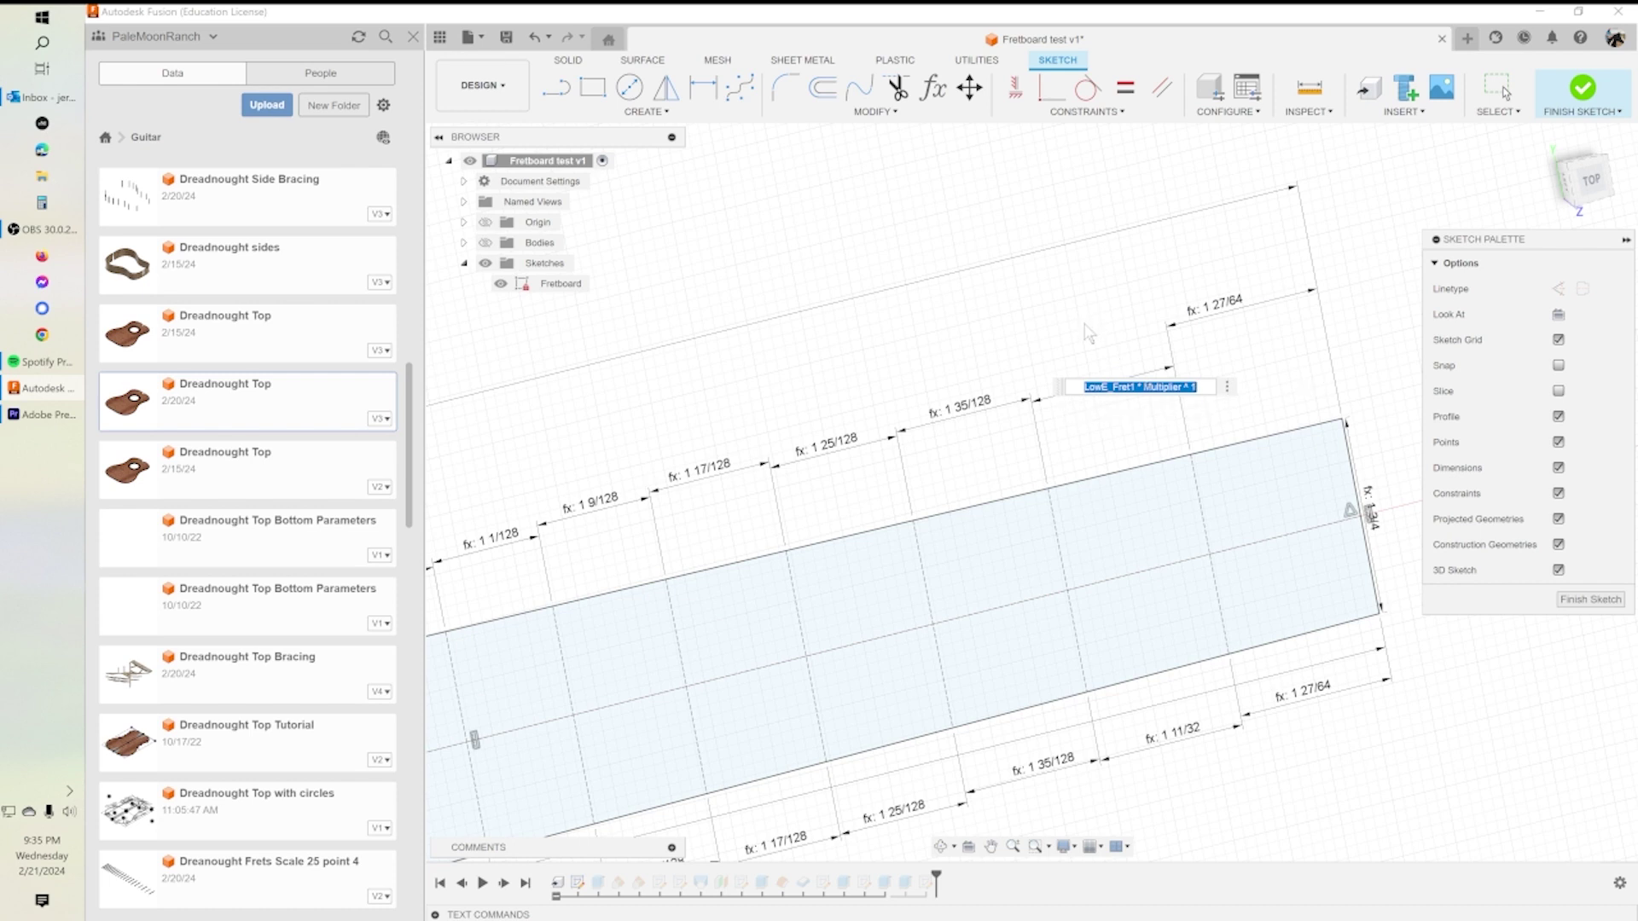
key(Return)
double_click(970, 408)
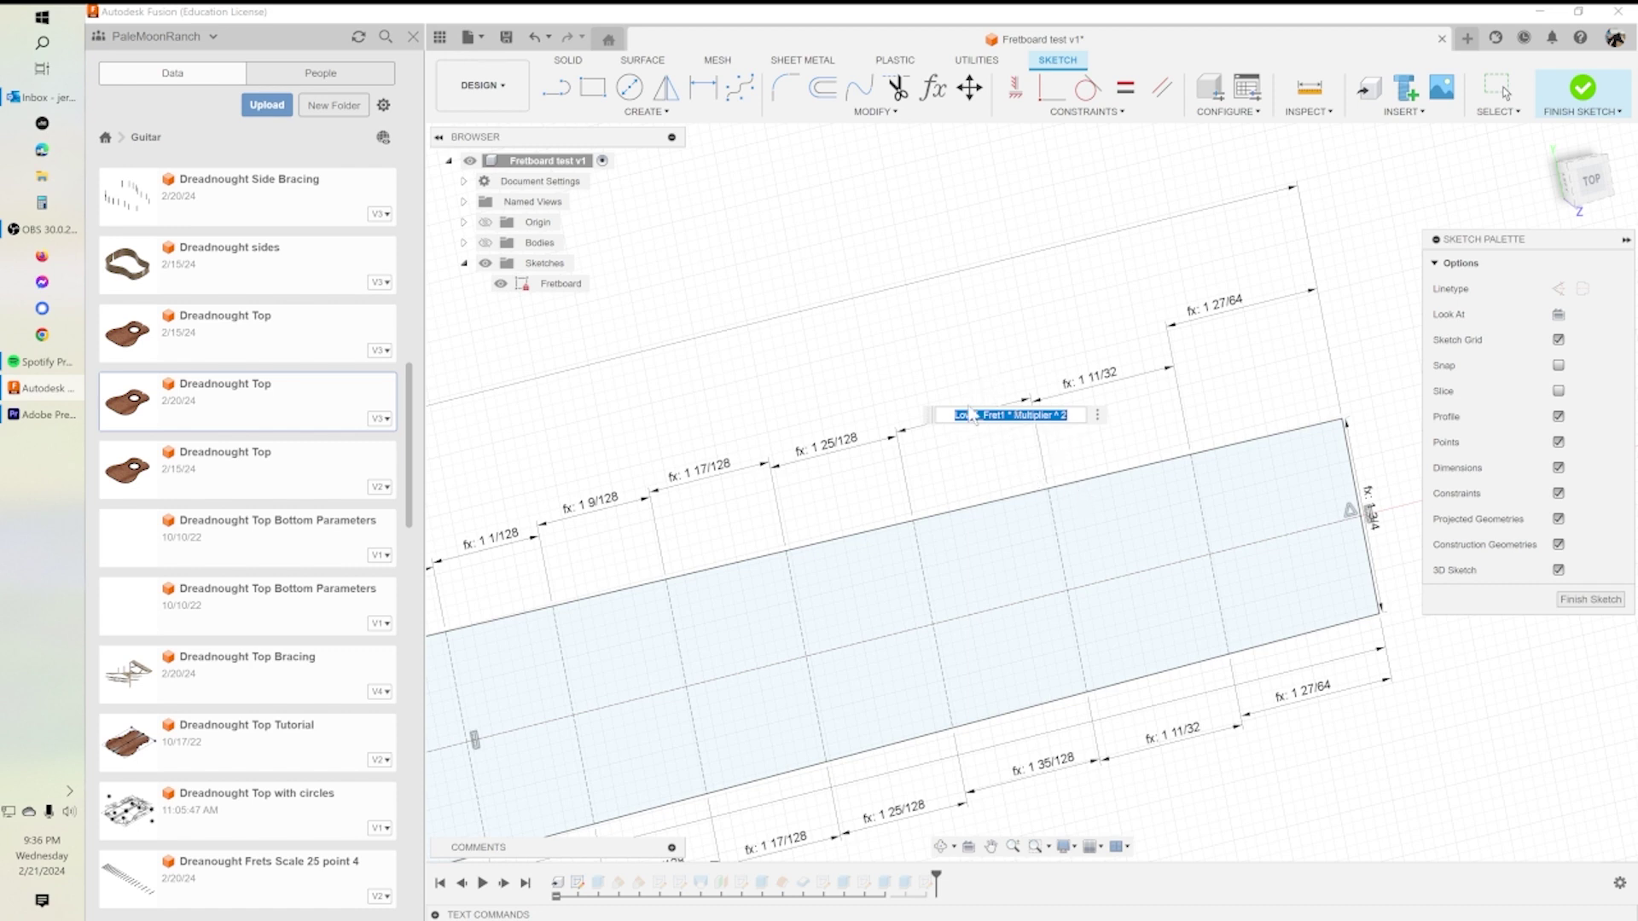
key(Return)
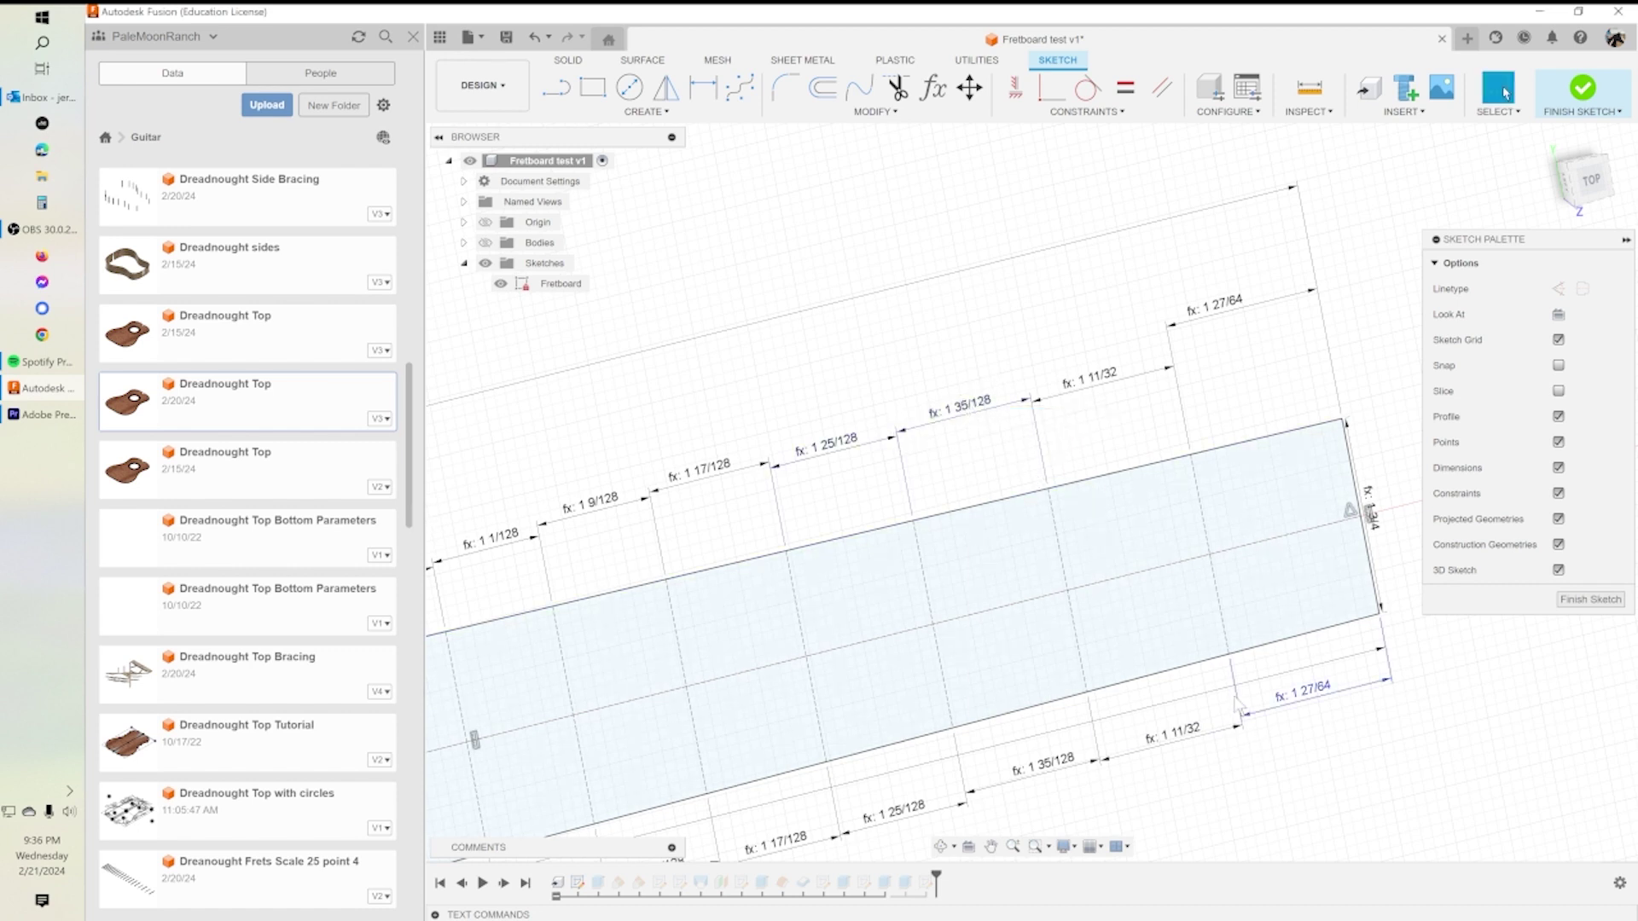
Check the expressions driving the first and second fret spacings along the high E edge.
double_click(1317, 701)
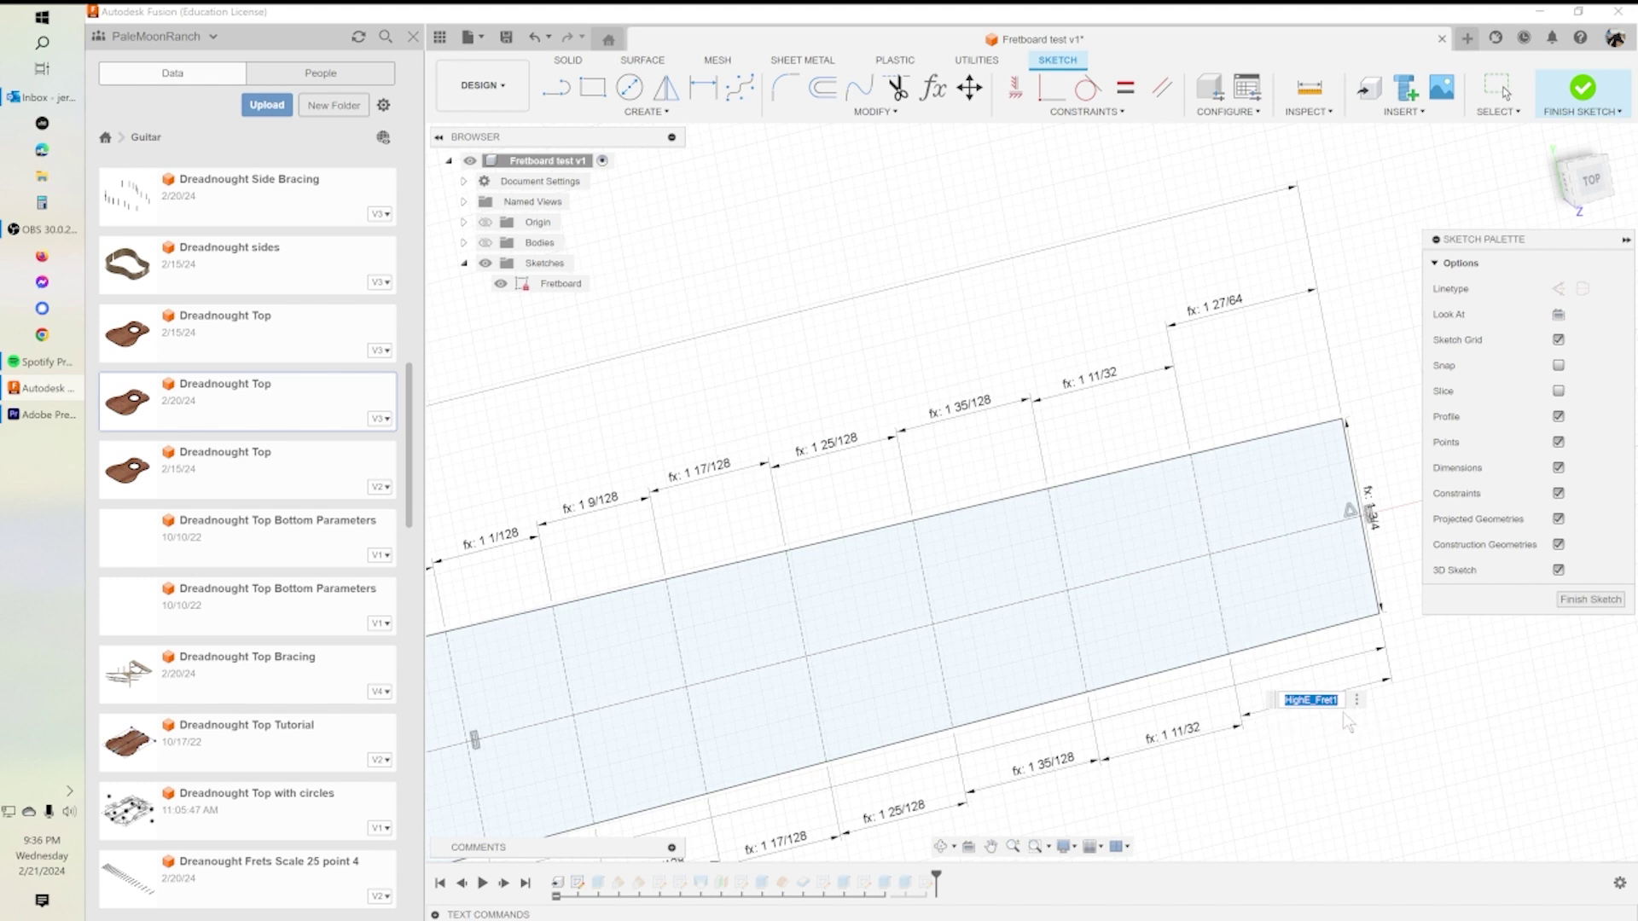
key(Return)
double_click(1182, 740)
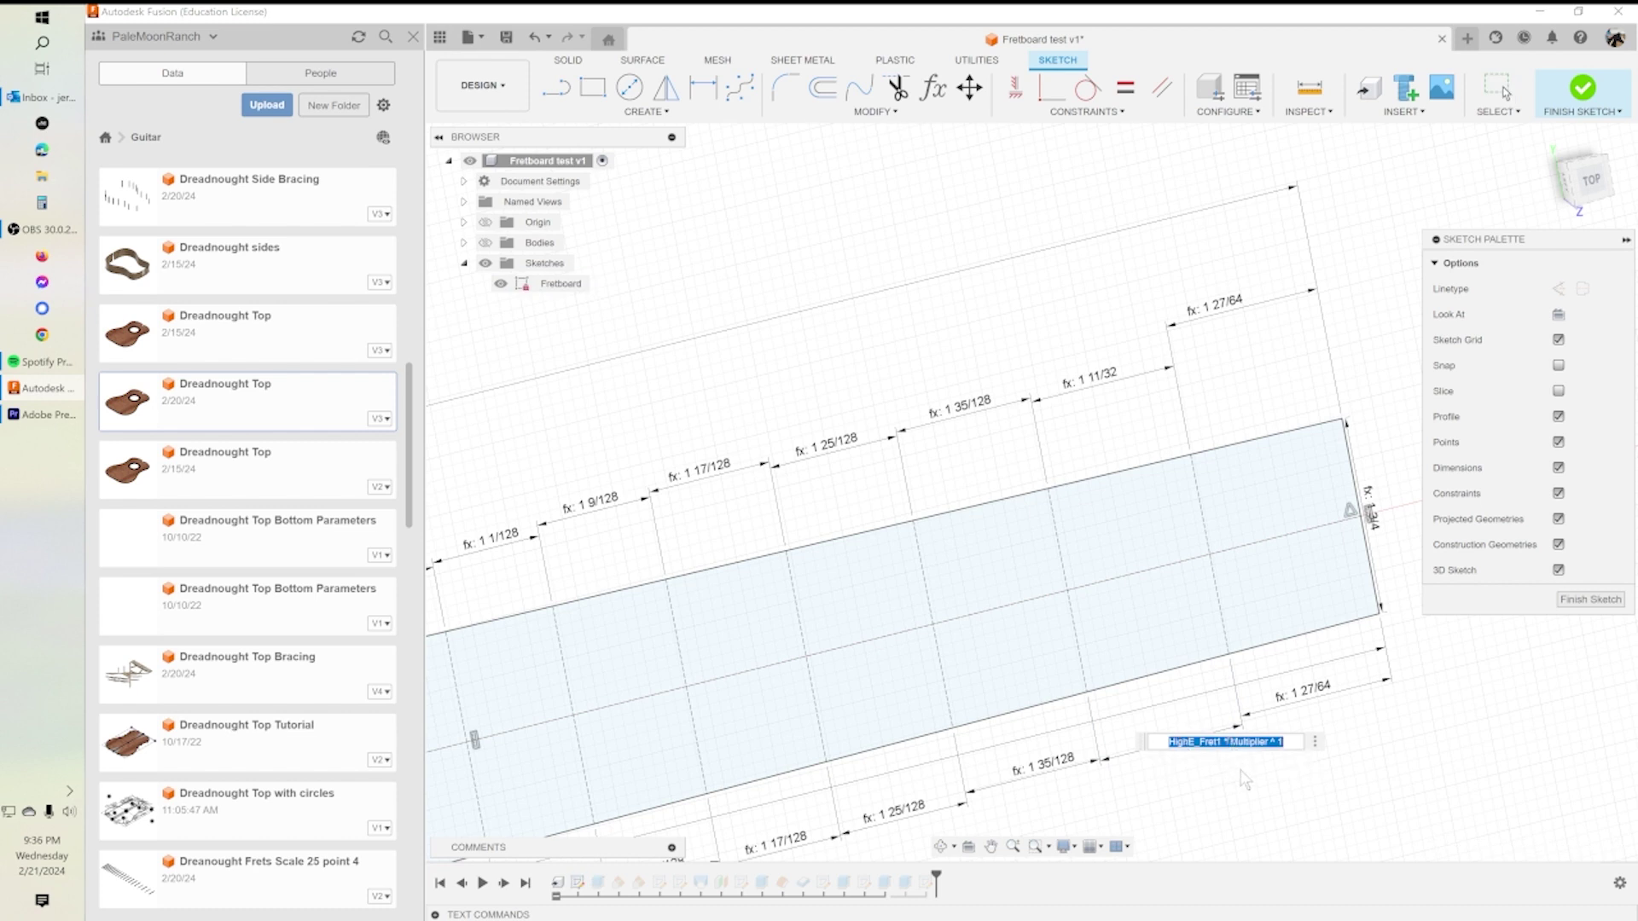
key(Return)
Inspect the fretboard's cross line at the heel end and the expression of the dimension from there toward the sound hole.
scroll(683, 801, down, 5)
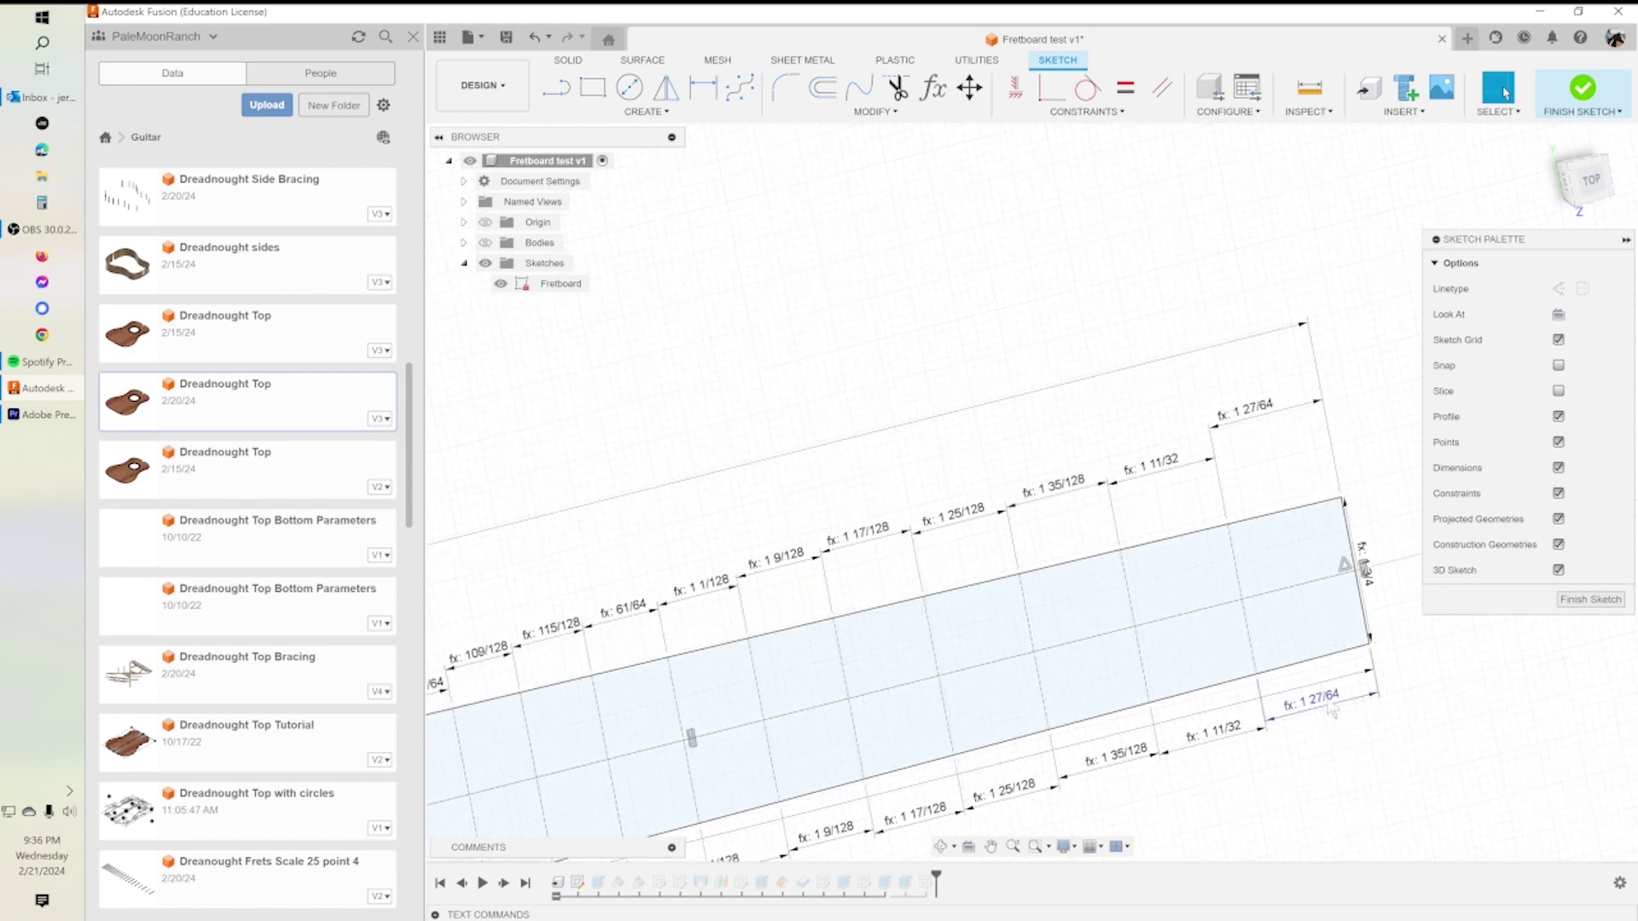
middle_drag(705, 799, 816, 546)
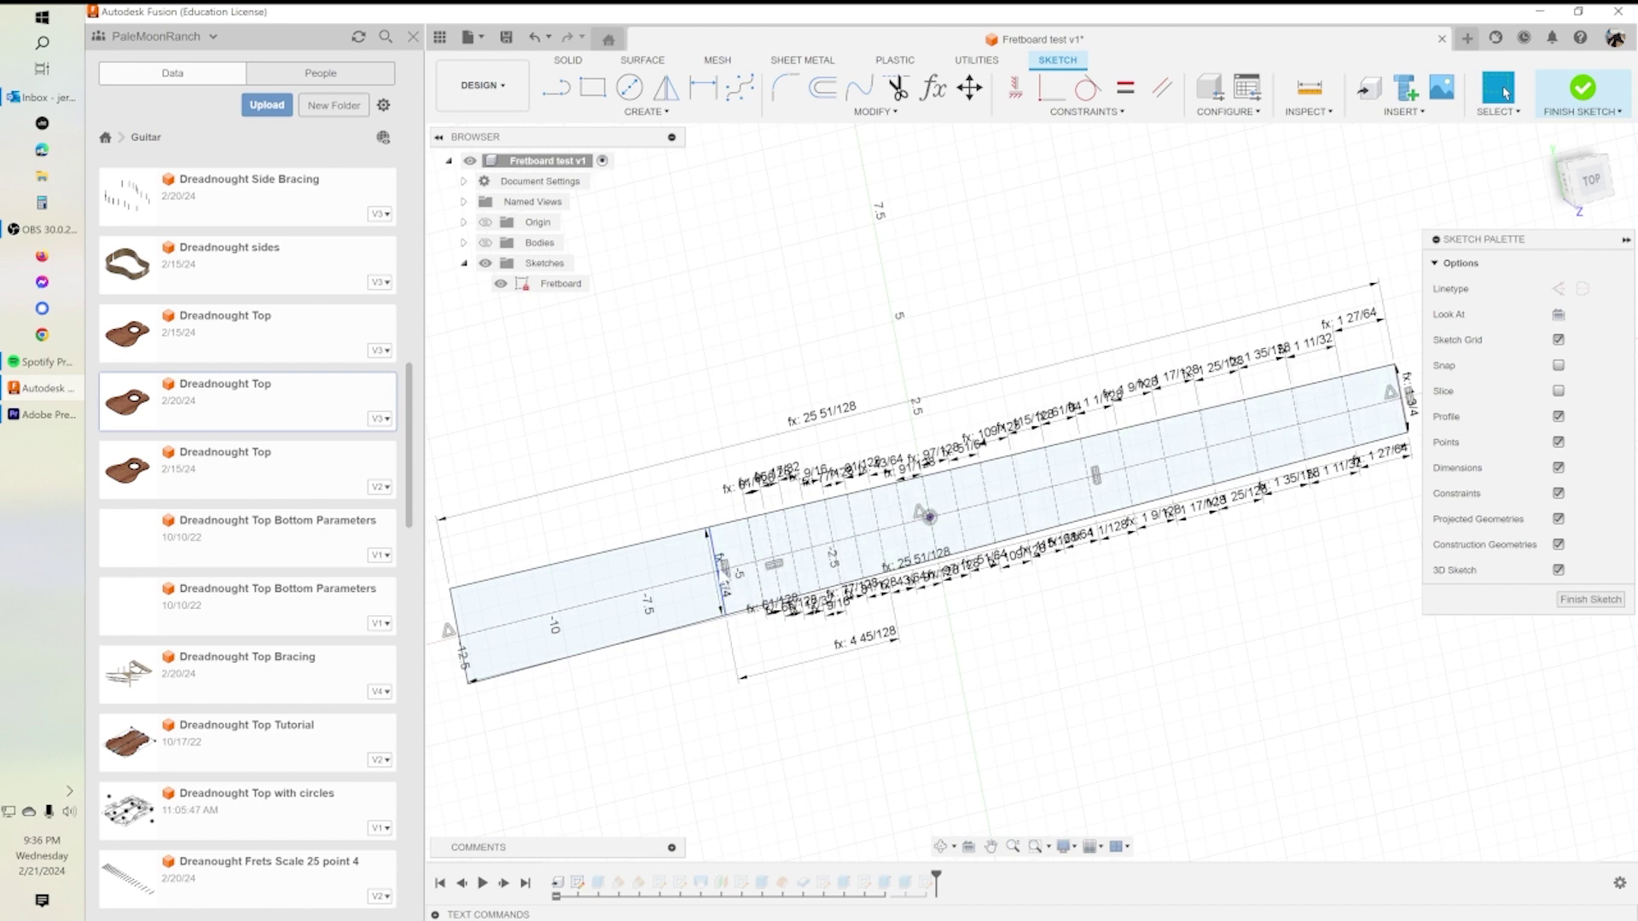
scroll(722, 570, up, 3)
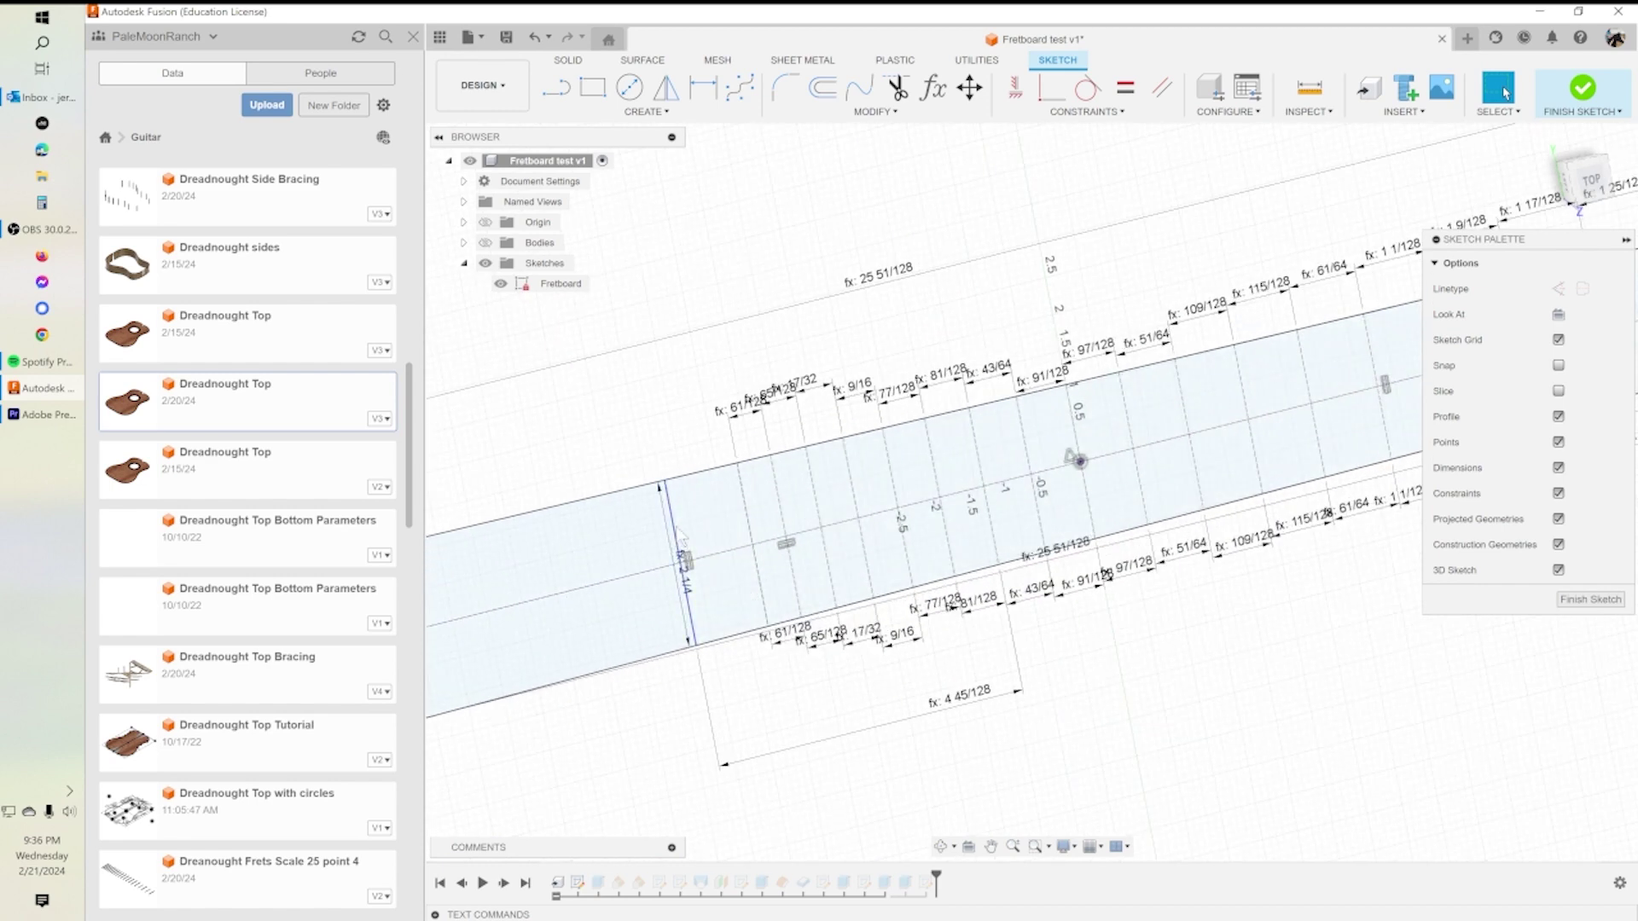
click(676, 534)
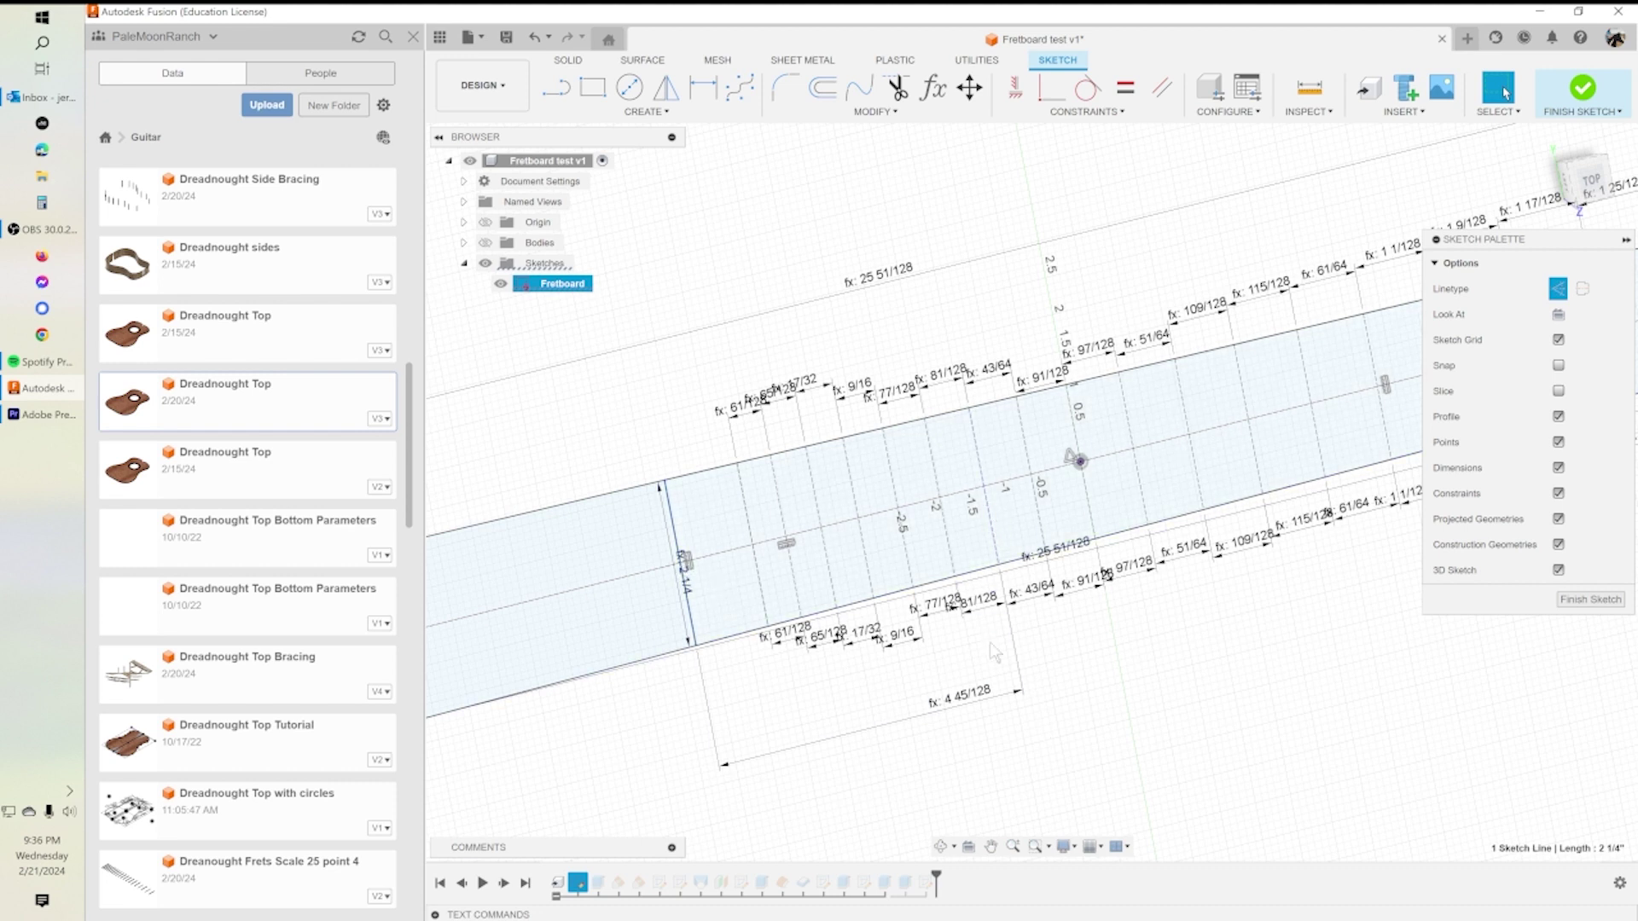
double_click(964, 701)
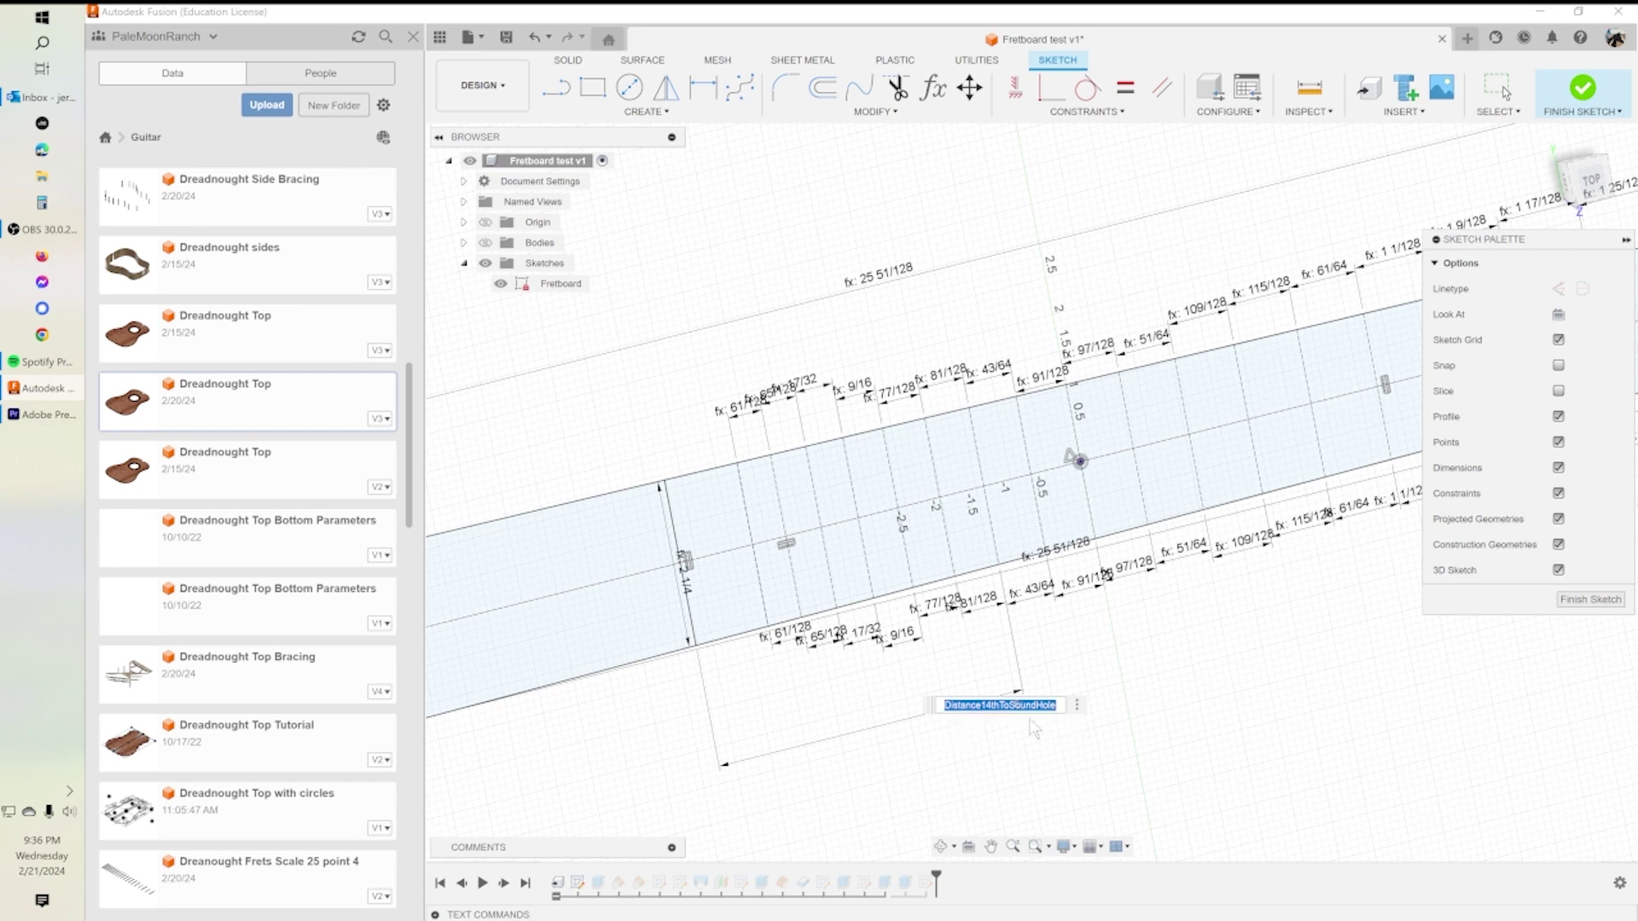
key(Return)
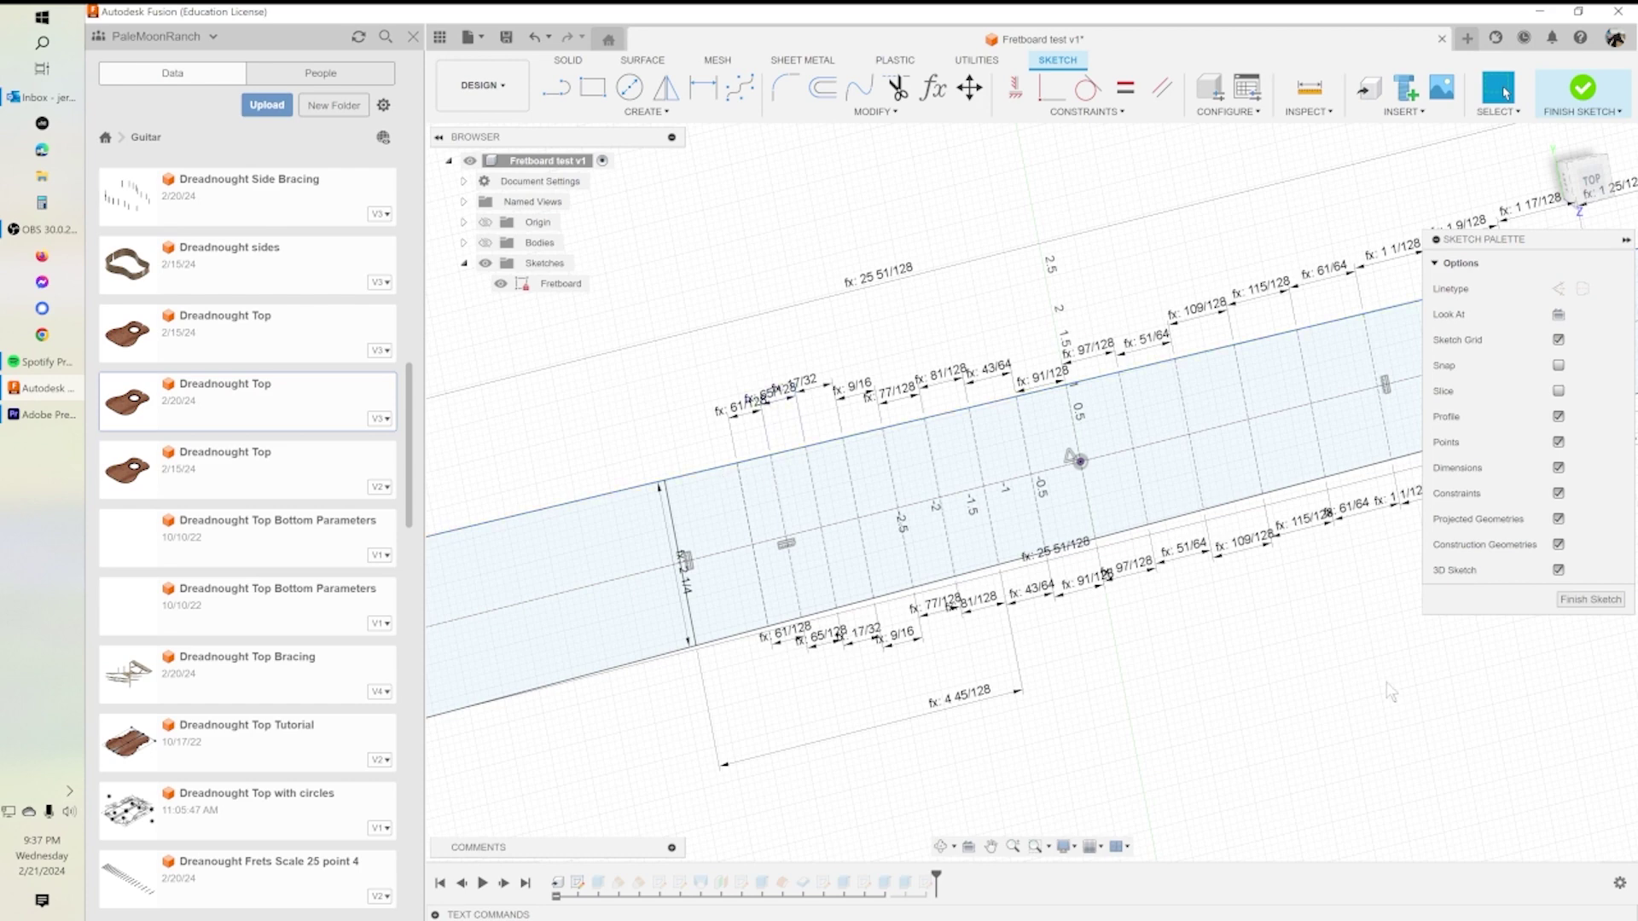
Check which parameter drives the overall length dimension along the fretboard's low E edge.
scroll(1256, 678, down, 2)
scroll(1256, 687, down, 4)
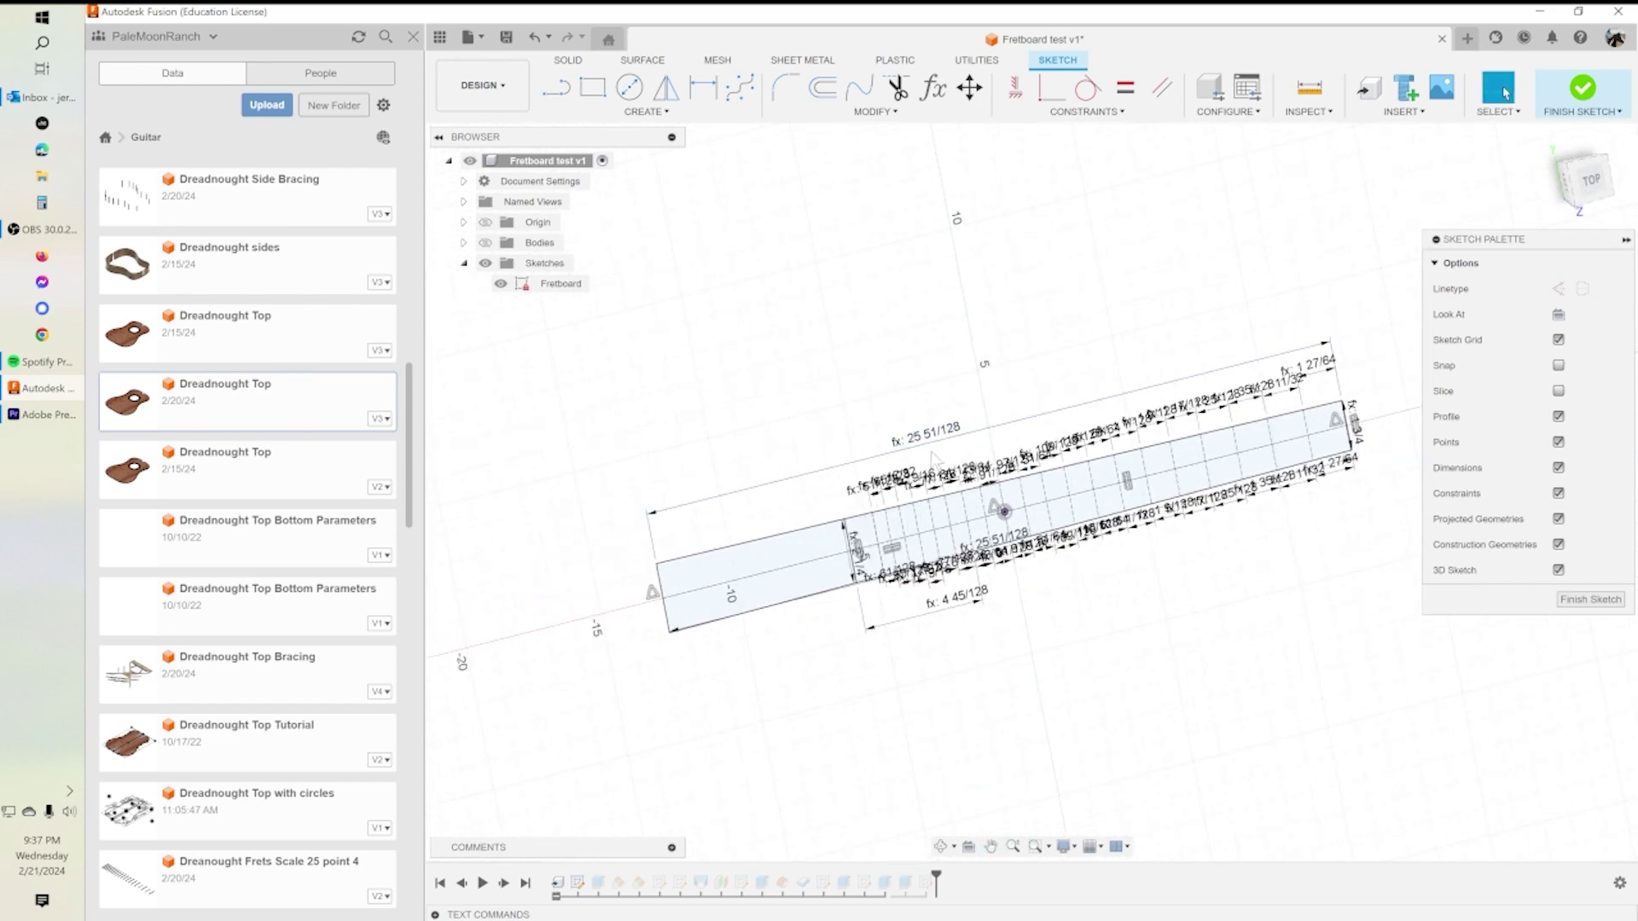
double_click(928, 438)
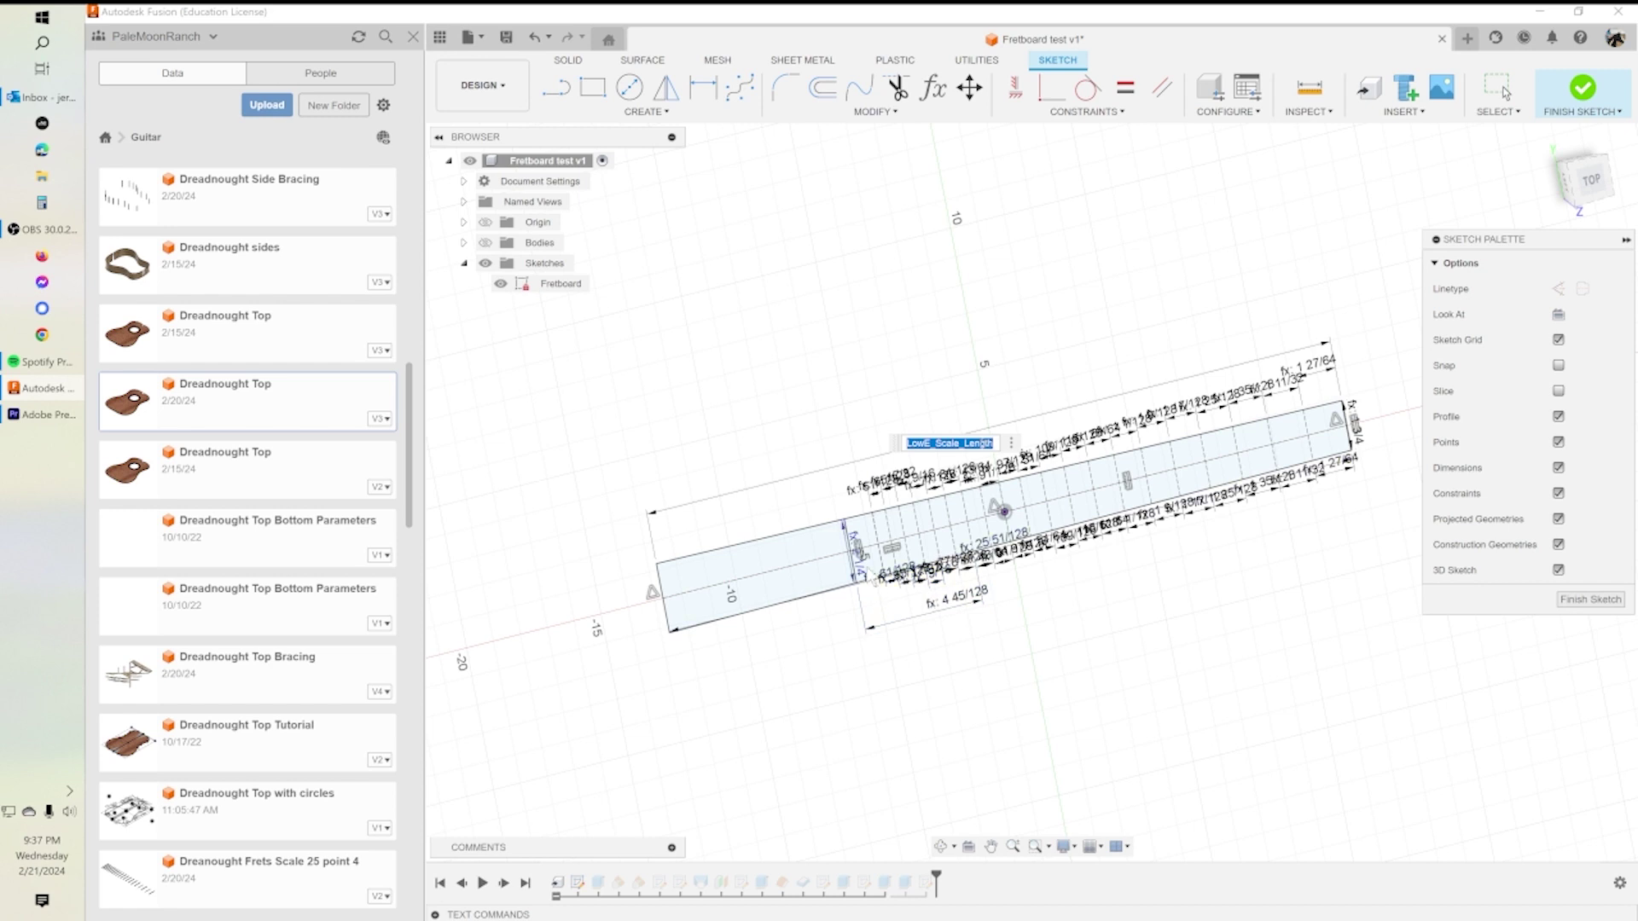
key(Return)
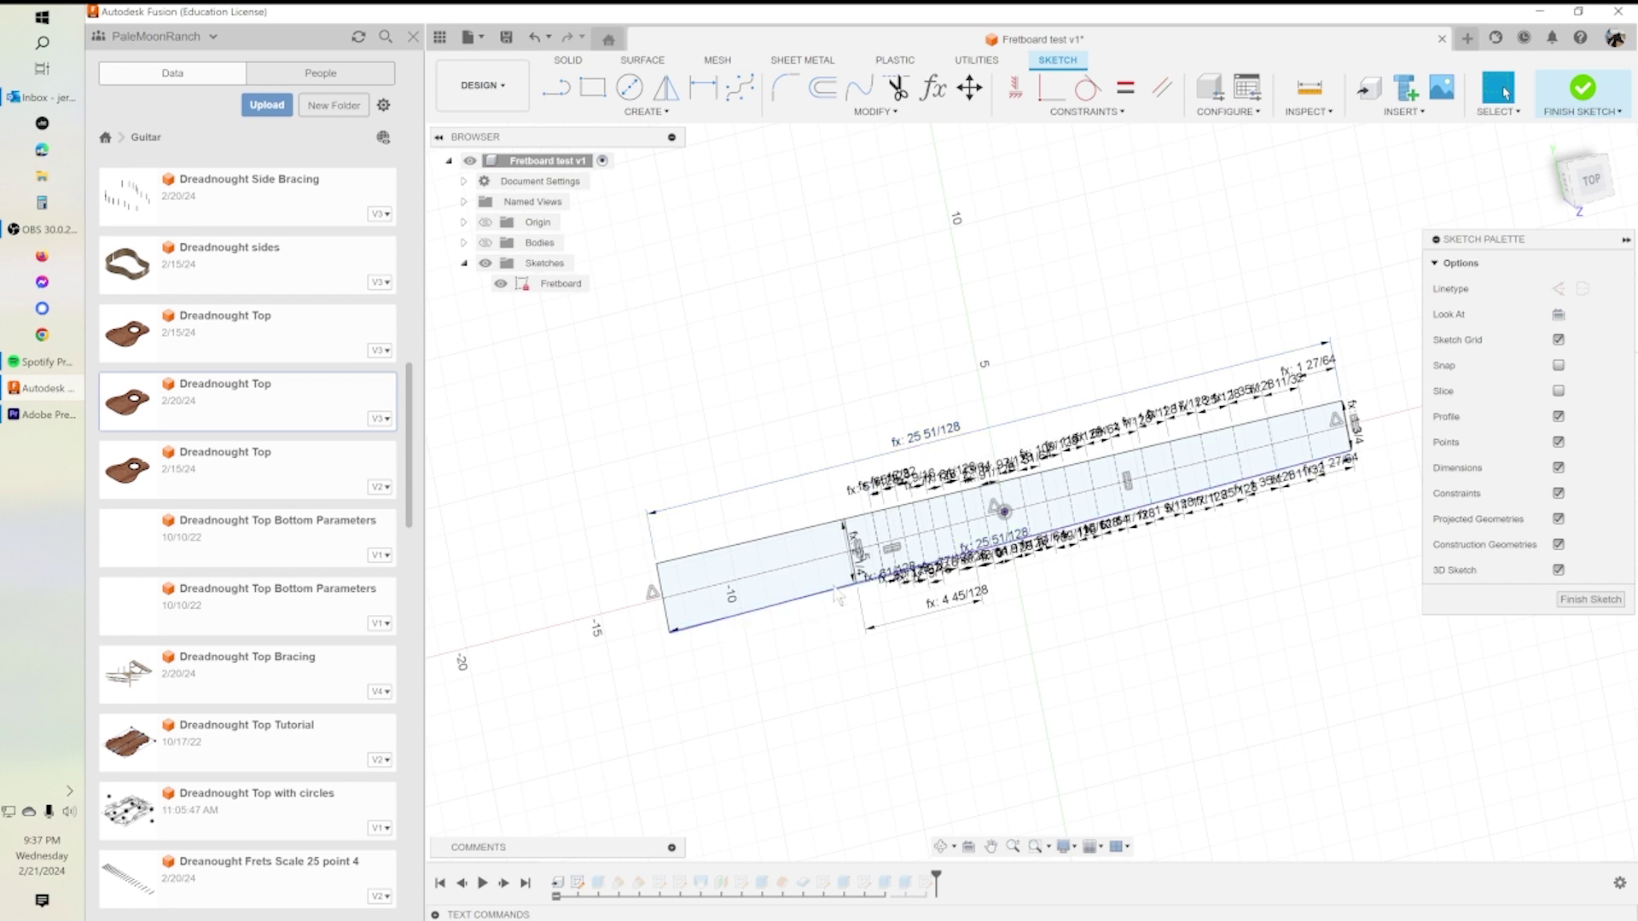
Move the high E edge's overall length dimension clear of the fretboard outline, beyond the fret spacing dimensions.
key(d)
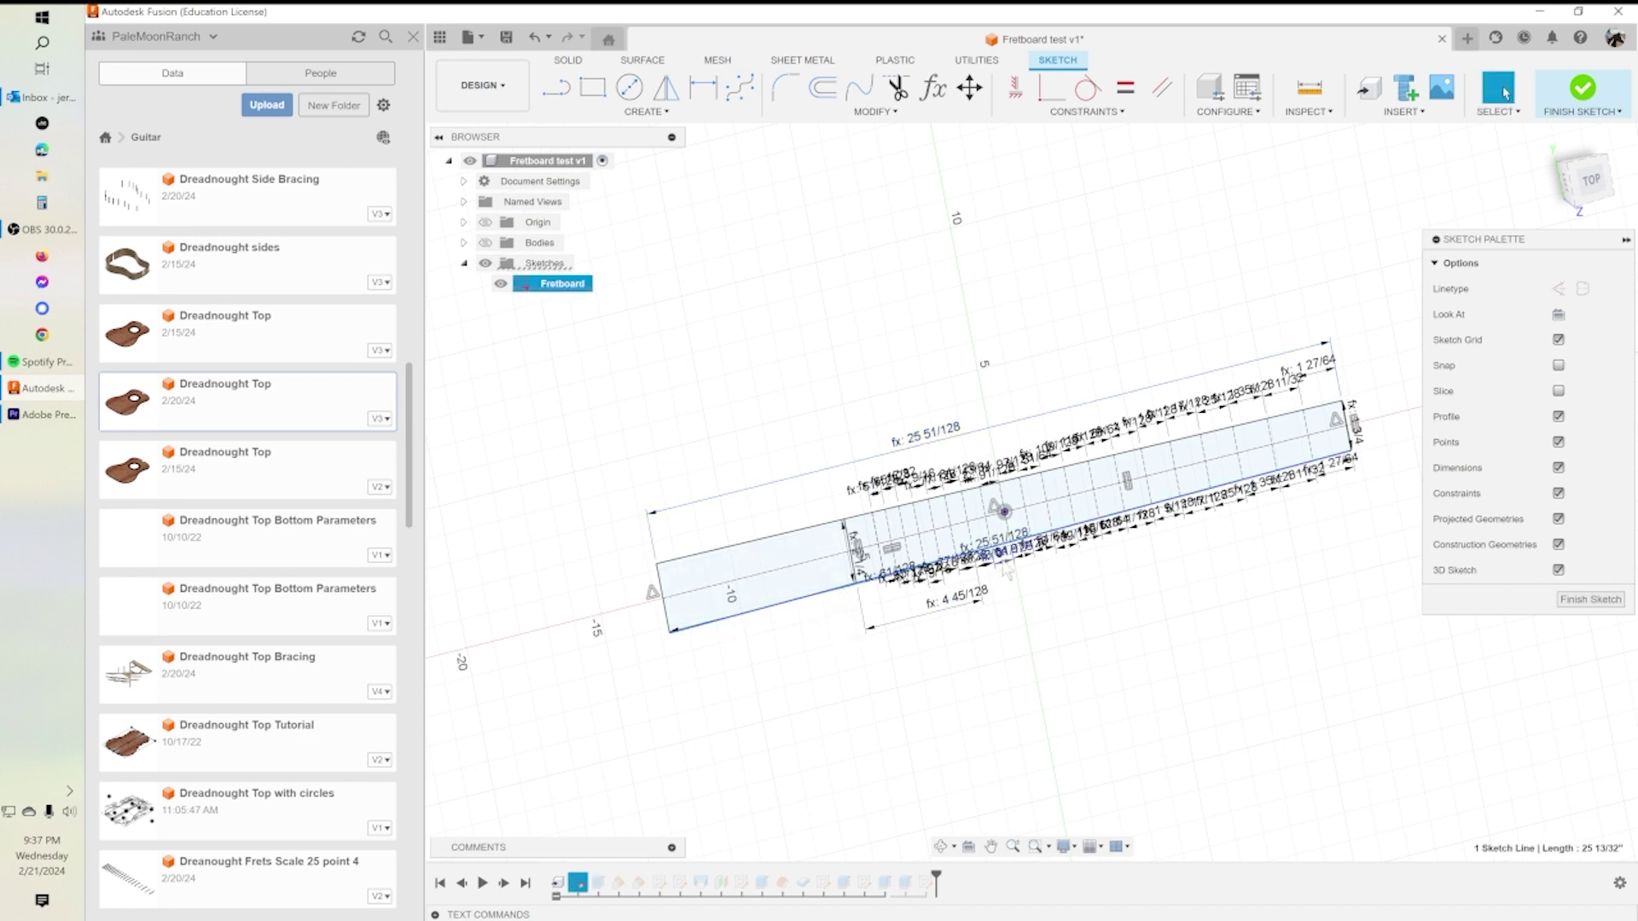
click(1011, 550)
key(Escape)
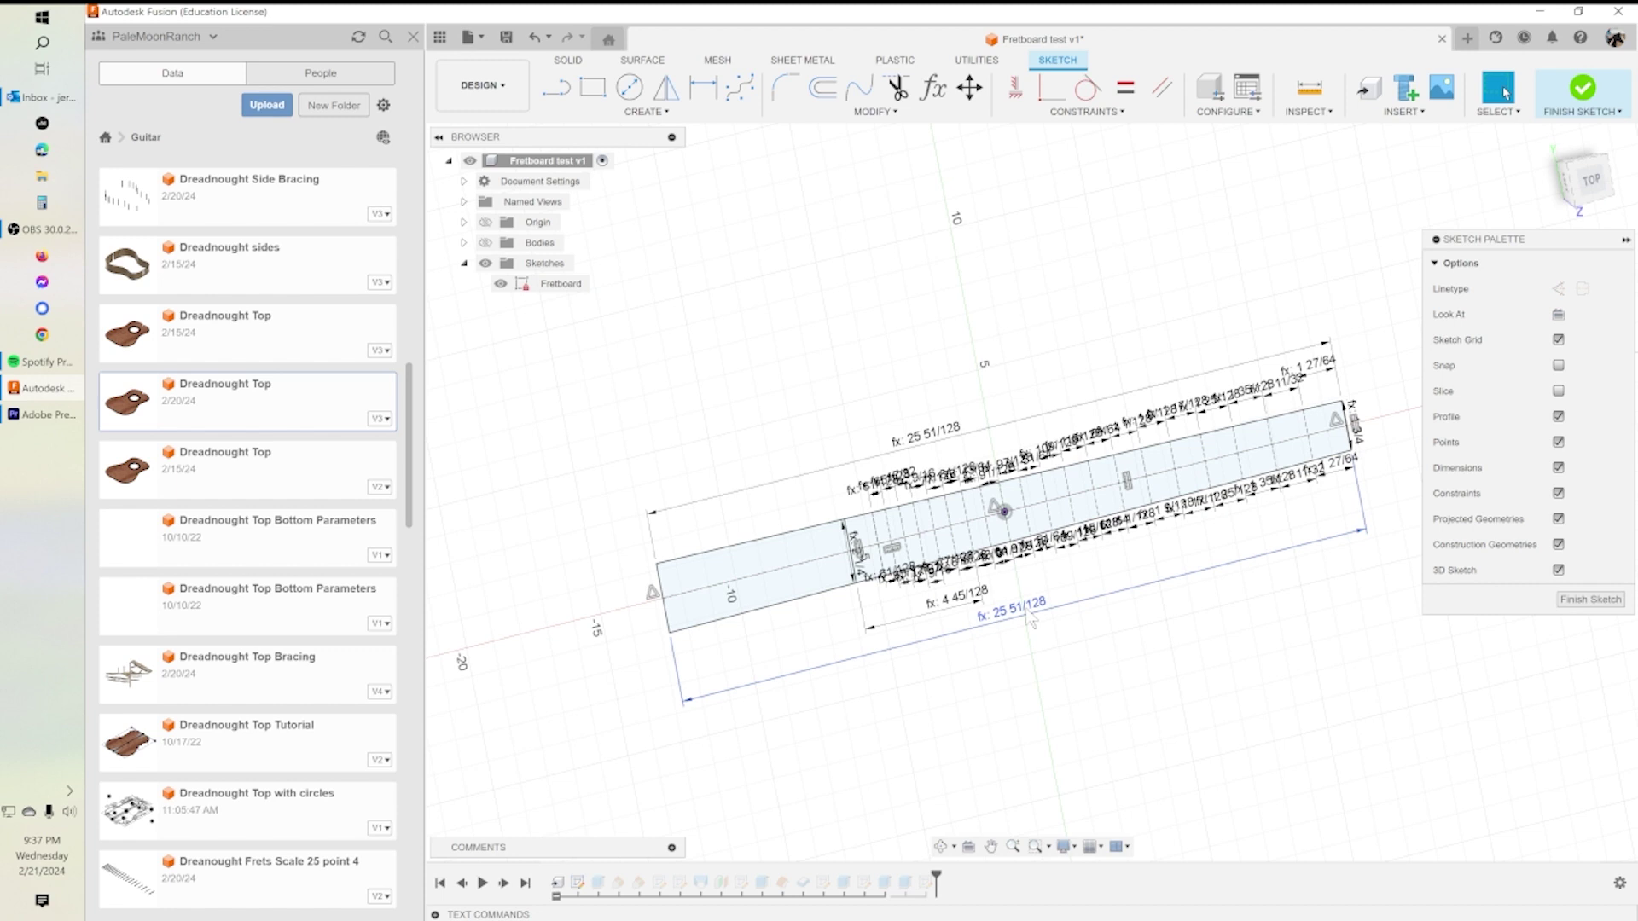
Check which parameter drives the high E edge's overall length dimension, and undo that dimension's last move.
double_click(1030, 620)
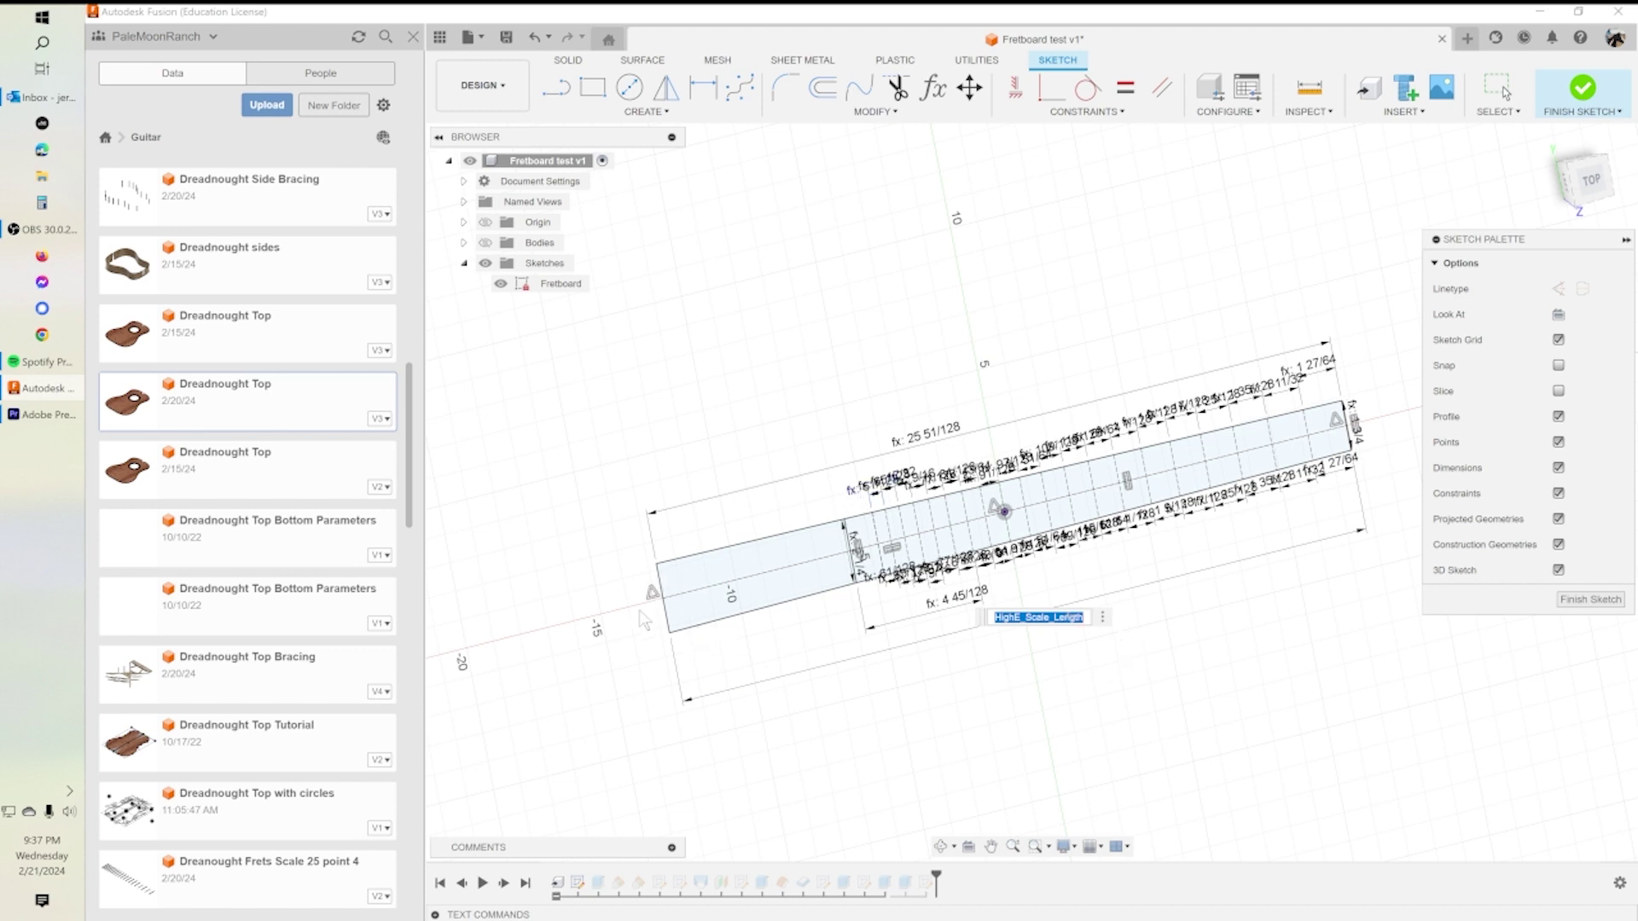
click(1588, 181)
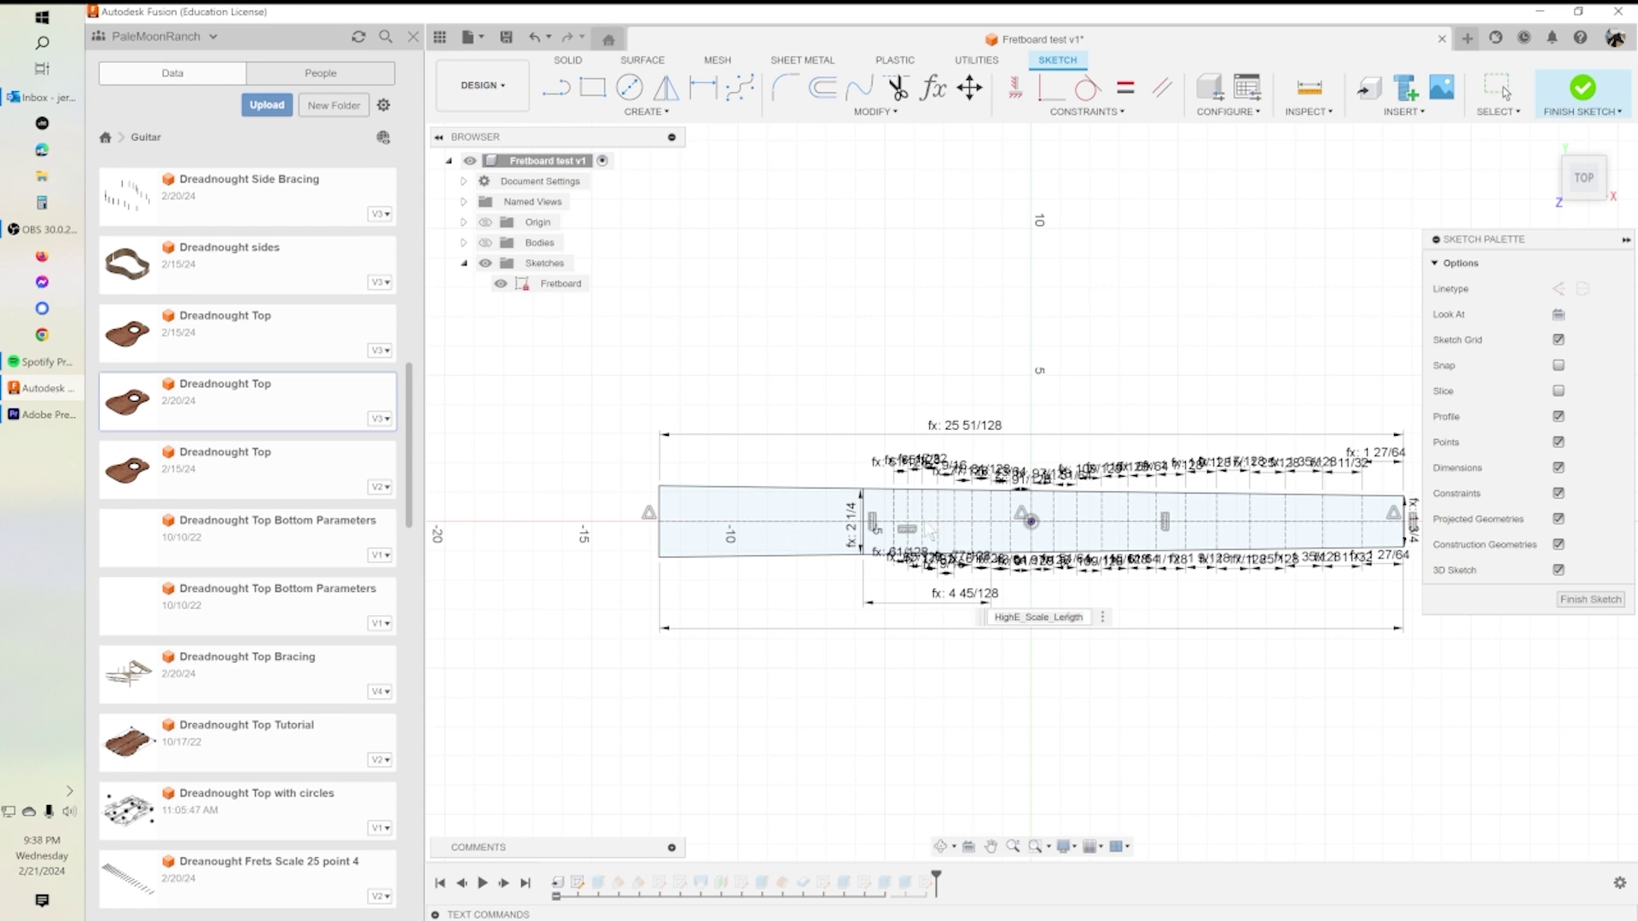
scroll(1279, 639, up, 3)
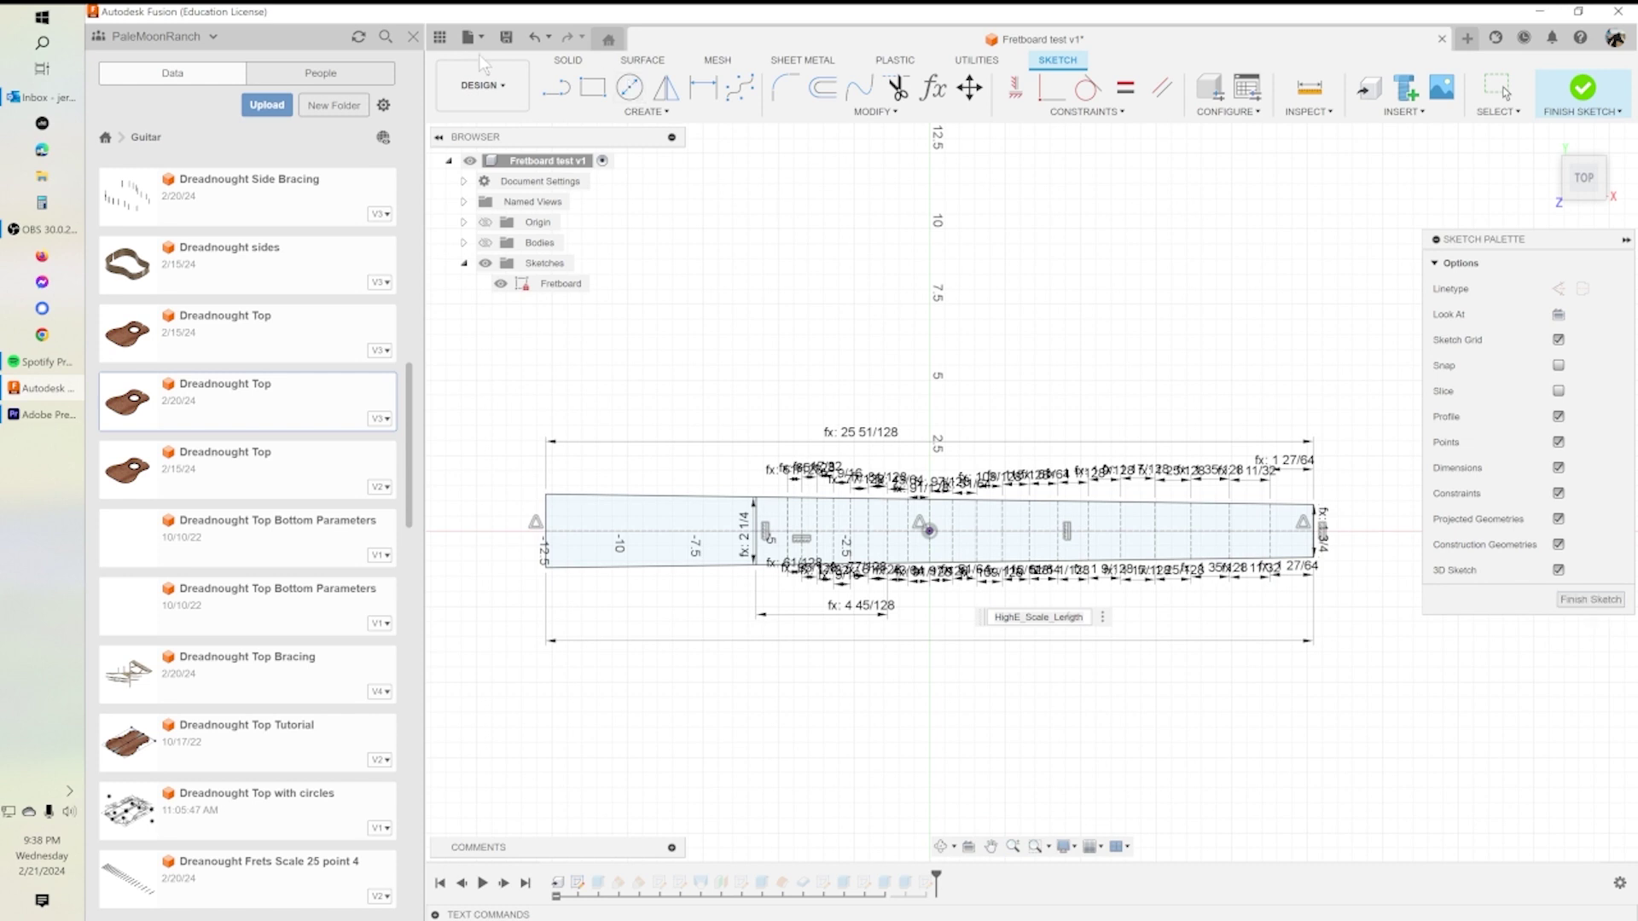
key(Escape)
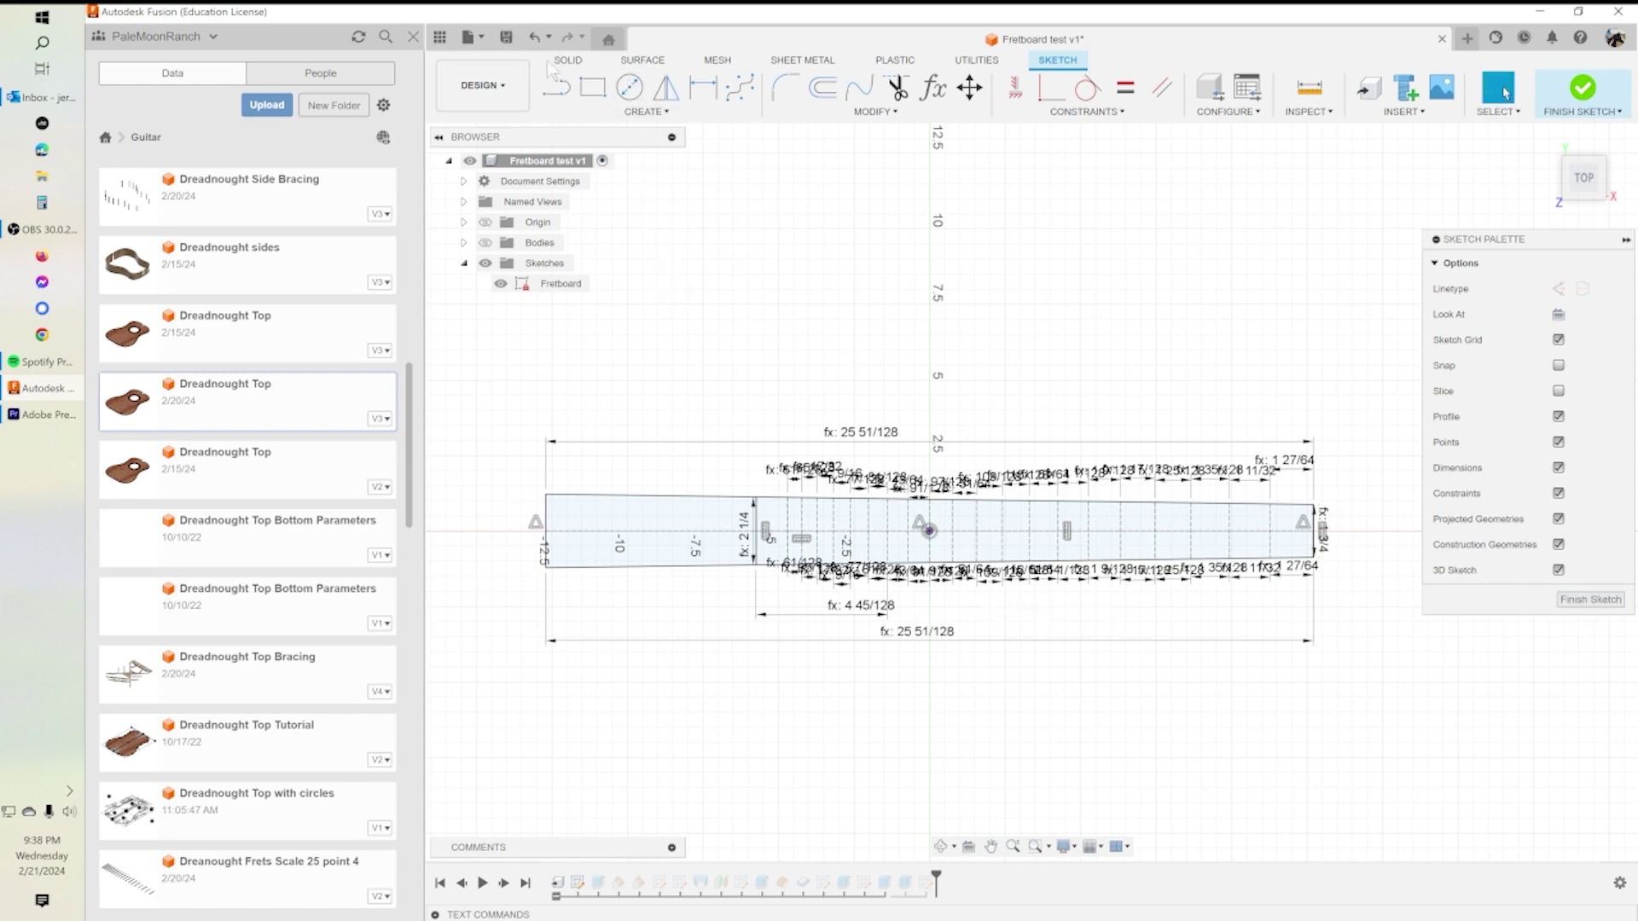
click(532, 37)
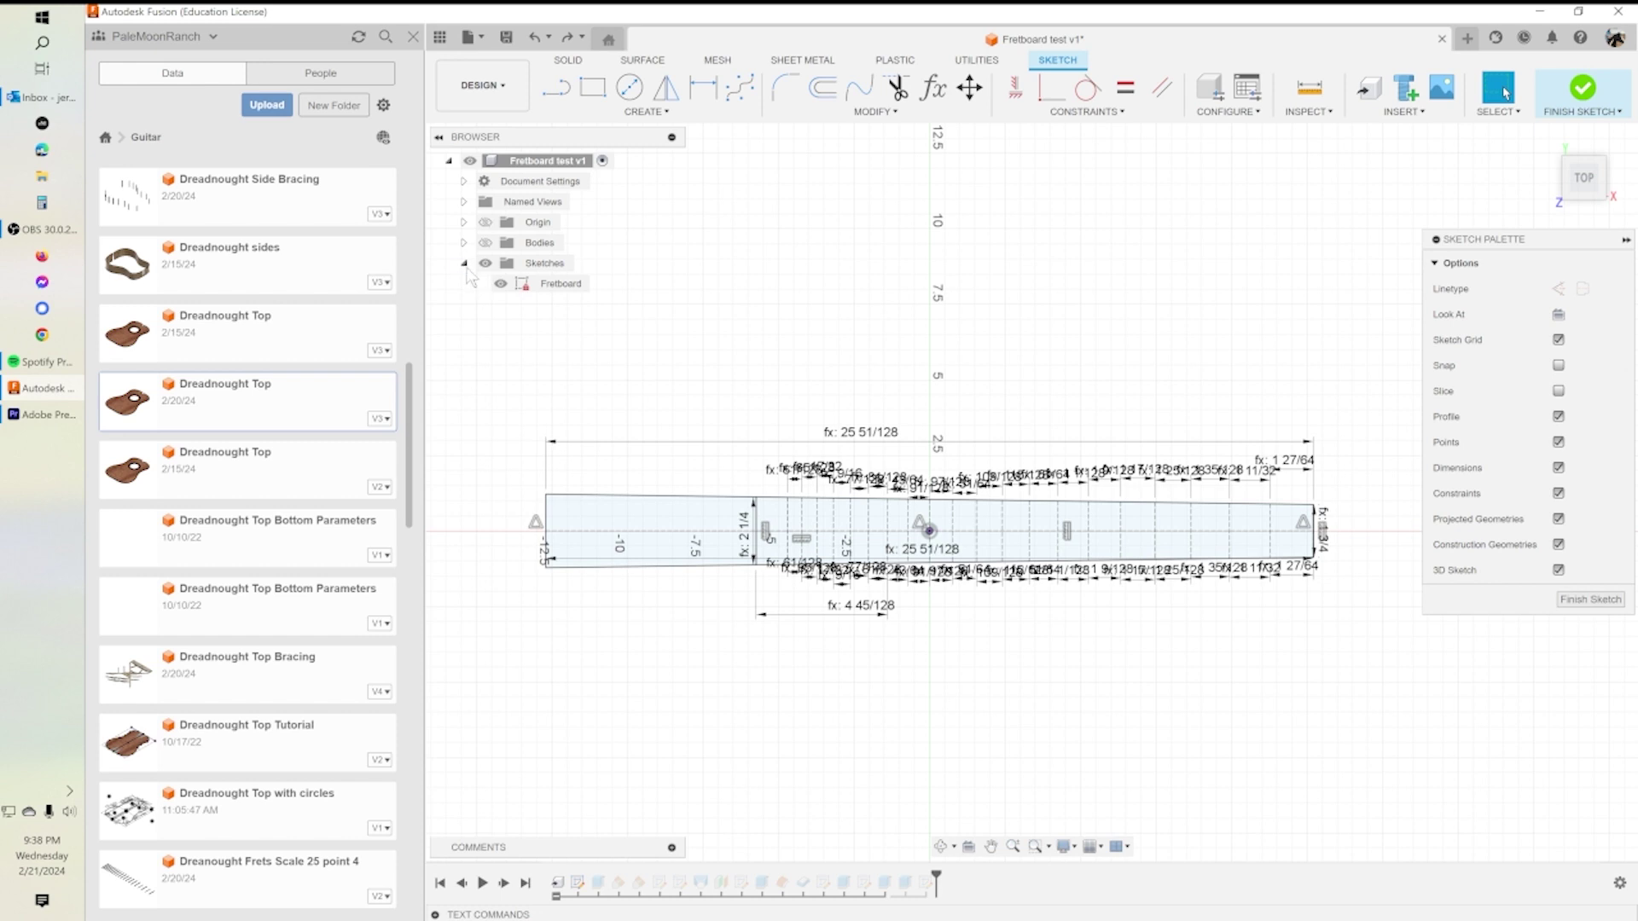
click(535, 37)
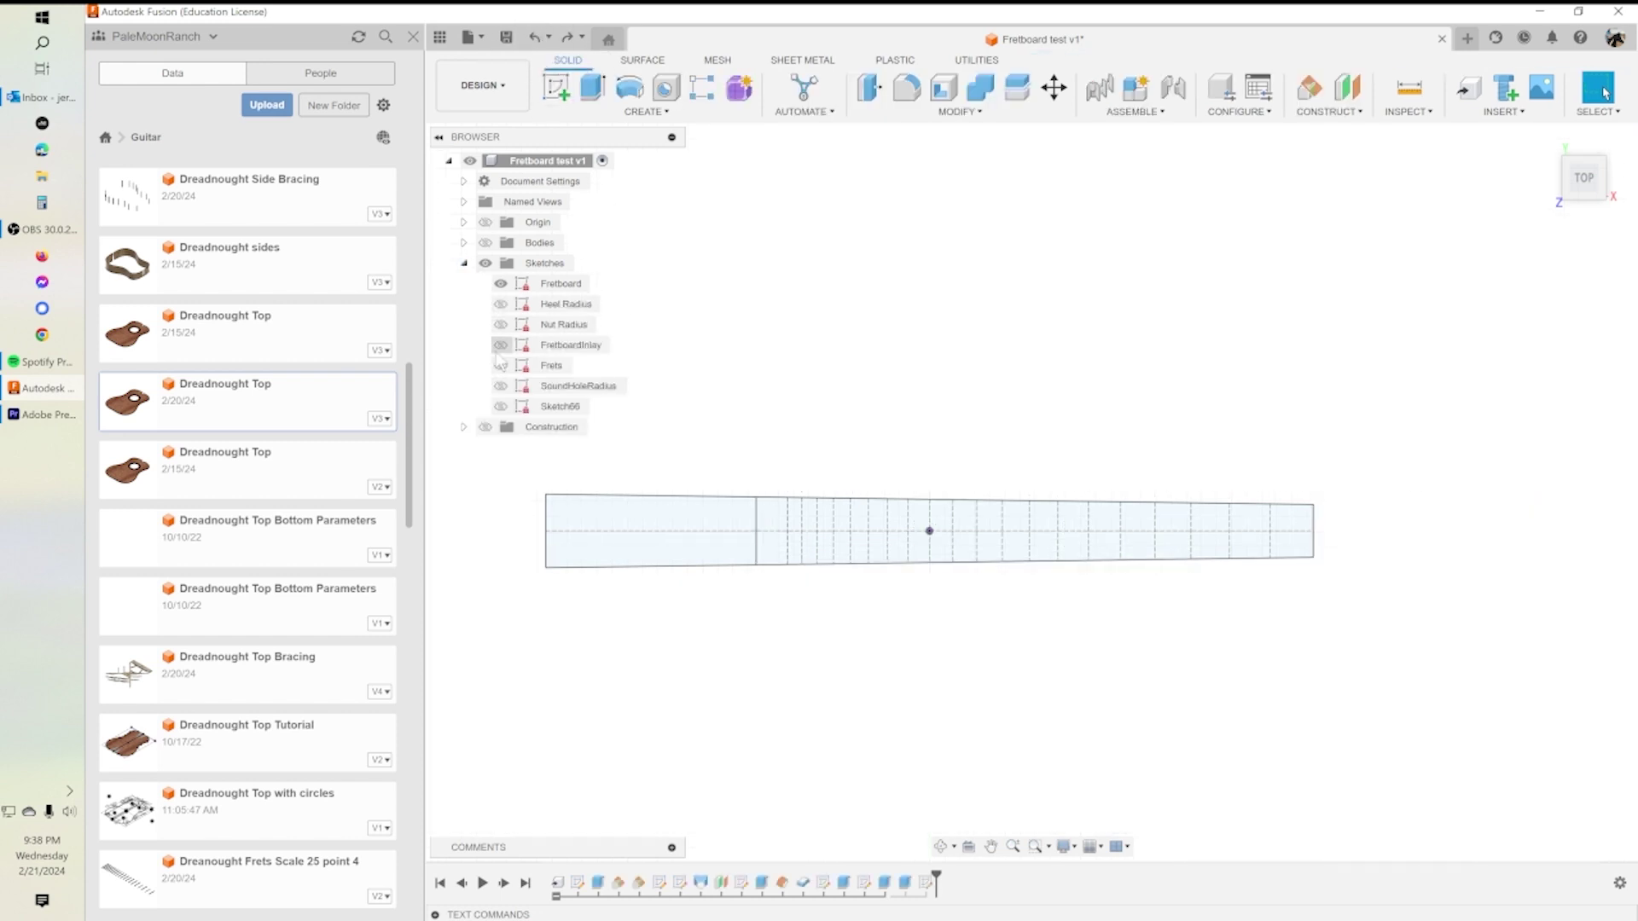
Hide the Fretboard sketch, and show Sketch66 and open it for editing.
click(501, 283)
click(546, 406)
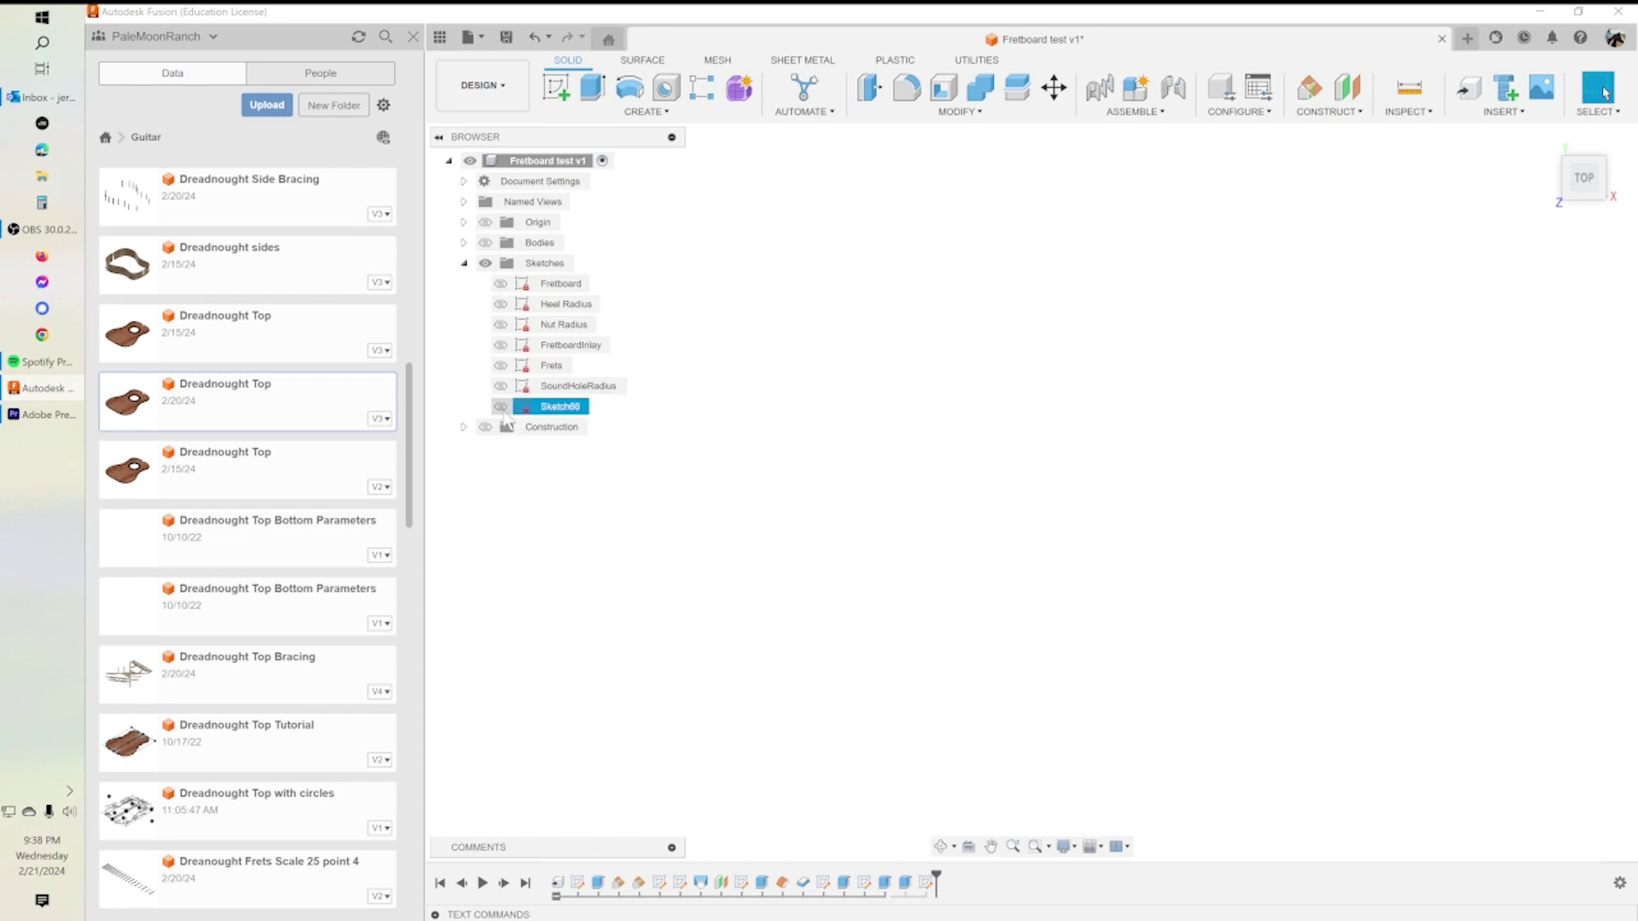
click(501, 405)
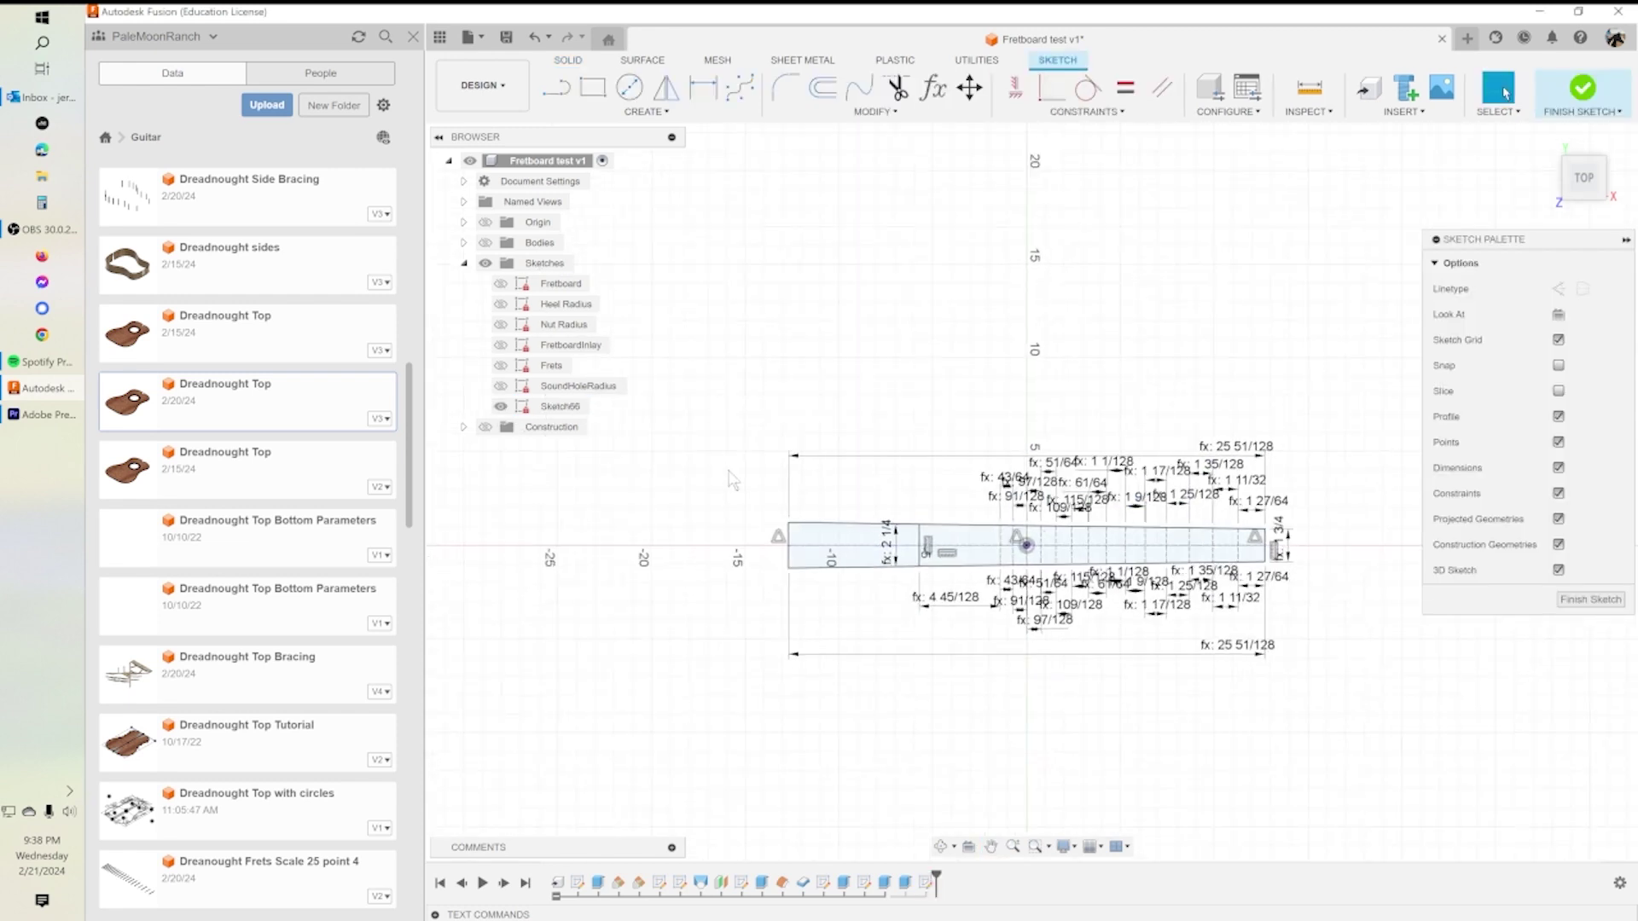
Delete all the geometry and dimensions in Sketch66.
mouse_move(726, 468)
mouse_down()
mouse_move(1298, 749)
mouse_move(1352, 735)
mouse_up()
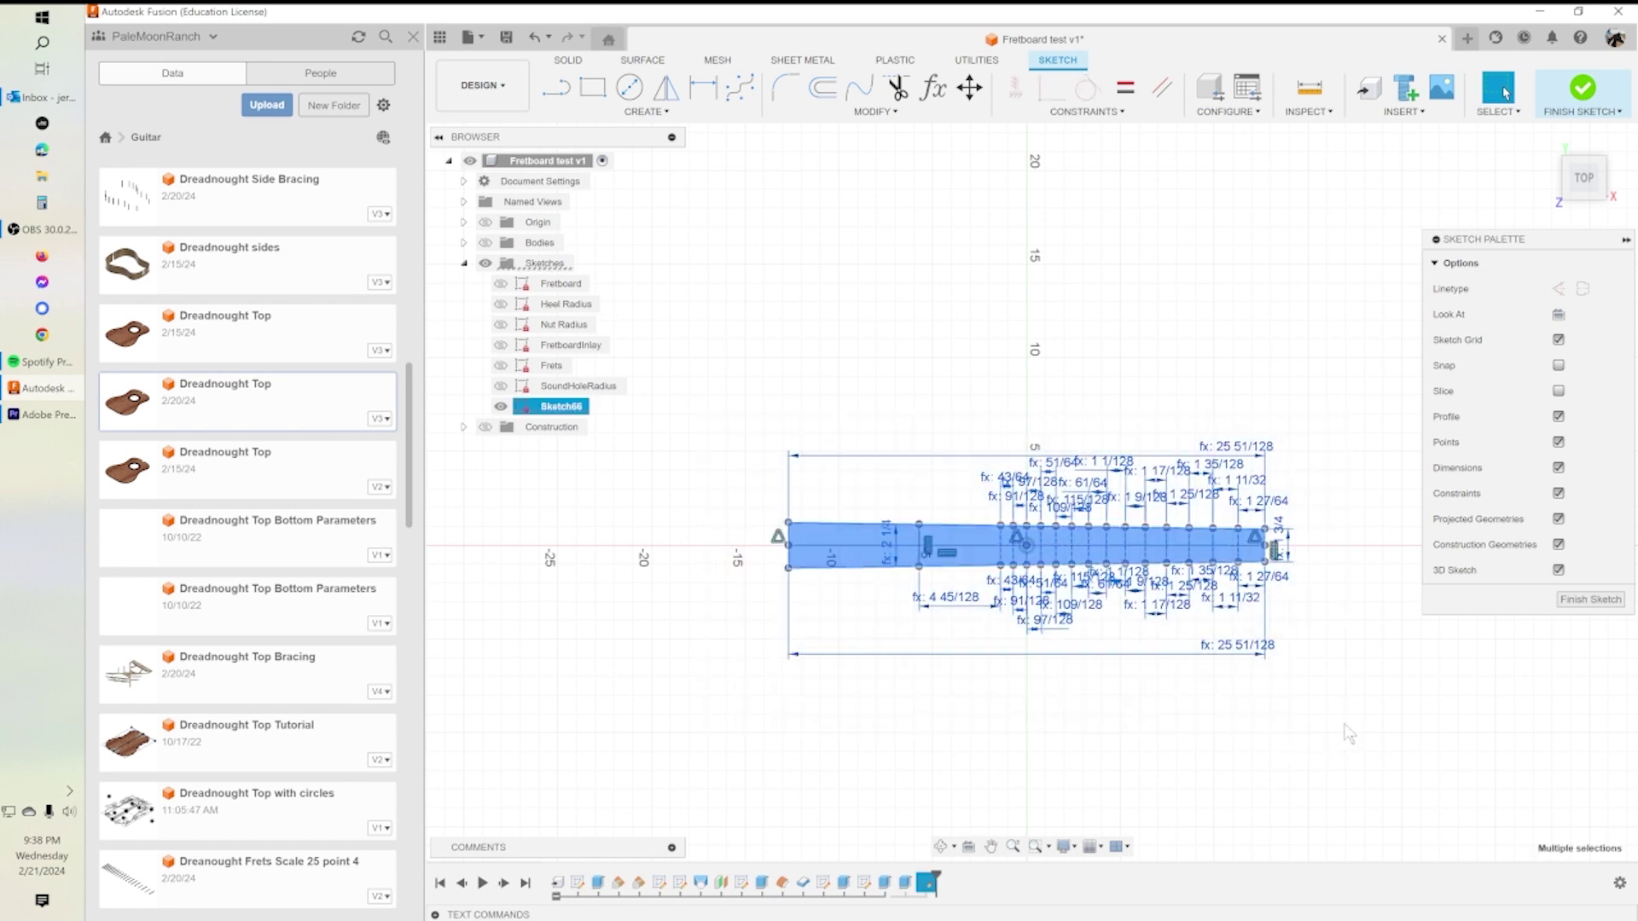
key(Delete)
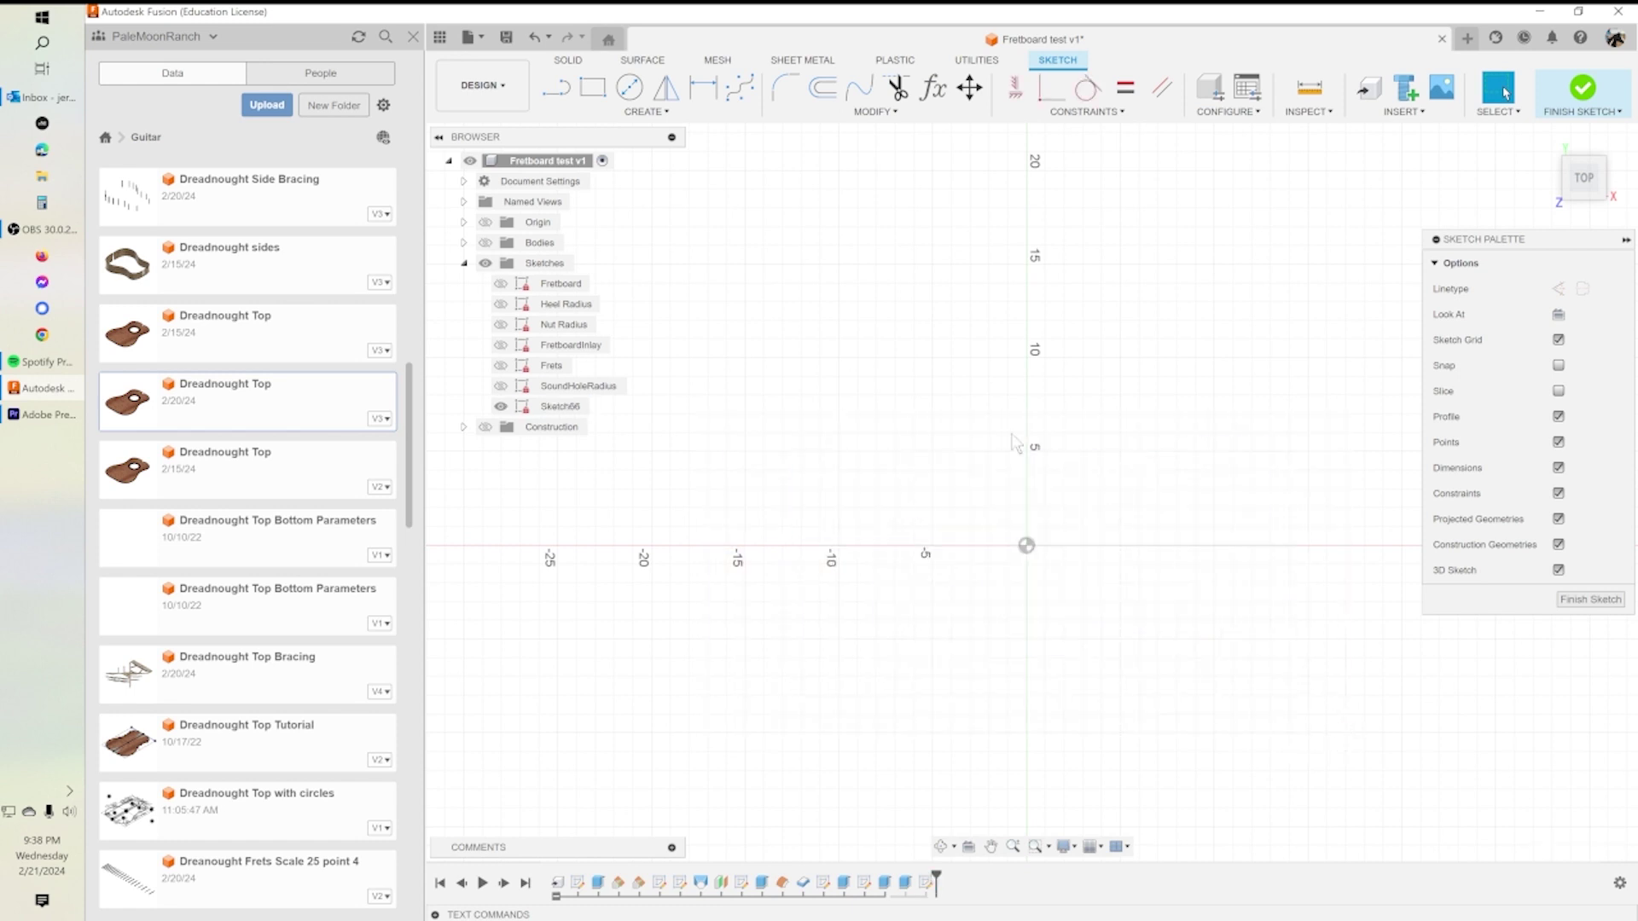
Draw a horizontal construction line about 44 5/8 in long along the horizontal axis, passing through the origin.
middle_drag(1024, 588, 863, 546)
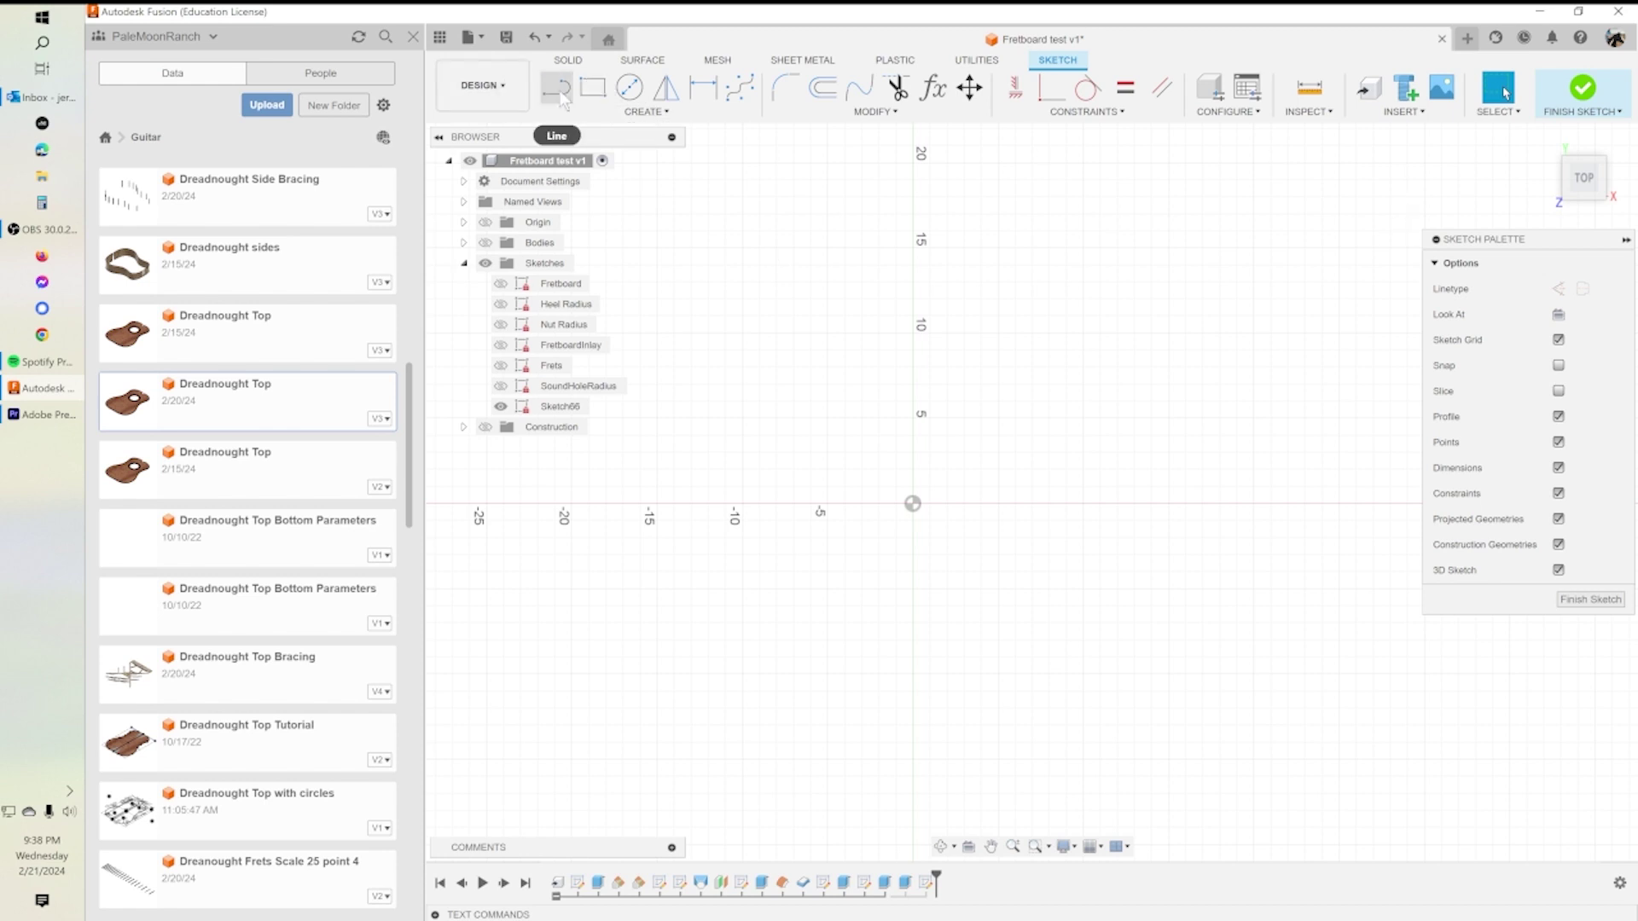
key(ctrl+z)
click(1560, 289)
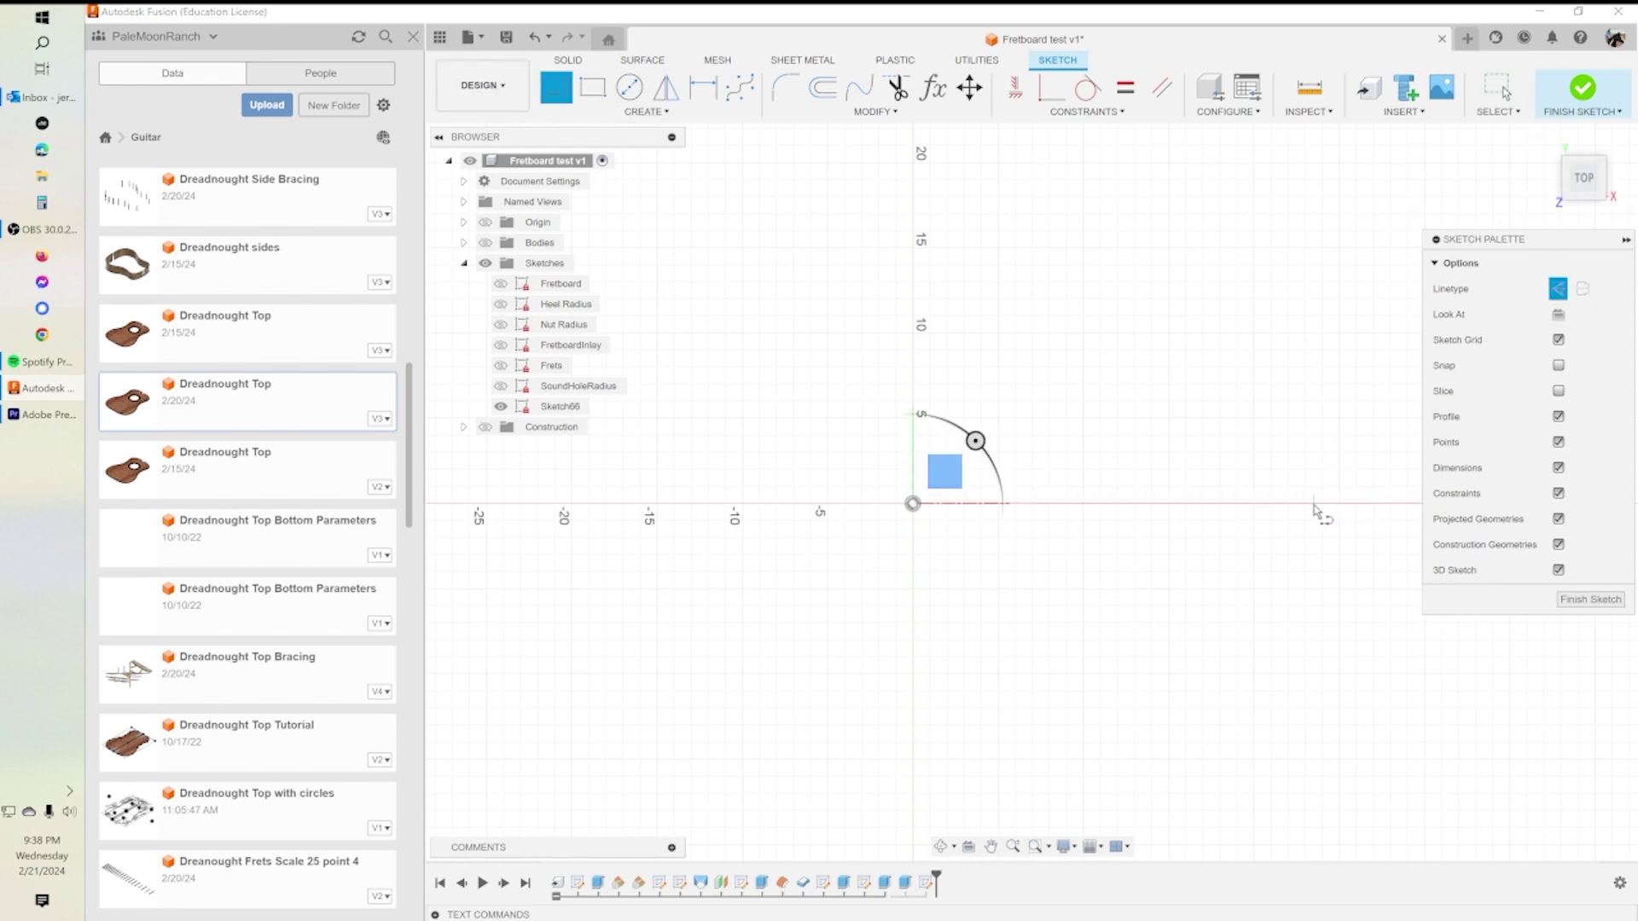
click(1307, 503)
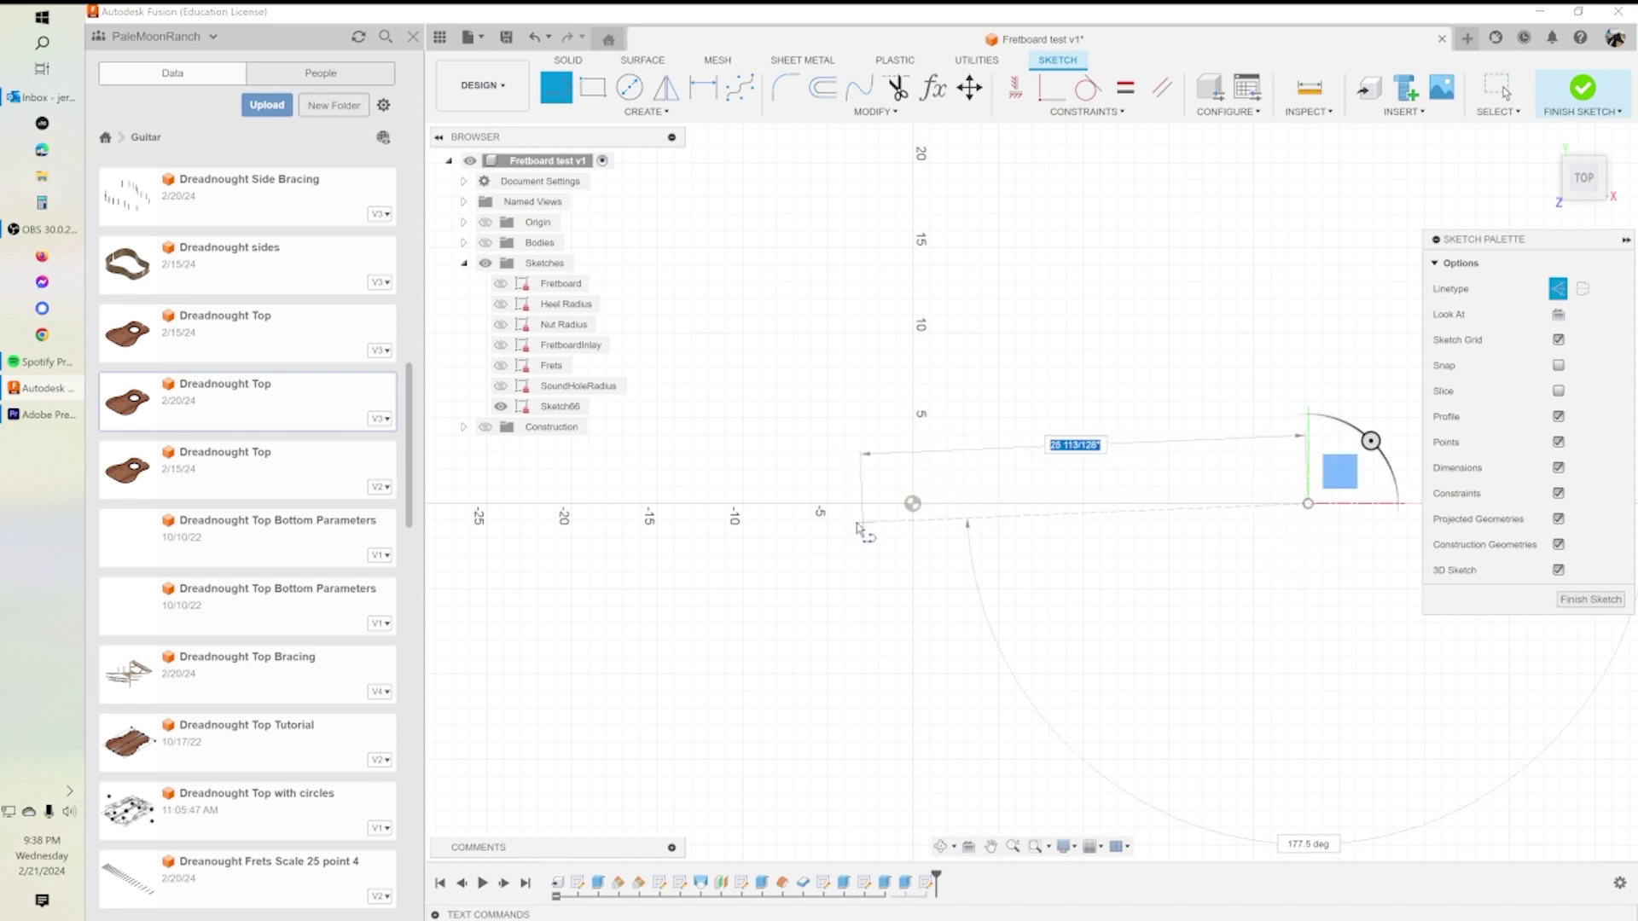
click(548, 504)
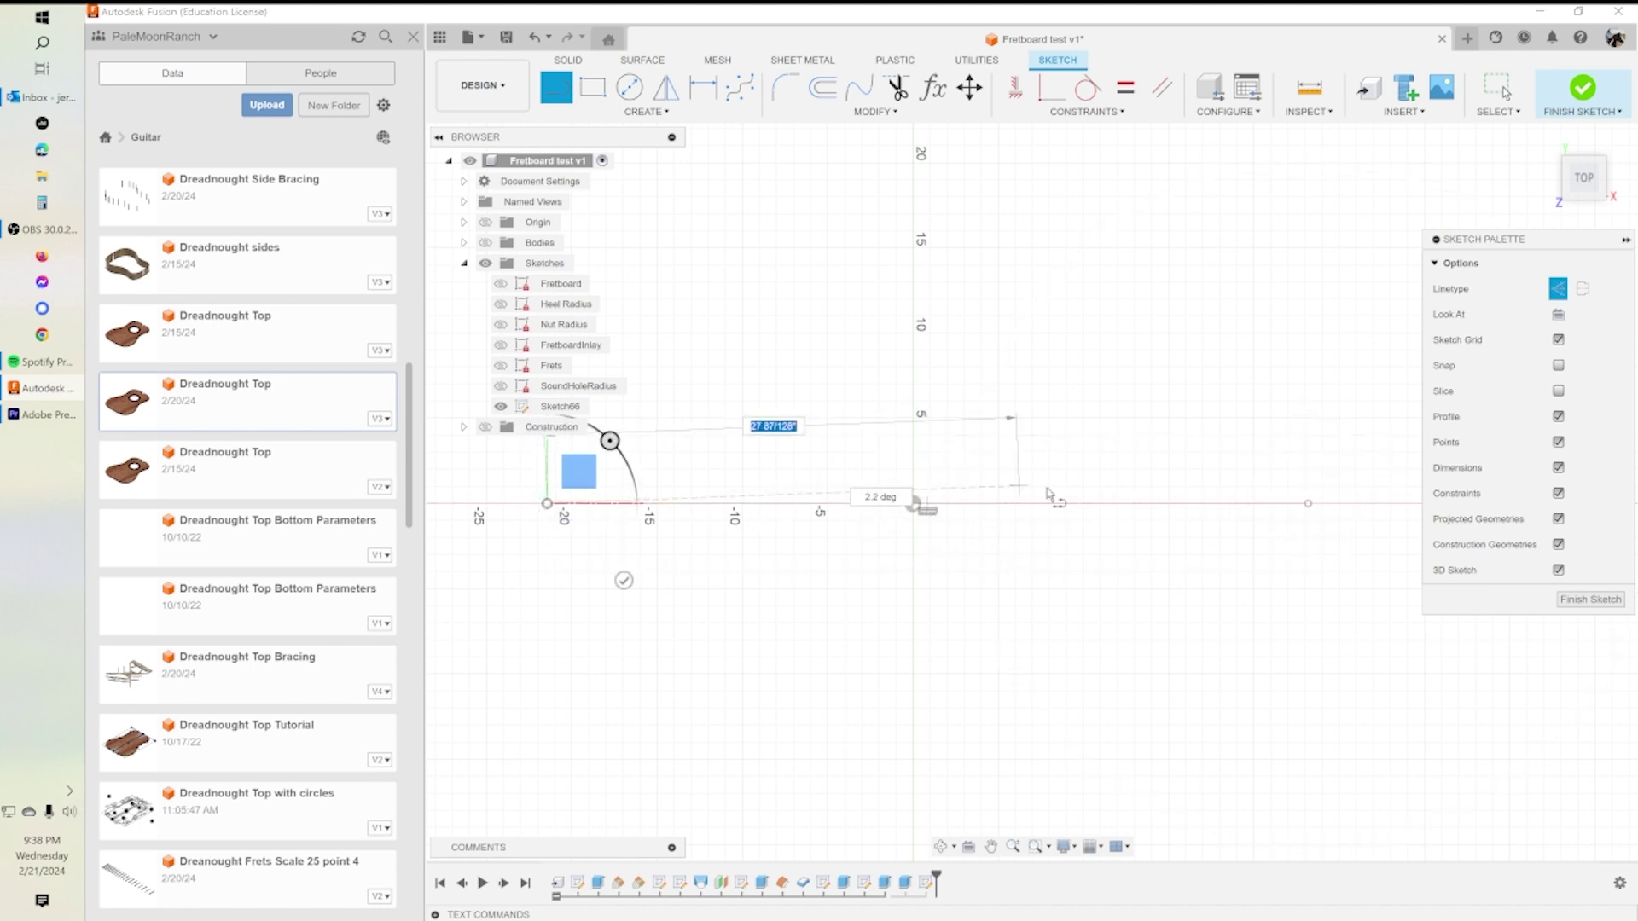
key(Escape)
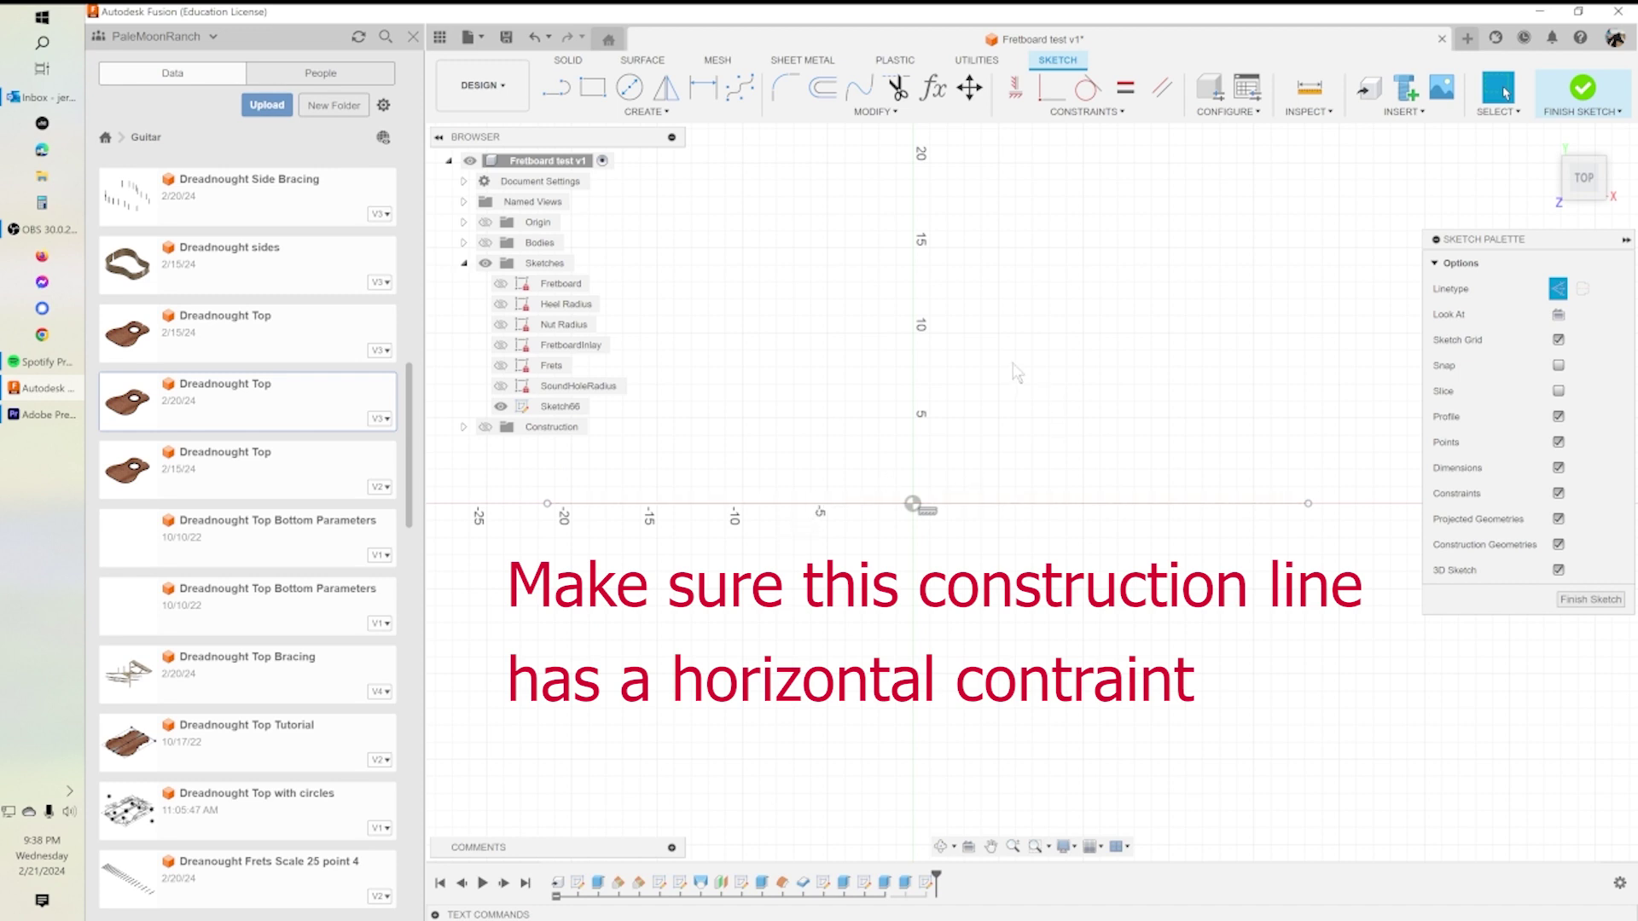
Dimension the construction line's length and drive it with the user parameter LowE_Scale_Length.
click(703, 87)
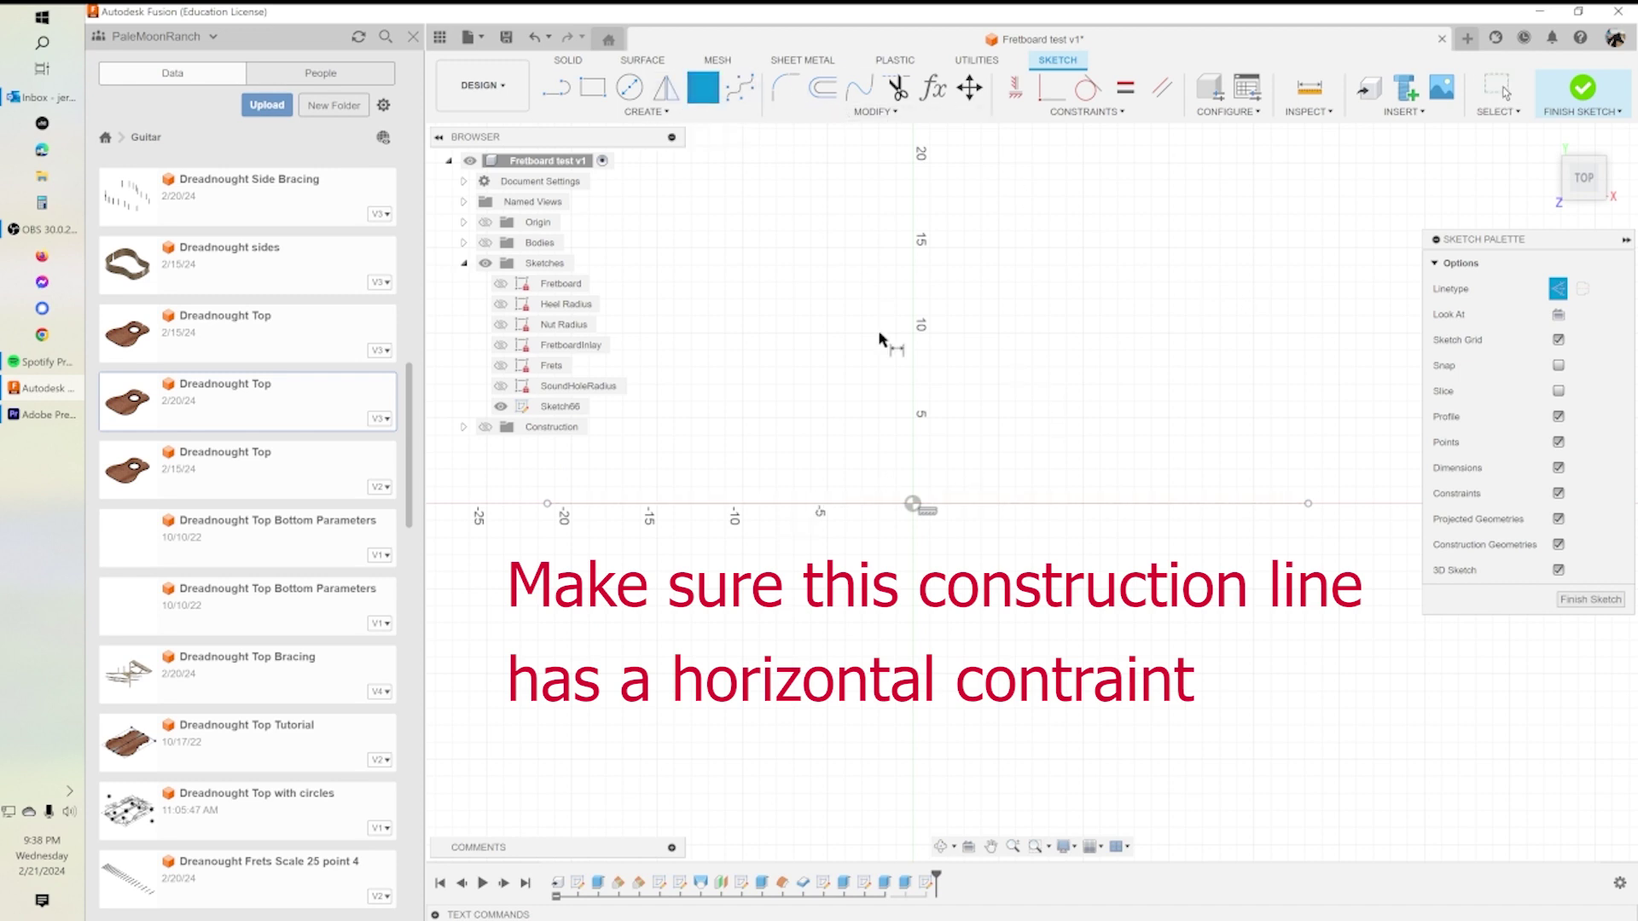
click(909, 503)
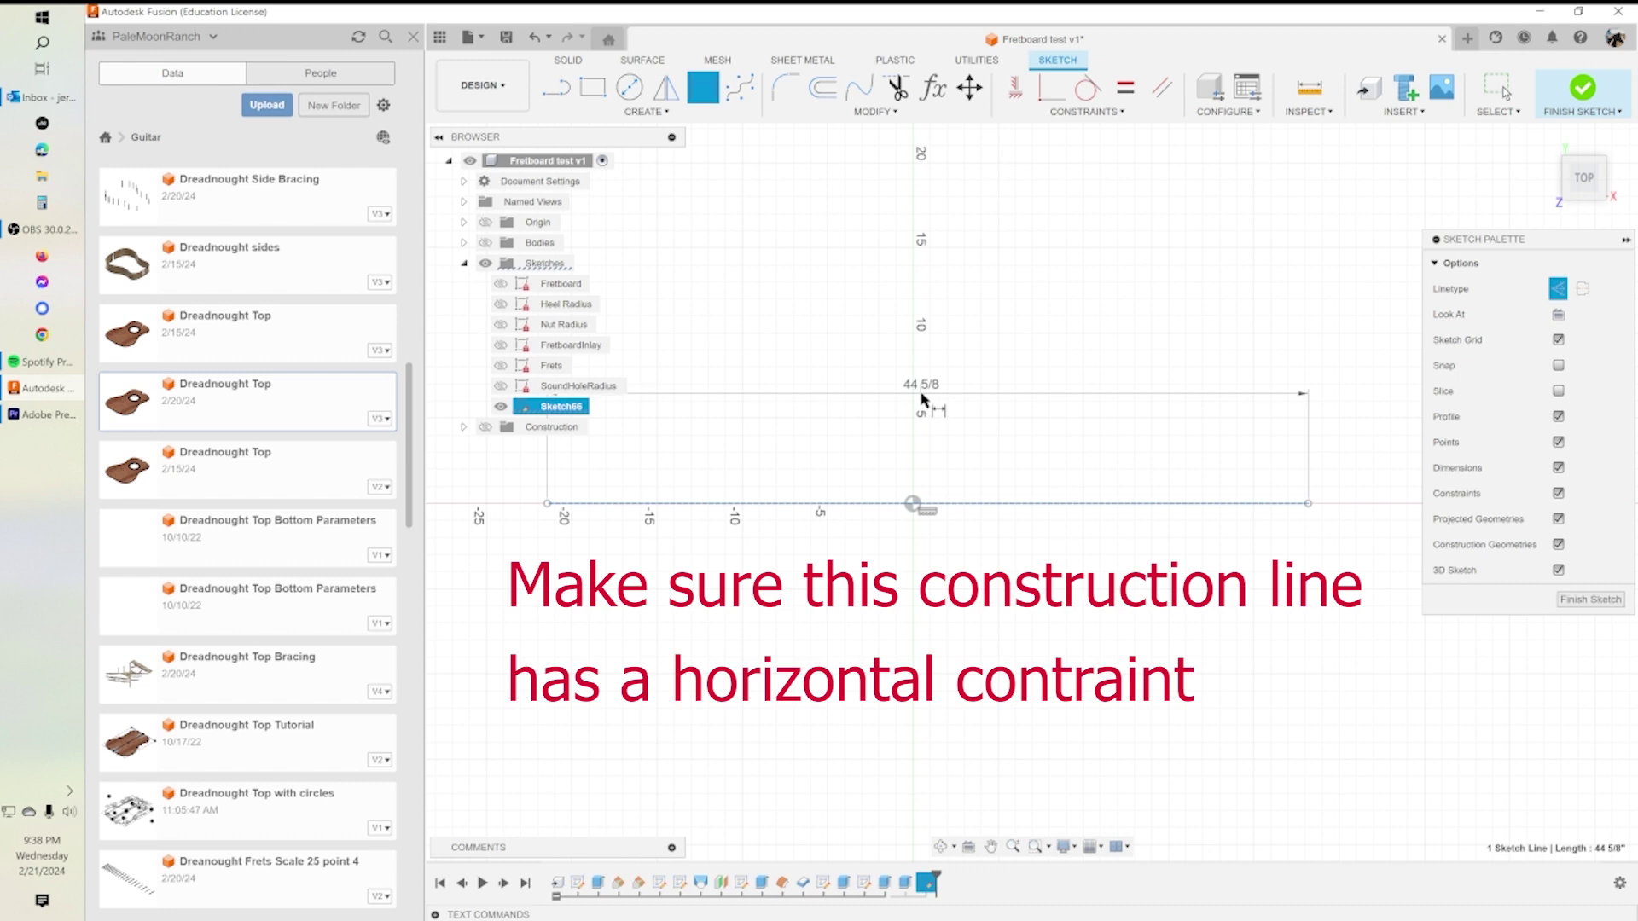
click(911, 503)
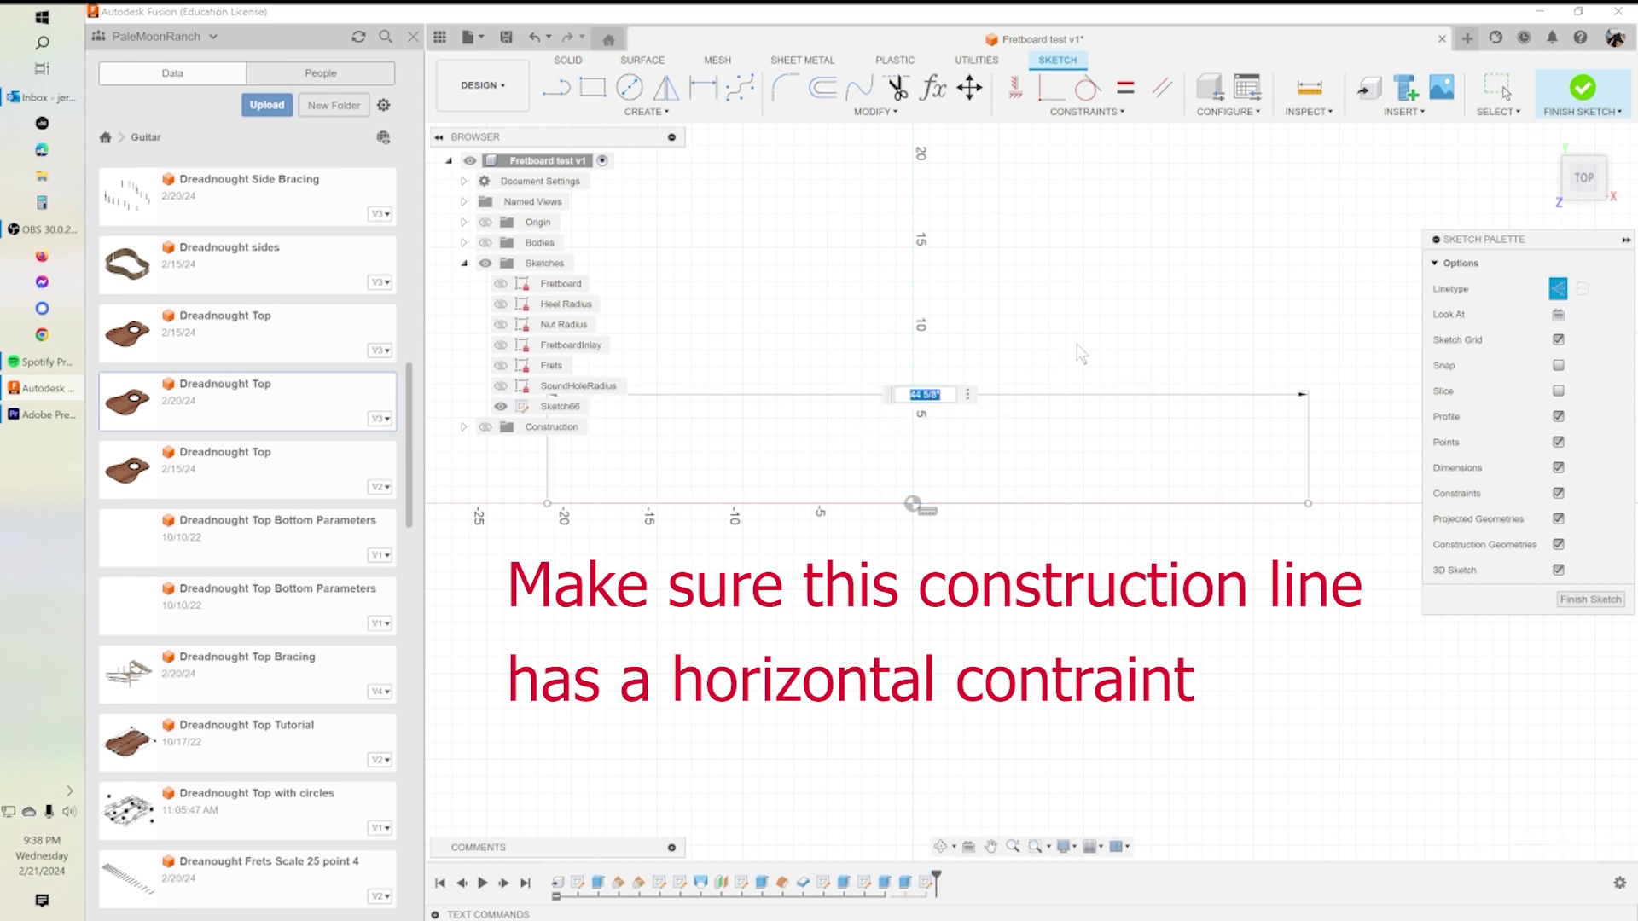
text(lo)
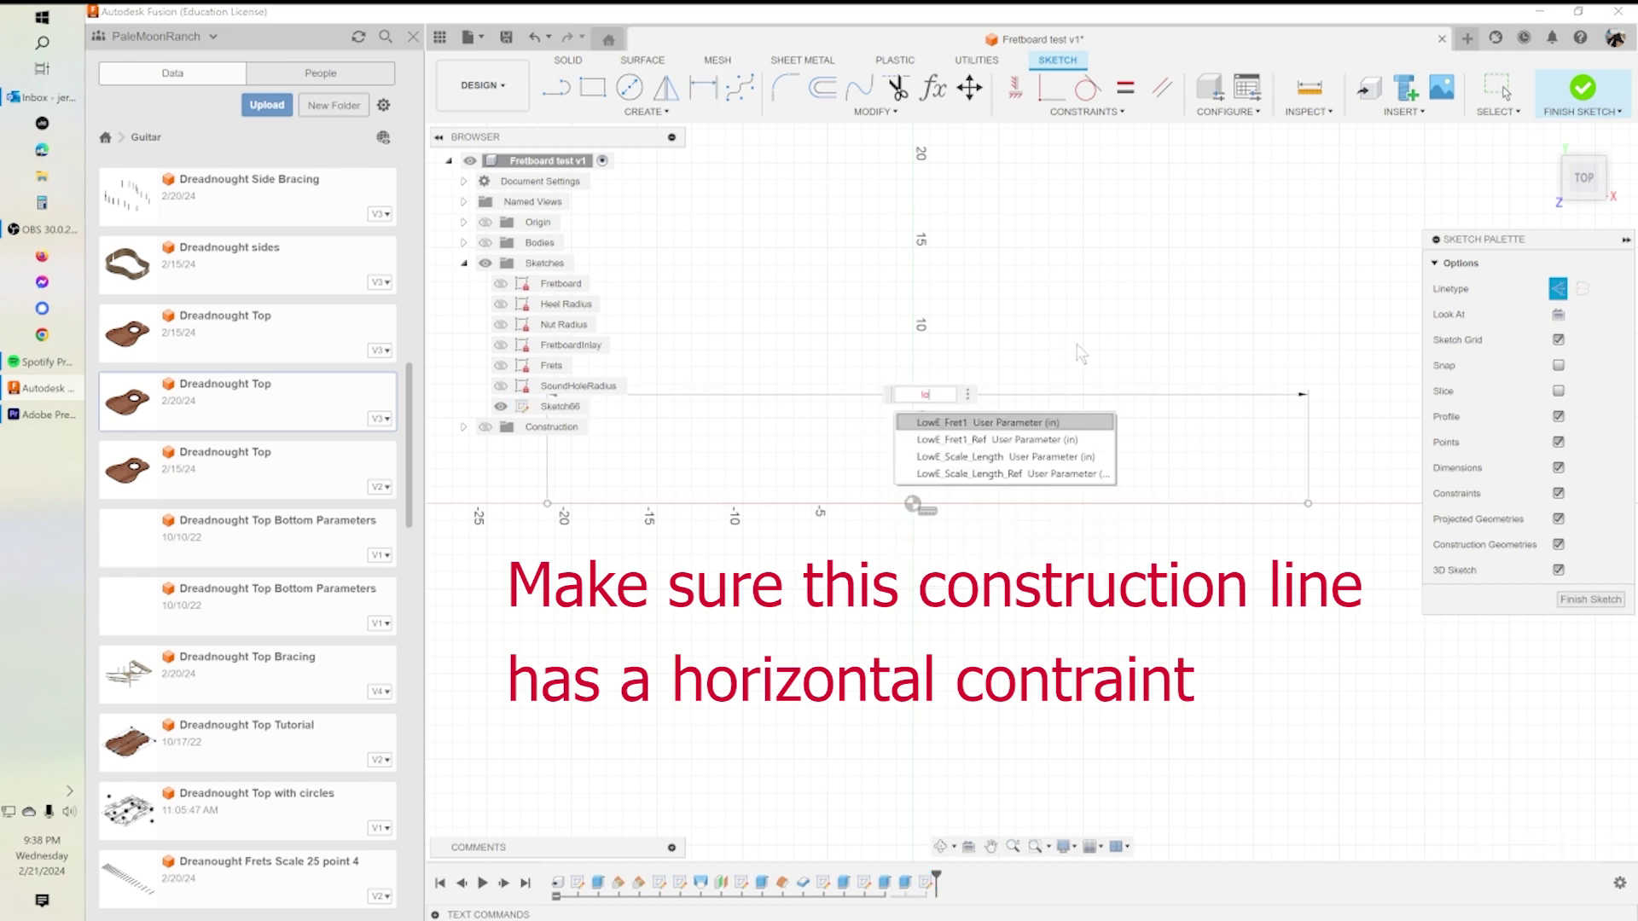
click(974, 458)
key(Return)
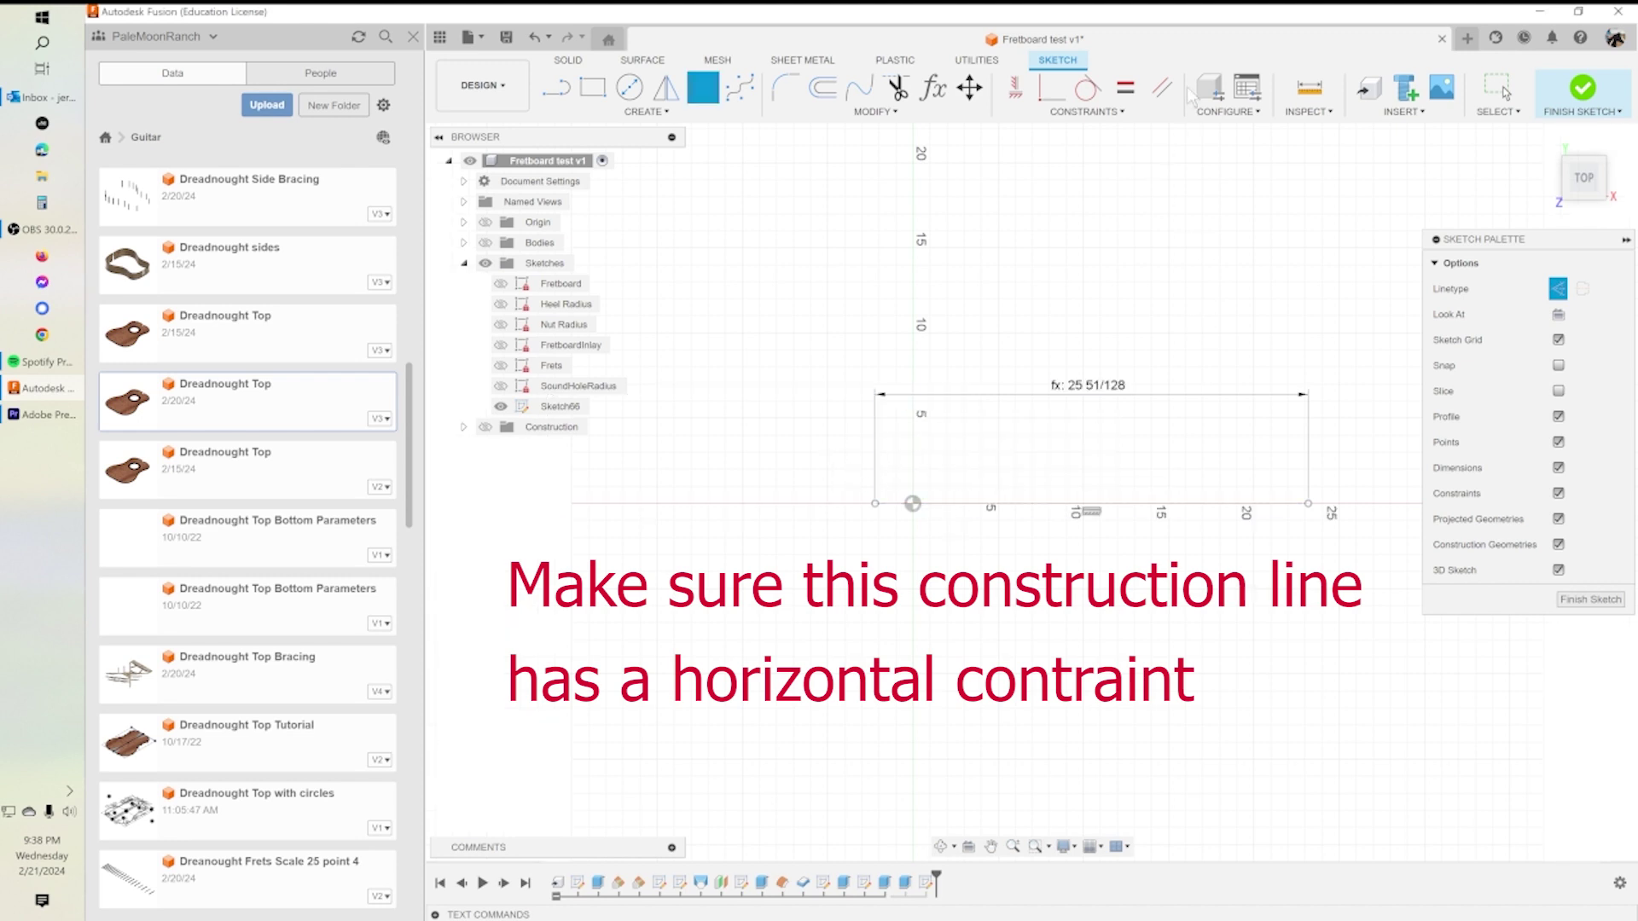
Centre the construction line on the sketch origin with a MidPoint constraint.
click(1087, 112)
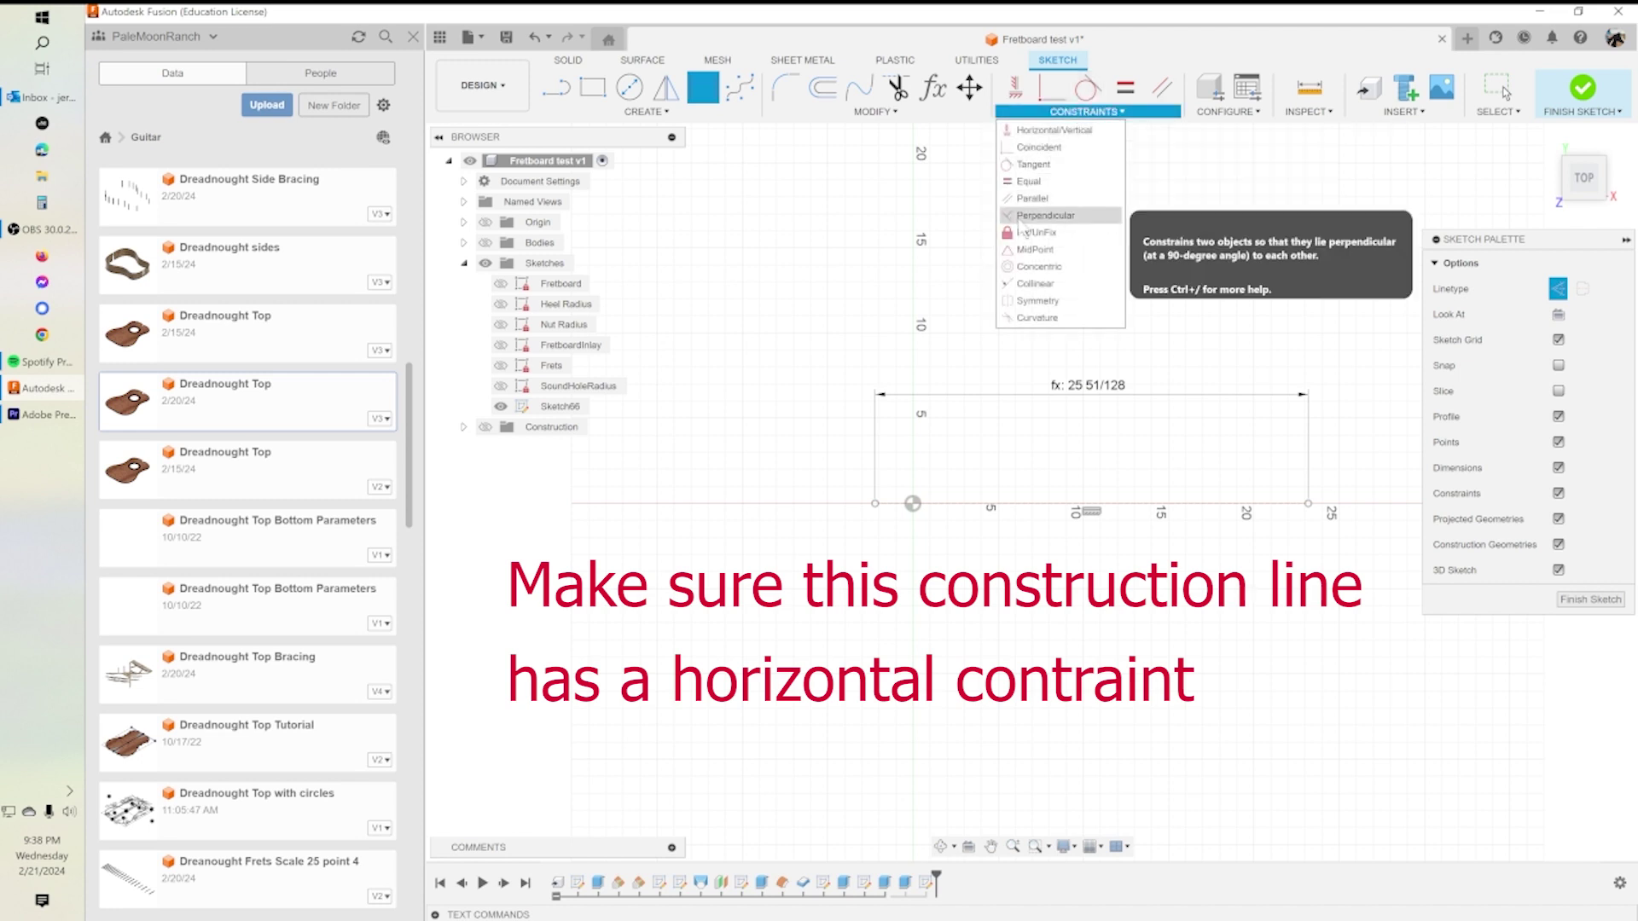
click(1035, 250)
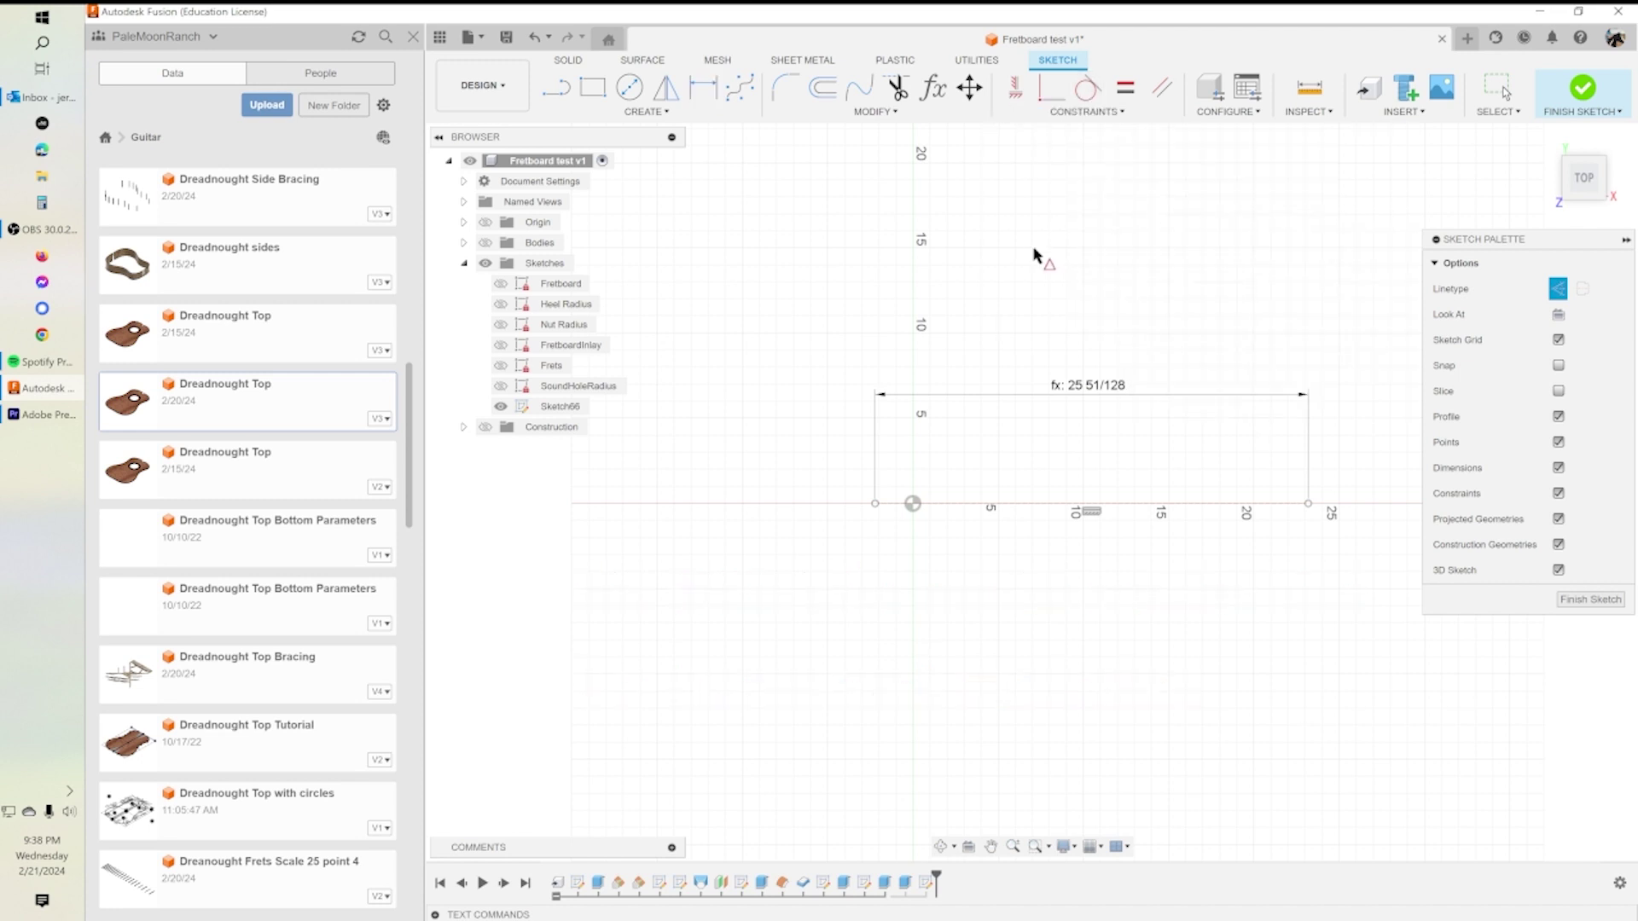
click(913, 504)
click(983, 509)
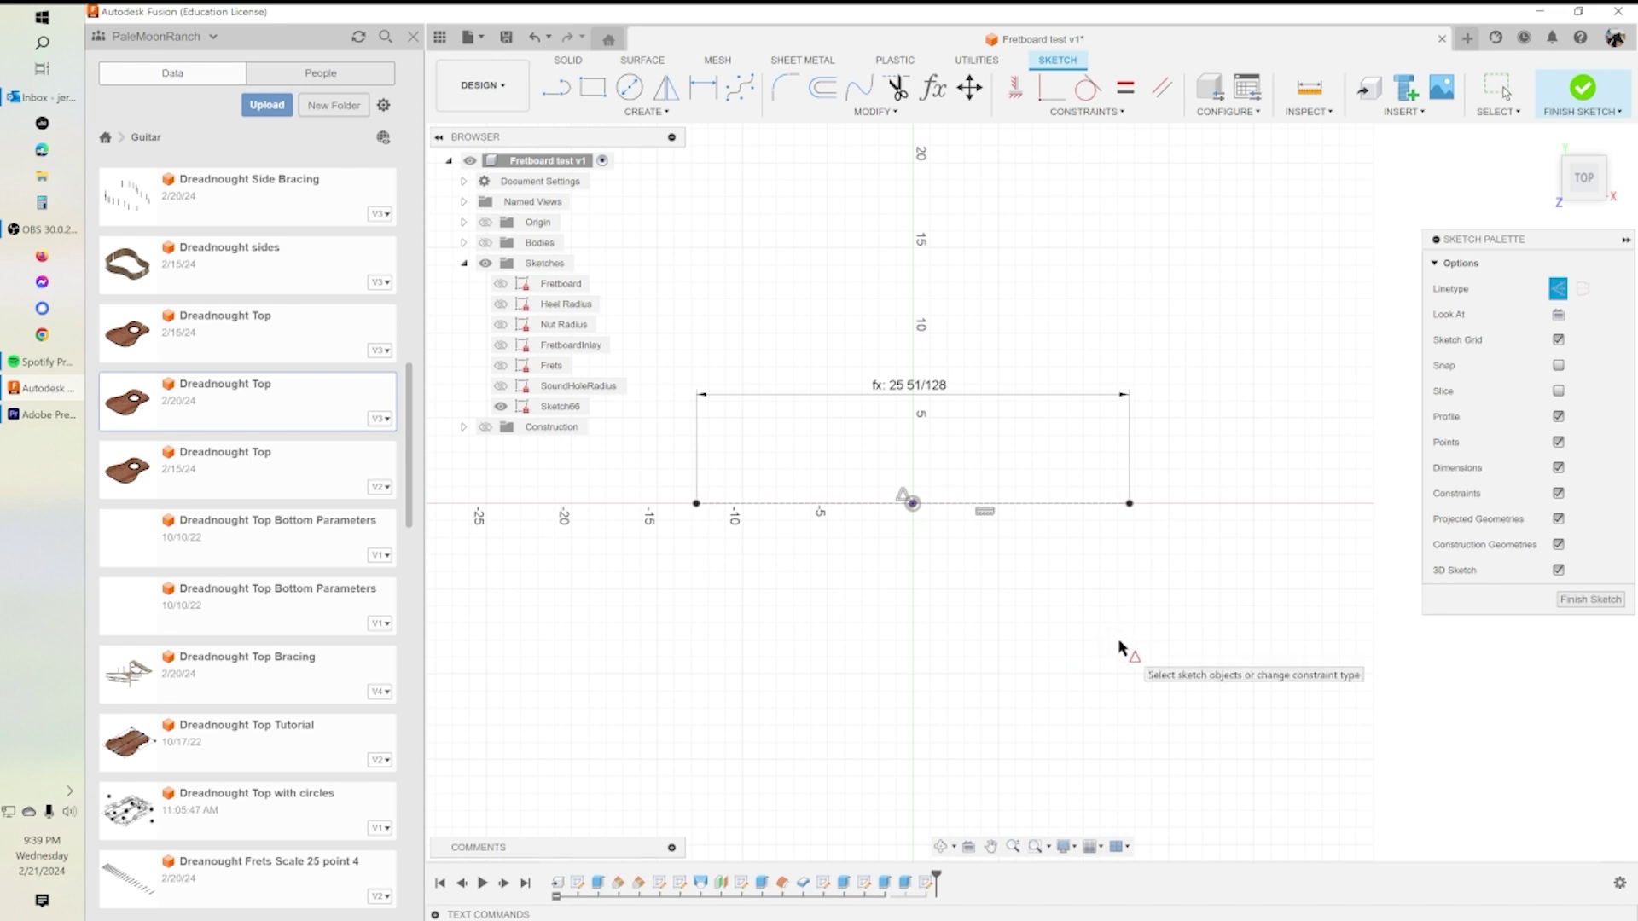
key(Escape)
Delete the length dimension of the construction line.
scroll(957, 532, up, 3)
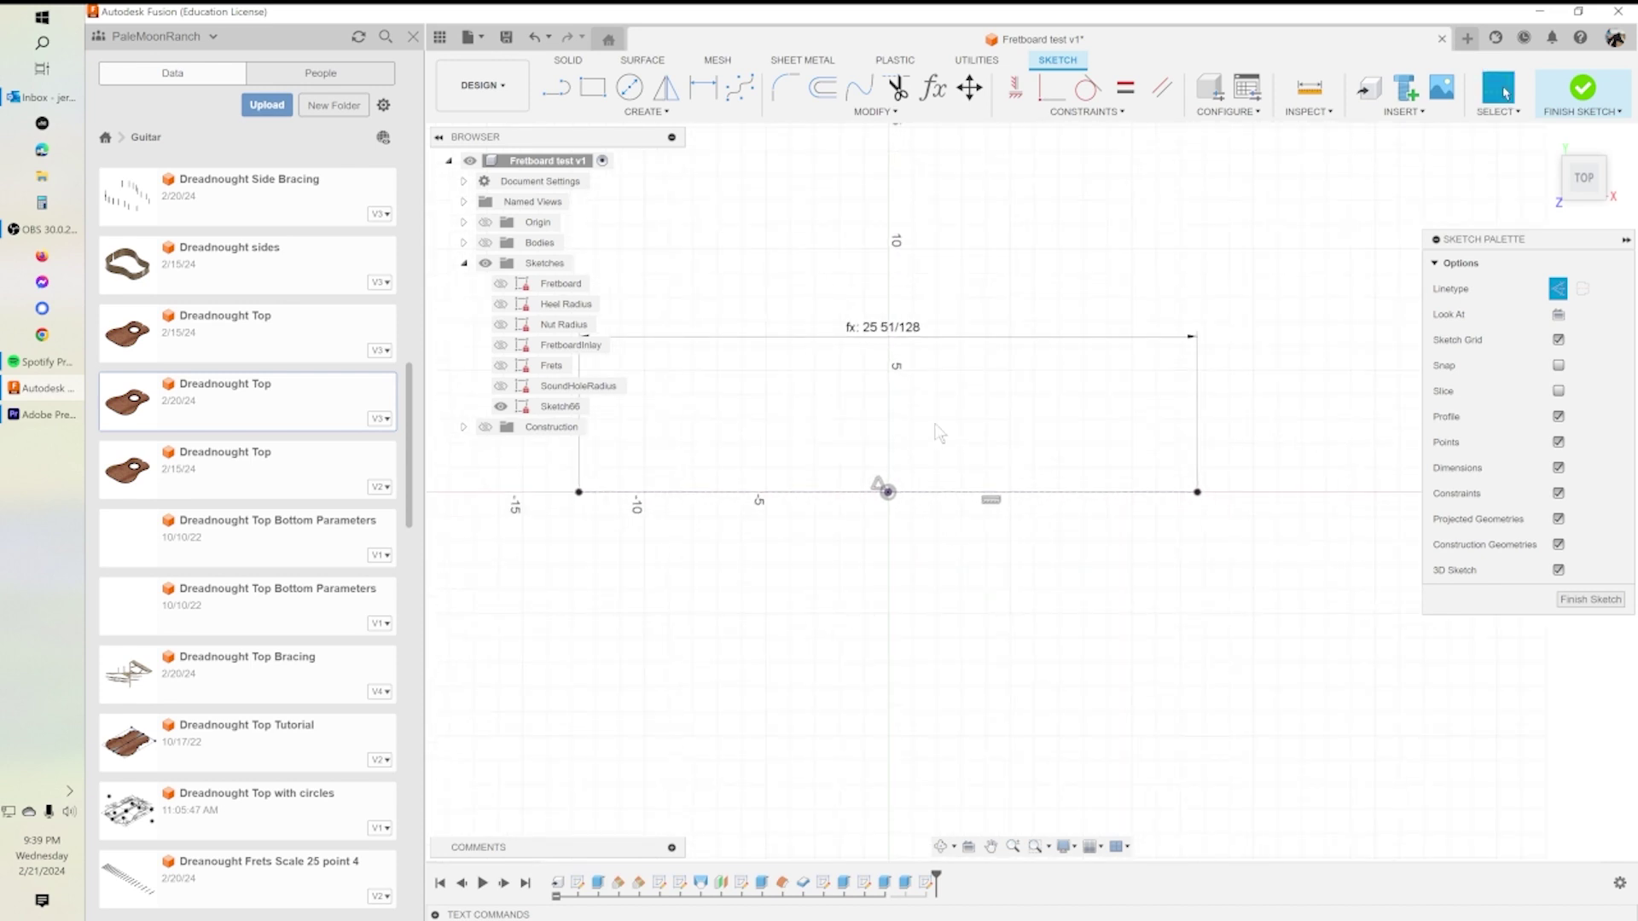
middle_drag(929, 437, 1031, 523)
scroll(1031, 522, up, 2)
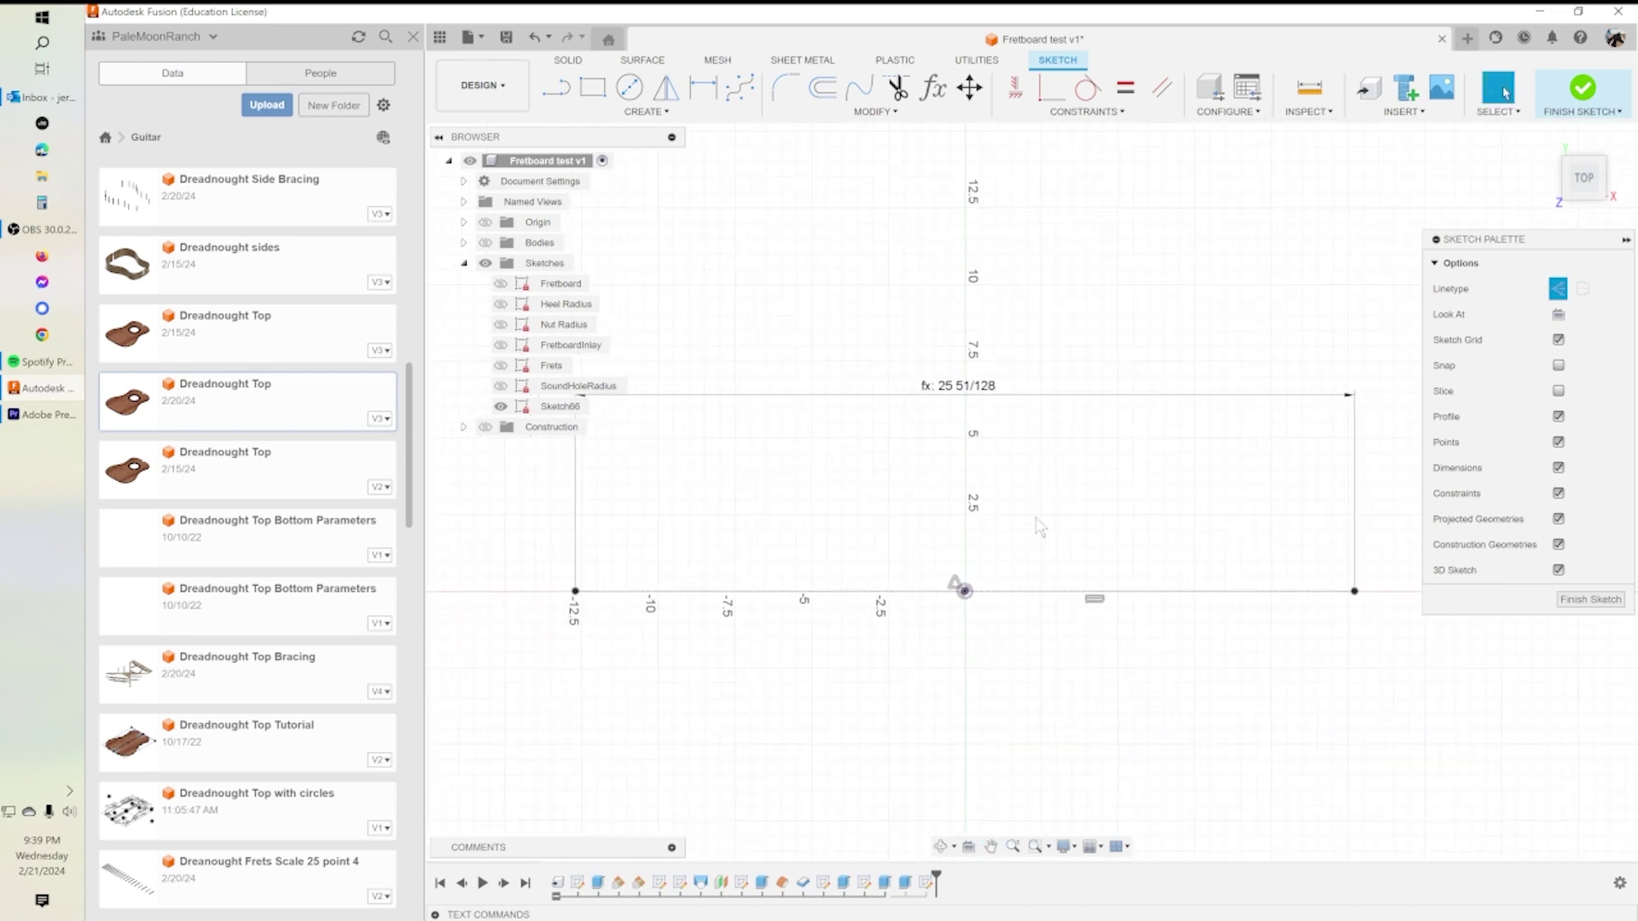
click(967, 395)
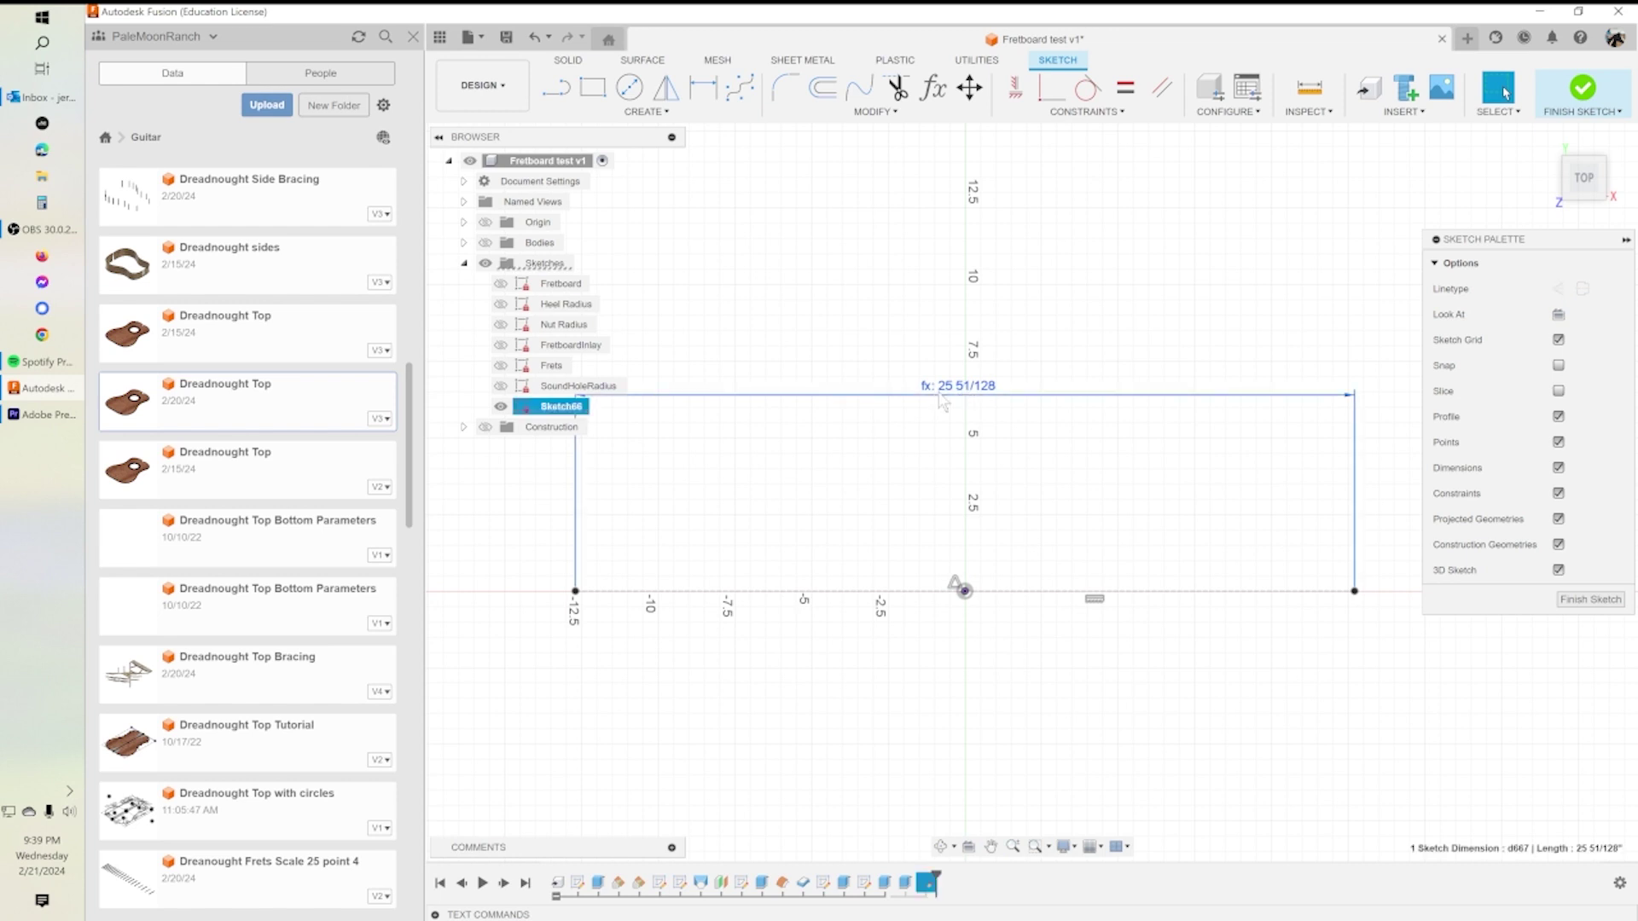
key(Delete)
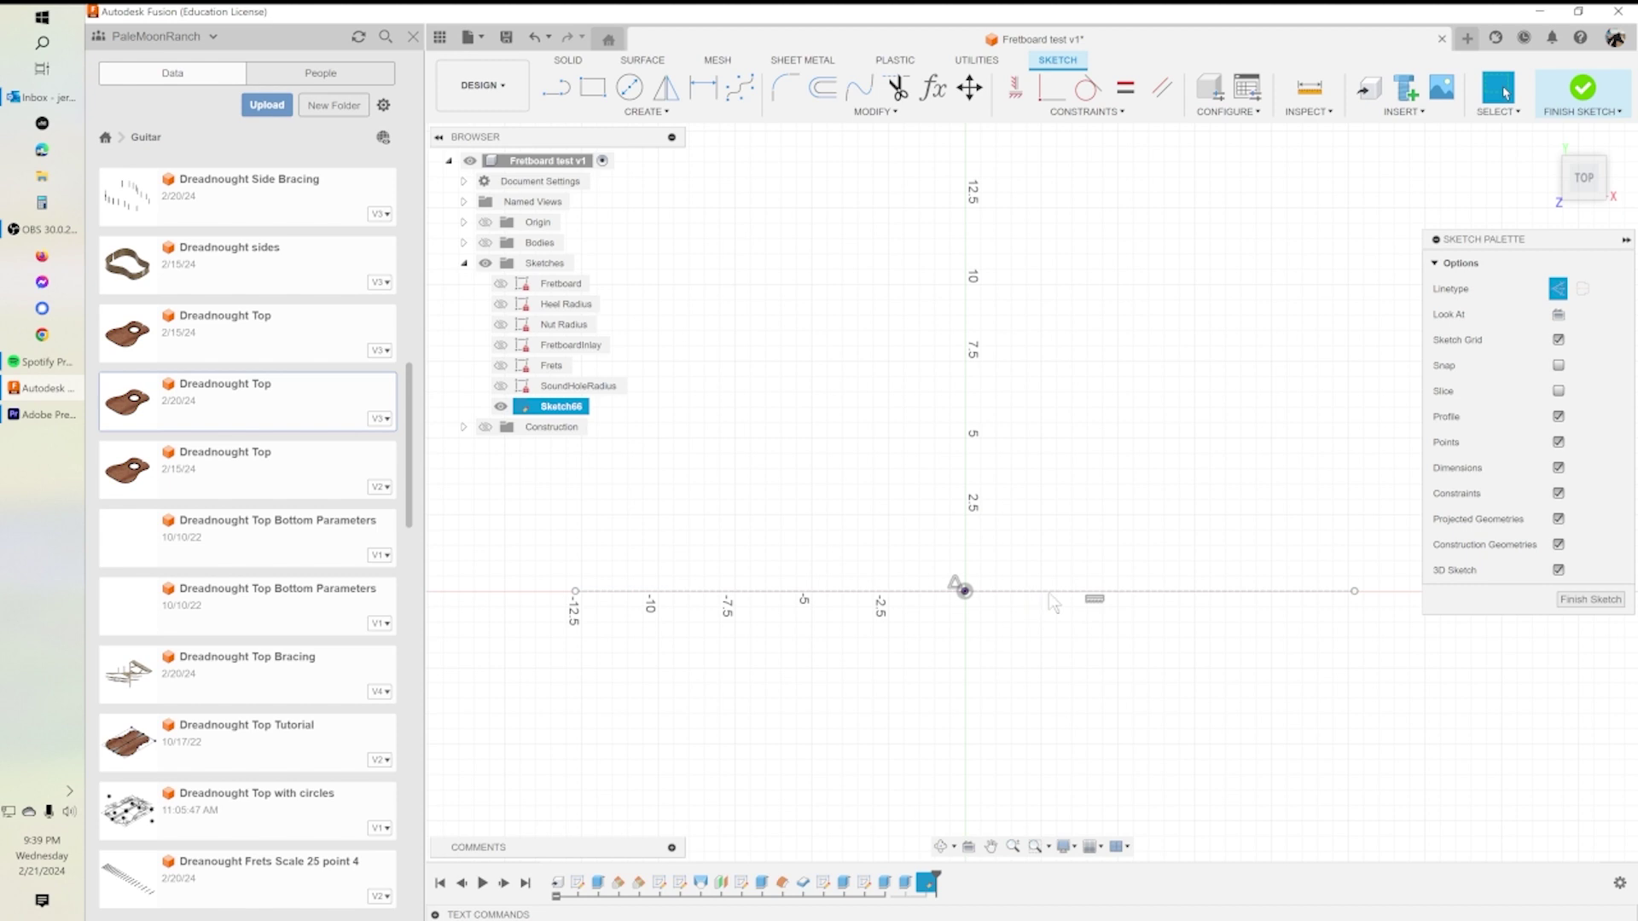
Draw a solid vertical line about 4.6 in long across the construction line, just inside its positive-X end.
click(557, 90)
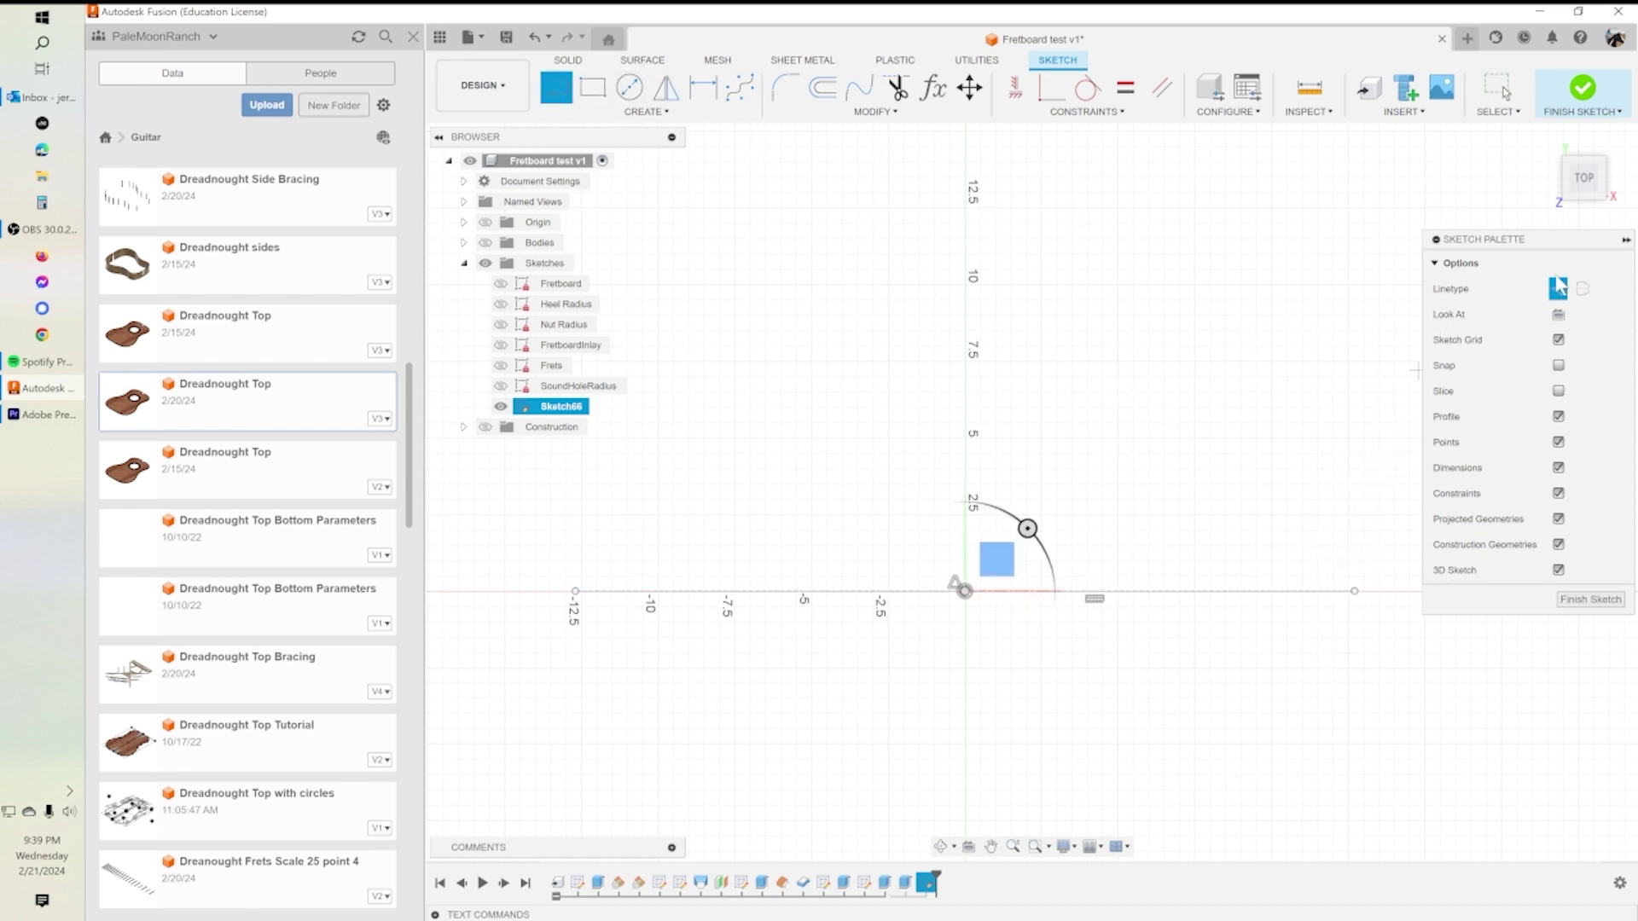
click(1347, 530)
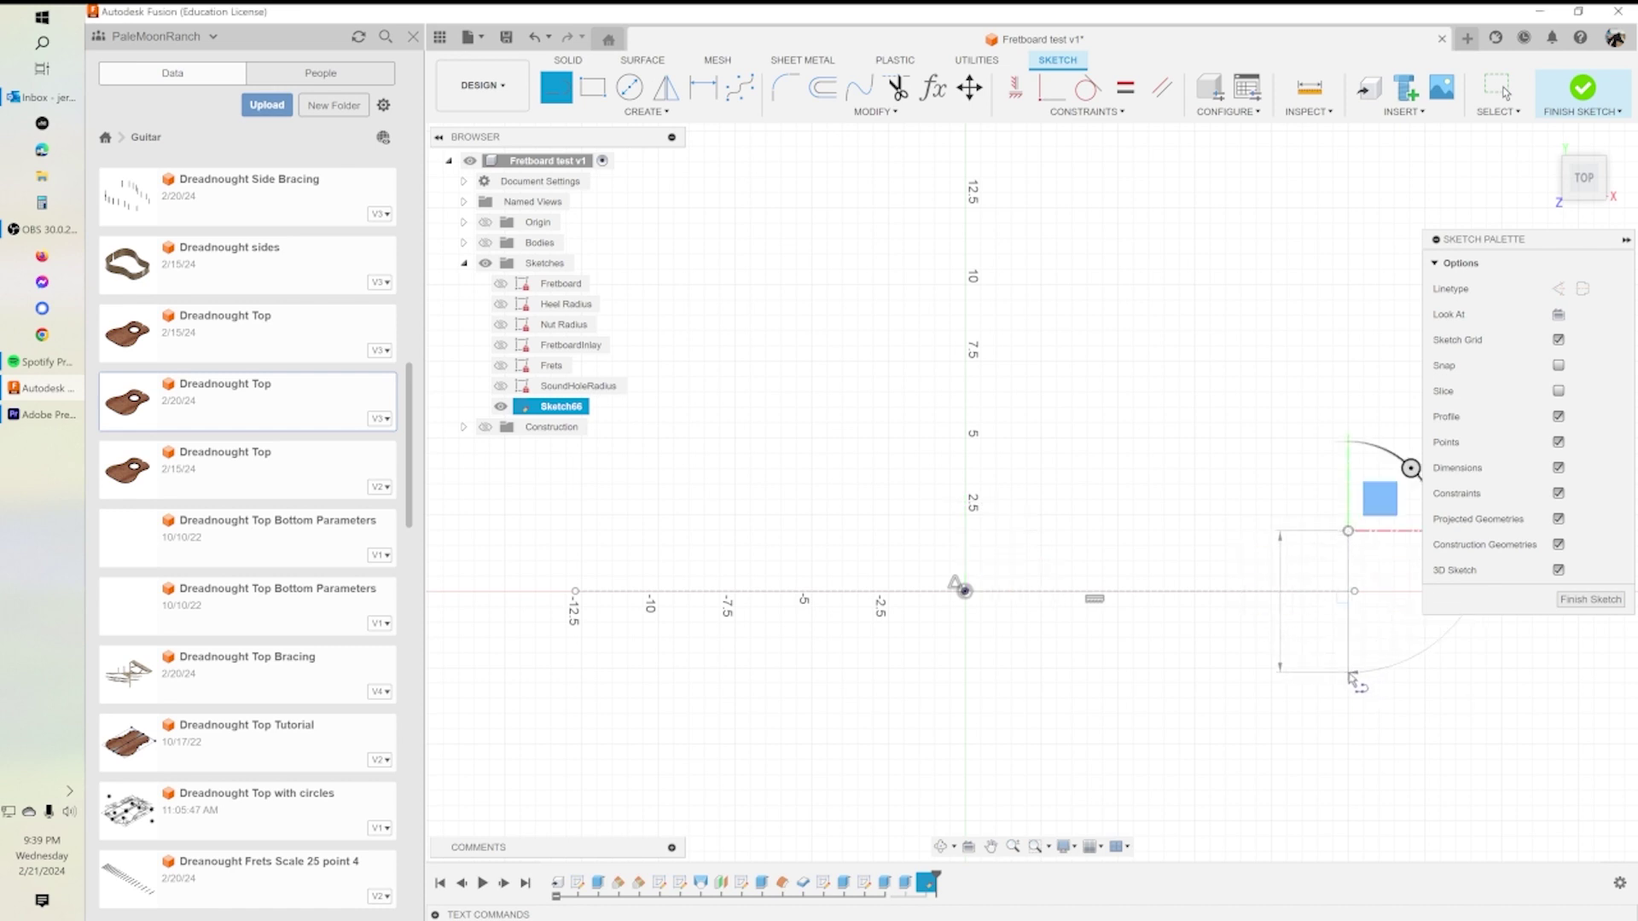
click(1348, 672)
key(Escape)
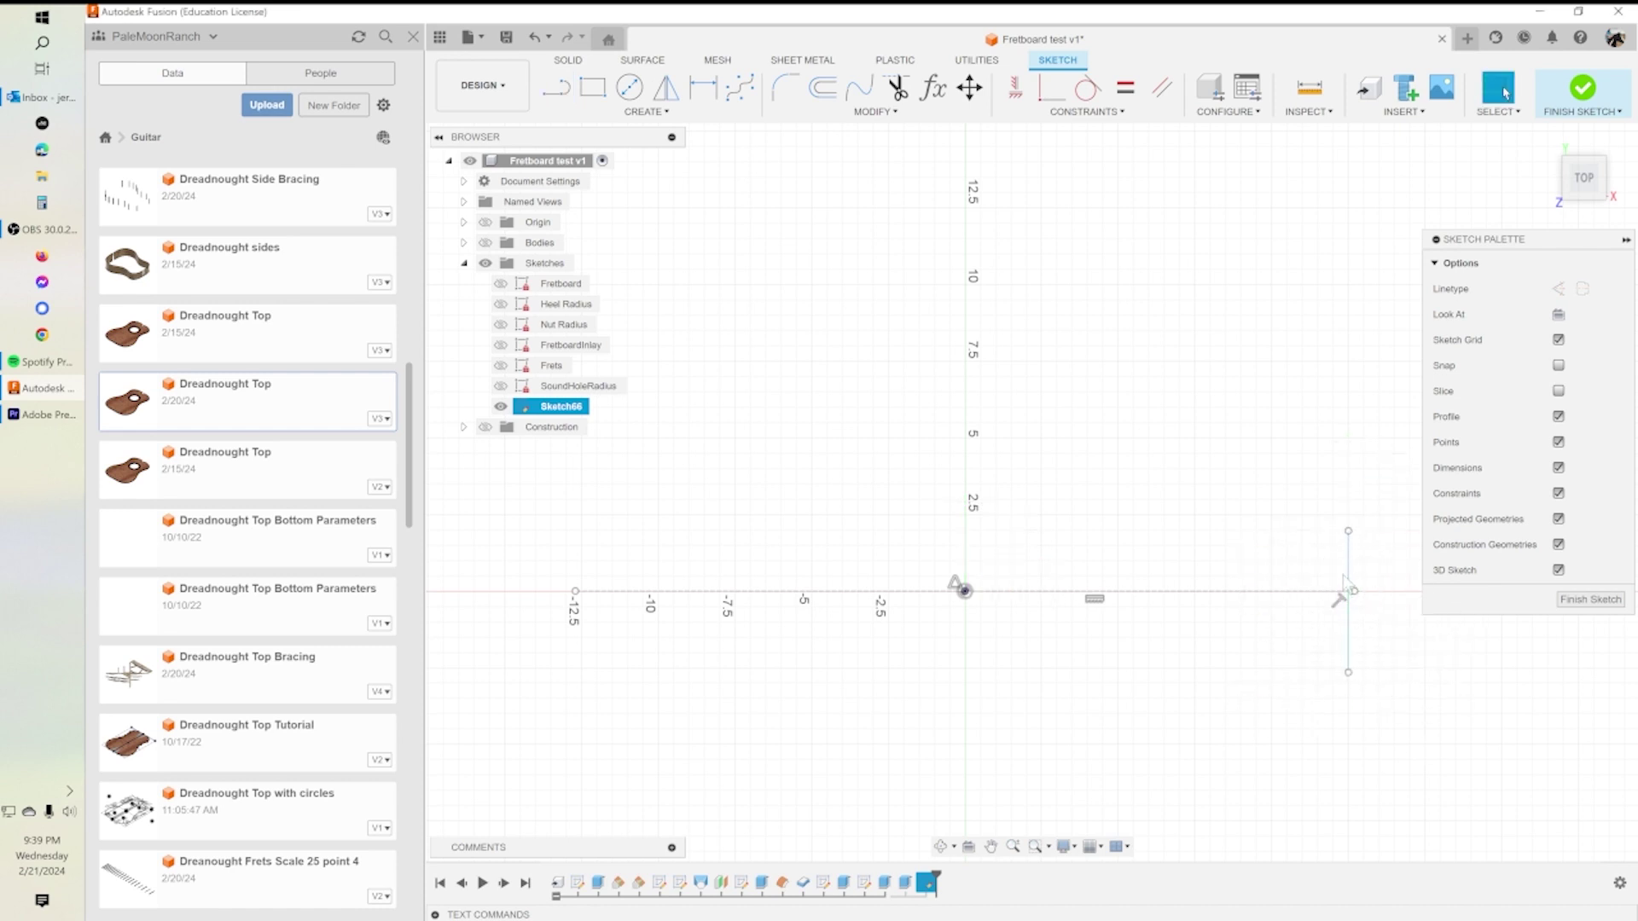
Replace the cross line's perpendicular constraint with a vertical constraint.
click(1335, 607)
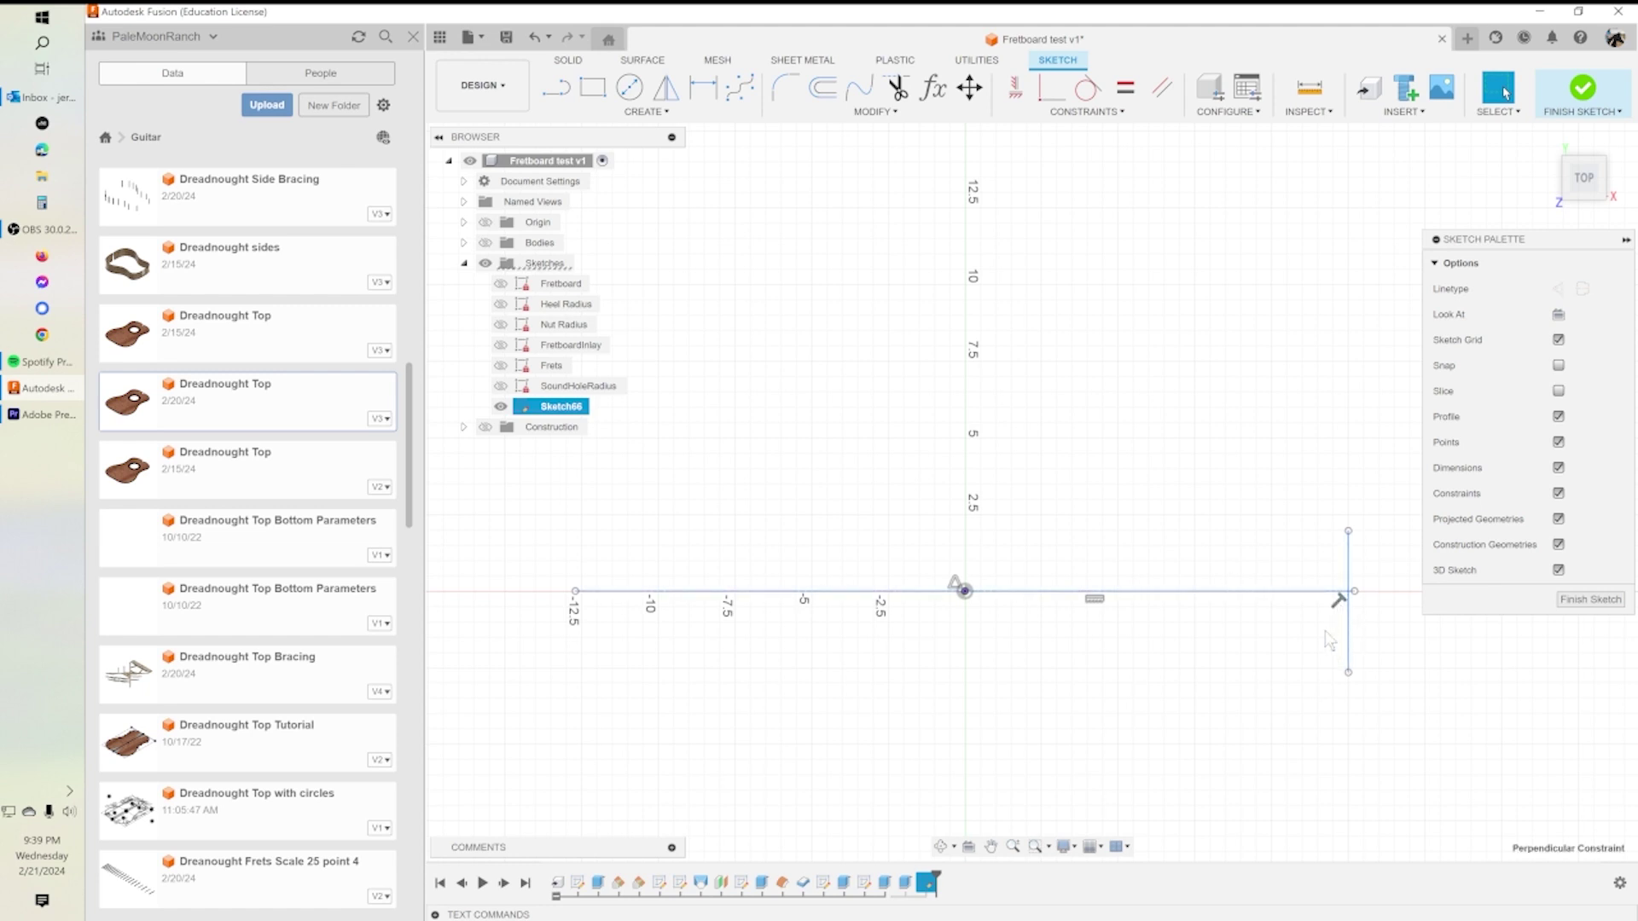
click(1011, 89)
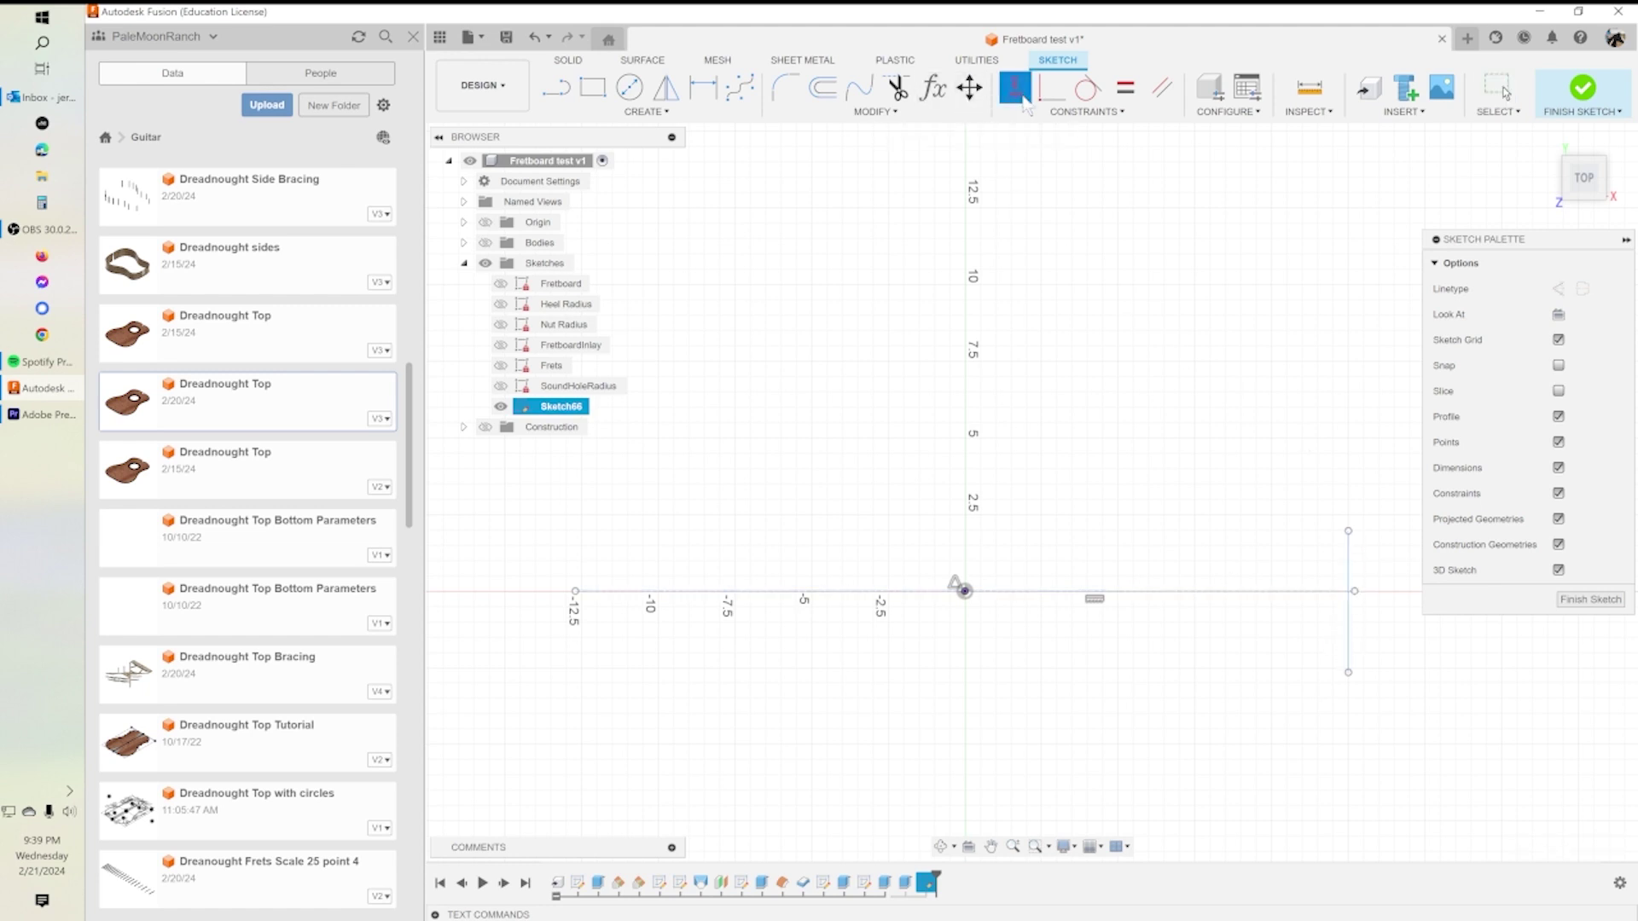
click(1347, 597)
key(Escape)
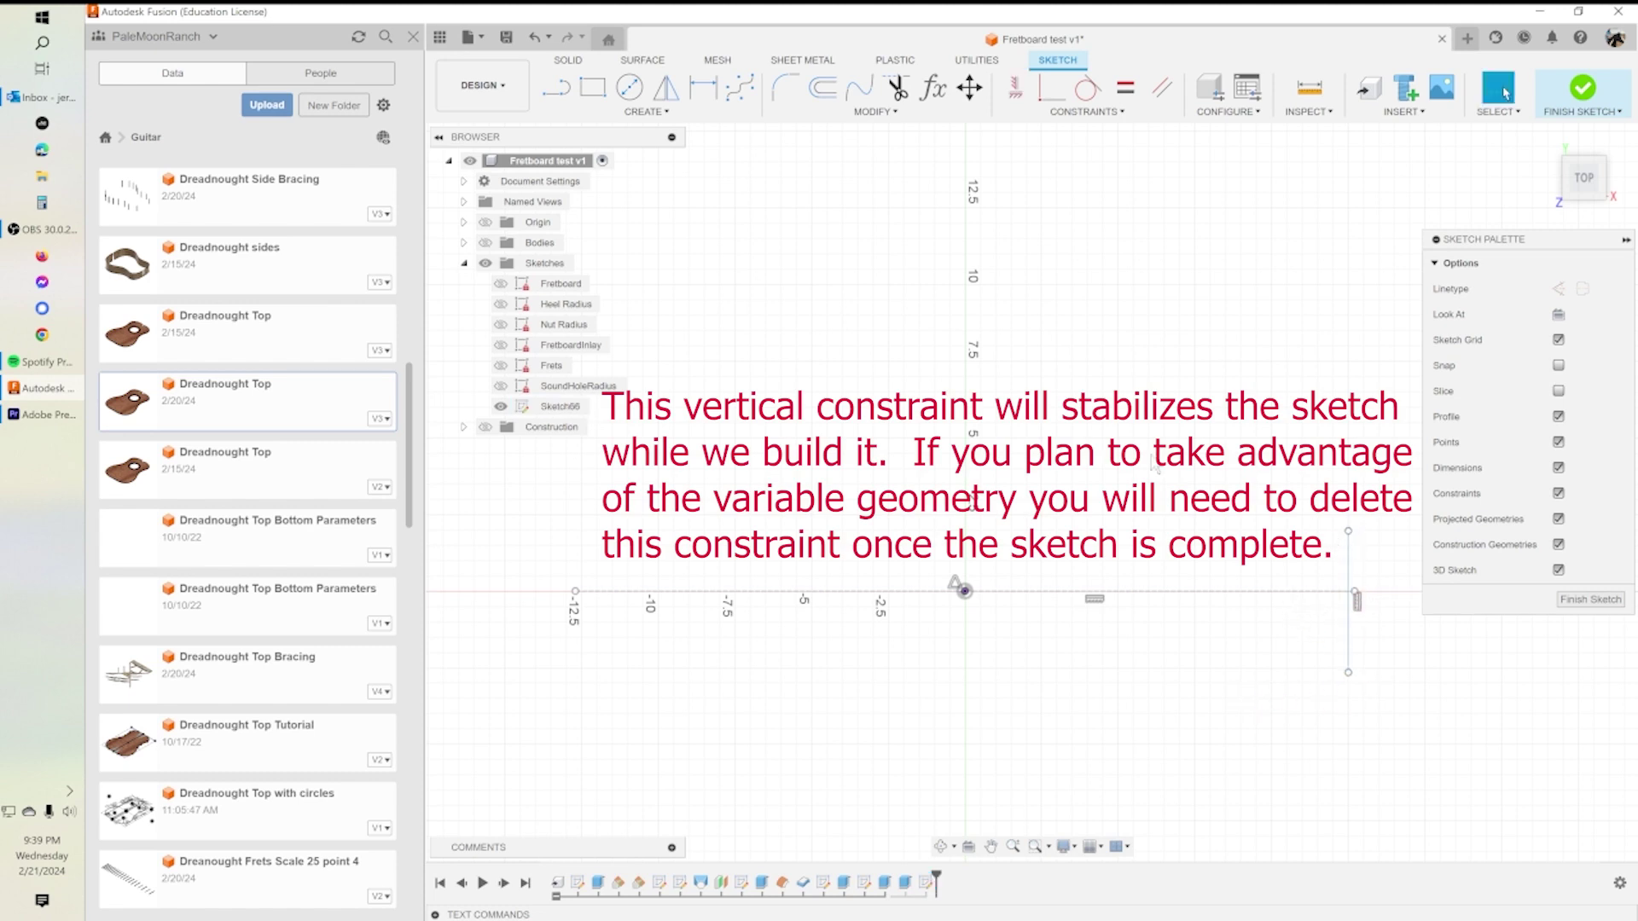
Set the positive-X cross line's length to the Nut_Width parameter and move the line across the axis just beyond the construction line's end.
click(702, 87)
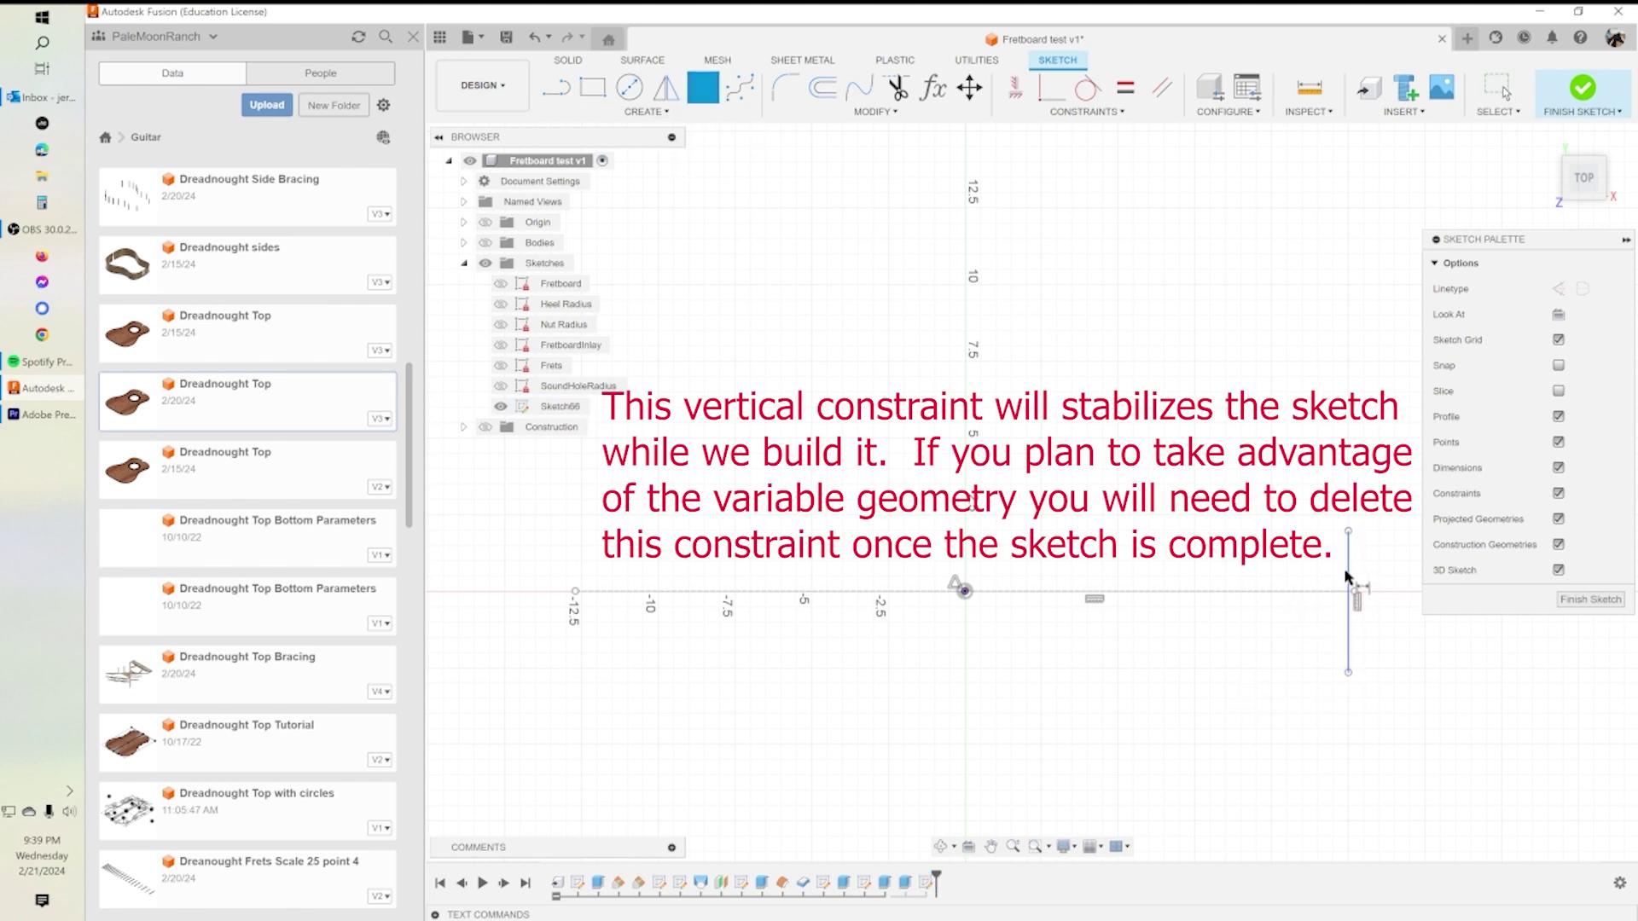
click(1348, 580)
click(1272, 569)
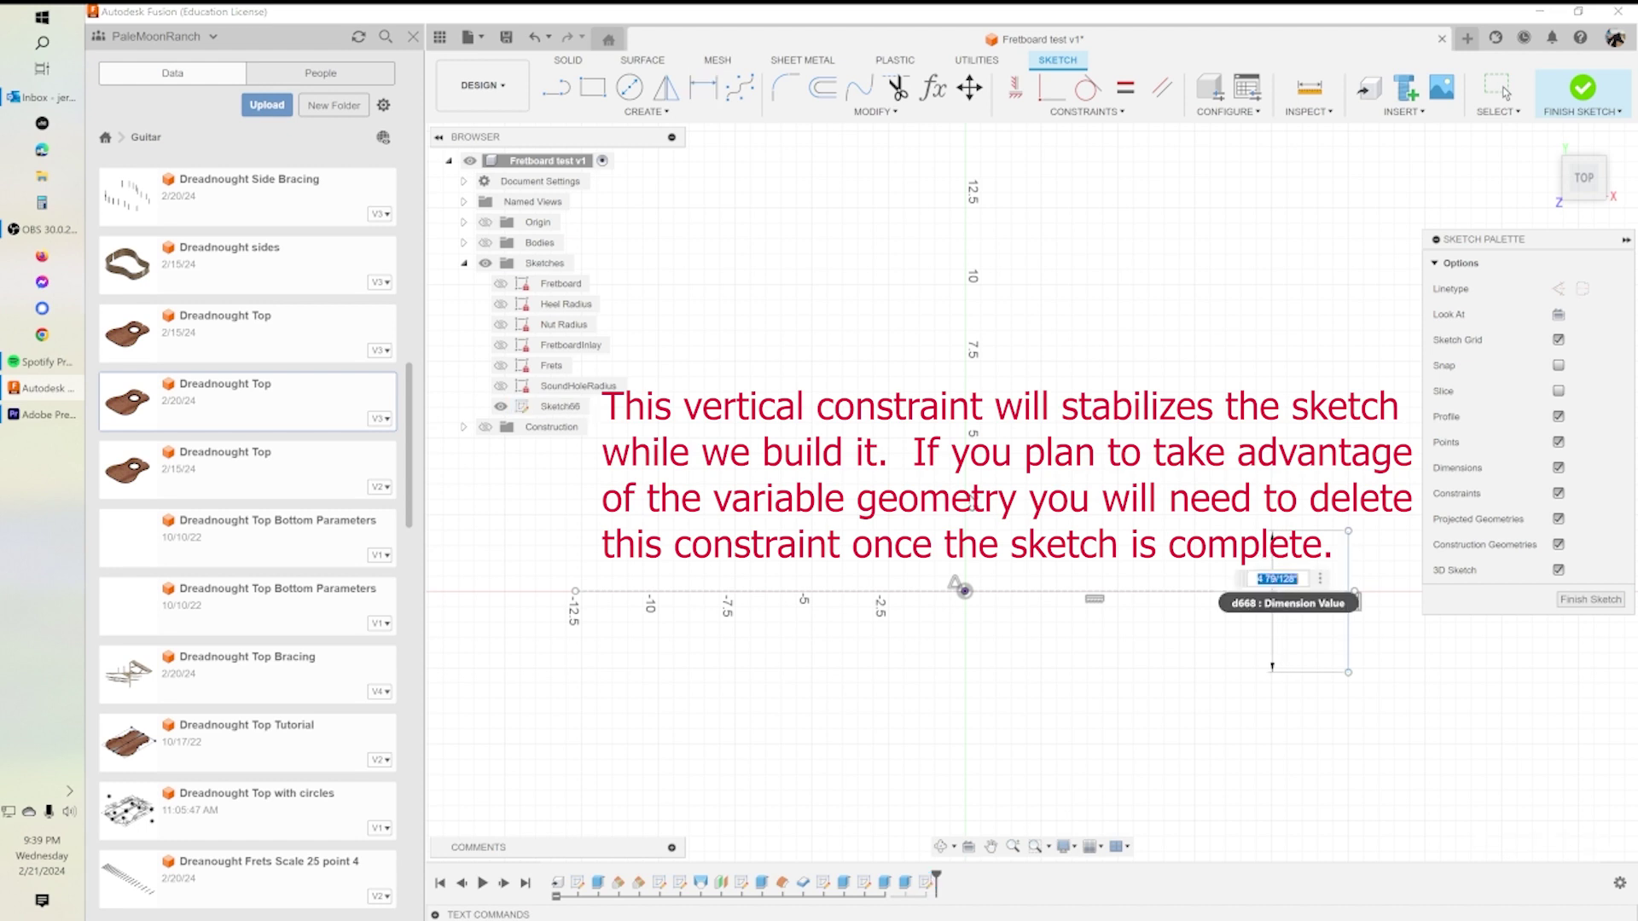
text(nut)
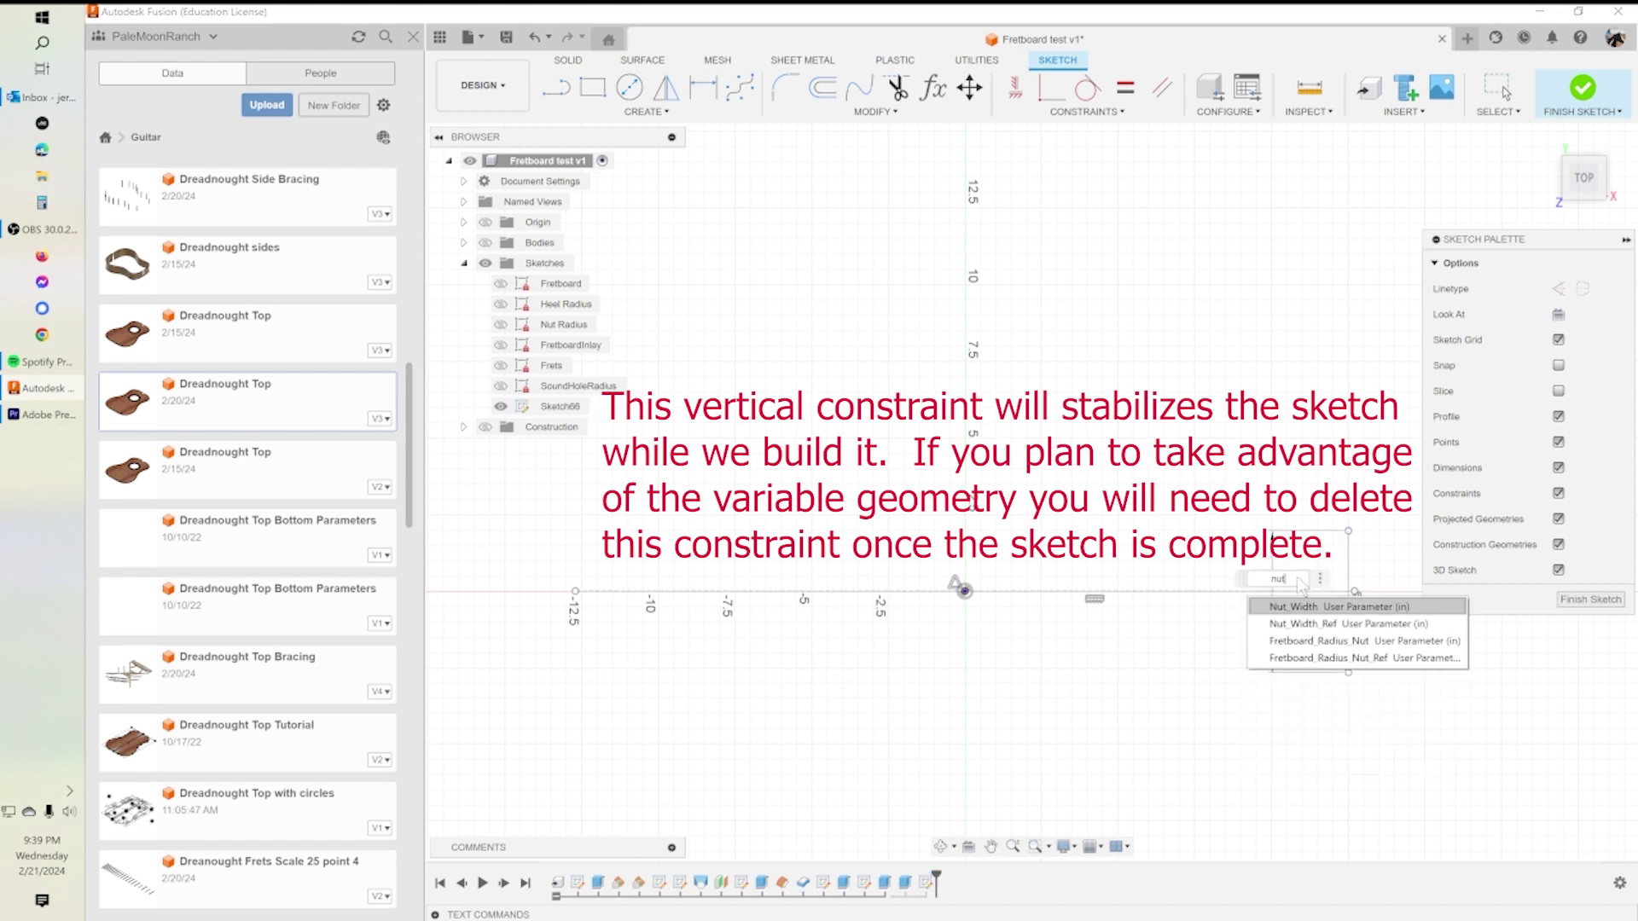
key(Return)
key(Return)
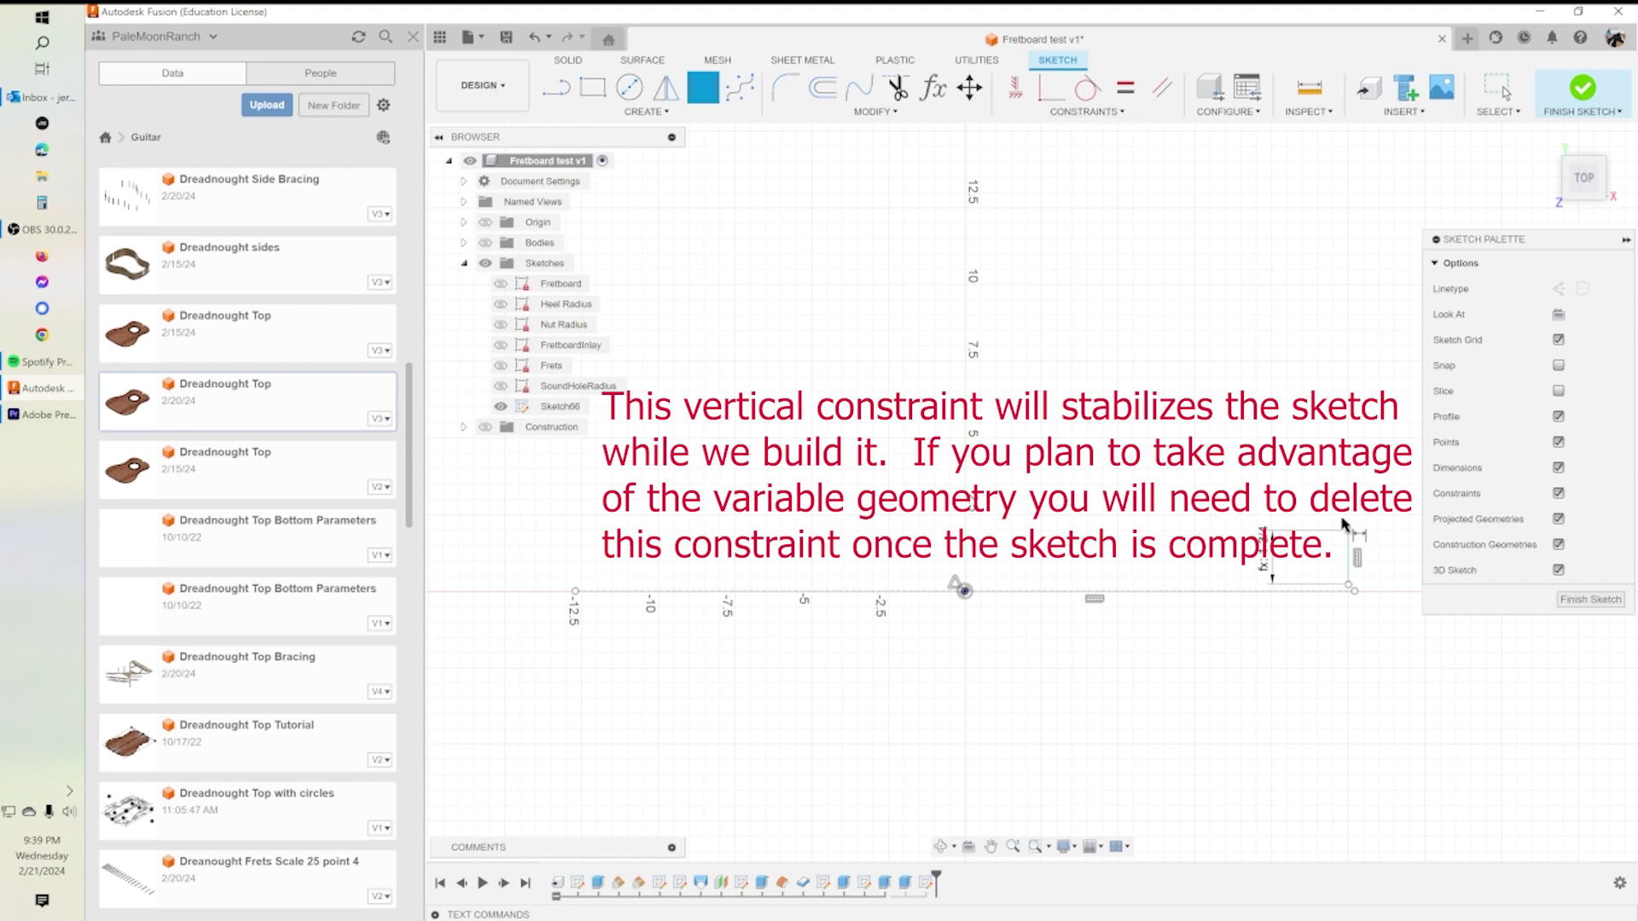
click(1506, 92)
drag(1356, 556, 1380, 599)
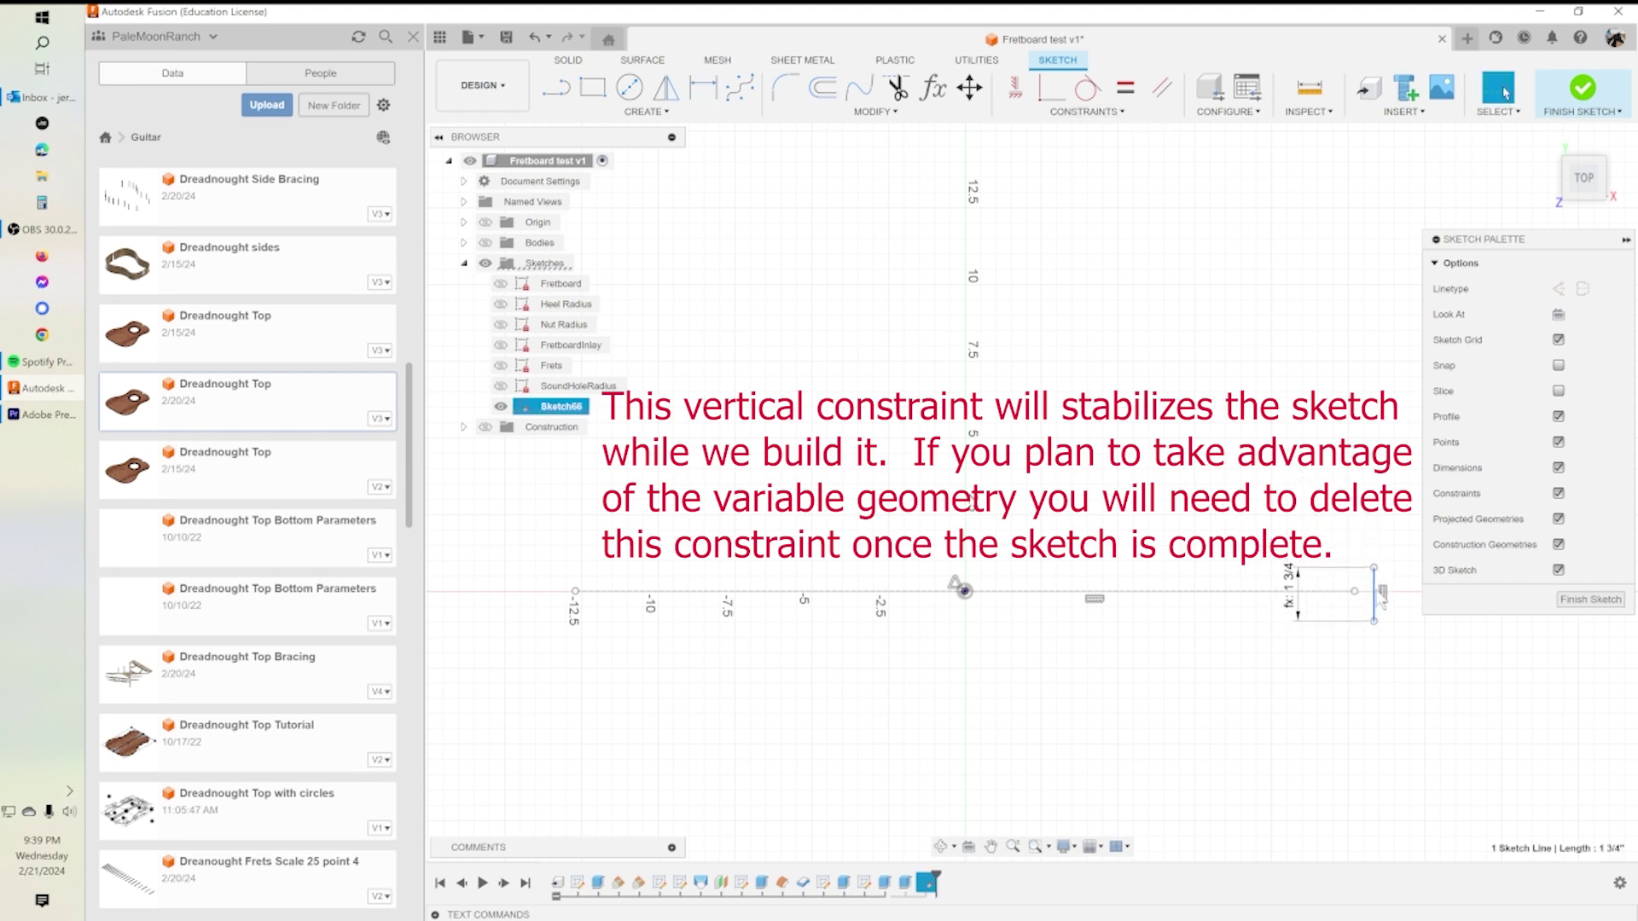
Try a MidPoint constraint between the nut-width cross line and the construction line itself, and undo it.
click(1087, 112)
click(1035, 252)
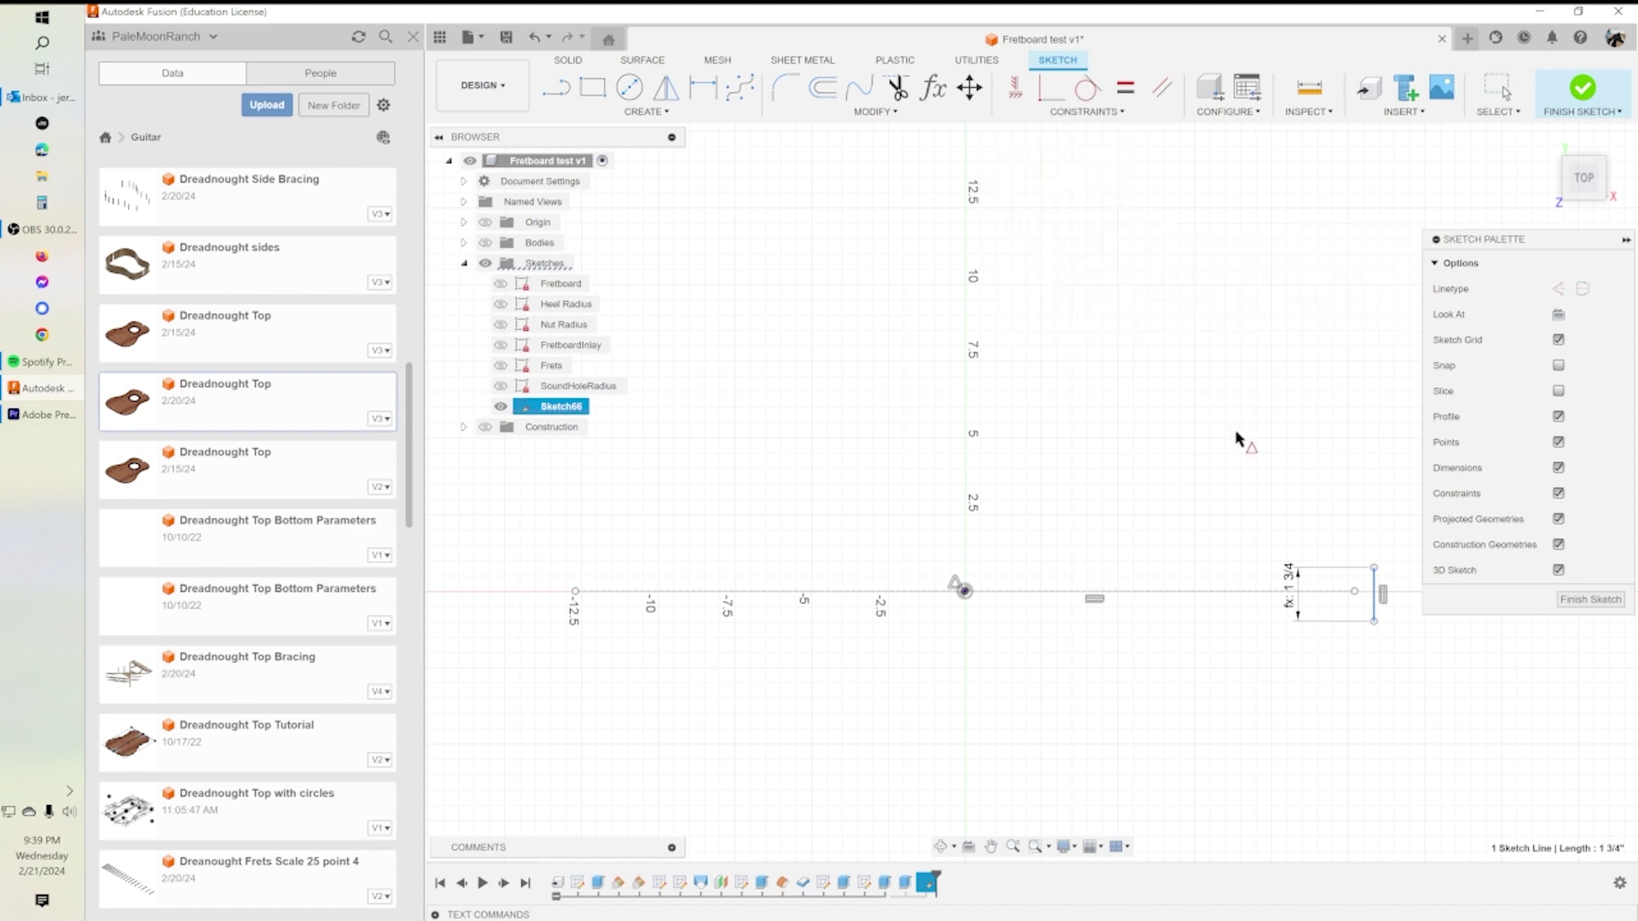
click(1266, 594)
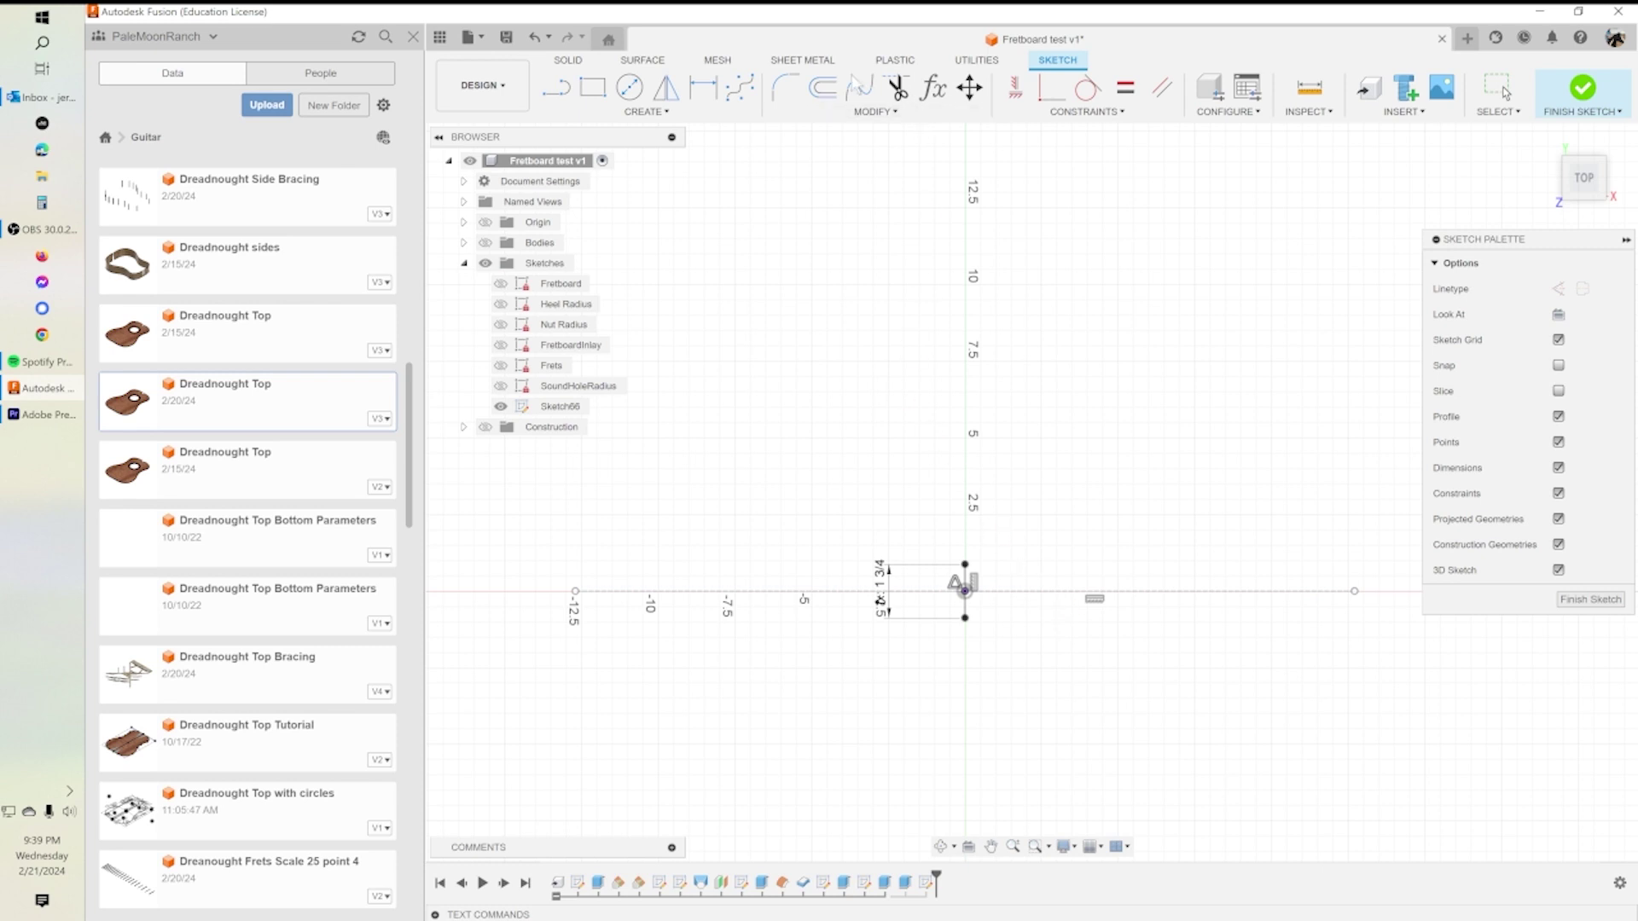
click(534, 40)
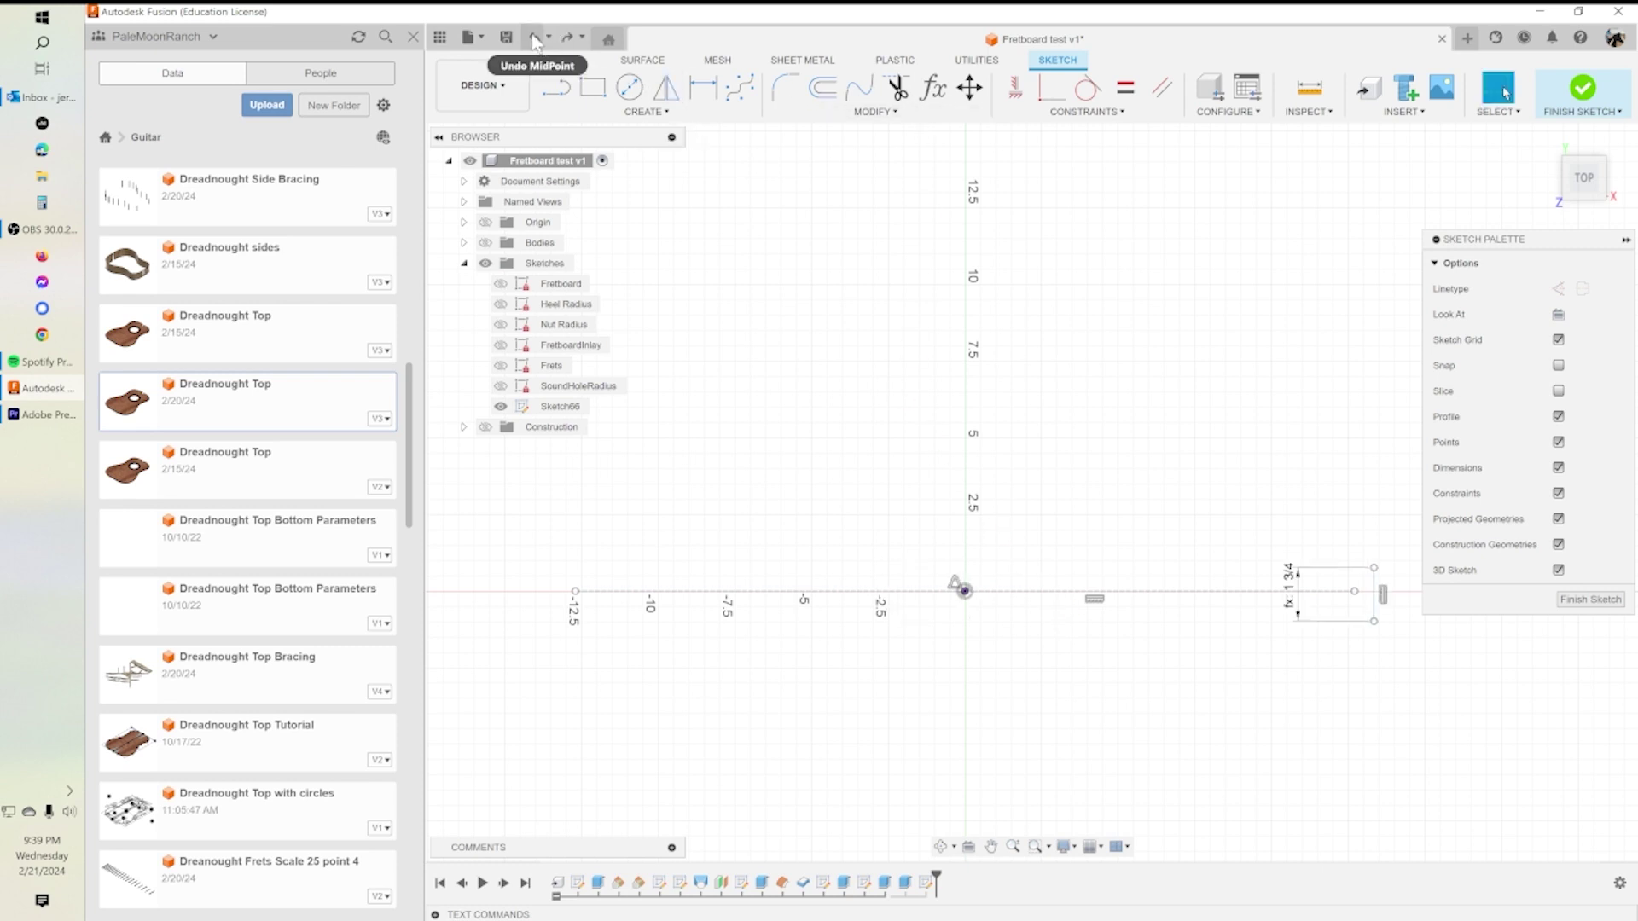
Centre the nut-width cross line on the construction line's positive-X endpoint with a MidPoint constraint.
click(1375, 601)
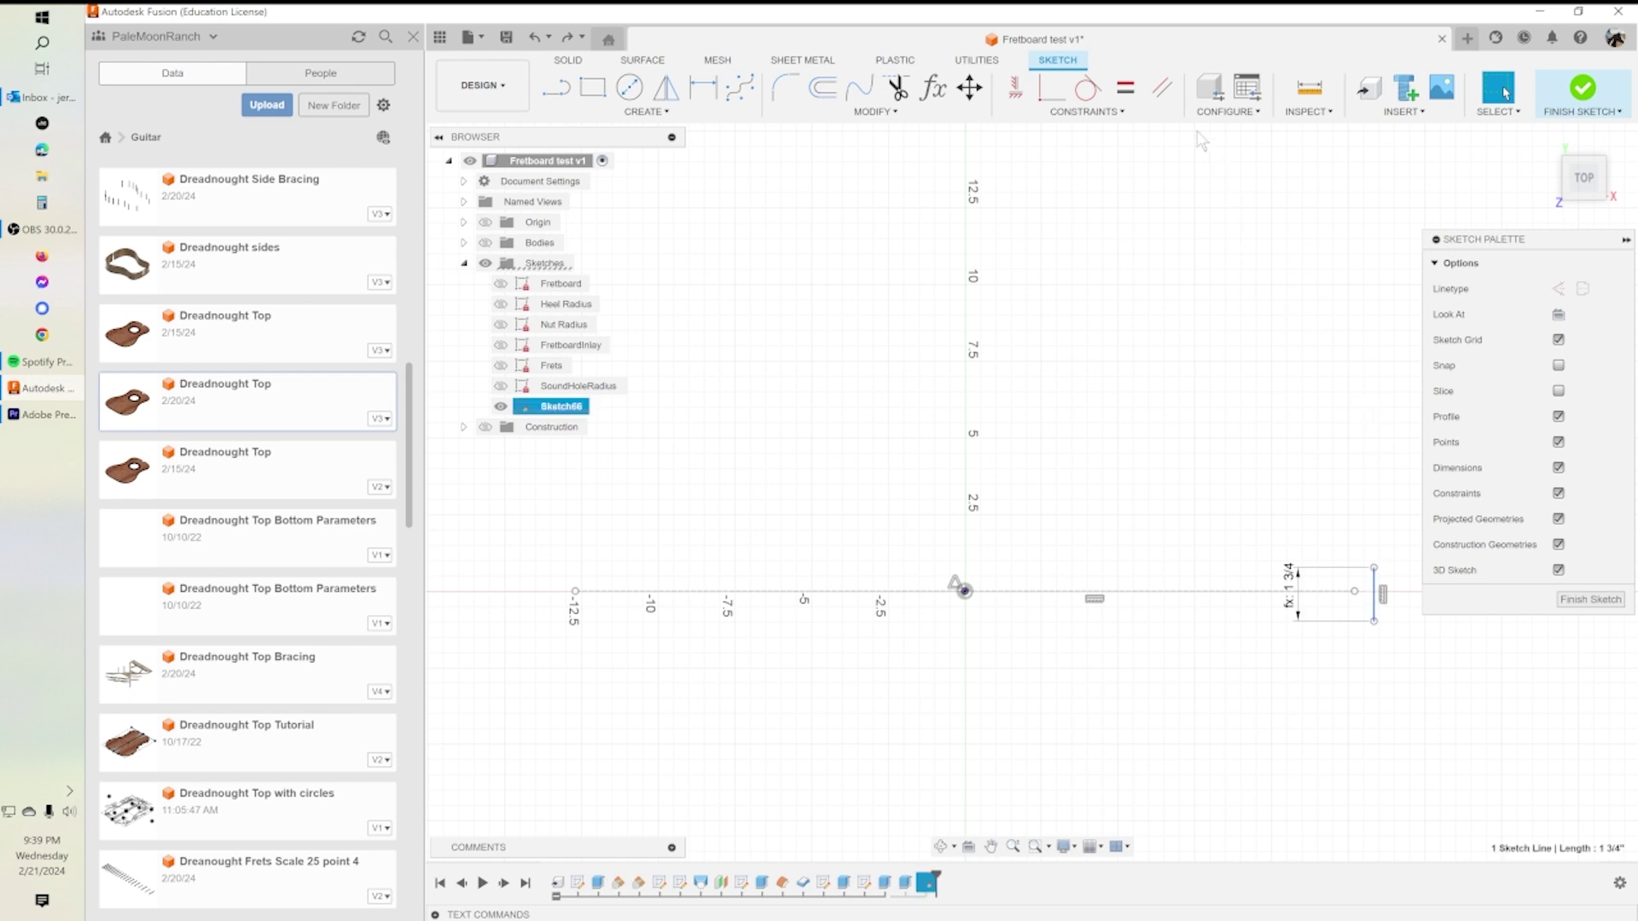
click(1081, 111)
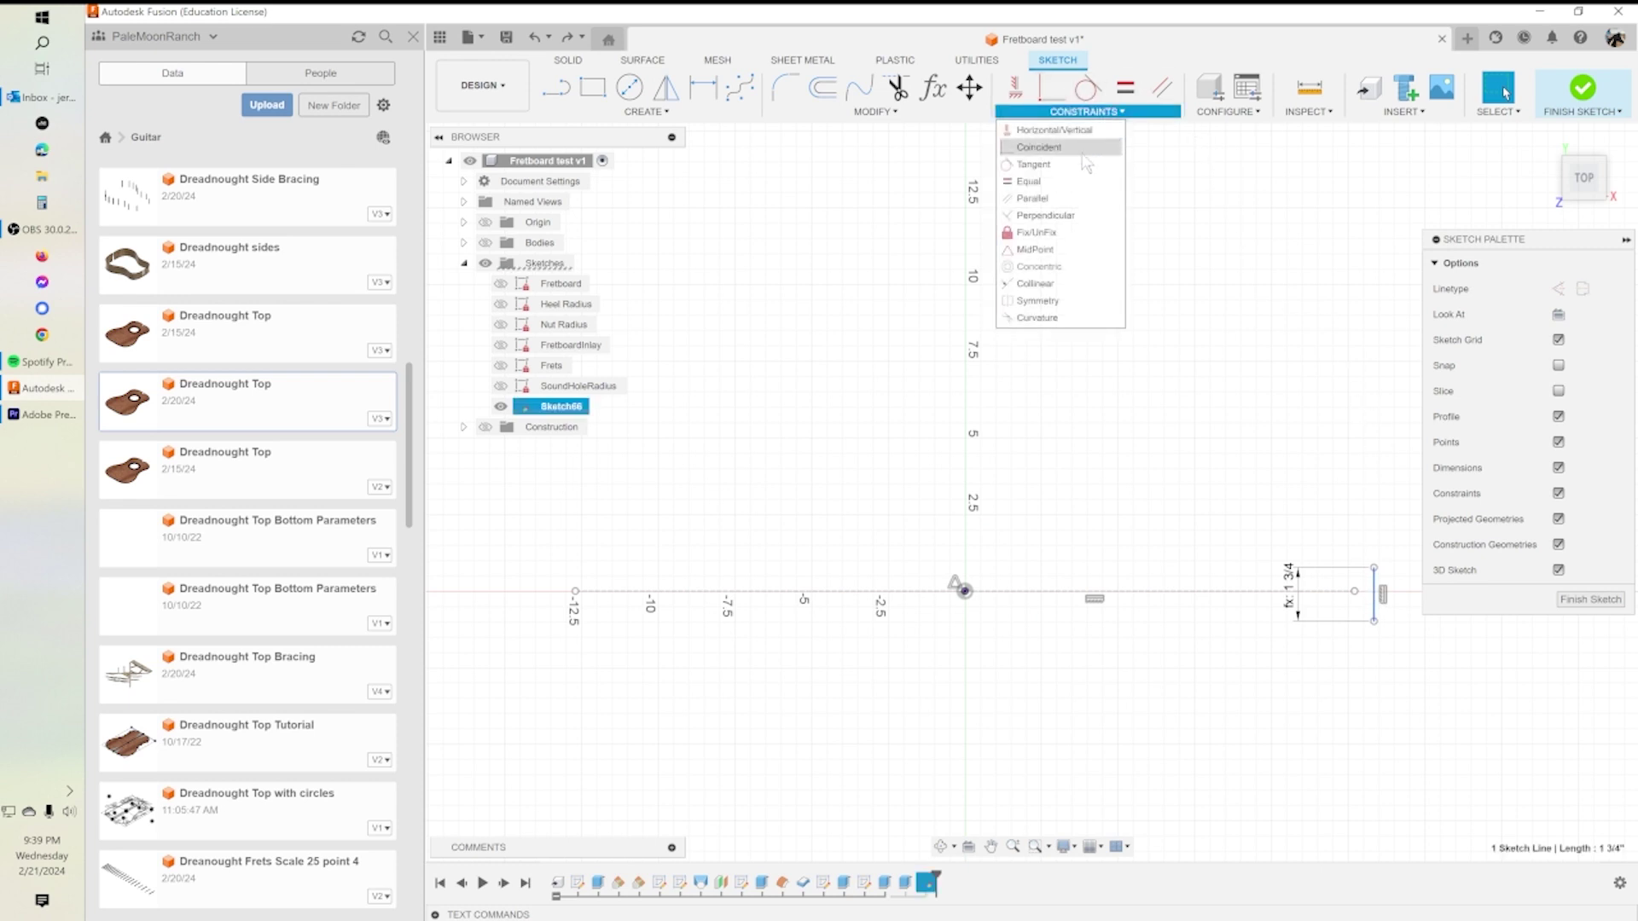
click(1038, 250)
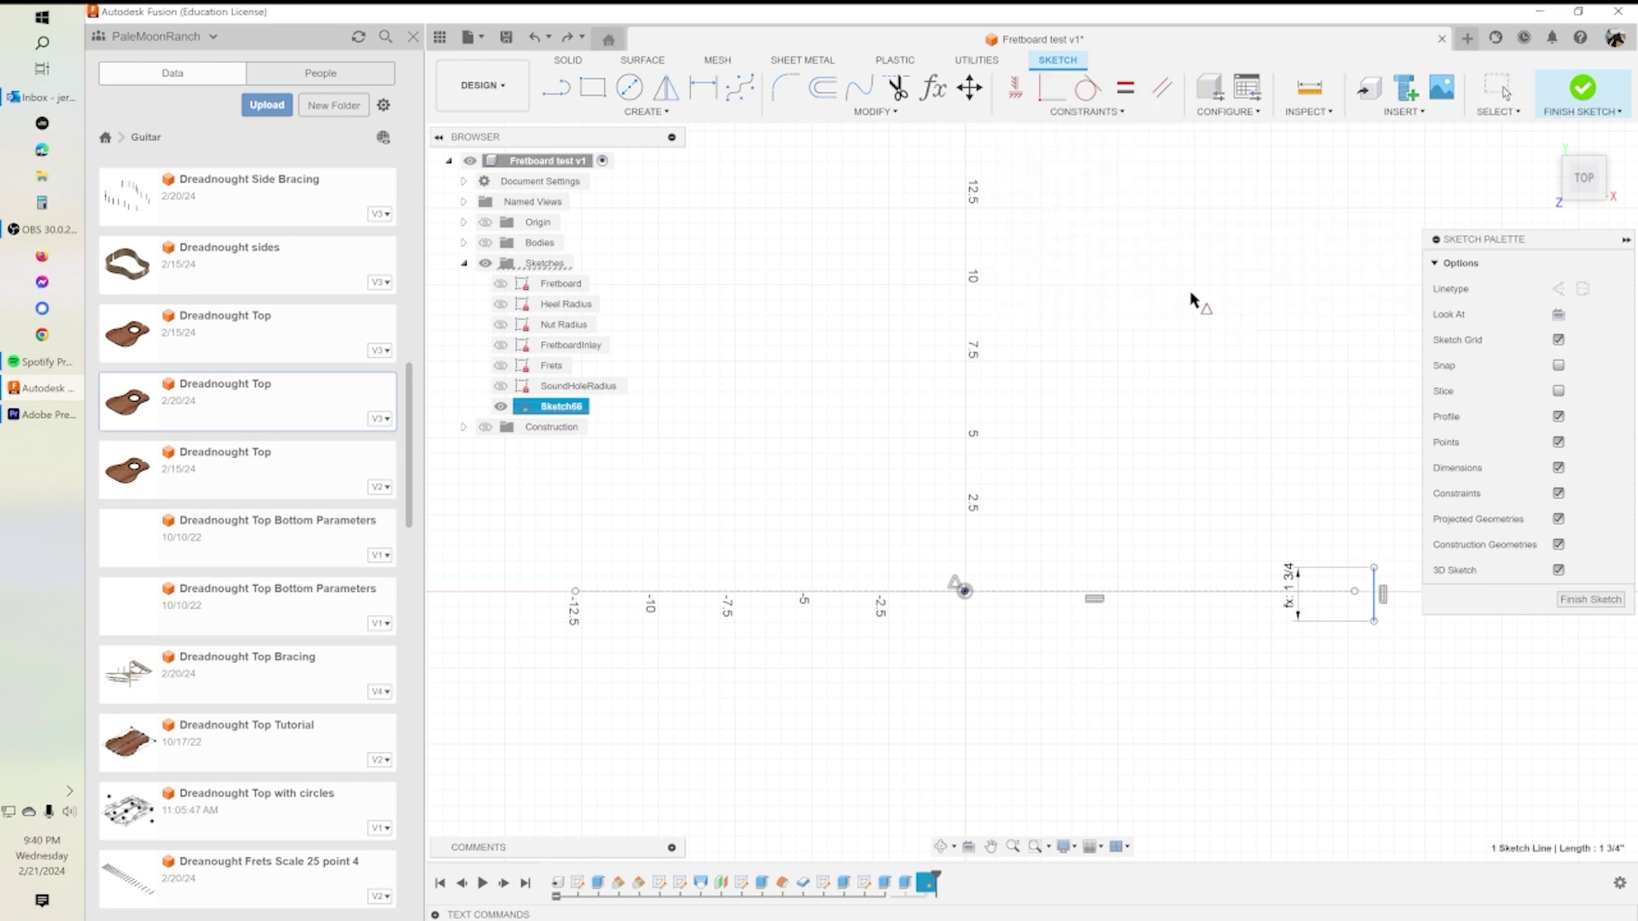
click(1355, 593)
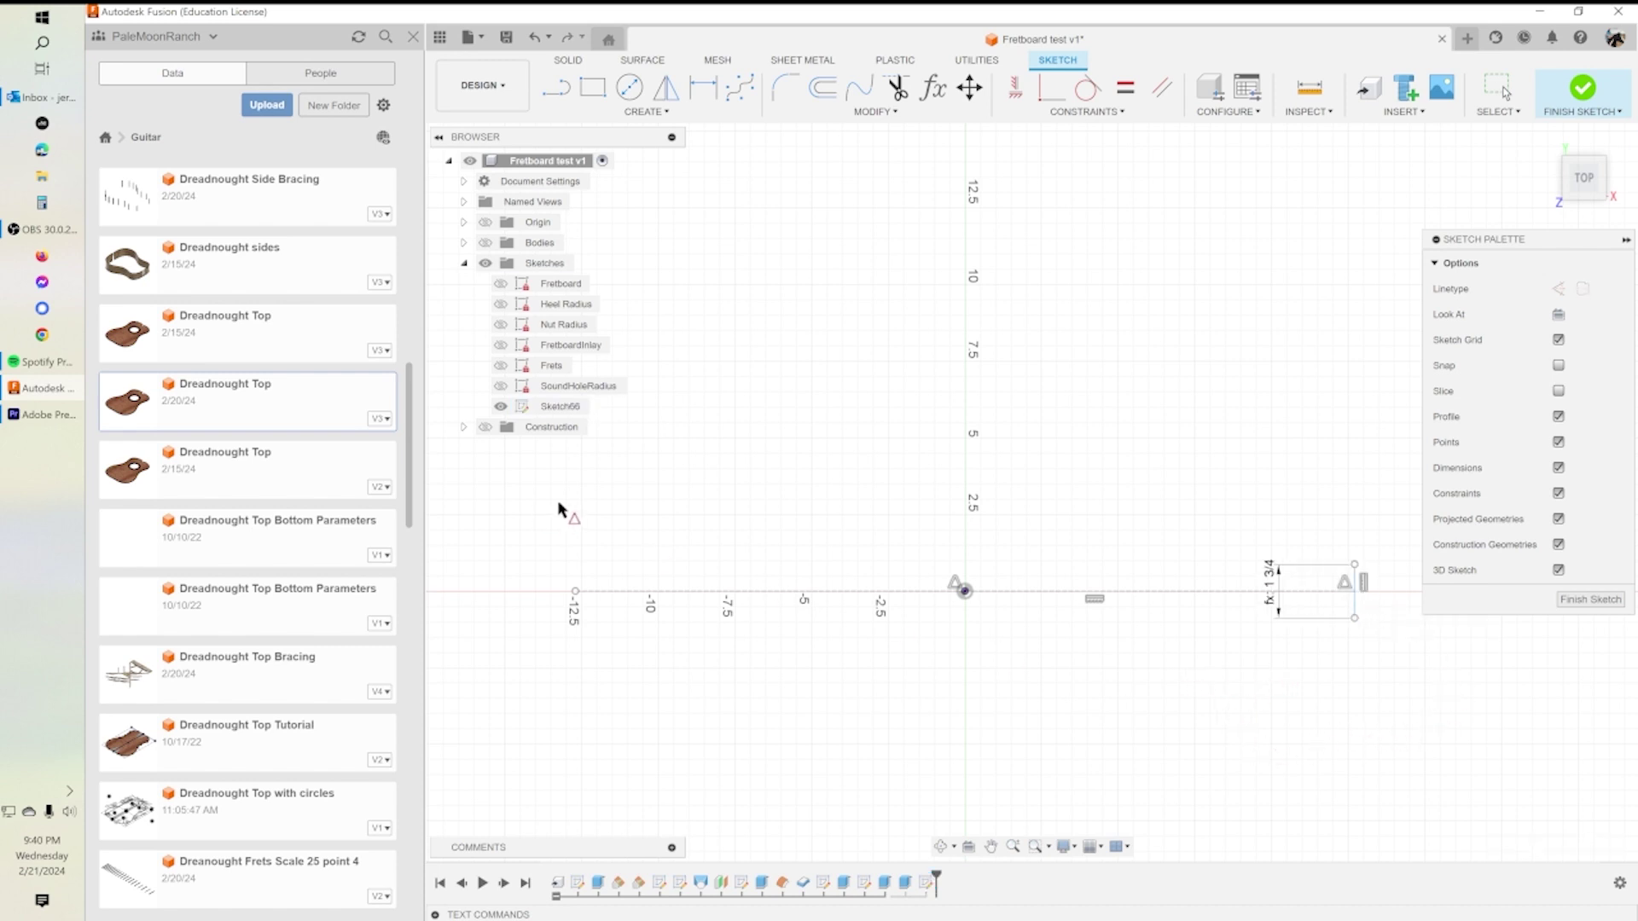
Draw a second solid vertical line, longer than the nut line, across the axis just outside the construction line's negative-X end.
click(555, 87)
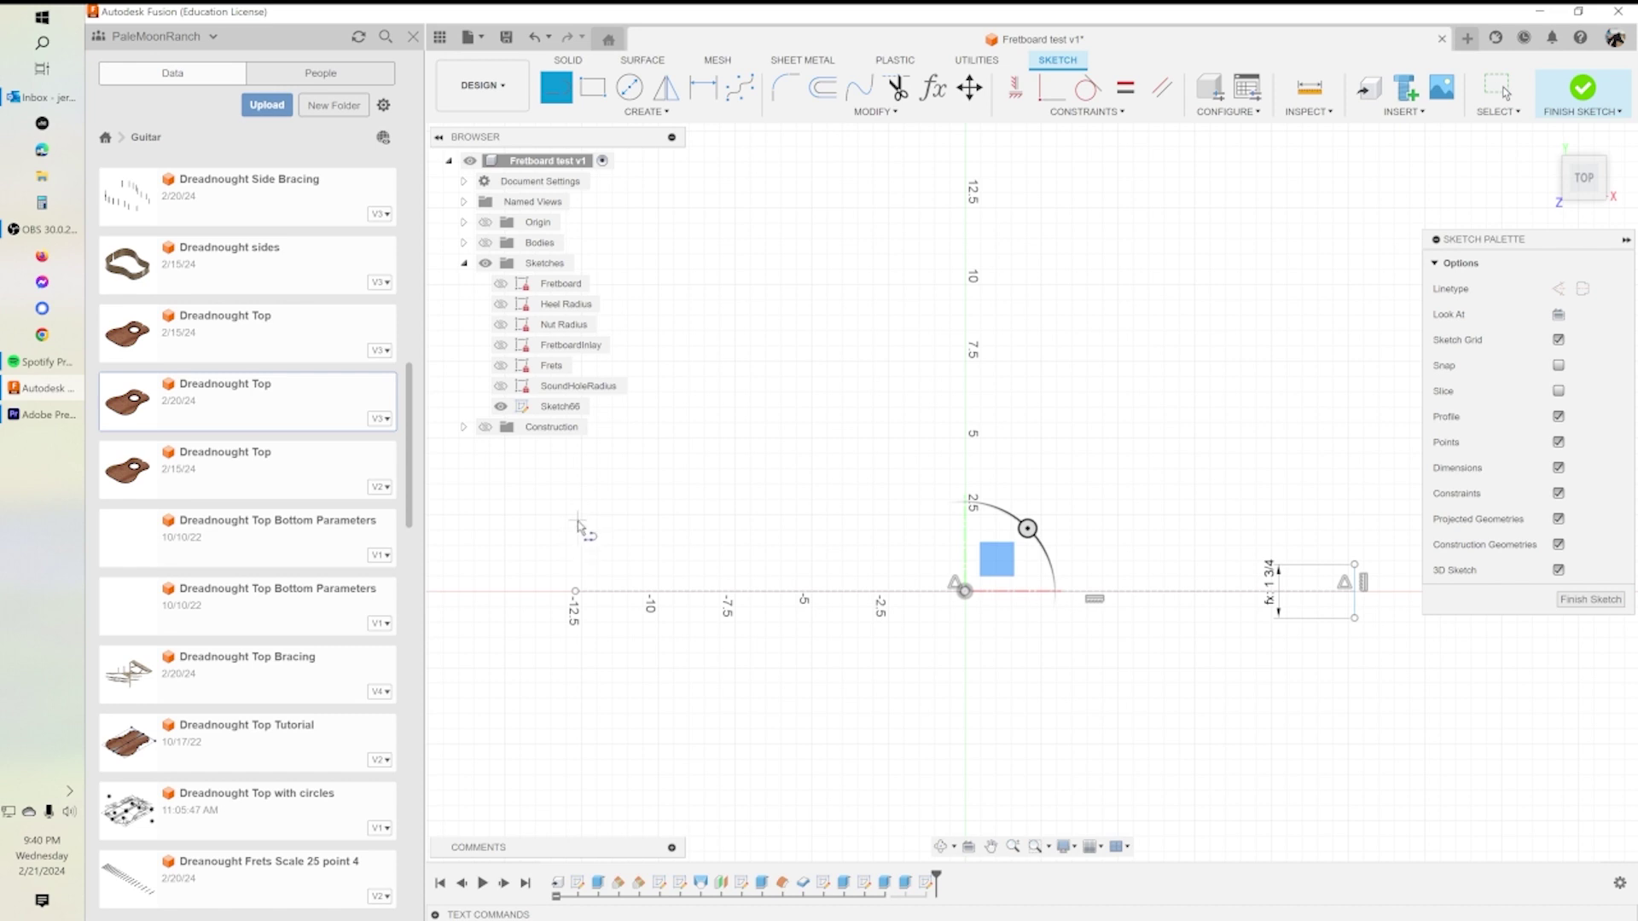
click(554, 516)
click(554, 695)
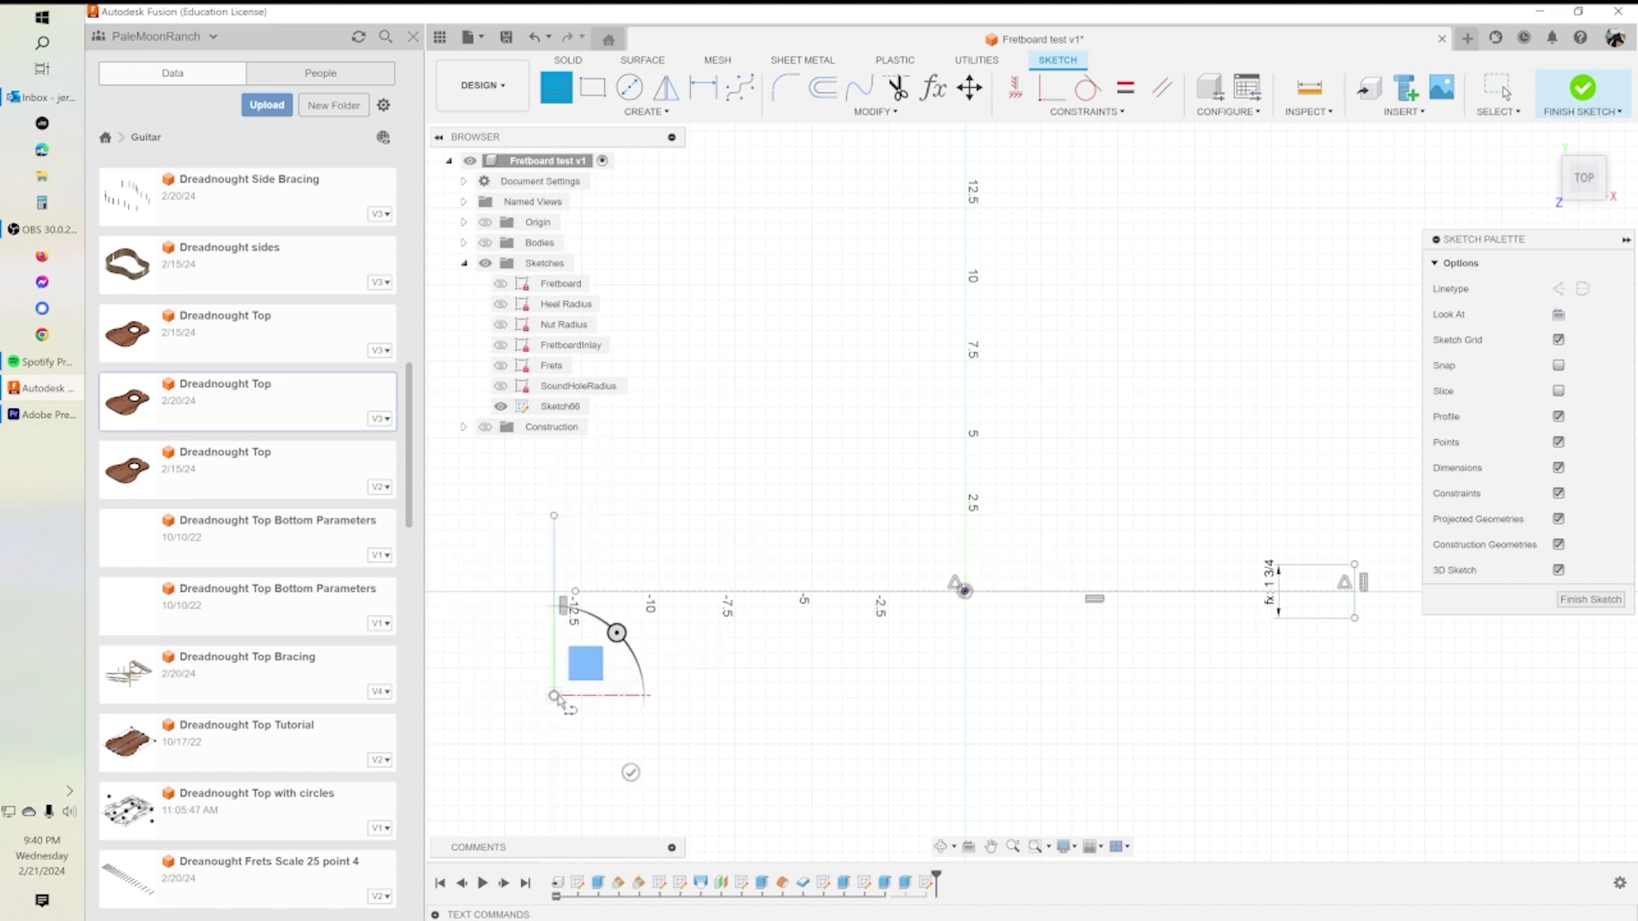
key(Escape)
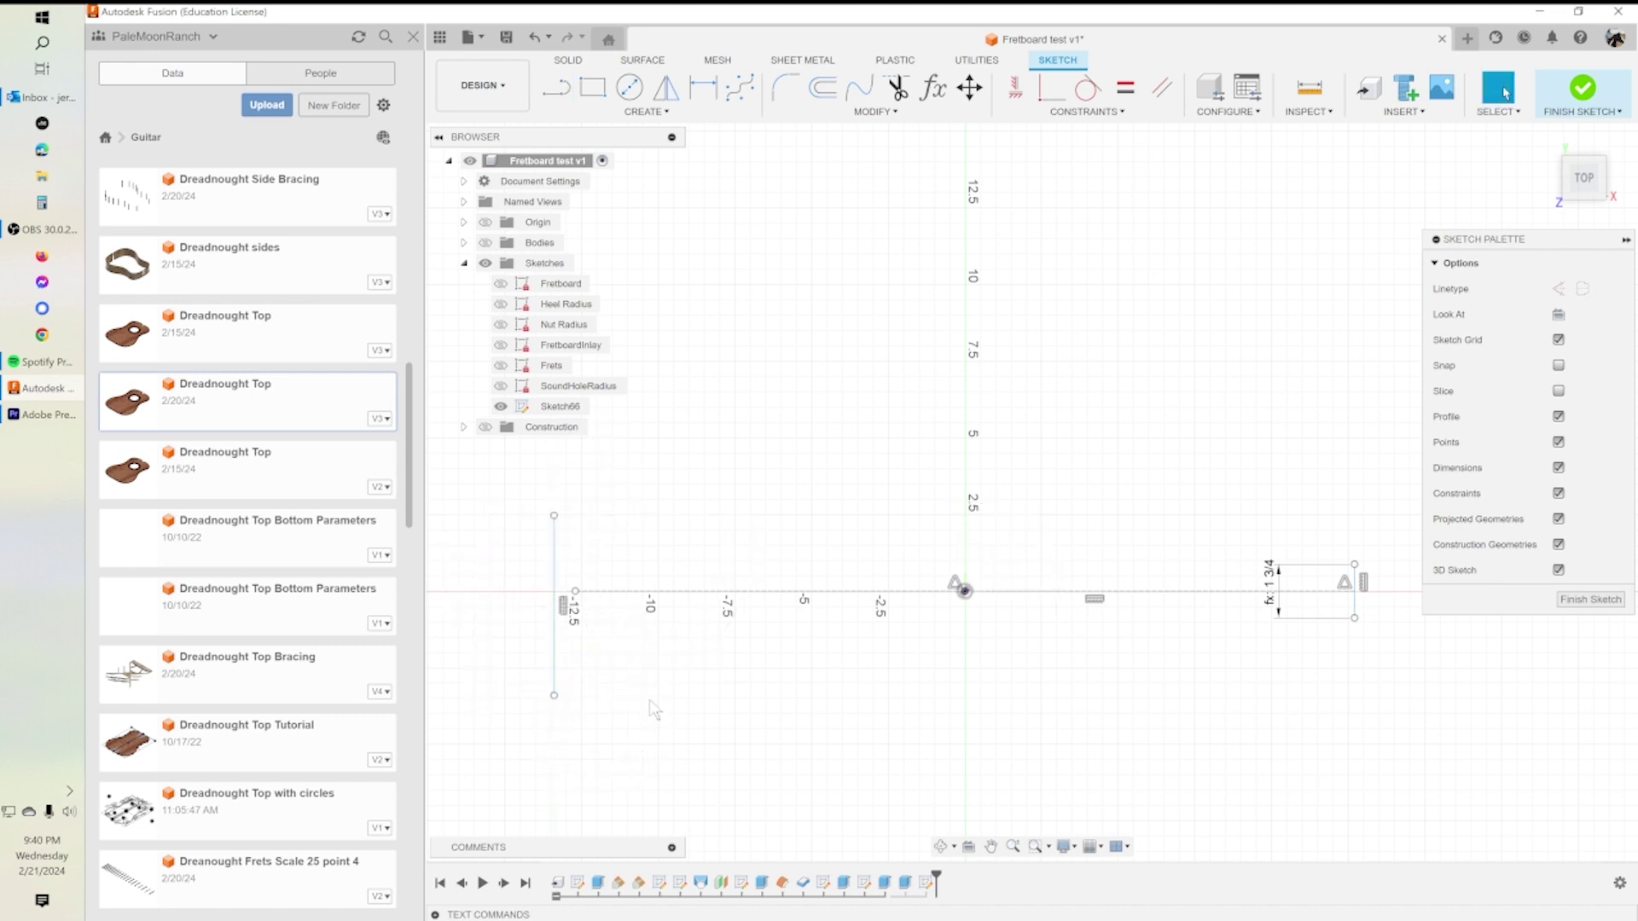
Centre the new vertical line on the construction line's negative-X endpoint with a MidPoint constraint.
click(703, 86)
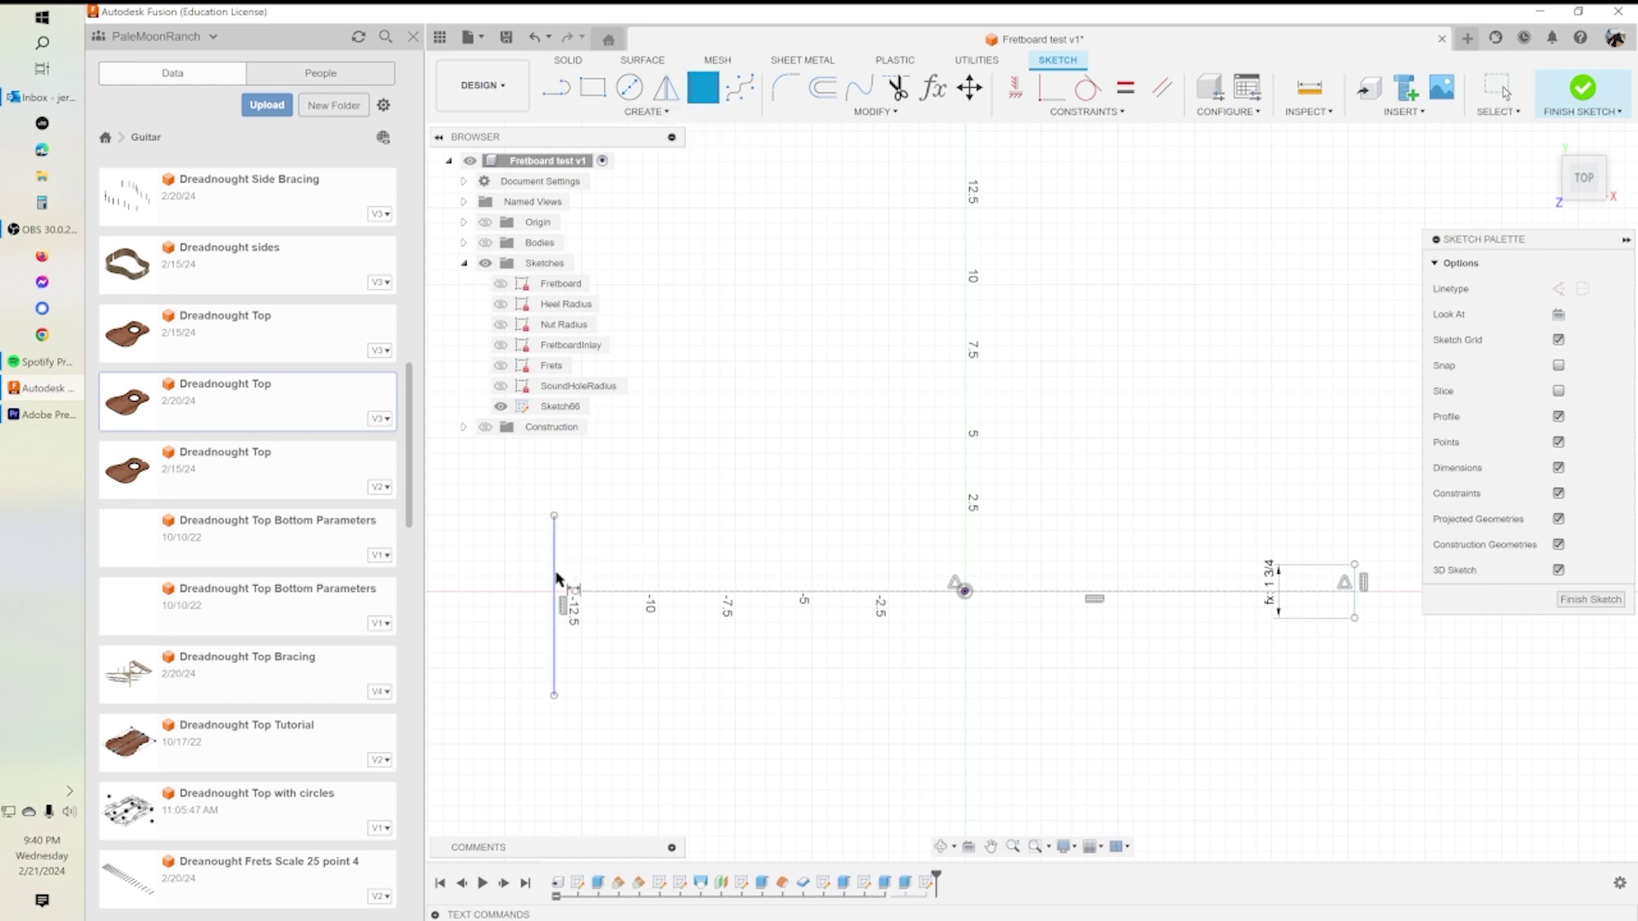
key(Escape)
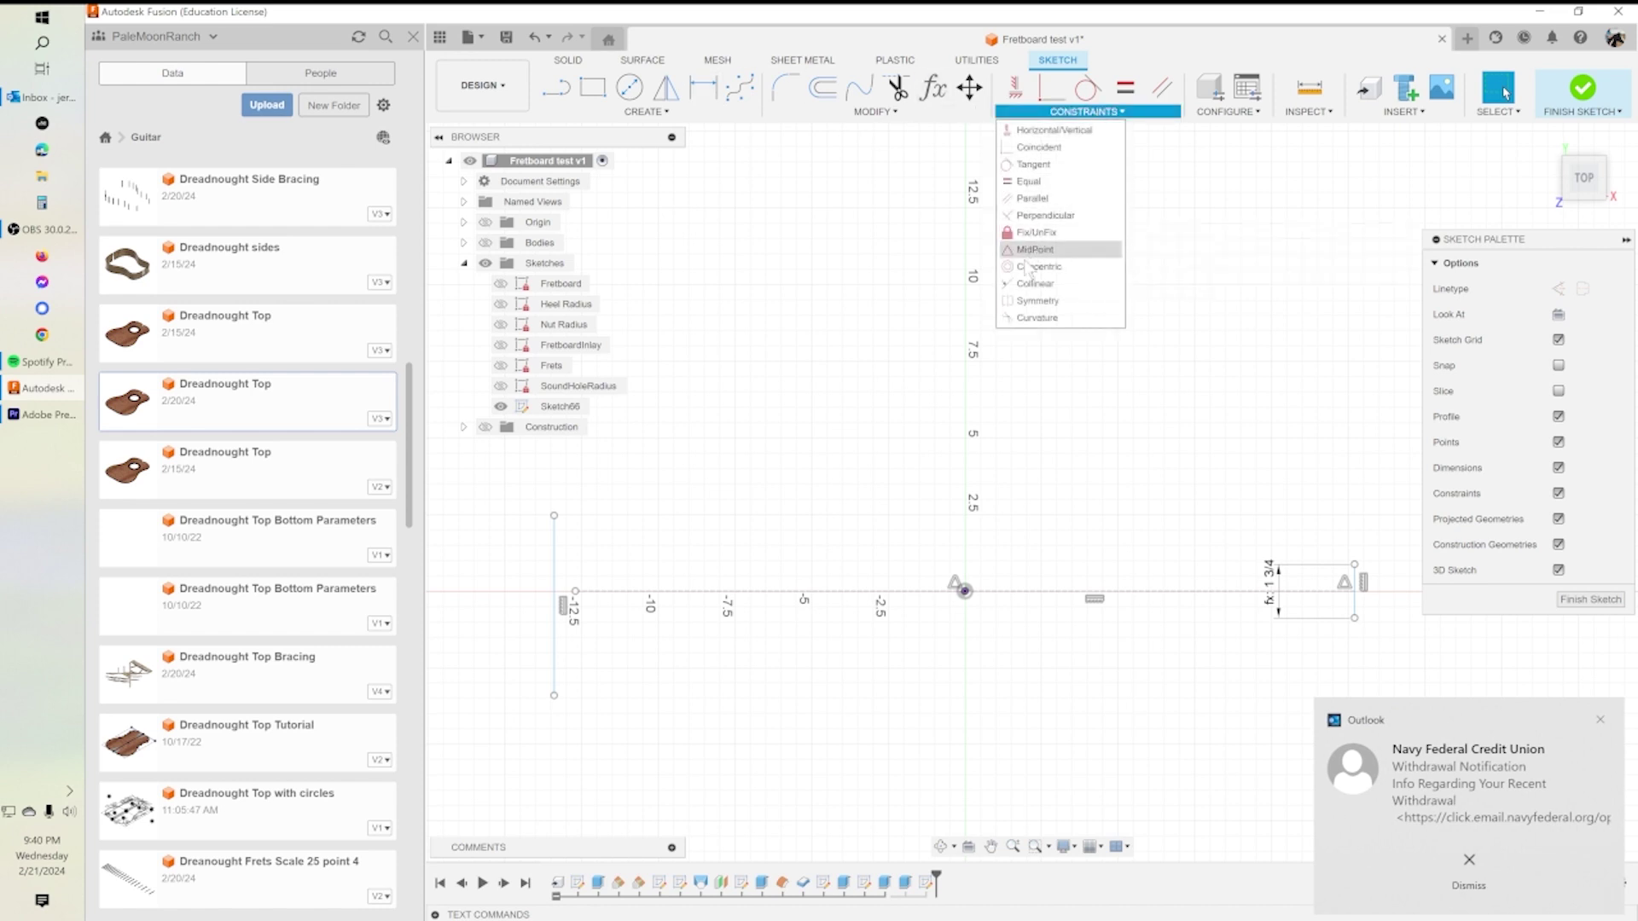
click(1033, 250)
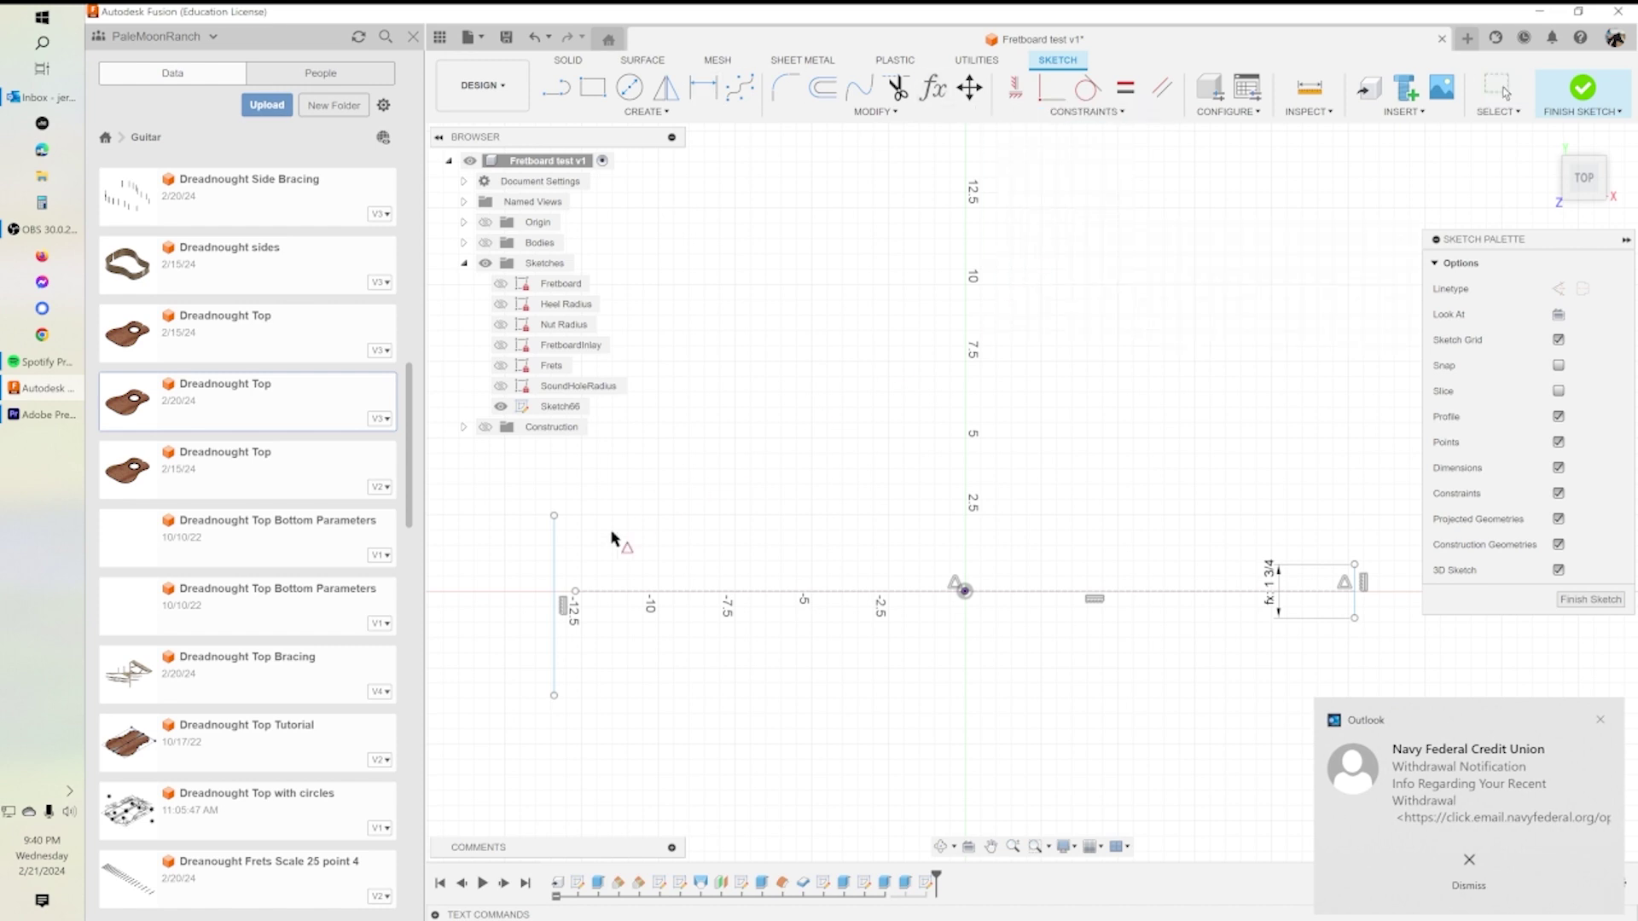
click(574, 590)
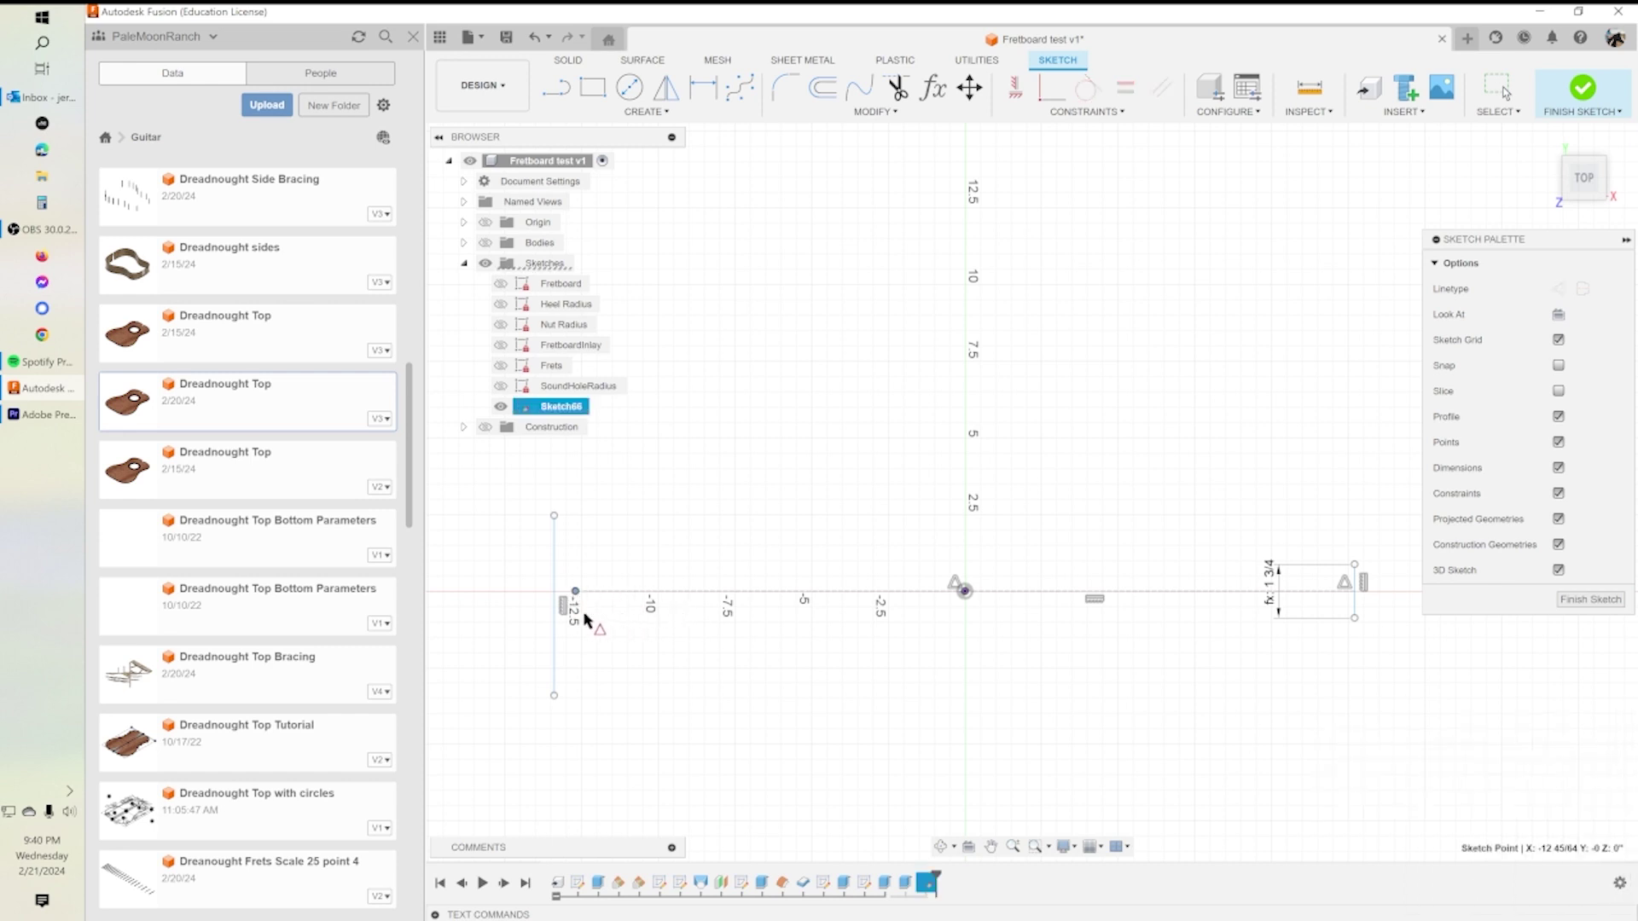
click(556, 595)
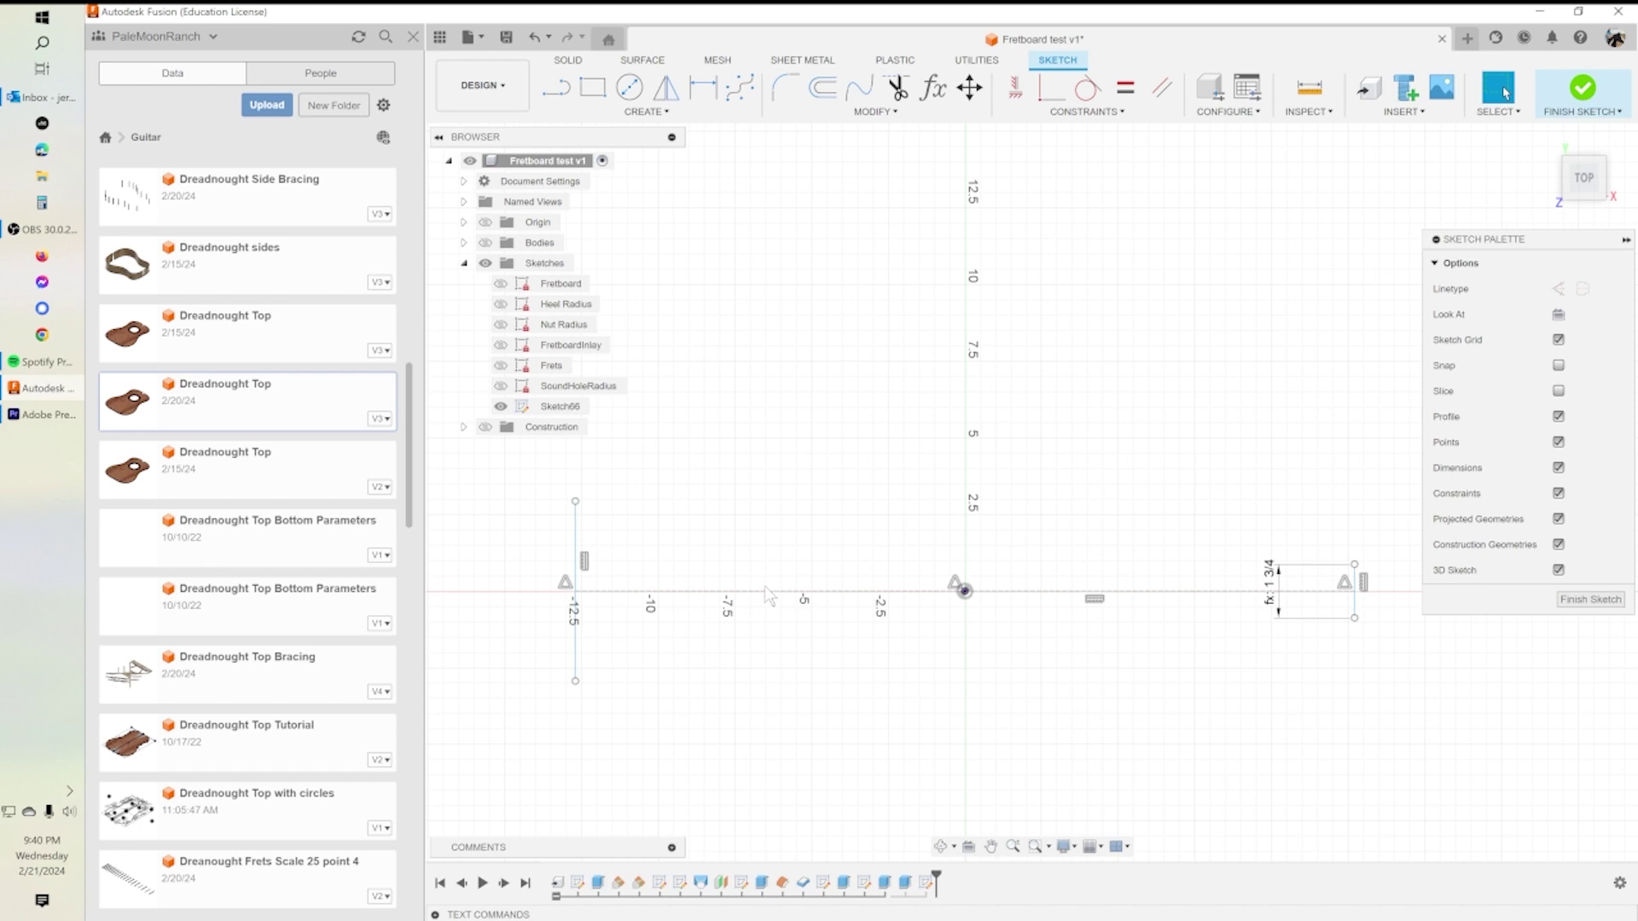
Draw a sloping line about 26.6 in long from the nut line's upper endpoint to just past the negative-X cross line.
scroll(765, 588, down, 2)
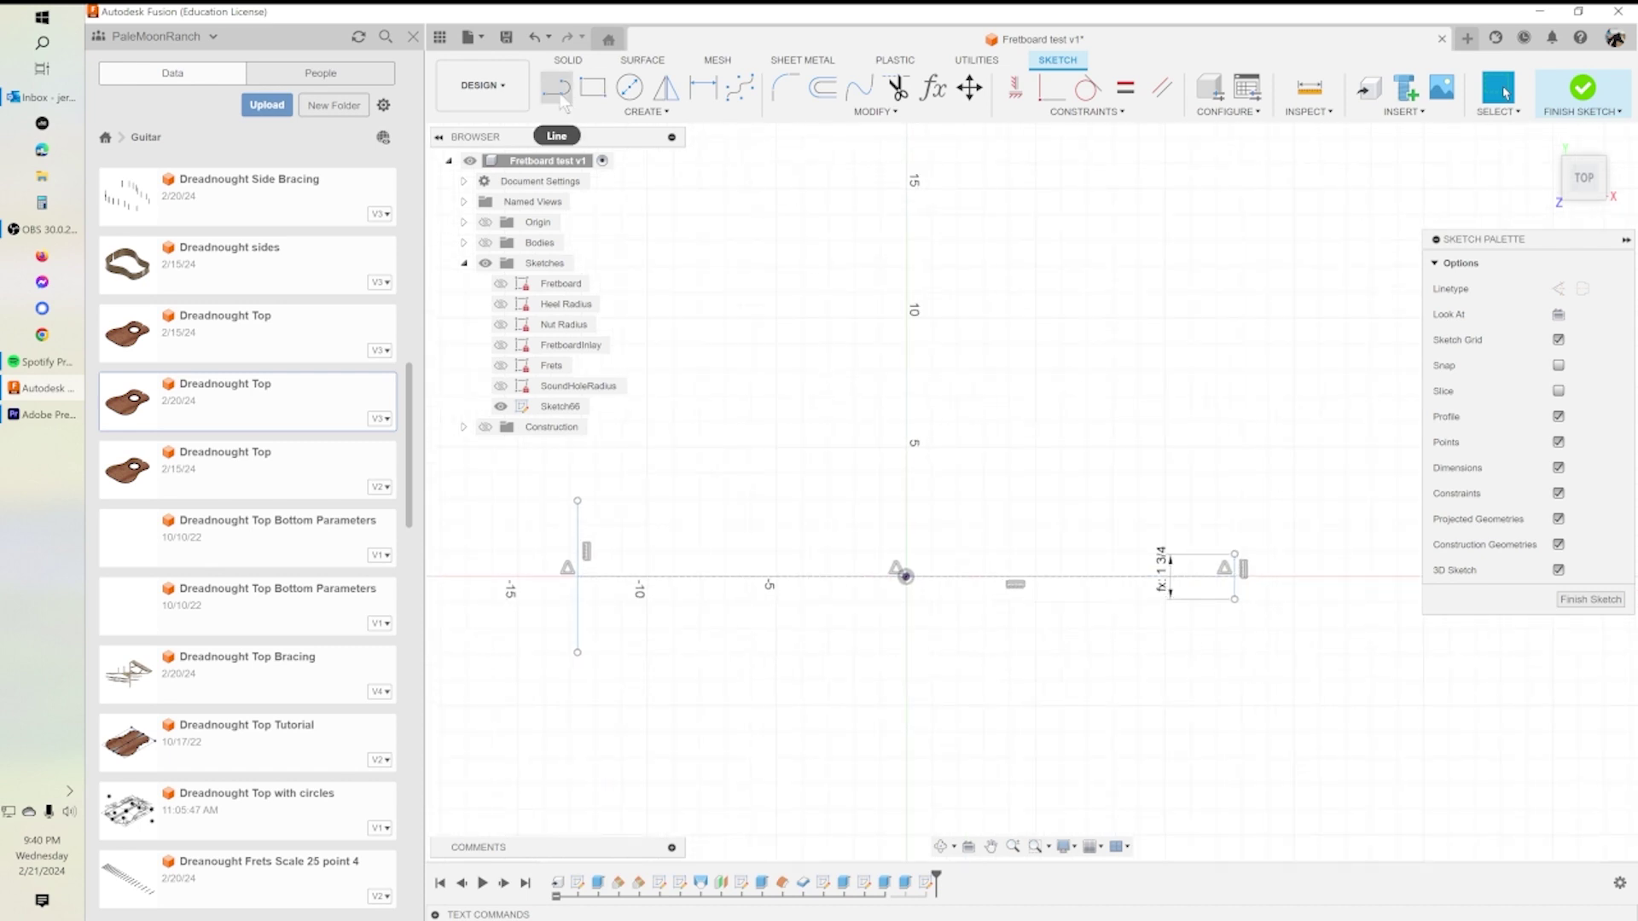
click(556, 87)
click(906, 576)
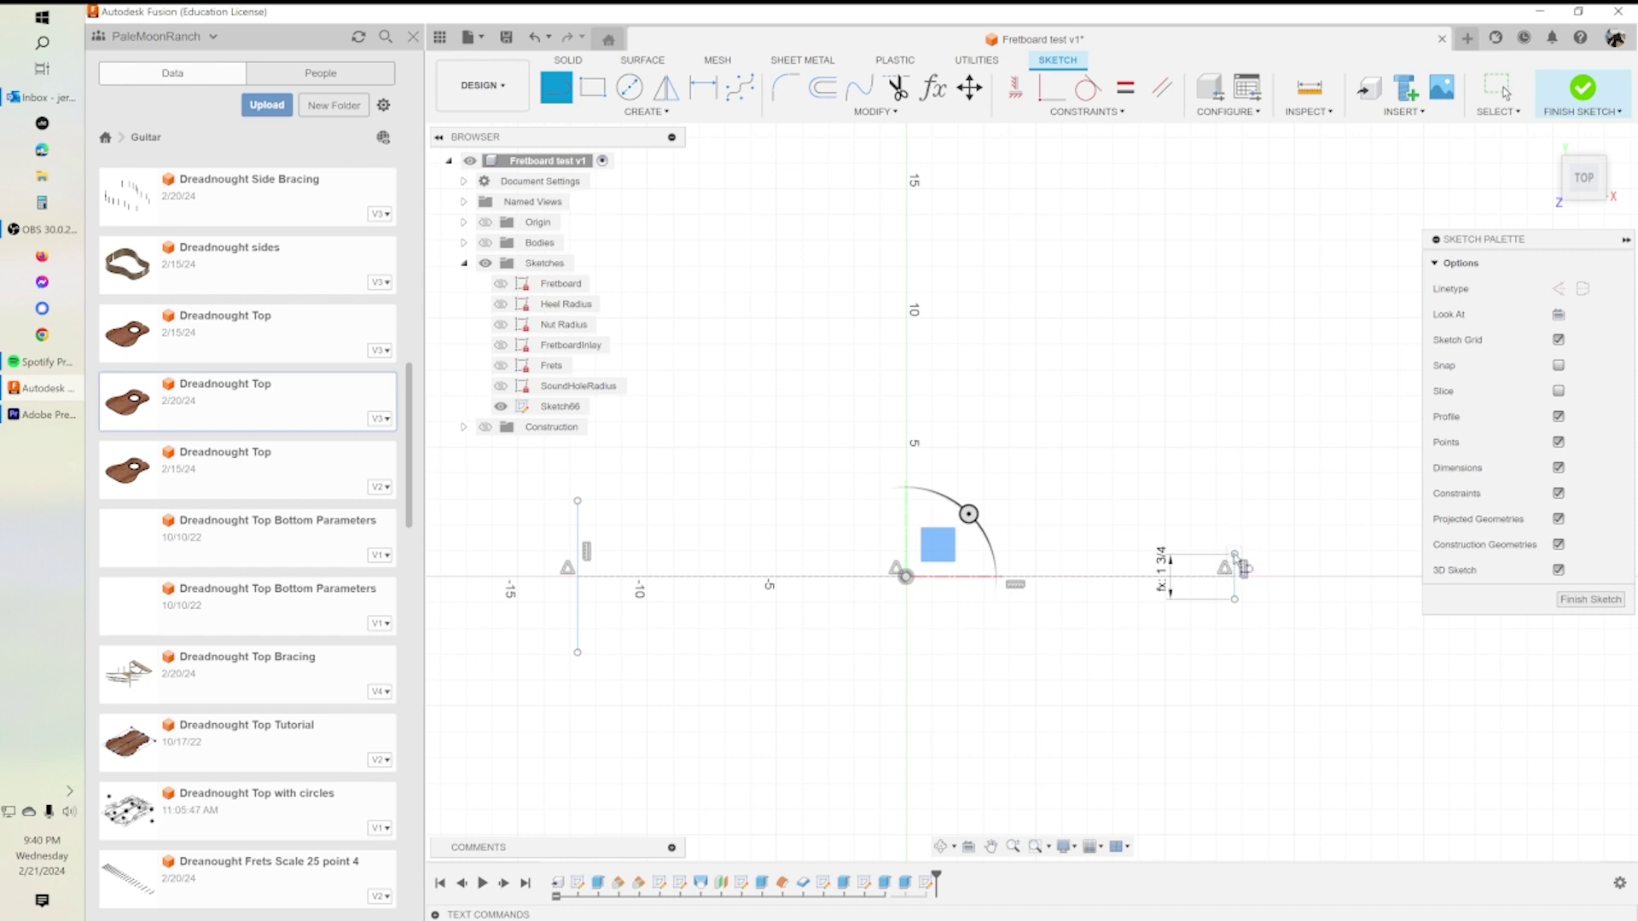
click(1234, 554)
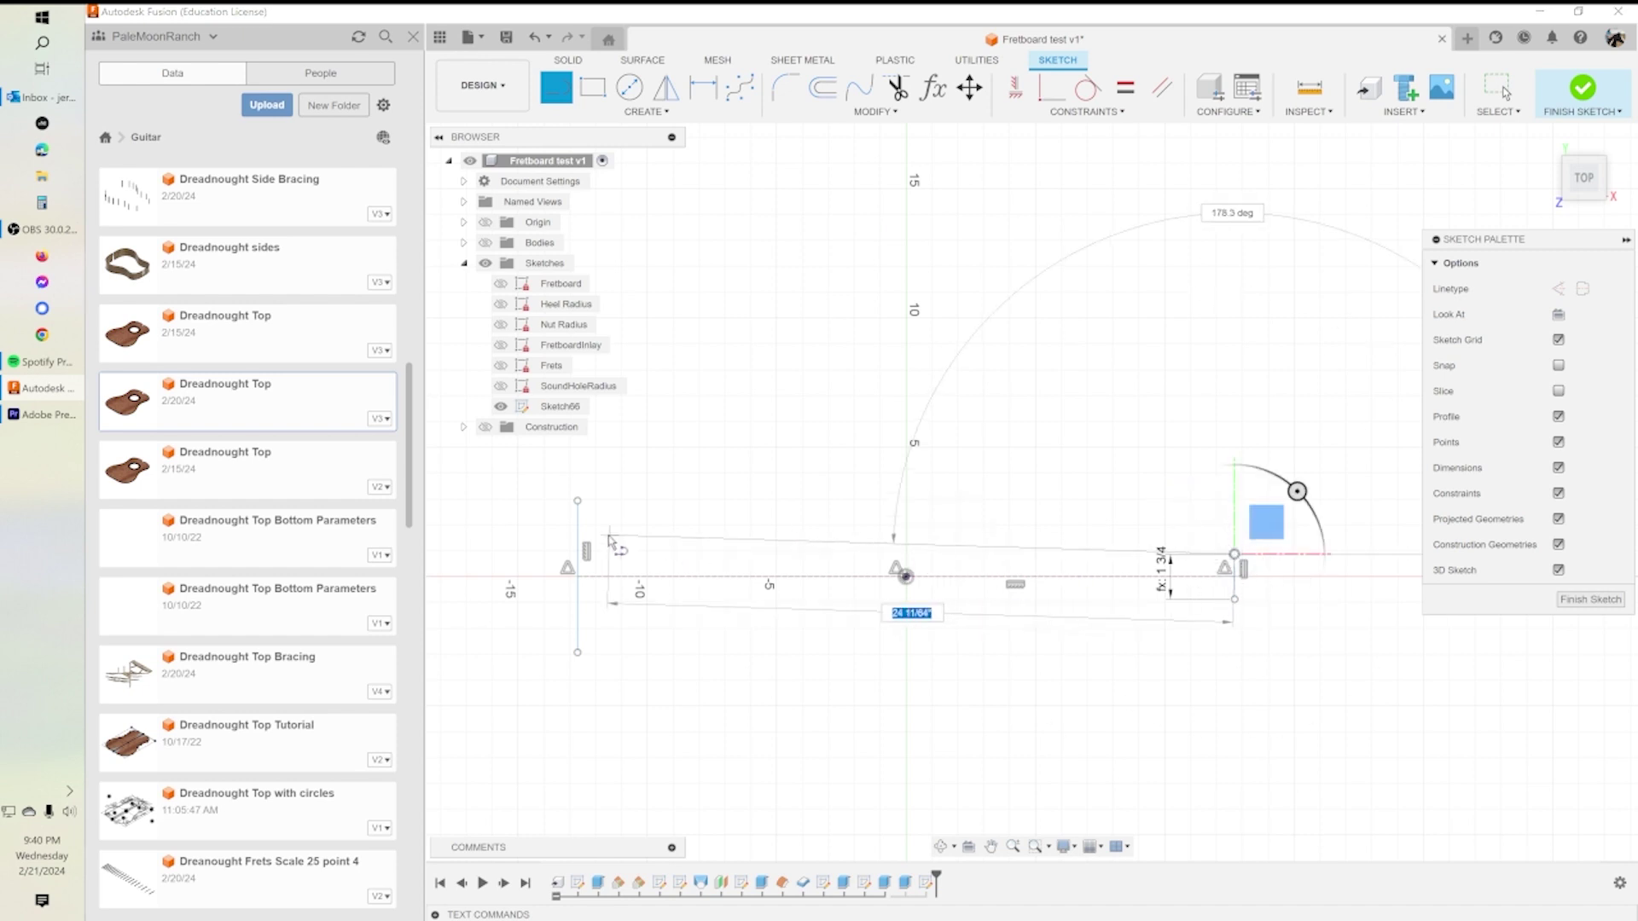
click(546, 529)
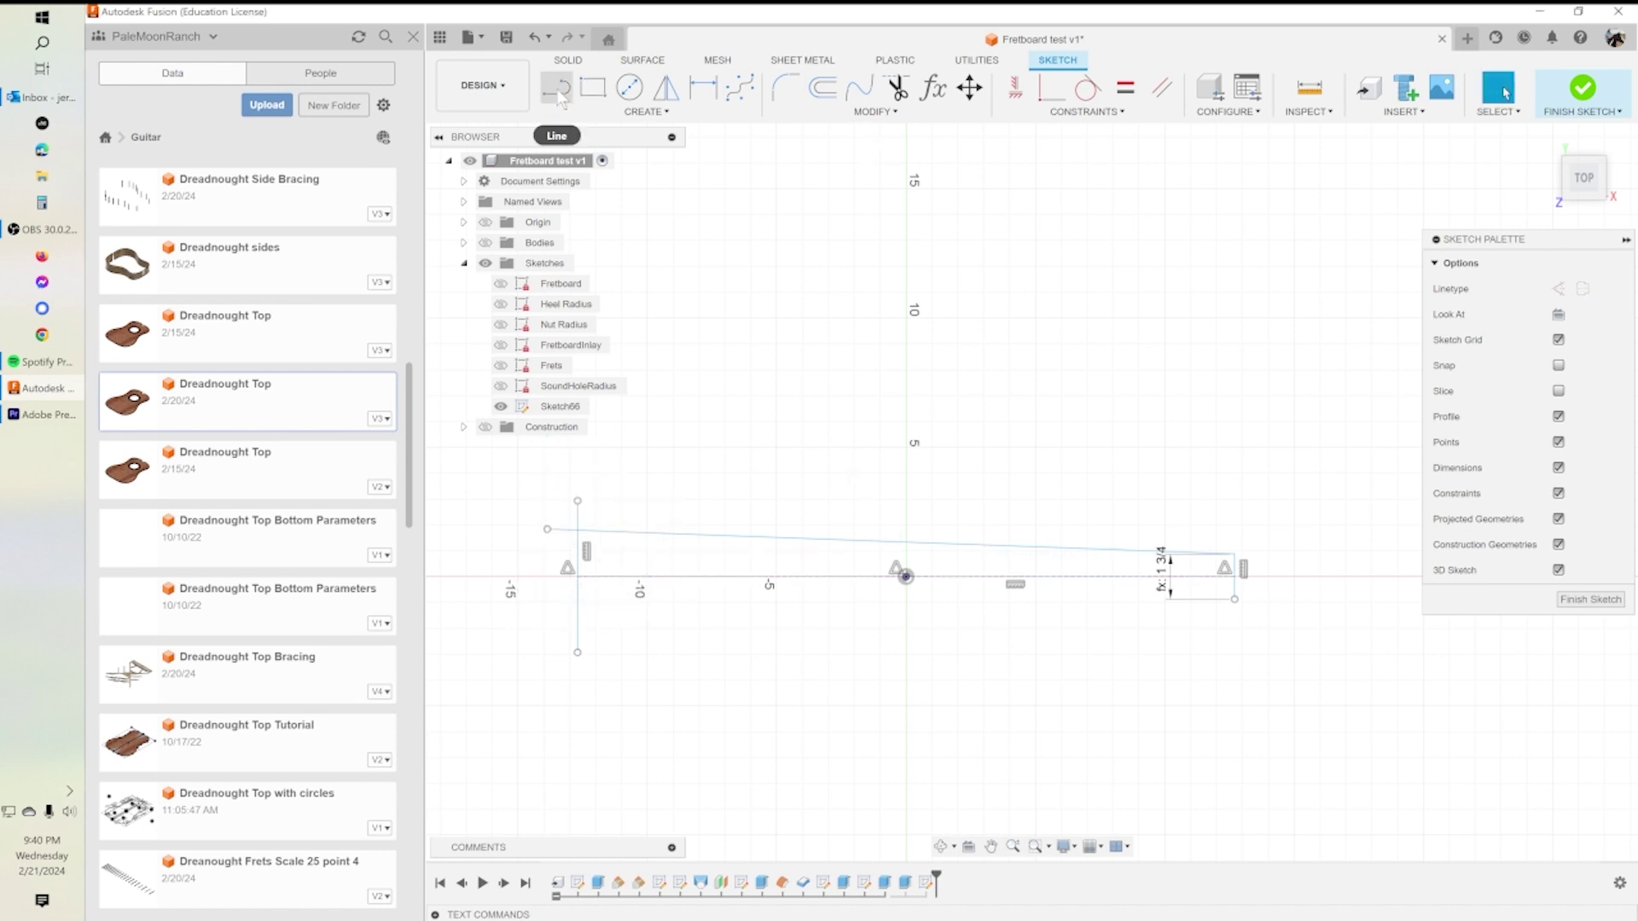
Draw a downward-sloping line from the nut line's lower endpoint to just past the negative-X cross line.
click(557, 87)
click(1235, 599)
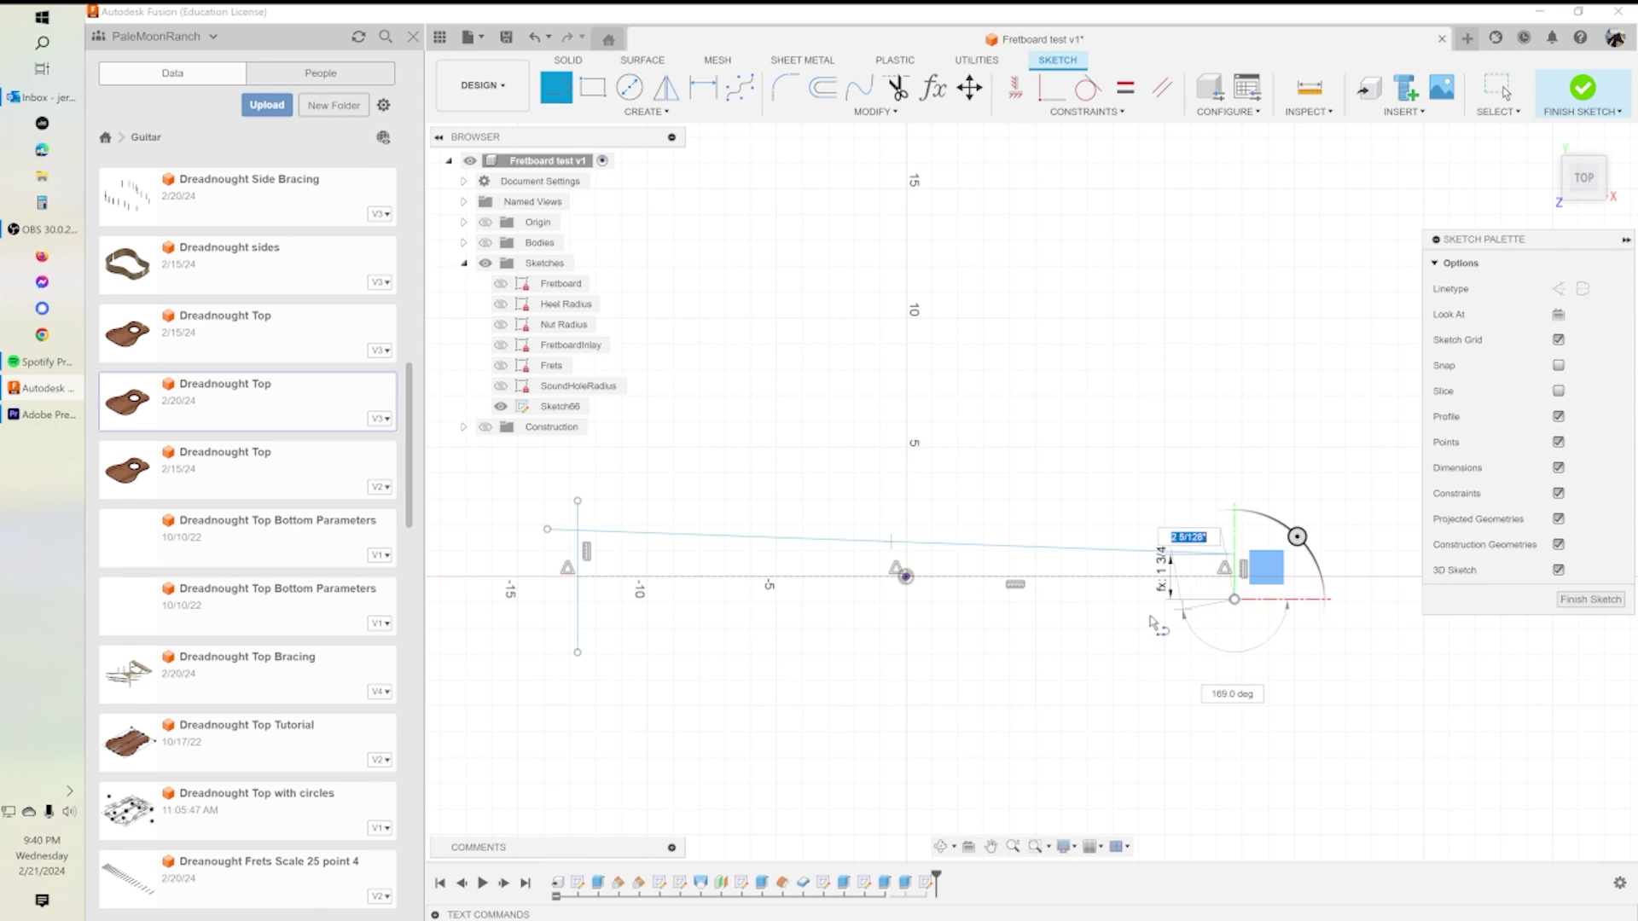
click(534, 634)
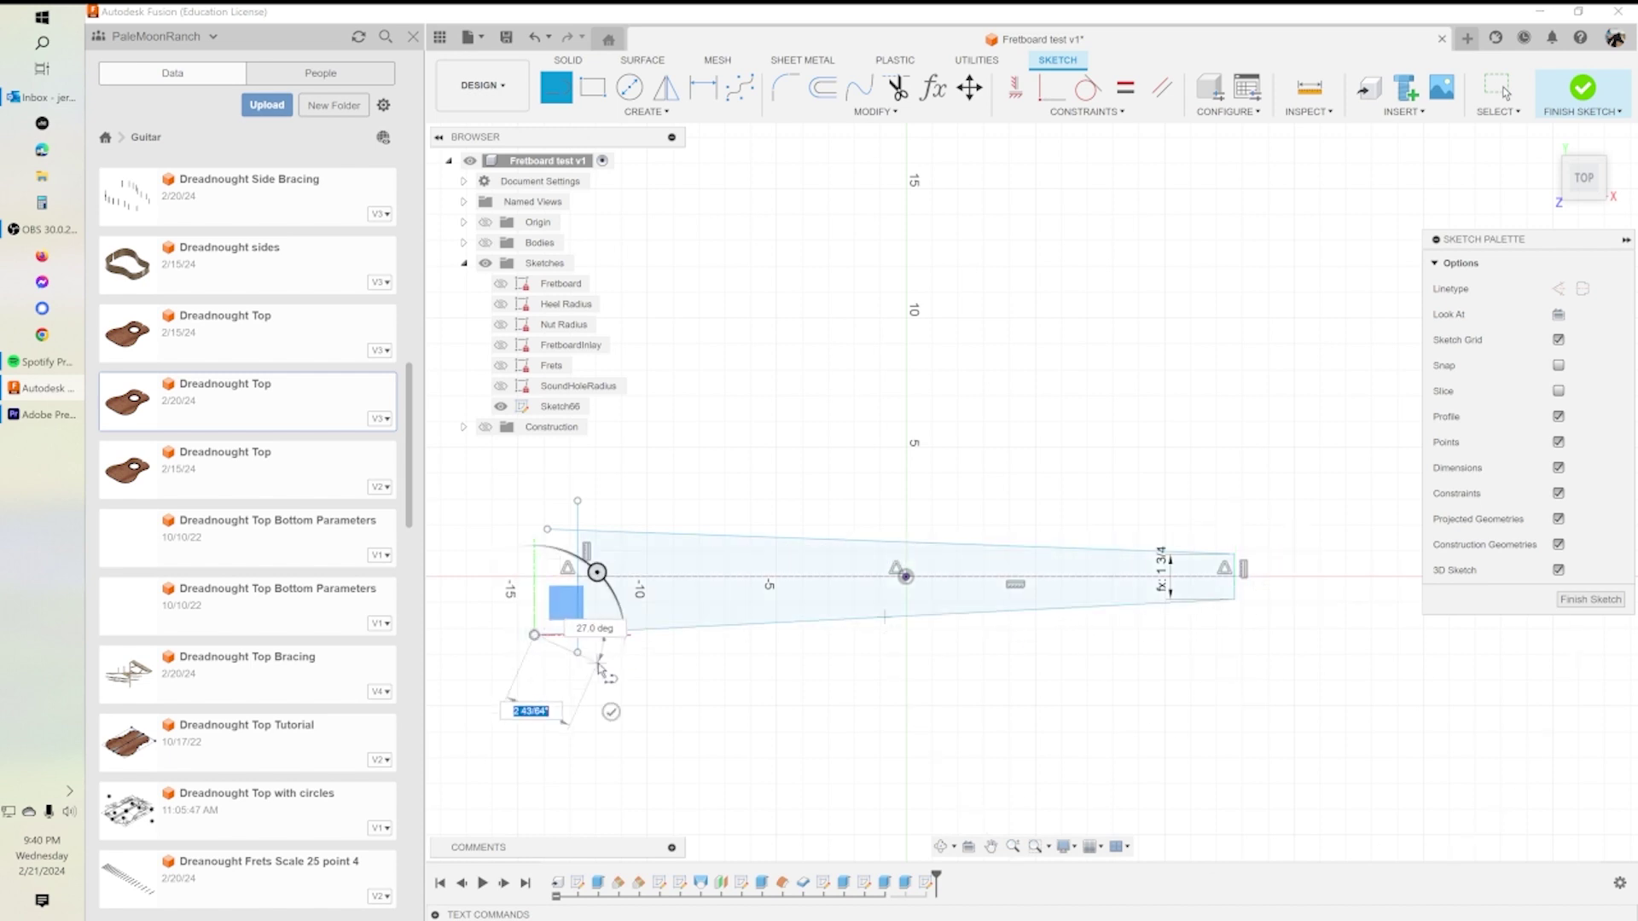
key(Escape)
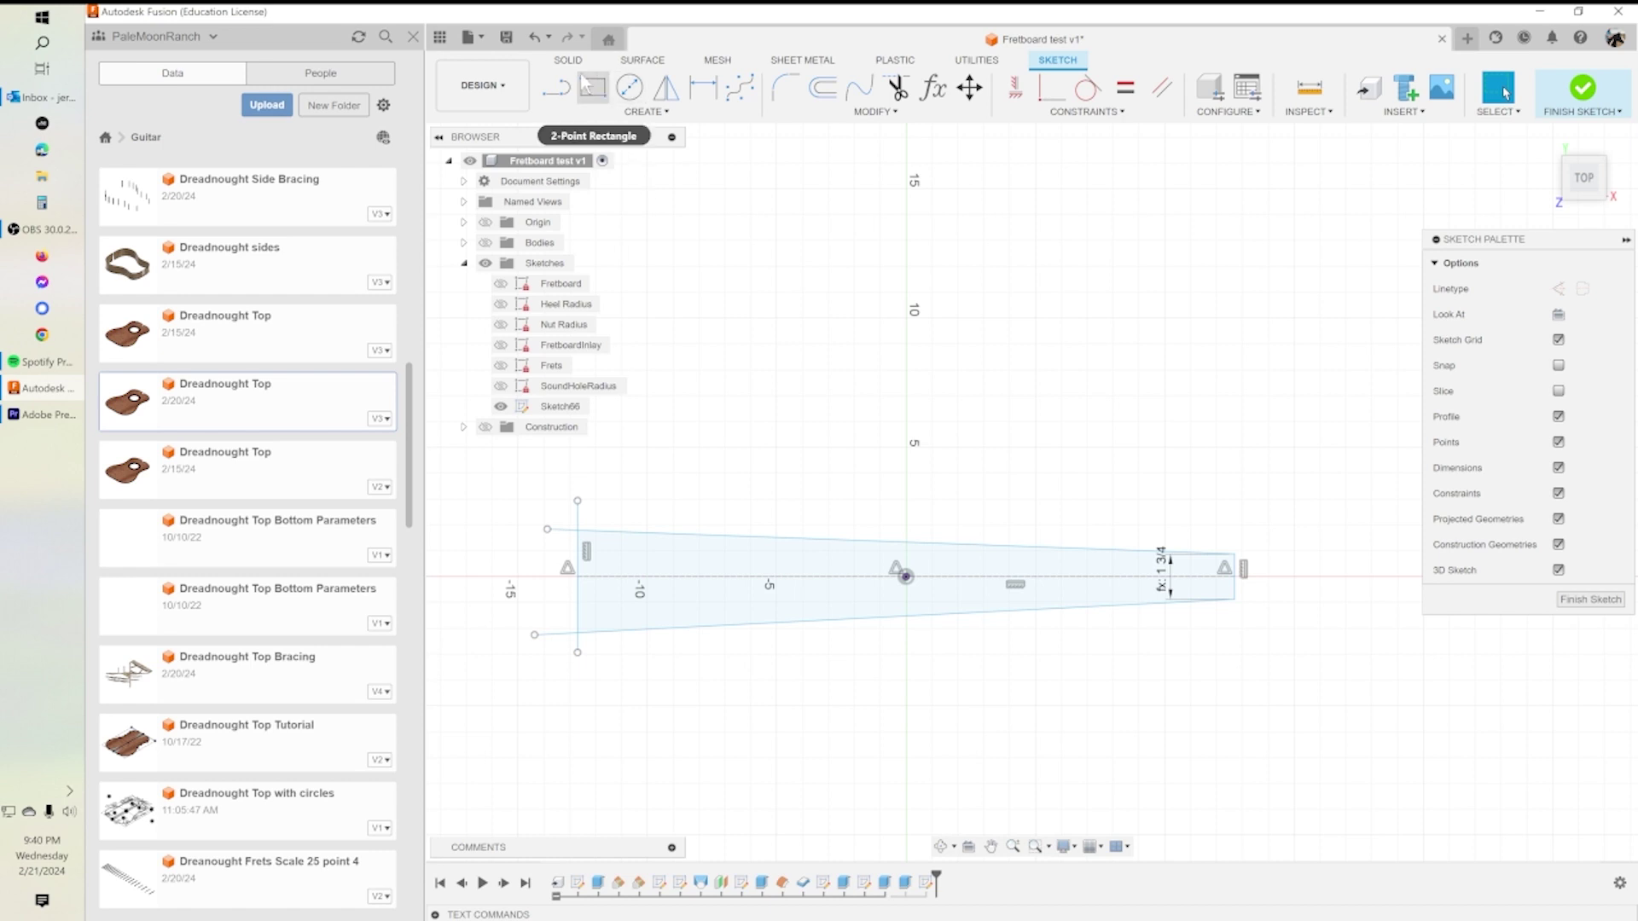
Add a horizontal dimension between the upper sloping line's endpoints and set it to the LowE_Scale_Length parameter.
click(704, 89)
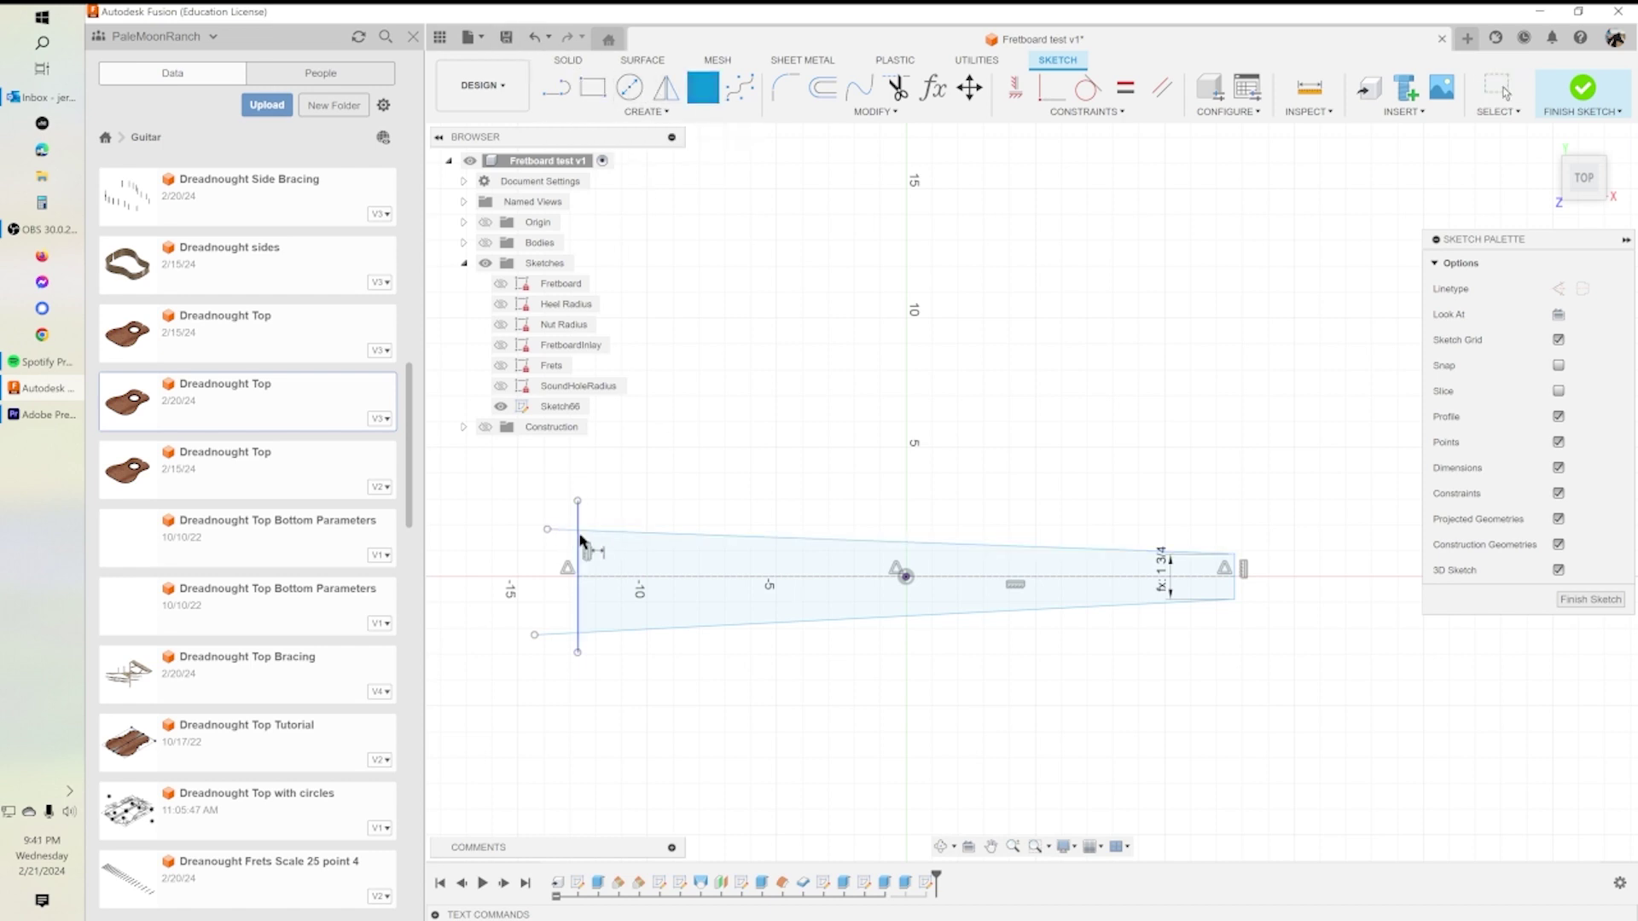
click(548, 530)
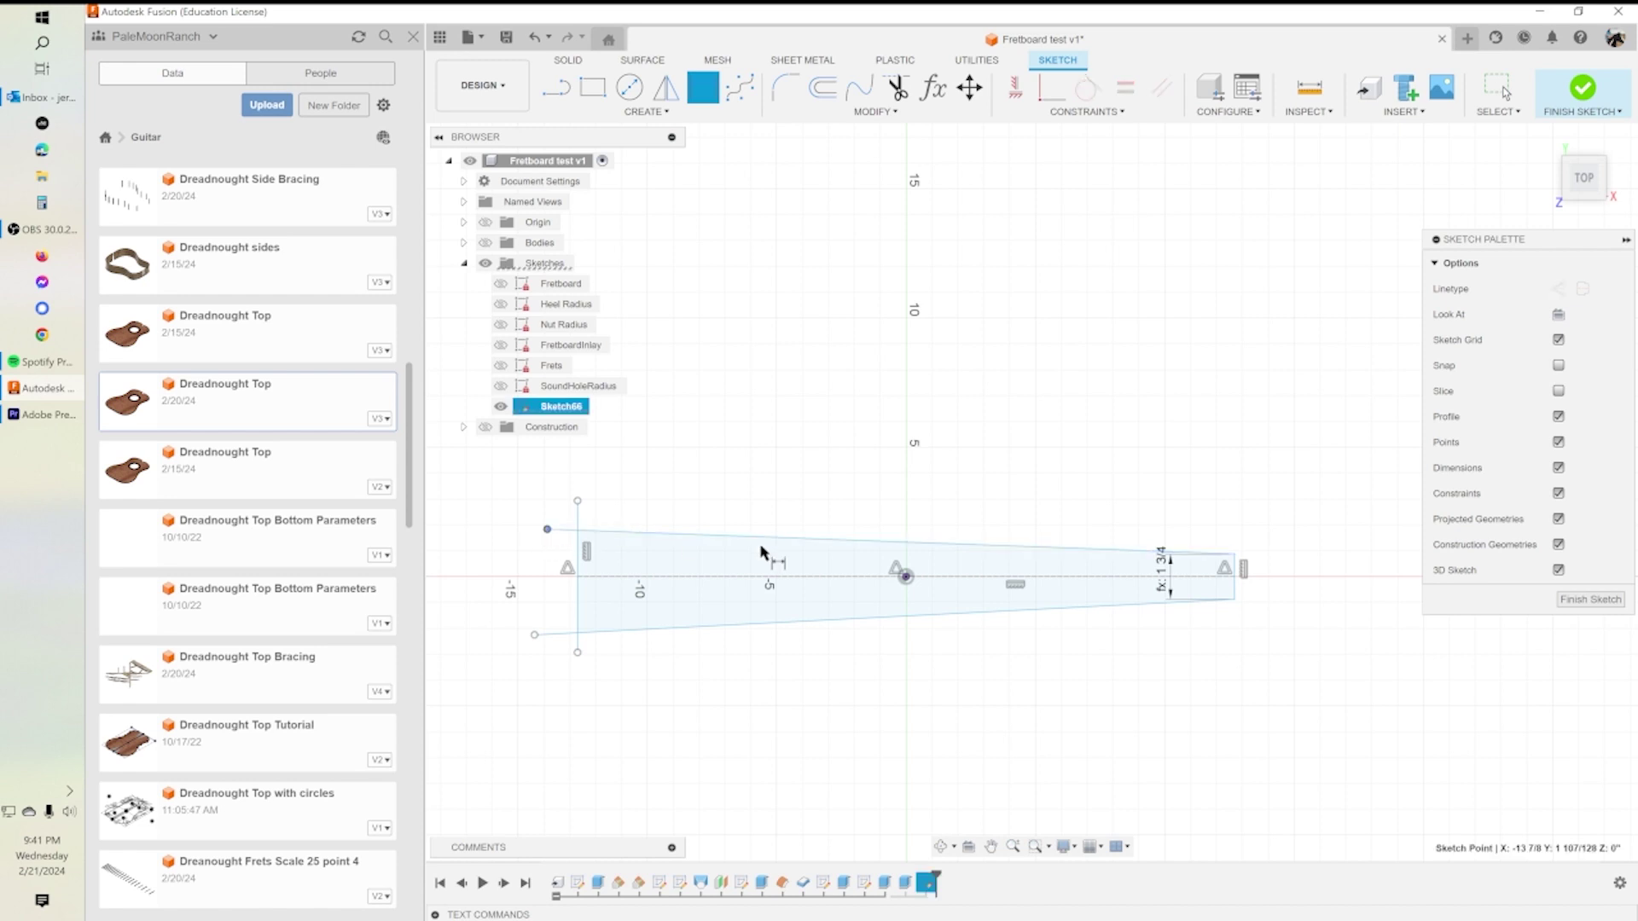
click(1234, 555)
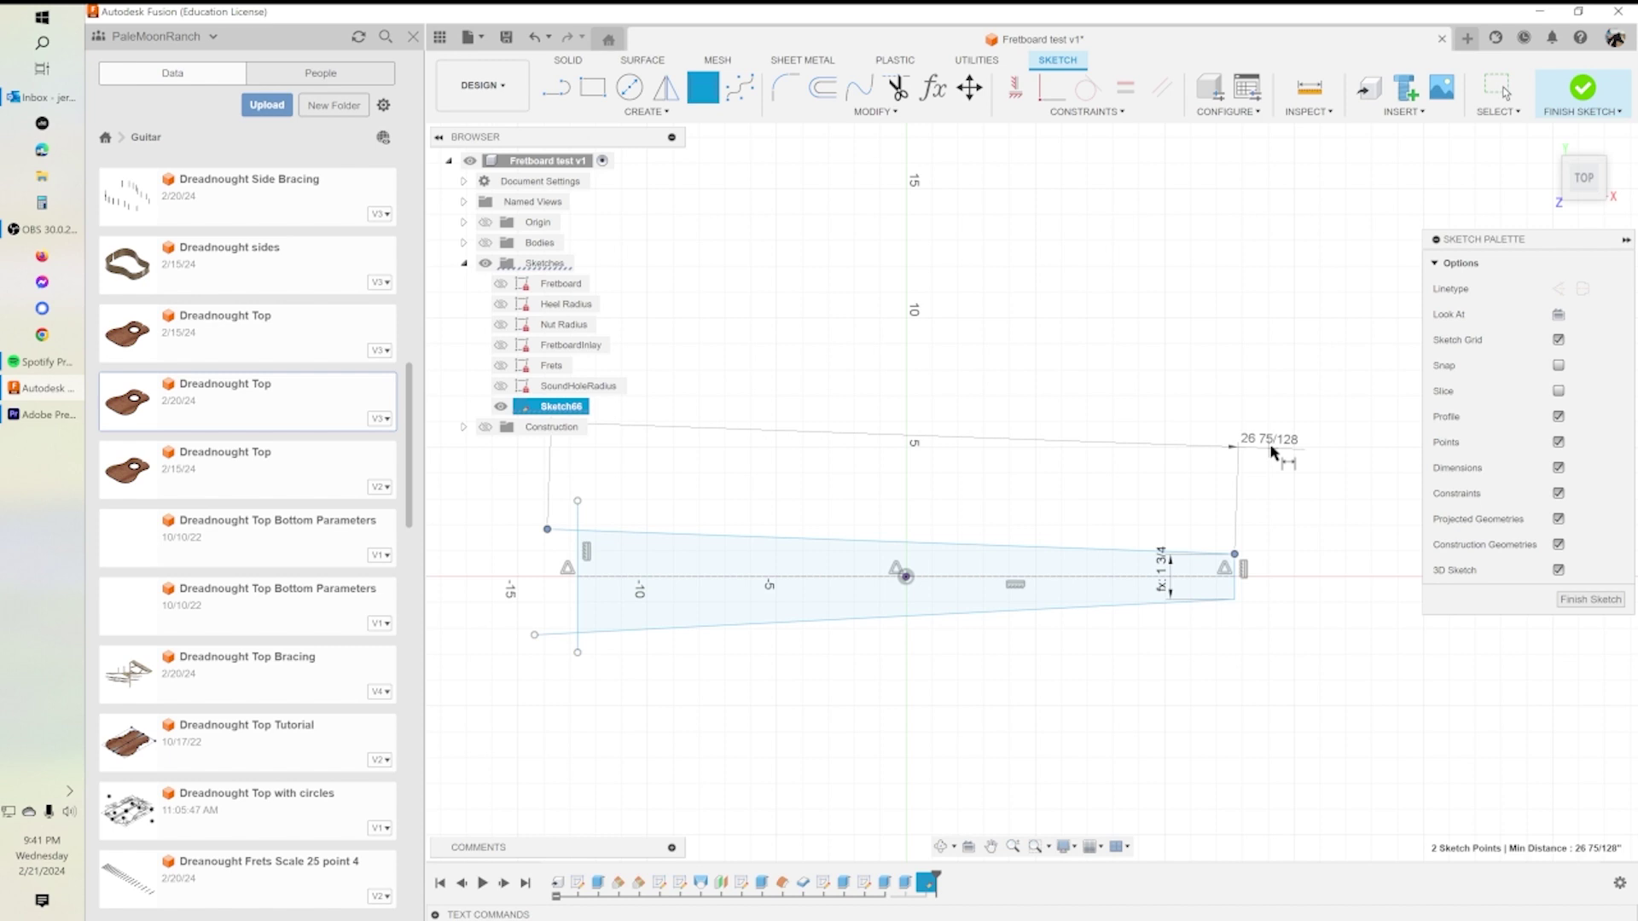
click(1145, 432)
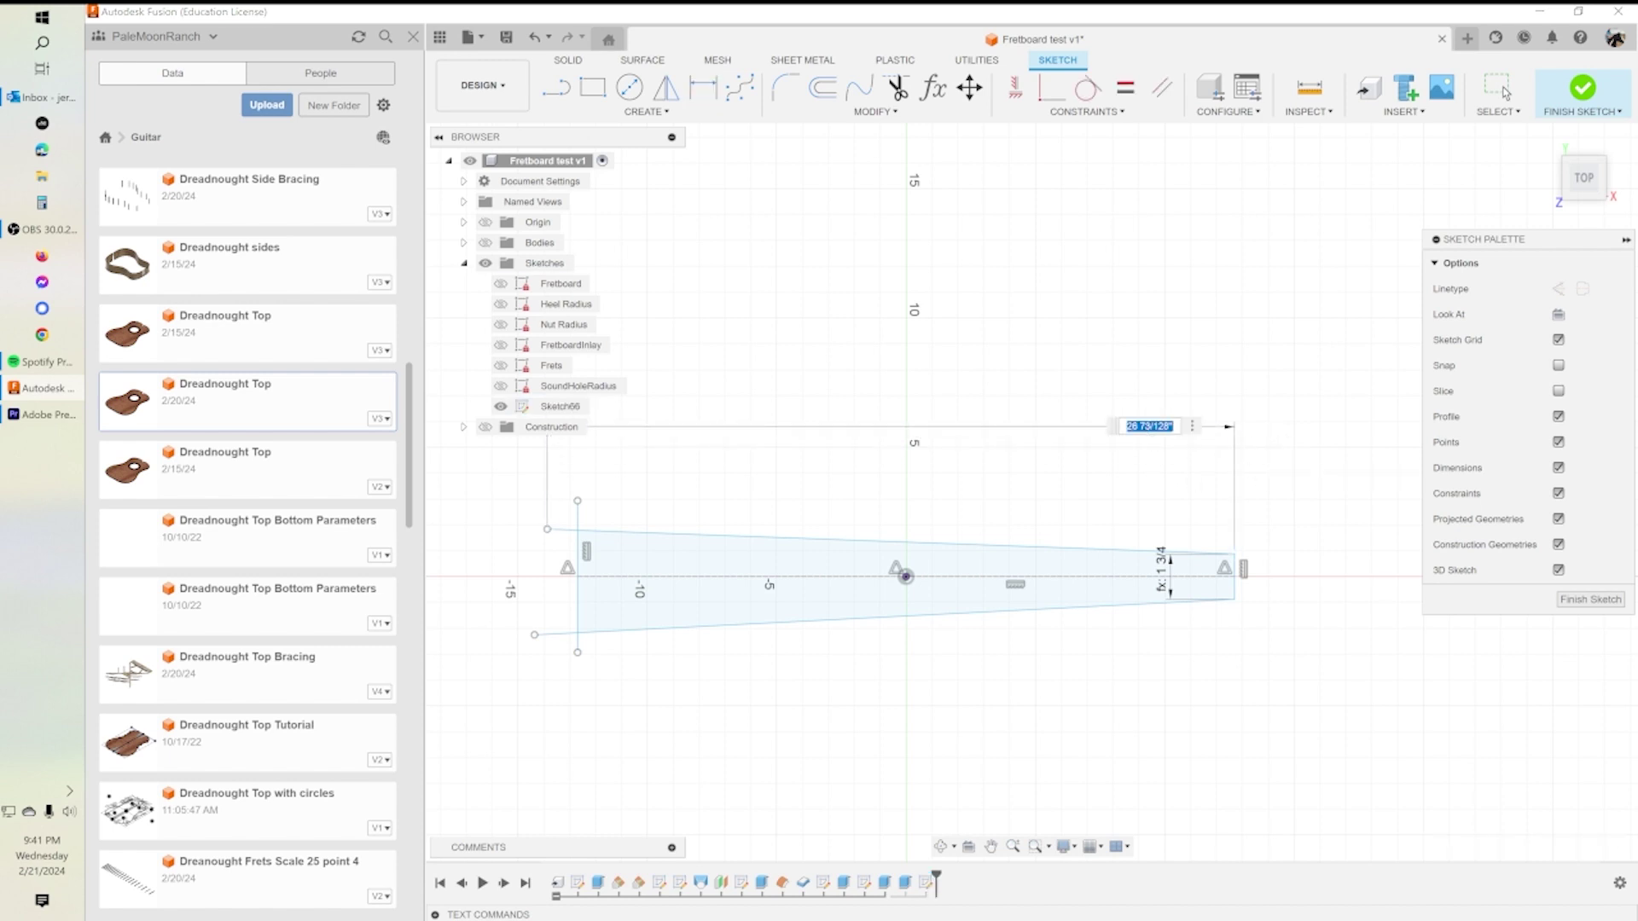
text(low)
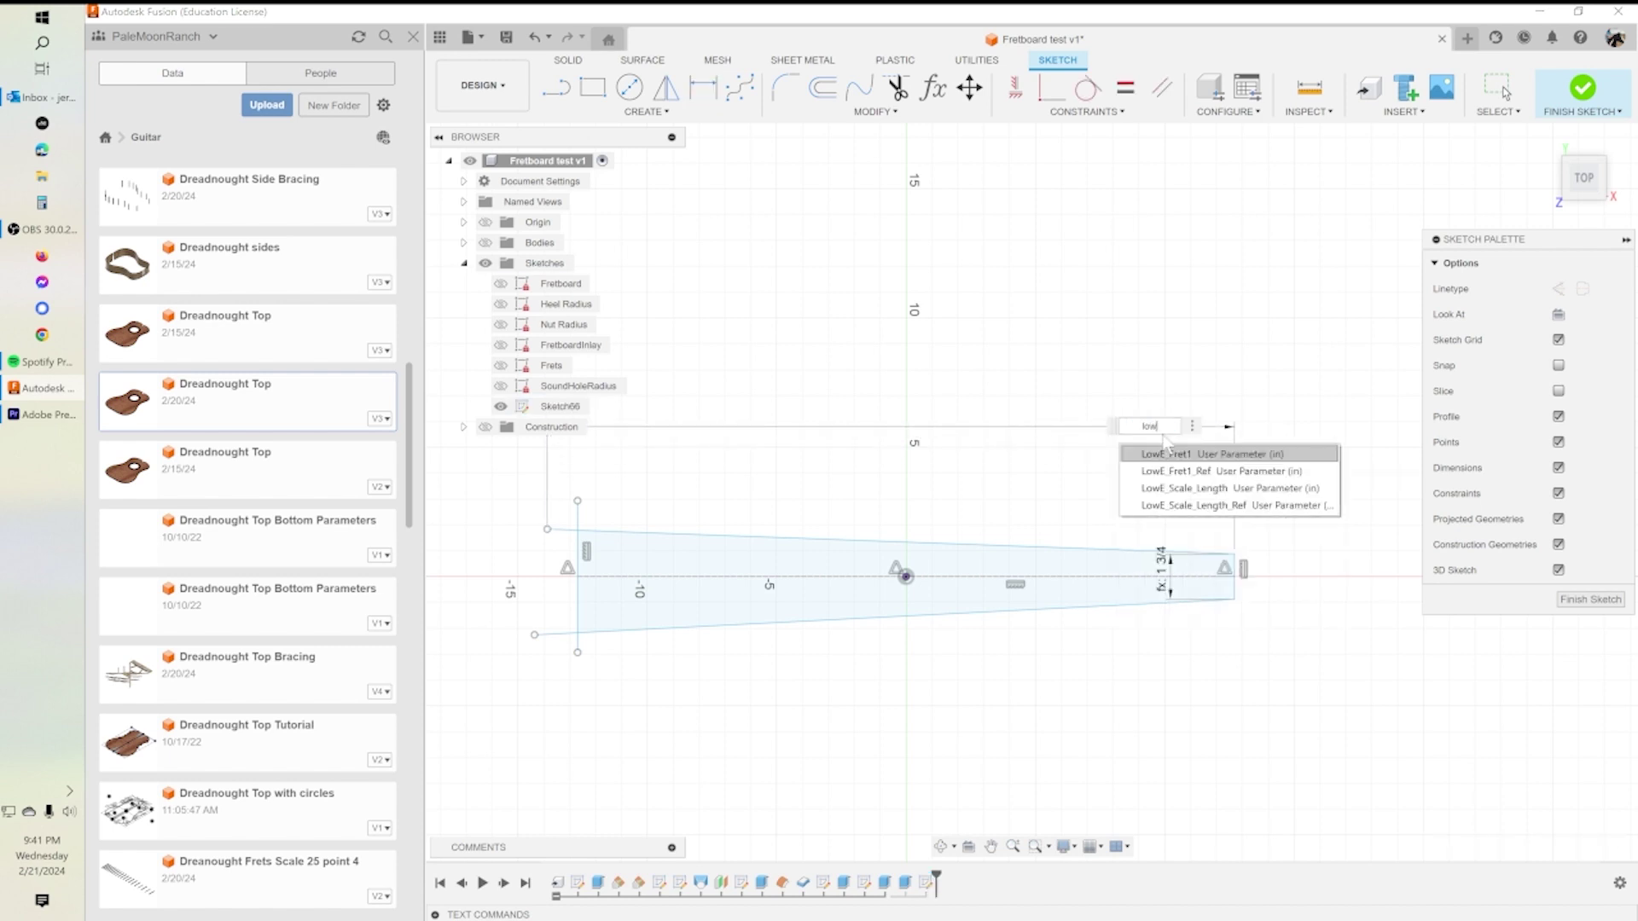
click(1239, 488)
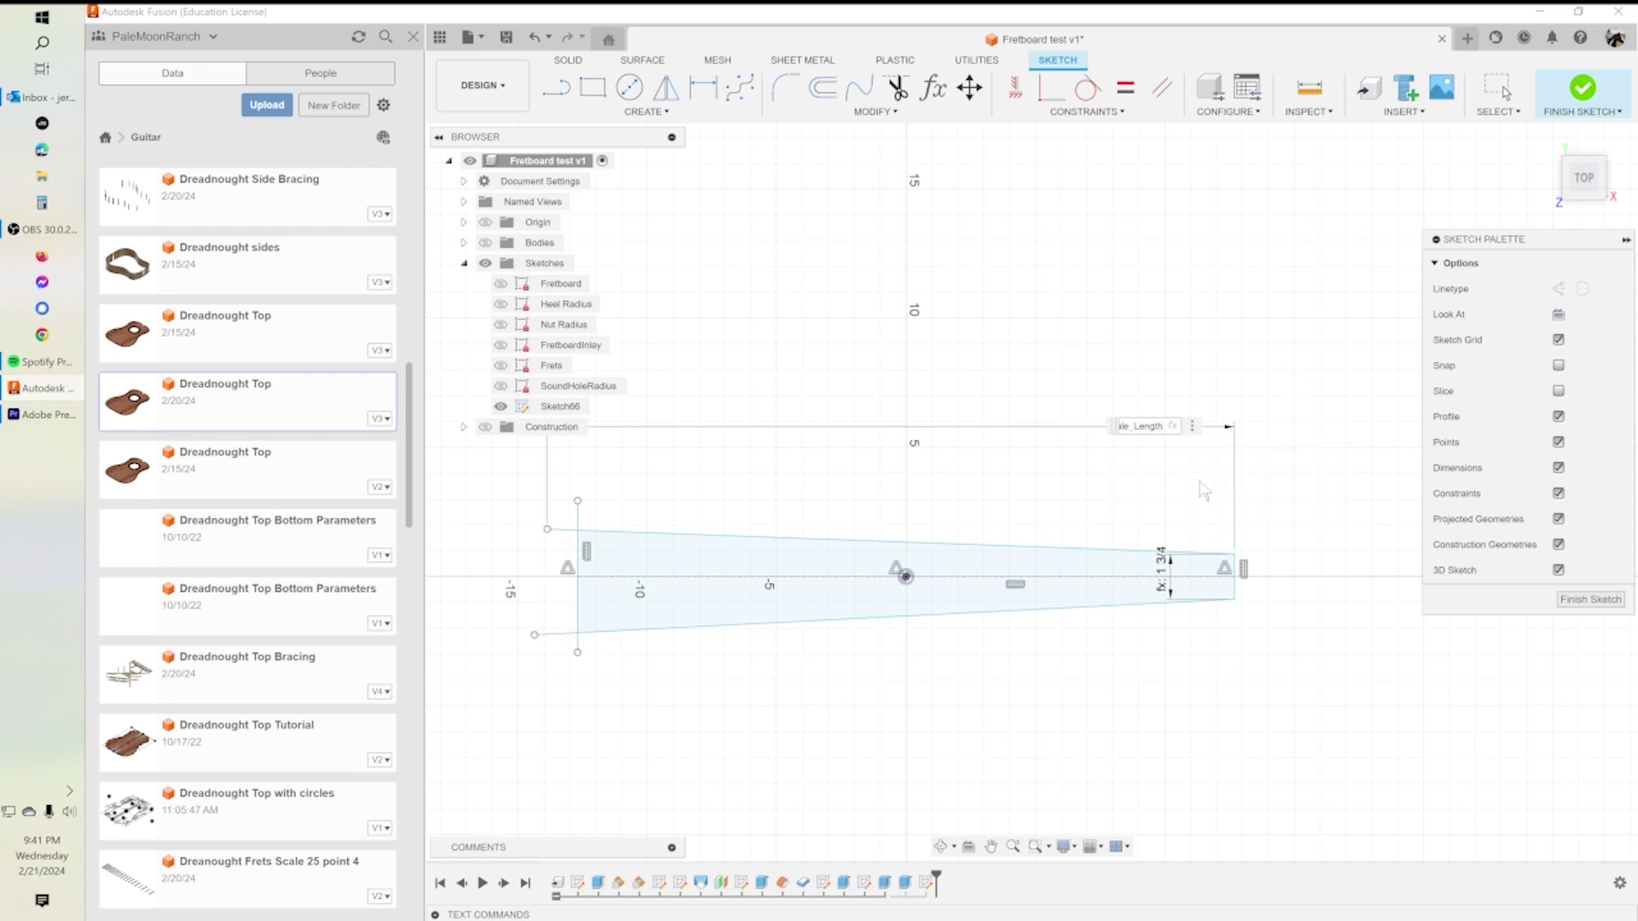
key(Return)
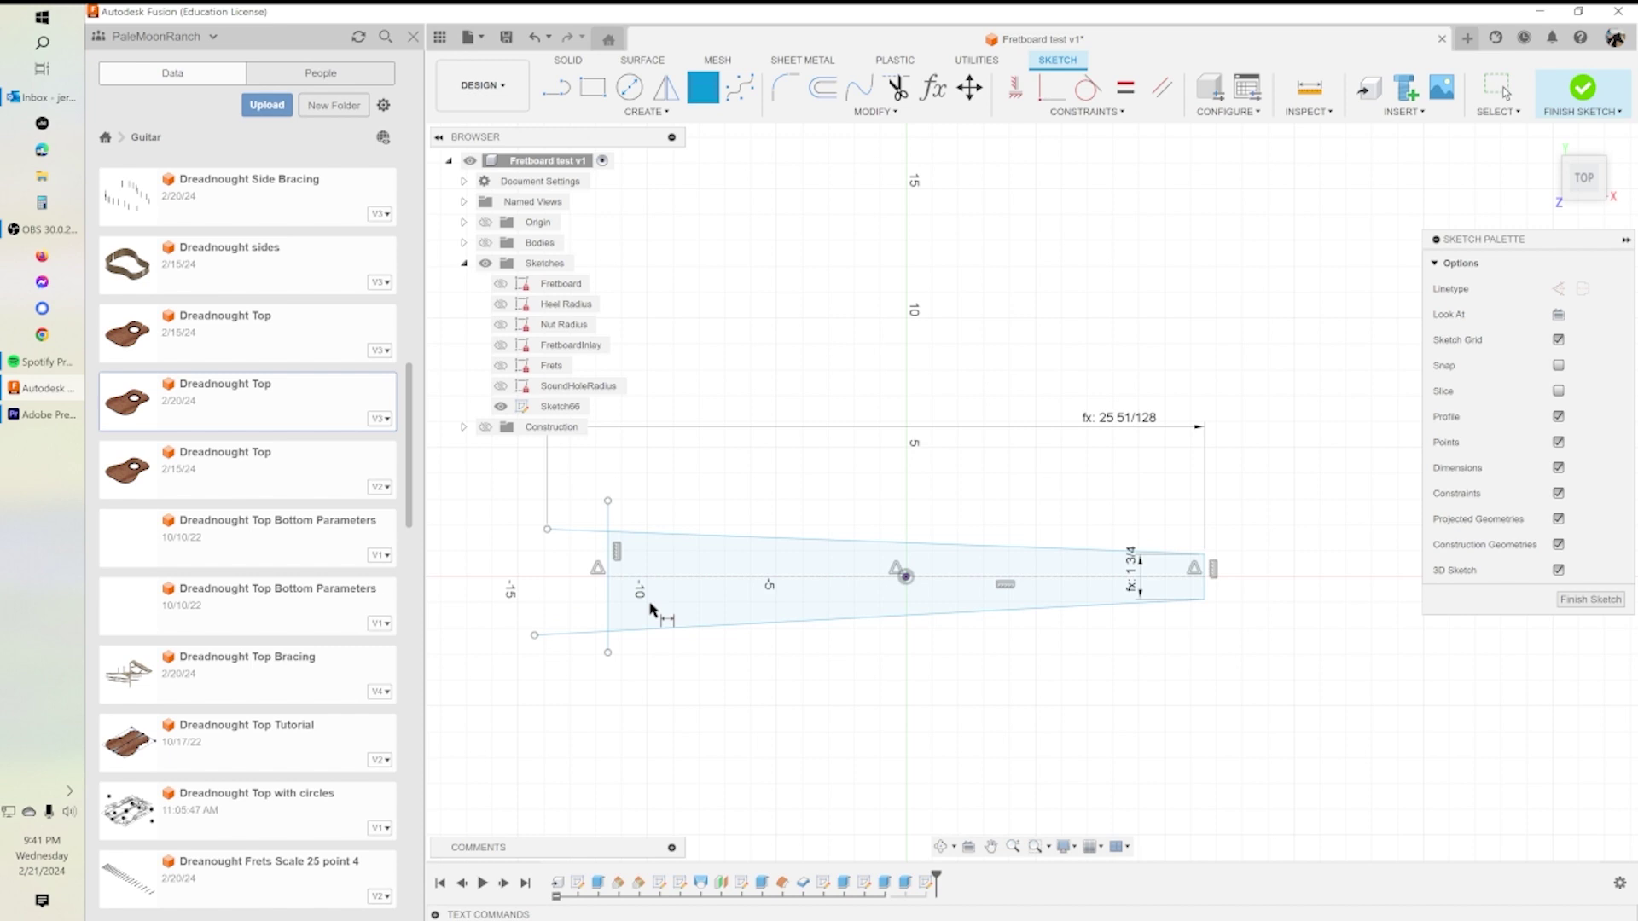
key(Escape)
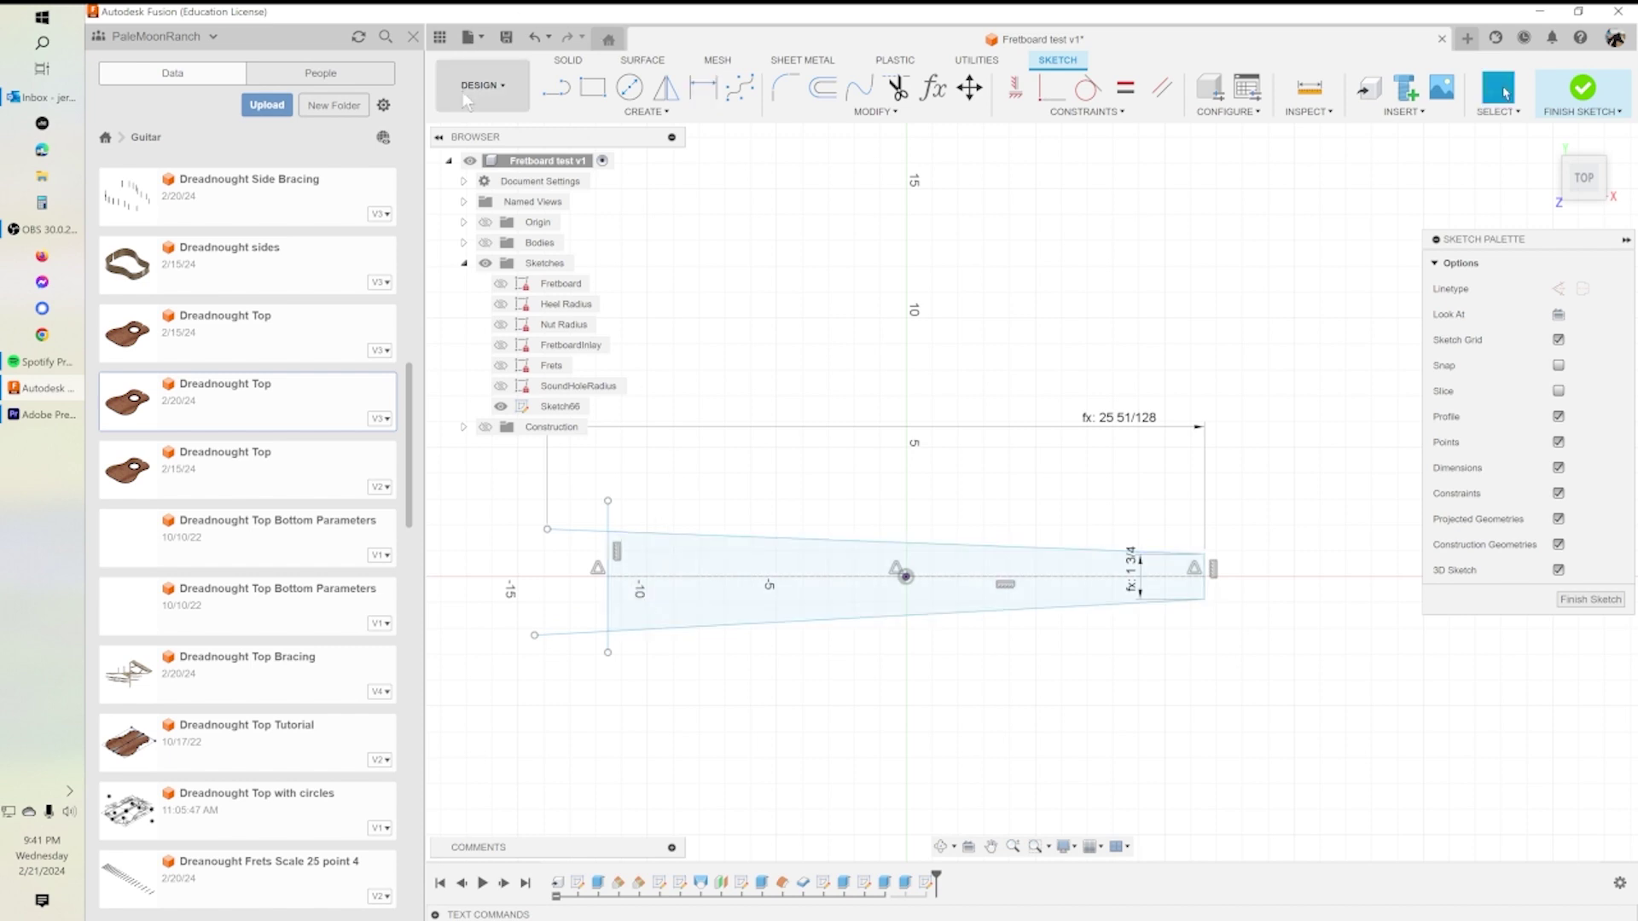
Undo the LowE_Scale_Length dimension entry and trim the overhanging line ends around the negative-X cross line's two intersections with the edge lines.
click(535, 39)
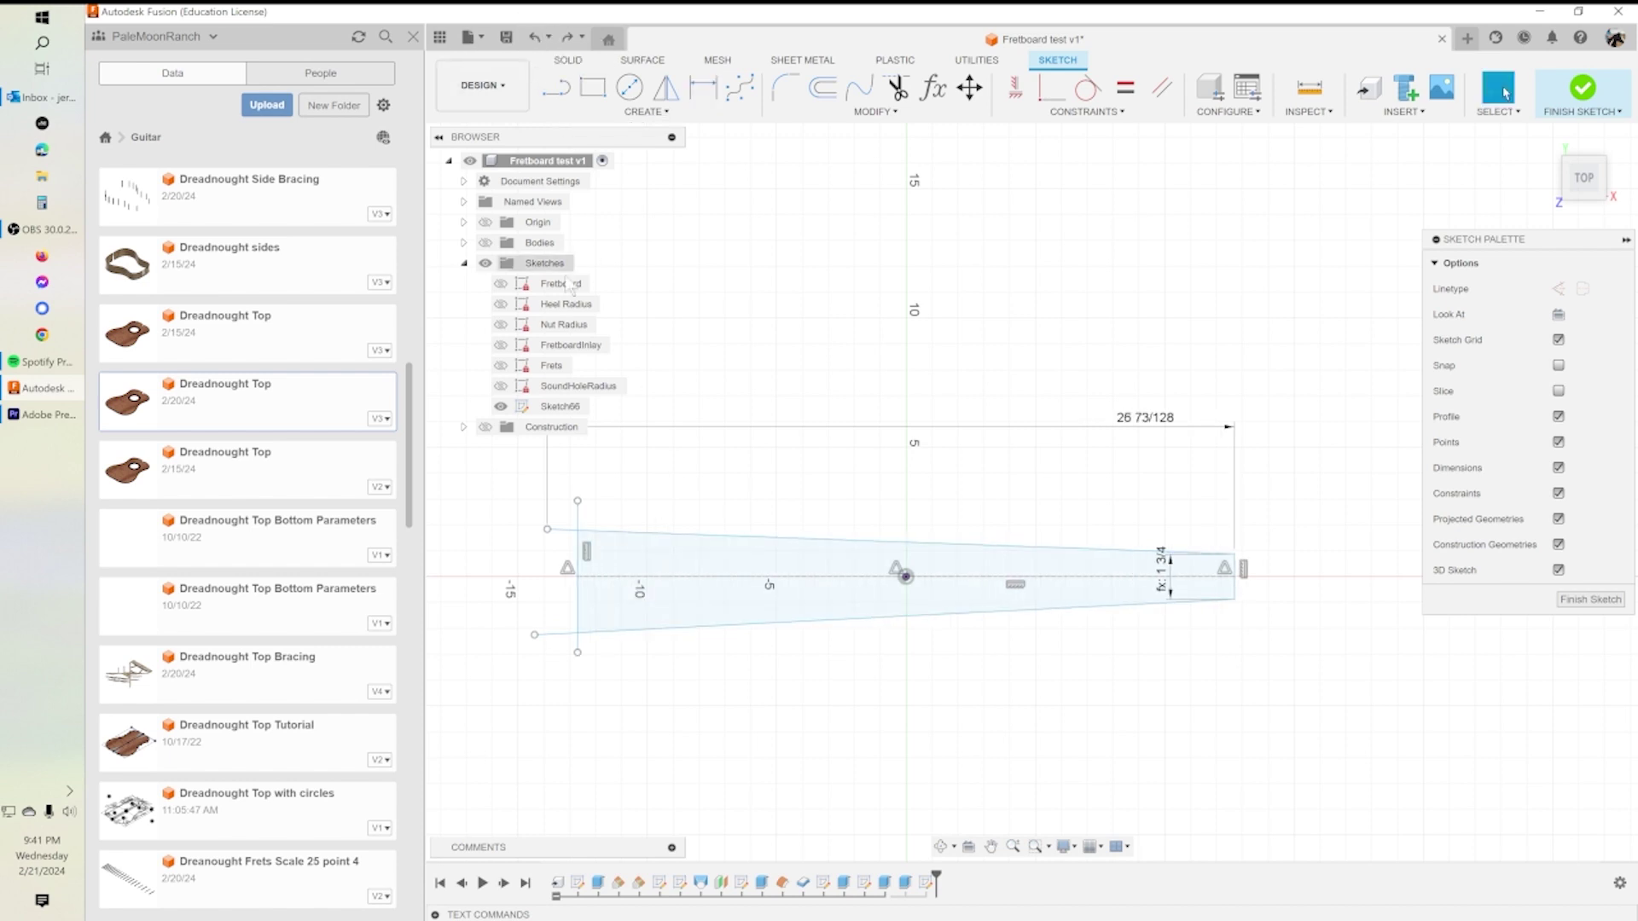
click(897, 87)
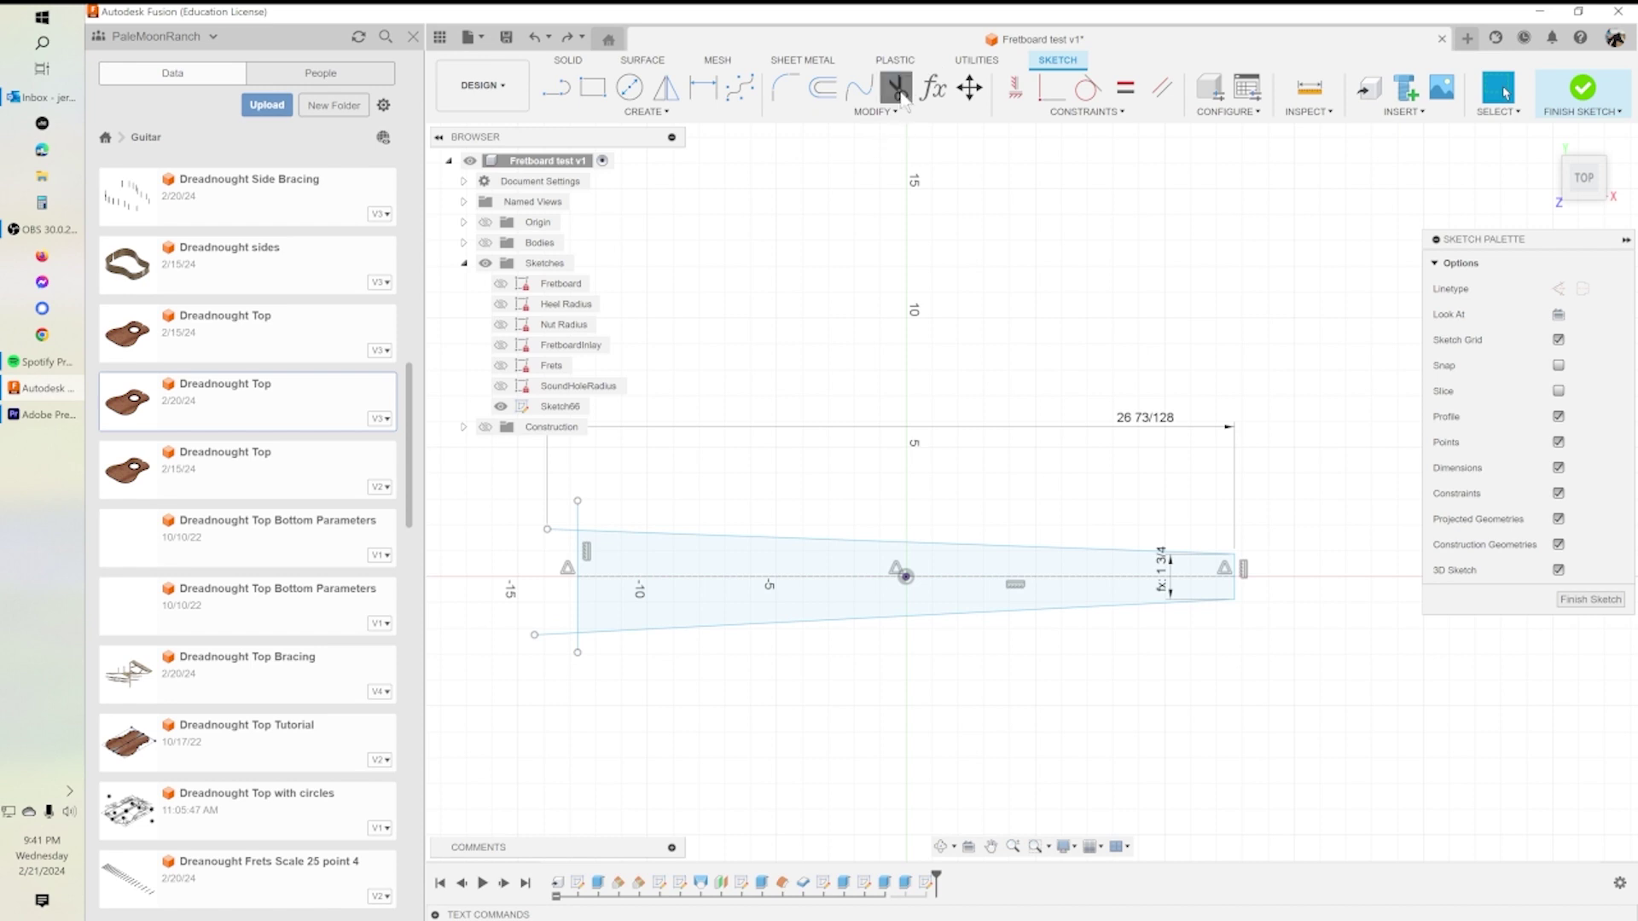
click(572, 536)
click(579, 516)
click(580, 649)
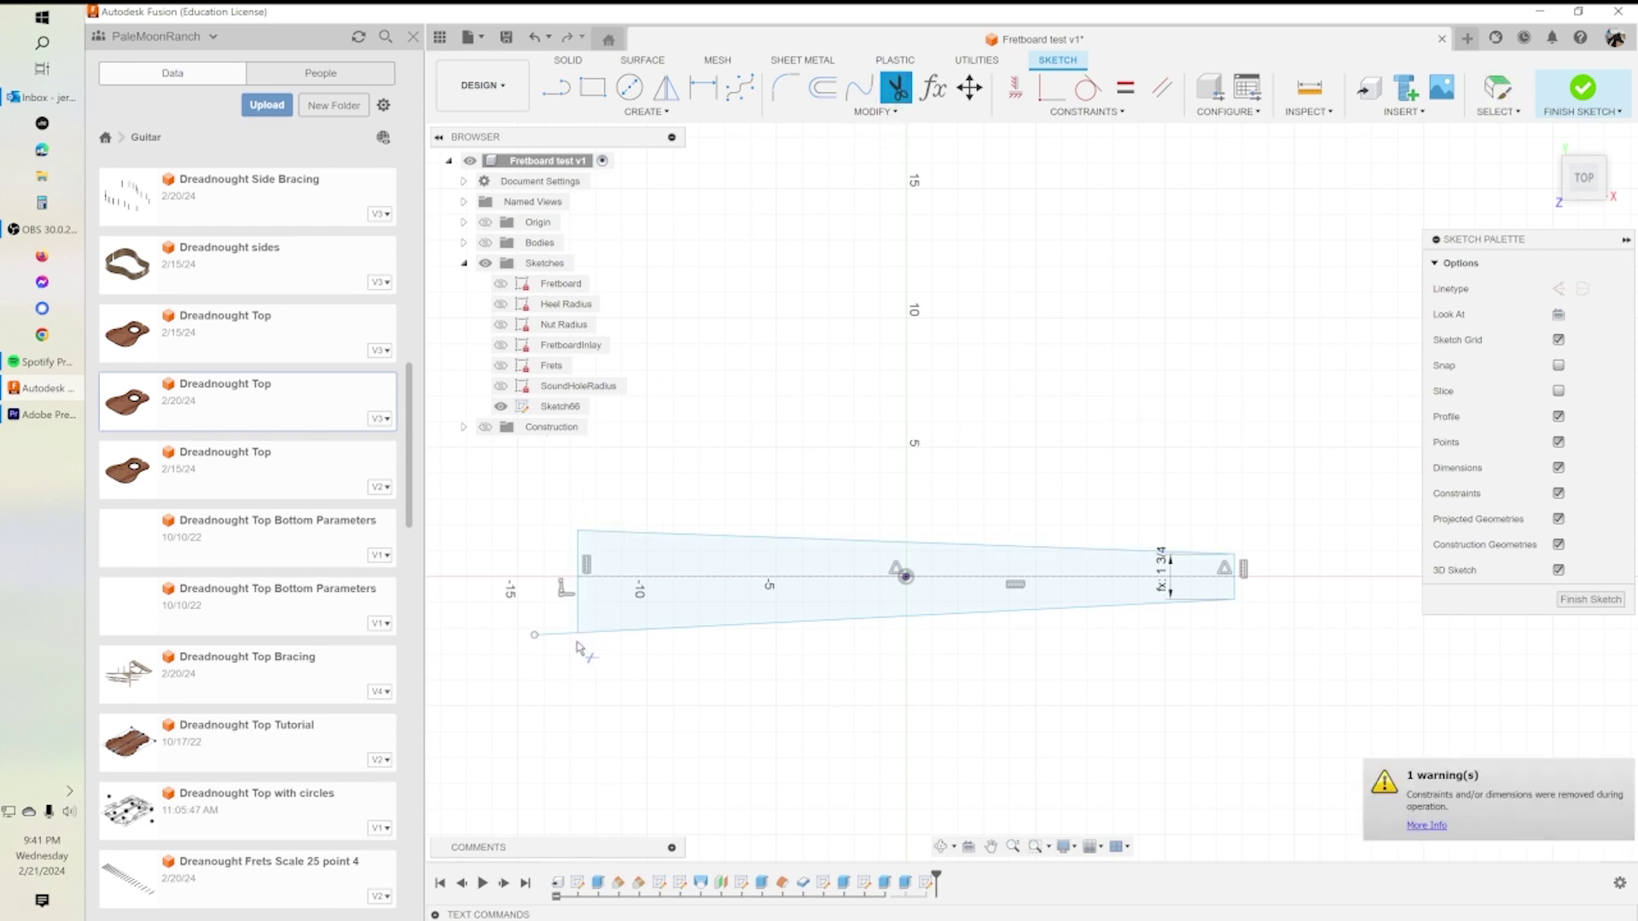
click(563, 636)
Add a horizontal dimension between the upper edge line's endpoints and set it to the LowE_Scale_Length parameter.
click(703, 87)
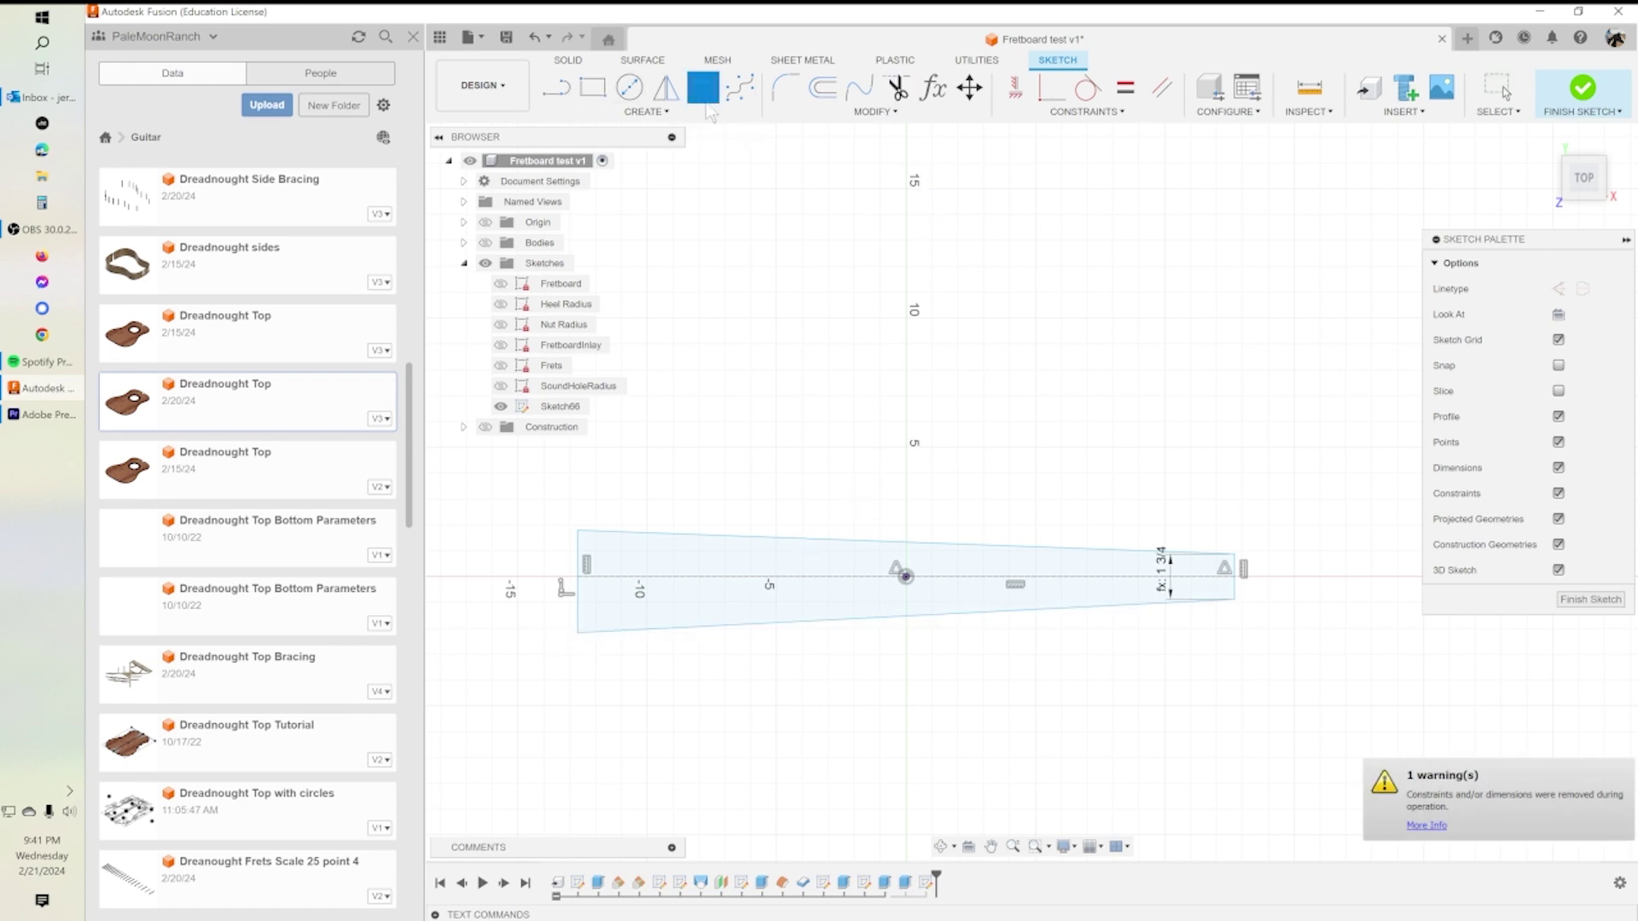
click(578, 530)
click(1235, 555)
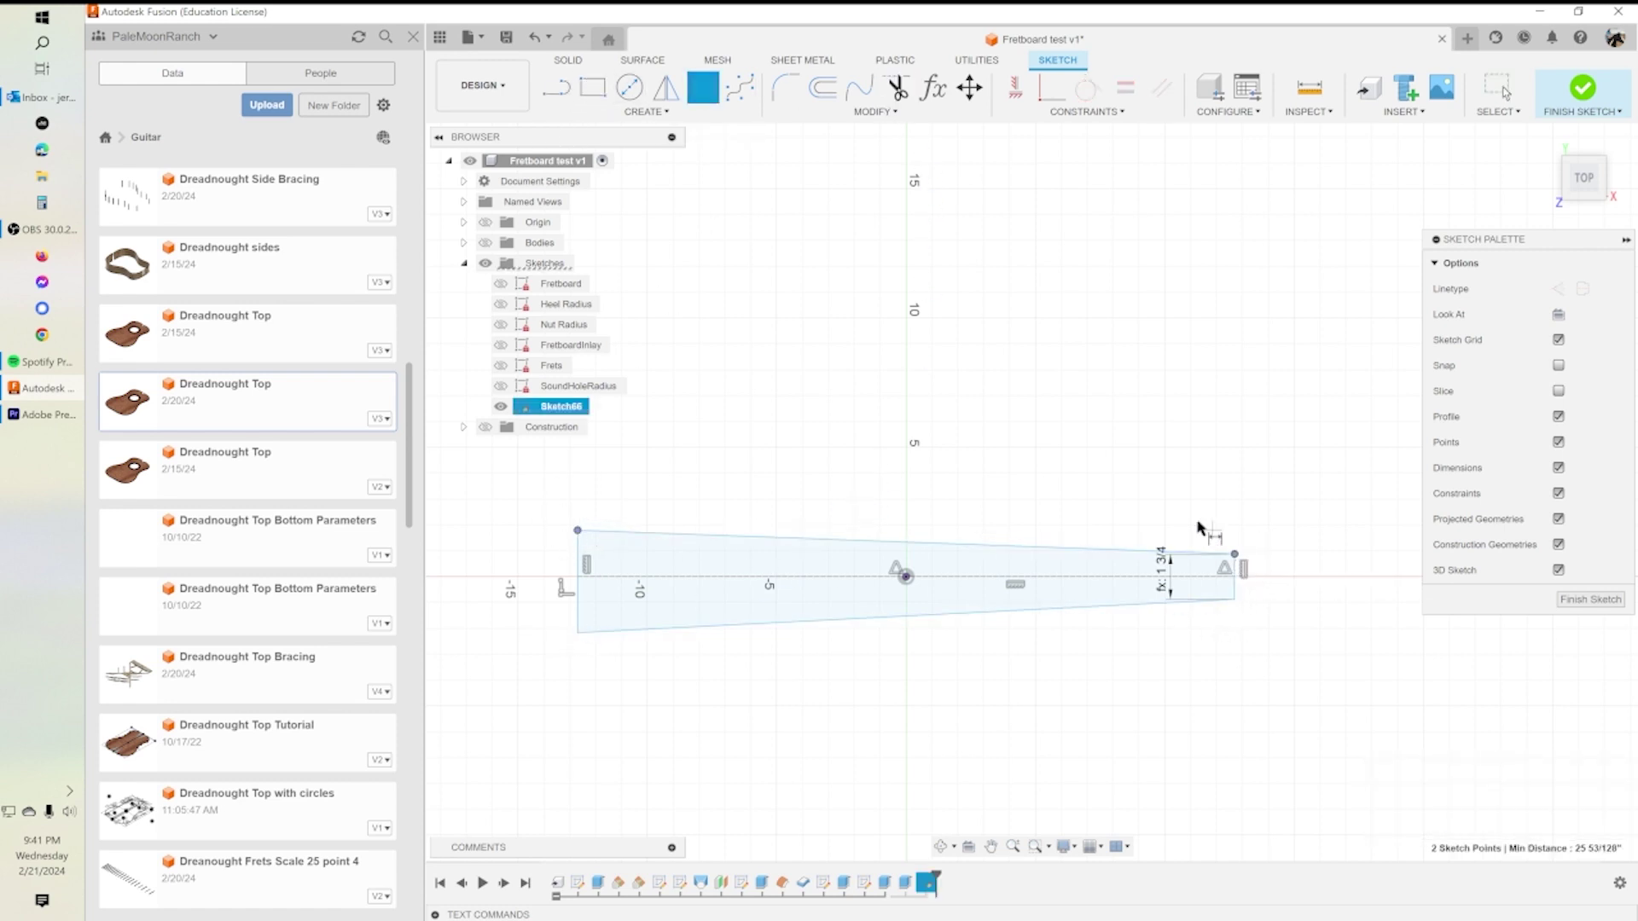
click(1121, 478)
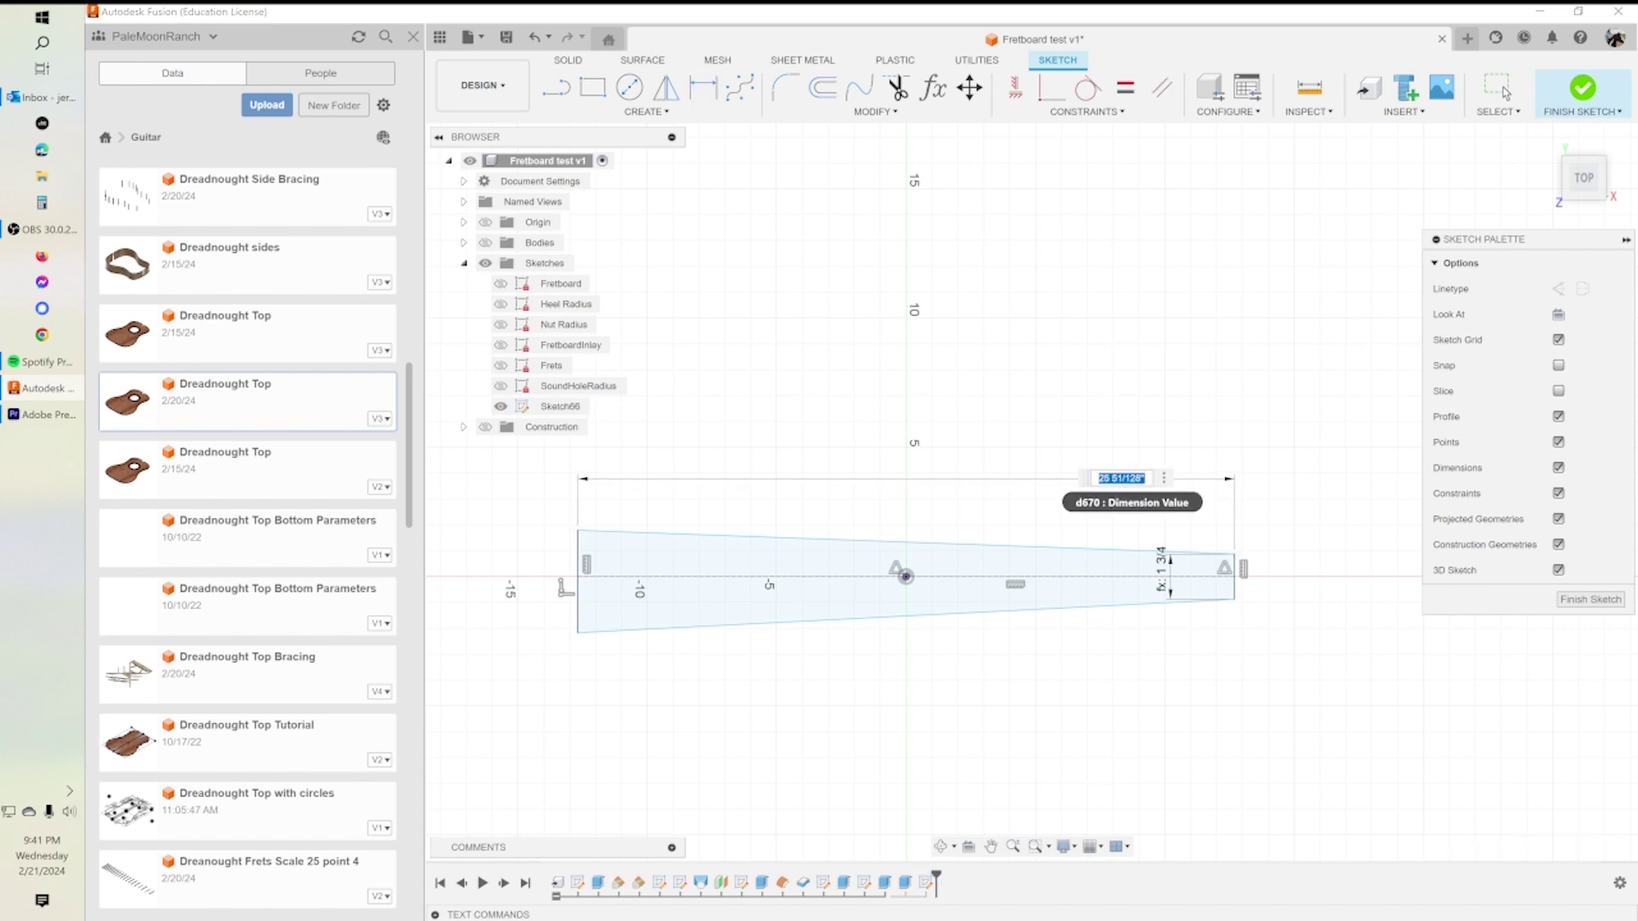
text(low)
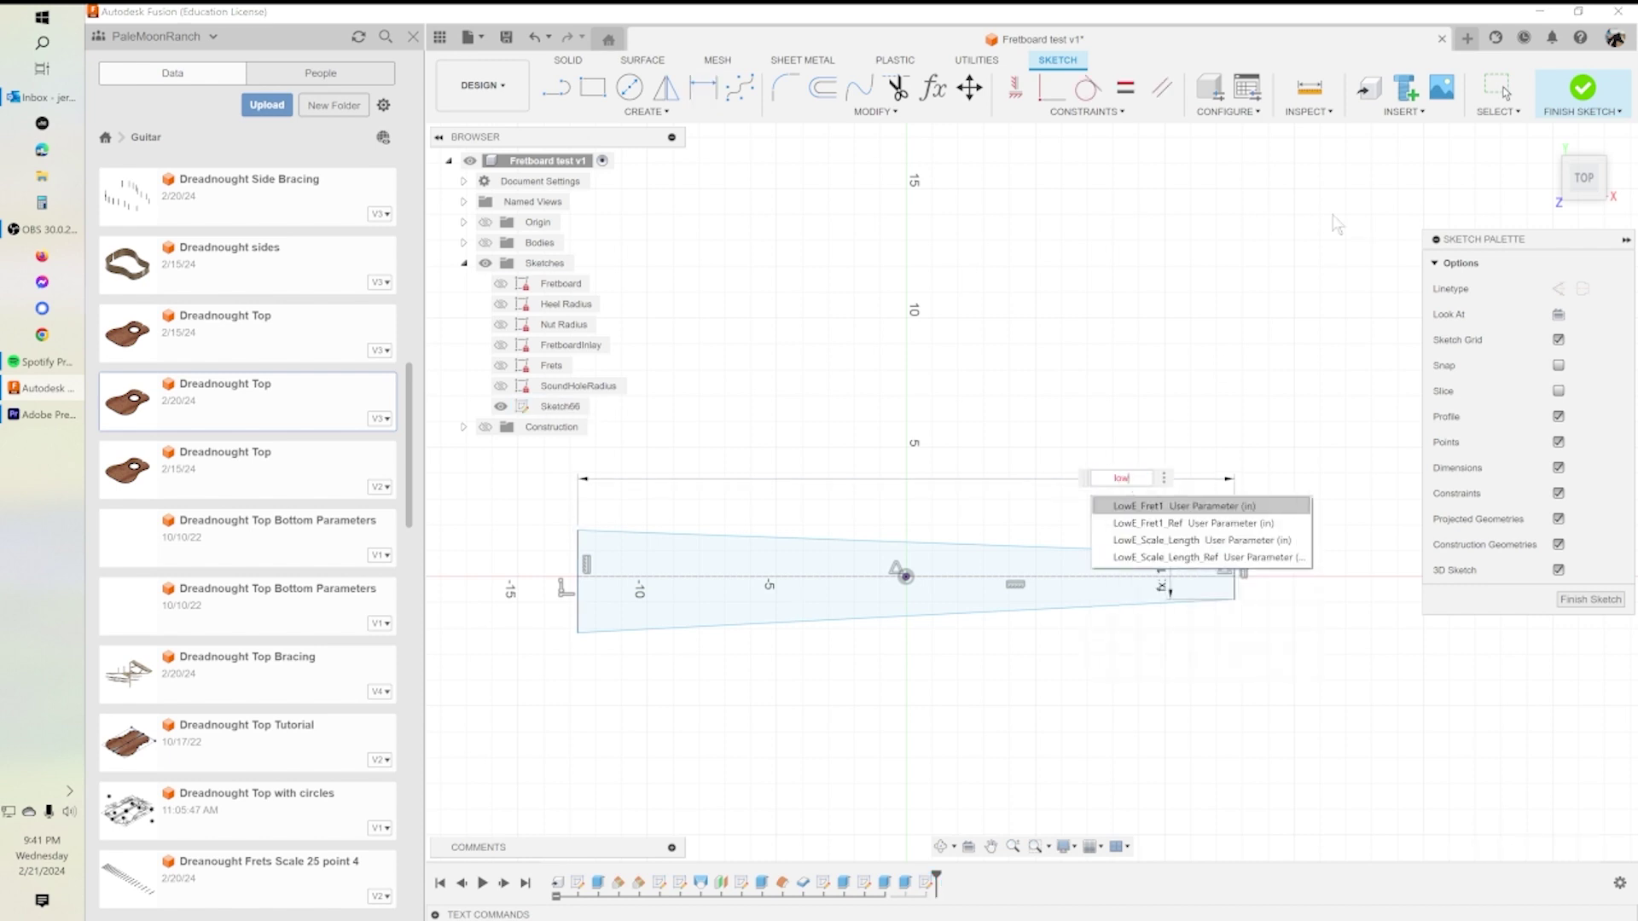
click(1179, 541)
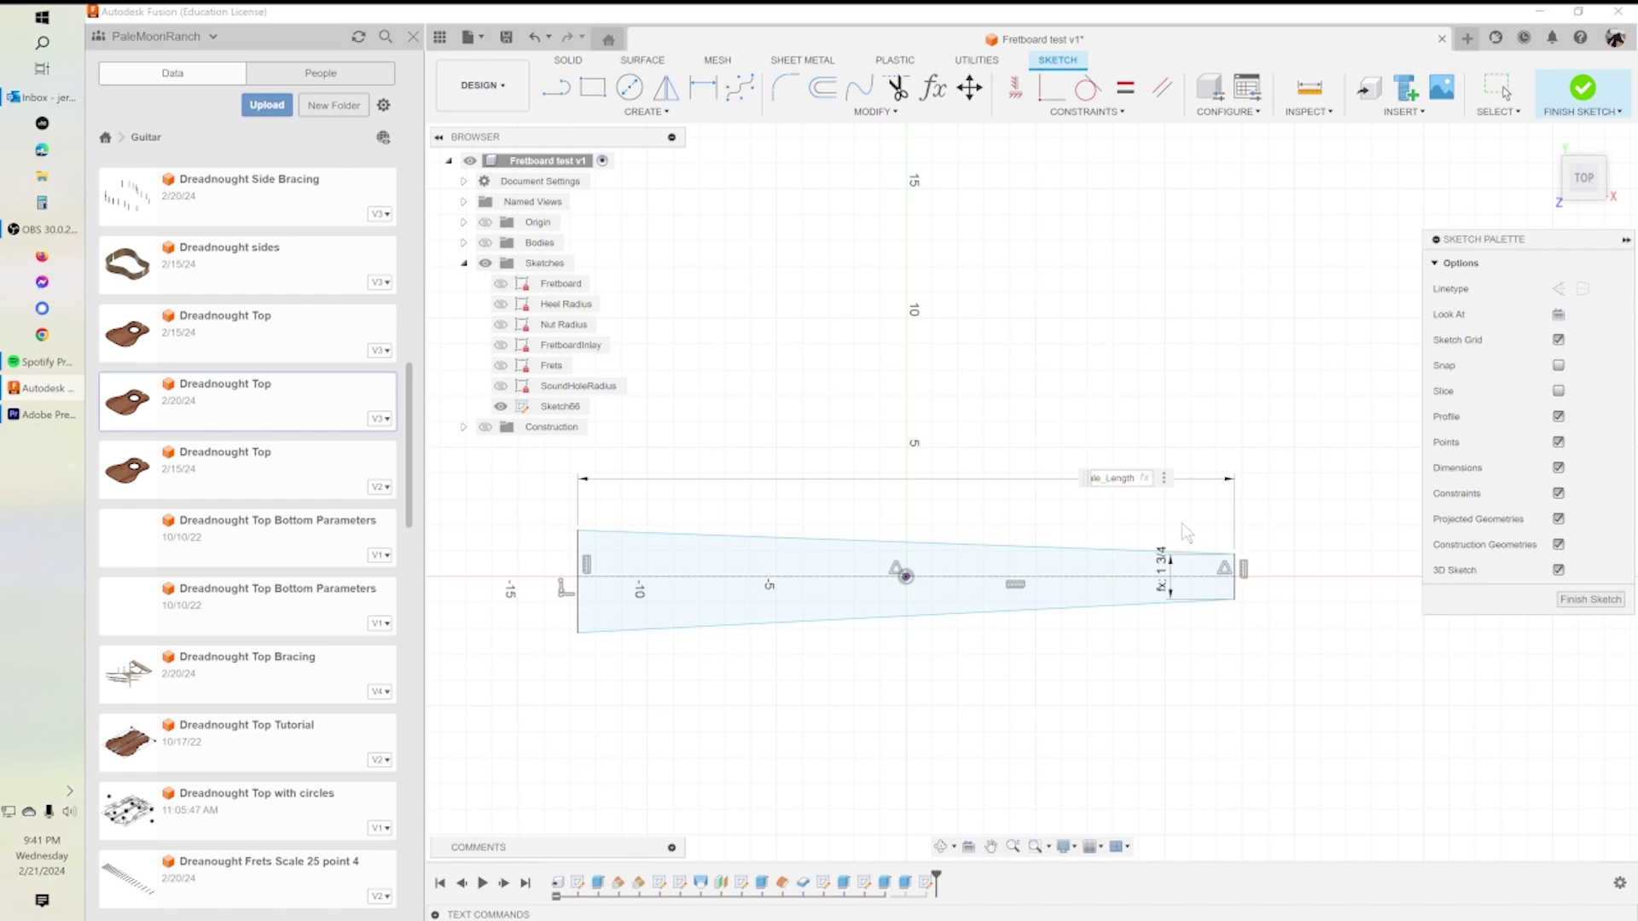
key(Return)
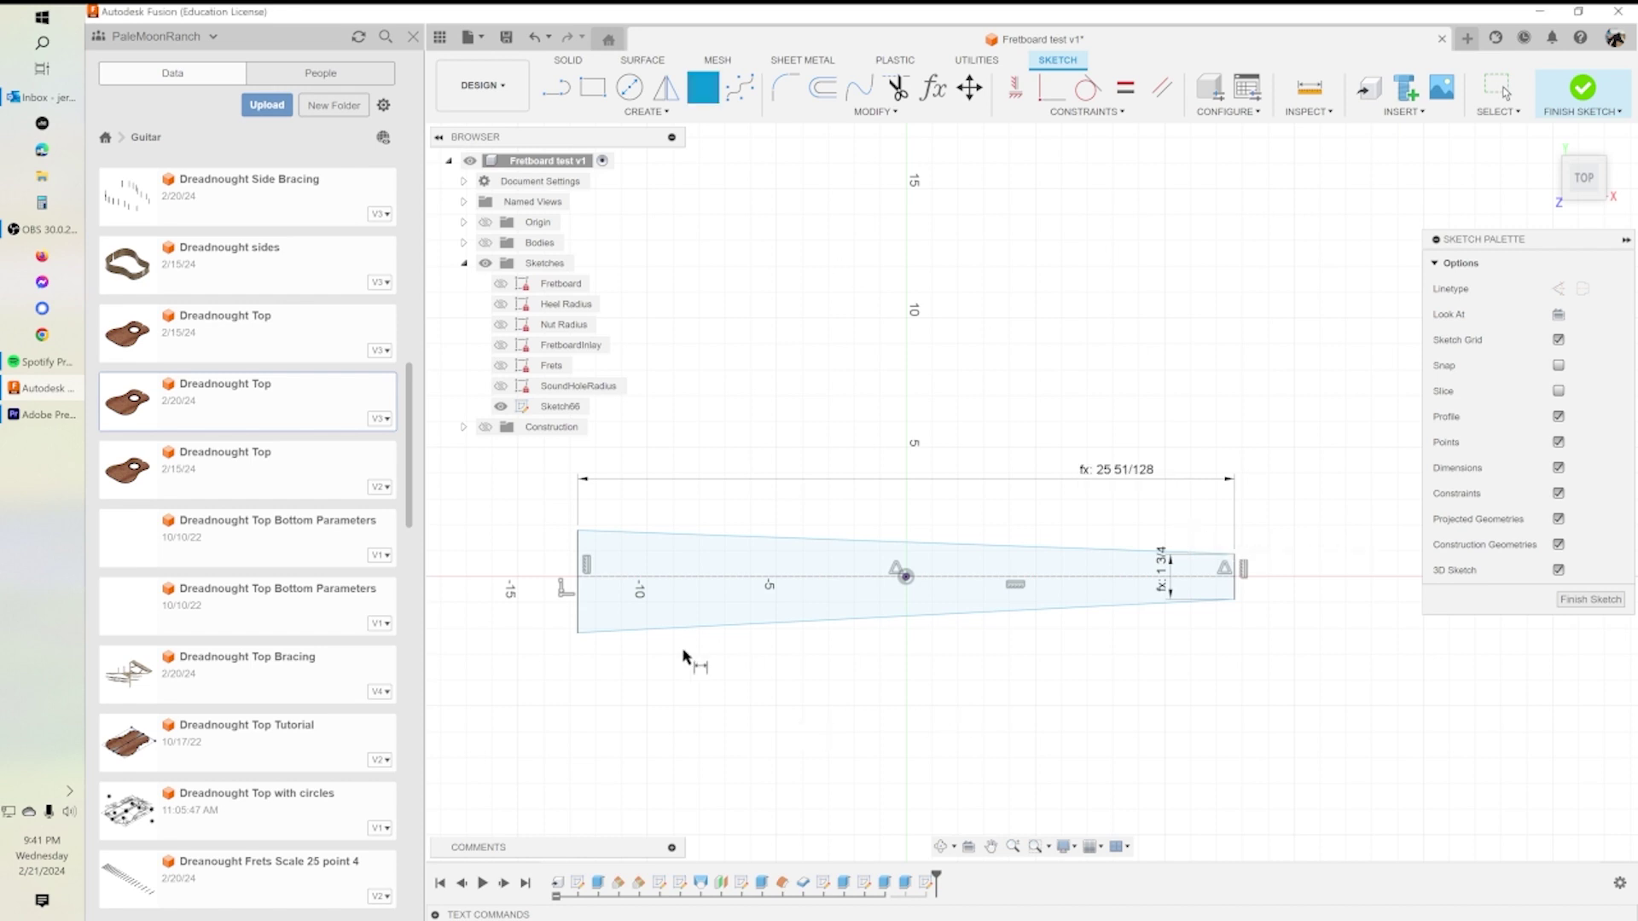
Try to add a horizontal dimension between the lower edge line's endpoints.
click(578, 633)
click(1235, 598)
click(1185, 676)
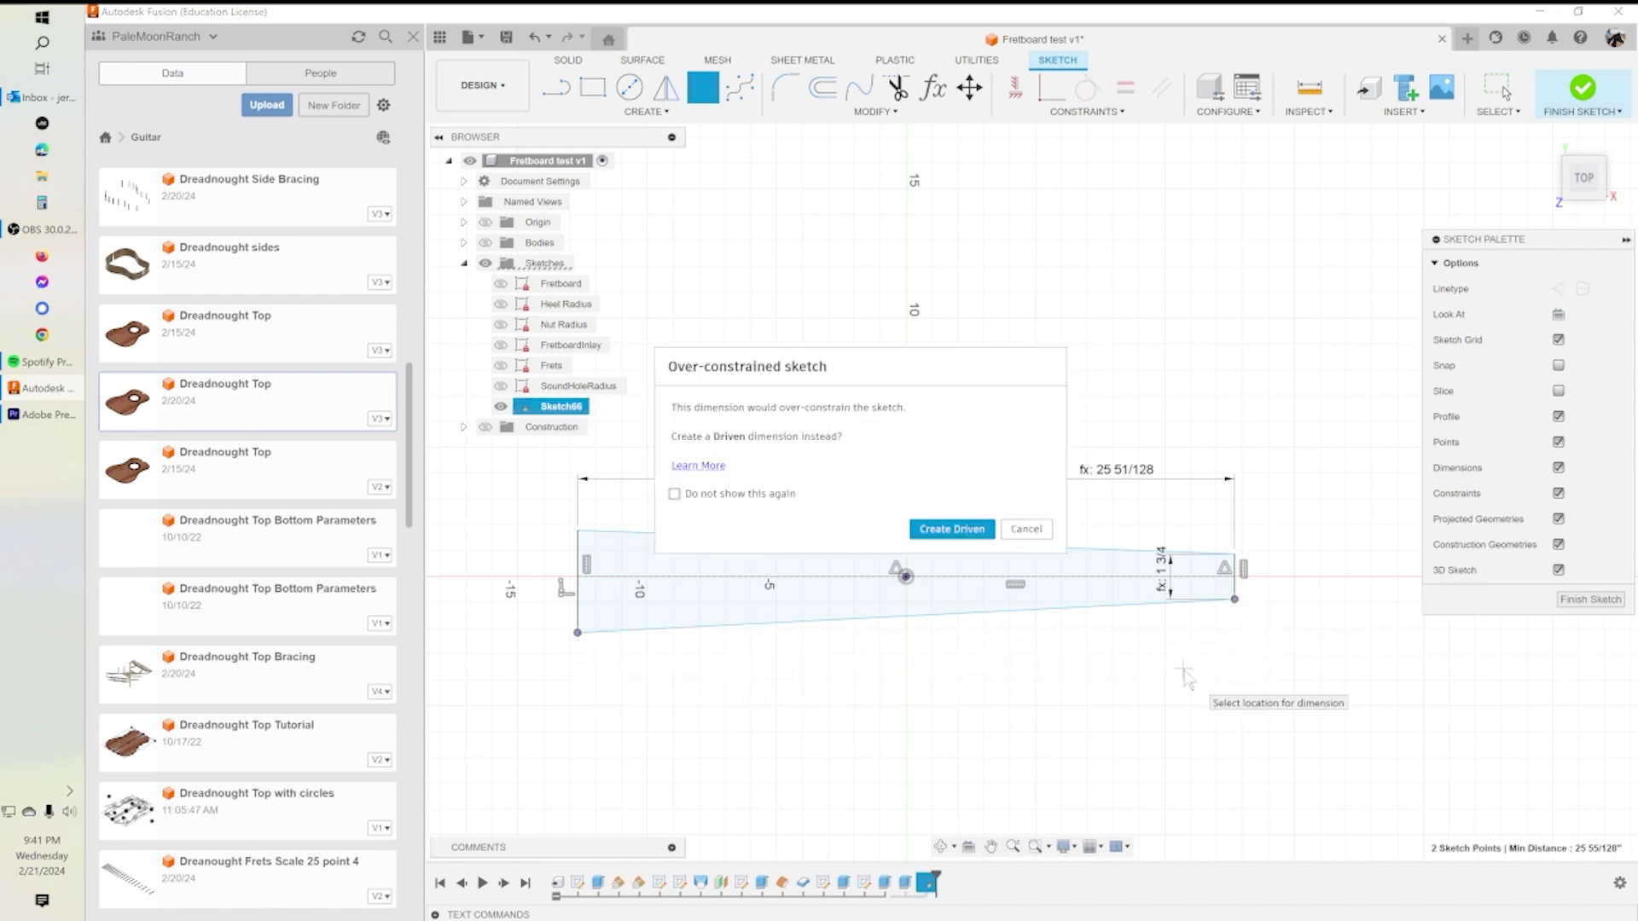
click(1028, 530)
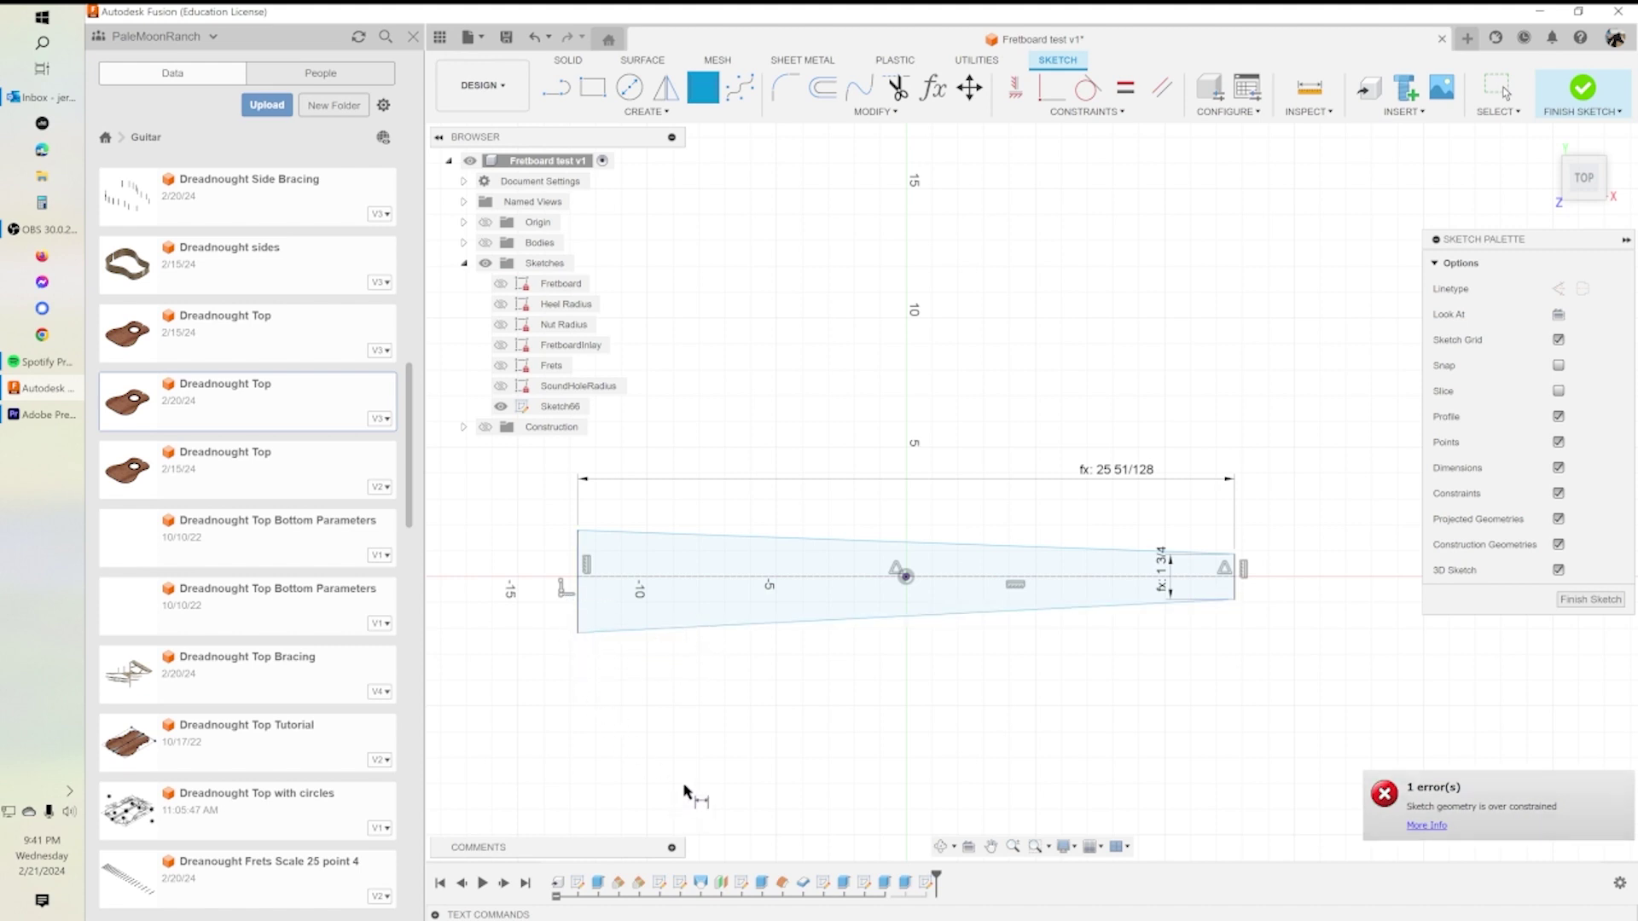
key(Escape)
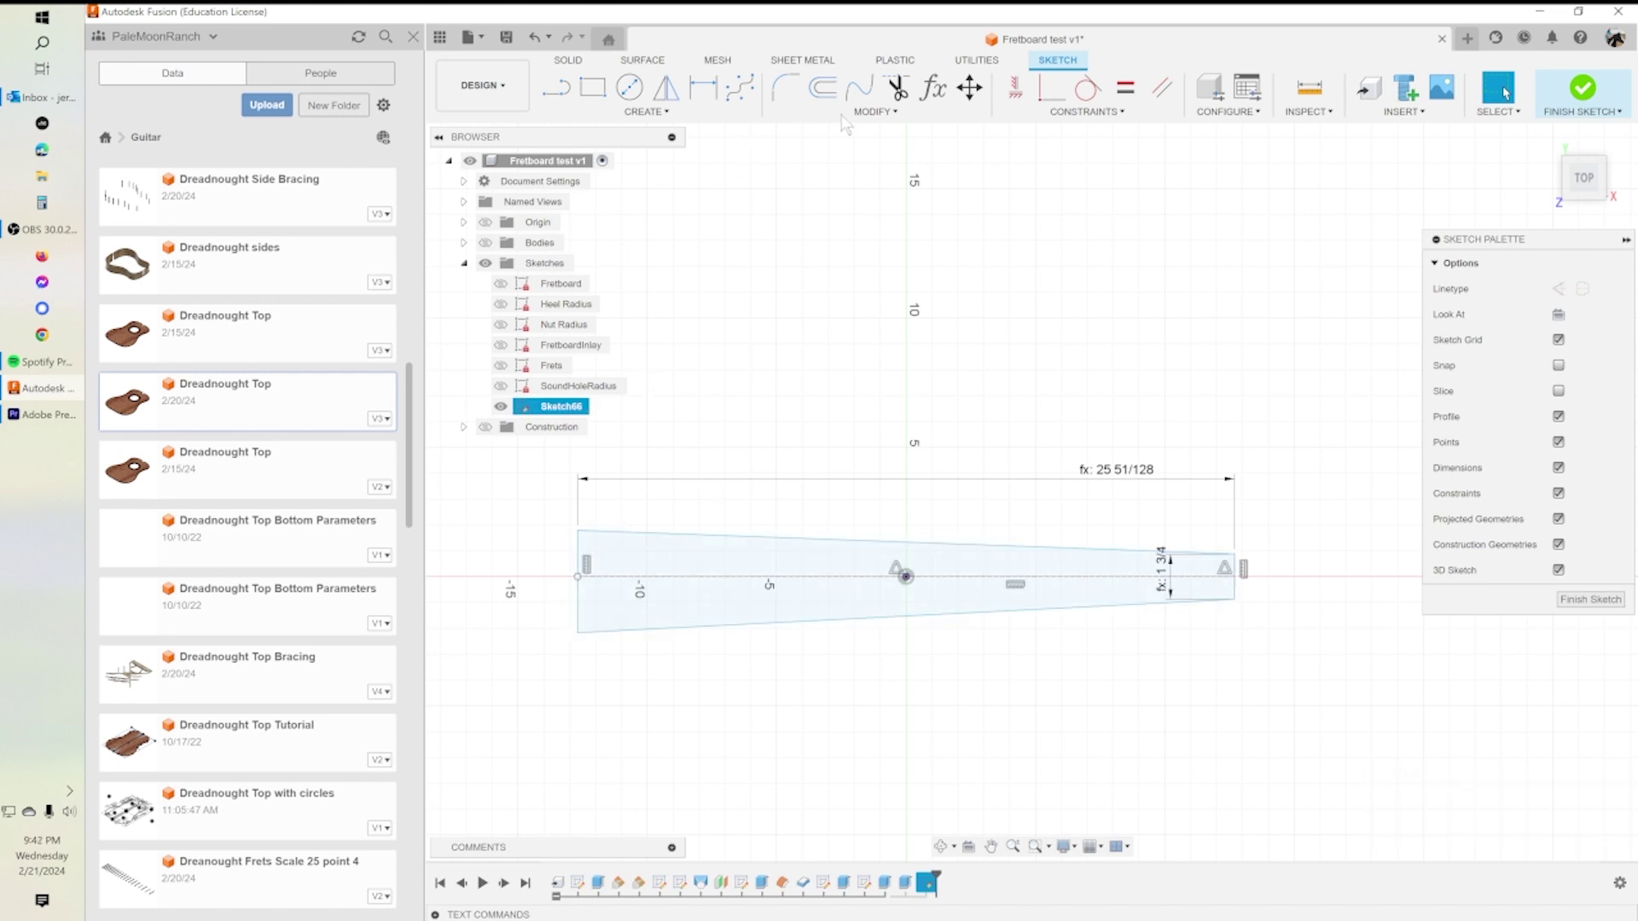
click(703, 87)
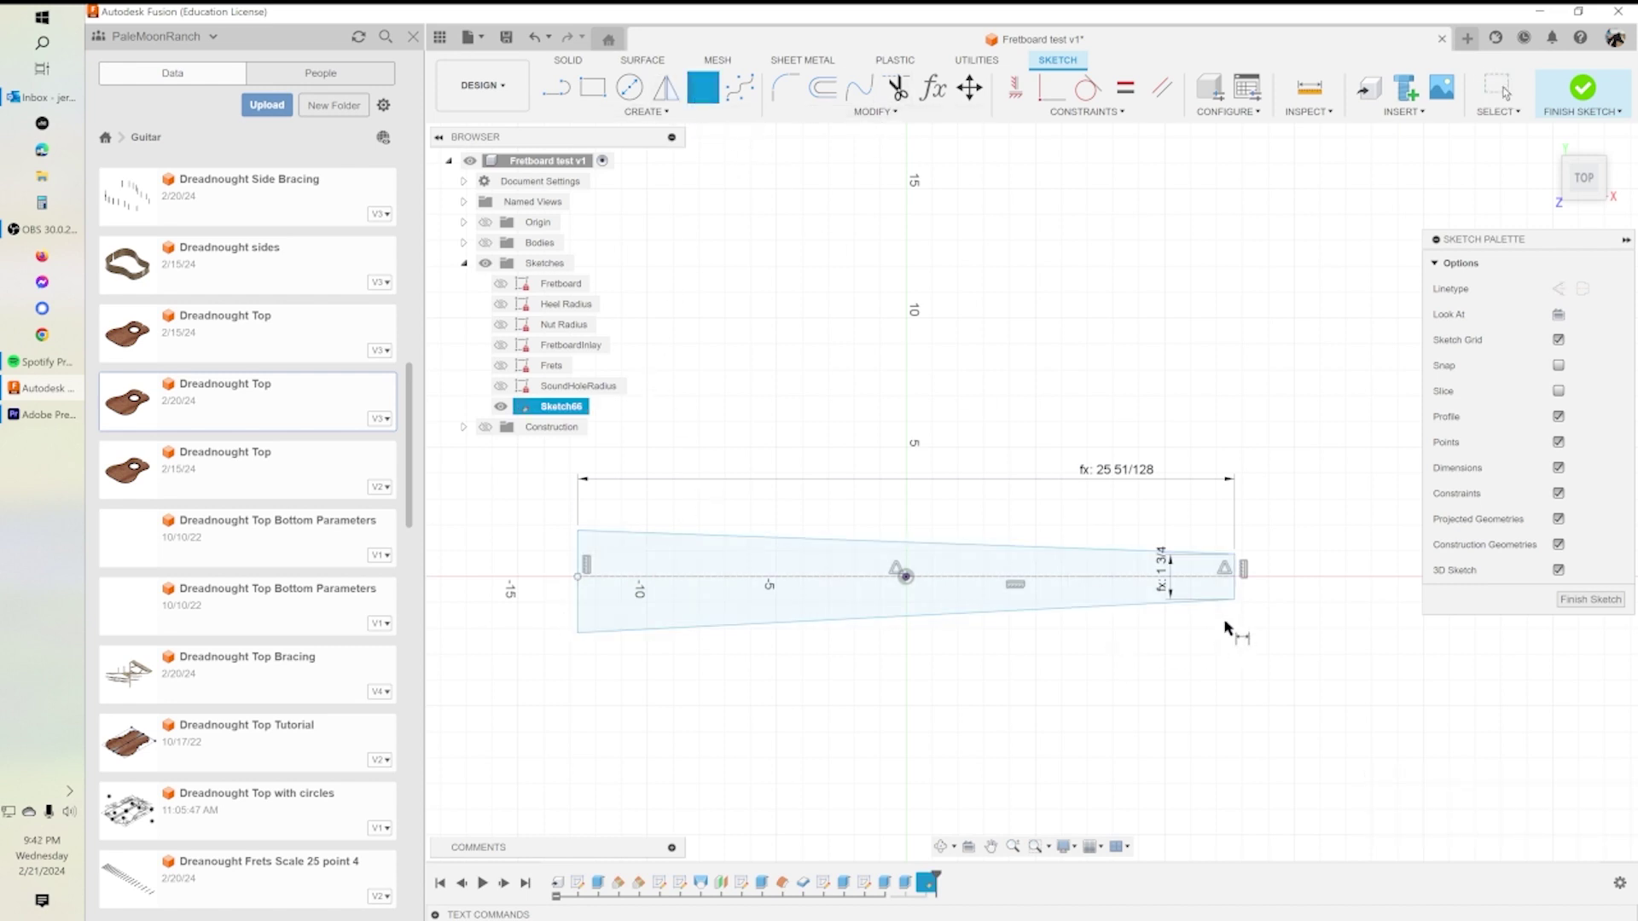
click(578, 632)
click(621, 745)
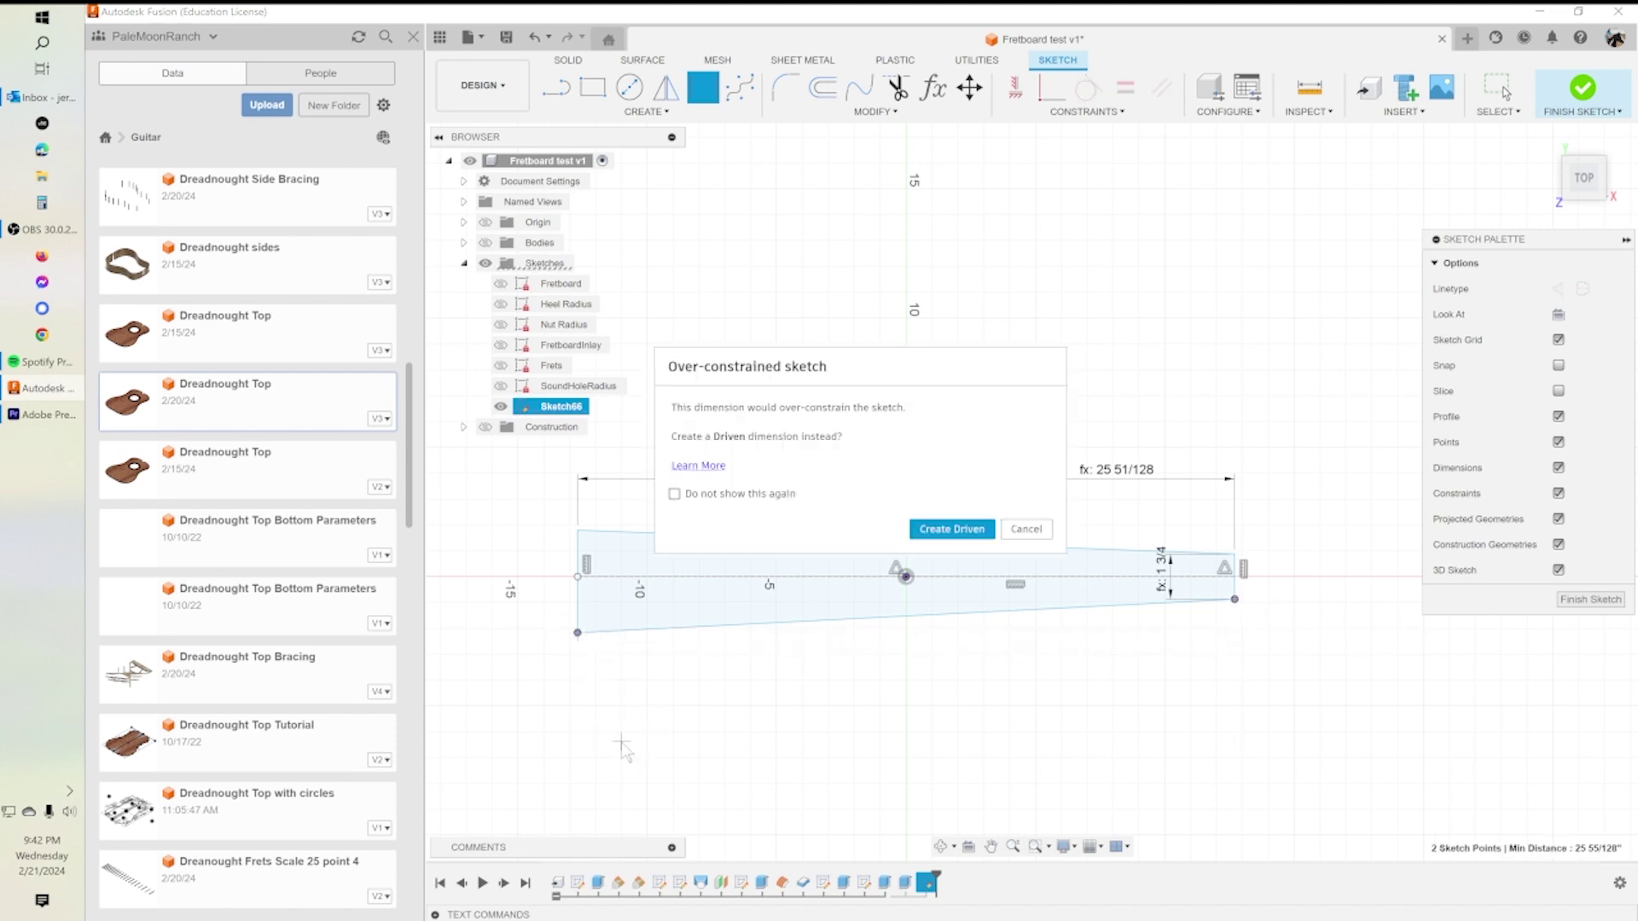
click(1026, 529)
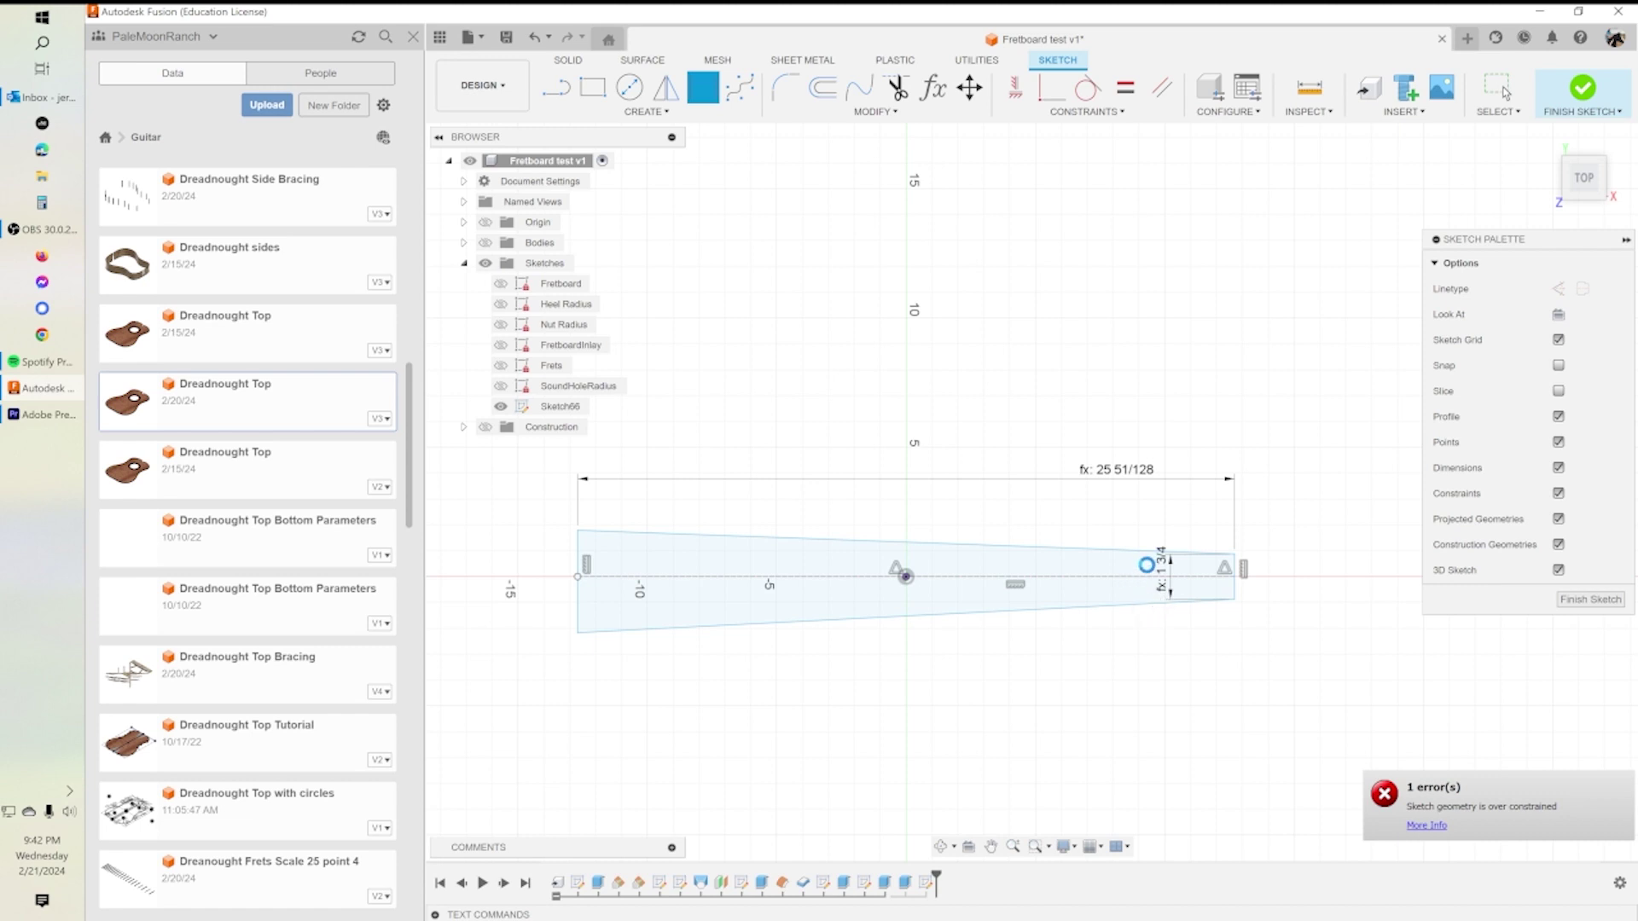
key(Escape)
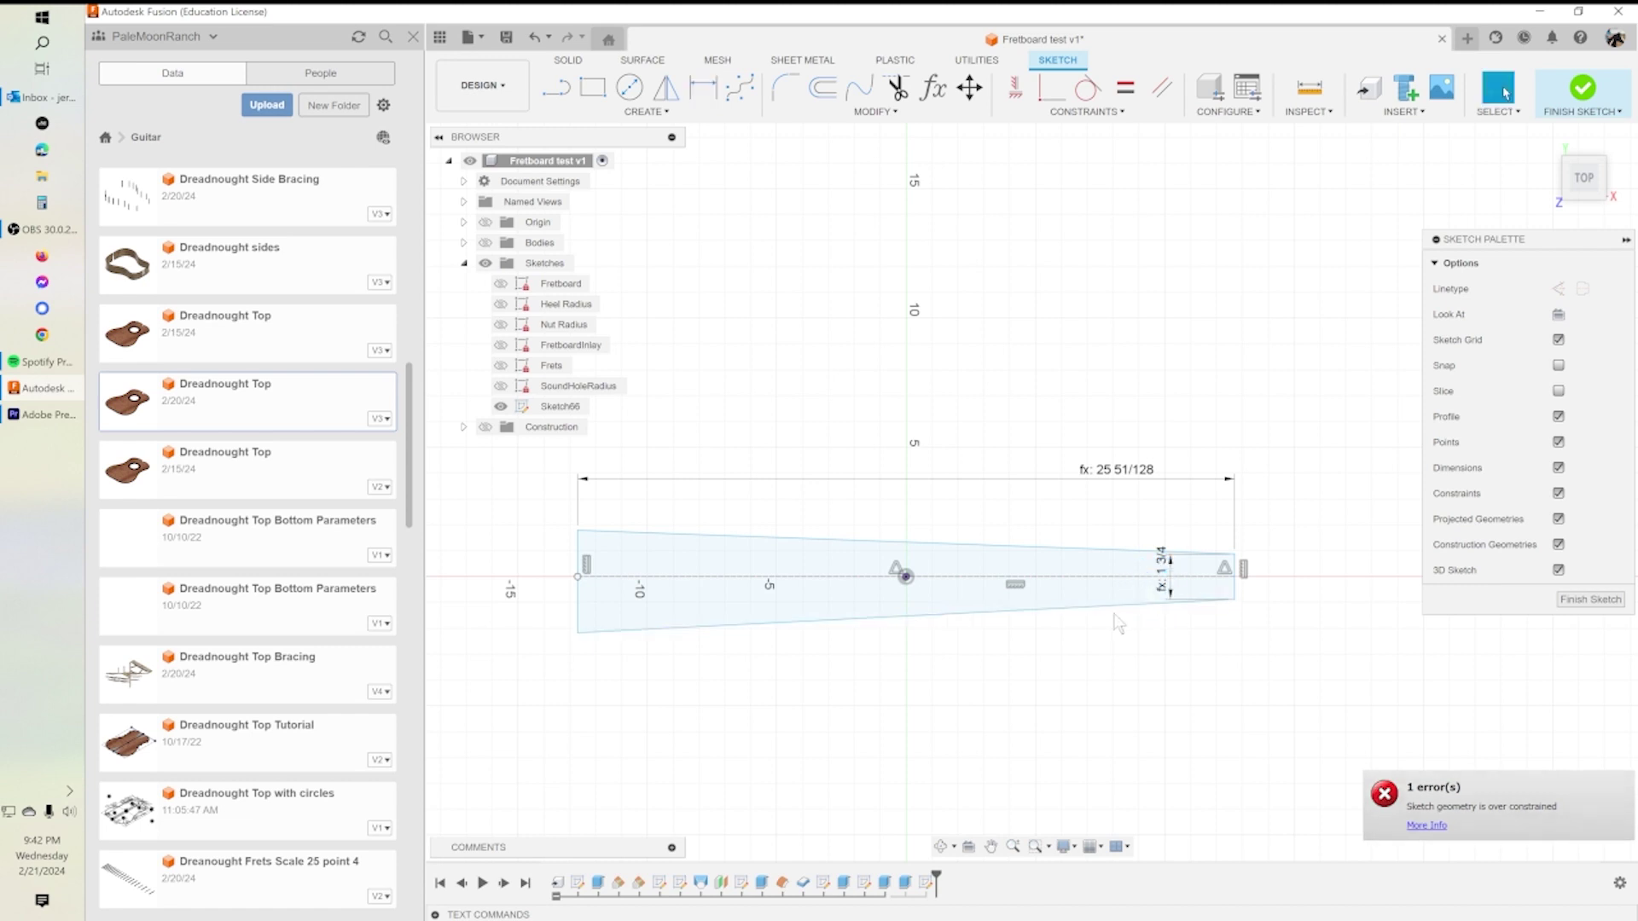
Move the nut width dimension outside the outline beyond the nut line, and delete the negative-X vertical cross line.
drag(1162, 567, 1271, 576)
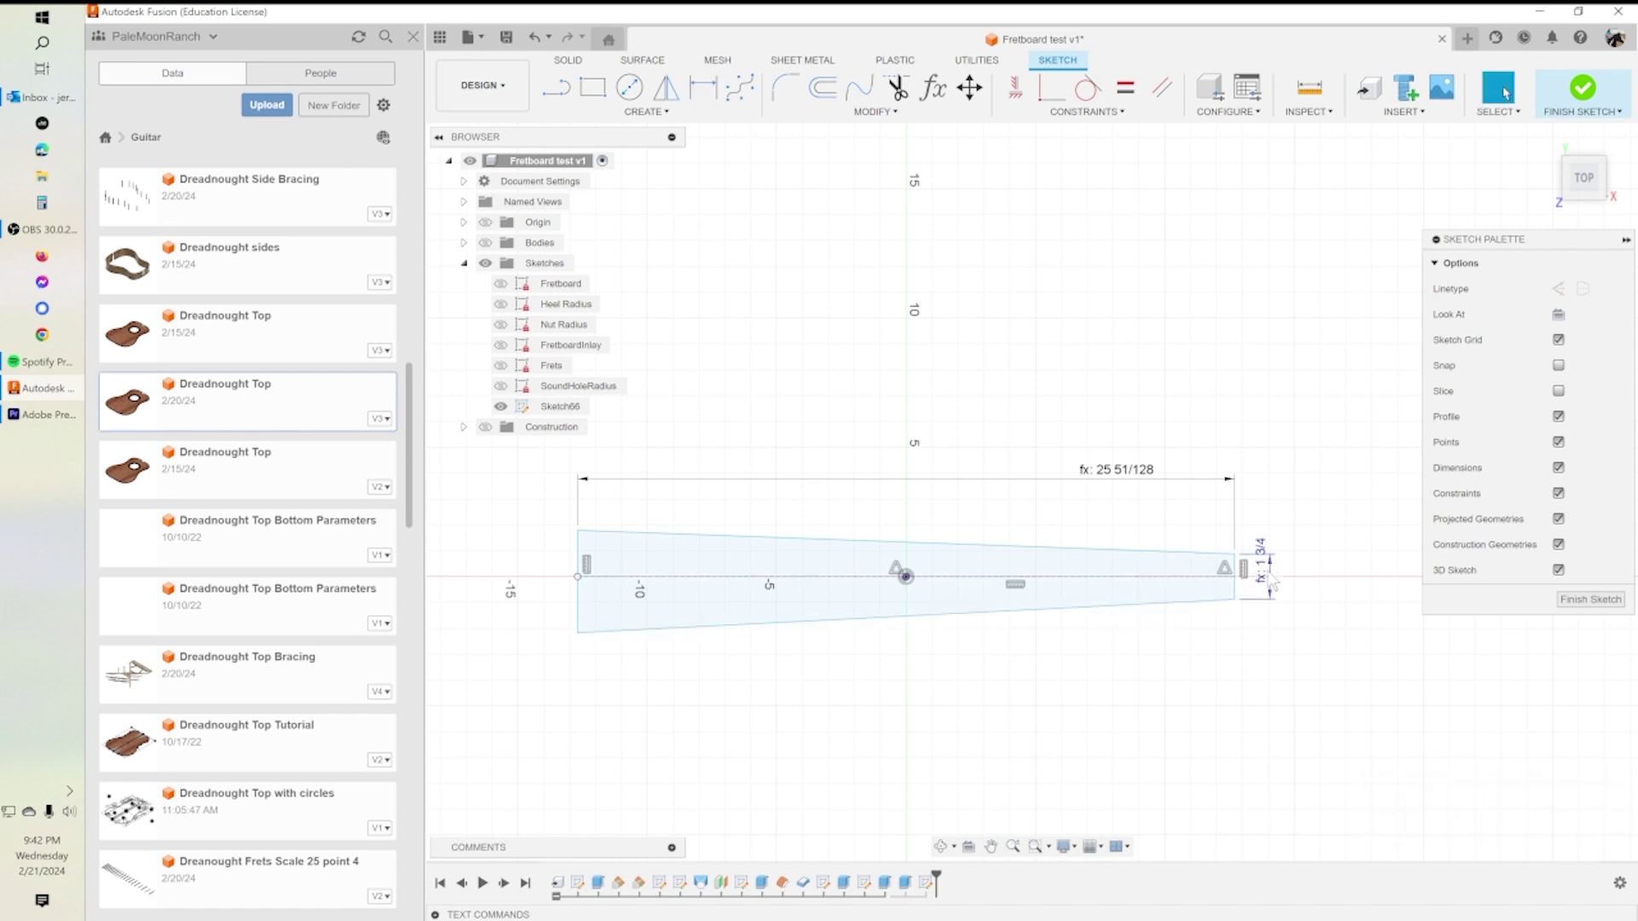
click(580, 613)
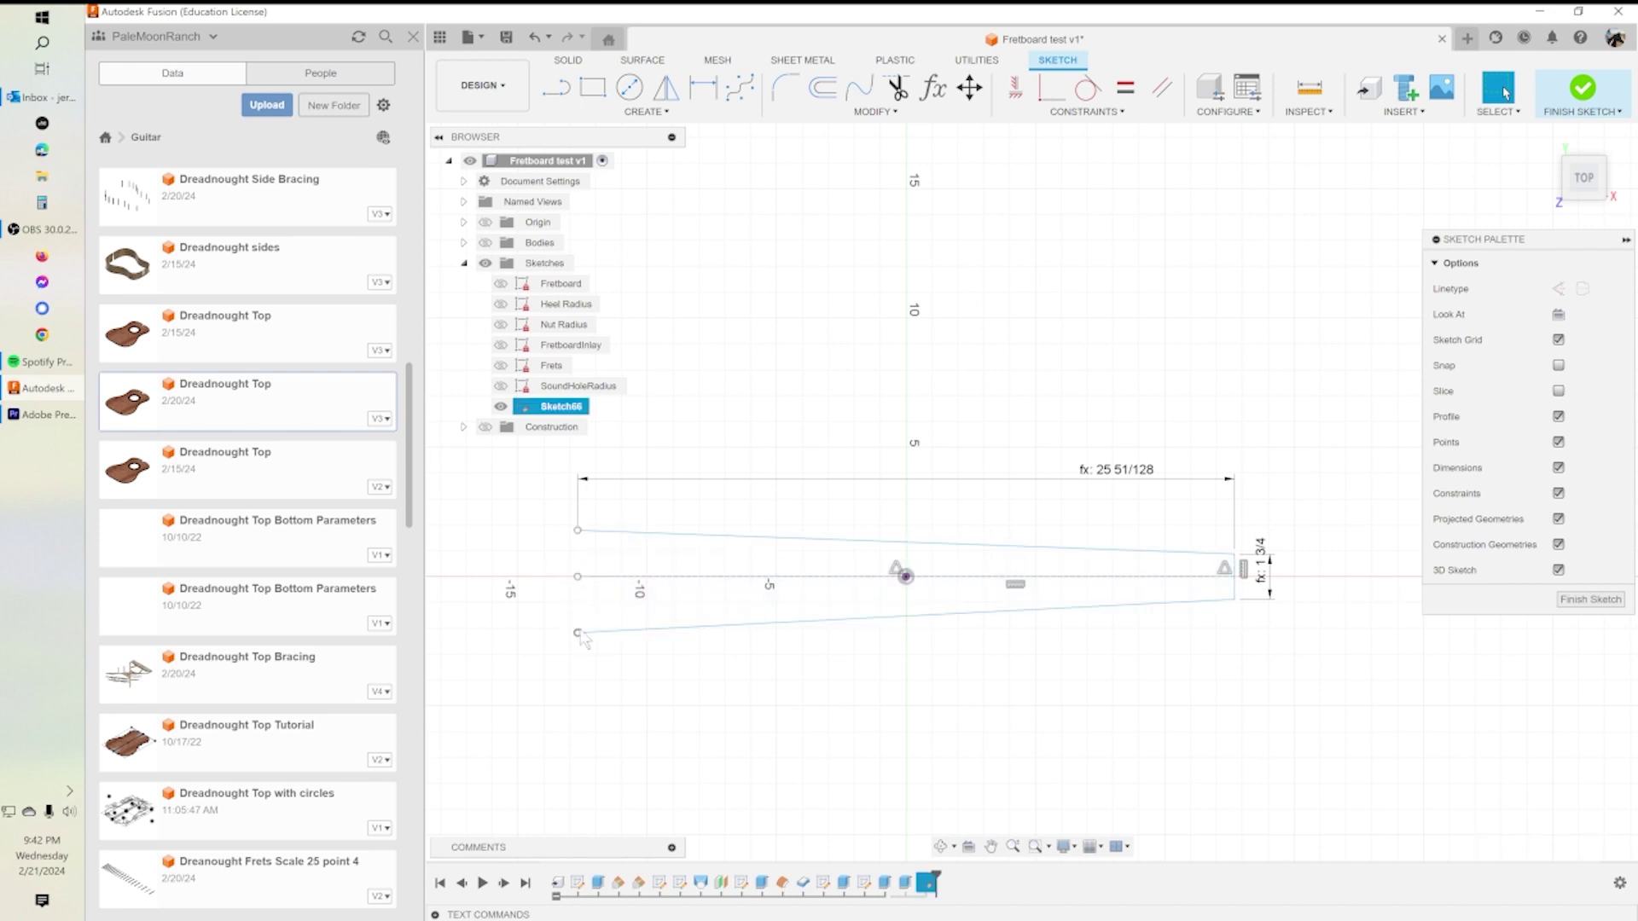
Add a horizontal dimension below the outline between the lower edge line's endpoints and set it to the HighE_Scale_Length parameter.
click(702, 87)
click(578, 634)
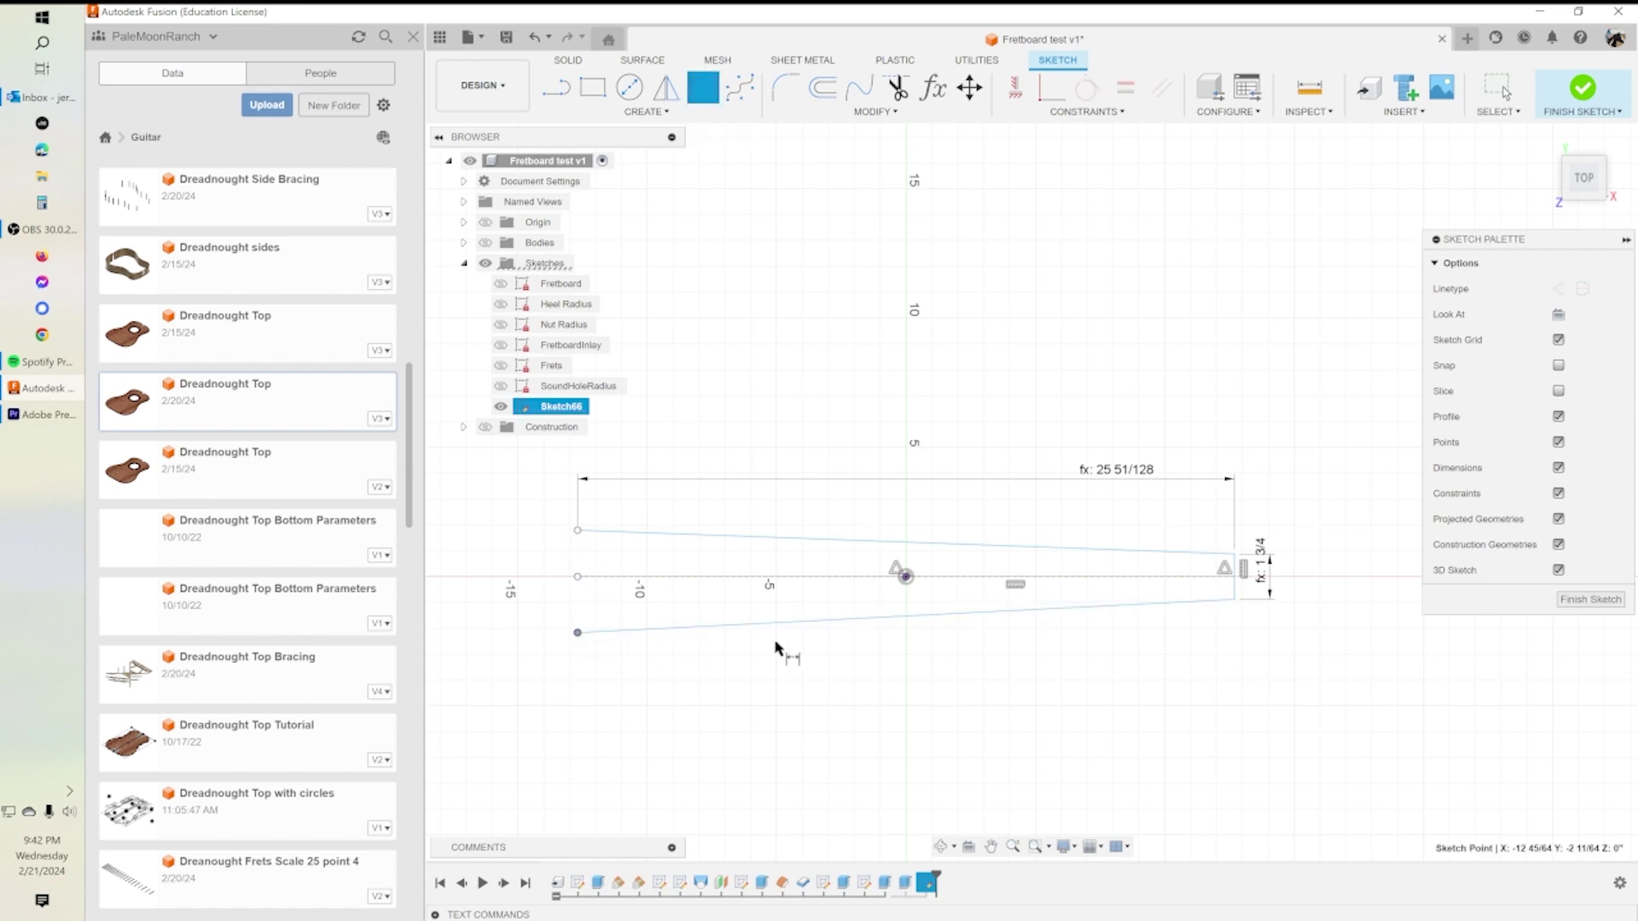
click(1234, 599)
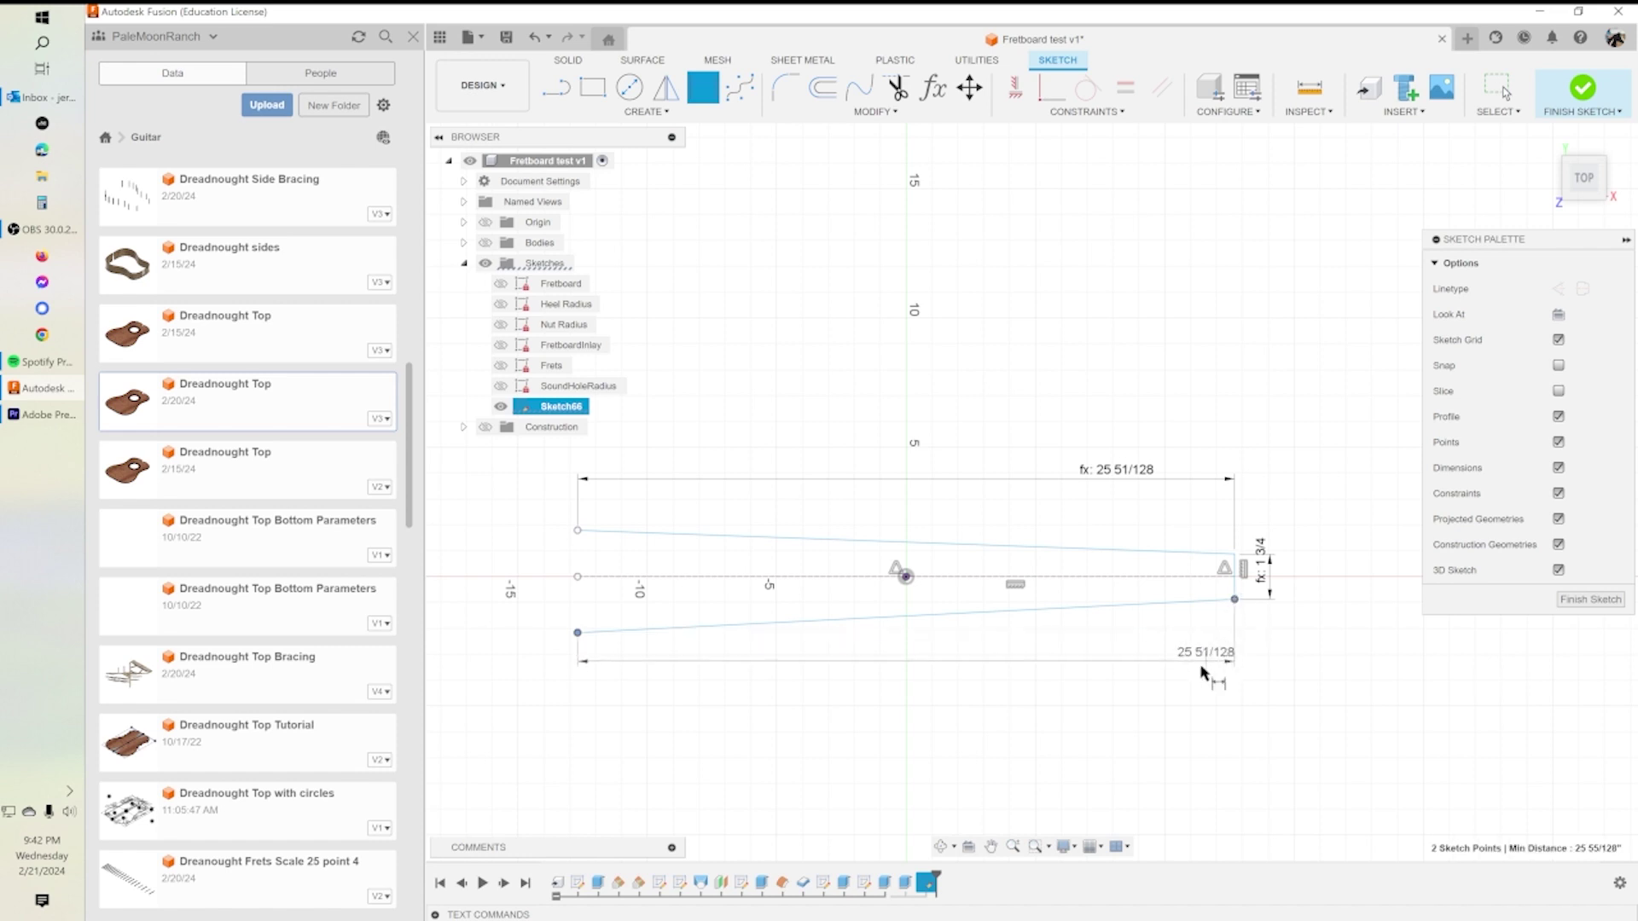
click(1206, 722)
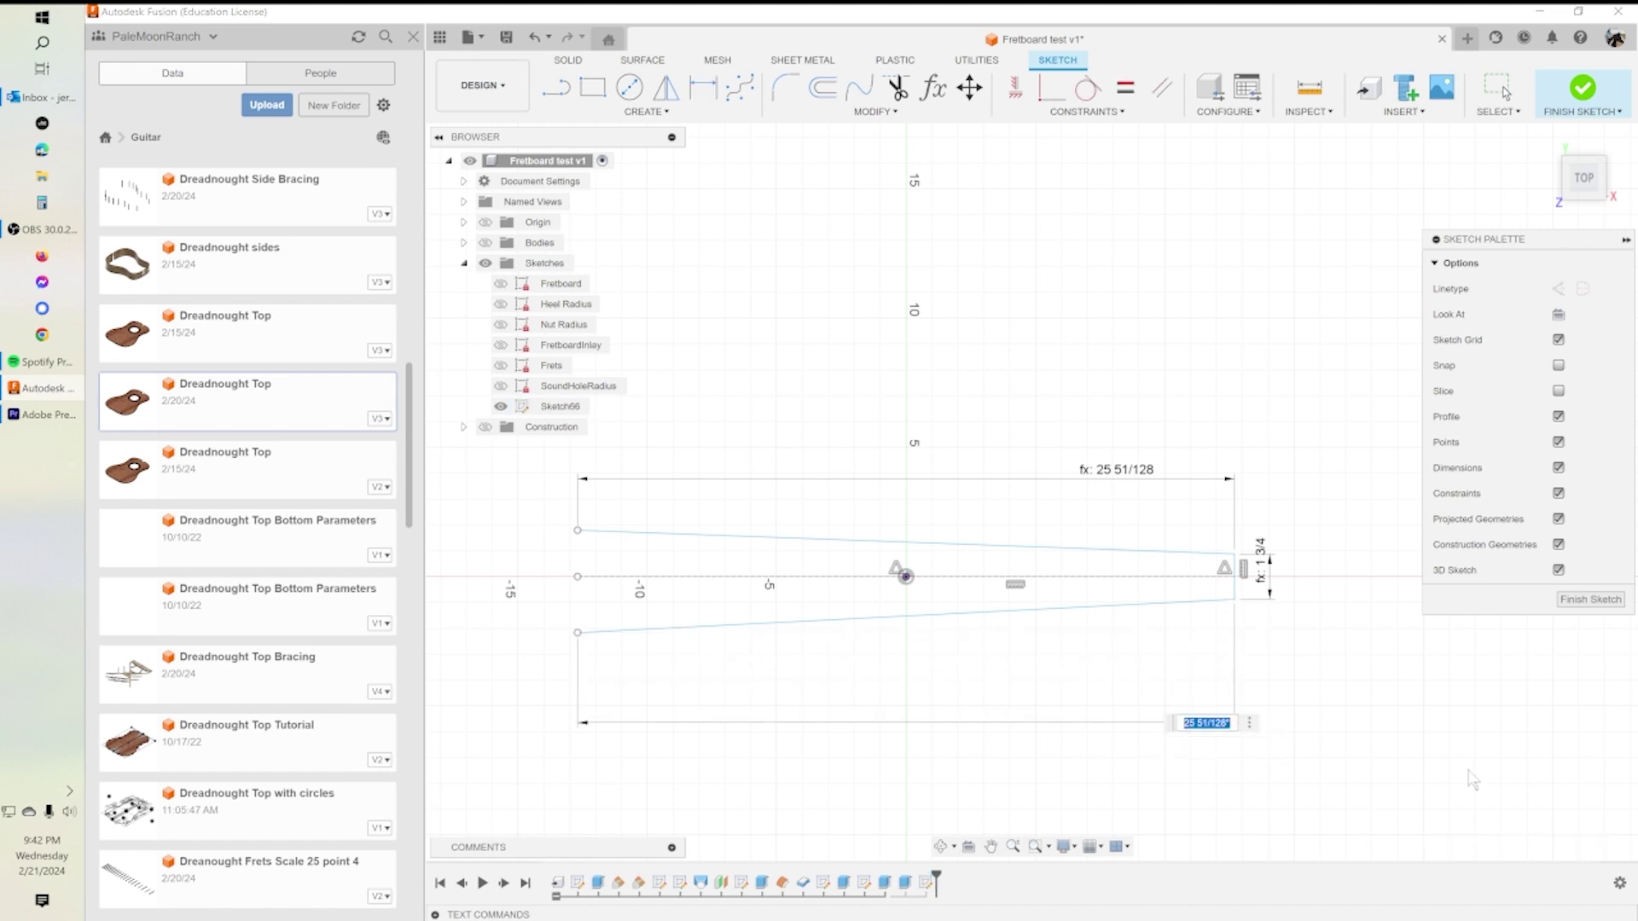
text(low)
key(BackSpace)
key(BackSpace)
key(BackSpace)
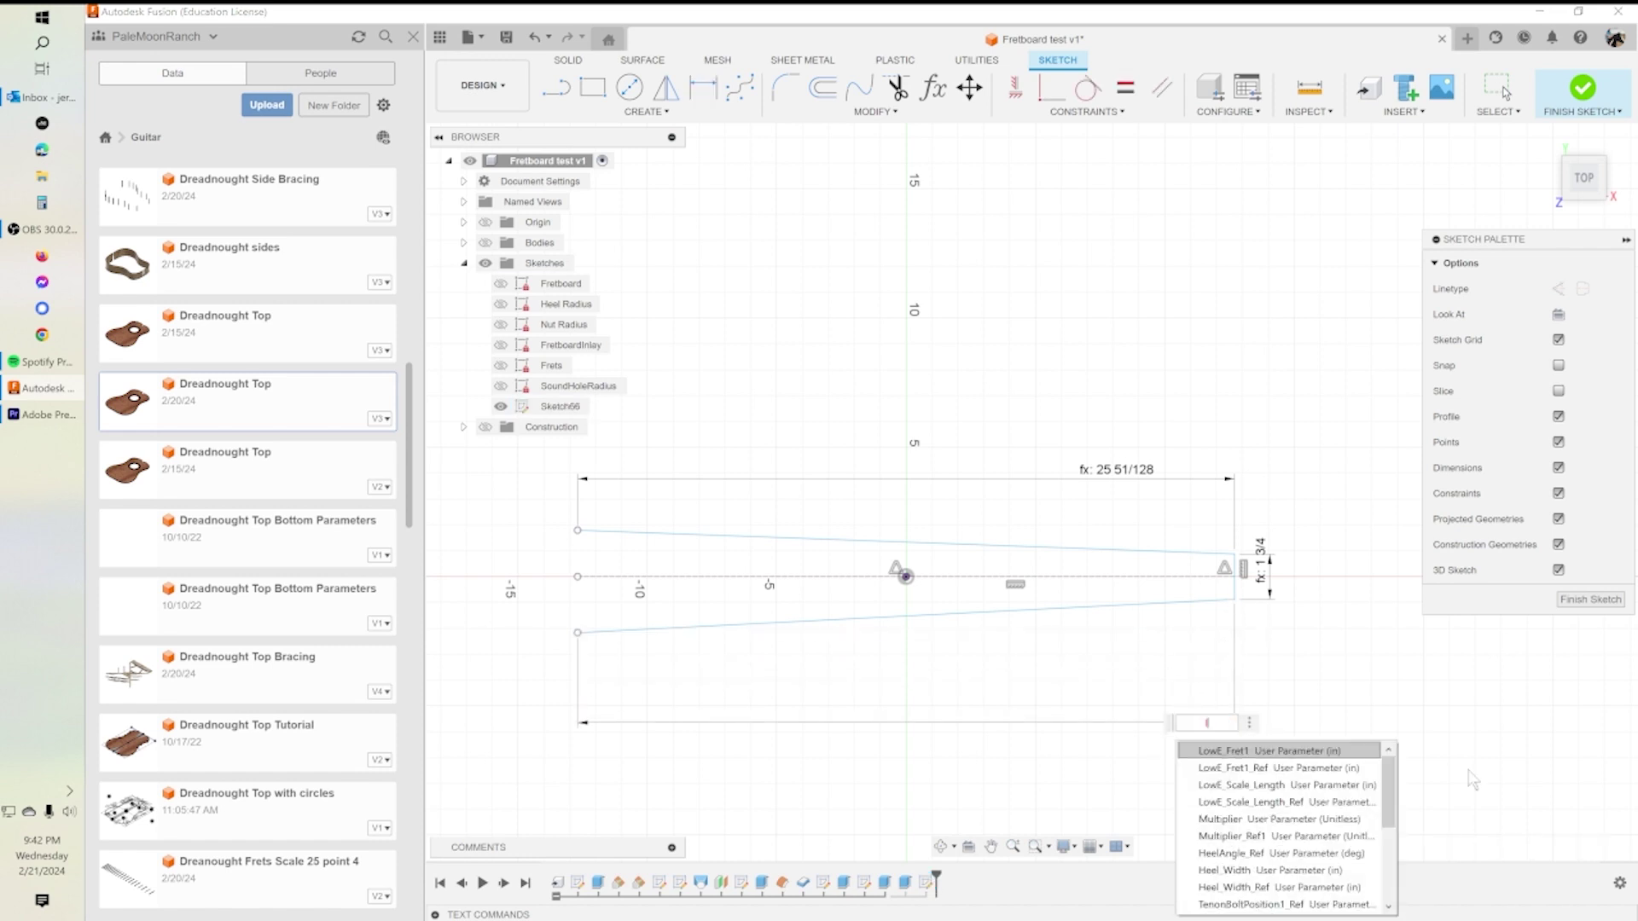
text(hi)
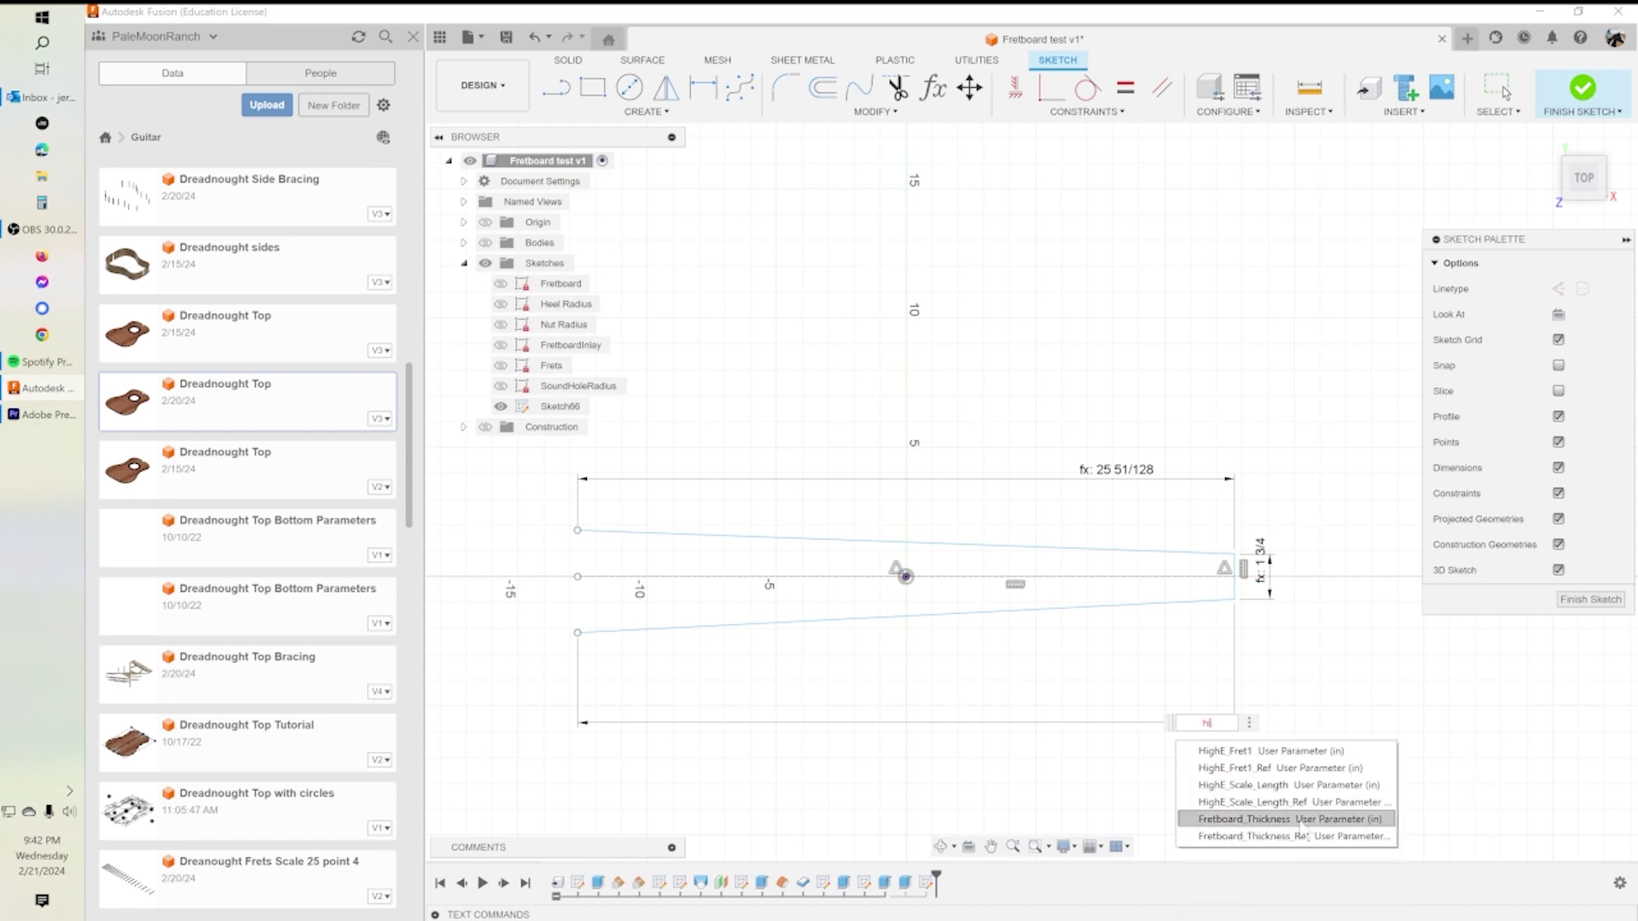
click(1288, 785)
key(Return)
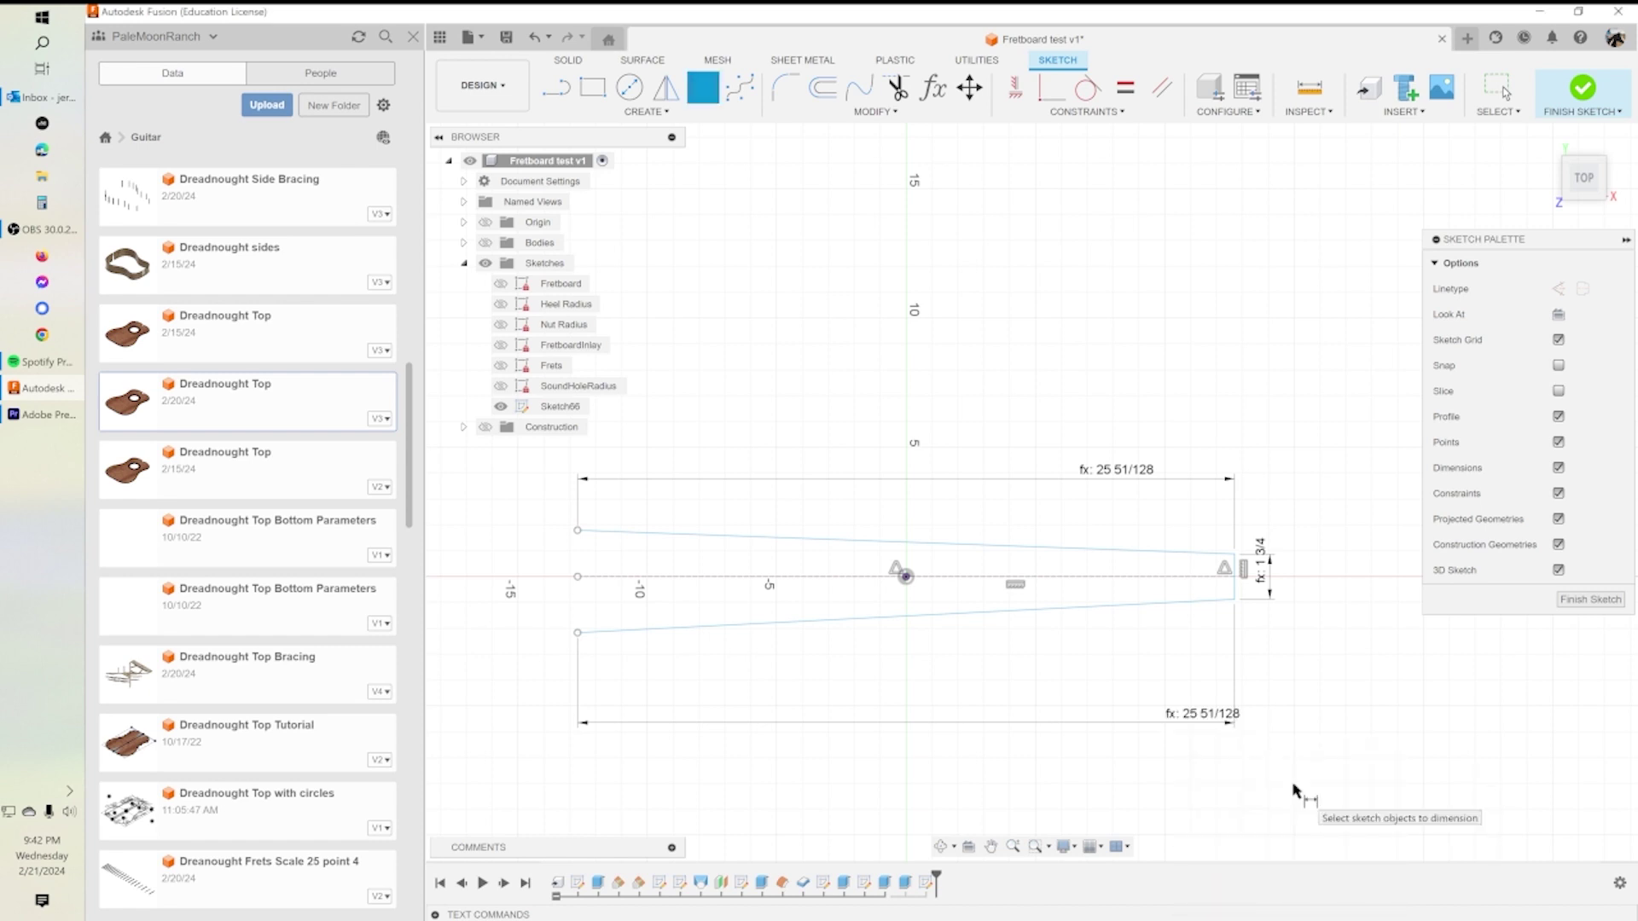
Draw a line joining the negative-X endpoints of the upper and lower edge lines to close the fretboard outline.
click(556, 88)
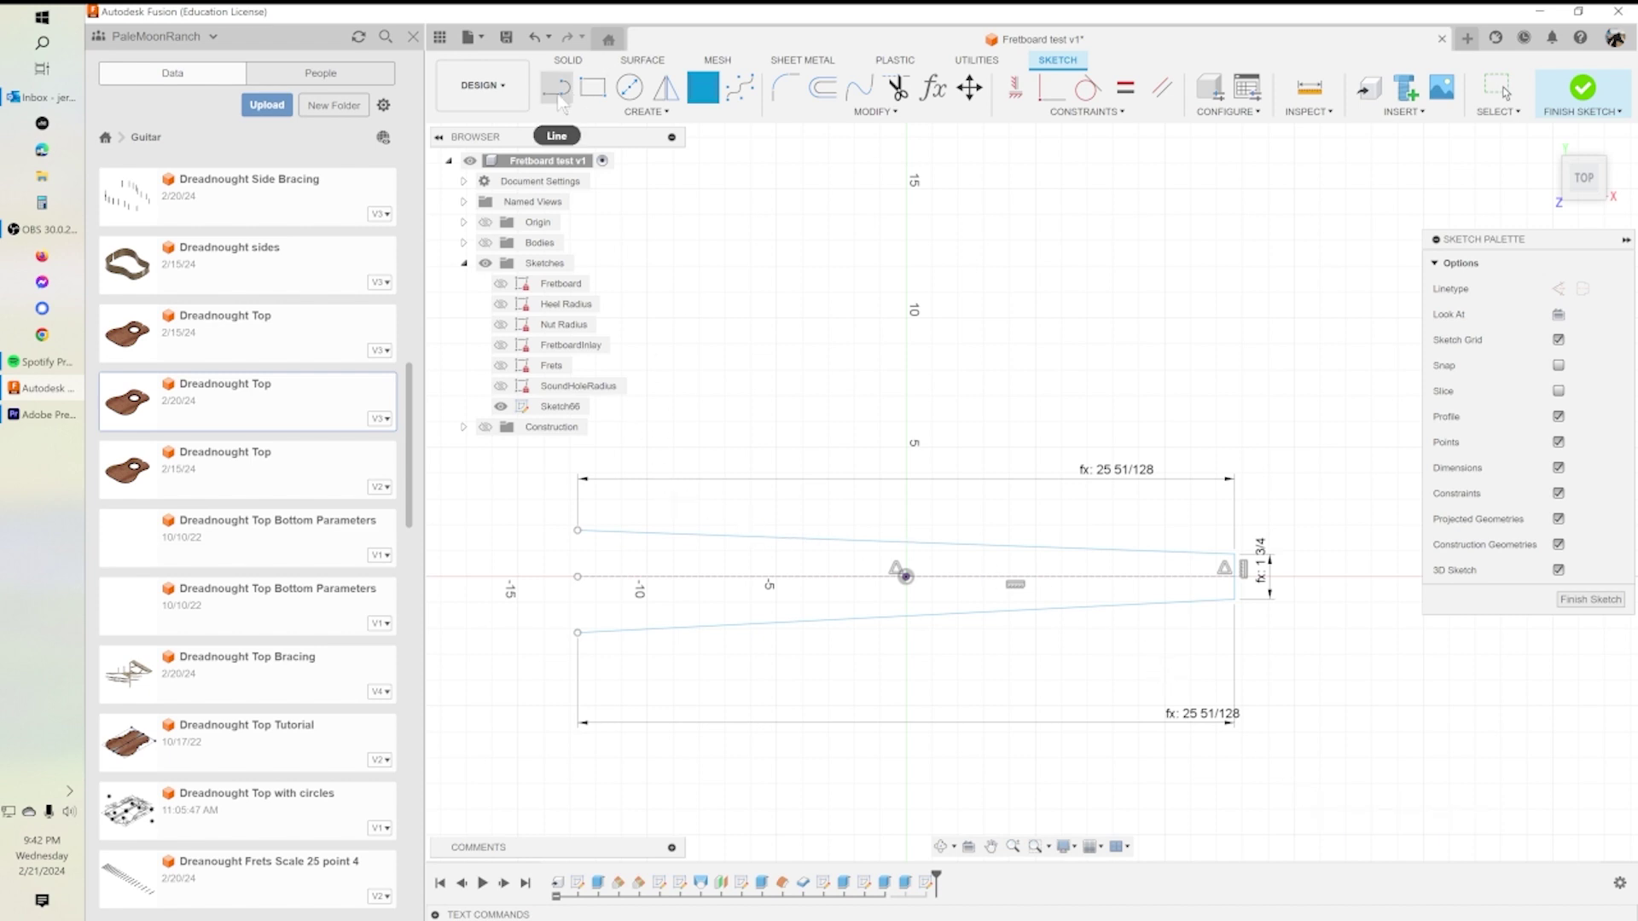
click(577, 531)
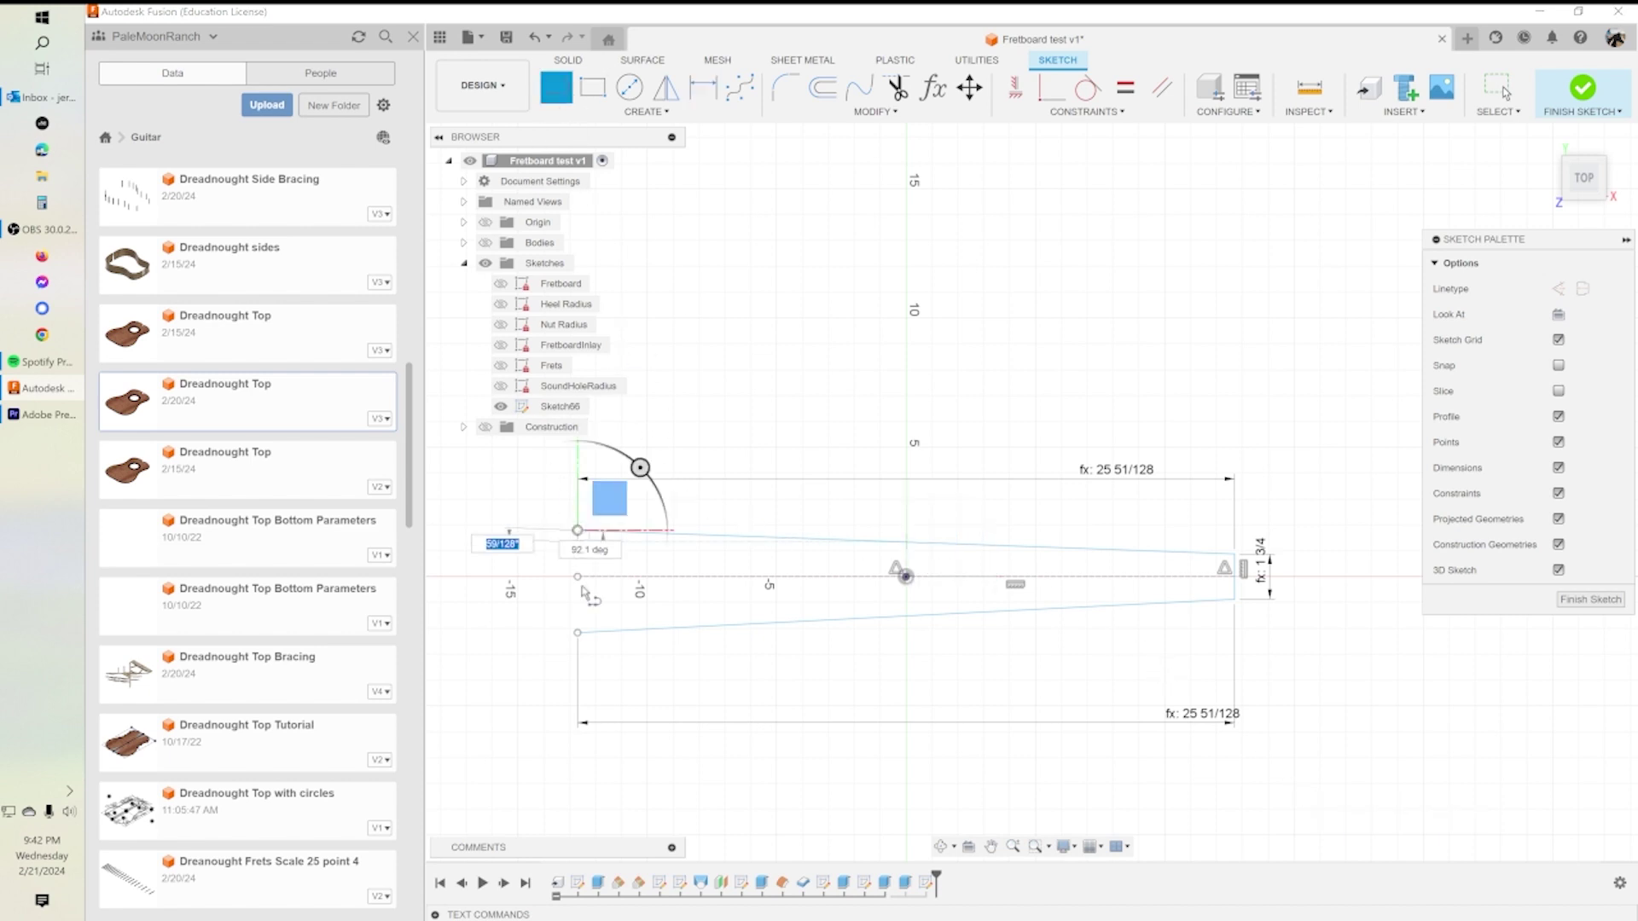
click(577, 633)
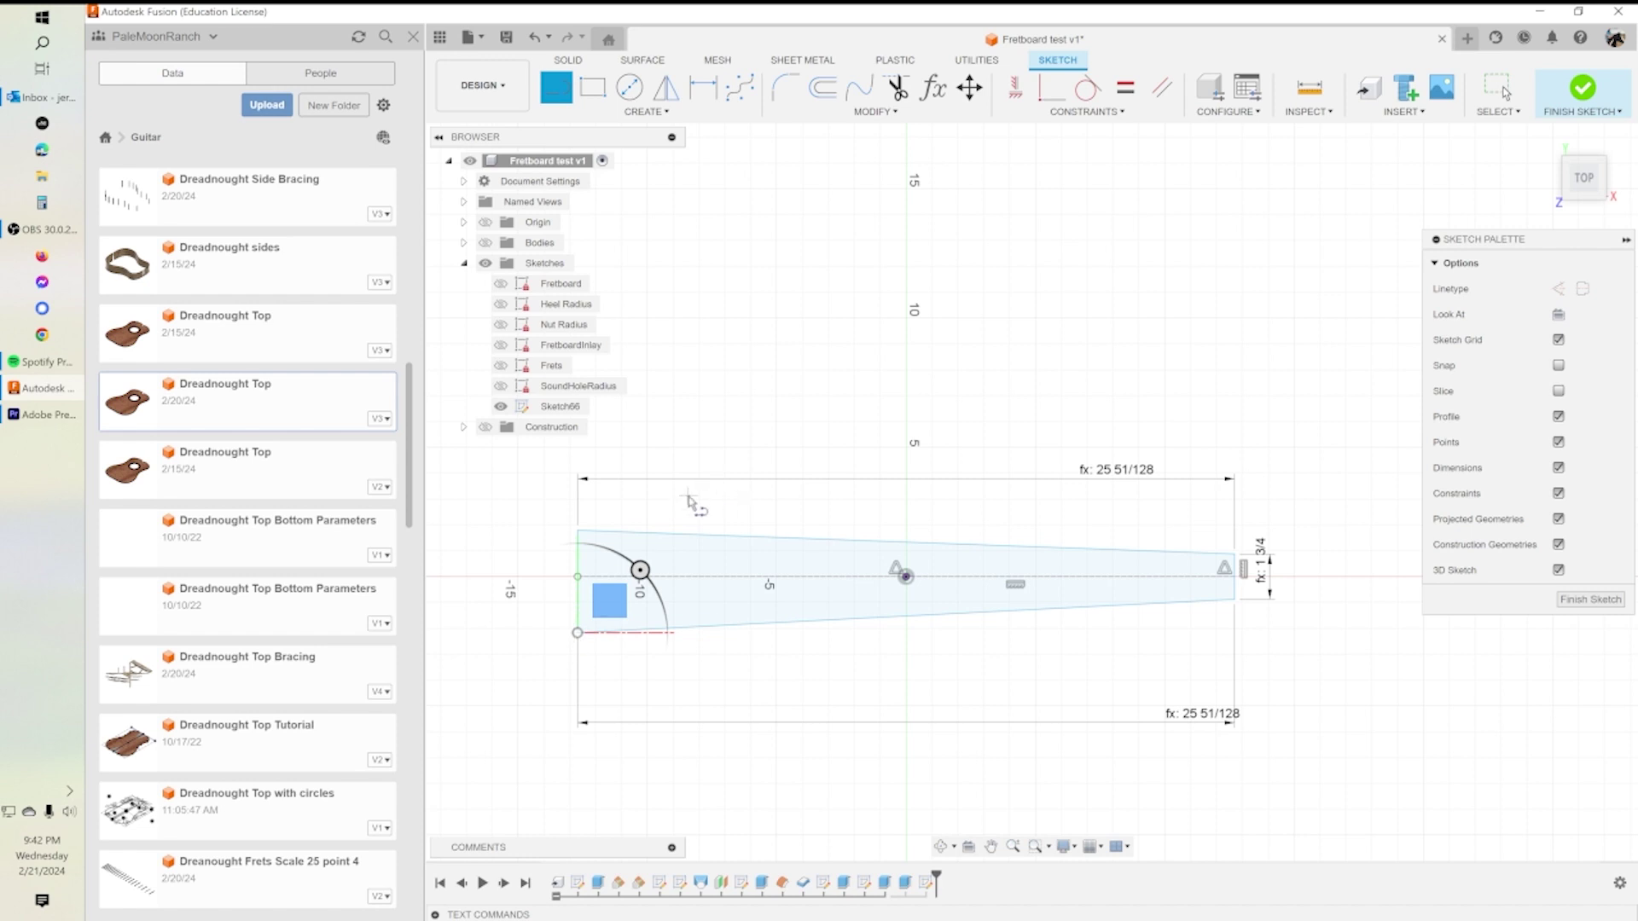
key(Escape)
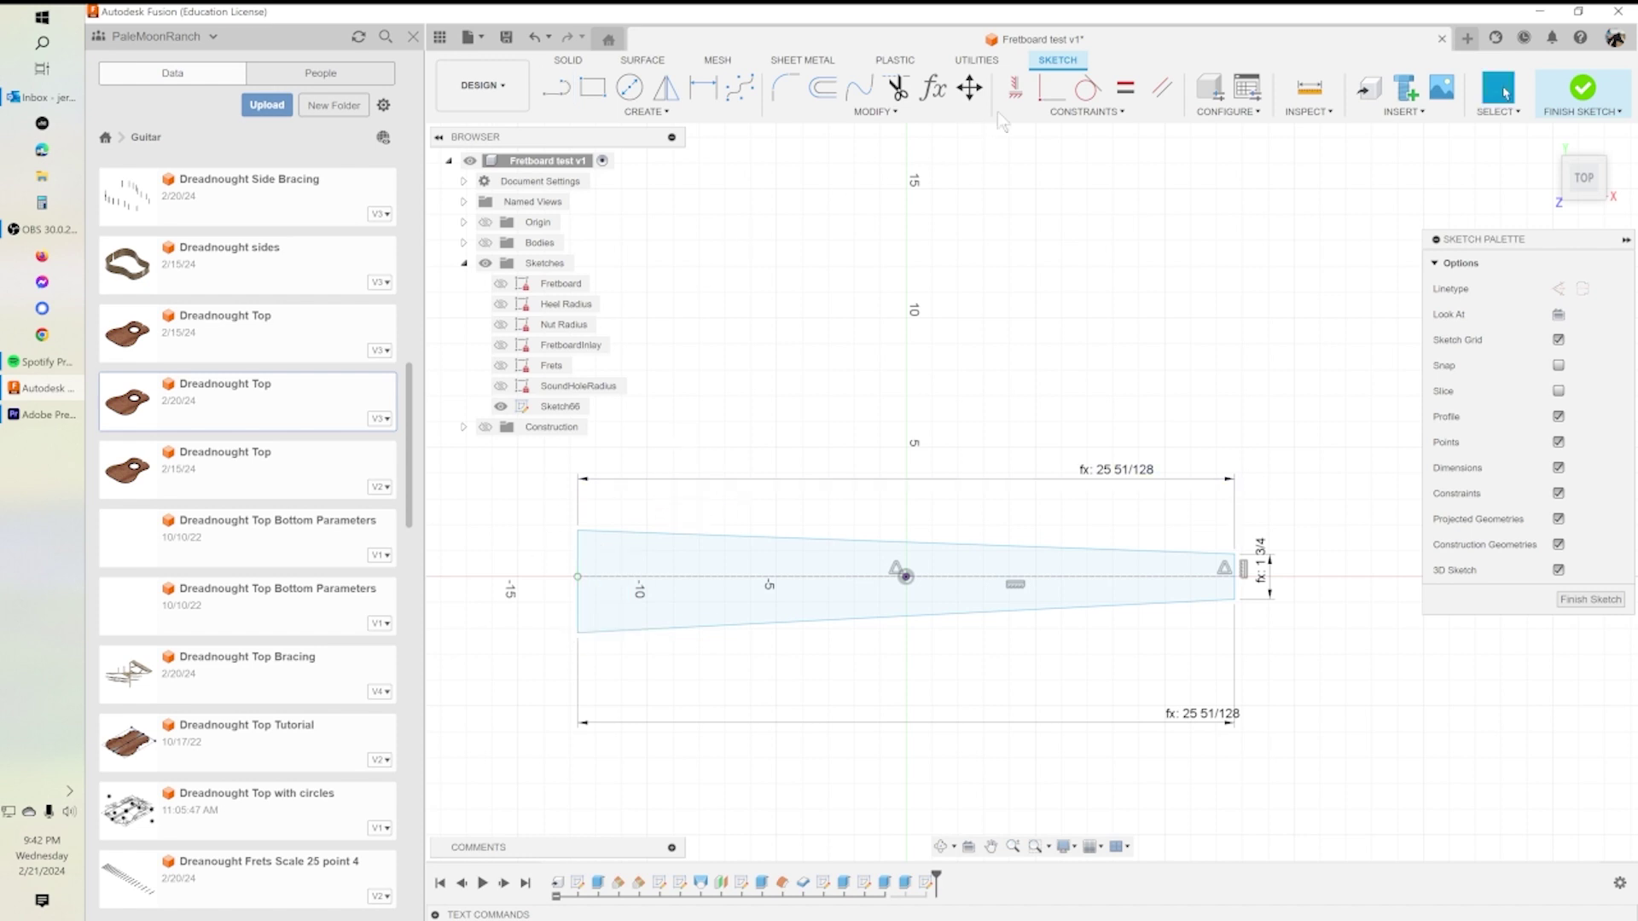
Centre the new closing line on the construction line's negative-X endpoint with a MidPoint constraint.
click(1085, 111)
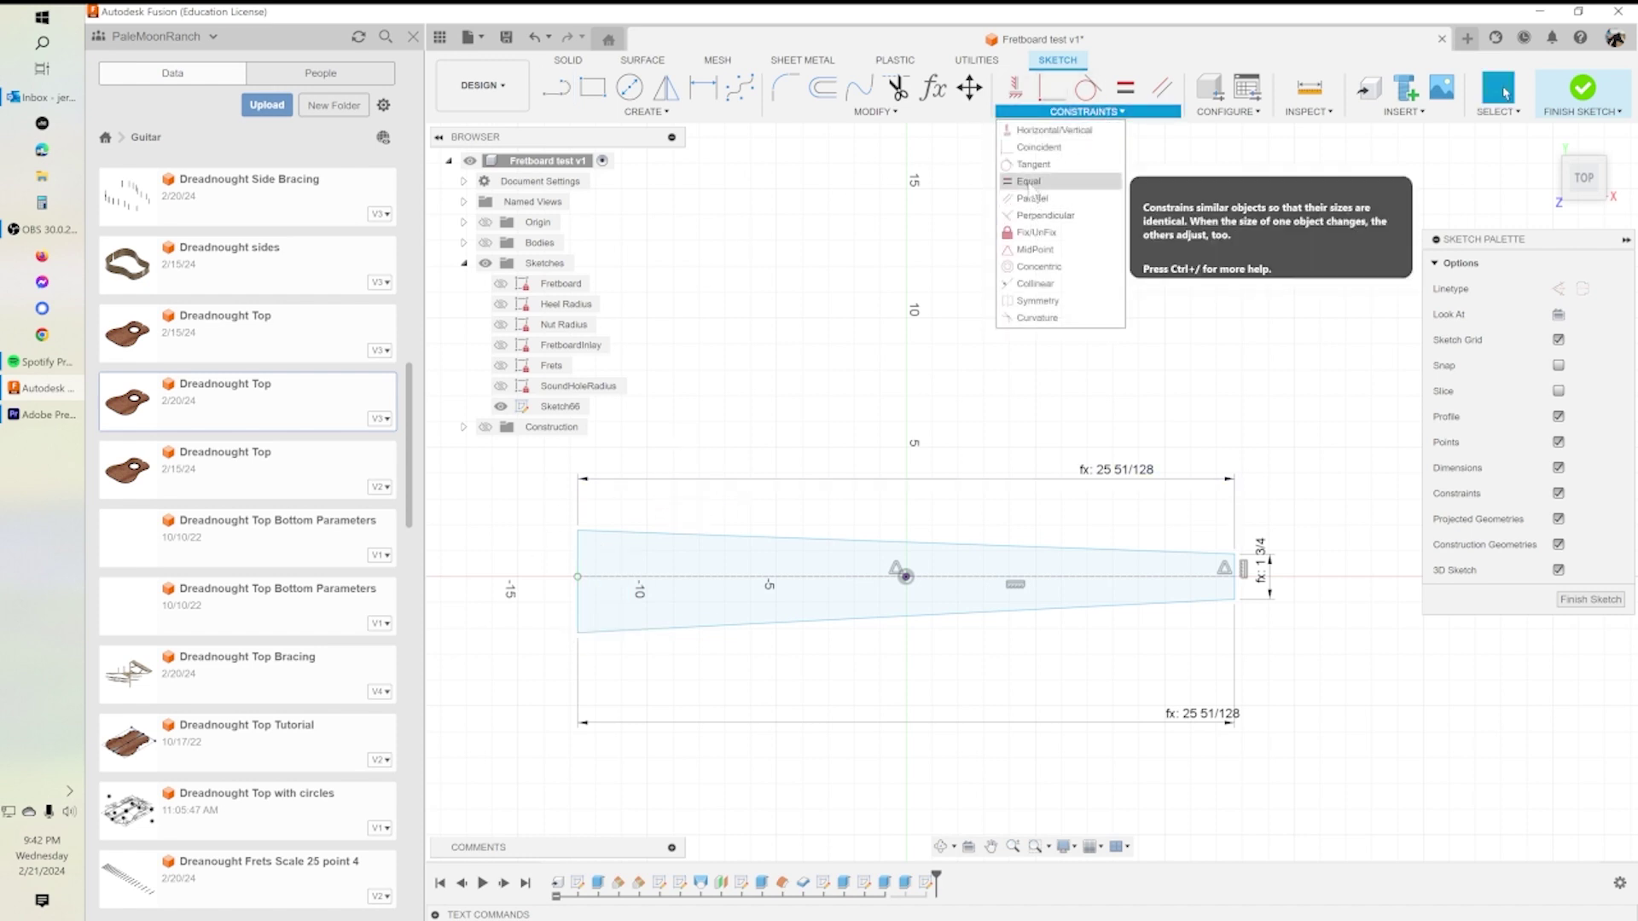
click(1033, 250)
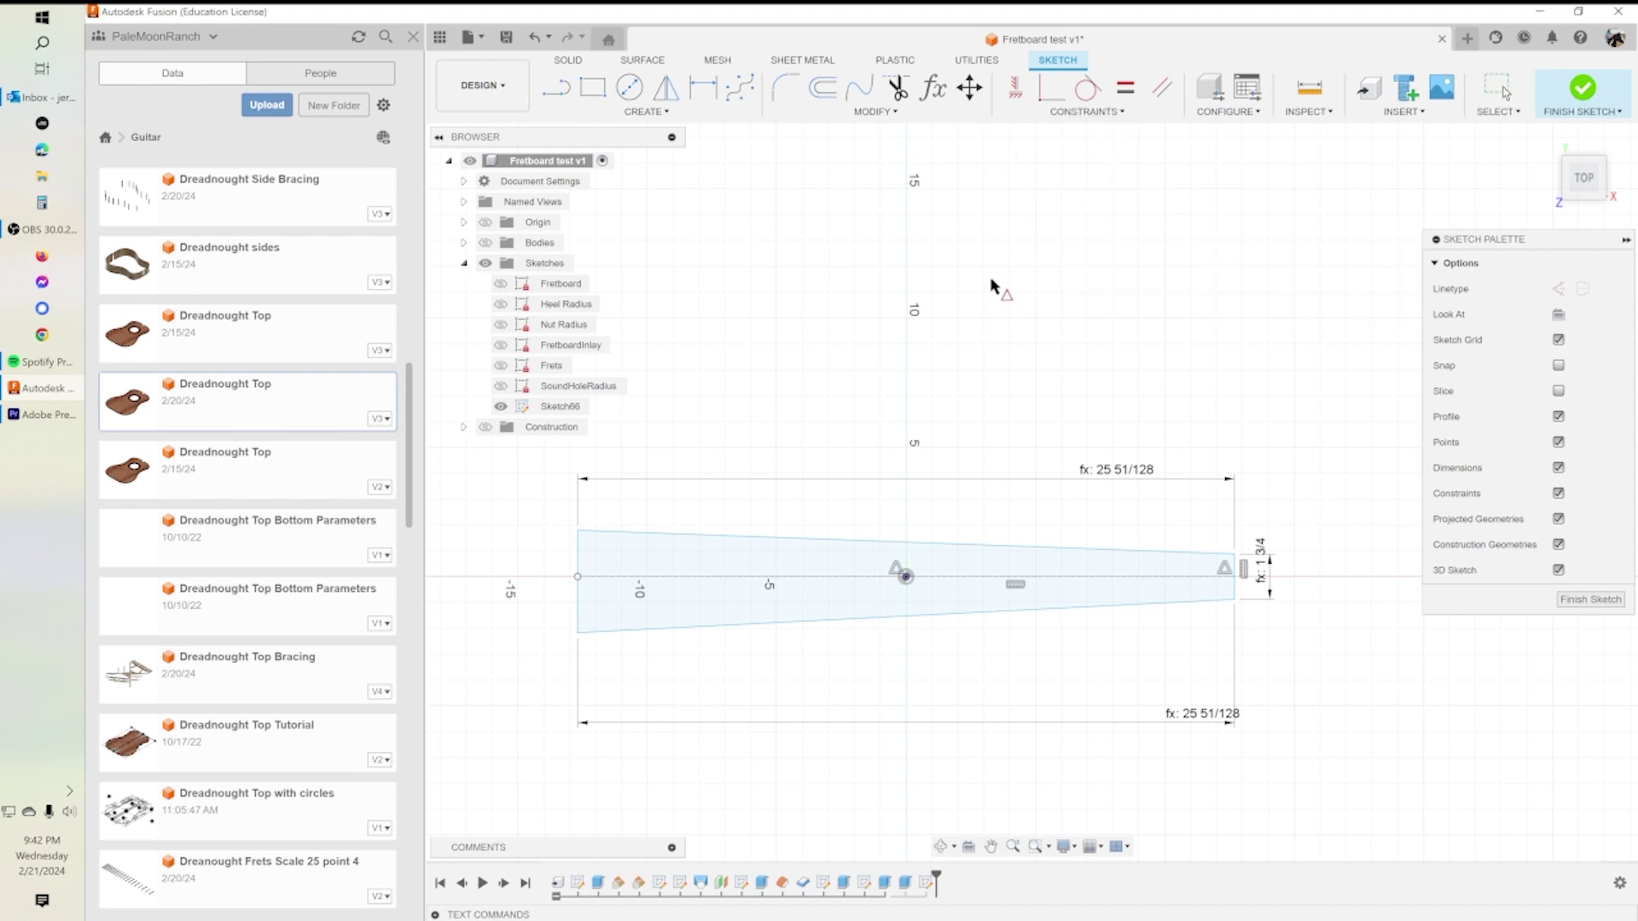
click(578, 578)
click(575, 567)
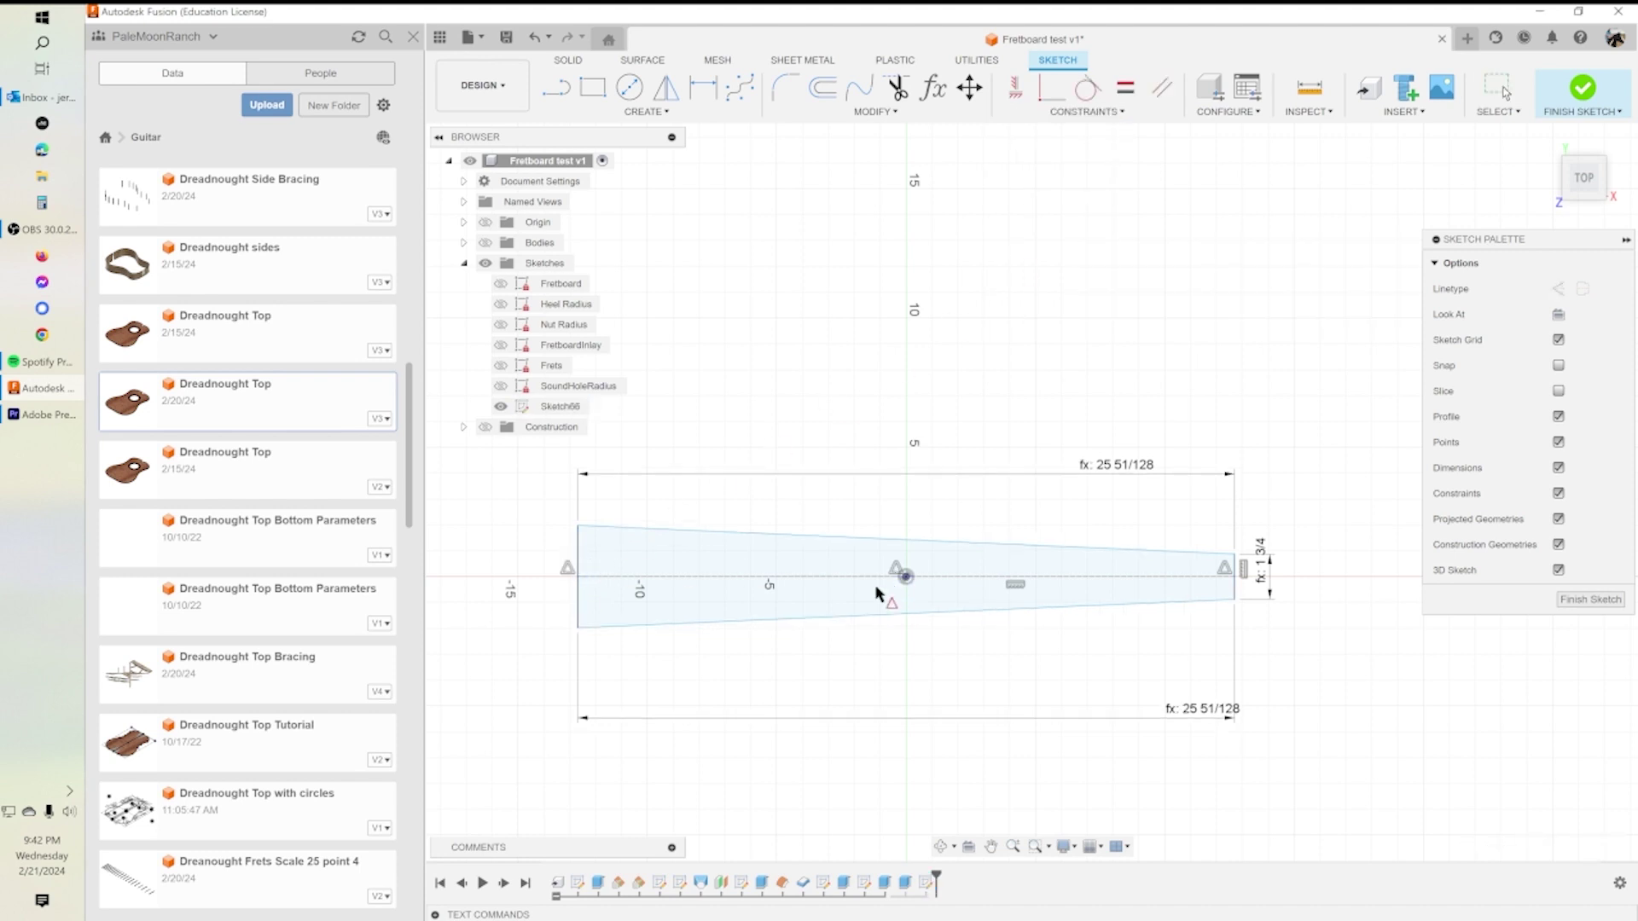
key(Escape)
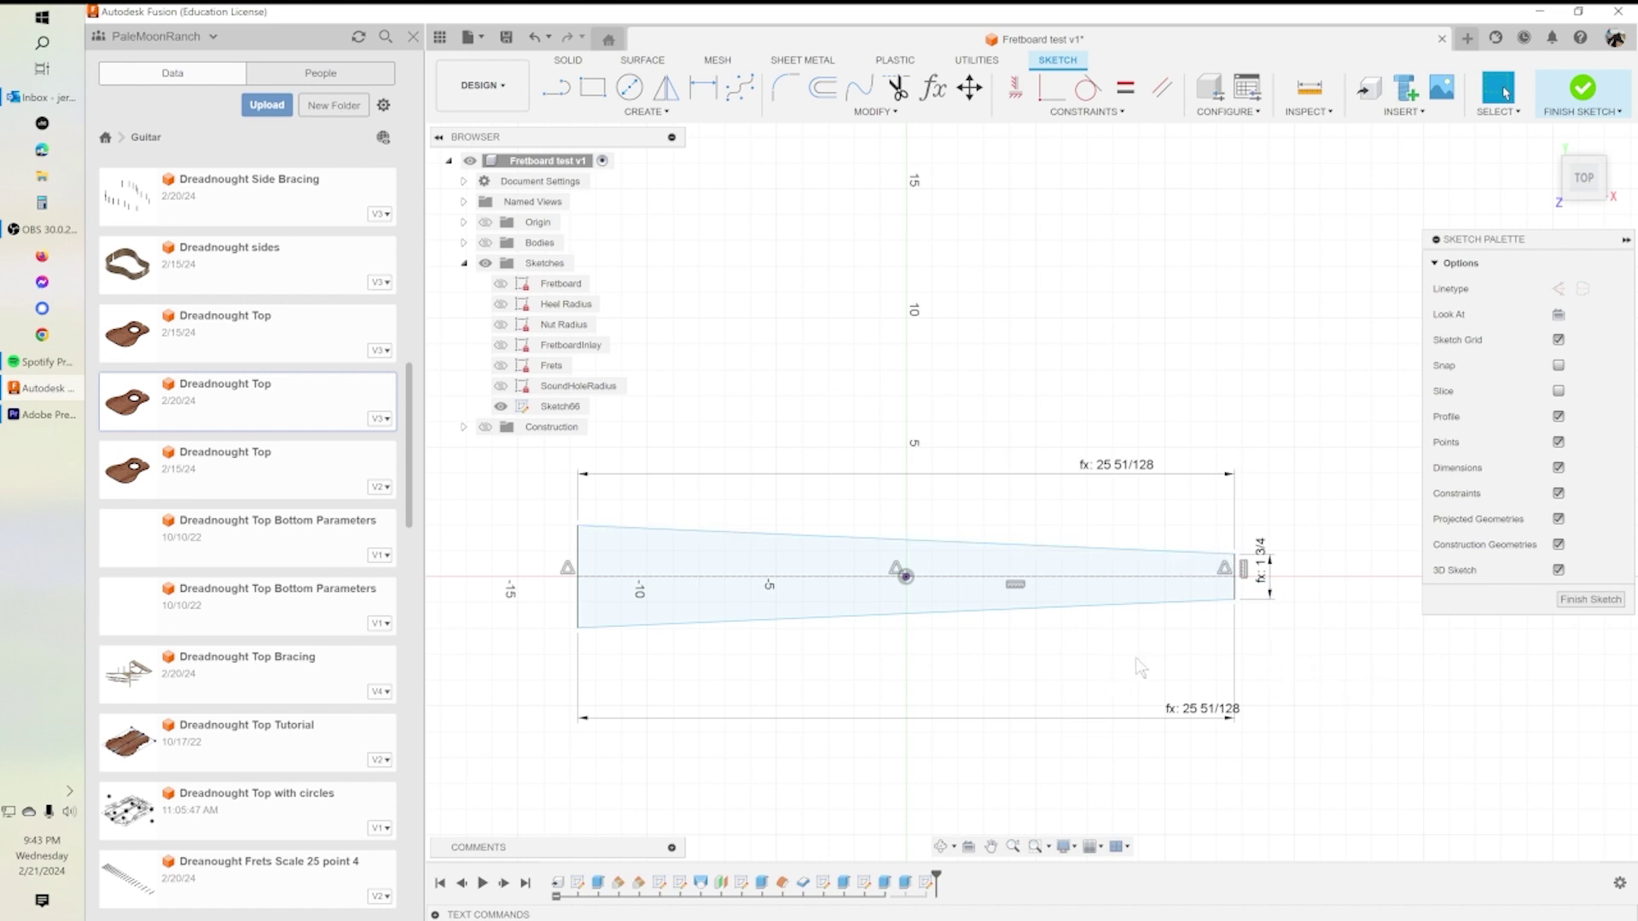
Draw a construction line about 1.8 in long across the fretboard from upper to lower edge, about 21/32 in from the nut line.
scroll(1057, 648, up, 3)
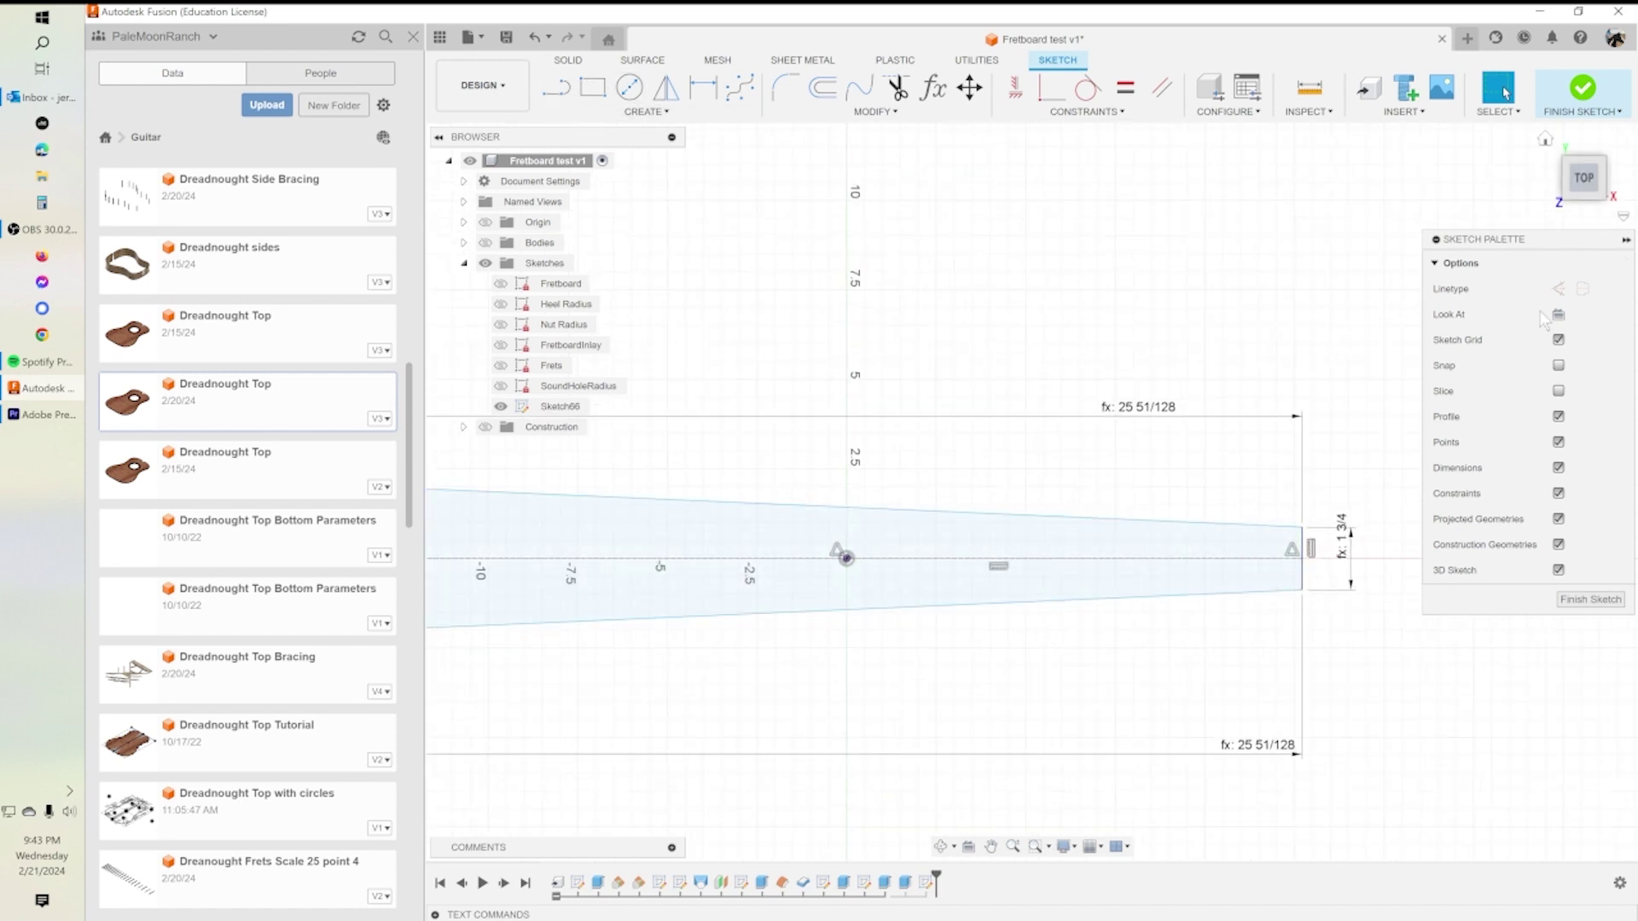
click(558, 90)
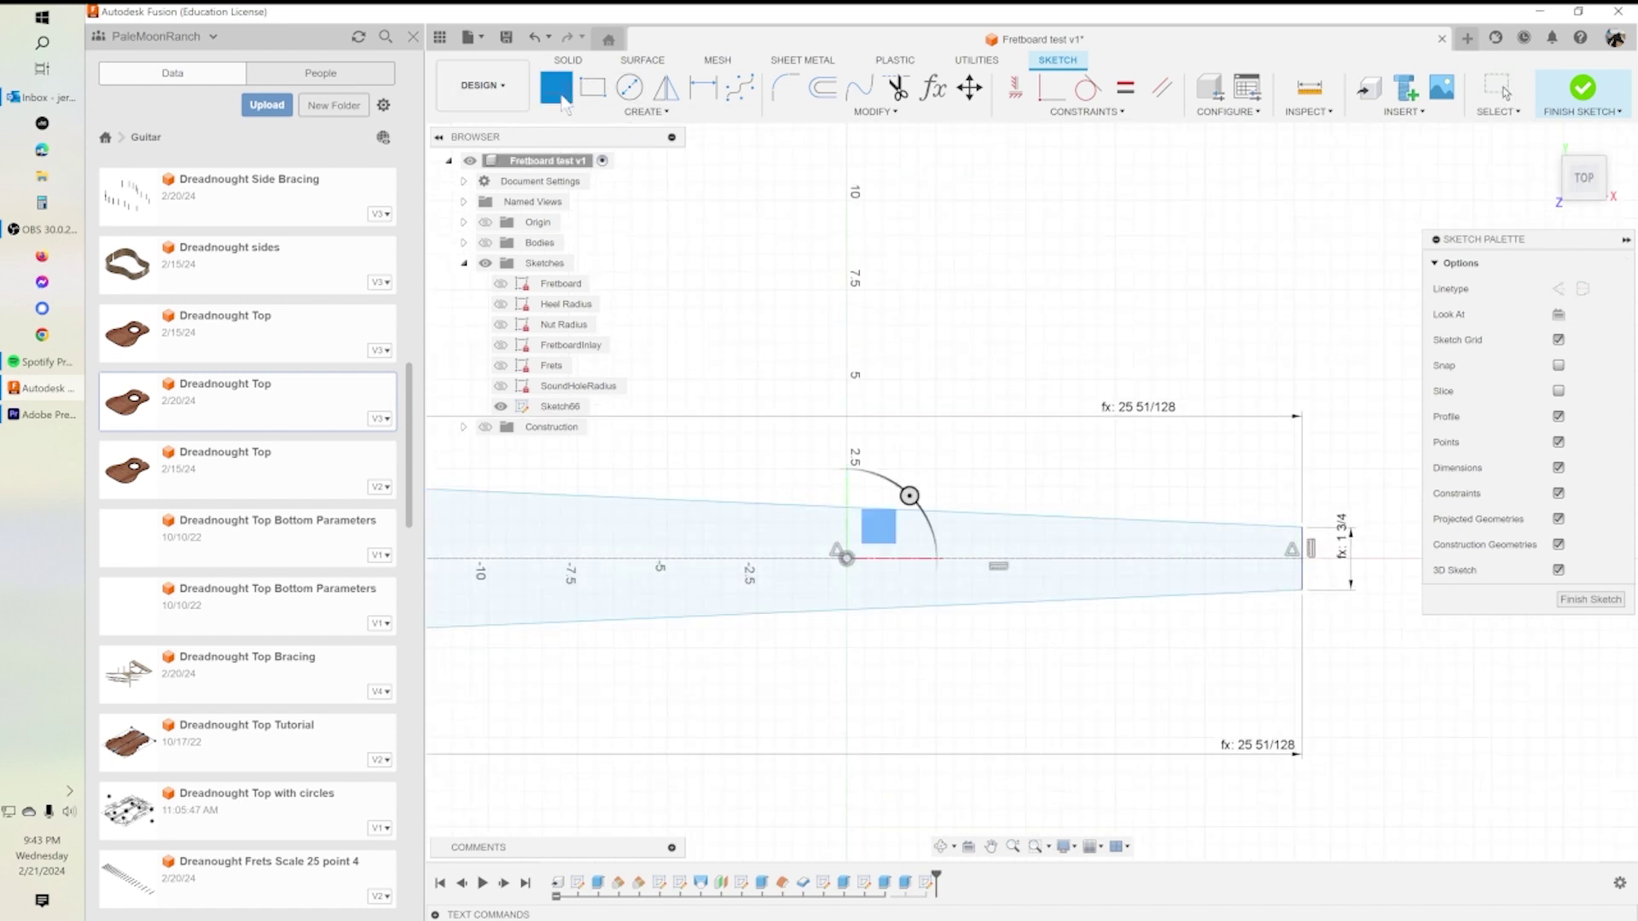
click(1557, 288)
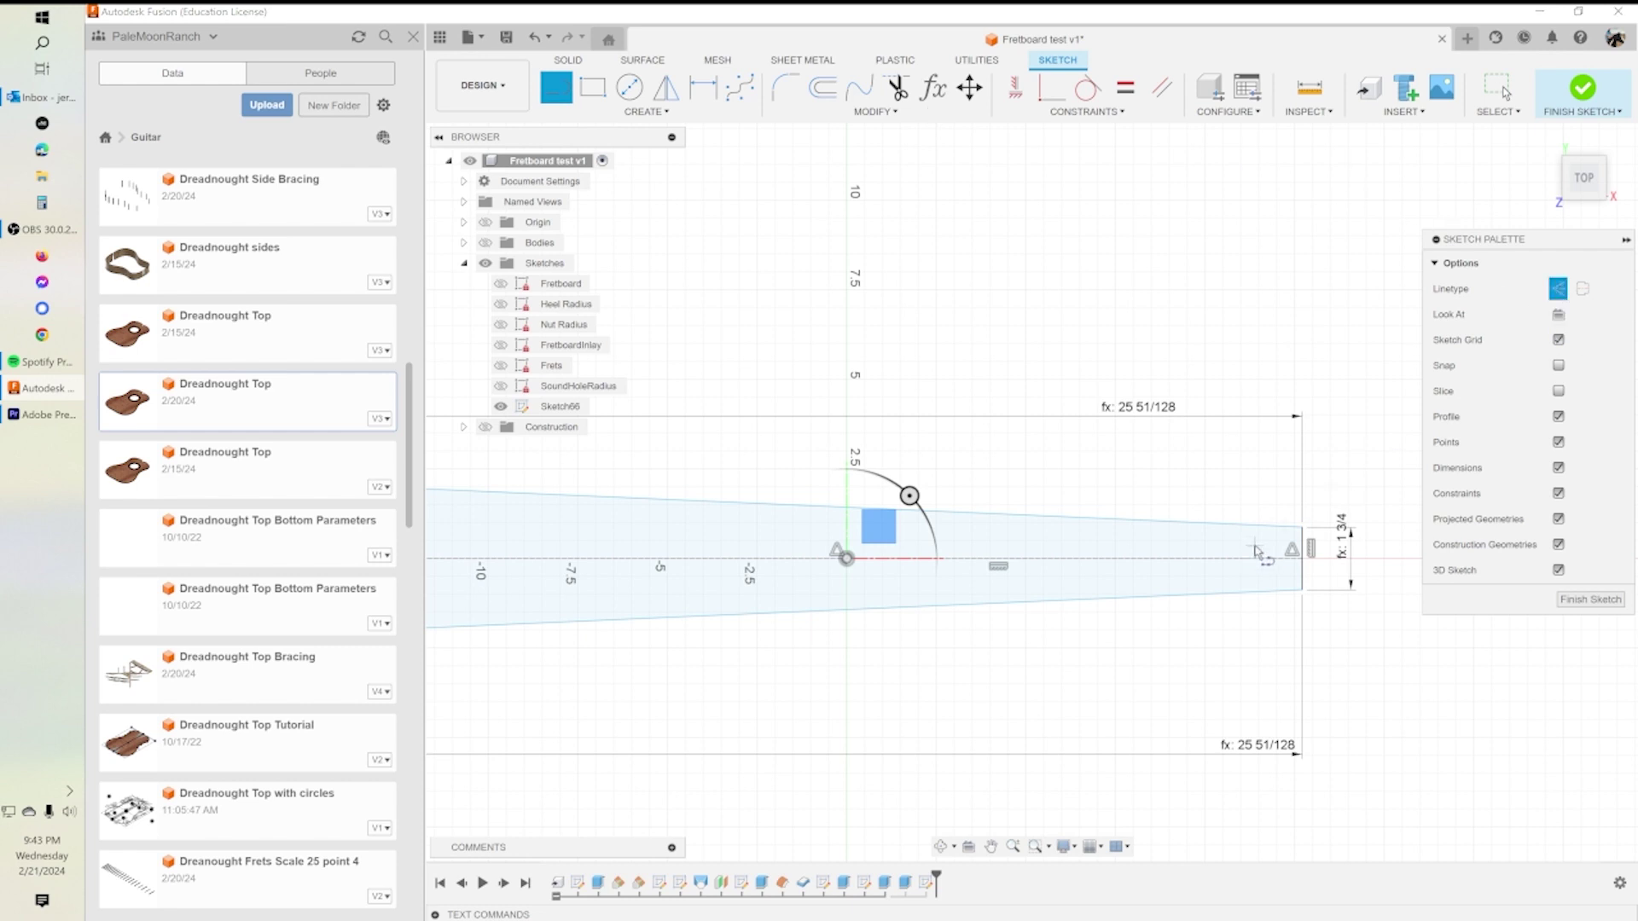
click(1278, 527)
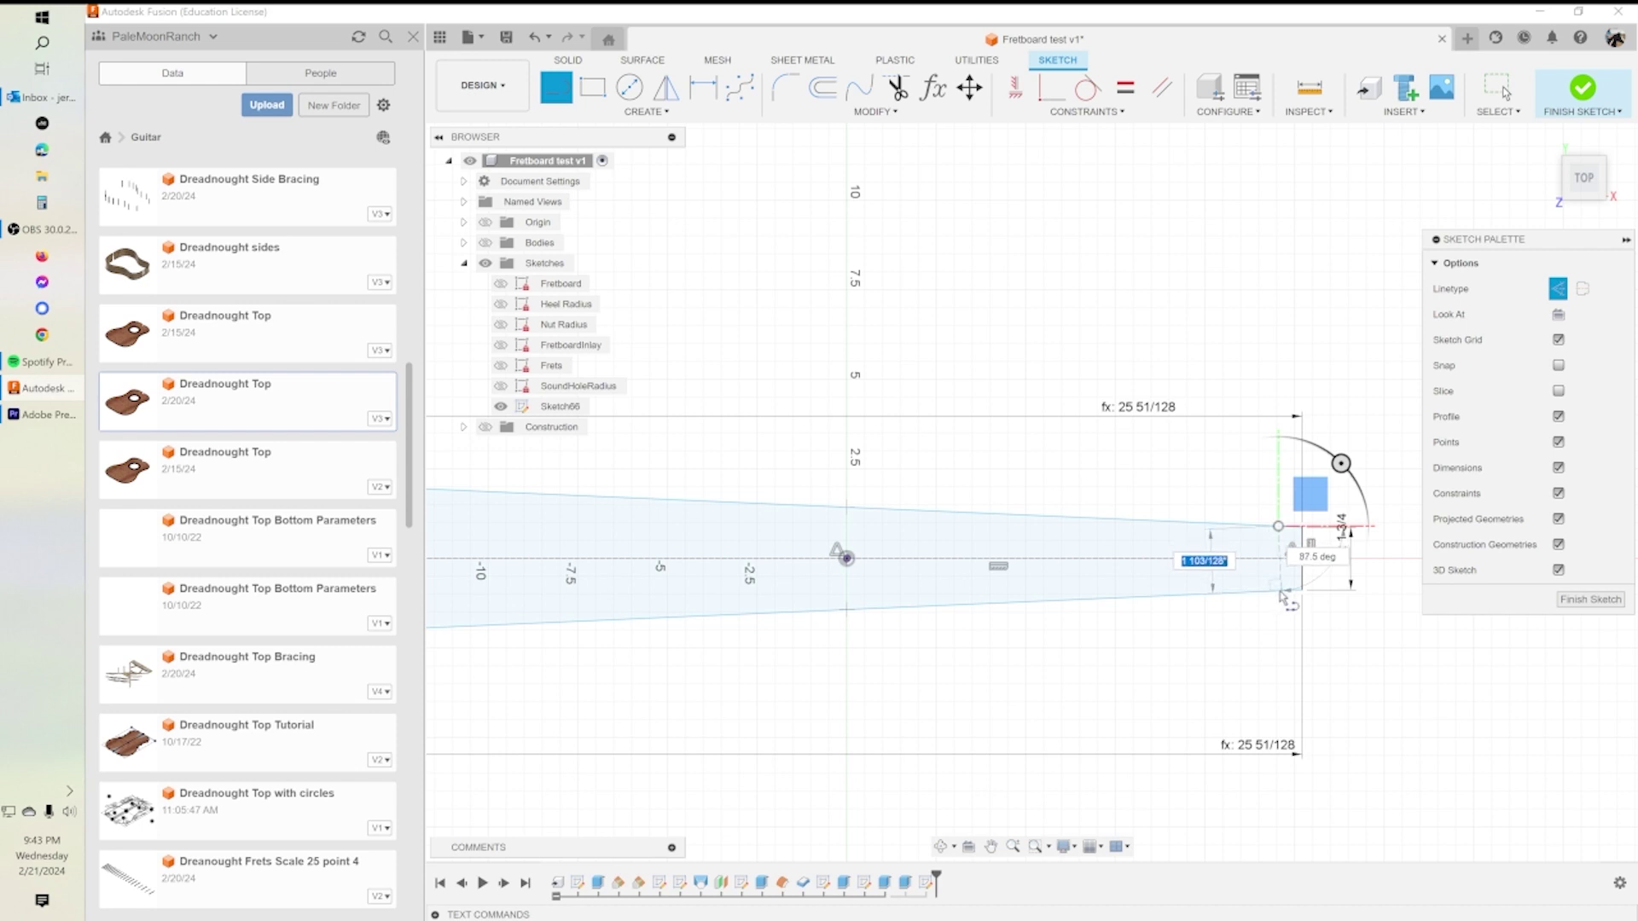
click(1270, 593)
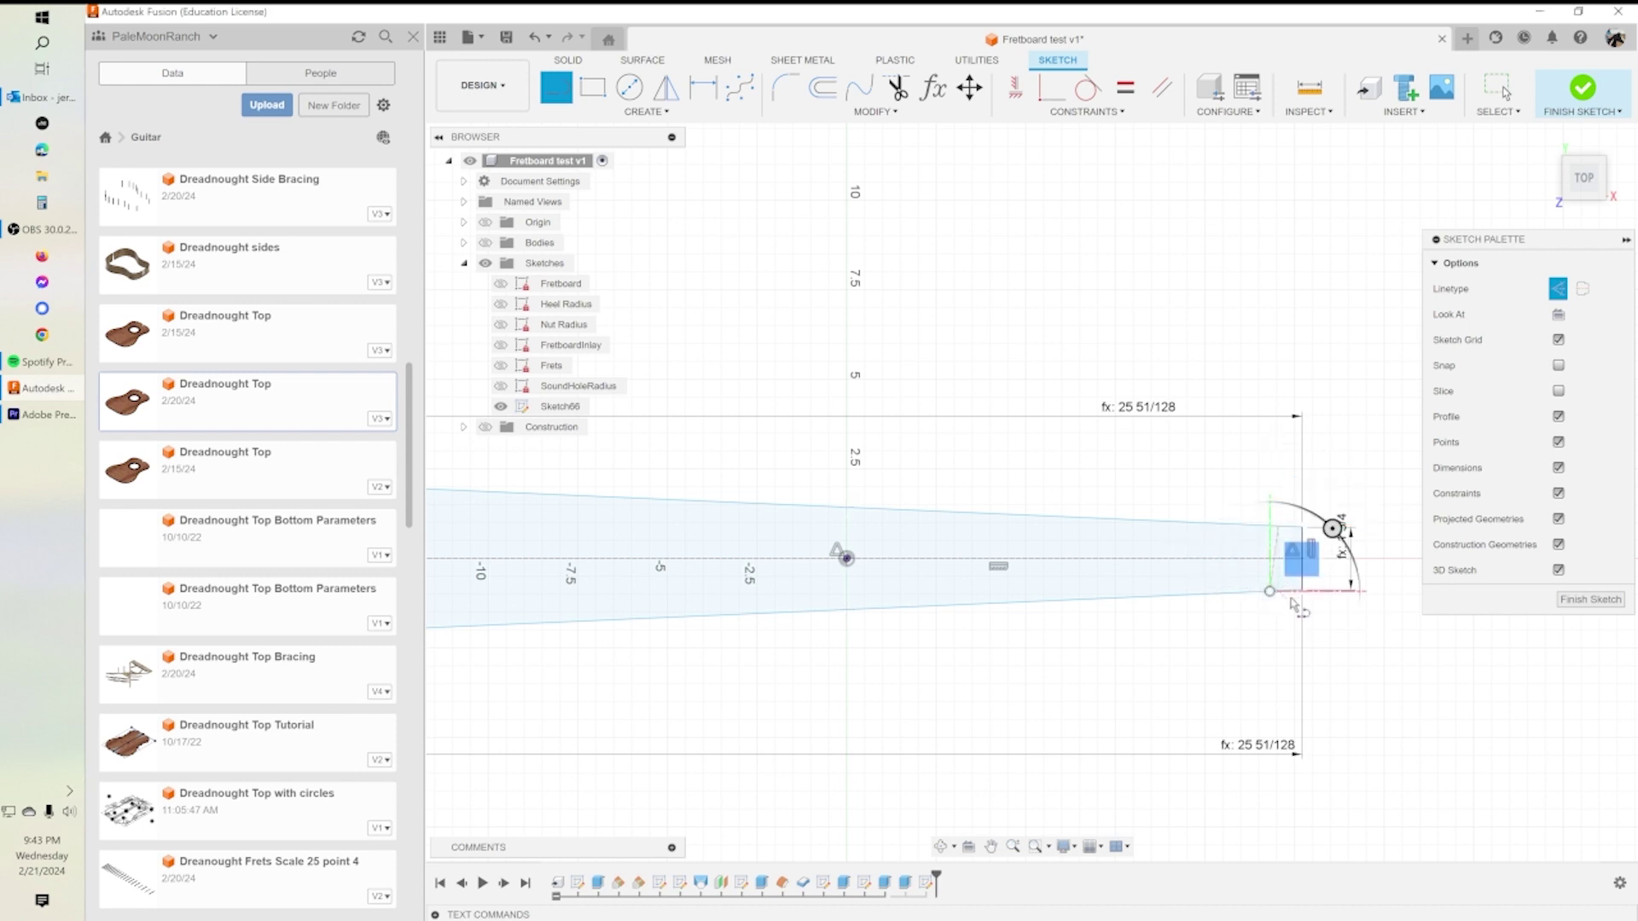
key(Escape)
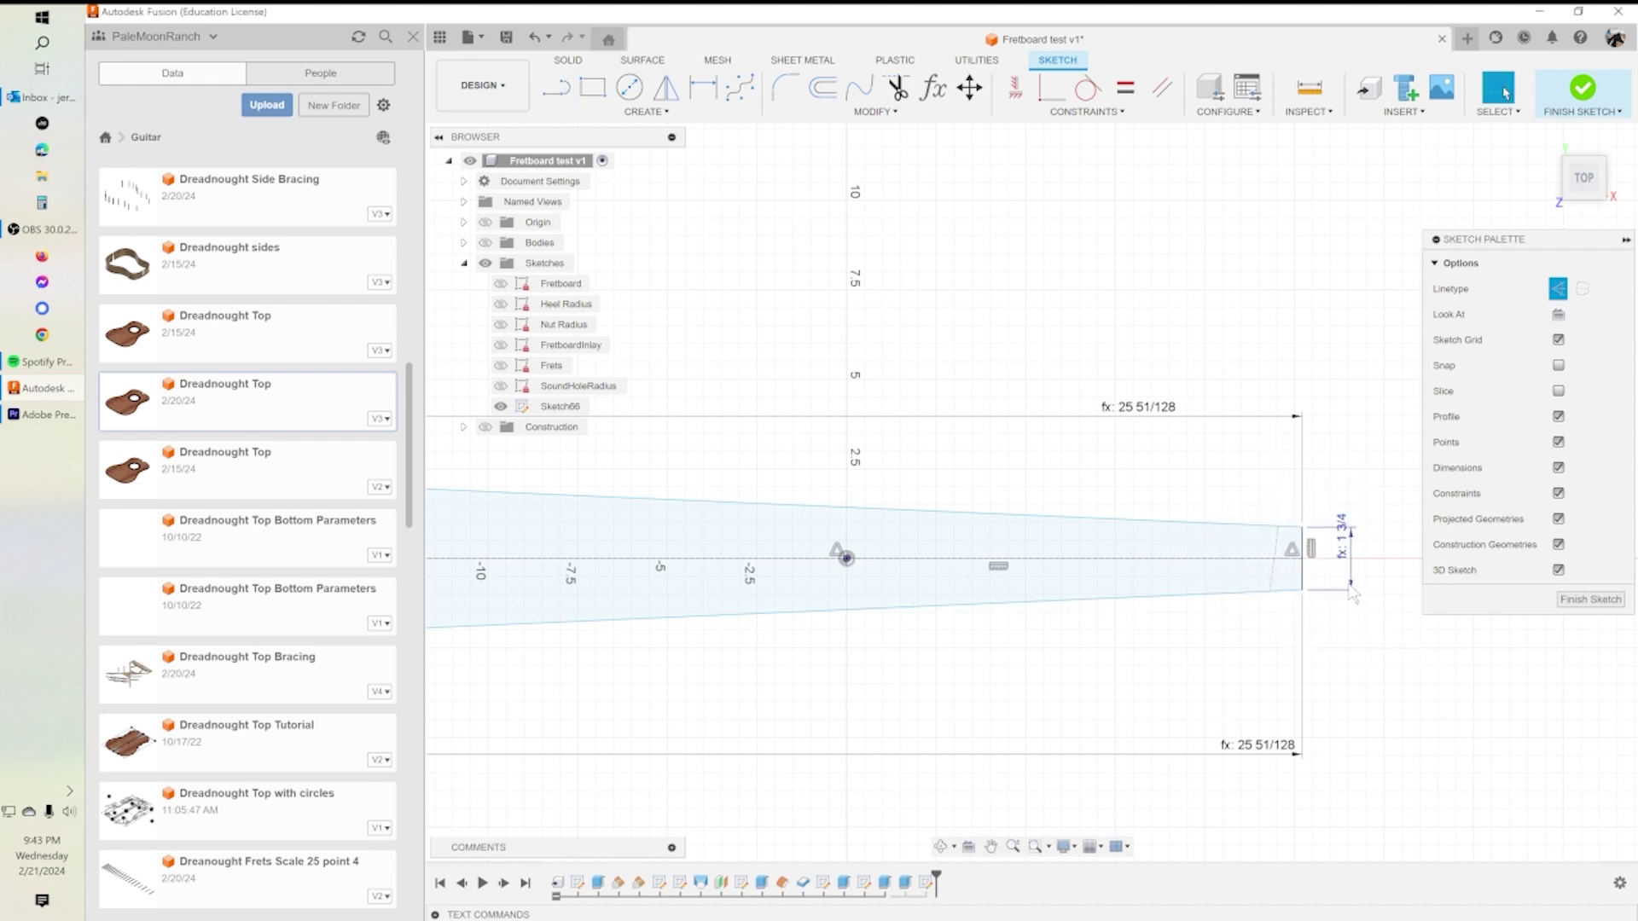
Dimension the horizontal distance from the construction line's upper endpoint to the nut's upper corner and set it to the LowE_Fret1 parameter.
click(702, 87)
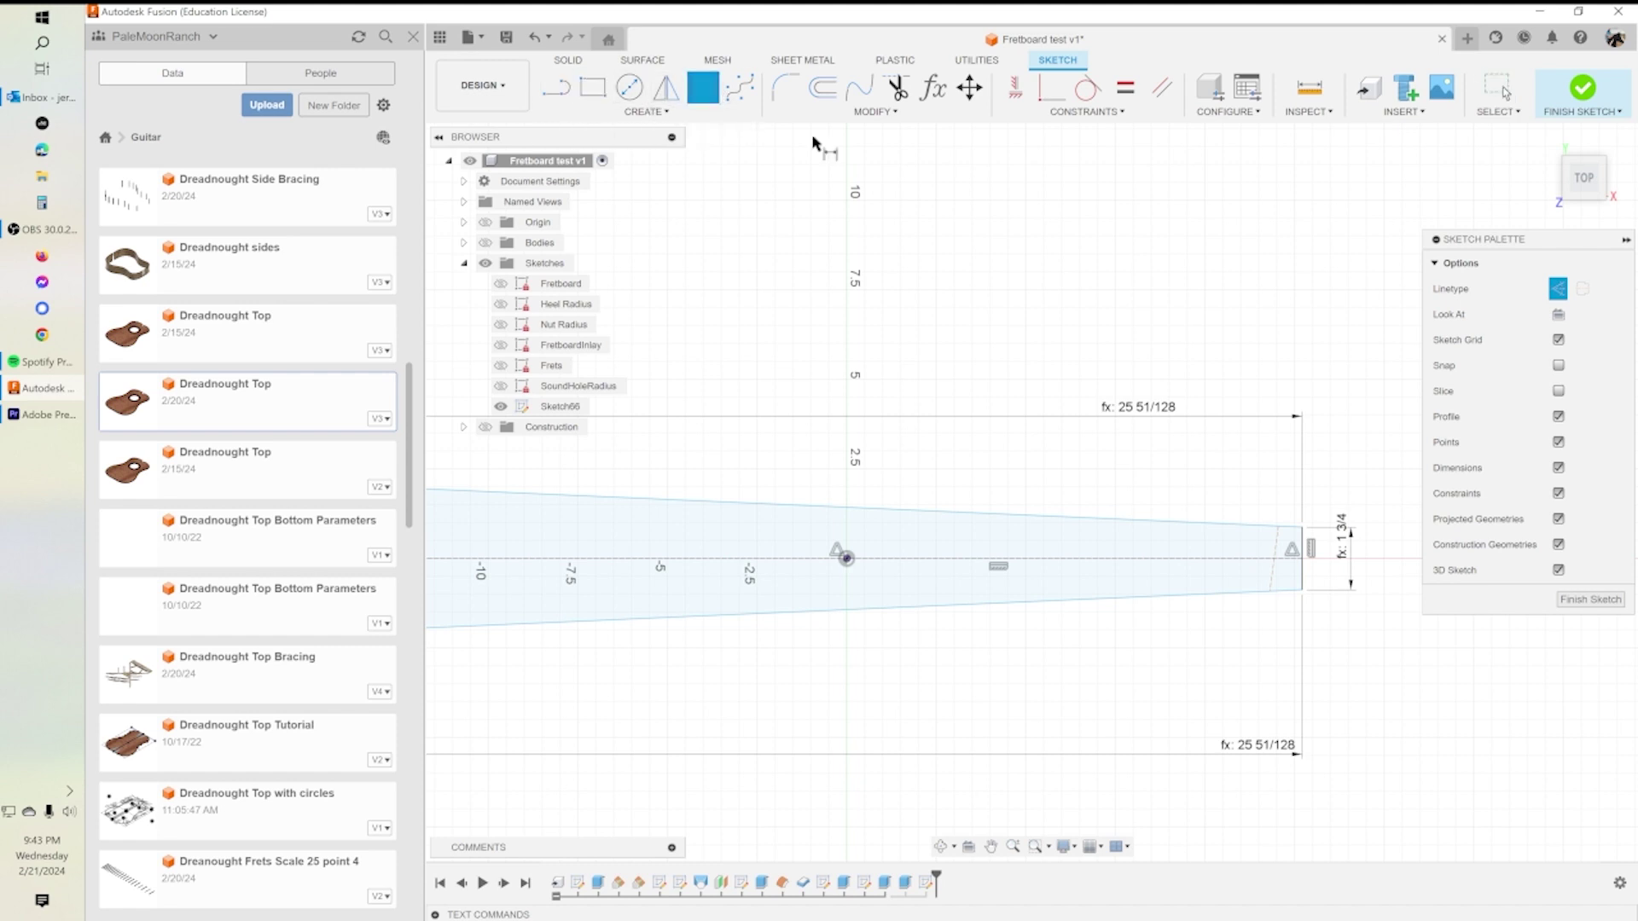
click(1278, 527)
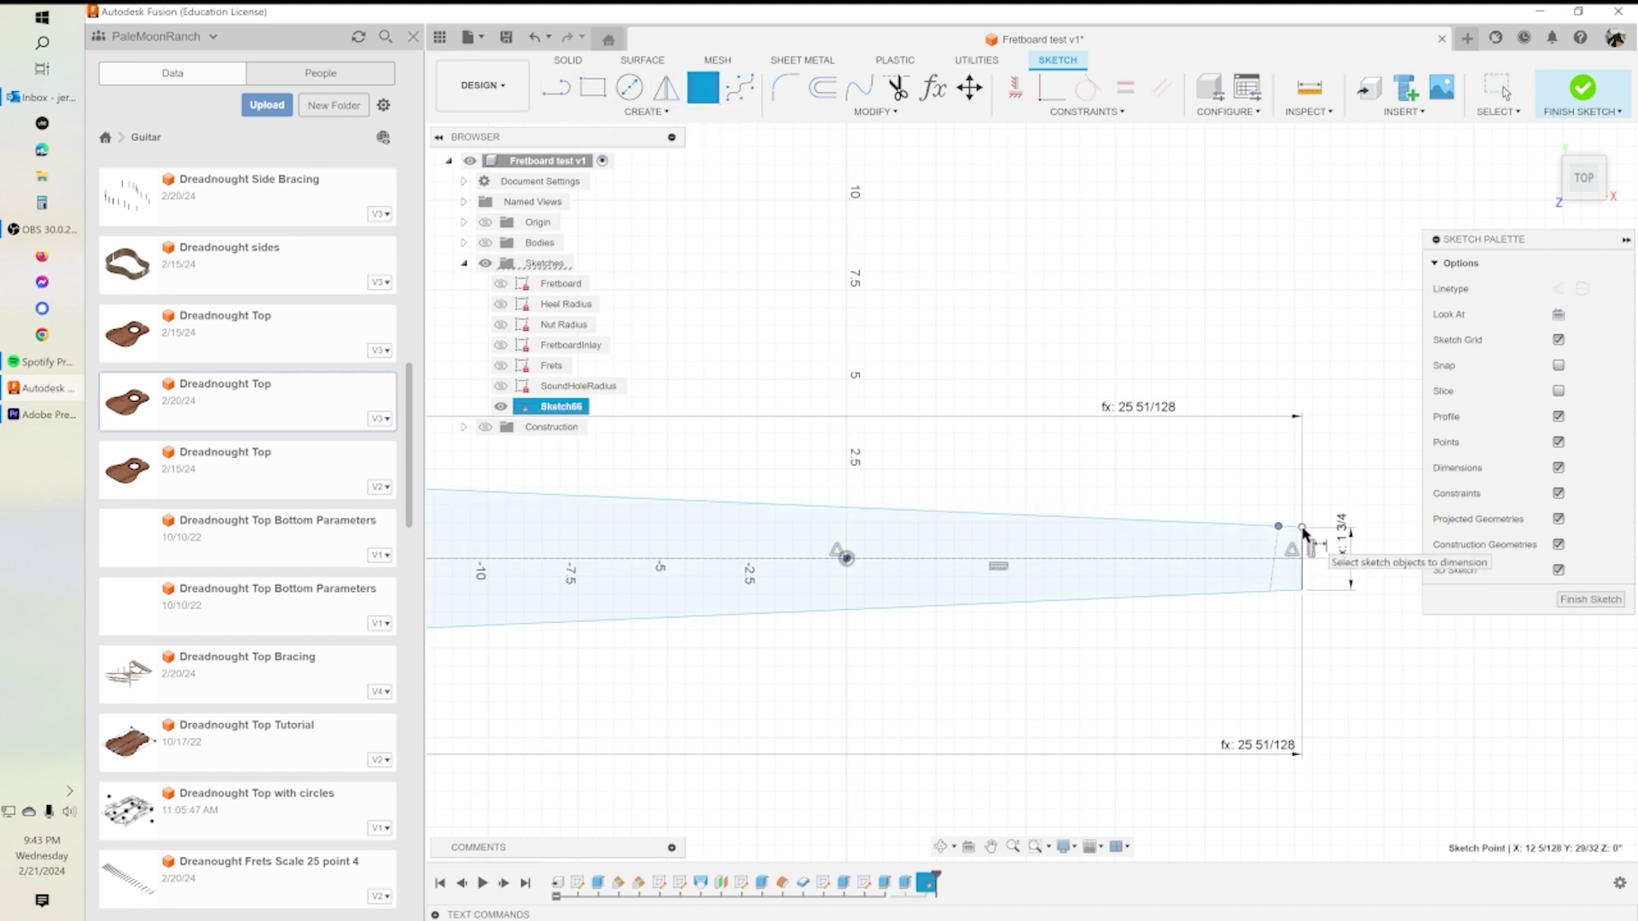
click(1302, 529)
click(1279, 476)
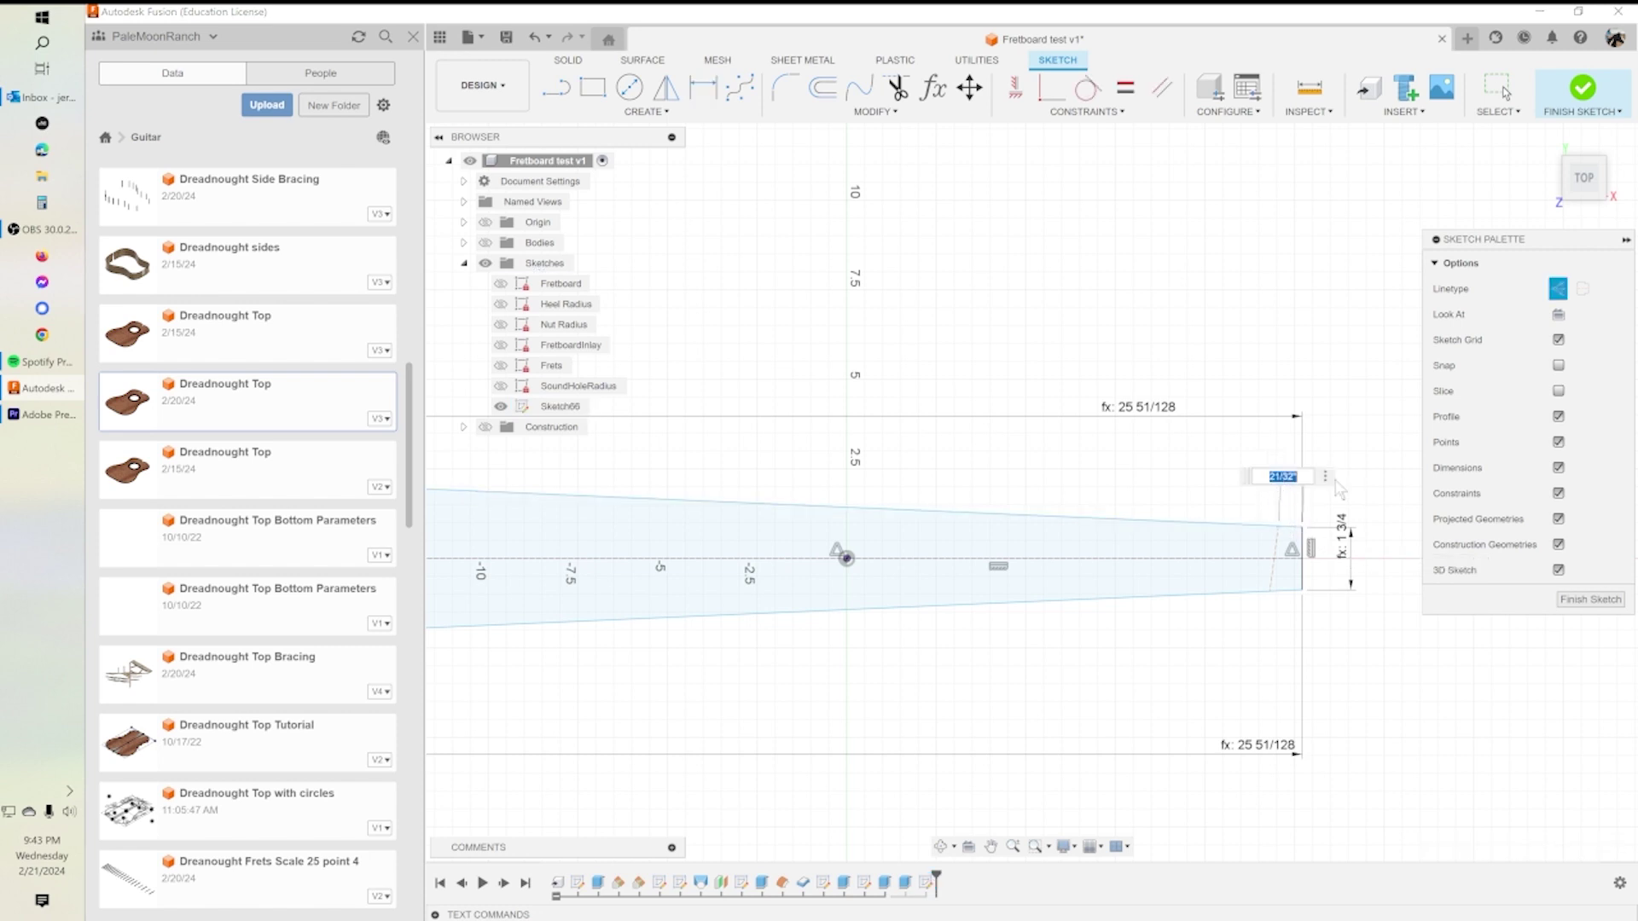
text(low)
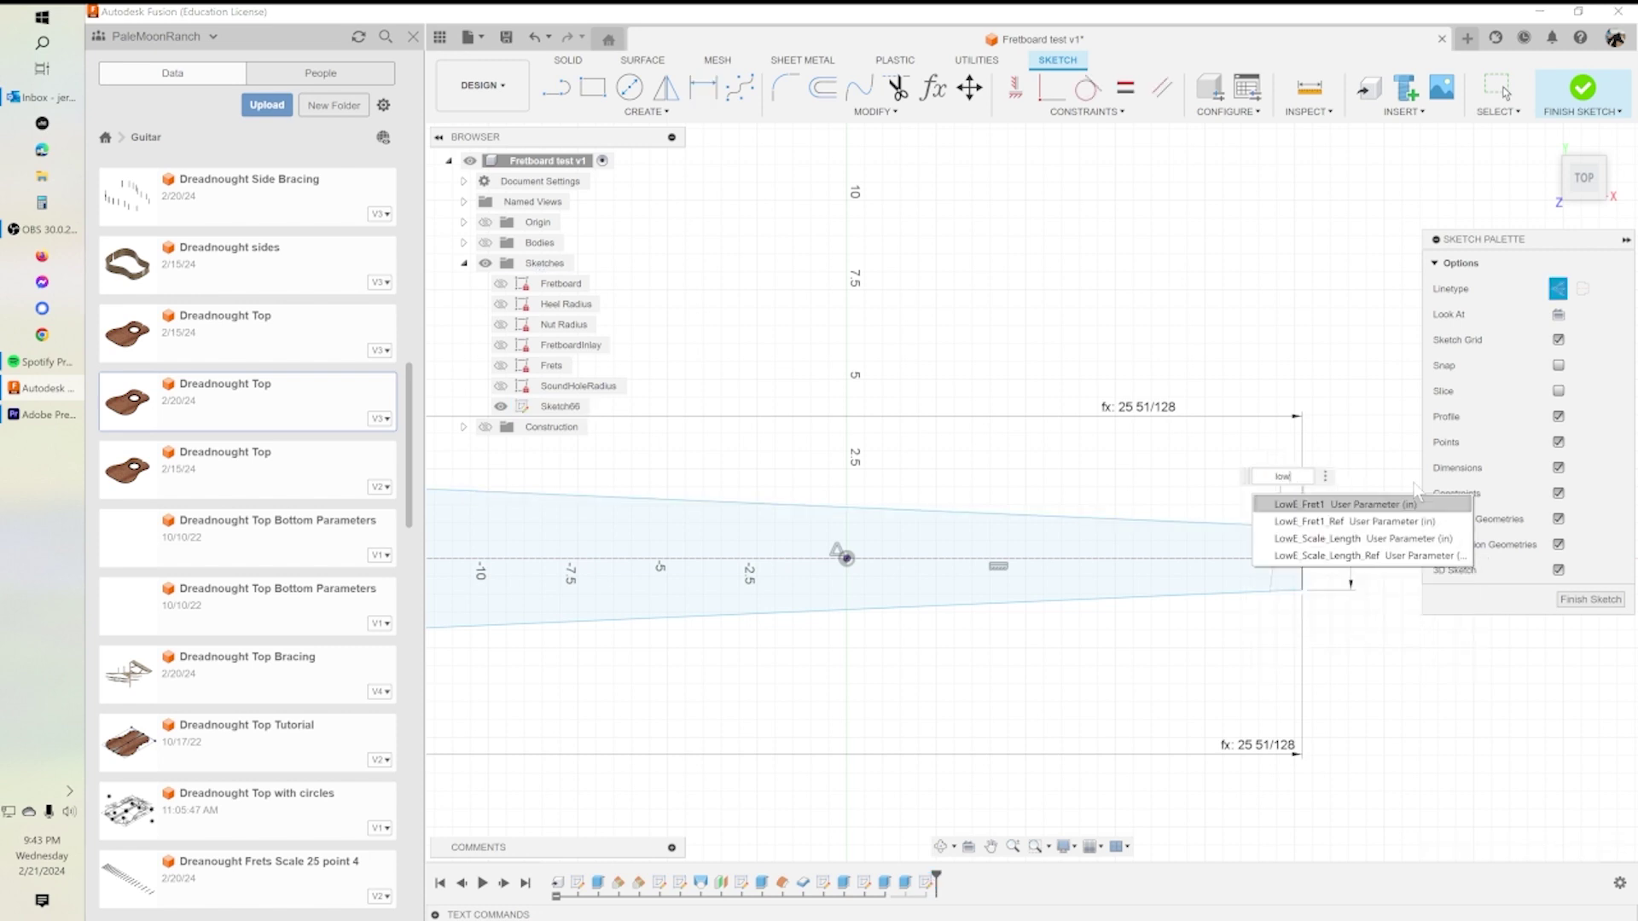
click(1296, 505)
key(Return)
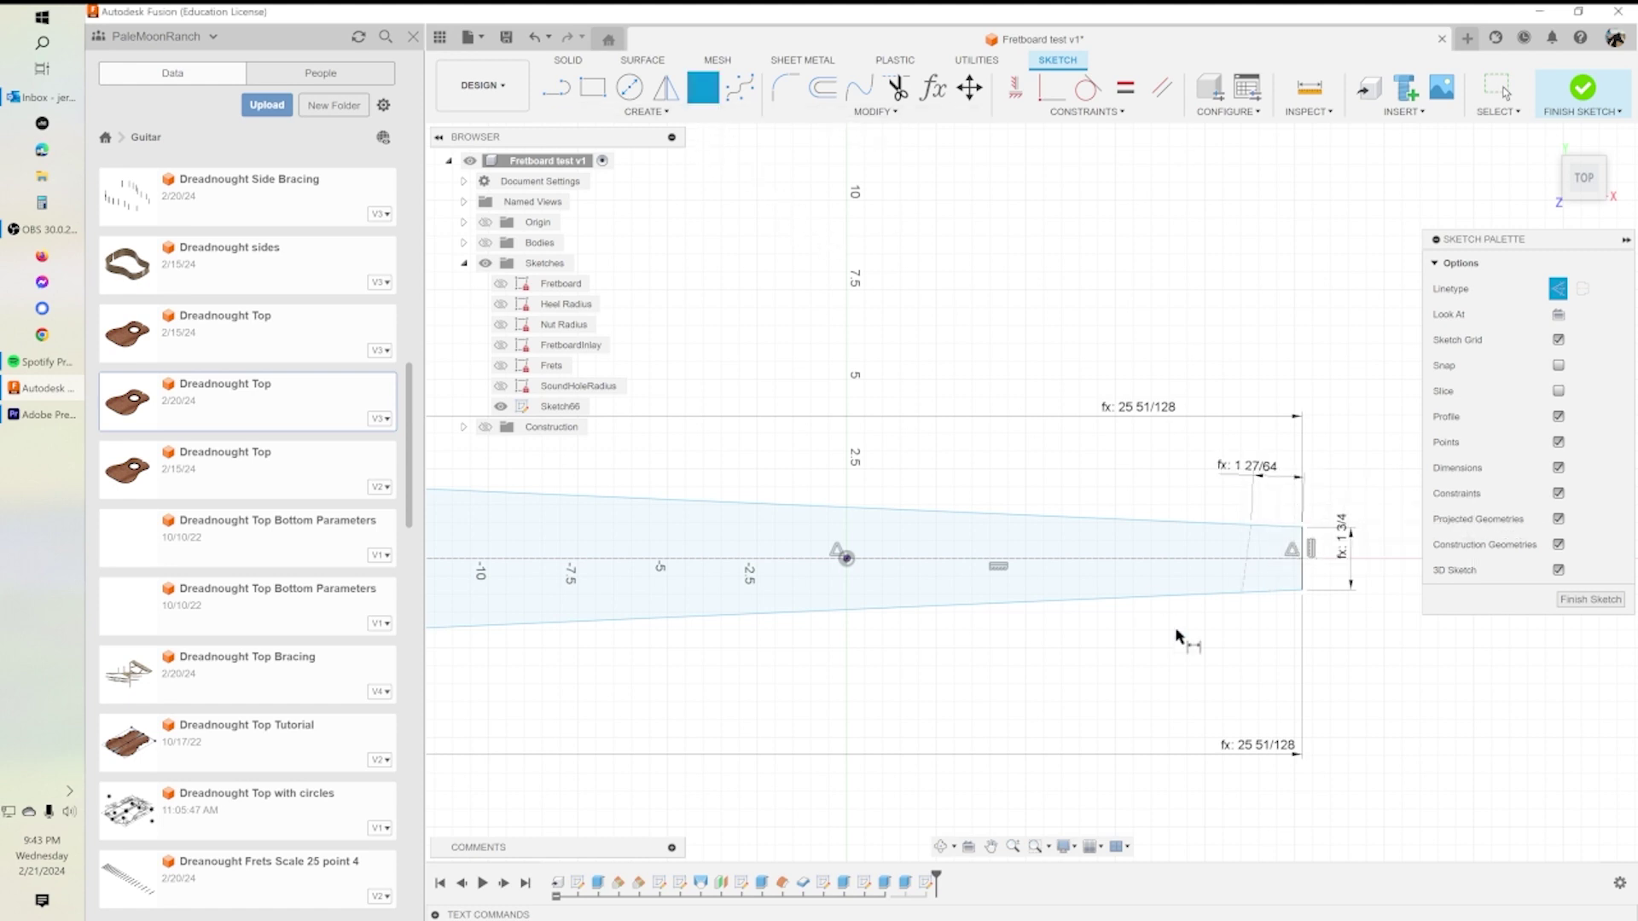
Dimension the horizontal distance from the construction line's lower endpoint to the nut's lower corner and set it to the HighE_Fret1 parameter.
click(1242, 592)
click(1302, 590)
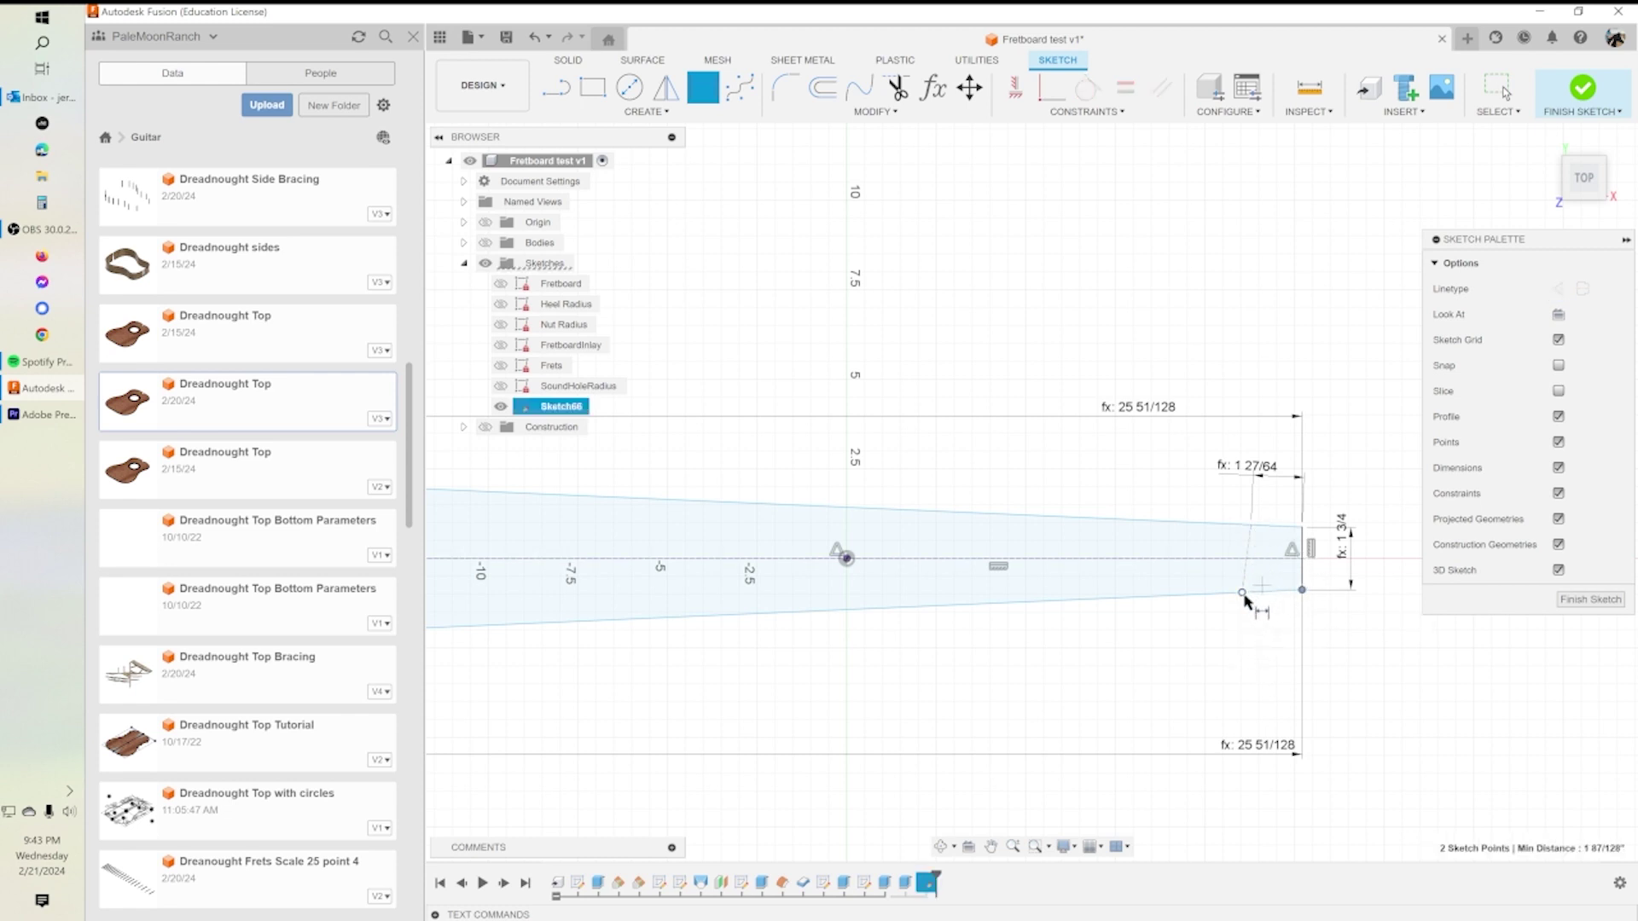
click(1246, 683)
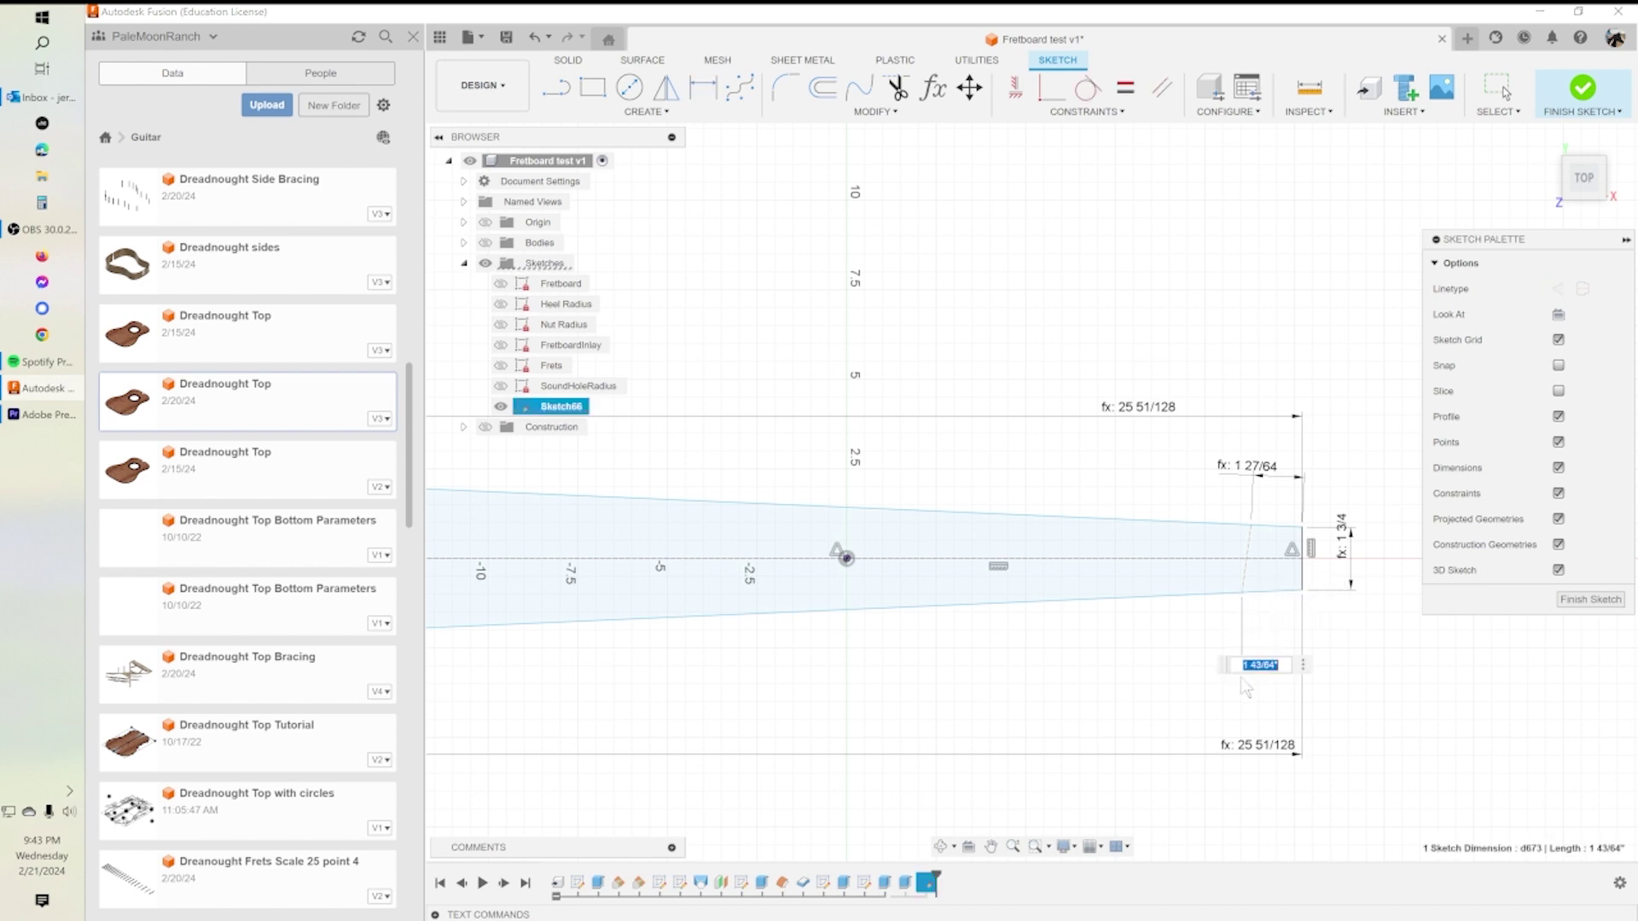
text(hi)
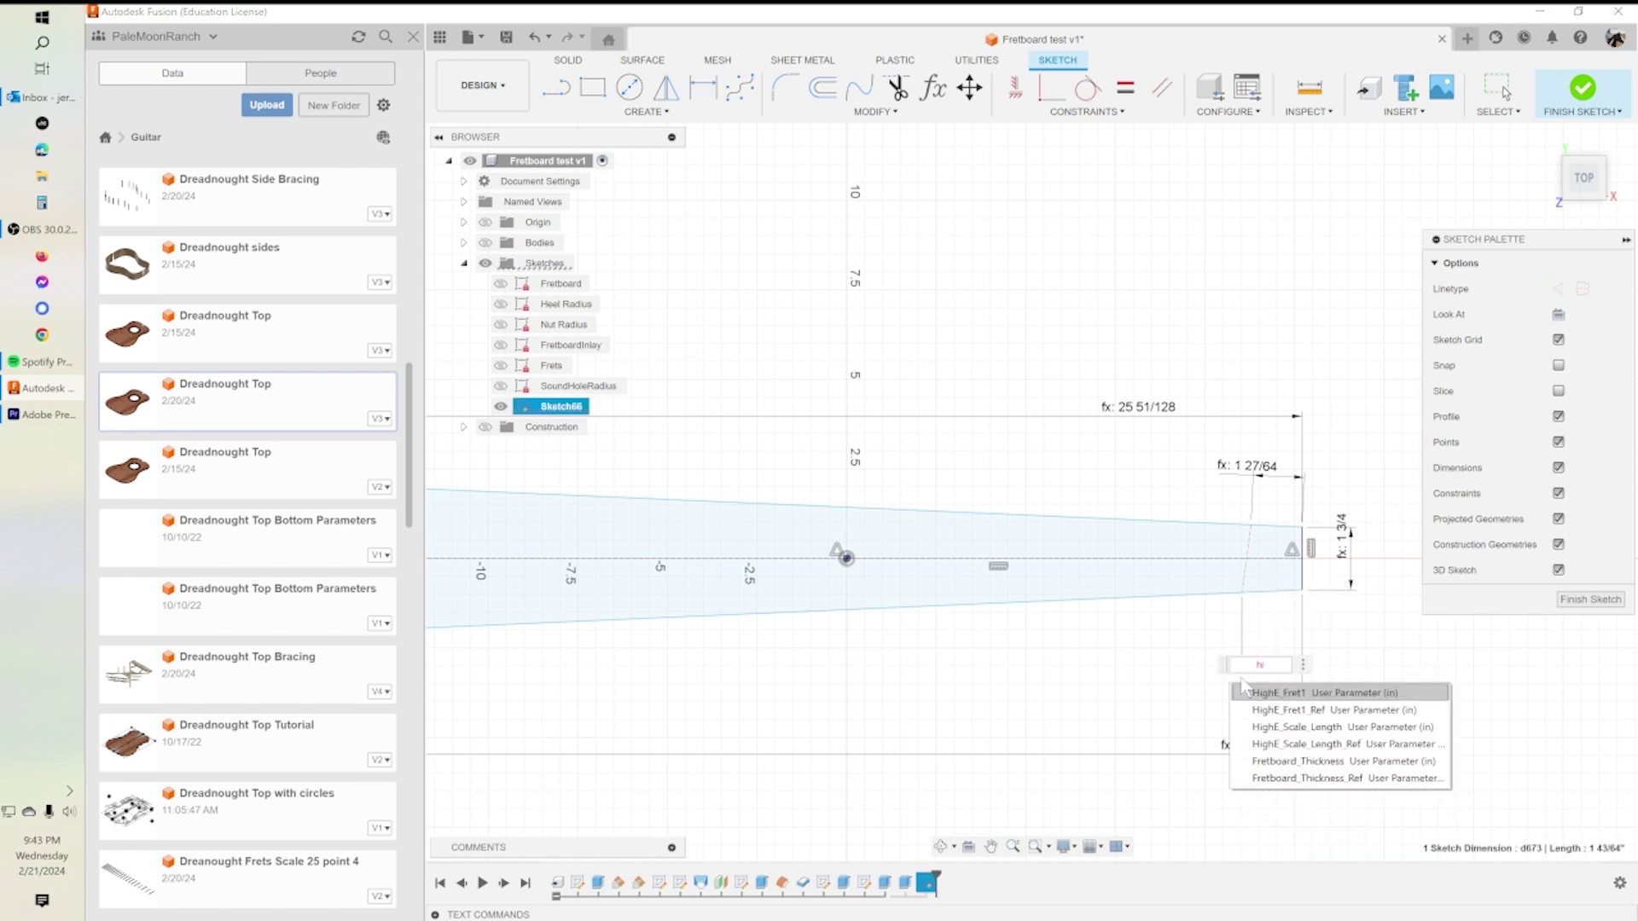
click(1305, 693)
key(Return)
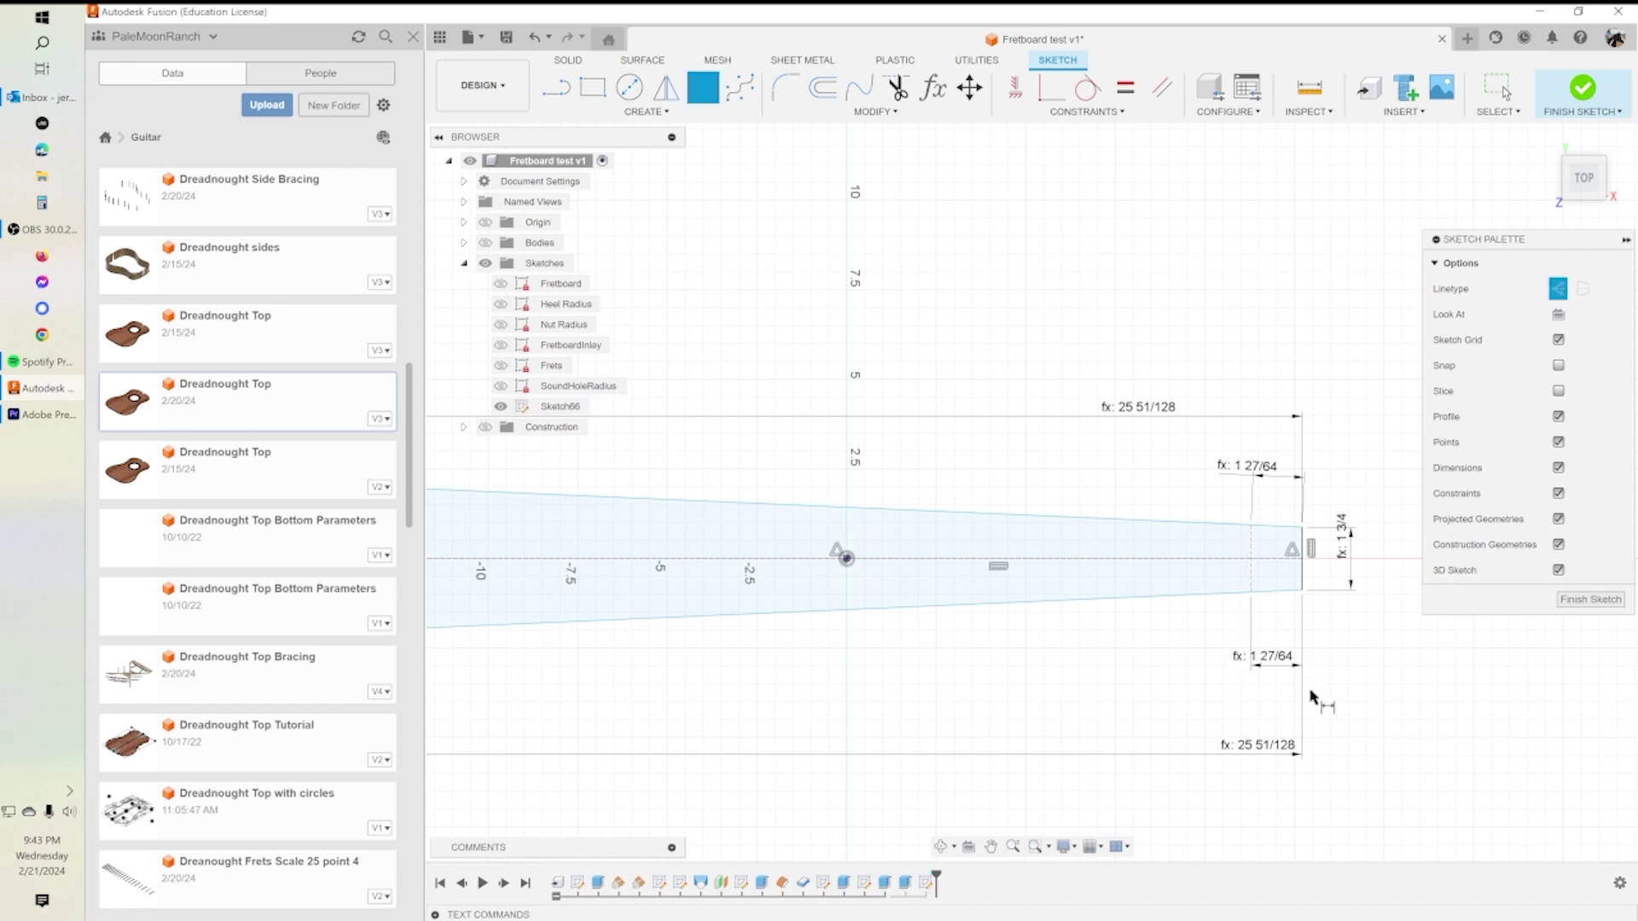
Draw a second construction line across the fretboard, about 11/16 in beyond the first fret line, and delete its perpendicular constraint.
key(m)
click(842, 556)
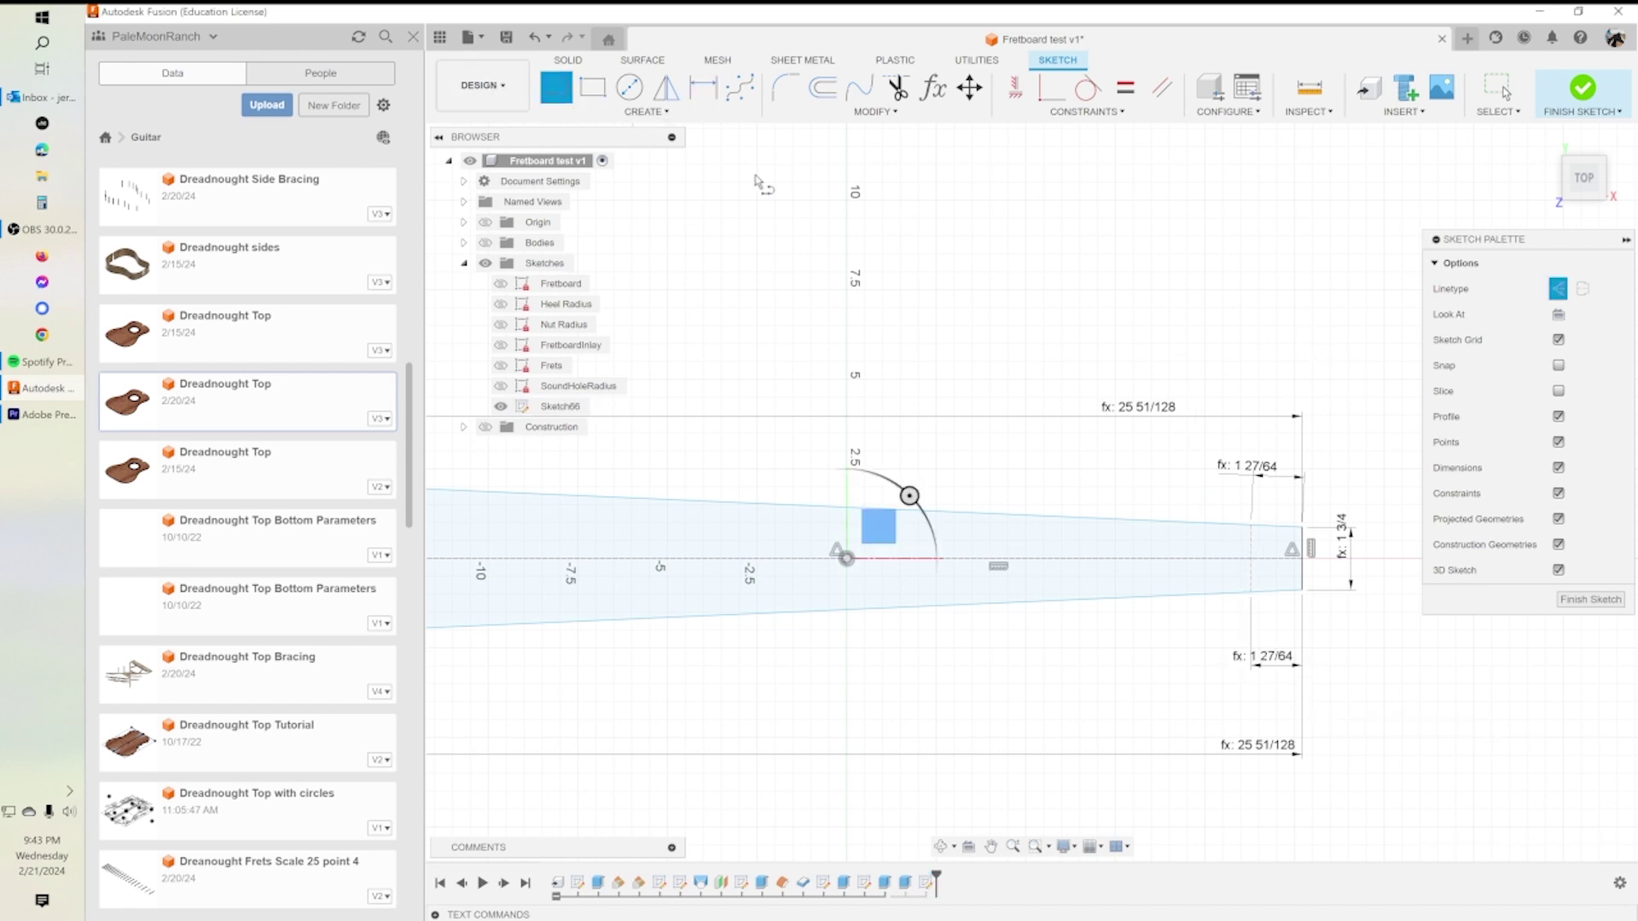
click(1227, 525)
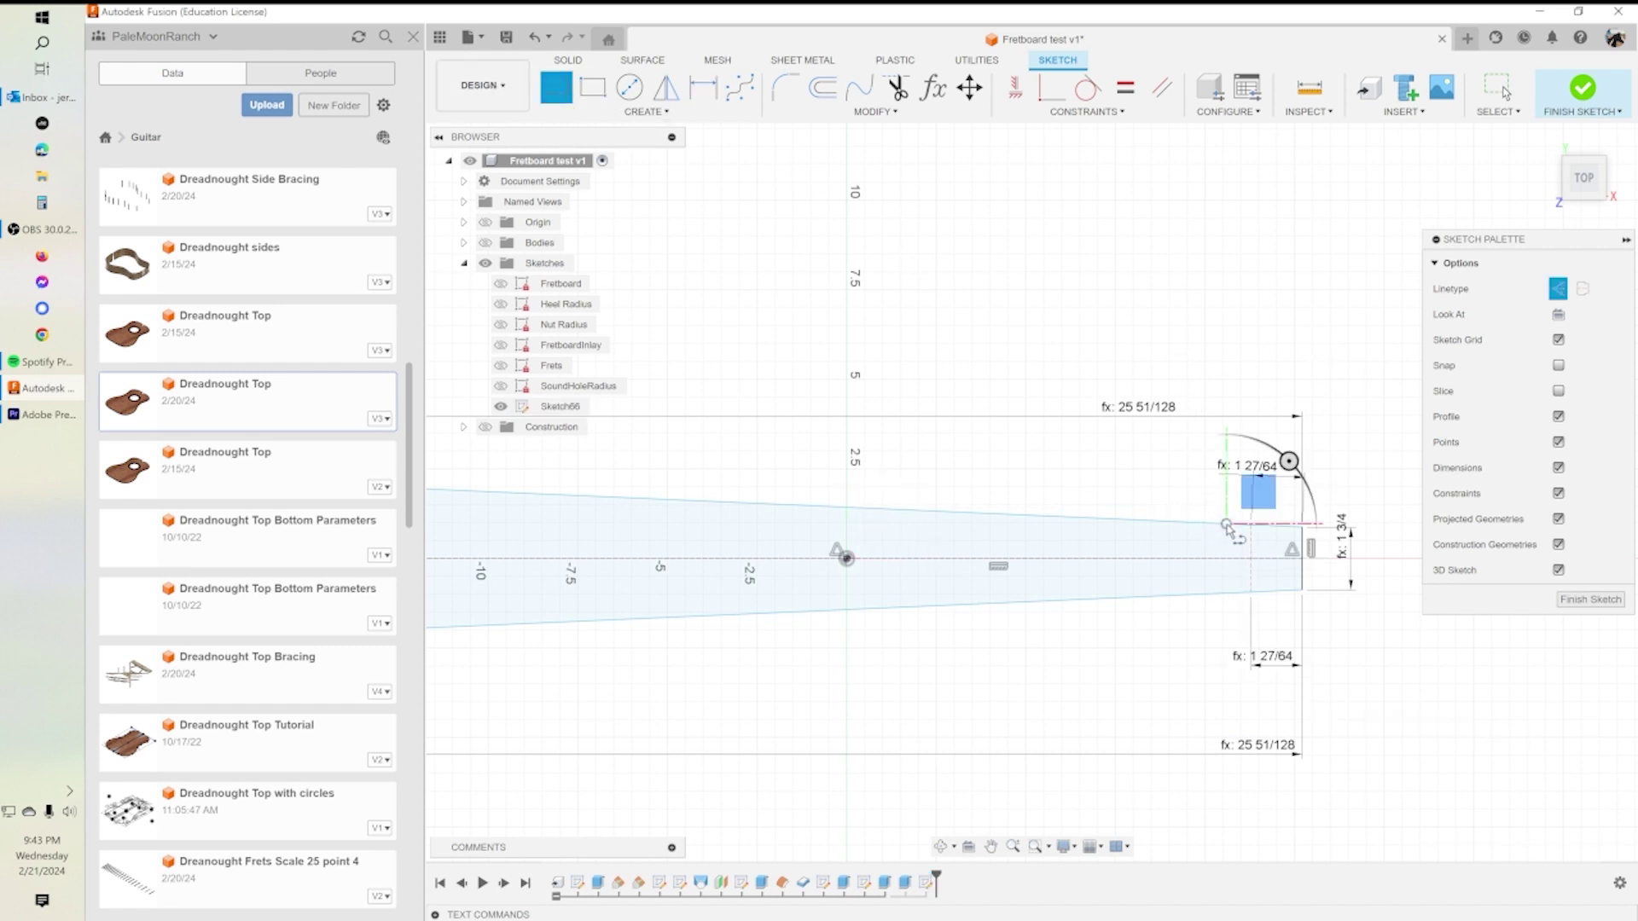
click(1228, 595)
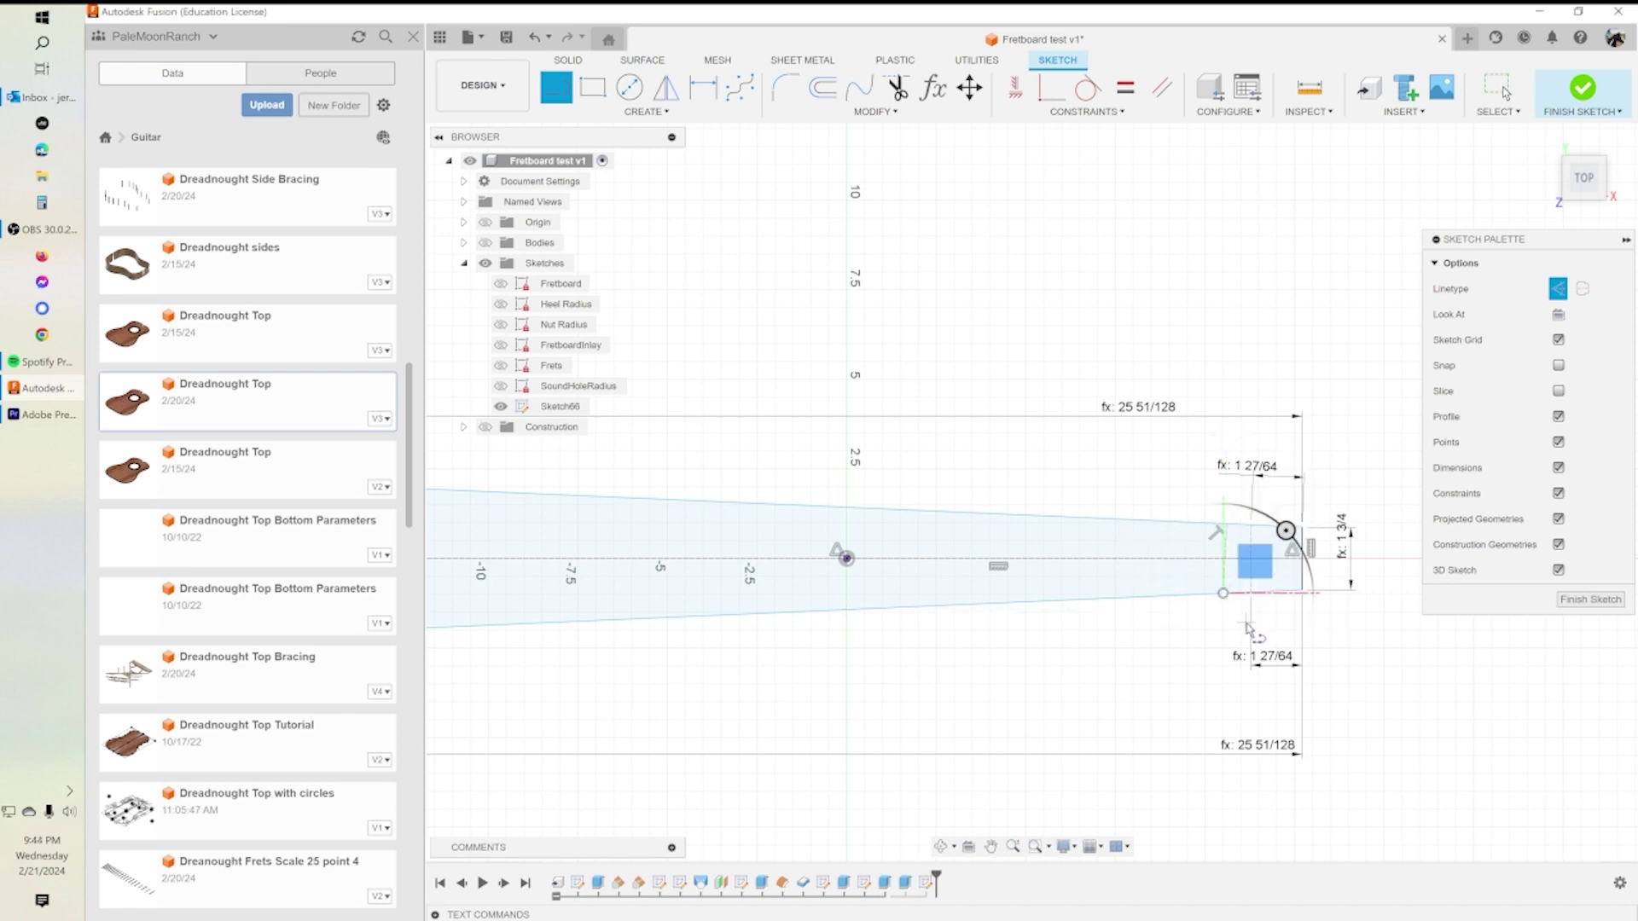
key(Escape)
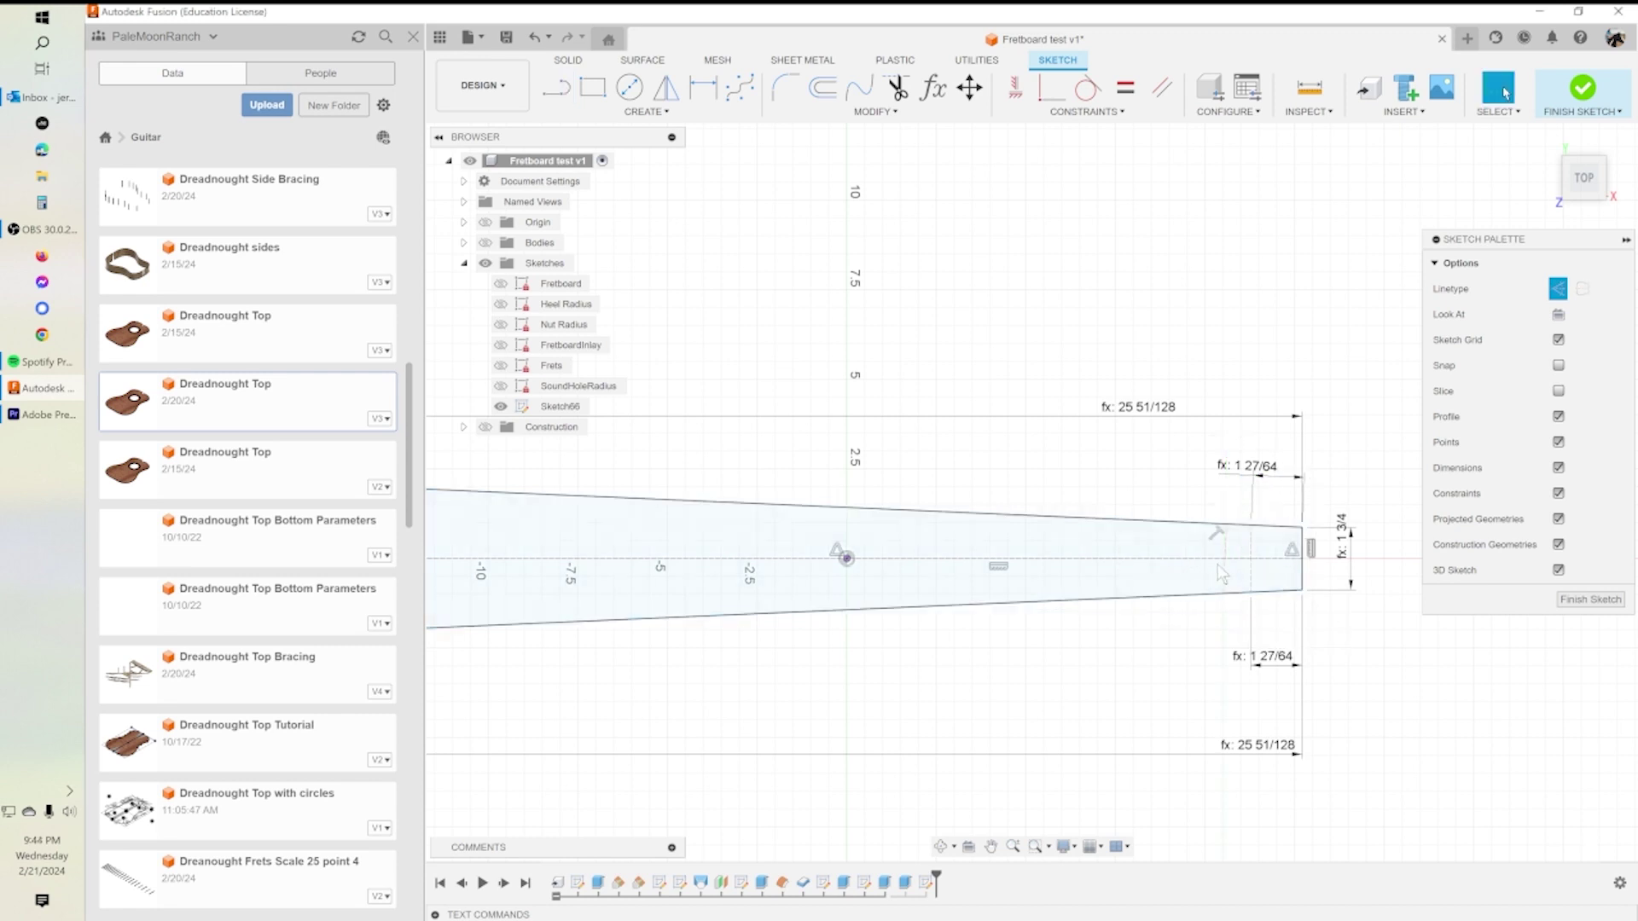
click(703, 87)
key(Escape)
click(1212, 553)
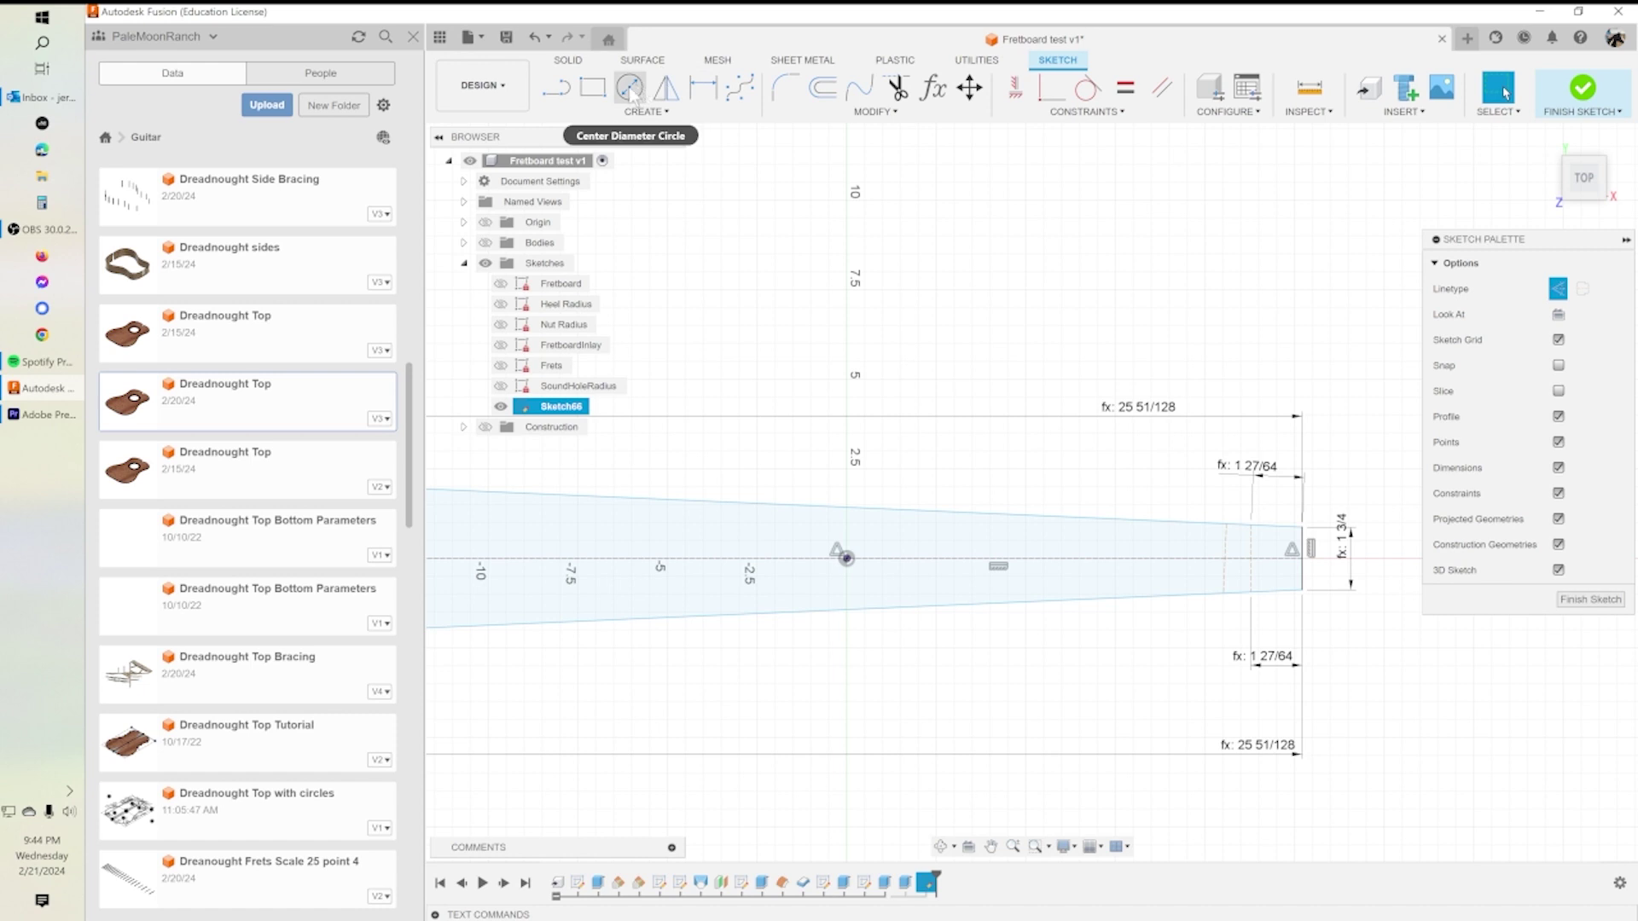
Dimension the horizontal distance between the upper endpoints of the first and second fret lines and set it to LowE_Fret1*Multiplier.
click(703, 87)
click(1226, 524)
click(1251, 525)
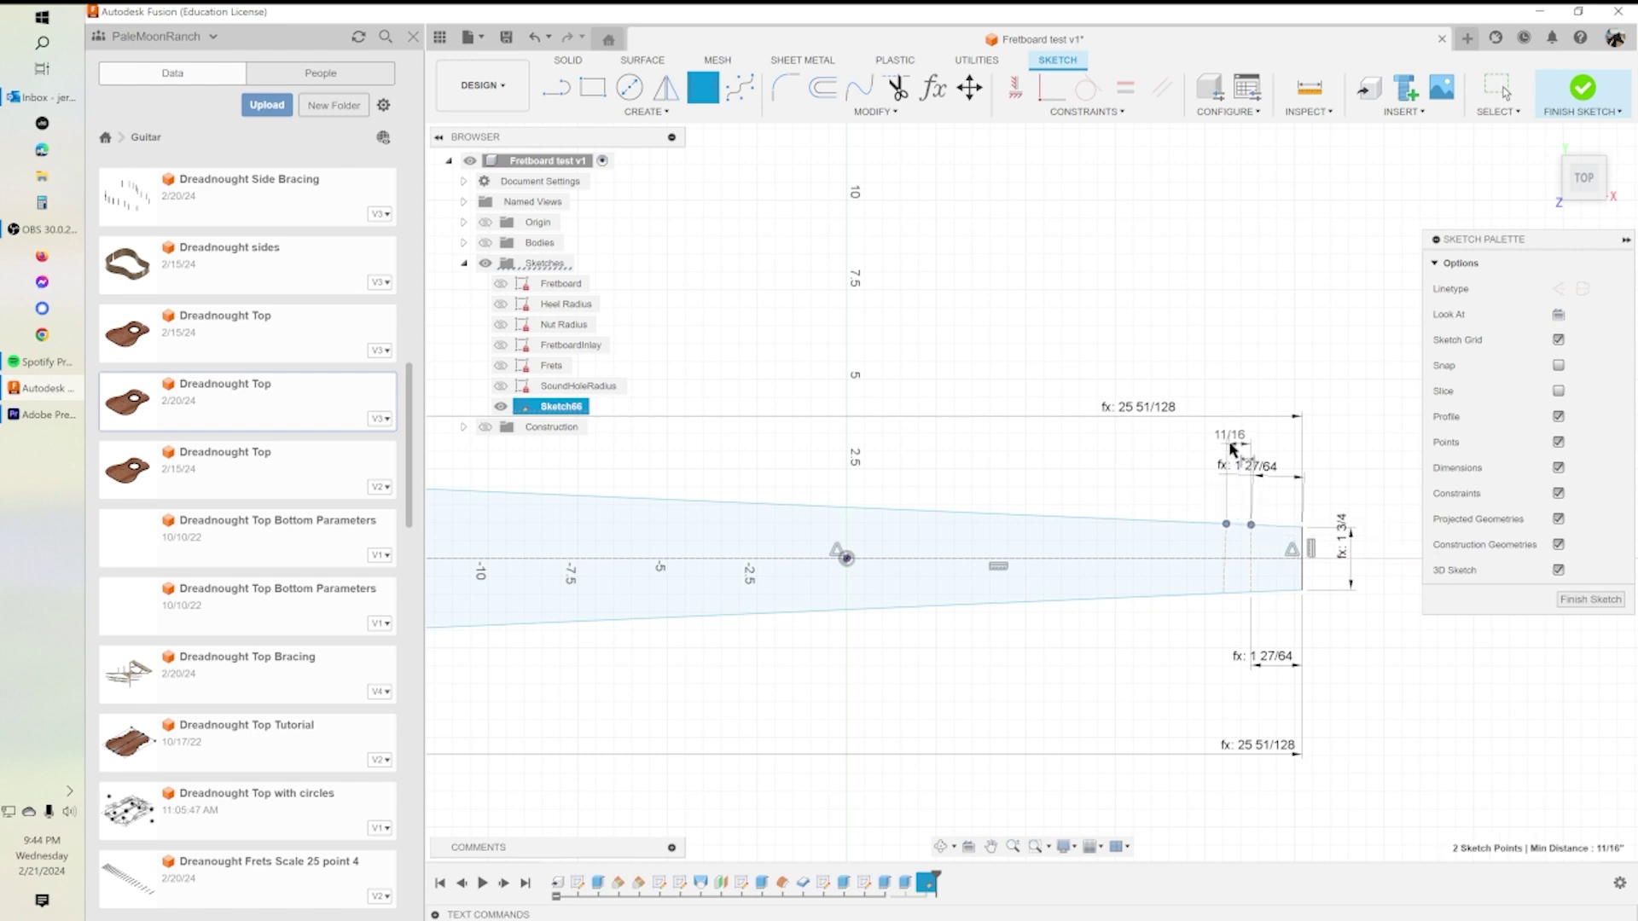
click(1228, 445)
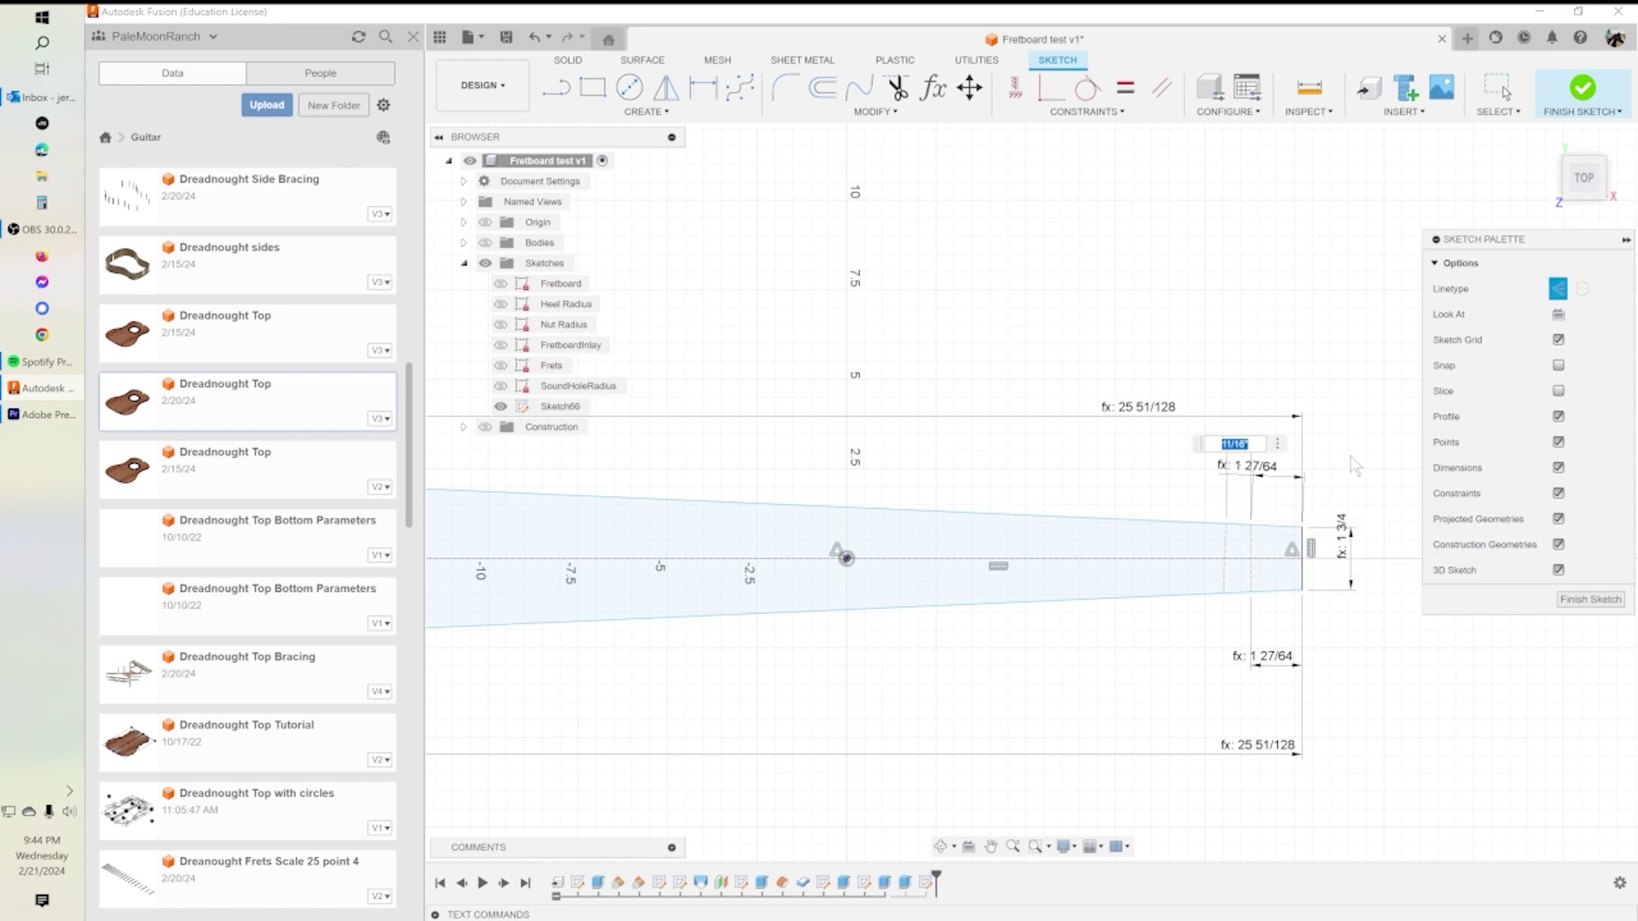
text(low)
key(Return)
text(*m)
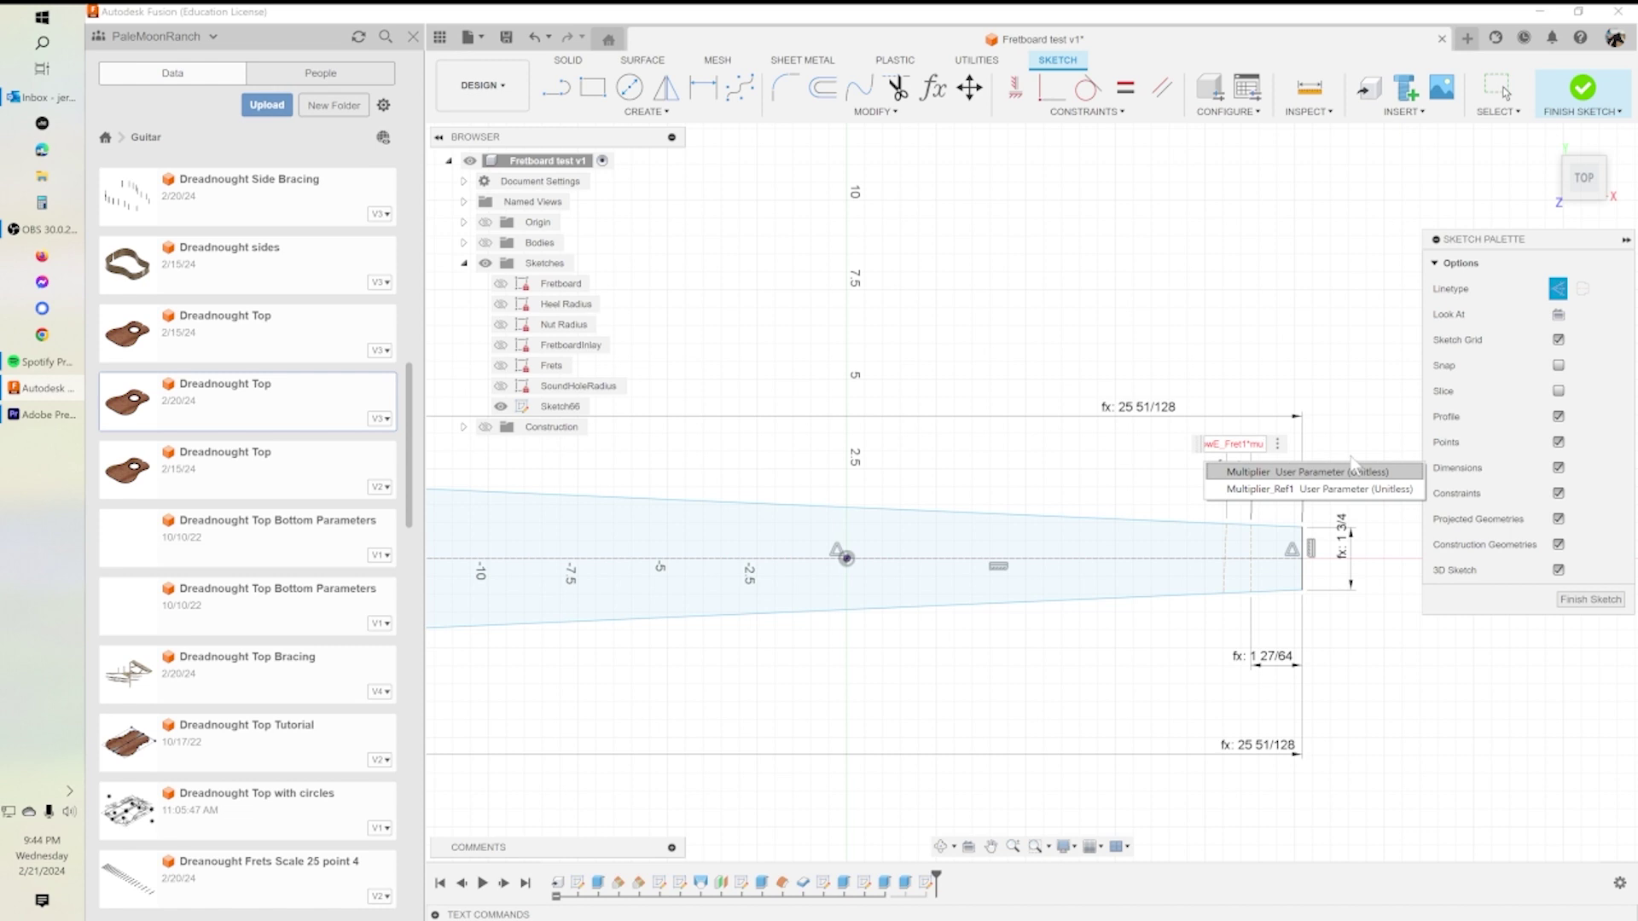
text(u)
click(1351, 470)
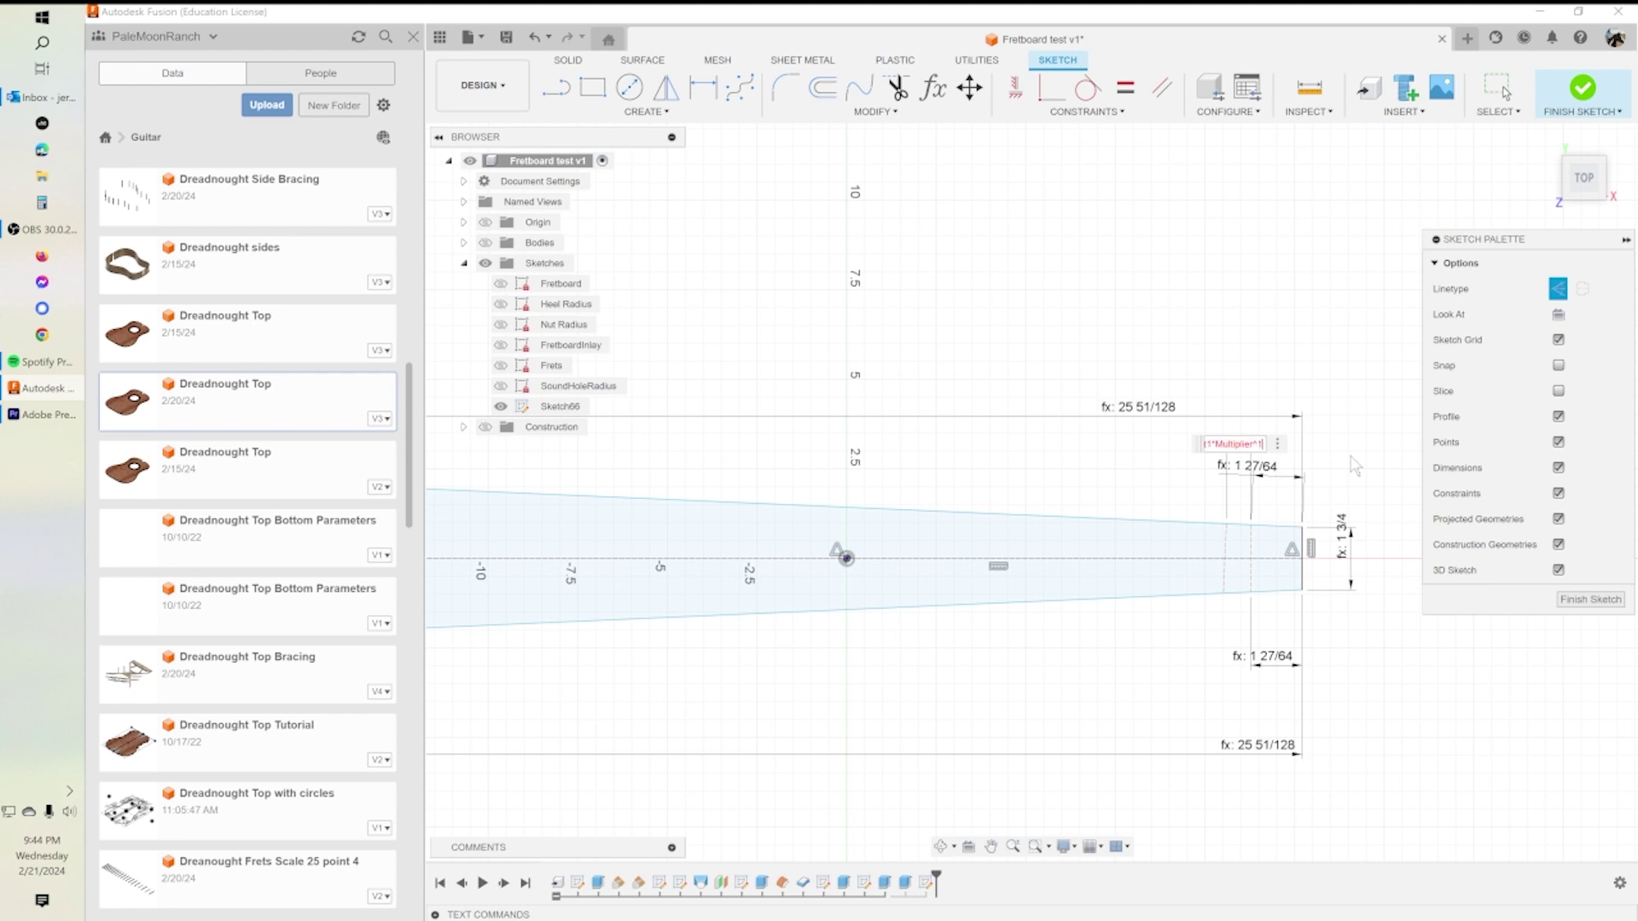
key(Return)
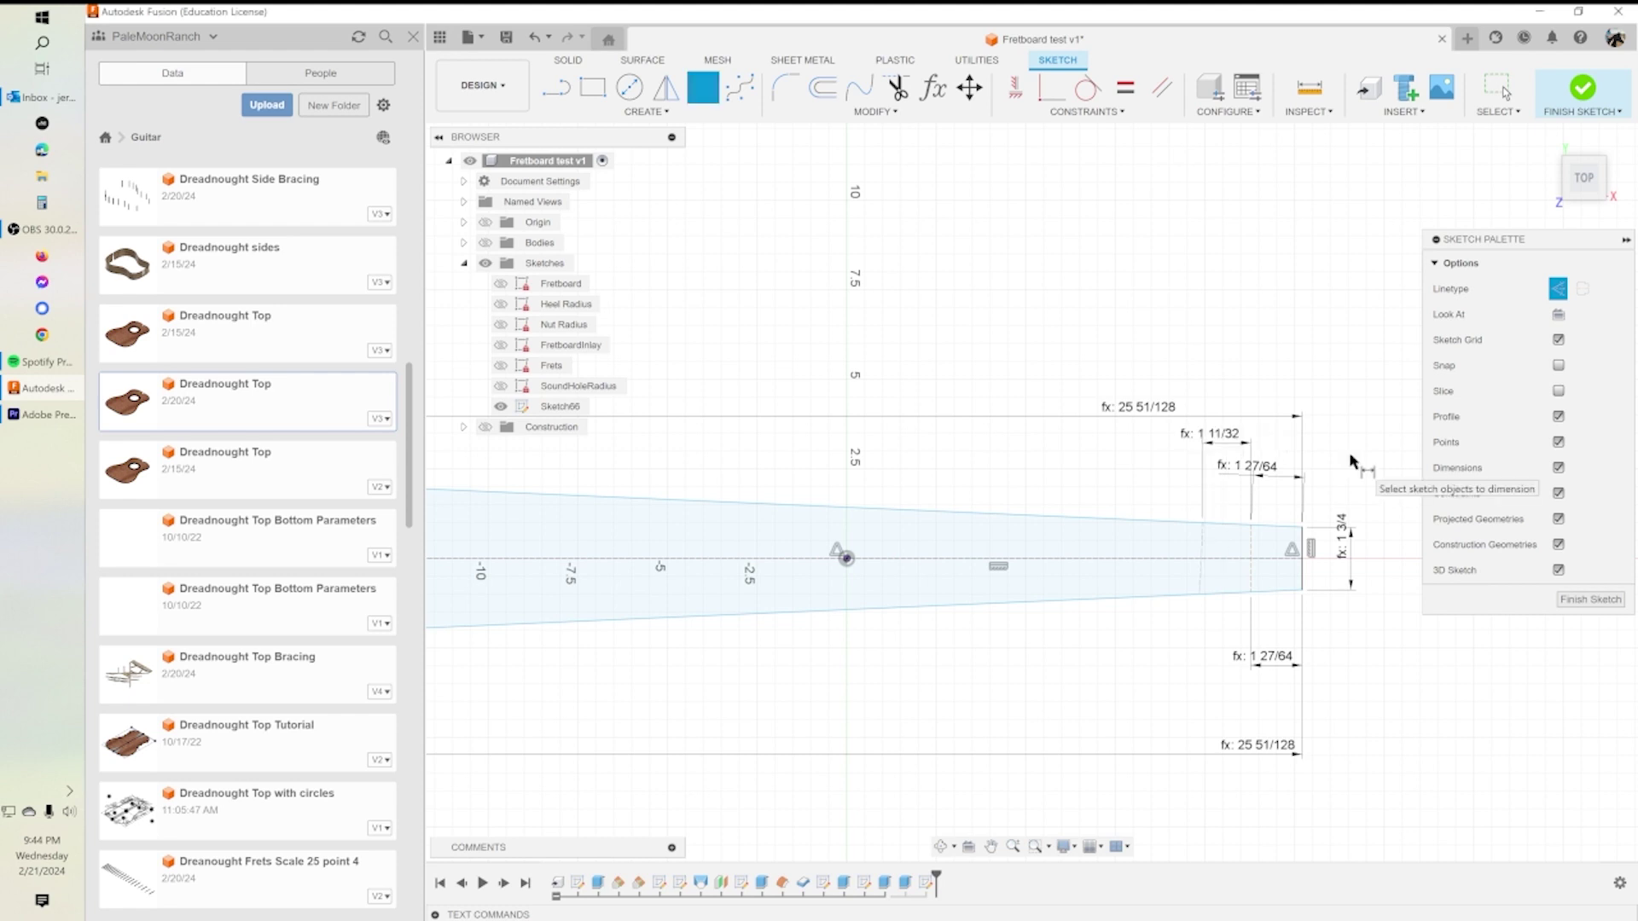
Dimension the horizontal distance between the lower endpoints of the first and second fret lines and set it to HighE_Fret1*Multiplier.
click(1199, 594)
click(1250, 592)
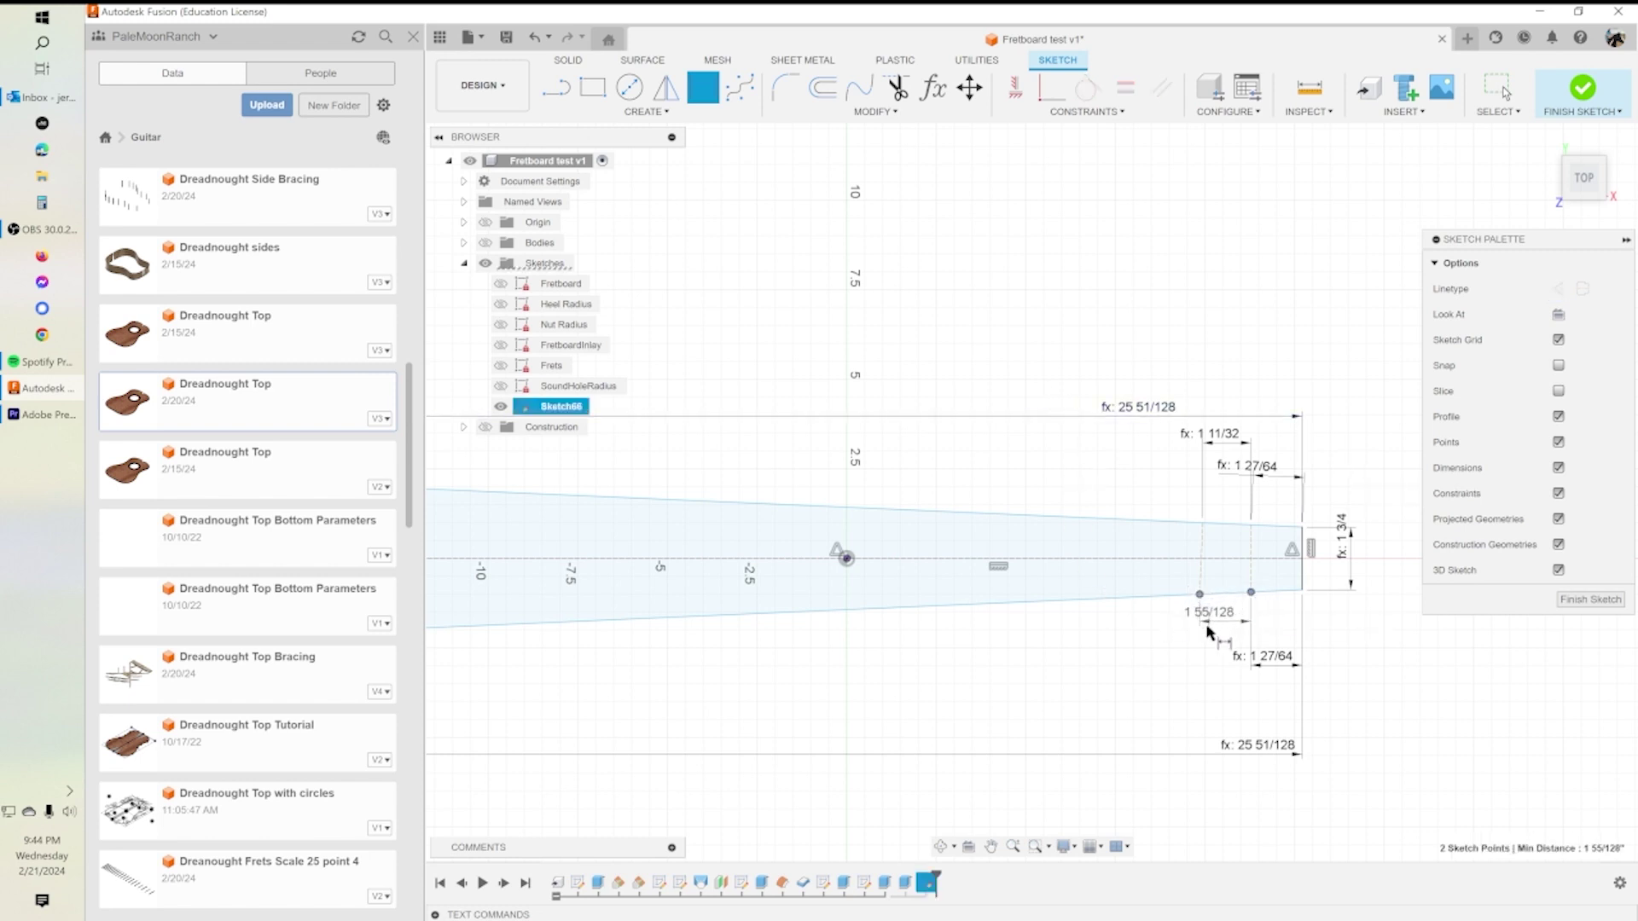
click(1203, 698)
text(HighE_Fret1)
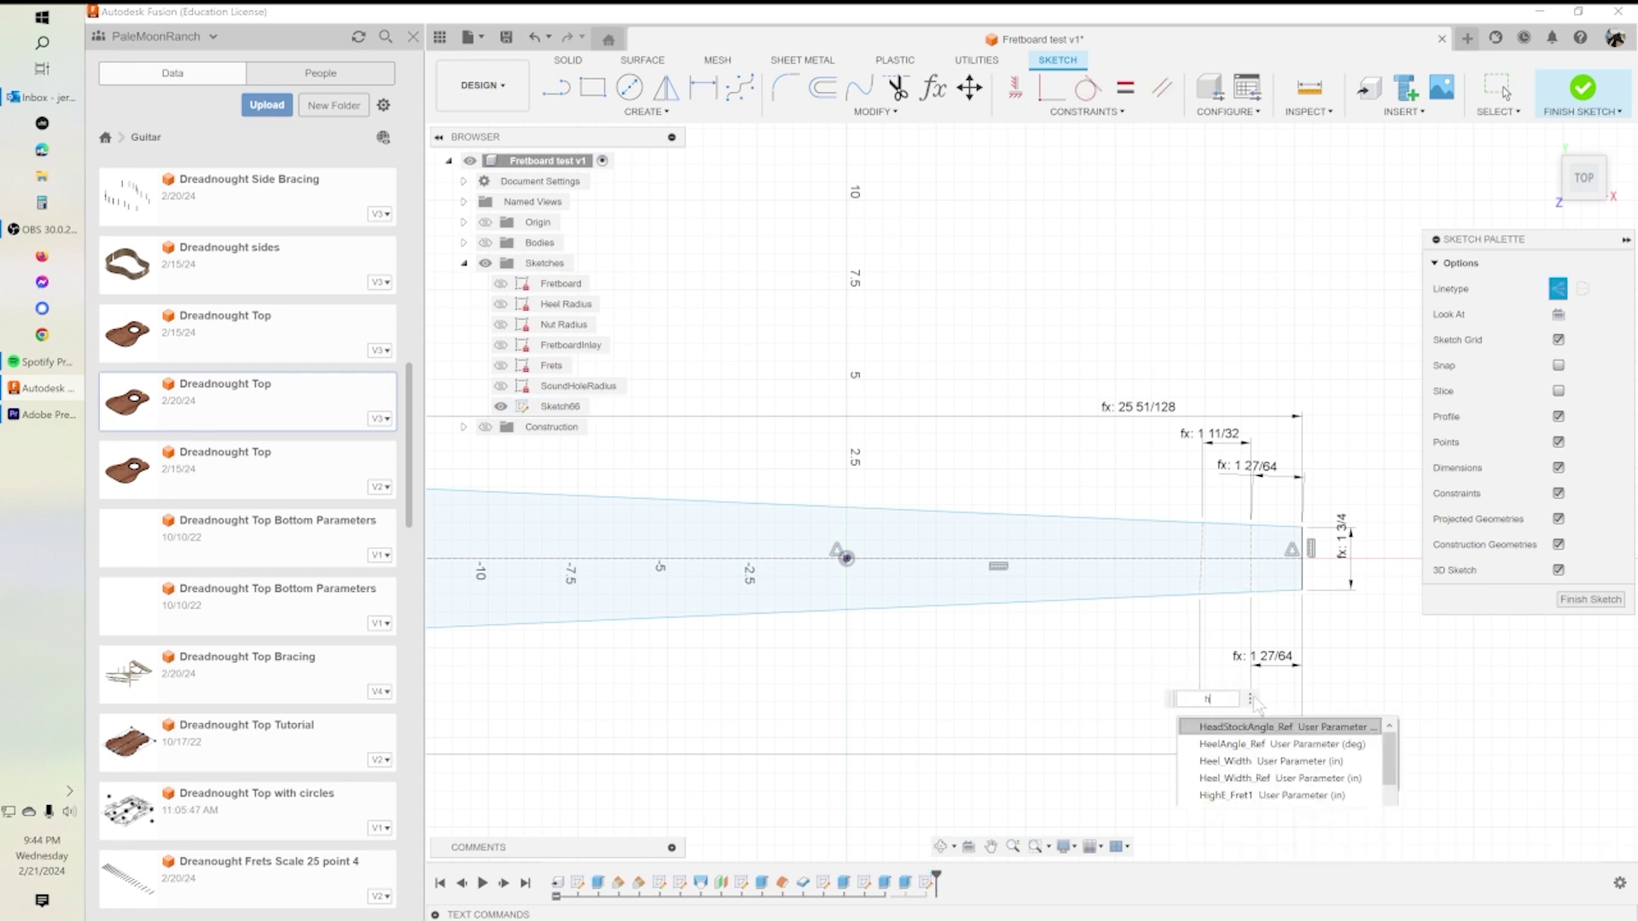
text(*mul)
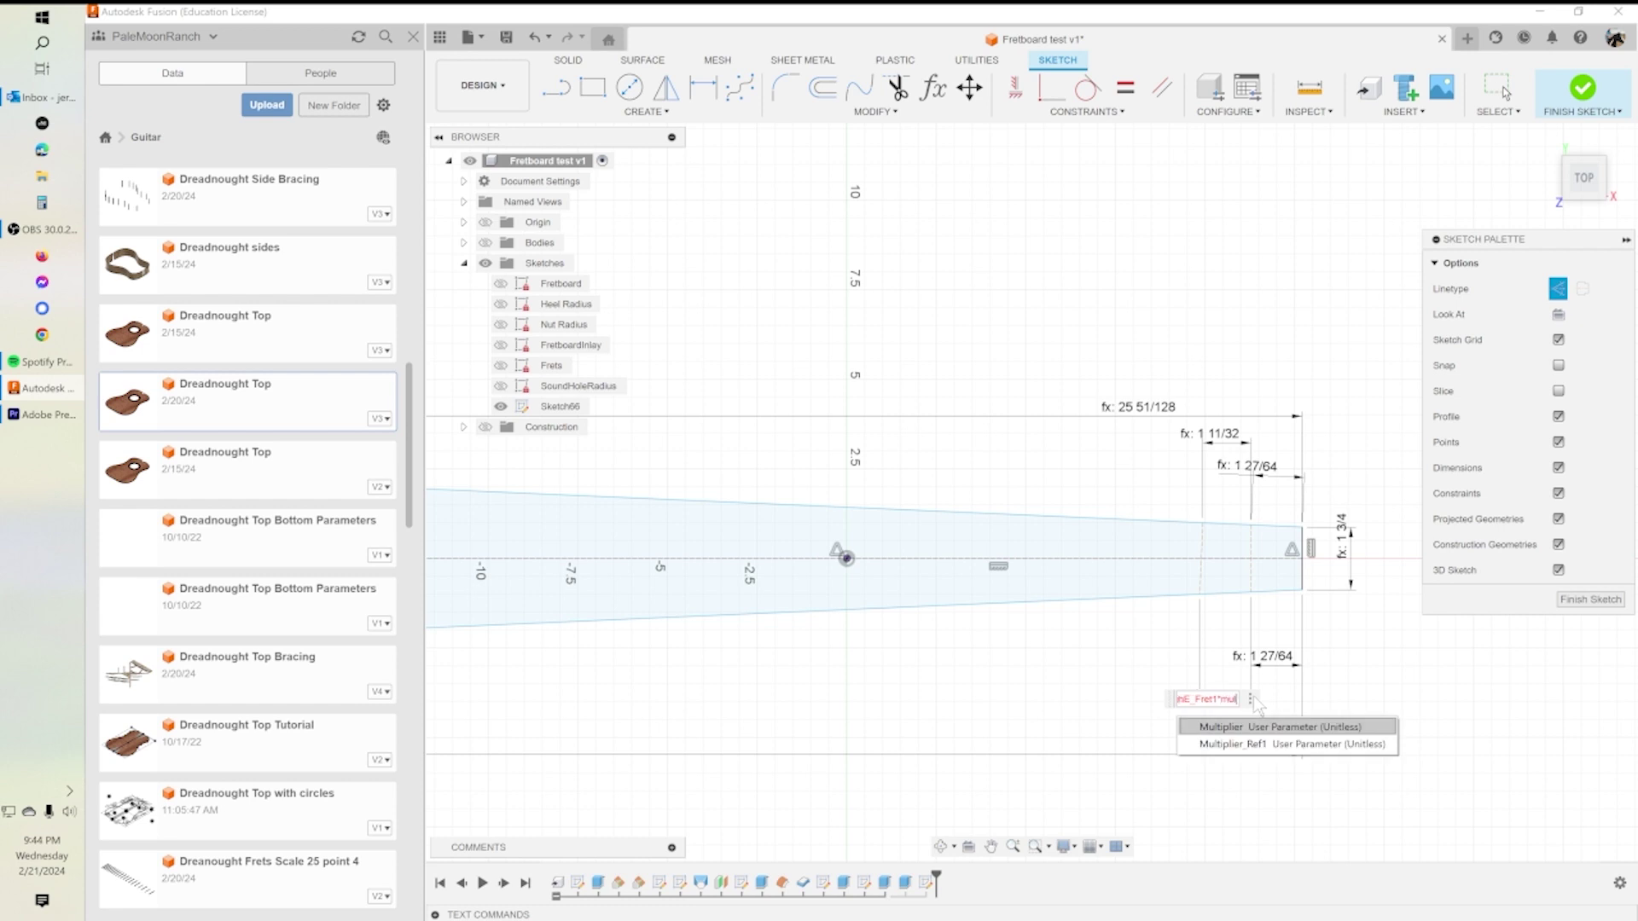
key(Return)
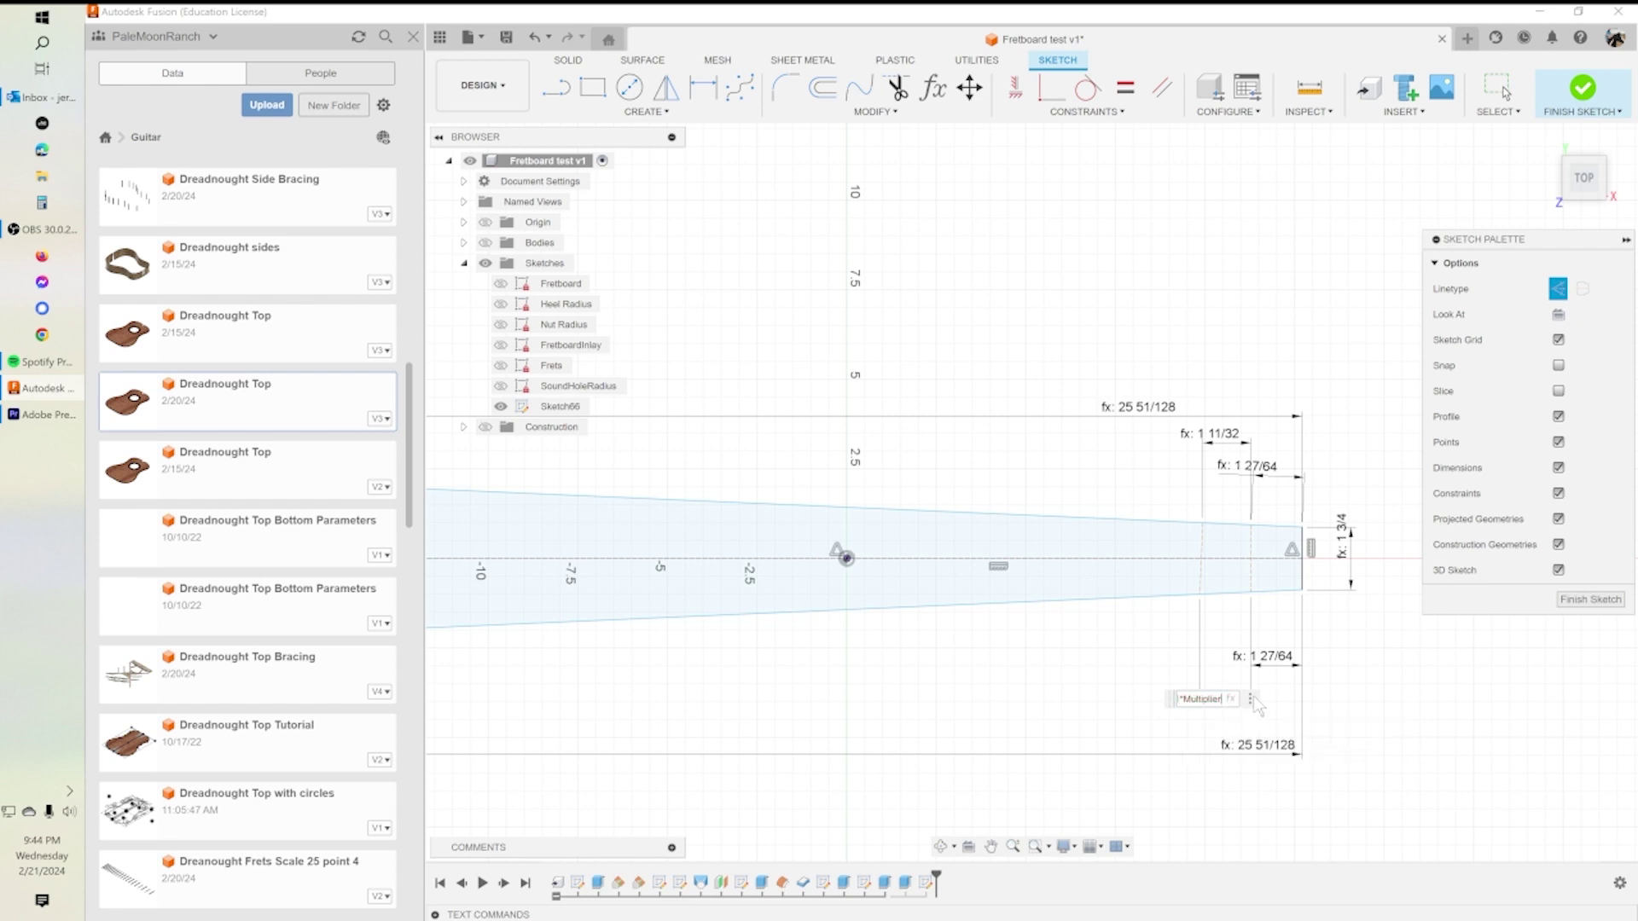
key(Return)
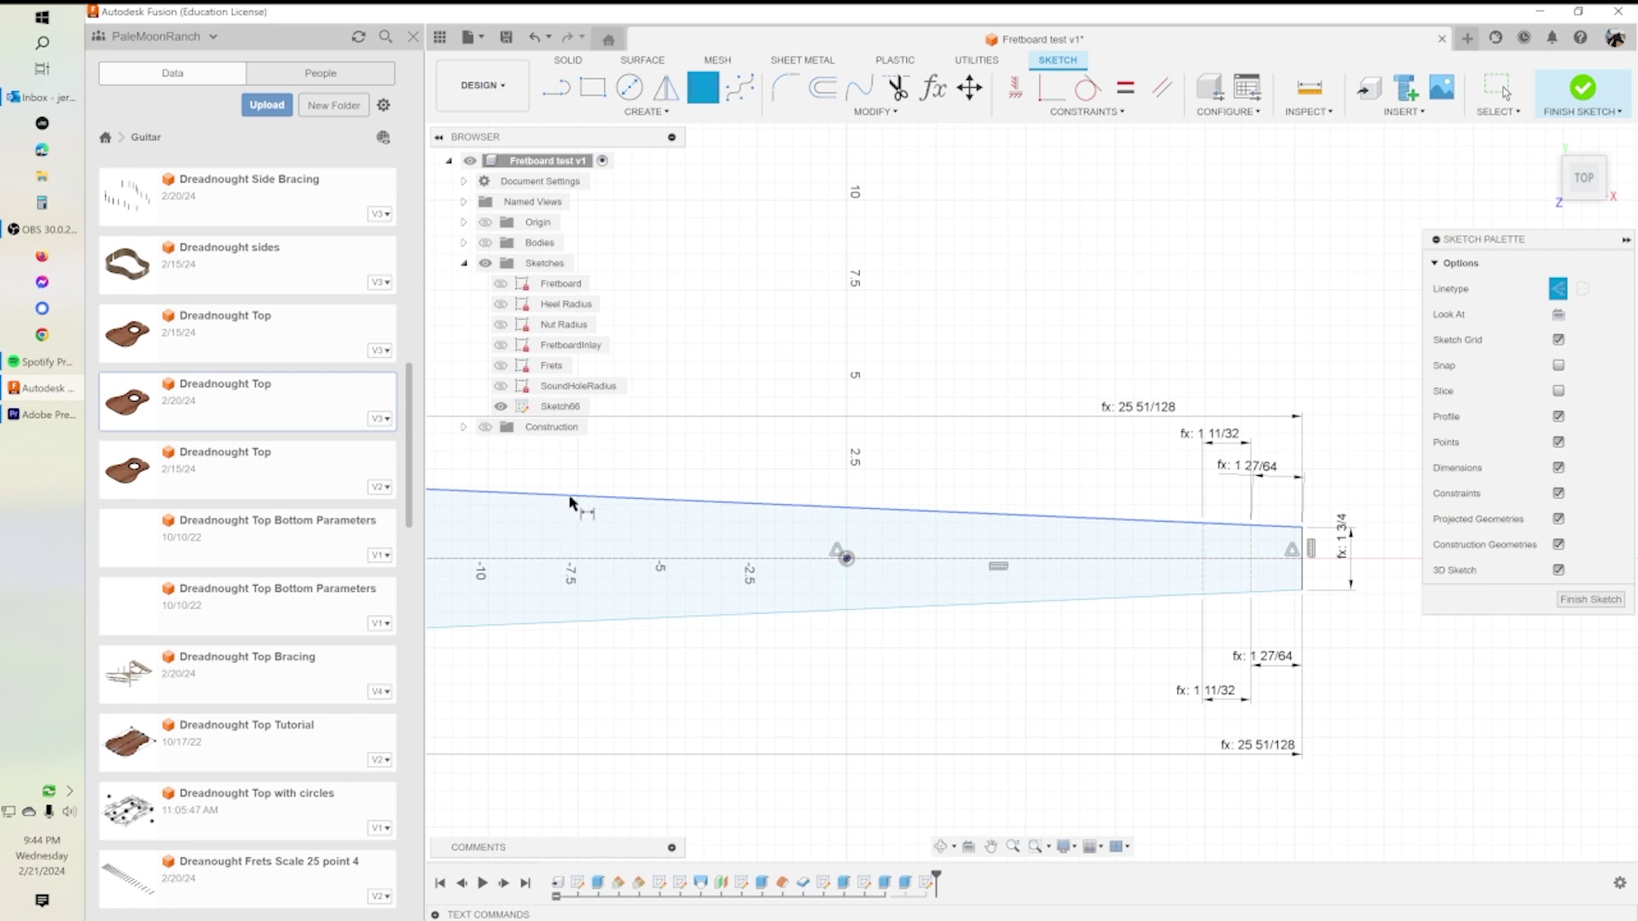
Draw a third, slightly slanted construction line about 2.1 in long between the fretboard's upper and lower edges, beyond the second fret line.
click(567, 96)
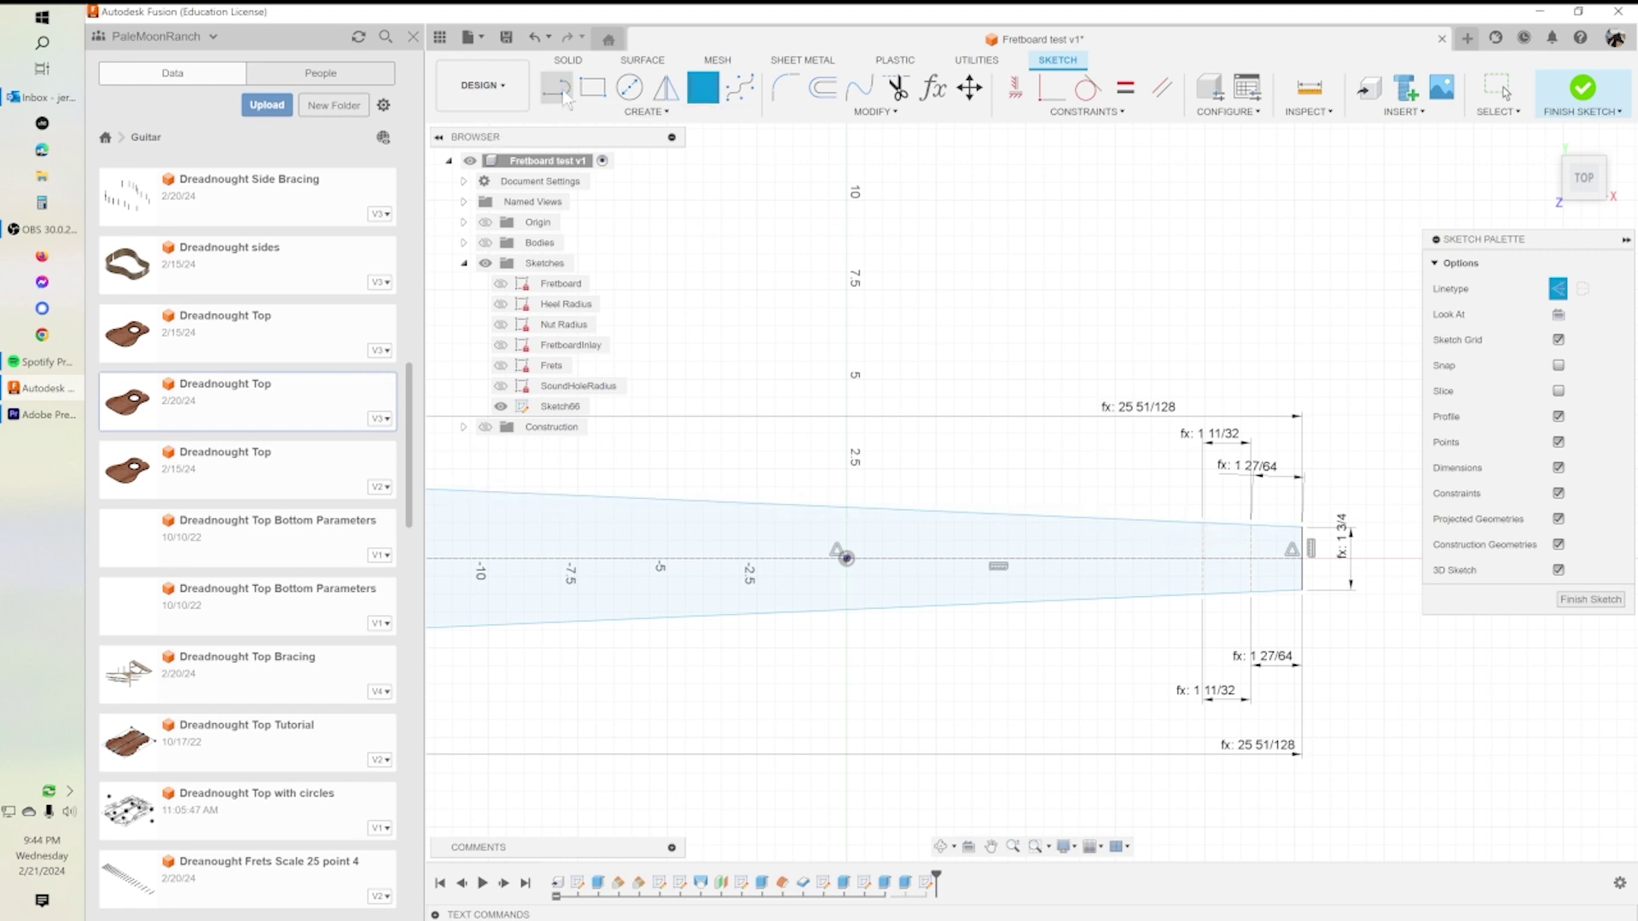
click(1163, 522)
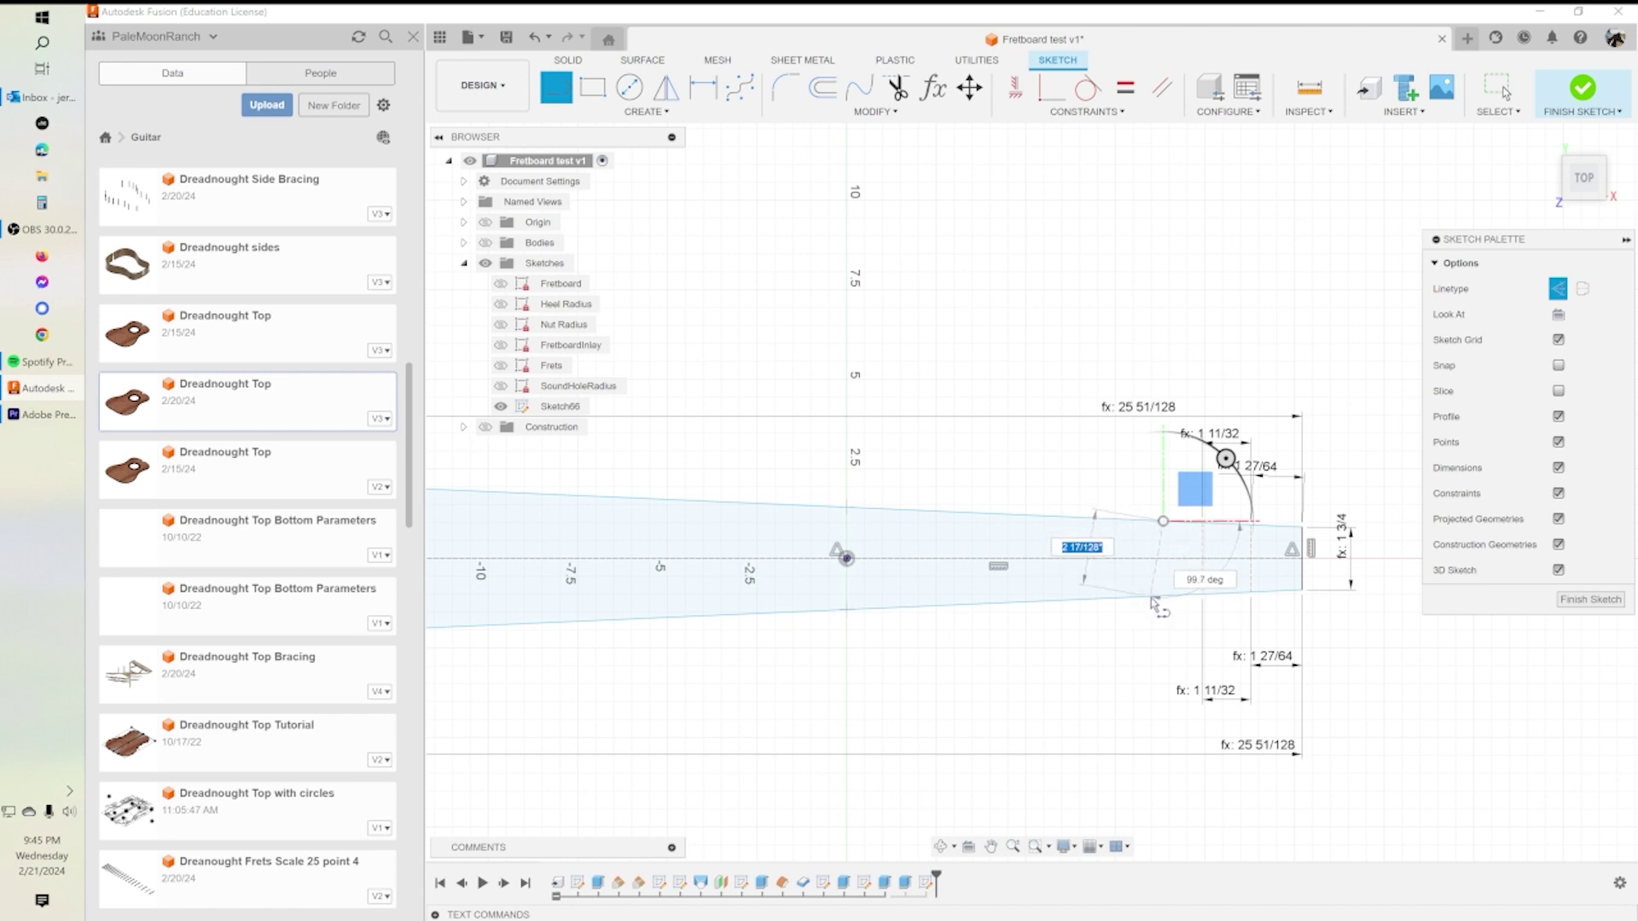
click(1153, 602)
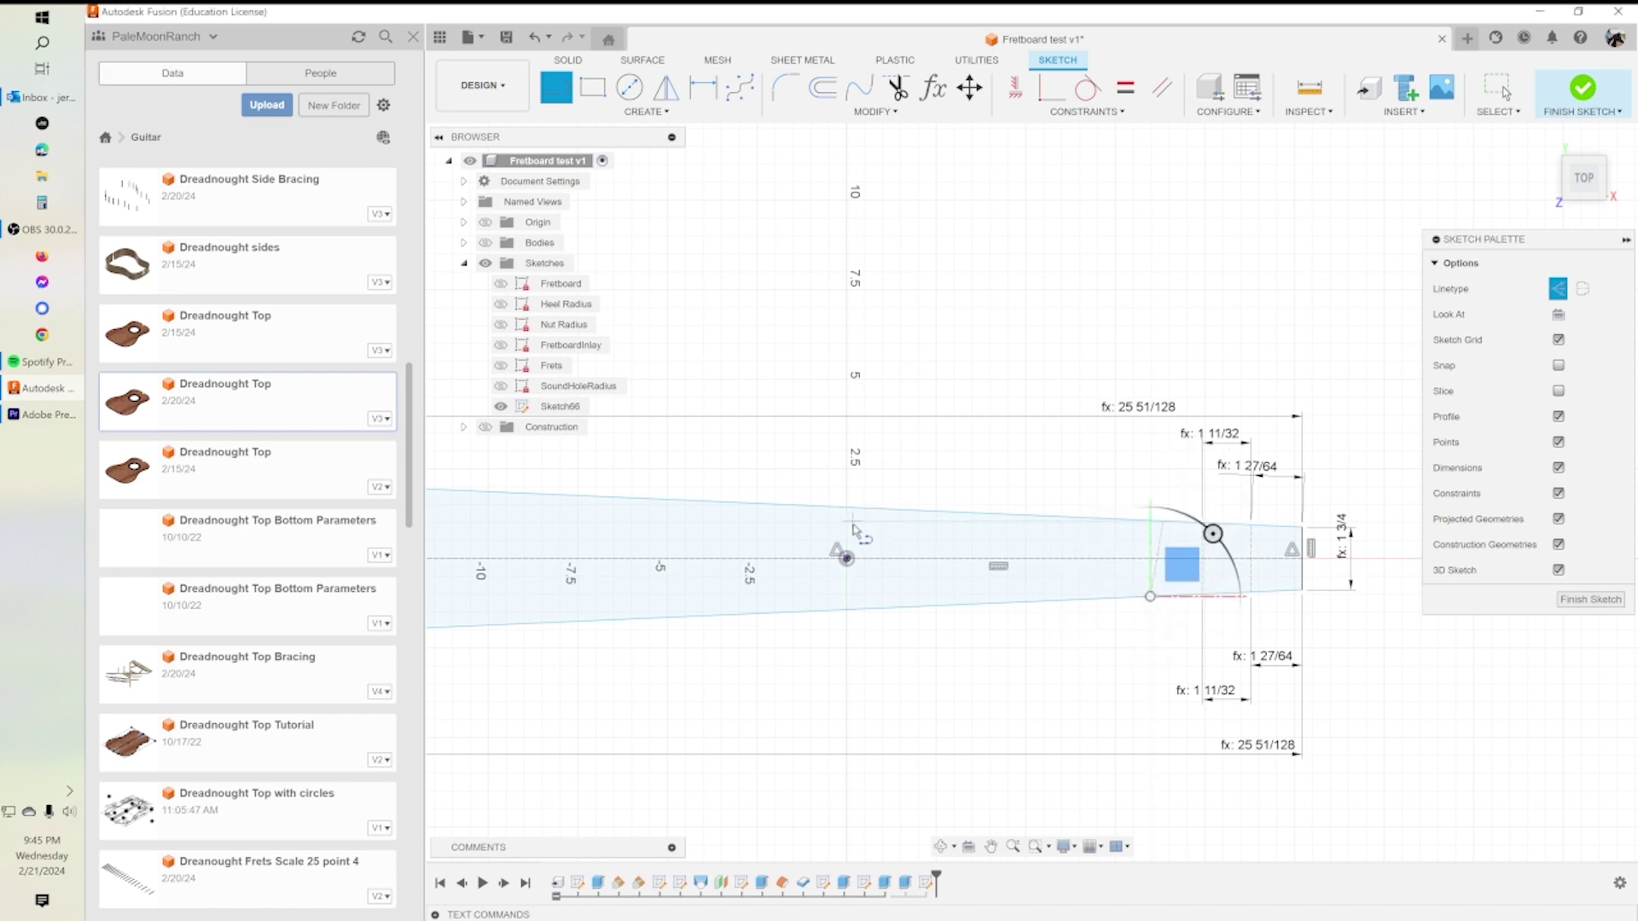
key(Escape)
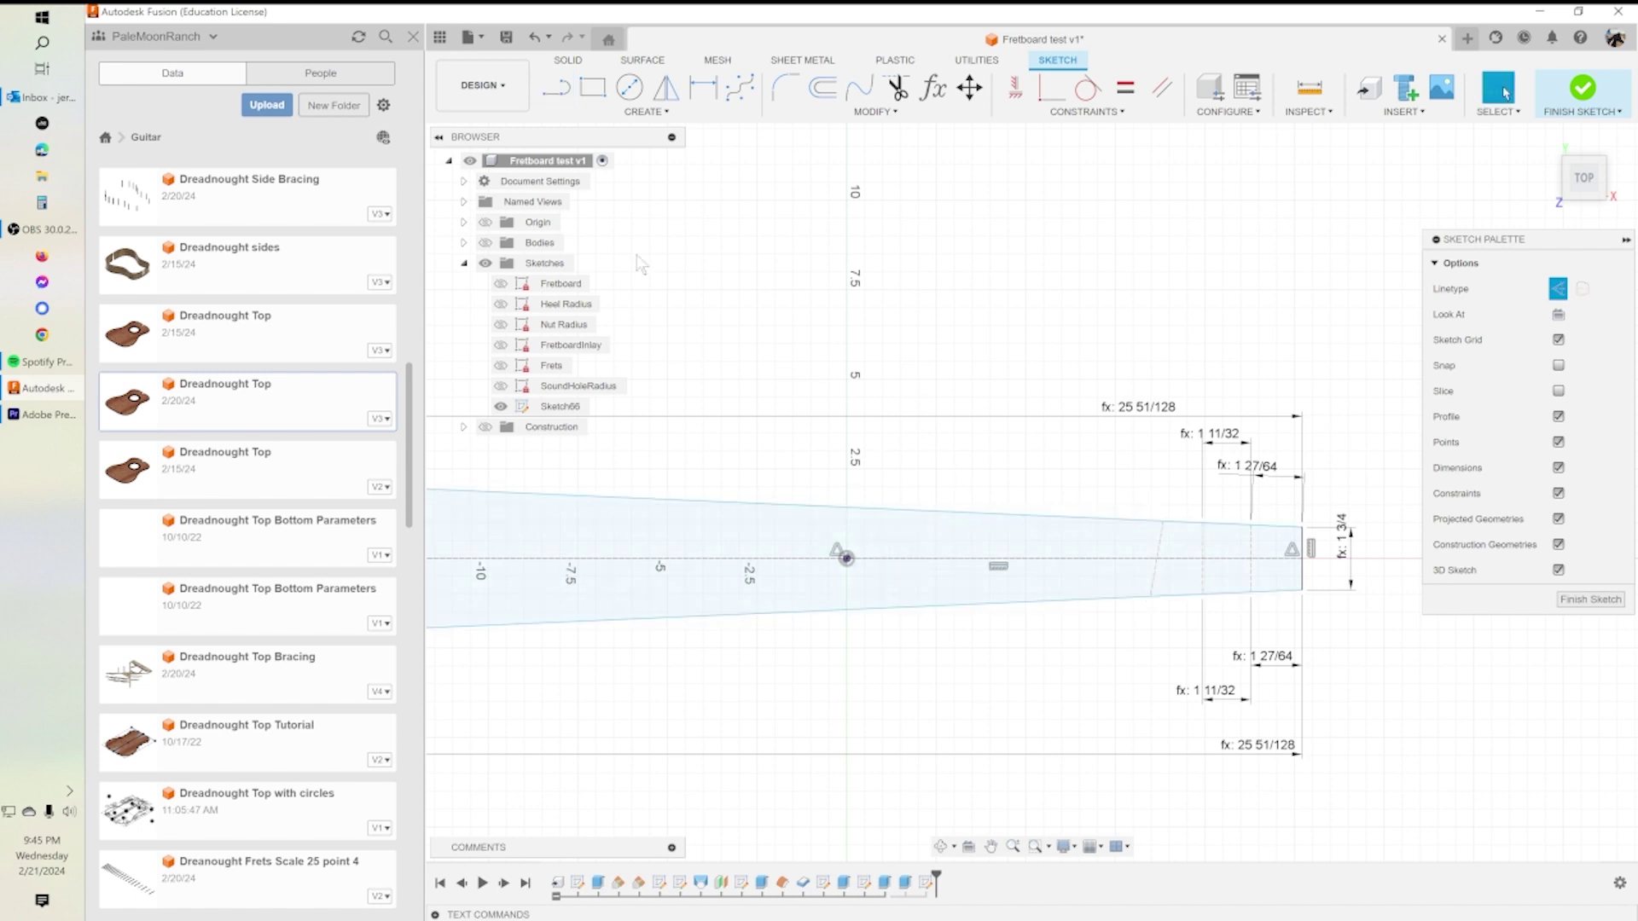
click(557, 87)
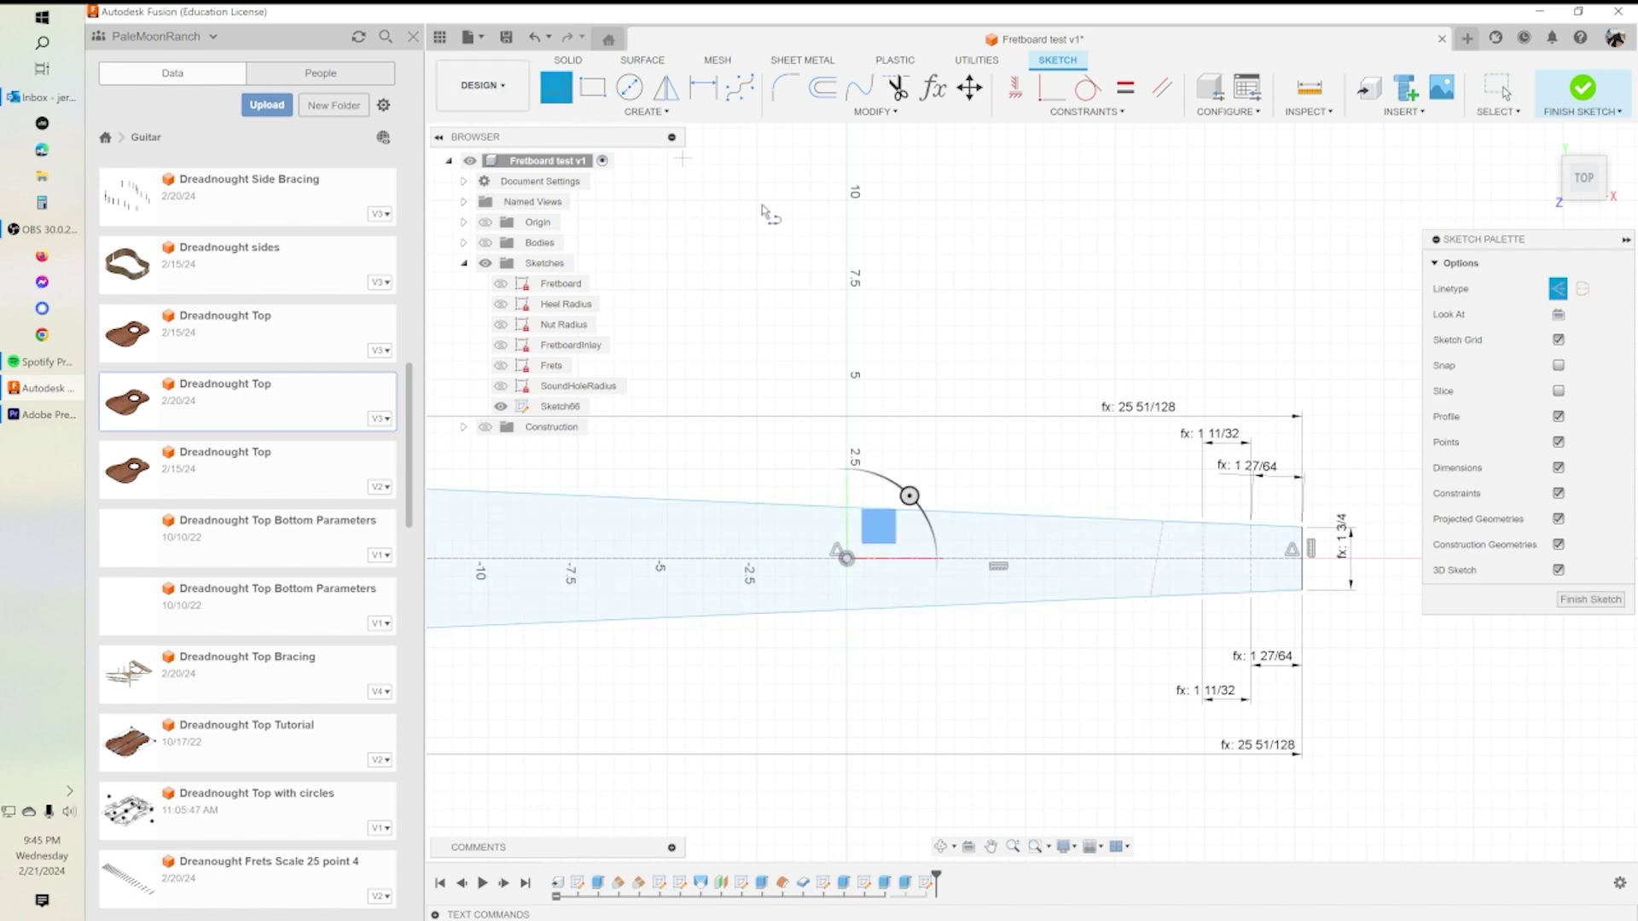
Draw four more construction fret lines between the fretboard's upper and lower edges beyond the third fret line, about 1 to 2 in apart.
click(1125, 519)
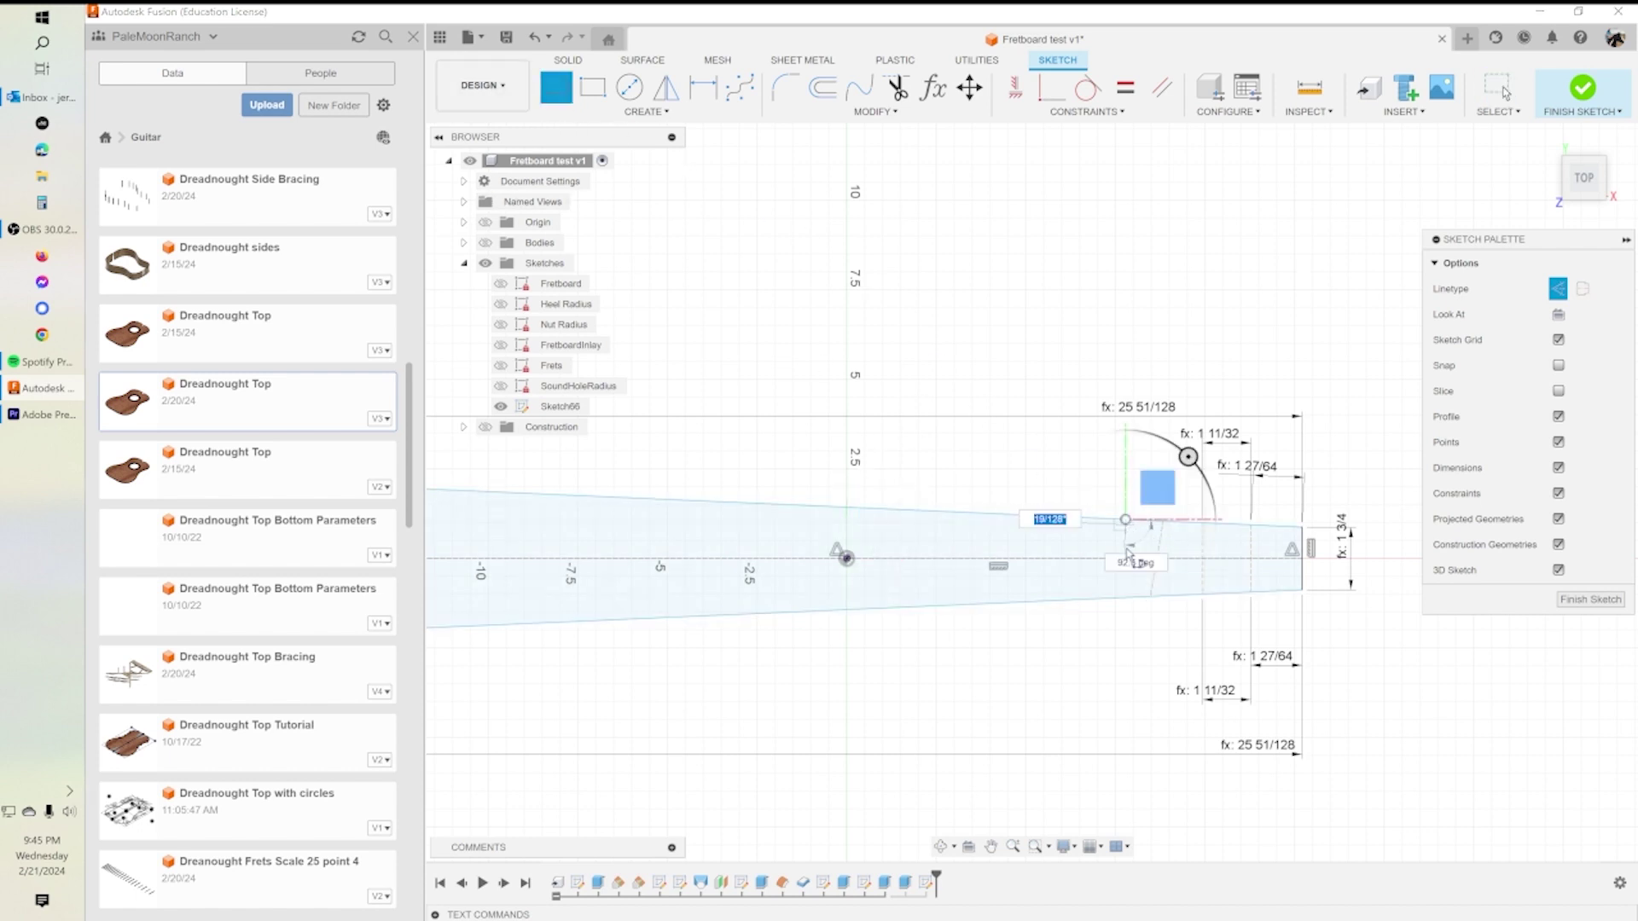
click(1123, 599)
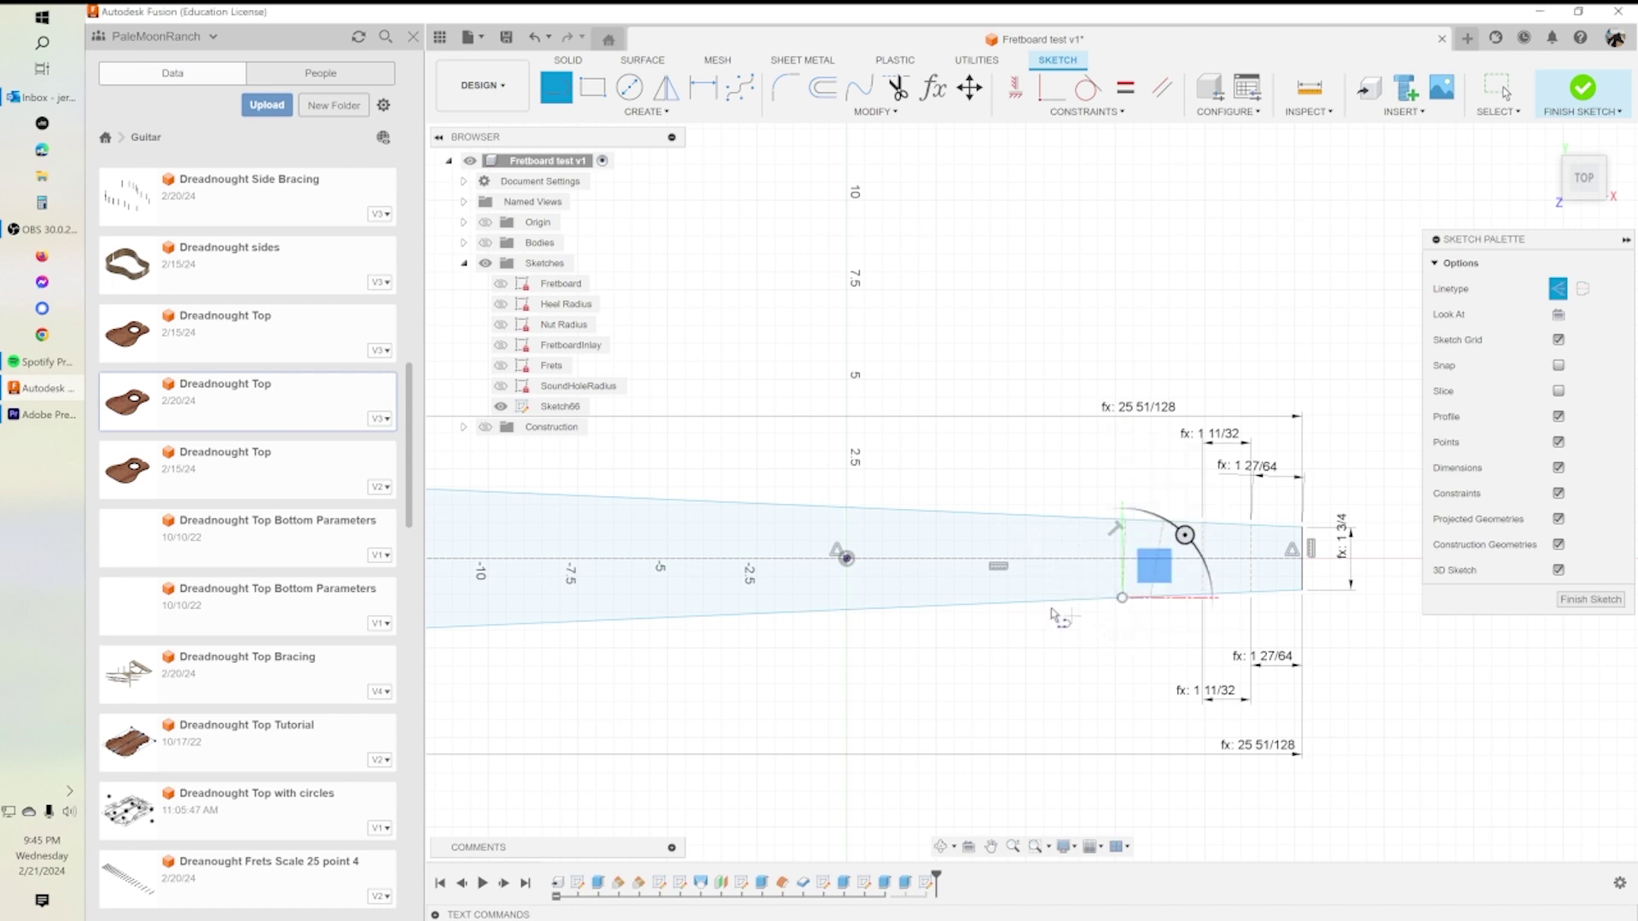
mouse_move(1066, 524)
mouse_down()
mouse_move(1071, 609)
mouse_move(992, 551)
mouse_move(990, 525)
mouse_move(981, 580)
mouse_move(998, 607)
mouse_up()
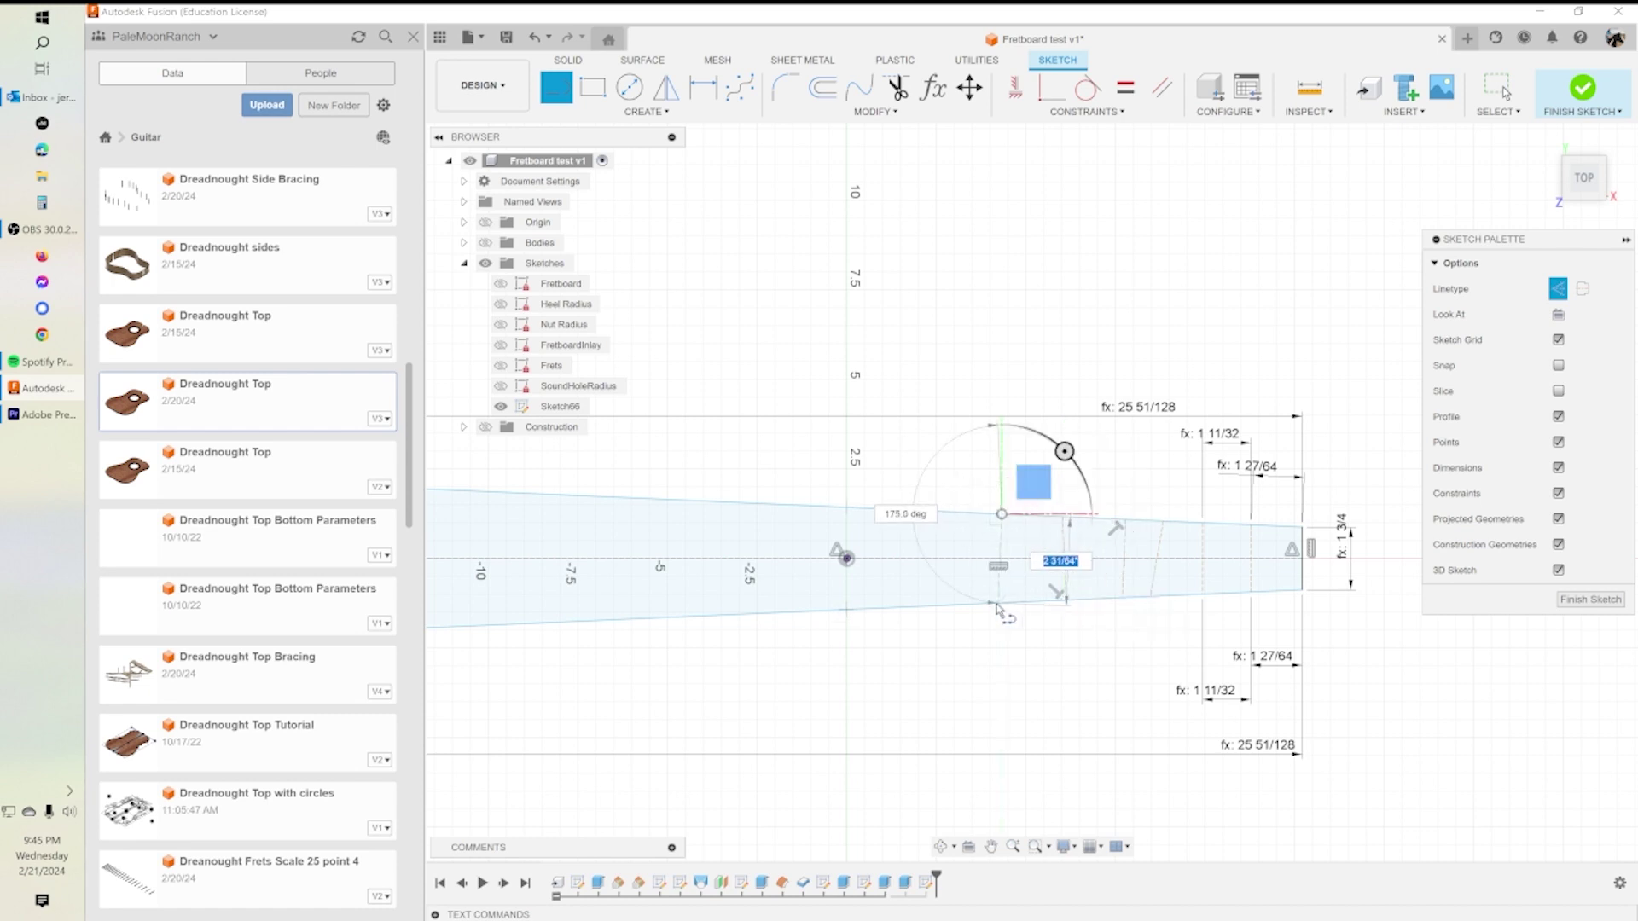
key(ctrl+z)
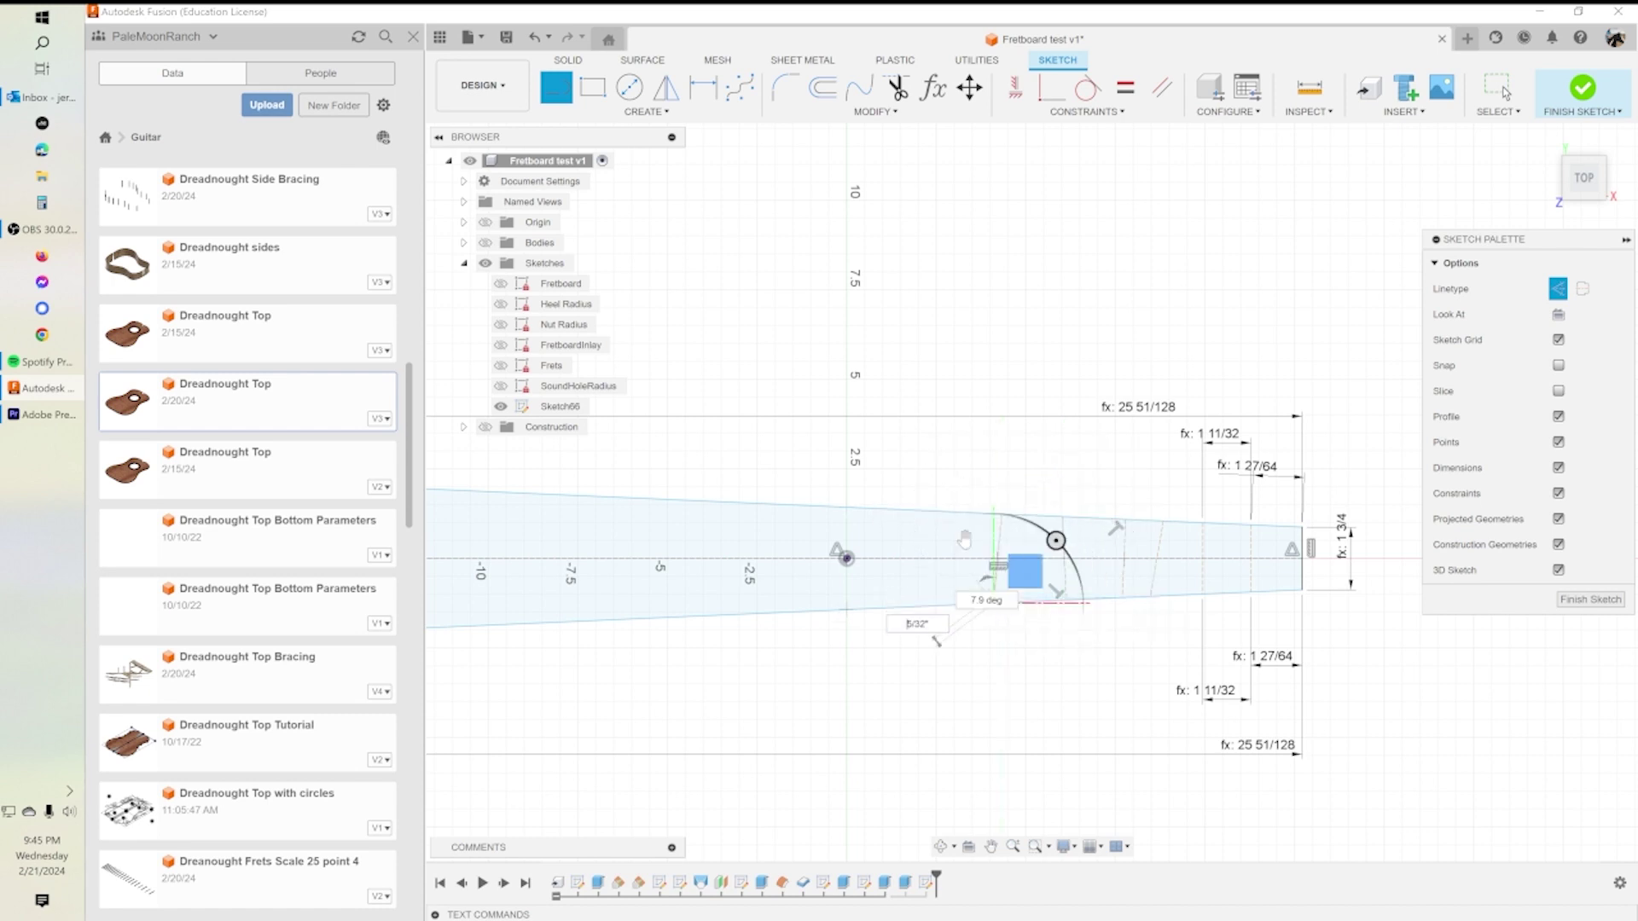
key(l)
click(993, 604)
key(Escape)
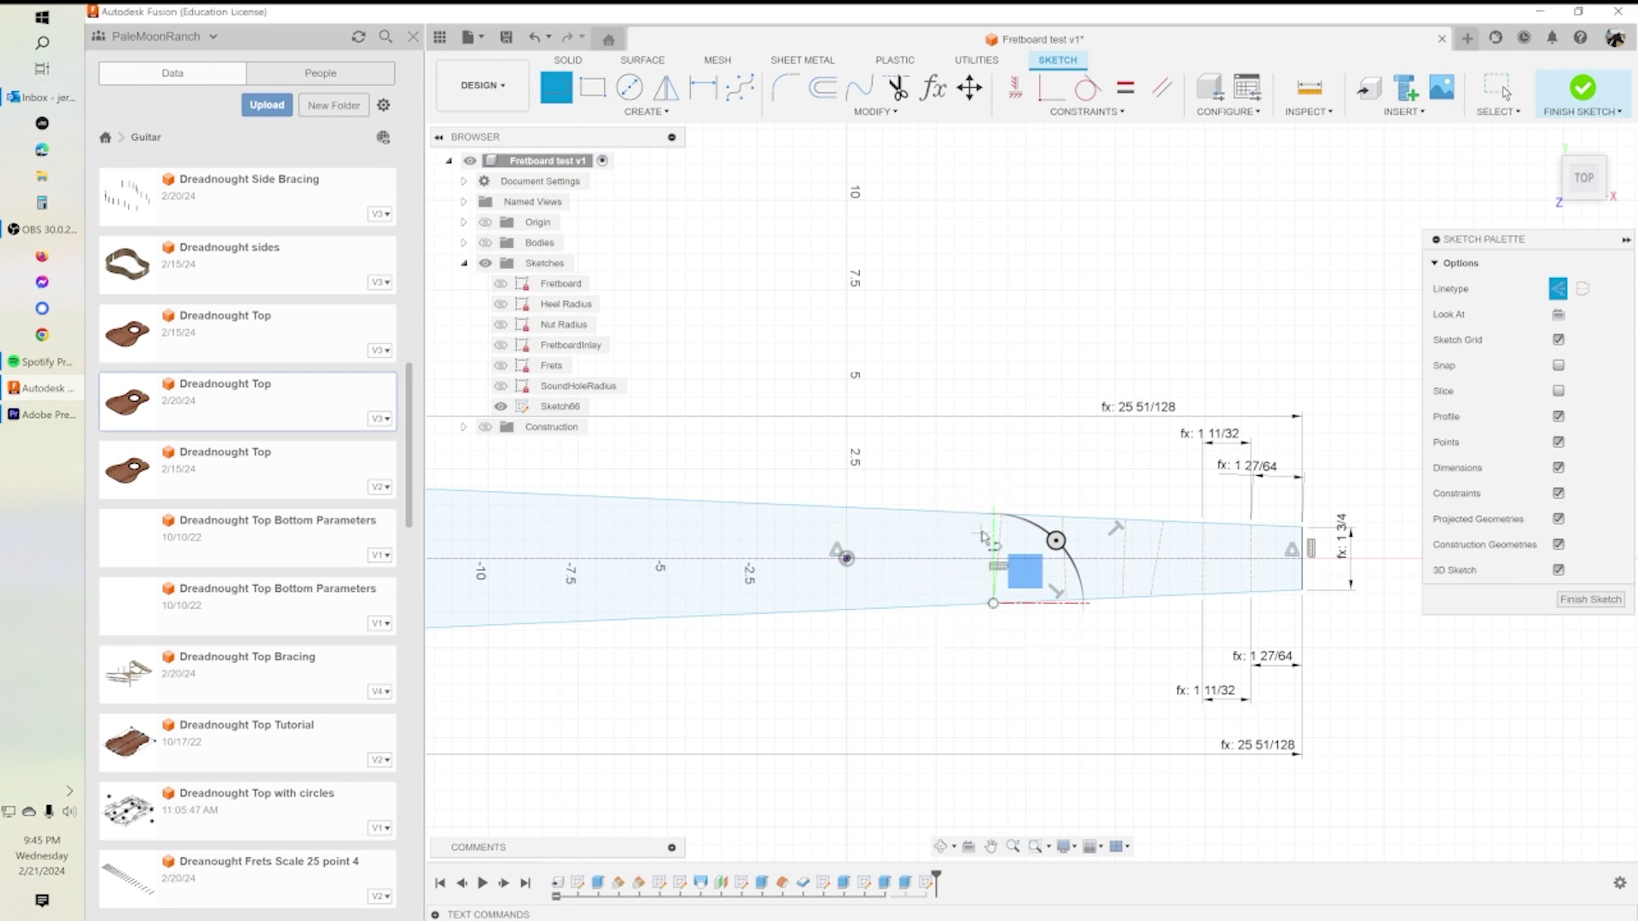
drag(993, 604, 919, 538)
key(Escape)
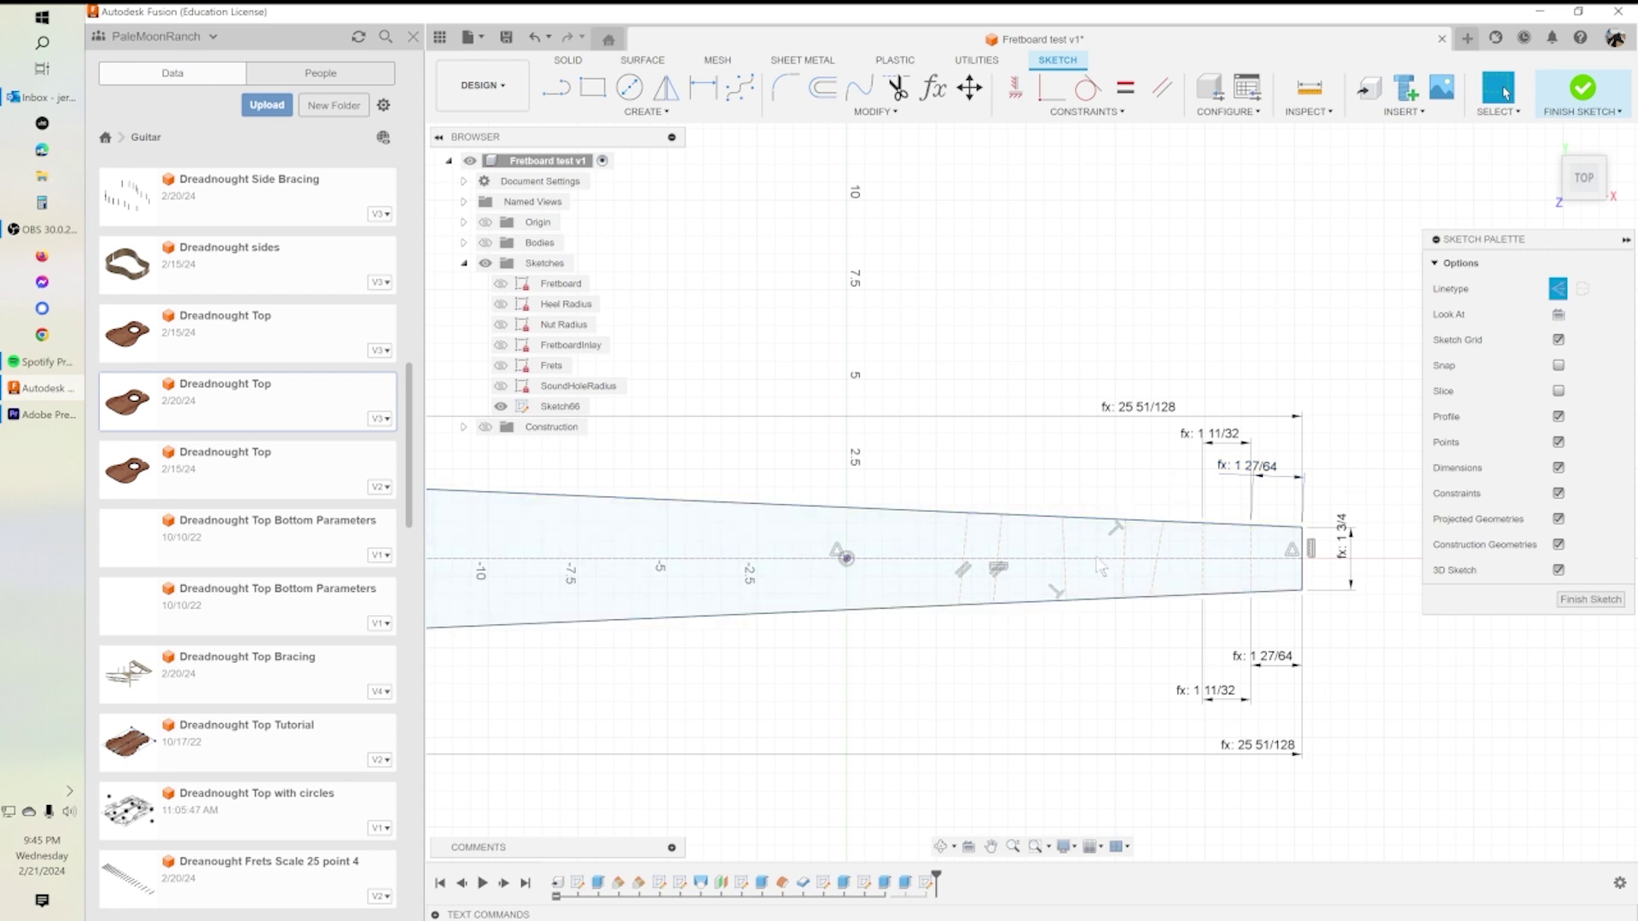
Delete the perpendicular constraints on the fourth and fifth fret lines, and remove the extra seventh line parallel to the sixth.
click(1115, 529)
key(Delete)
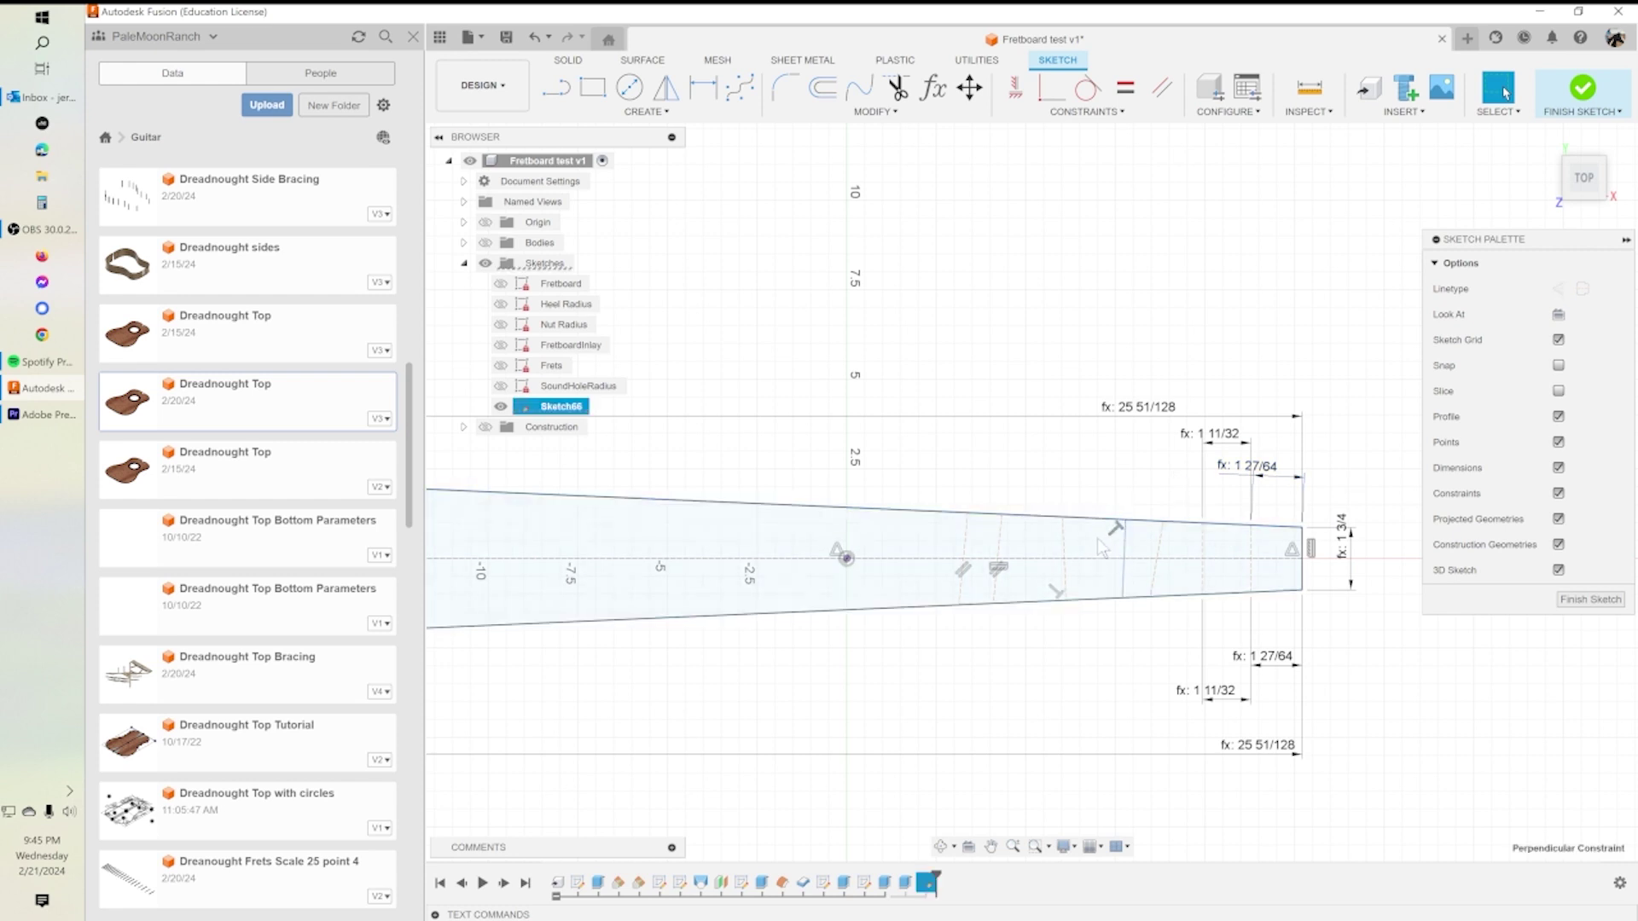
click(1058, 588)
key(Delete)
click(965, 580)
key(Delete)
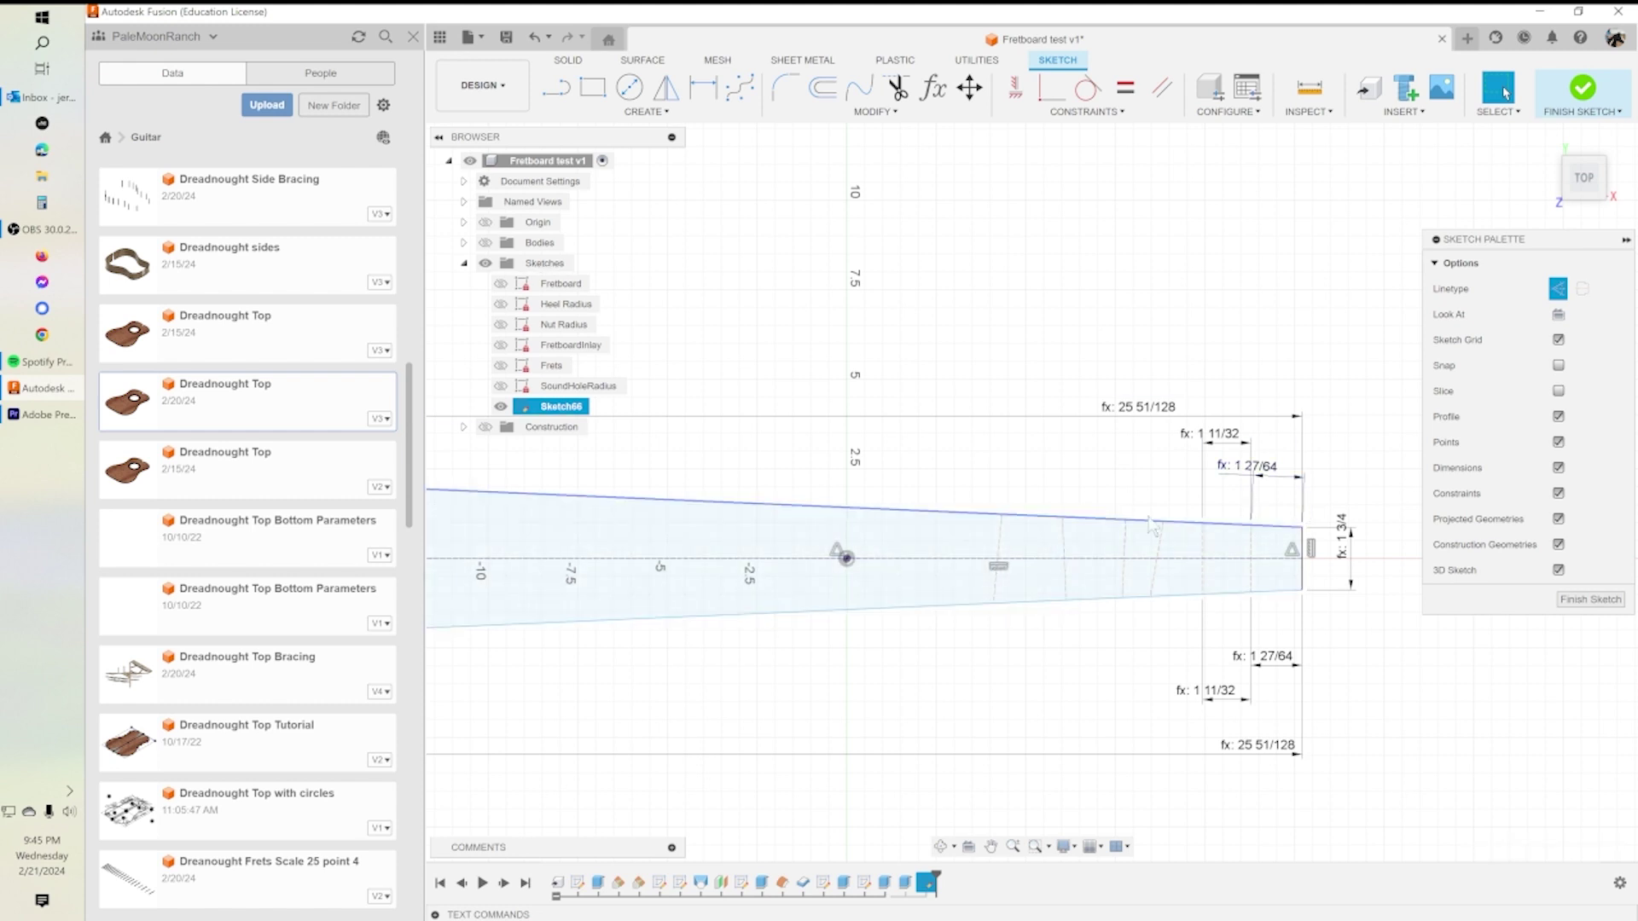
Copy the LowE_Fret1 * Multiplier ^ expression and dimension the horizontal distance between the second and third fret lines' upper endpoints as LowE_Fret1 * Multiplier ^ 2.
click(1235, 442)
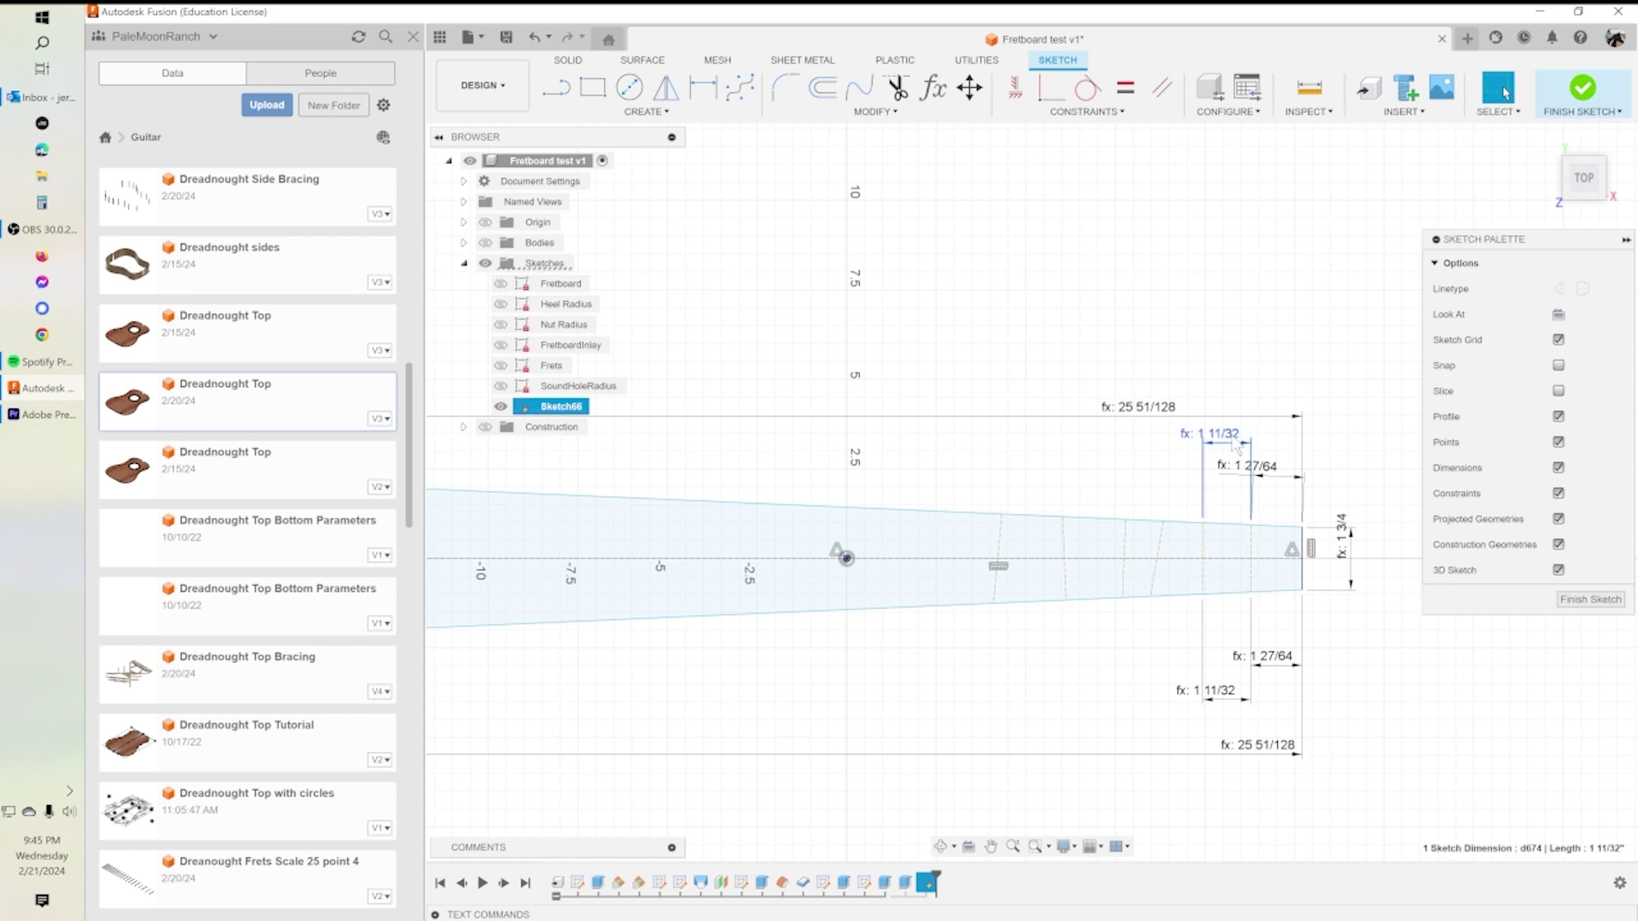
double_click(1224, 440)
drag(1203, 441, 1280, 442)
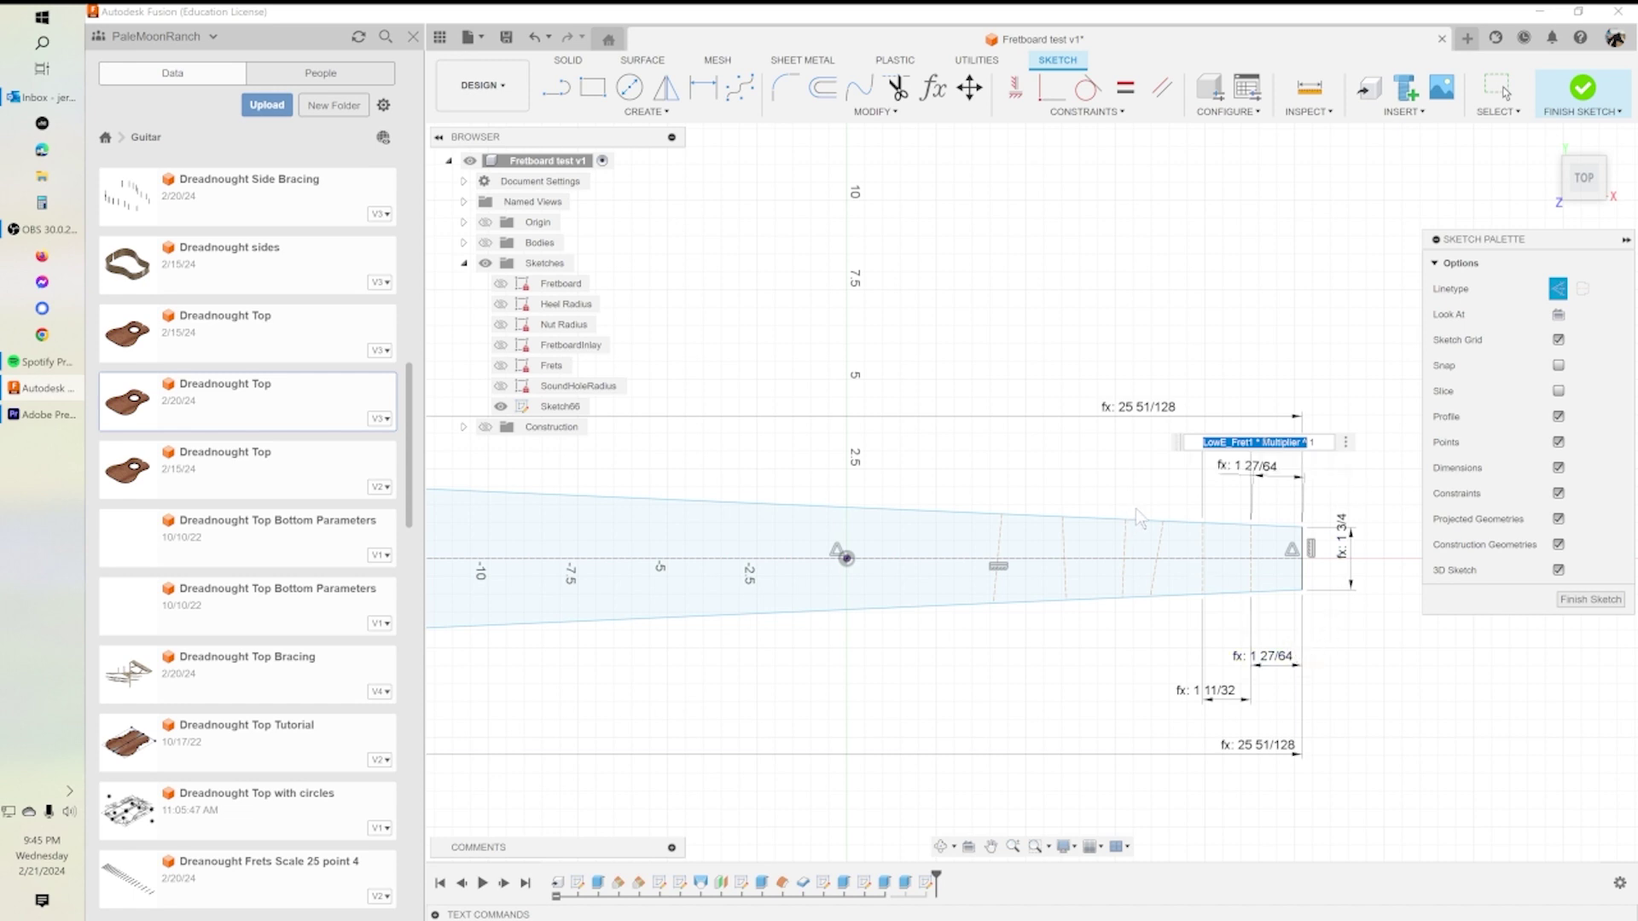
key(Return)
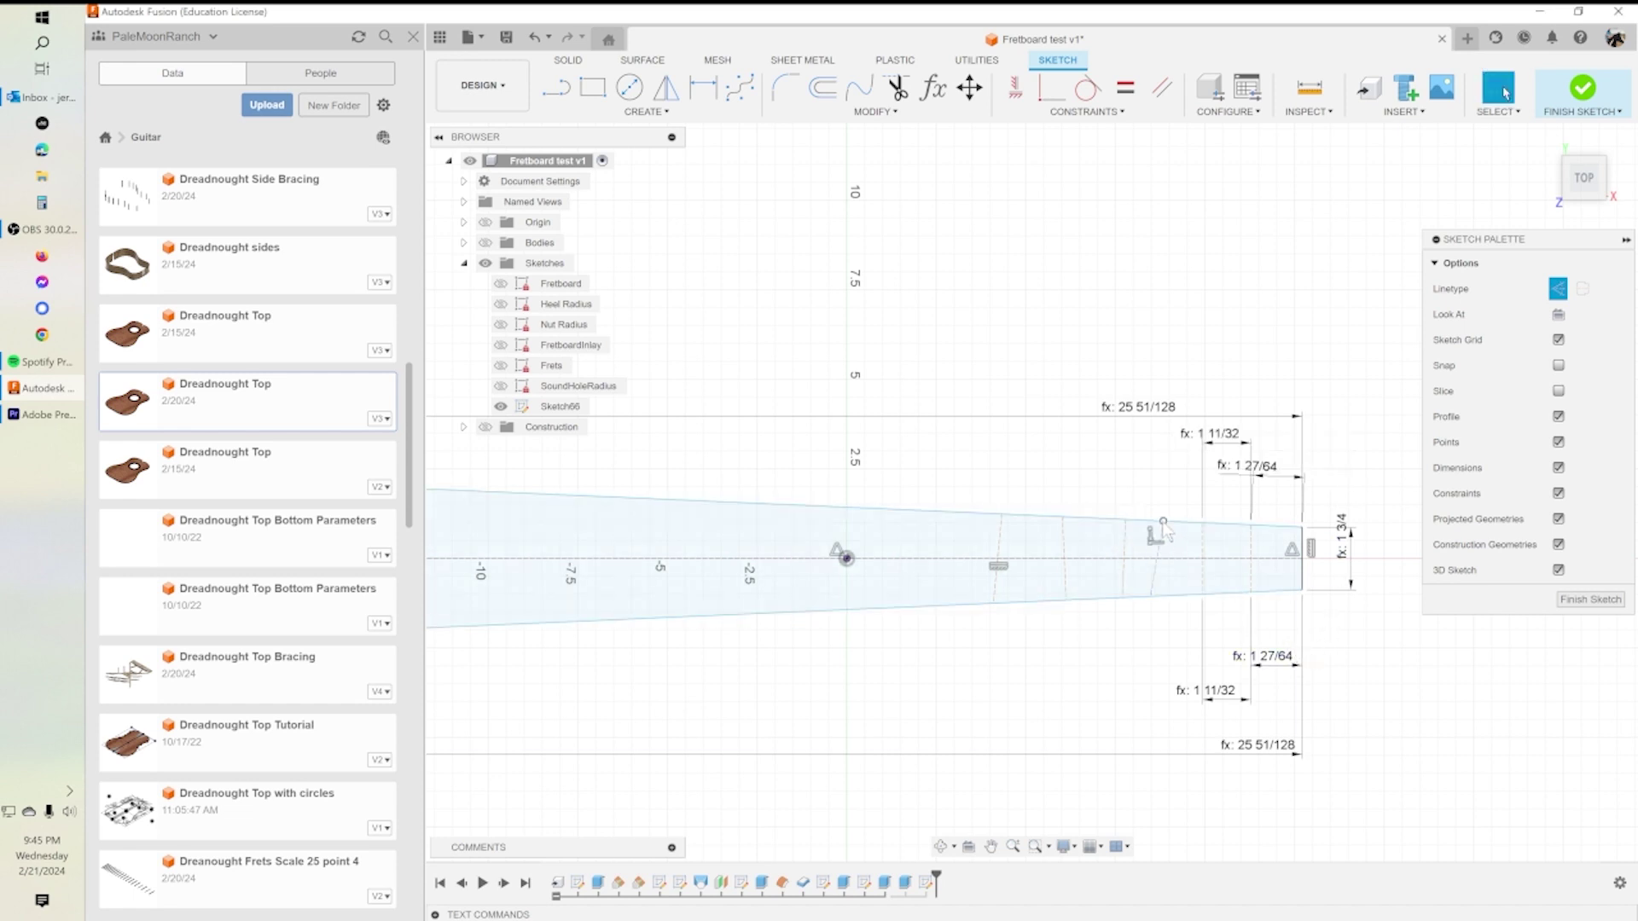
key(d)
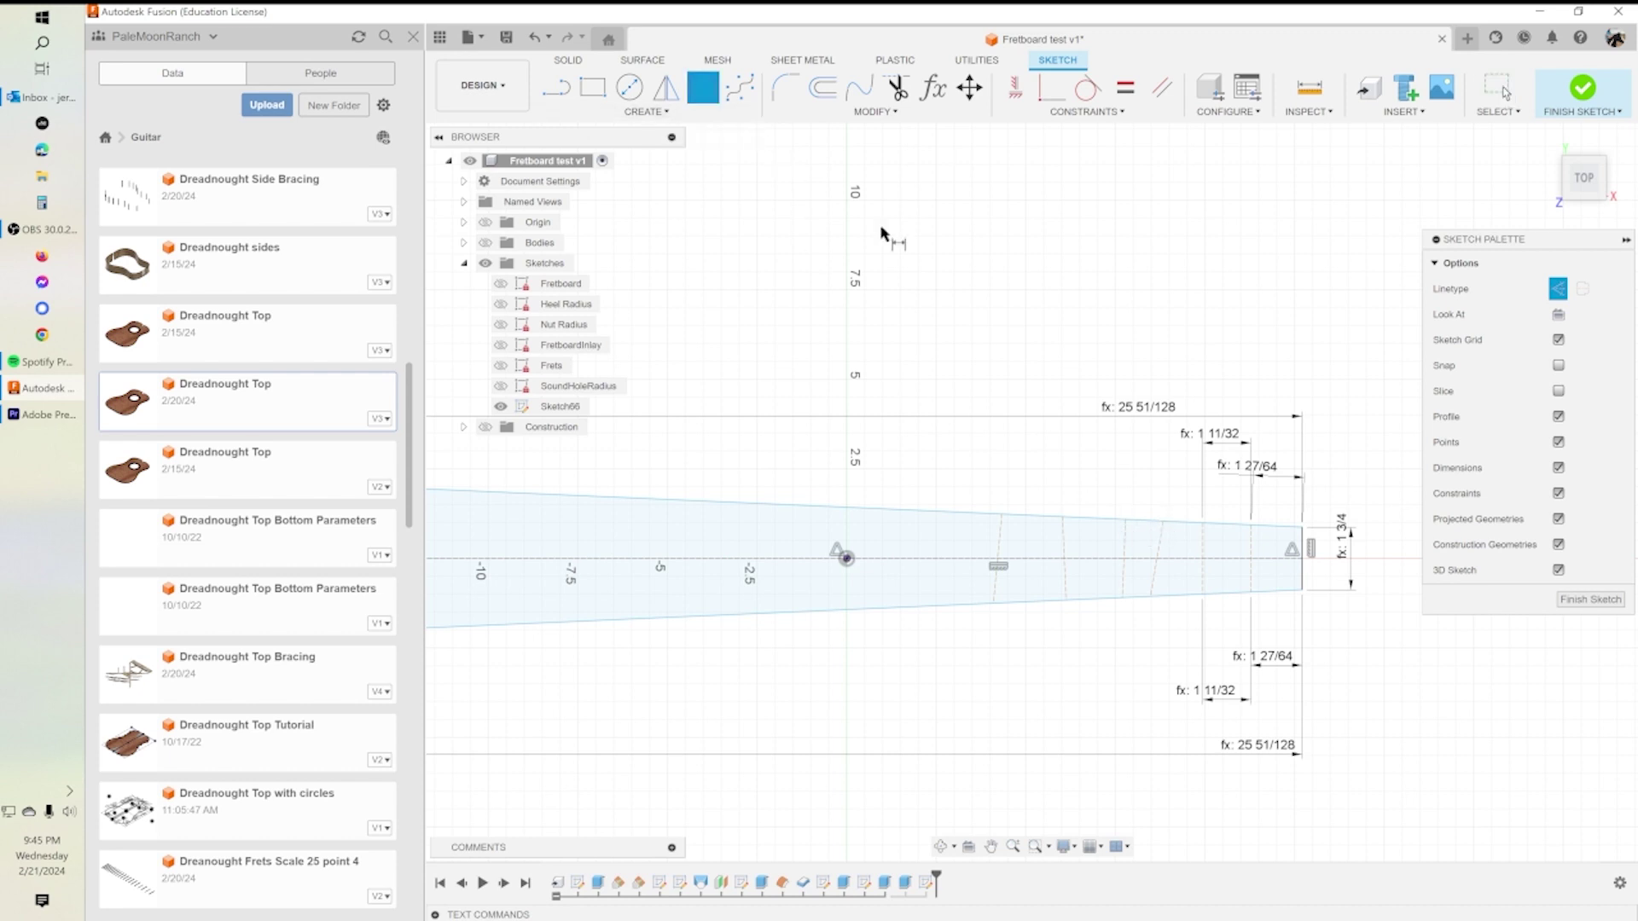
click(1163, 520)
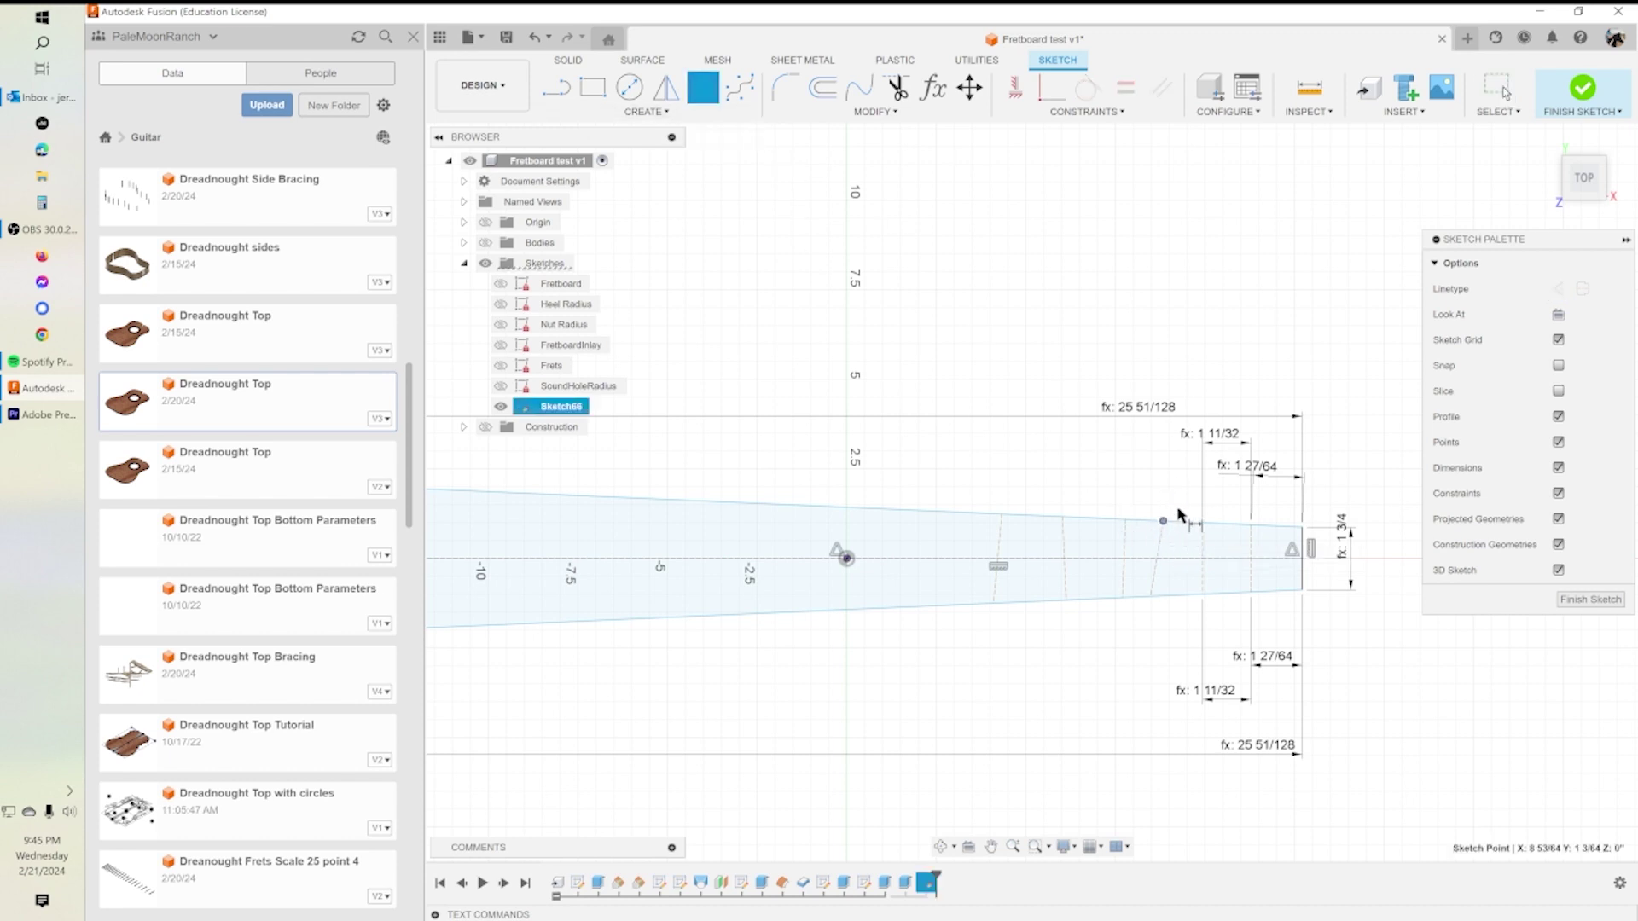
click(1202, 523)
click(1181, 503)
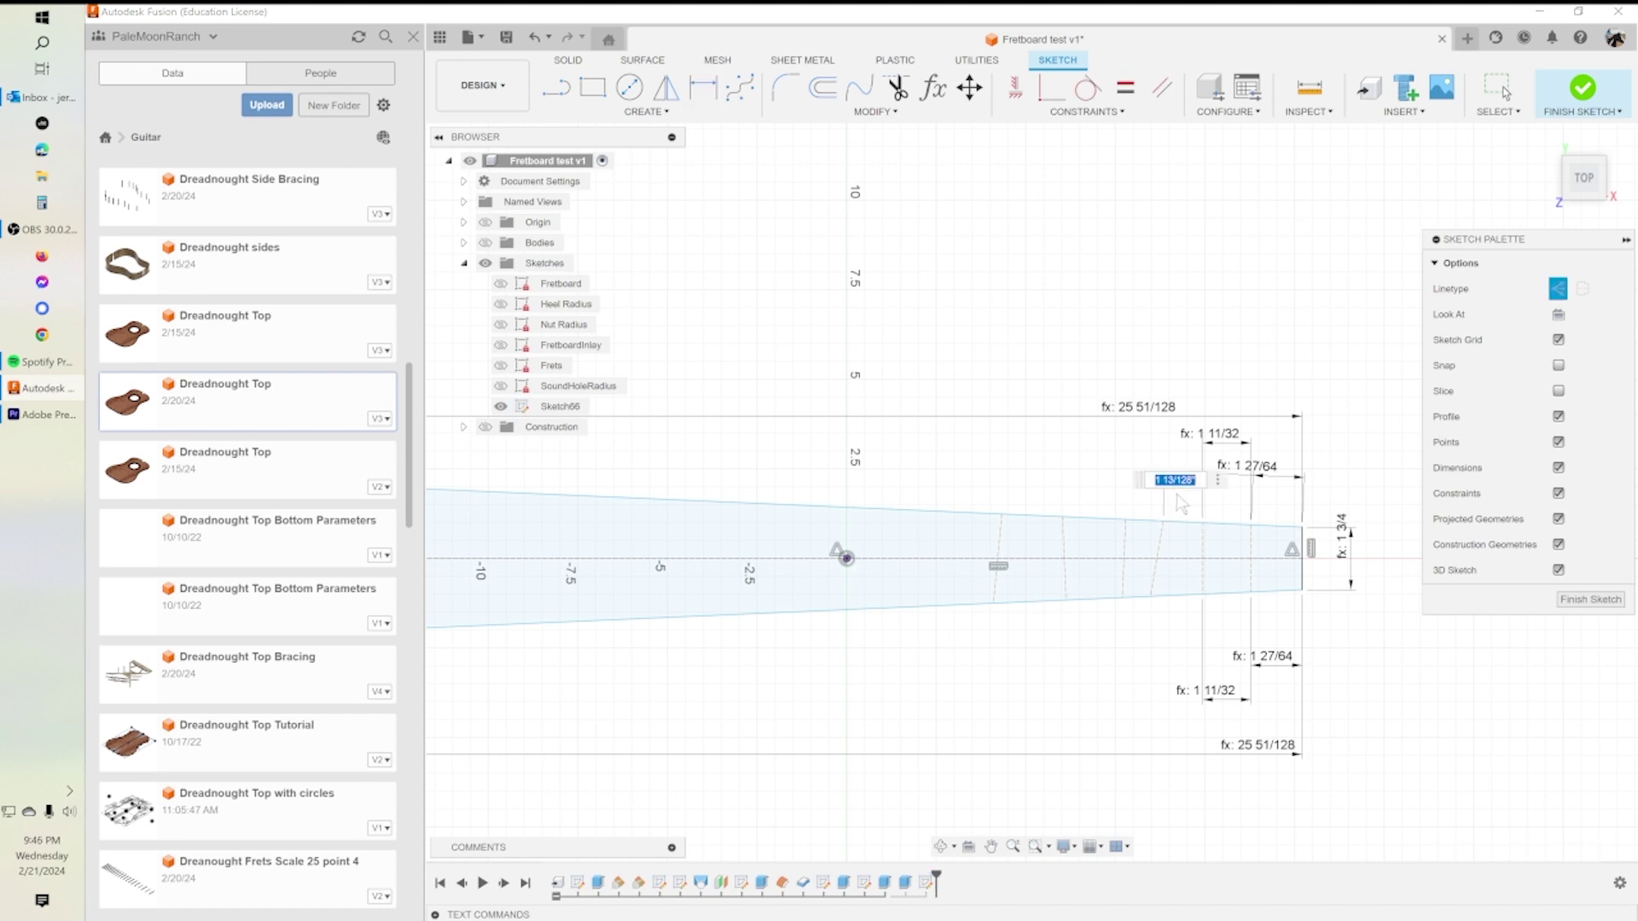
text(1 * Multiplier)
key(Return)
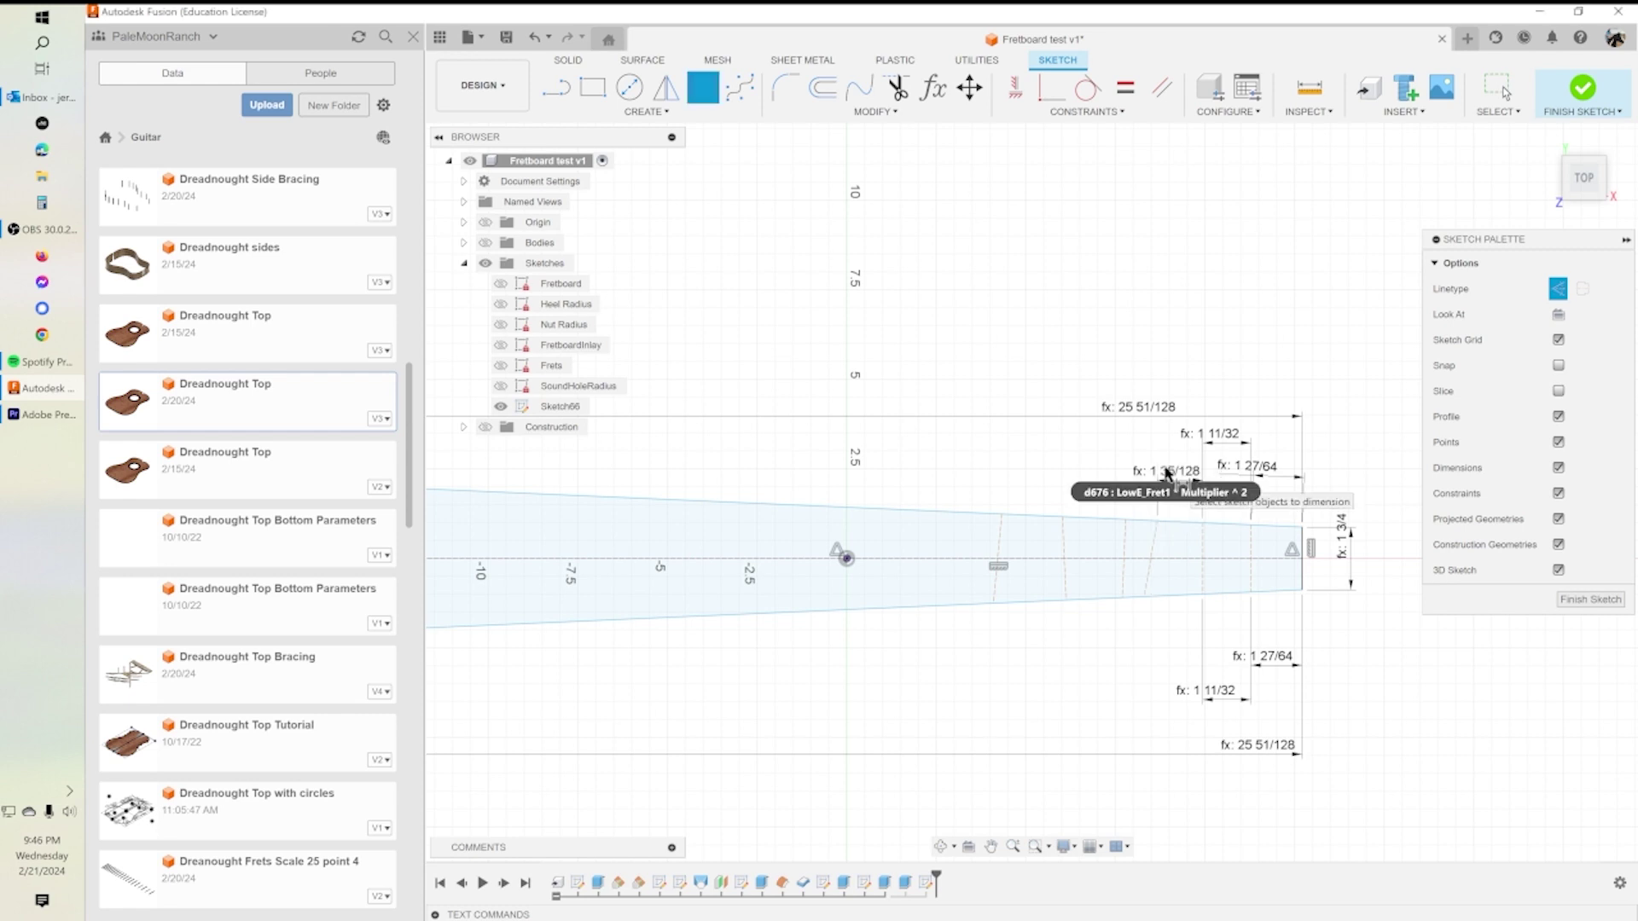
Dimension the horizontal distance between the upper endpoints of the third and fourth fret lines as LowE_Fret1 * Multiplier ^ 3.
click(1126, 520)
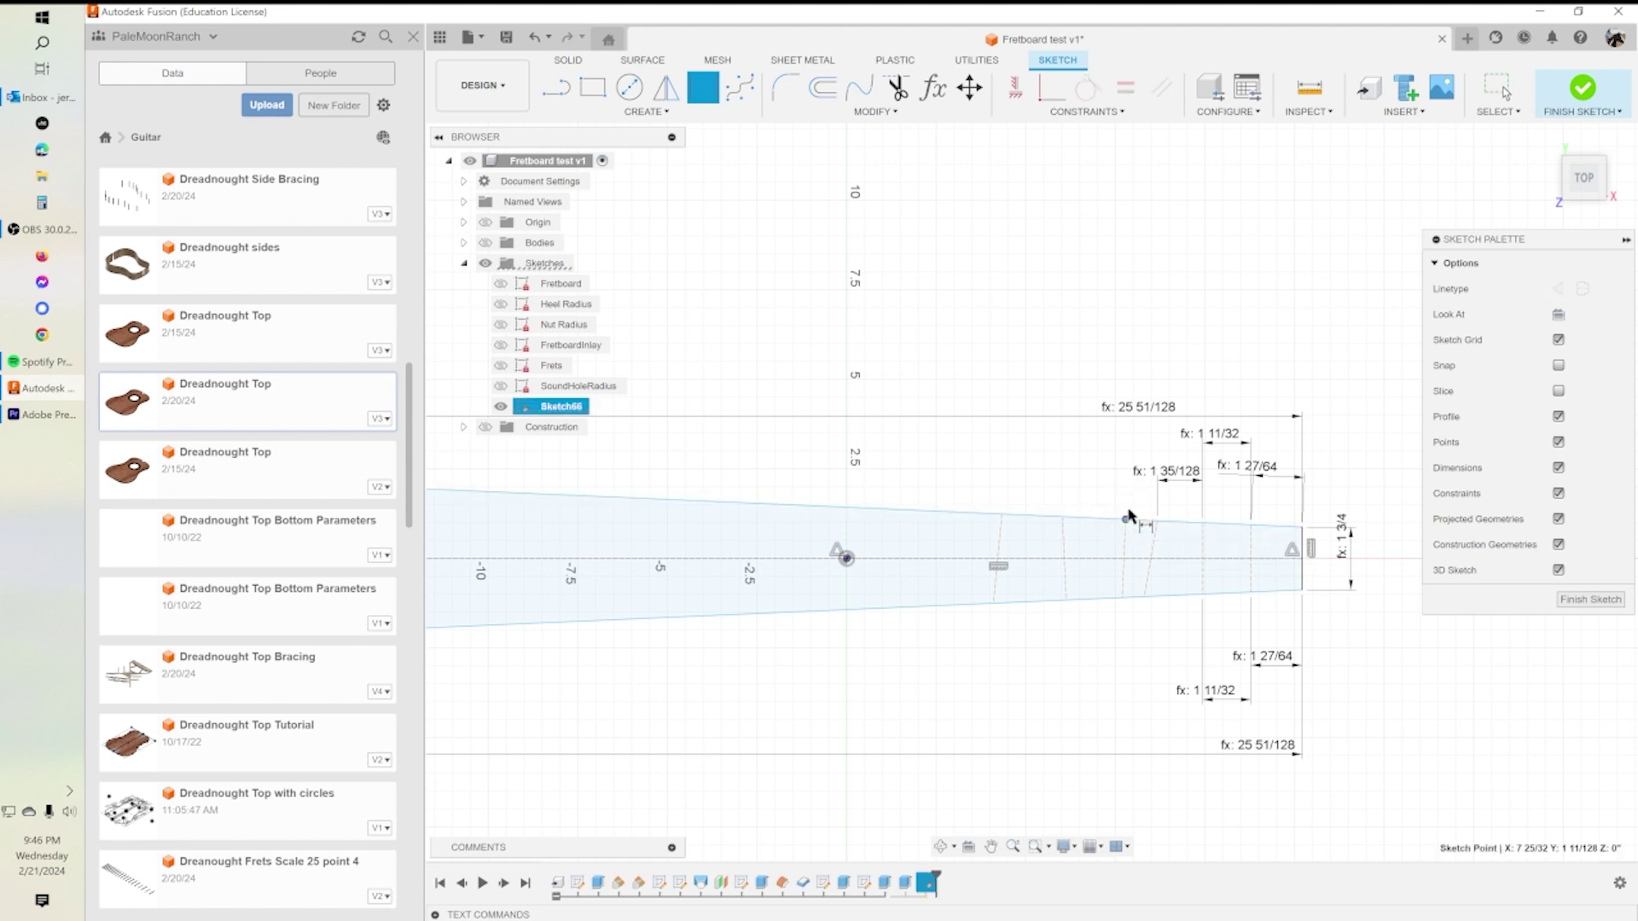
click(1157, 522)
click(1143, 452)
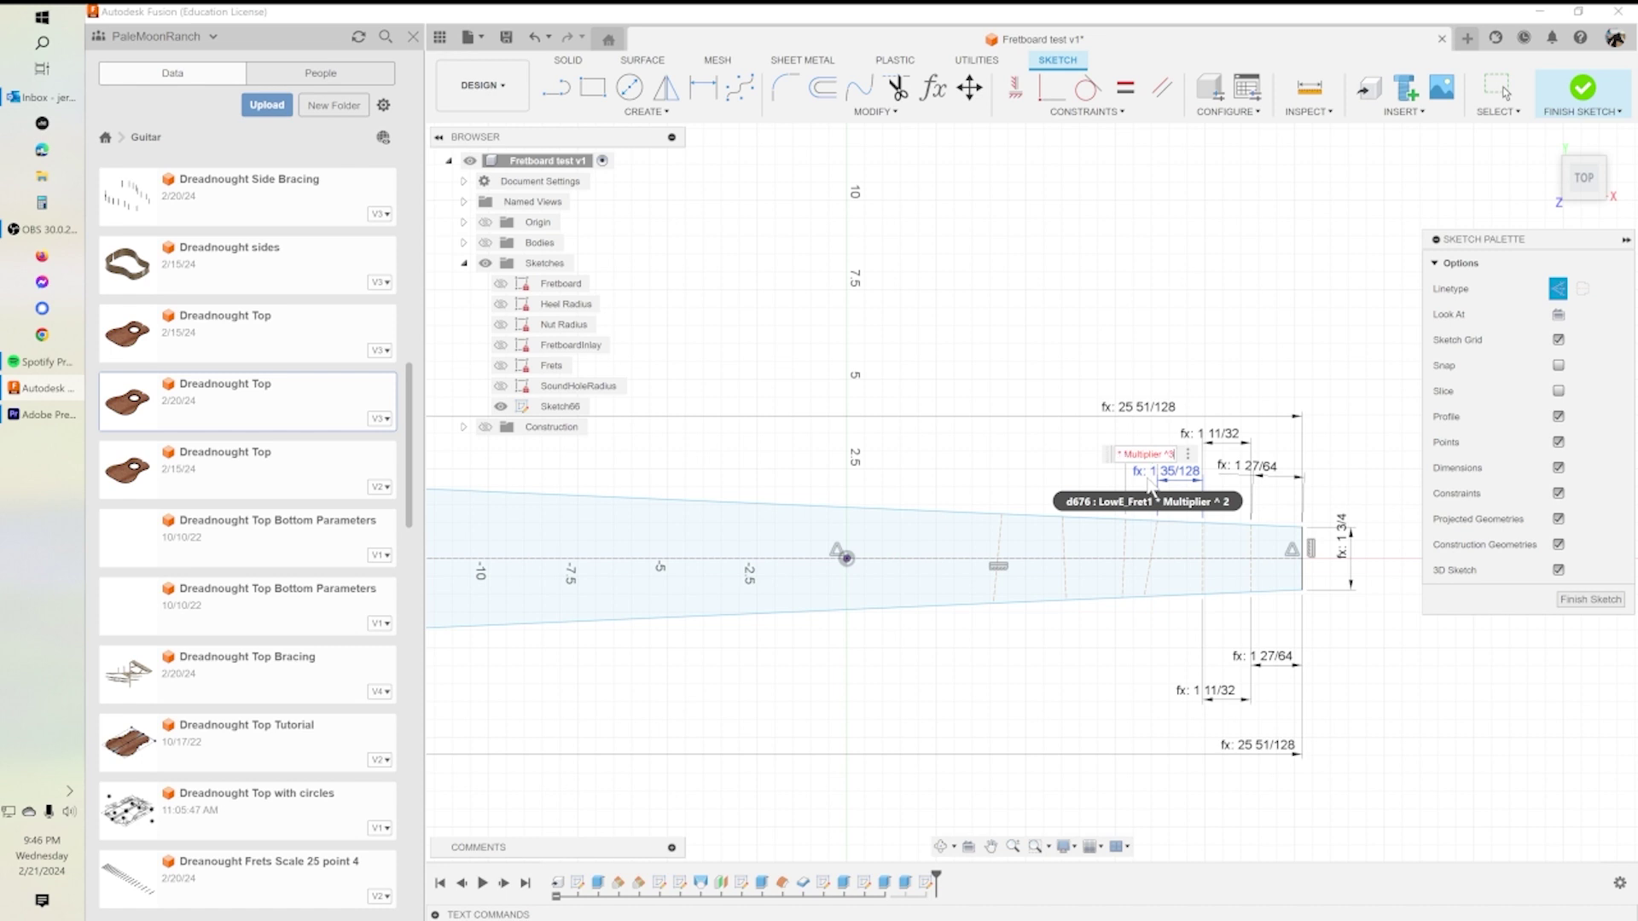
key(Return)
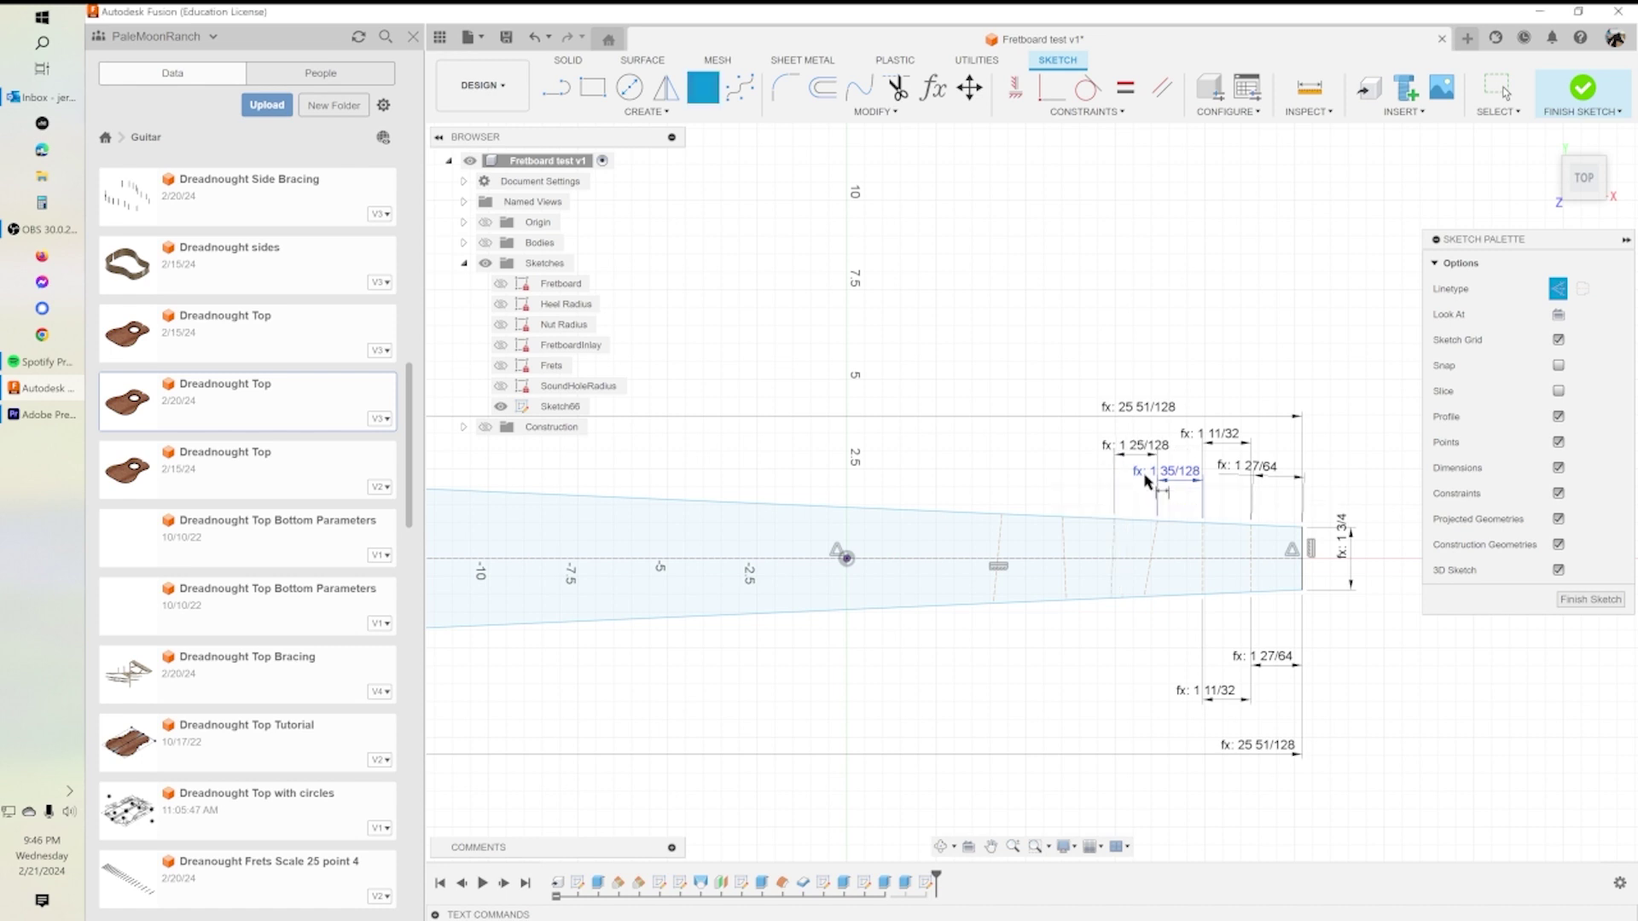
key(Escape)
Dimension the horizontal distance between the upper endpoints of the fourth and fifth fret lines as LowE_Fret1 * Multiplier ^ 4.
click(1062, 518)
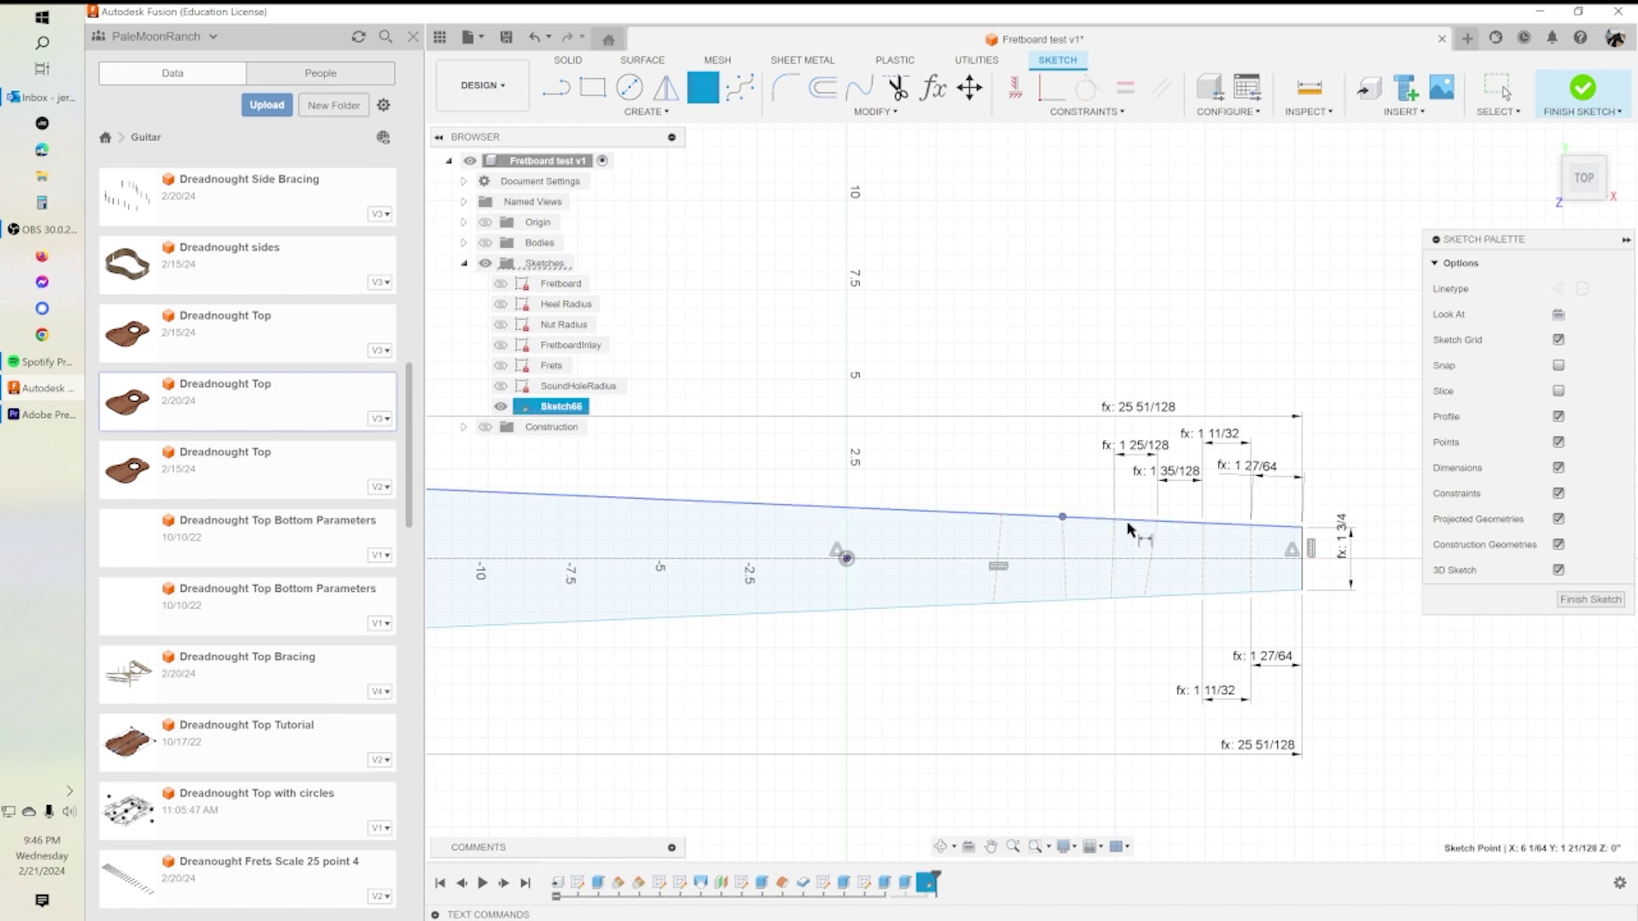
shift+click(1114, 521)
key(d)
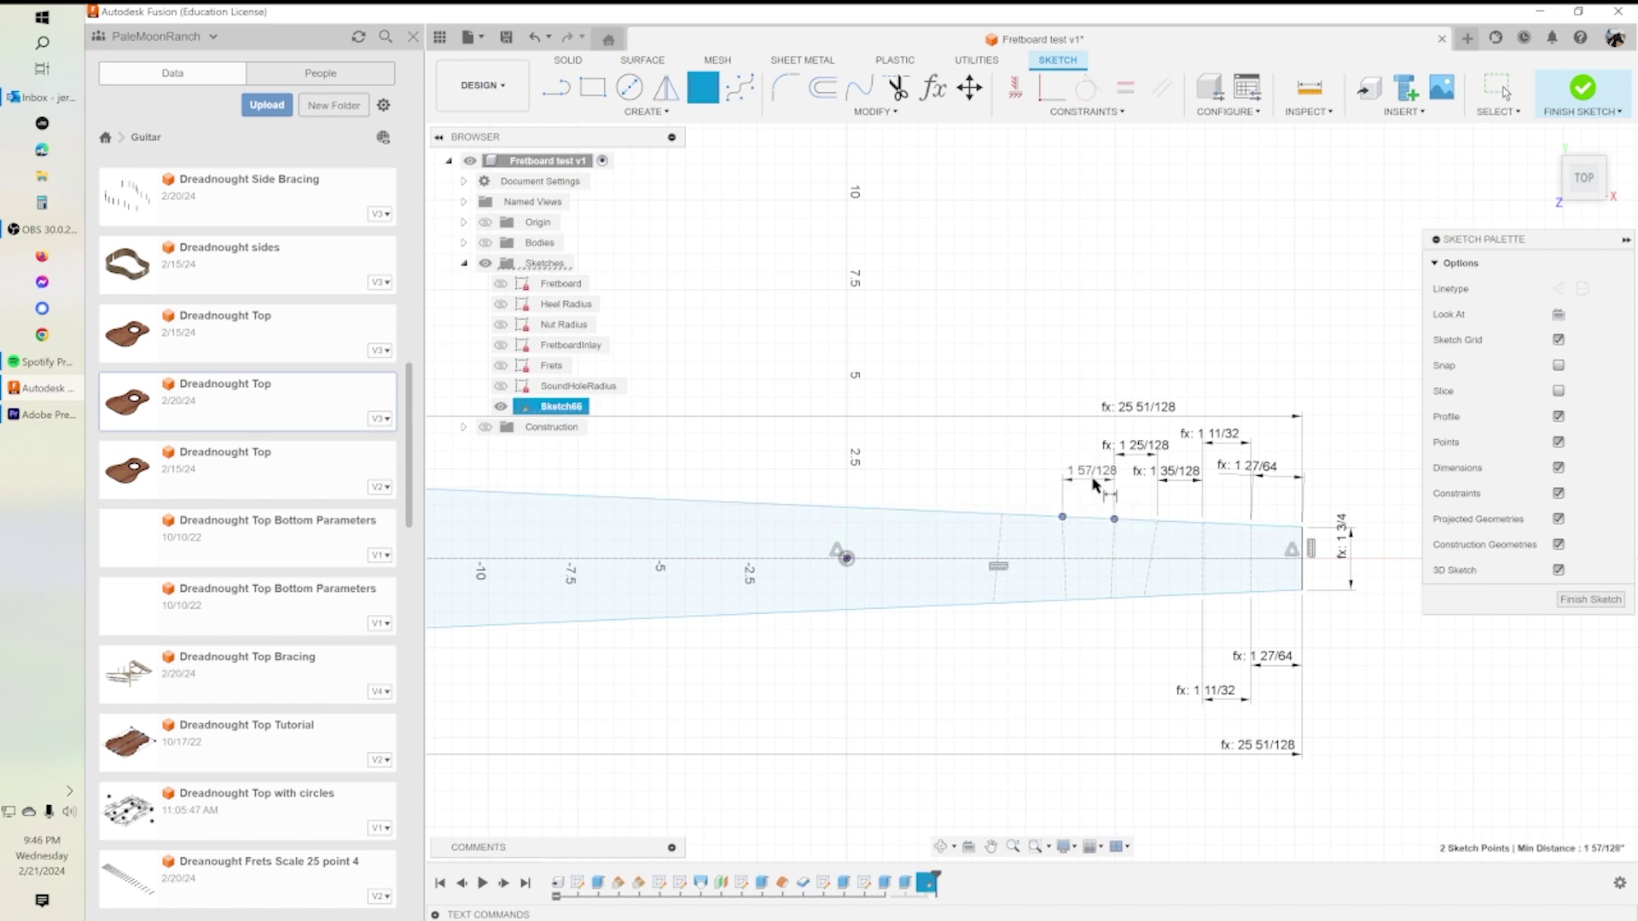
click(1103, 484)
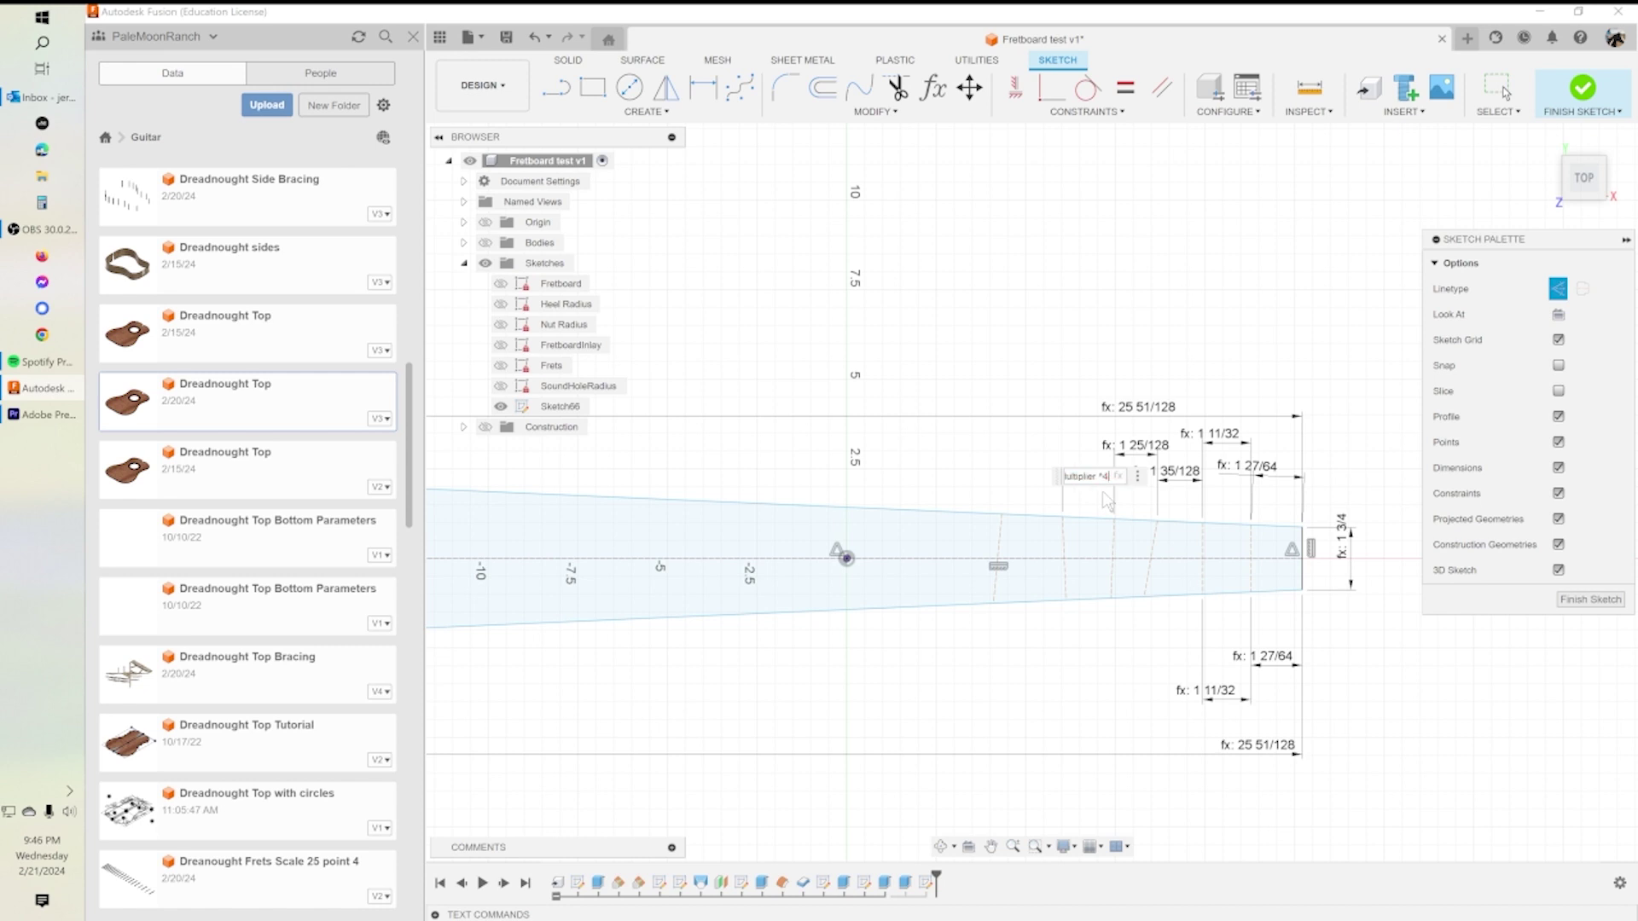
key(Return)
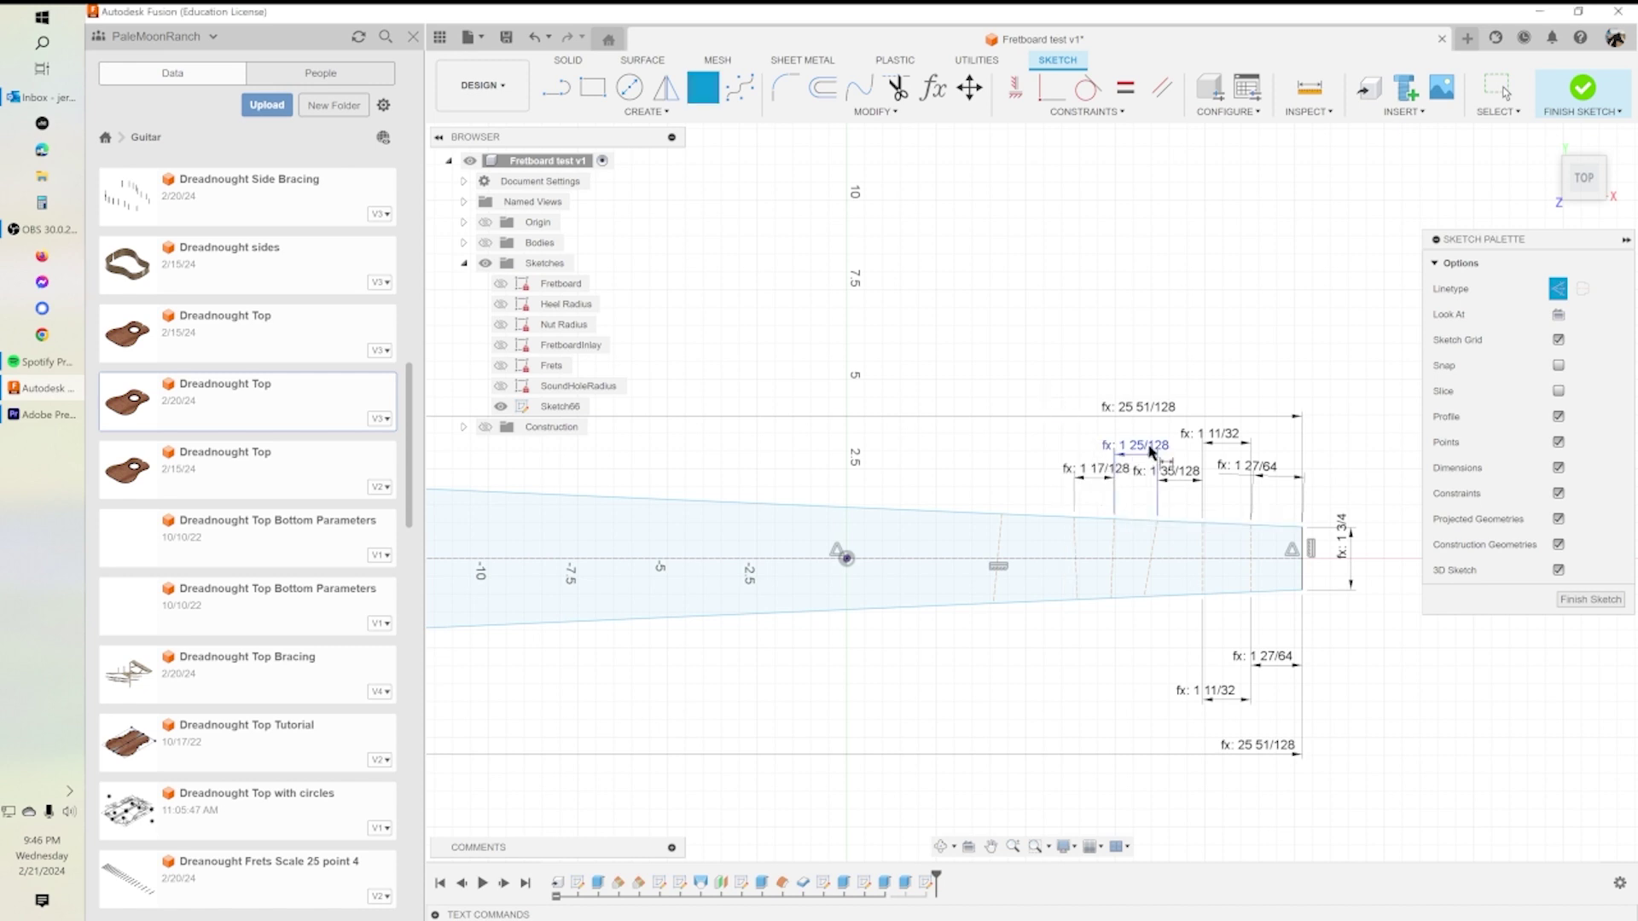
key(Escape)
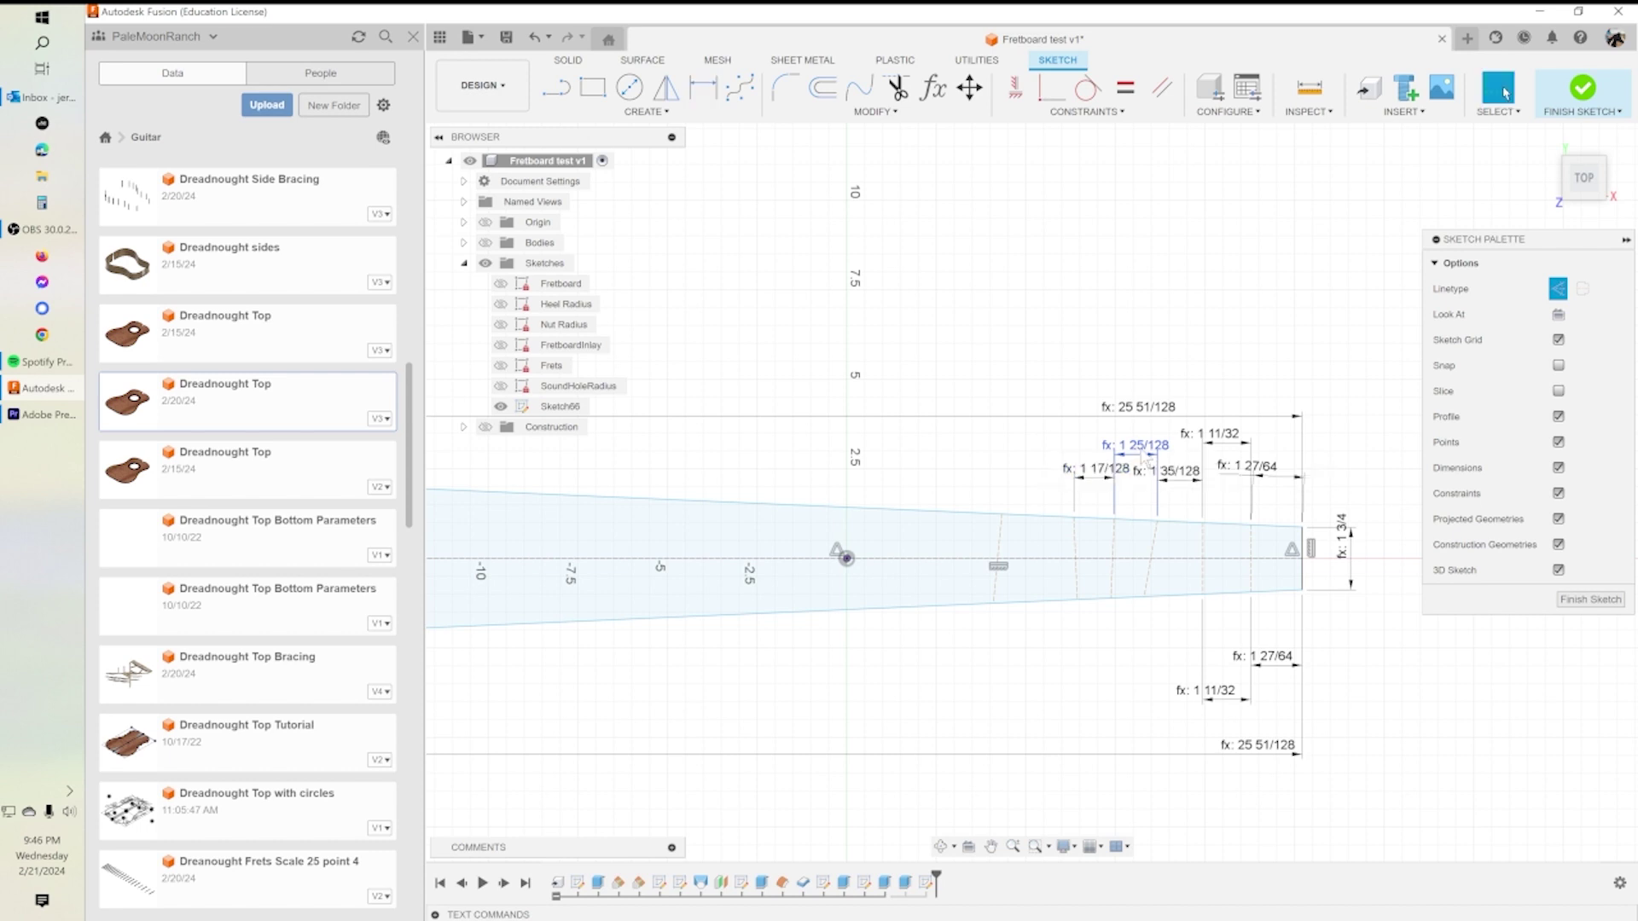
Dimension the horizontal distance between the upper endpoints of the fifth and sixth fret lines as LowE_Fret1 * Multiplier ^ 5.
double_click(1142, 451)
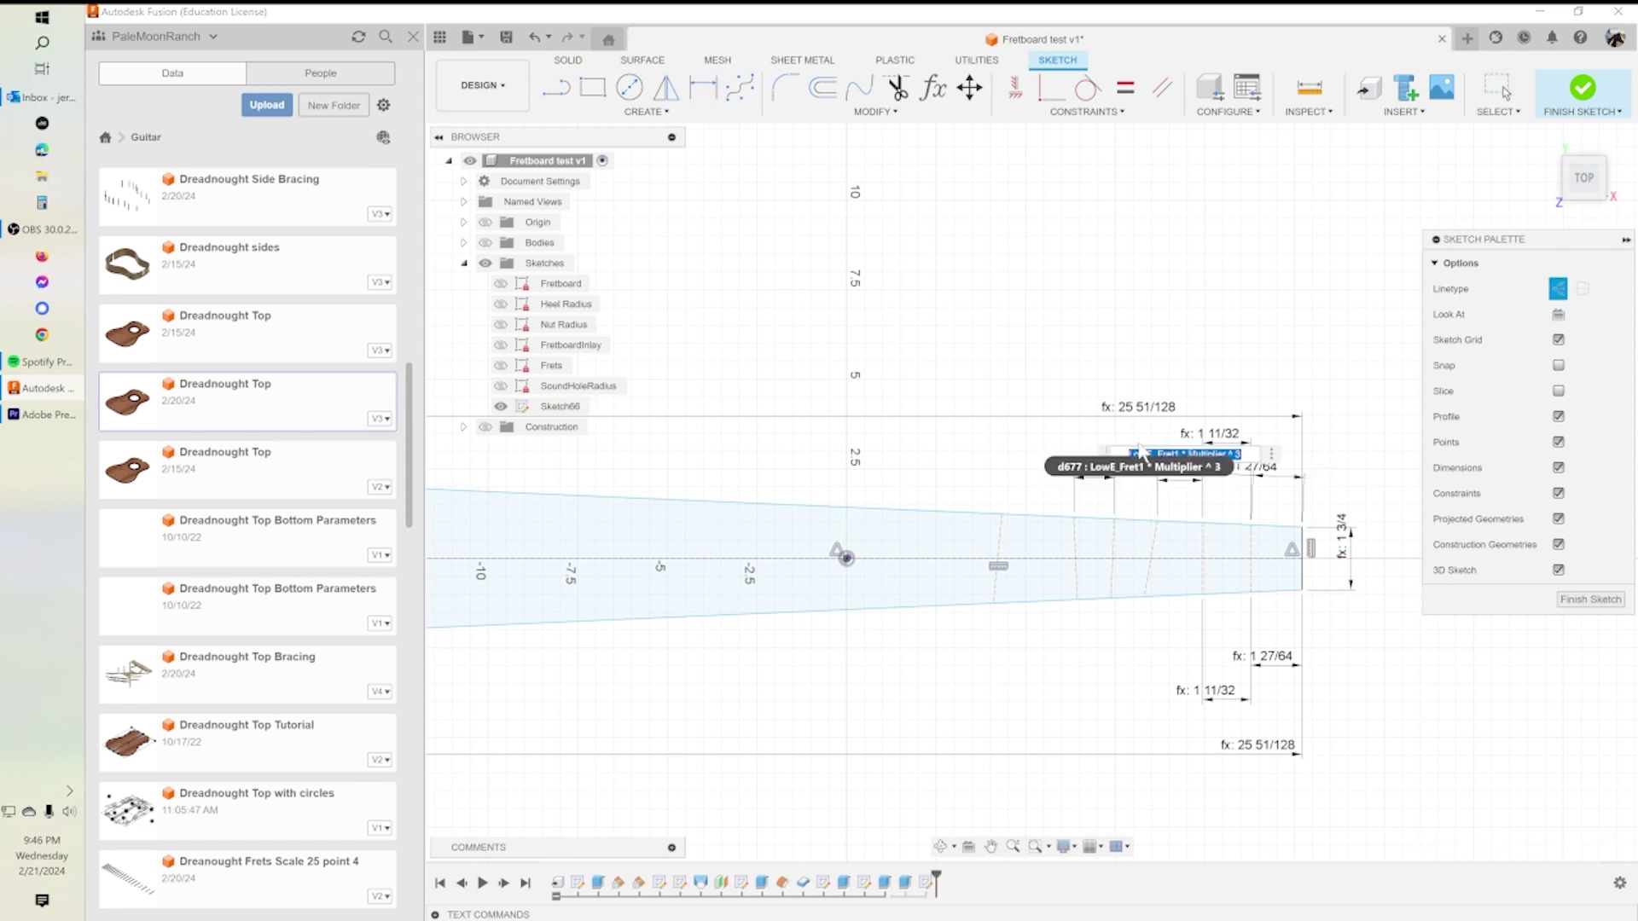
key(Return)
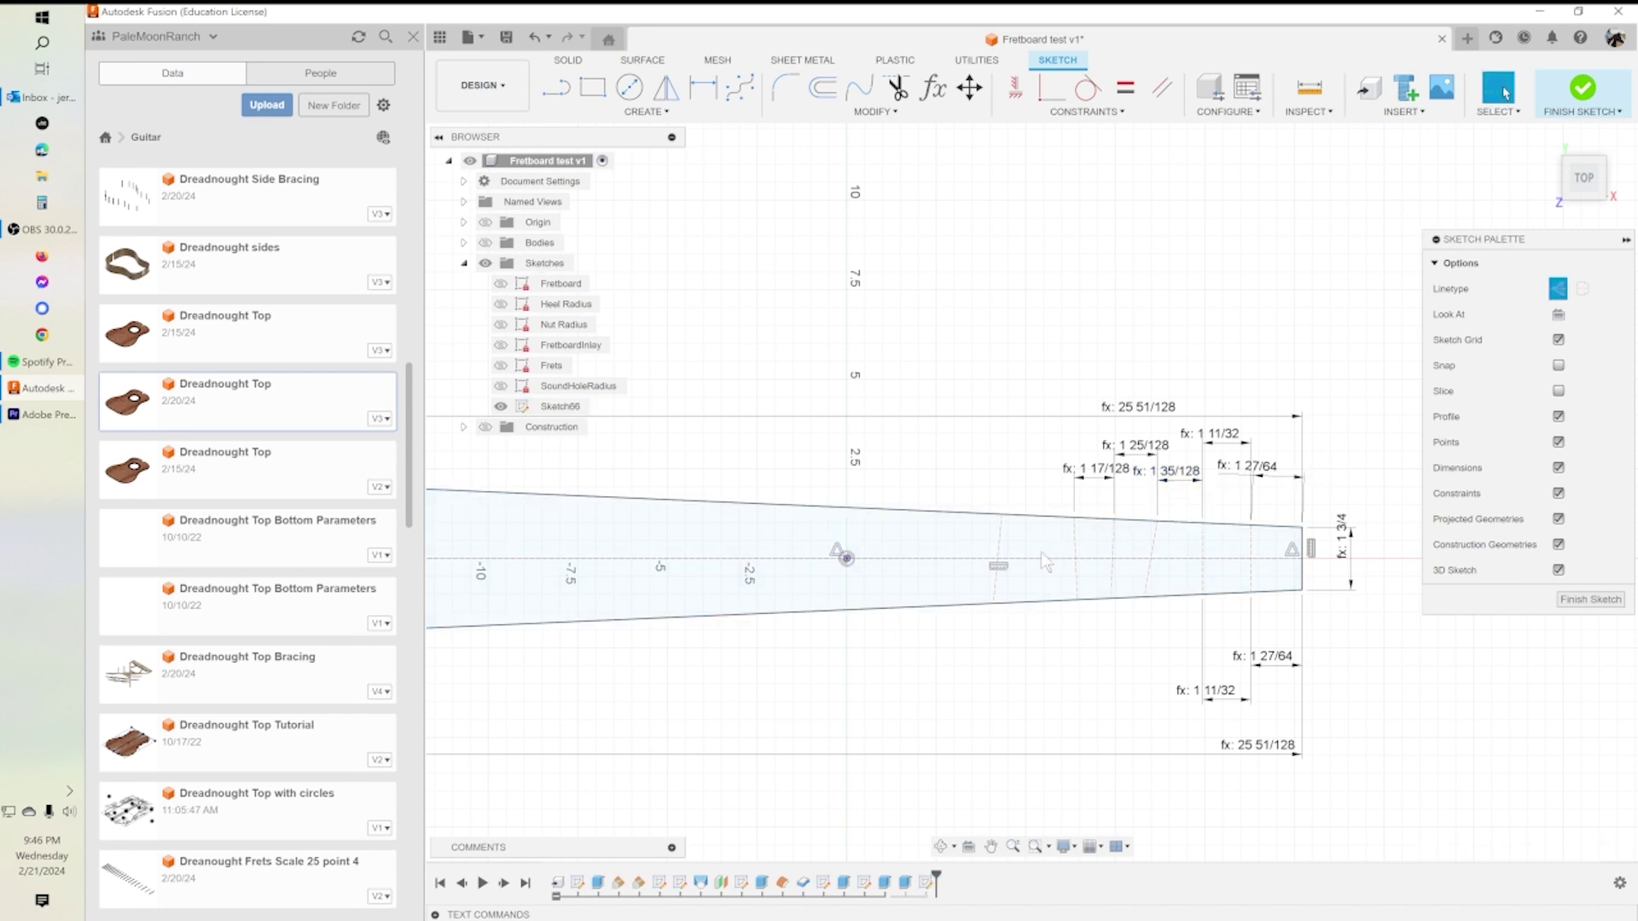
click(702, 87)
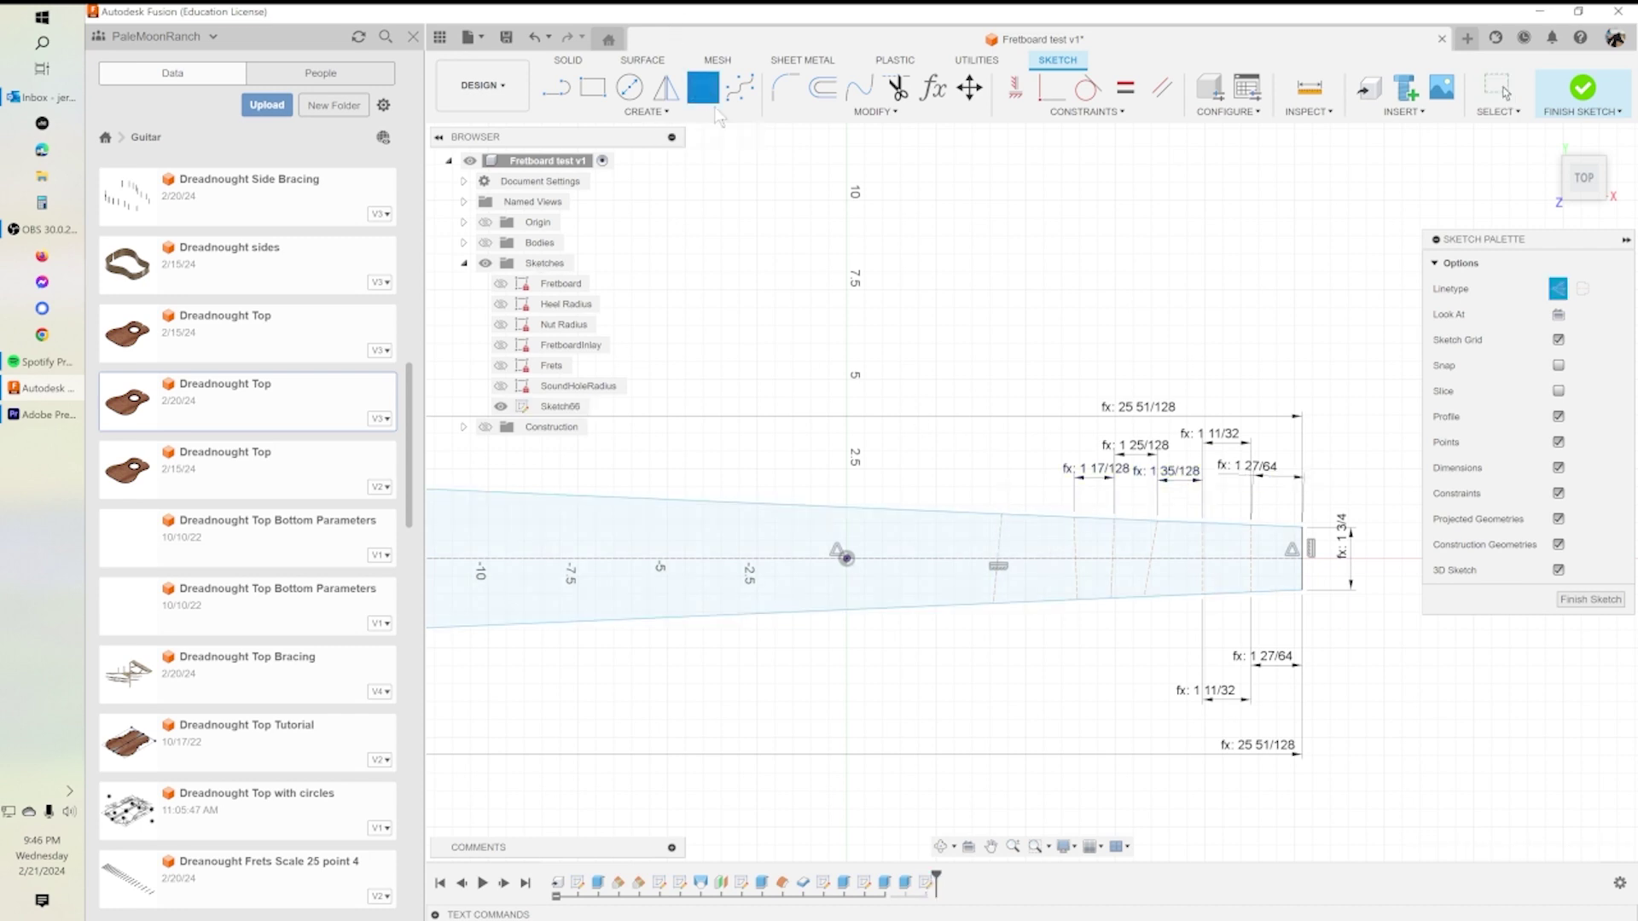
click(1002, 515)
click(1074, 519)
click(1057, 492)
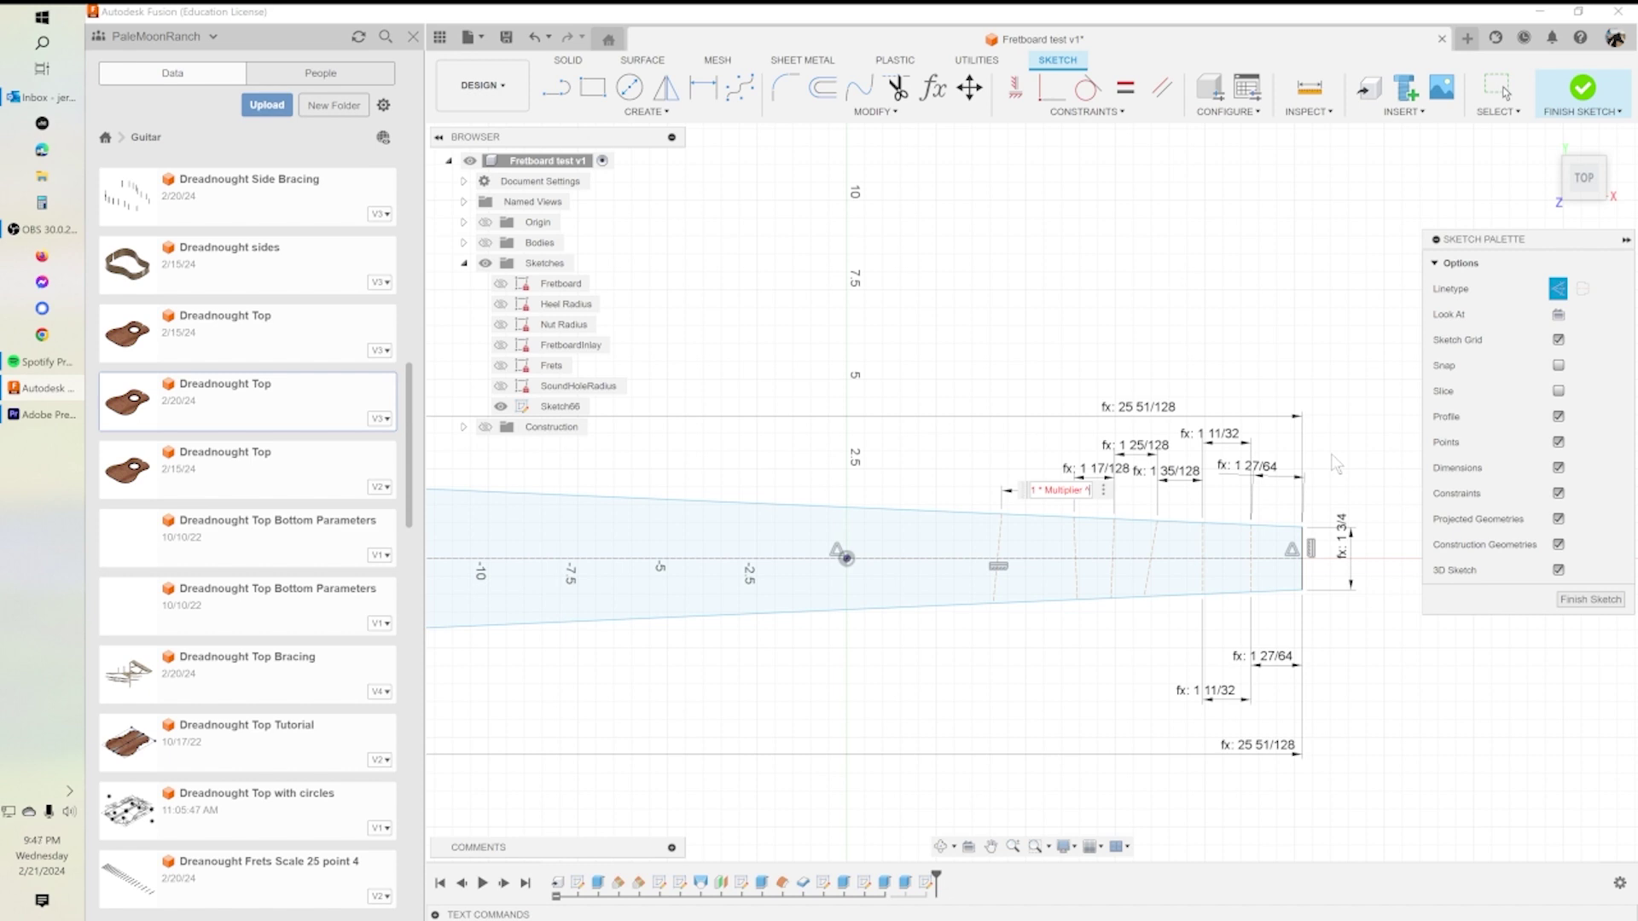
key(Return)
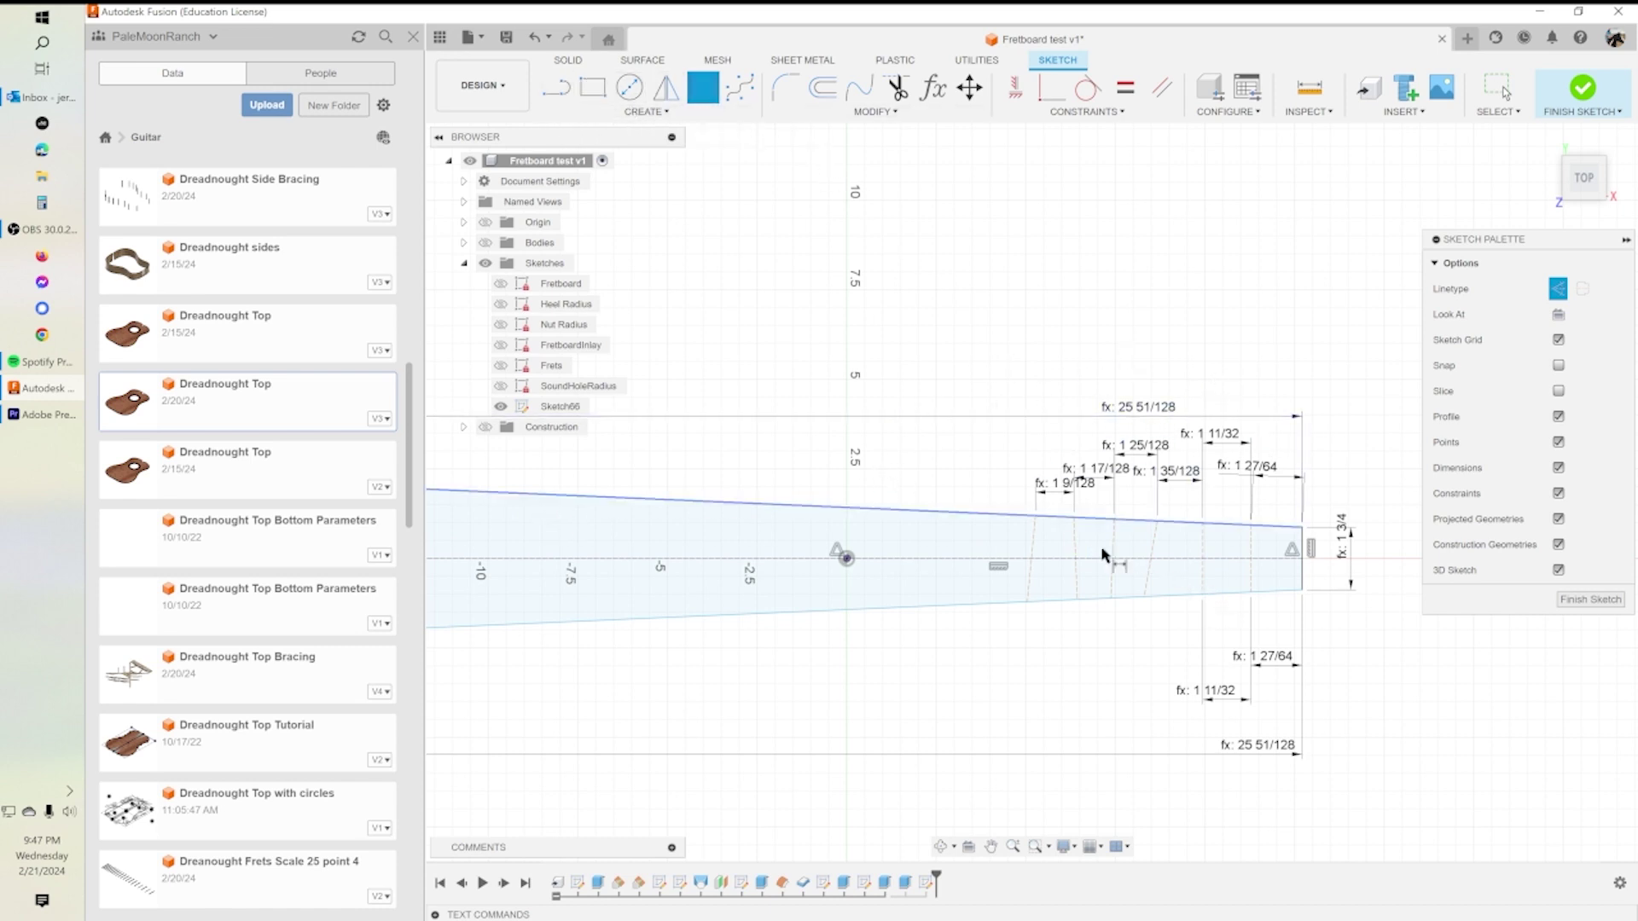
Copy the HighE_Fret1 * Multiplier ^ expression from the lower dimension between the first and second fret lines.
click(1143, 598)
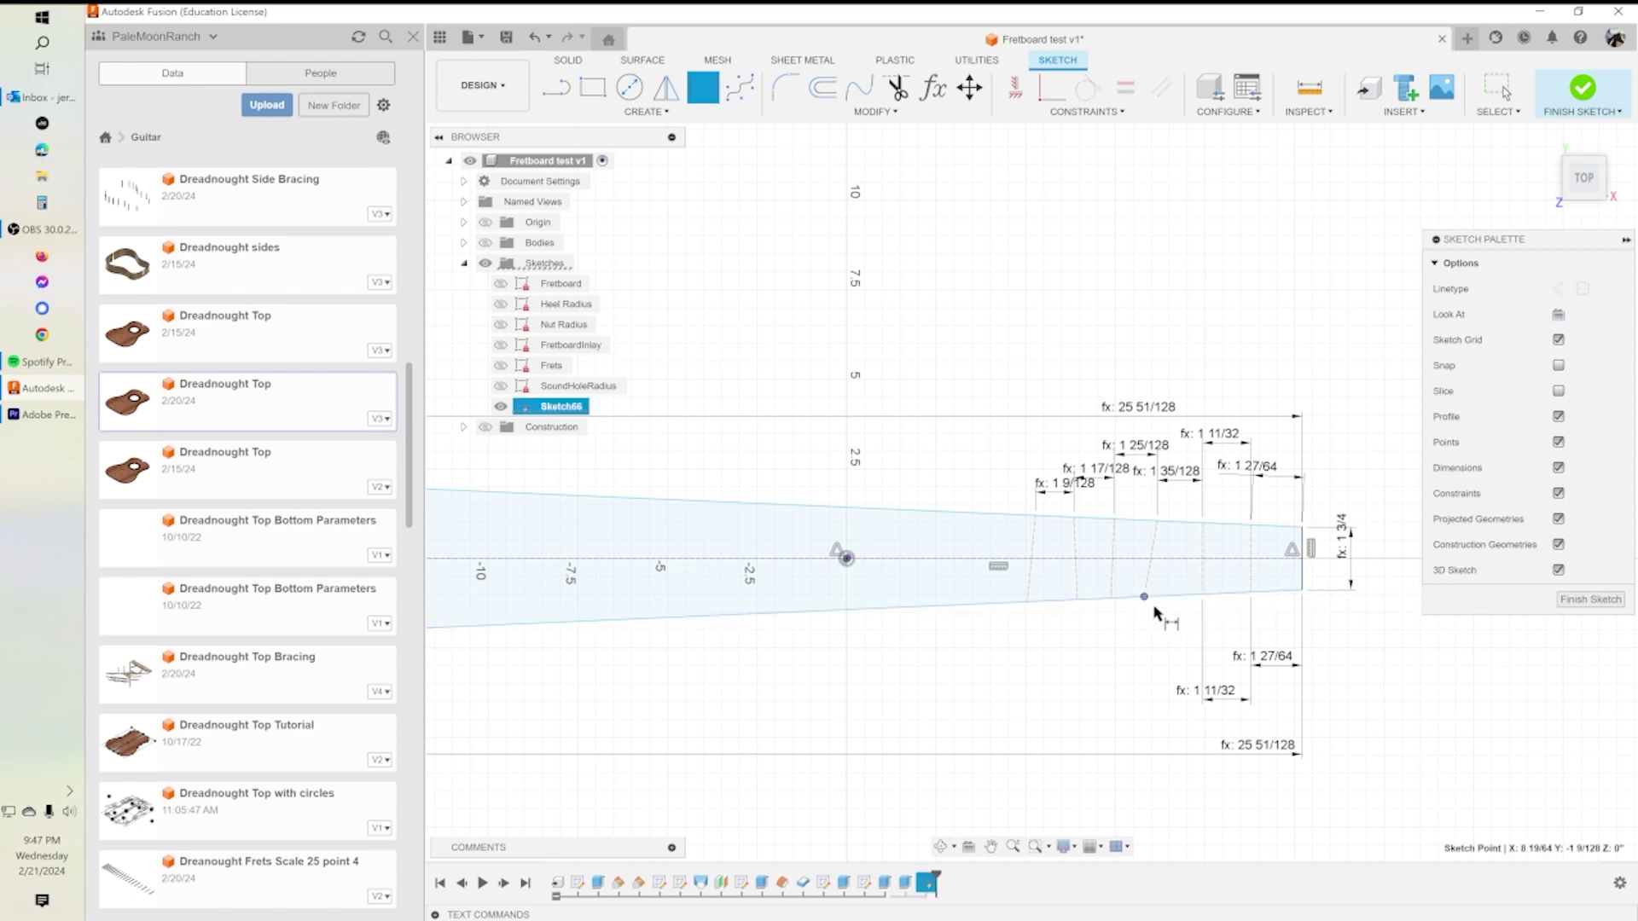
key(Escape)
click(1223, 698)
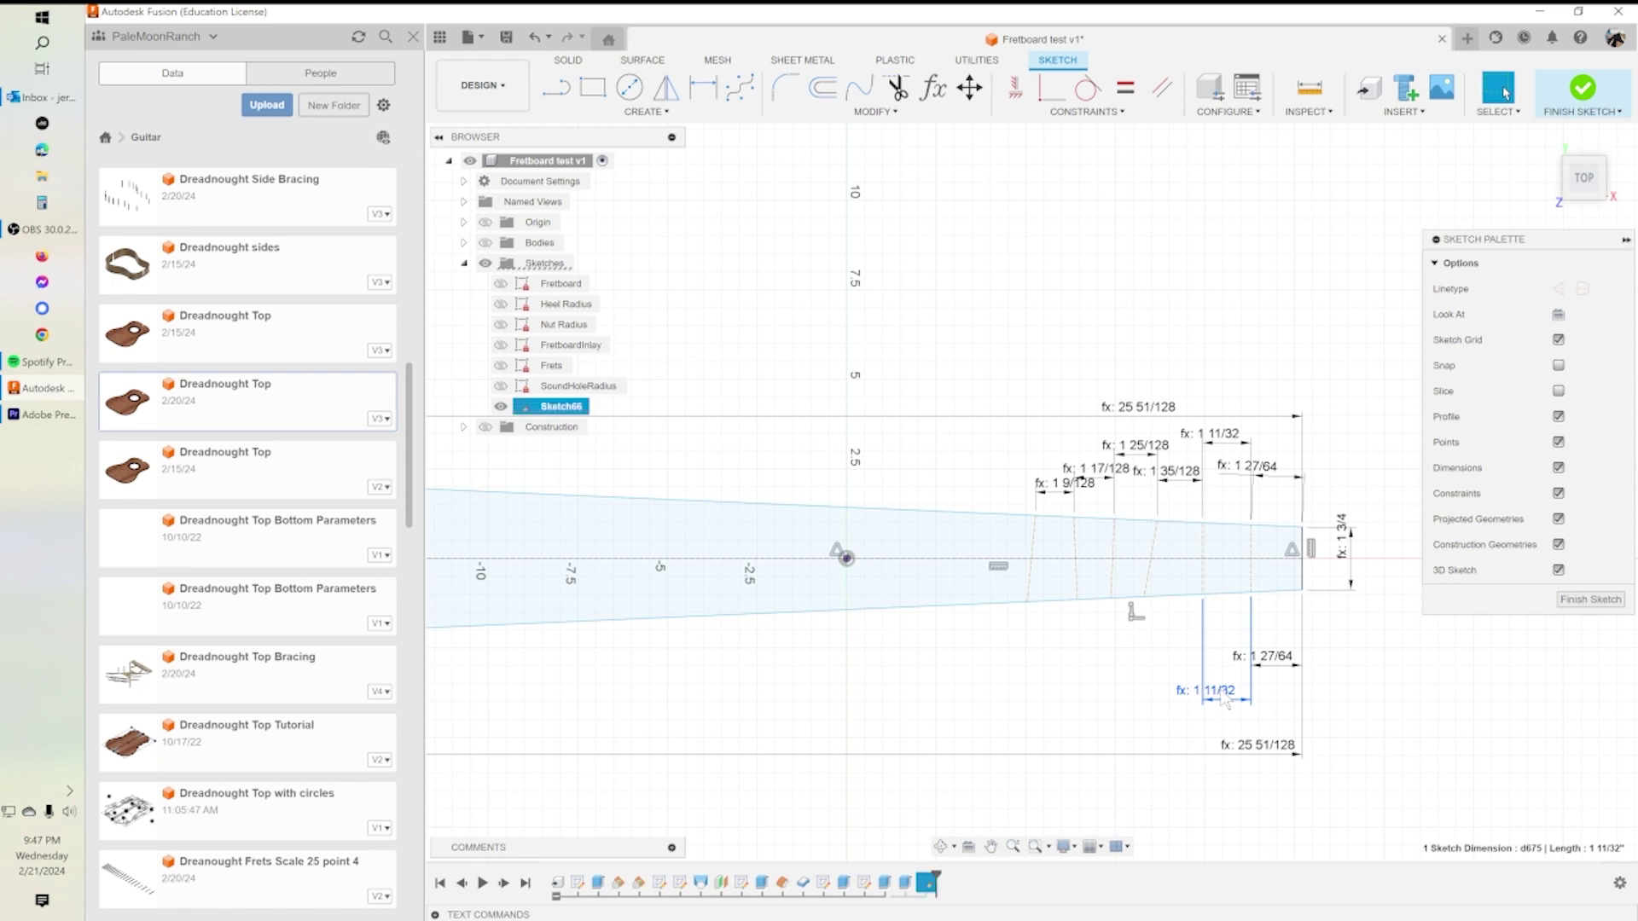
double_click(1223, 697)
drag(1201, 699, 1220, 698)
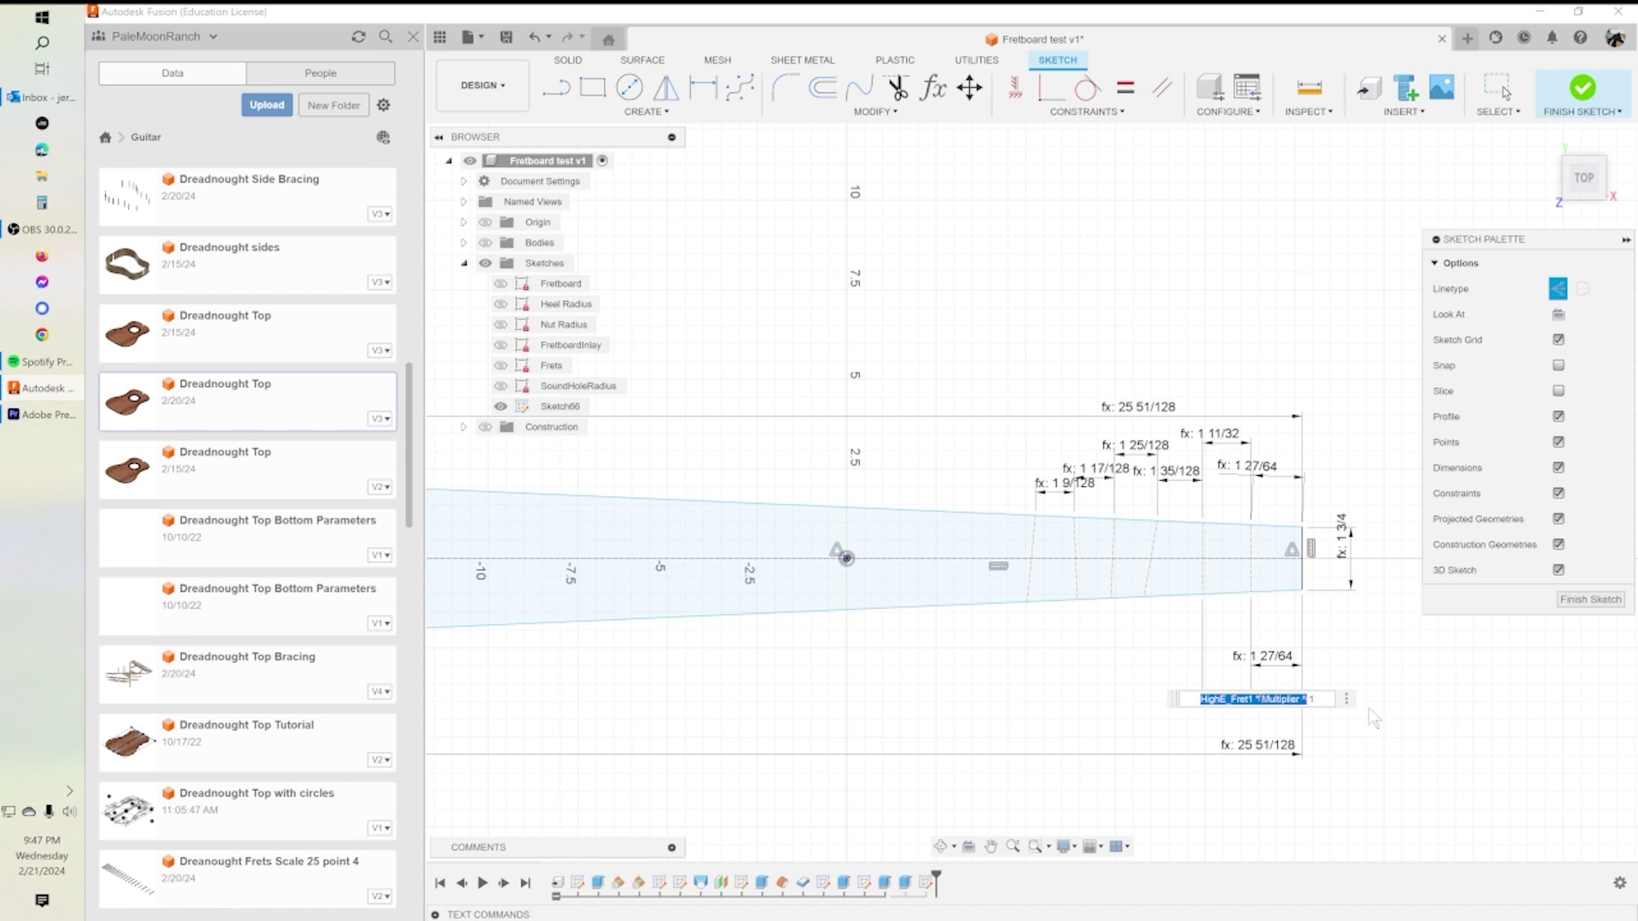
key(Return)
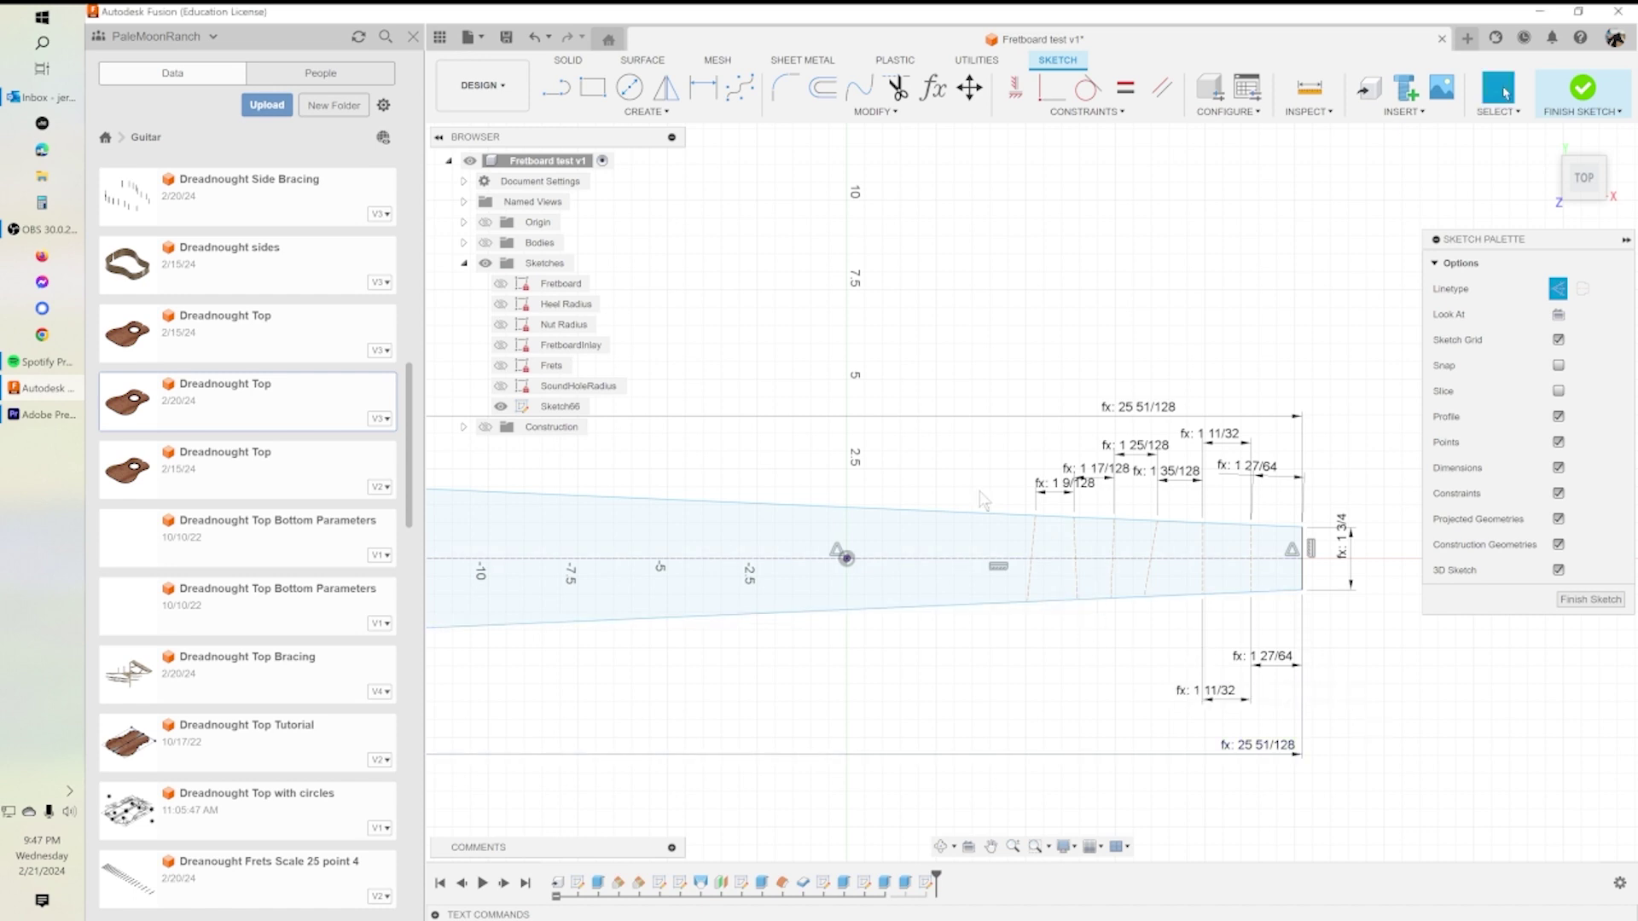
Dimension the horizontal distance between the second and third fret lines' lower endpoints as HighE_Fret1 * Multiplier ^ 2.
key(d)
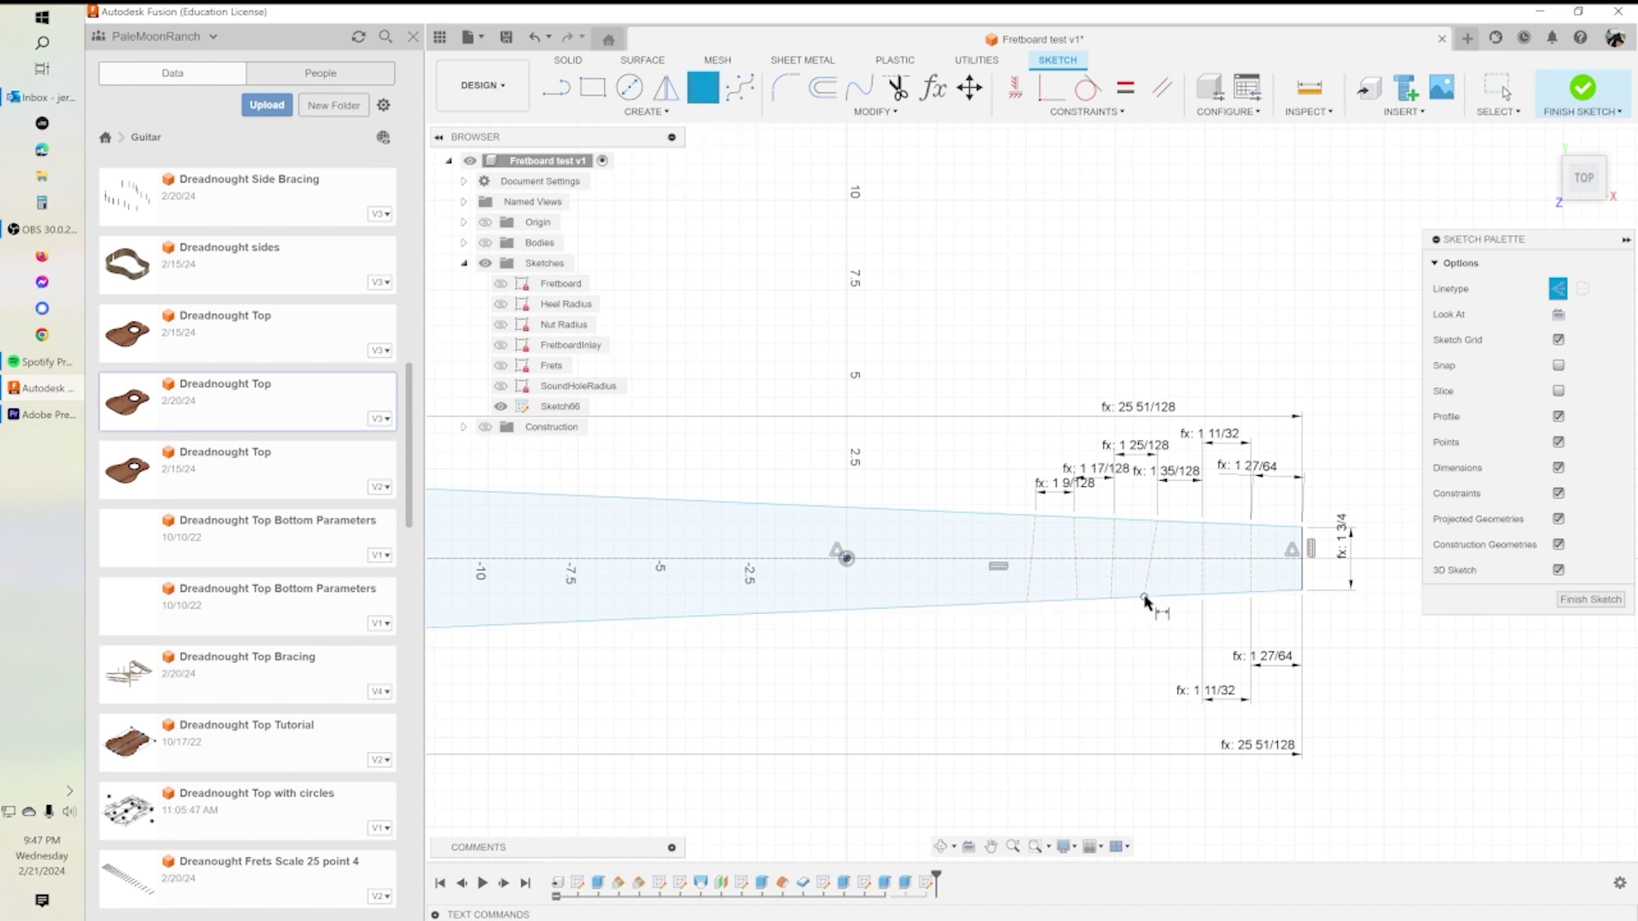
click(1201, 596)
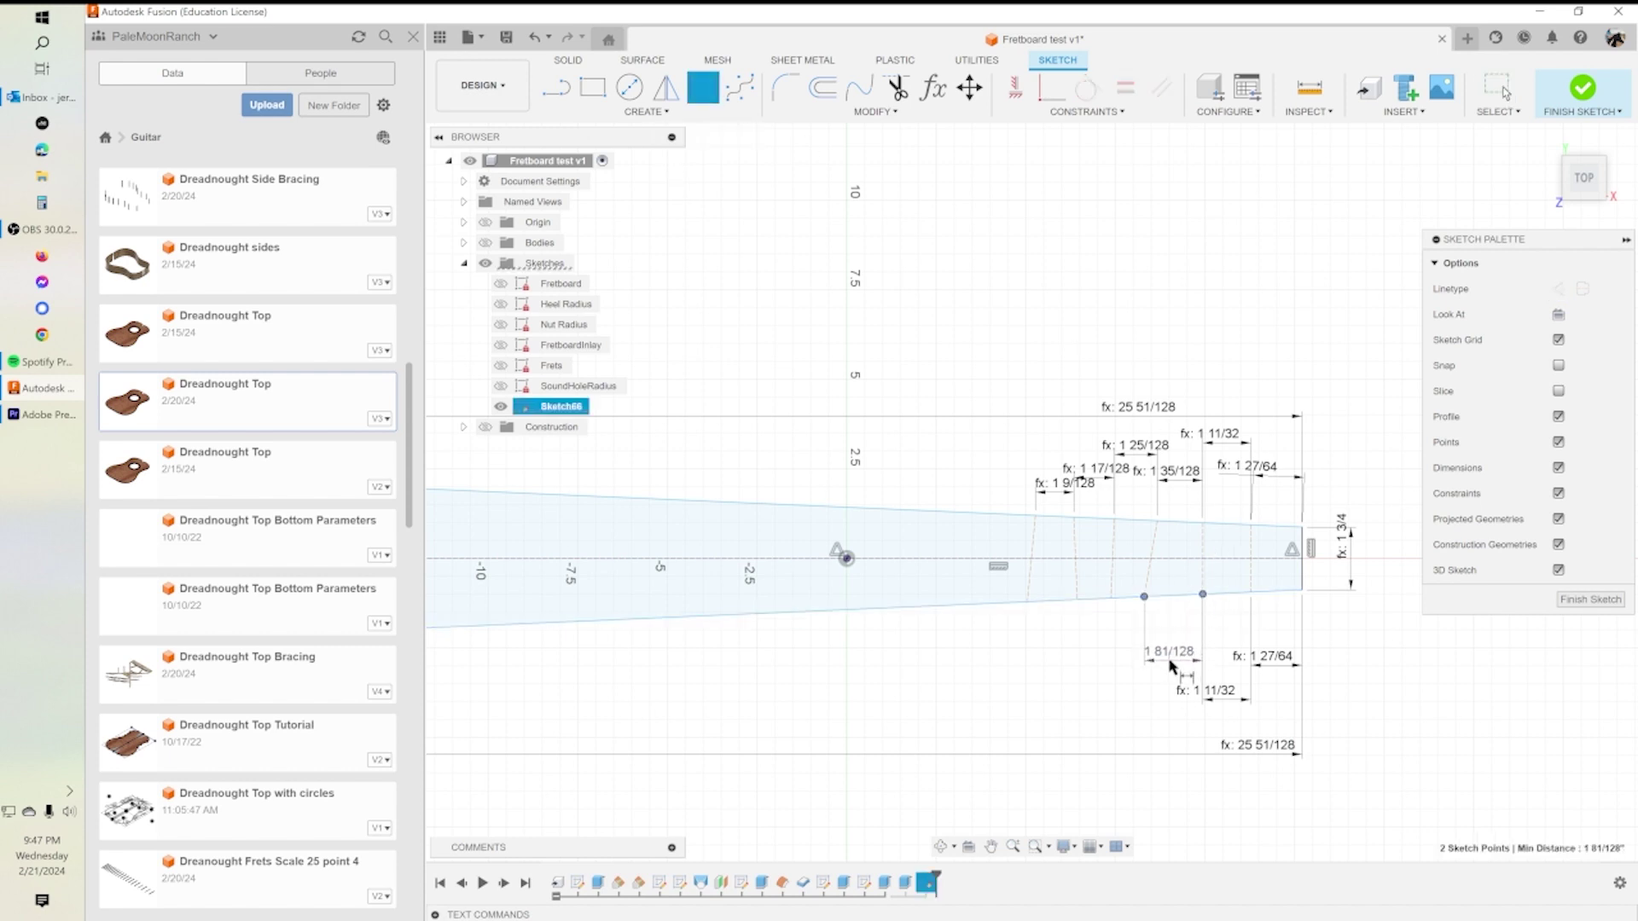
click(1175, 662)
key(ctrl+v)
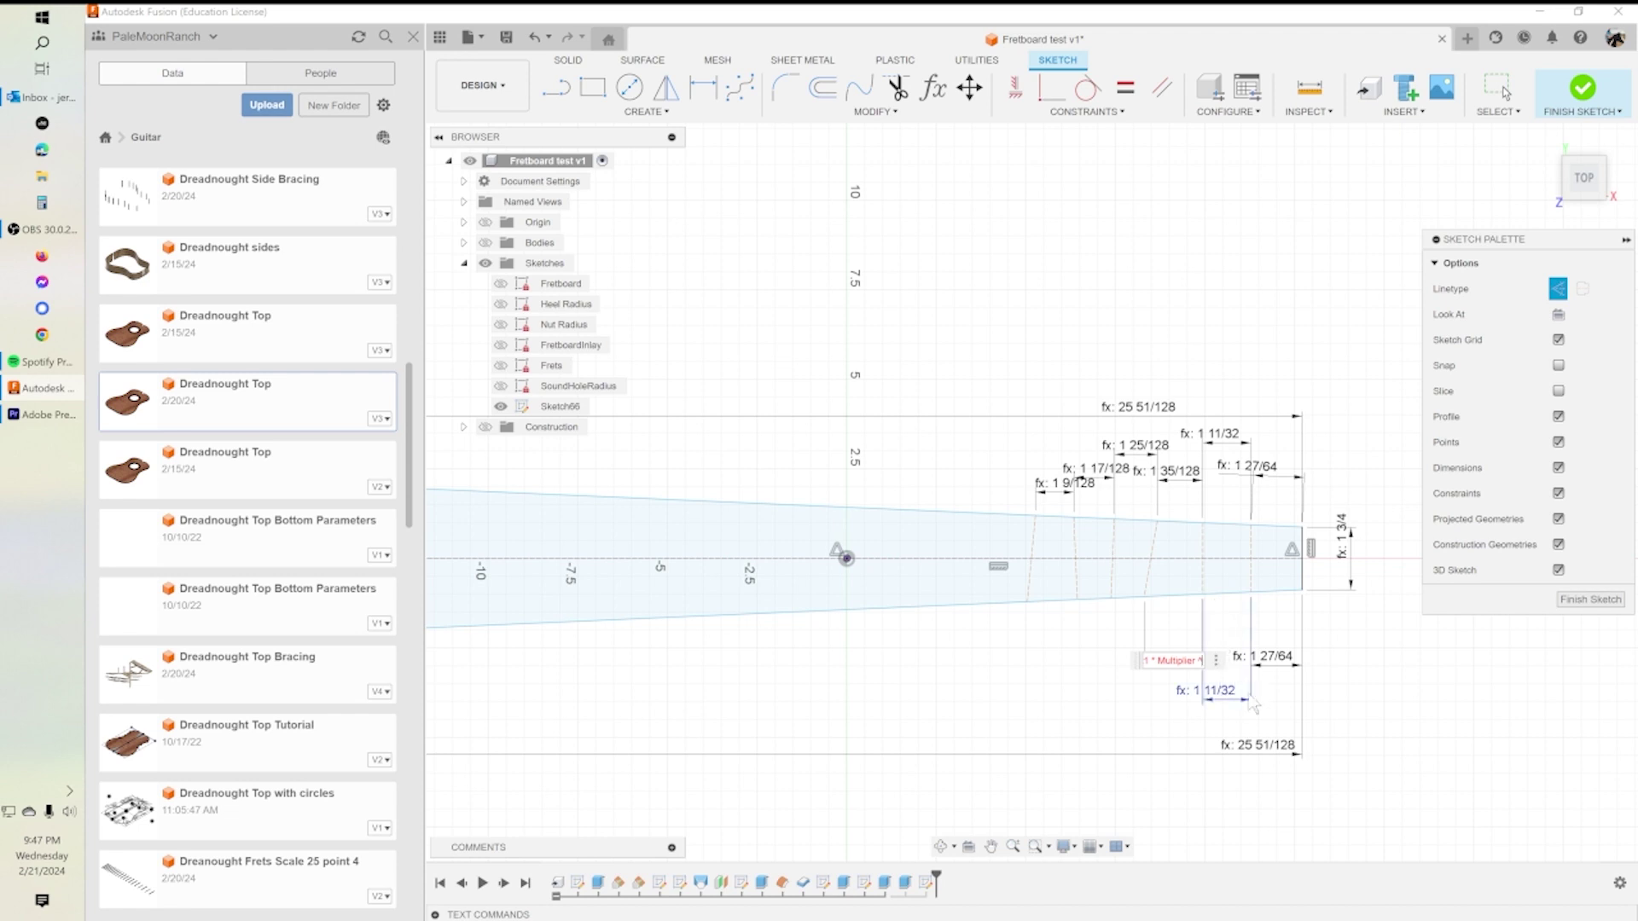
text(2)
key(Return)
Dimension the horizontal distance between the third and fourth fret lines' lower endpoints as HighE_Fret1 * Multiplier ^ 3.
click(1110, 597)
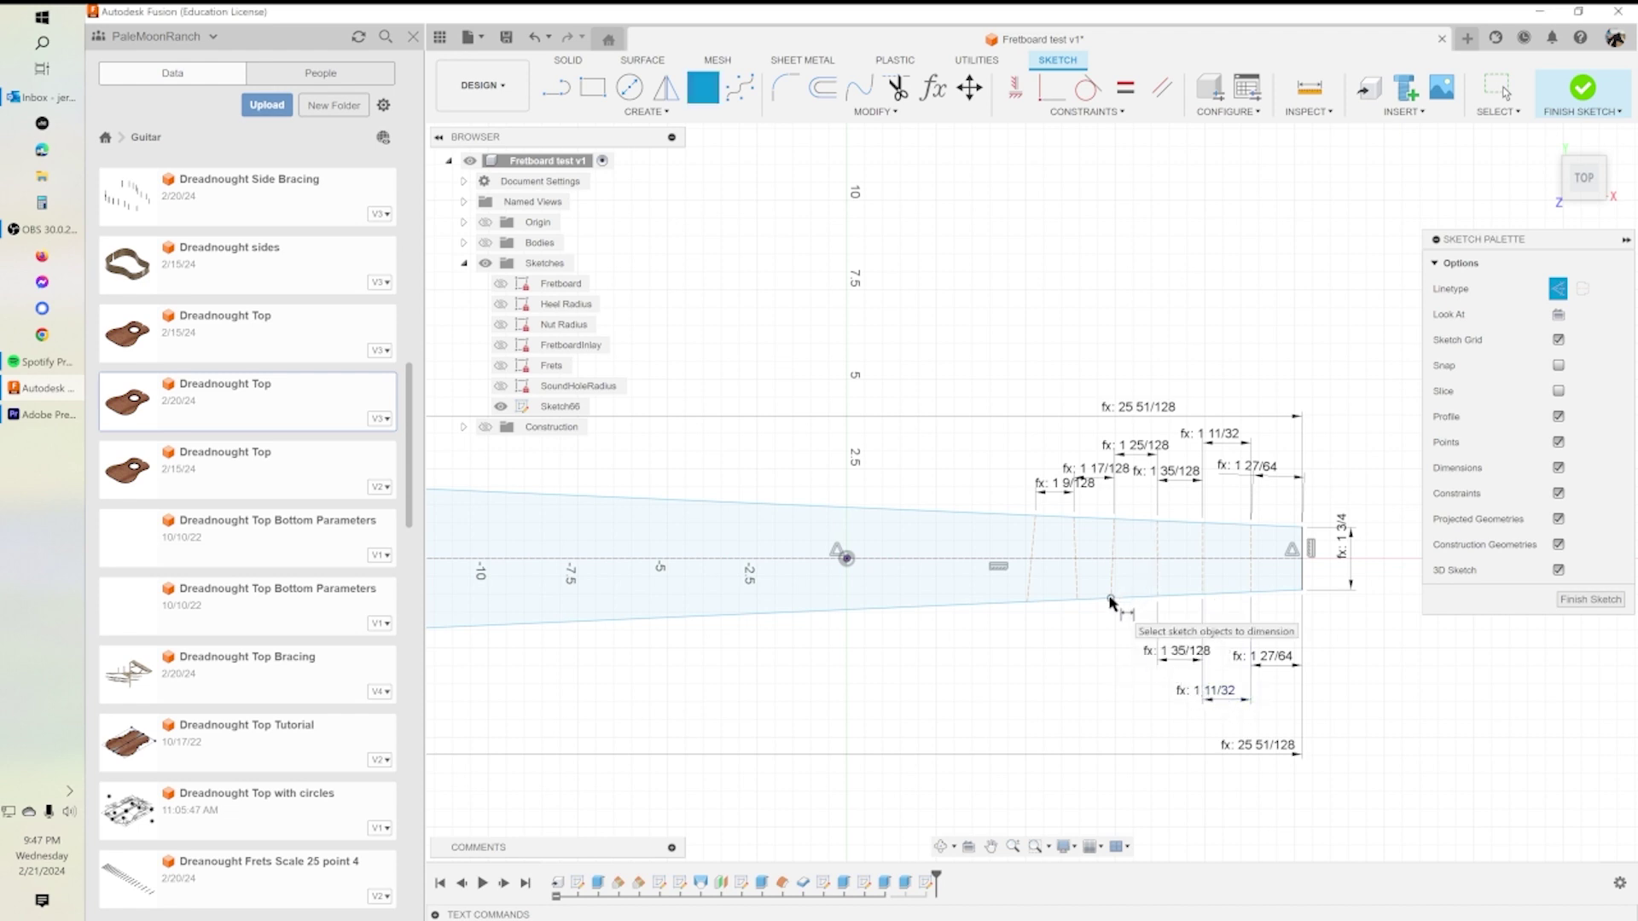
click(1157, 597)
click(1119, 664)
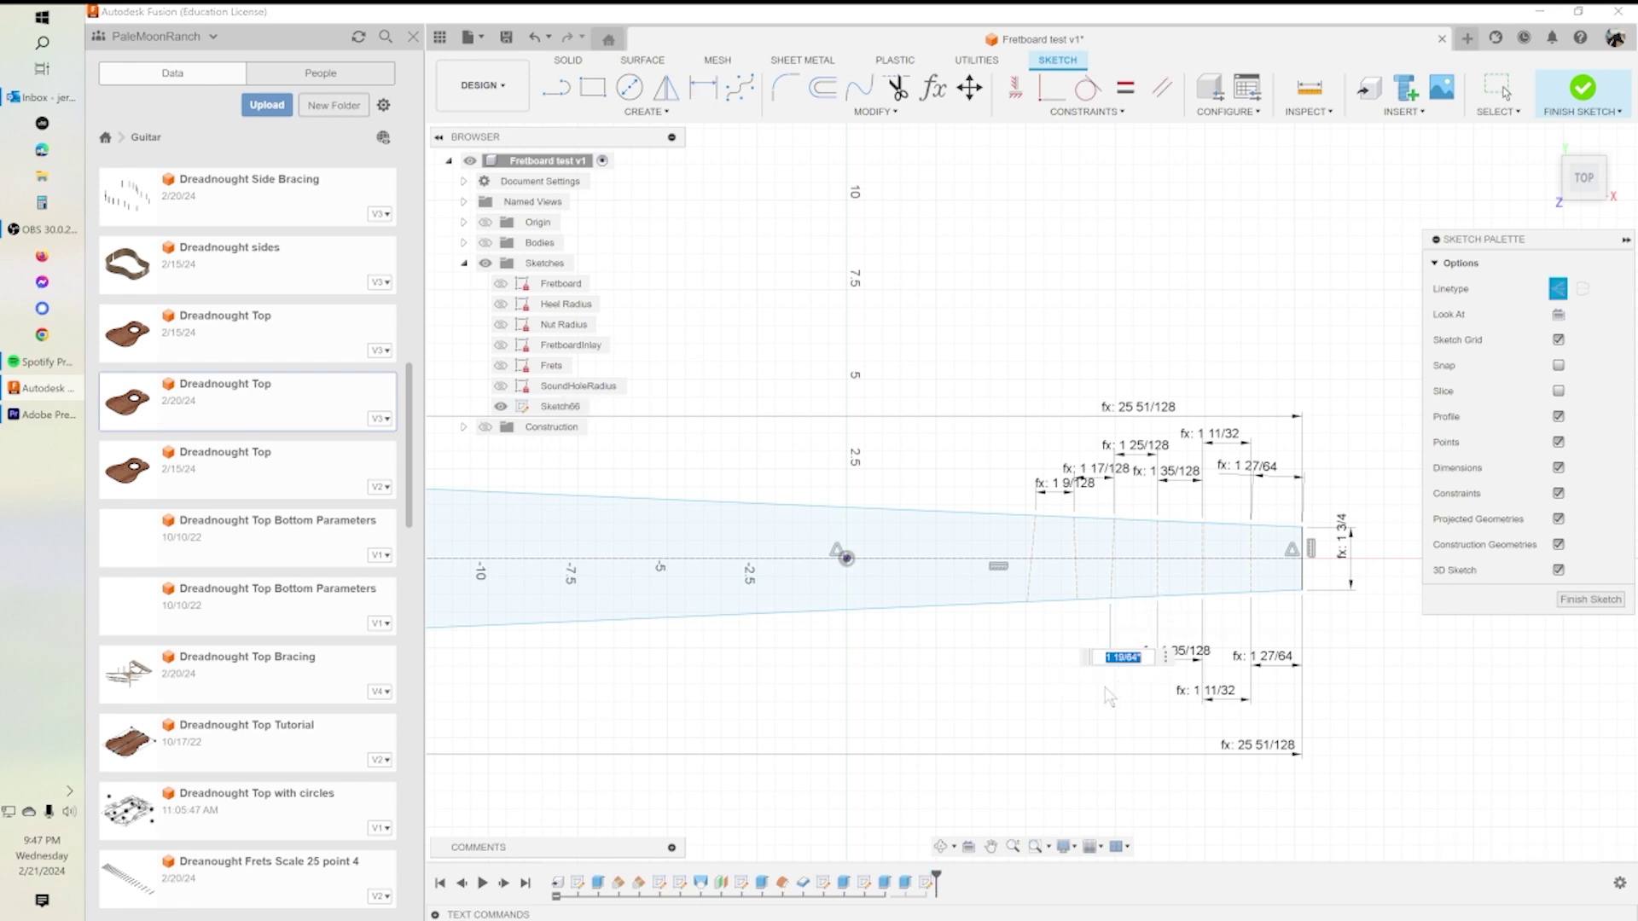
key(ctrl+v)
key(Return)
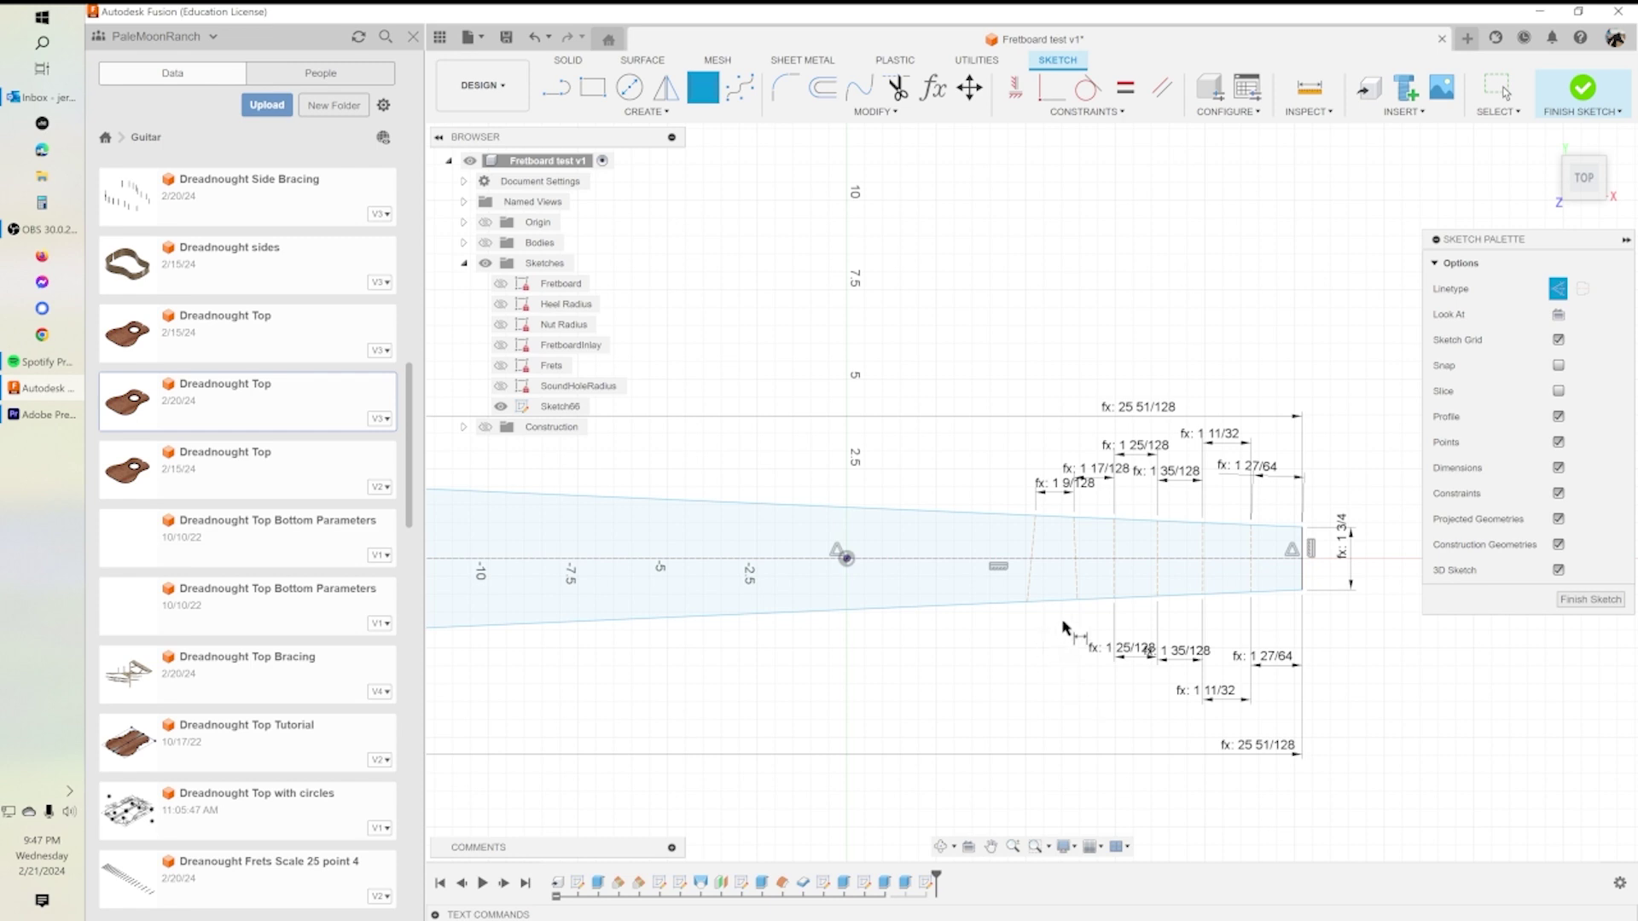
Dimension the horizontal distance between the fourth and fifth fret lines' lower endpoints as HighE_Fret1 * Multiplier ^ 4.
click(1076, 599)
click(1113, 599)
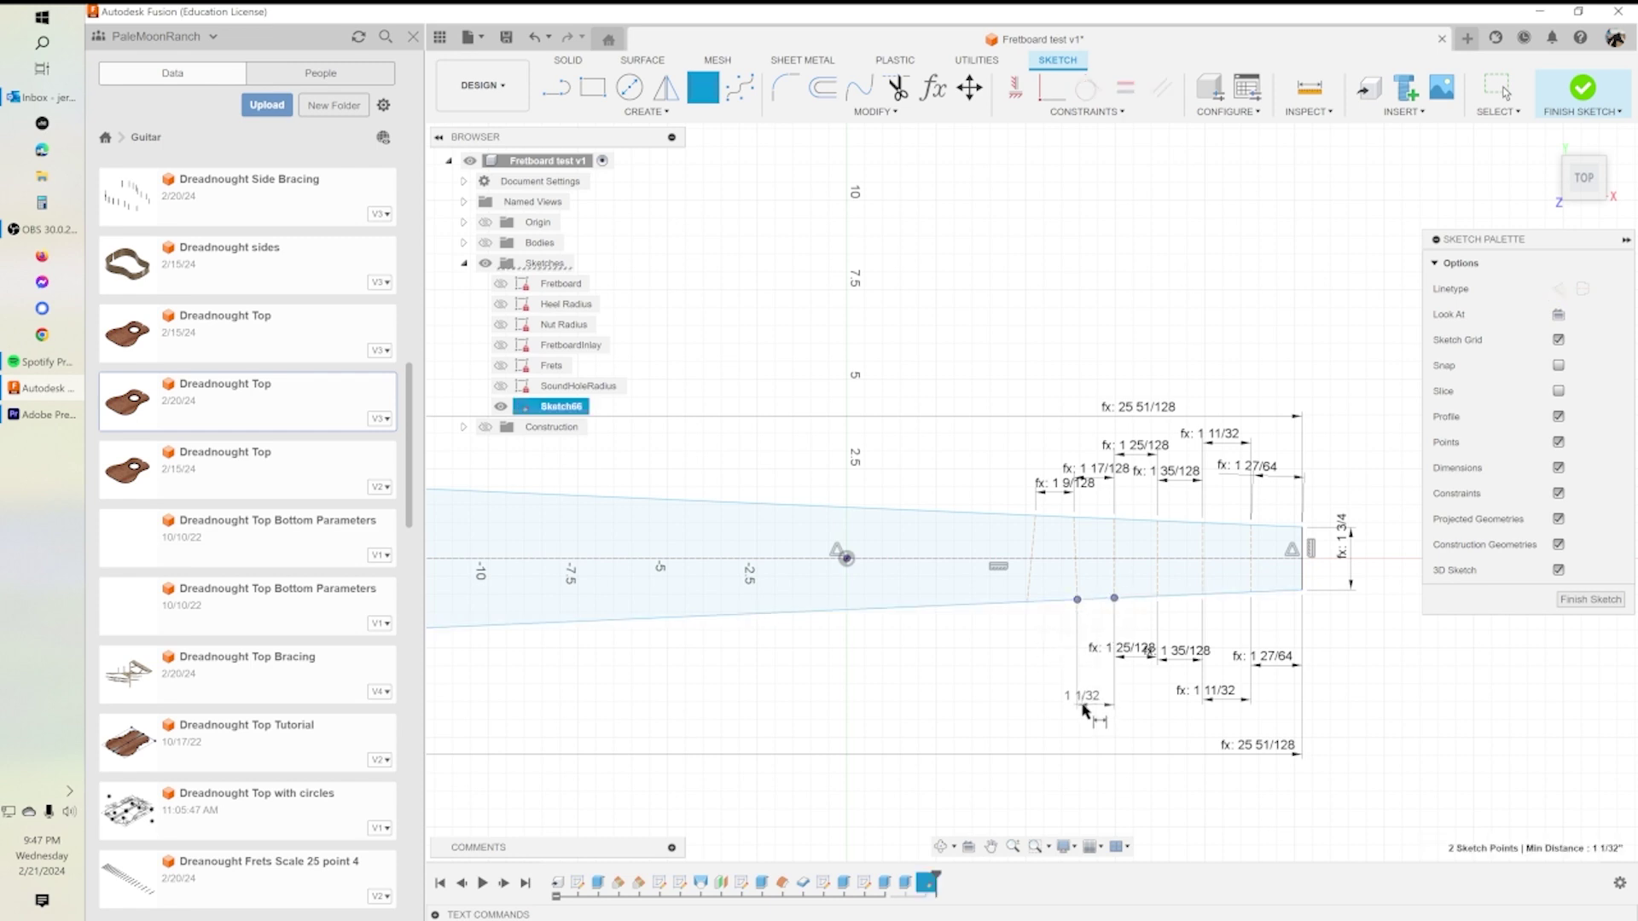
click(1100, 708)
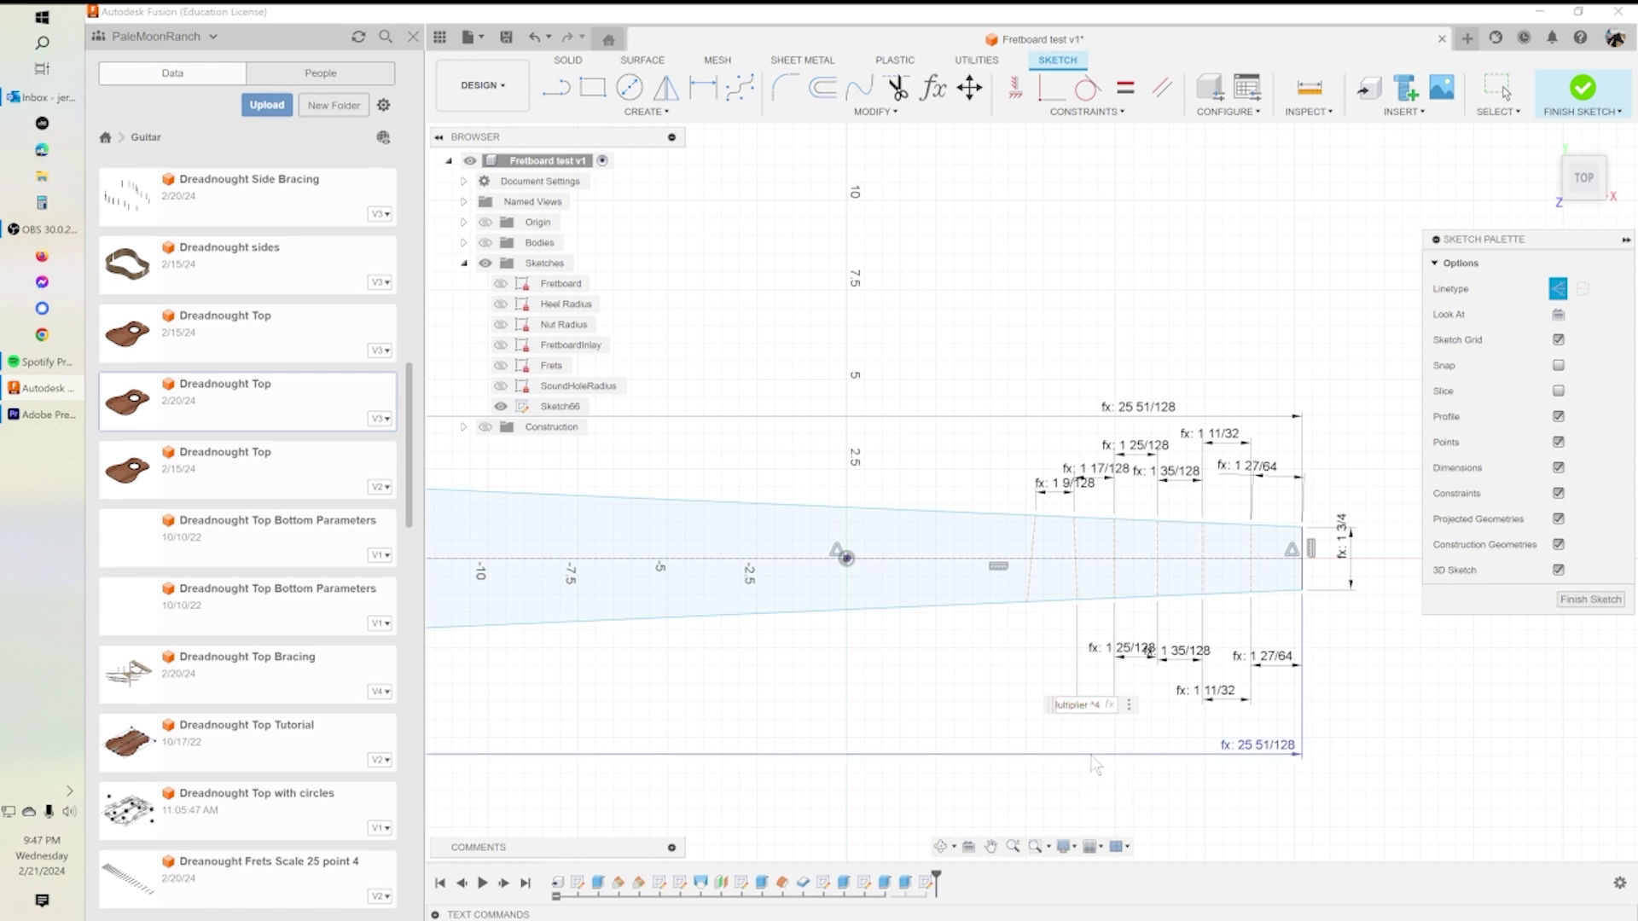
key(Return)
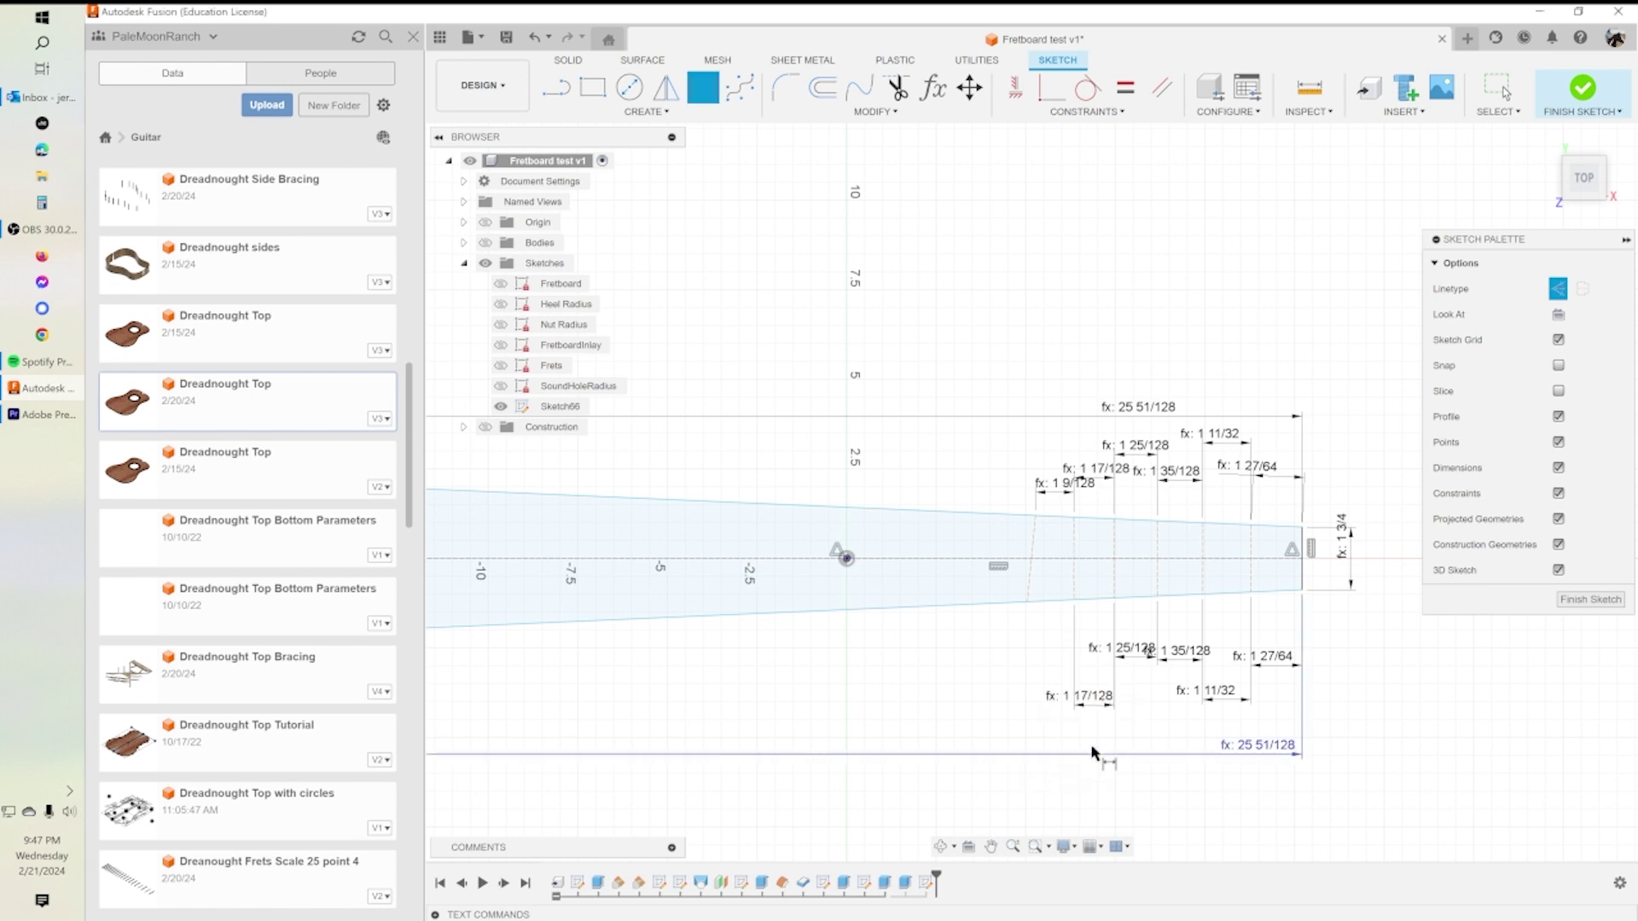
Dimension the horizontal distance between the fifth and sixth fret lines' lower endpoints as HighE_Fret1 * Multiplier ^ 5.
click(1027, 603)
click(1073, 600)
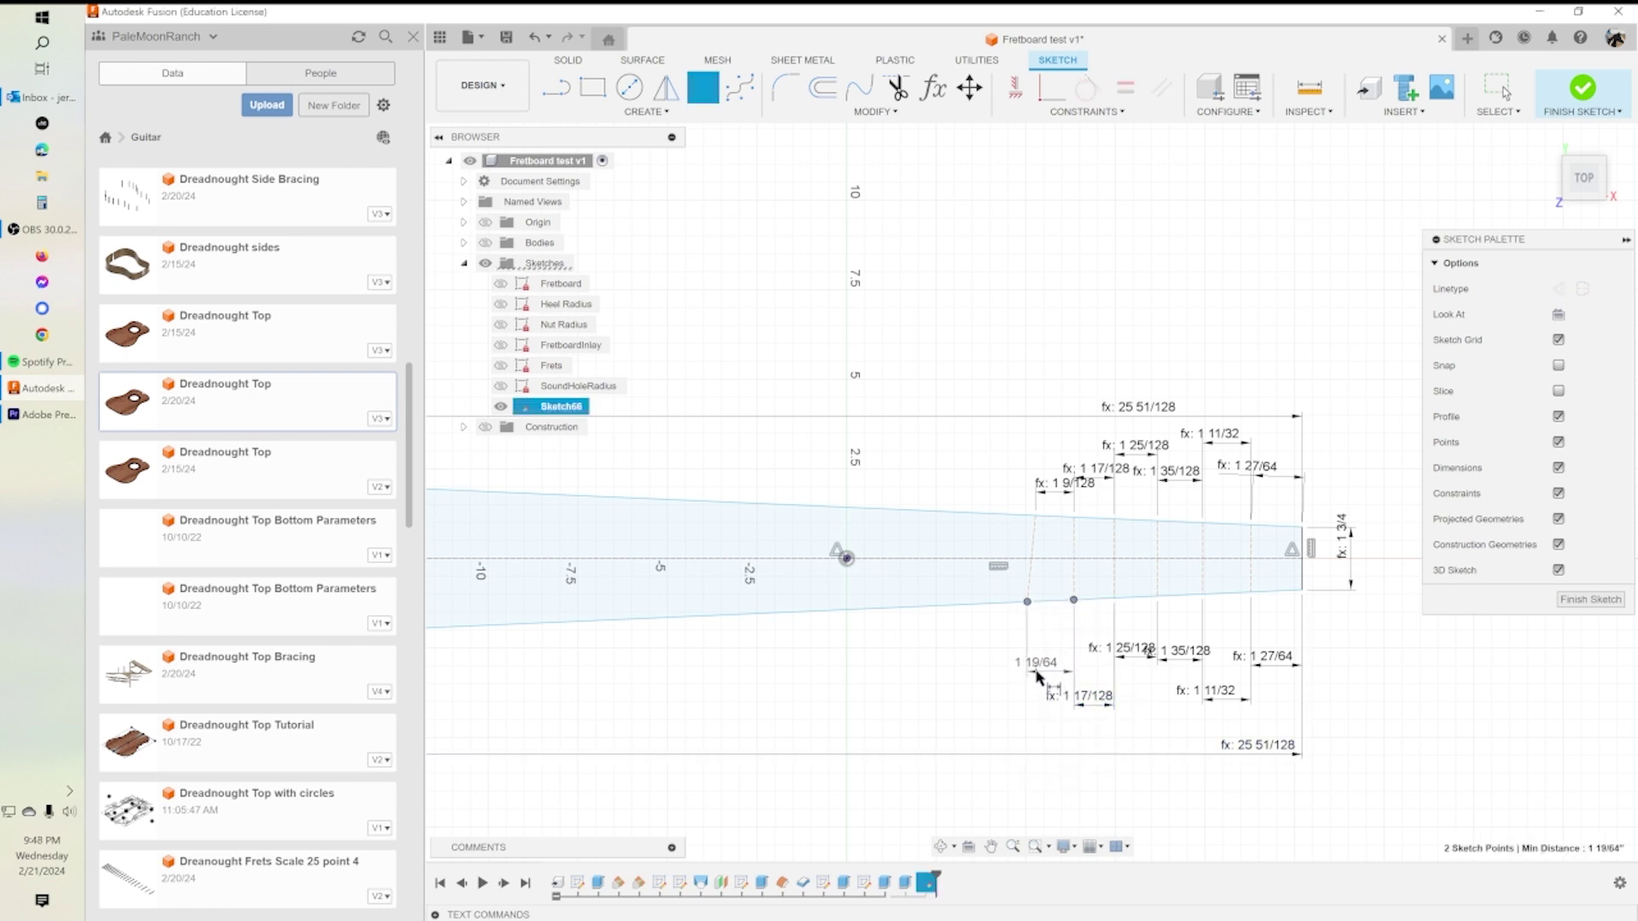
click(1029, 693)
key(ctrl+v)
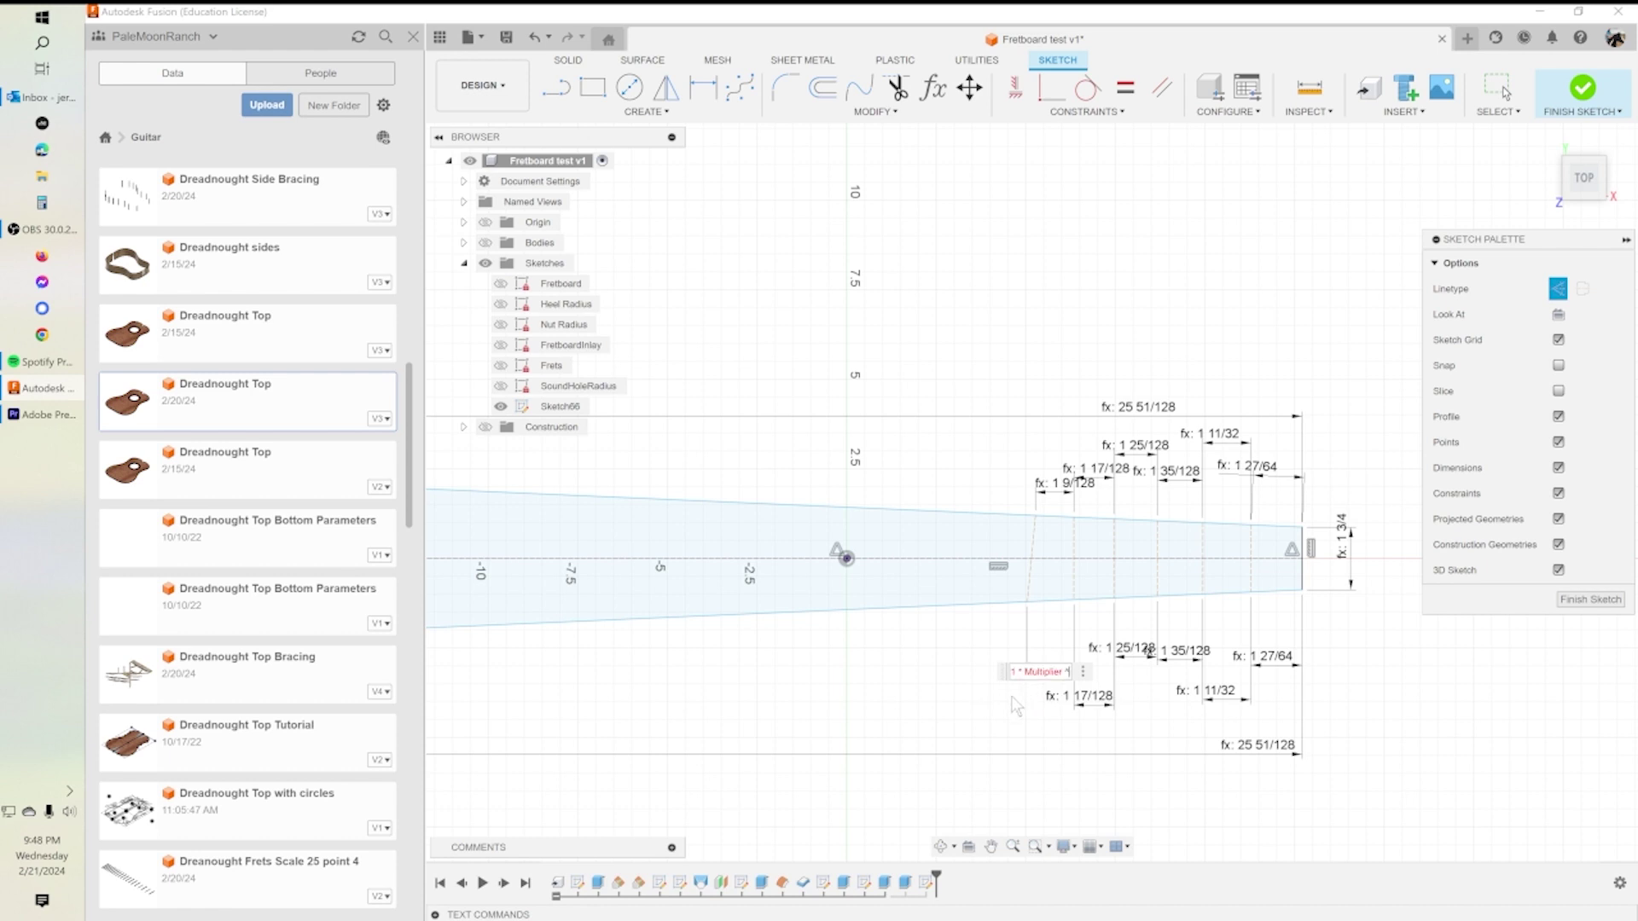
key(Return)
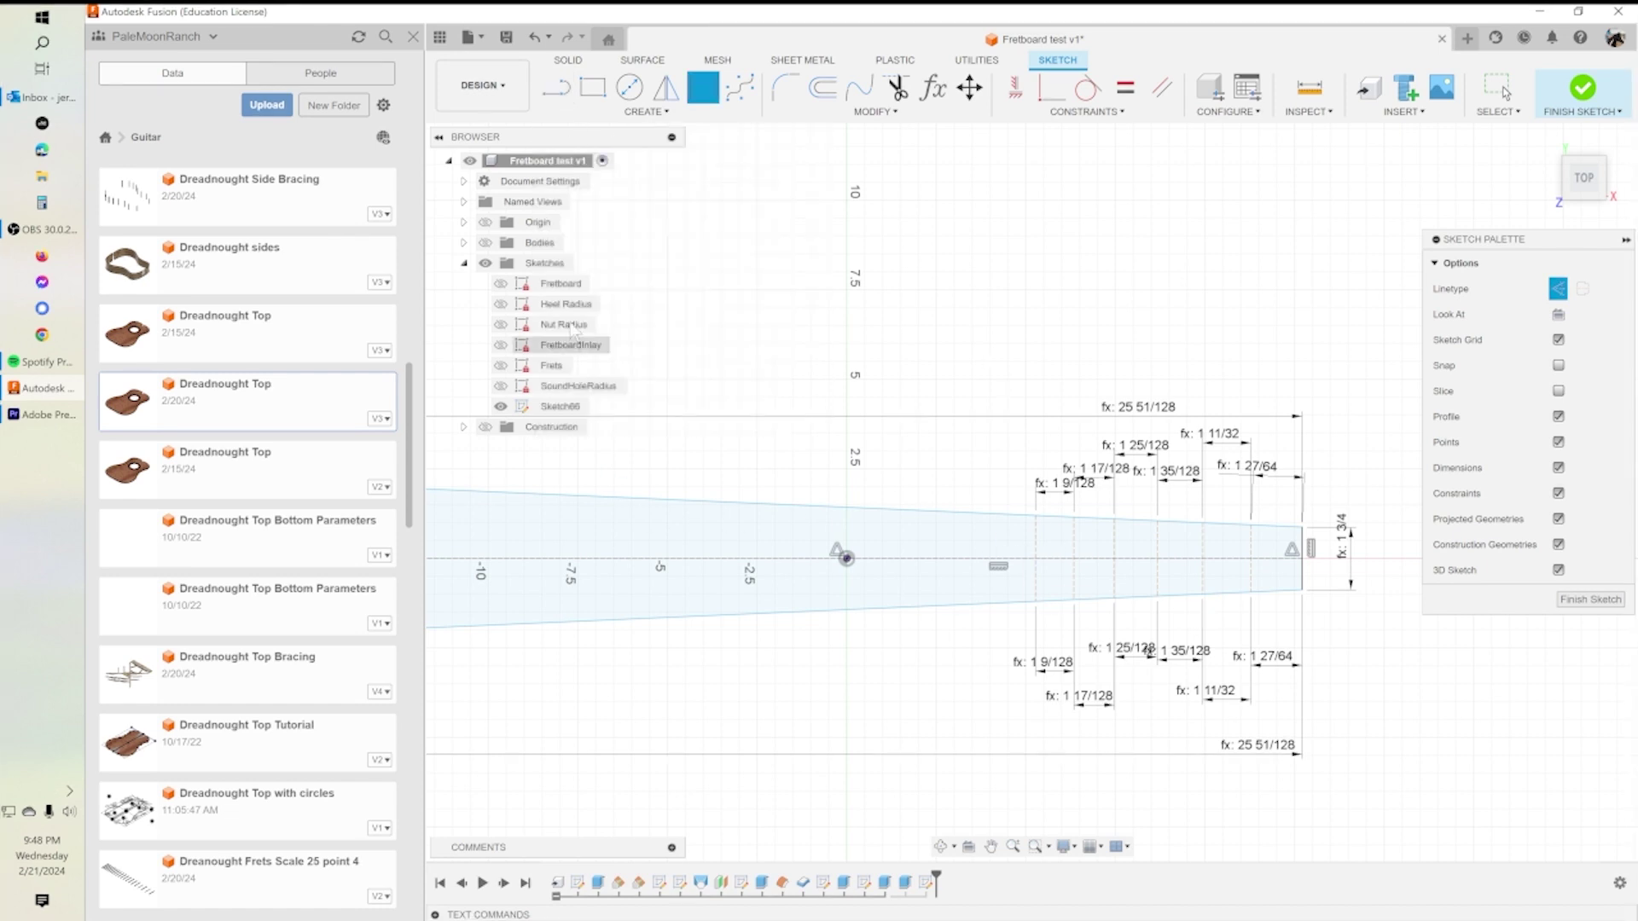
Draw the remaining construction fret lines between the fretboard's upper and lower edges, from the sixth fret line toward the wide end.
key(l)
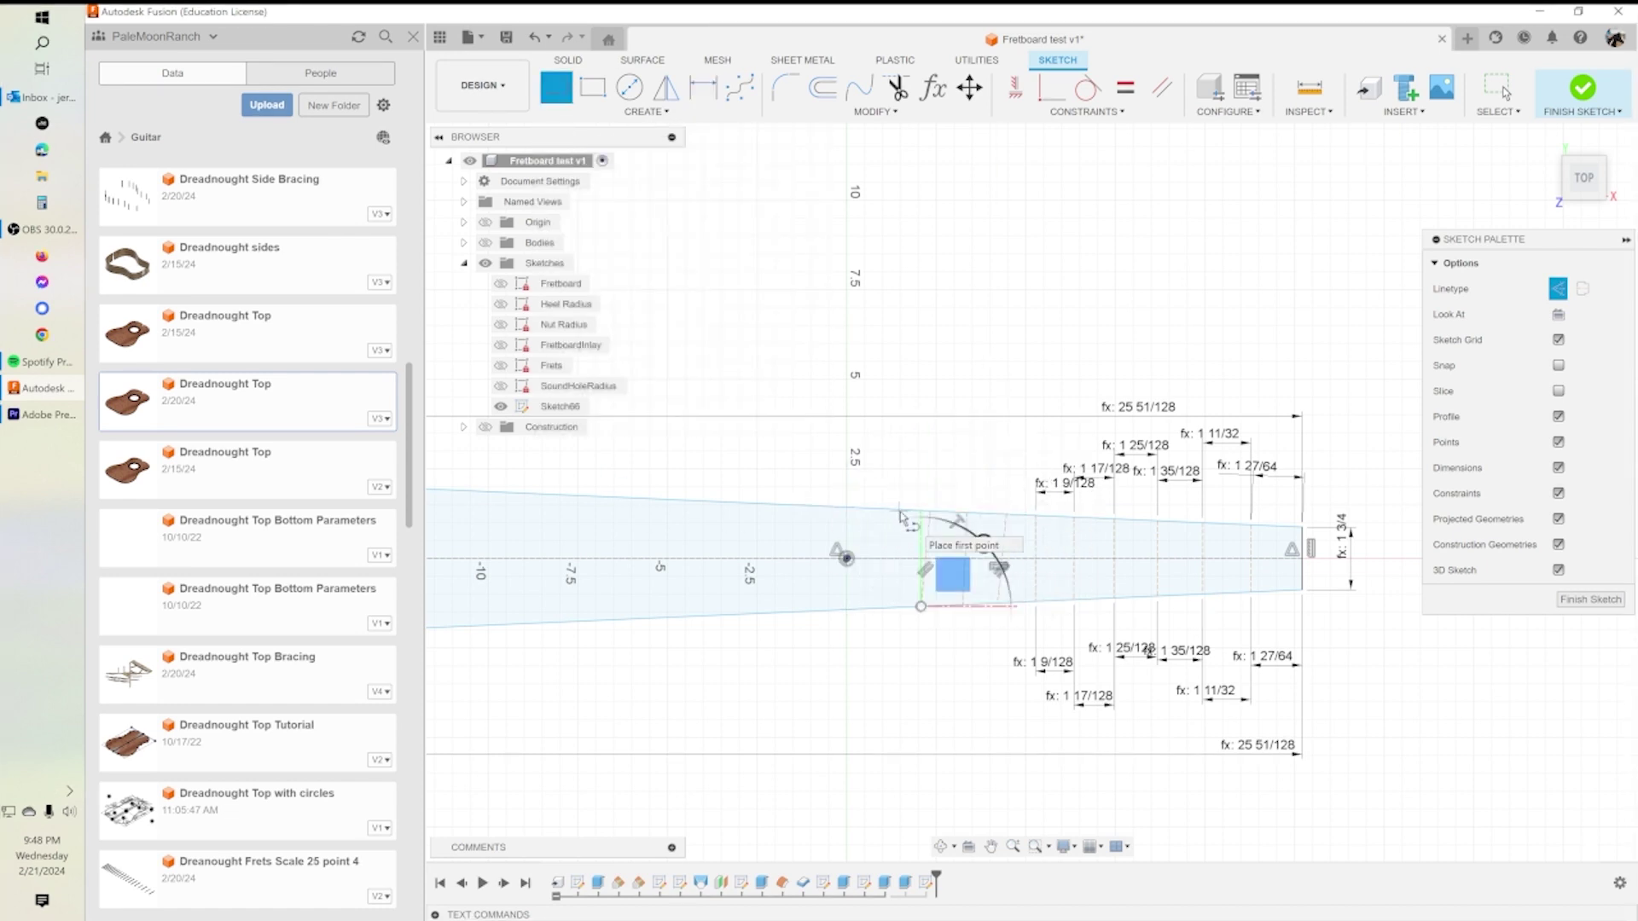
scroll(899, 514, up, 3)
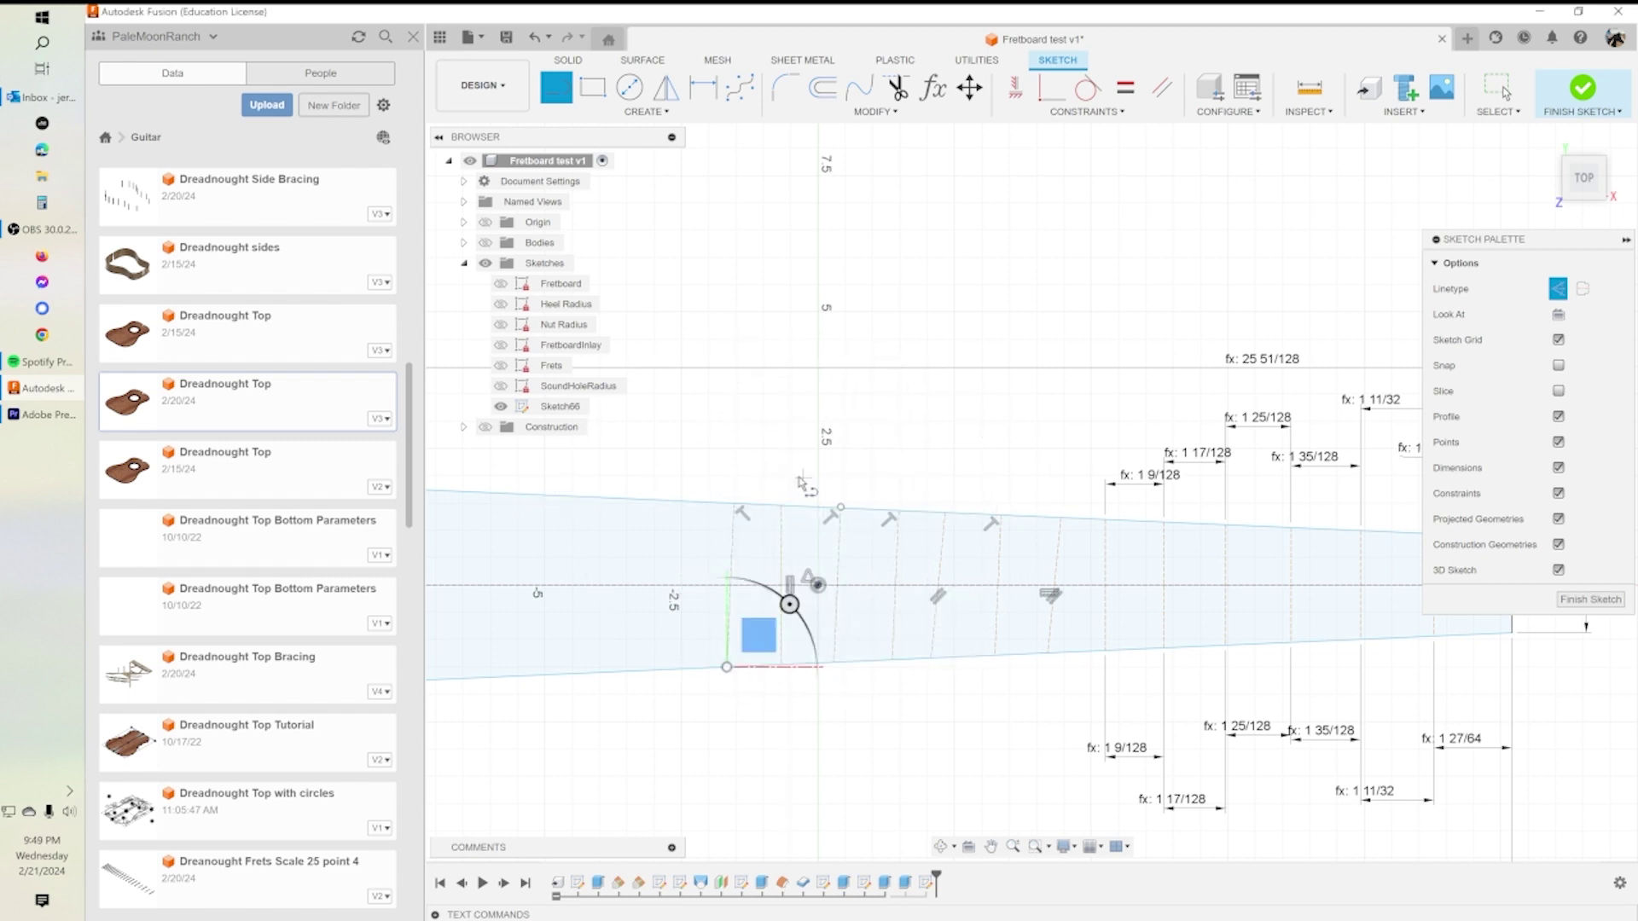
middle_drag(439, 521, 751, 554)
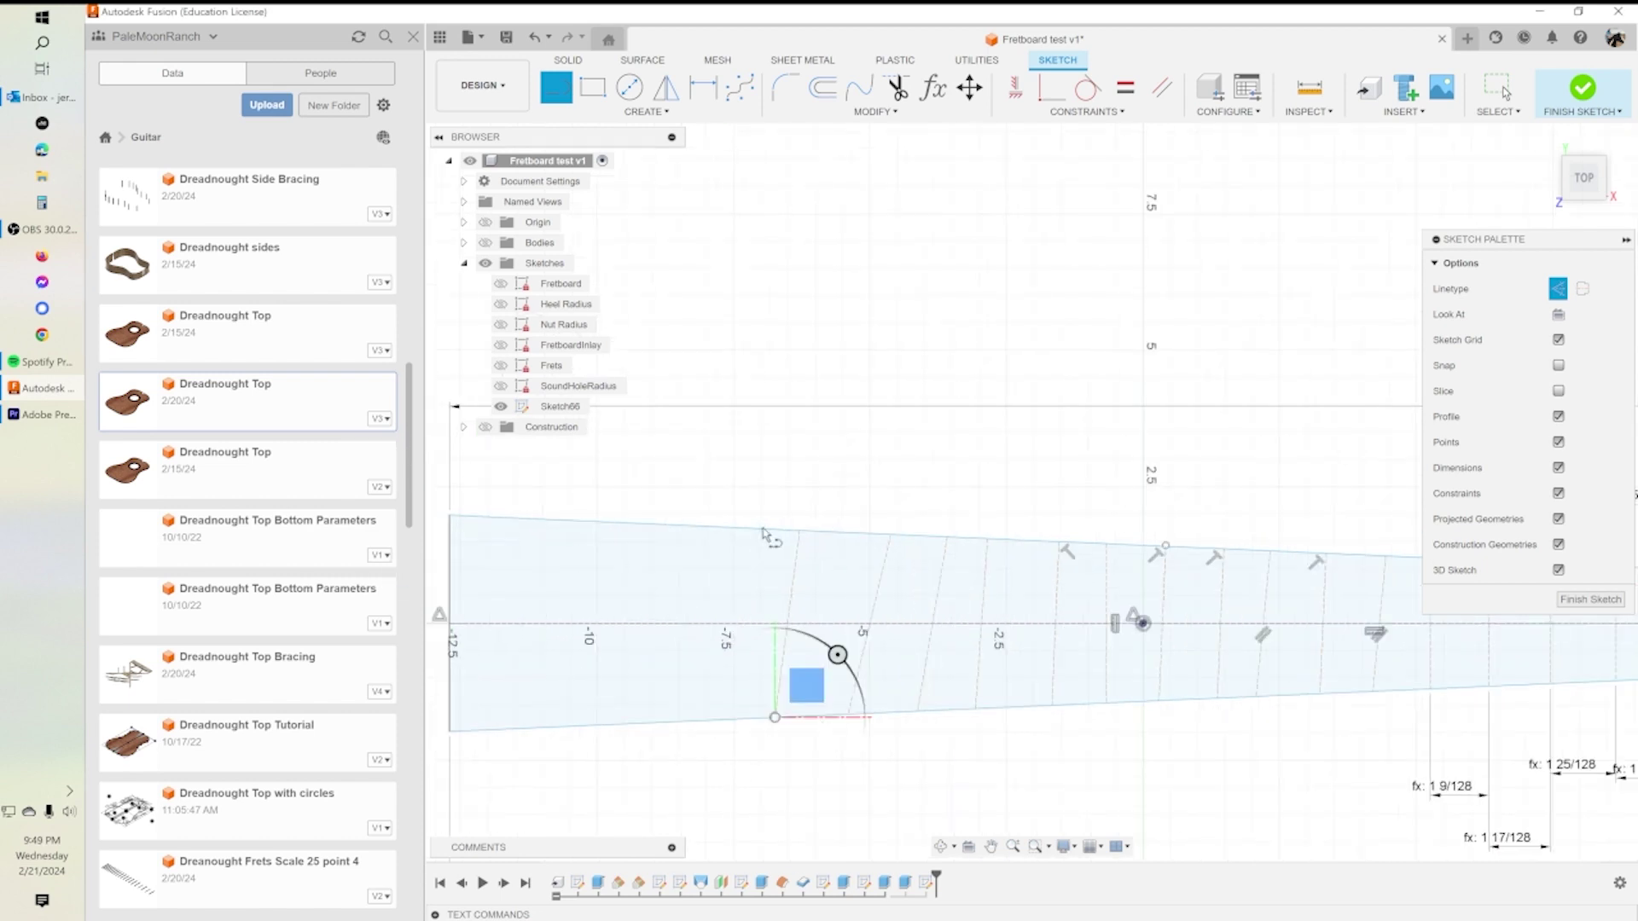
scroll(1051, 730, down, 3)
click(1505, 92)
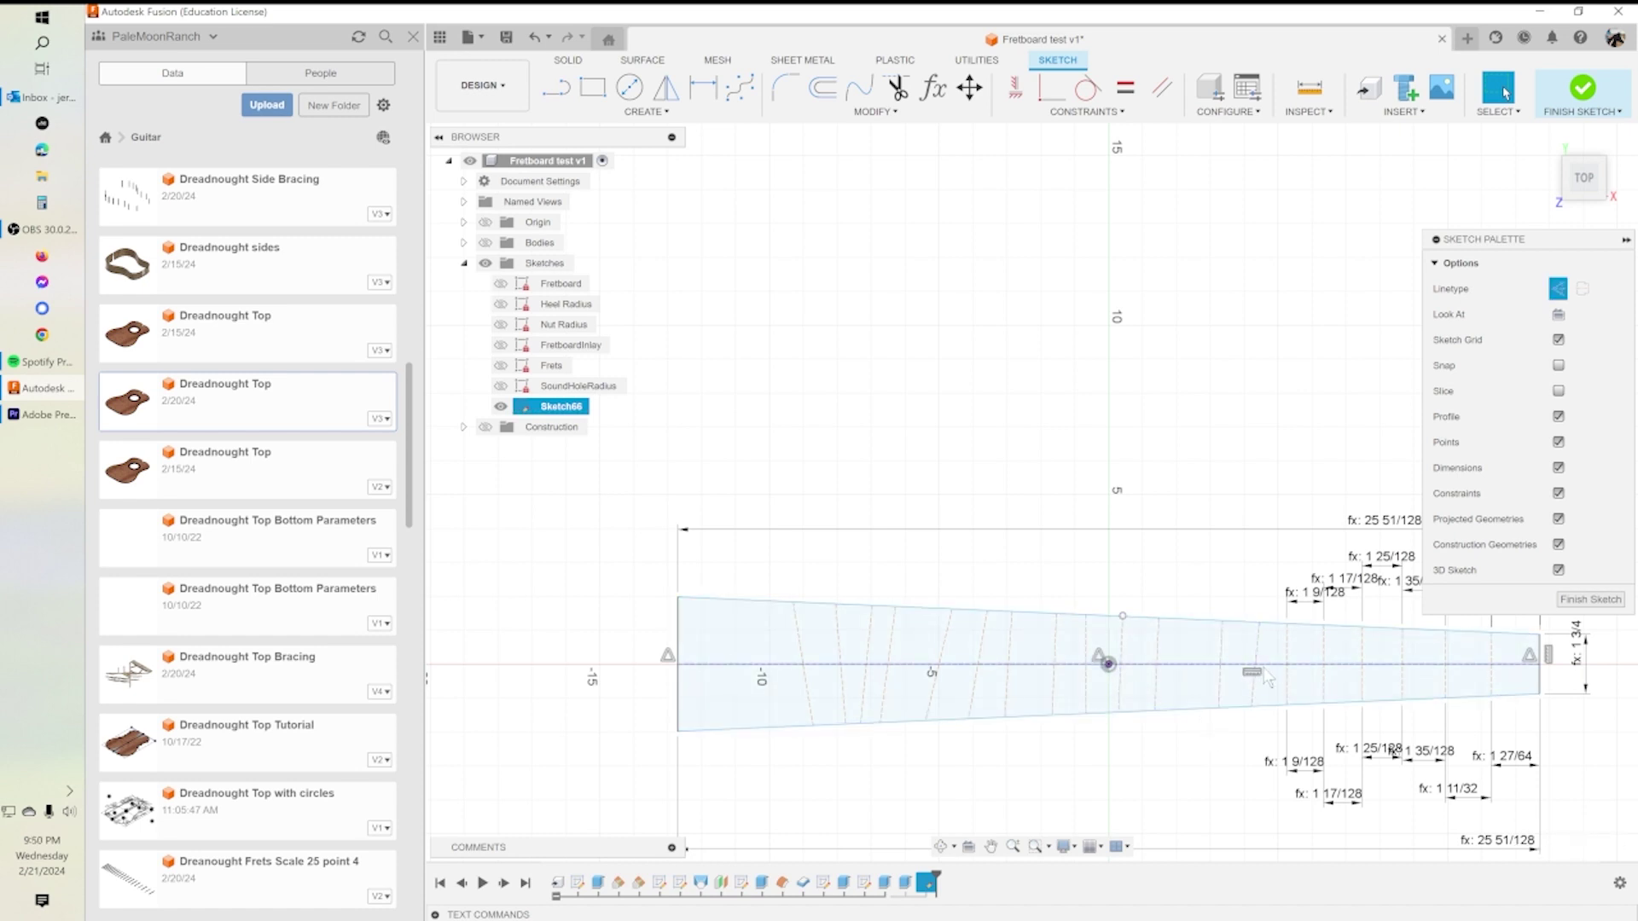
Dimension the lower-endpoint spacings of consecutive fret lines from the sixth to the thirteenth as HighE_Fret1 * Multiplier ^ 6 through ^ 12.
key(d)
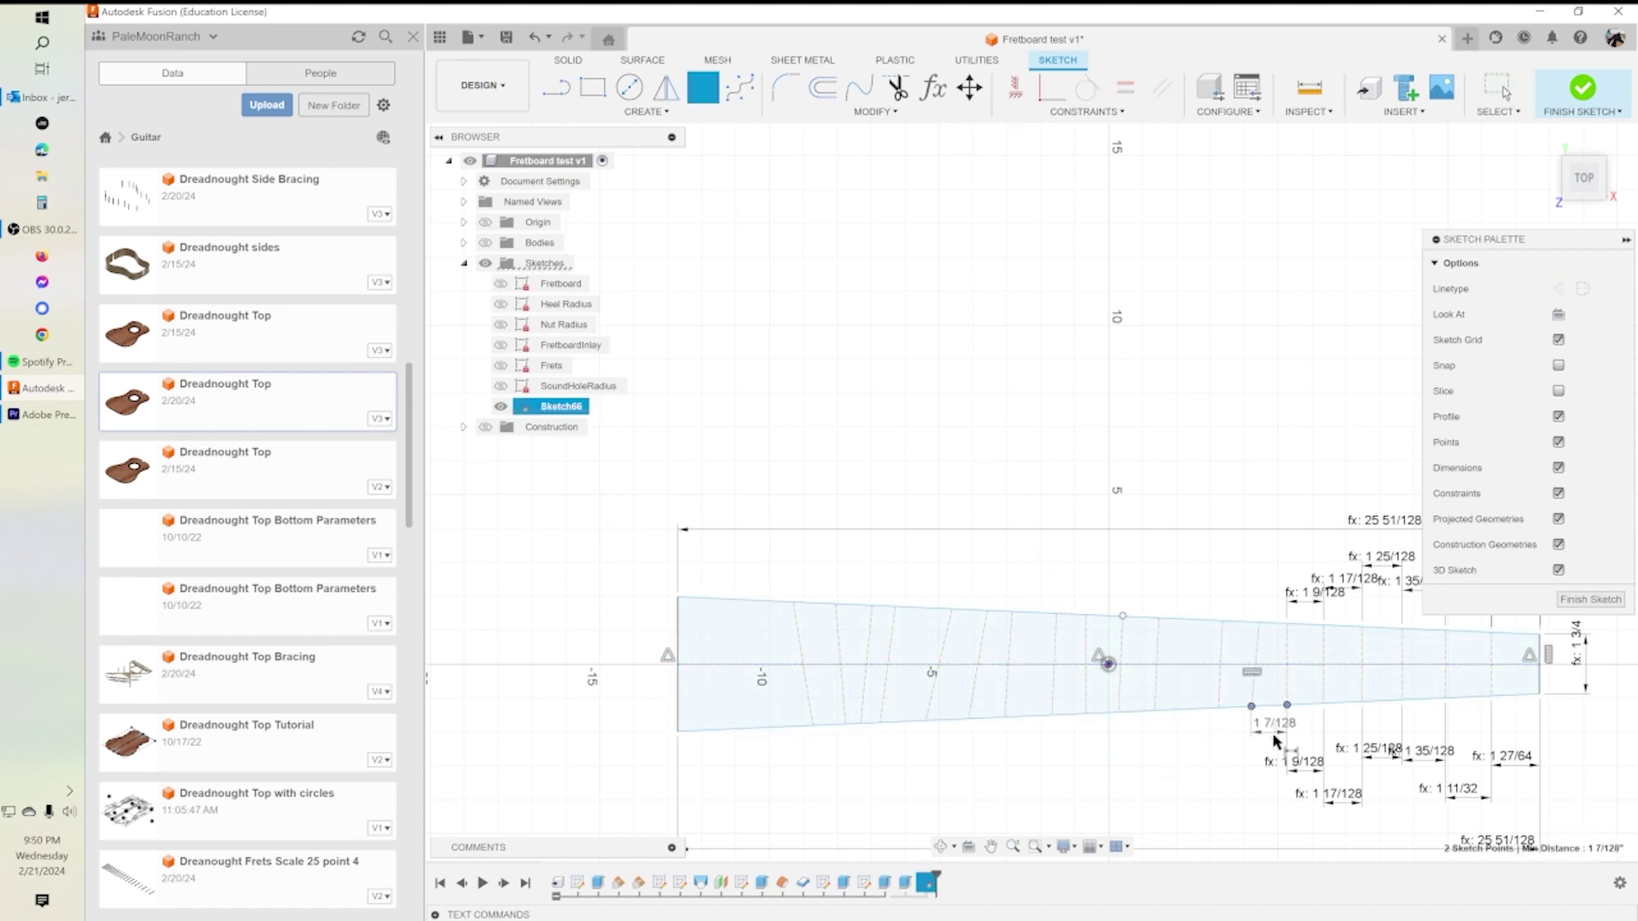
click(1190, 759)
key(Return)
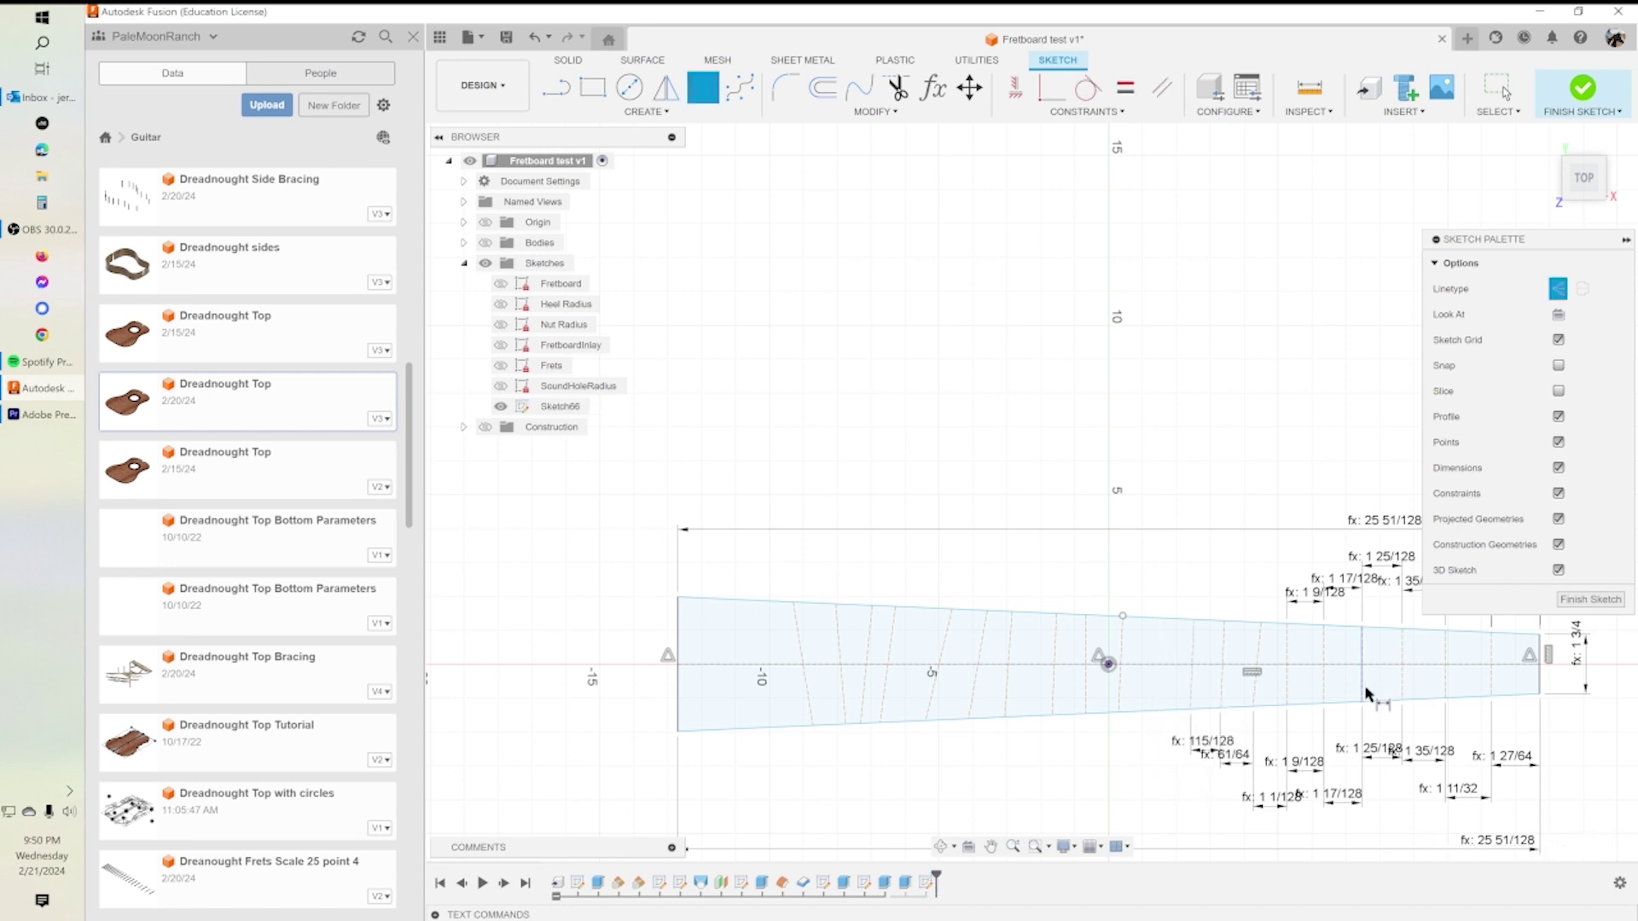
click(1143, 715)
click(1096, 740)
key(Return)
key(Escape)
scroll(1100, 746, up, 3)
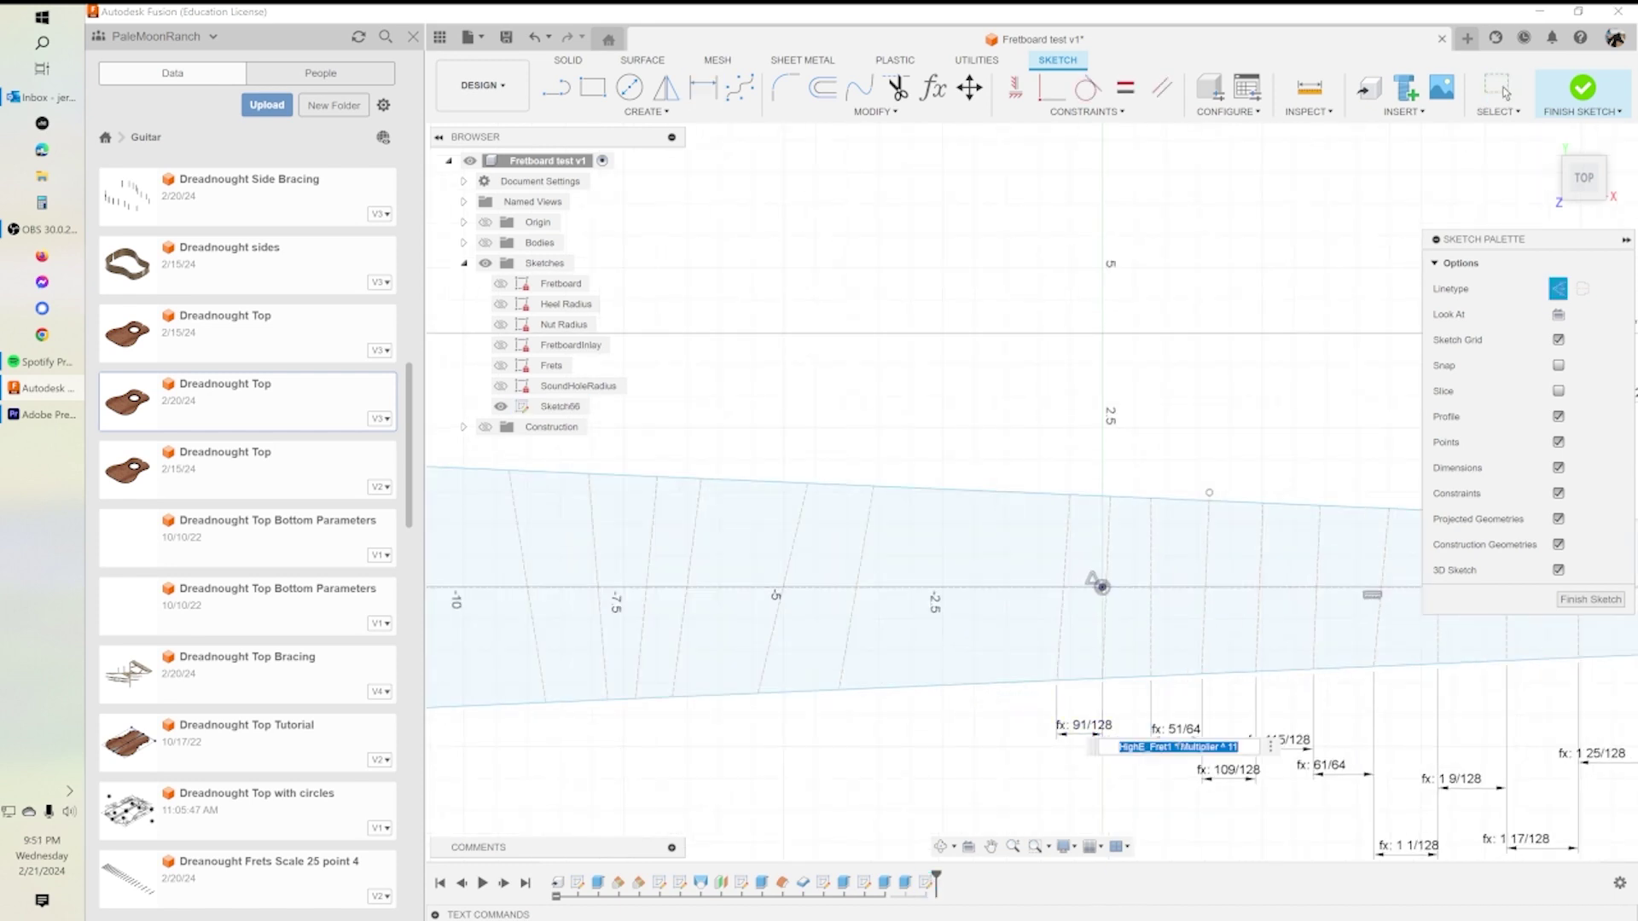
Dimension the next five lower-endpoint spacings between consecutive fret lines as HighE_Fret1 * Multiplier ^ 13 through ^ 17.
key(d)
click(1013, 687)
click(977, 690)
click(989, 746)
key(Return)
click(935, 689)
click(635, 697)
click(844, 749)
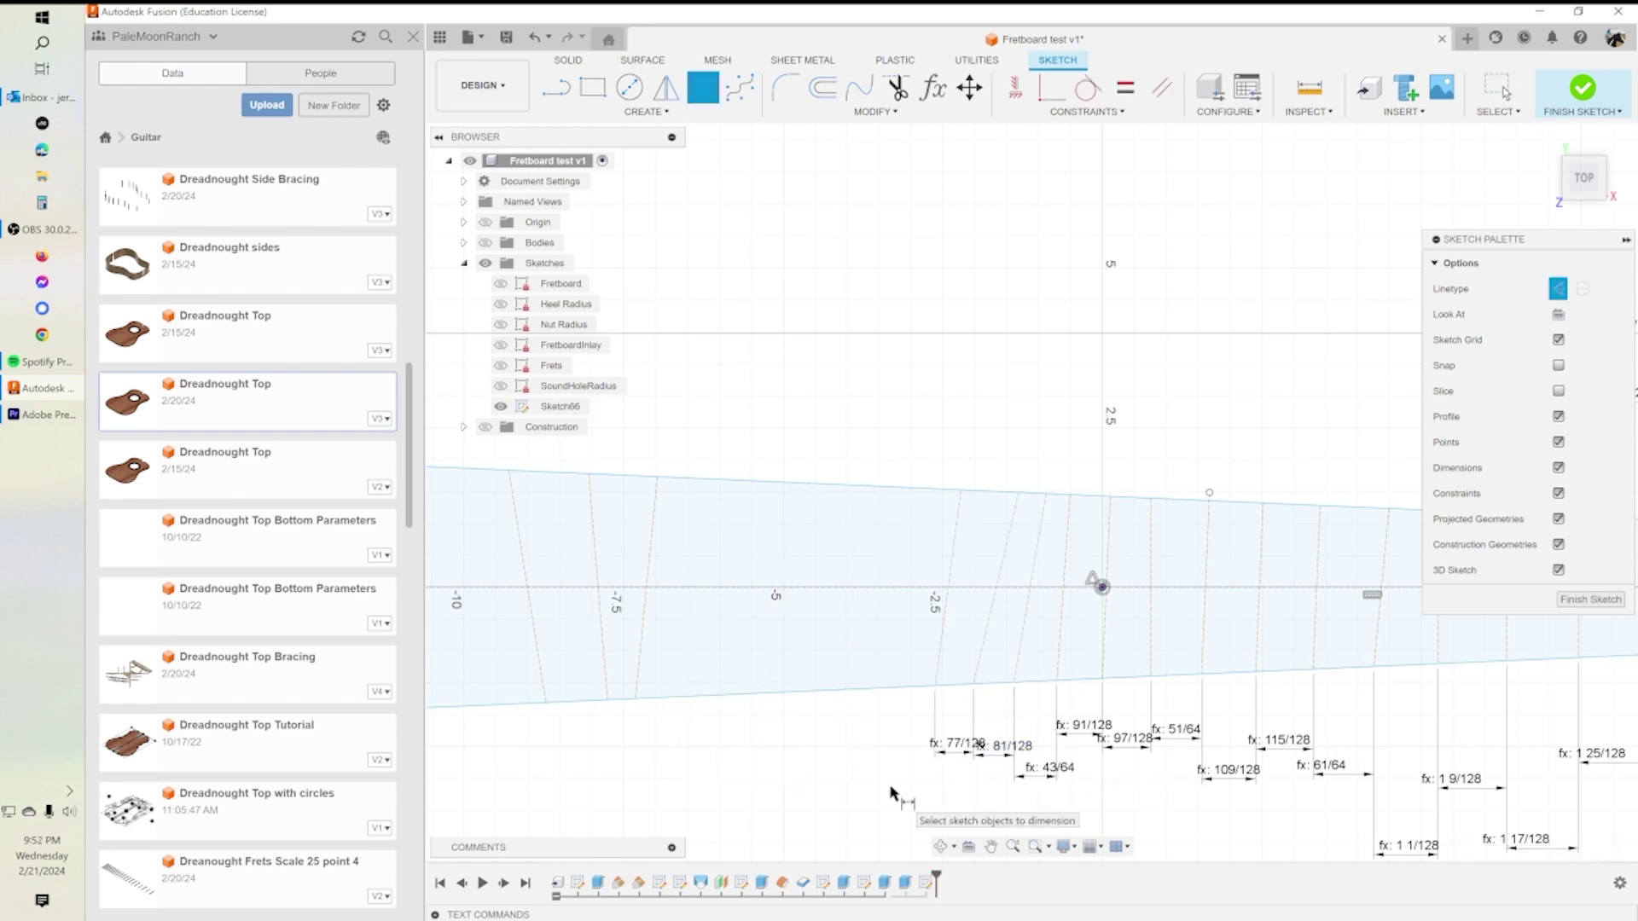
key(Return)
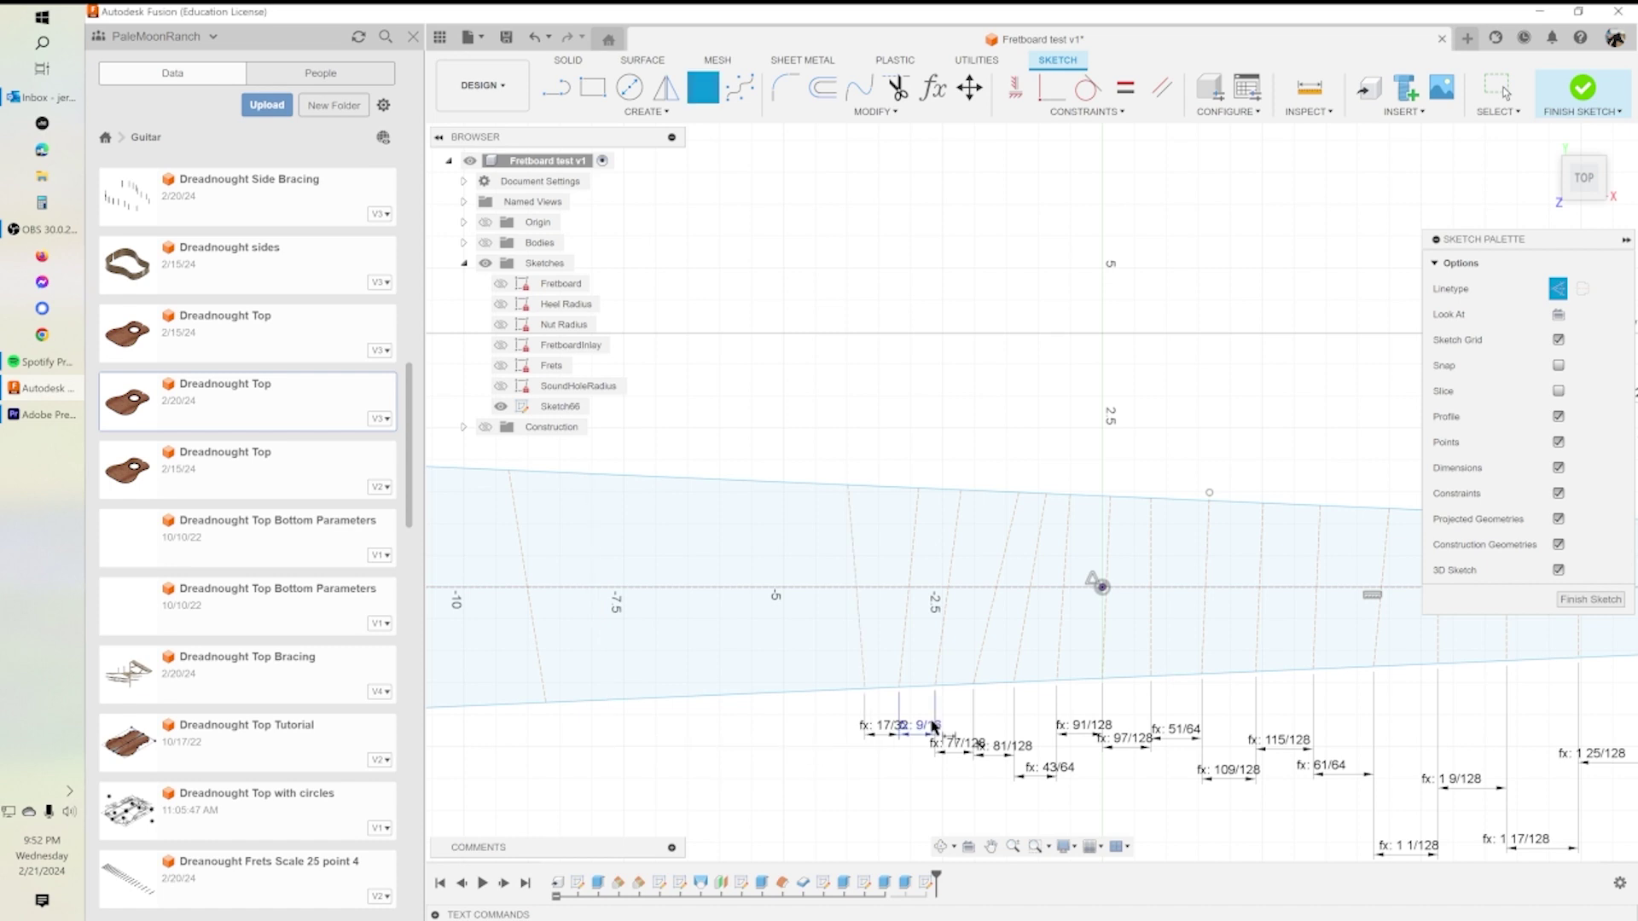
Dimension the last two lower-endpoint fret spacings near the wide end as HighE_Fret1 * Multiplier ^ 18 and ^ 19.
scroll(559, 630, down, 1)
scroll(1031, 663, down, 2)
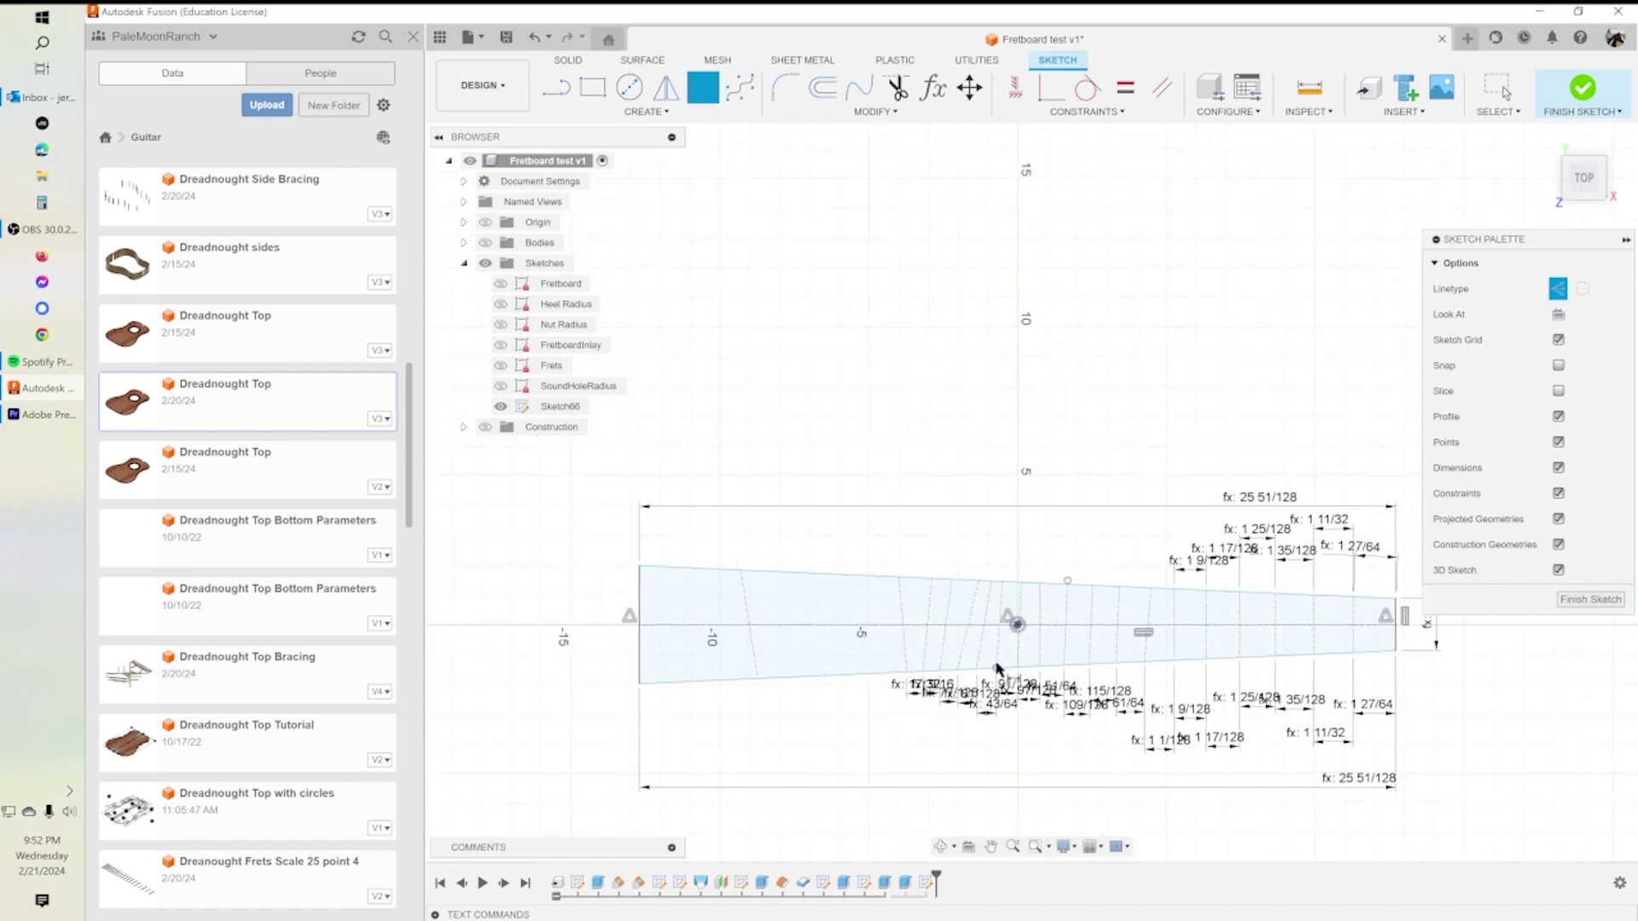
click(814, 676)
shift+click(889, 674)
click(857, 732)
key(Escape)
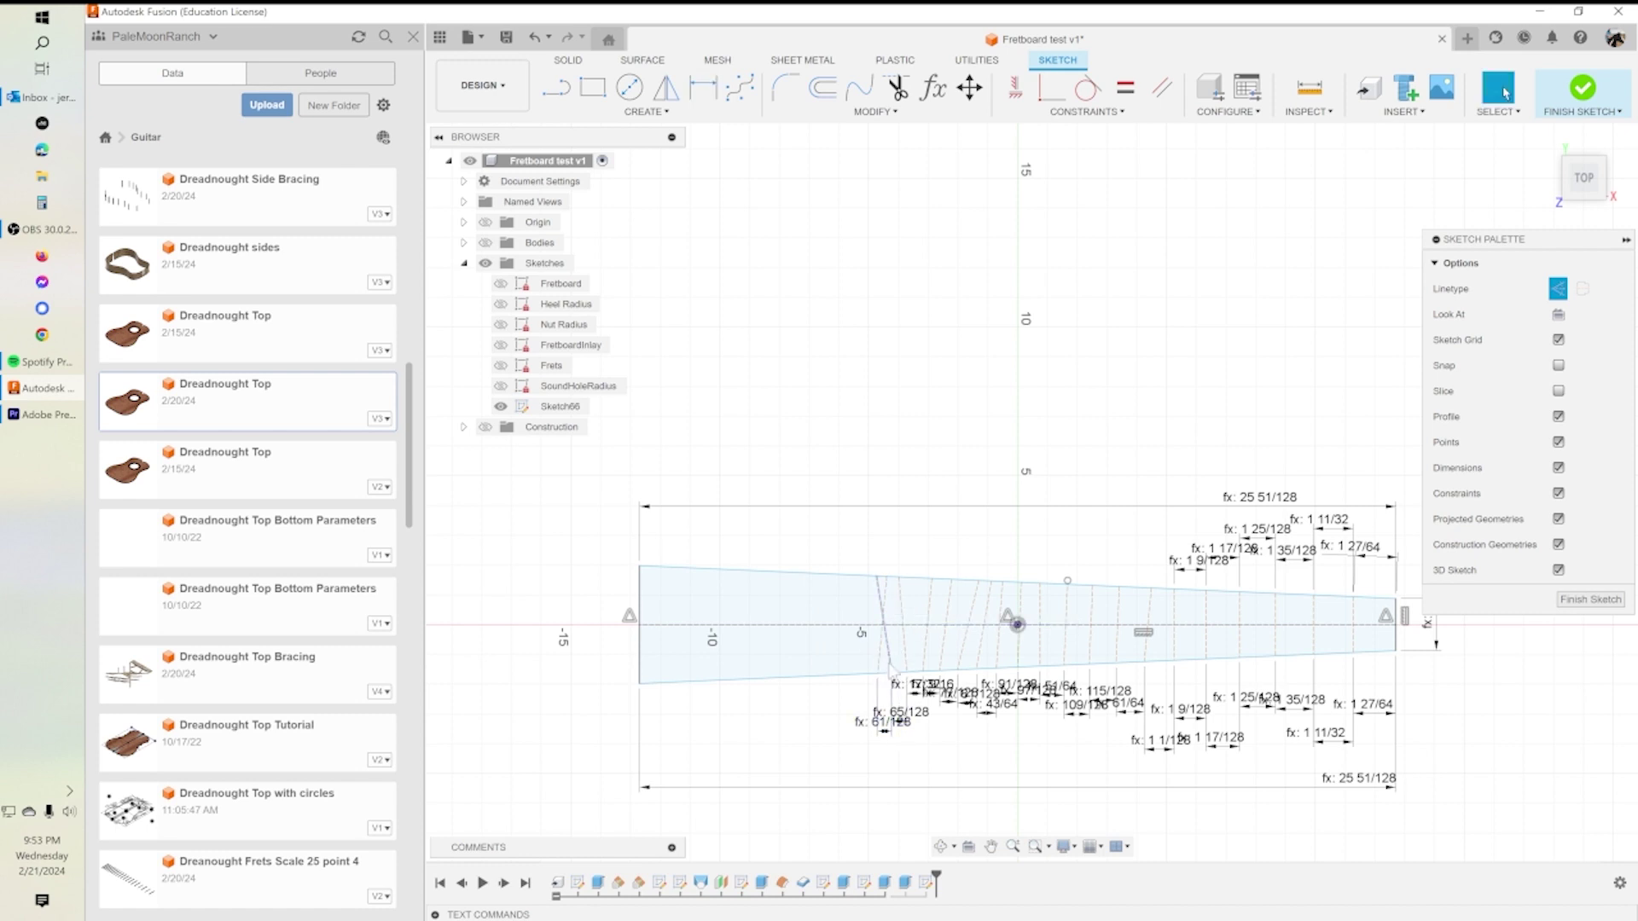
click(812, 616)
key(Escape)
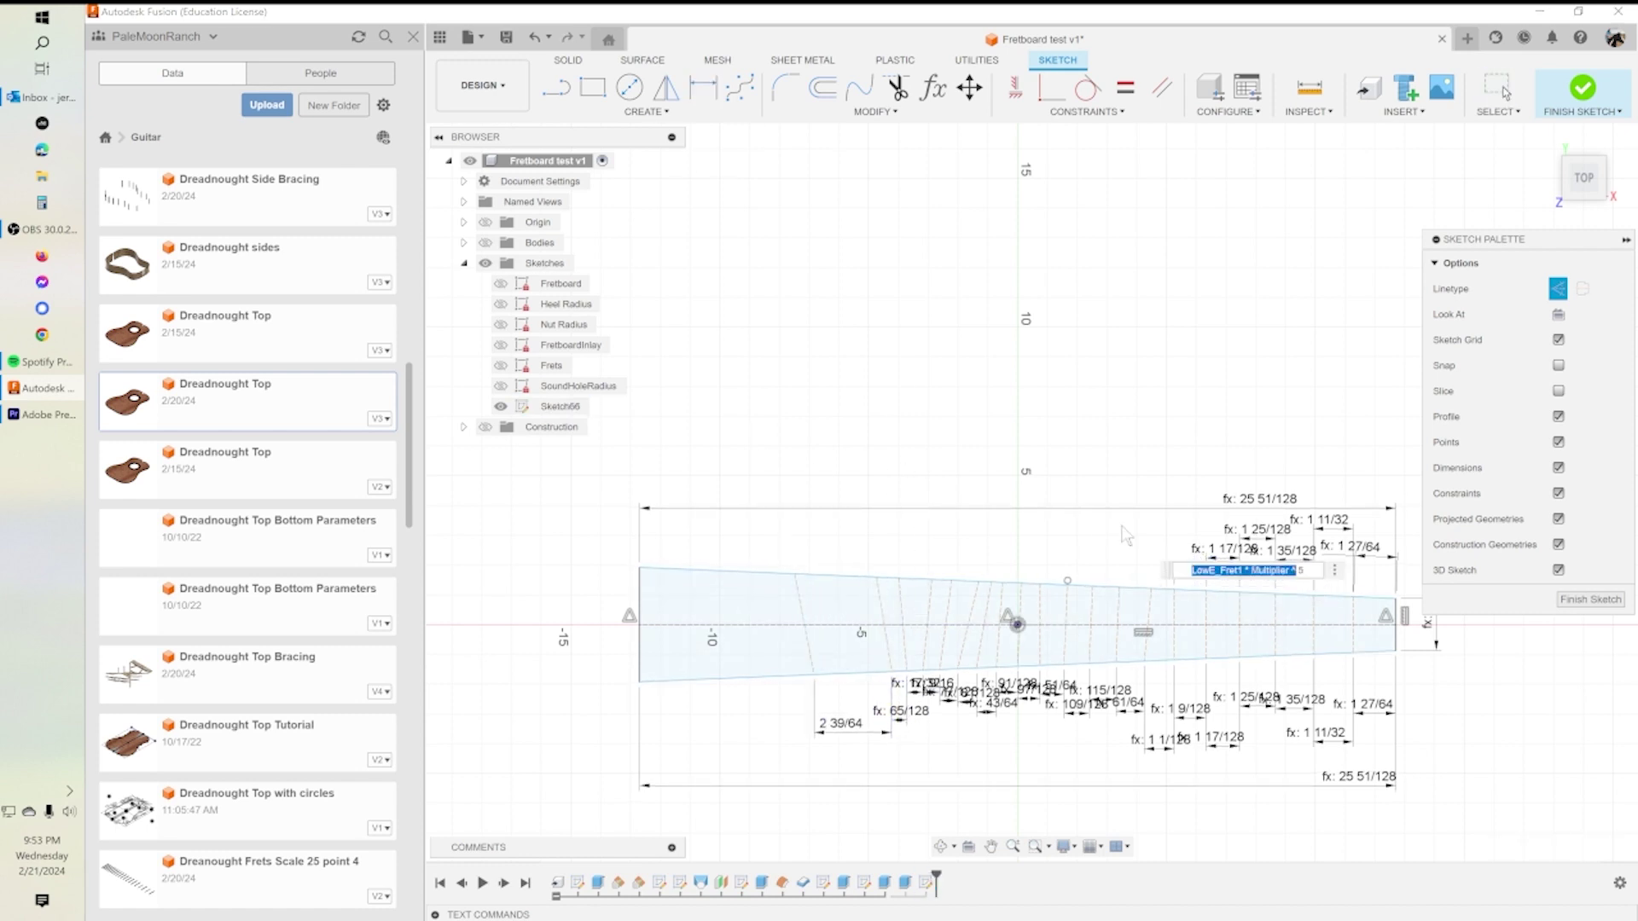
Dimension the upper-endpoint spacings from the sixth to the eighth fret line as LowE_Fret1 * Multiplier ^ 6 and ^ 7.
click(1146, 587)
click(1175, 588)
click(1163, 522)
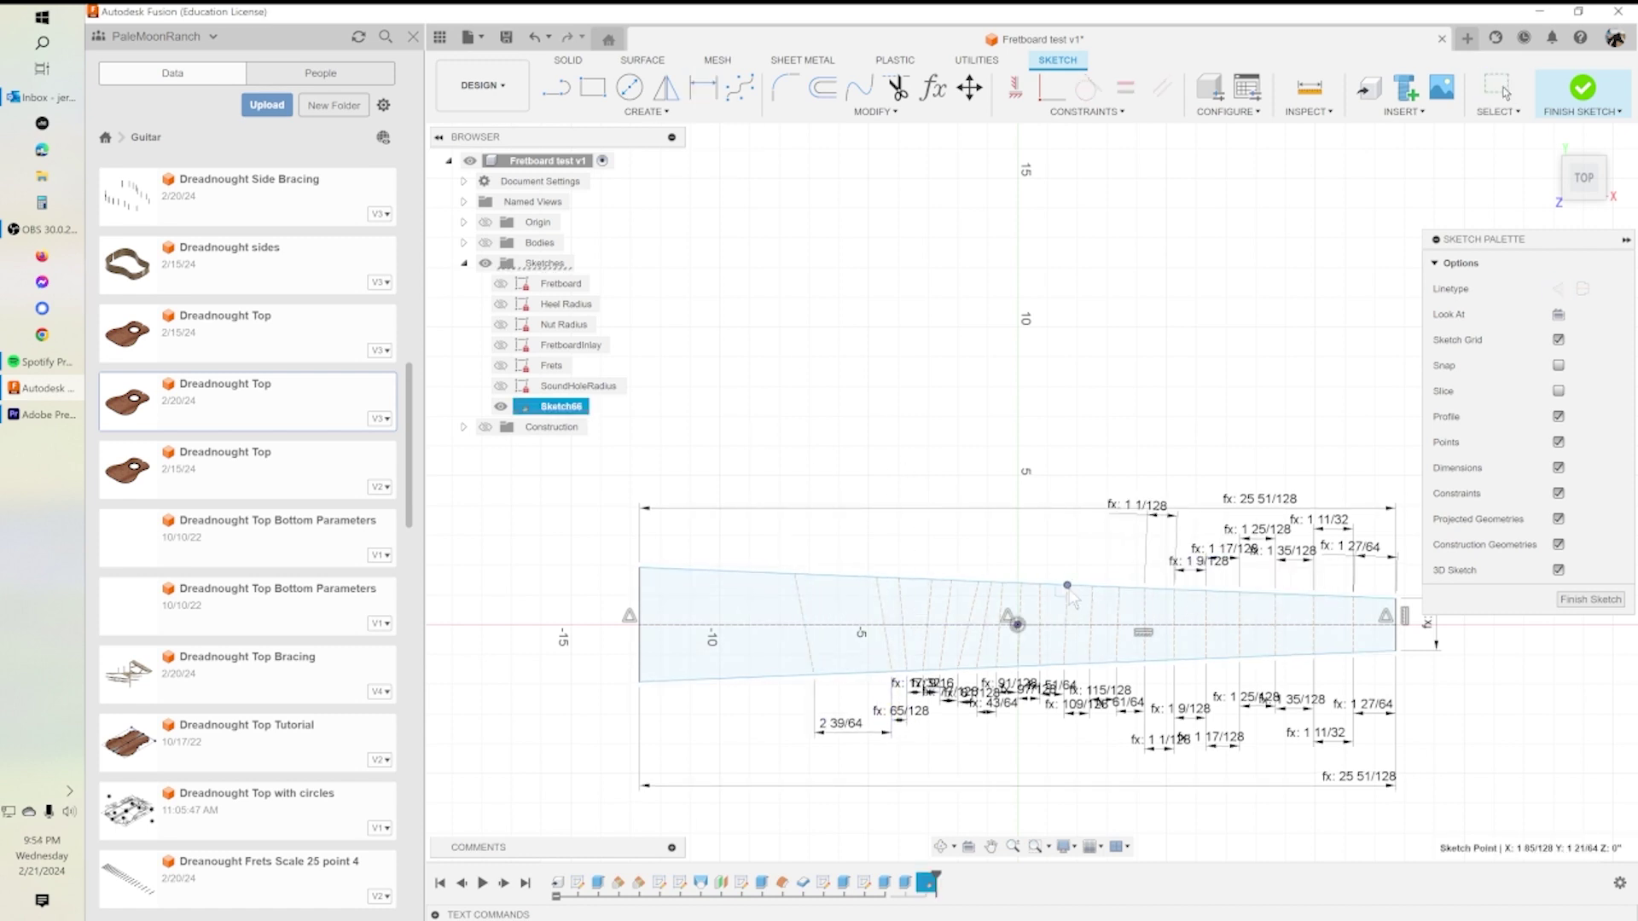
click(1117, 586)
click(1146, 586)
click(1126, 543)
Dimension the upper-endpoint spacings of consecutive fret lines from the eighth to the fourteenth as LowE_Fret1 * Multiplier ^ 8 through ^ 13.
click(1092, 585)
click(1117, 586)
click(1062, 511)
key(Return)
click(1062, 585)
click(1036, 585)
click(1022, 510)
key(Return)
key(Escape)
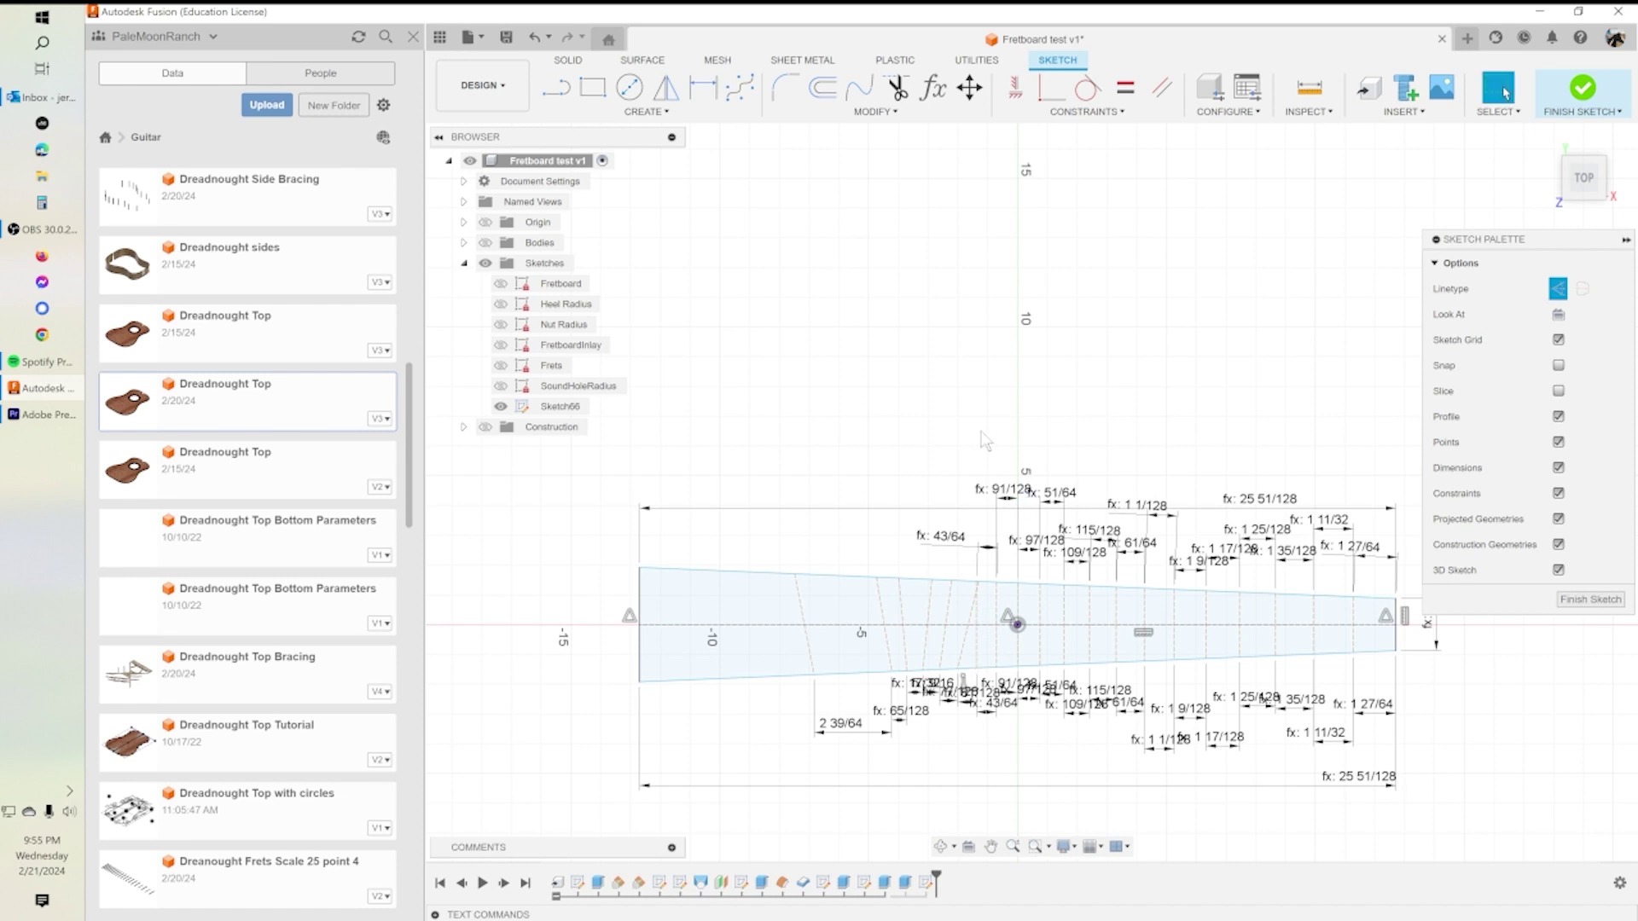
Redo the upper dimension between the thirteenth and fourteenth fret lines and dimension the next two spacings as LowE_Fret1 * Multiplier ^ 14 and ^ 15.
double_click(949, 539)
key(Return)
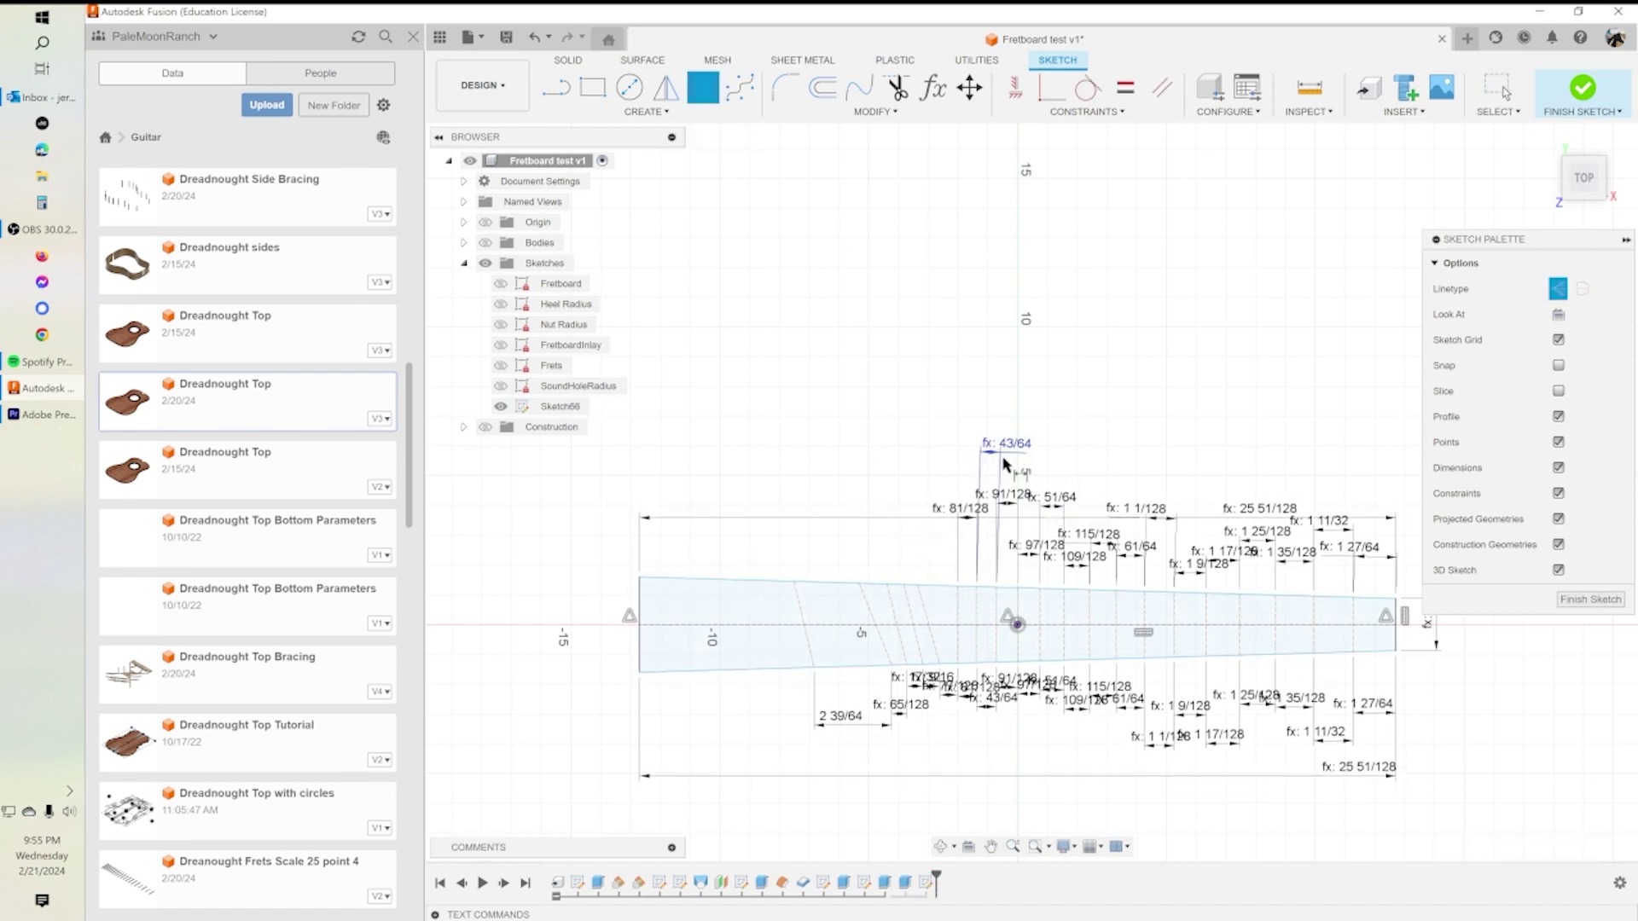
scroll(1026, 534, up, 3)
scroll(1028, 546, up, 2)
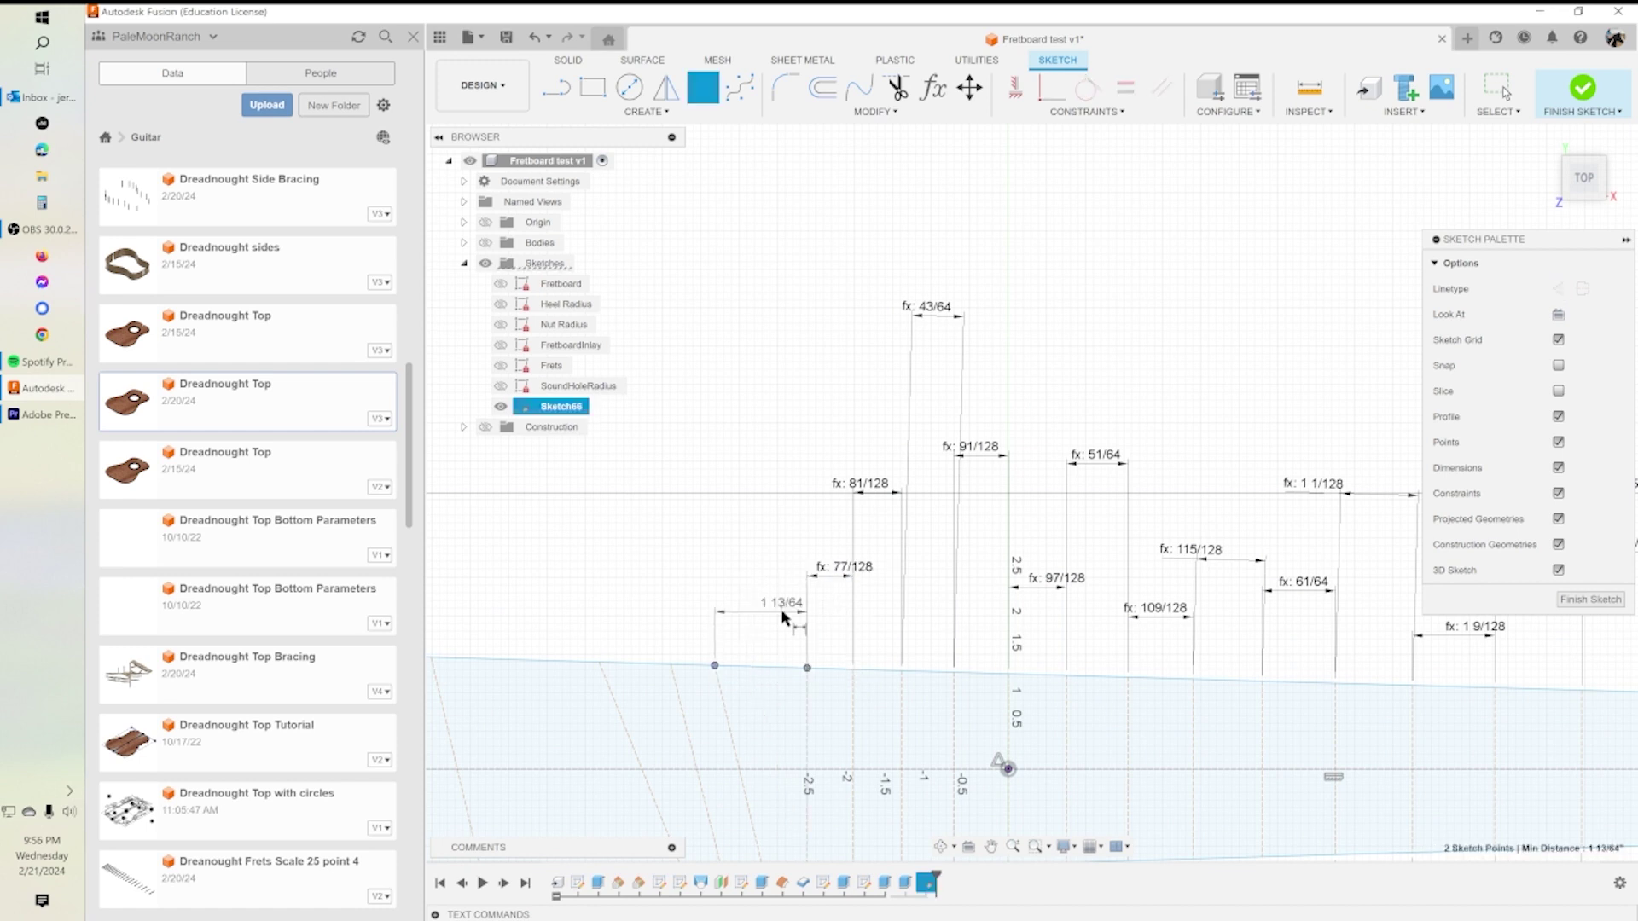
Dimension the upper-endpoint spacings from the sixteenth to the eighteenth fret line as LowE_Fret1 * Multiplier ^ 16 and ^ 17.
click(763, 670)
click(742, 588)
text(17/32)
key(Return)
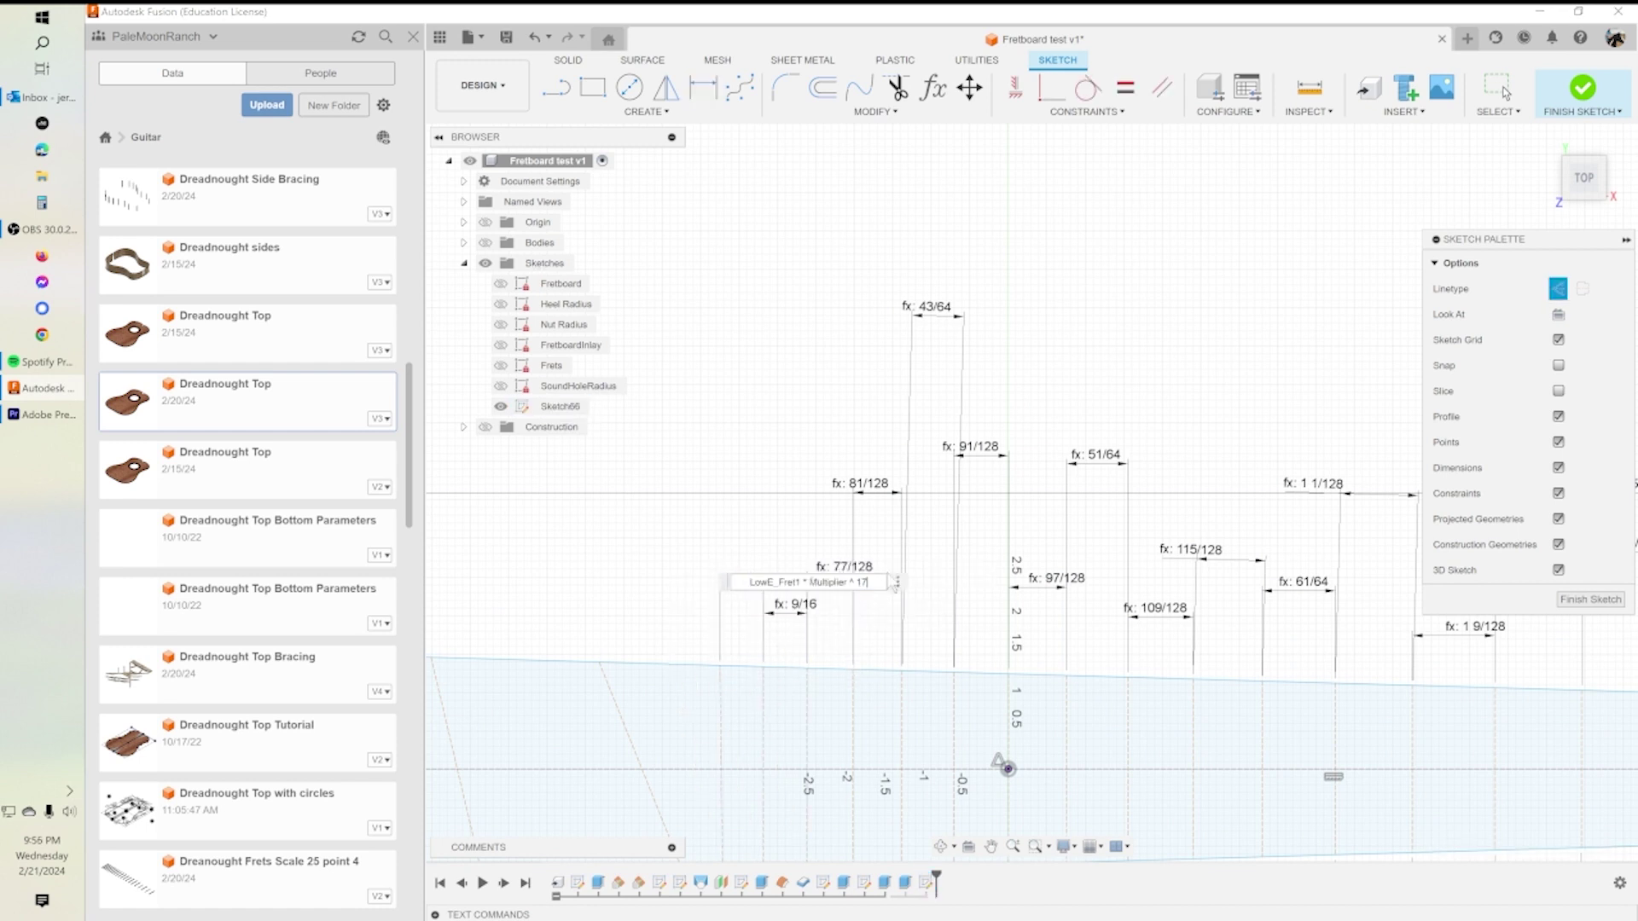
Dimension the last two upper-endpoint fret spacings near the wide end as LowE_Fret1 * Multiplier ^ 18 and ^ 19.
click(599, 662)
click(722, 666)
scroll(695, 629, down, 4)
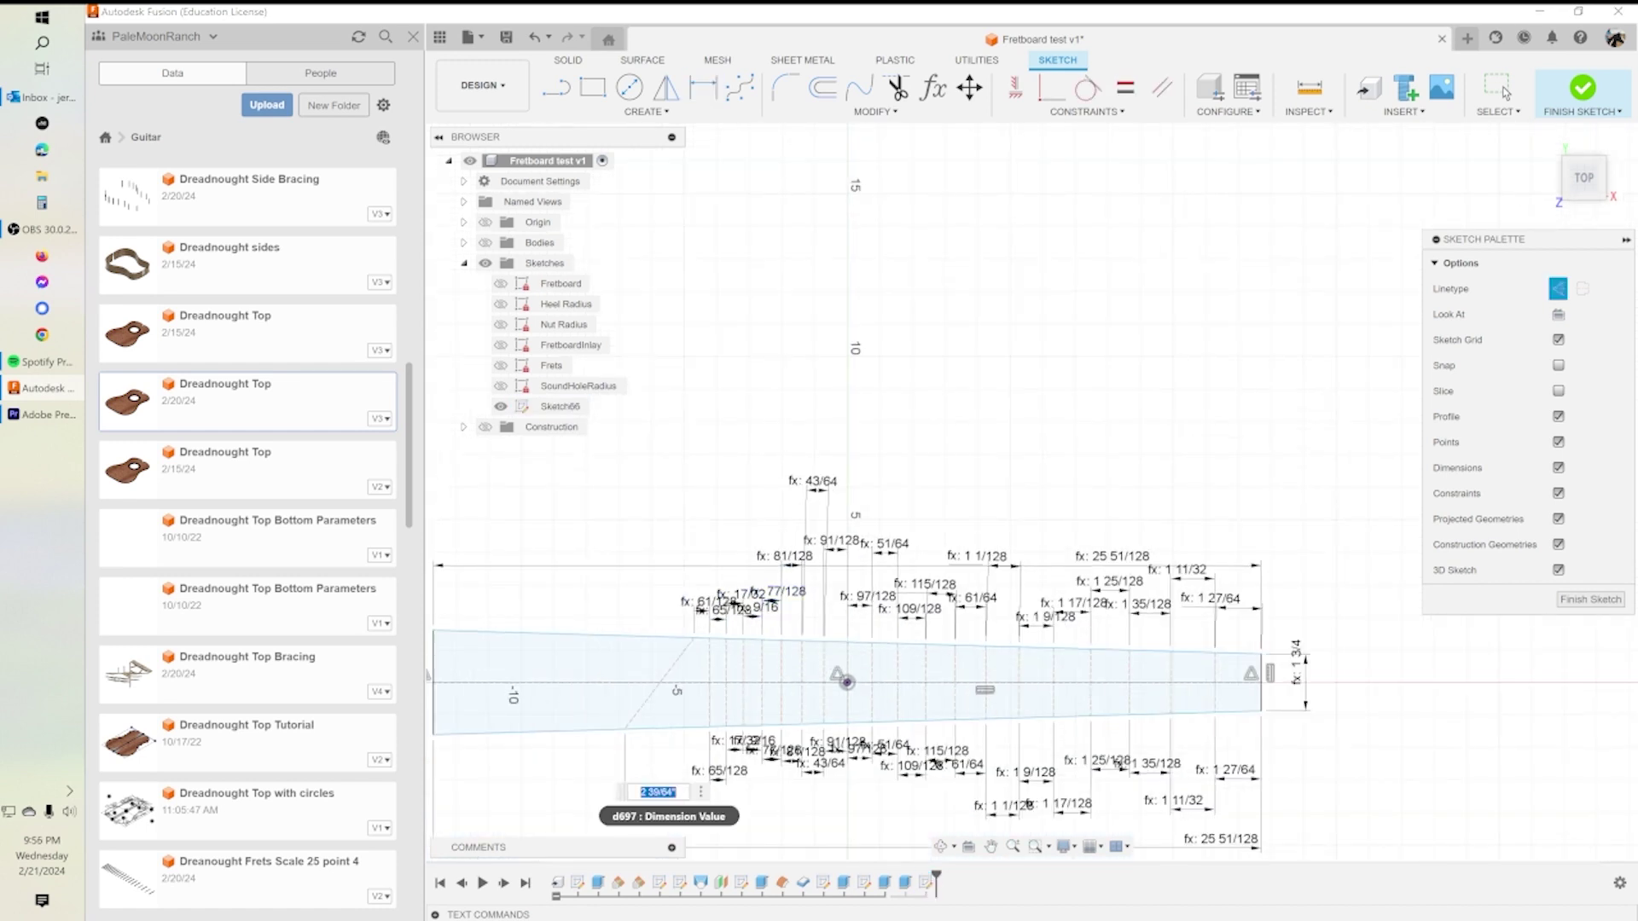
Set the lower dimension between the last two fret lines to HighE_Fret1 * Multiplier ^ 19.
click(750, 772)
text(61/128)
key(Return)
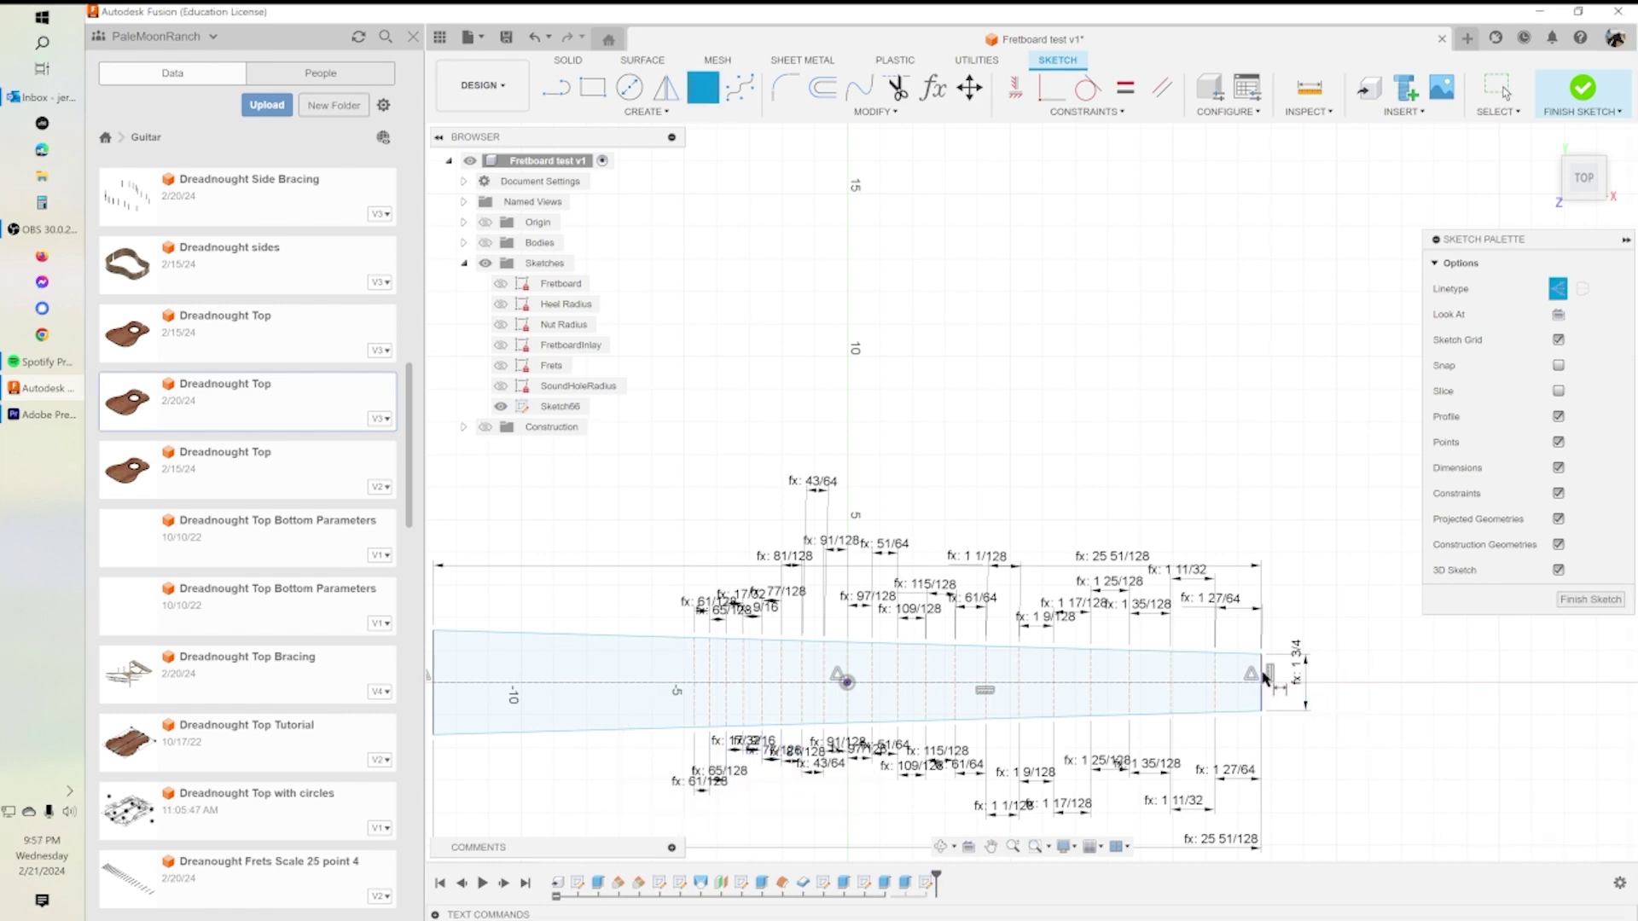
Draw a solid line across the fretboard between its long edges, beyond the last fret, about 6 1/4 in from the origin.
key(Escape)
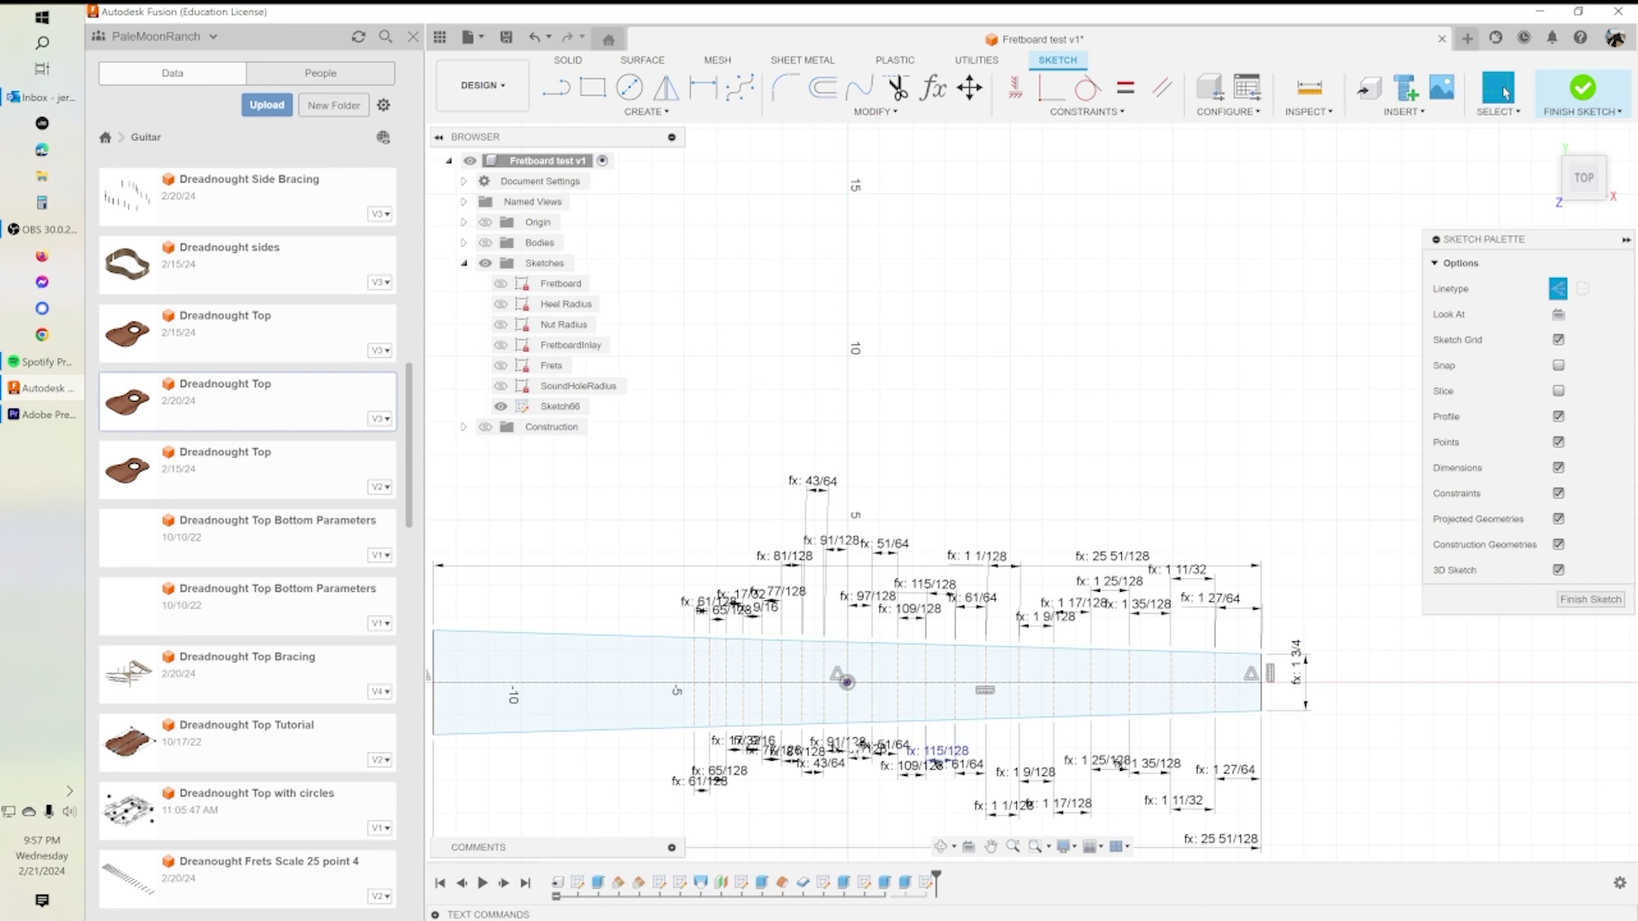
scroll(1015, 738, down, 3)
mouse_move(1015, 738)
middle_down()
mouse_move(1024, 641)
mouse_move(1044, 626)
middle_up()
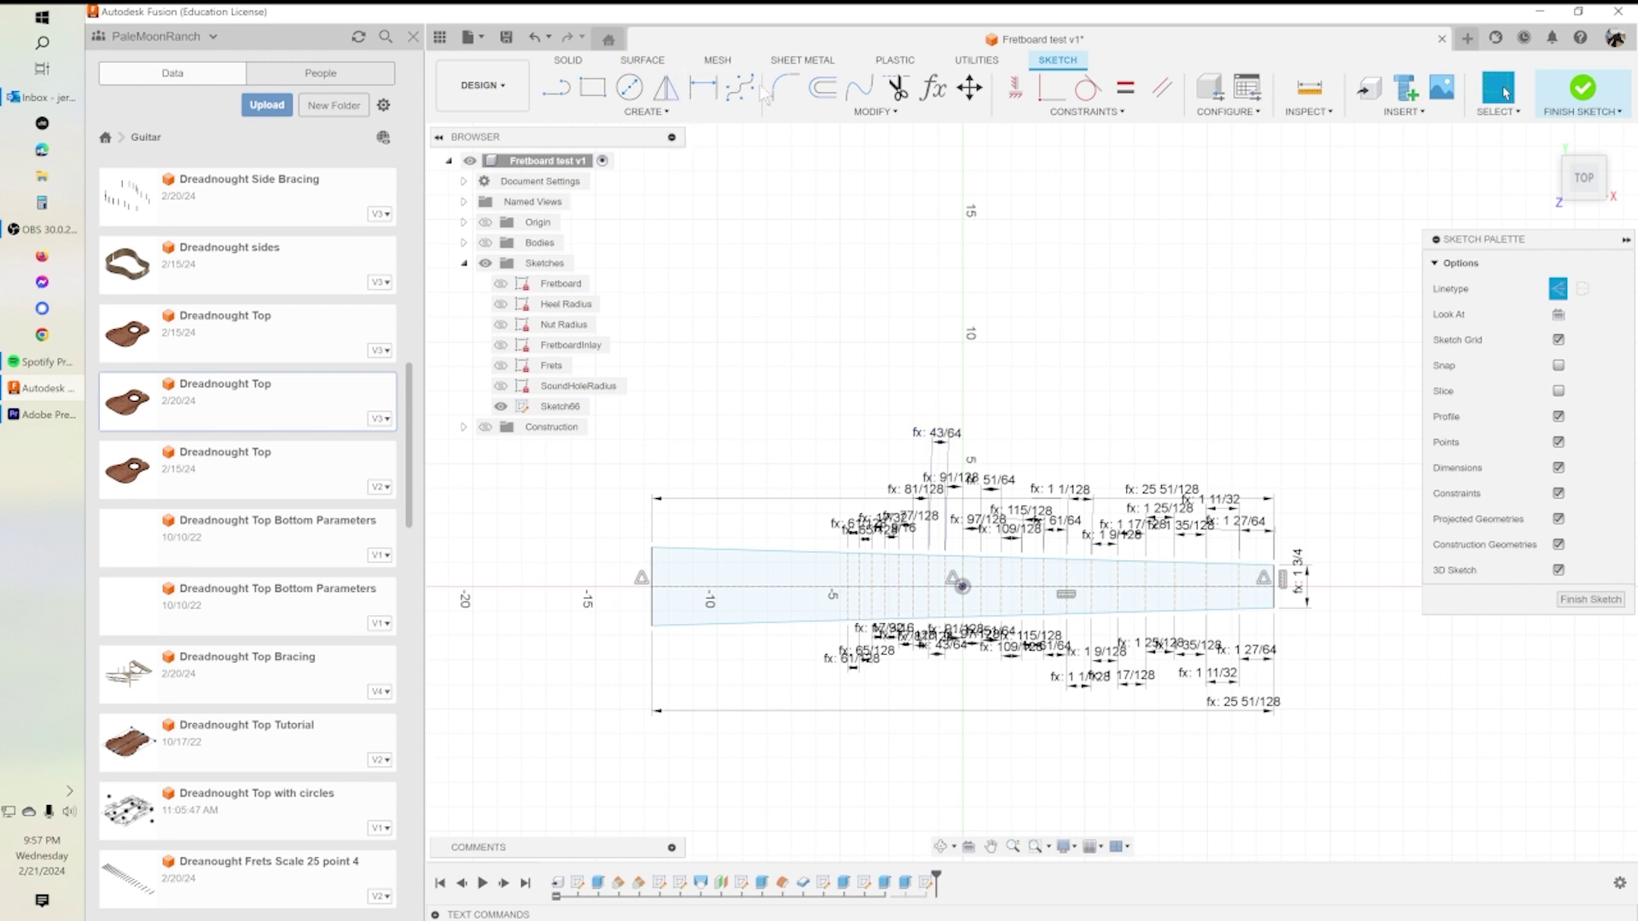
click(556, 86)
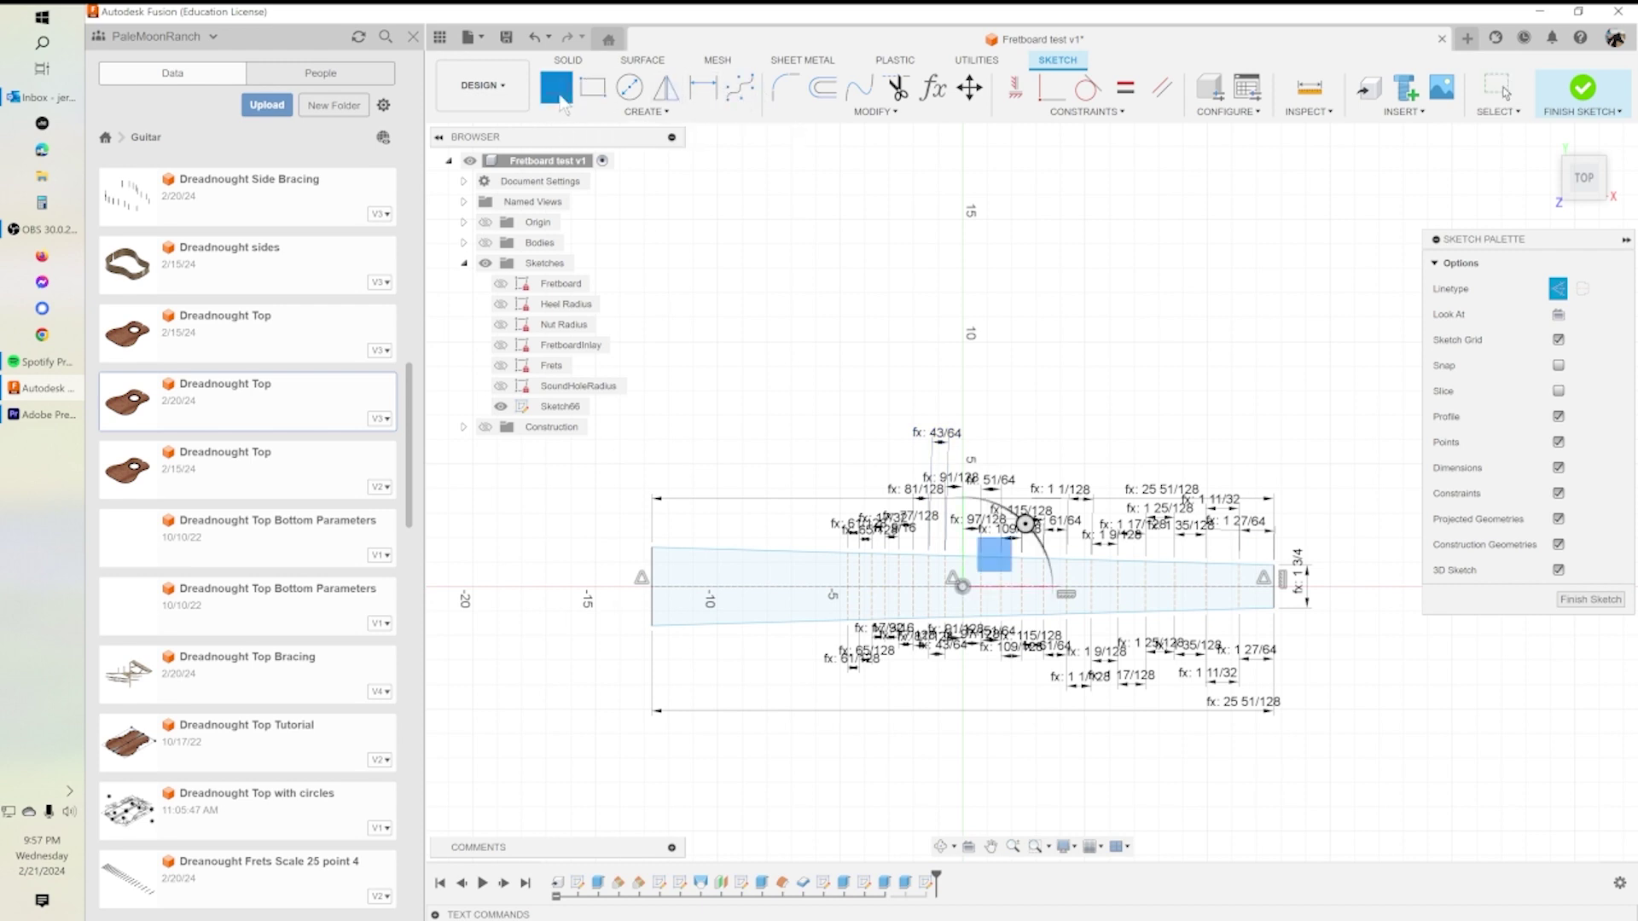
click(808, 551)
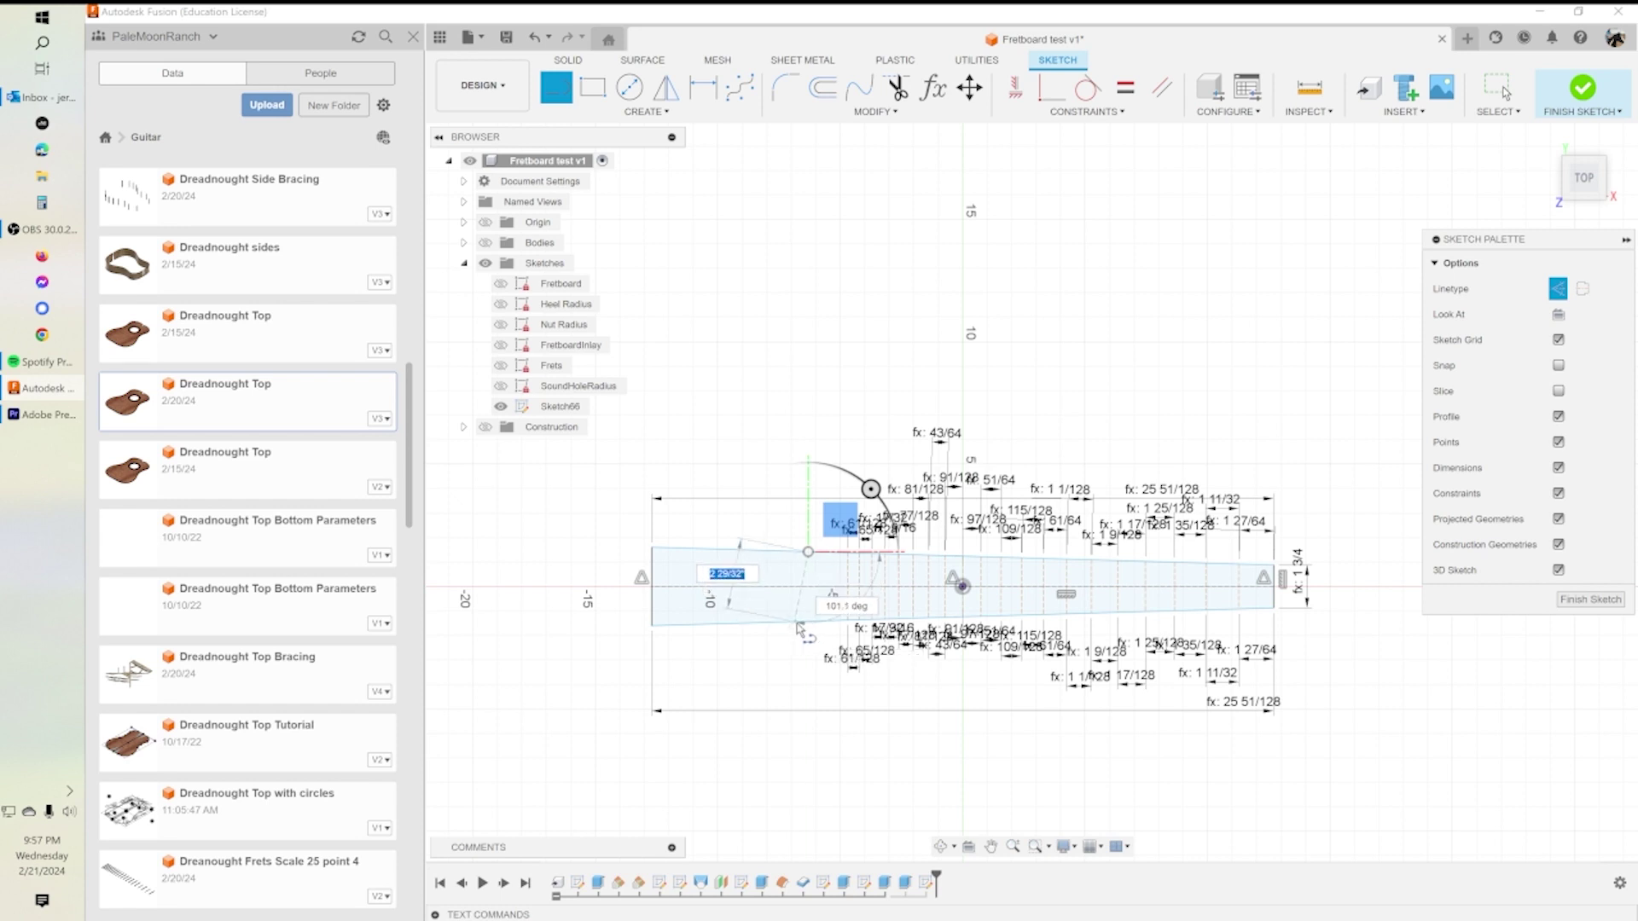
click(809, 625)
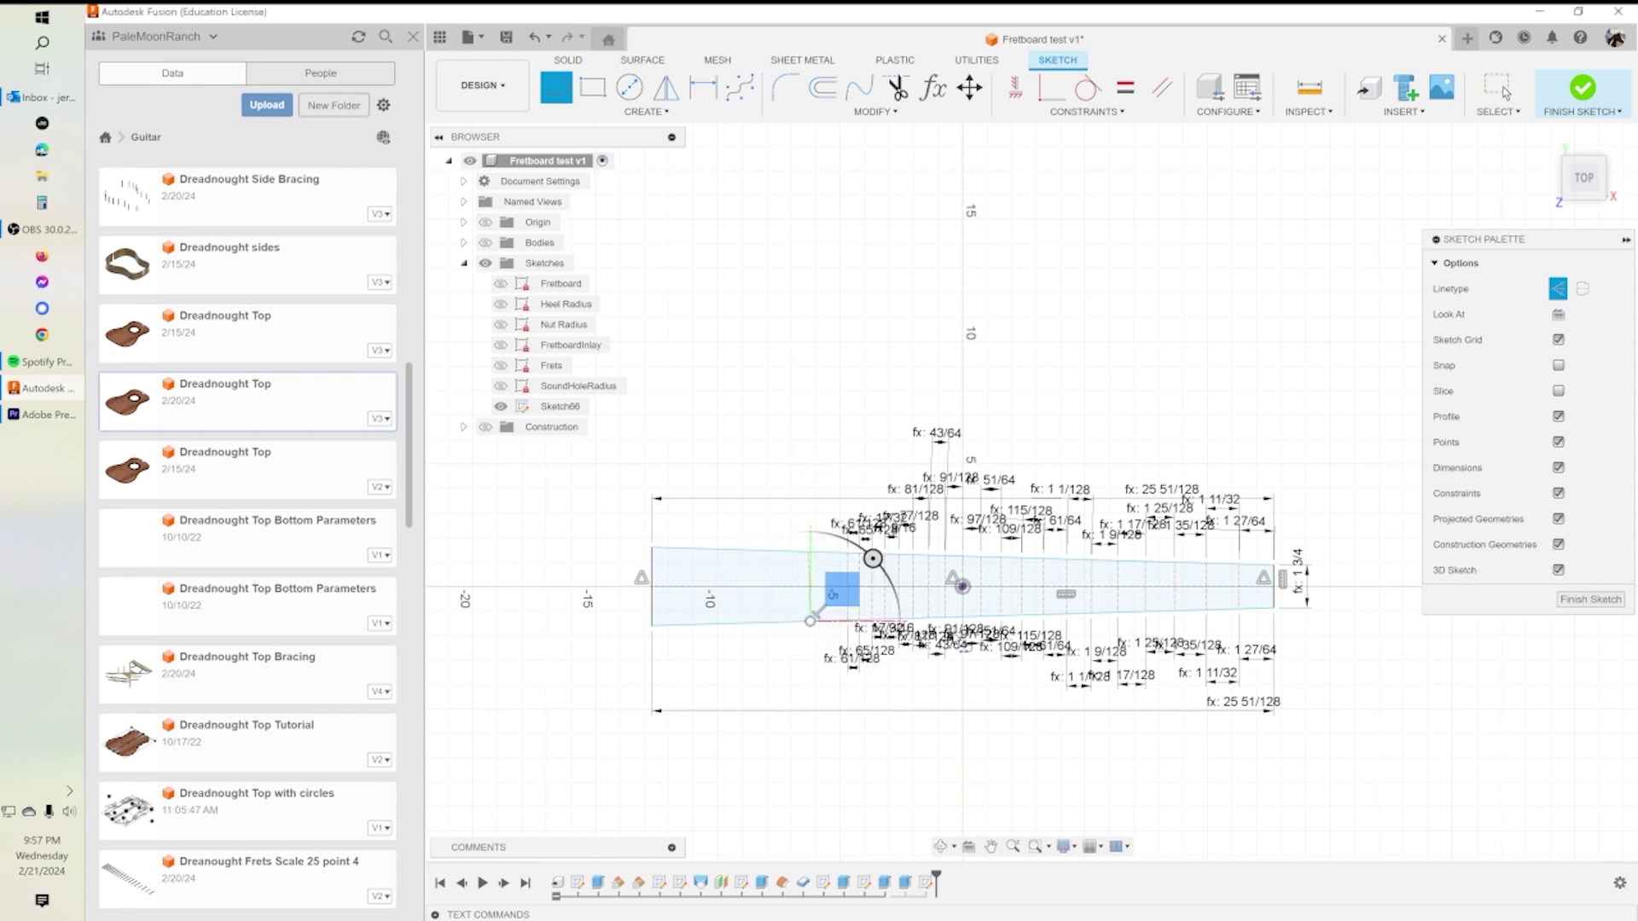
key(Escape)
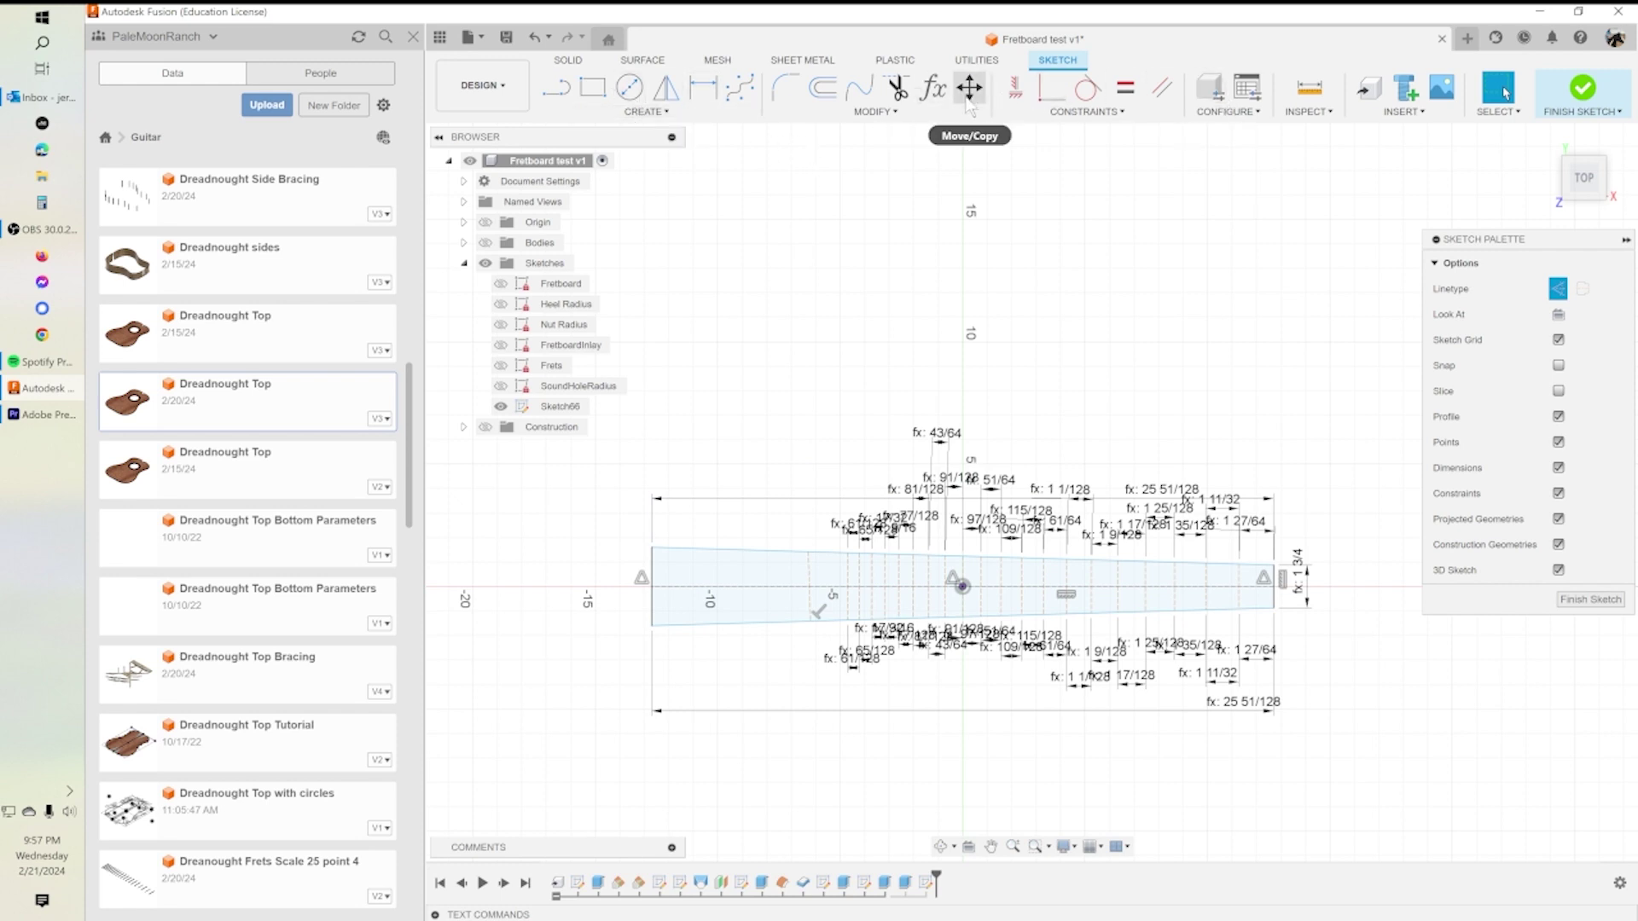
Constrain the new line across the wide end of the fretboard to vertical.
click(1015, 87)
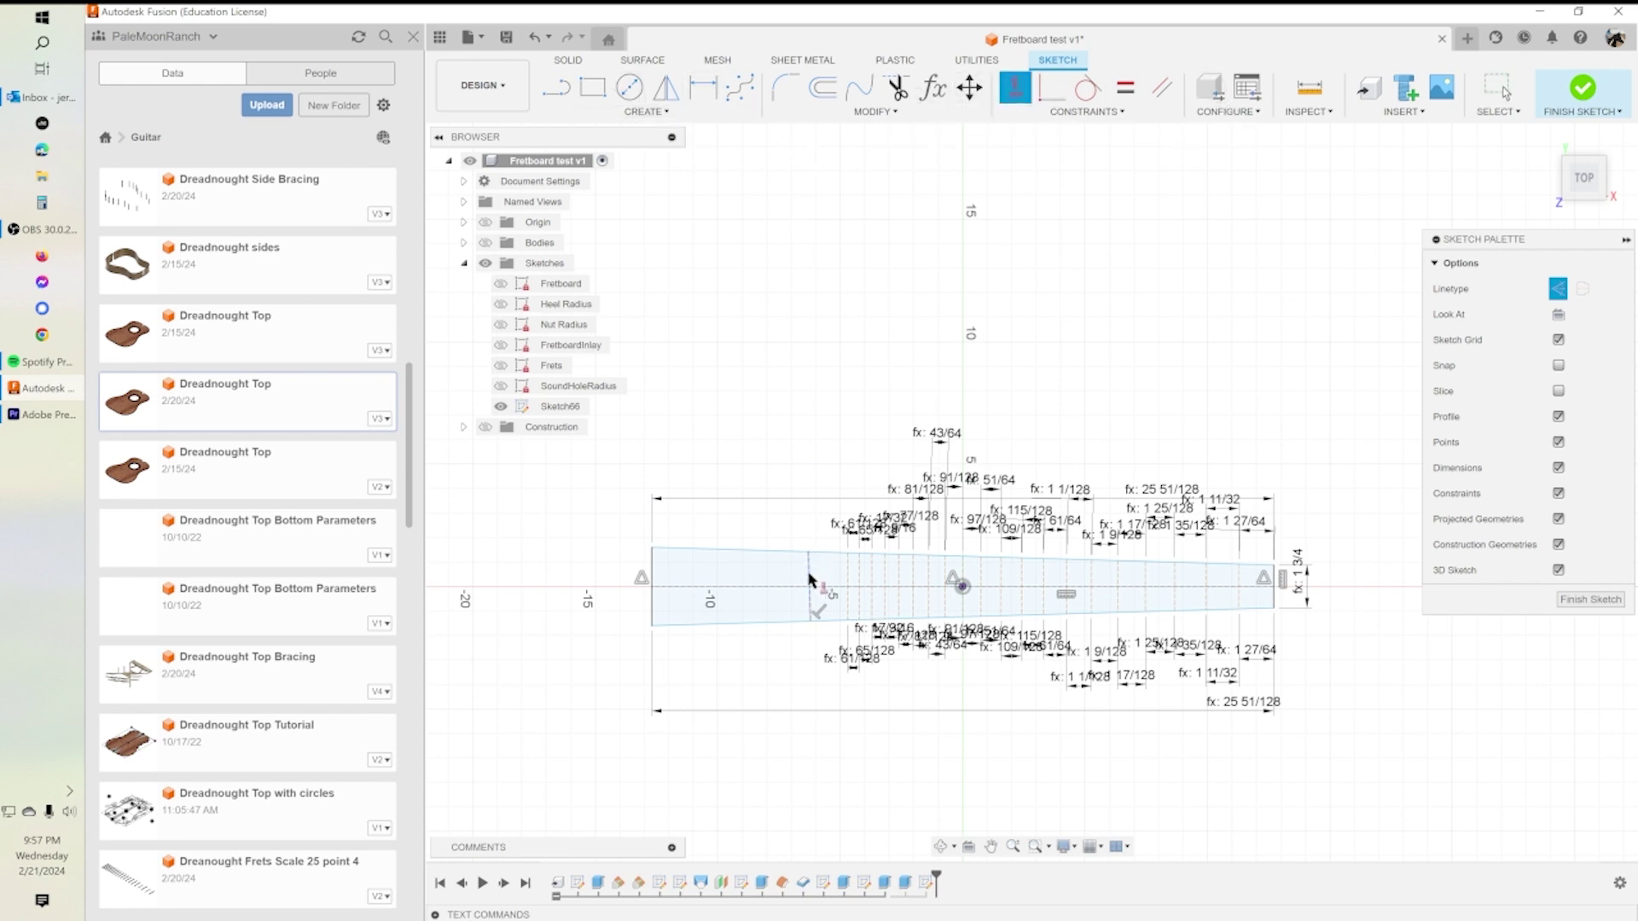
click(809, 580)
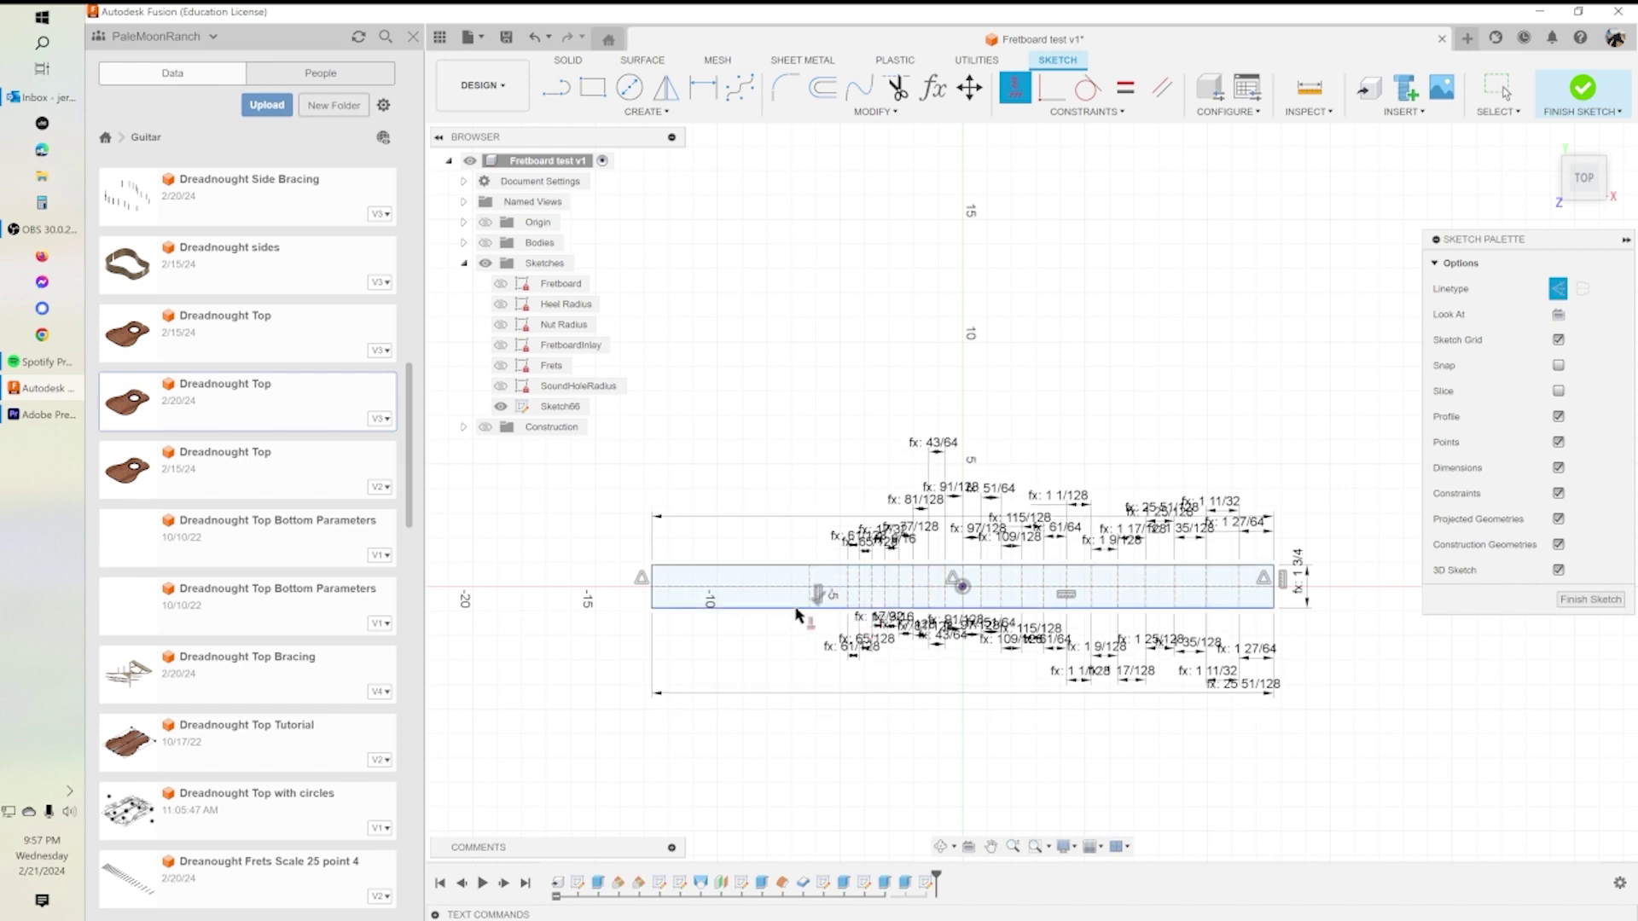
key(Escape)
Dimension the vertical line's length and try to set it to the Heel_Width parameter.
click(703, 88)
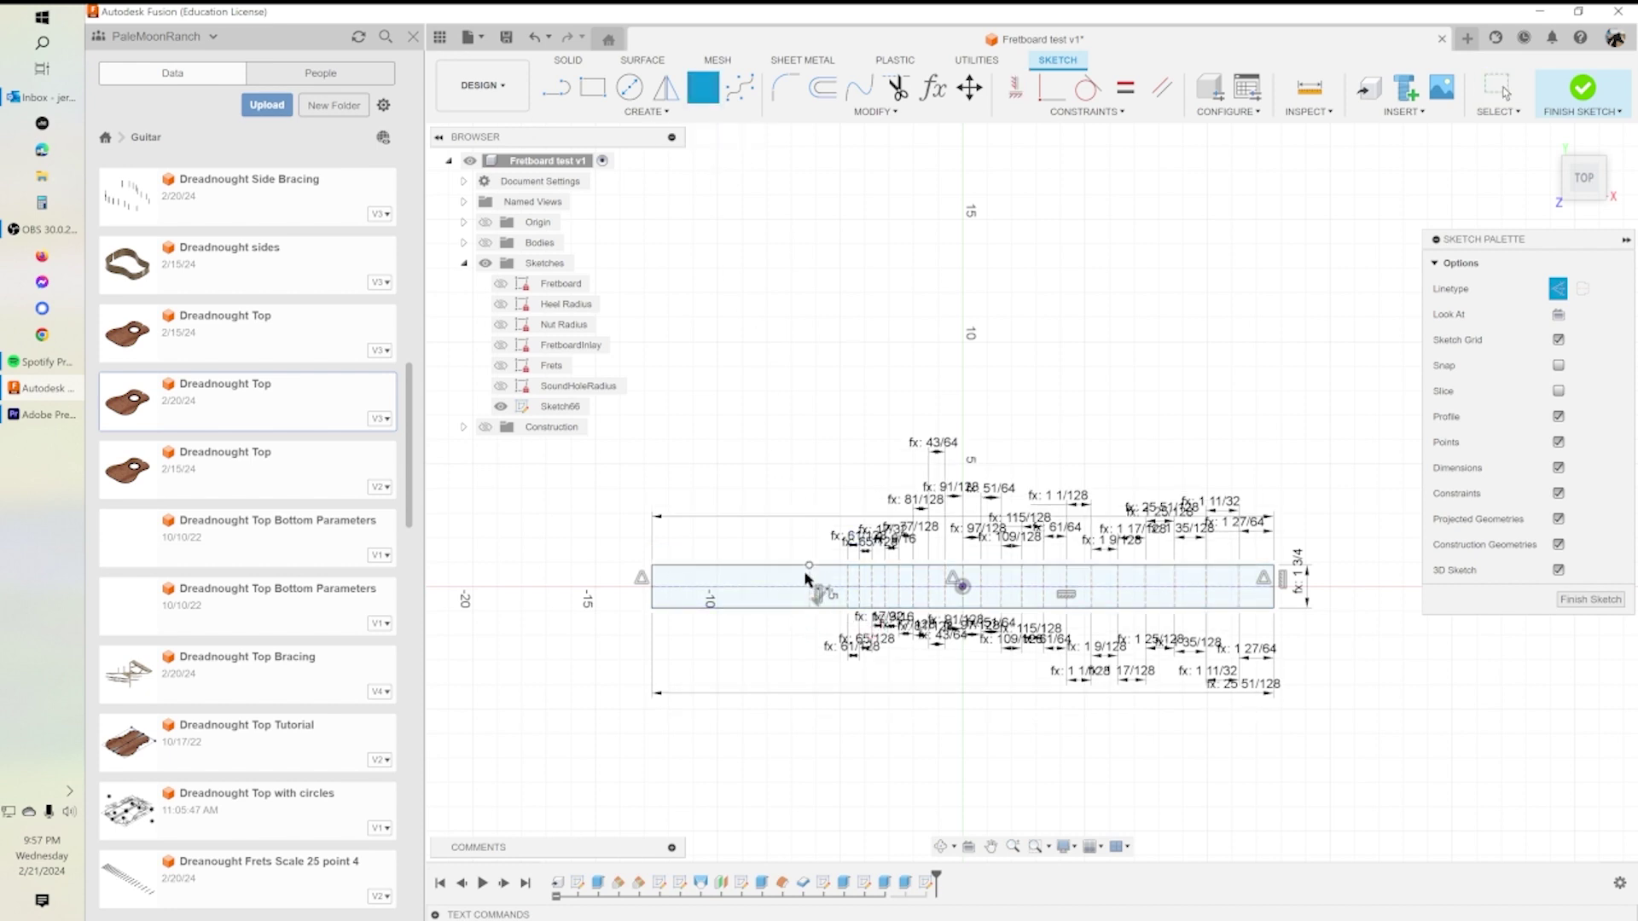
click(810, 586)
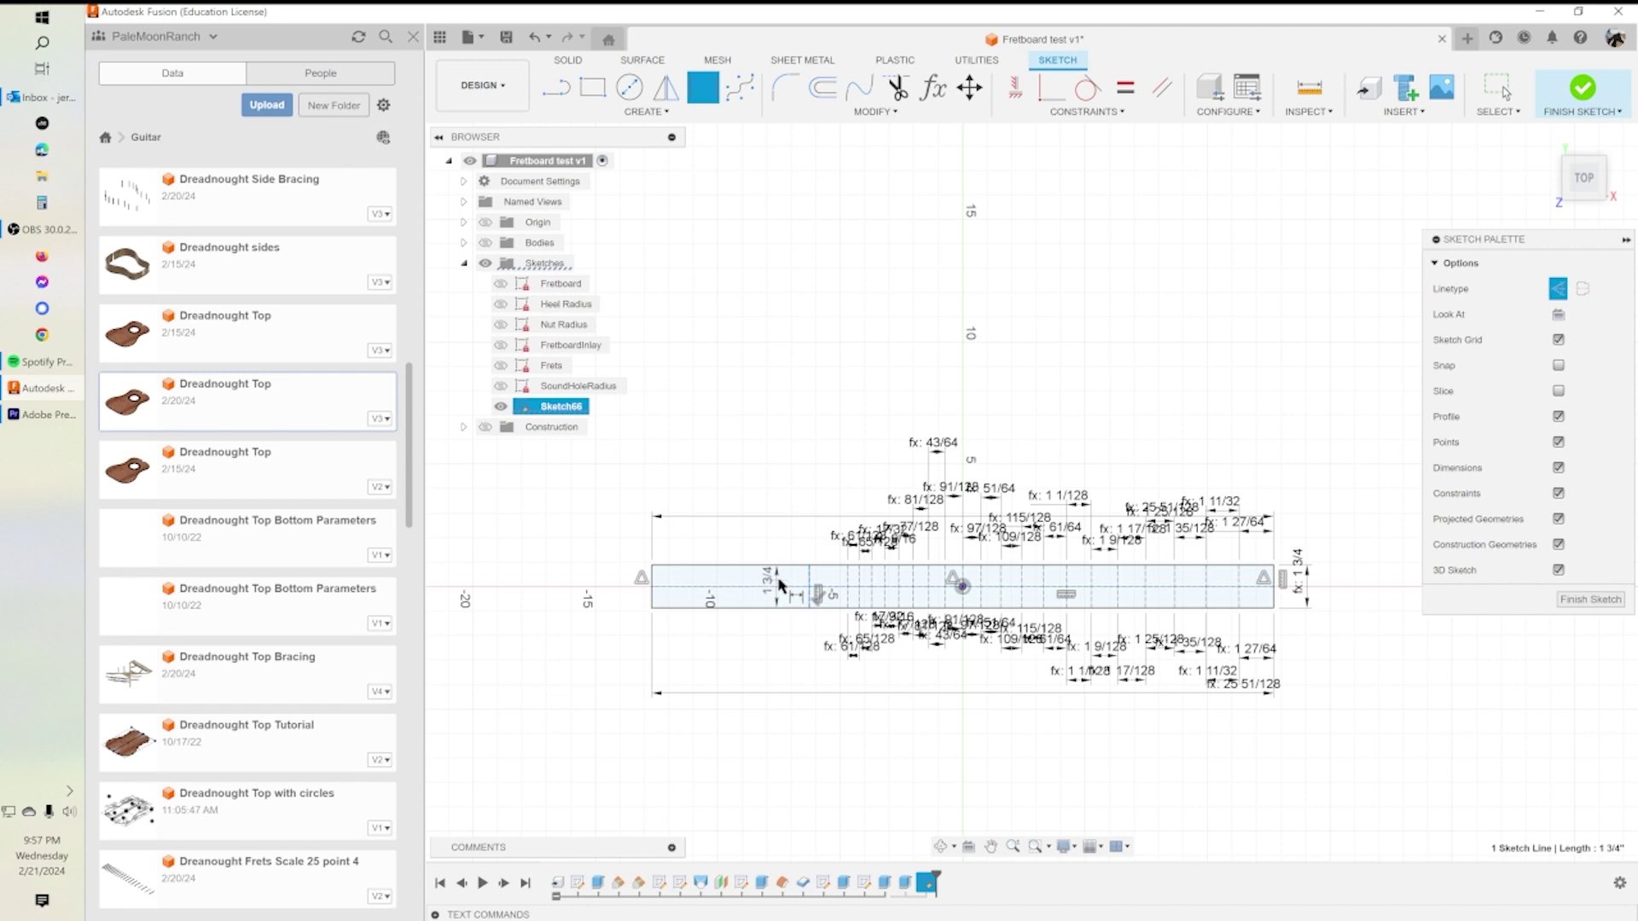
click(776, 581)
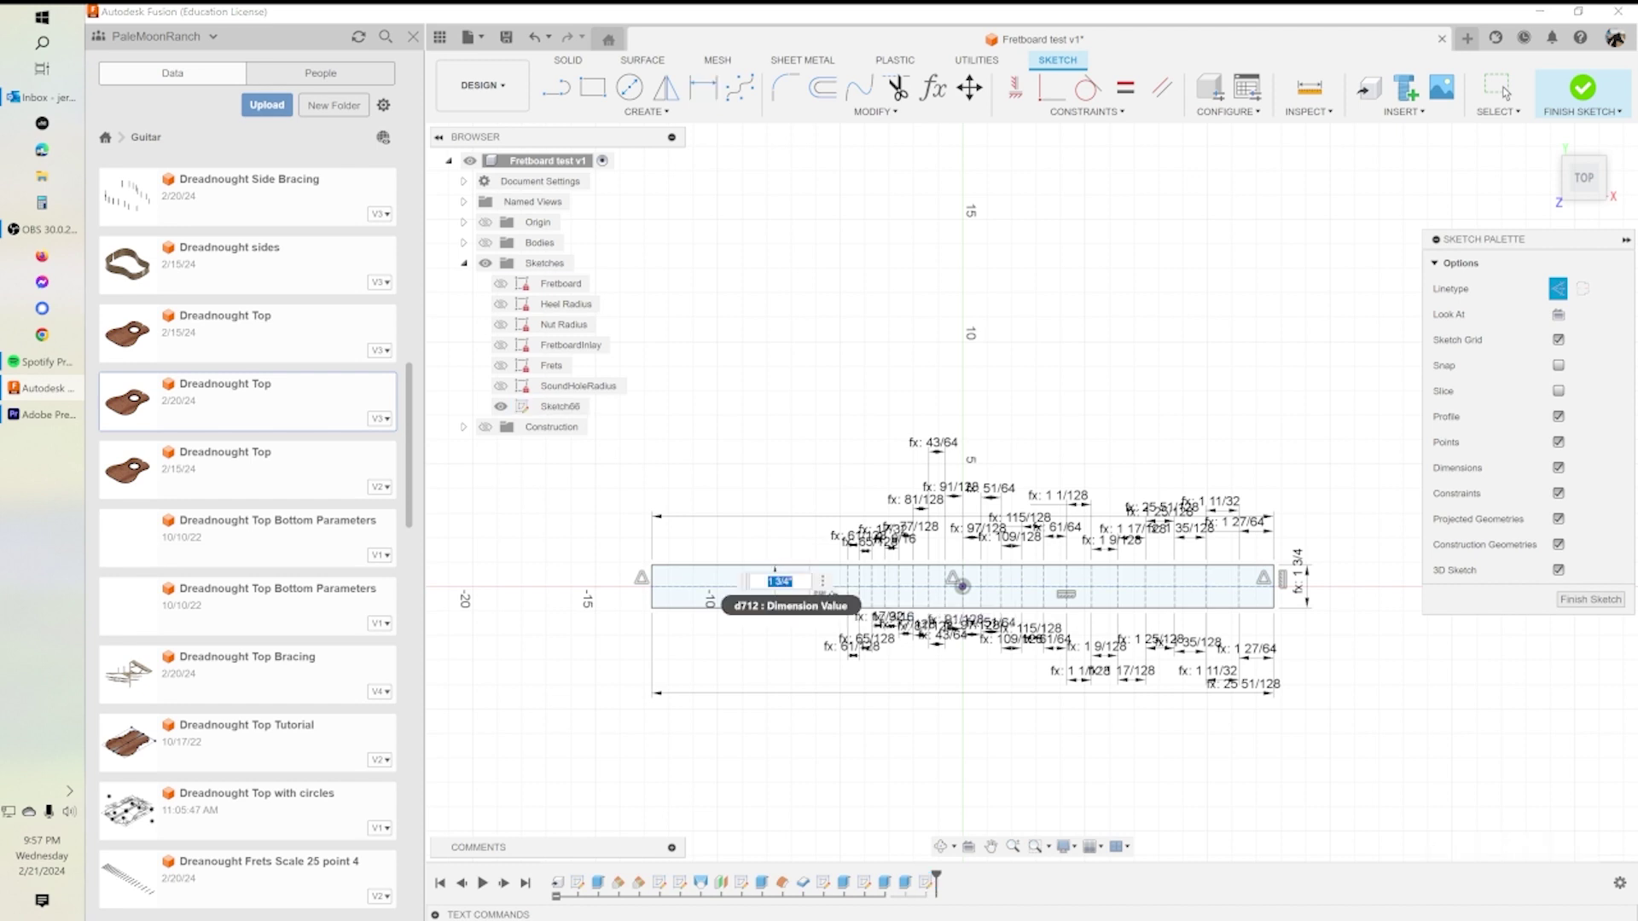
text(hel)
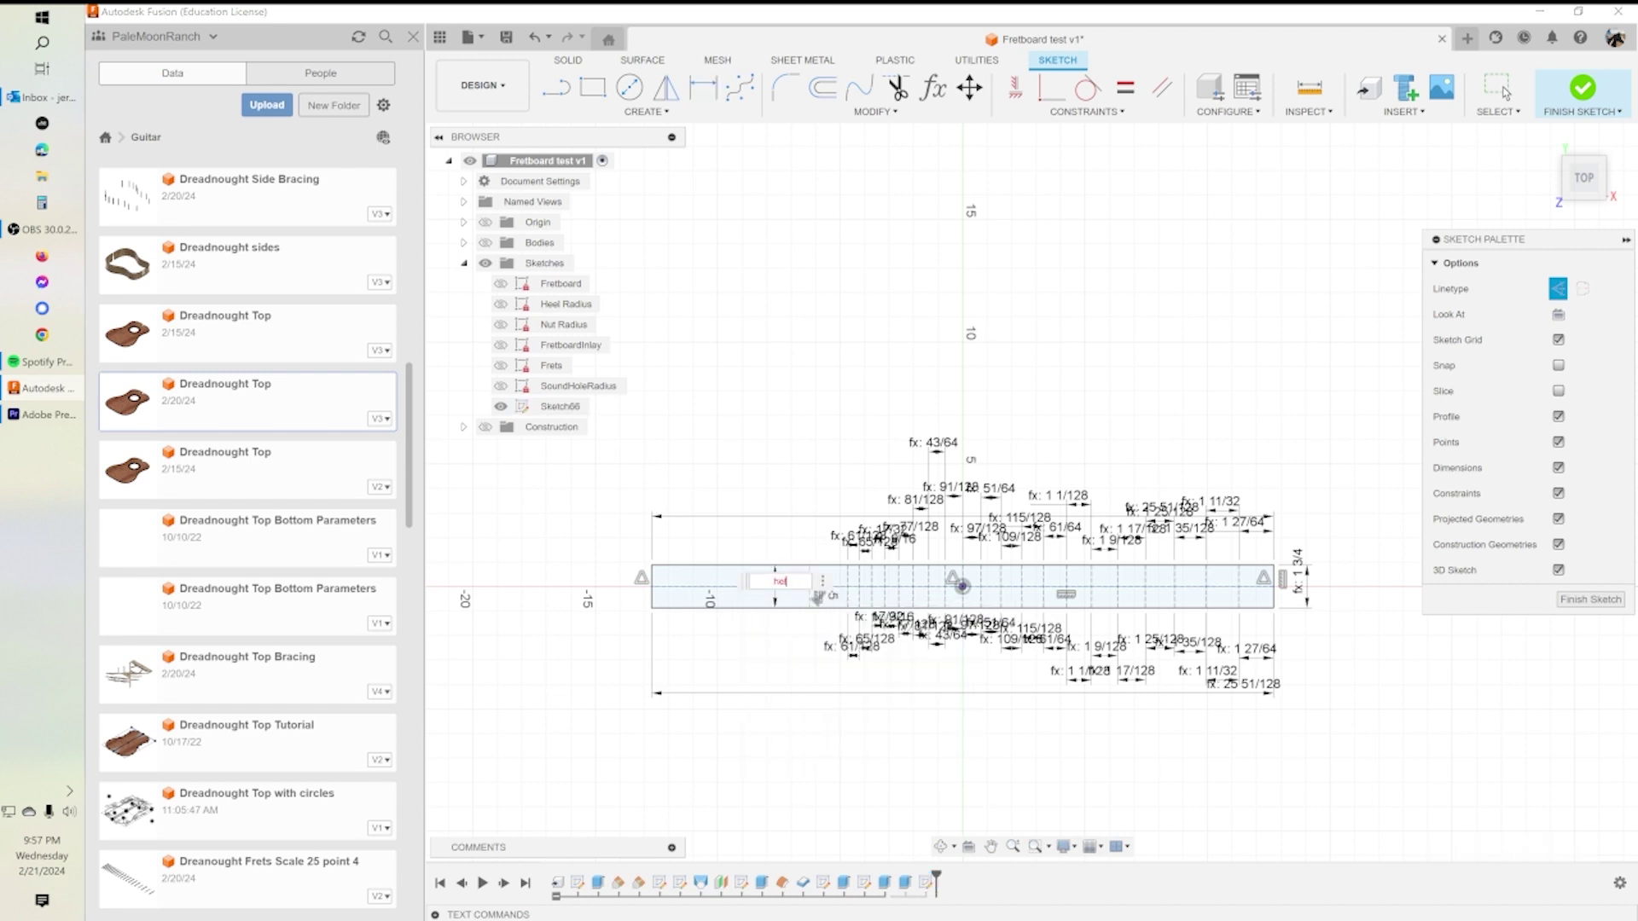
text(l)
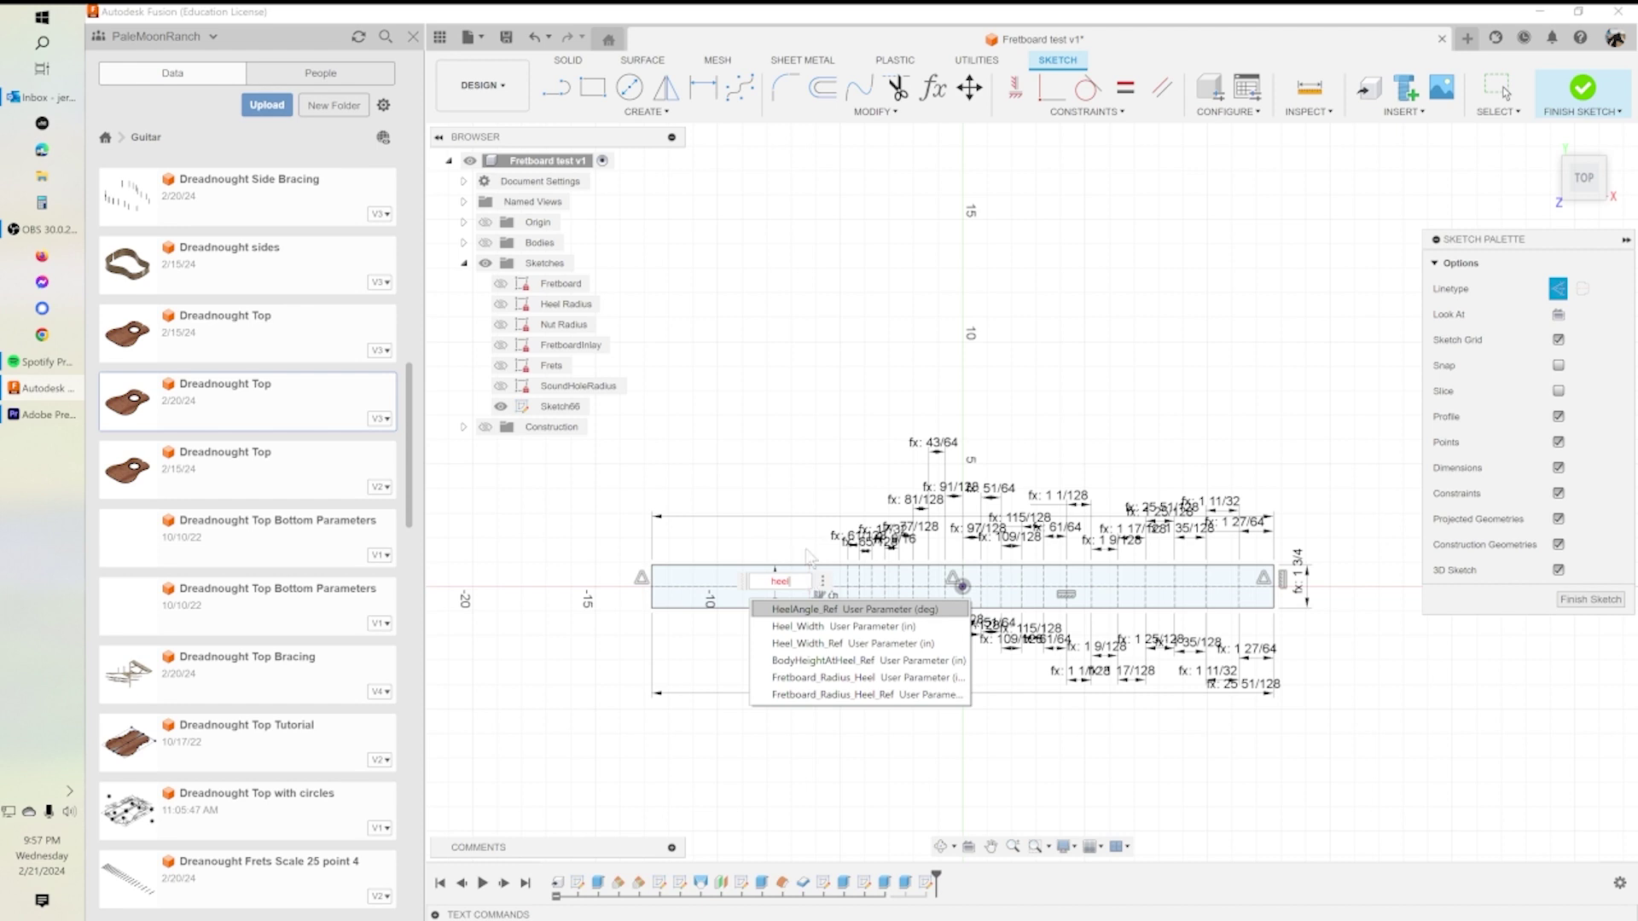
click(818, 628)
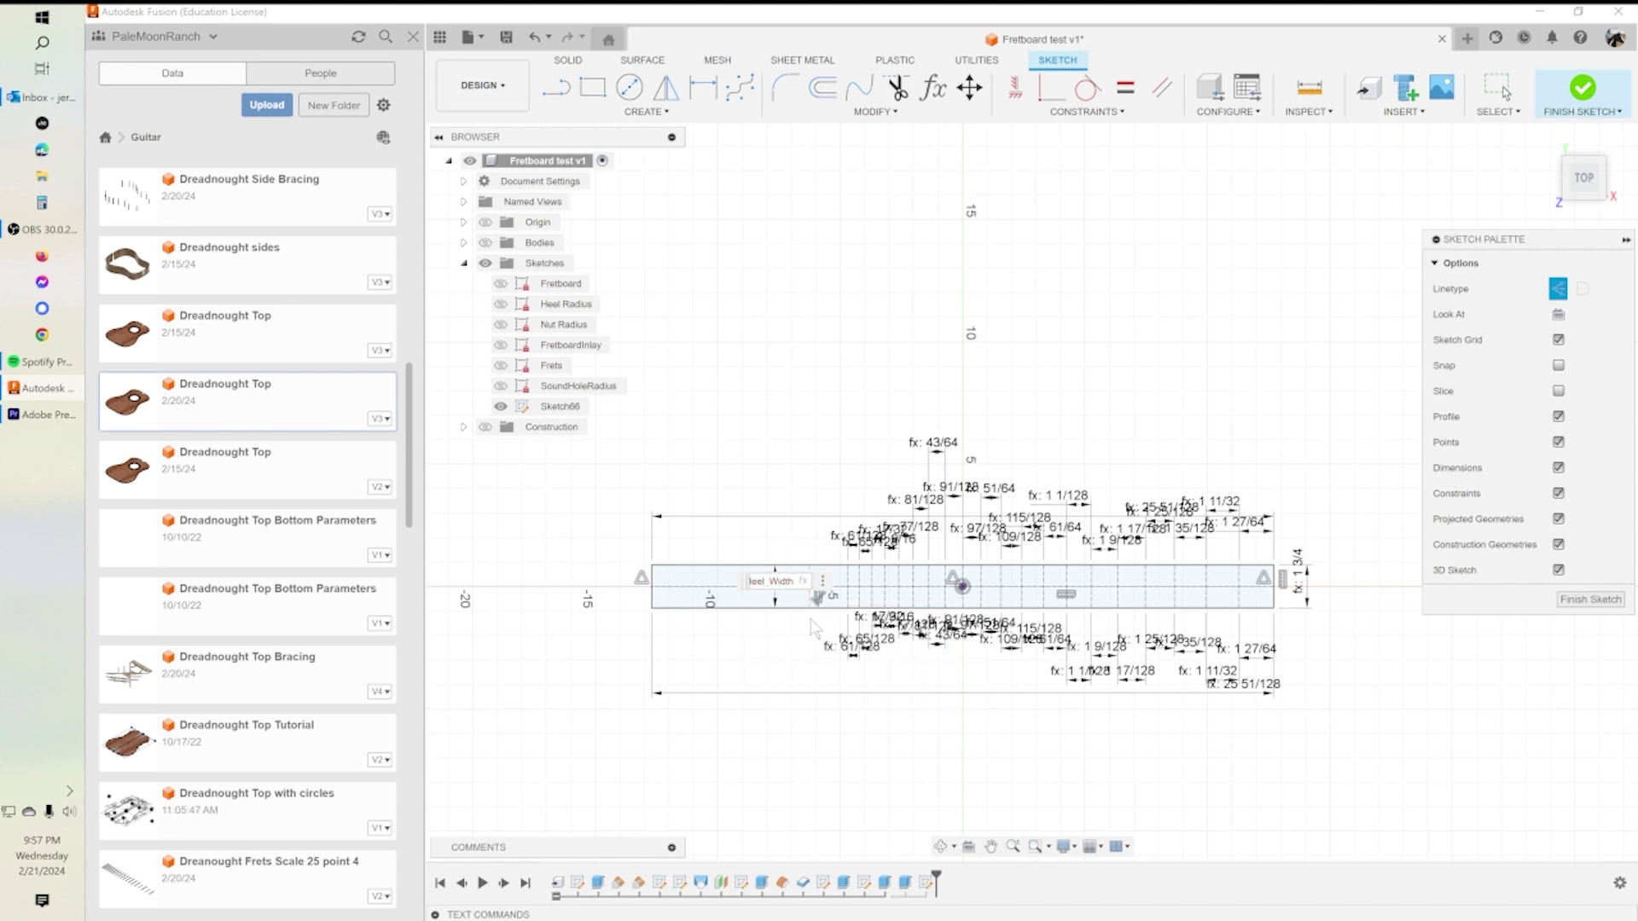
key(Return)
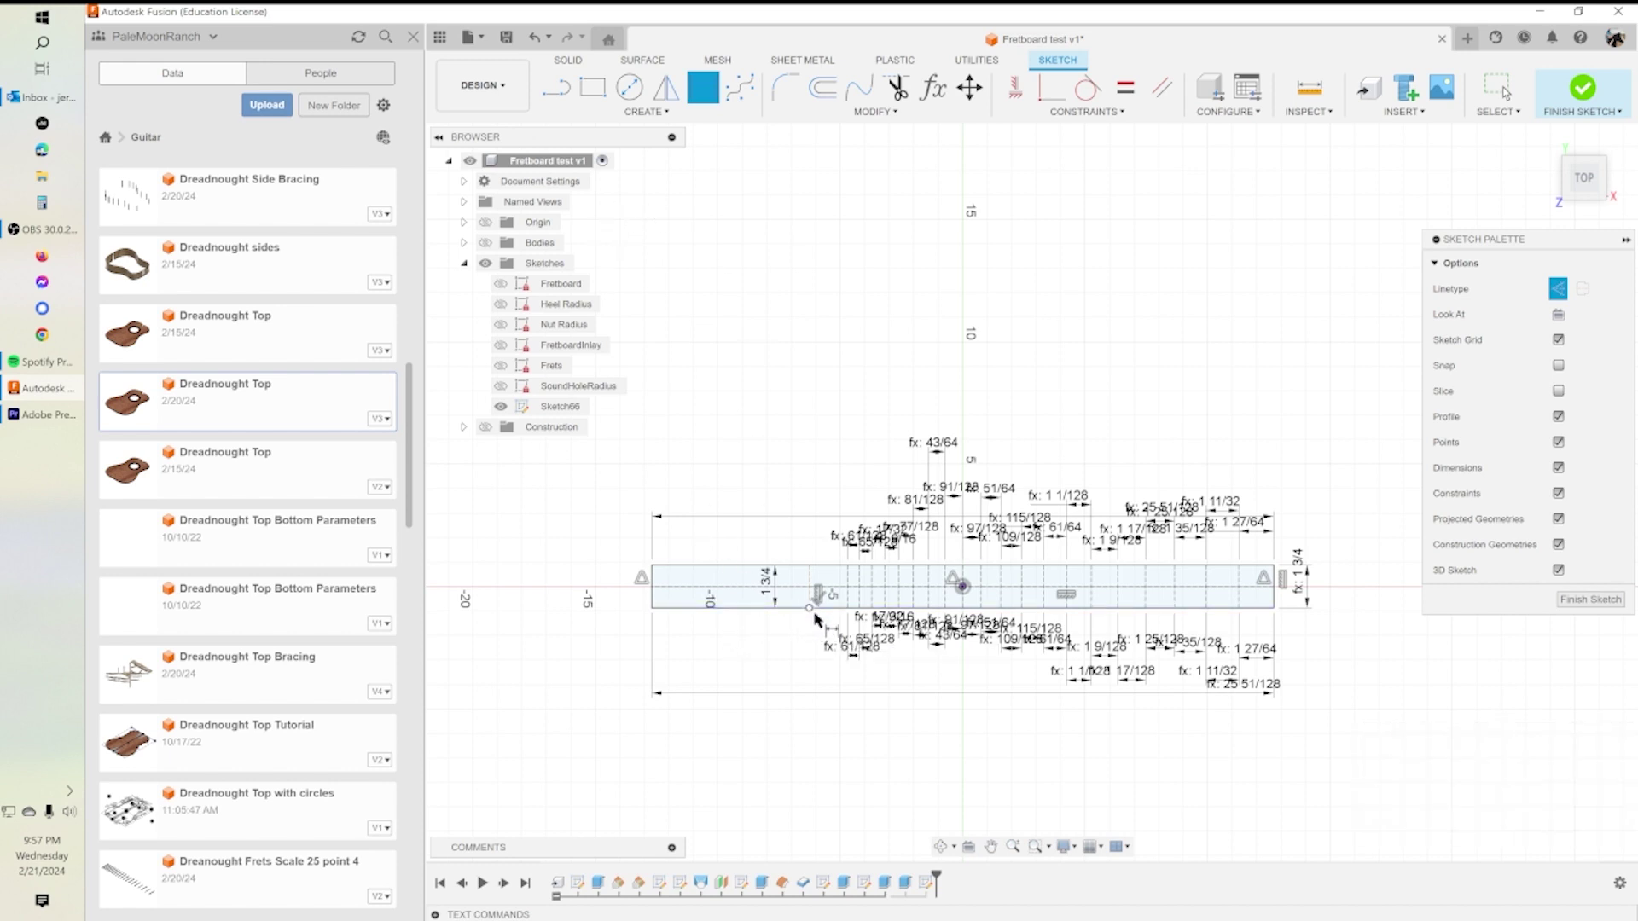
key(Escape)
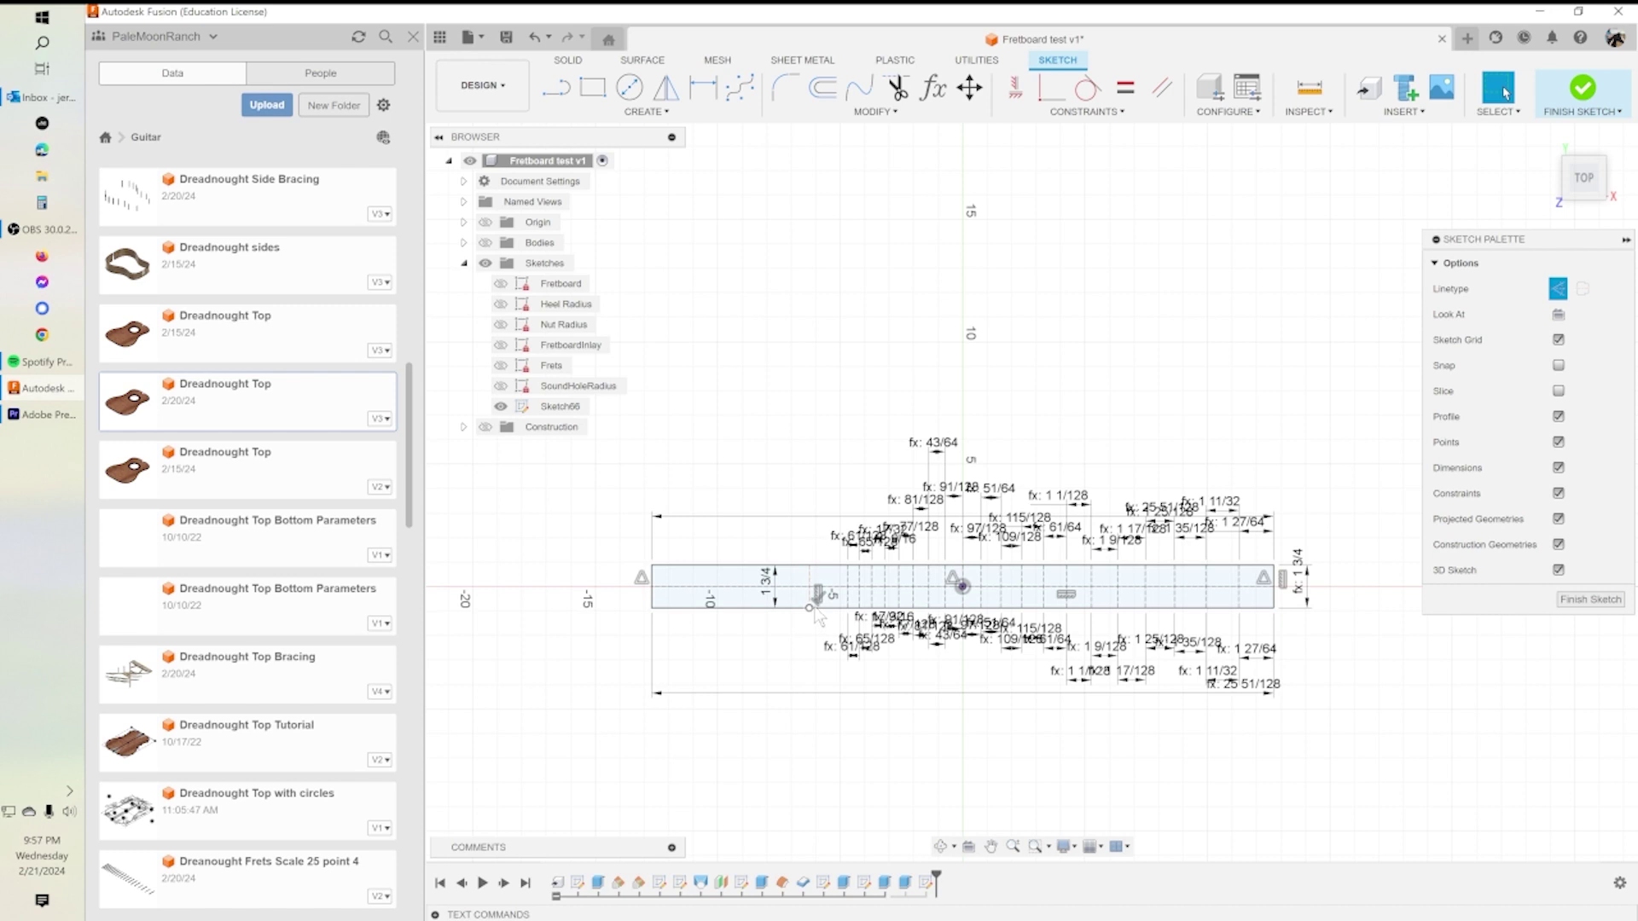
Delete the perpendicular constraint between the vertical heel line and the fretboard's lower edge.
click(824, 607)
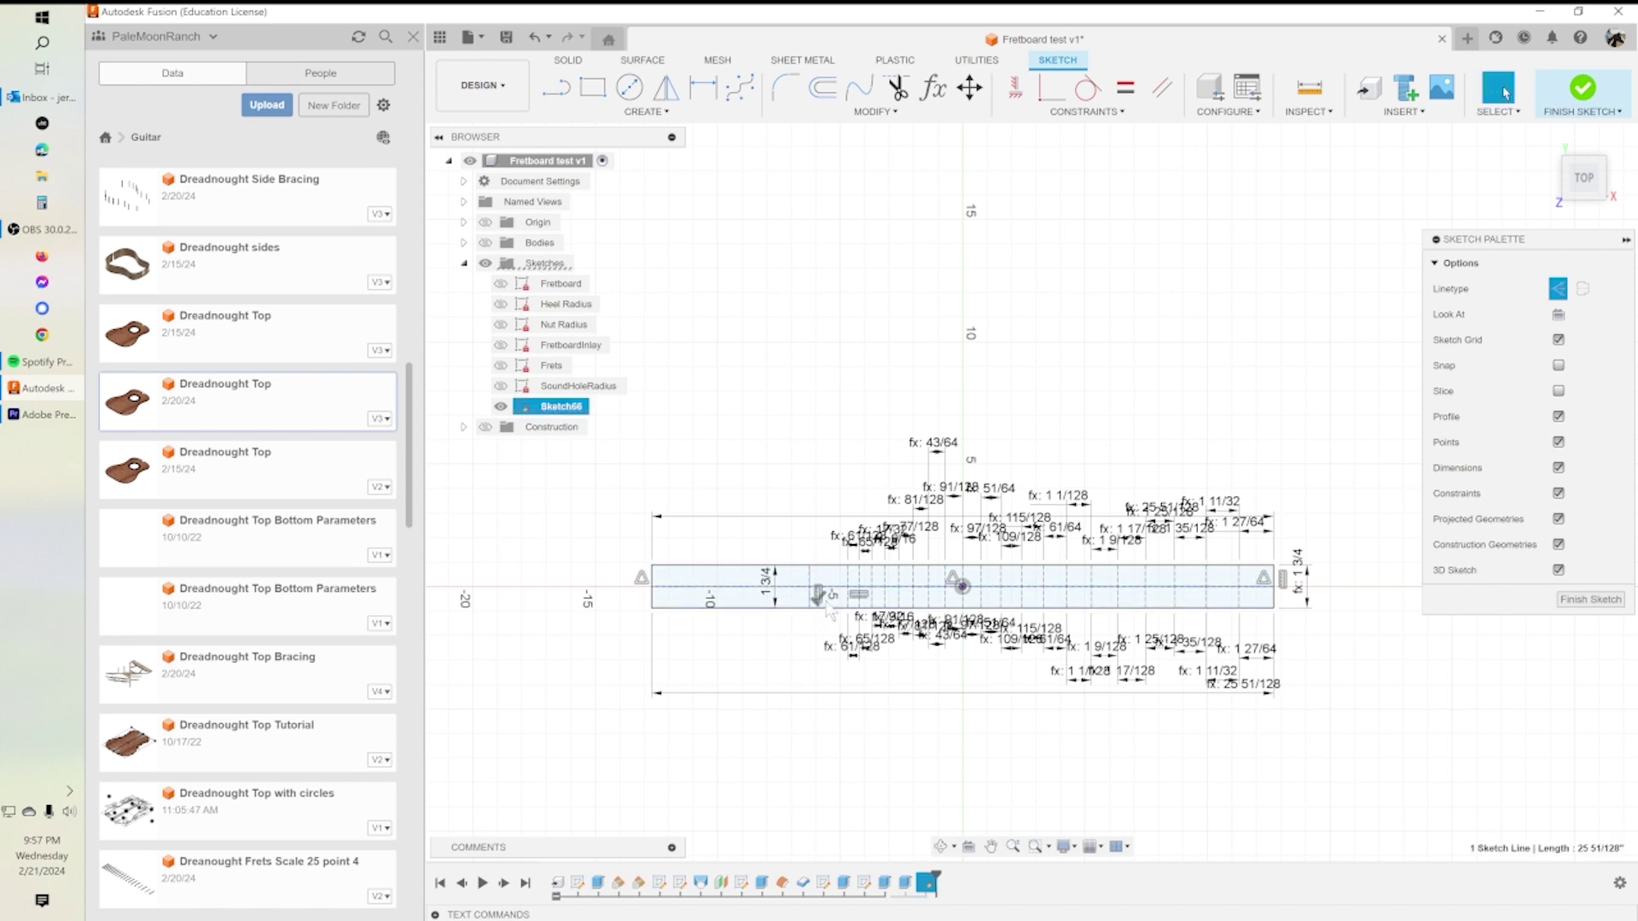
scroll(825, 607, up, 5)
key(Escape)
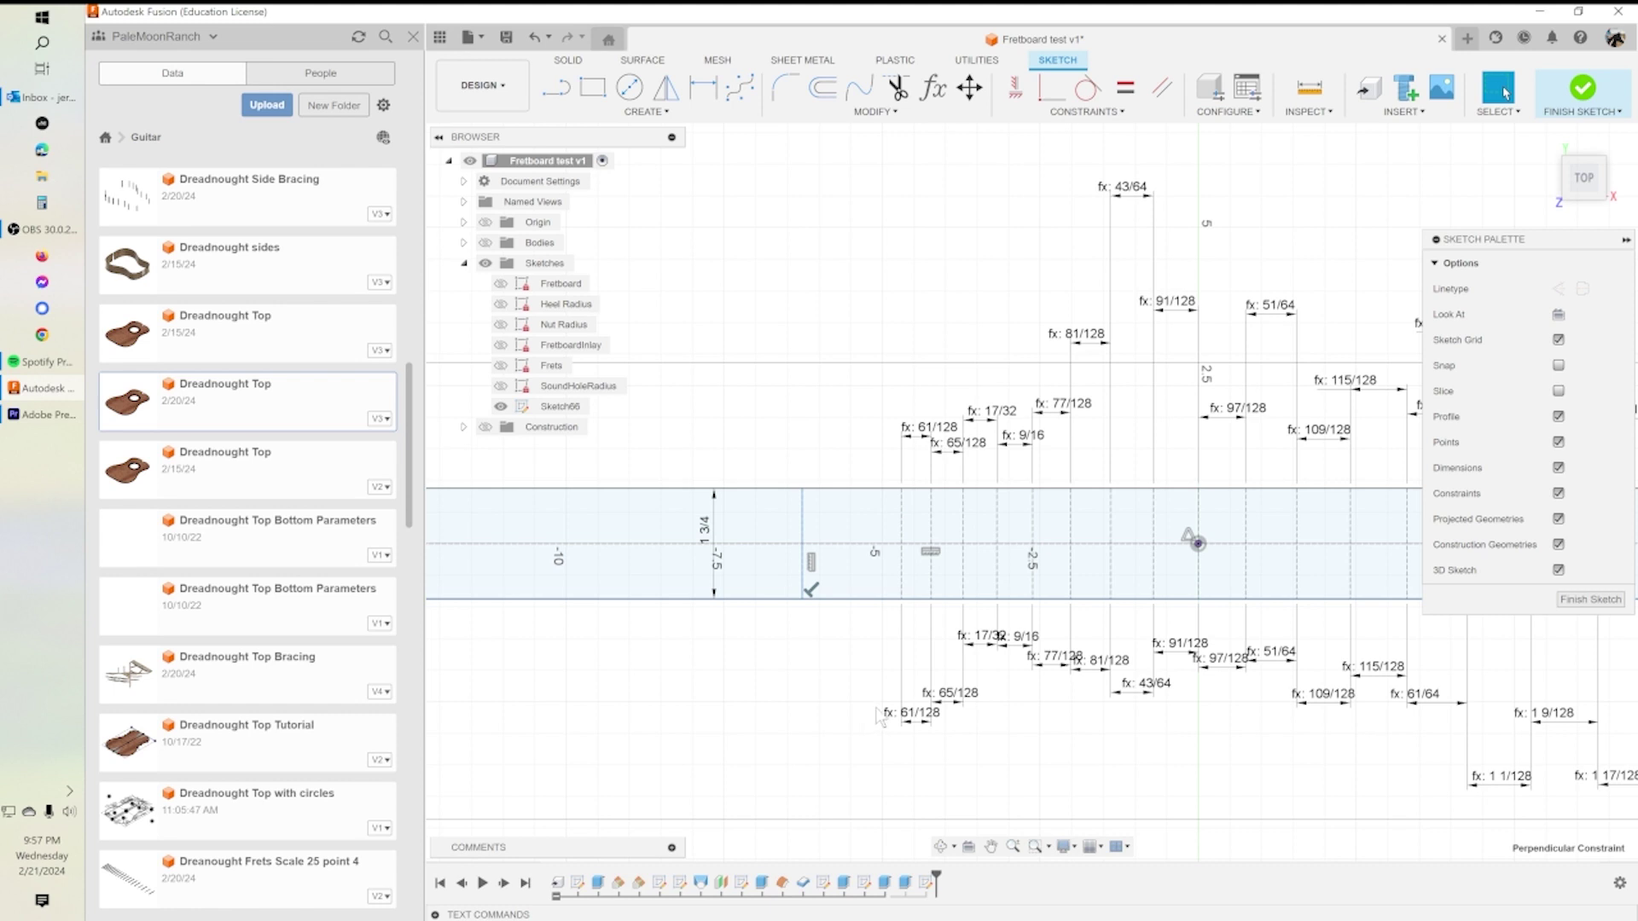
click(804, 546)
key(x)
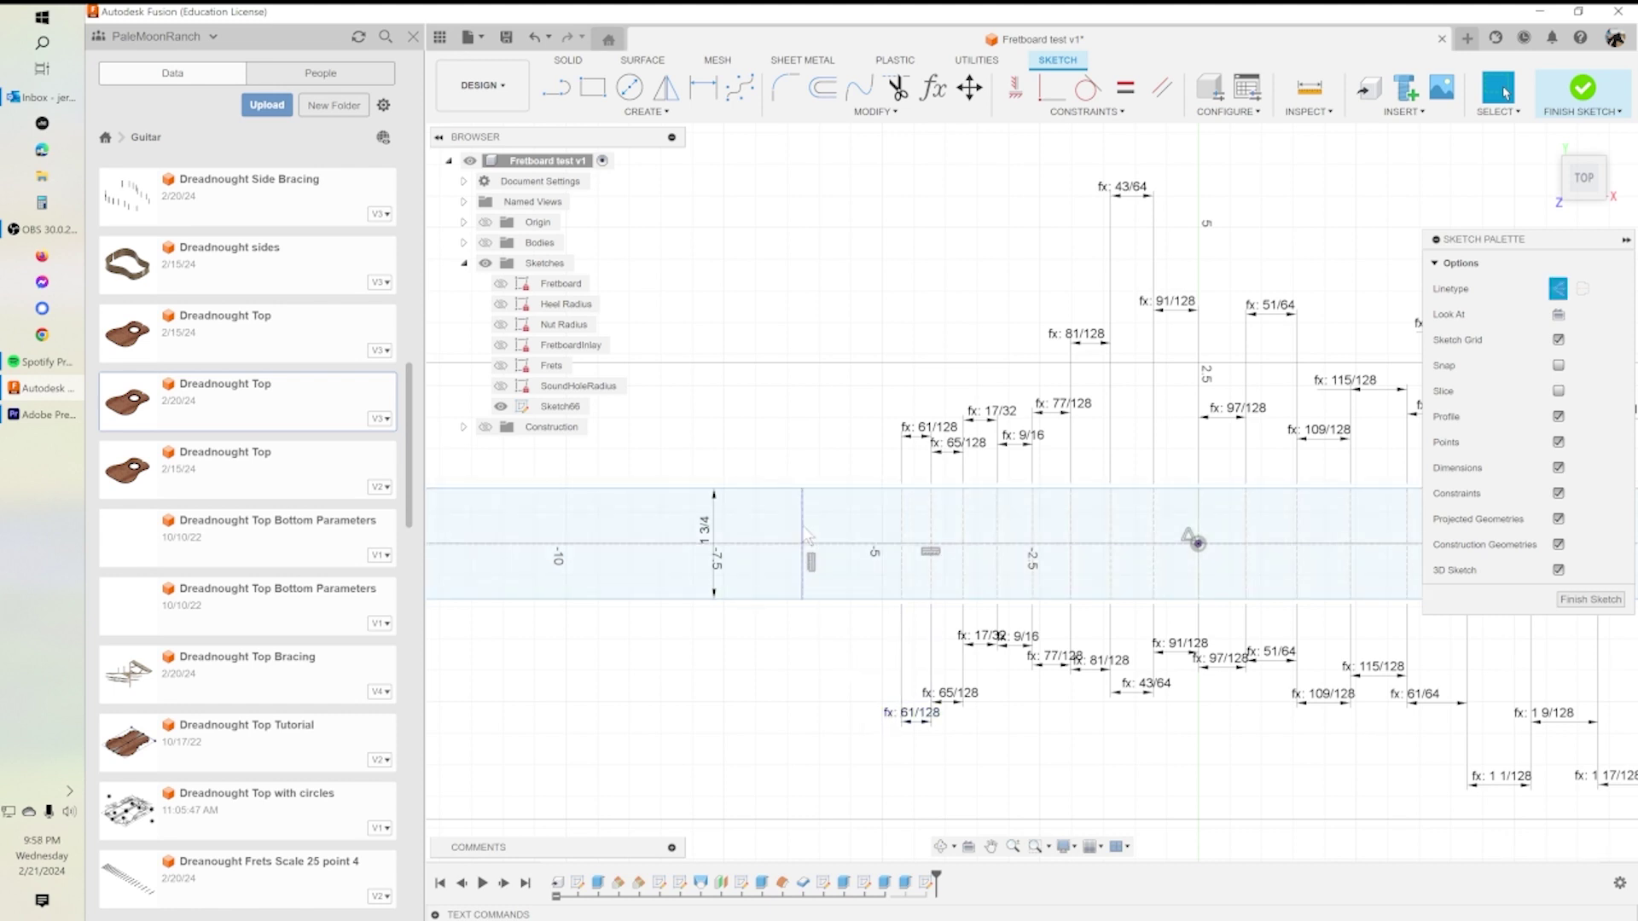
Set the vertical heel line's length dimension to the Heel_Width parameter.
click(803, 534)
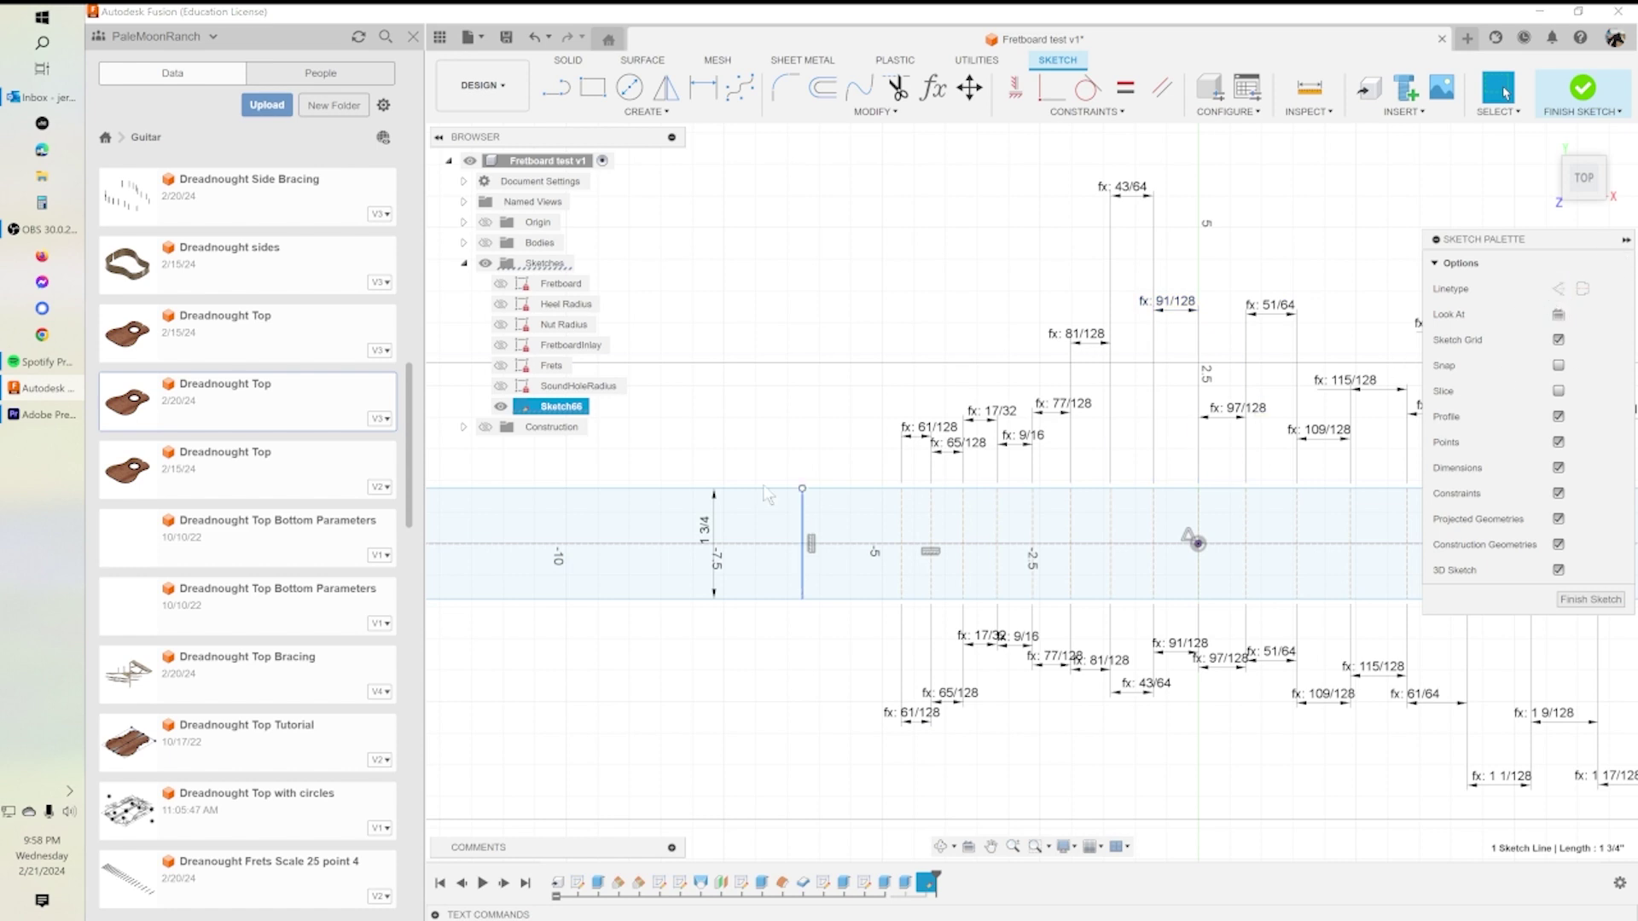
click(708, 540)
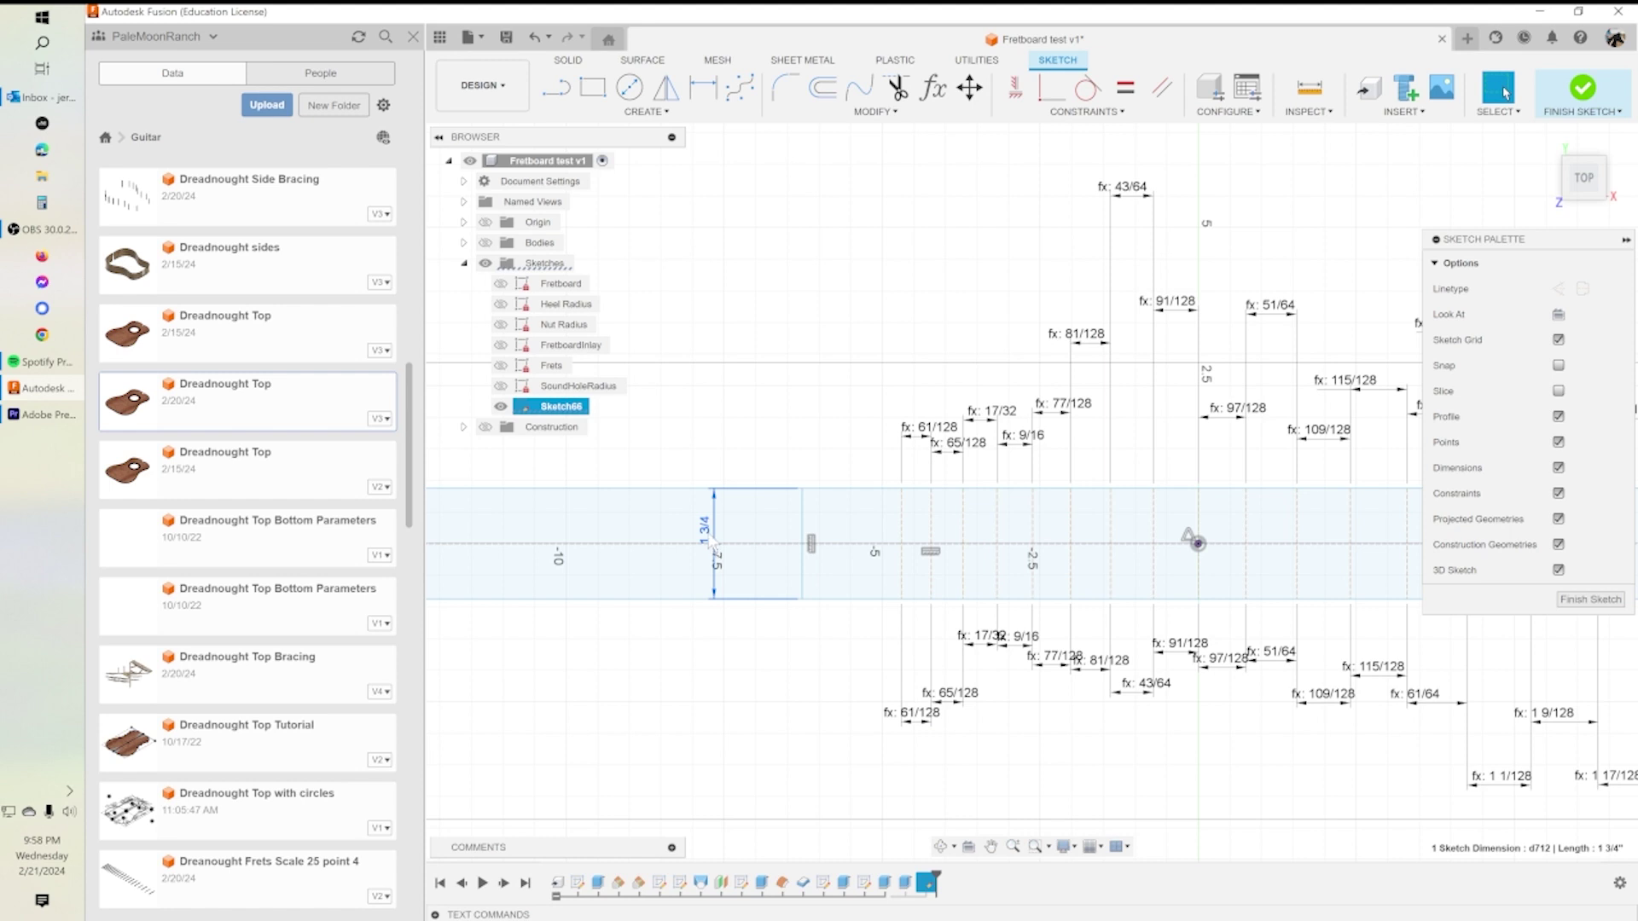
double_click(718, 533)
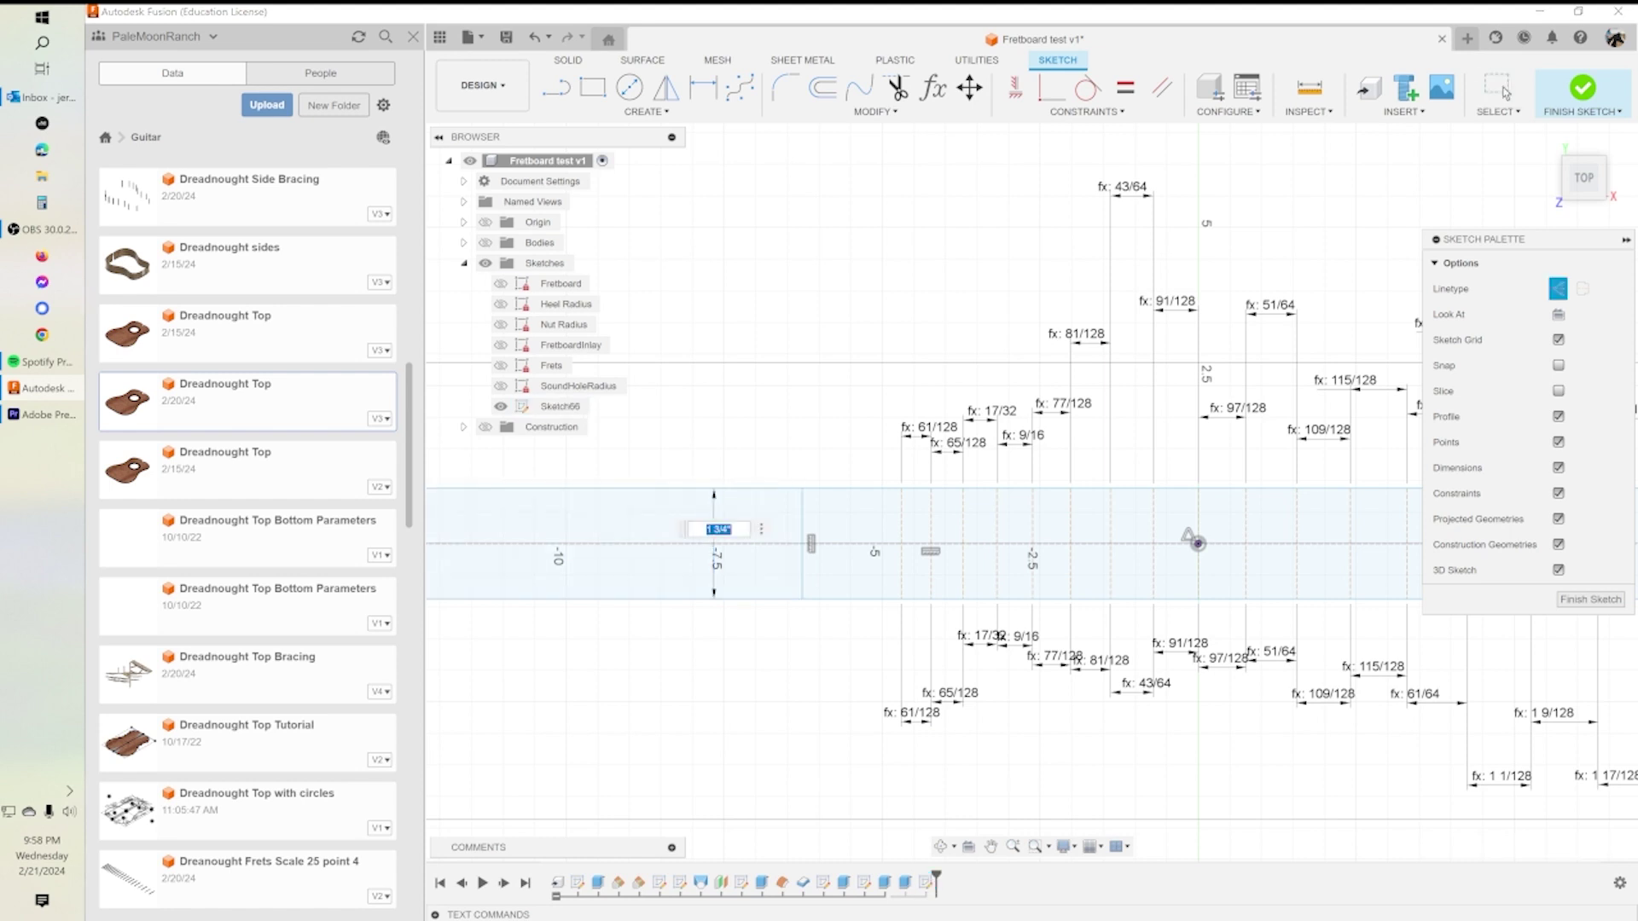
text(heel)
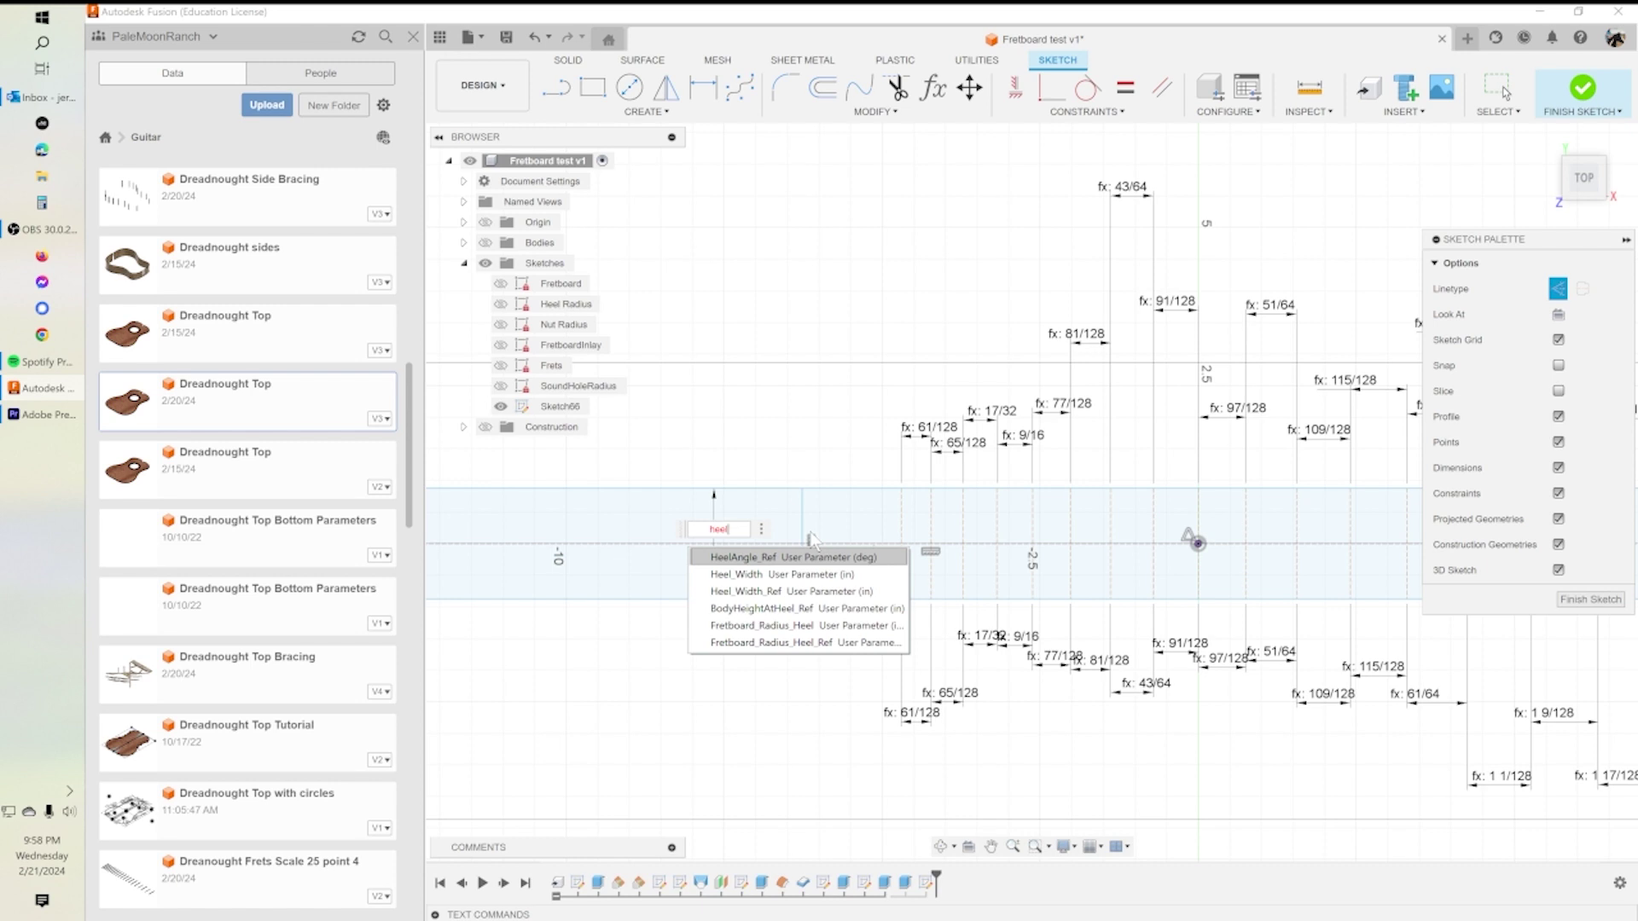
click(738, 577)
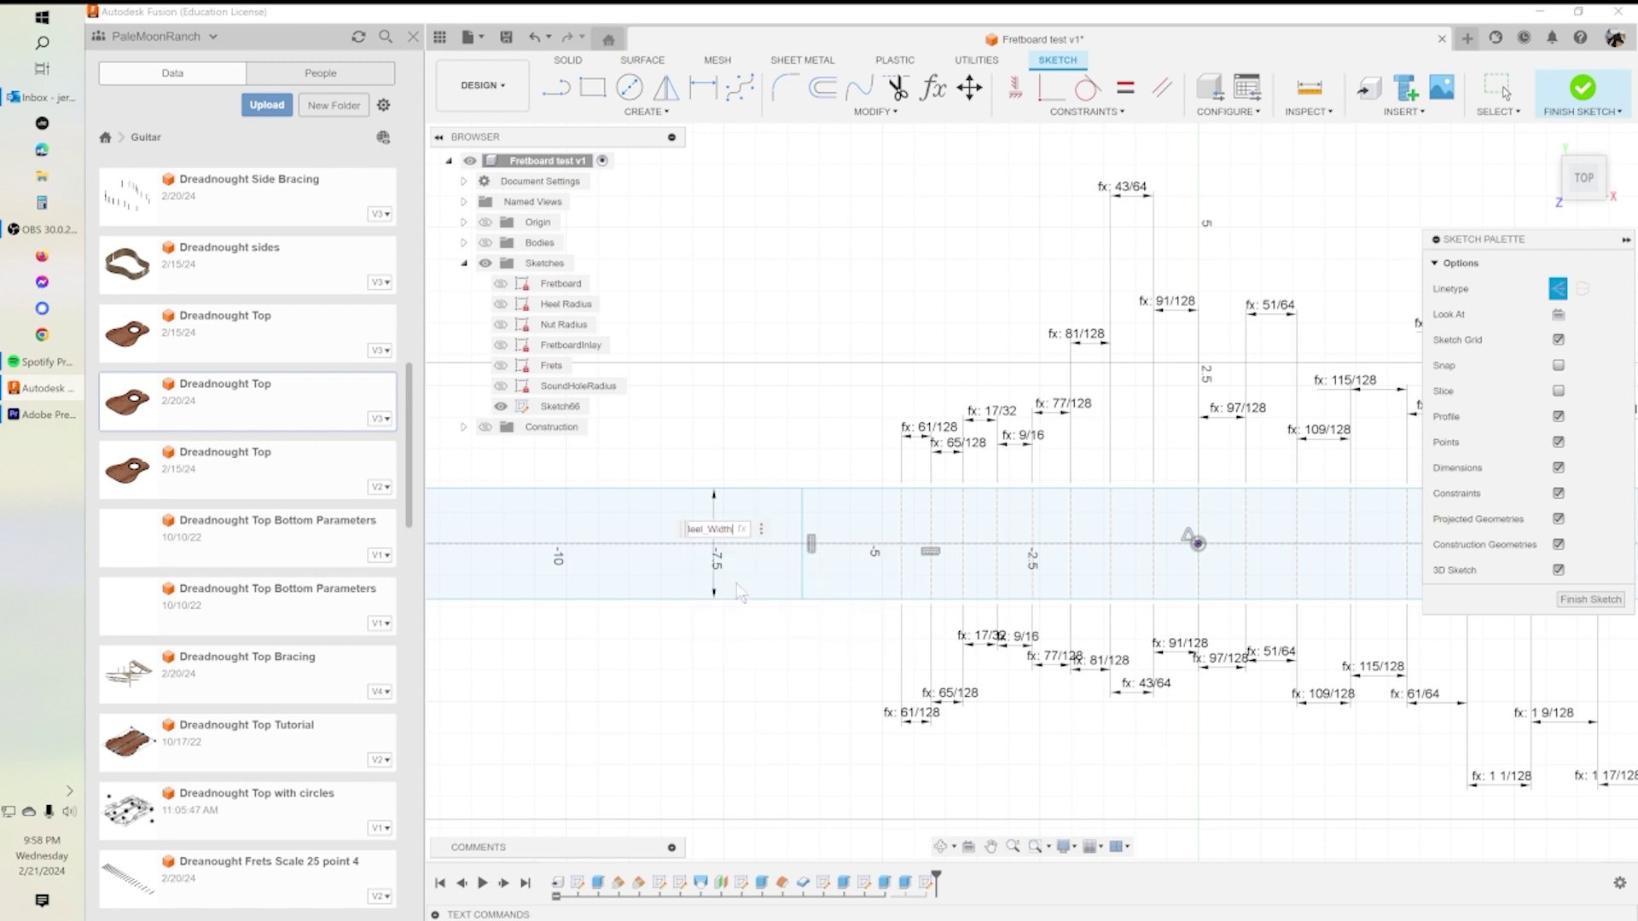
key(Return)
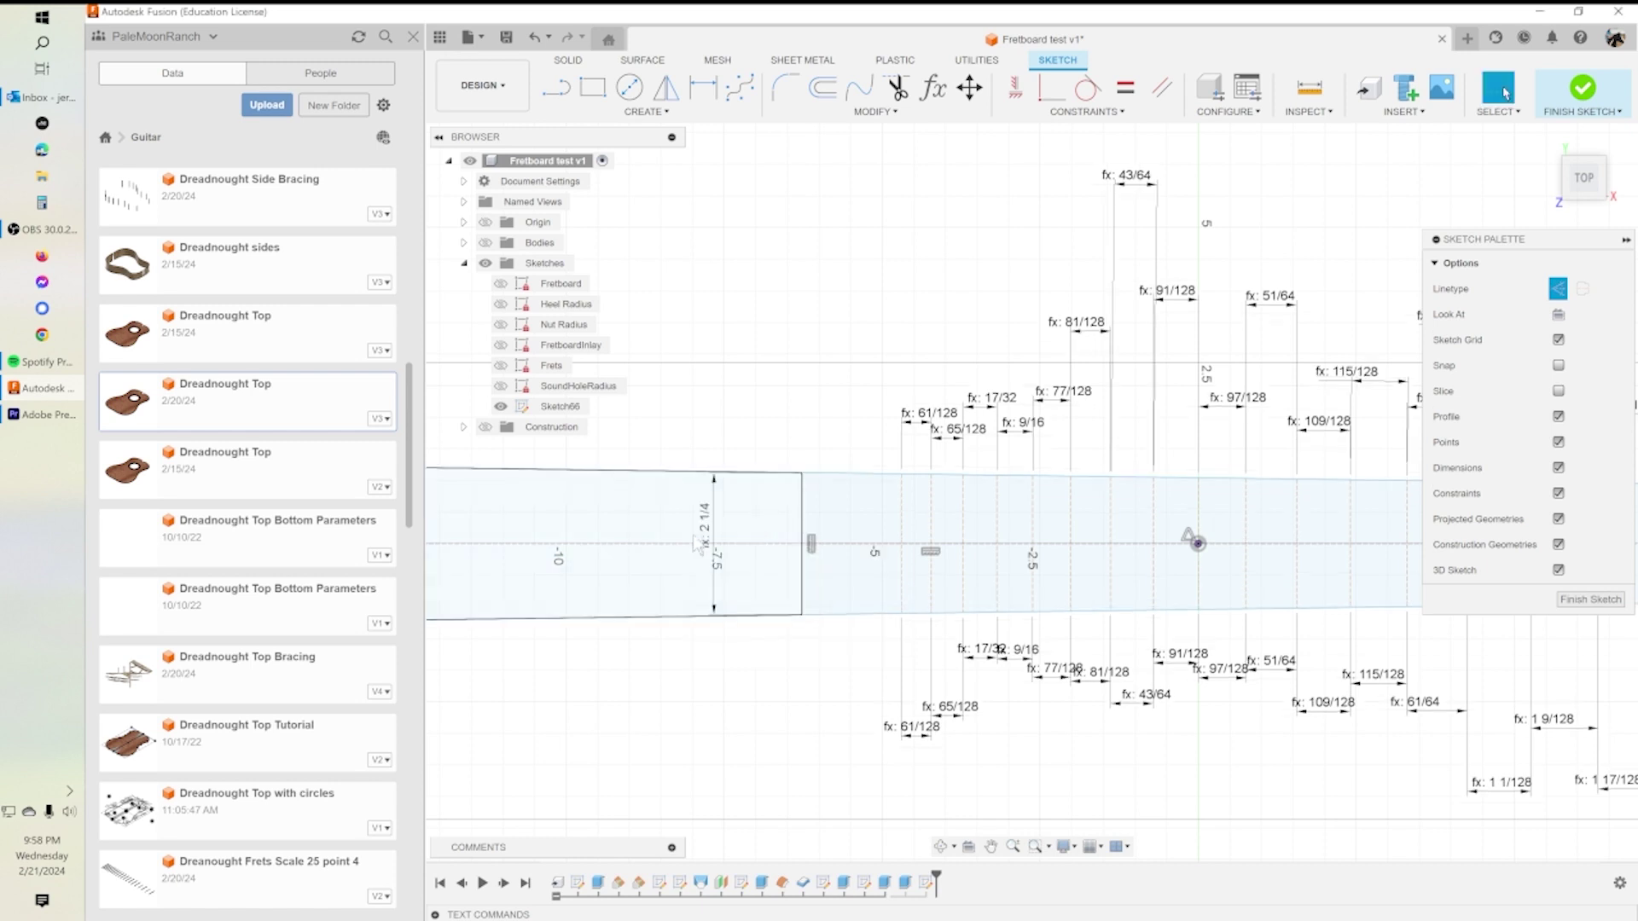
Start a horizontal dimension between the lower endpoints of the heel line and the fourteenth fret line.
scroll(697, 545, down, 3)
mouse_move(976, 689)
middle_down()
mouse_move(1050, 641)
mouse_move(986, 643)
middle_up()
scroll(827, 682, down, 2)
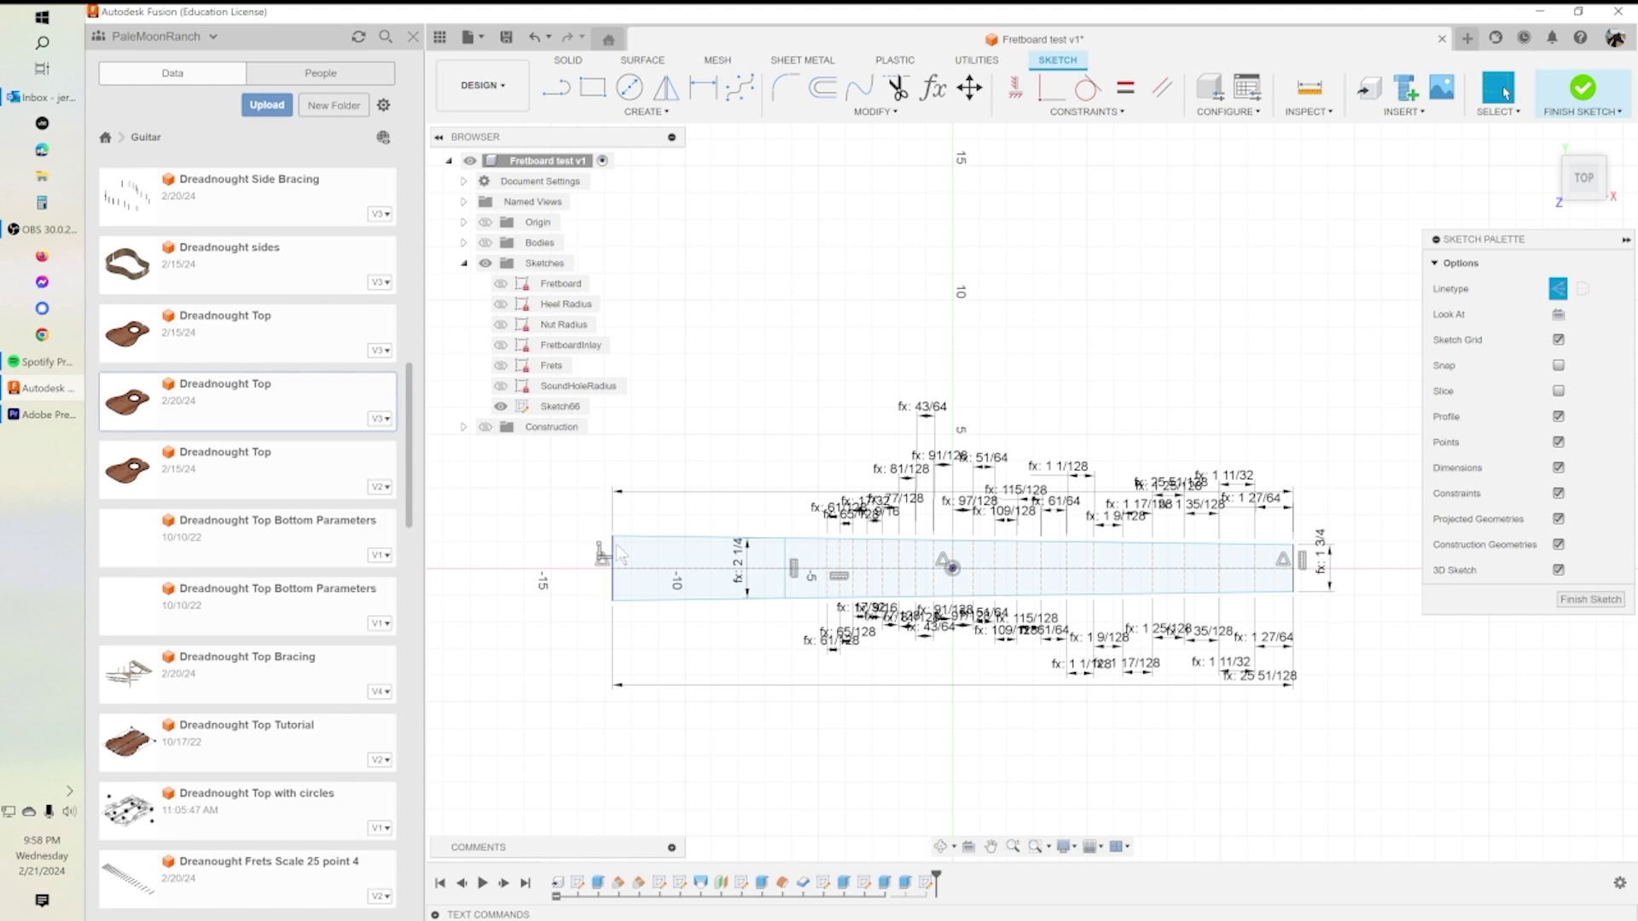
scroll(764, 691, up, 3)
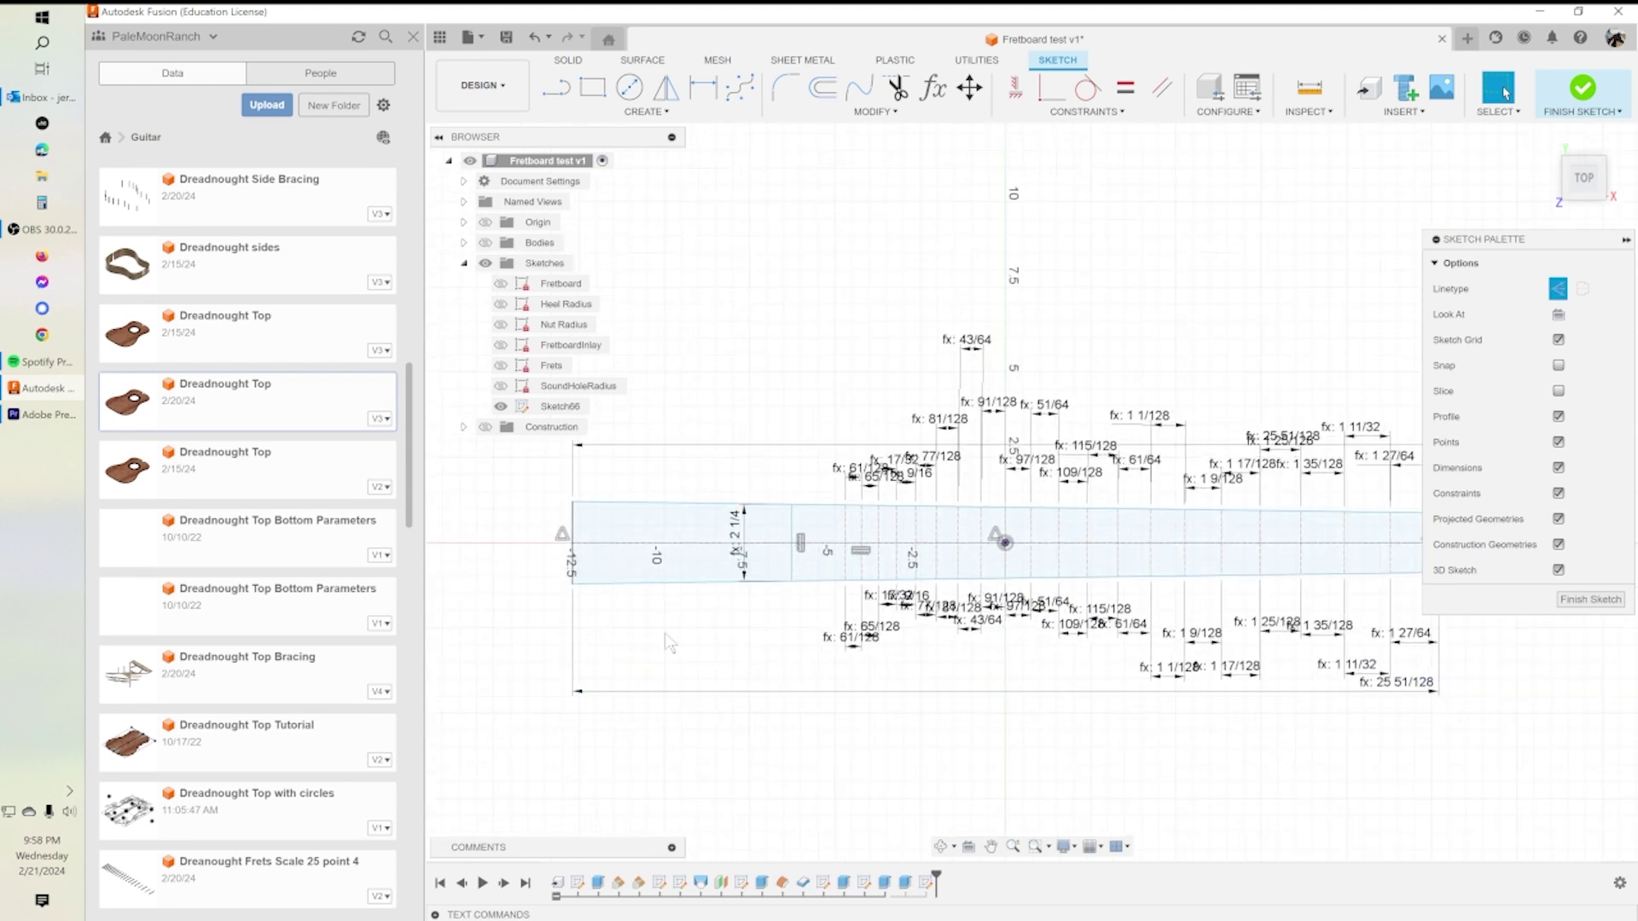
middle_drag(1032, 666, 954, 691)
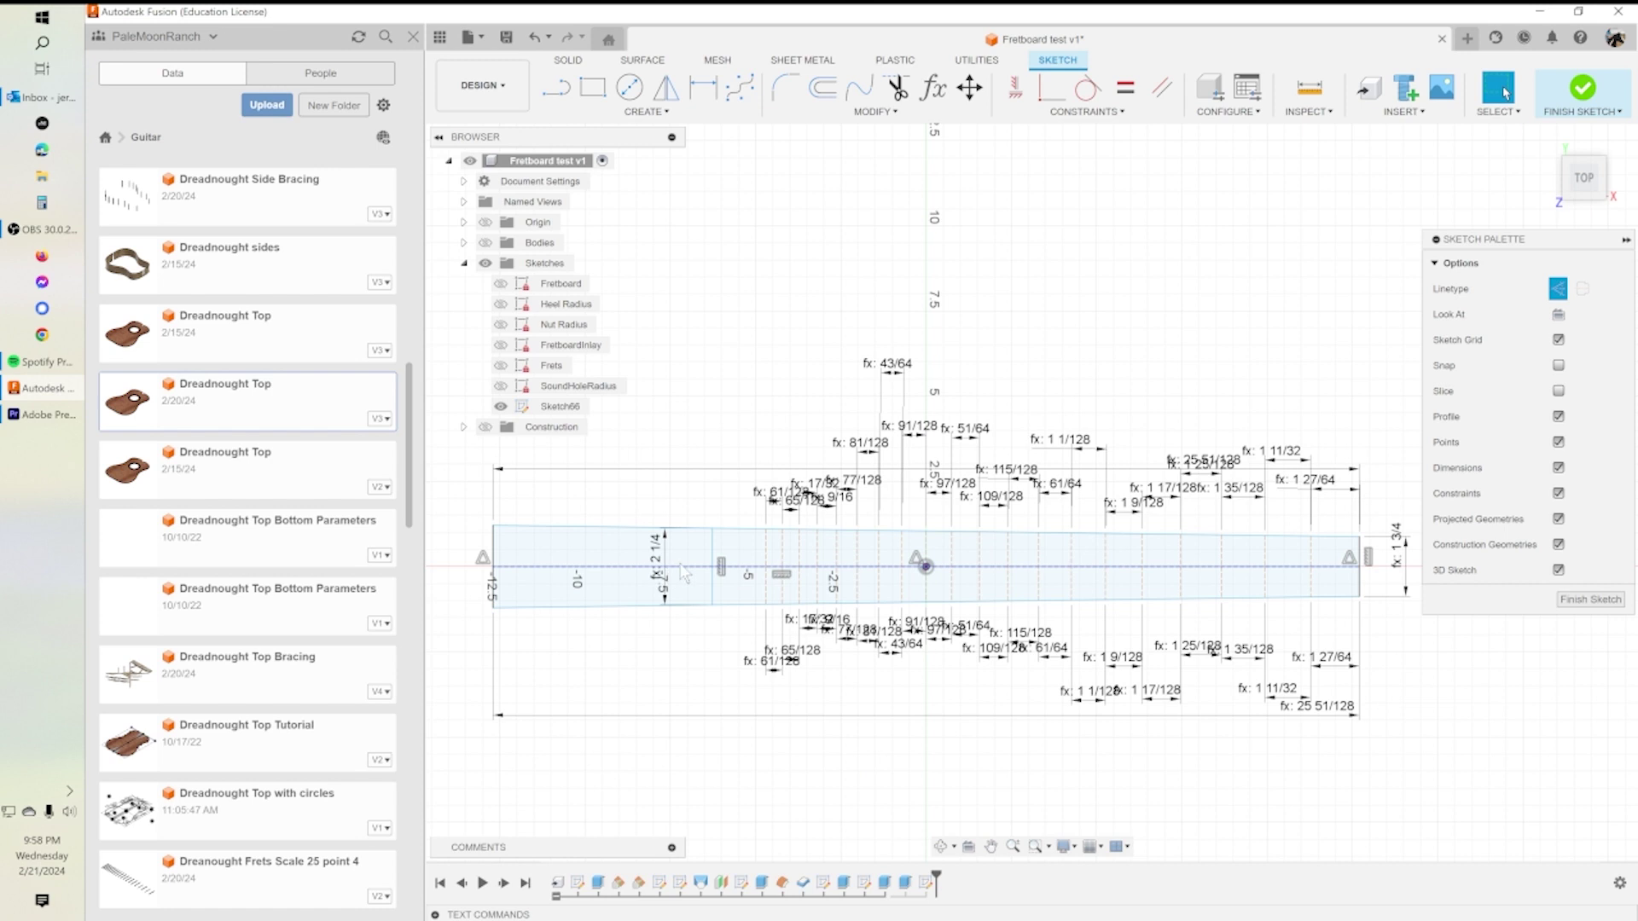
click(706, 87)
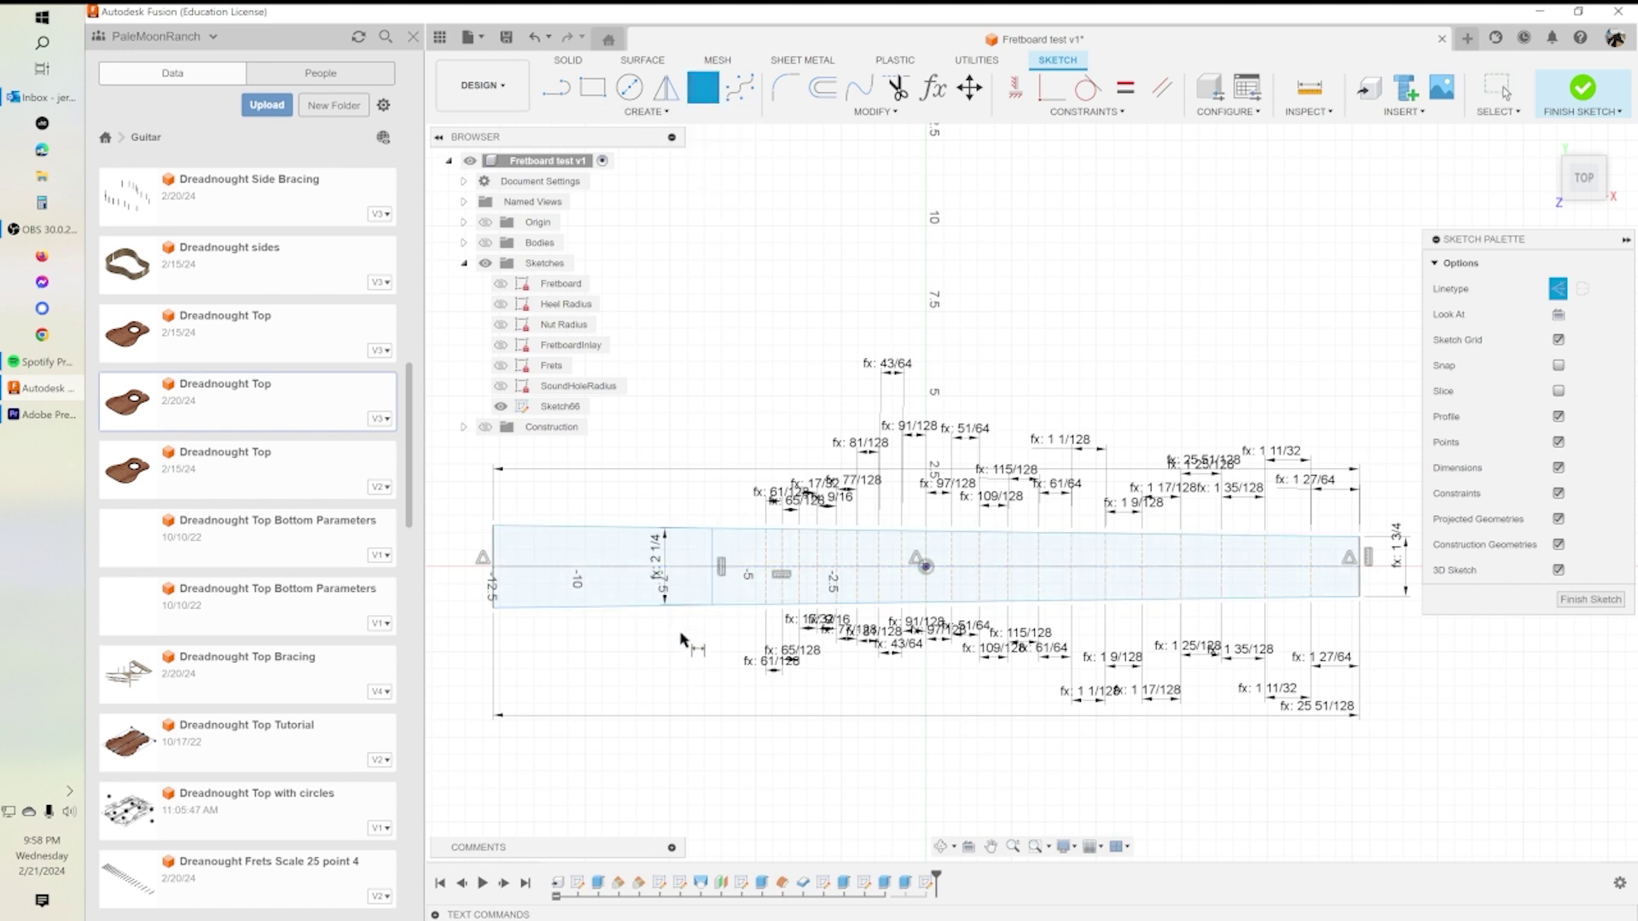
click(712, 606)
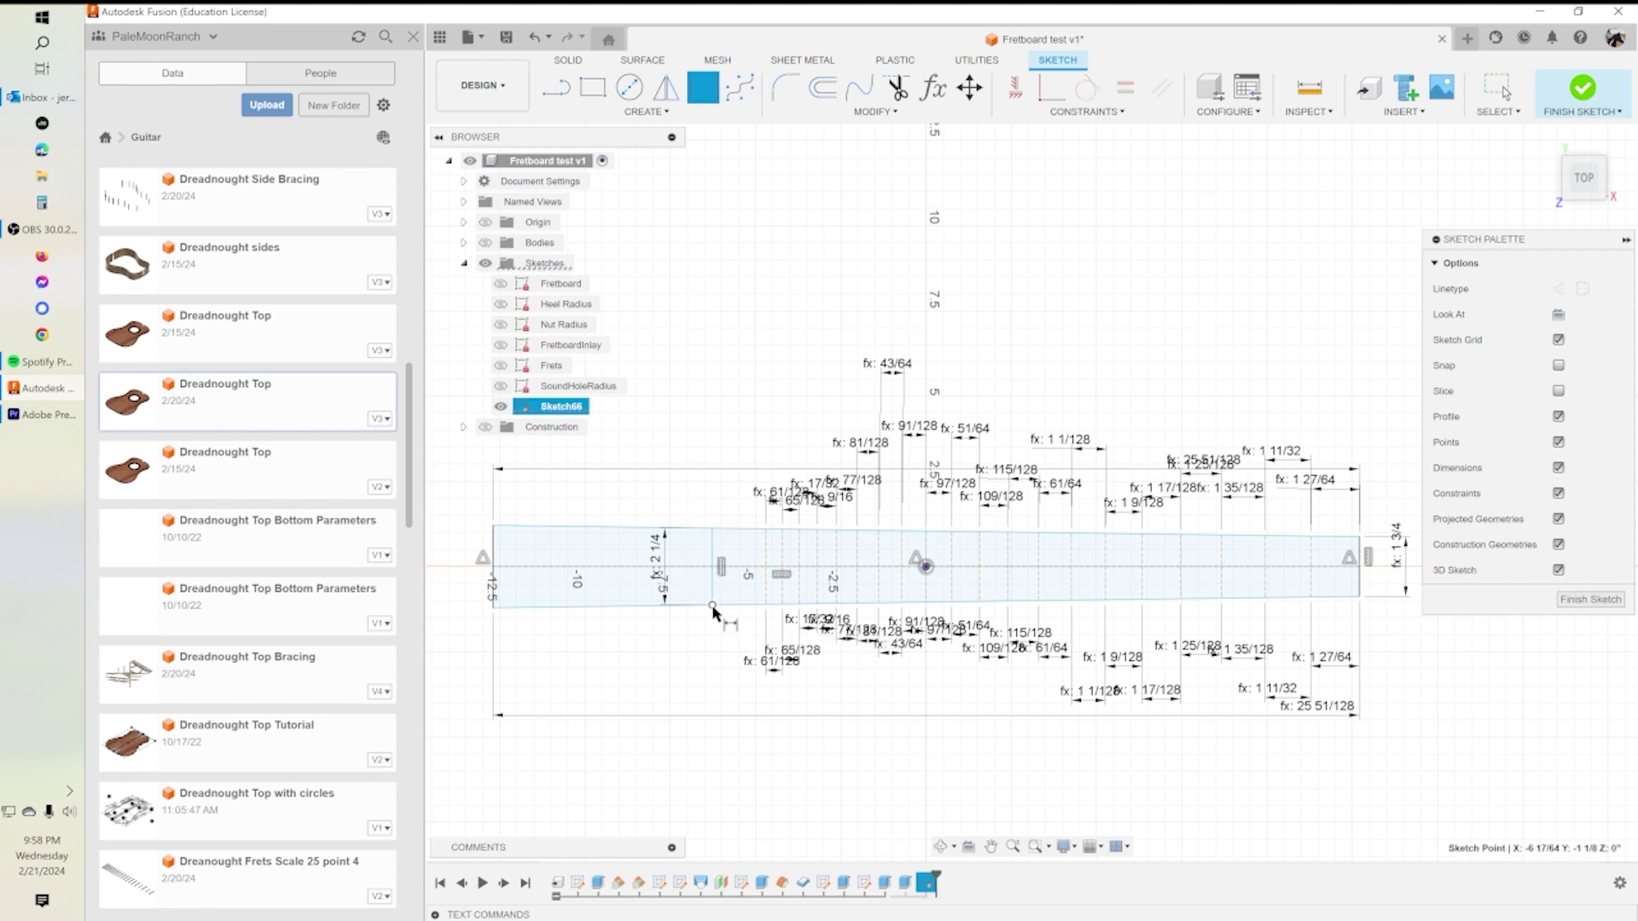
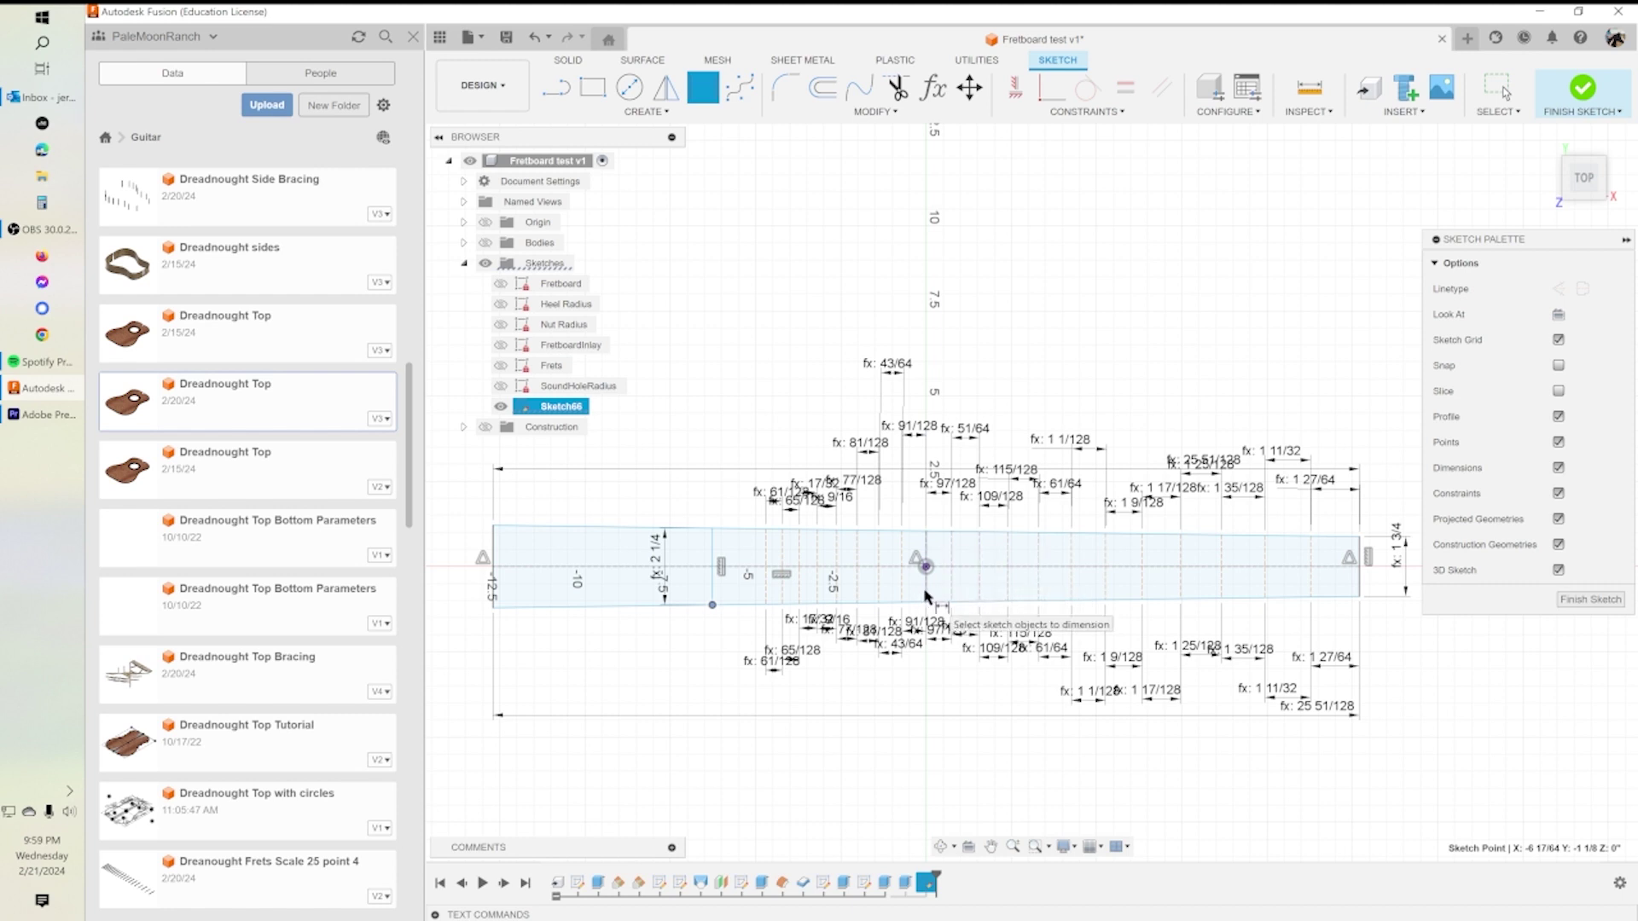
click(879, 601)
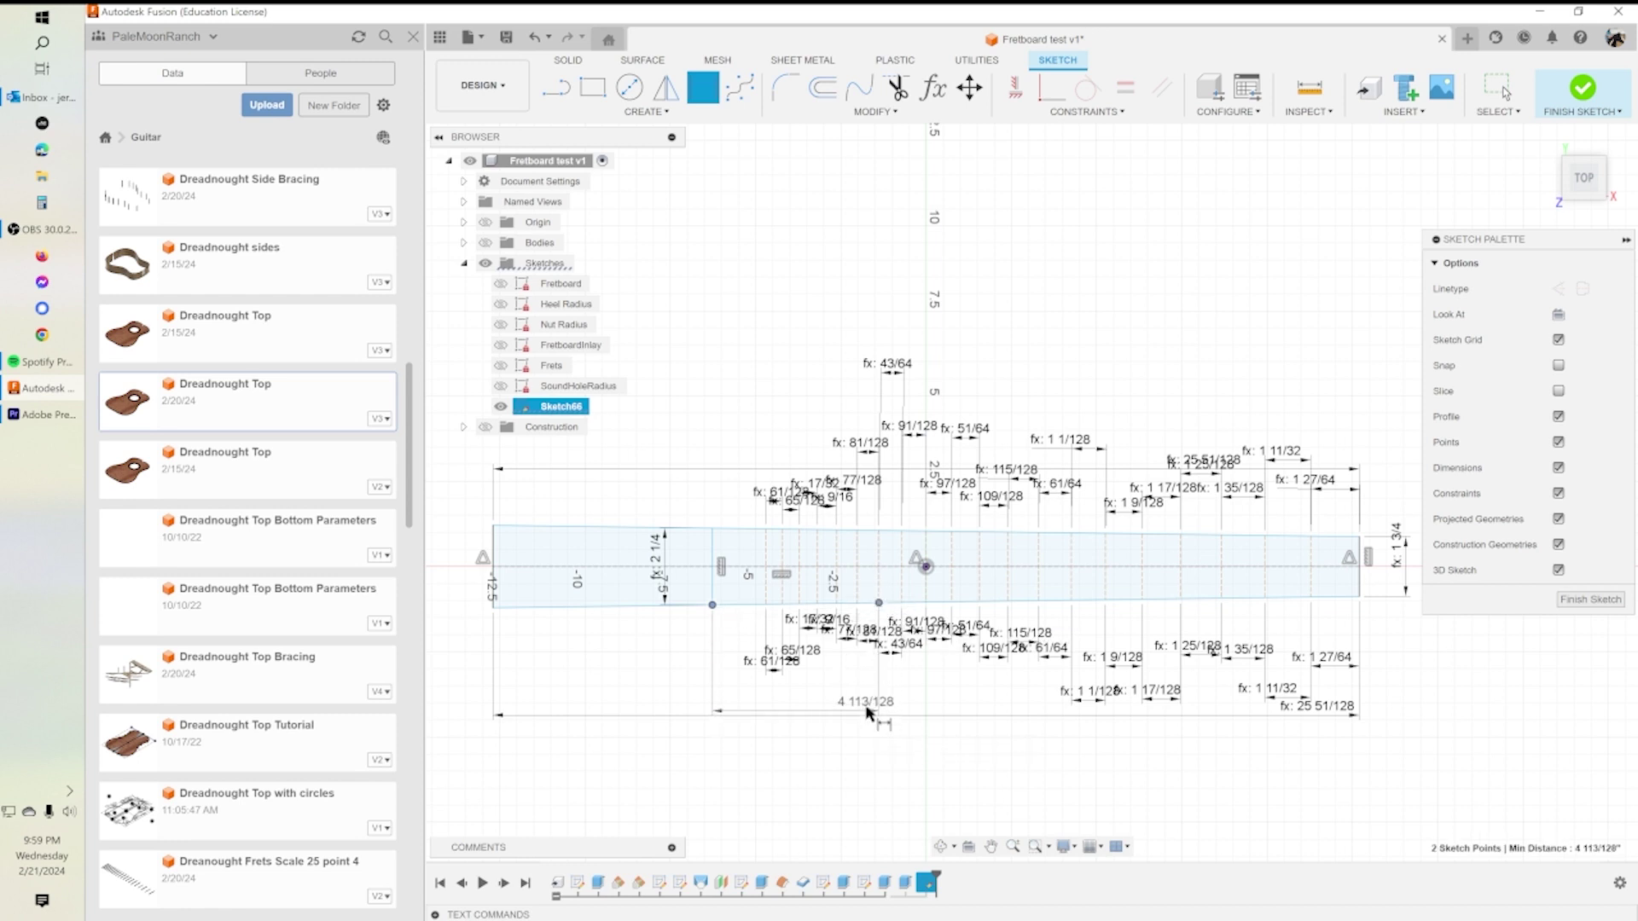
Dimension the distance from the 14th fret line to the sound-hole line with the Distance14thToSoundHole parameter, and finish the sketch.
click(872, 705)
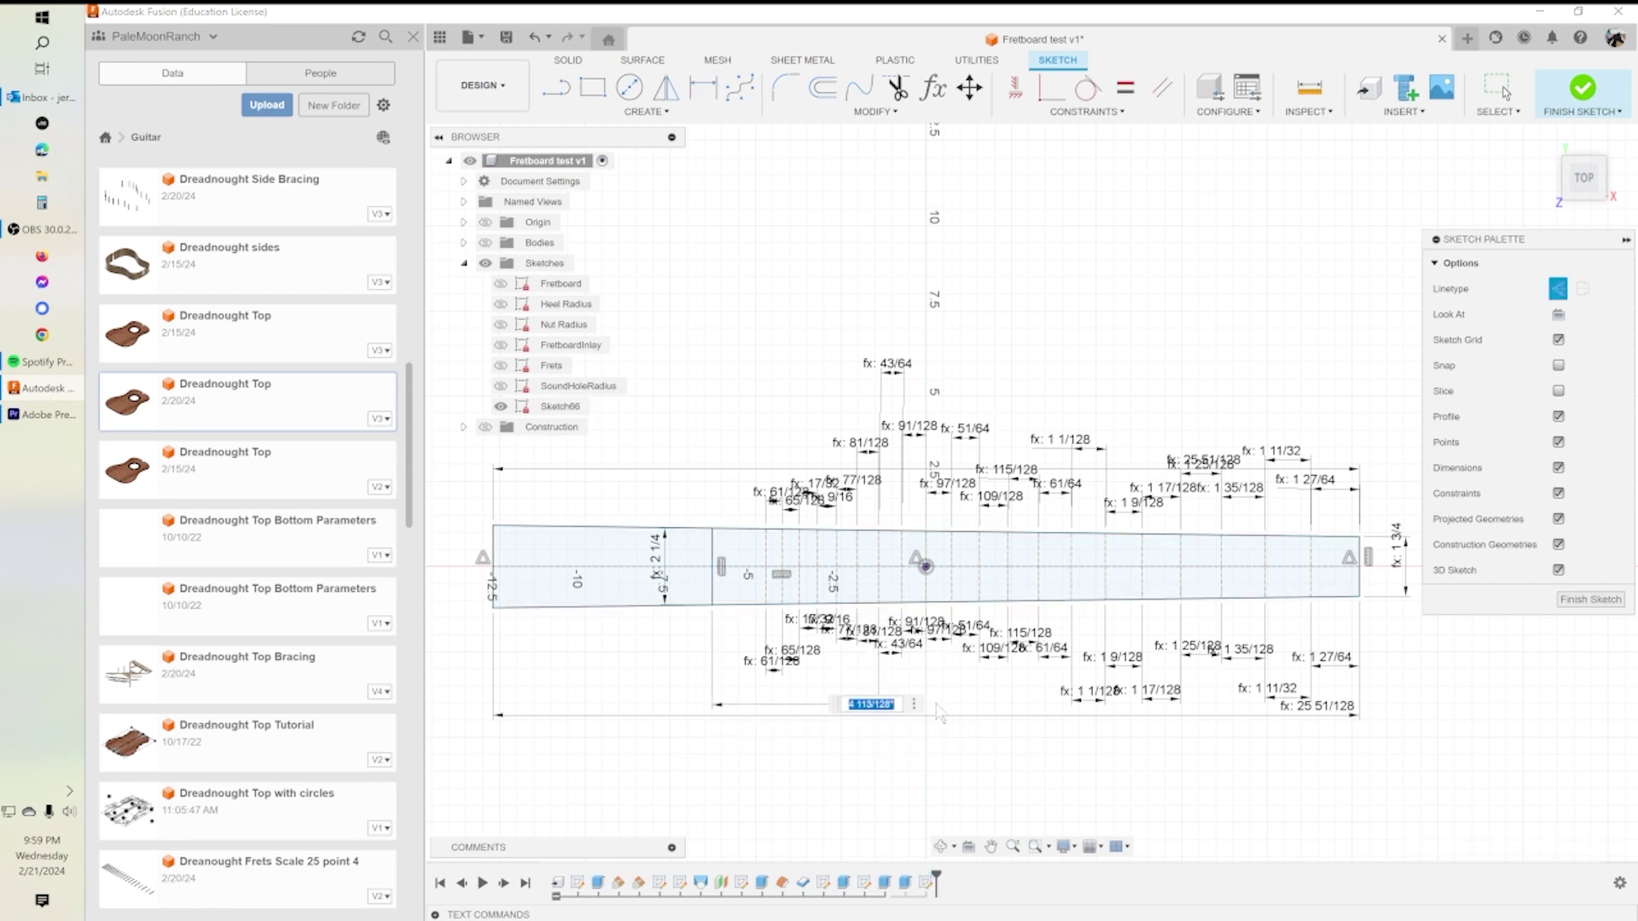
text(sou)
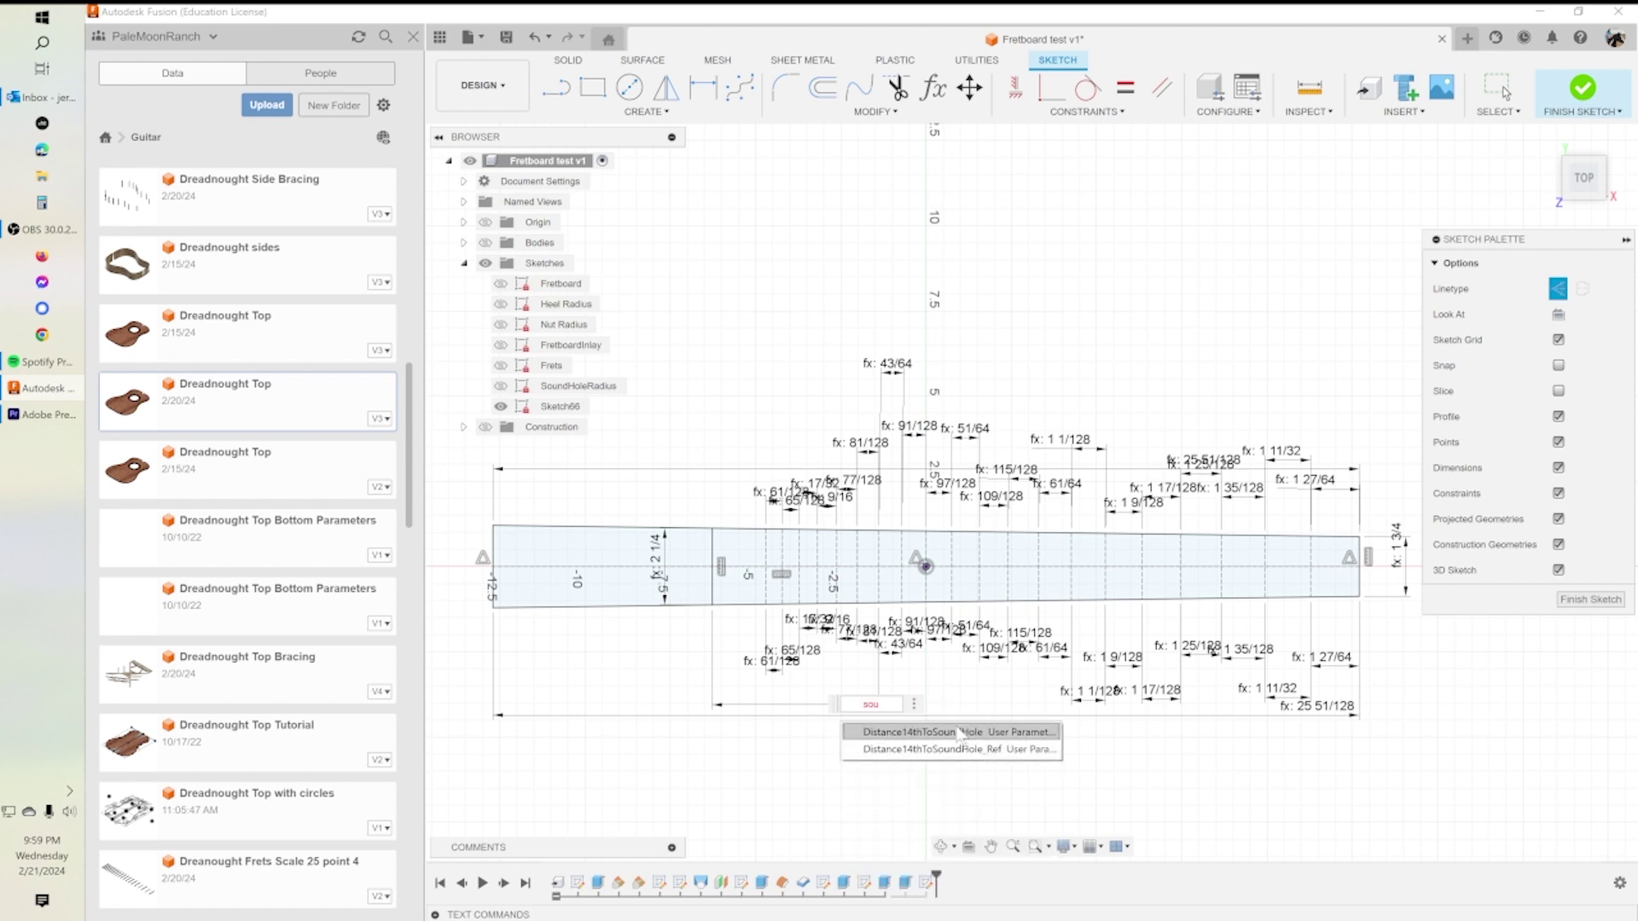
click(947, 735)
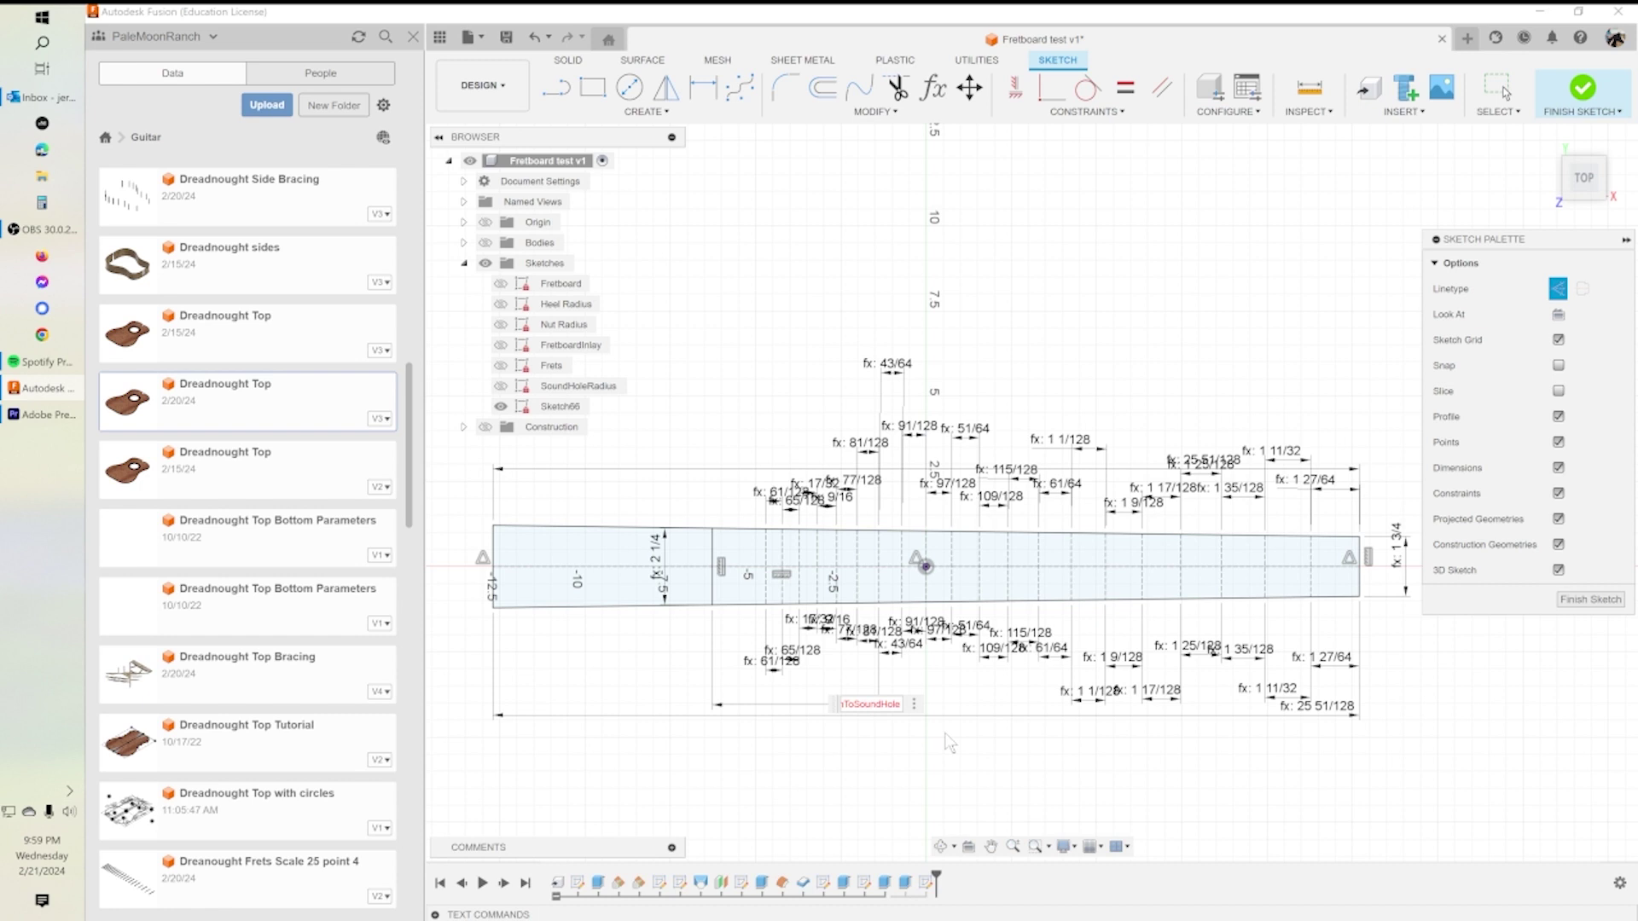
key(Return)
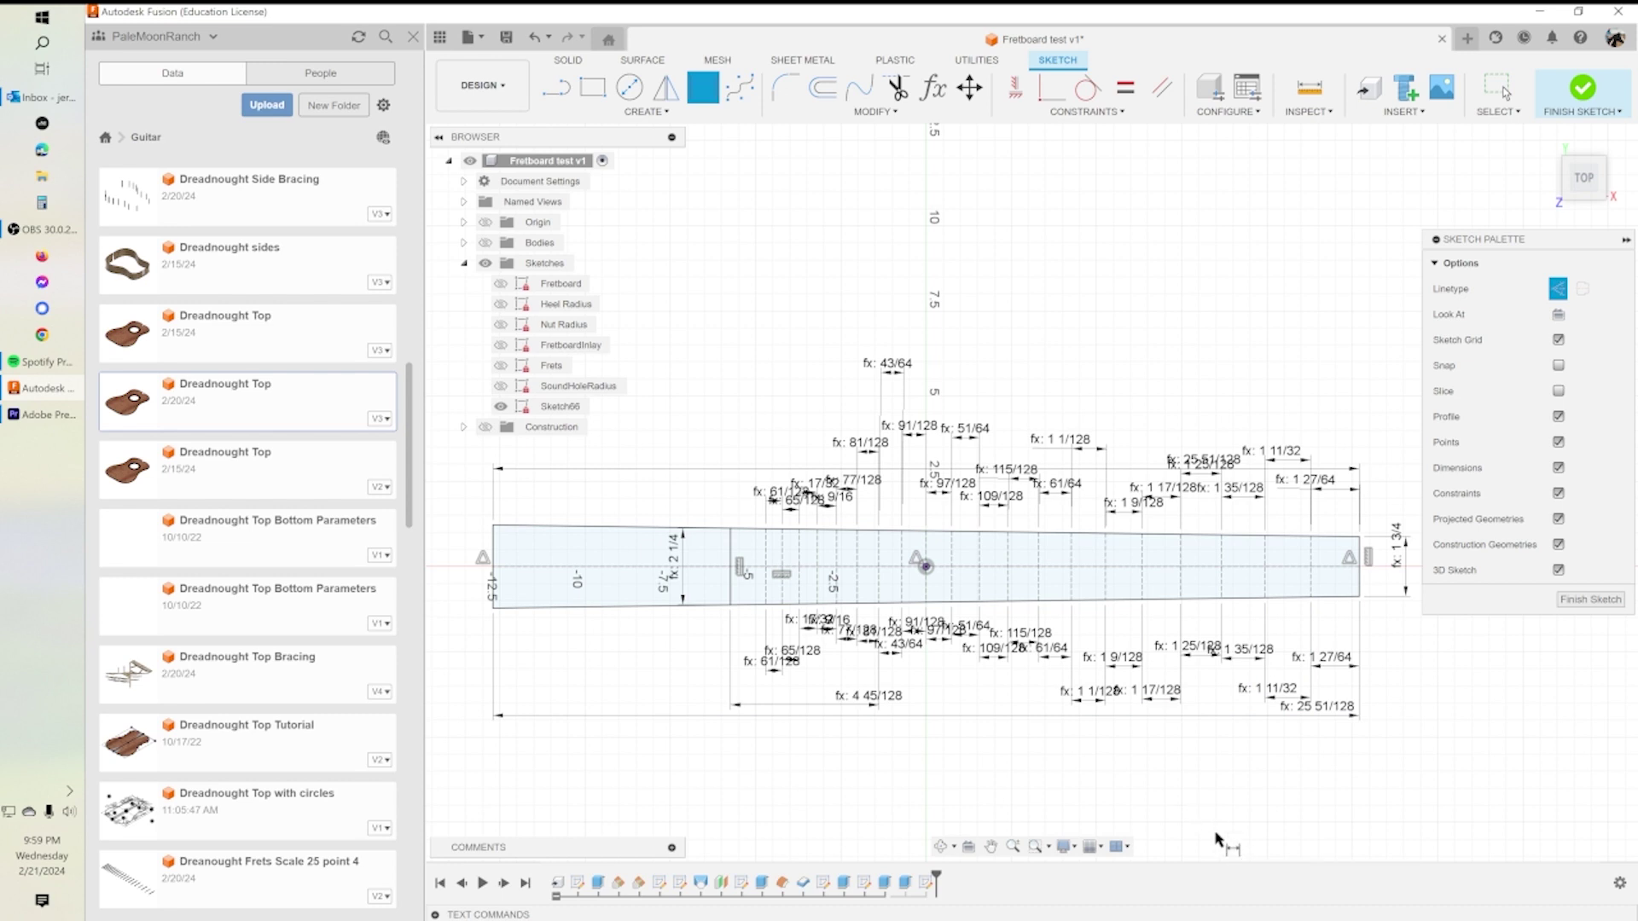
key(Escape)
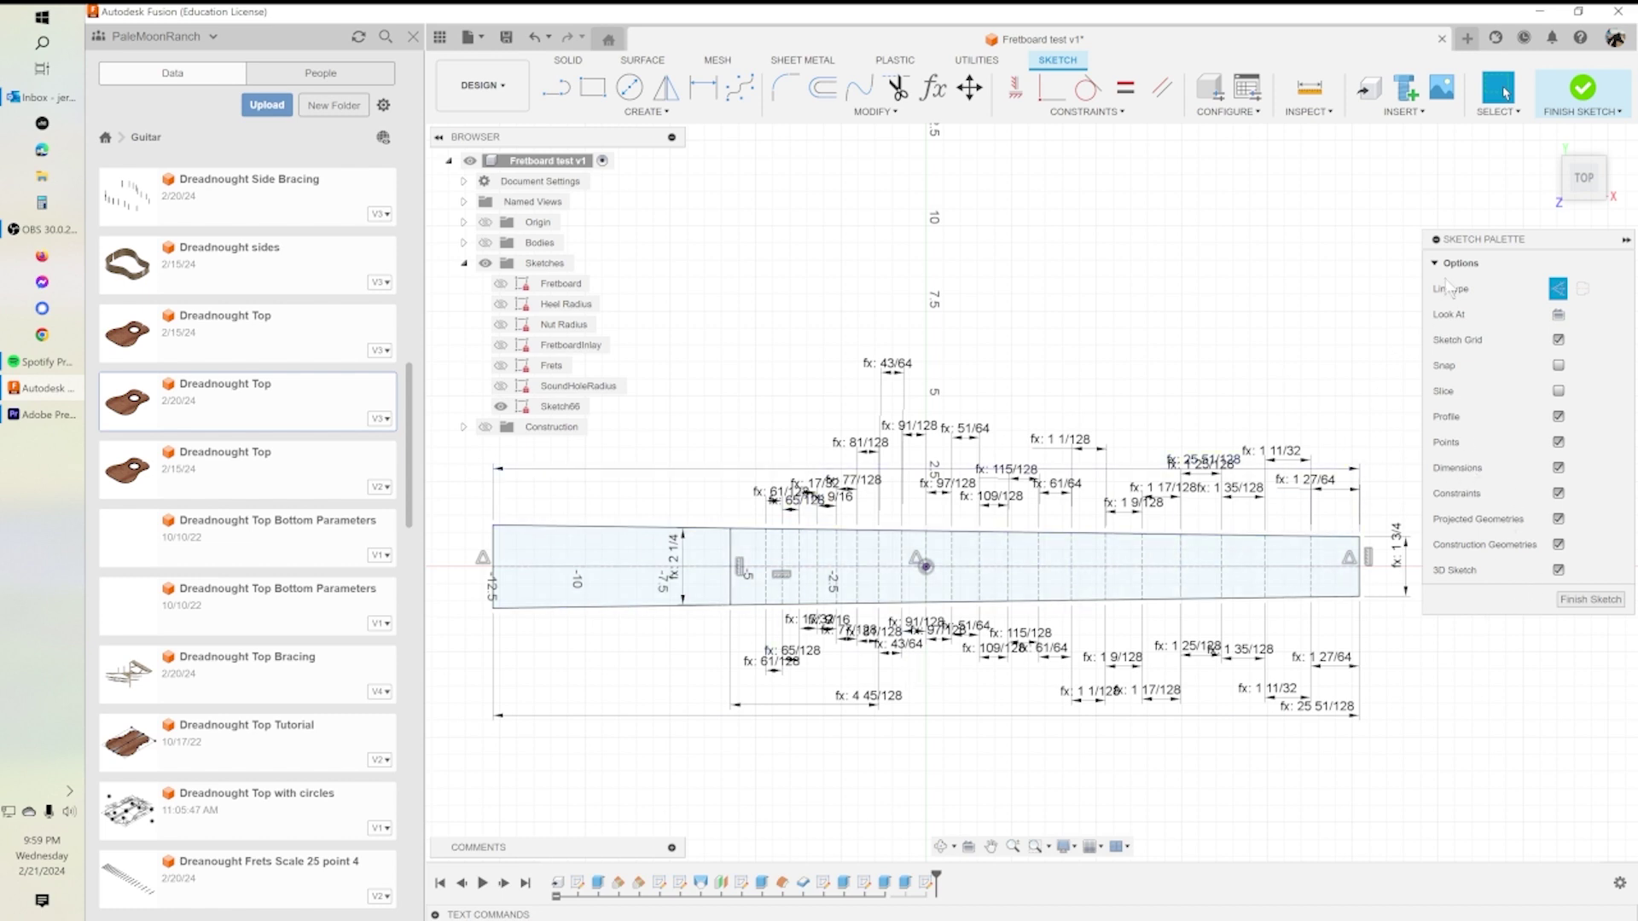
click(1603, 601)
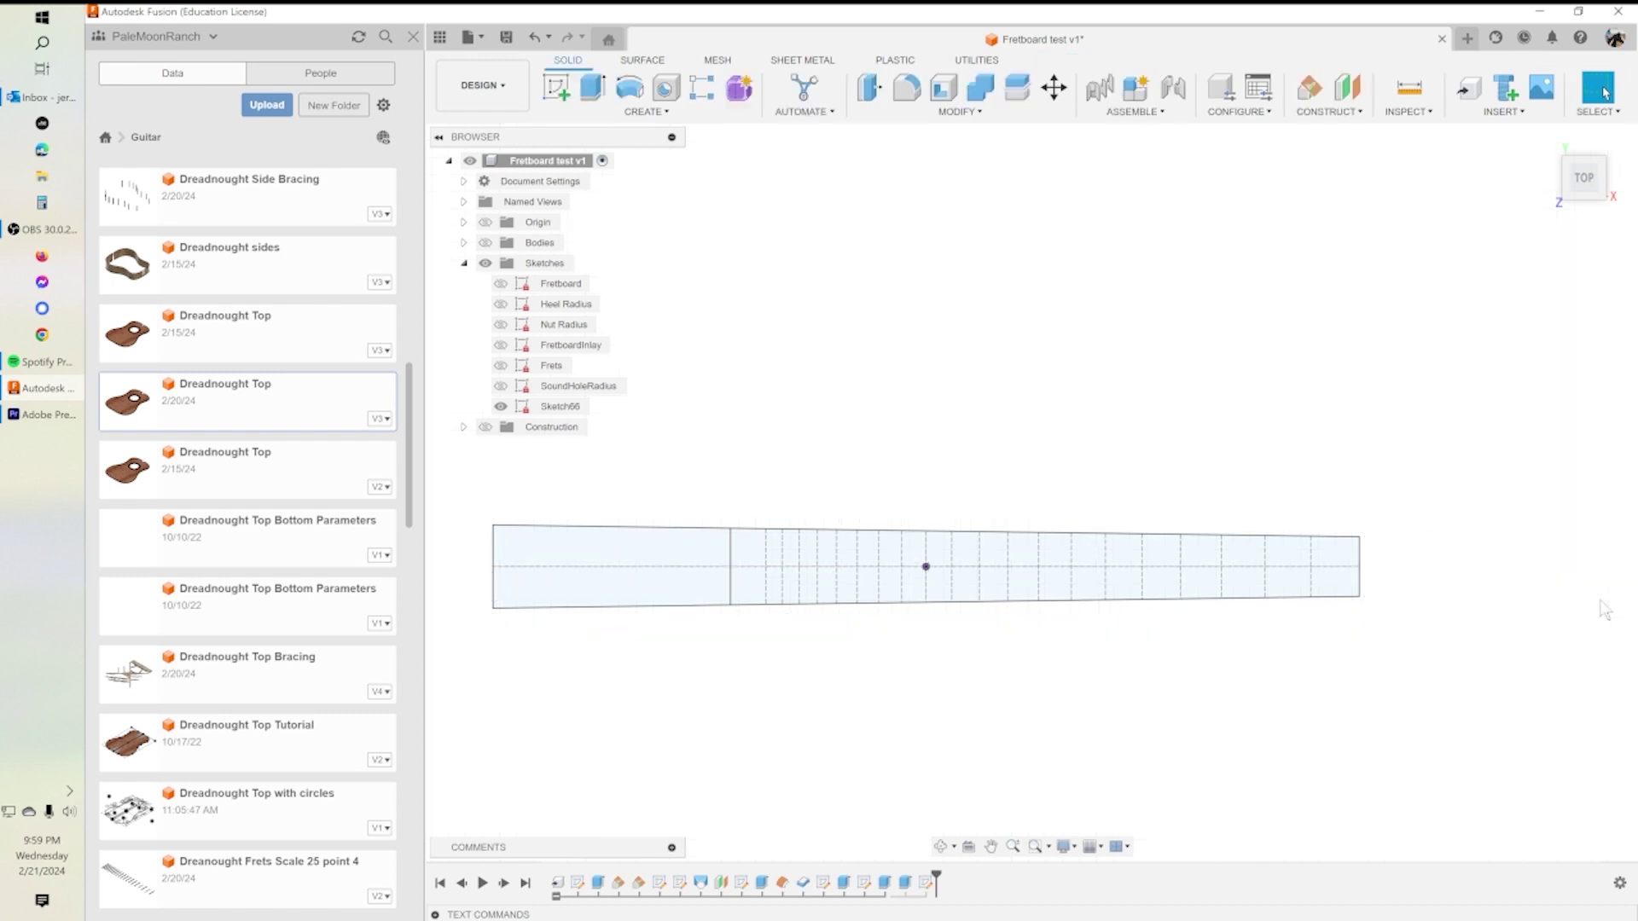
Delete Sketch66 and show the Heel Radius sketch together with the Fretboard sketch.
click(560, 407)
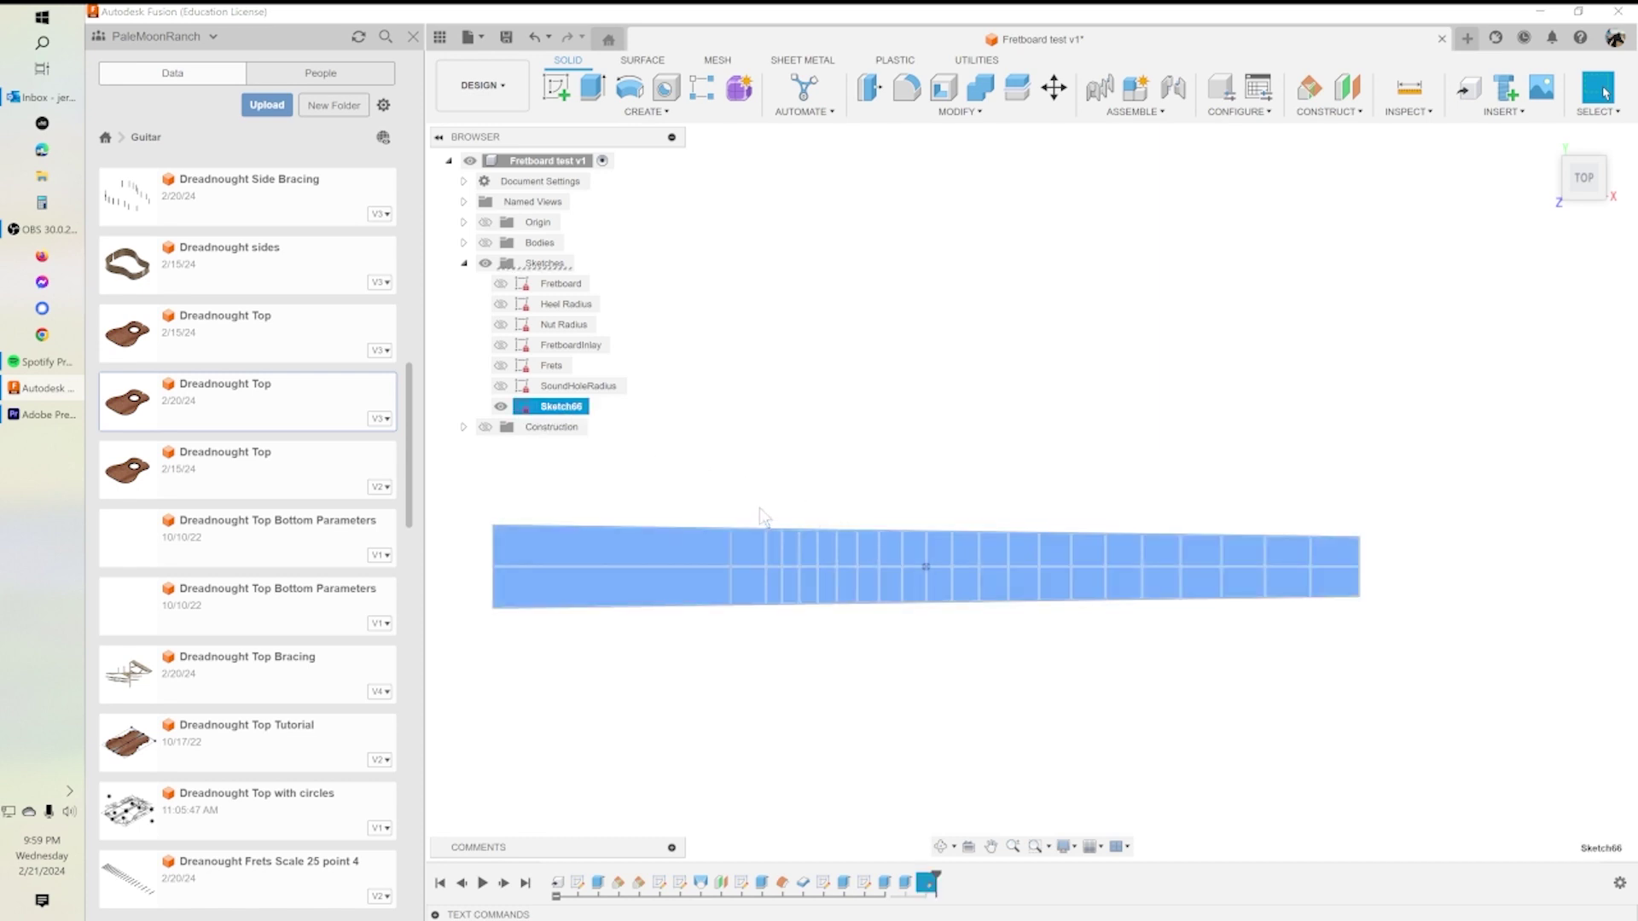
key(Delete)
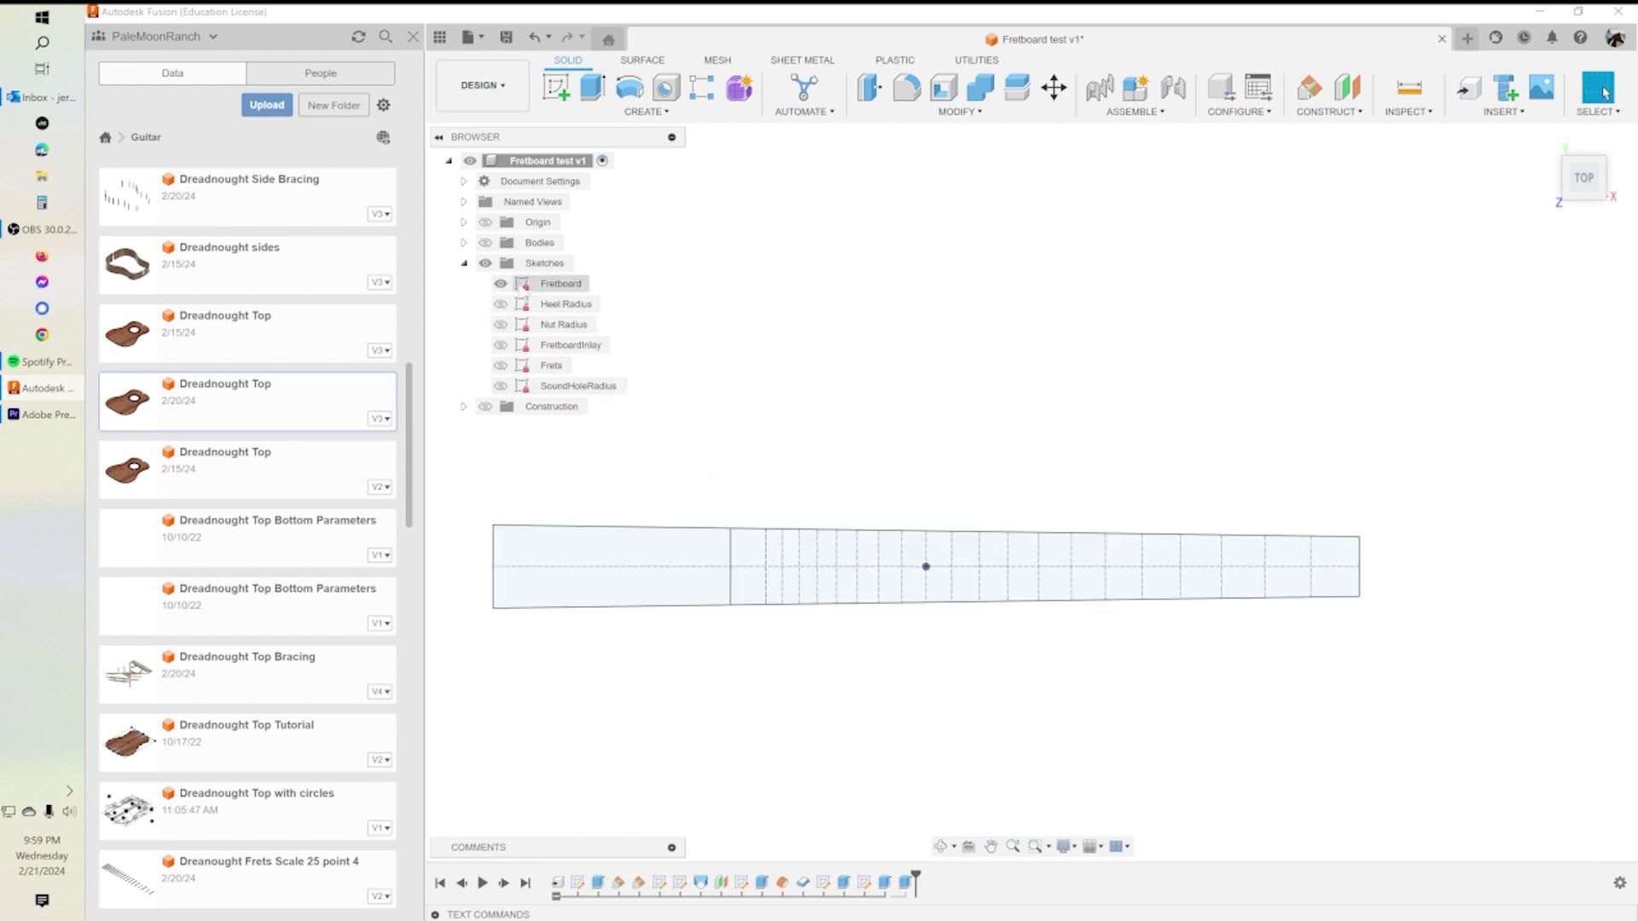
mouse_move(957, 660)
middle_down()
mouse_move(1104, 705)
mouse_move(1067, 661)
middle_up()
click(501, 304)
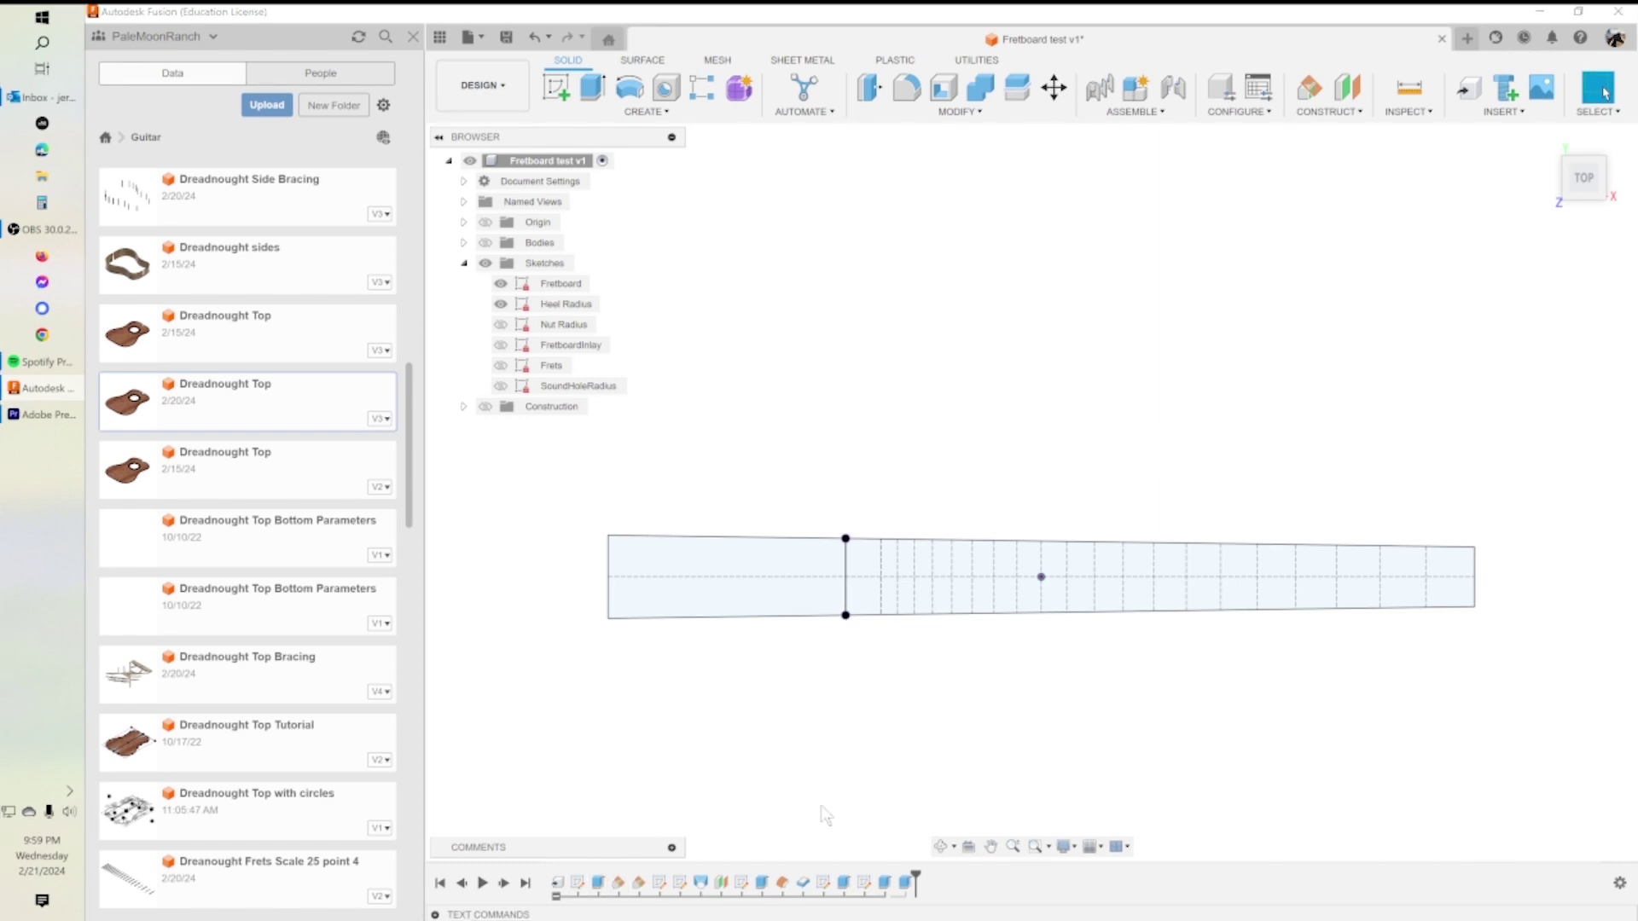
Examine the fretboard extrusion's profile, direction and distance settings.
double_click(598, 883)
shift+middle_drag(958, 646, 989, 396)
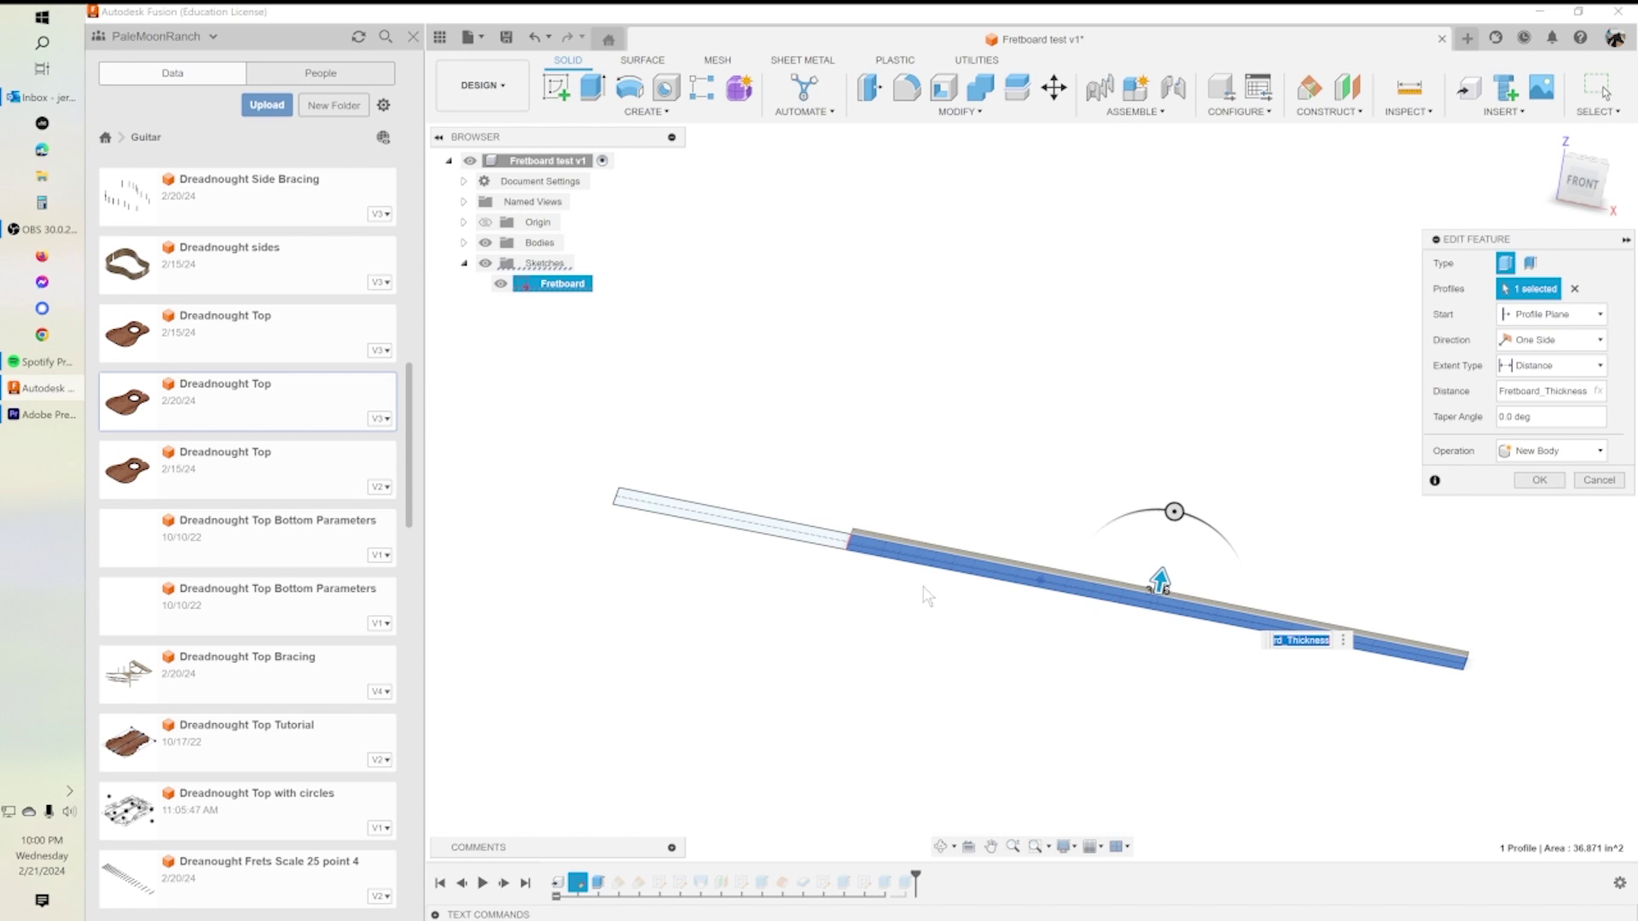
mouse_move(918, 643)
shift+middle_down()
mouse_move(925, 690)
mouse_move(949, 585)
mouse_move(939, 624)
shift+middle_up()
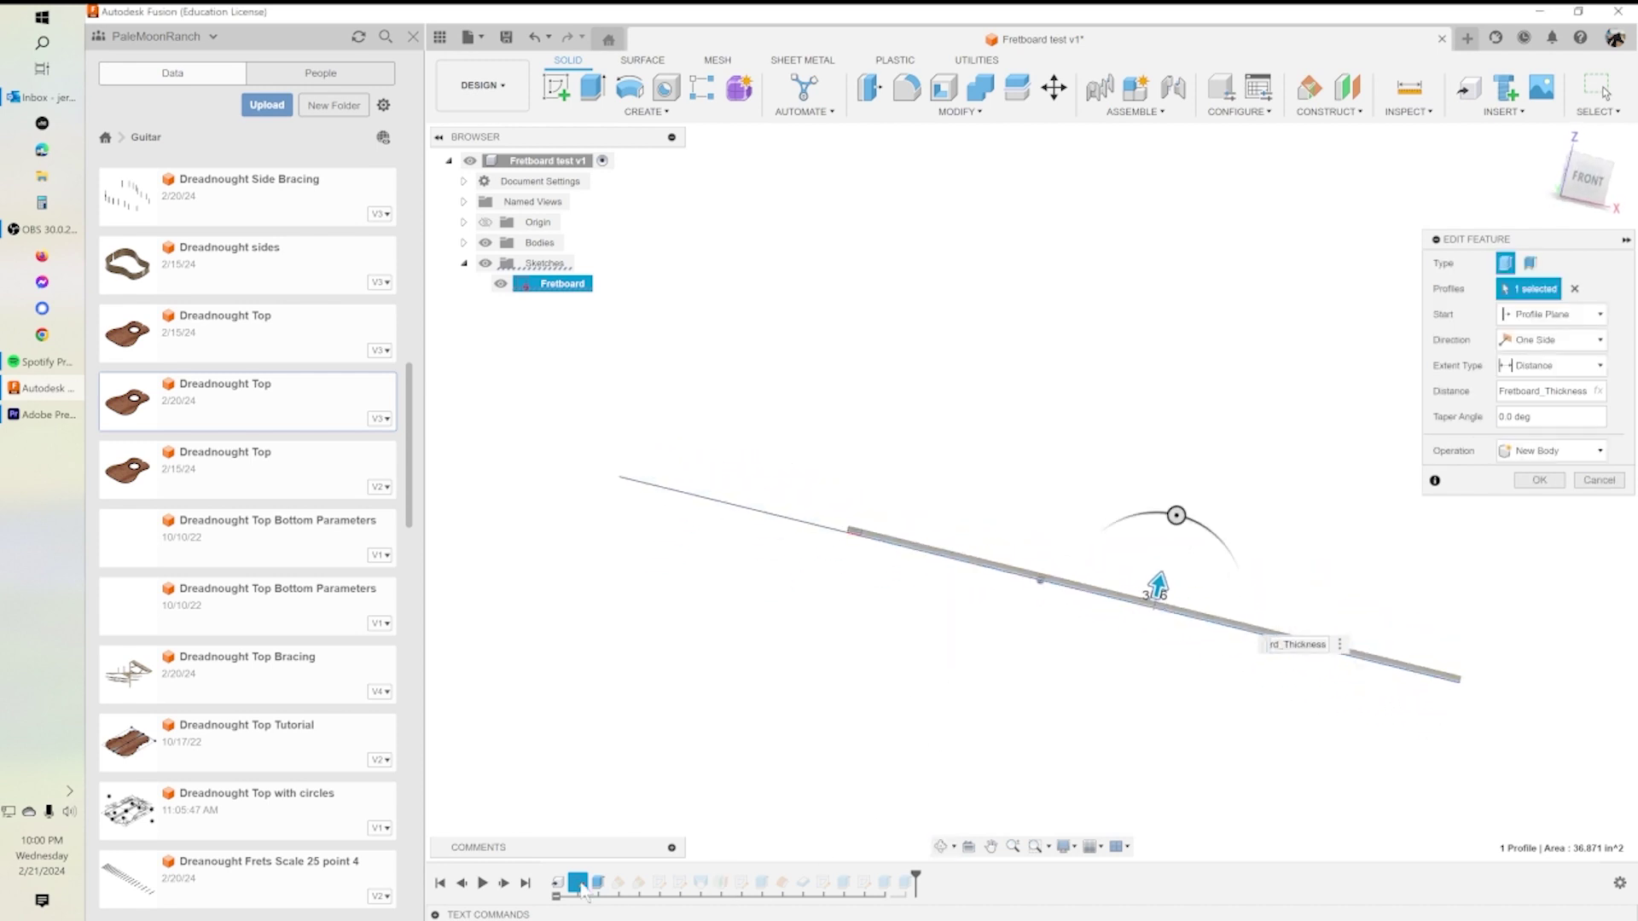
click(1599, 480)
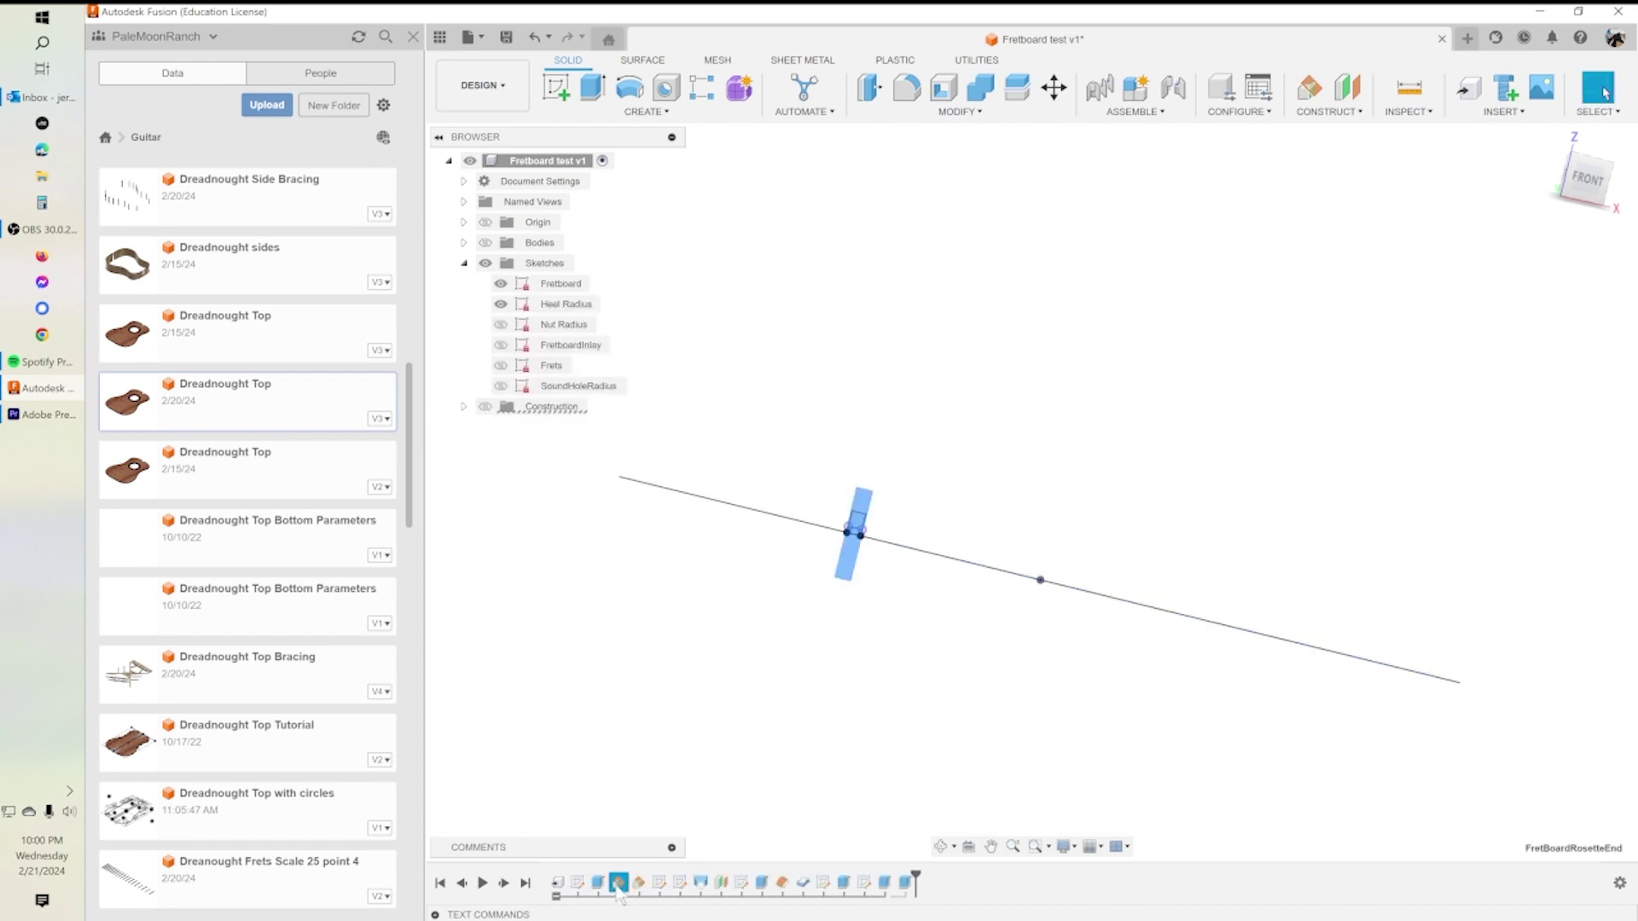
Examine the FretBoardRosetteEnd and FretBoardNutEnd construction planes and the line and angle that define each one.
mouse_move(941, 649)
shift+middle_down()
mouse_move(917, 691)
mouse_move(950, 739)
mouse_move(870, 739)
mouse_move(880, 749)
shift+middle_up()
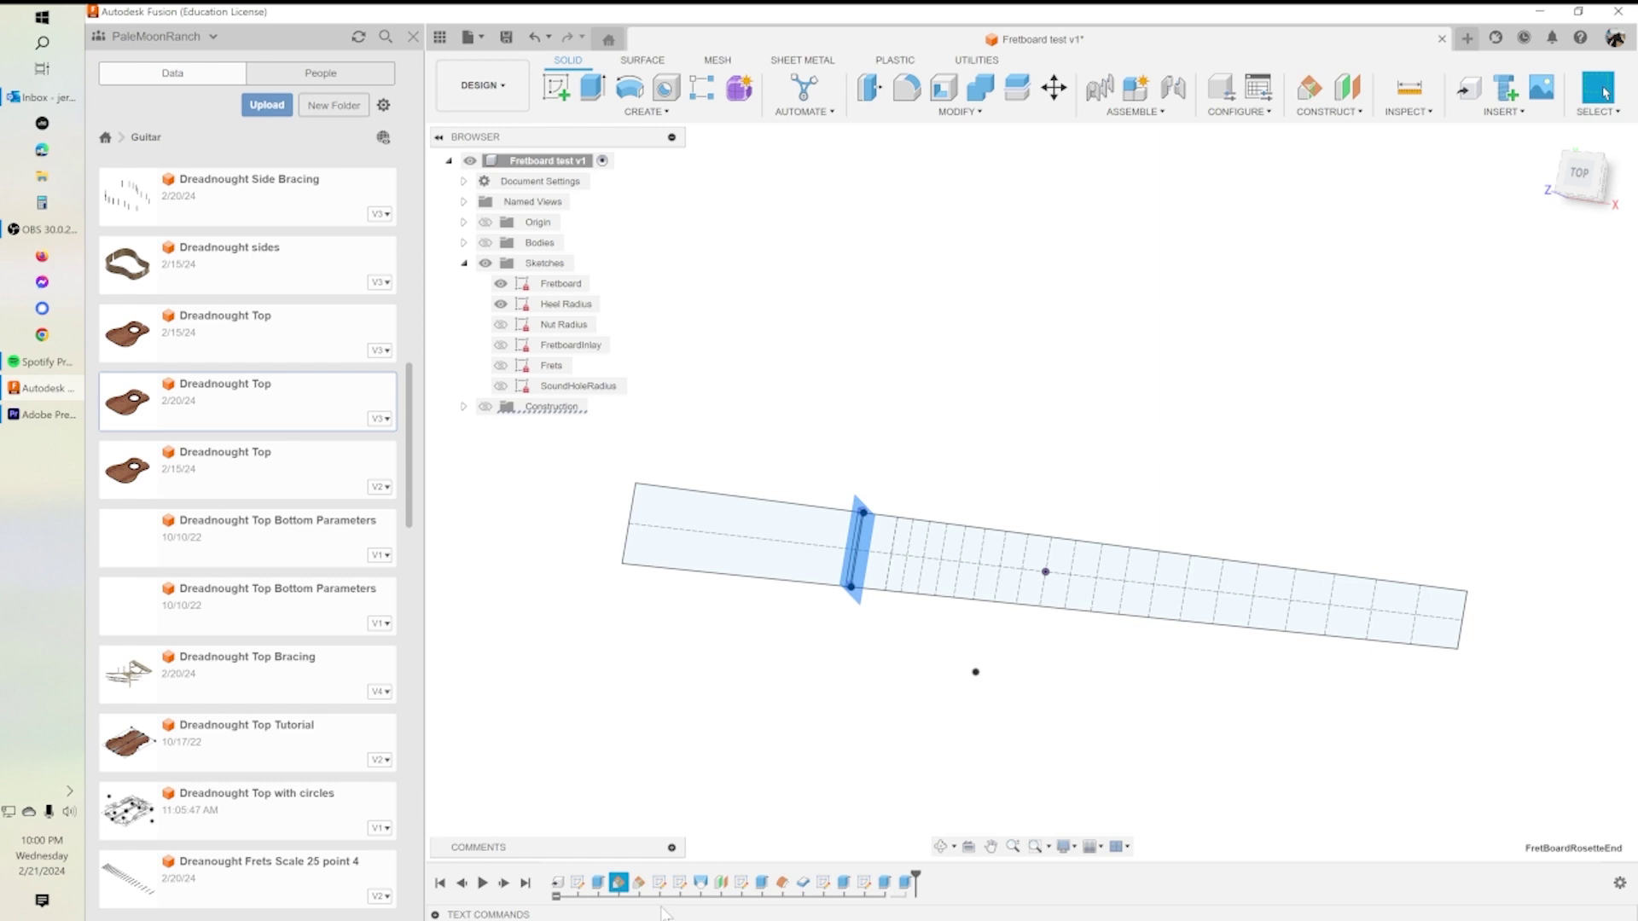
click(638, 883)
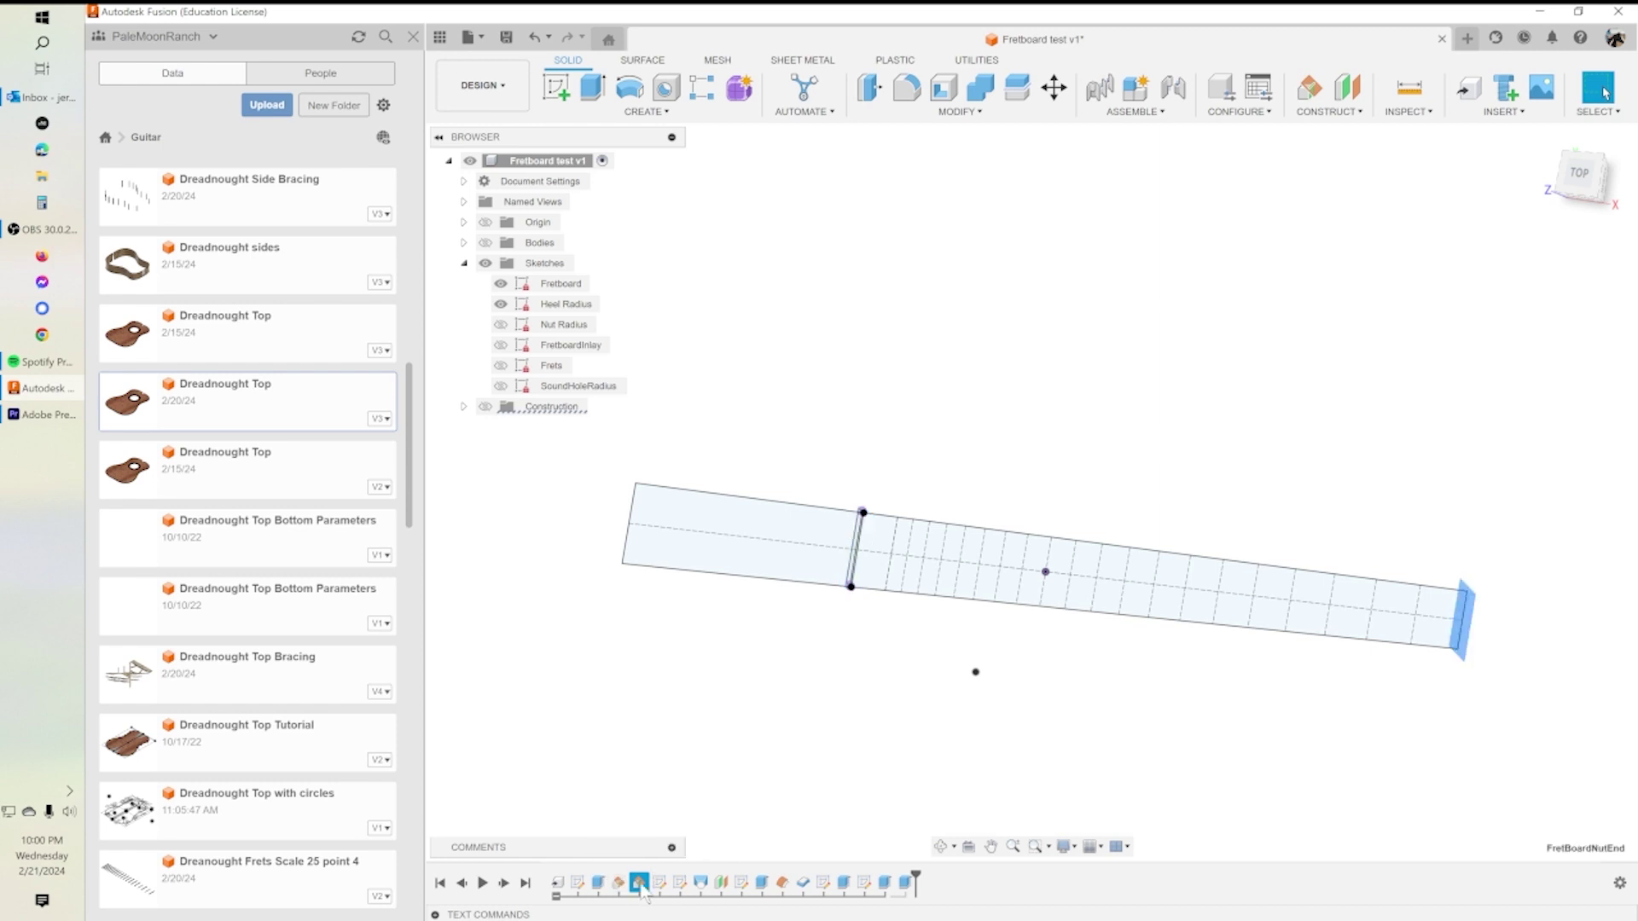
shift+middle_drag(1390, 690, 1448, 725)
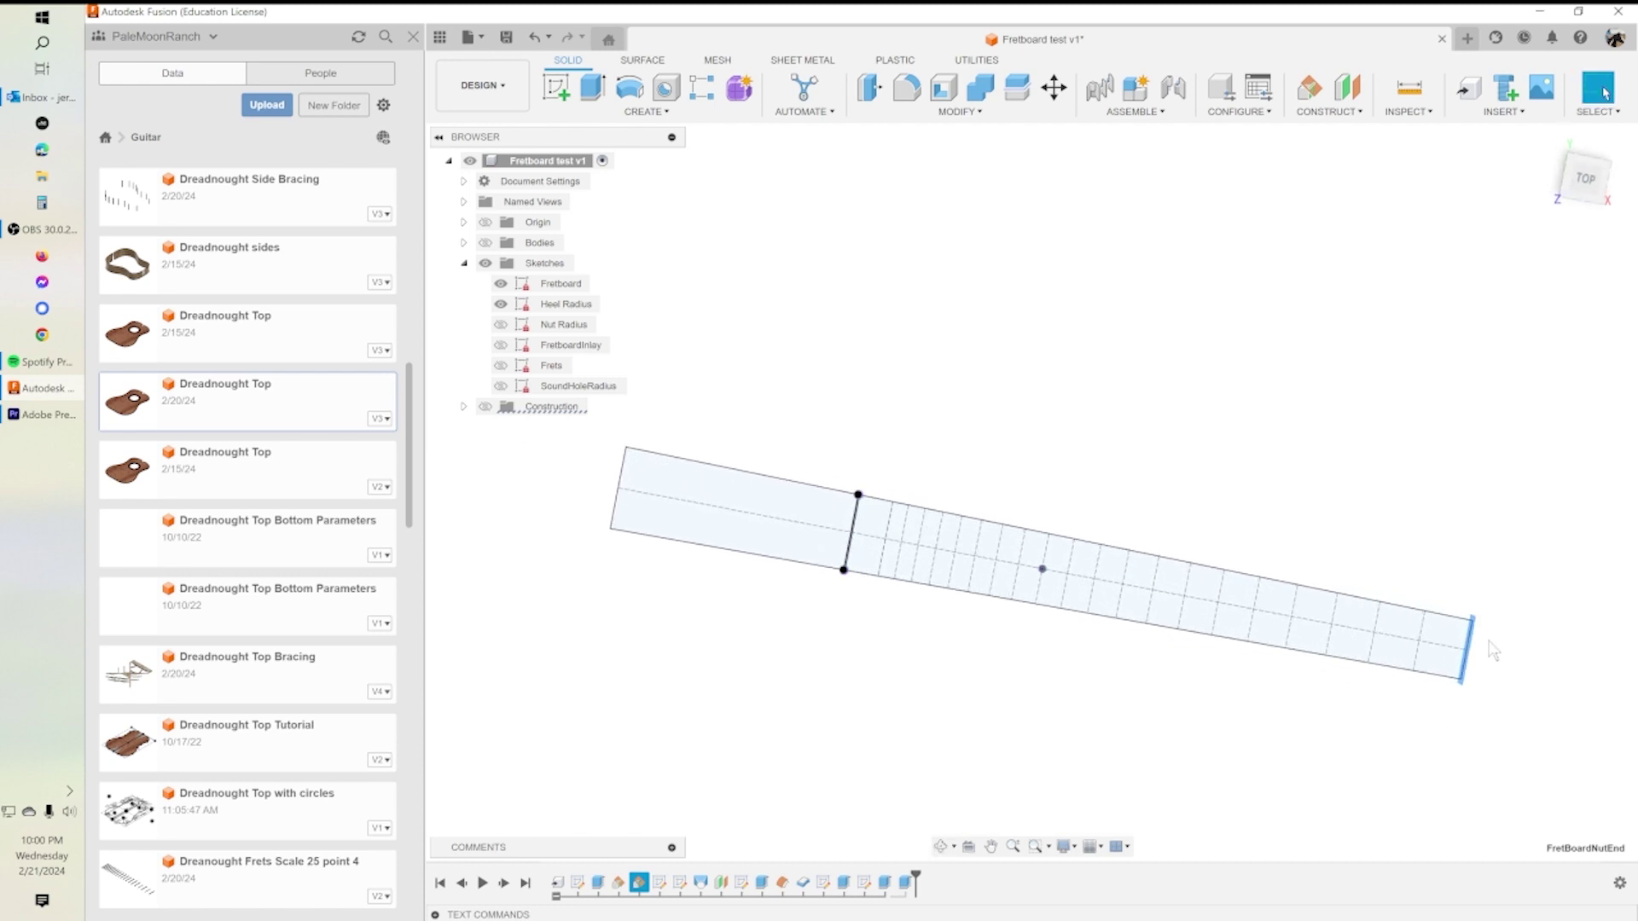
double_click(618, 884)
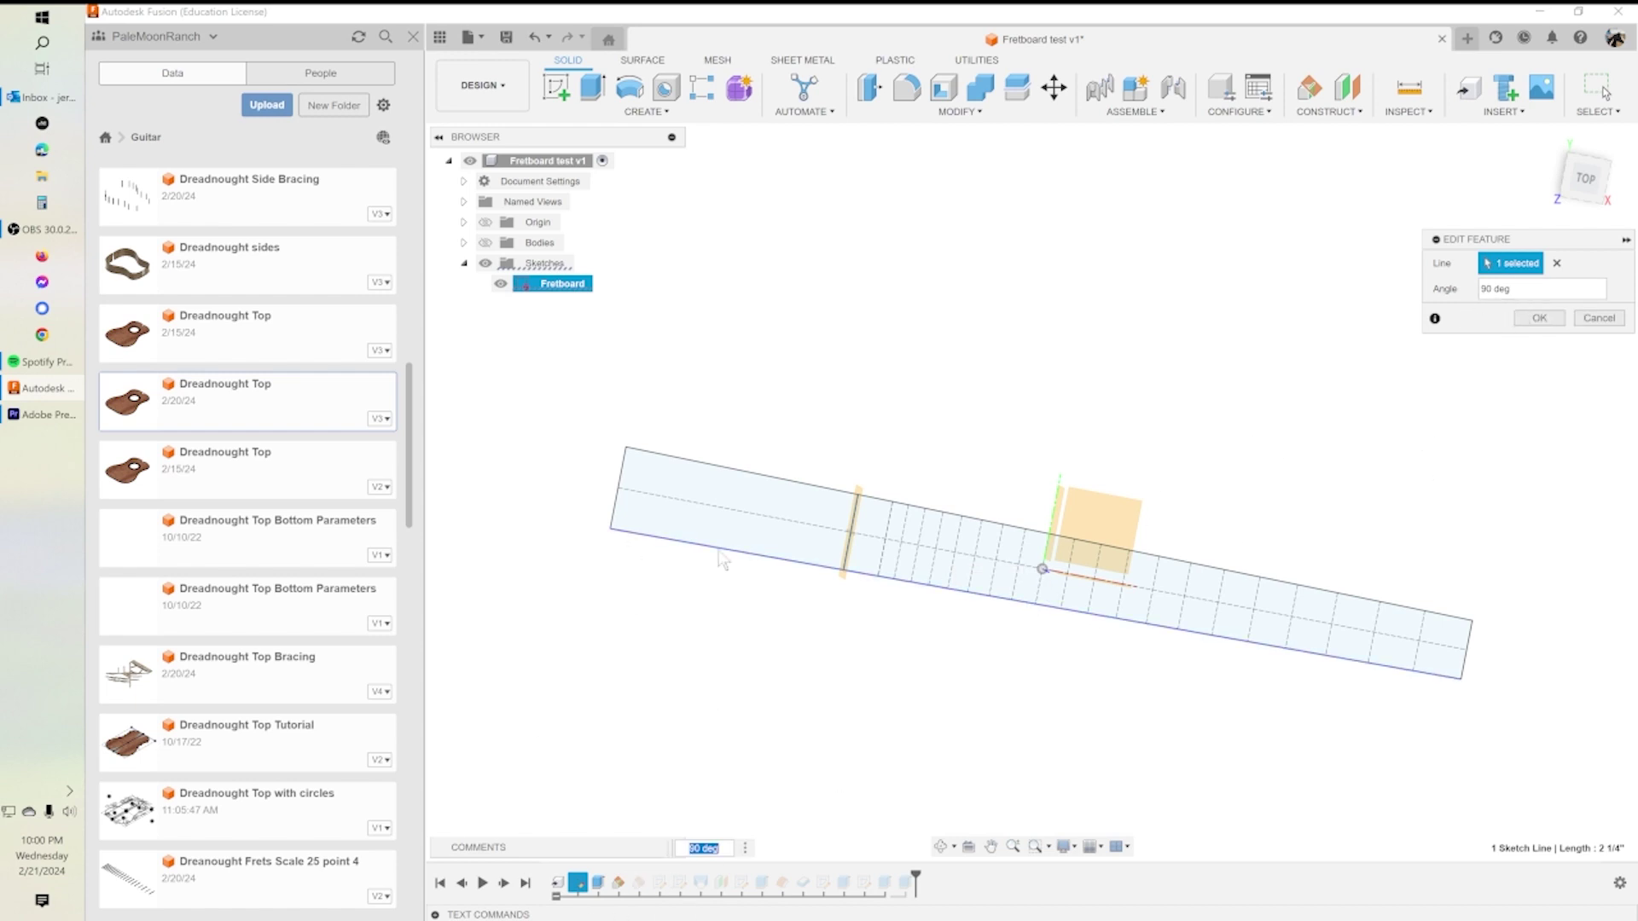
click(1598, 318)
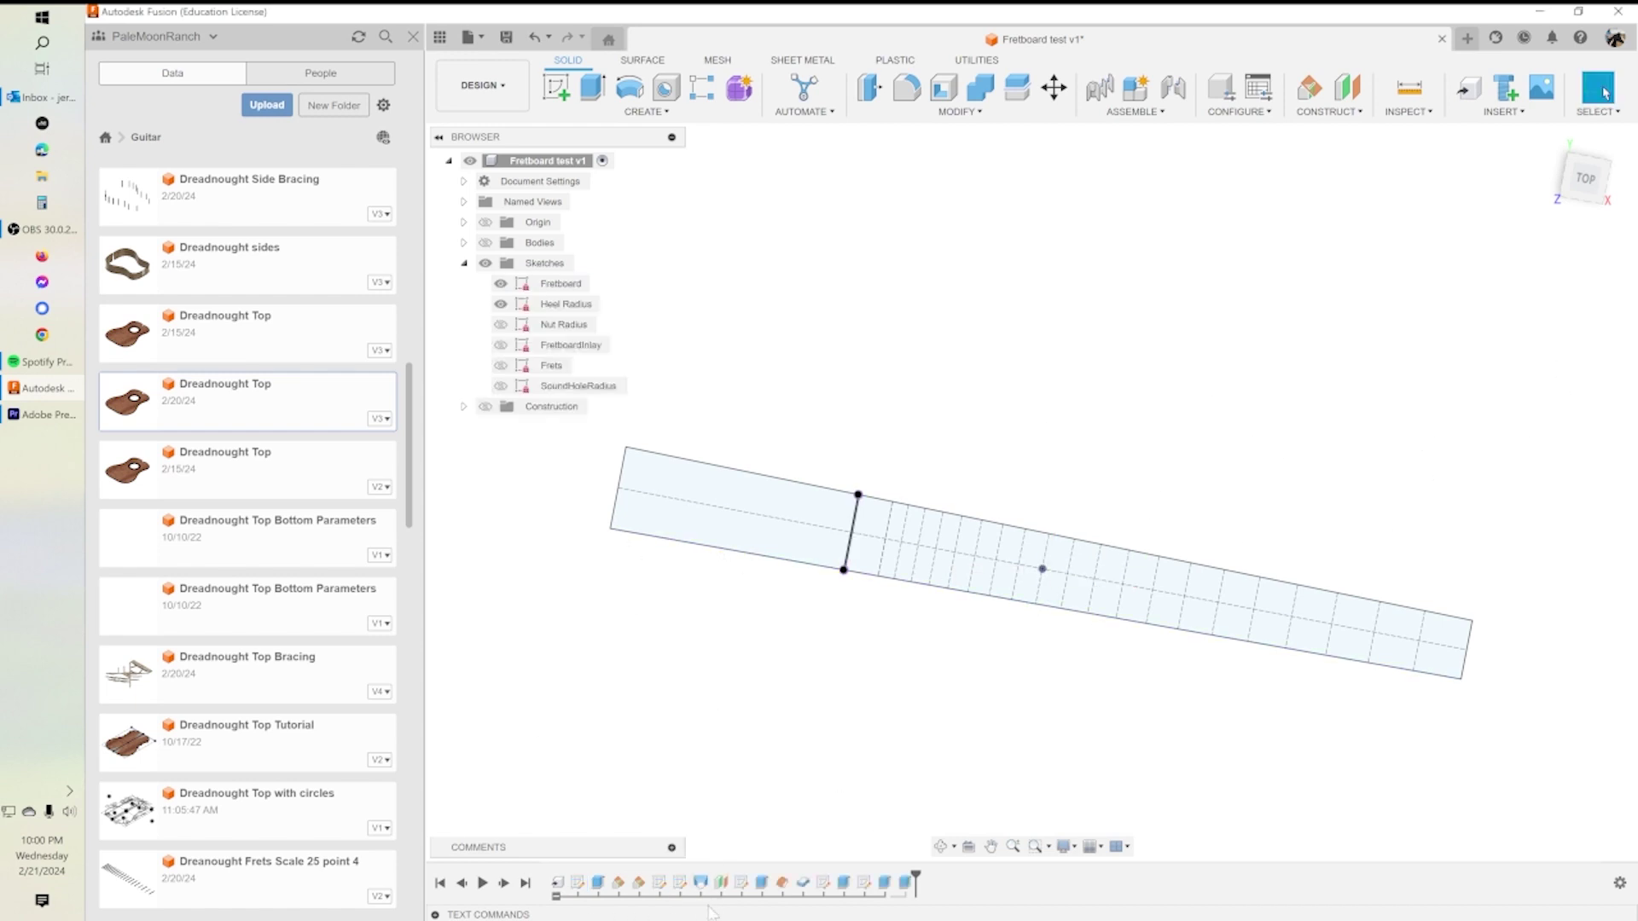
double_click(638, 884)
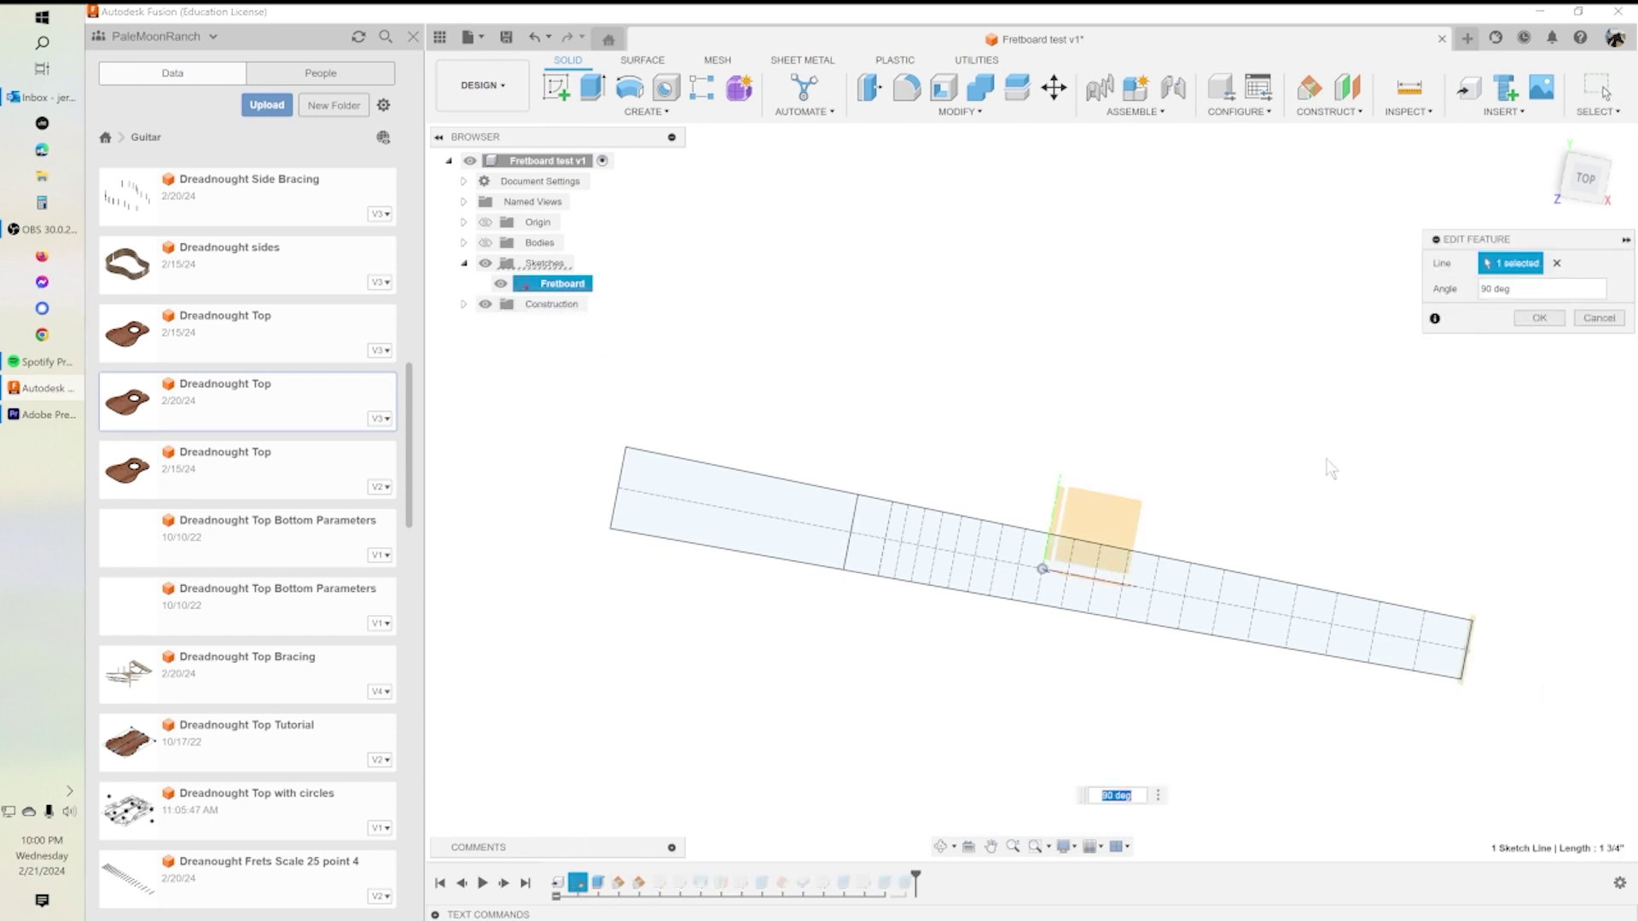
click(1599, 319)
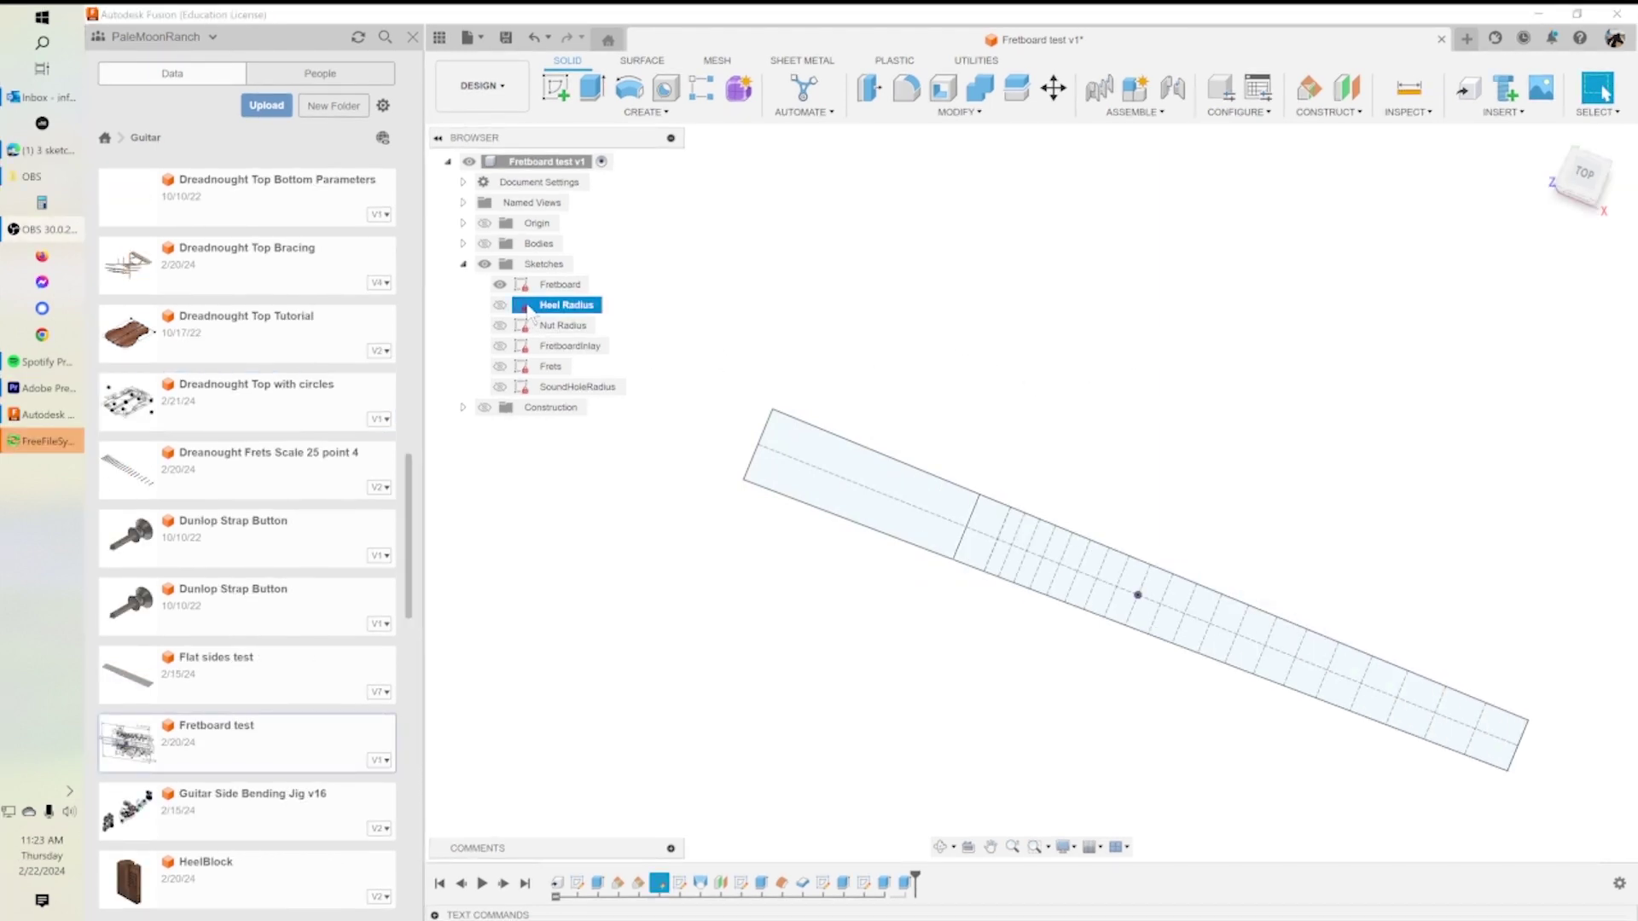
Show the Heel Radius and Nut Radius sketches and examine both profiles upright in the left view.
click(500, 305)
click(499, 325)
shift+middle_drag(1311, 569, 1351, 584)
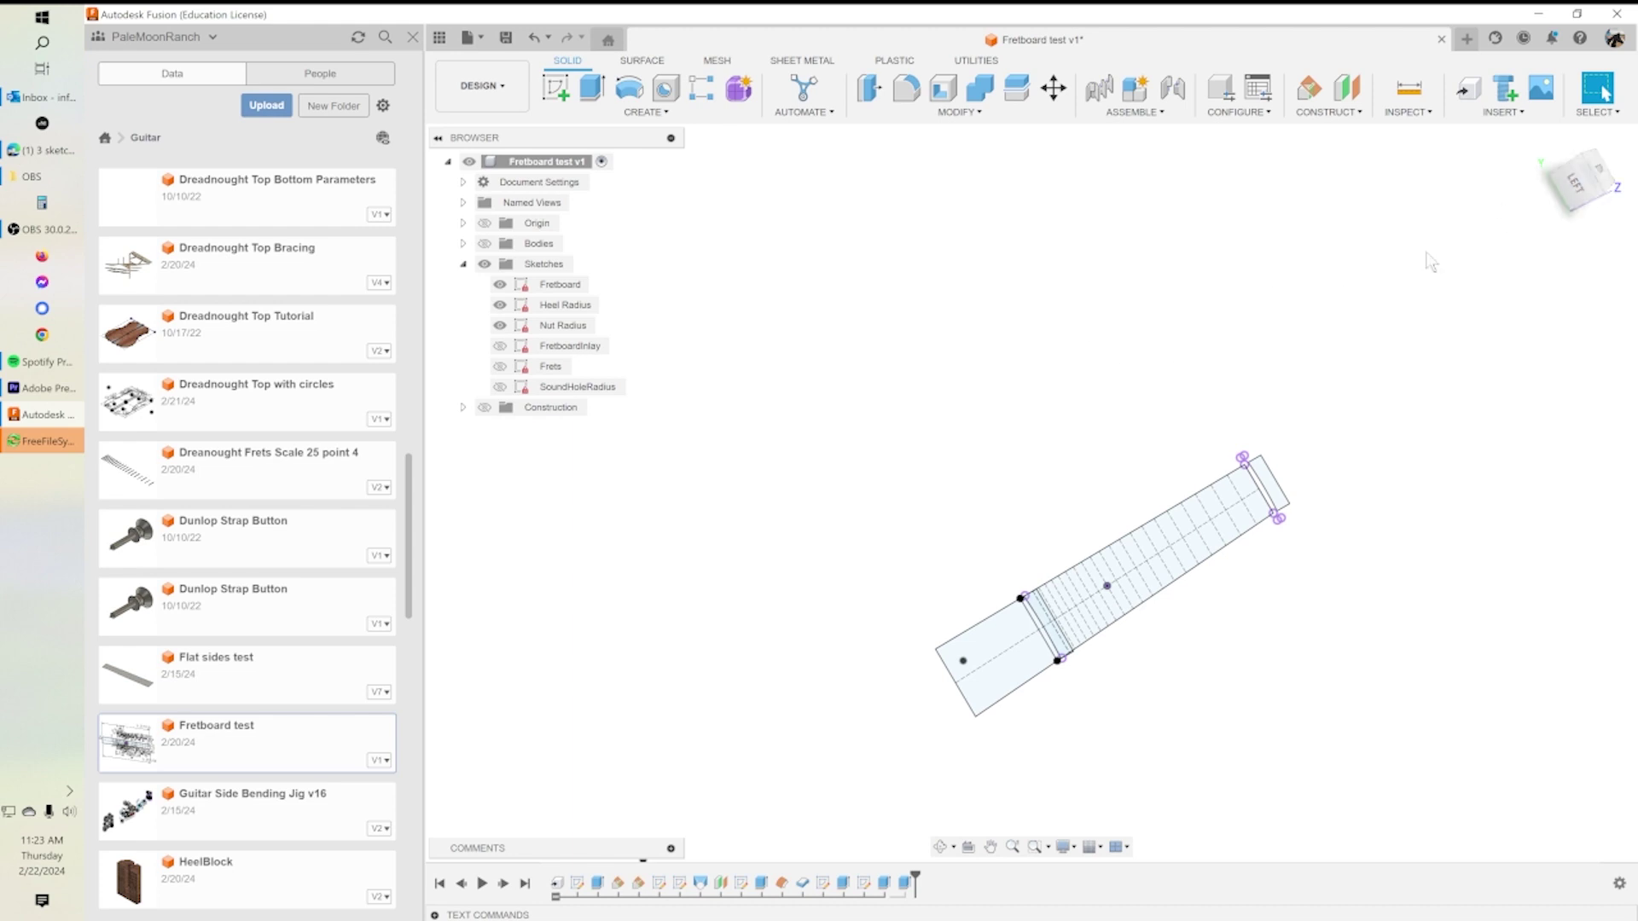
click(1578, 183)
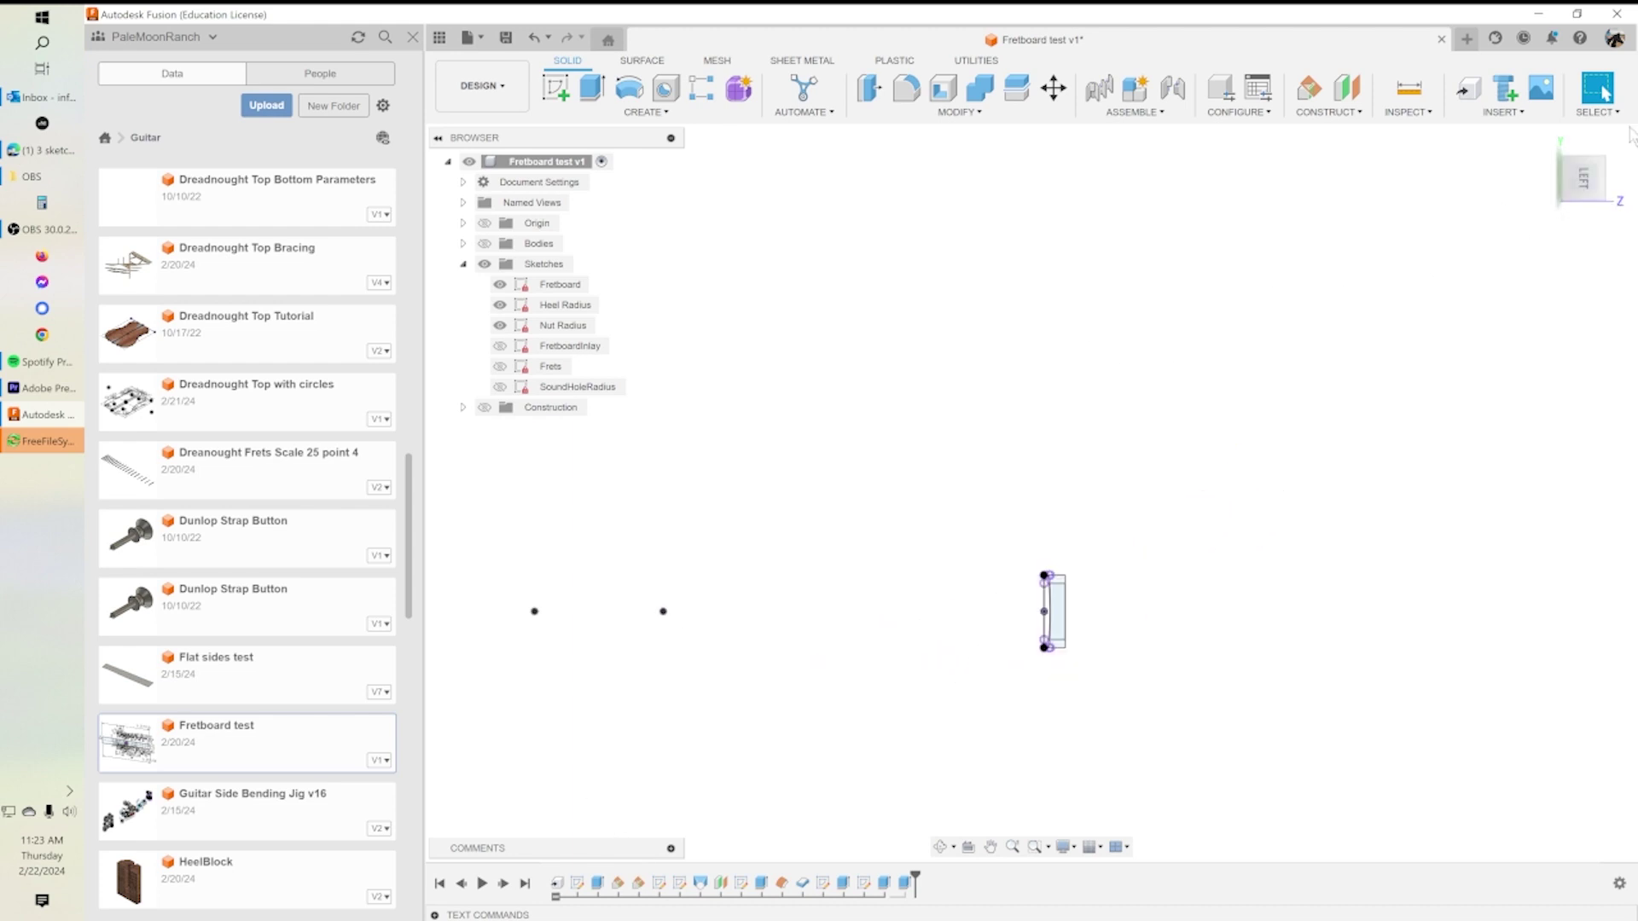
click(1603, 143)
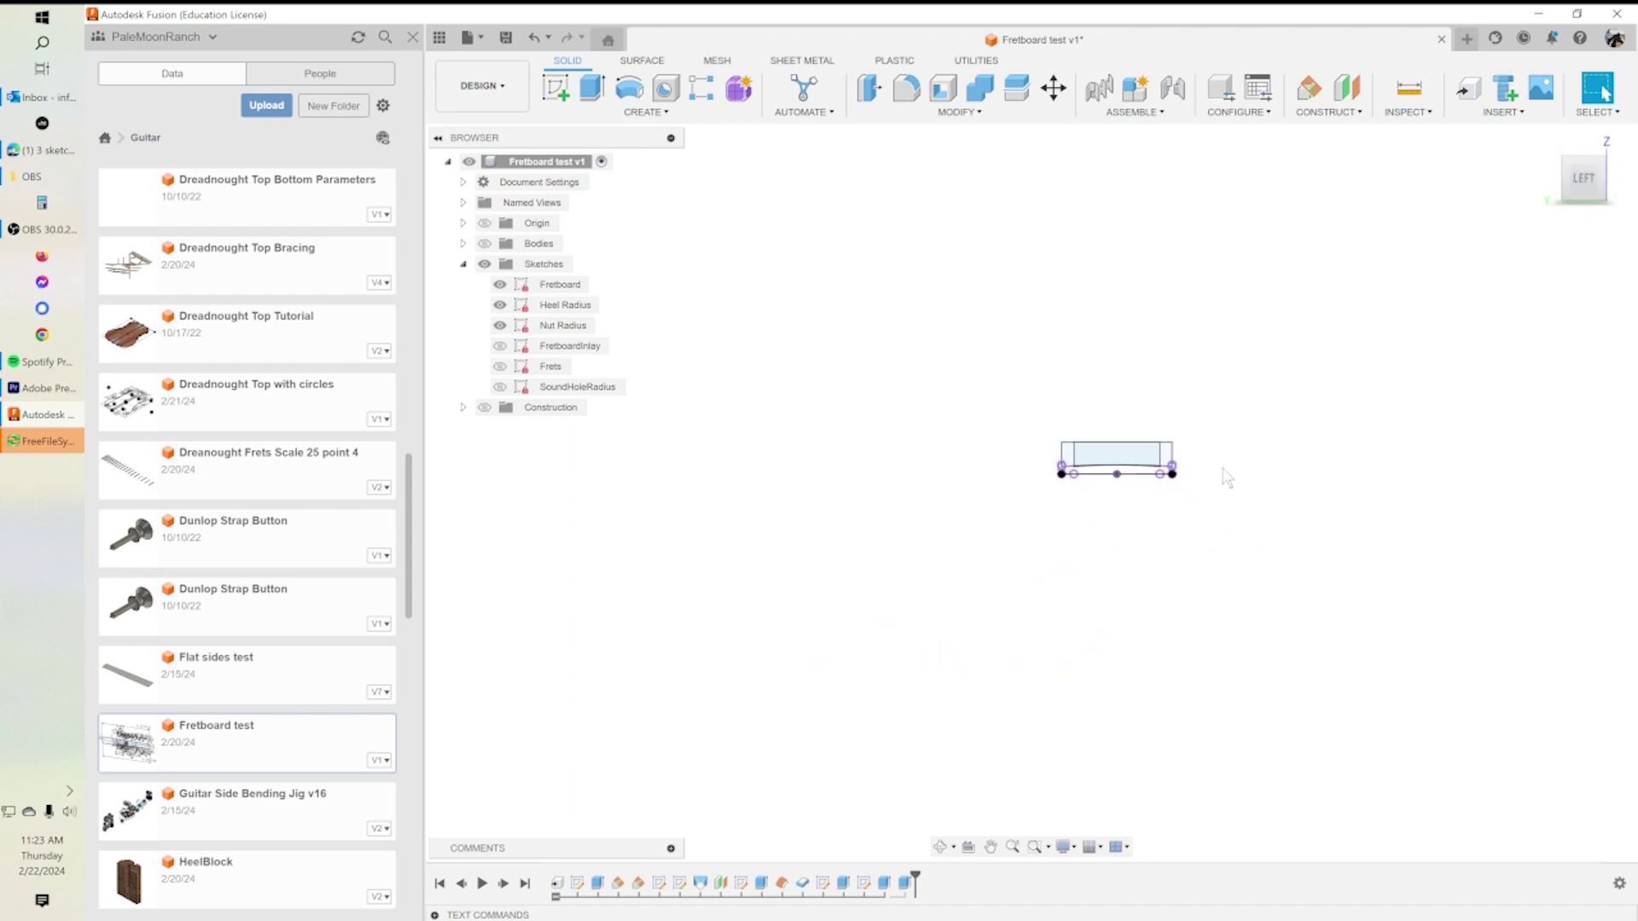
scroll(1226, 477, up, 5)
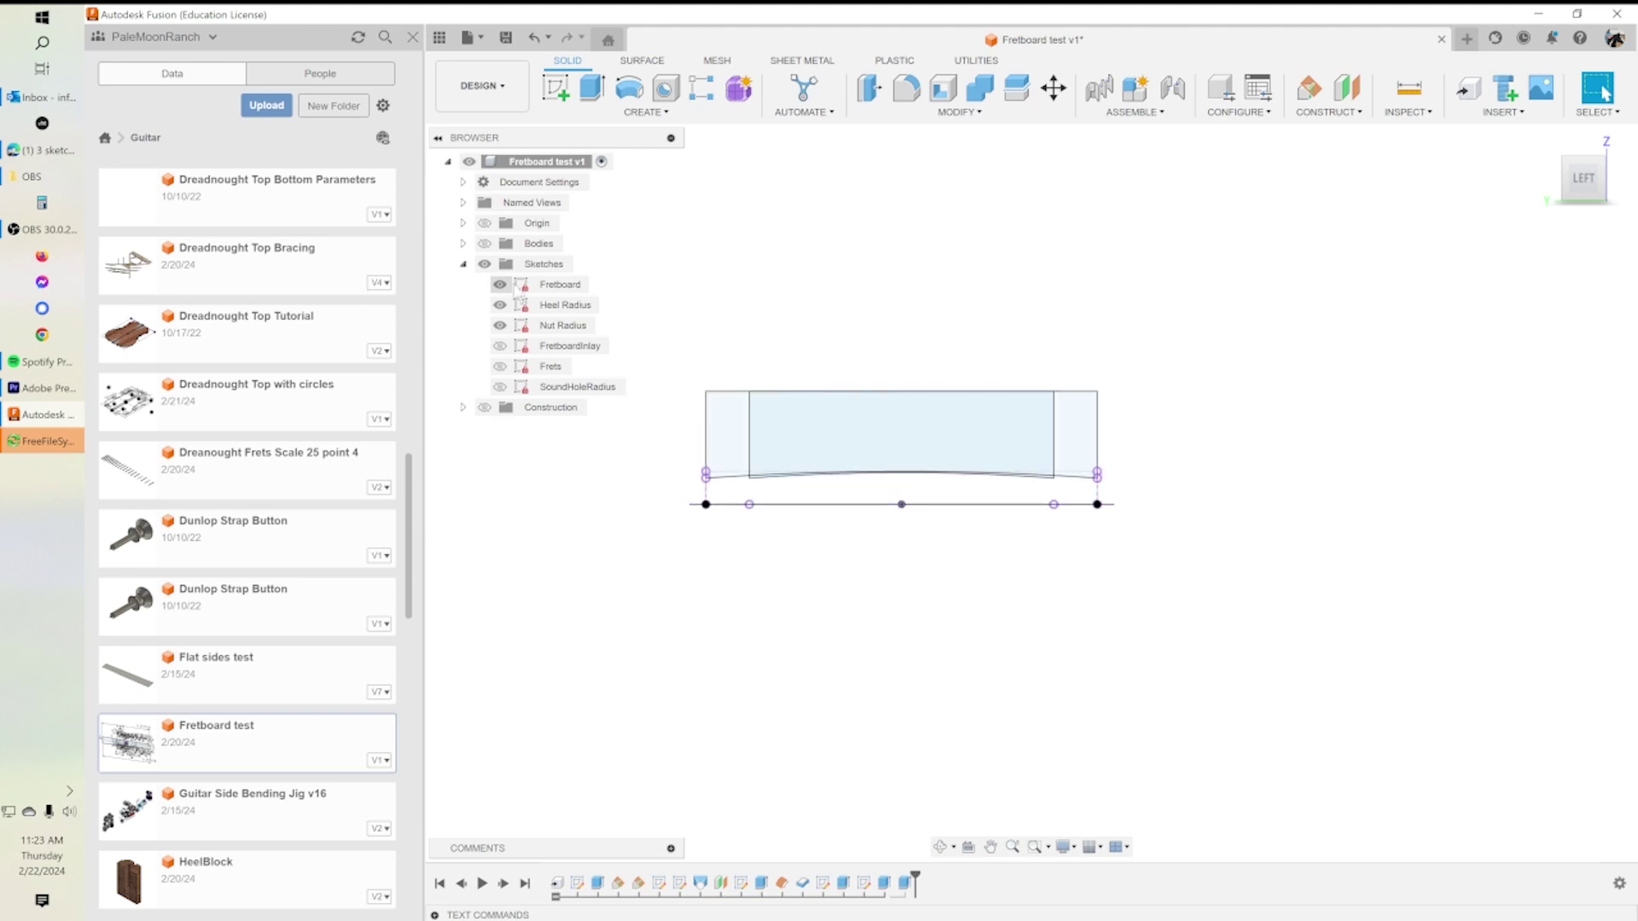
Hide the Nut Radius sketch, roll the timeline back to just after Heel Radius, and open the Heel Radius sketch for editing.
click(499, 325)
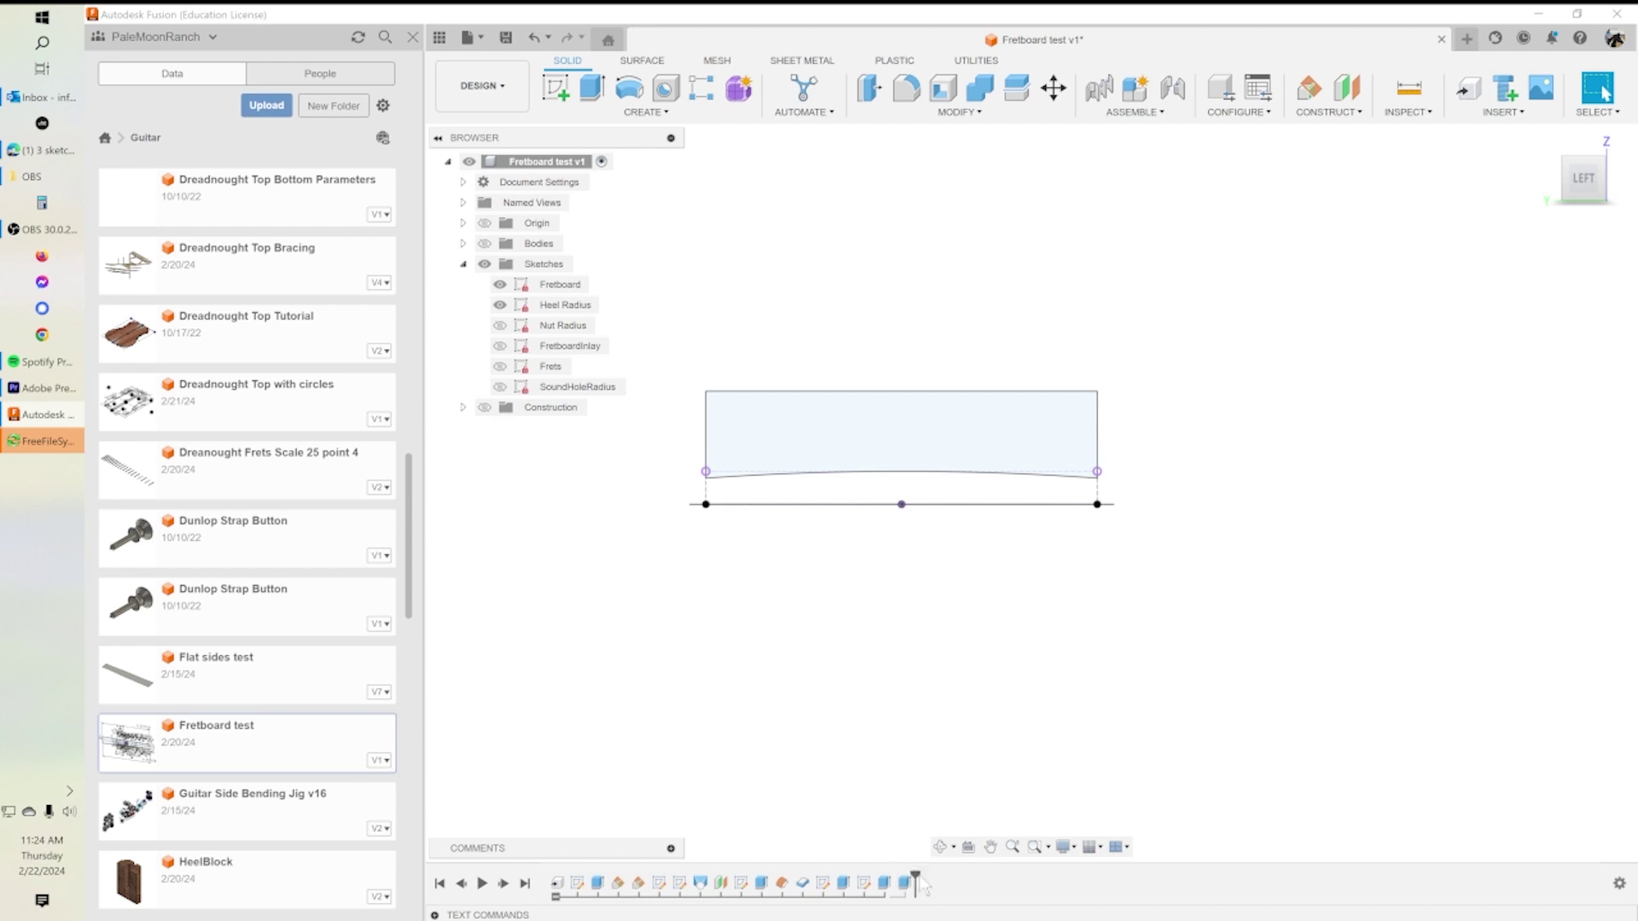
drag(915, 874, 669, 876)
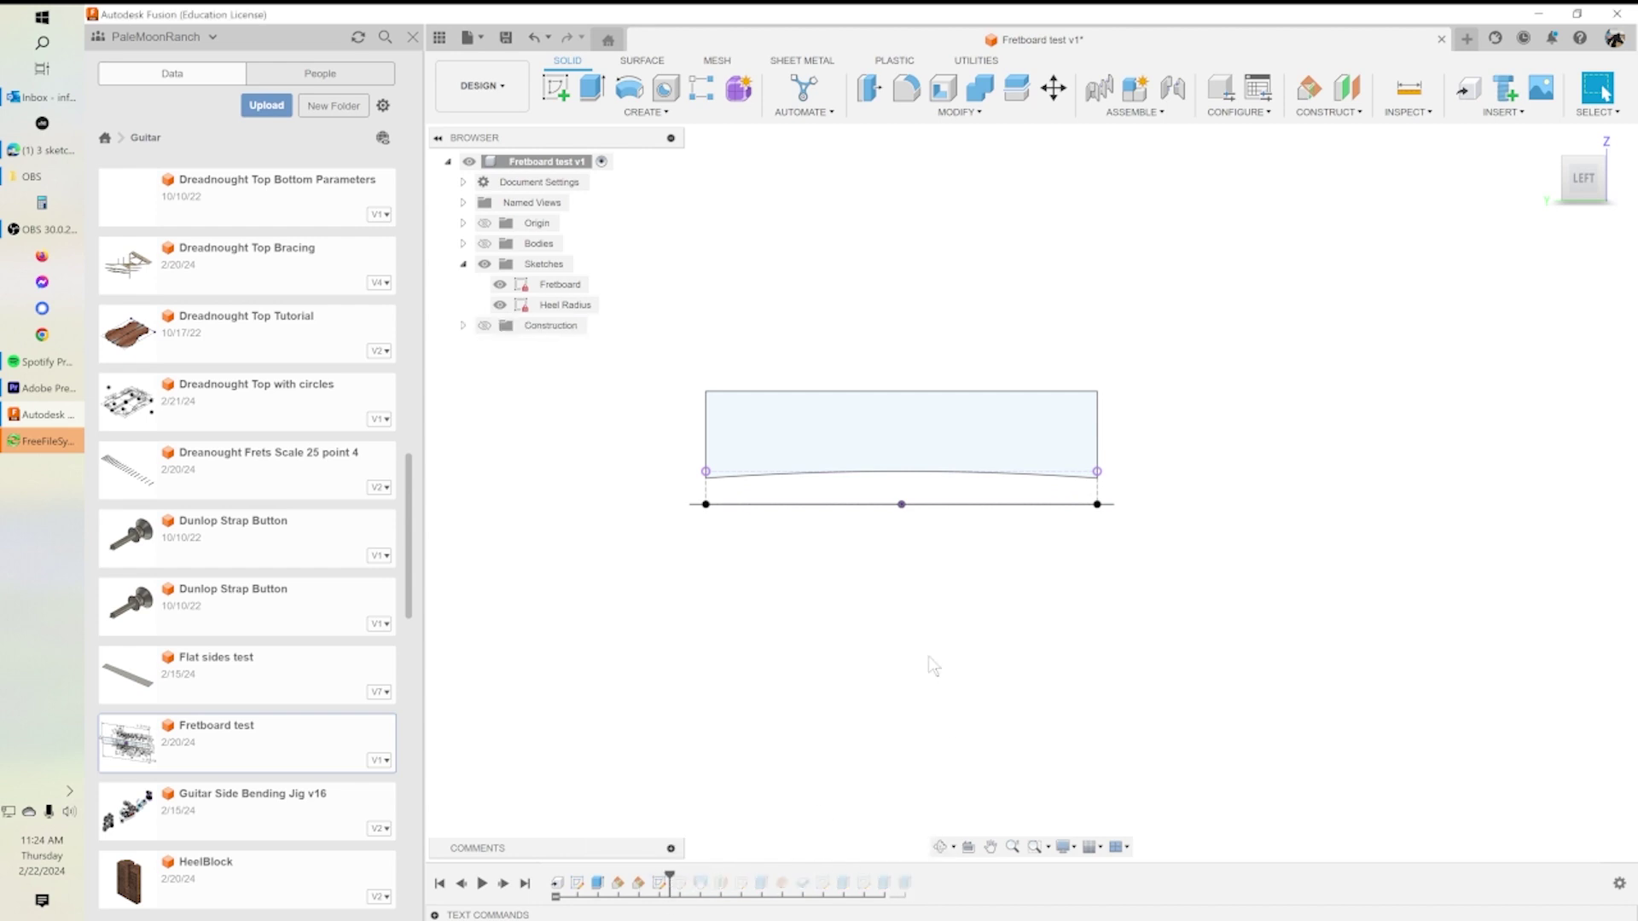
double_click(523, 307)
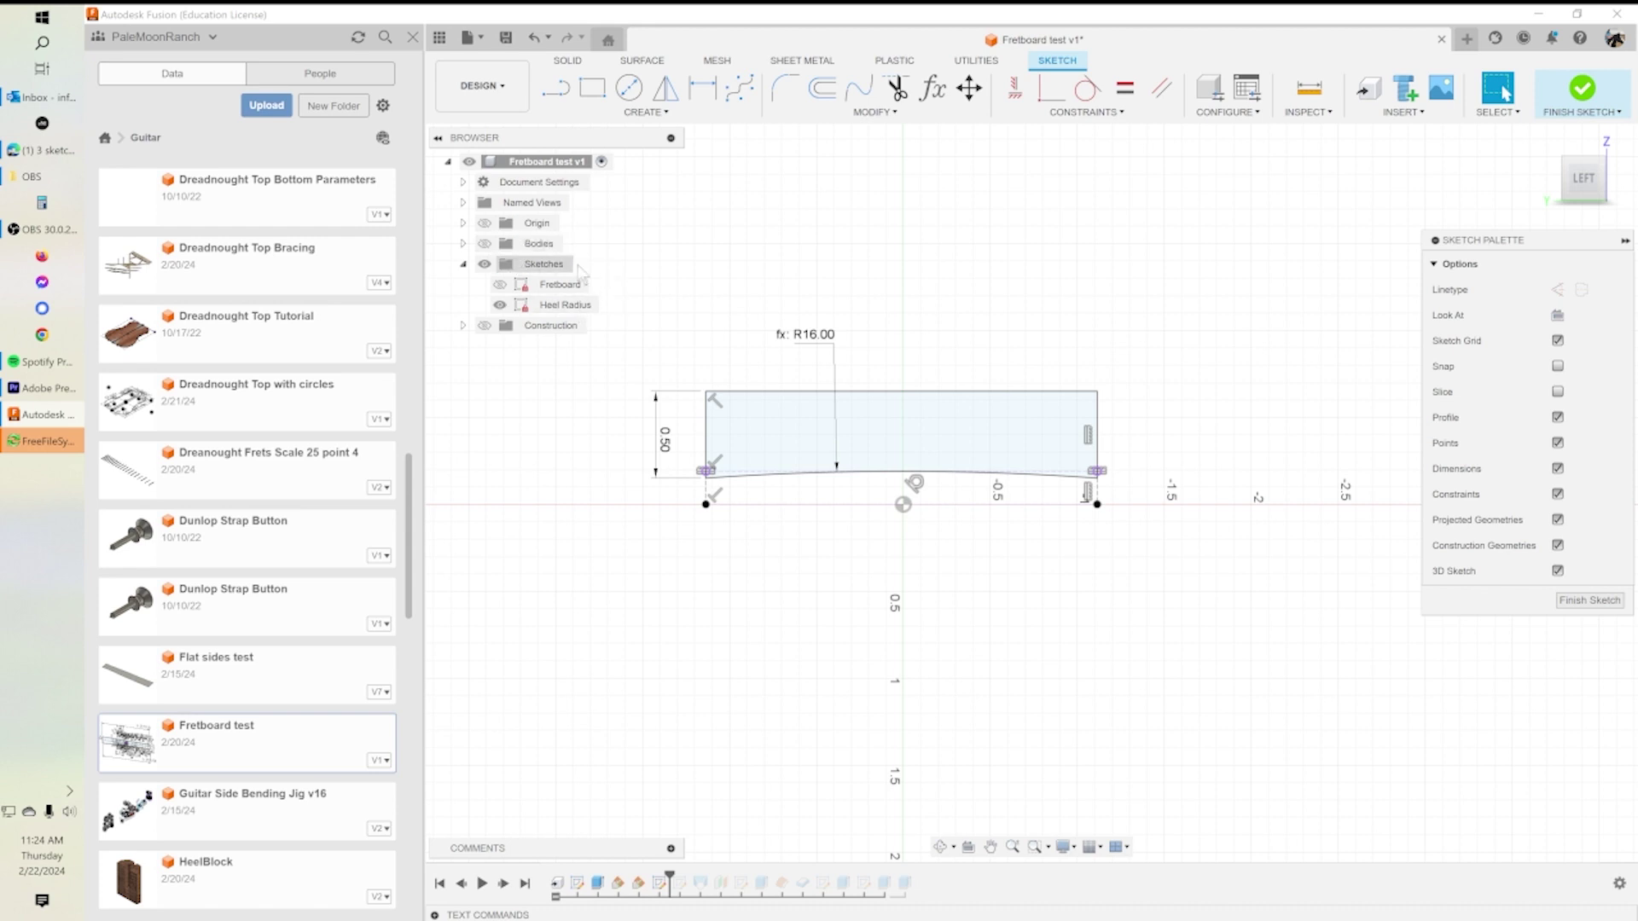
Delete the Heel Radius sketch's top line, side lines, radius arc and short vertical line, keeping only the projected geometry.
click(733, 393)
key(Delete)
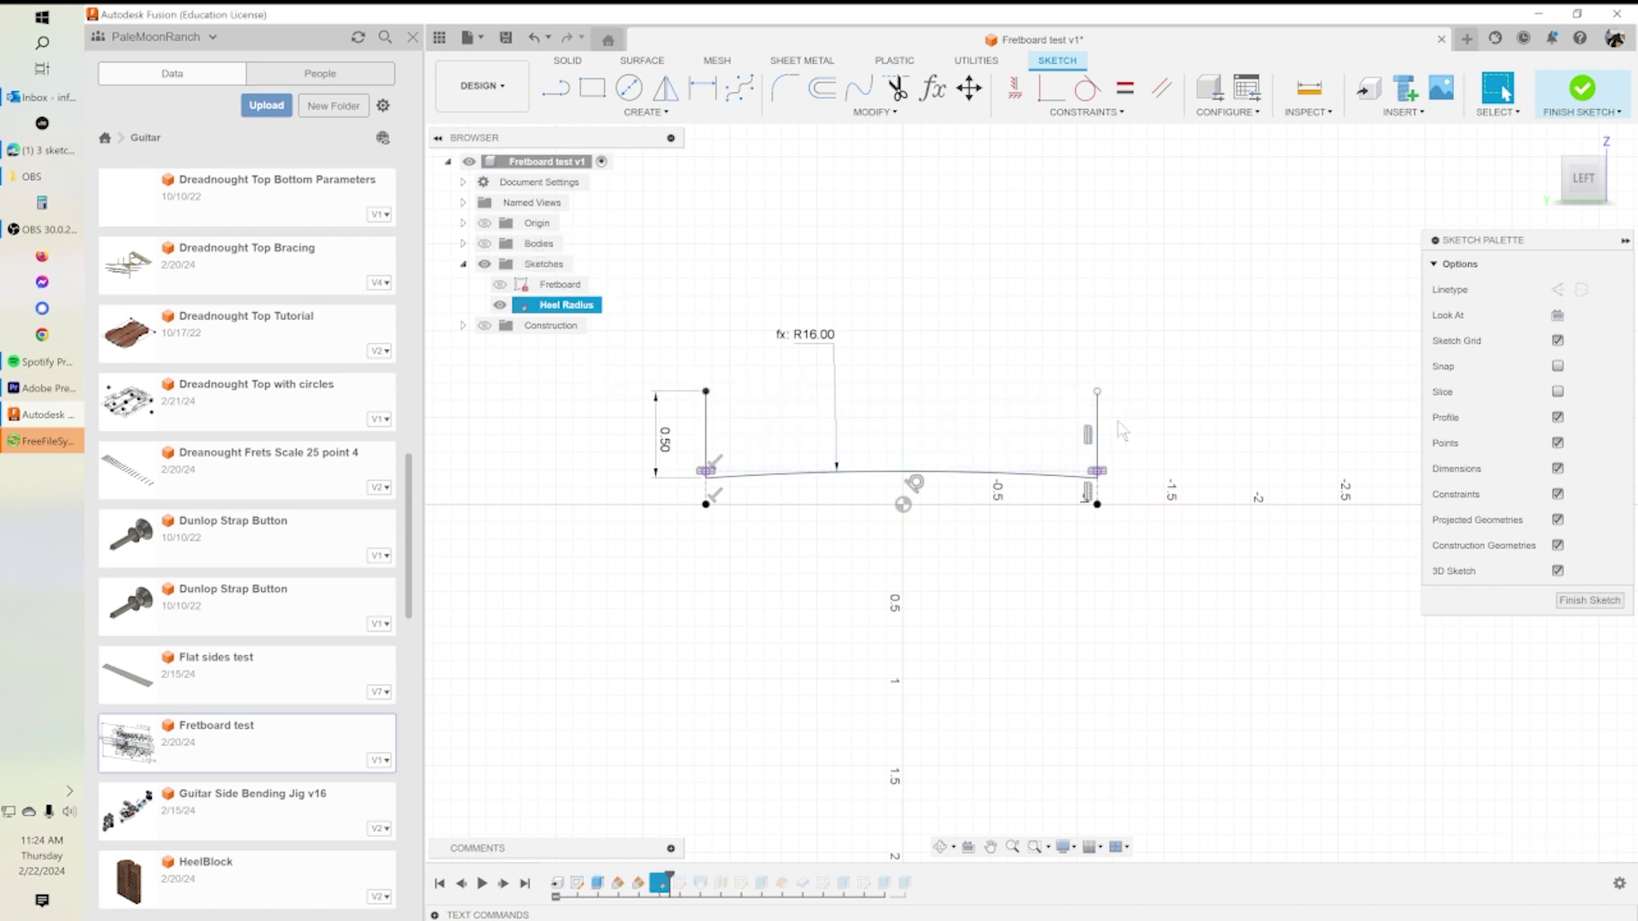
click(1098, 430)
key(Delete)
click(1054, 484)
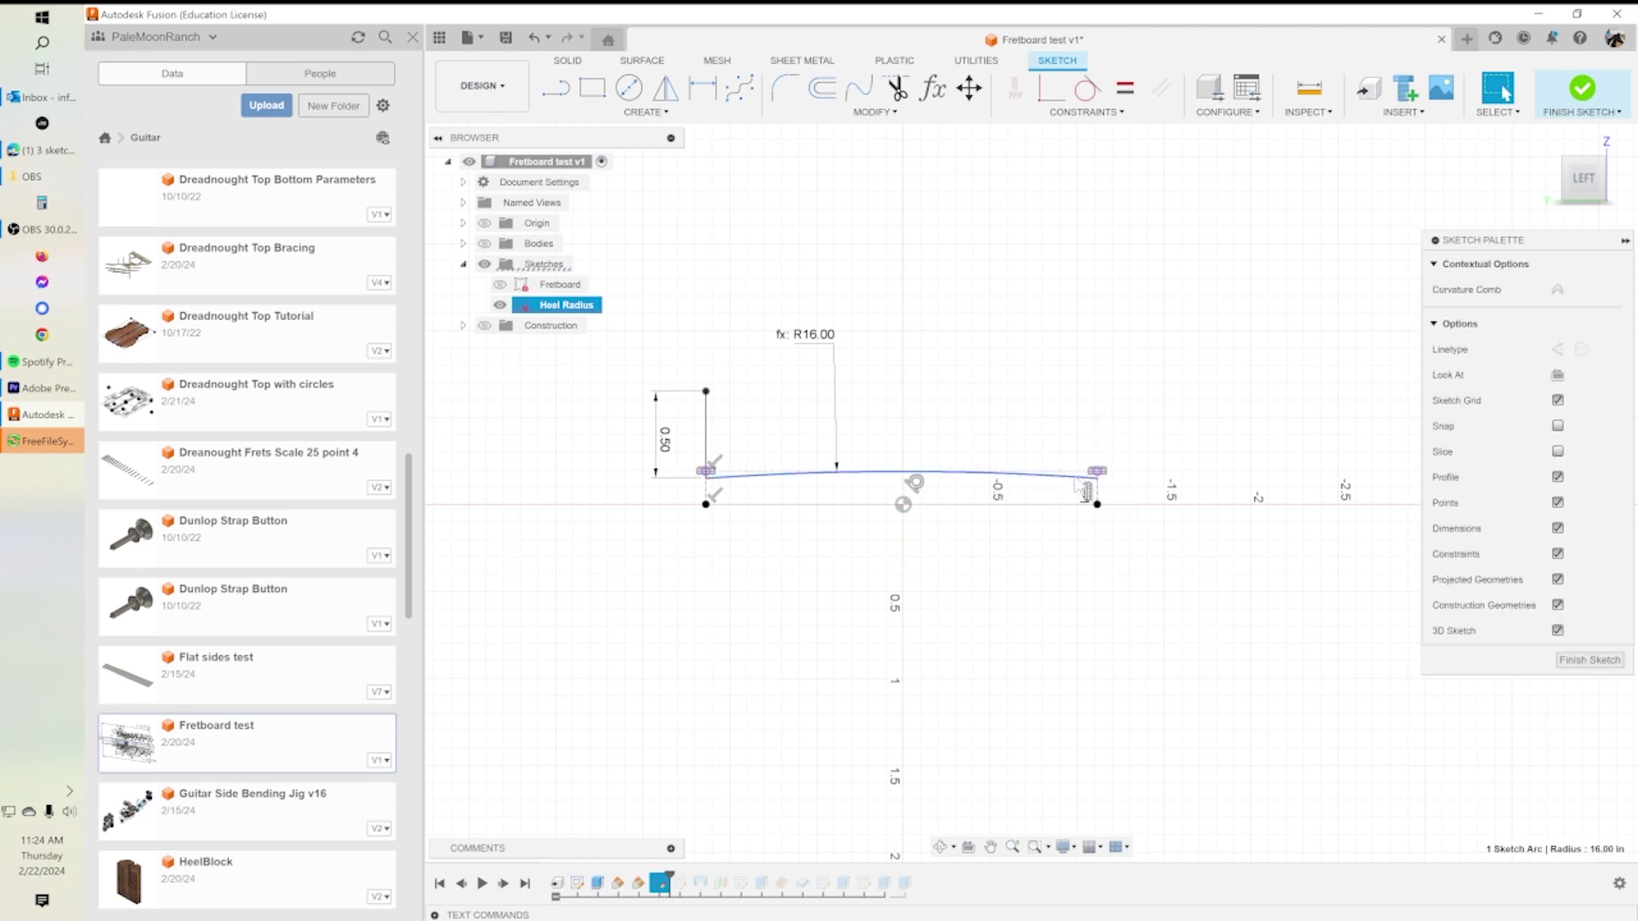
key(Delete)
click(711, 438)
key(Delete)
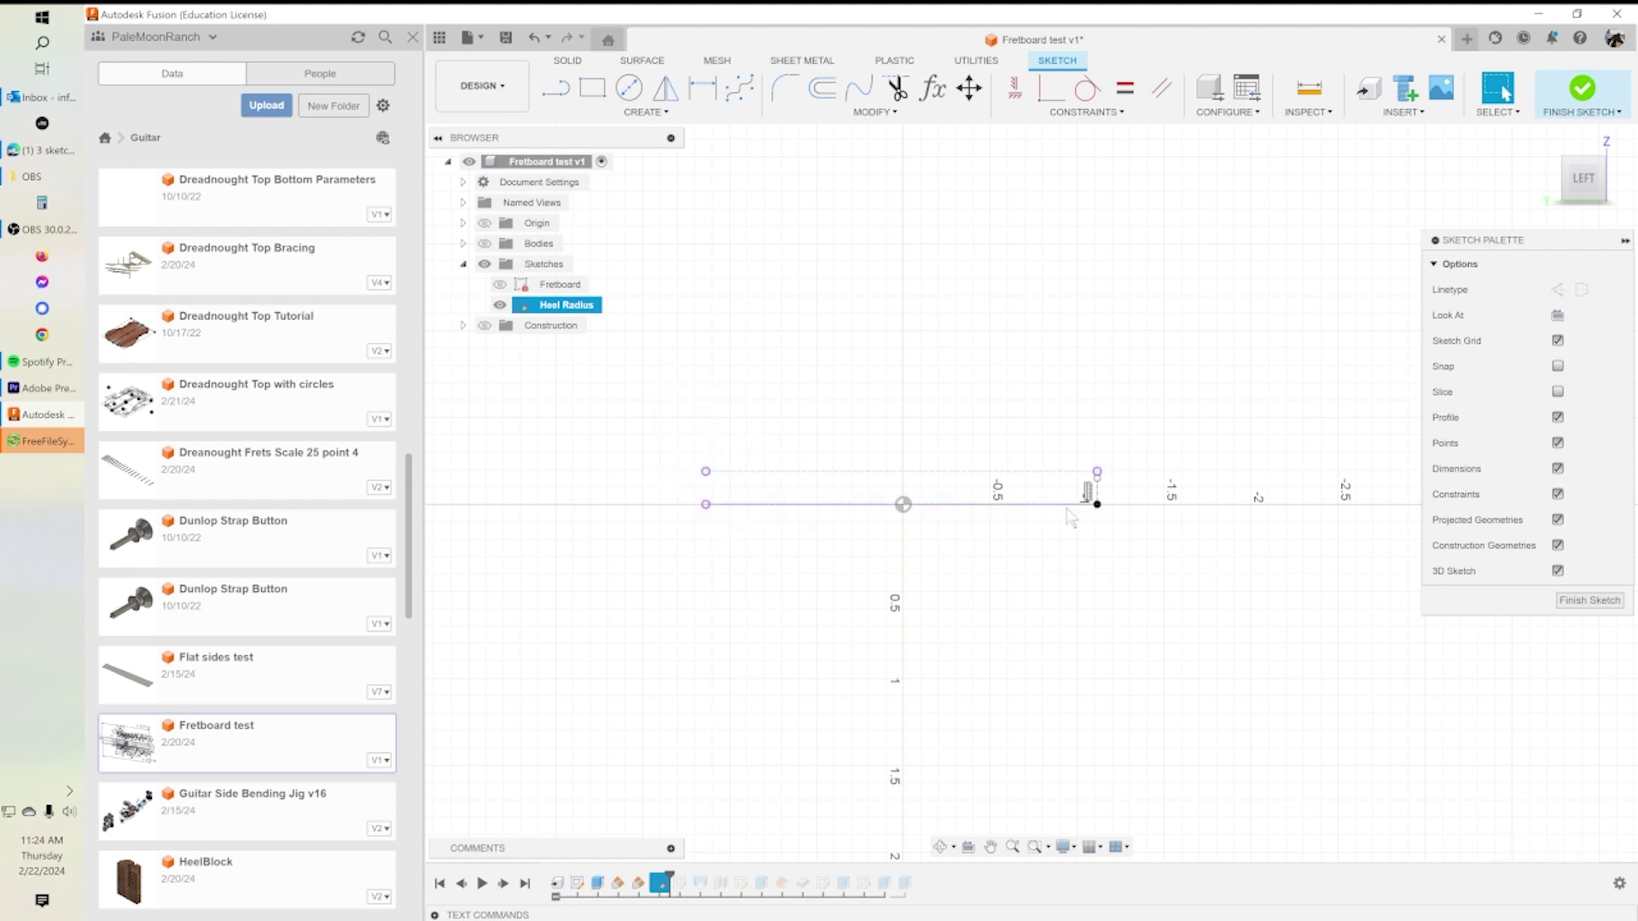
click(1096, 494)
key(Delete)
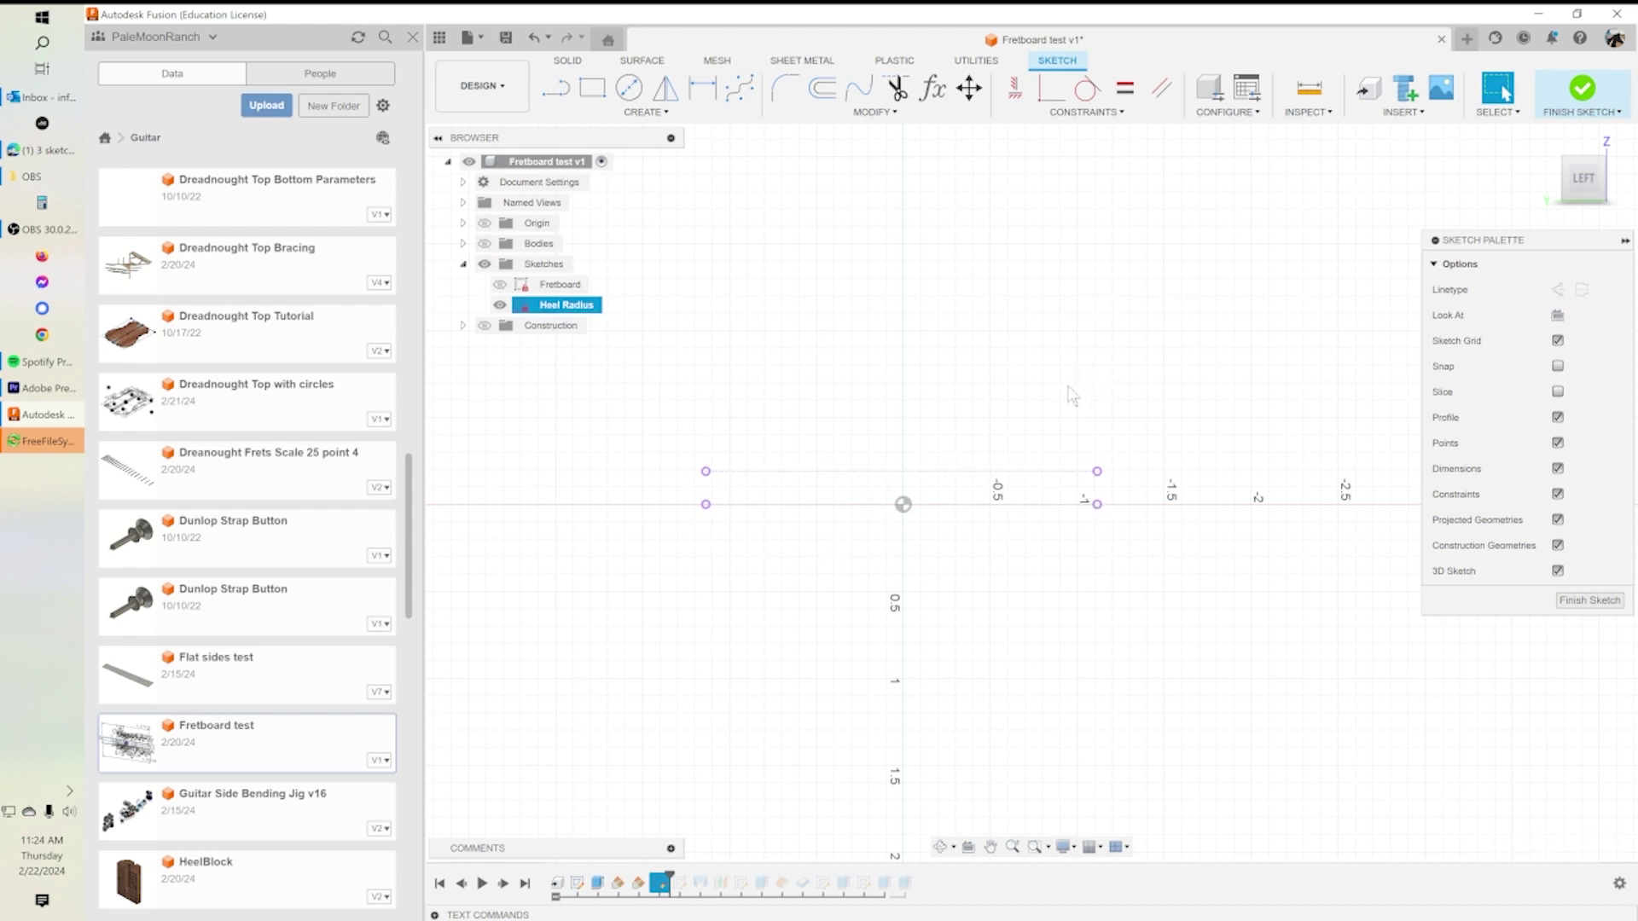
Show the fretboard body and try projecting its top and bottom end edges into the Heel Radius sketch.
click(483, 243)
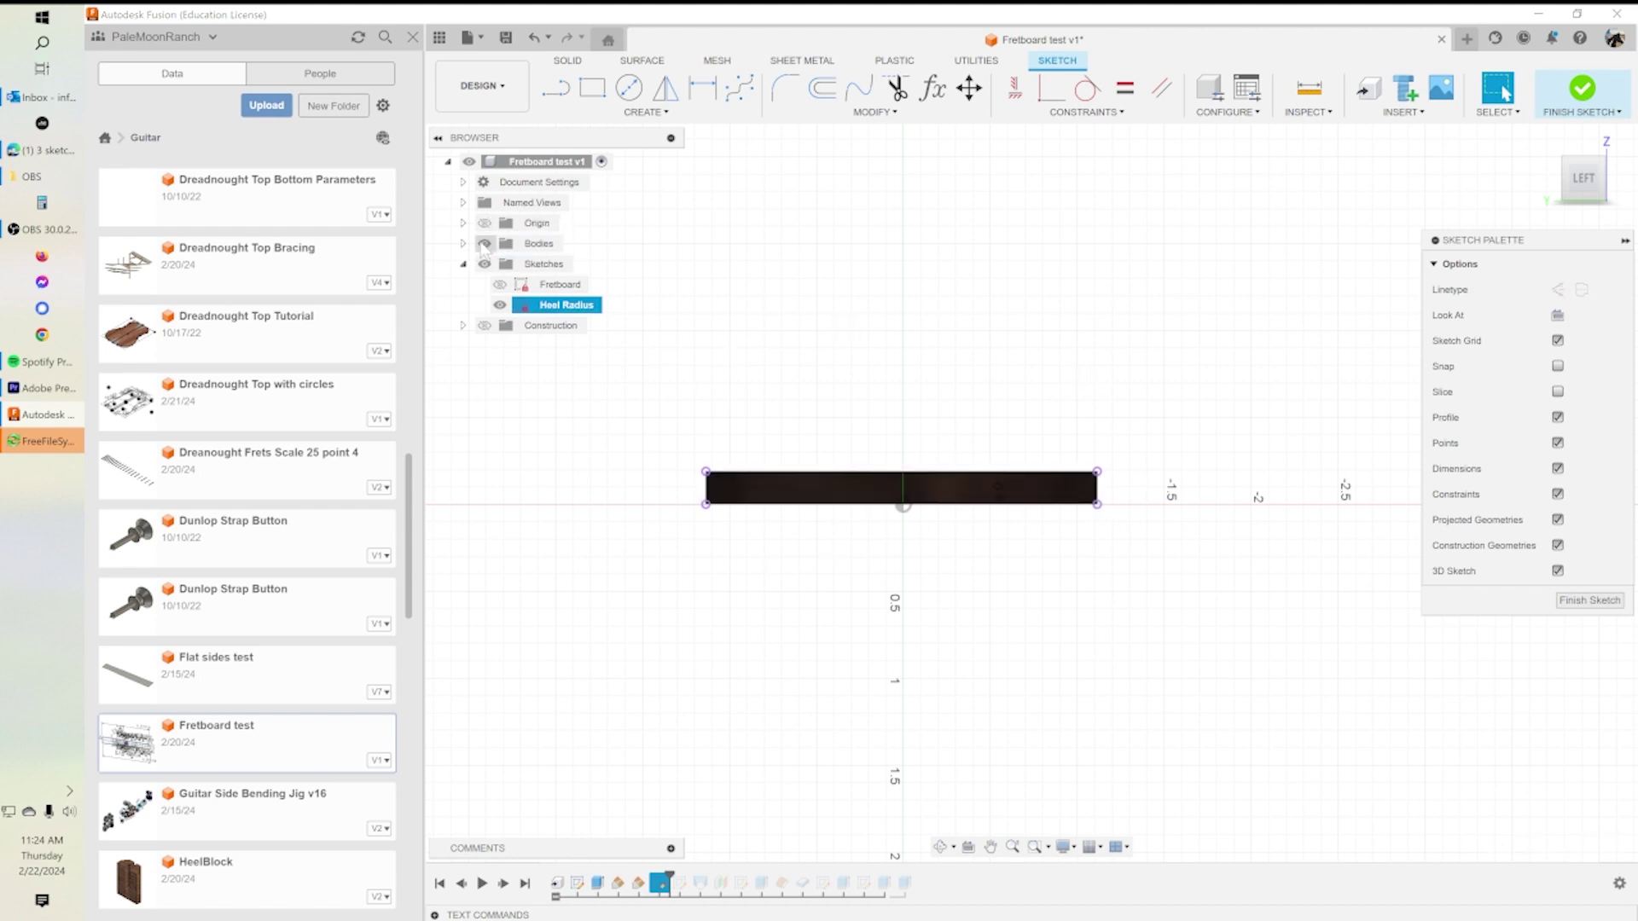
click(972, 481)
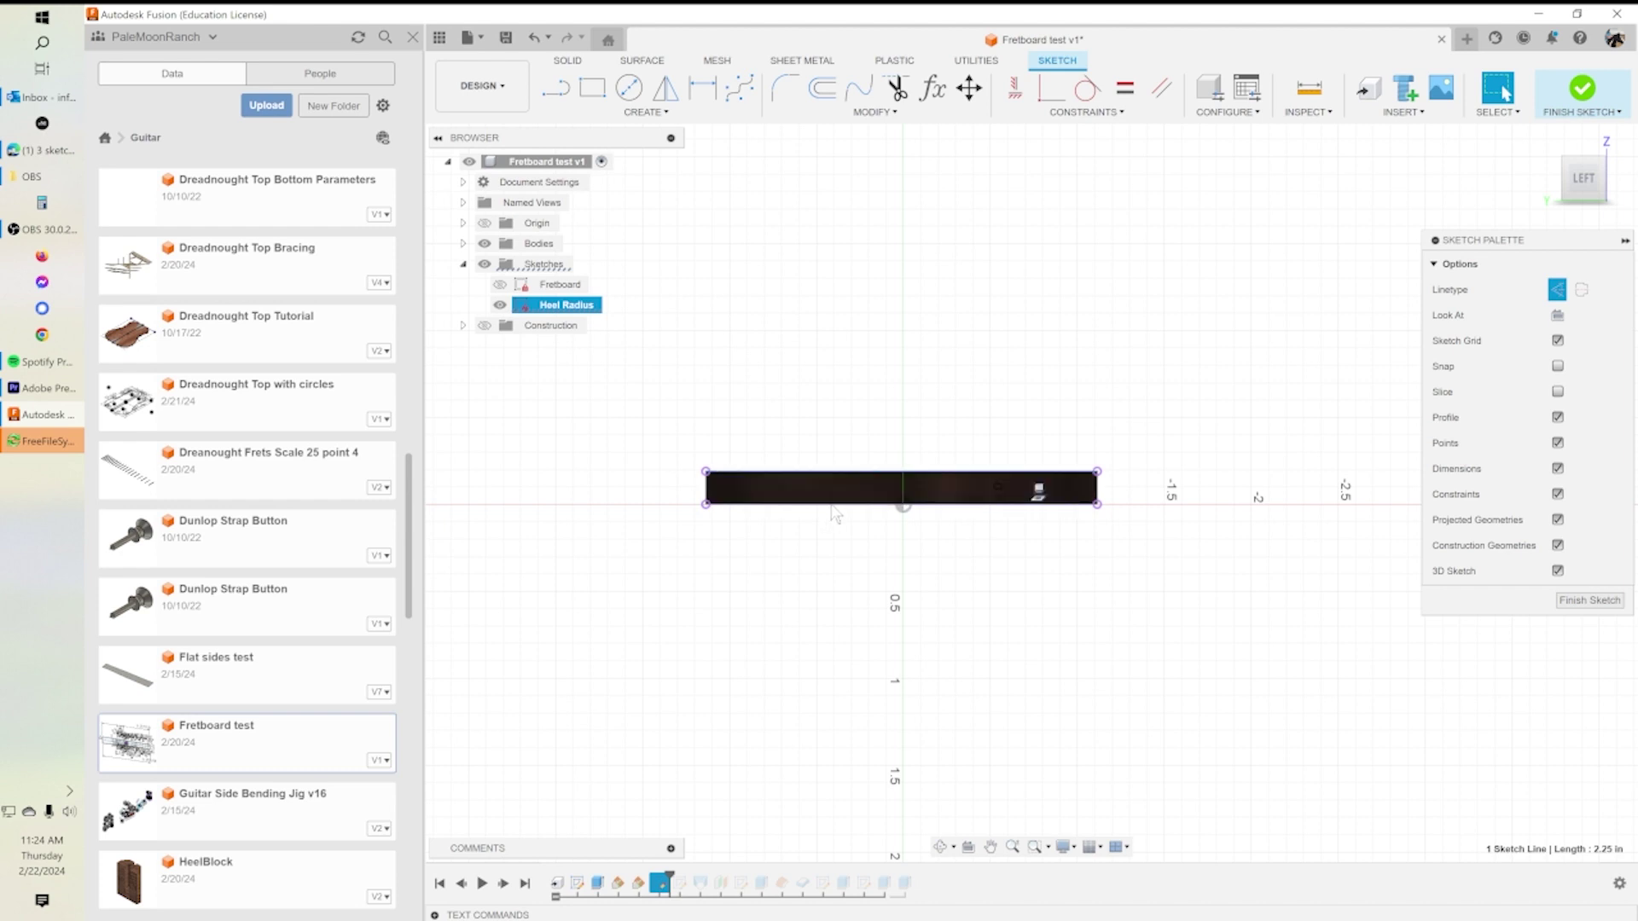
scroll(823, 475, up, 4)
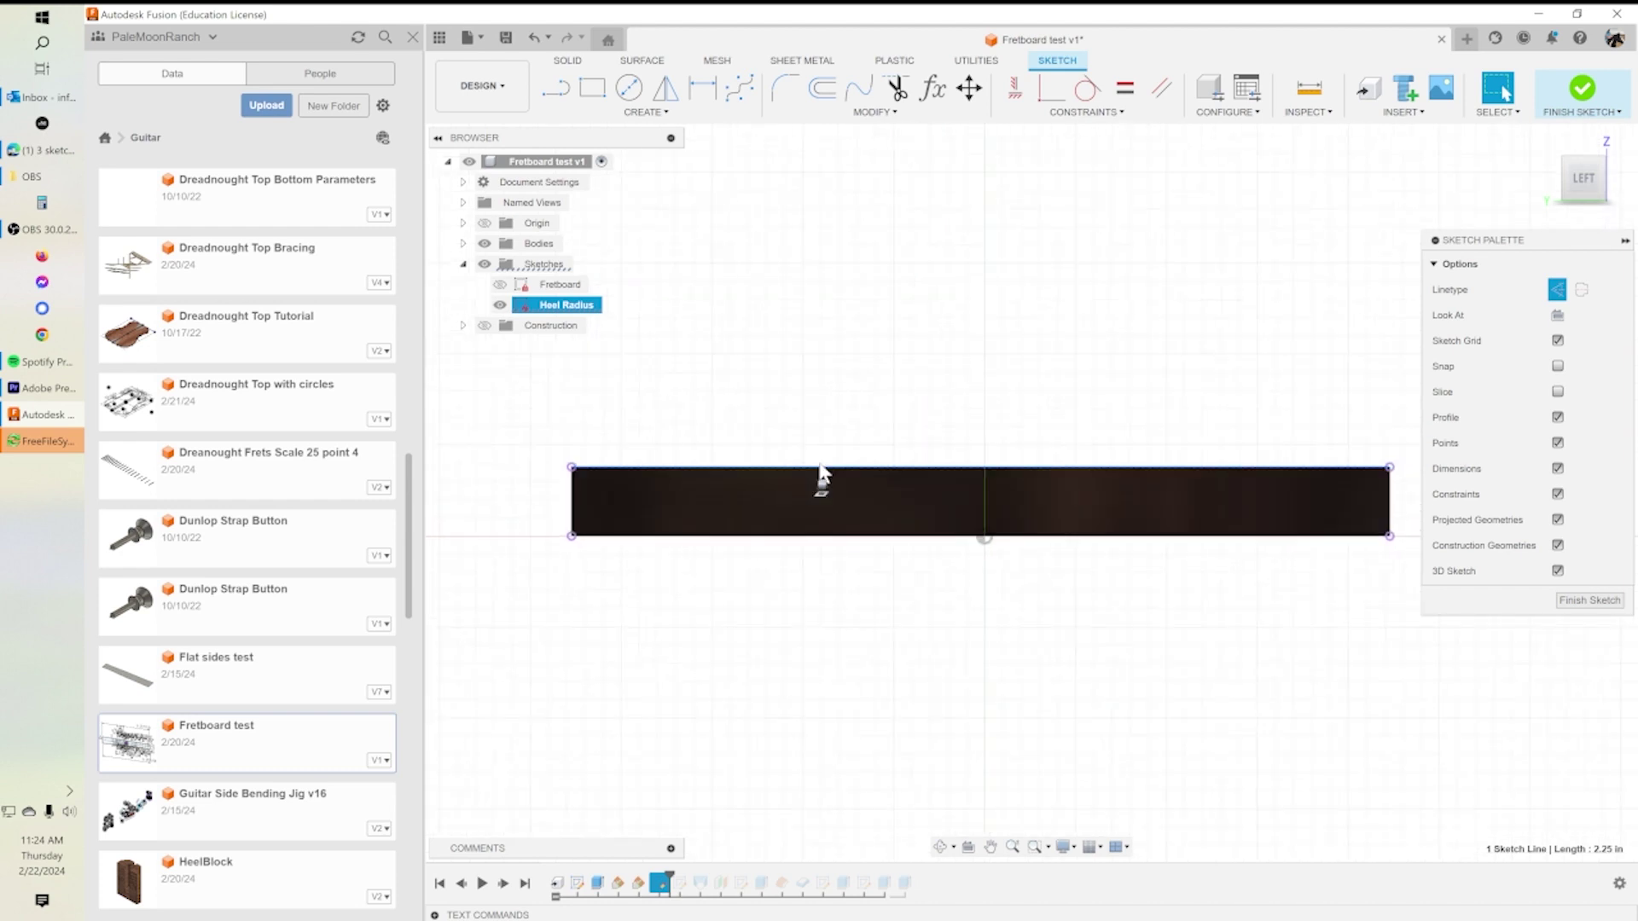
shift+click(653, 543)
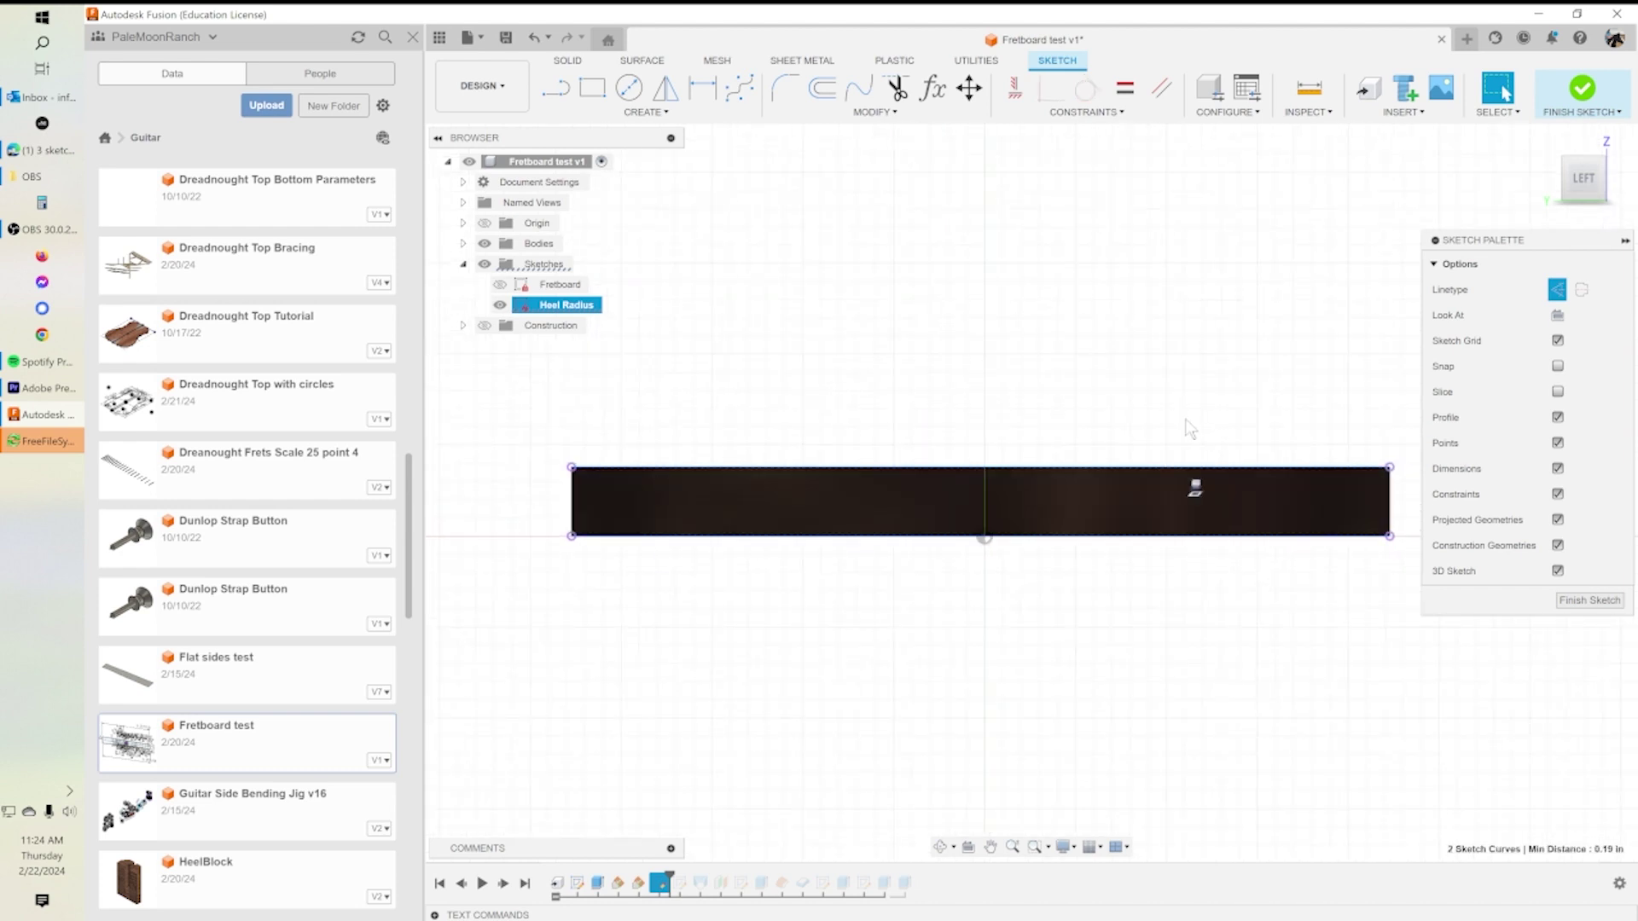
key(p)
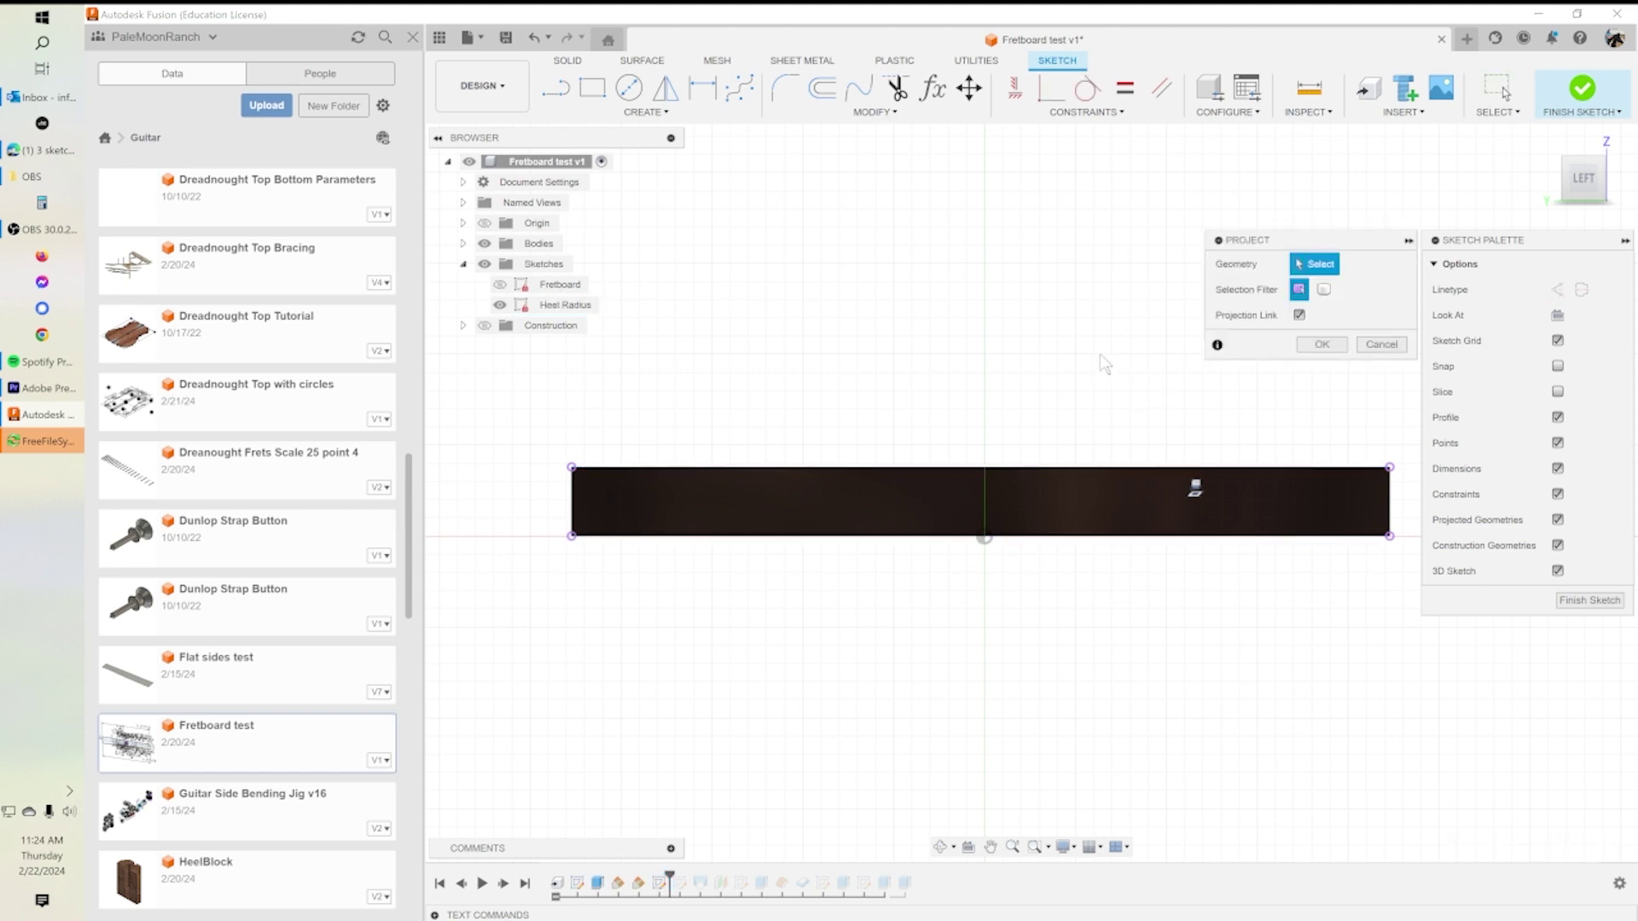
click(1140, 470)
click(1125, 535)
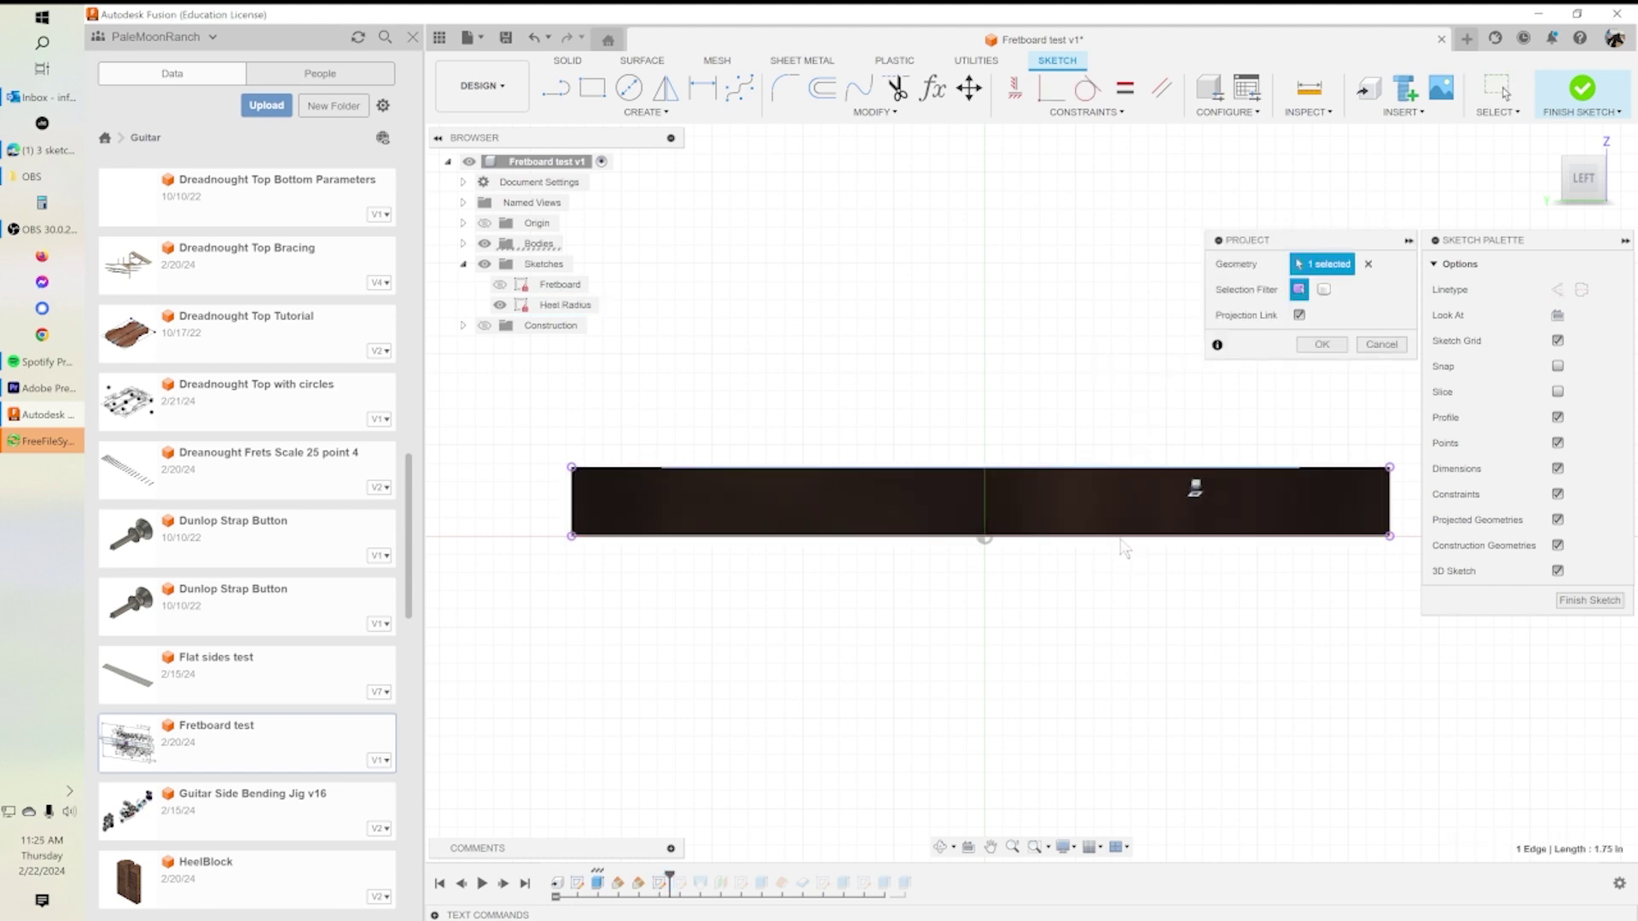
click(1382, 346)
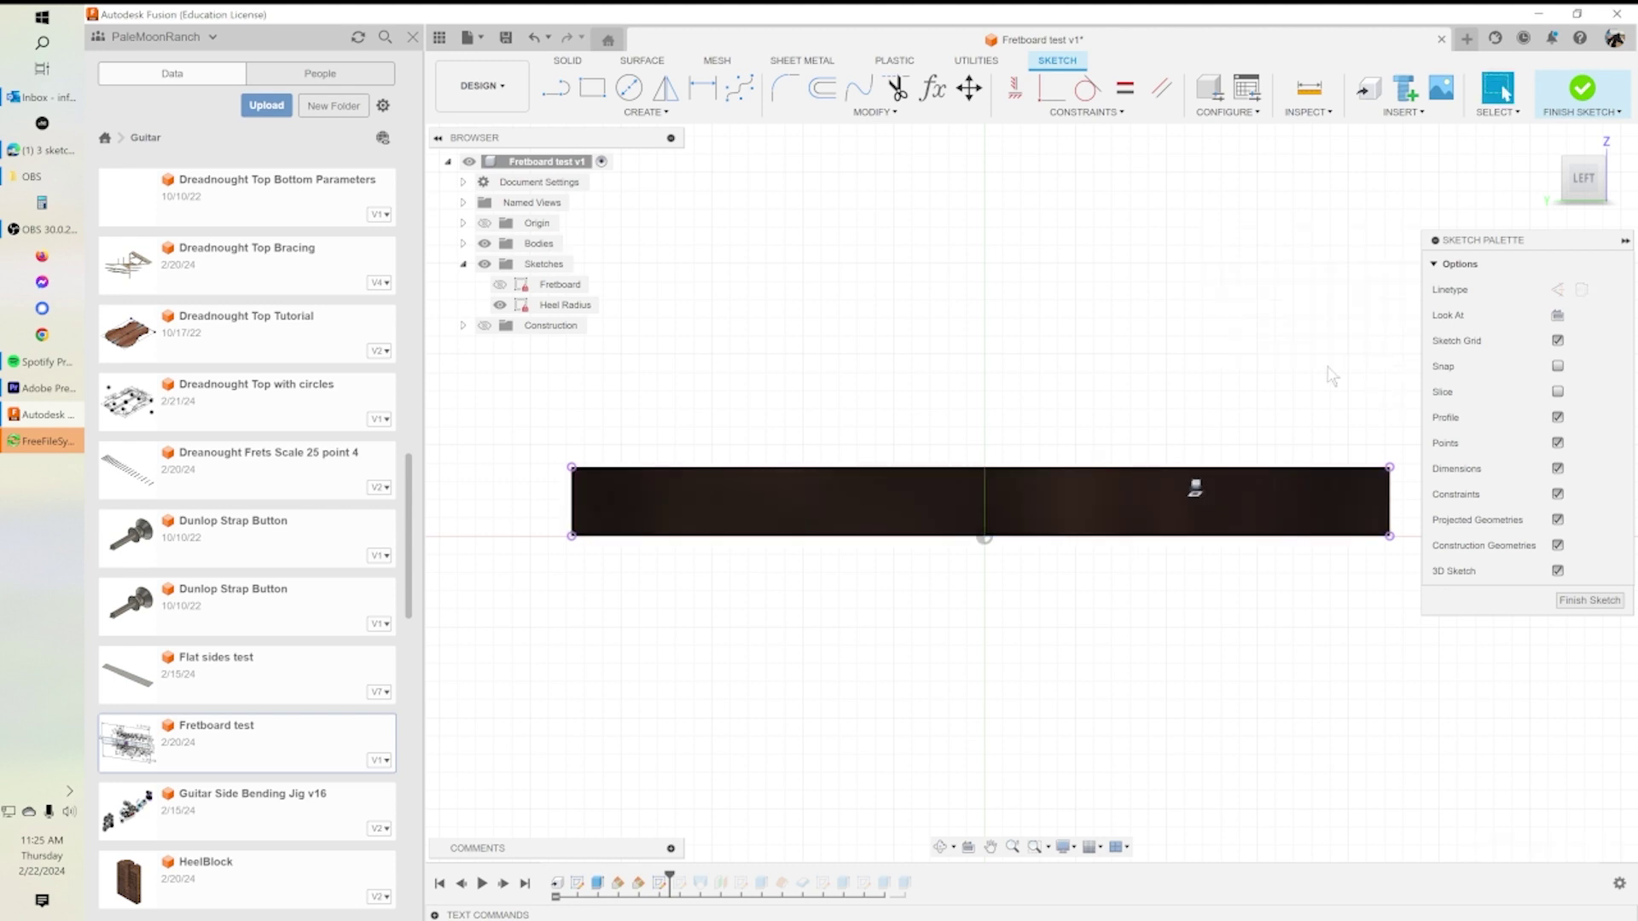
click(484, 243)
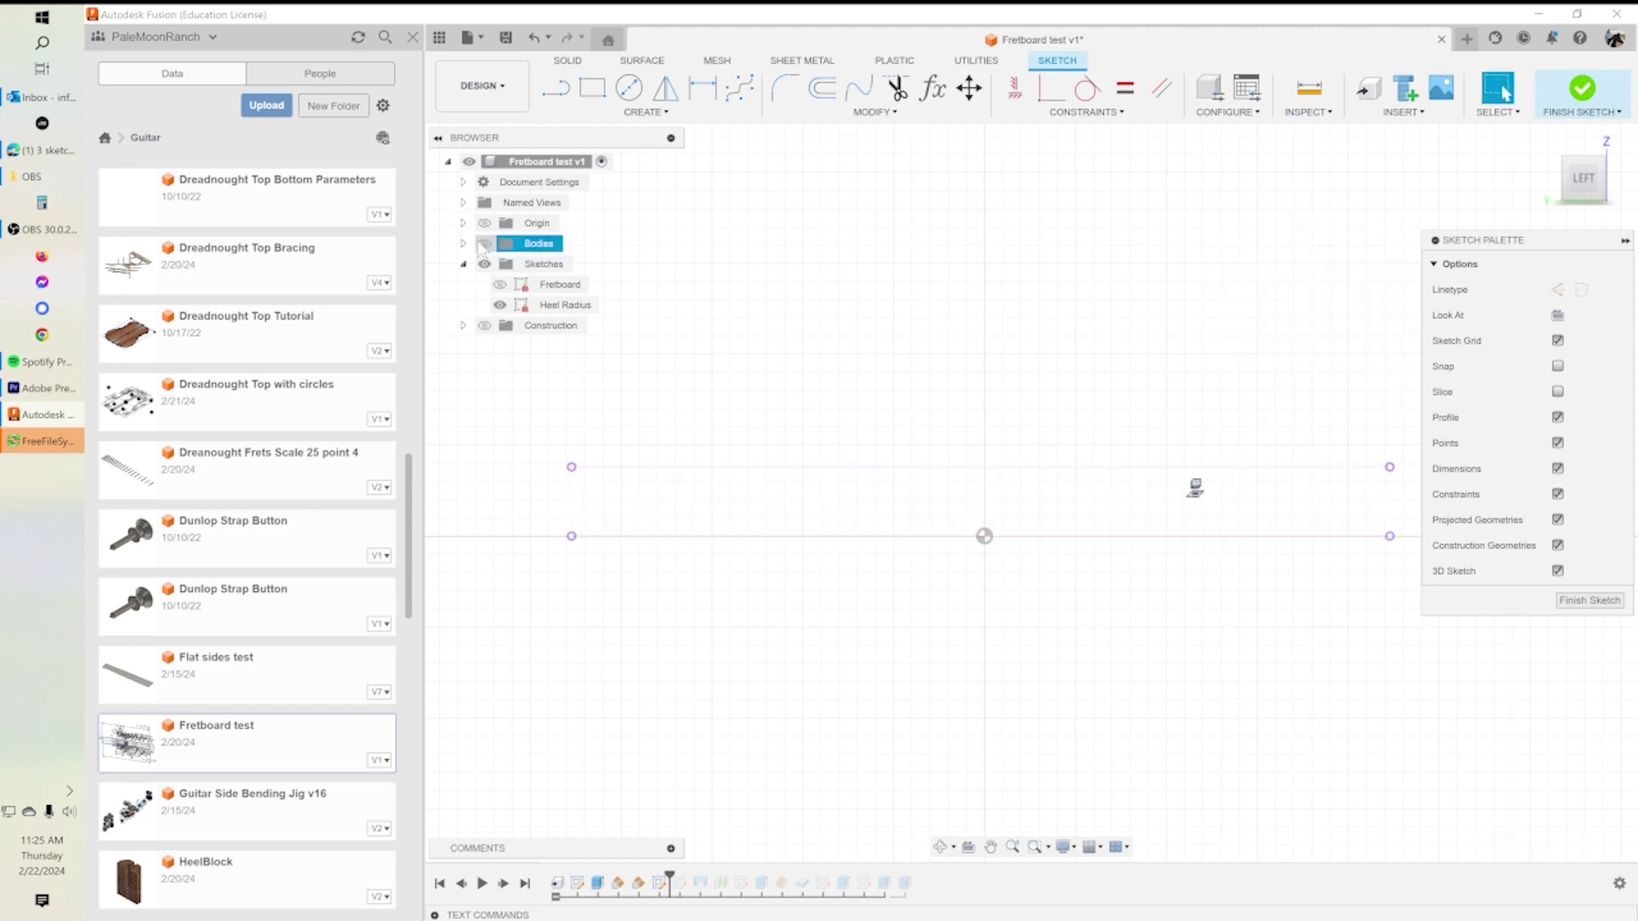
Draw an upward-bulging three-point arc between the two upper projected corner points, with a radius of about 3.5 in.
middle_drag(1232, 492, 1174, 501)
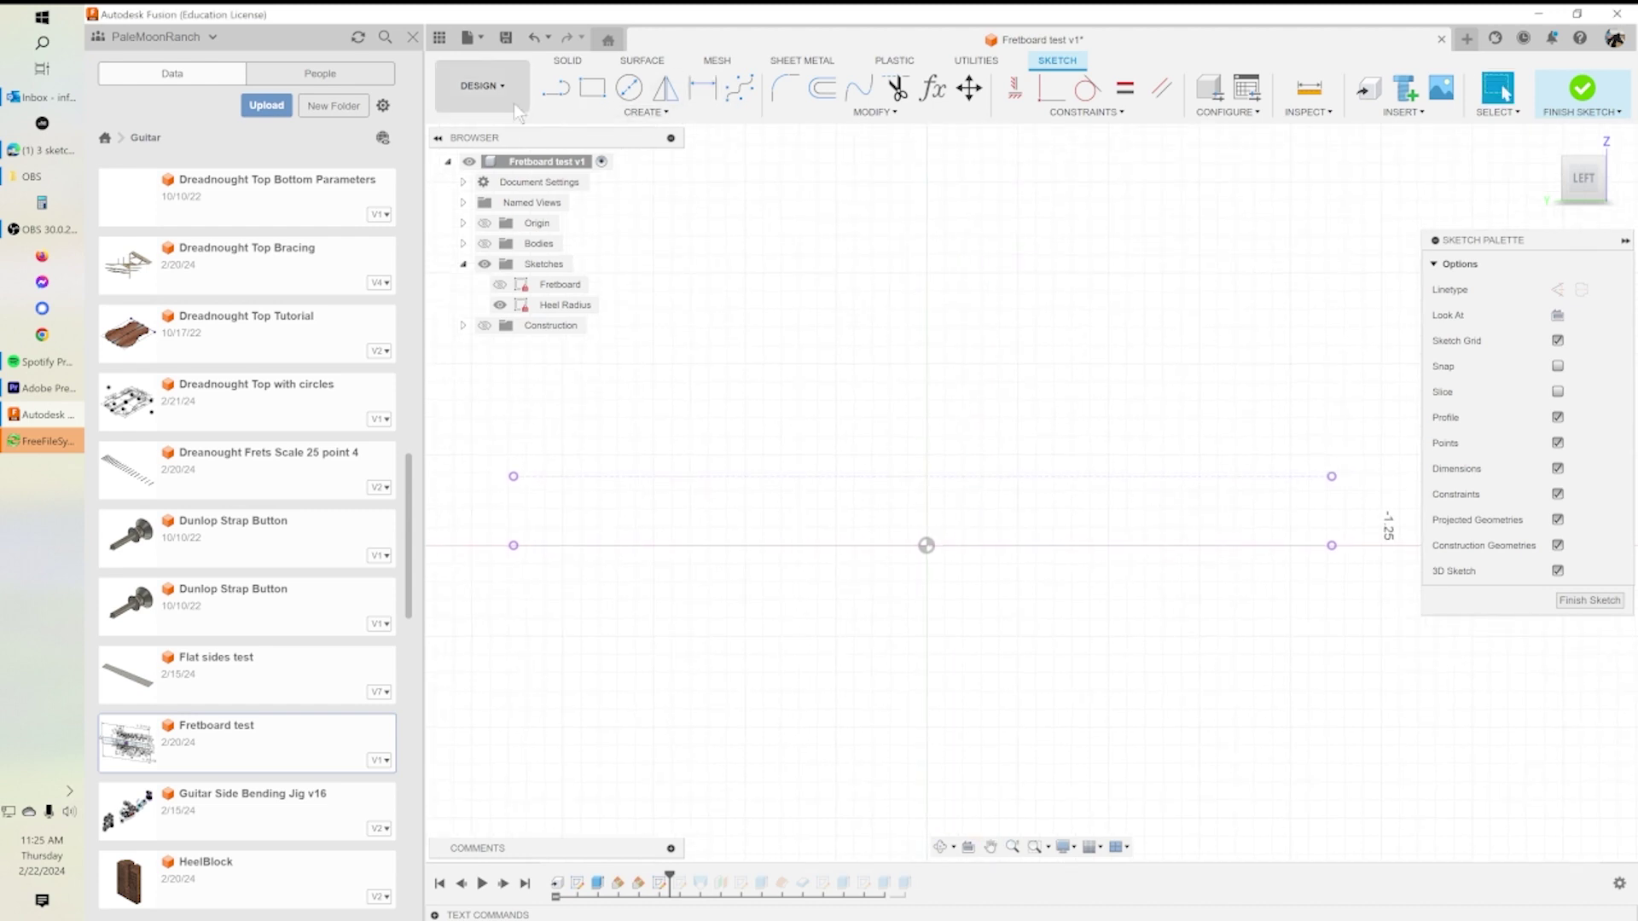
click(646, 112)
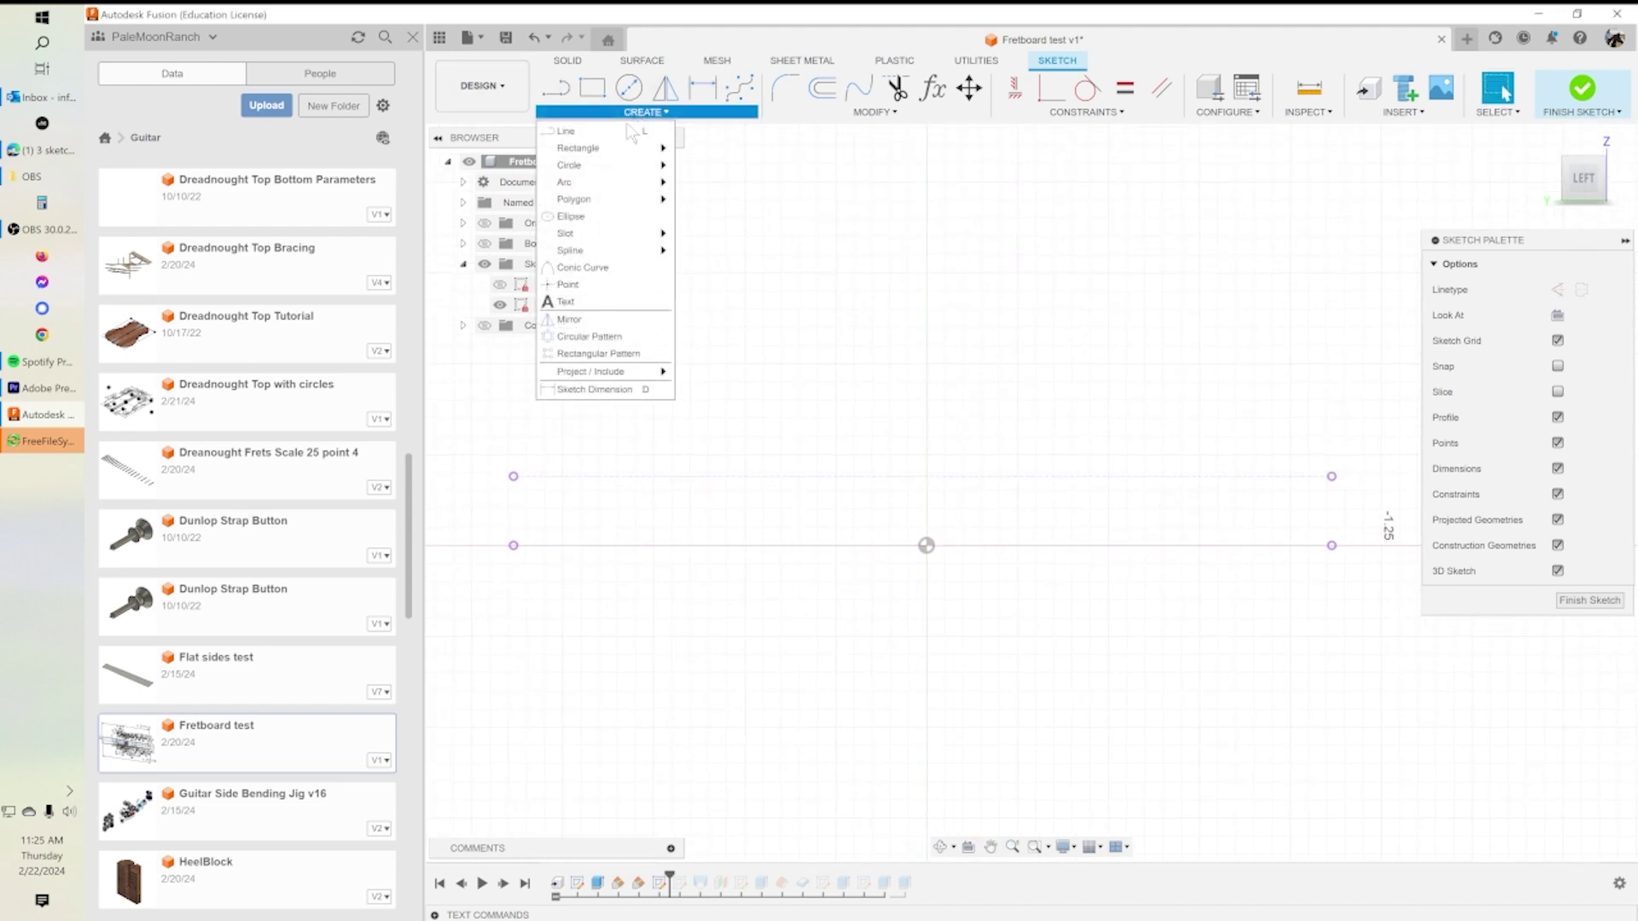
mouse_move(569, 188)
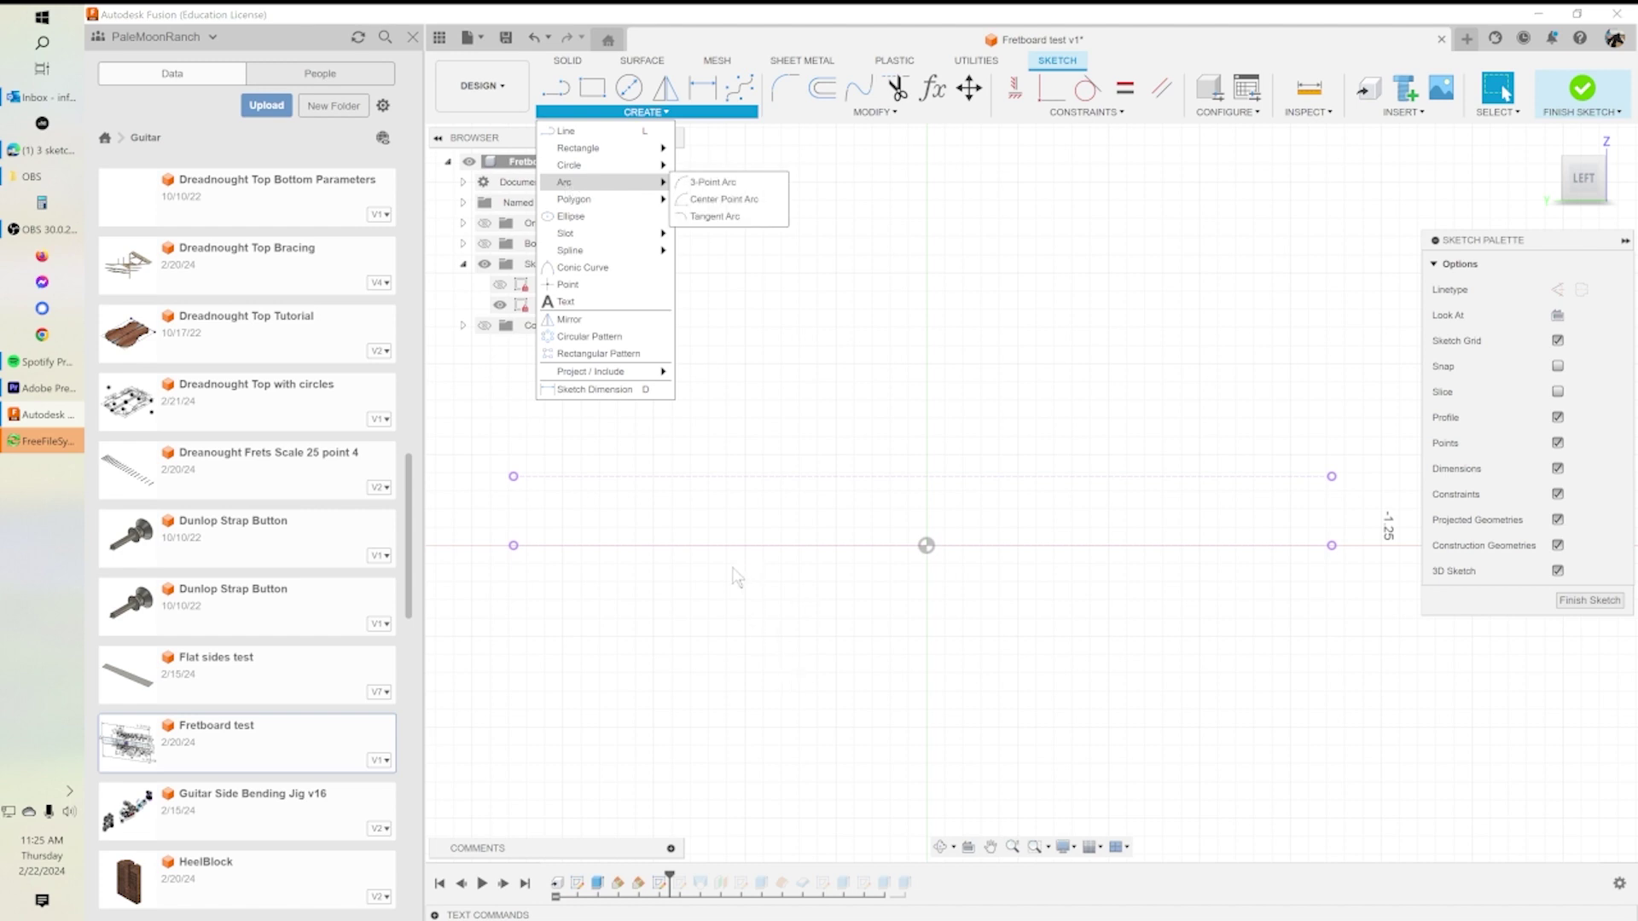
click(723, 199)
click(926, 545)
click(832, 545)
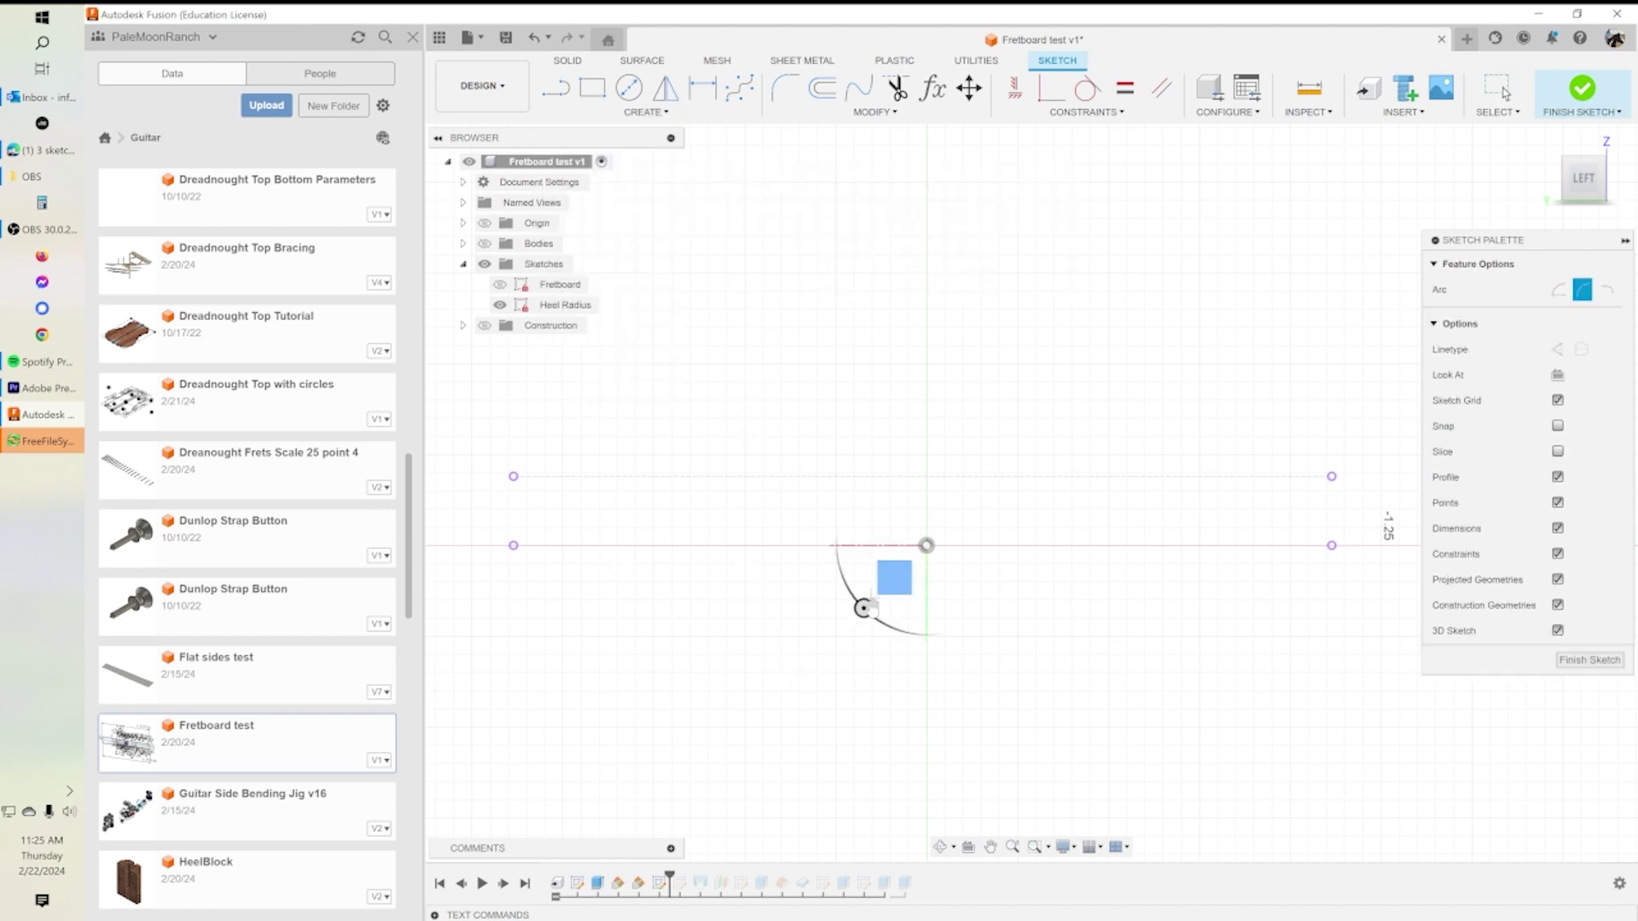
click(864, 608)
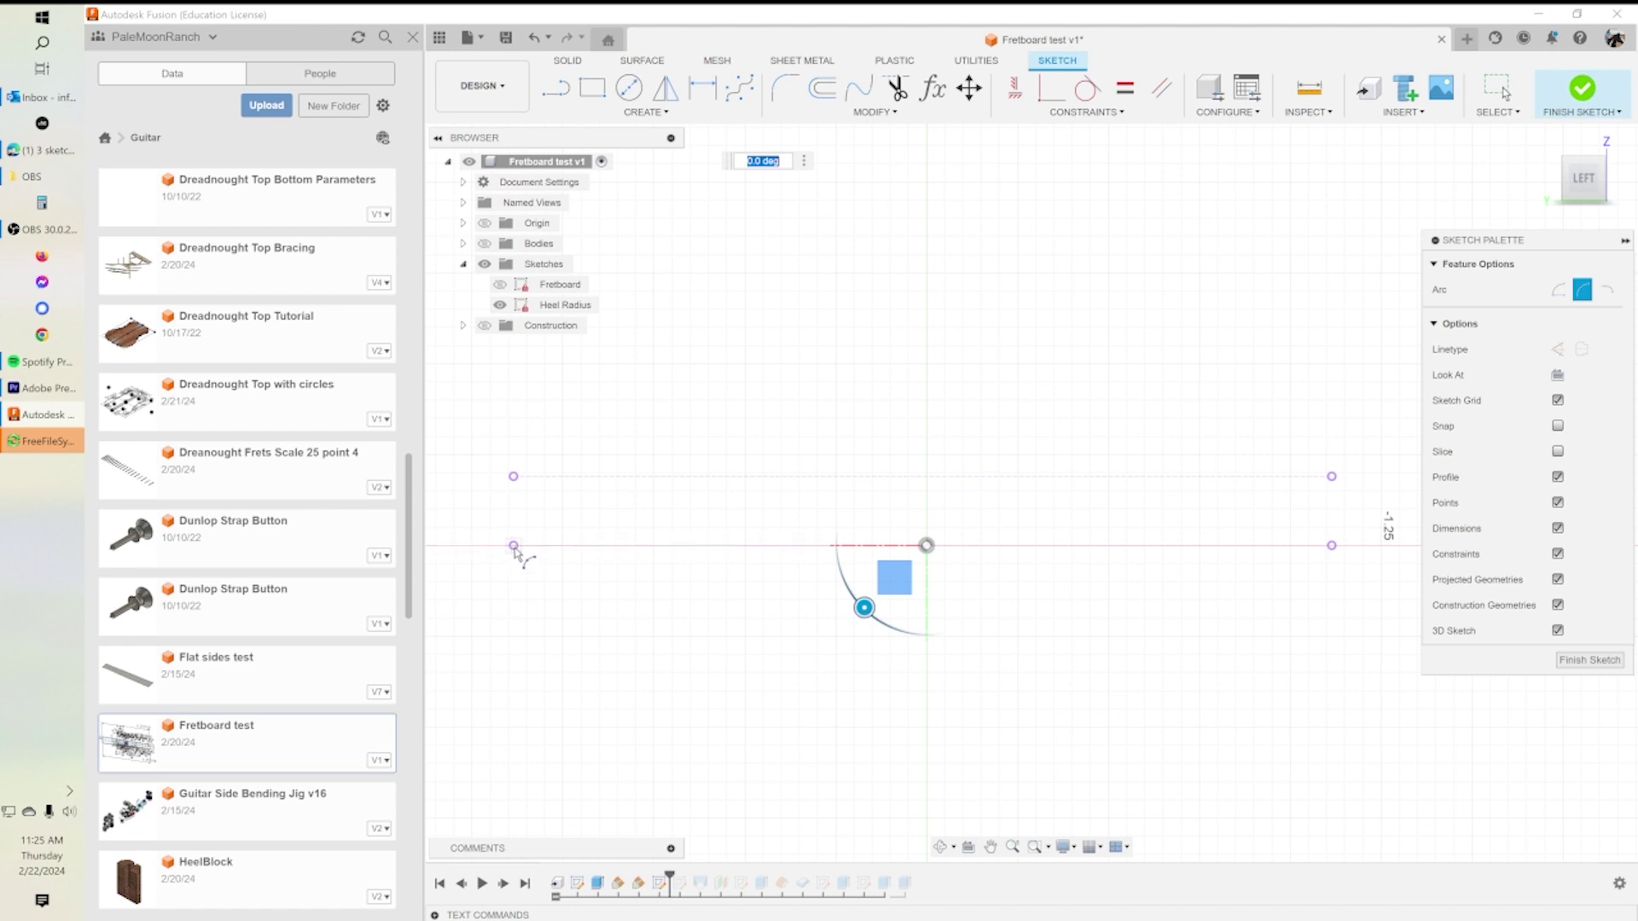
click(514, 476)
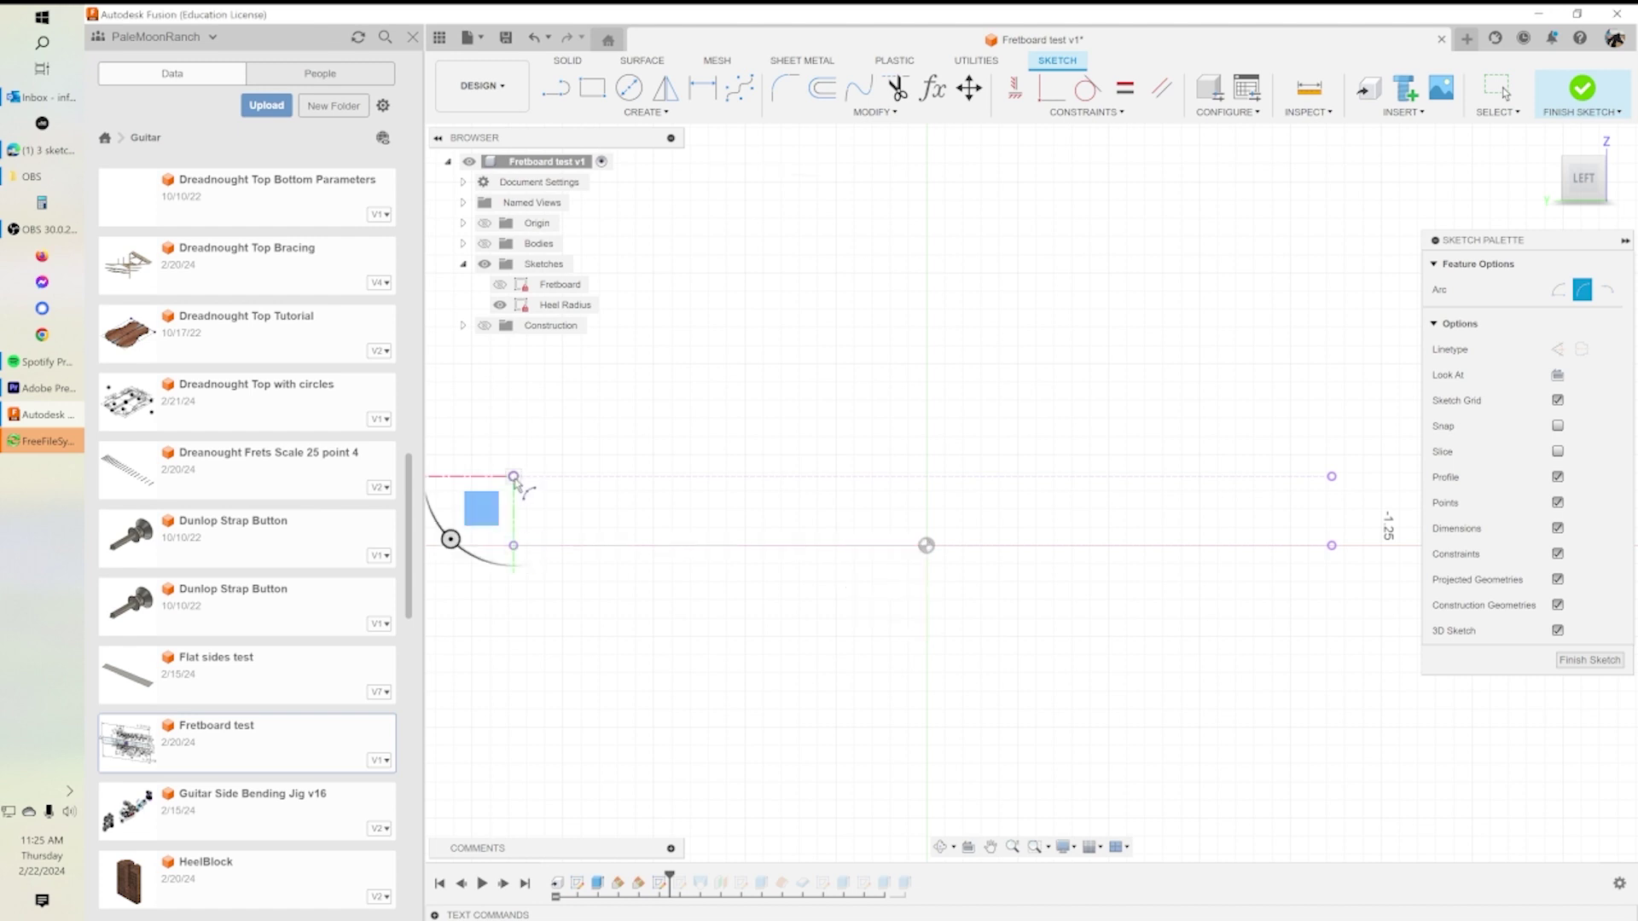
click(1331, 476)
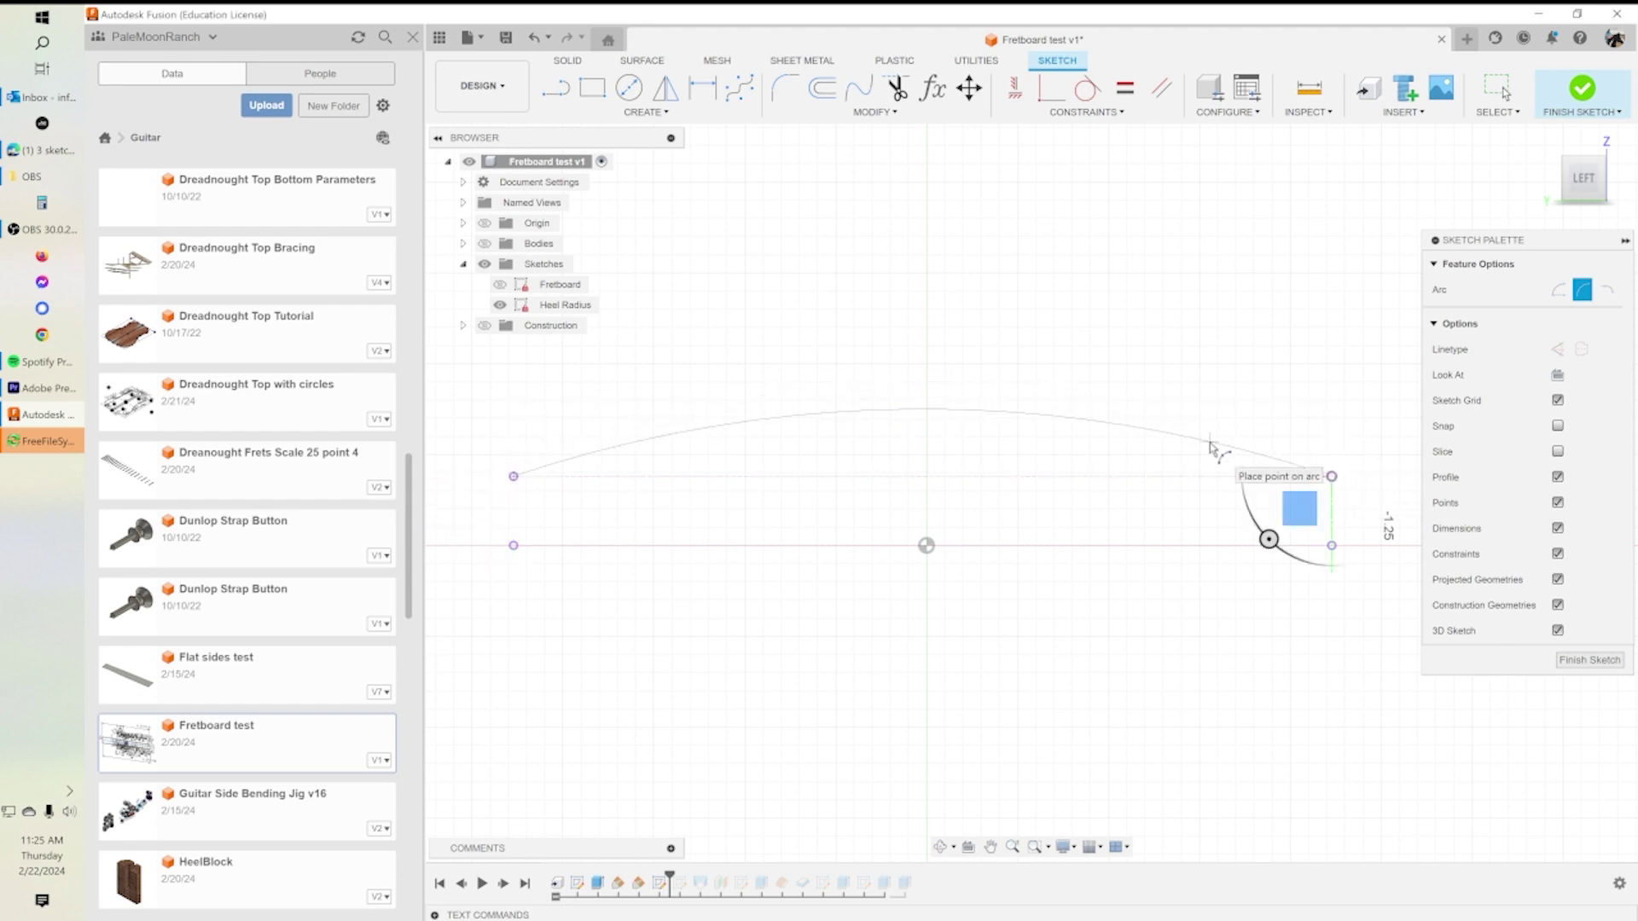
click(1210, 442)
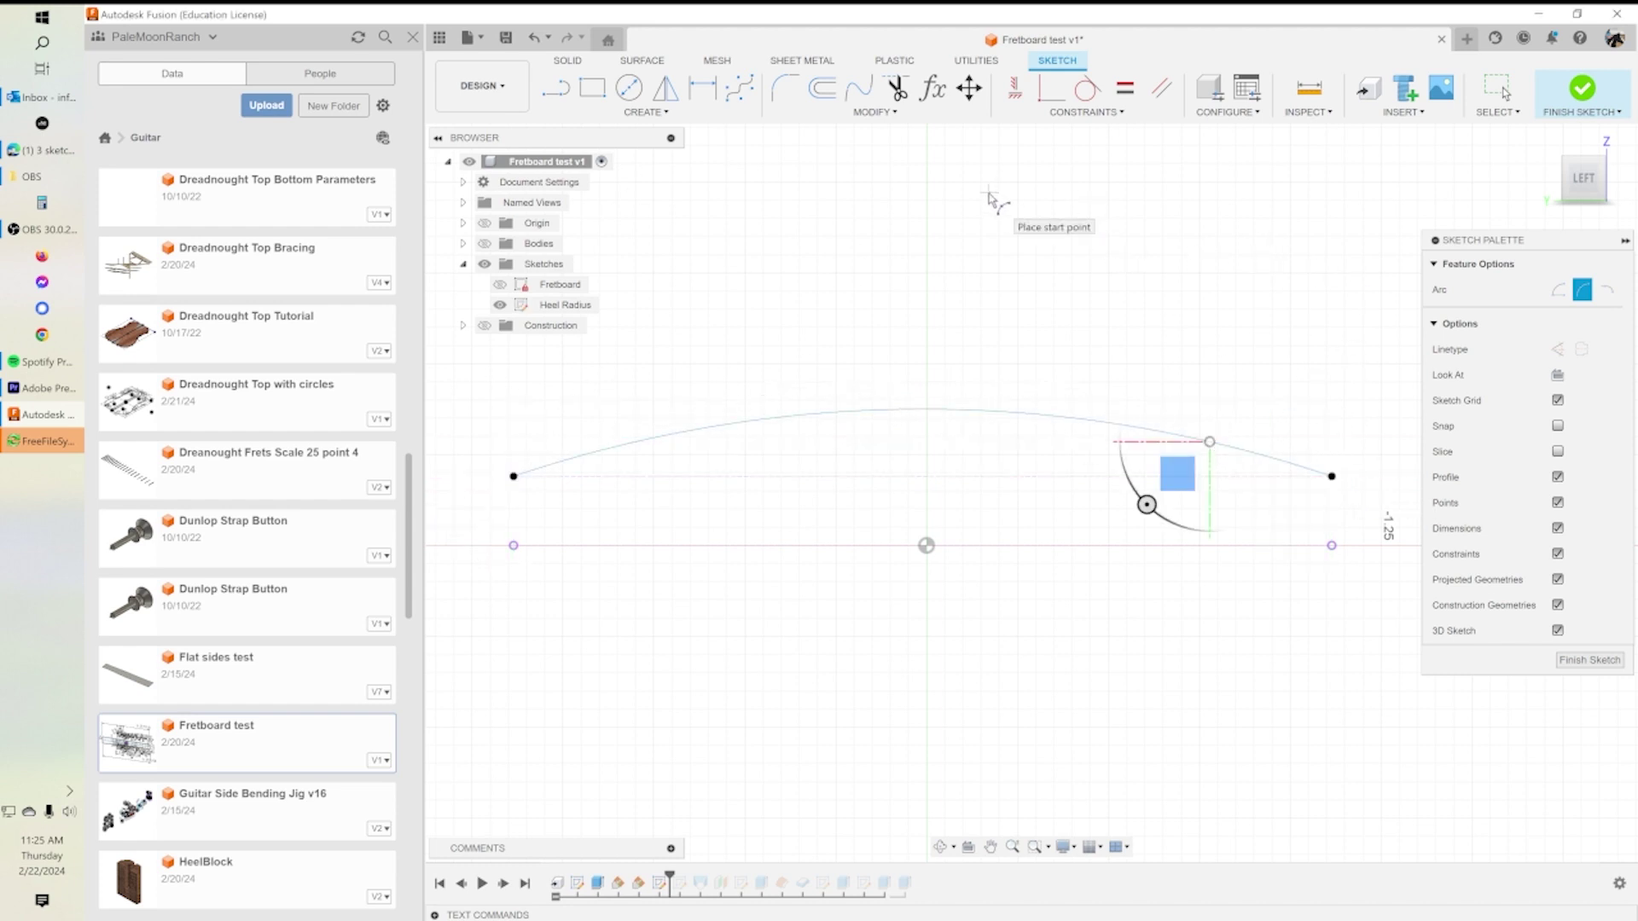
Dimension the arc's radius with the parameter Fretboard_Radius_Heel_Ref and place the dimension just above the middle of the arc.
click(708, 88)
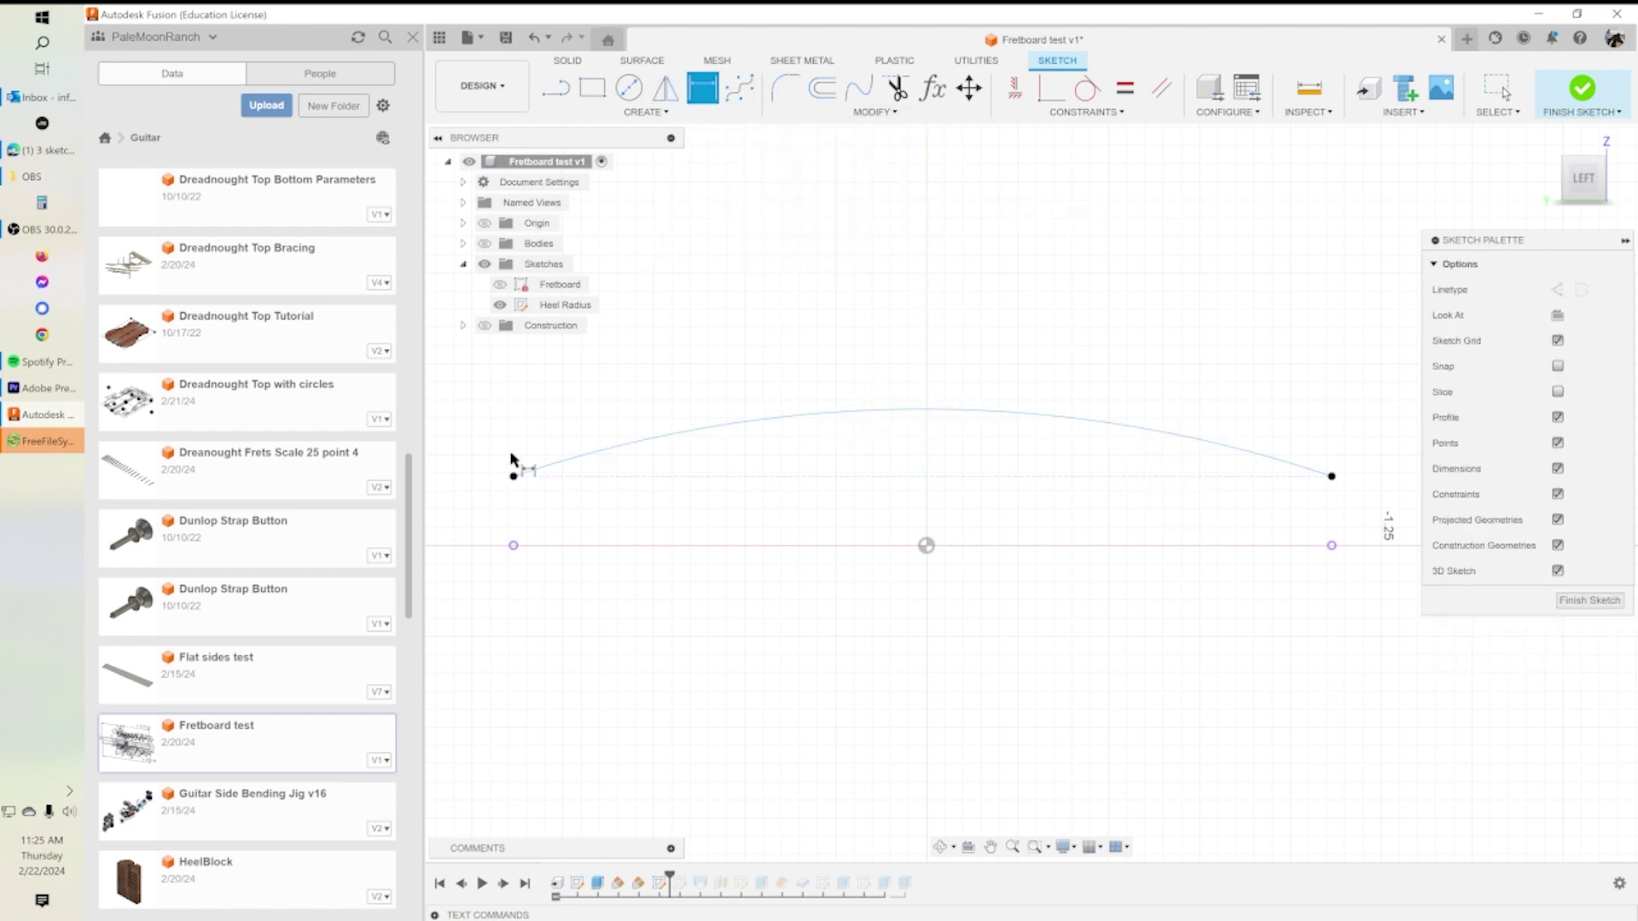
click(514, 478)
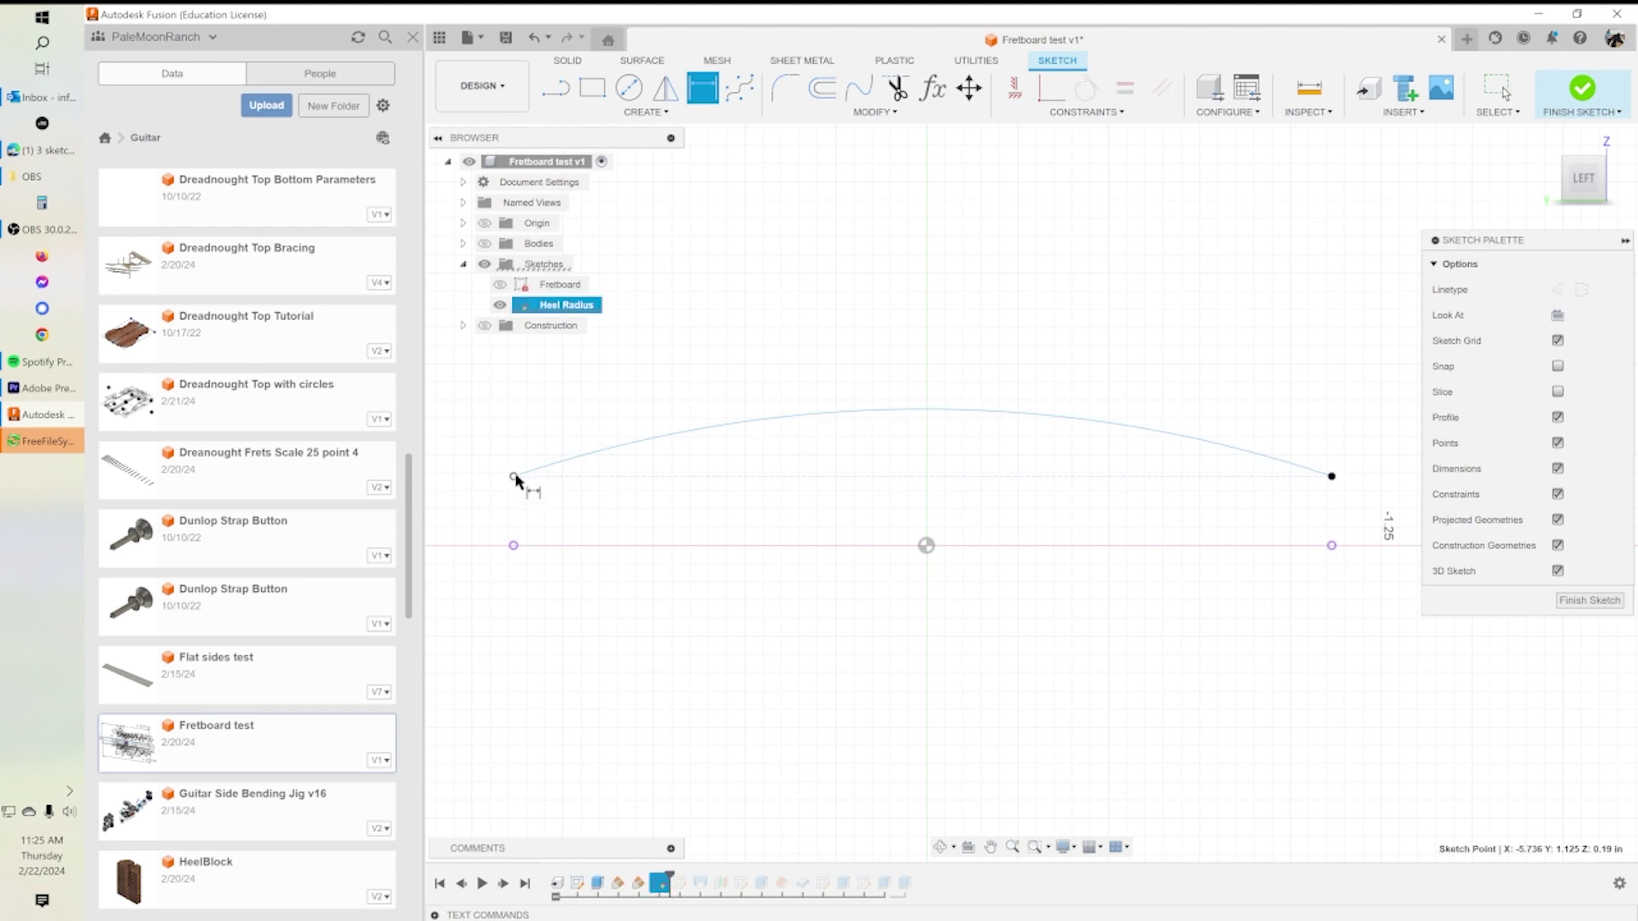
key(Escape)
click(768, 419)
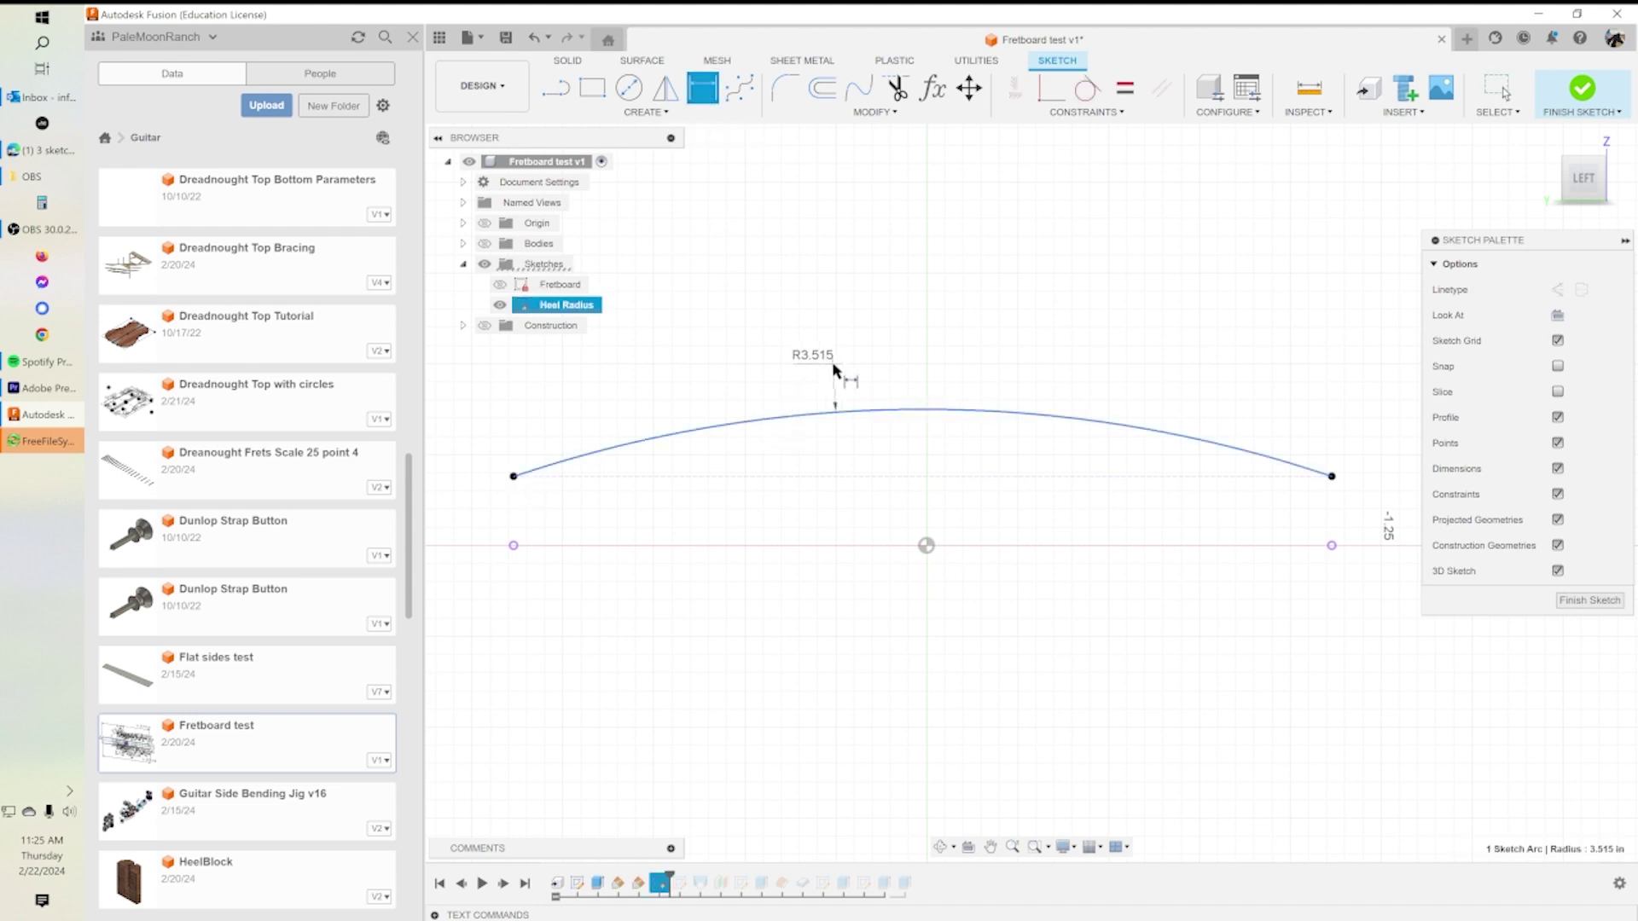
click(857, 375)
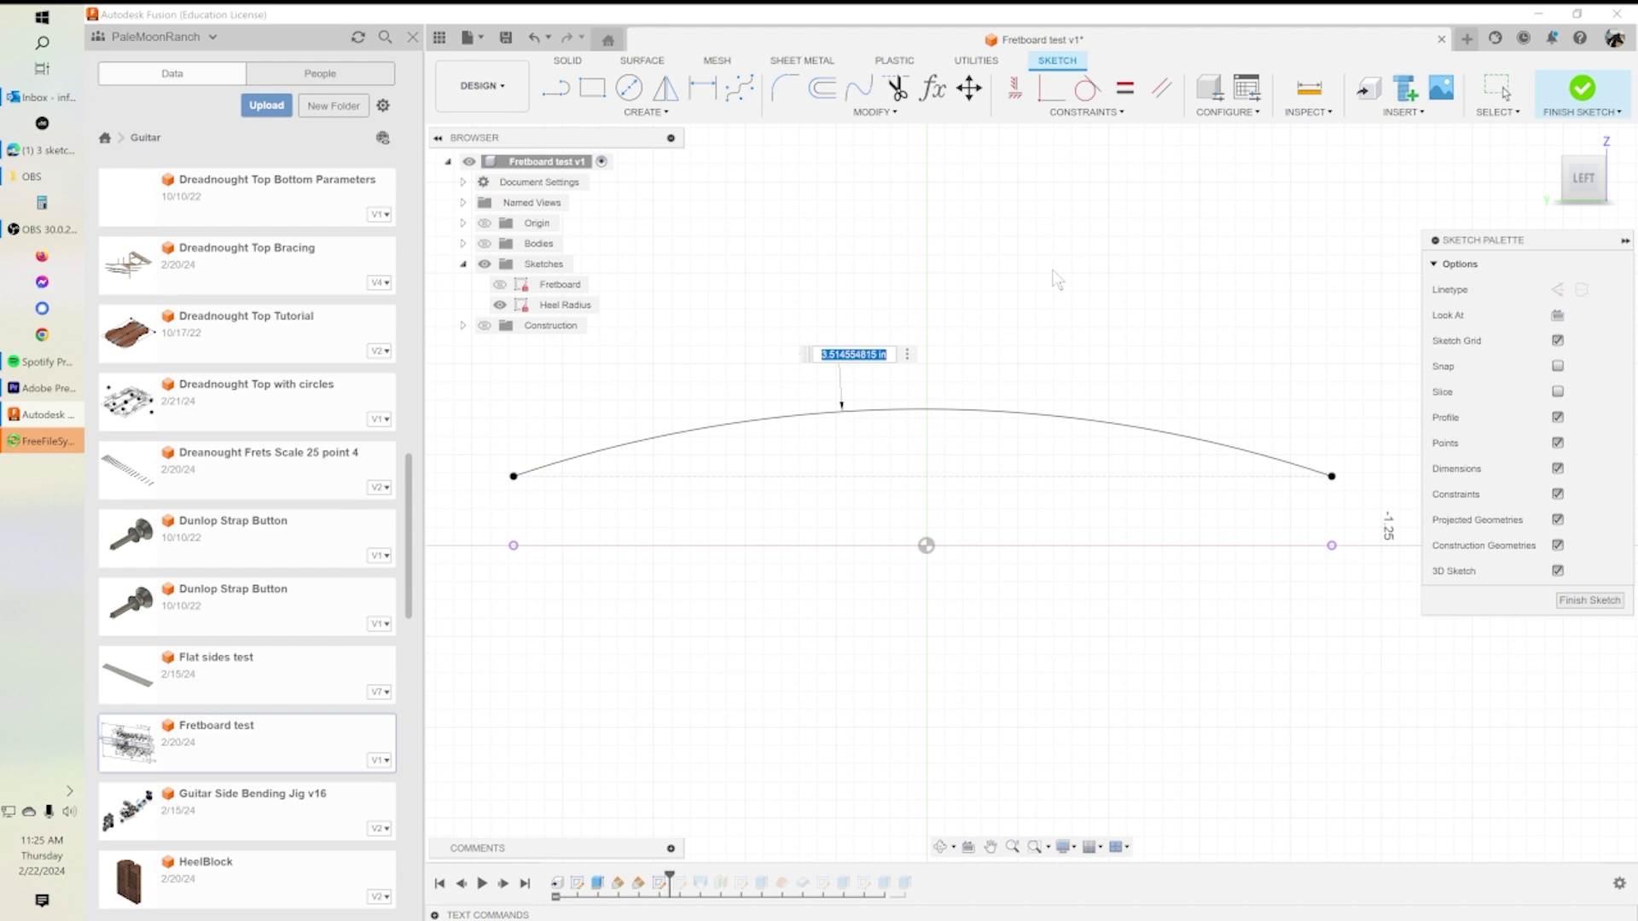
text(fre)
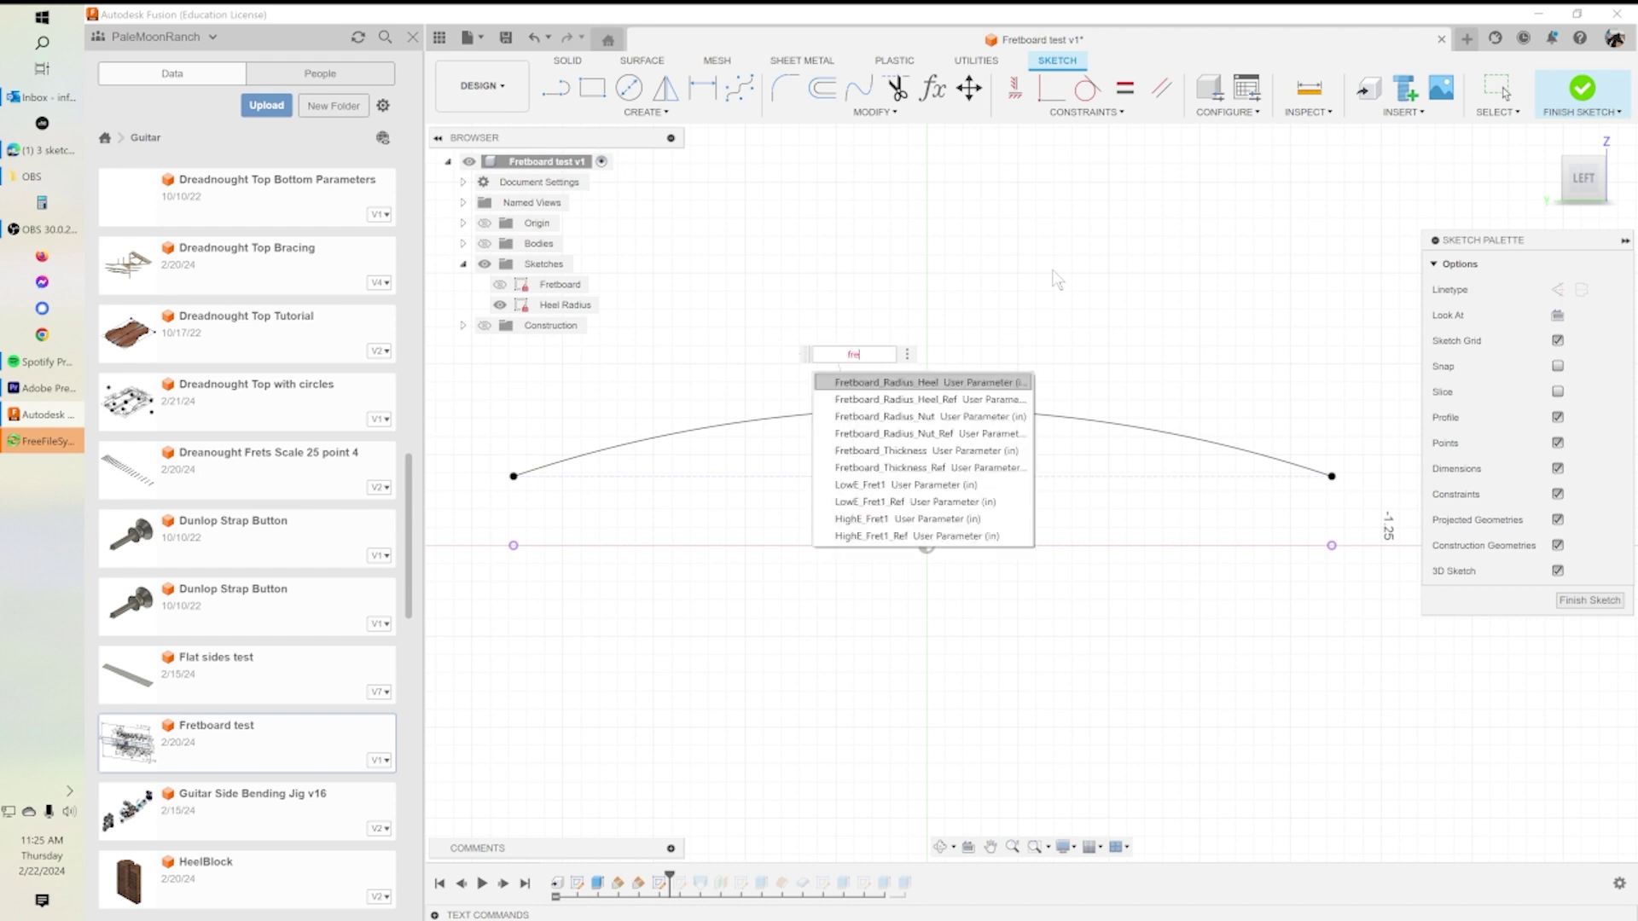
click(924, 398)
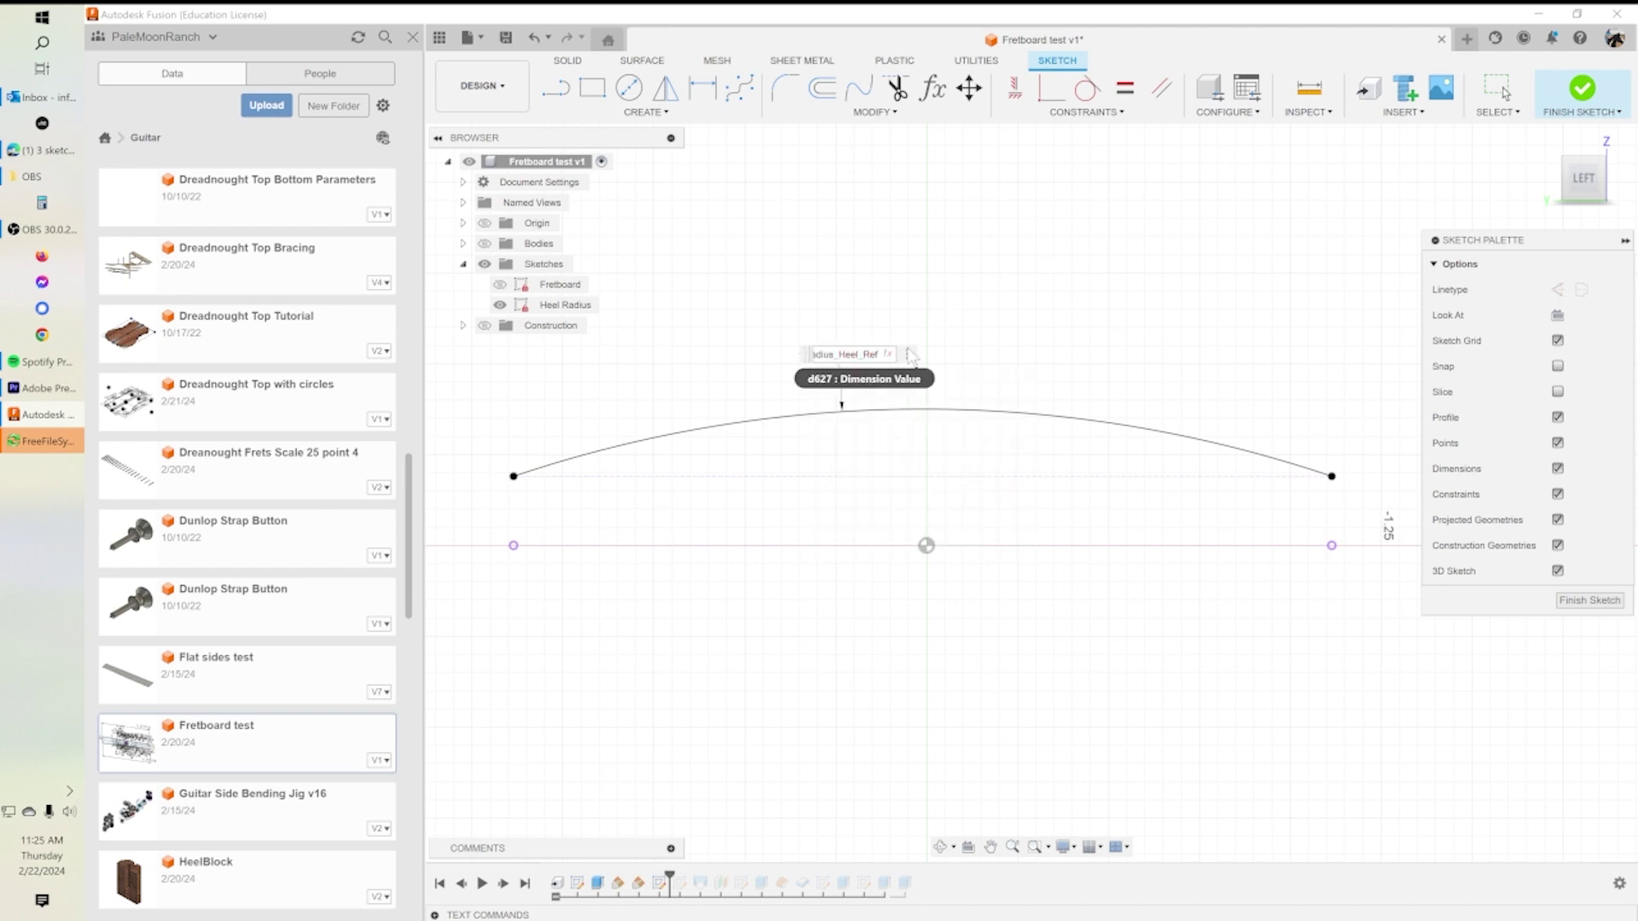
key(Return)
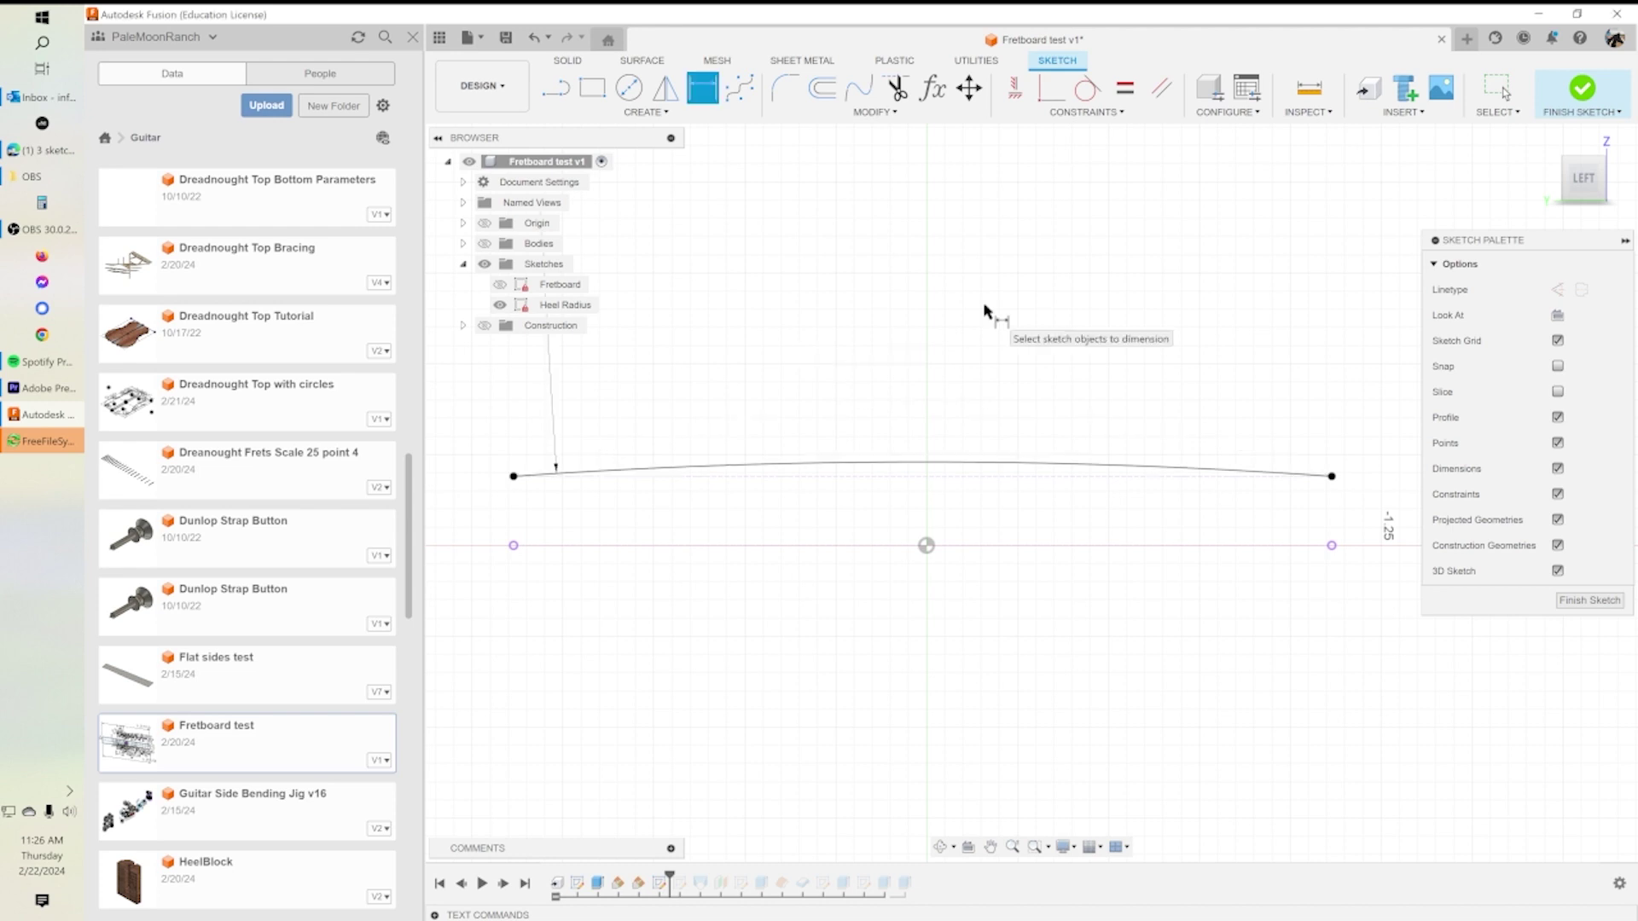
scroll(755, 298, down, 2)
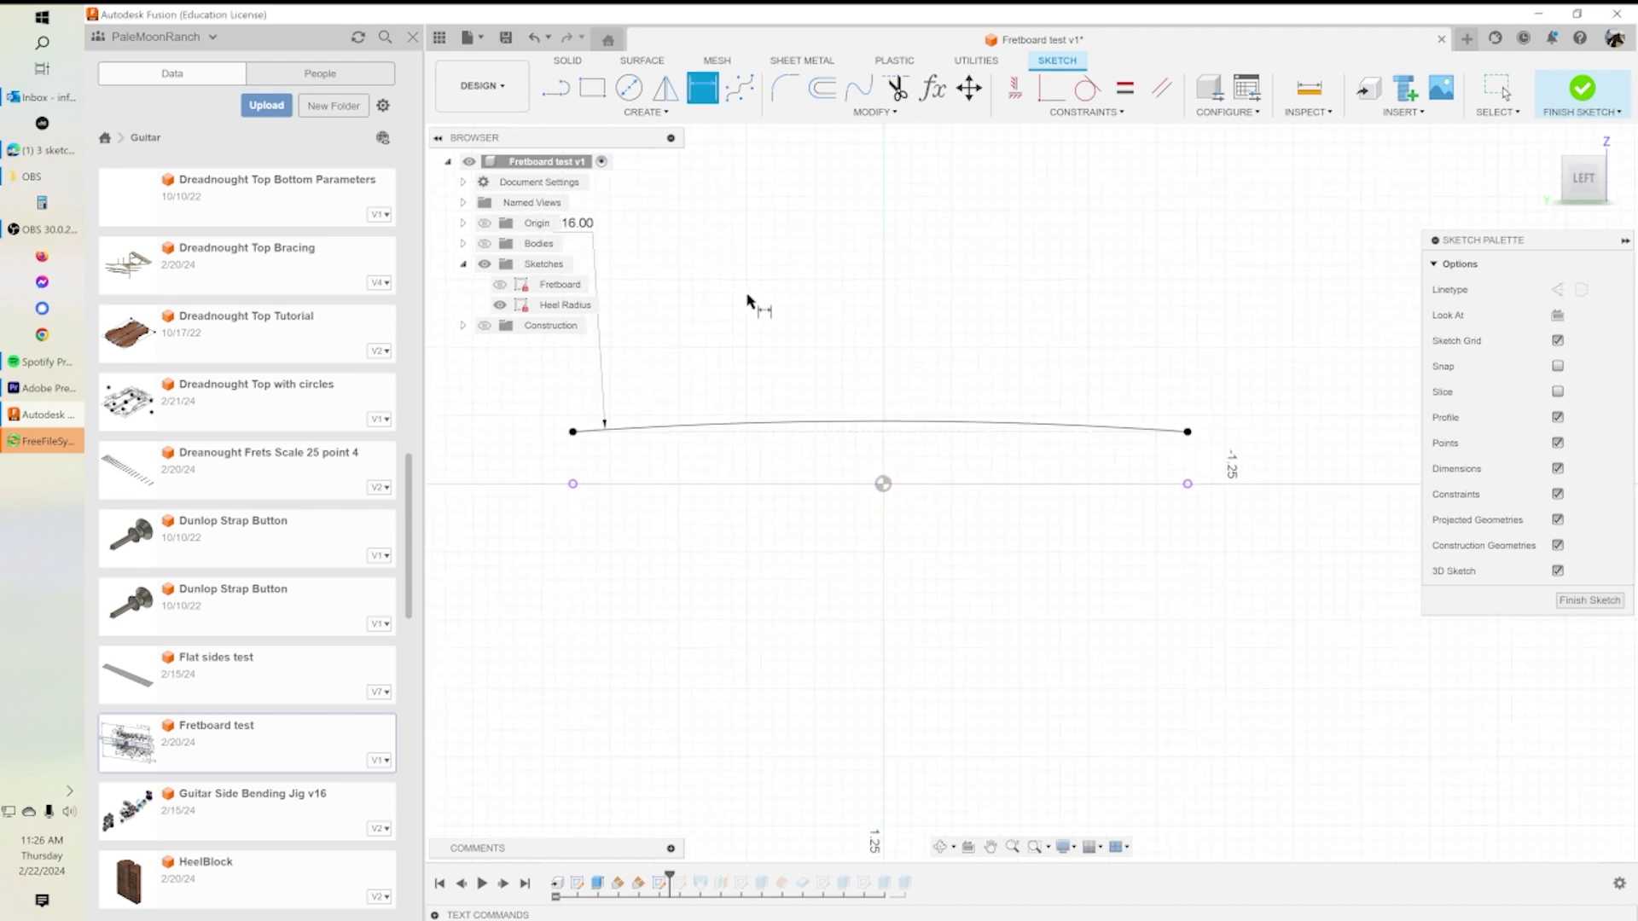
mouse_move(586, 224)
mouse_down()
mouse_move(640, 229)
mouse_move(921, 354)
mouse_move(925, 378)
mouse_up()
key(d)
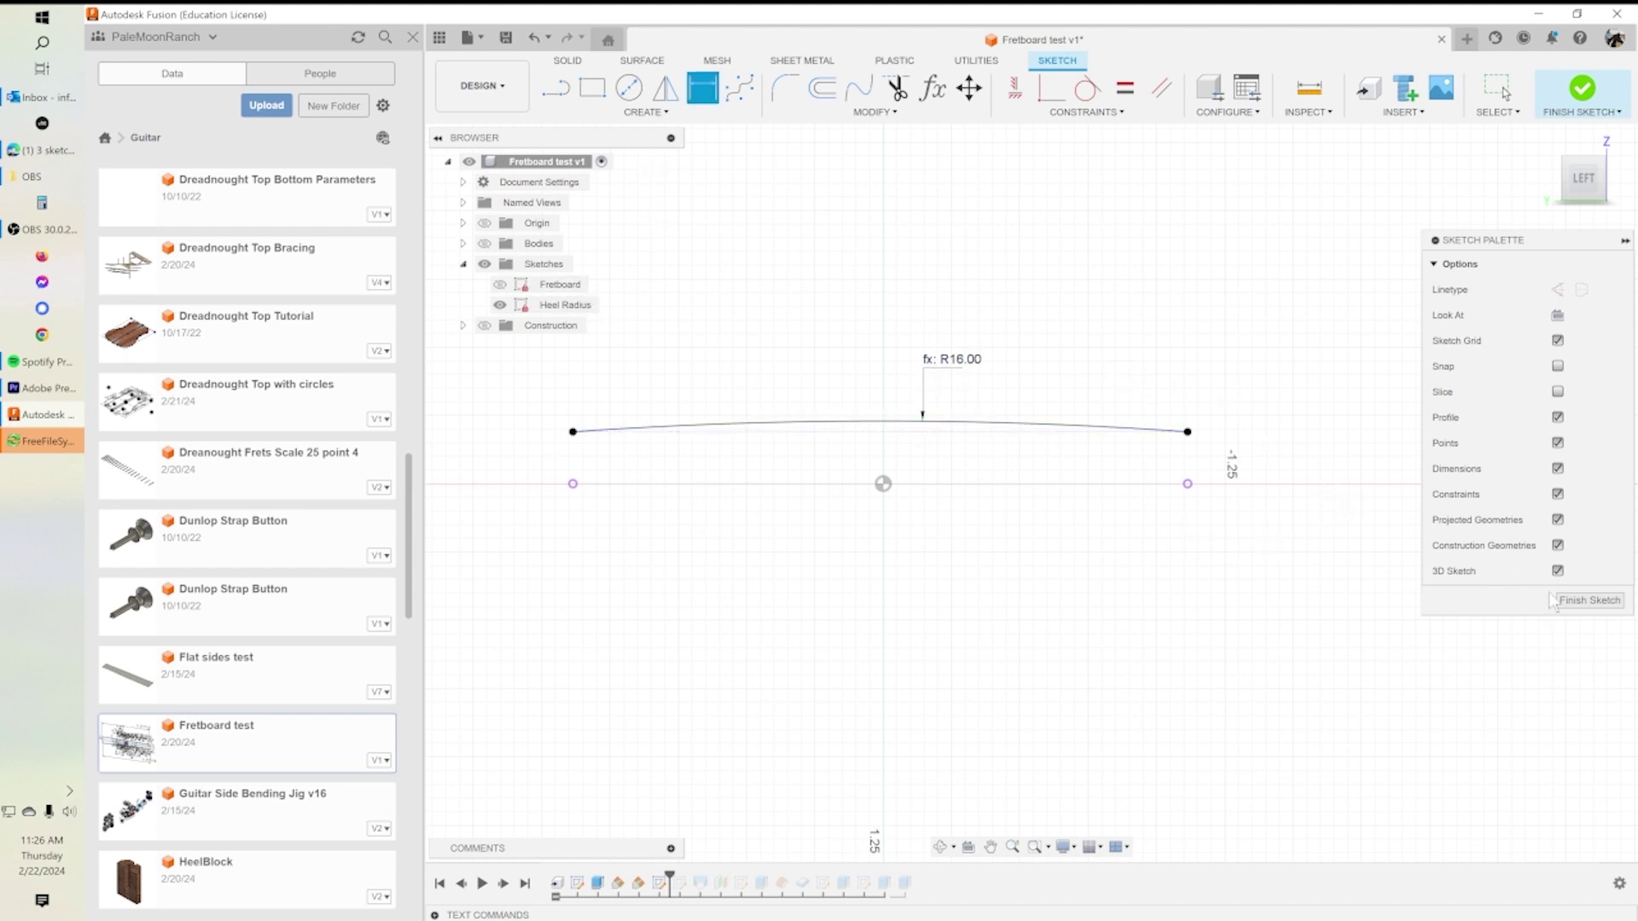
Detach the arc's ends from the upper projected corner points and move the arc below the projected top line.
click(555, 87)
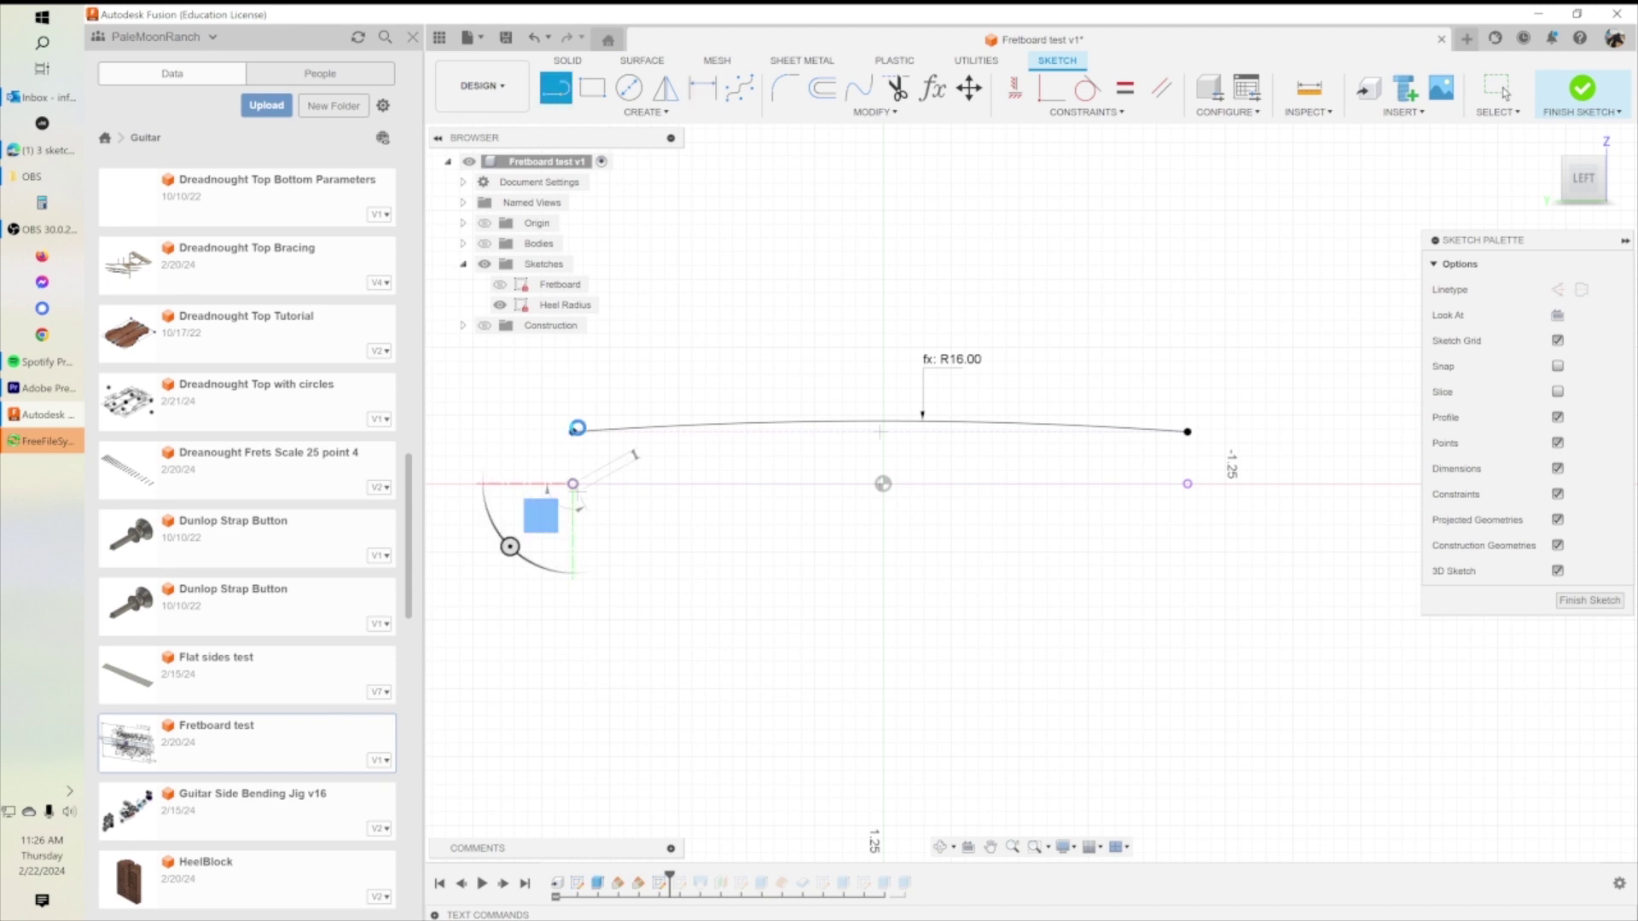
key(Escape)
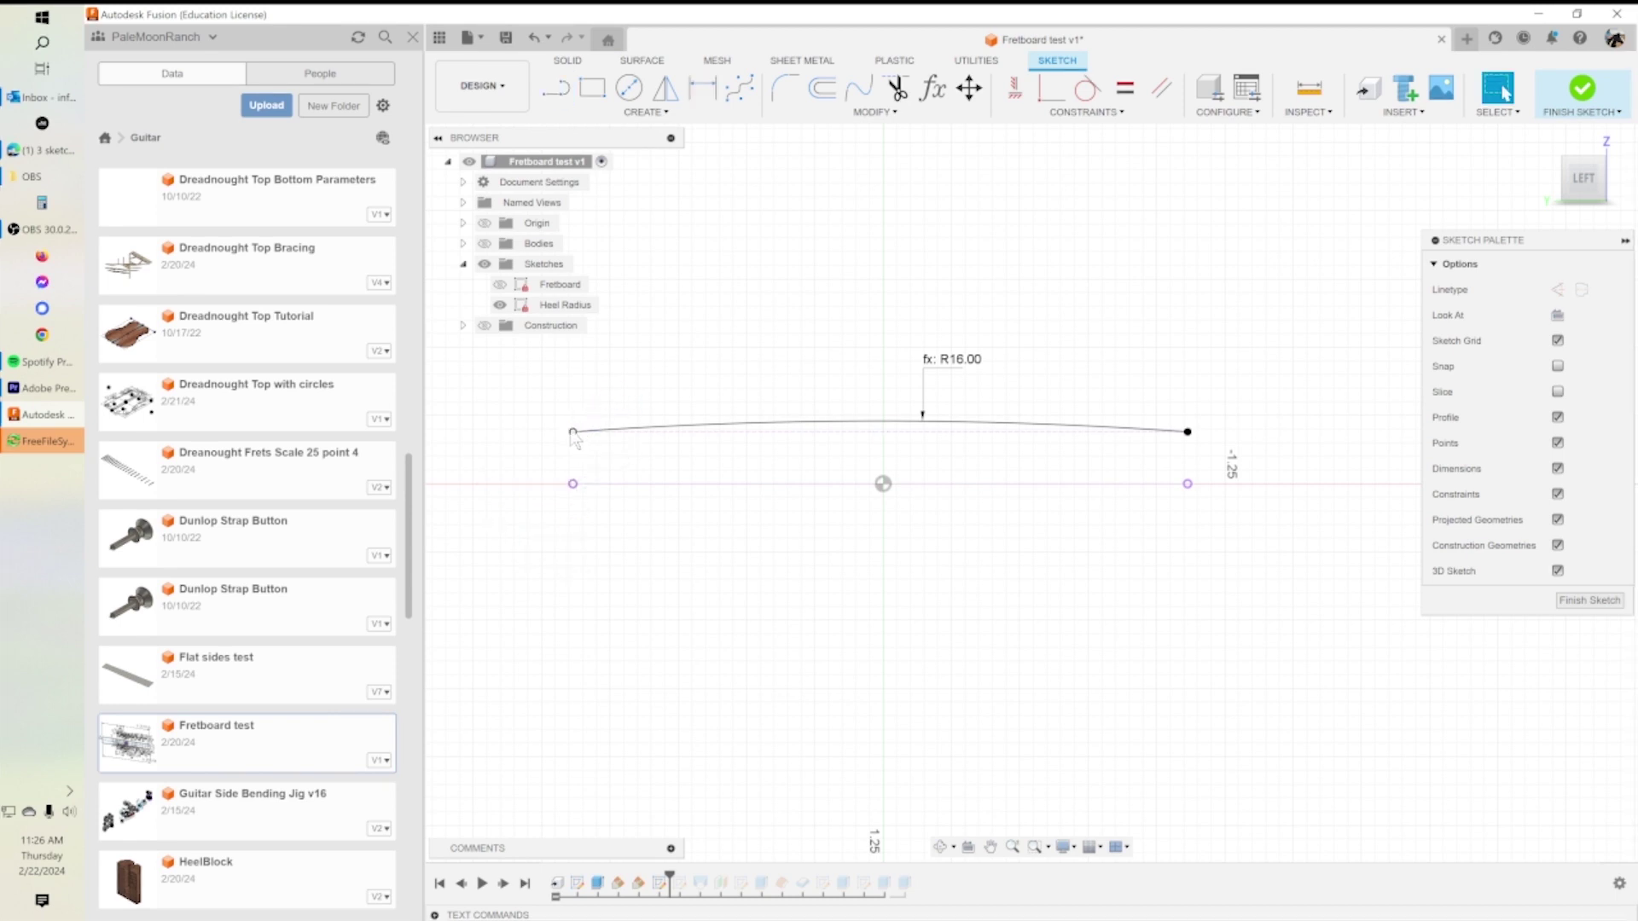
click(698, 433)
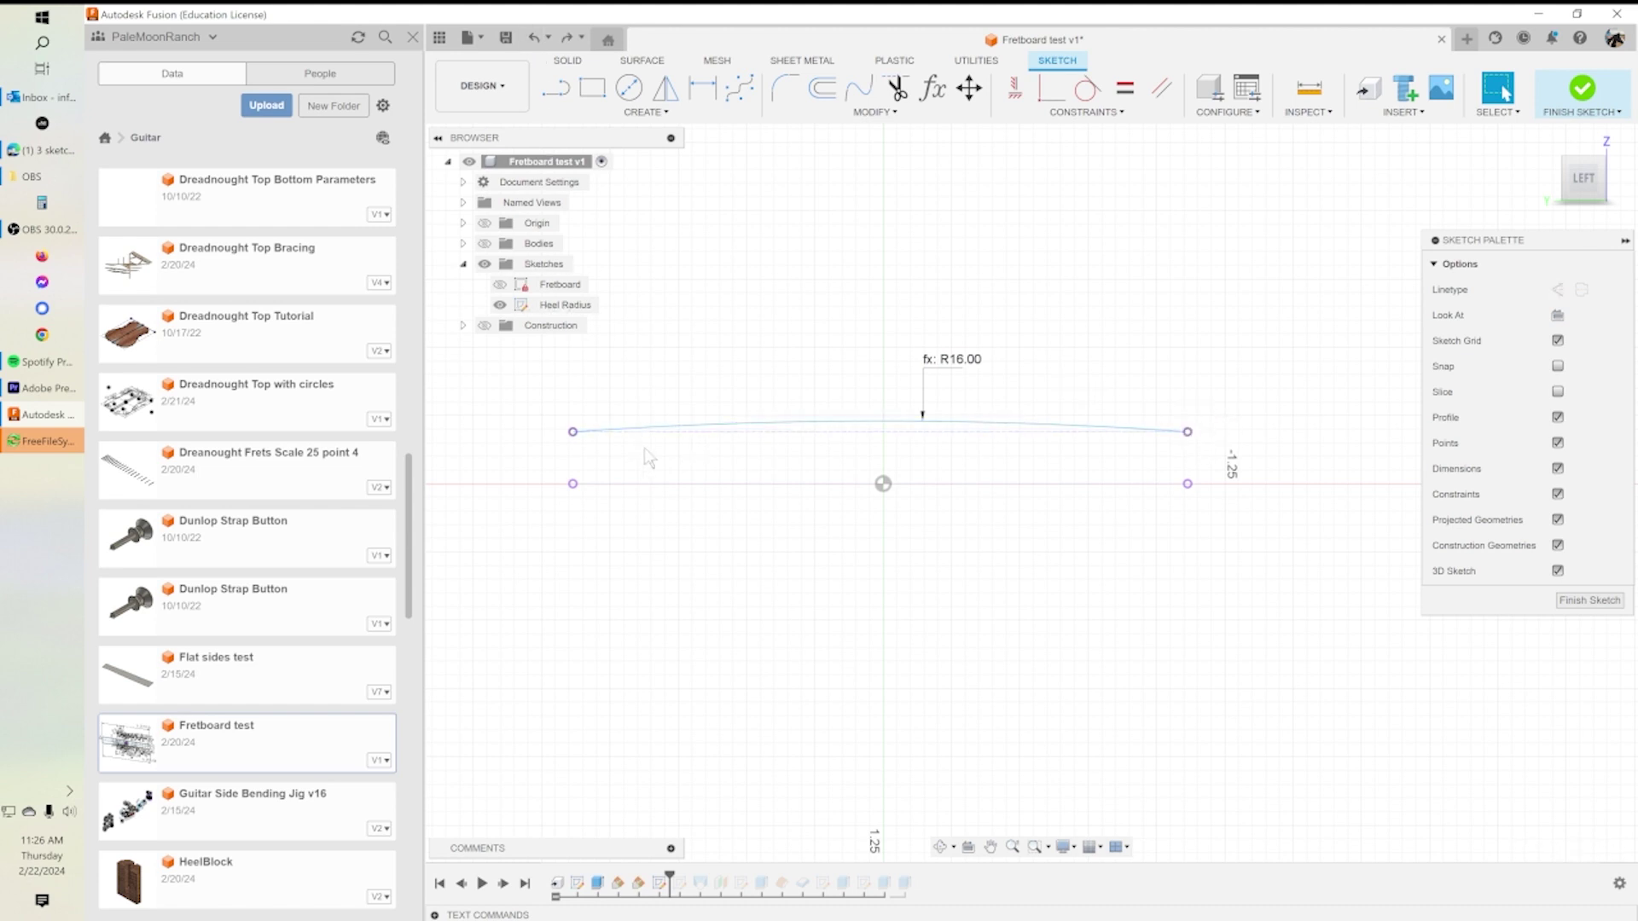
click(876, 426)
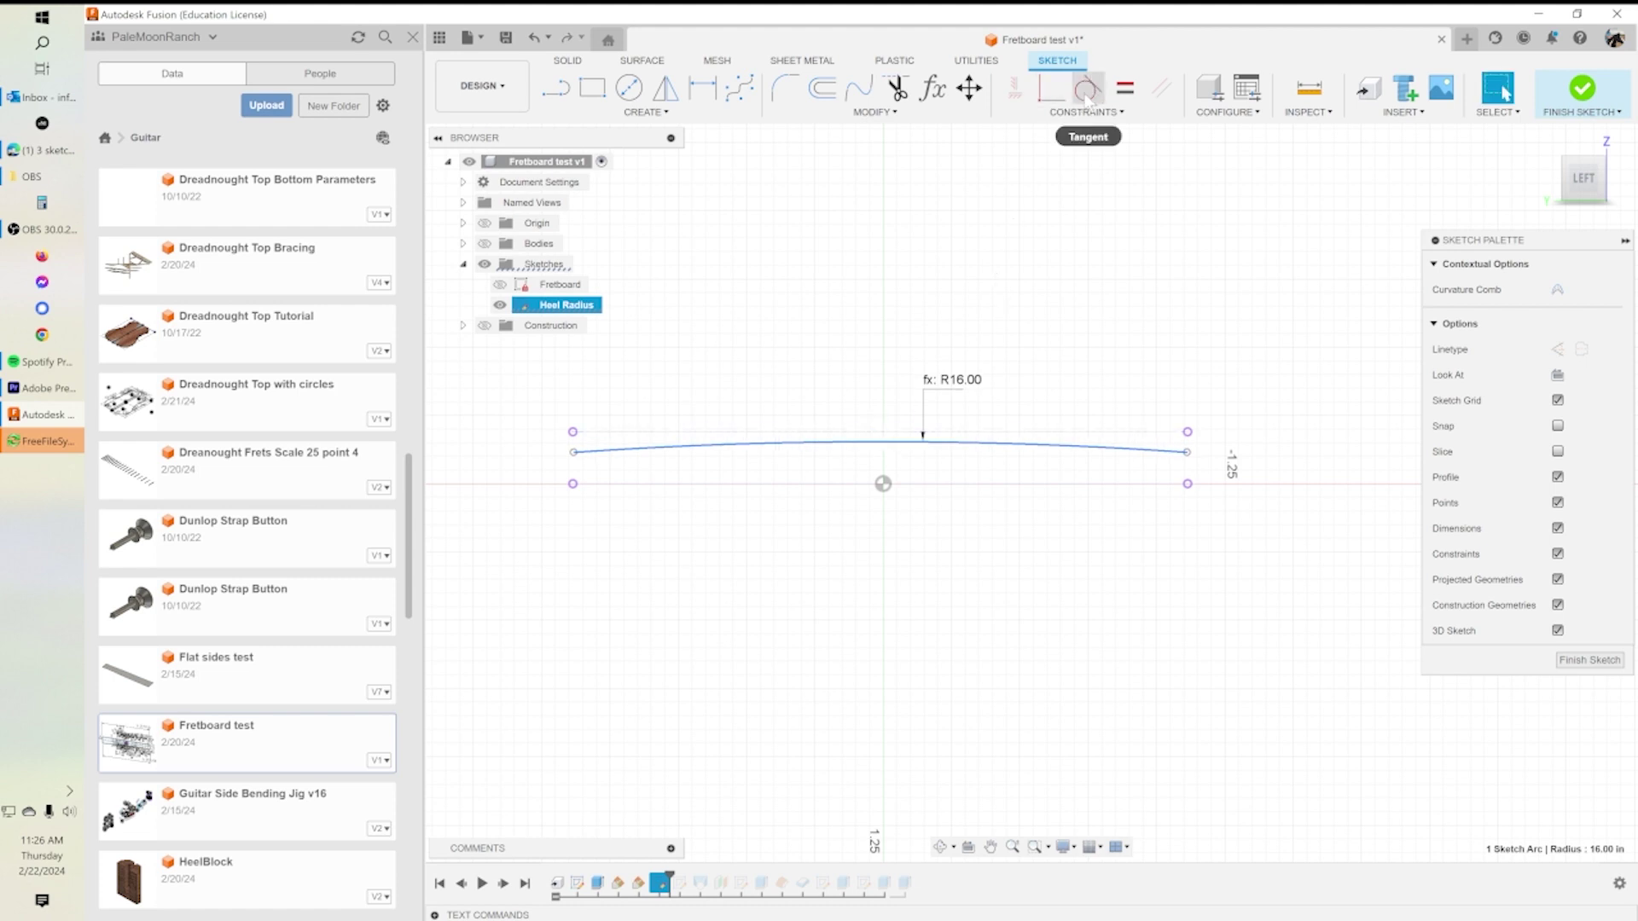
Apply a tangent constraint between the radius arc and the projected top line.
click(1086, 87)
click(911, 434)
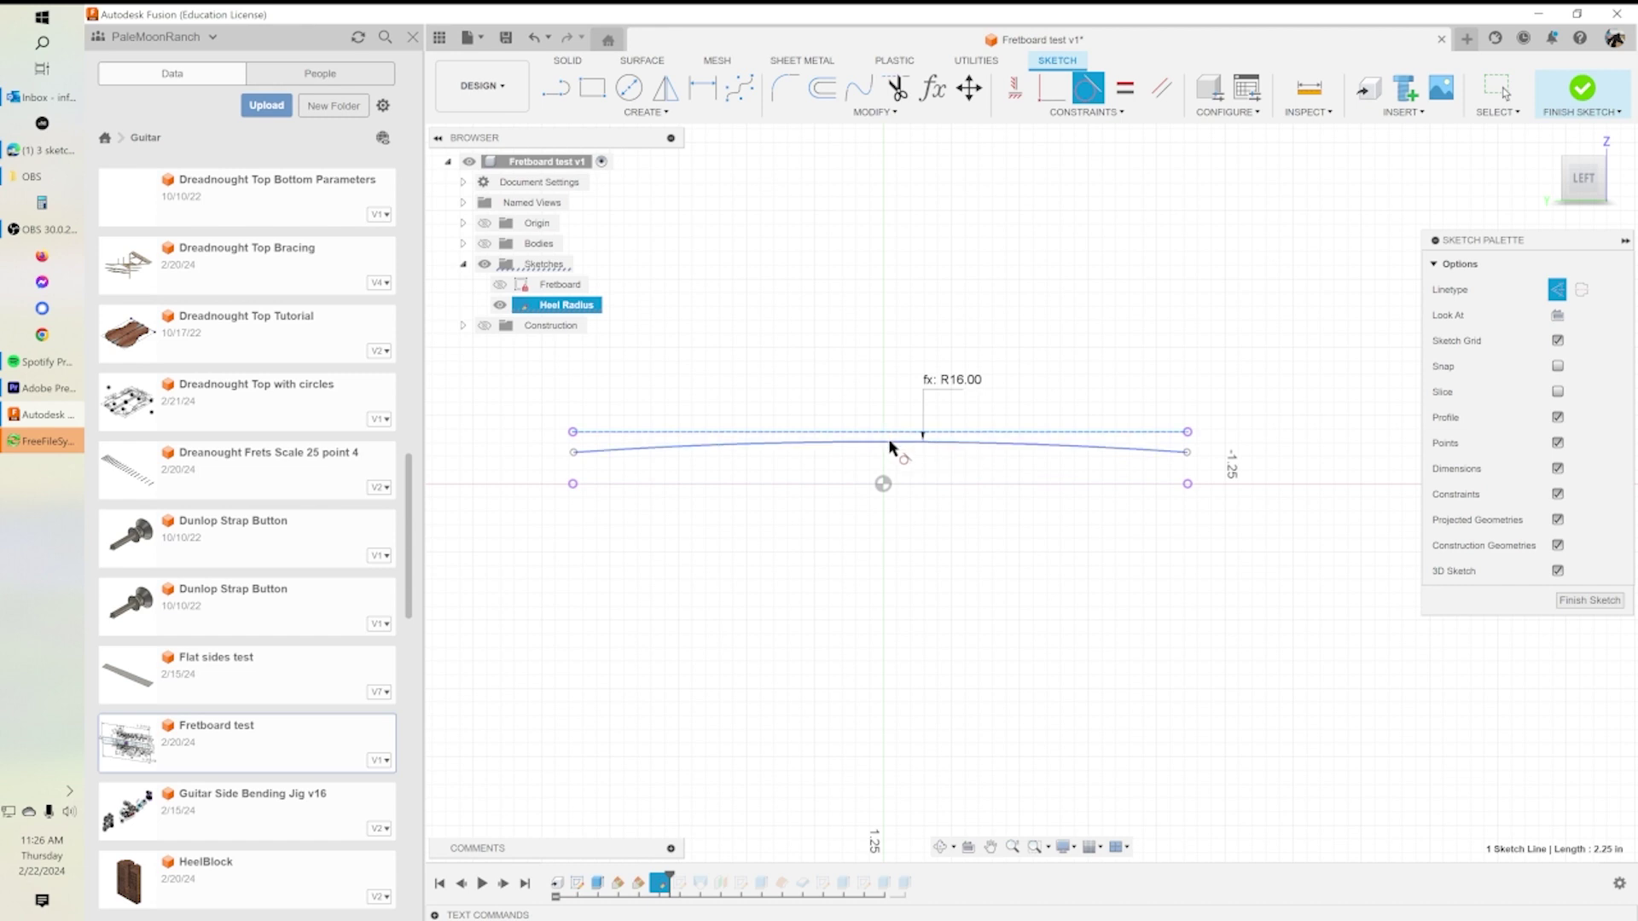
click(887, 442)
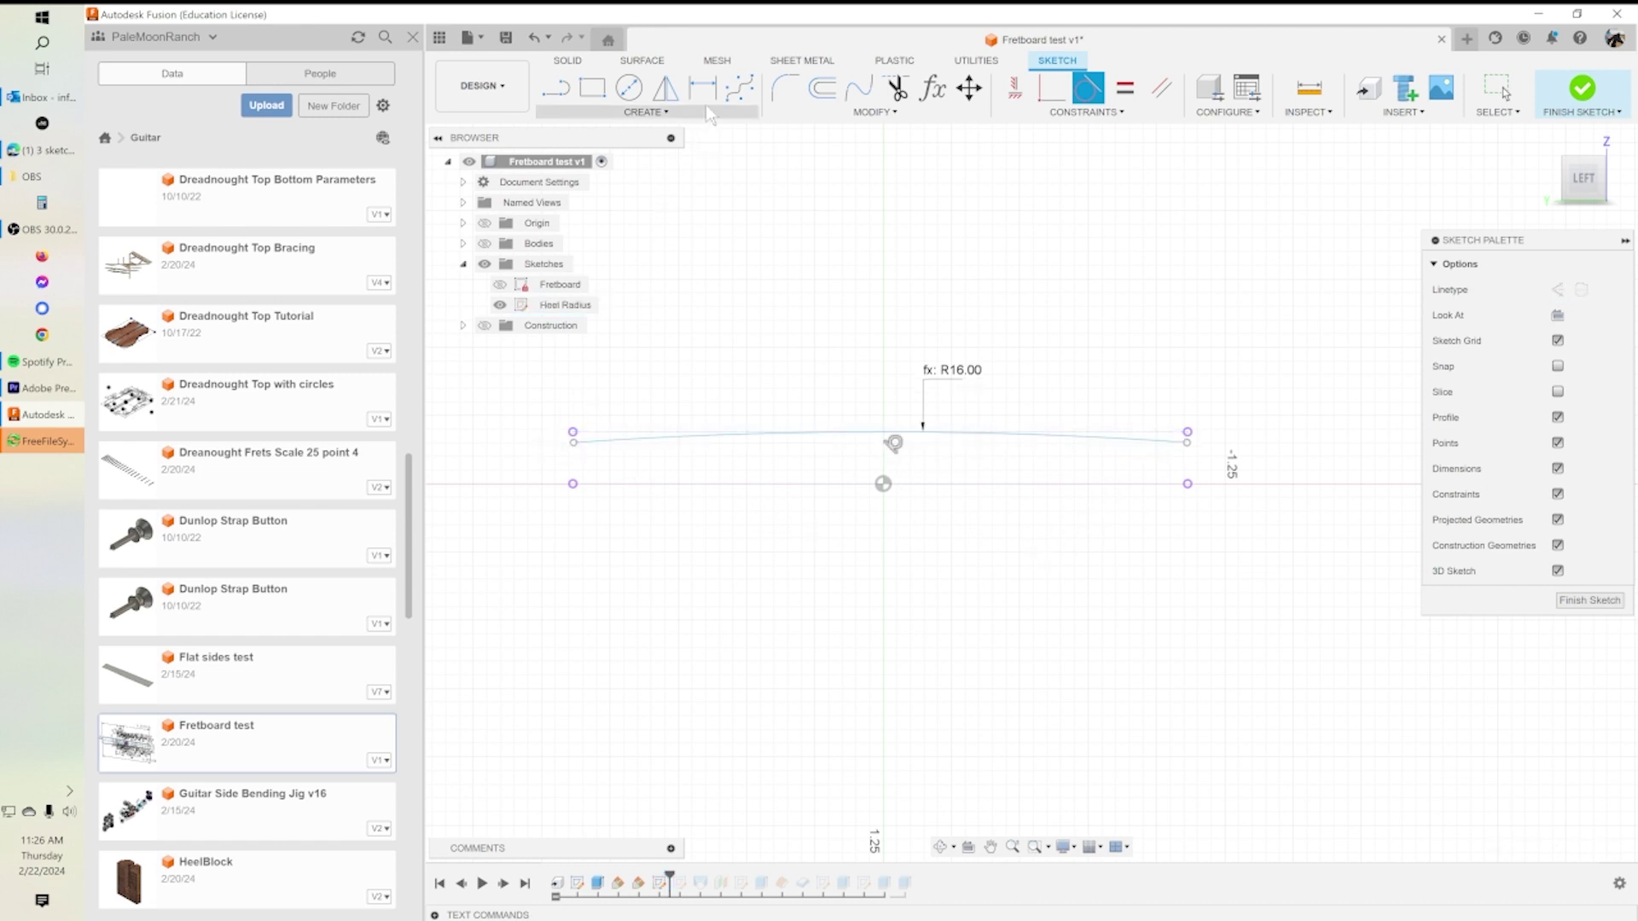
click(550, 91)
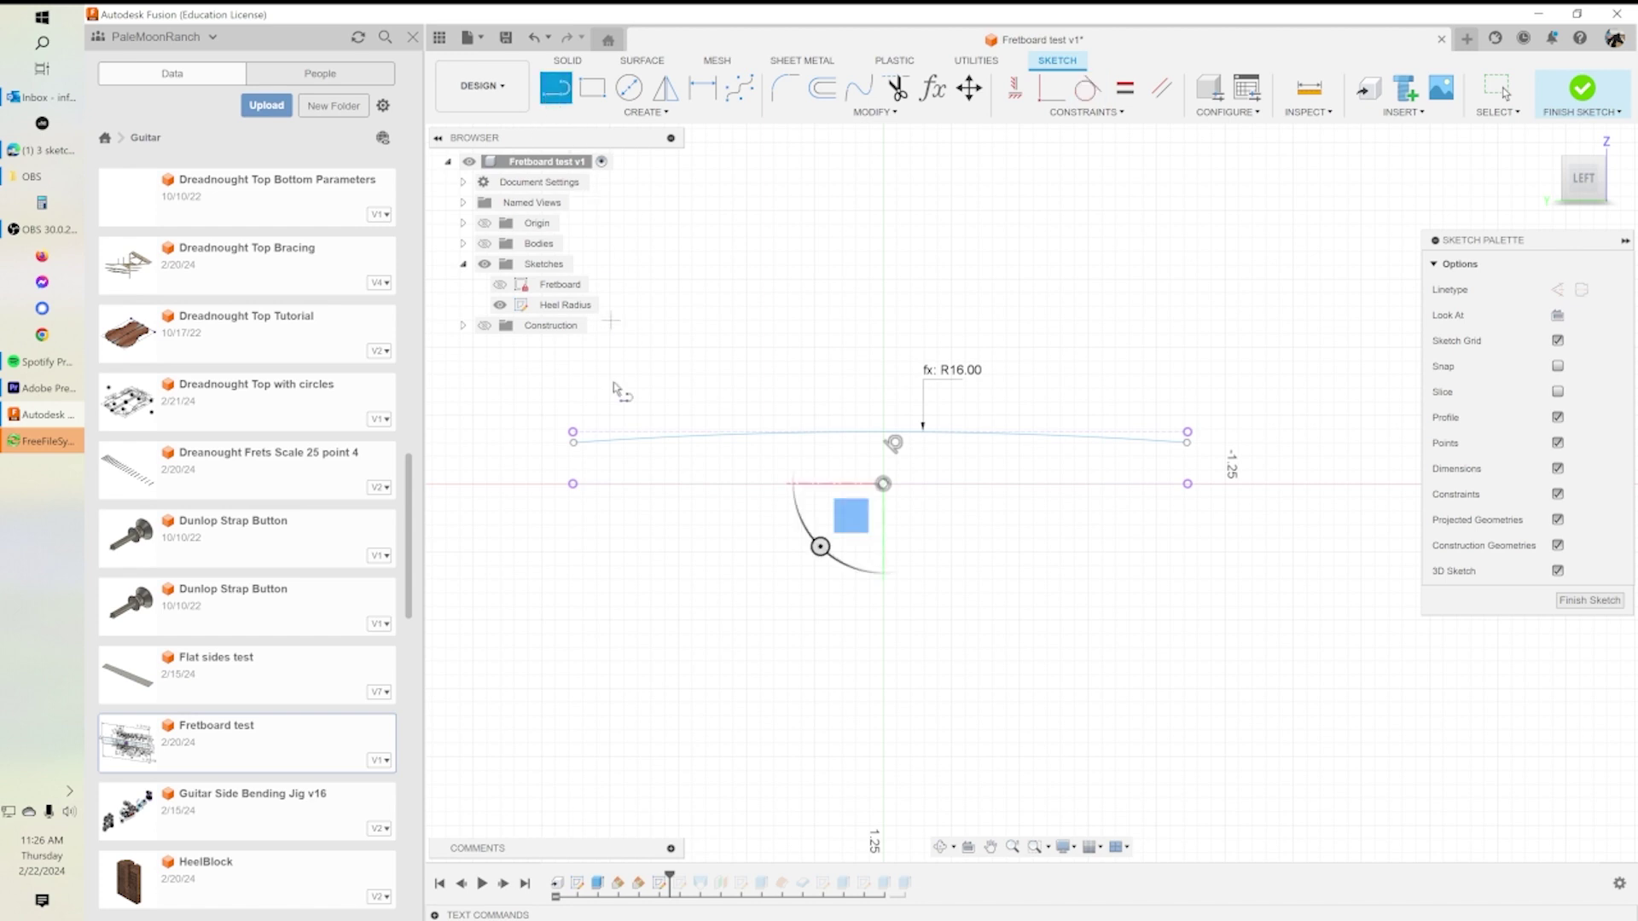
click(573, 484)
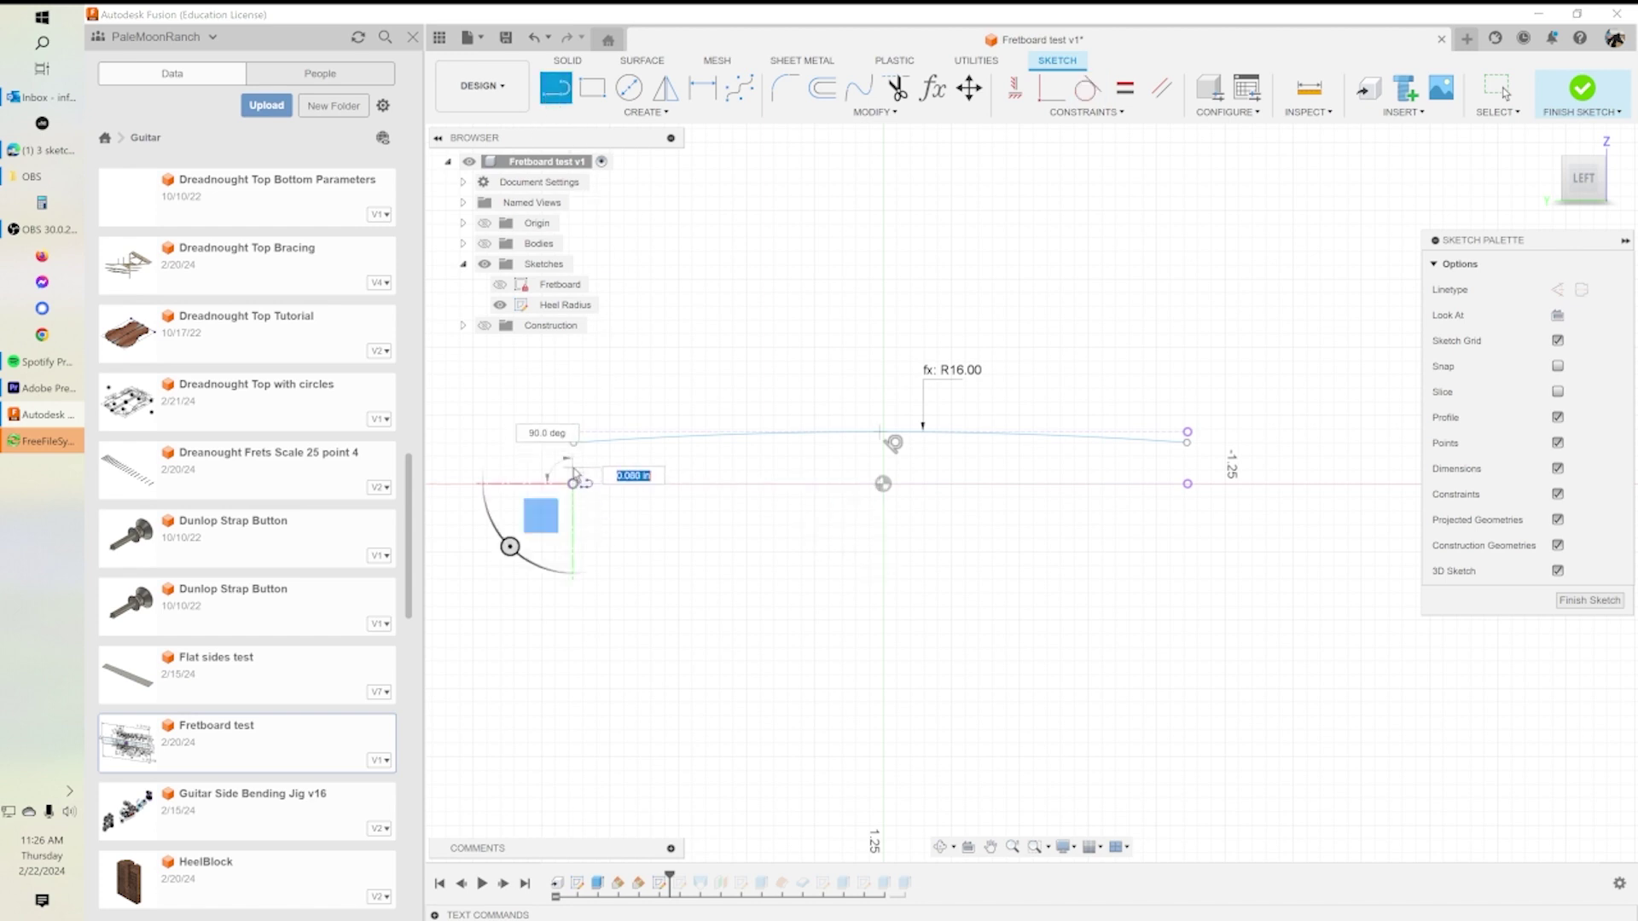
key(Escape)
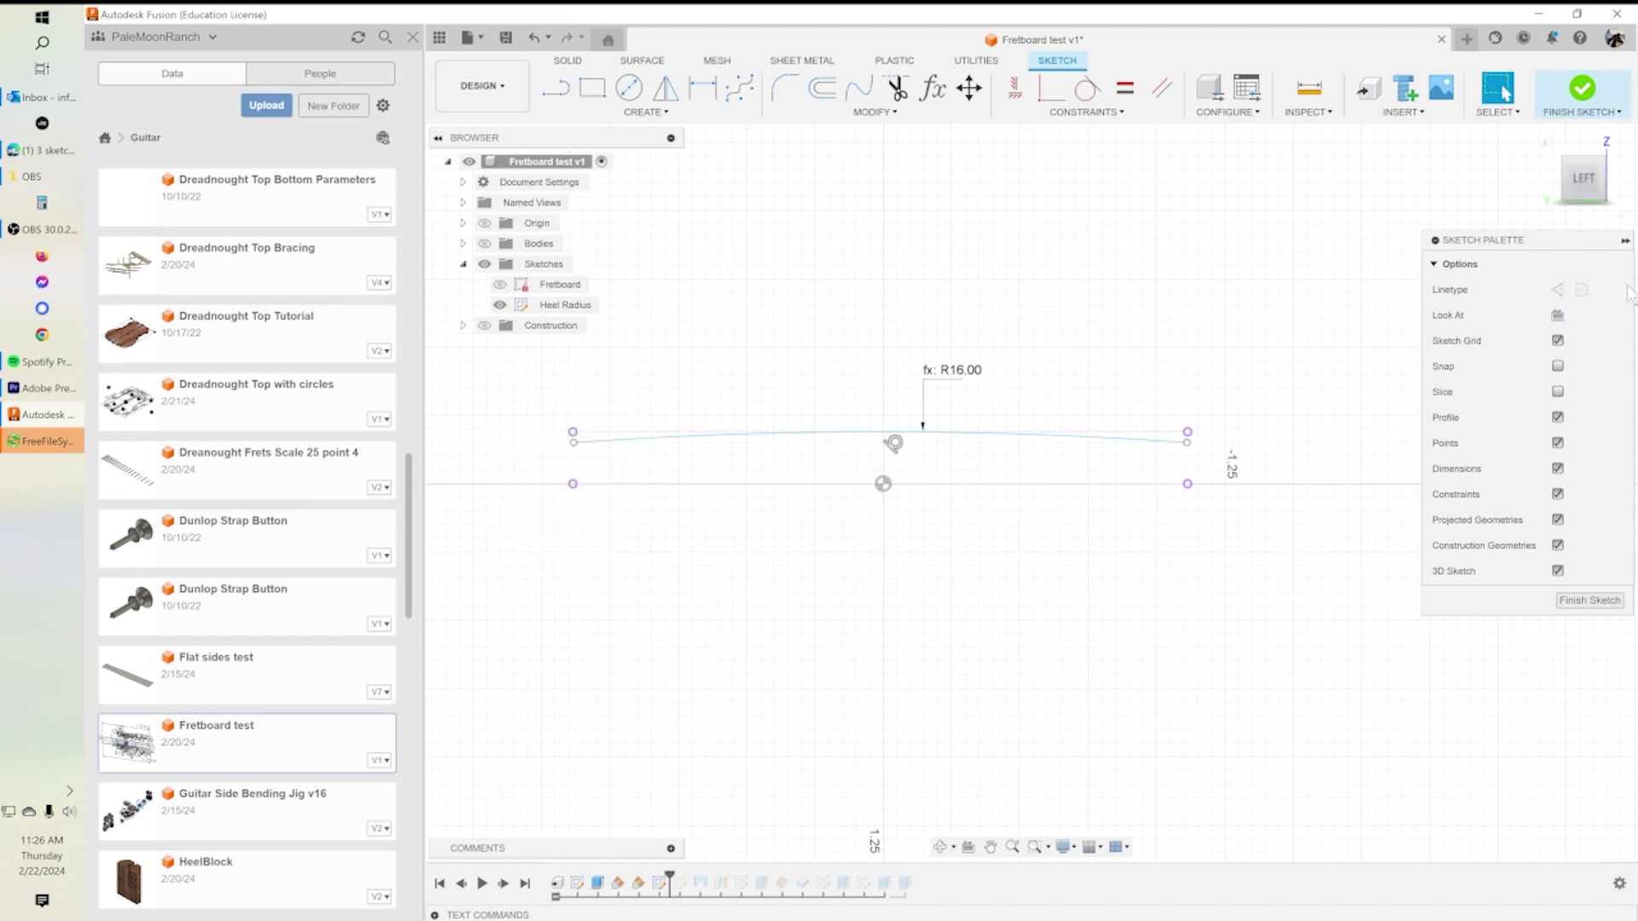
Draw vertical construction lines from the two lower projected corner points up to the upper projected corner points.
click(1557, 289)
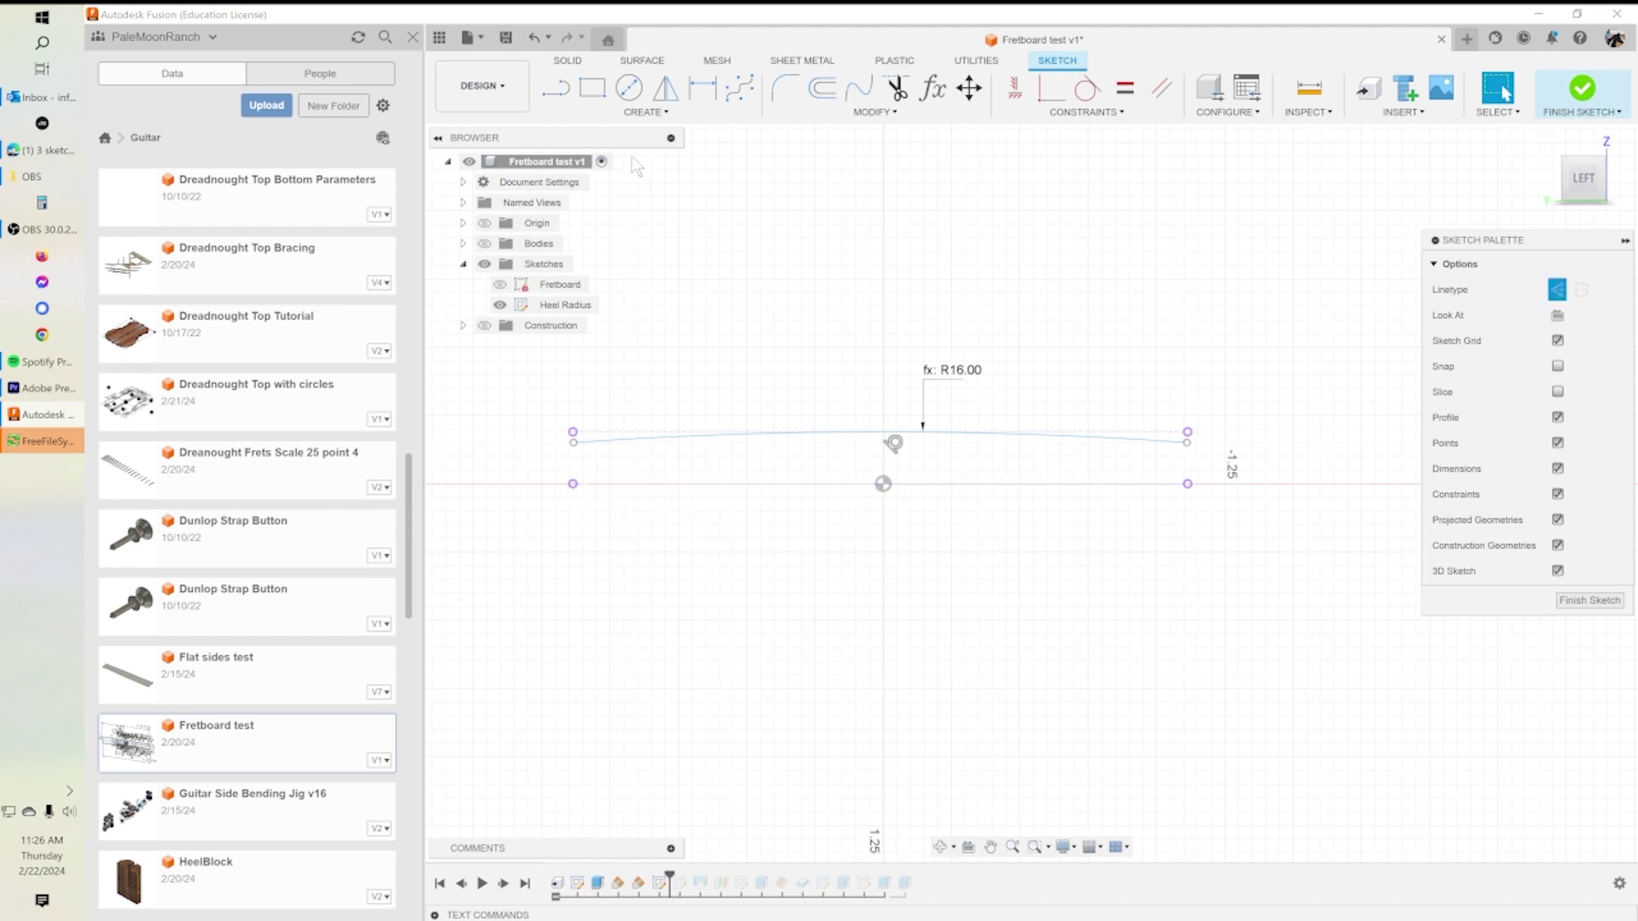
click(556, 87)
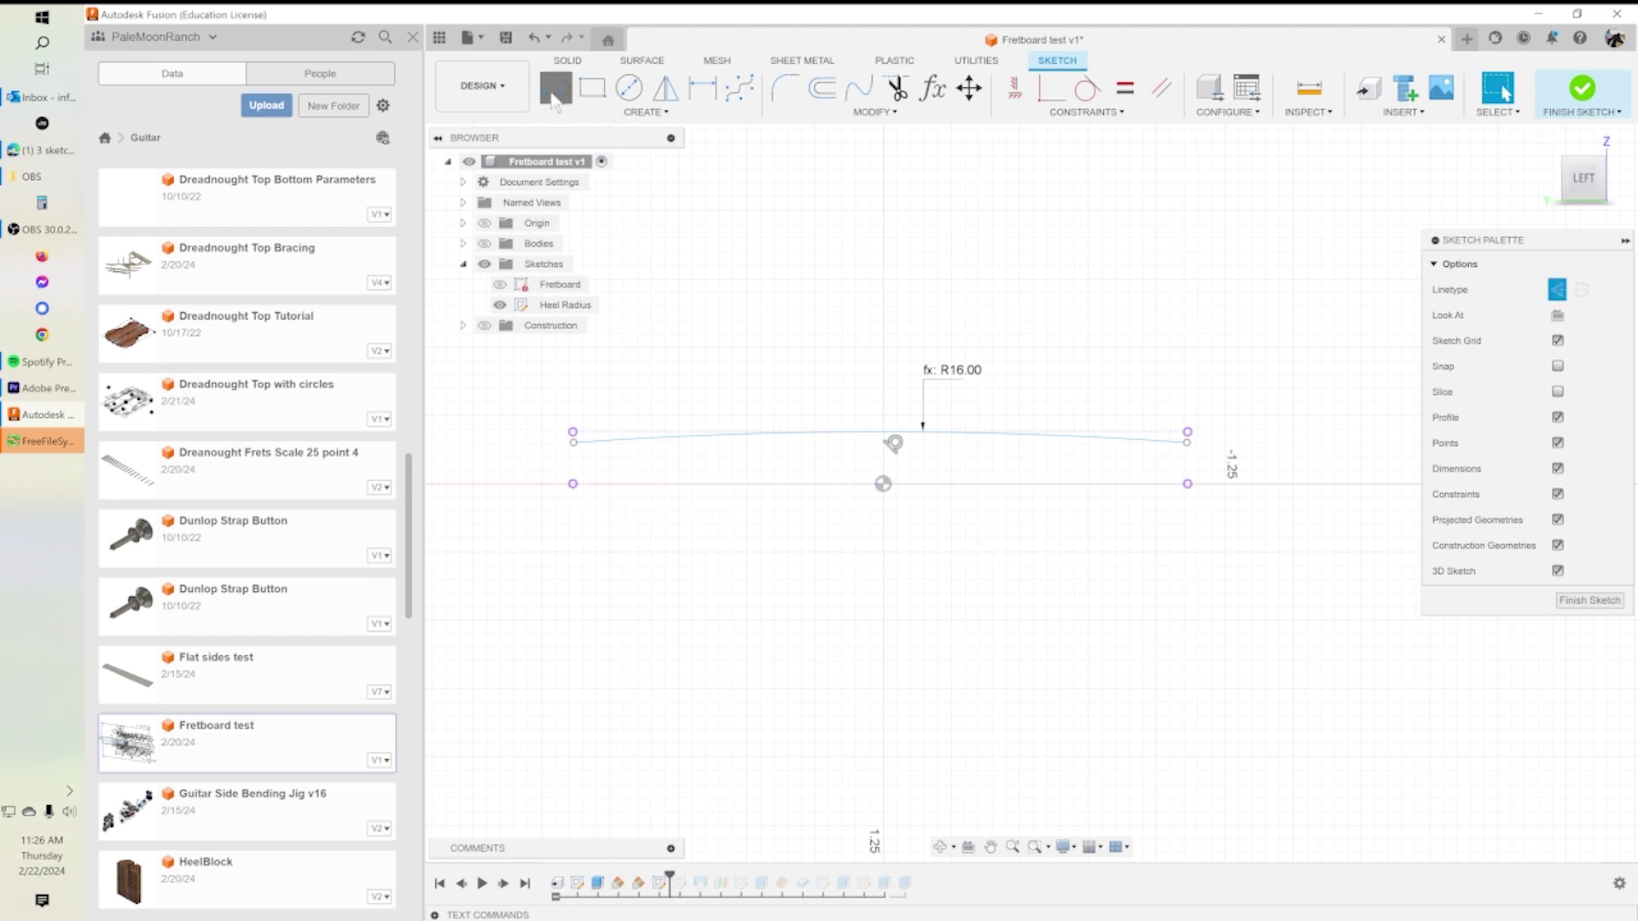
click(573, 483)
click(574, 431)
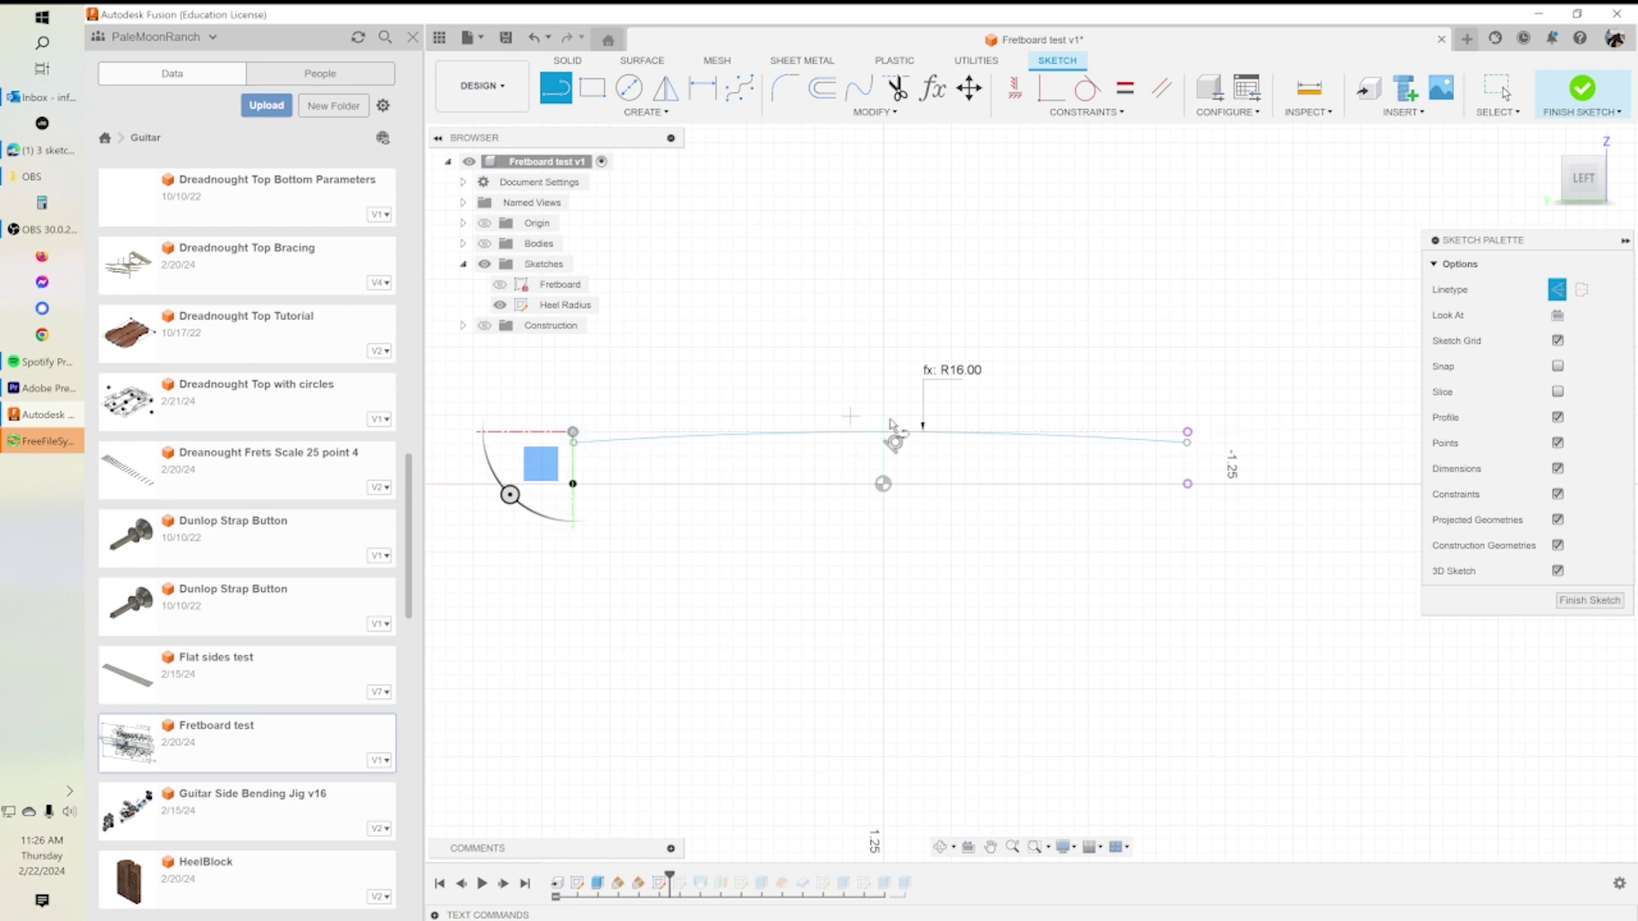
click(1187, 483)
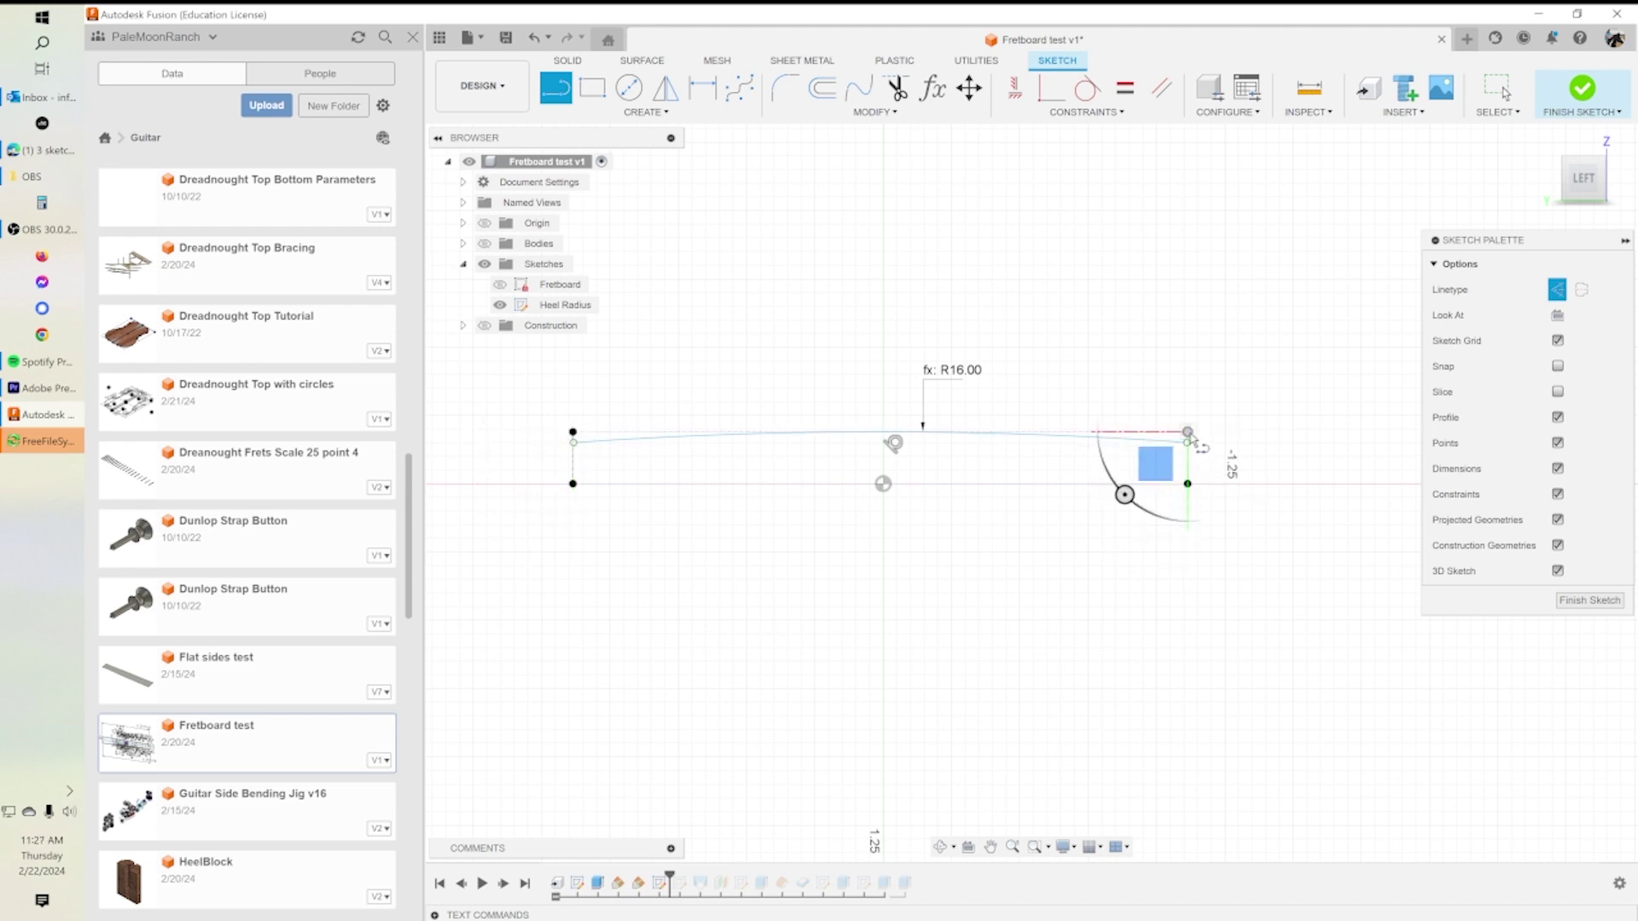
Make the arc's ends coincident with the two construction lines and trim off the parts of the lines above the arc.
scroll(1124, 567, up, 2)
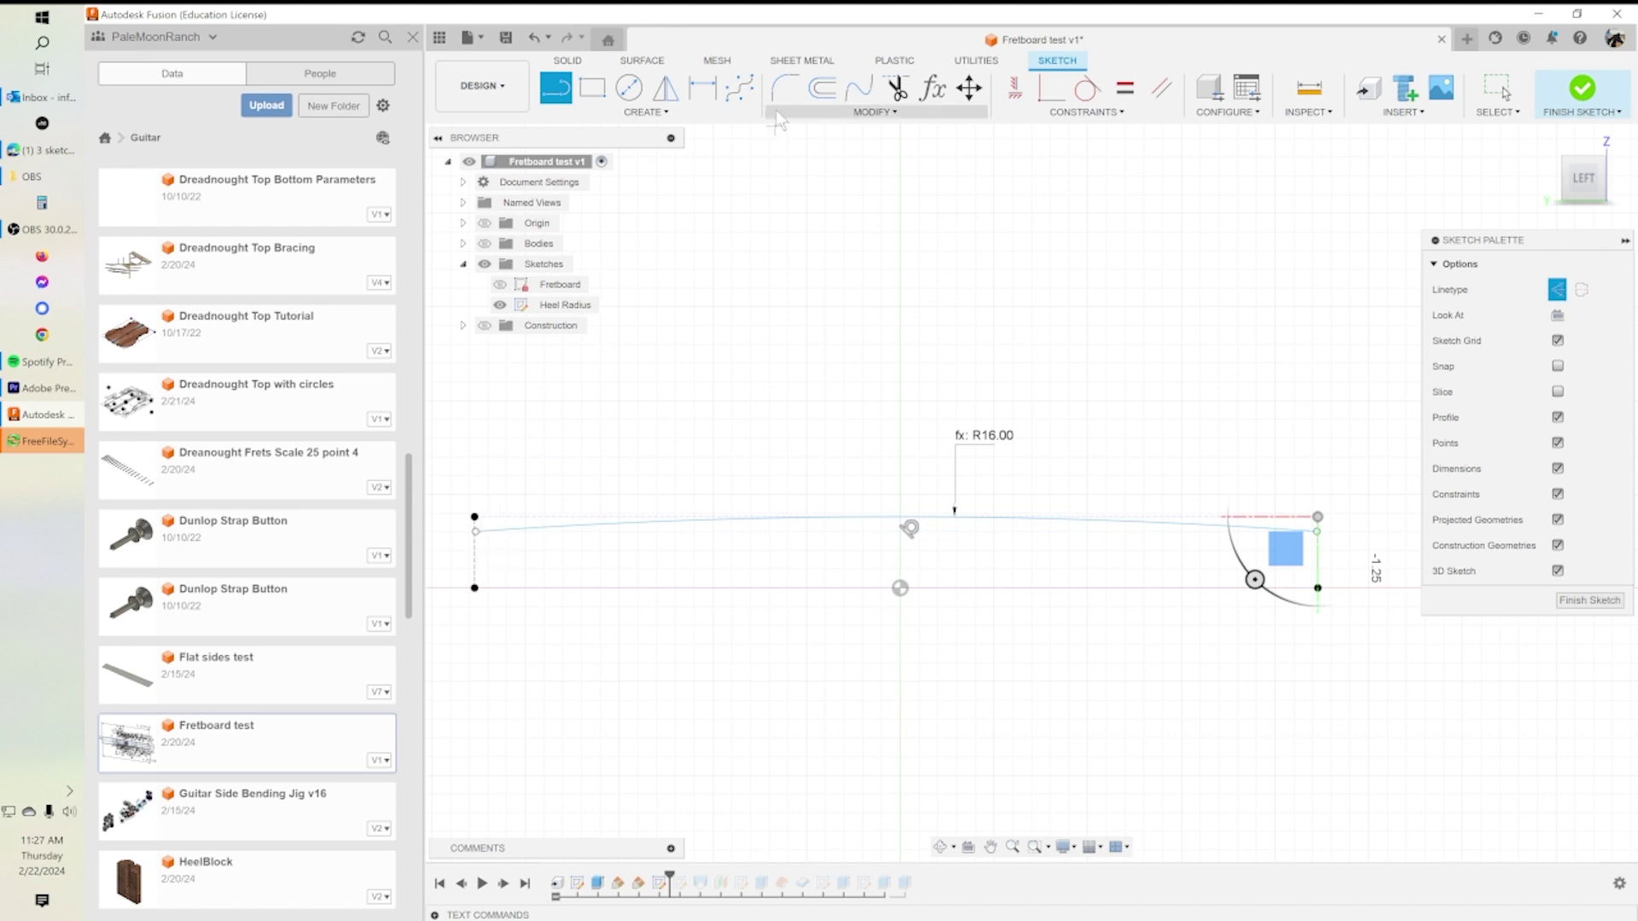
click(1052, 88)
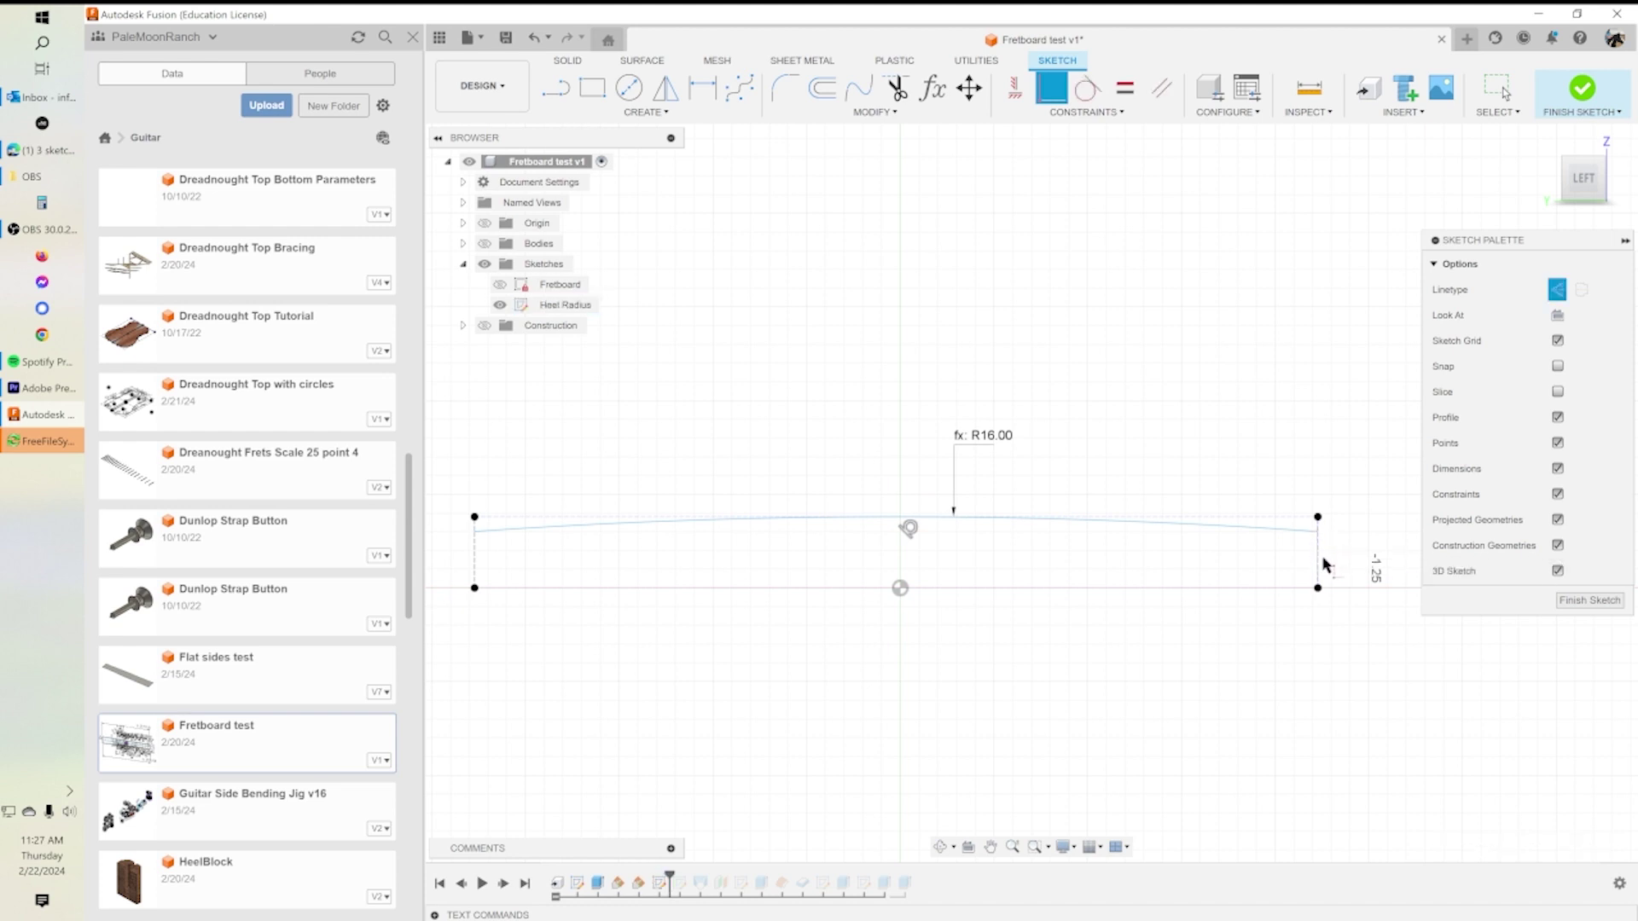
key(t)
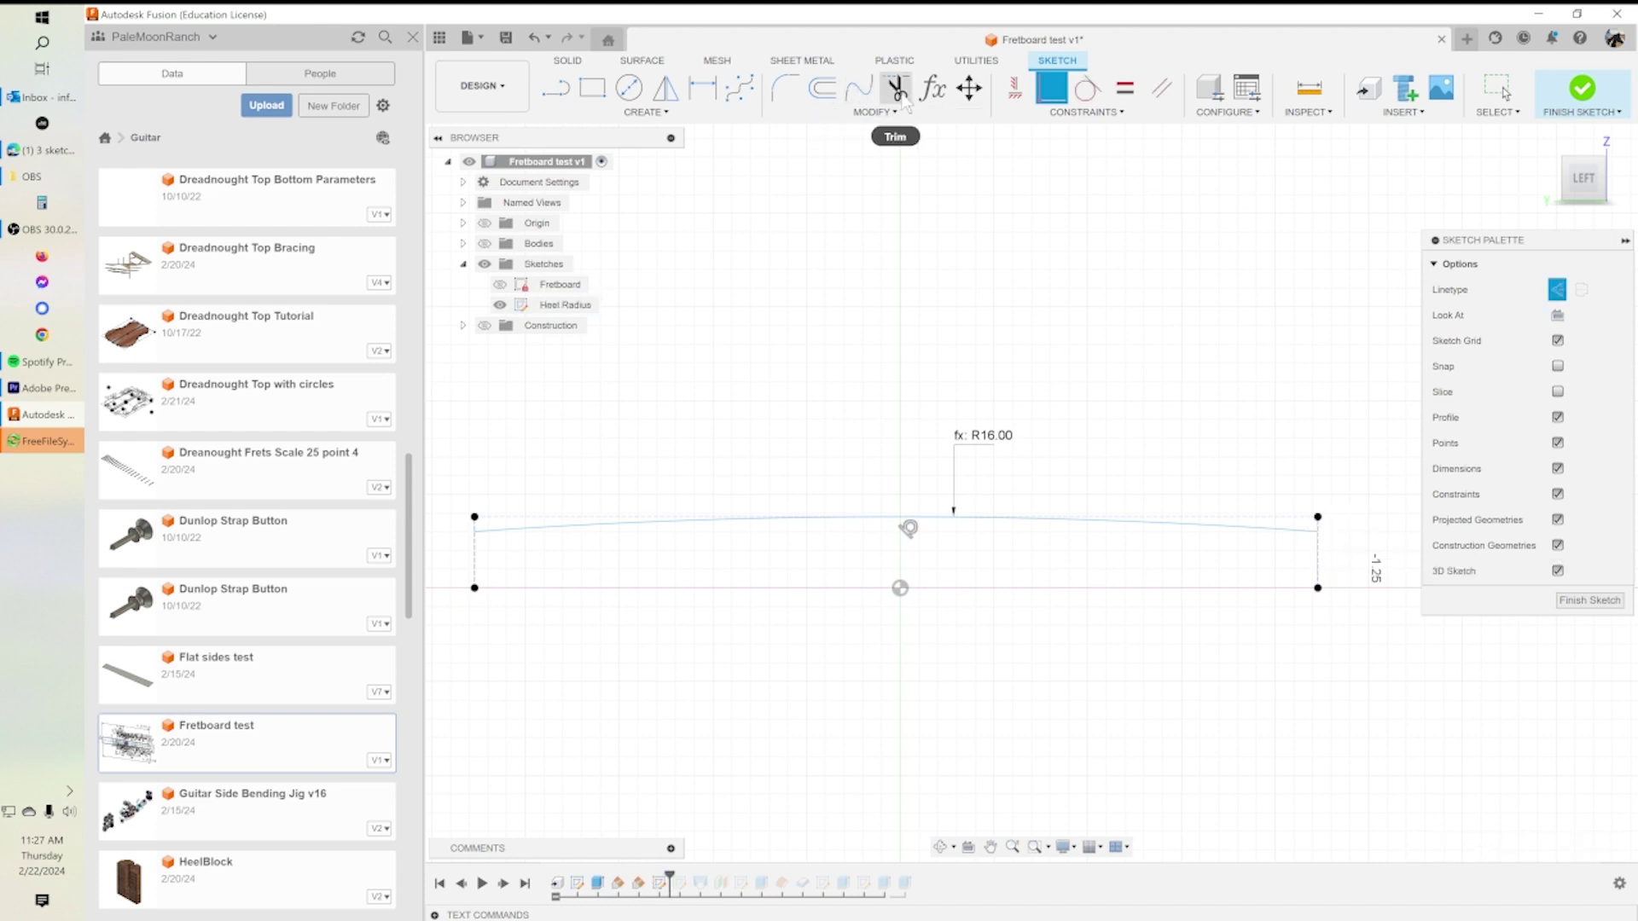
click(1327, 538)
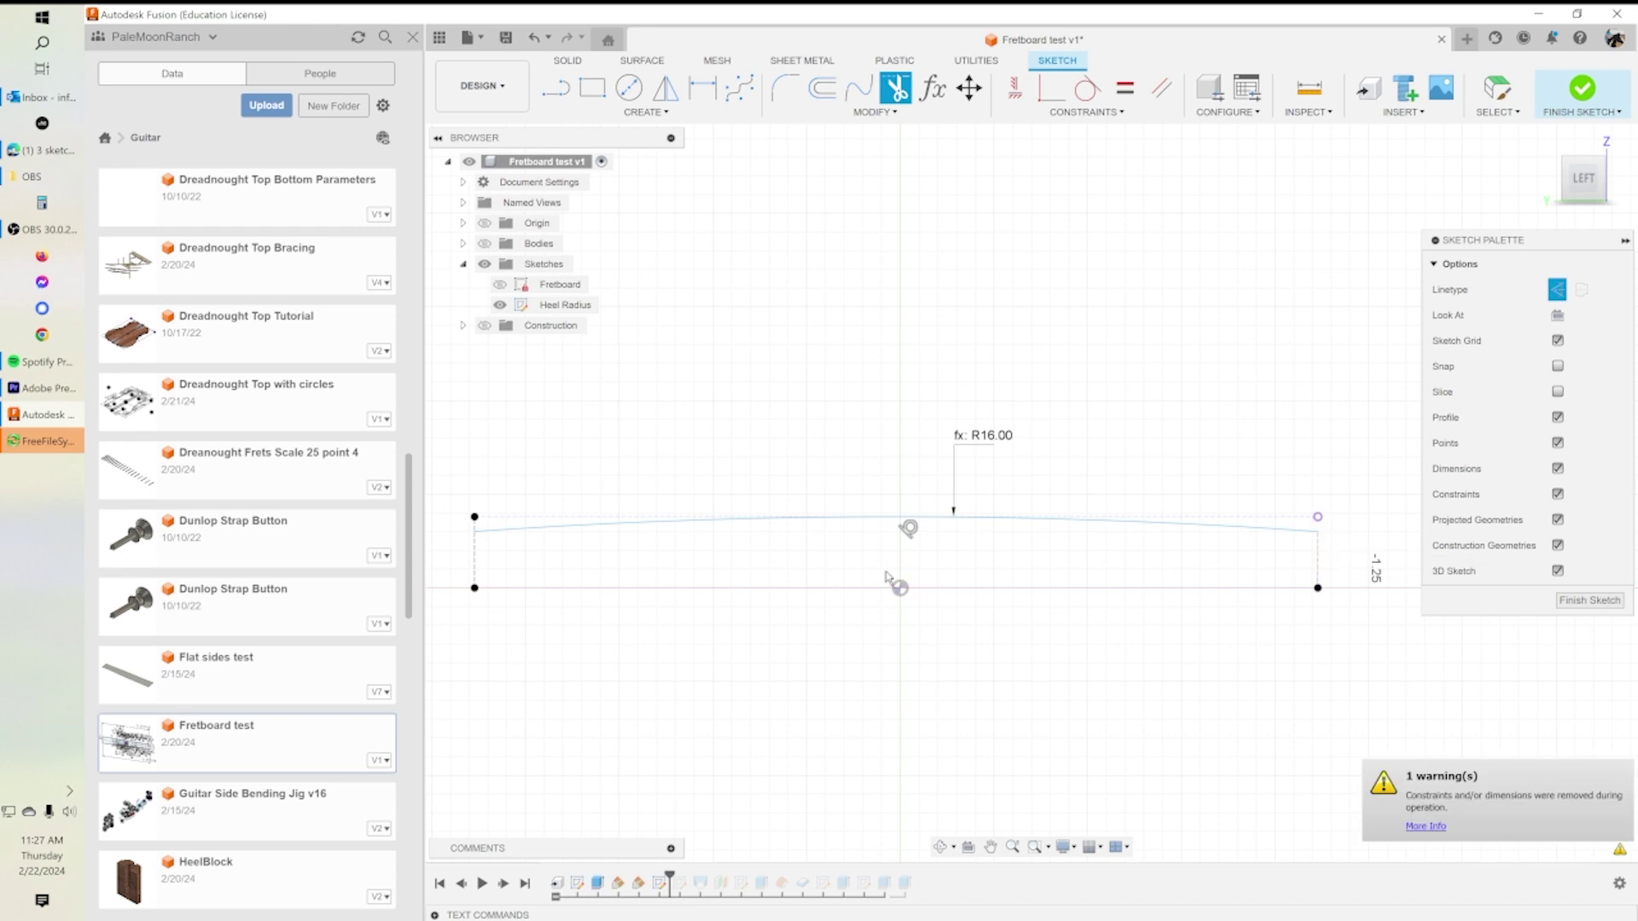
click(475, 531)
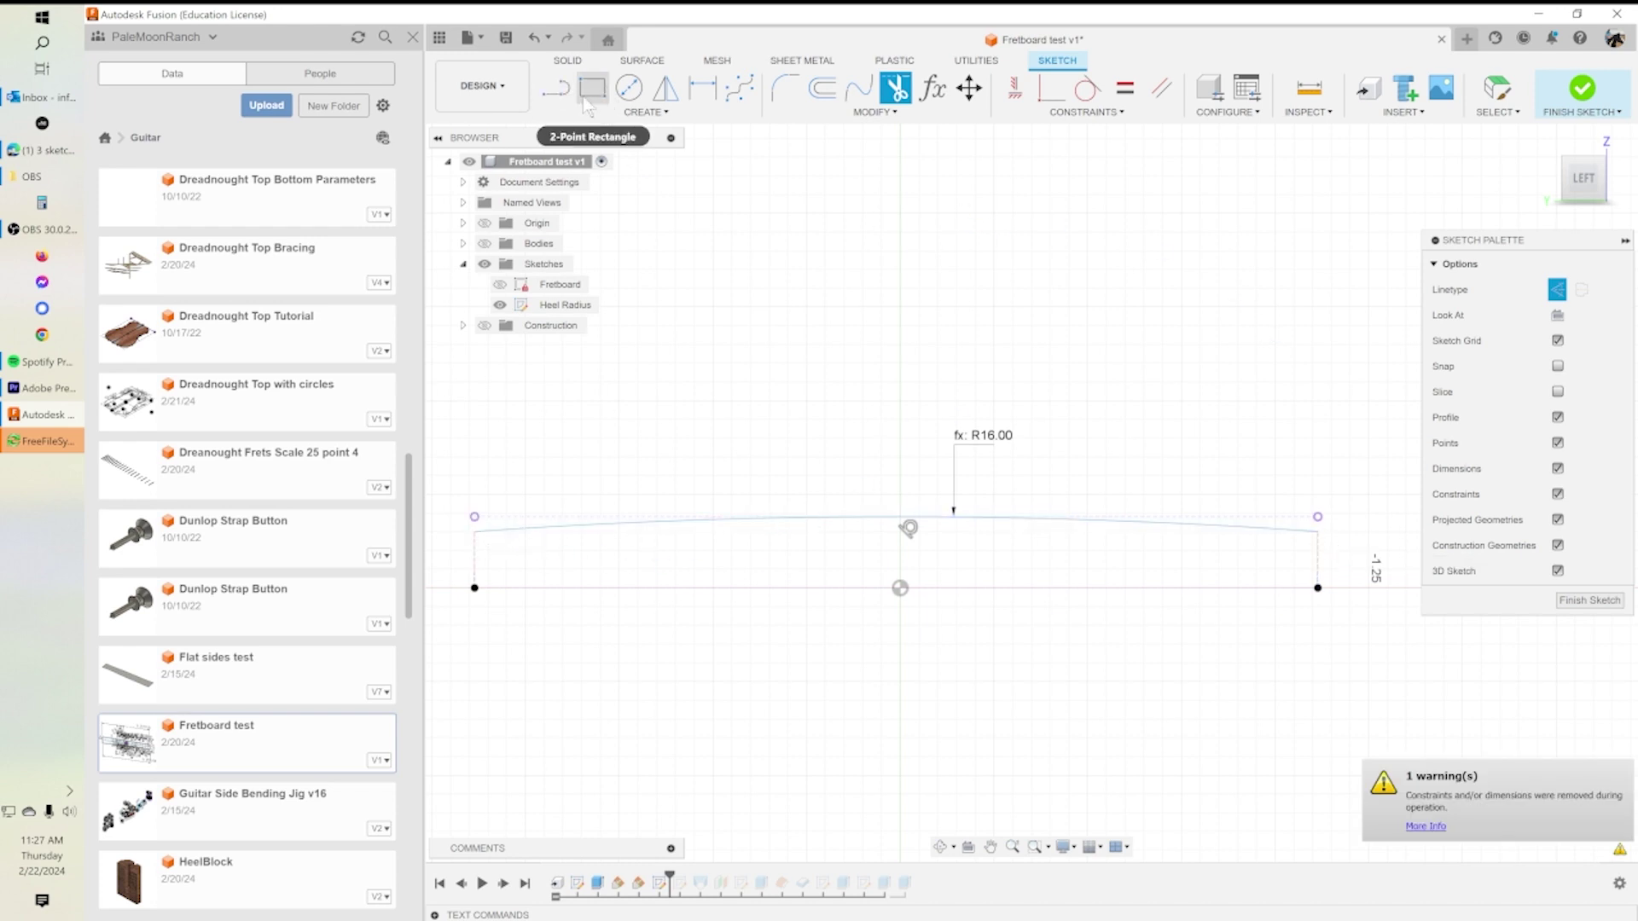
Draw a 0.5 in vertical line up from the arc's left end and make it a normal line instead of construction.
click(555, 88)
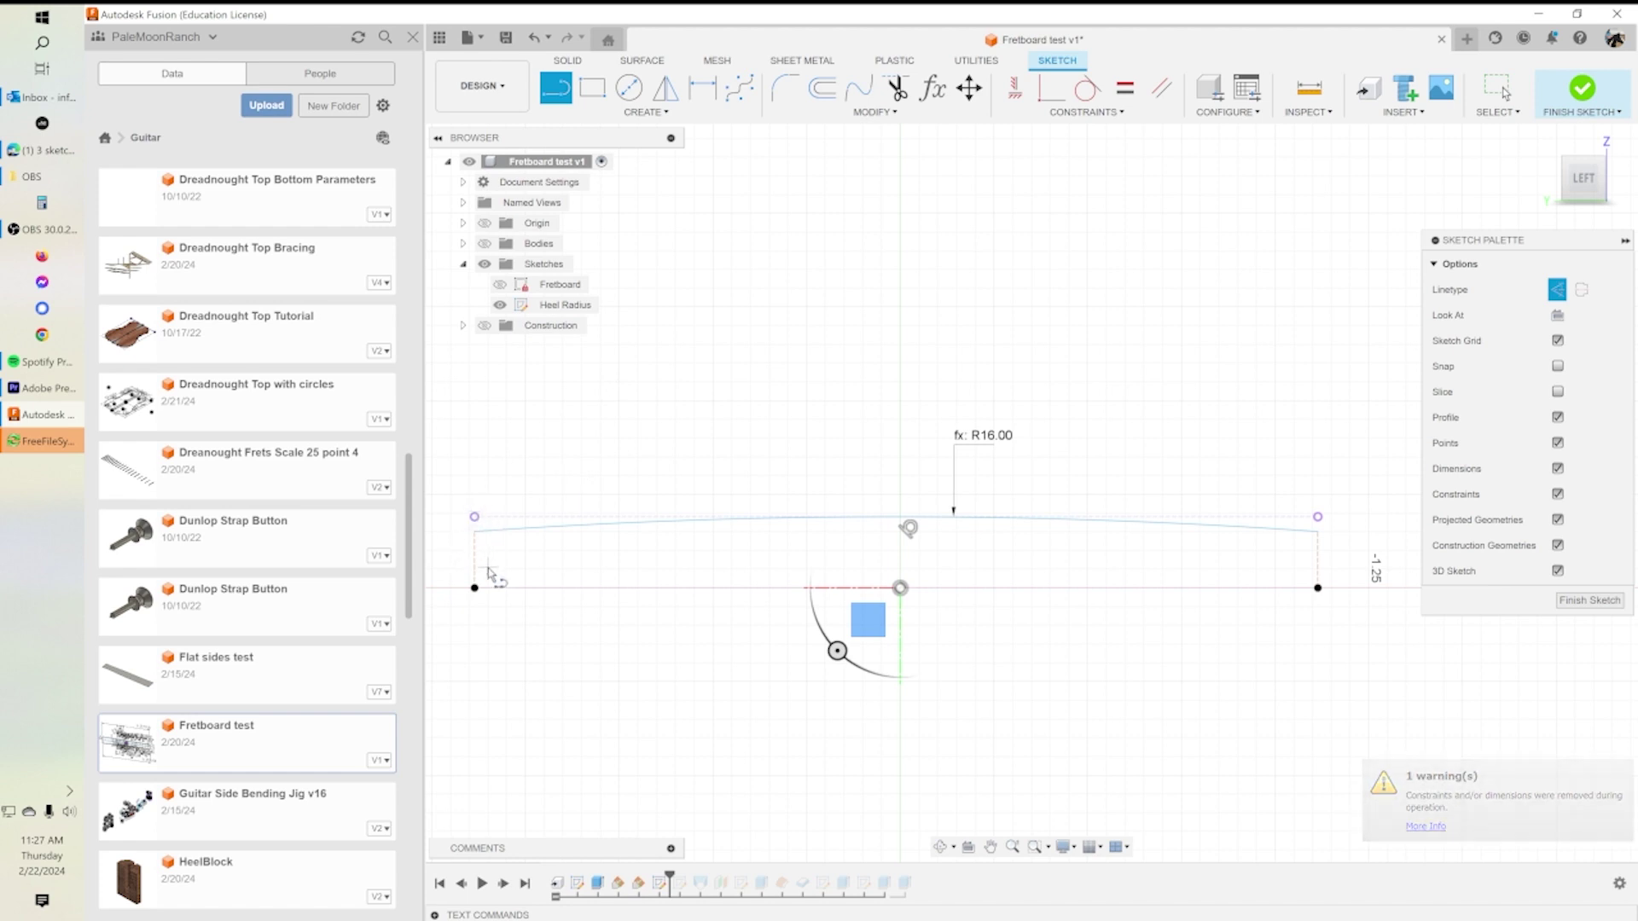
click(474, 532)
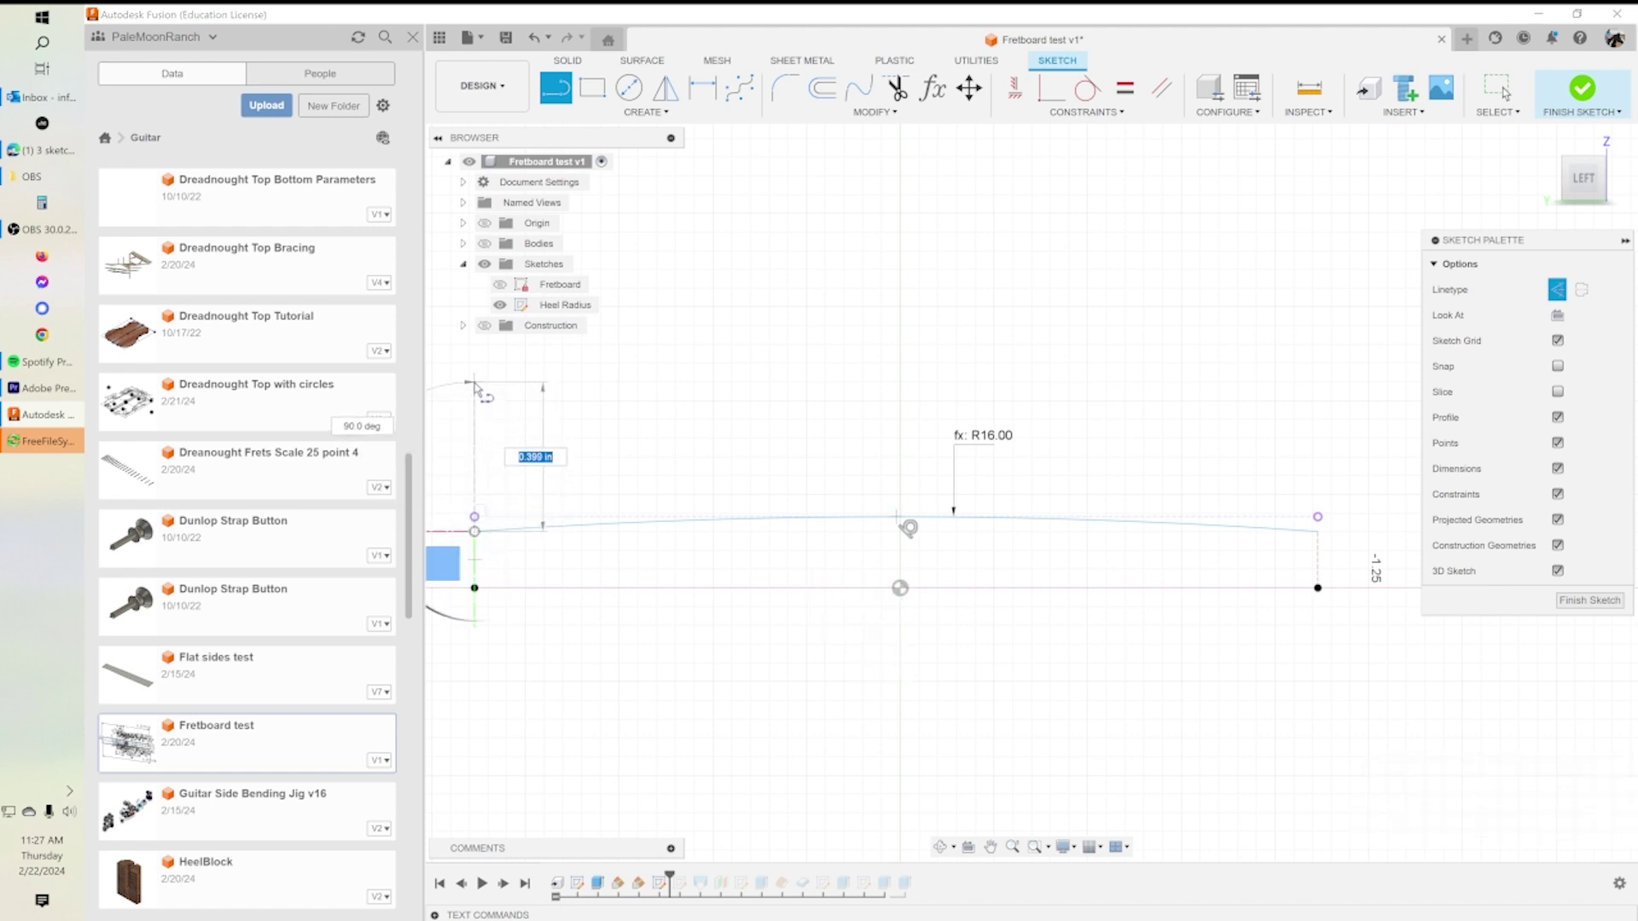
key(Return)
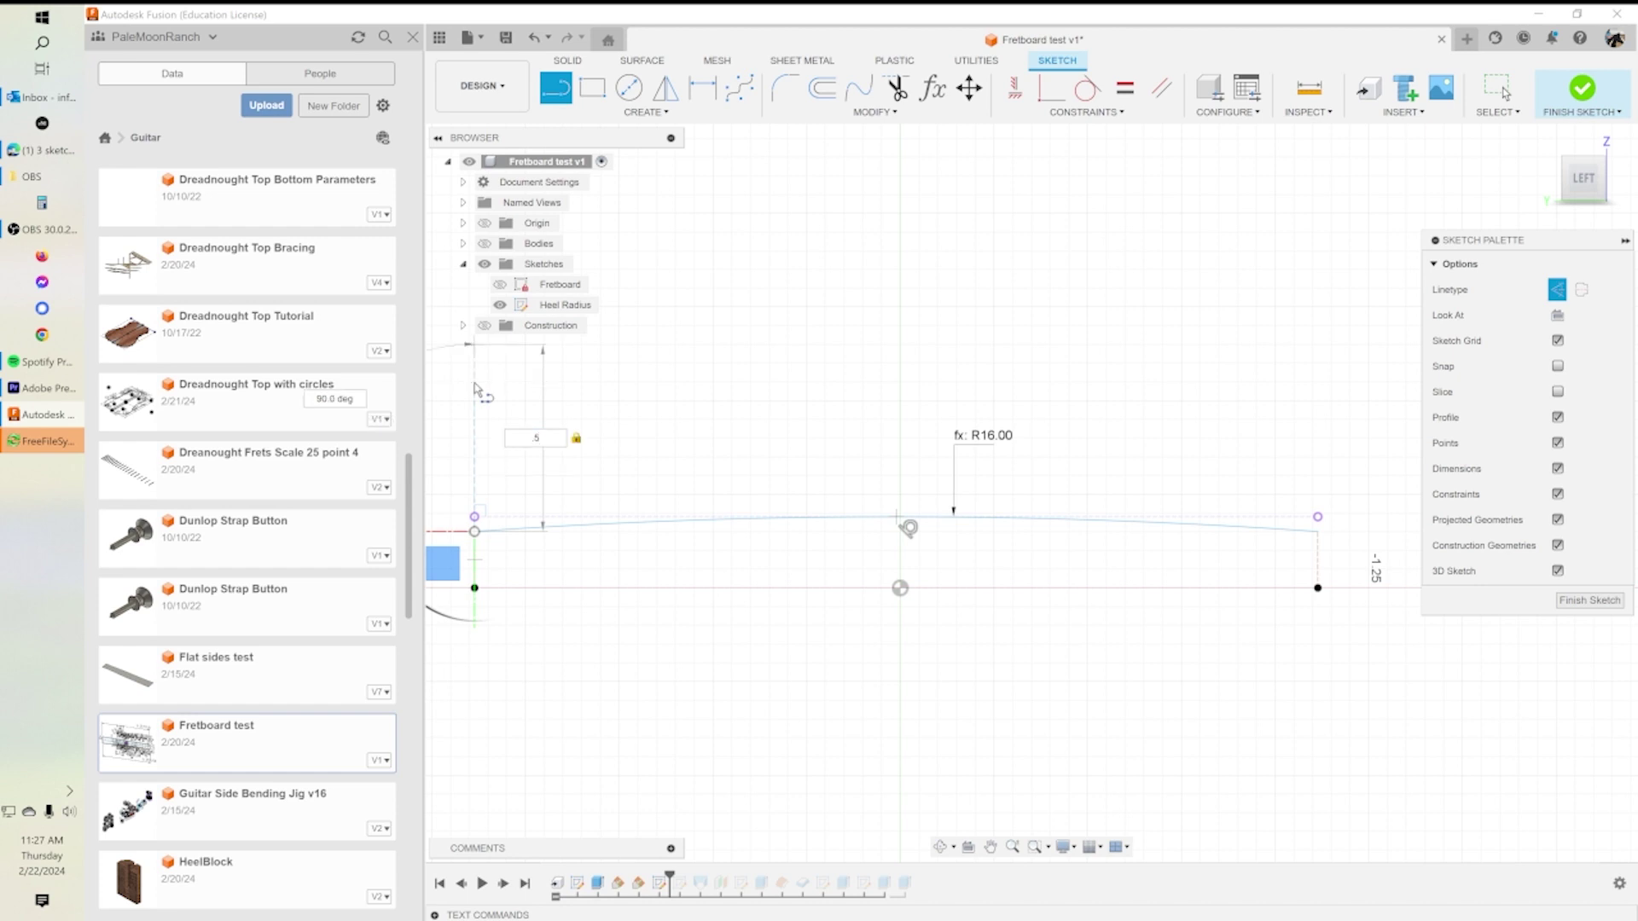
key(Escape)
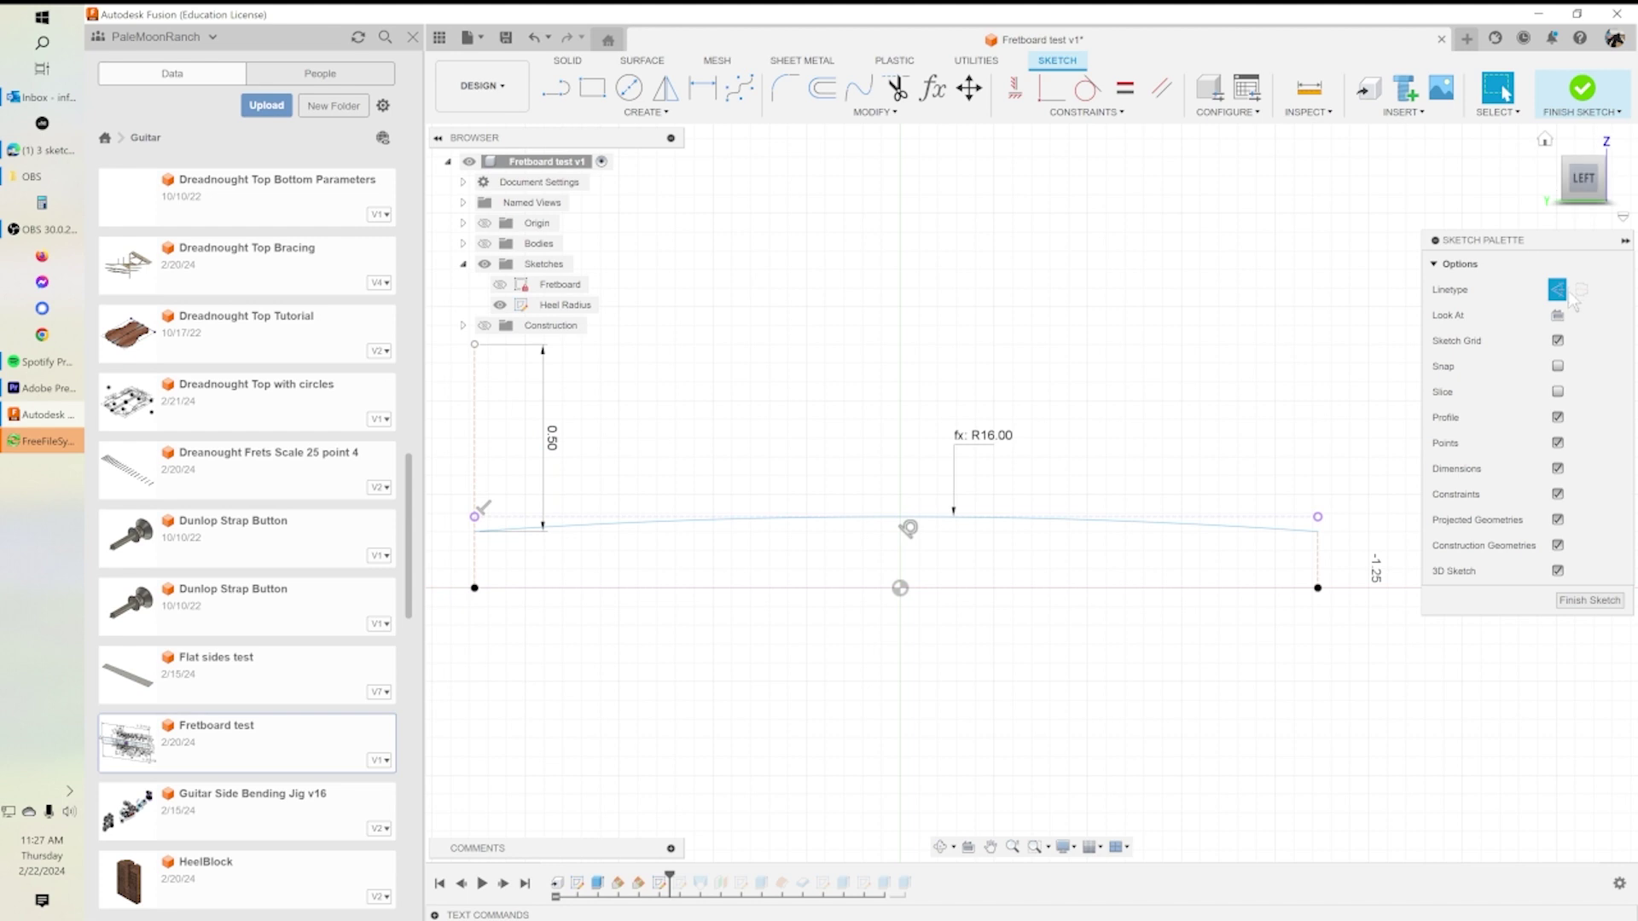
click(475, 435)
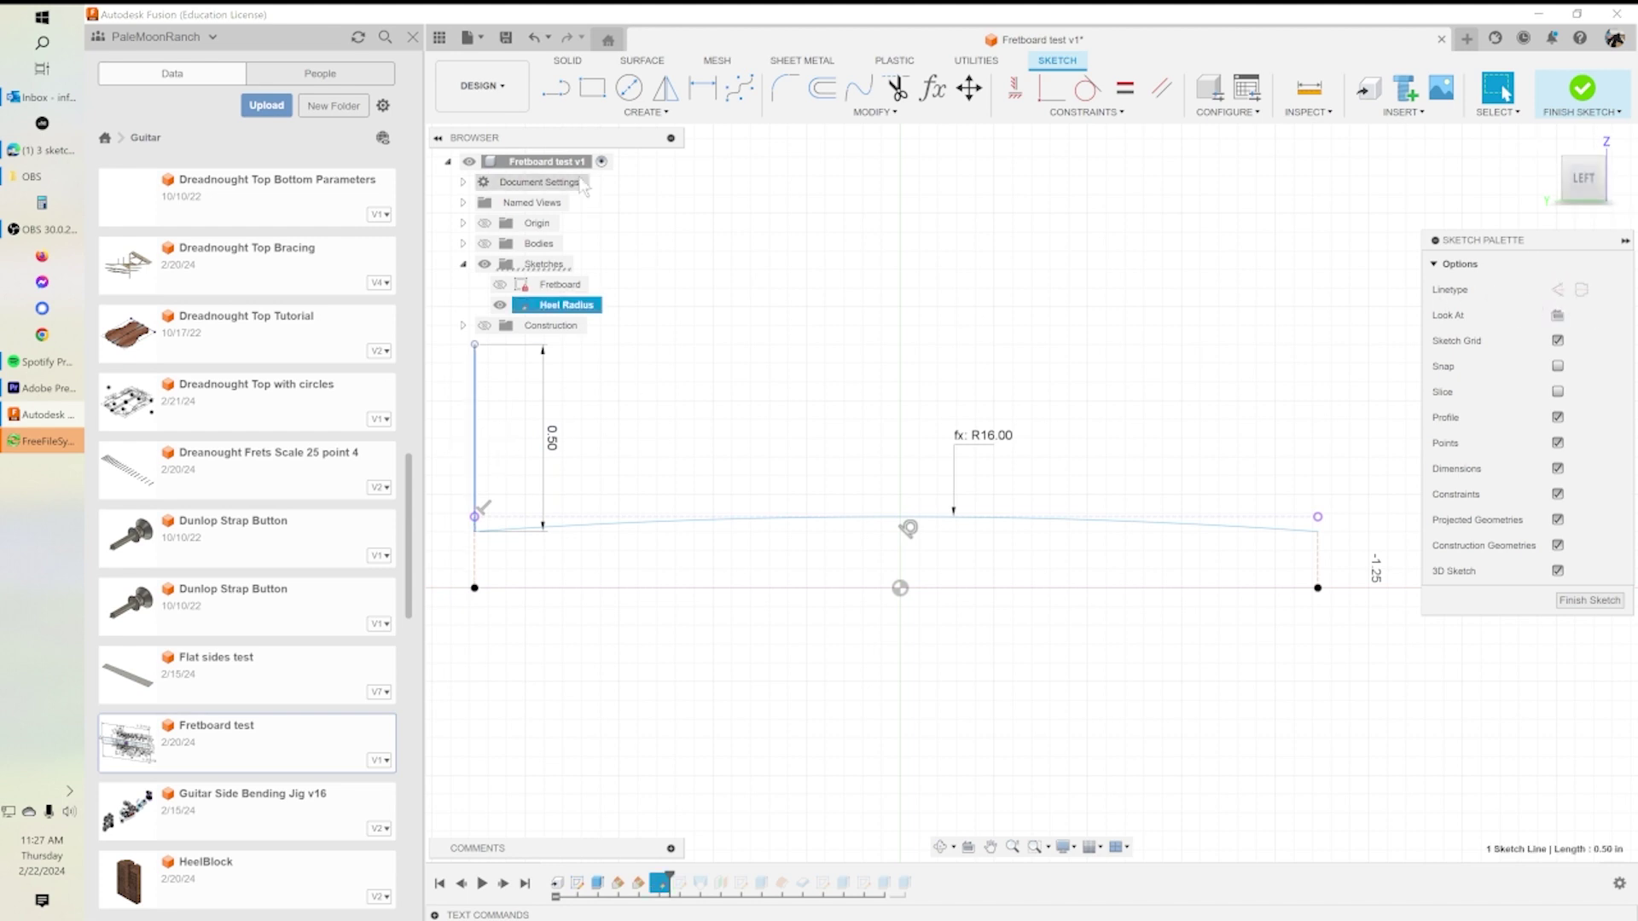
Close the profile above the arc with a horizontal top line about 2.39 in long and a vertically constrained line to the arc's right end.
click(556, 92)
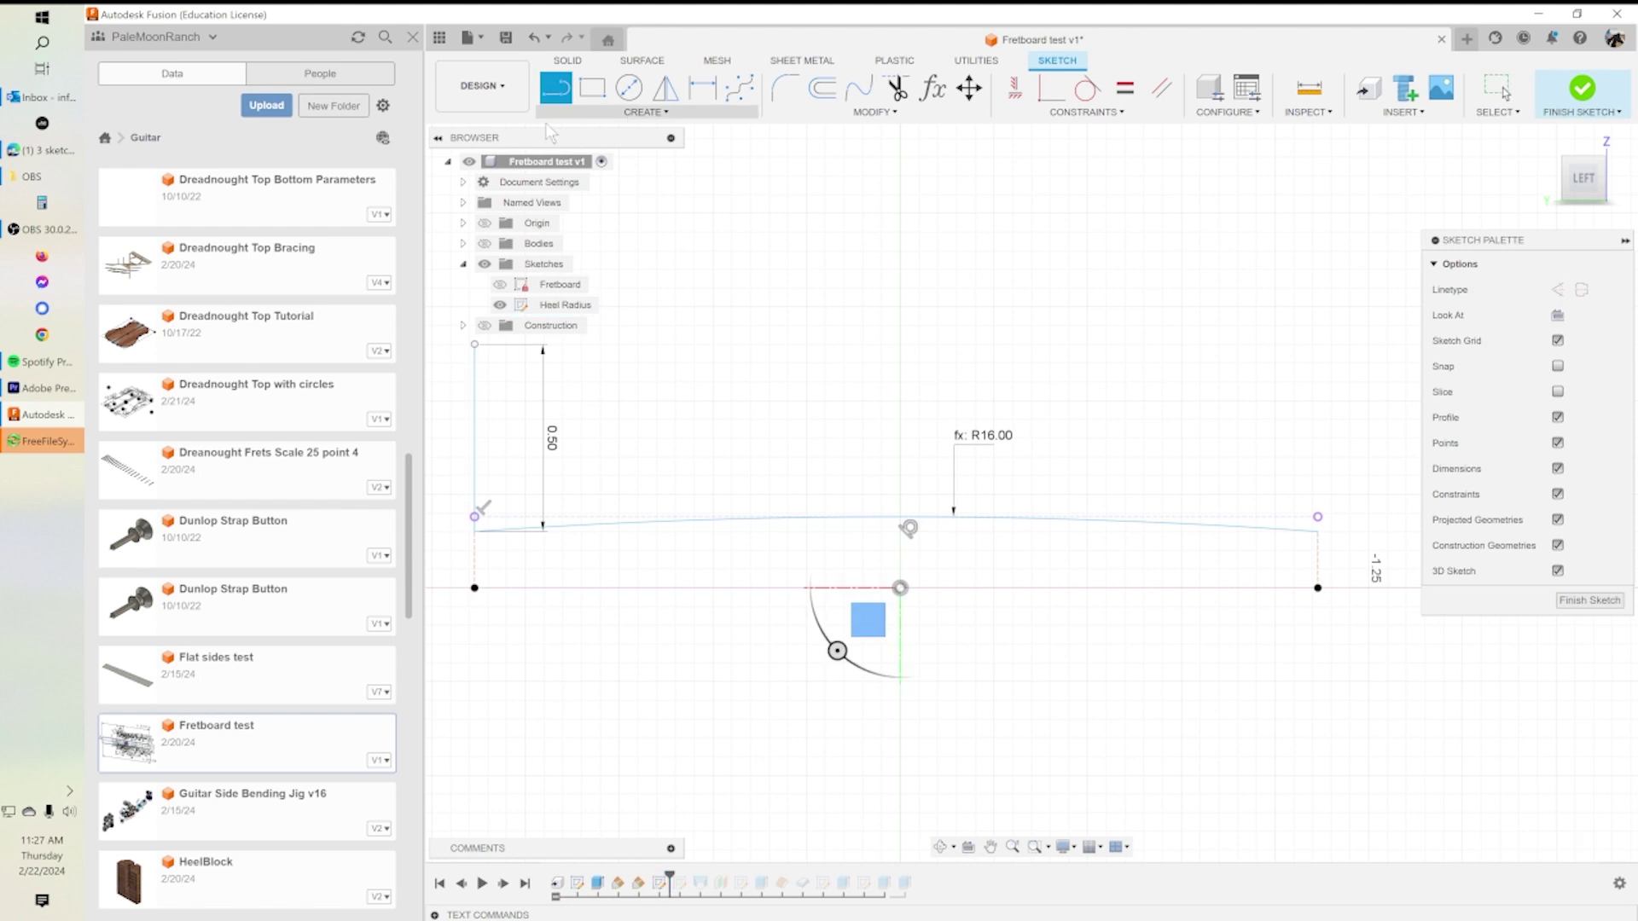
click(475, 345)
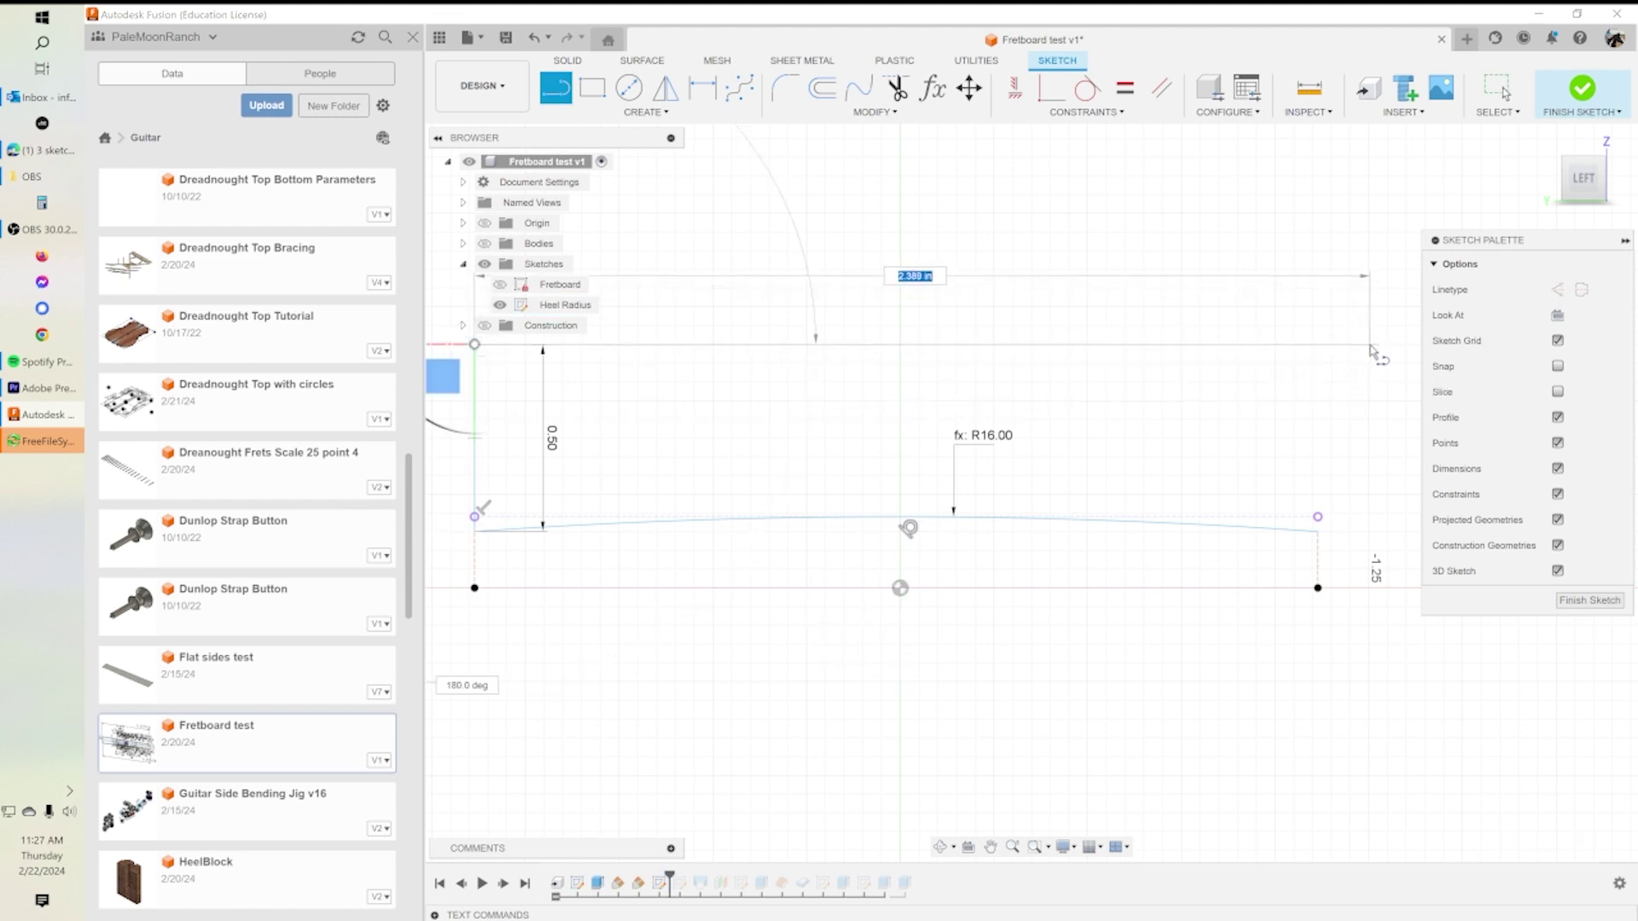
click(1370, 346)
drag(1370, 346, 1320, 540)
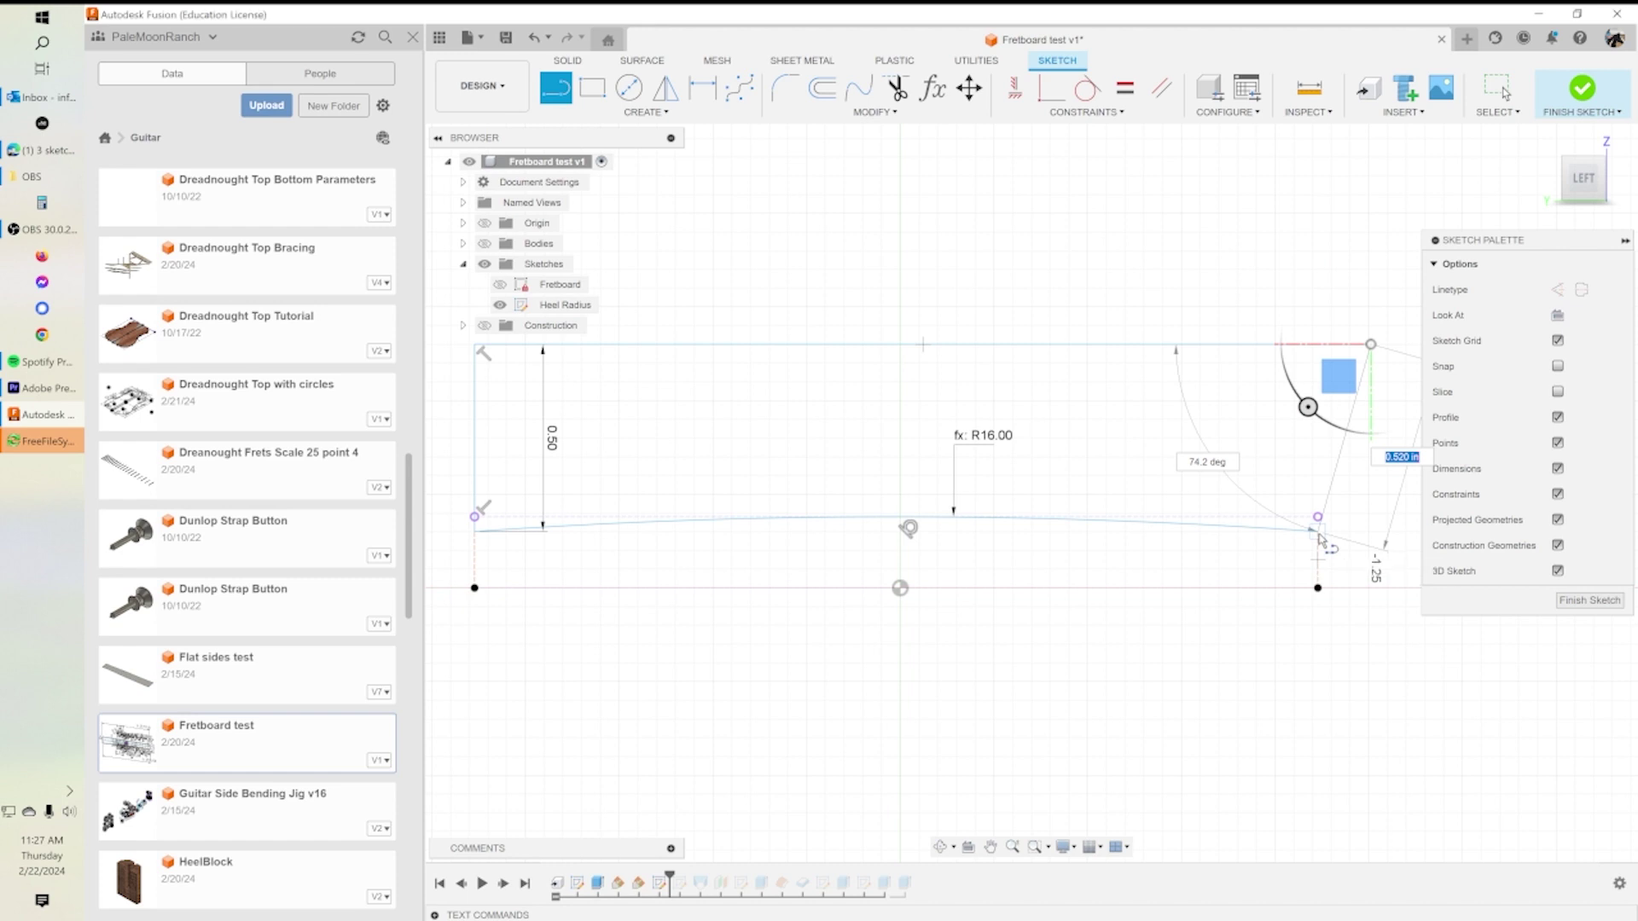
click(1318, 532)
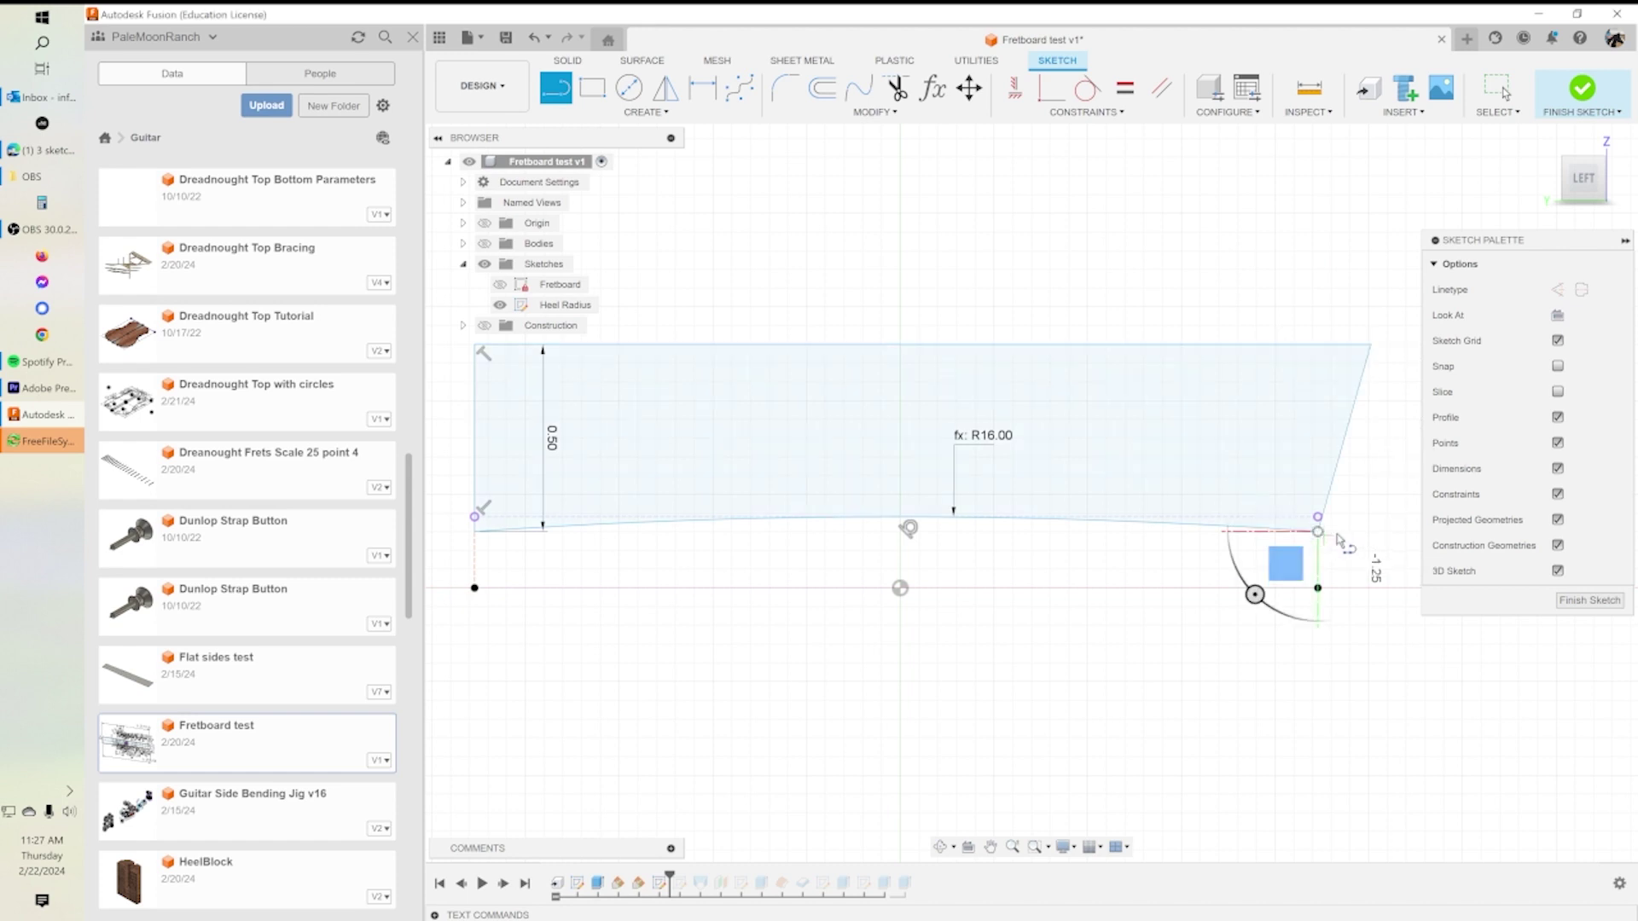
click(1014, 88)
click(1341, 468)
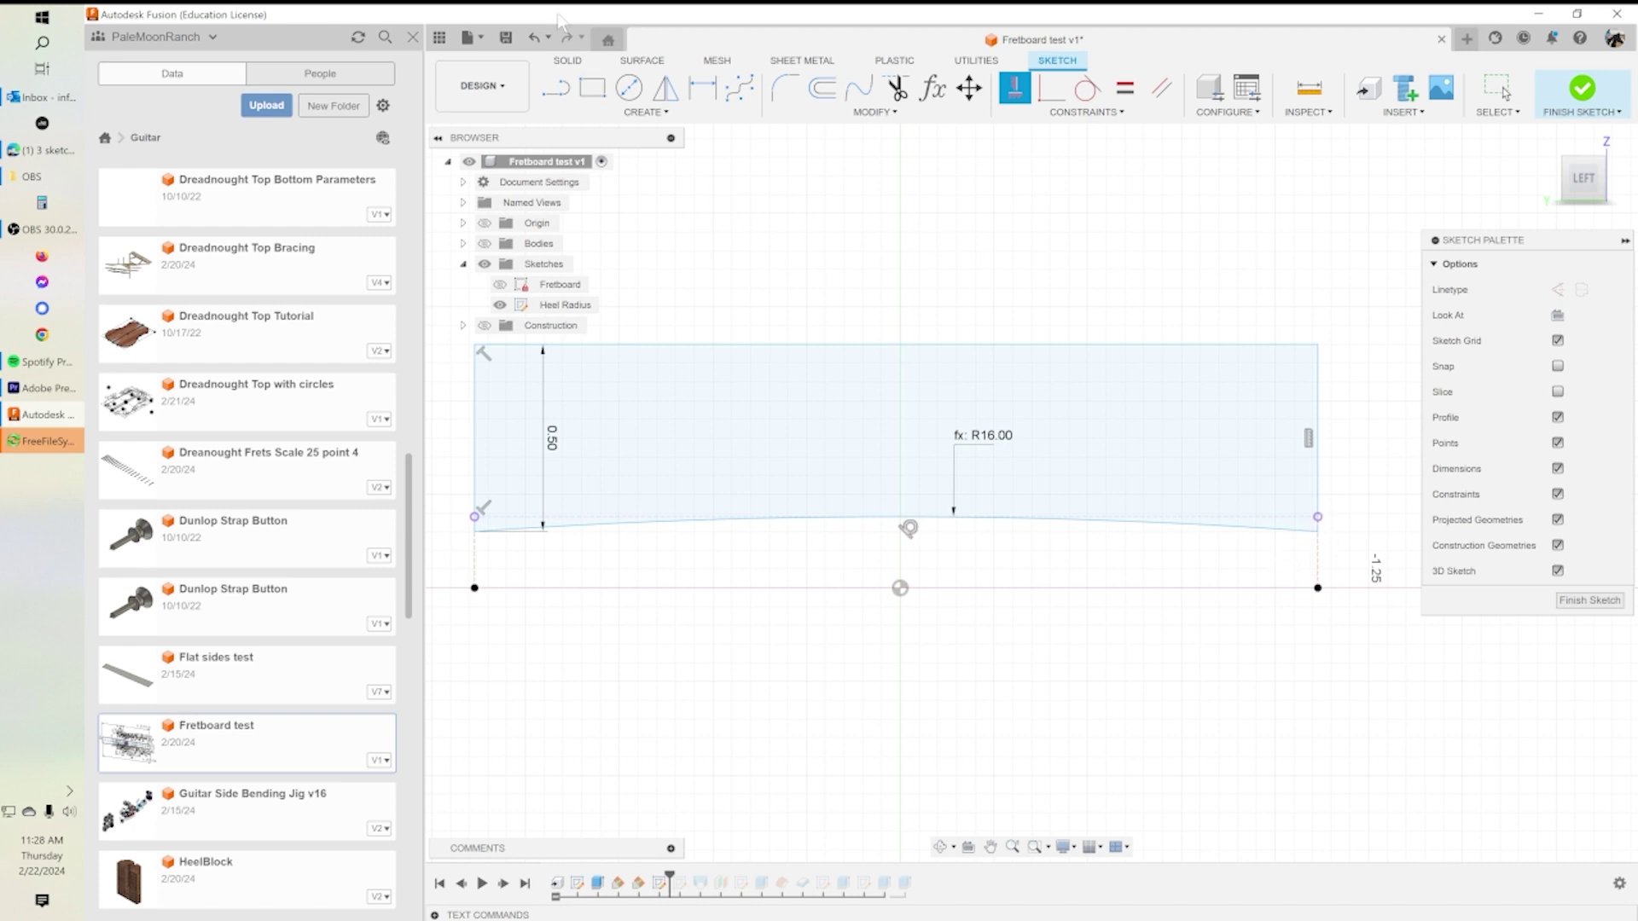
Constrain both short construction lines below the arc's ends to be vertical.
click(1051, 87)
click(1316, 534)
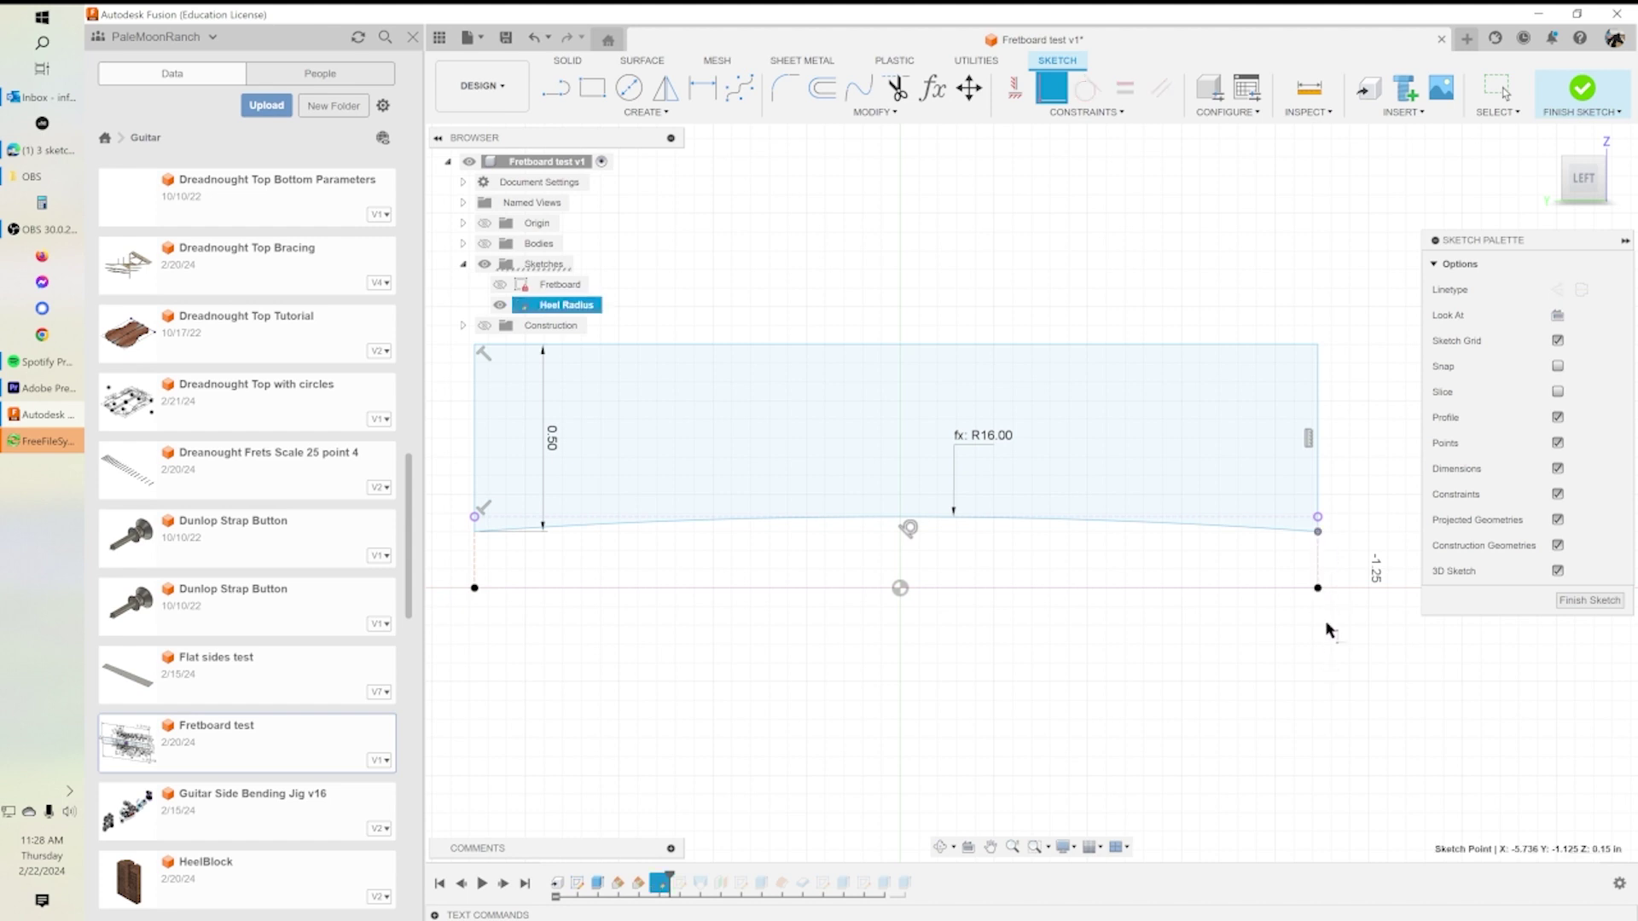
key(Escape)
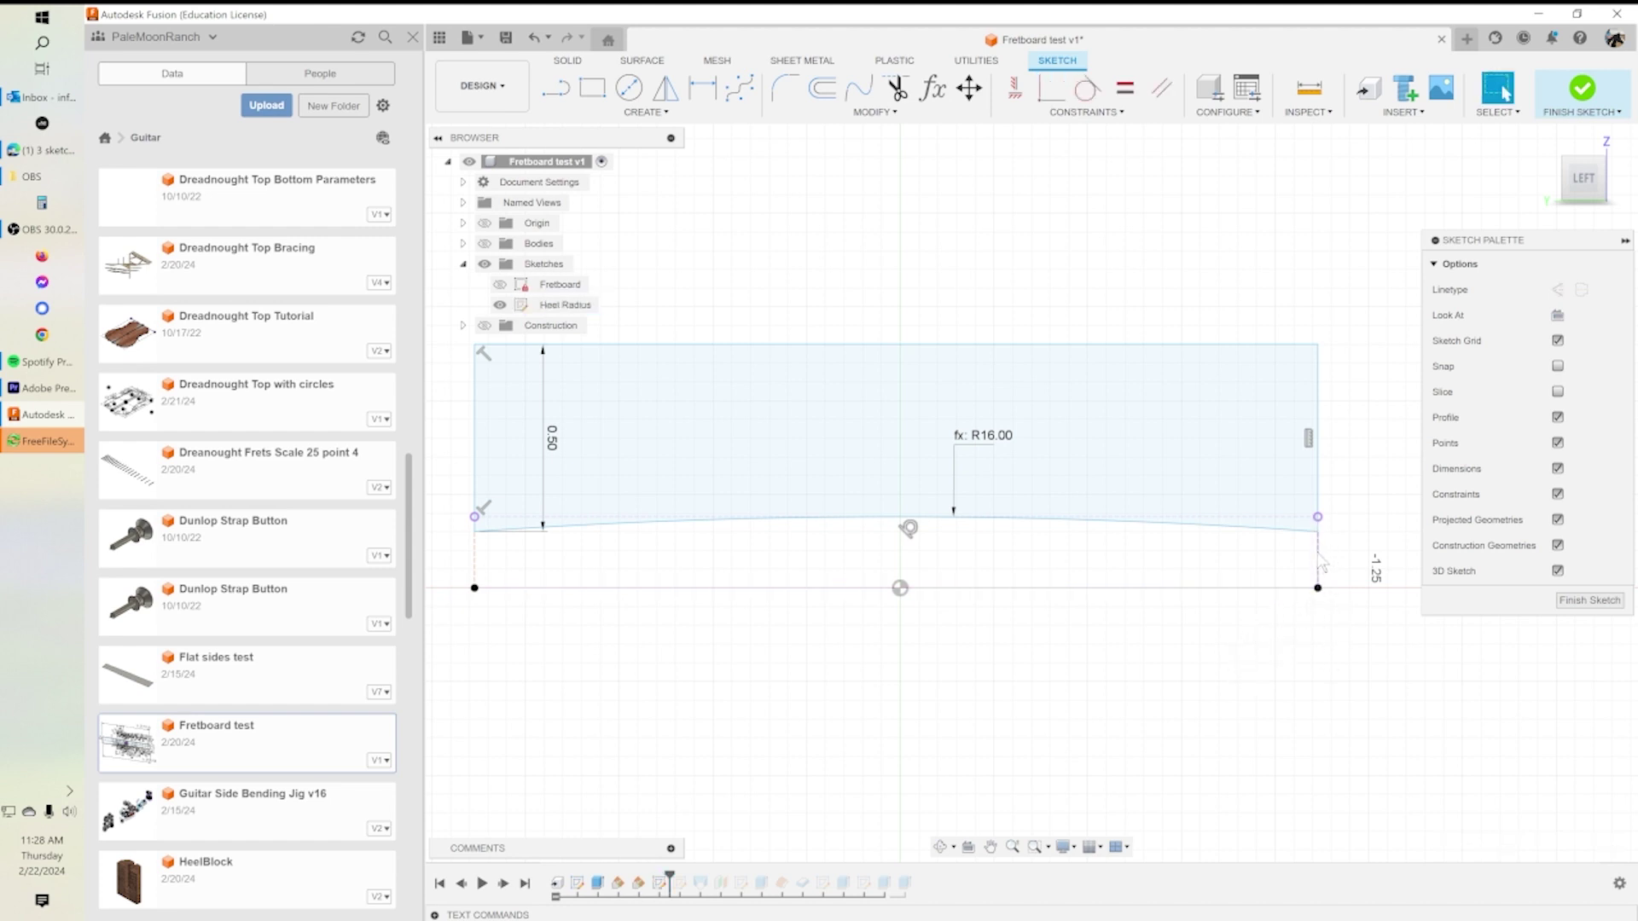
drag(1322, 556, 1339, 561)
click(1014, 88)
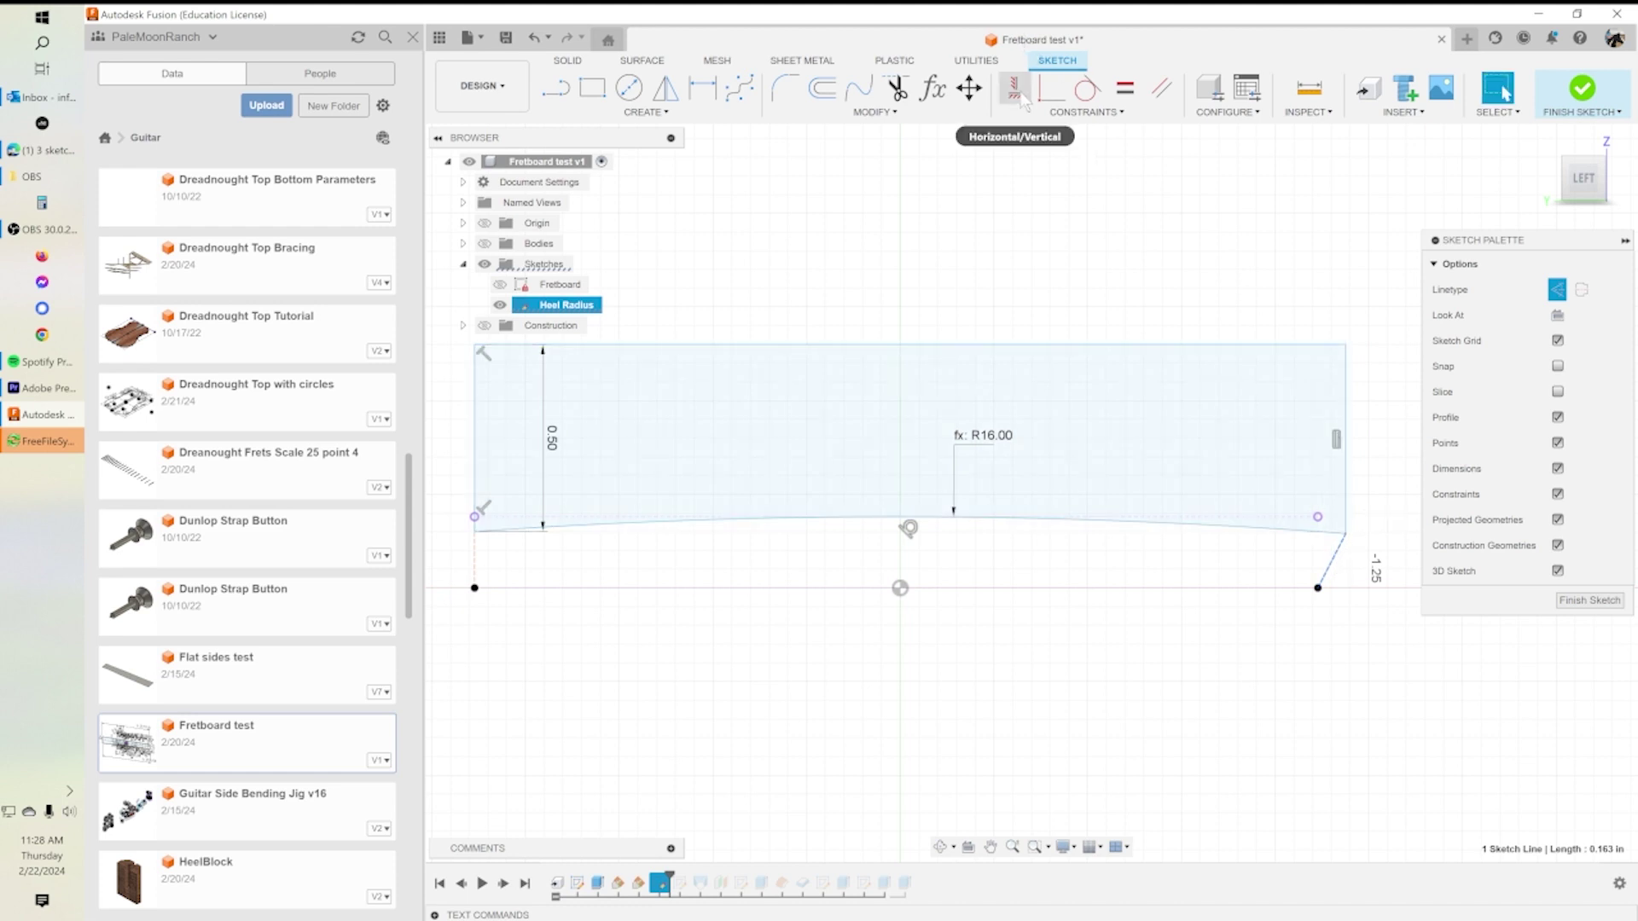
click(475, 572)
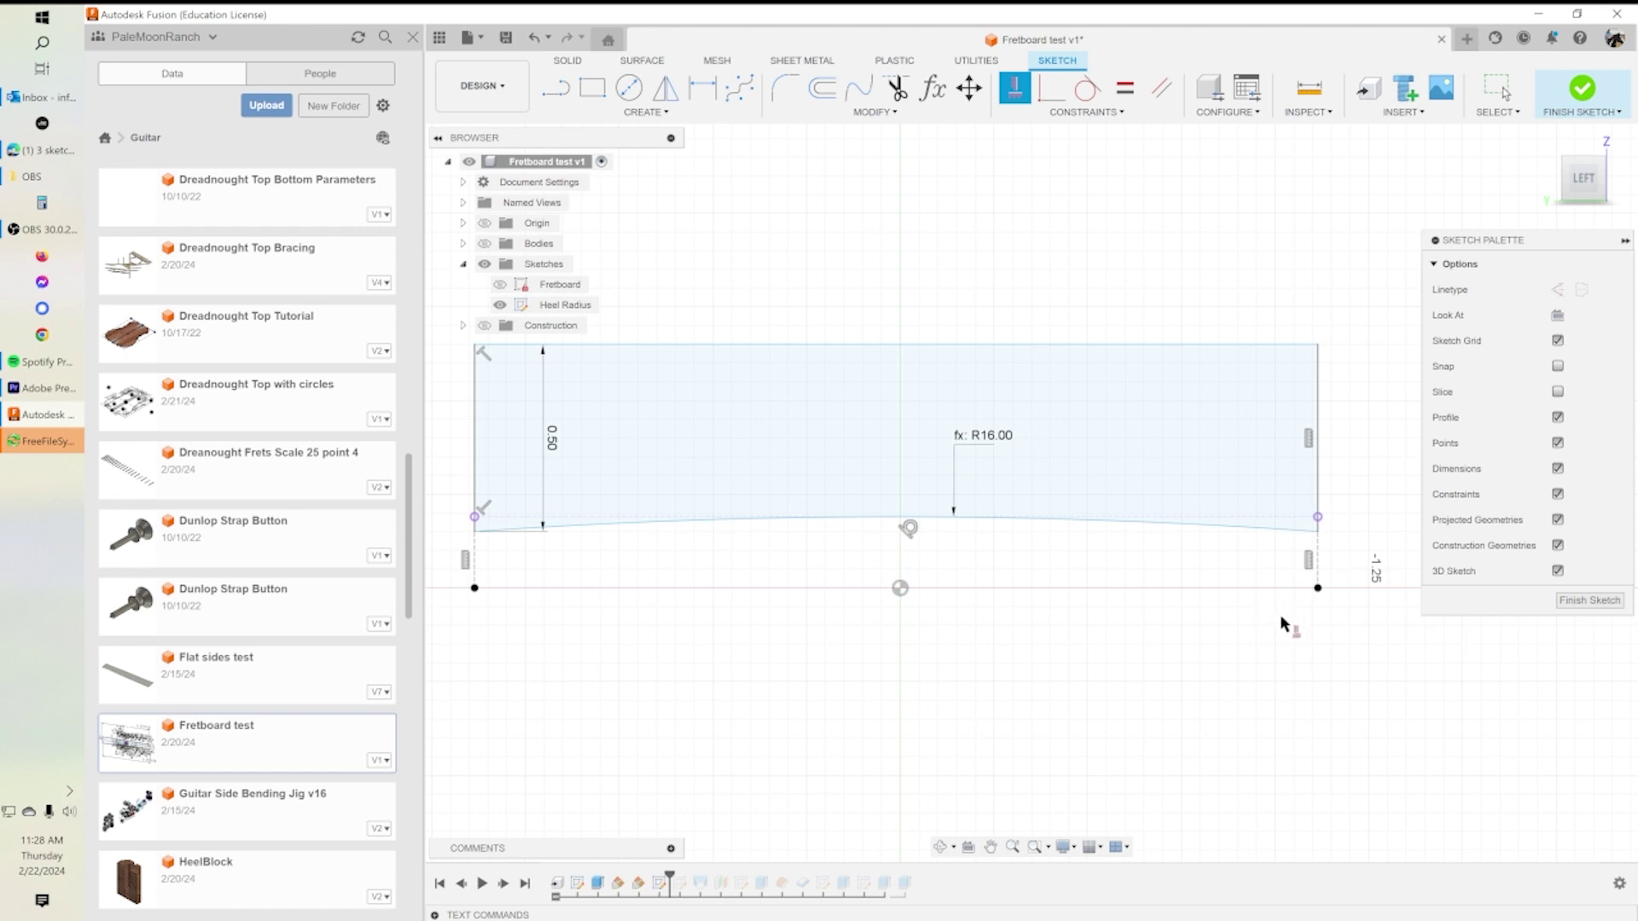
Finish the Heel Radius sketch and show the model's bodies.
scroll(1283, 622, down, 2)
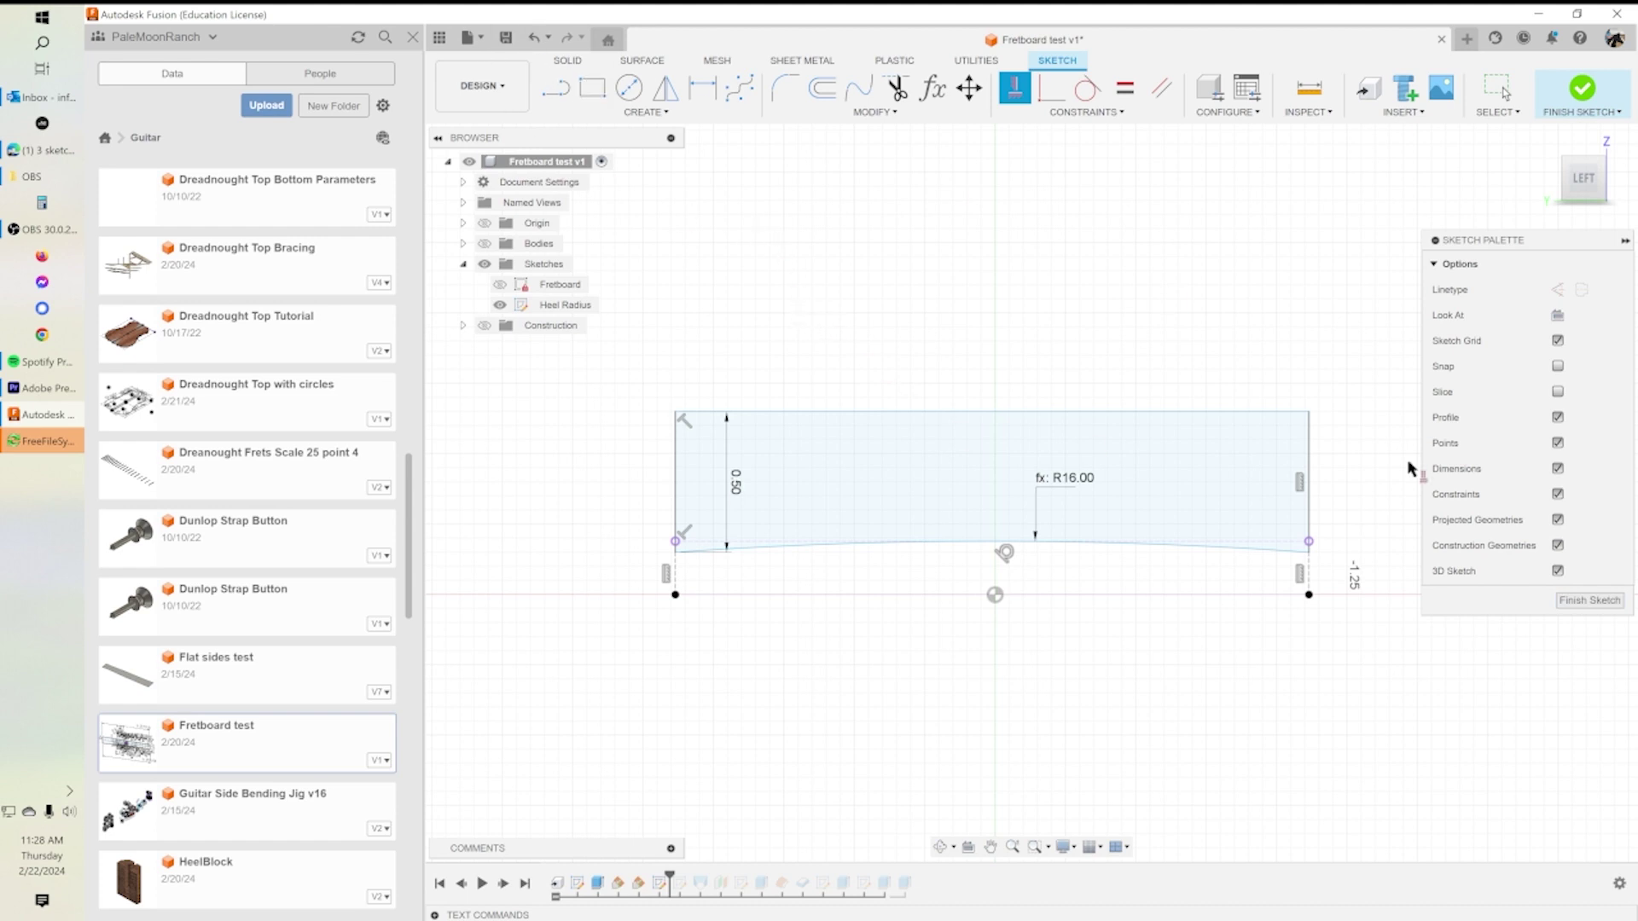
click(1588, 600)
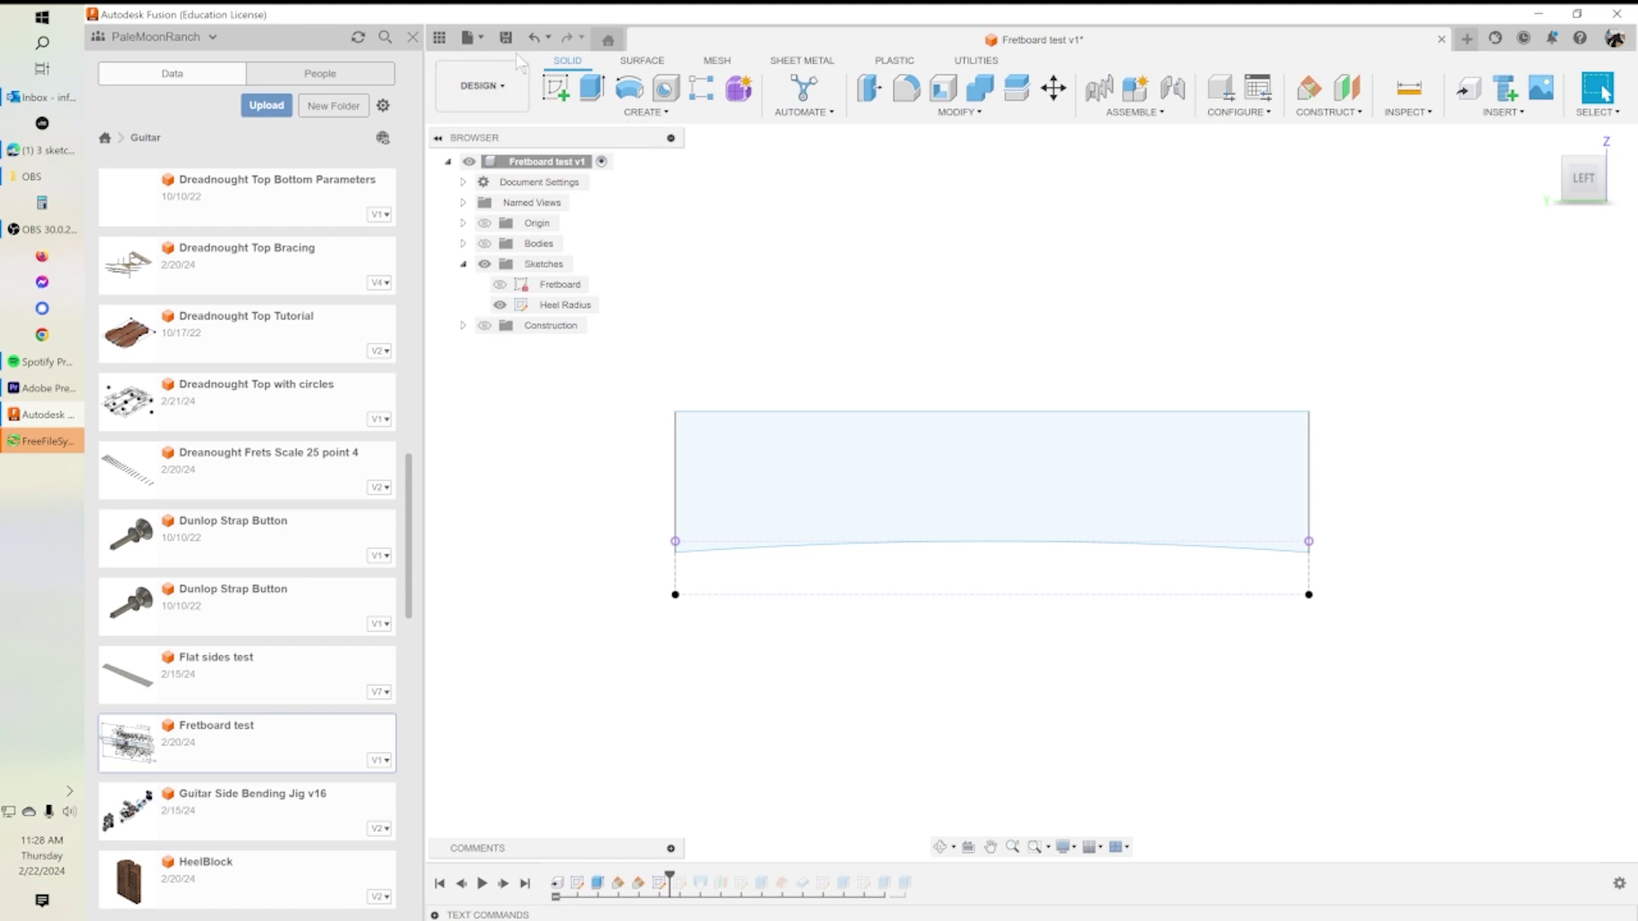
click(484, 247)
click(484, 246)
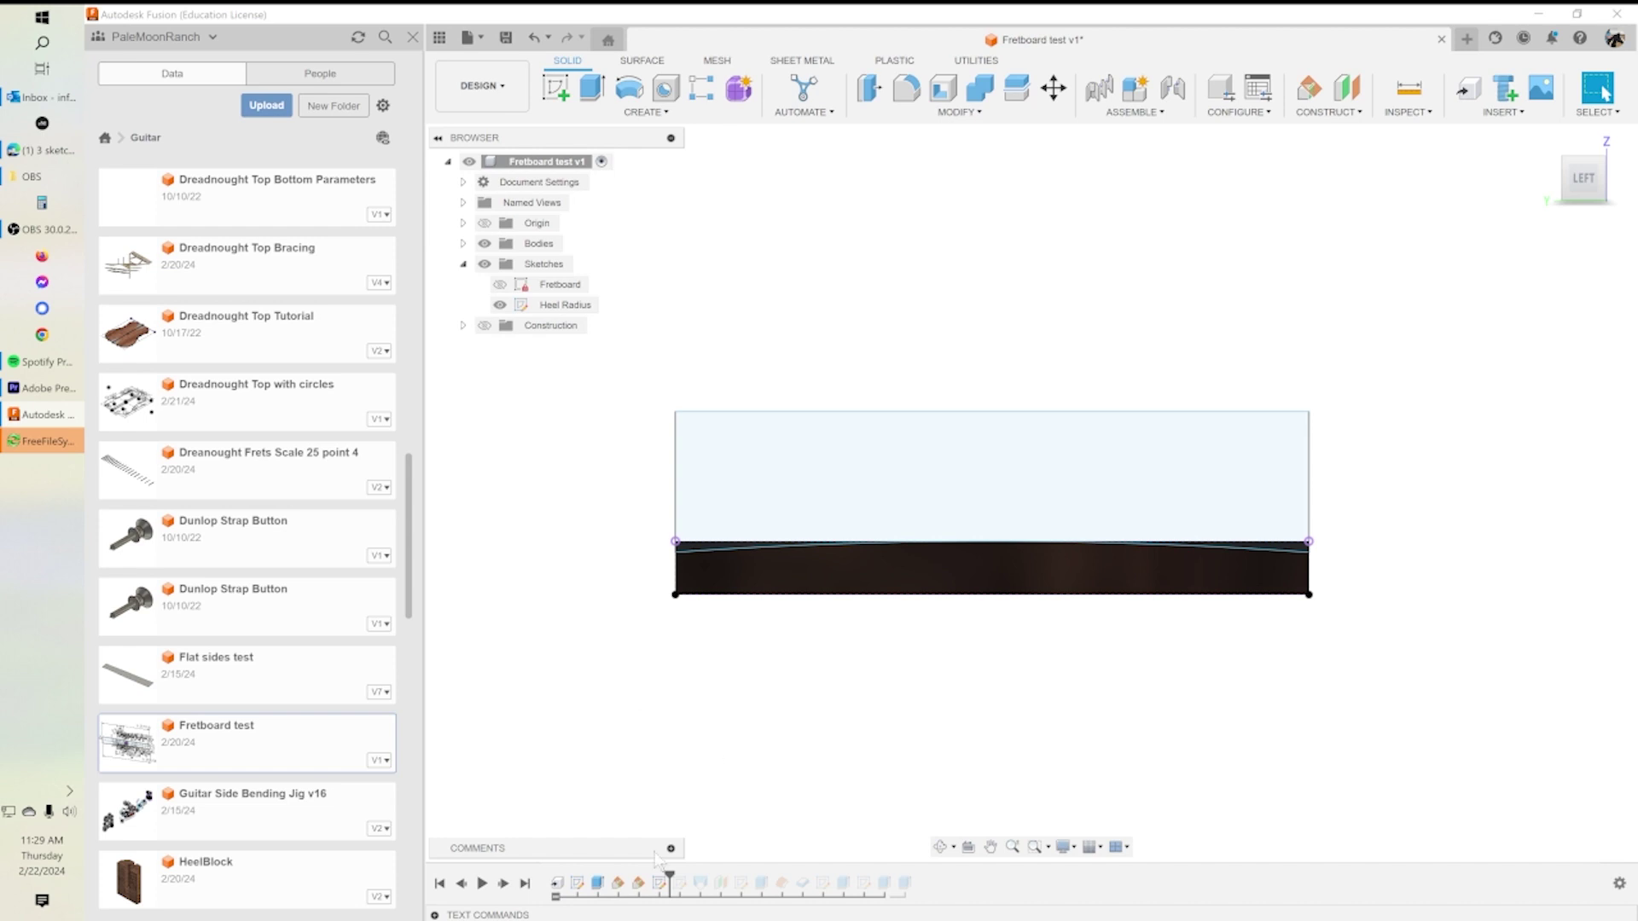
Undo all the Heel Radius sketch edits, plus the earlier timeline rollback and visibility changes.
click(549, 38)
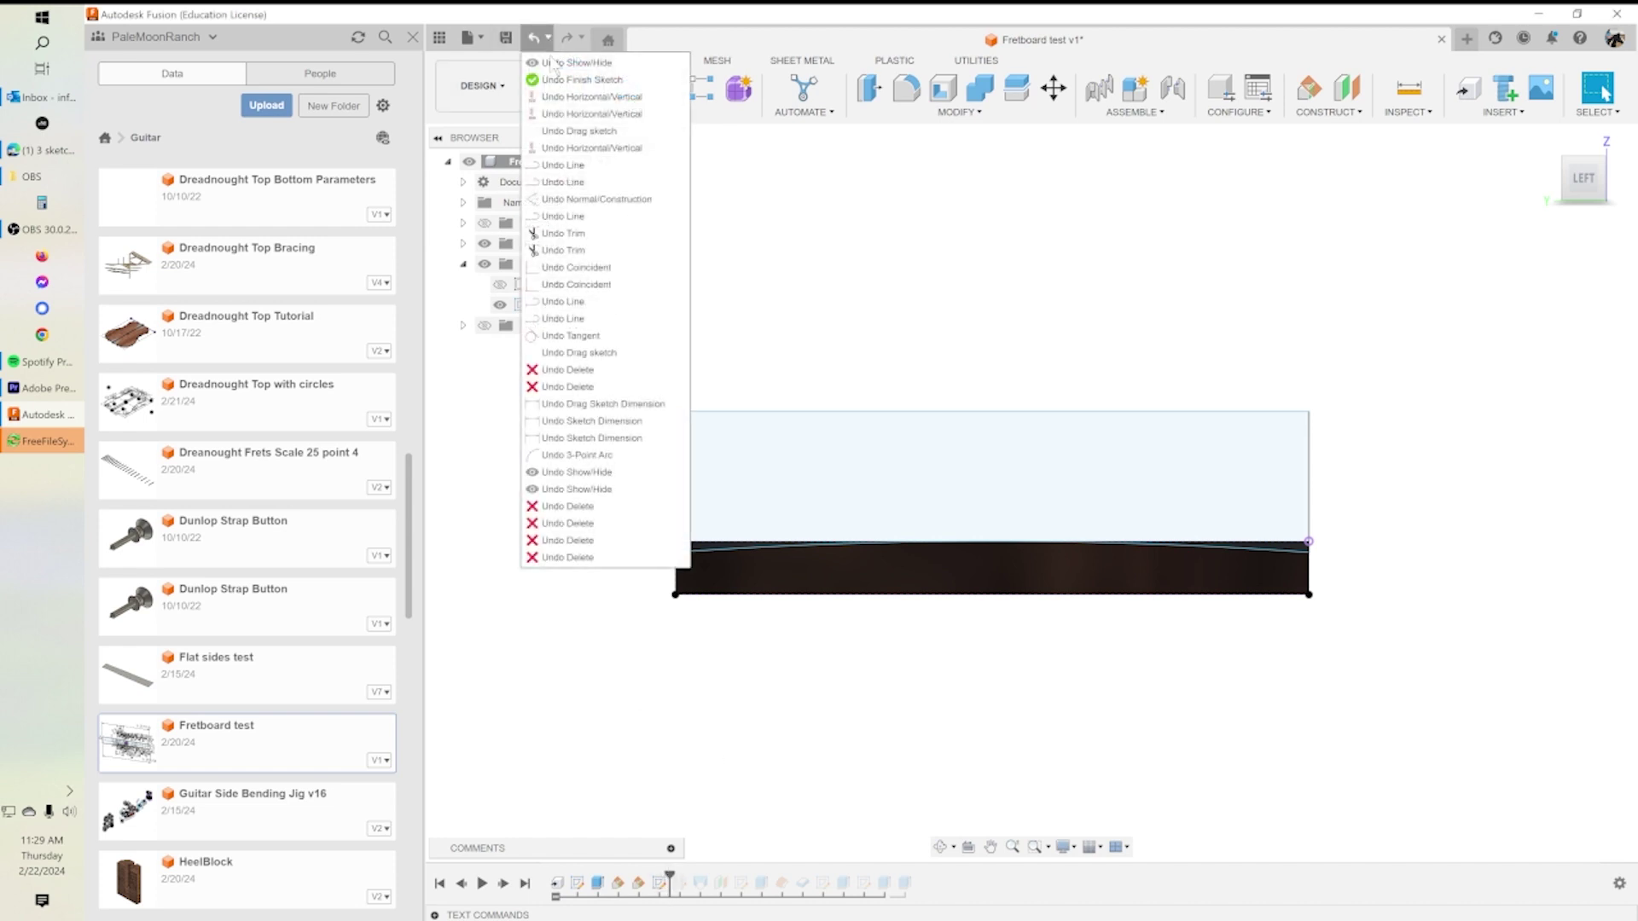
click(563, 558)
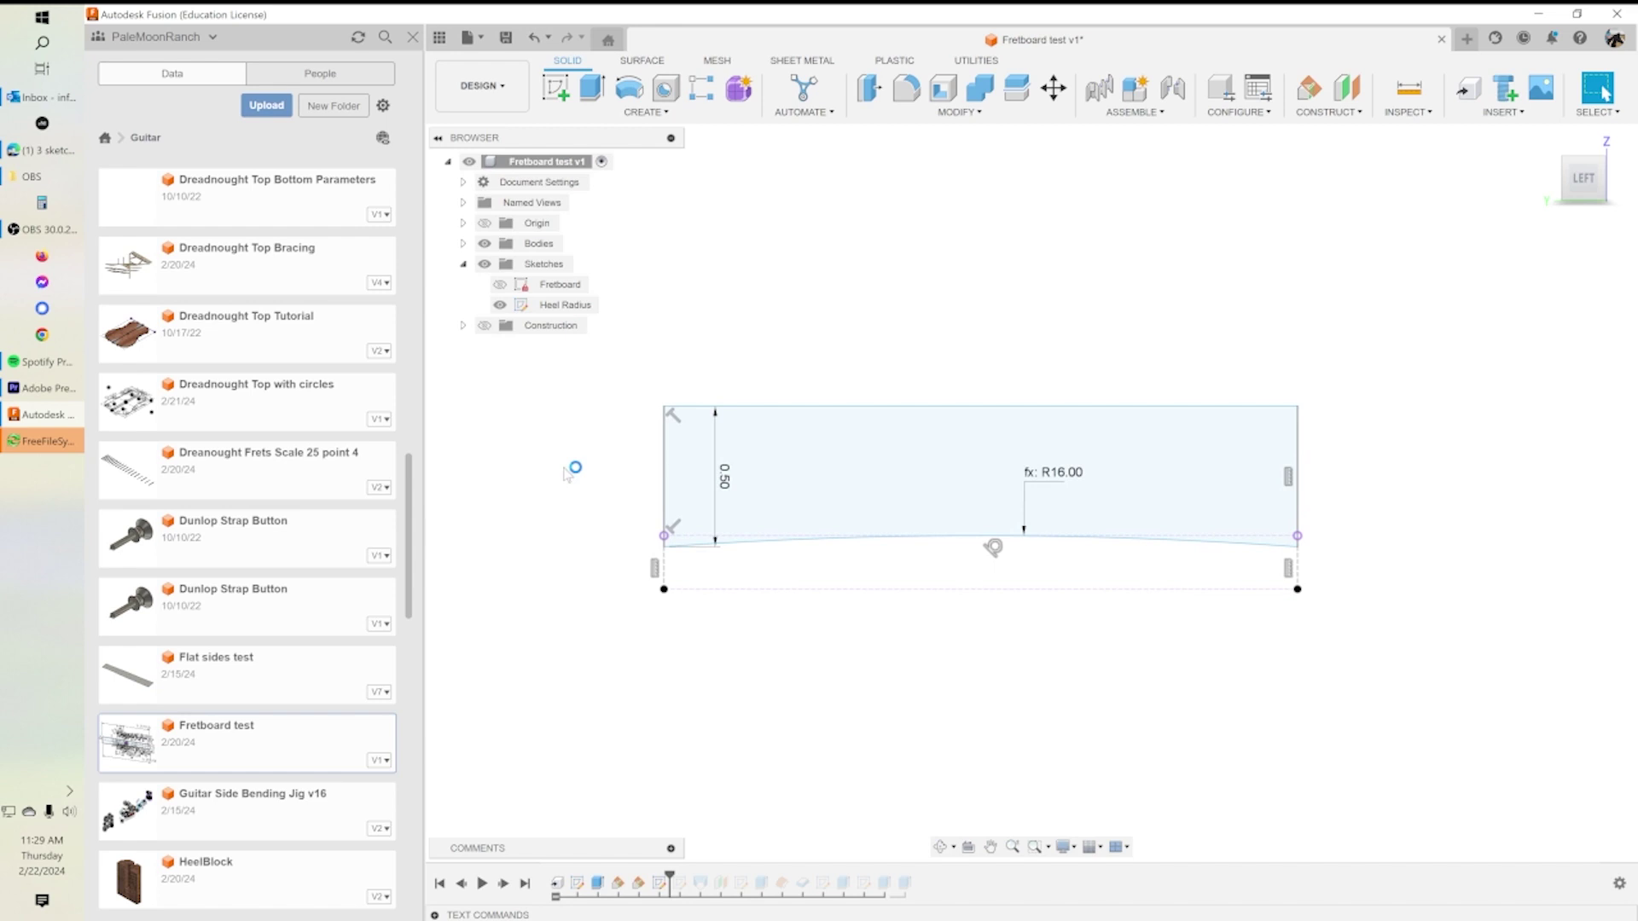
click(548, 39)
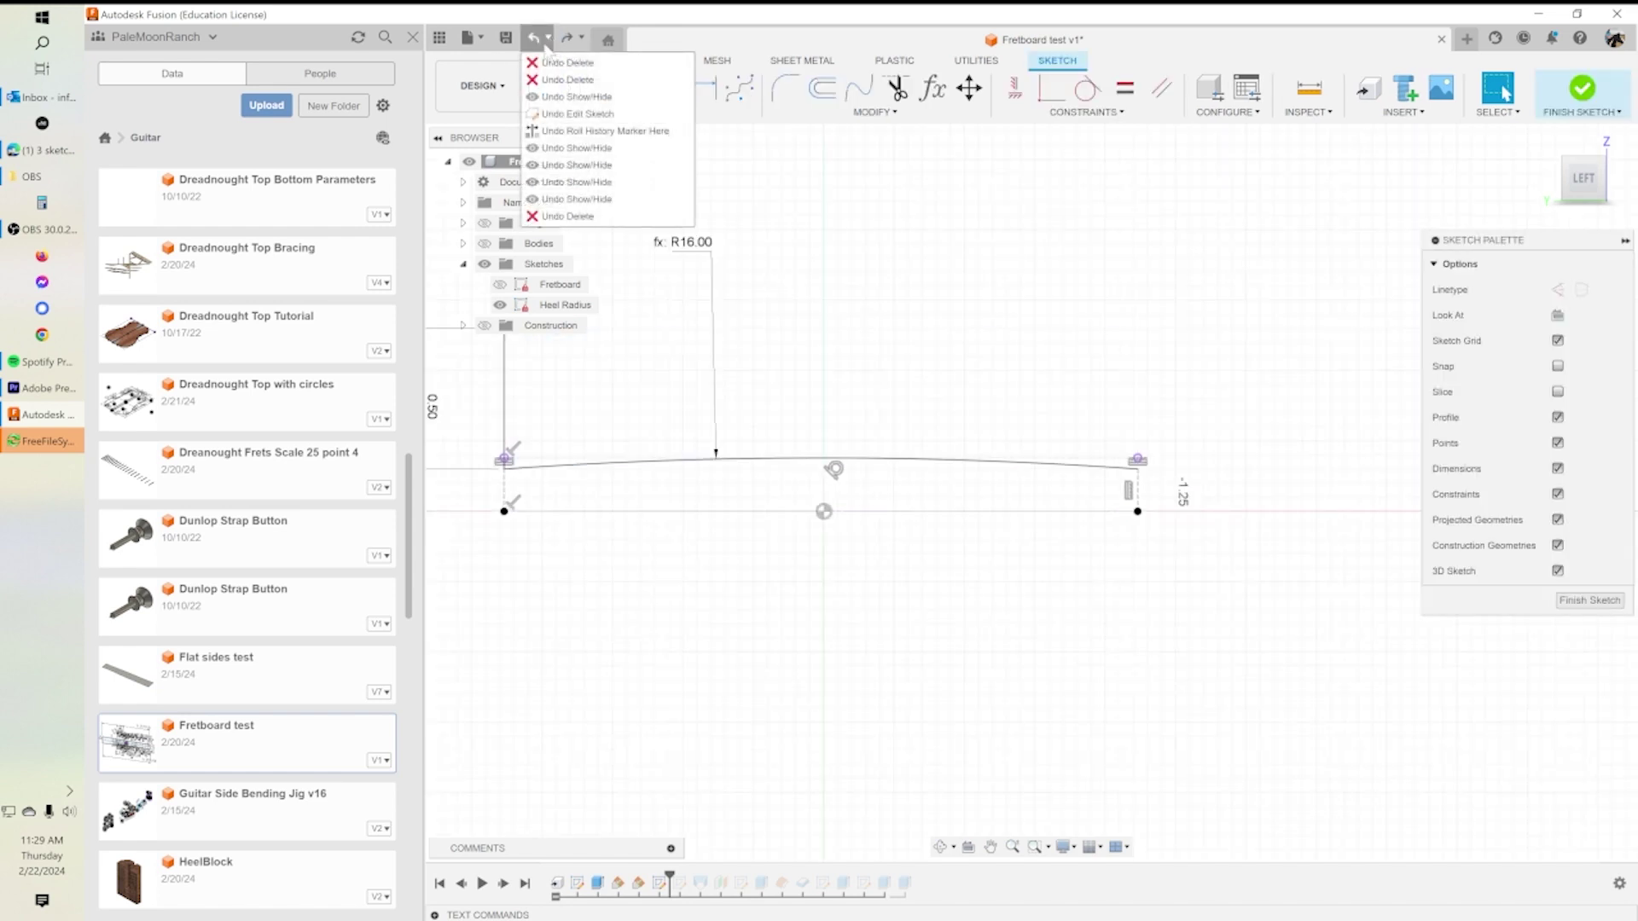
click(573, 199)
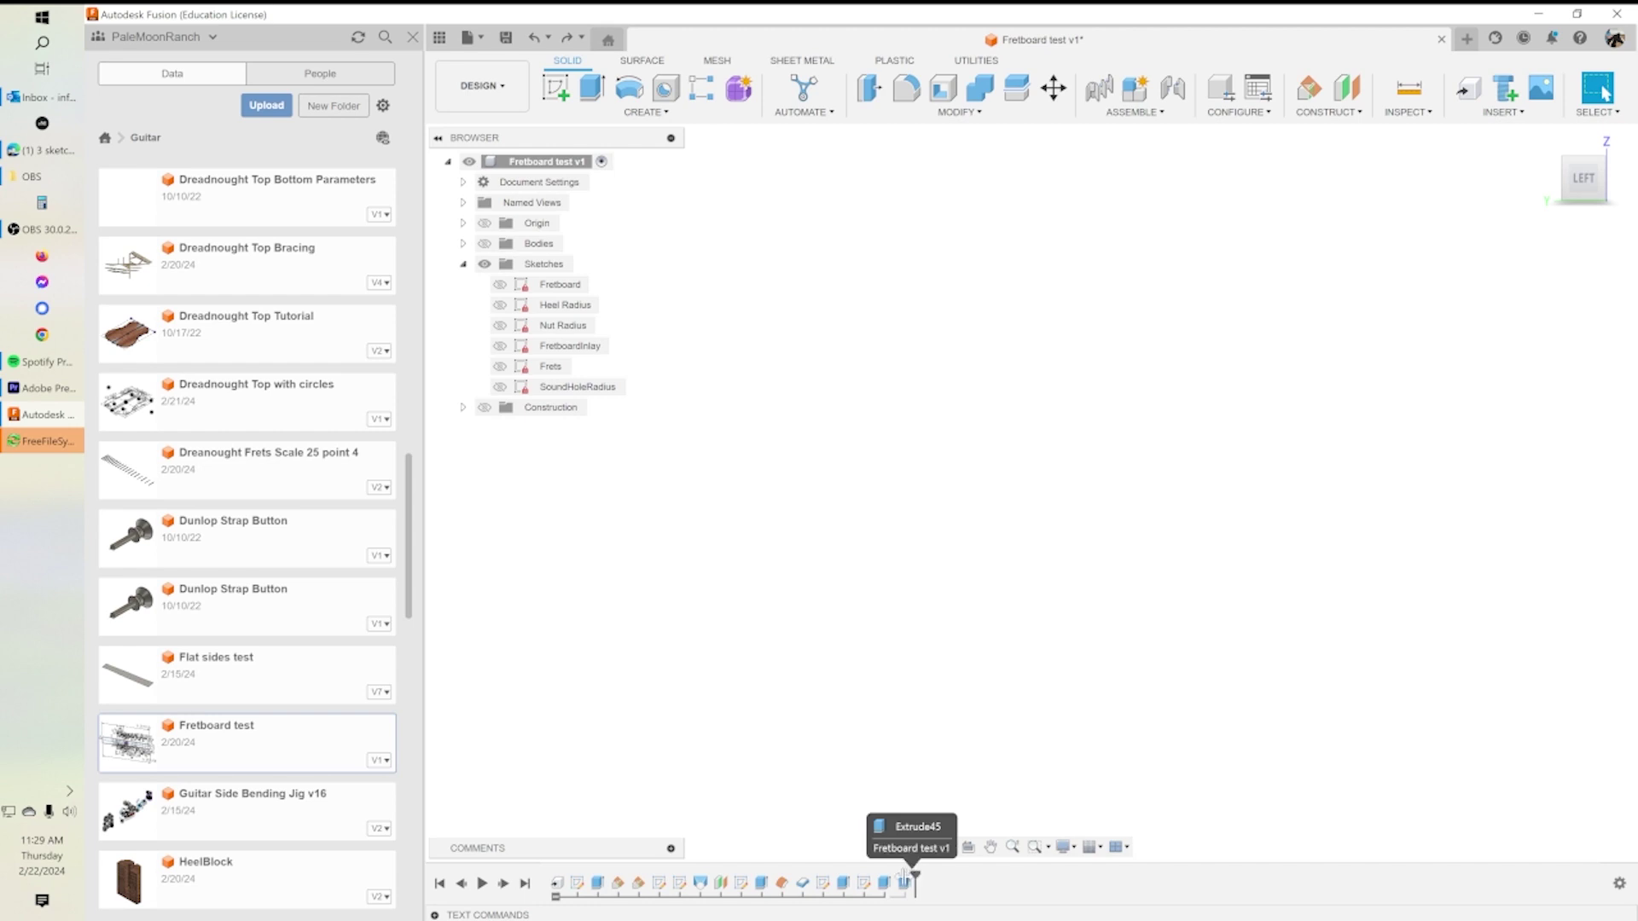
Roll the timeline back to just after the Nut Radius sketch and show the Fretboard, Heel Radius and Nut Radius sketches.
drag(915, 876, 689, 879)
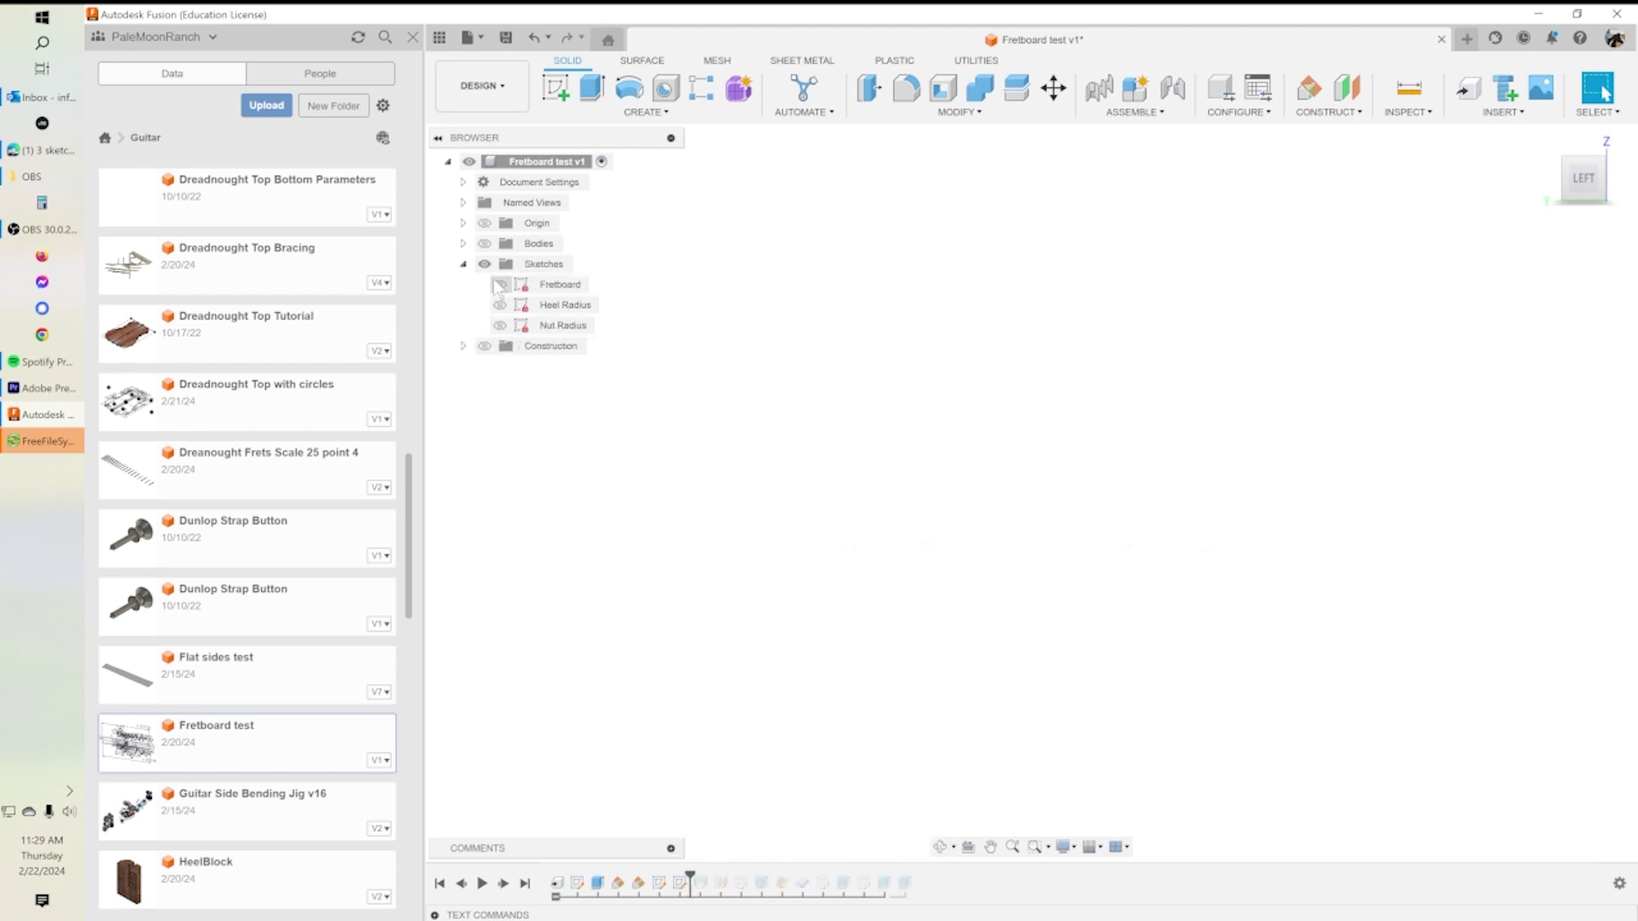
click(499, 284)
click(500, 305)
click(500, 325)
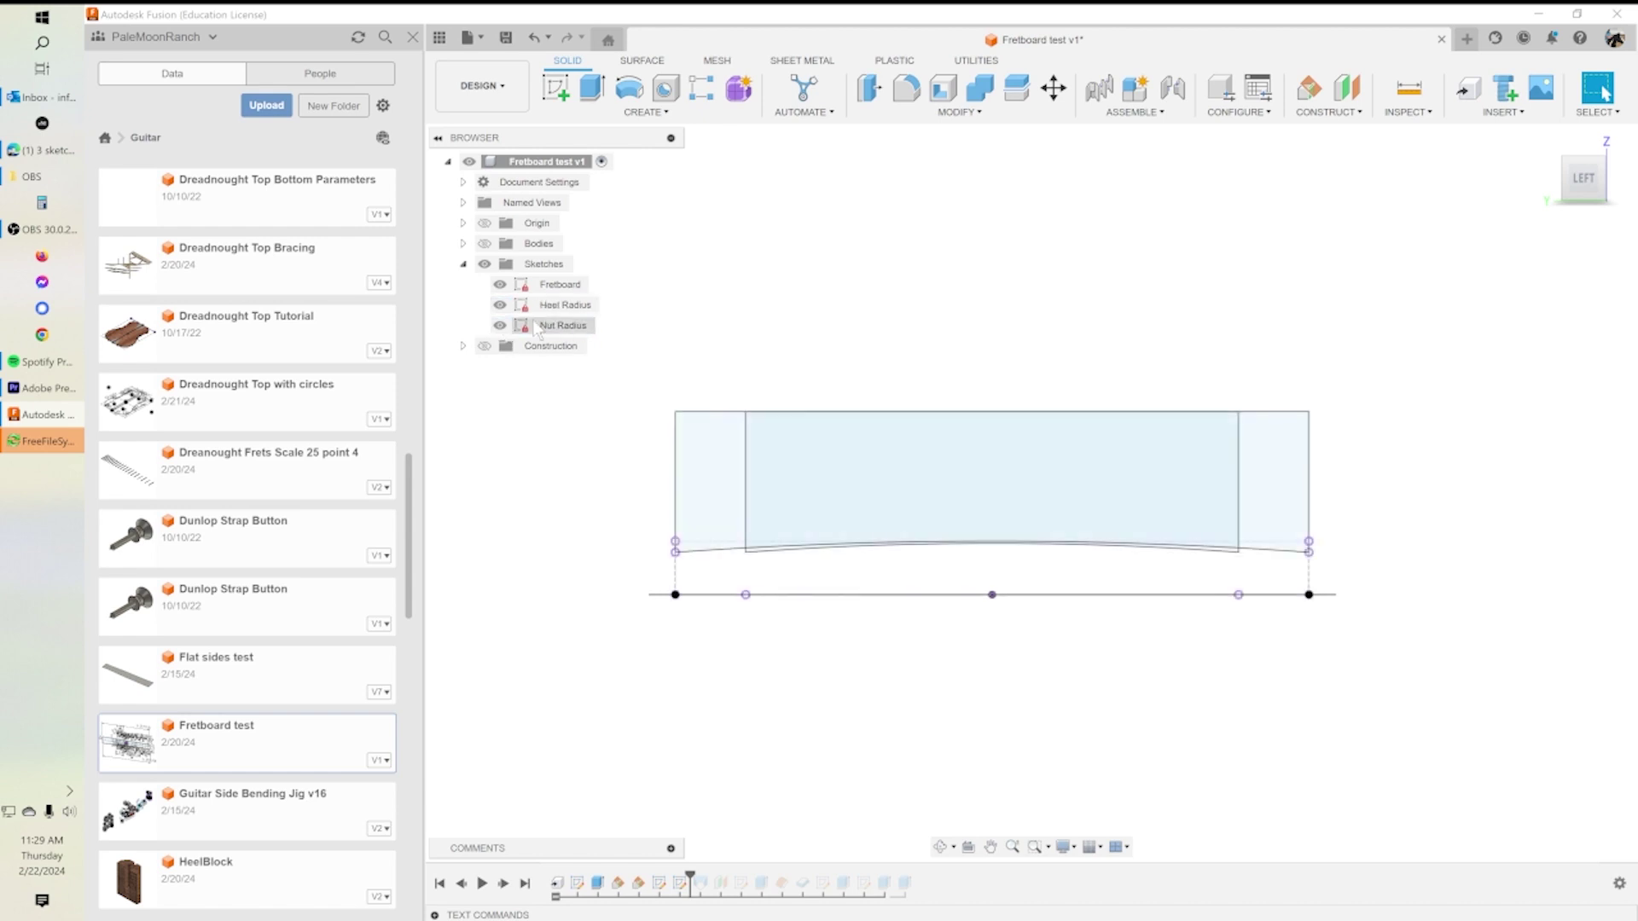
Open the Nut Radius sketch for editing and check which parameter drives its arc's radius dimension.
double_click(563, 325)
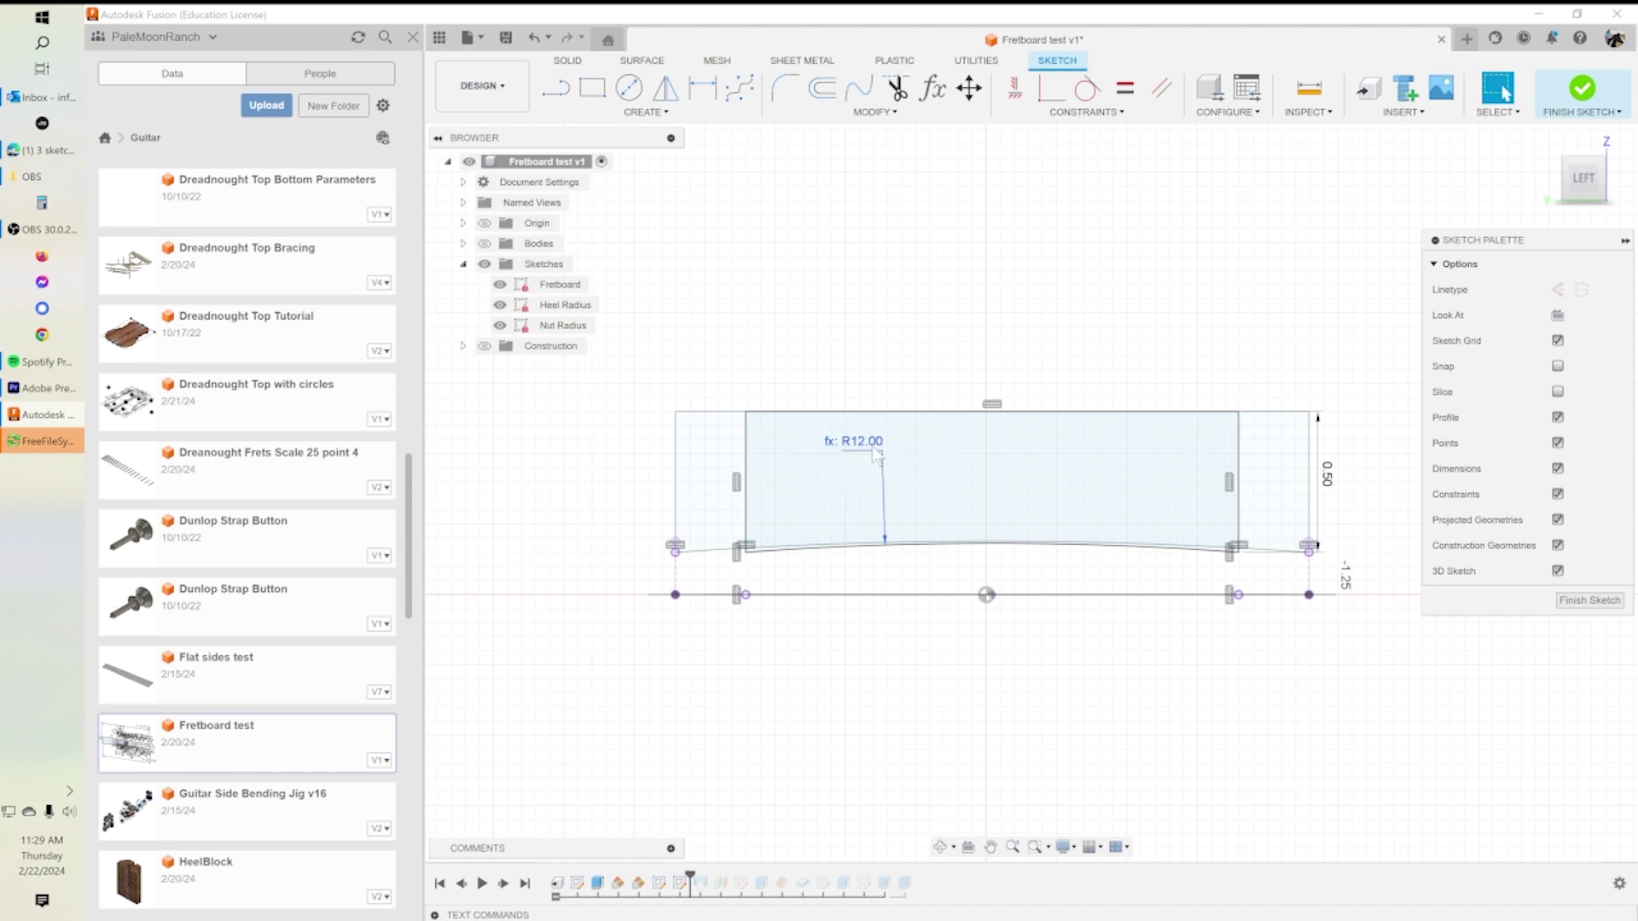
double_click(879, 449)
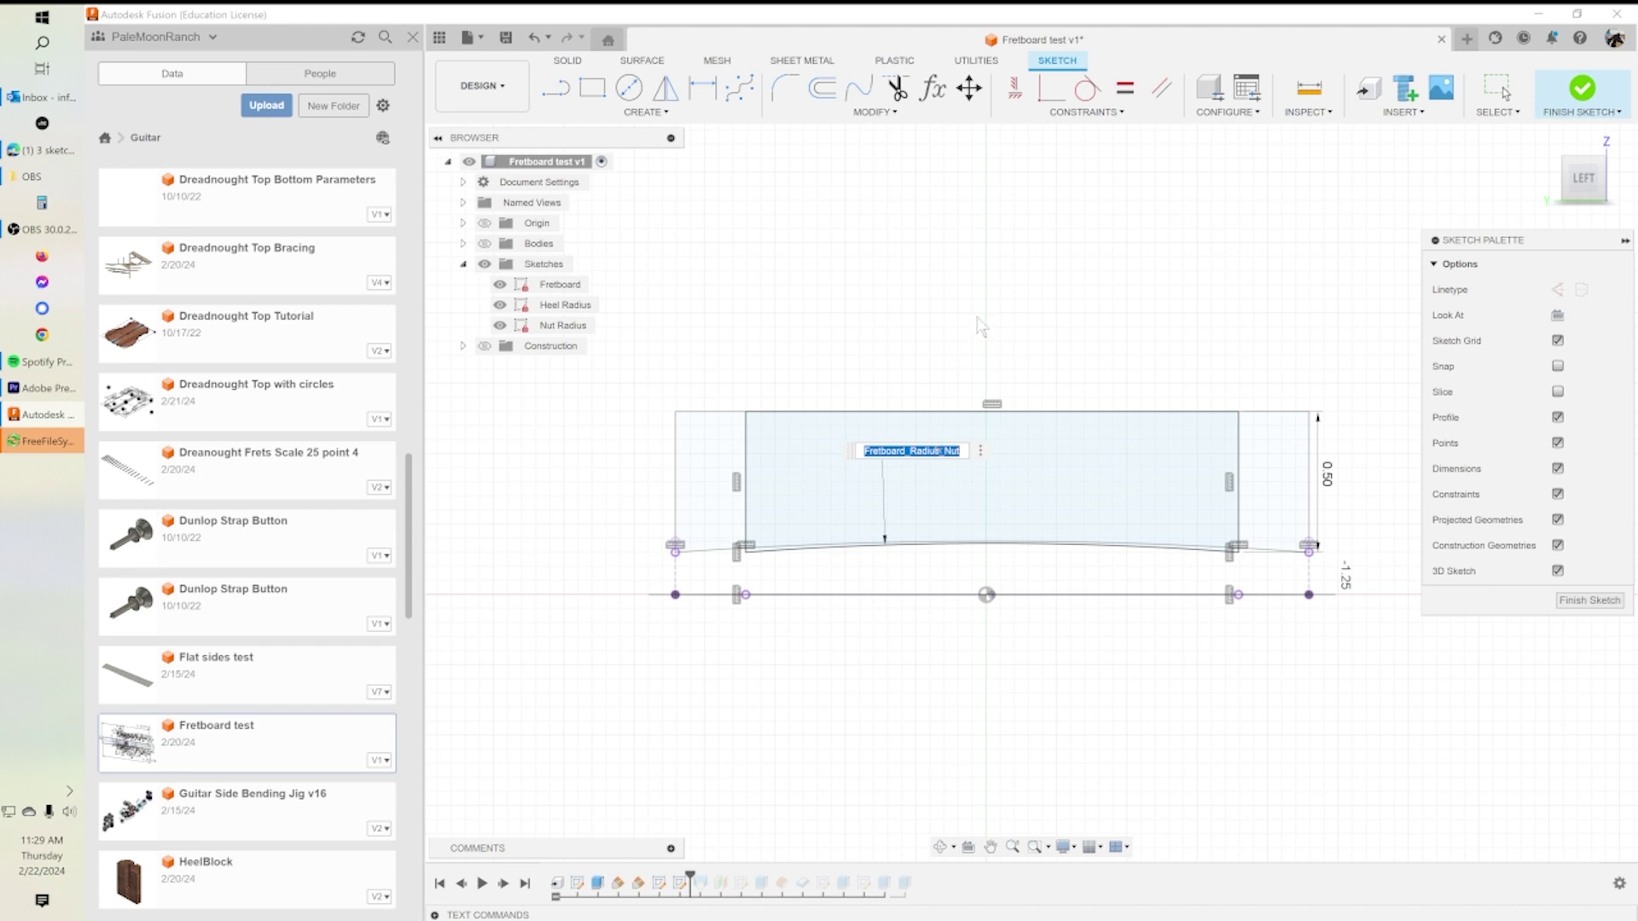
key(Return)
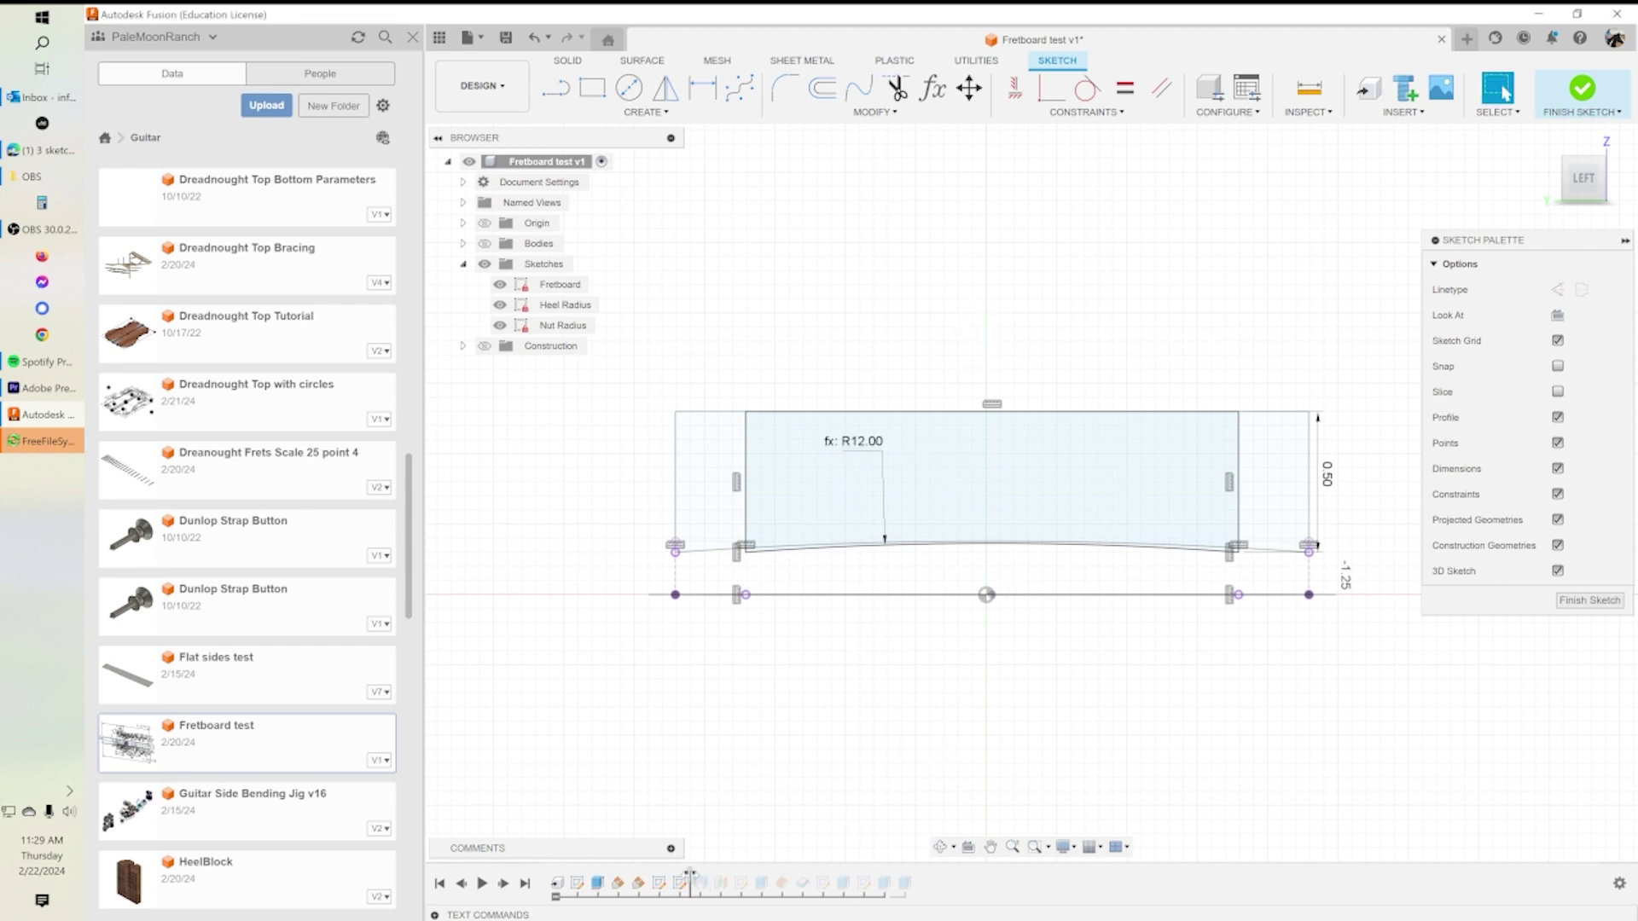
Show the model's bodies and finish the Nut Radius sketch.
mouse_move(1308, 649)
shift+middle_down()
mouse_move(1236, 679)
mouse_move(1282, 636)
mouse_move(1271, 661)
mouse_move(1200, 688)
shift+middle_up()
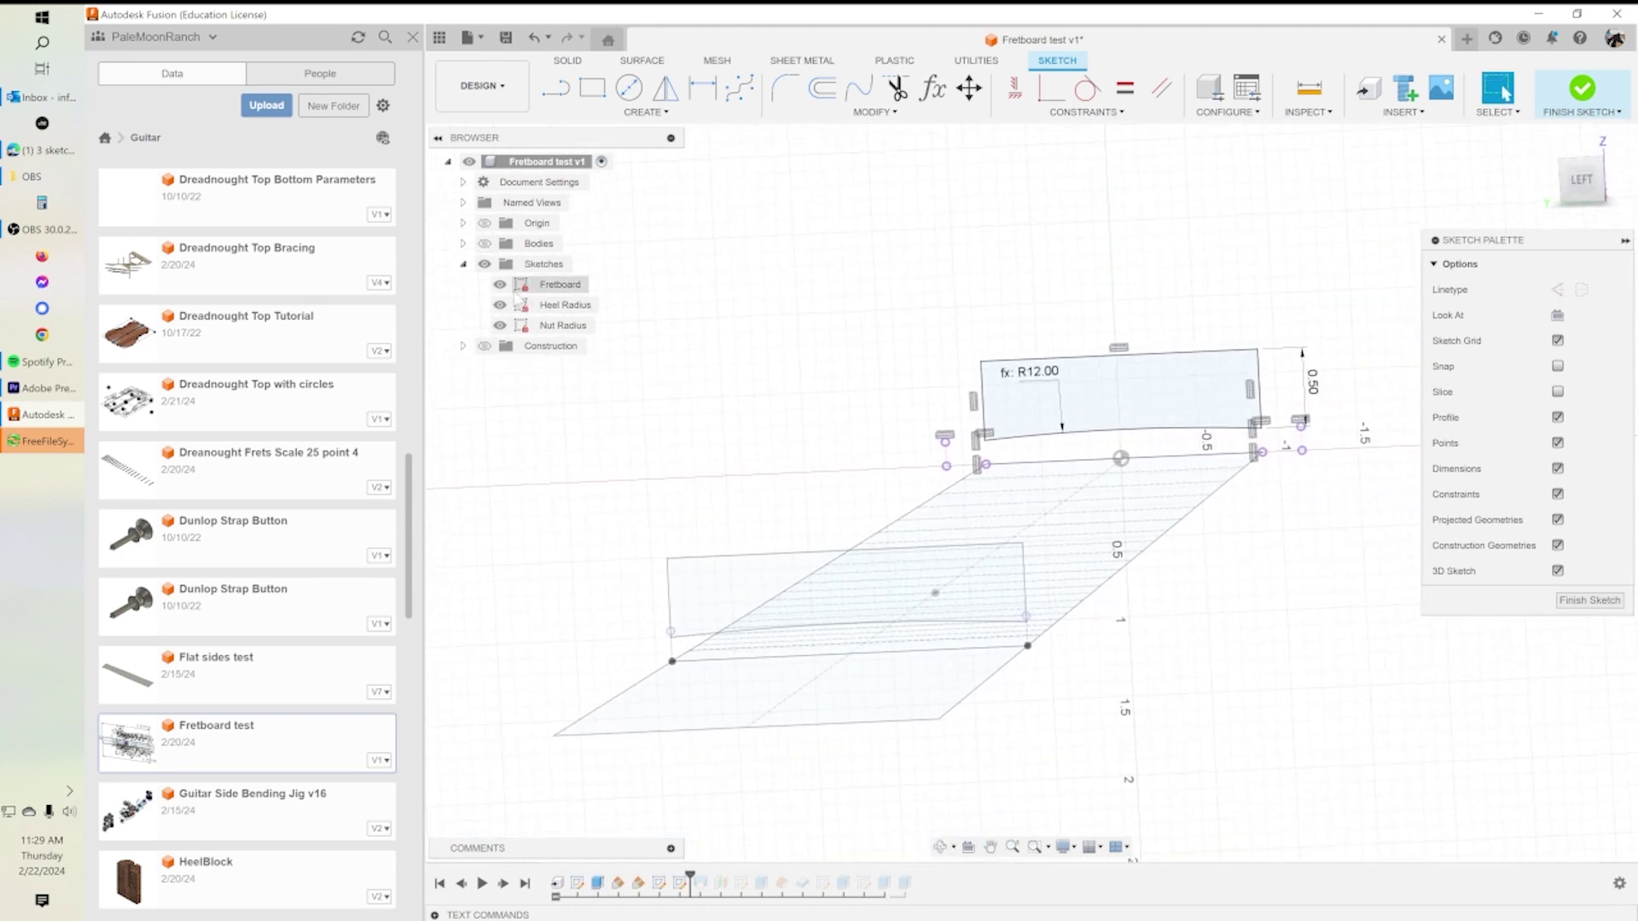
click(484, 243)
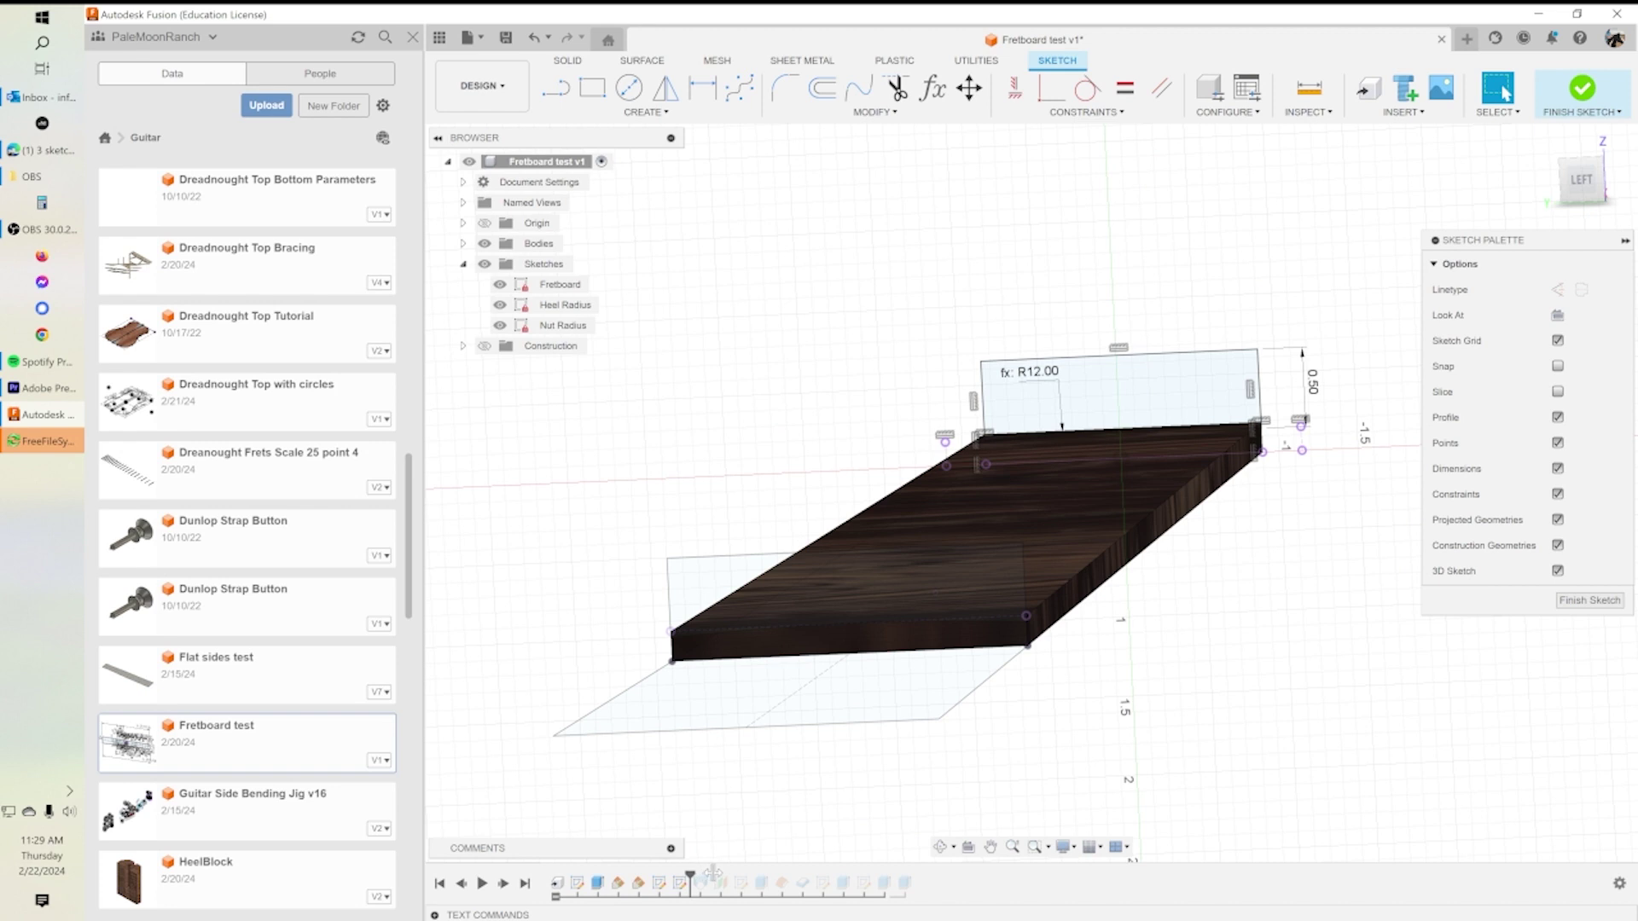
click(1588, 600)
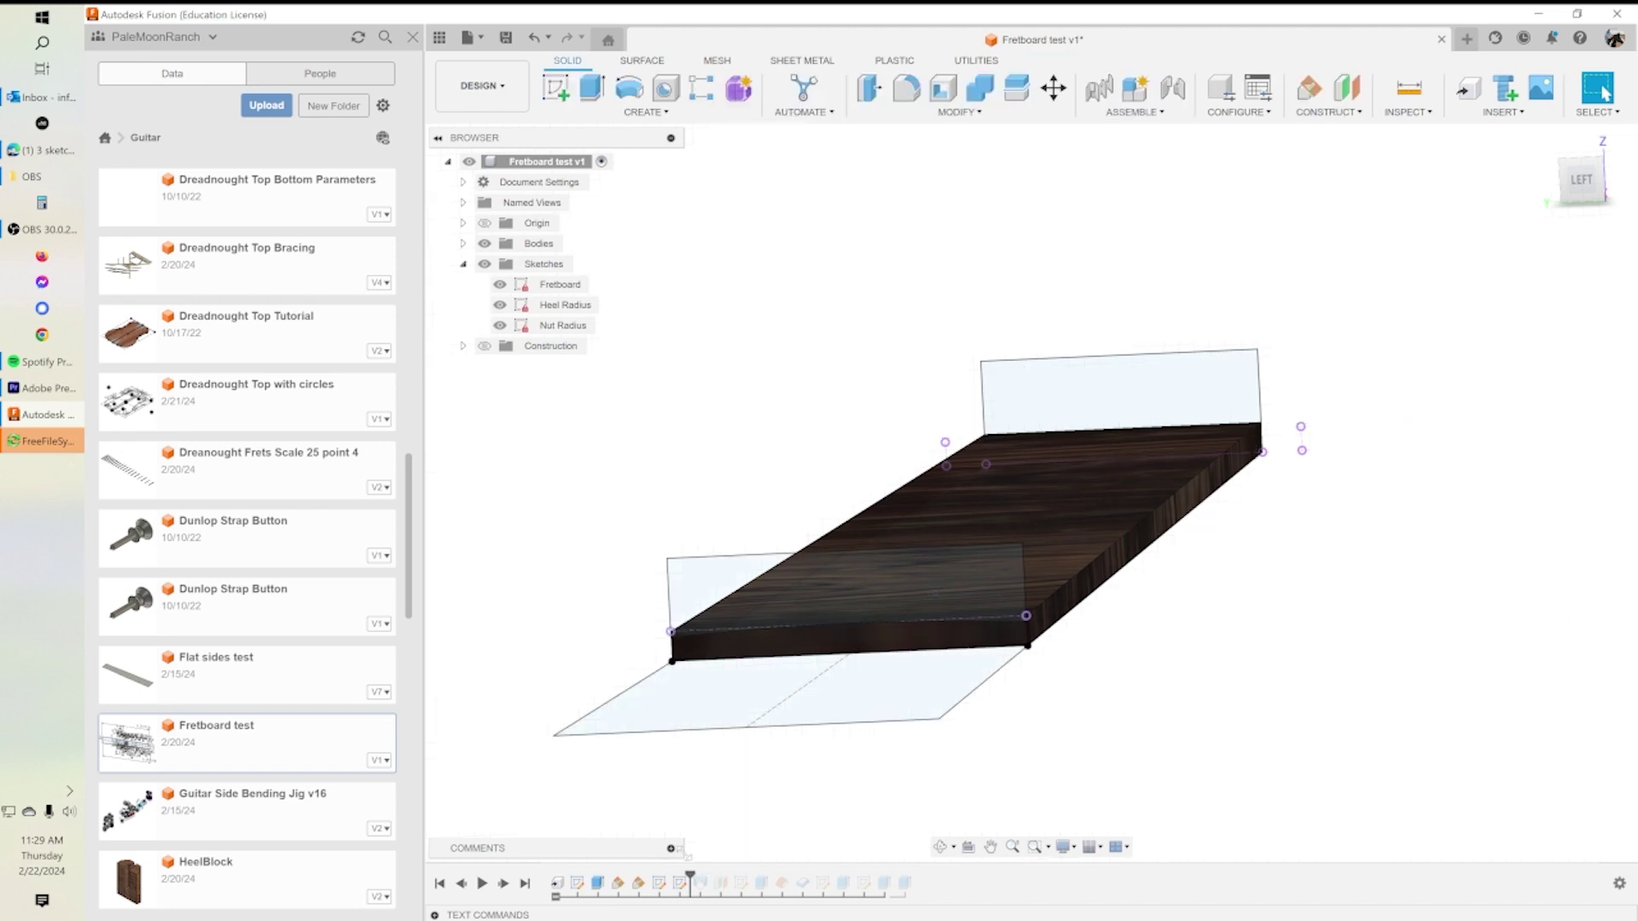
Roll the timeline forward past the loft cut and review its Heel Radius and Nut Radius profiles, keeping its settings.
drag(689, 872, 710, 874)
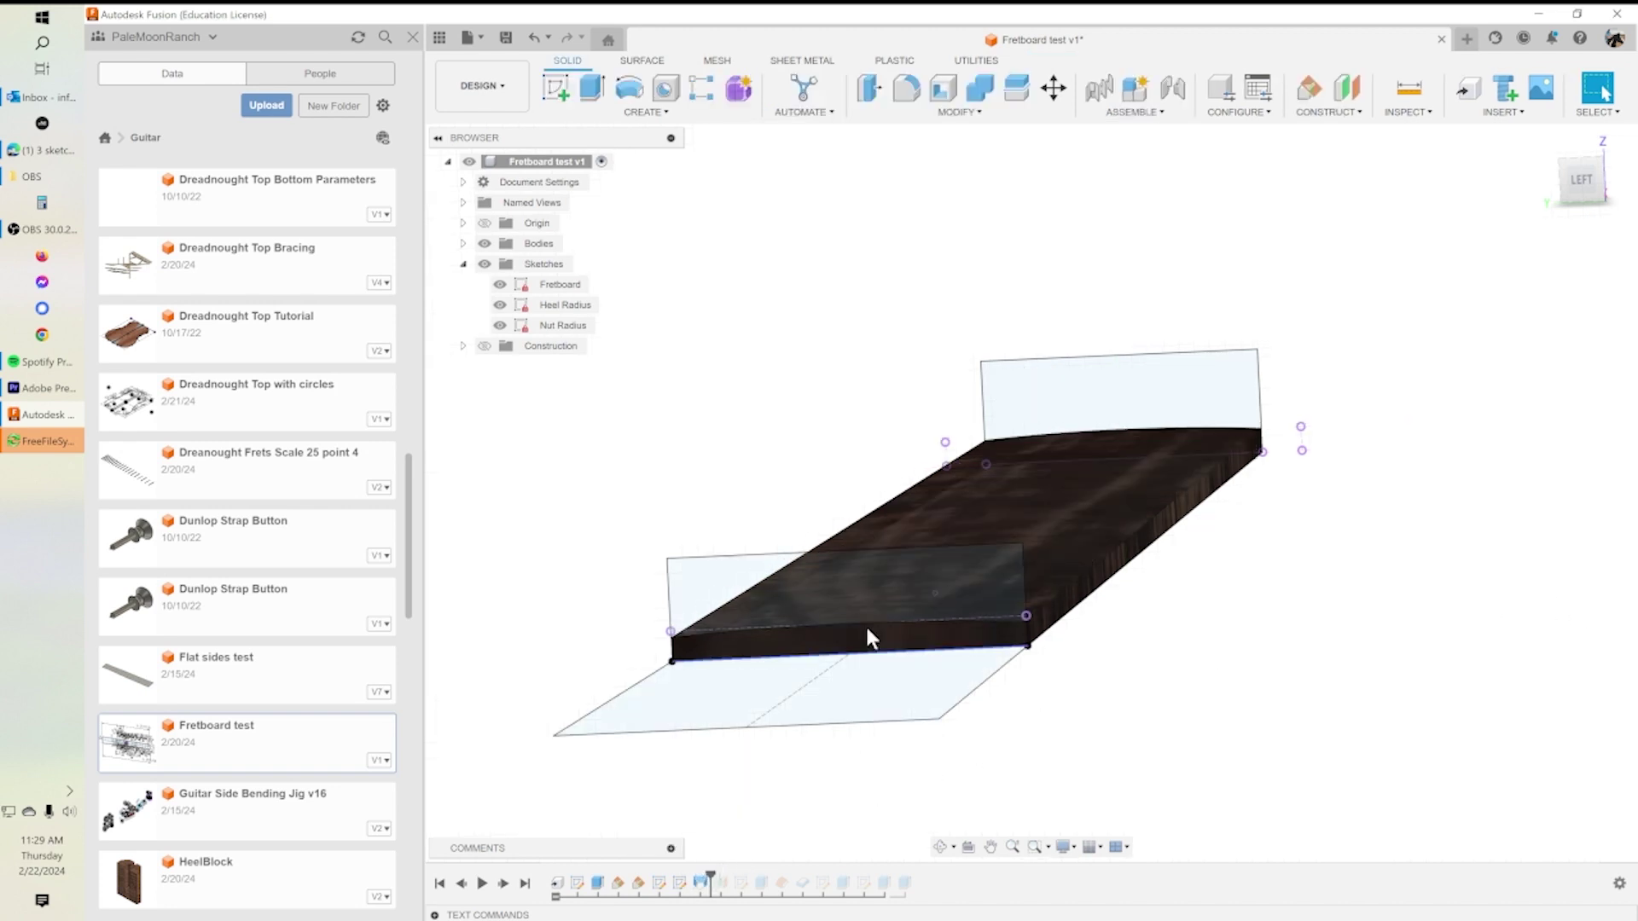
double_click(701, 882)
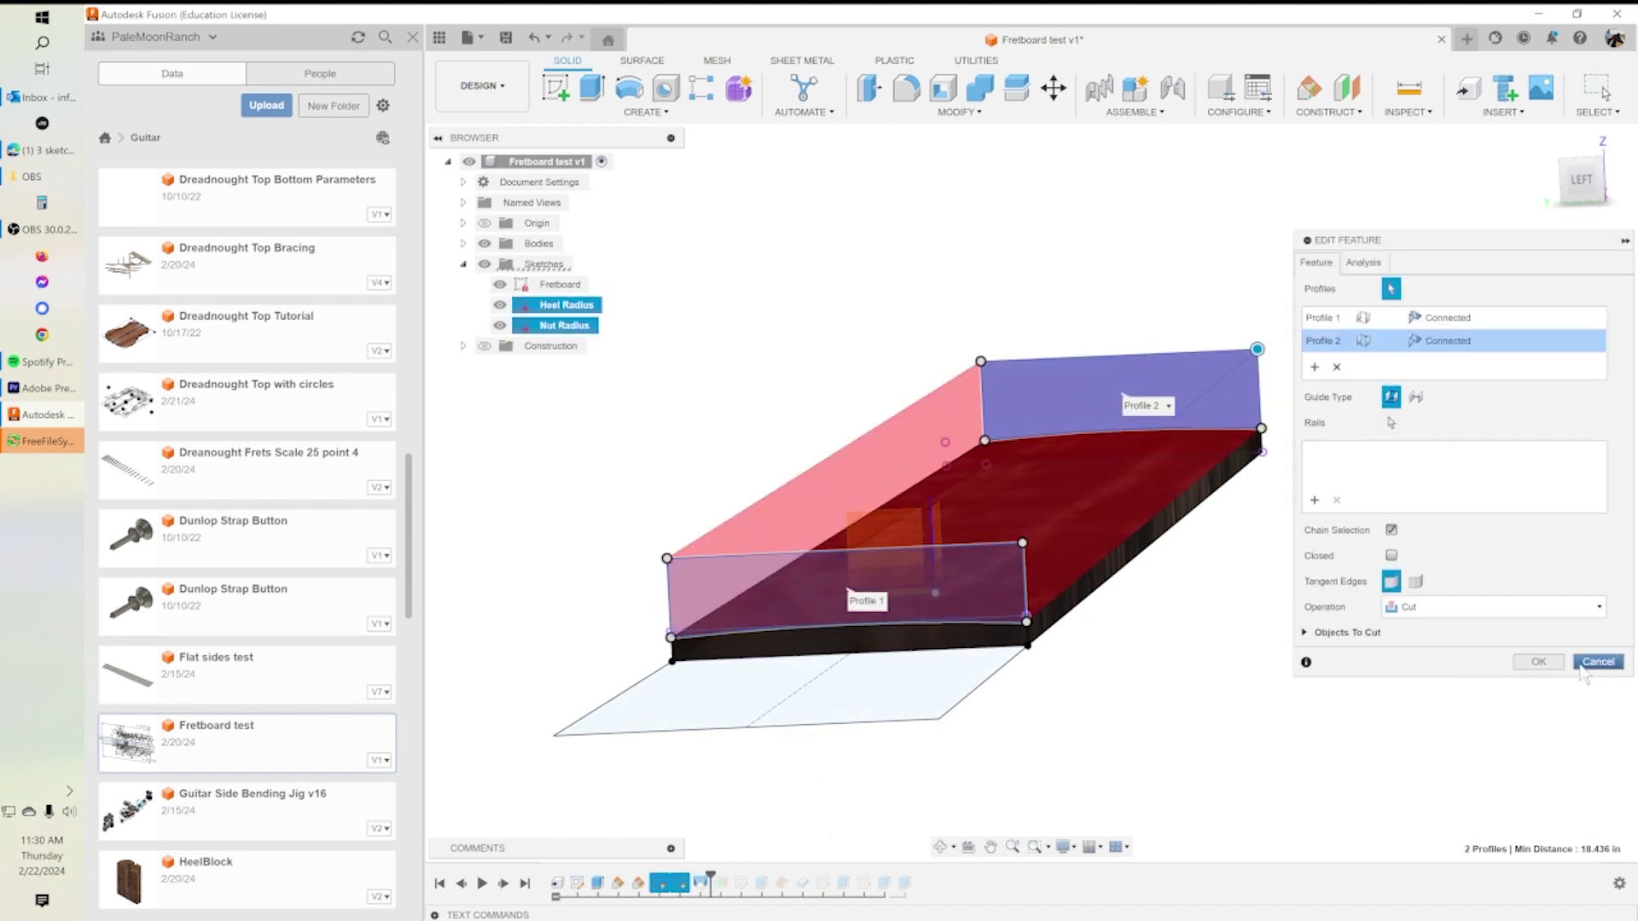
click(1538, 661)
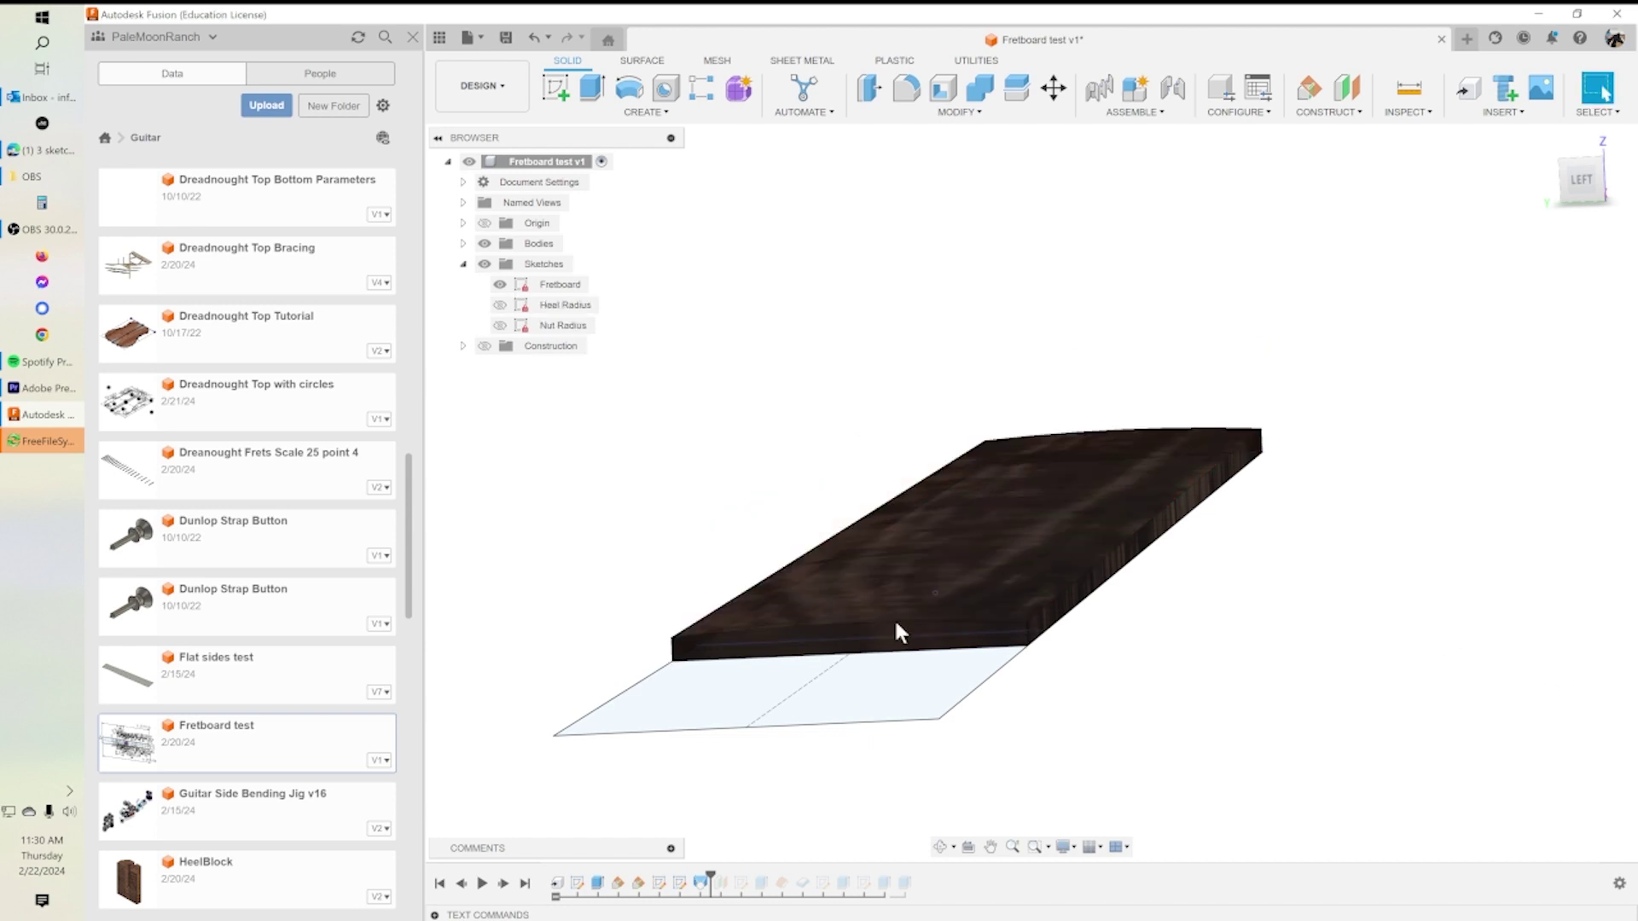
Hide all sketches and examine the curved fretboard body from below and from the end.
shift+middle_drag(1127, 661, 1061, 653)
shift+middle_drag(907, 603, 811, 529)
click(484, 264)
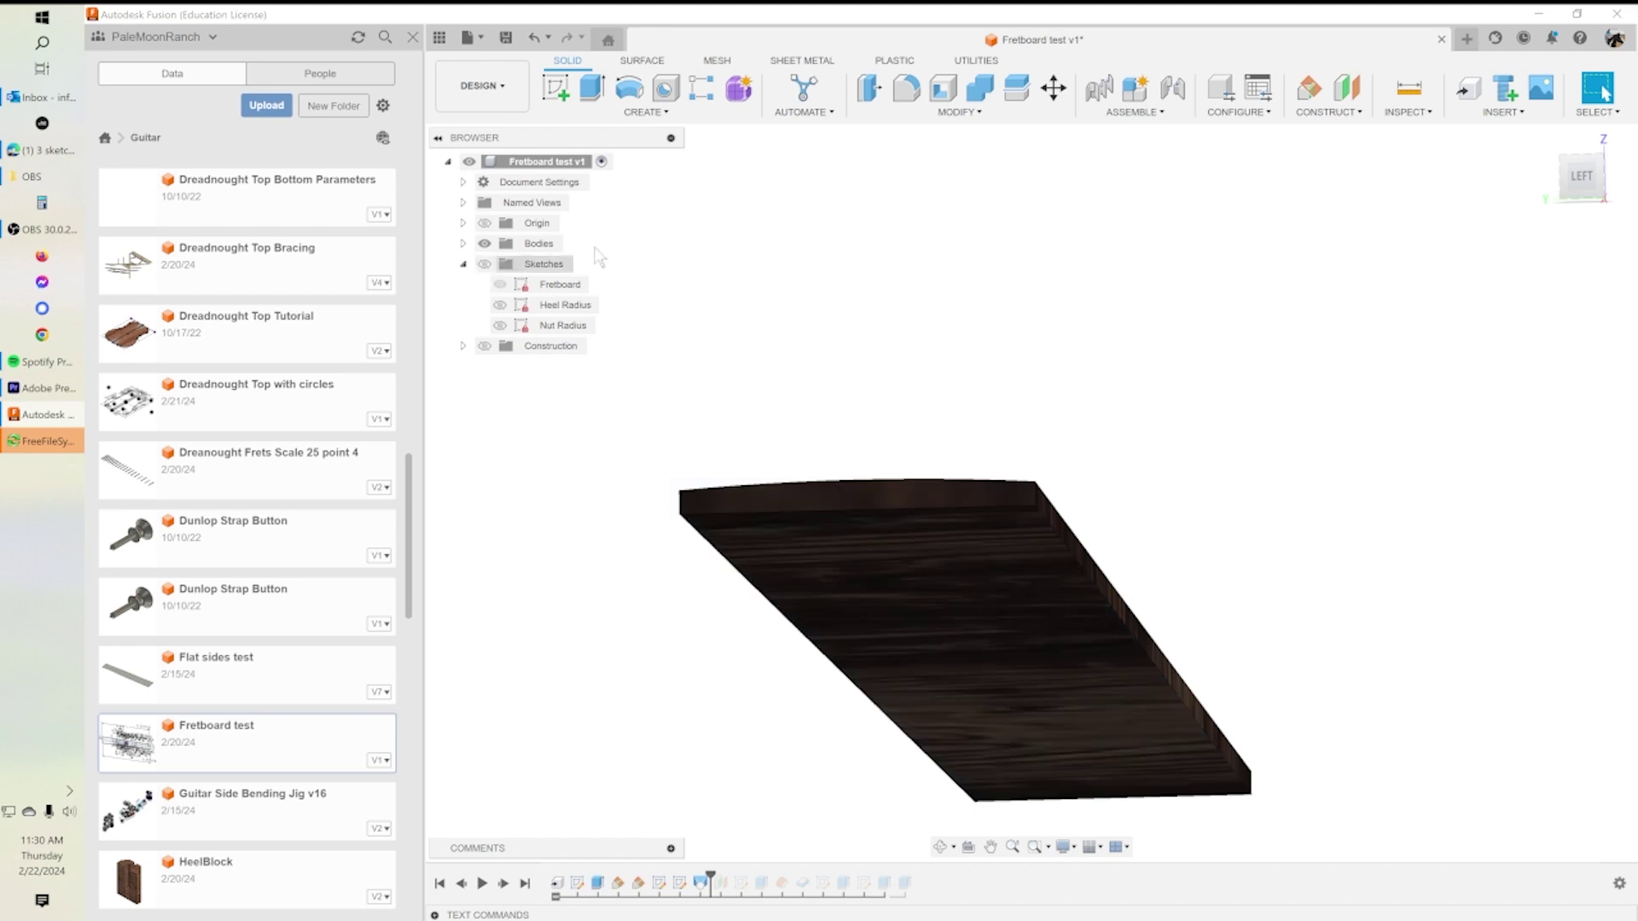
click(1583, 176)
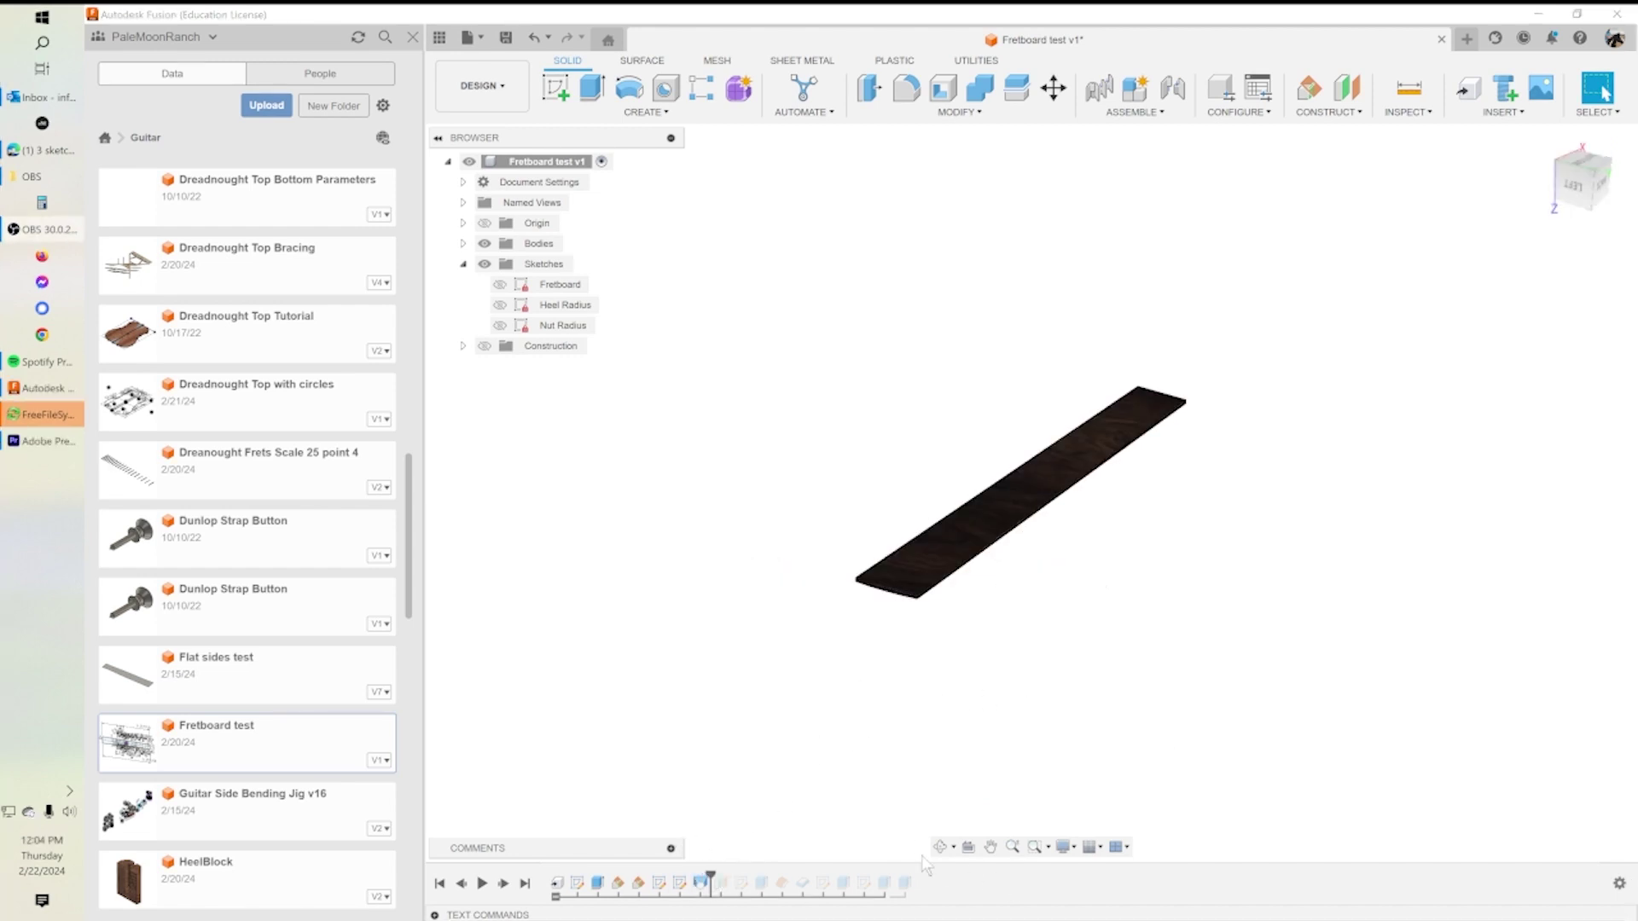
Roll the timeline forward past the FretGrid construction plane, show that plane, and examine its position above the fretboard.
drag(710, 876, 731, 874)
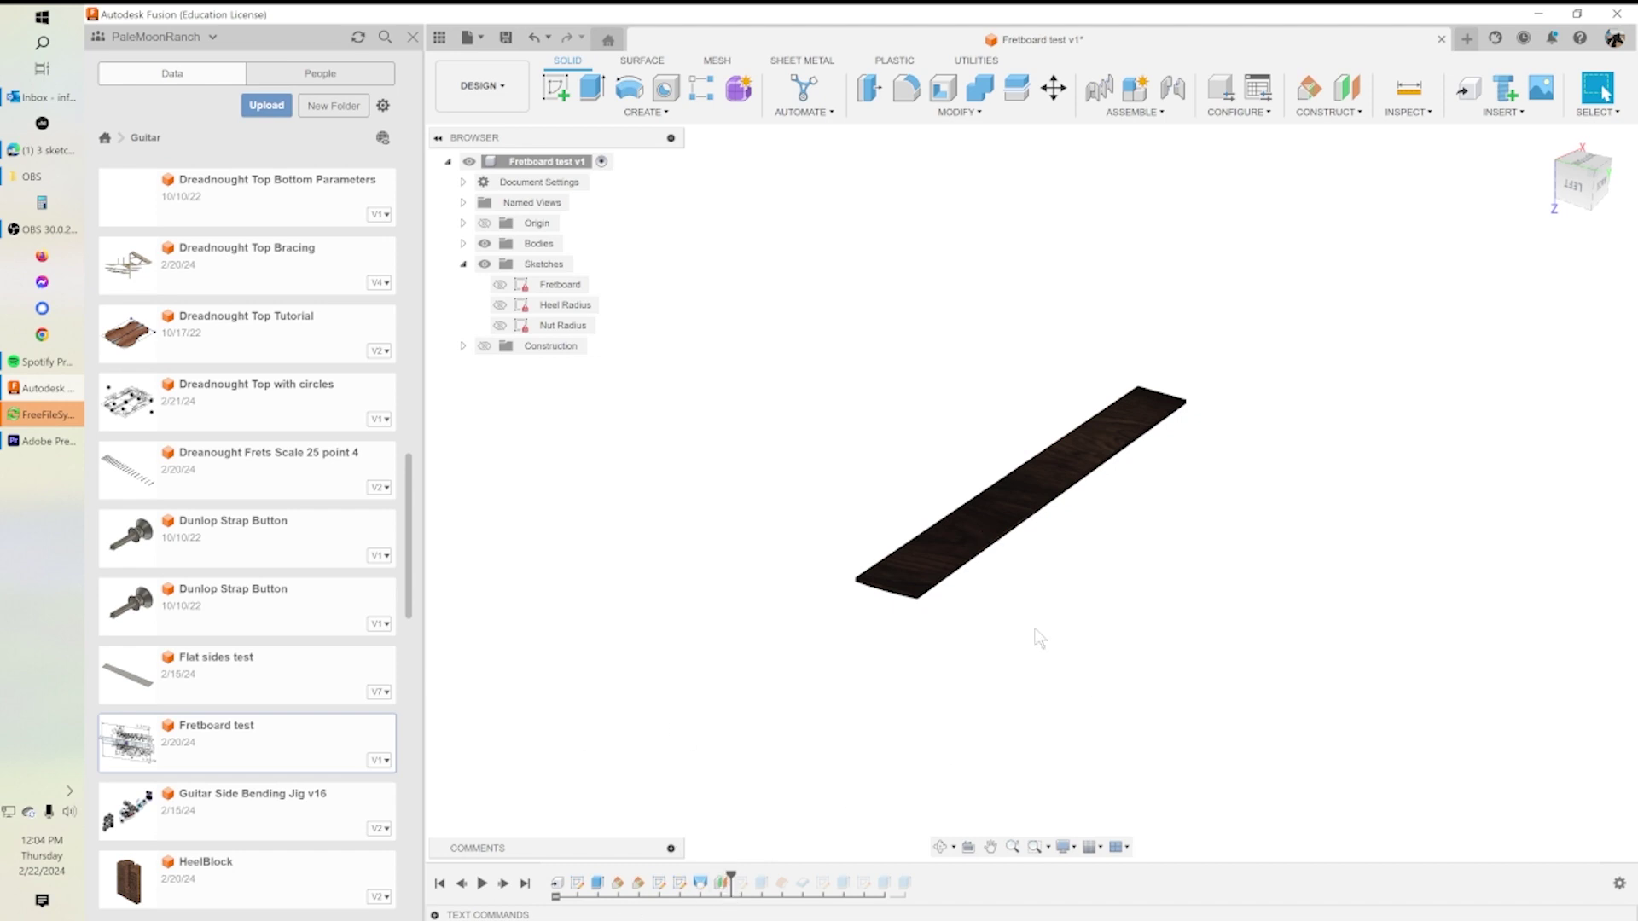
shift+middle_drag(1020, 628, 928, 627)
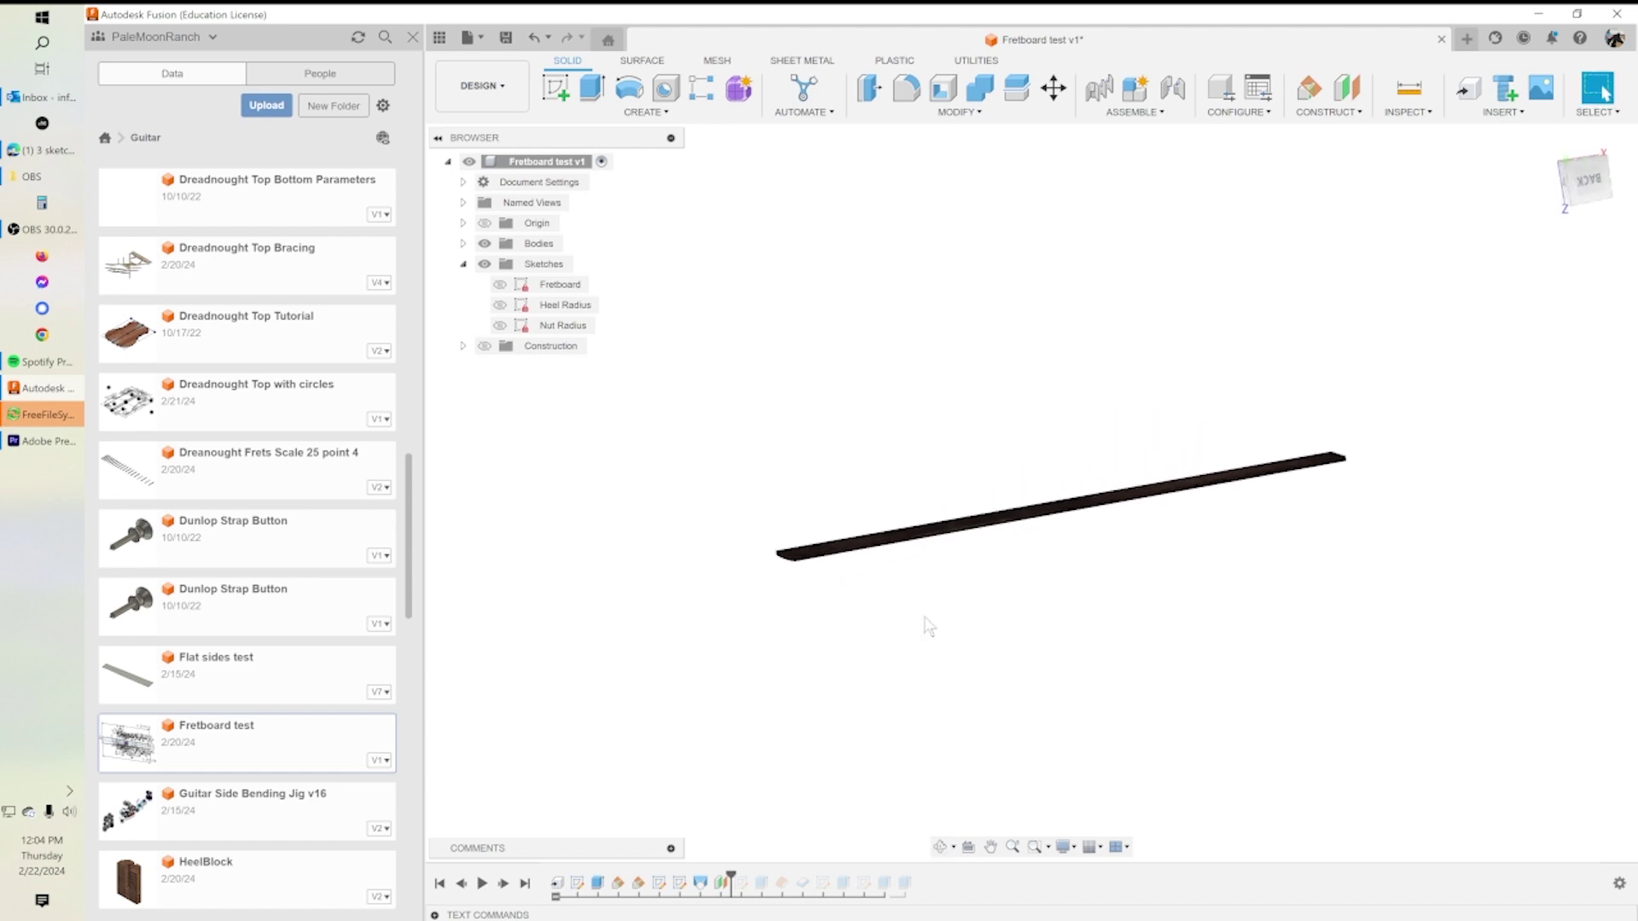
click(463, 345)
click(511, 408)
click(1149, 550)
shift+middle_drag(1019, 499, 936, 250)
scroll(981, 503, up, 5)
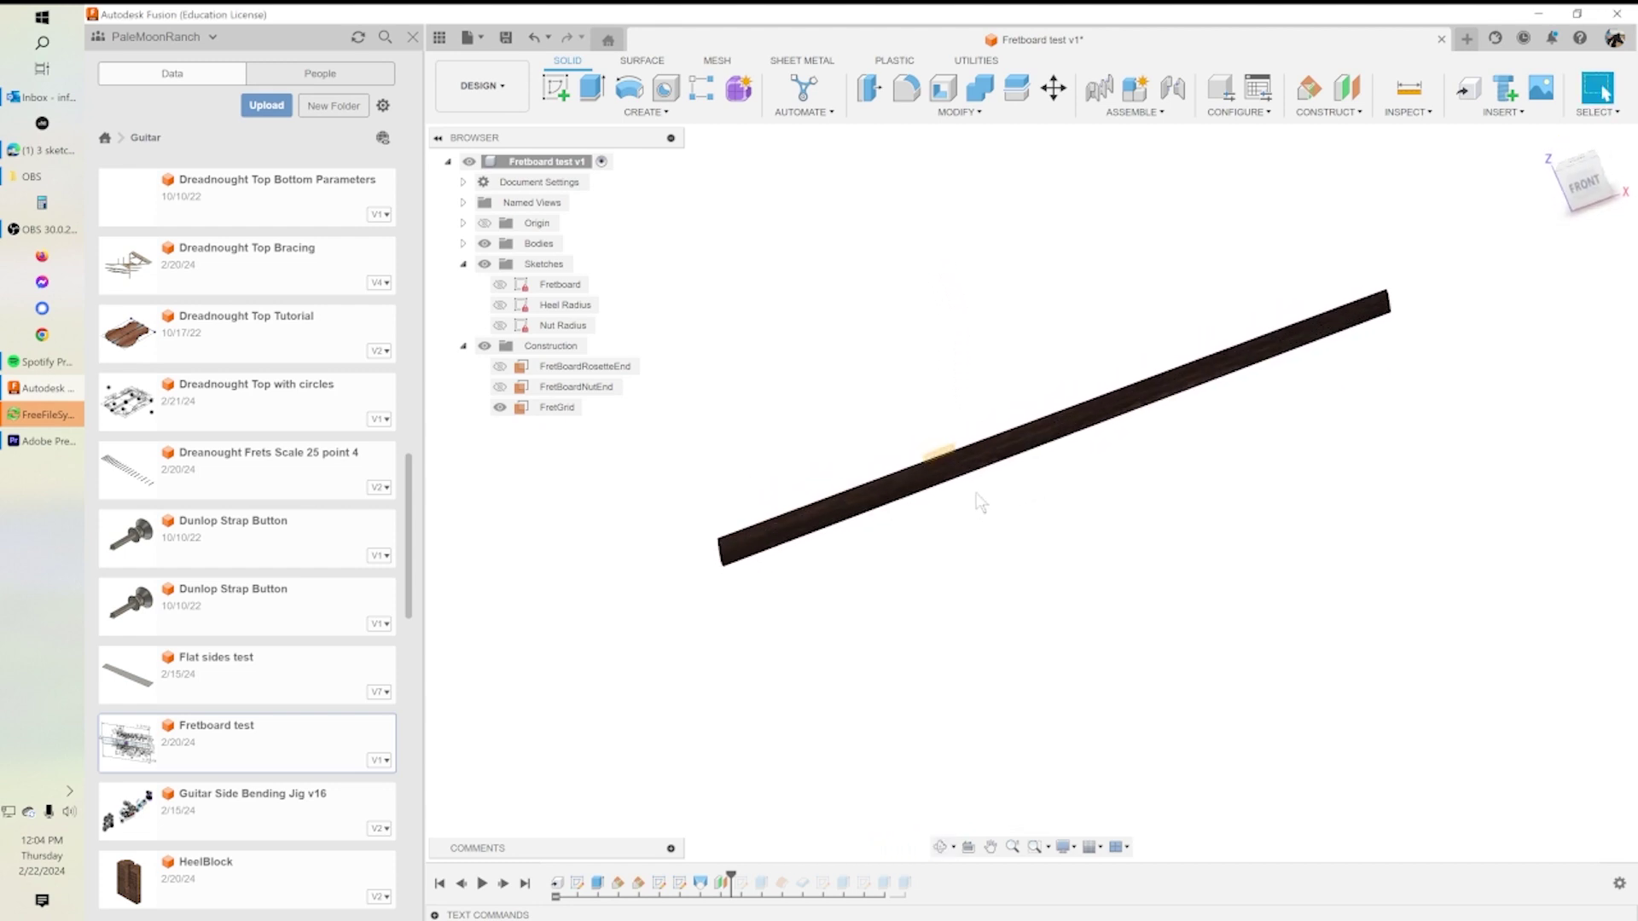
shift+middle_drag(950, 381, 942, 395)
click(911, 434)
key(Escape)
shift+middle_drag(848, 494, 888, 511)
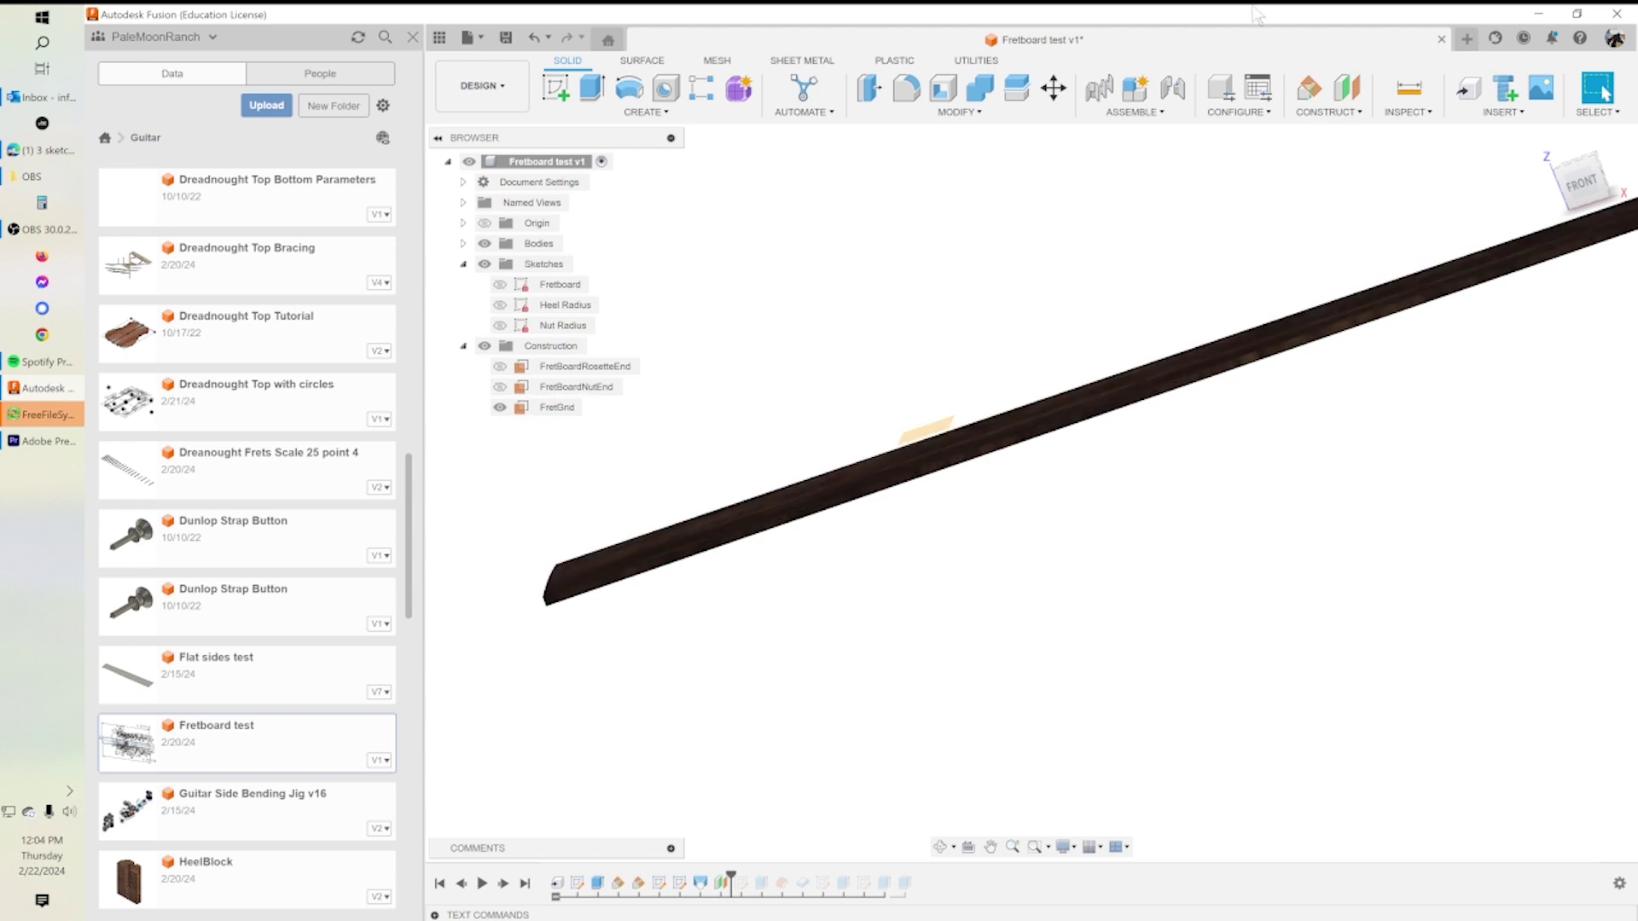
shift+middle_drag(1081, 474, 1119, 530)
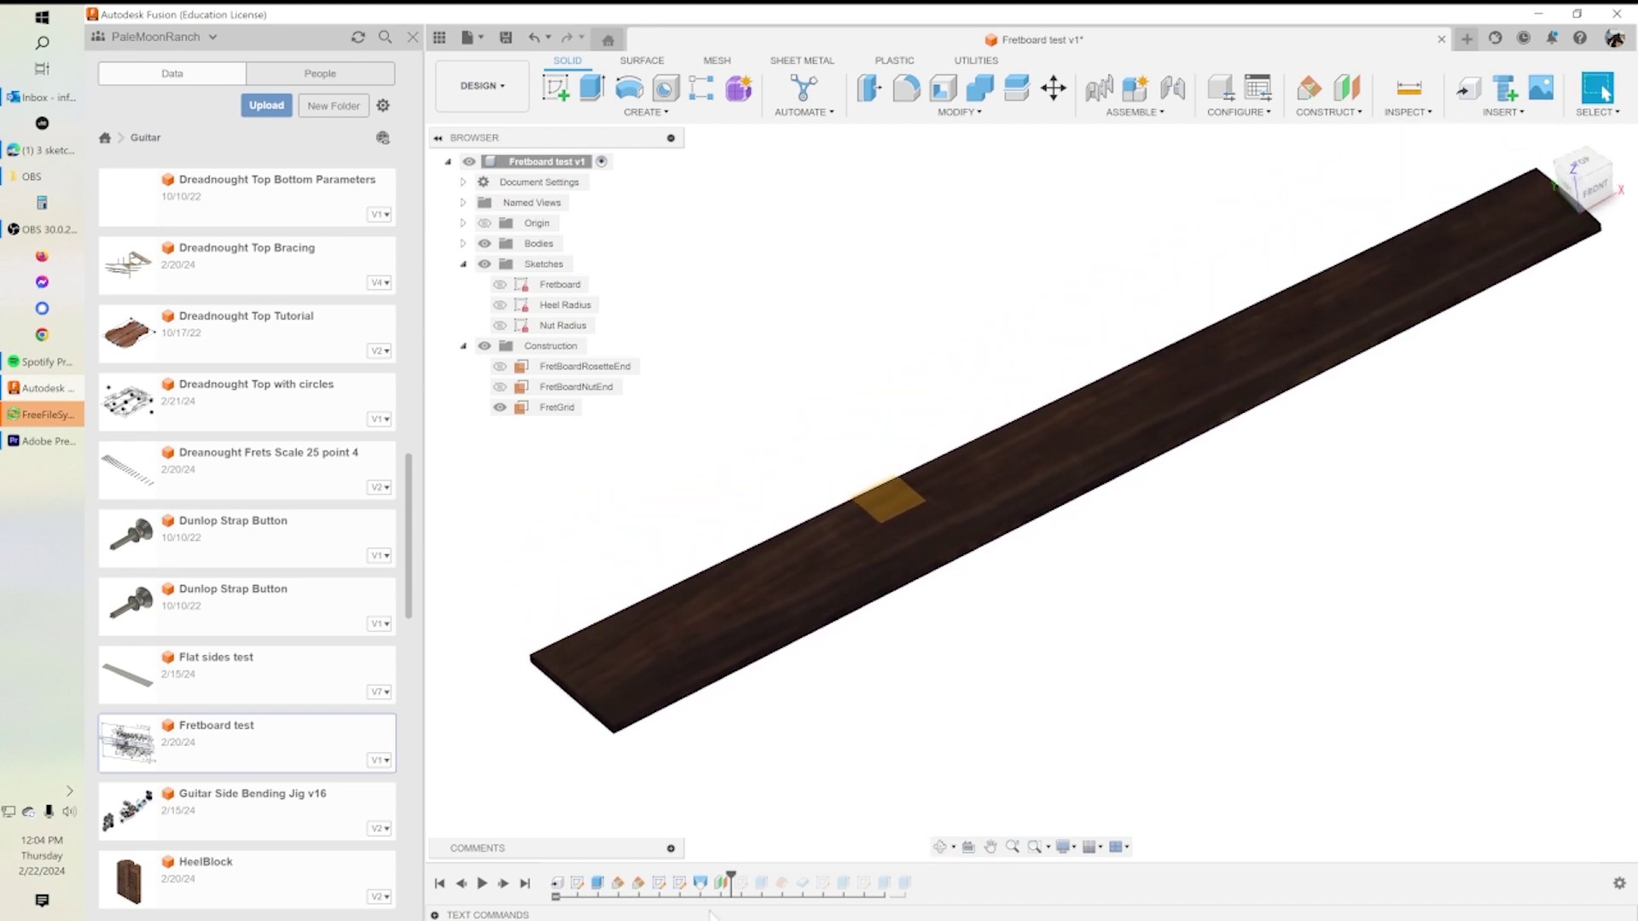
Roll the timeline forward past the FretboardInlay sketch, show it, and examine the inlay outlines over the fretboard.
drag(751, 872, 751, 873)
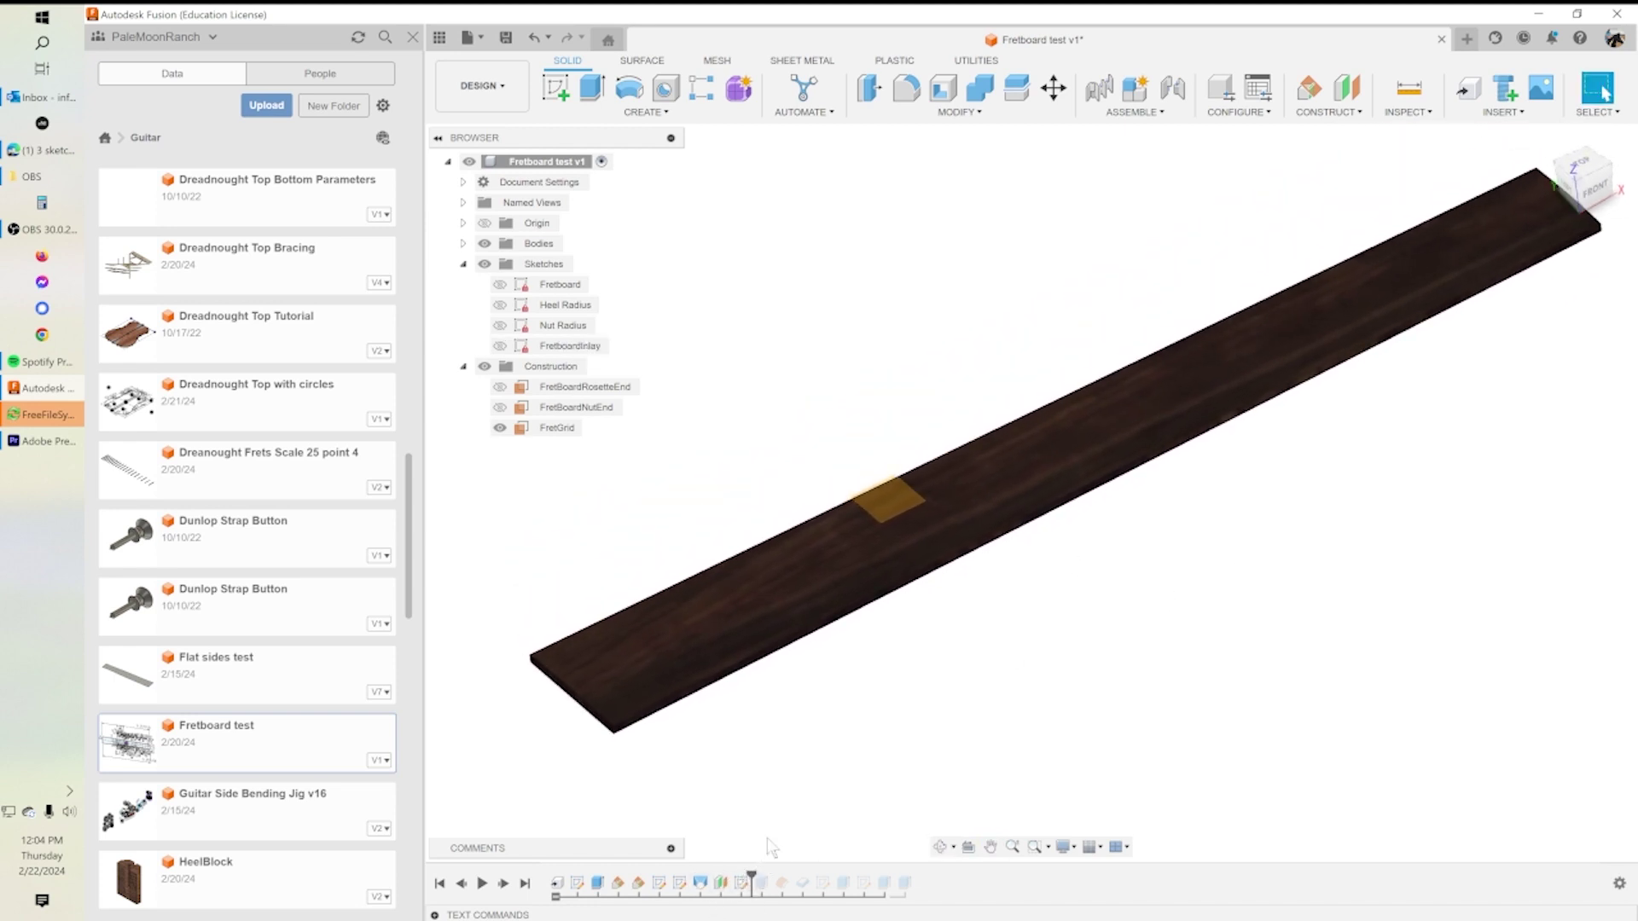
click(524, 348)
click(500, 347)
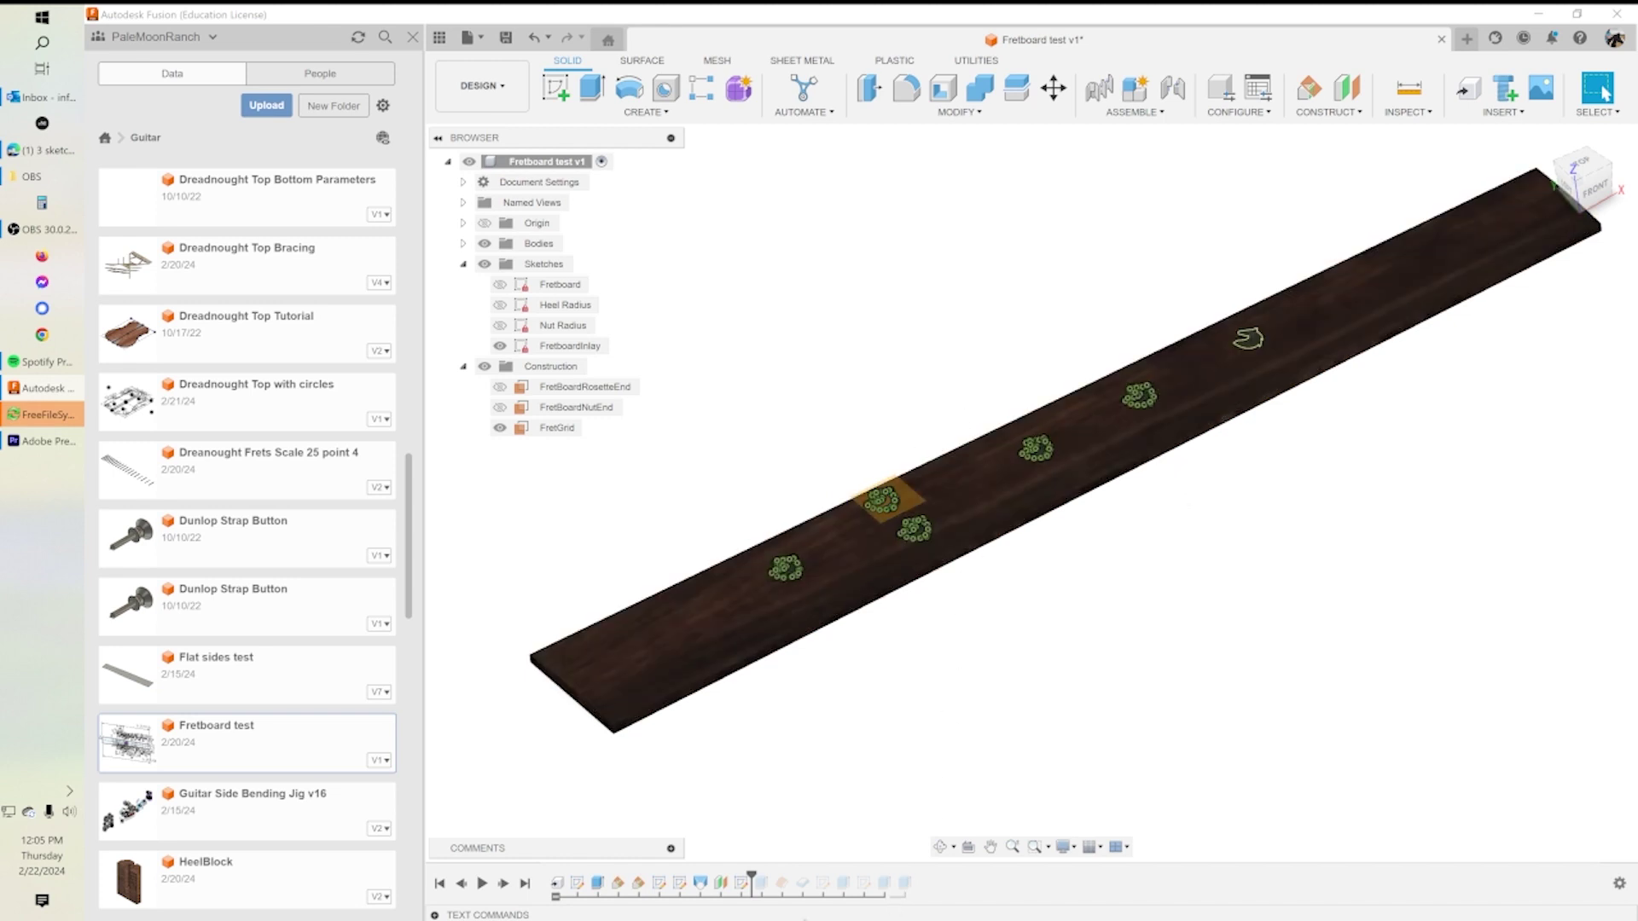
shift+middle_drag(1009, 523, 1051, 464)
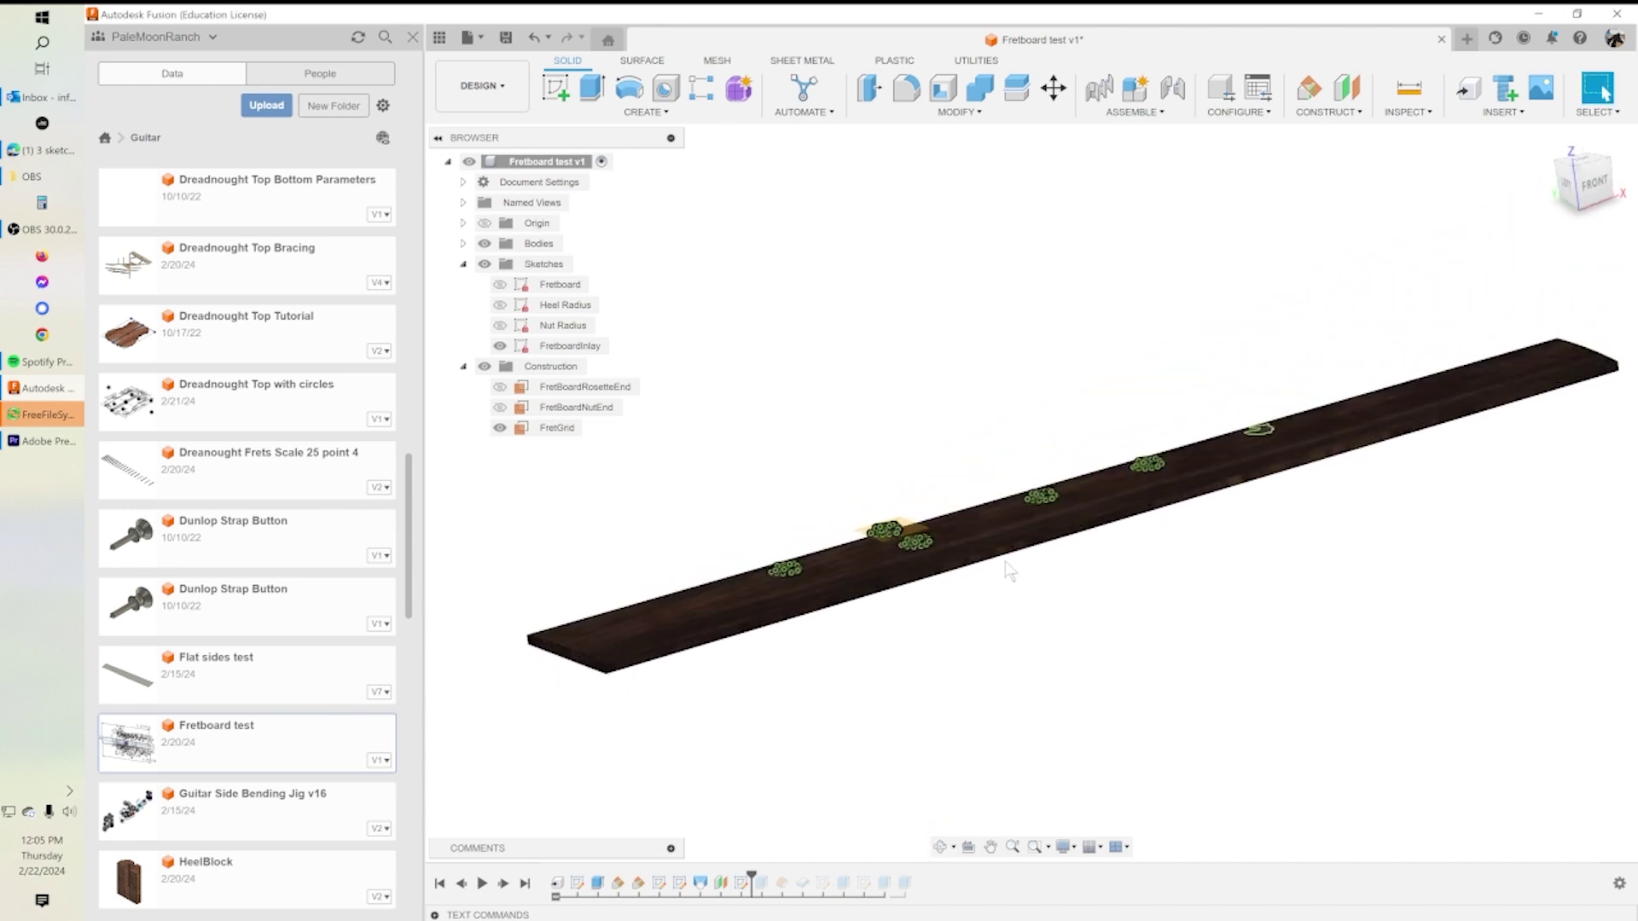
shift+middle_drag(924, 611, 938, 708)
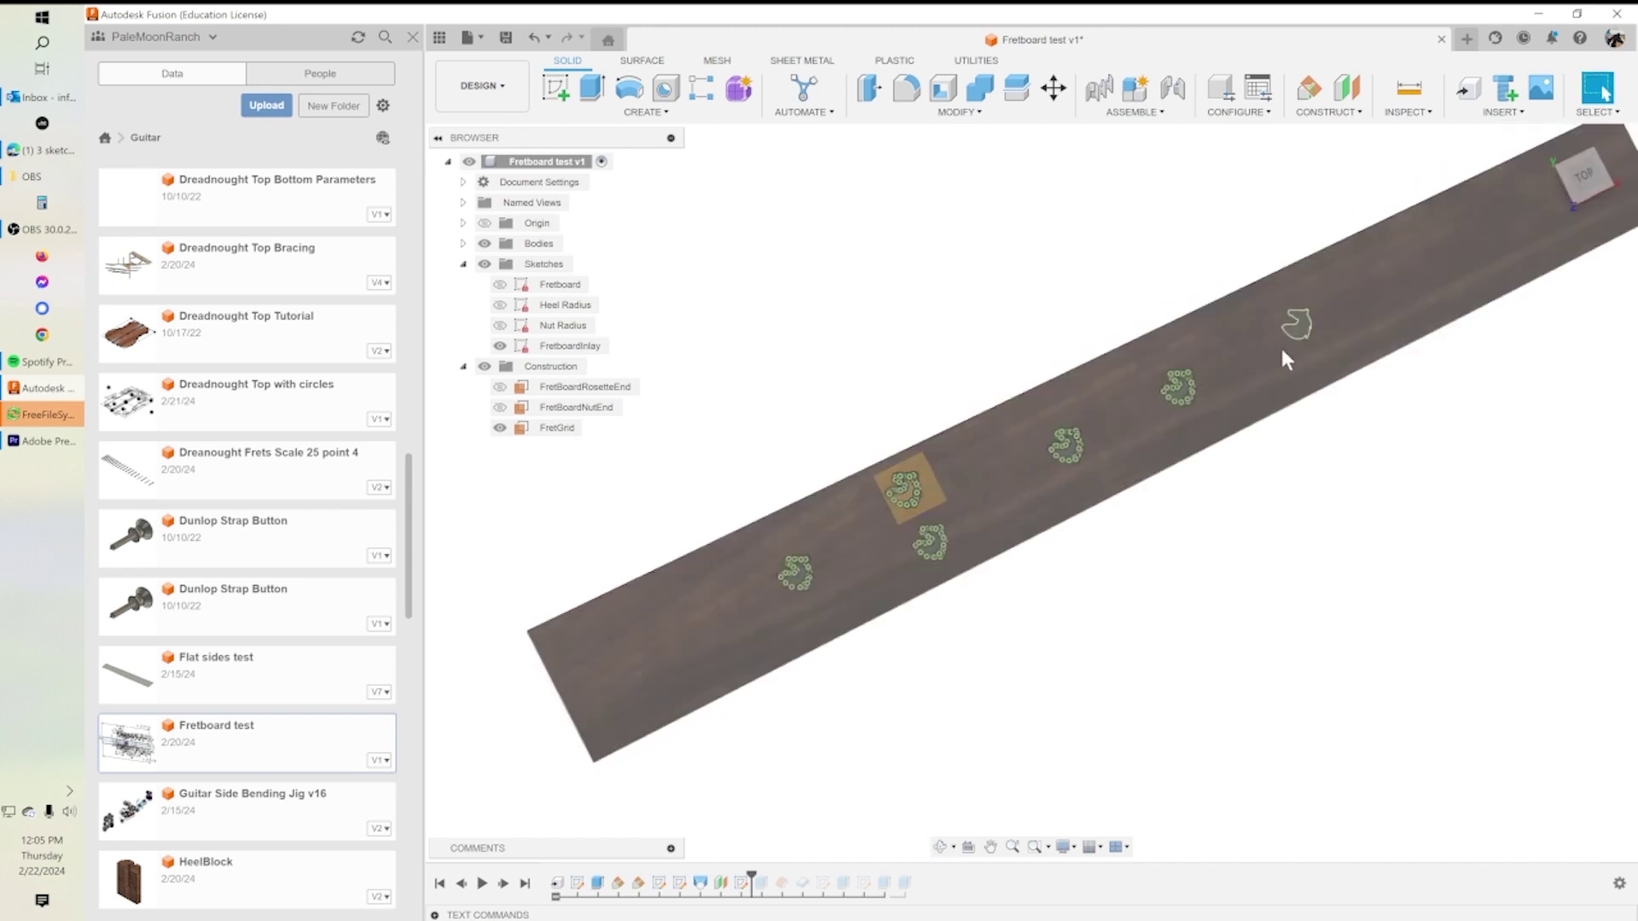
Open the FretboardInlay sketch for editing and compare the inlay positions with the Fretboard sketch and the fretboard body.
double_click(522, 348)
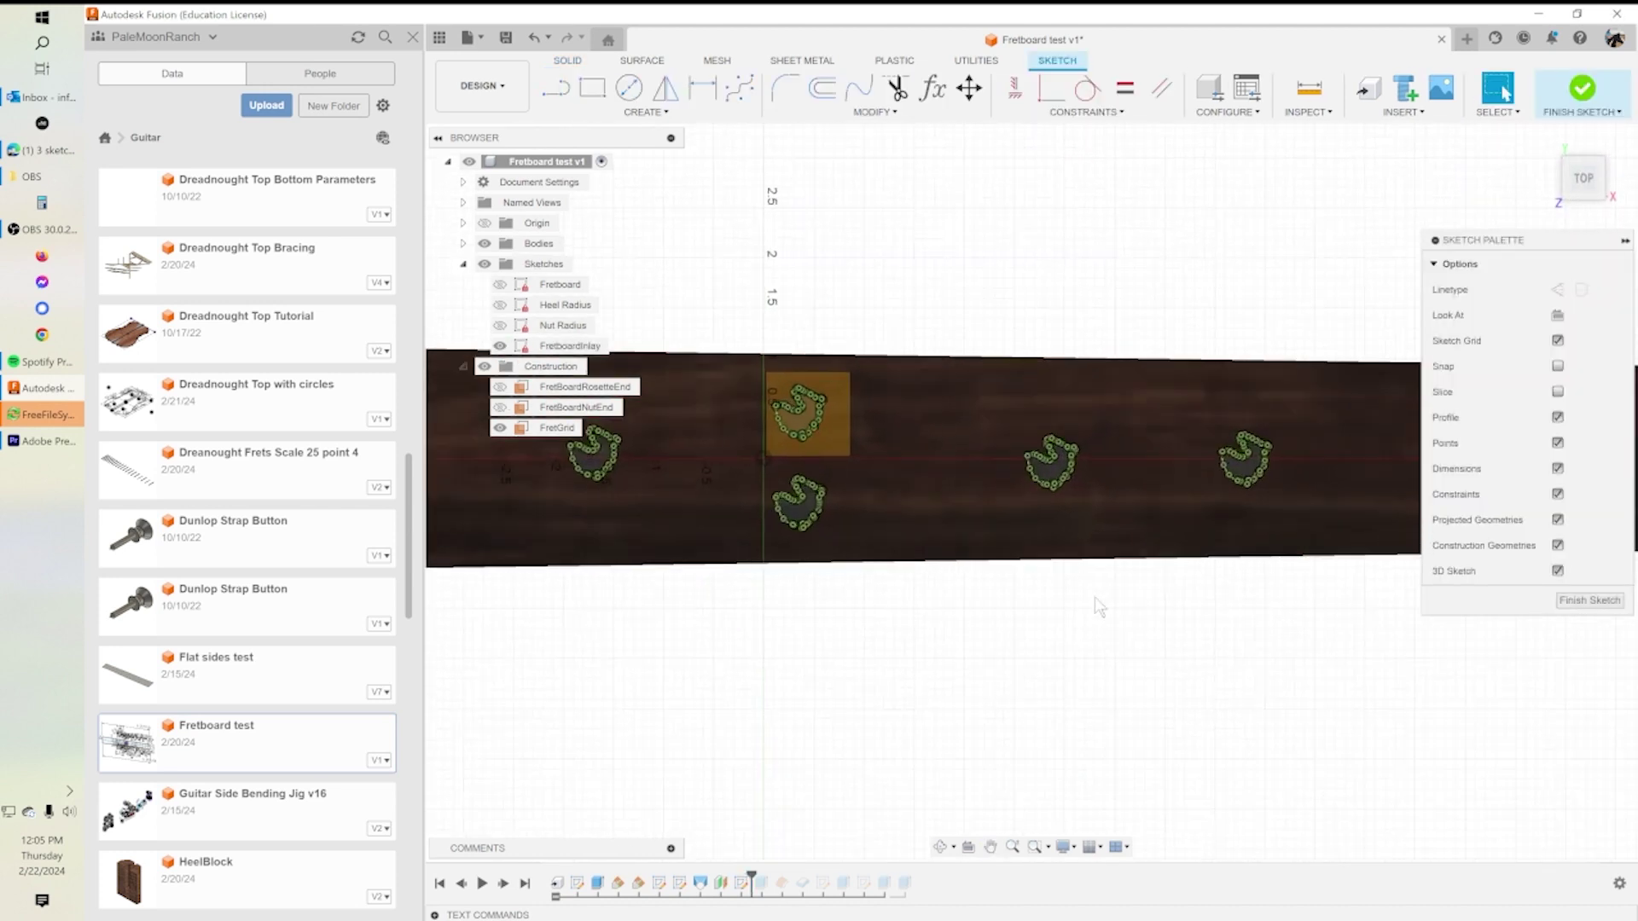
click(484, 243)
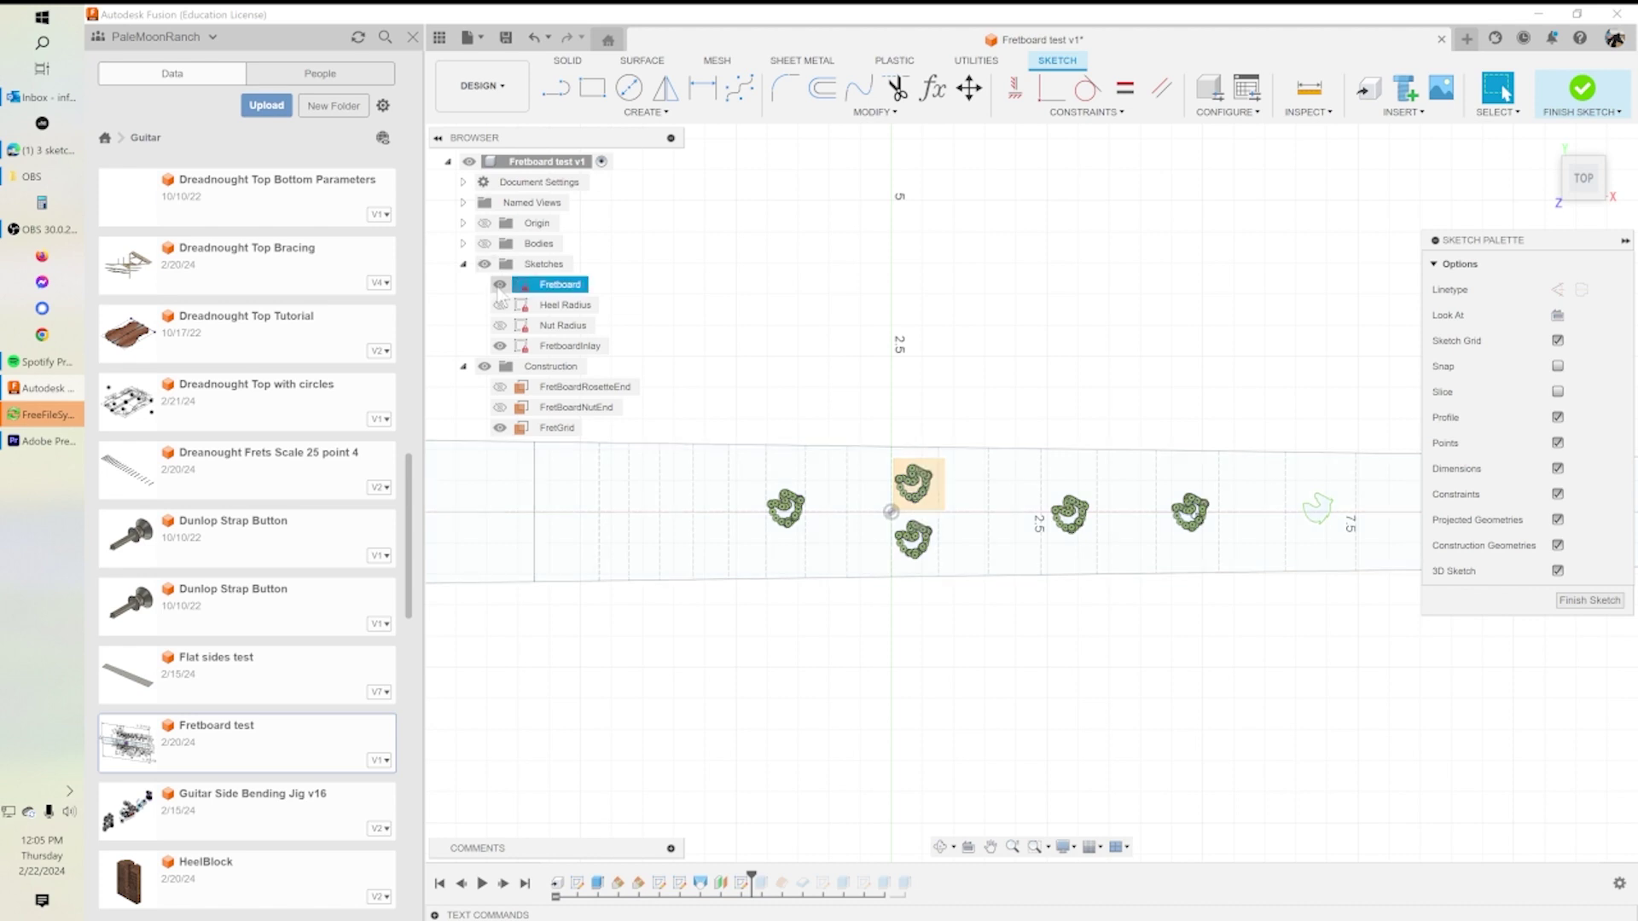
click(484, 243)
shift+middle_drag(1049, 376, 987, 391)
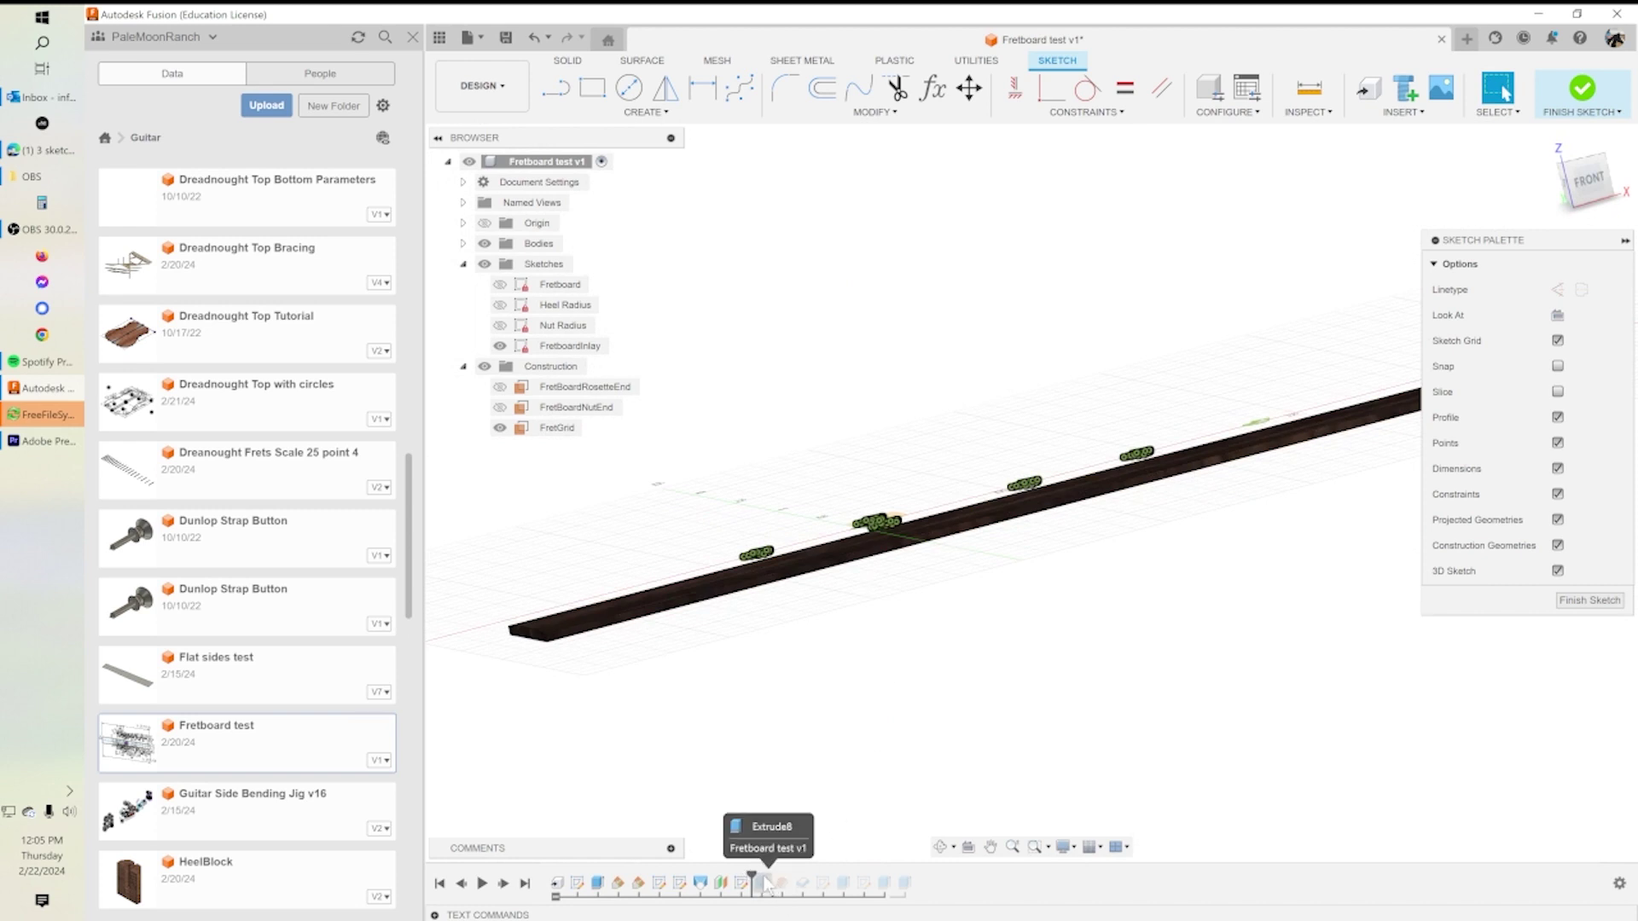
Undo the latest sketch and visibility changes and show the FretboardInlay sketch again.
click(535, 41)
click(535, 41)
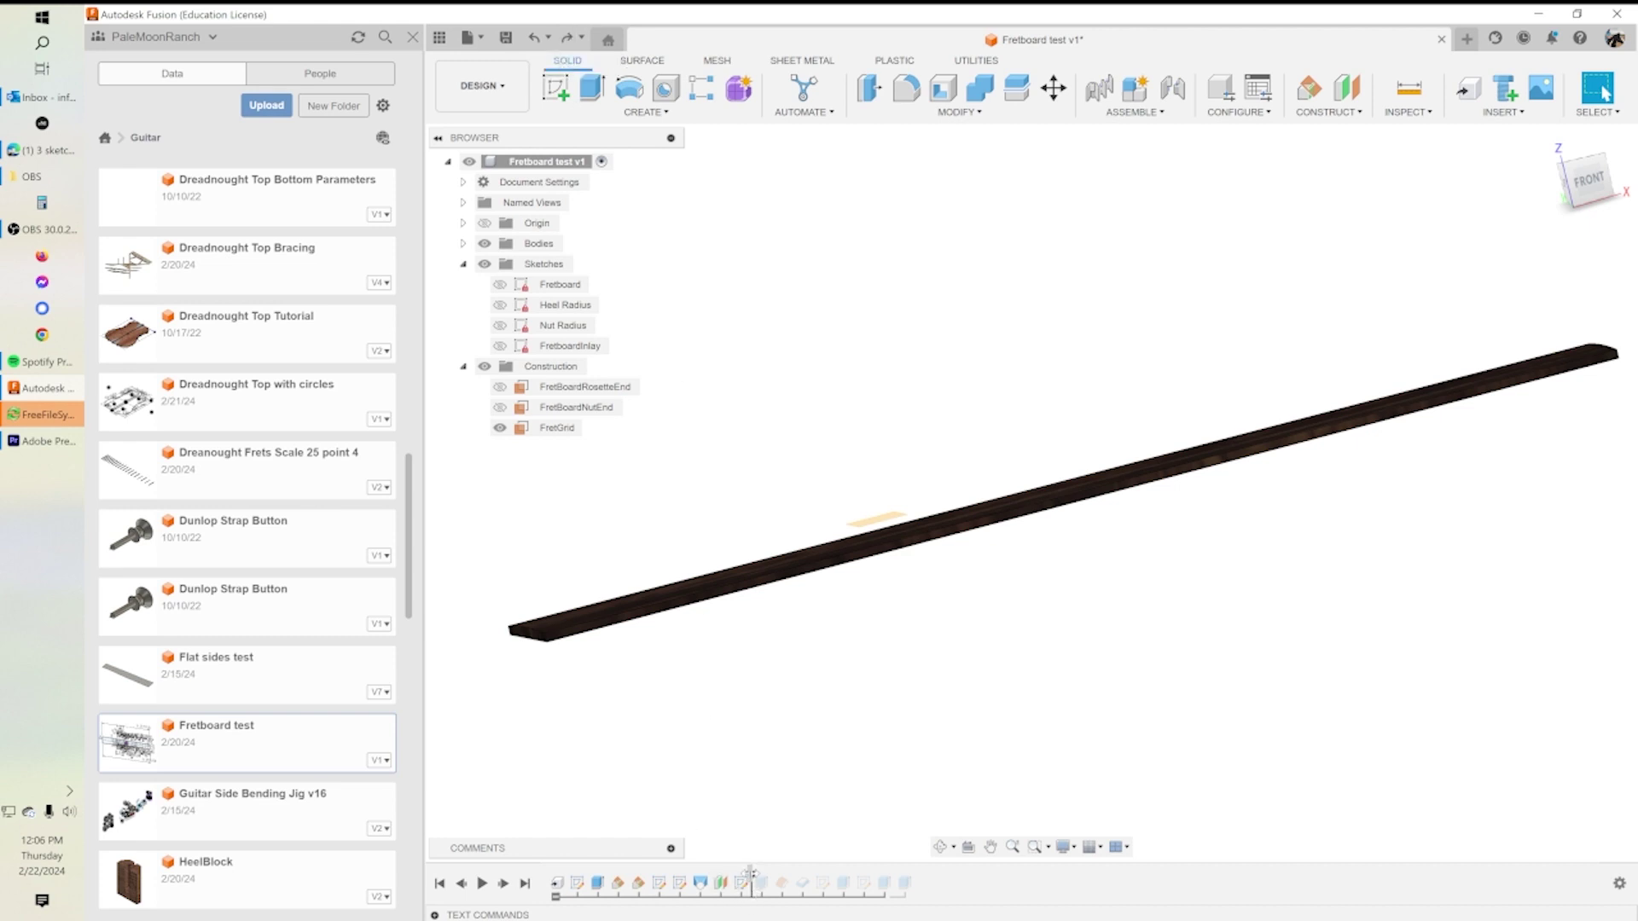
click(503, 347)
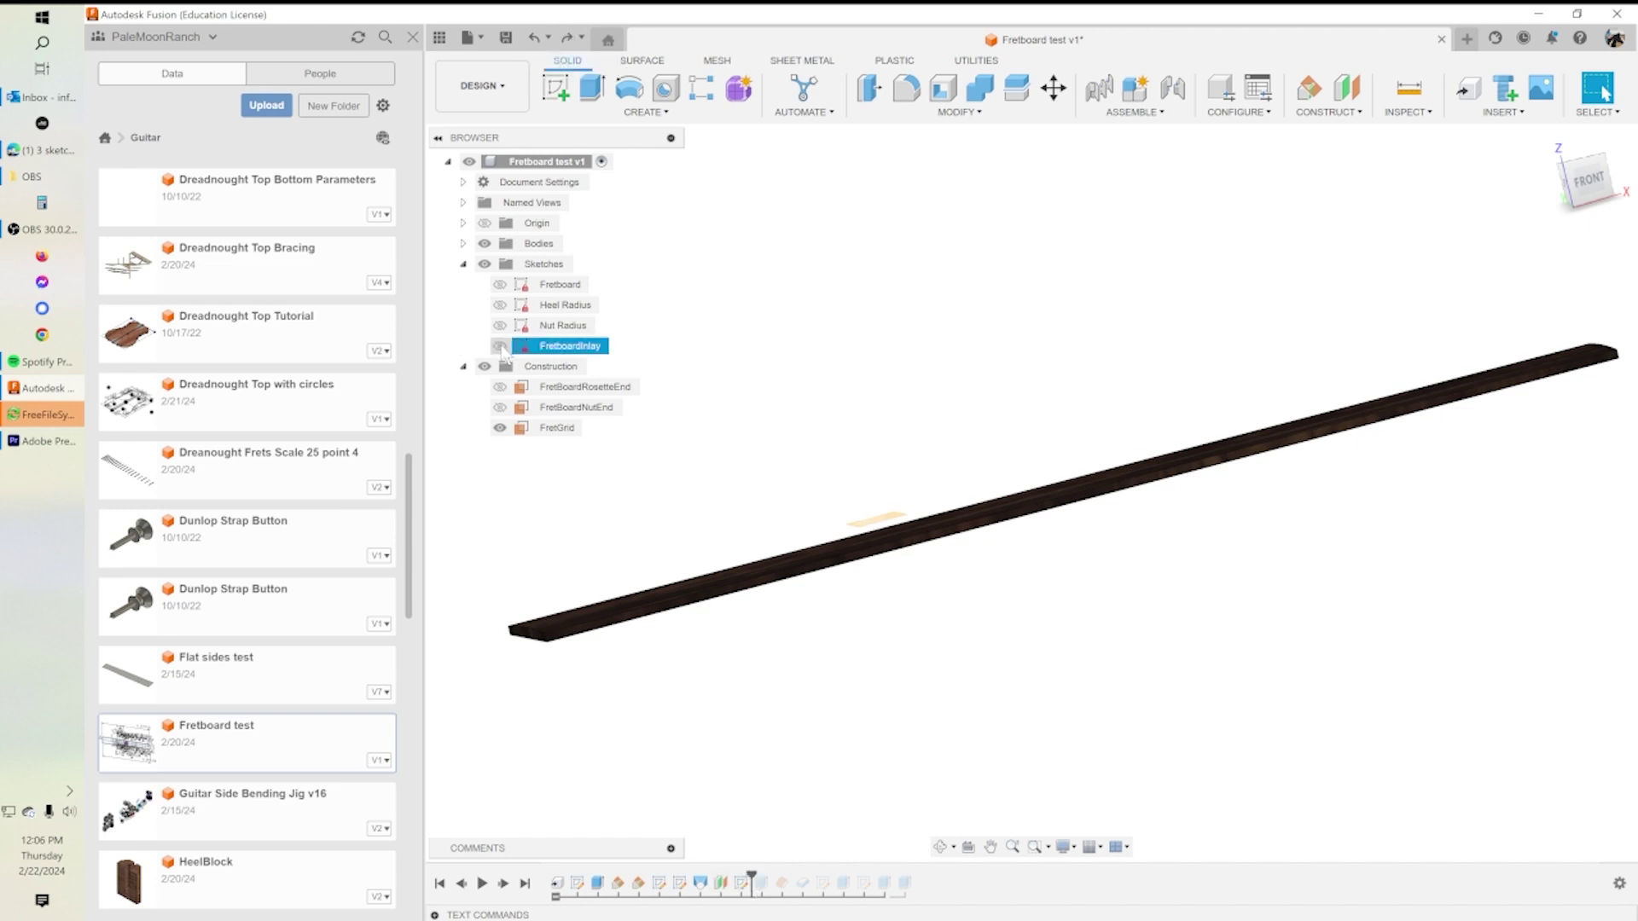
click(501, 346)
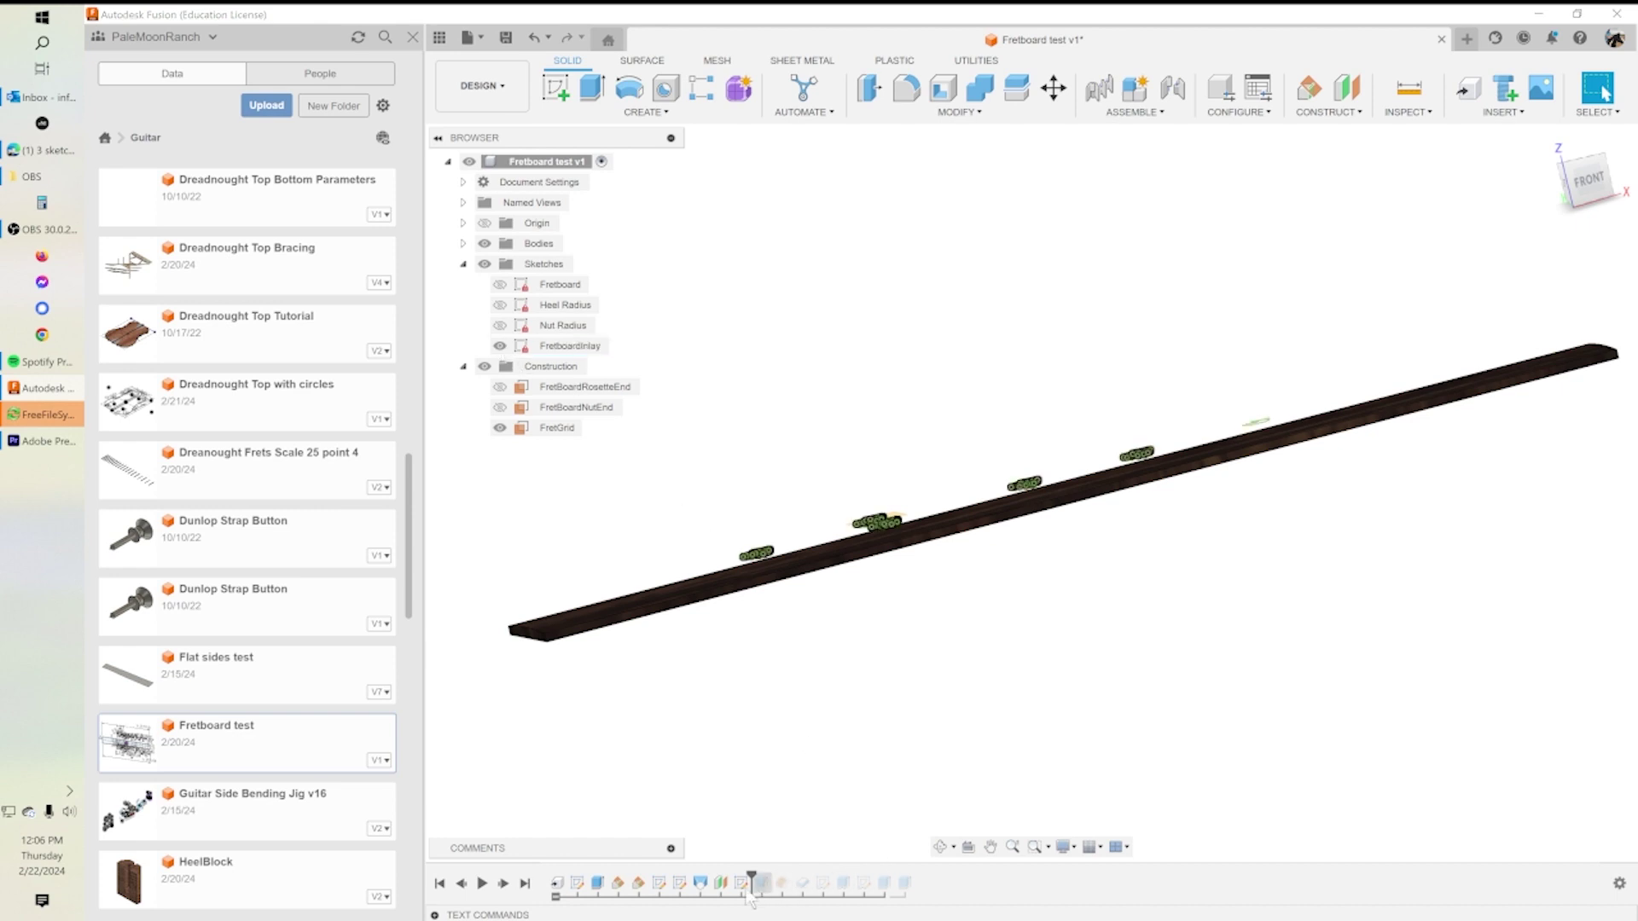
Roll the timeline forward past the inlay pocket extrusion and review its extent, offset and cut settings without changing them.
drag(752, 873, 772, 874)
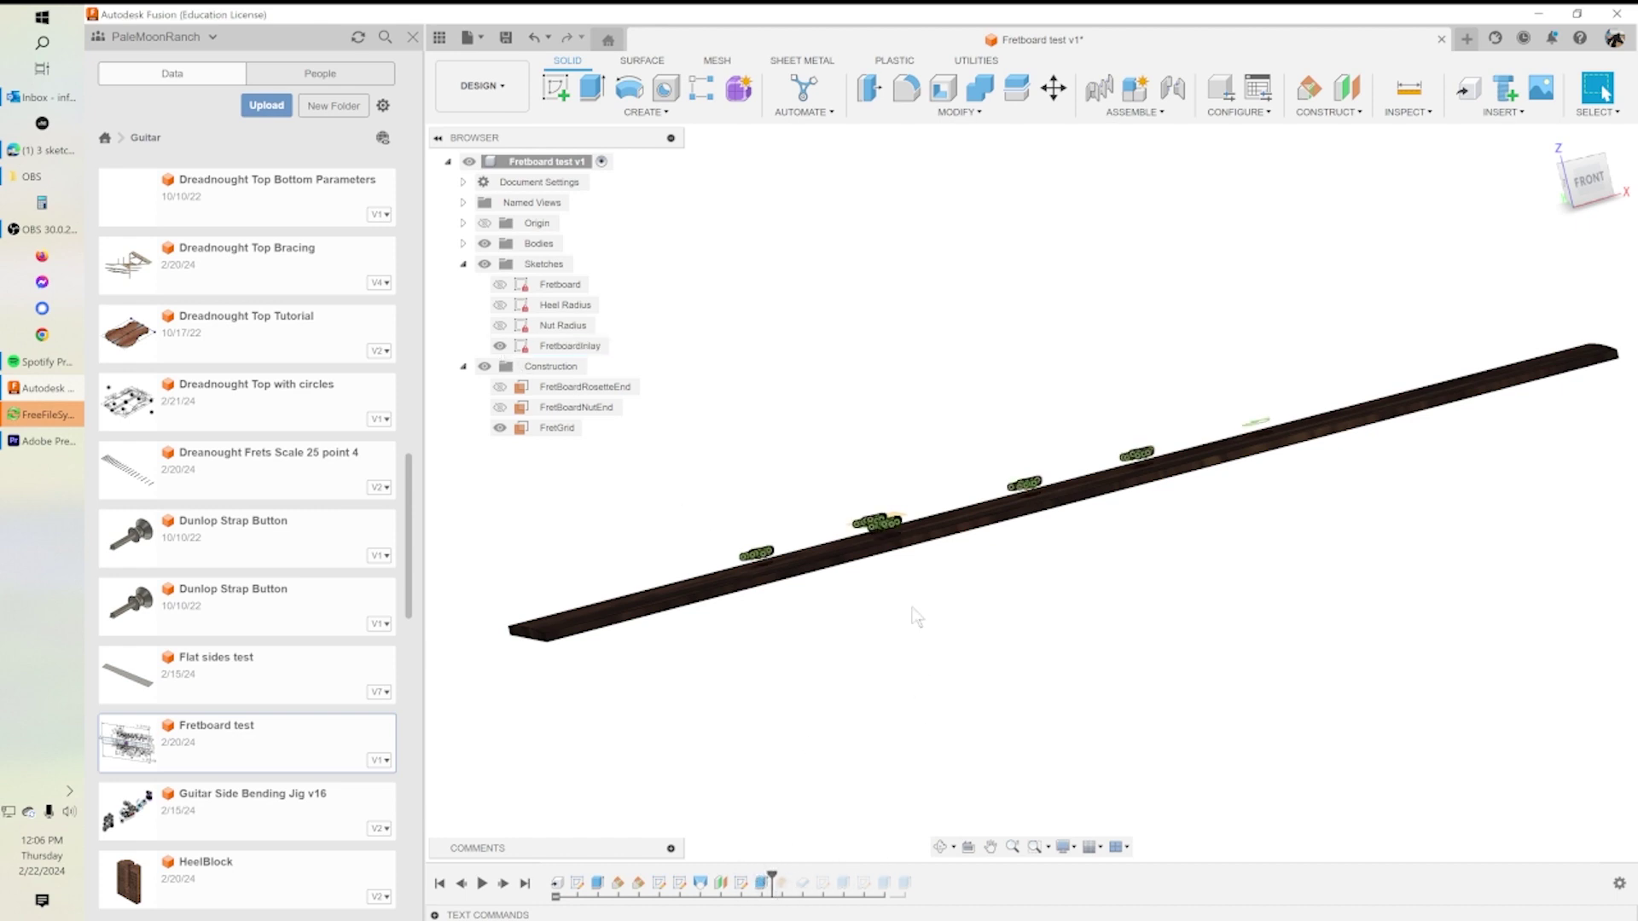
shift+middle_drag(908, 657, 944, 694)
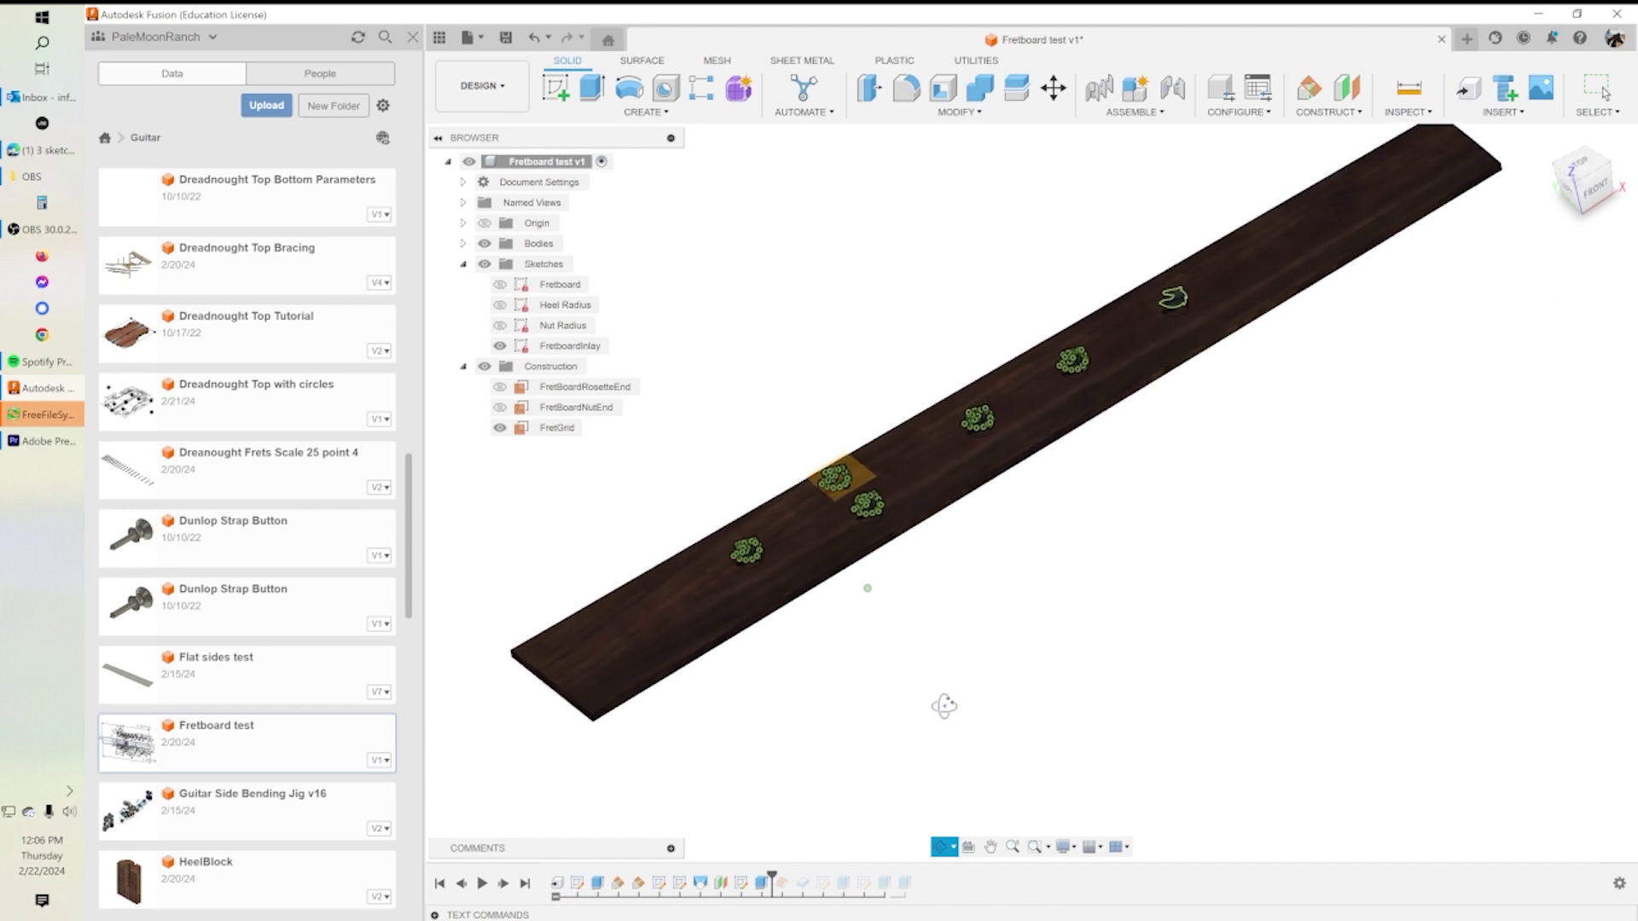
scroll(824, 551, up, 5)
scroll(824, 551, up, 1)
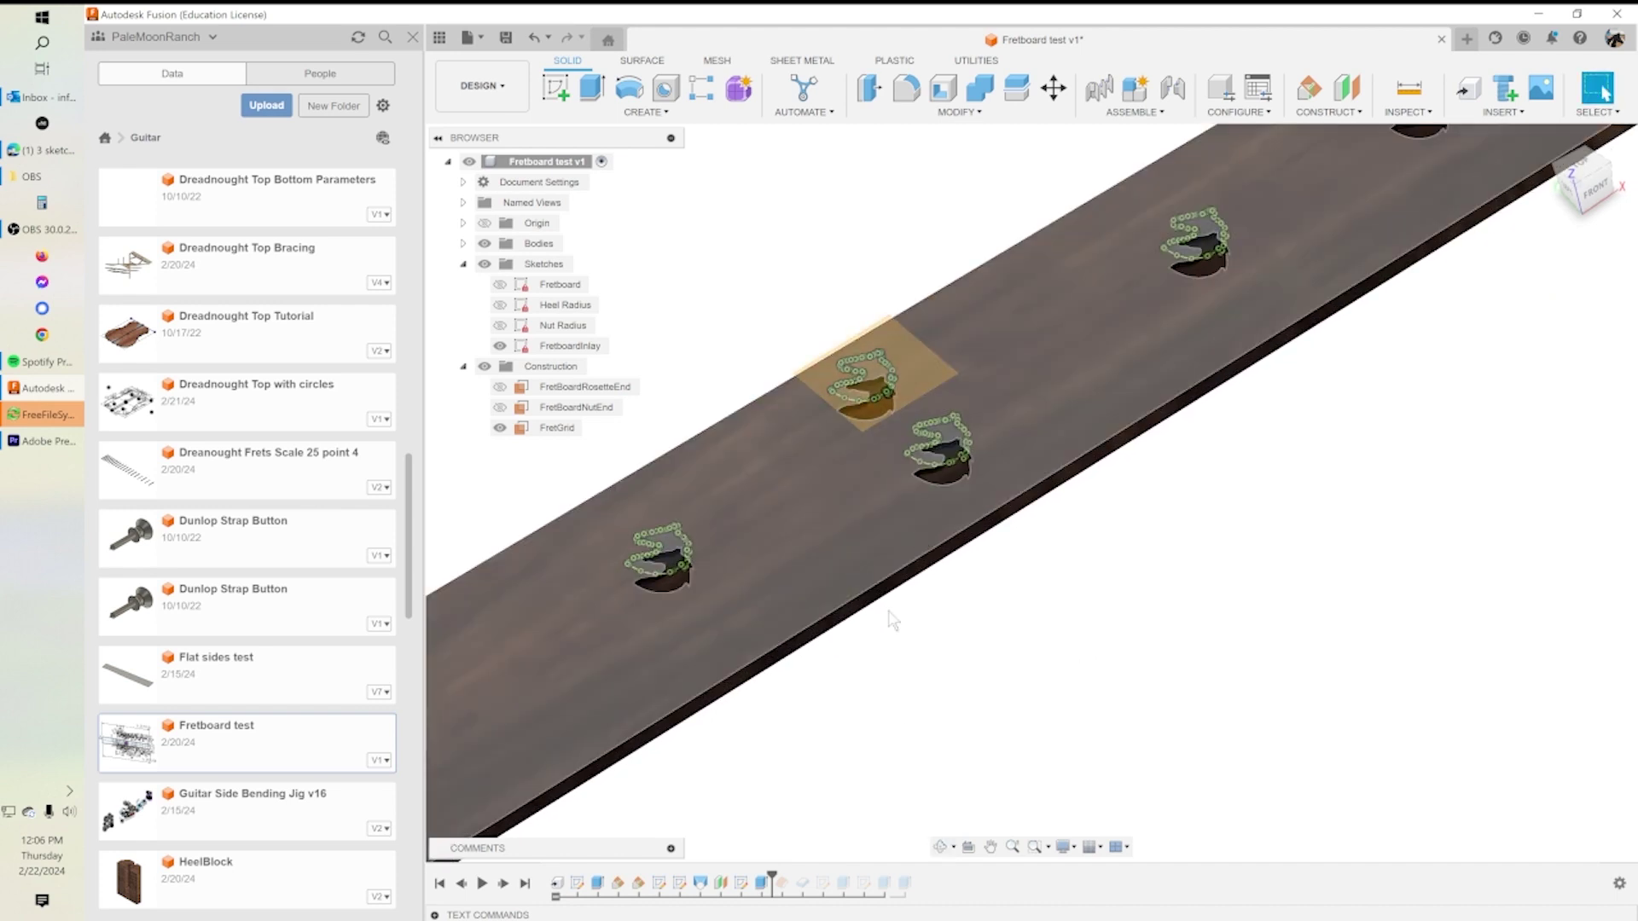
click(763, 887)
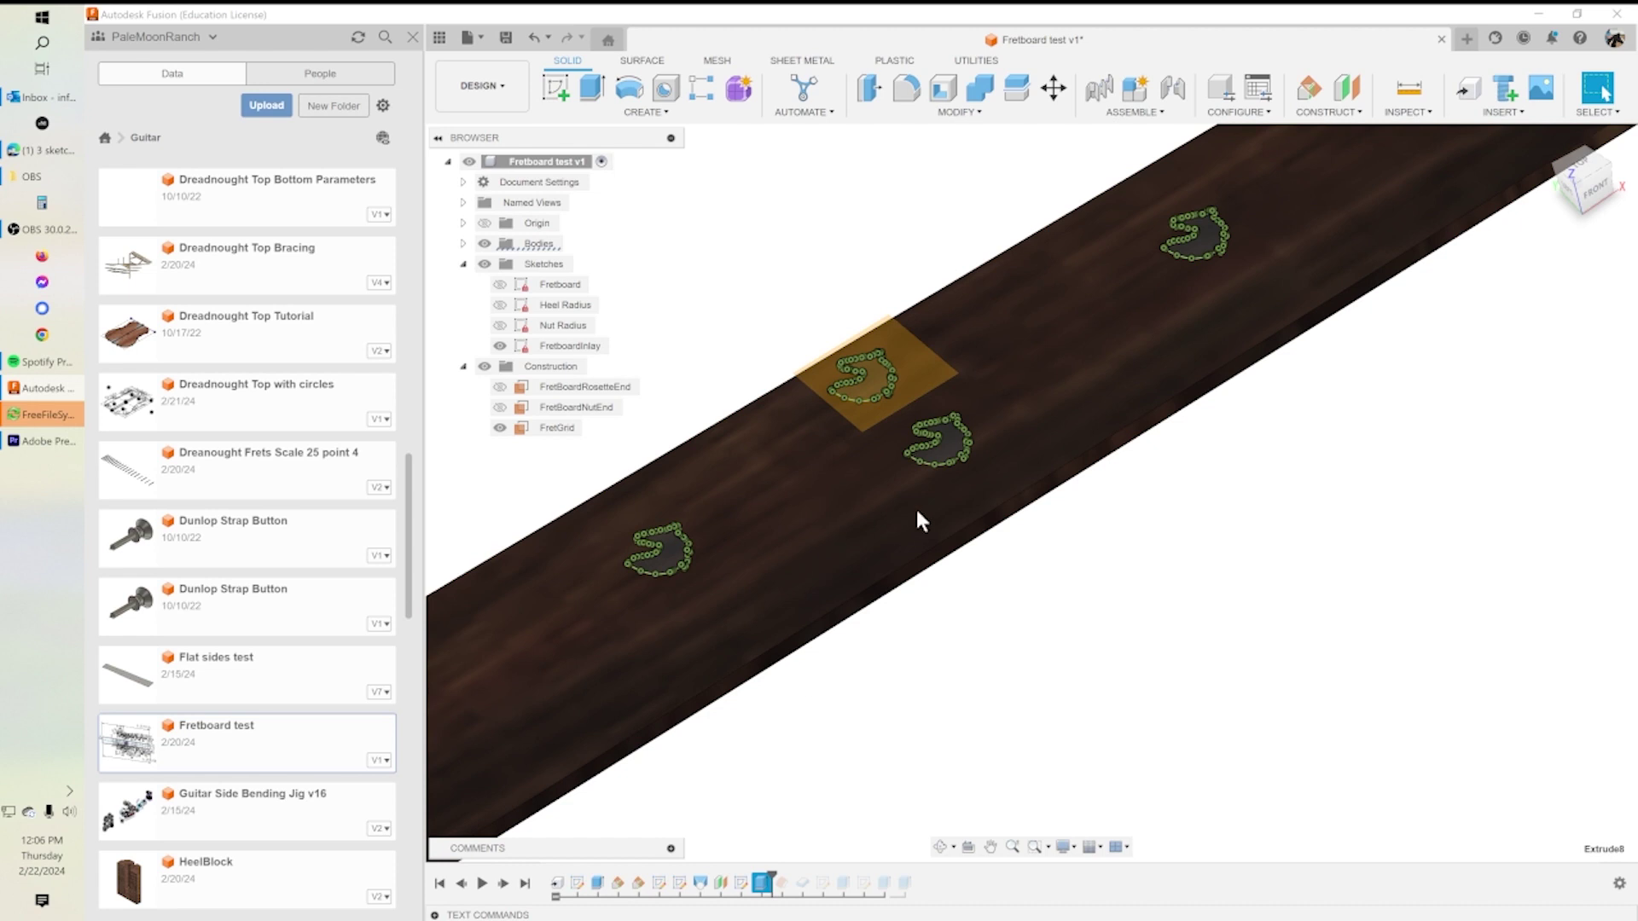
double_click(763, 887)
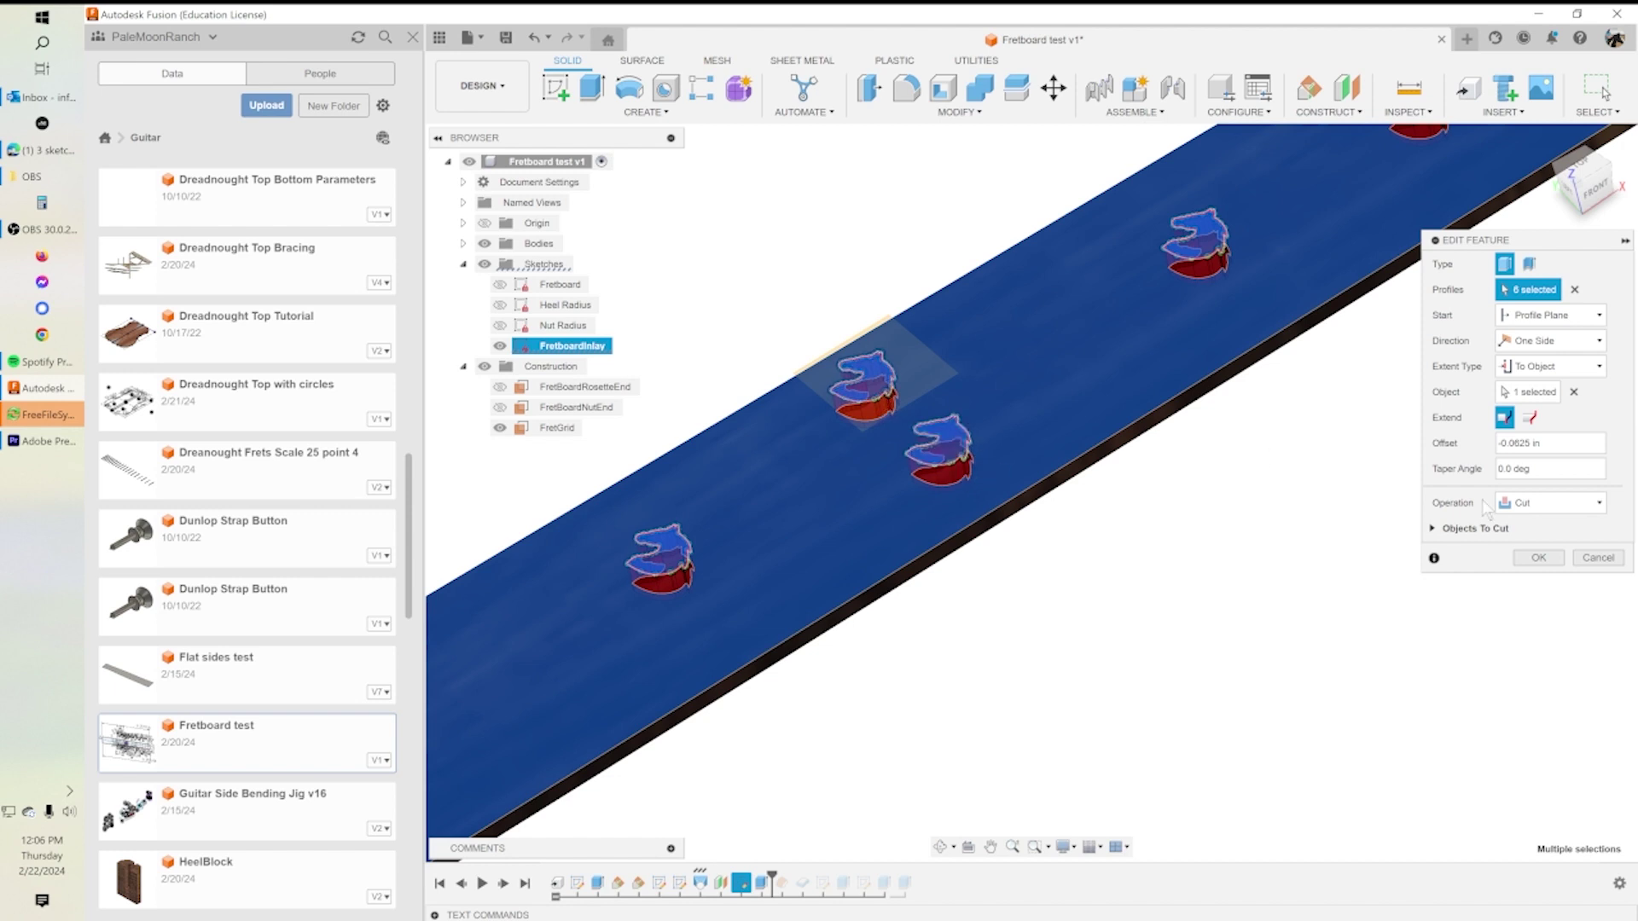
click(1596, 557)
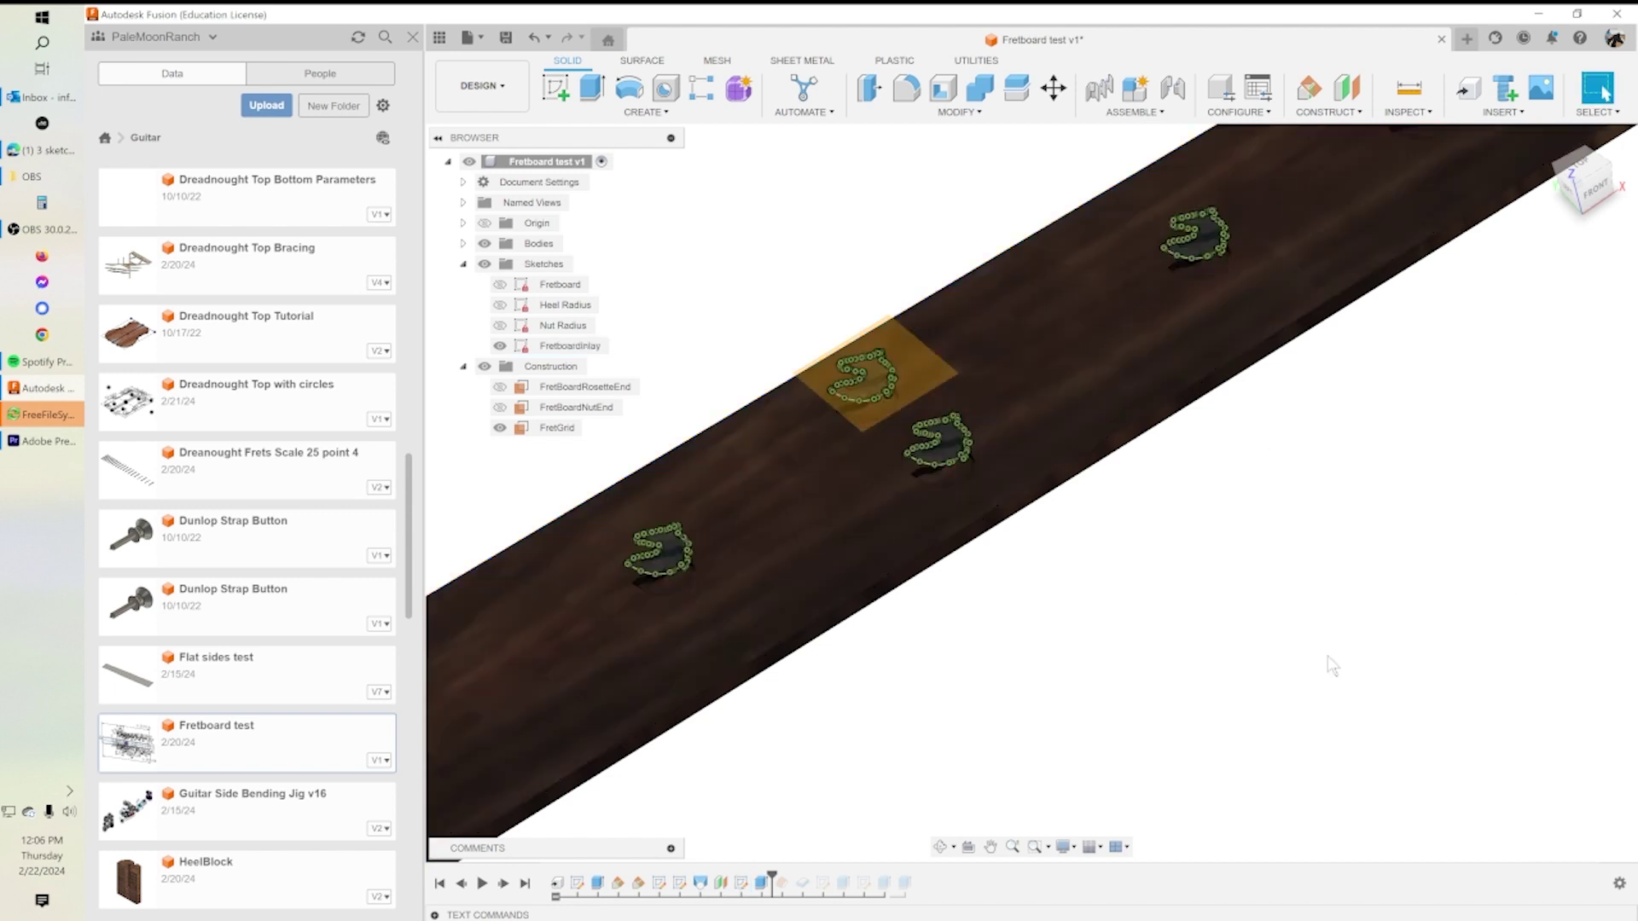
Roll the timeline forward past the offset of the inlay pocket faces and review its settings without changing them.
drag(772, 877, 791, 879)
double_click(783, 885)
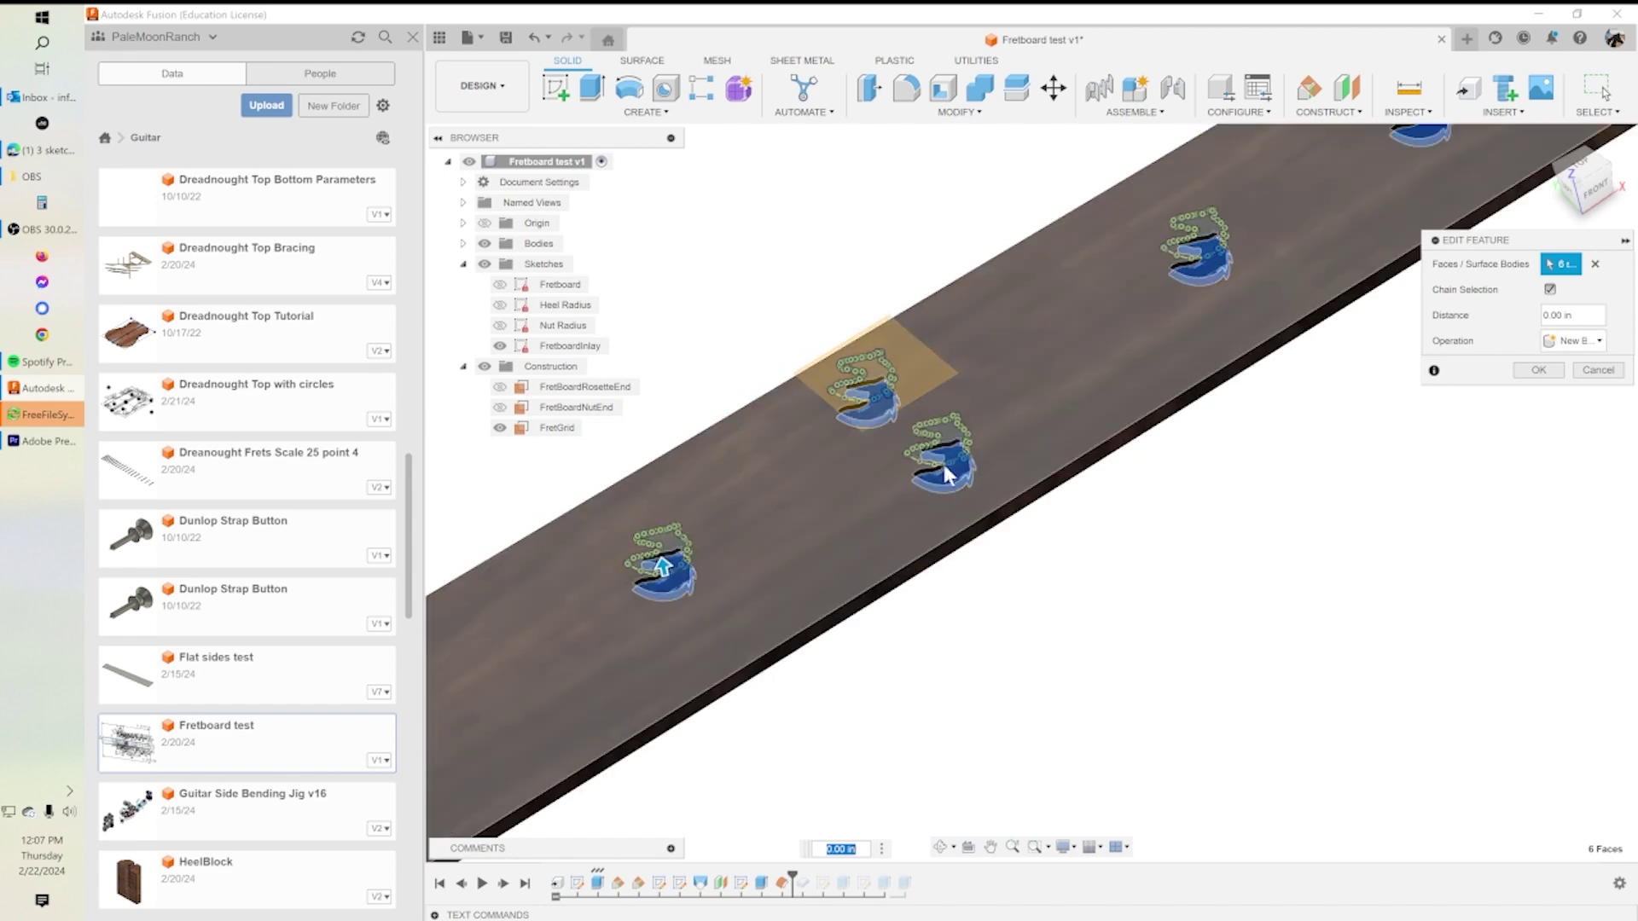
click(1598, 370)
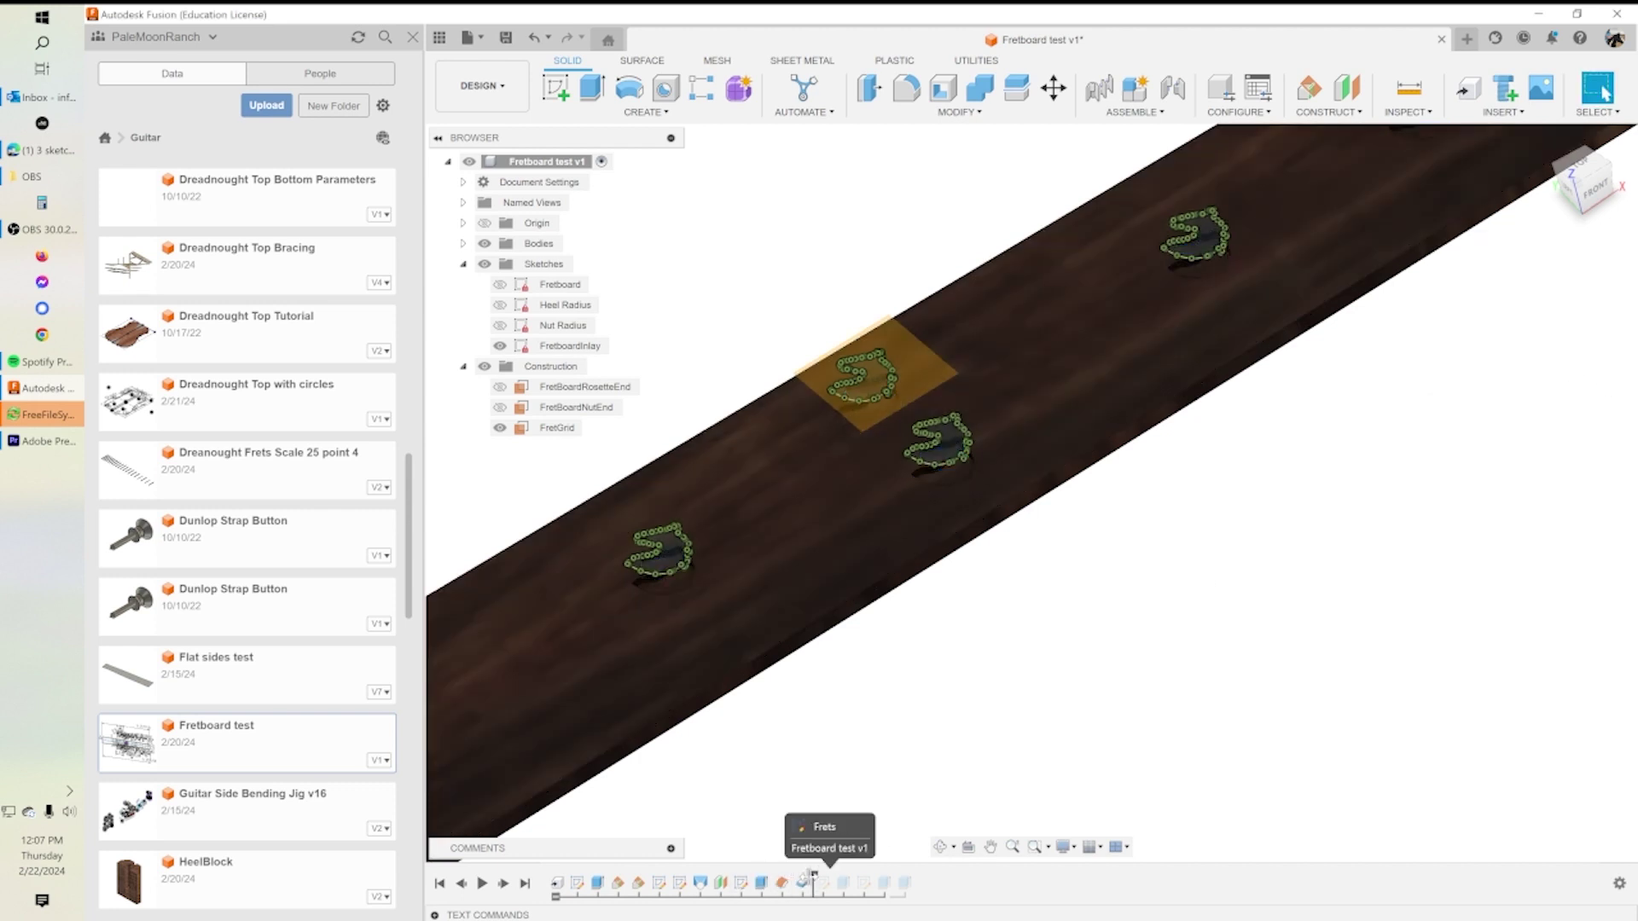
Roll the timeline forward to the feature just before Frets and examine the inlay bodies along the fretboard.
drag(793, 876, 804, 872)
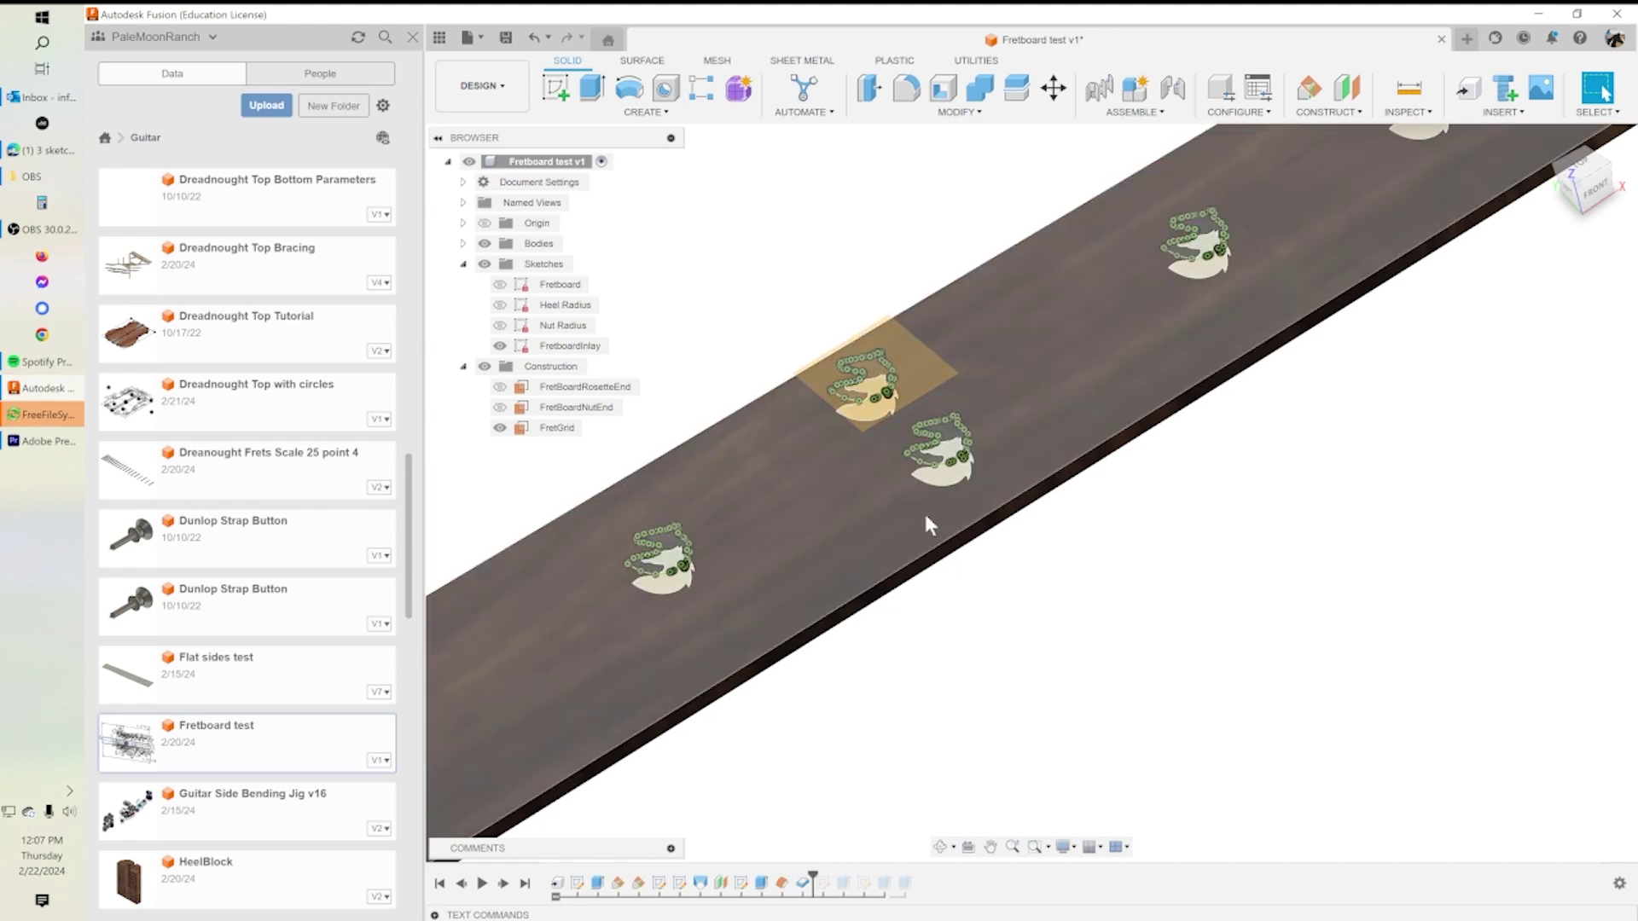
shift+middle_drag(964, 475, 981, 454)
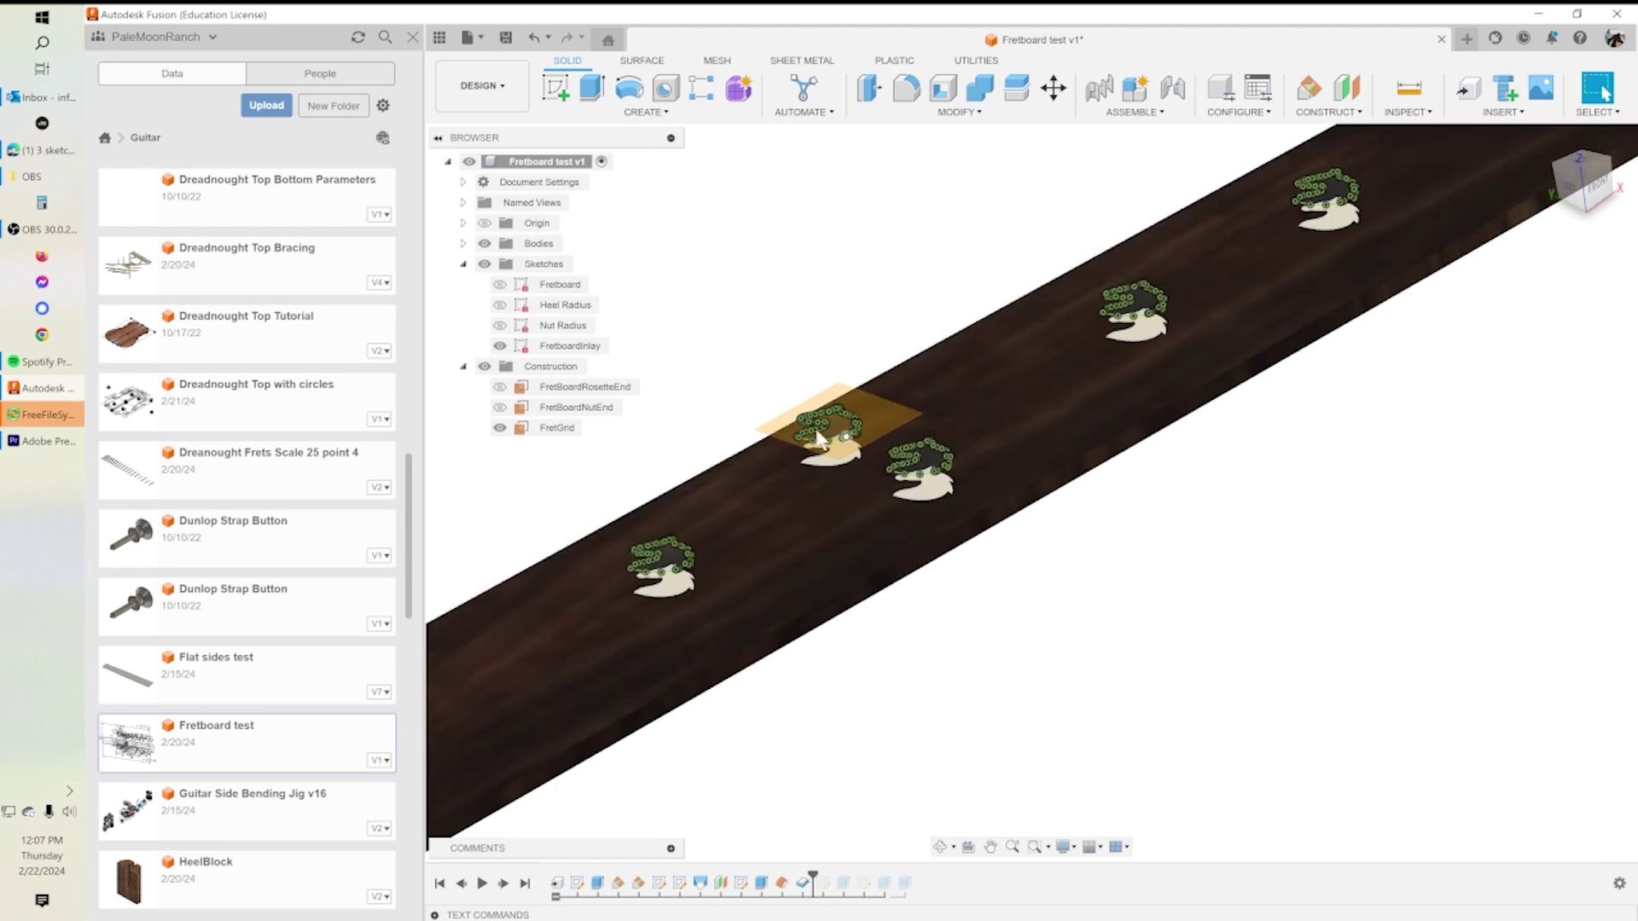
mouse_move(1169, 443)
shift+middle_down()
mouse_move(1160, 469)
mouse_move(1169, 416)
shift+middle_up()
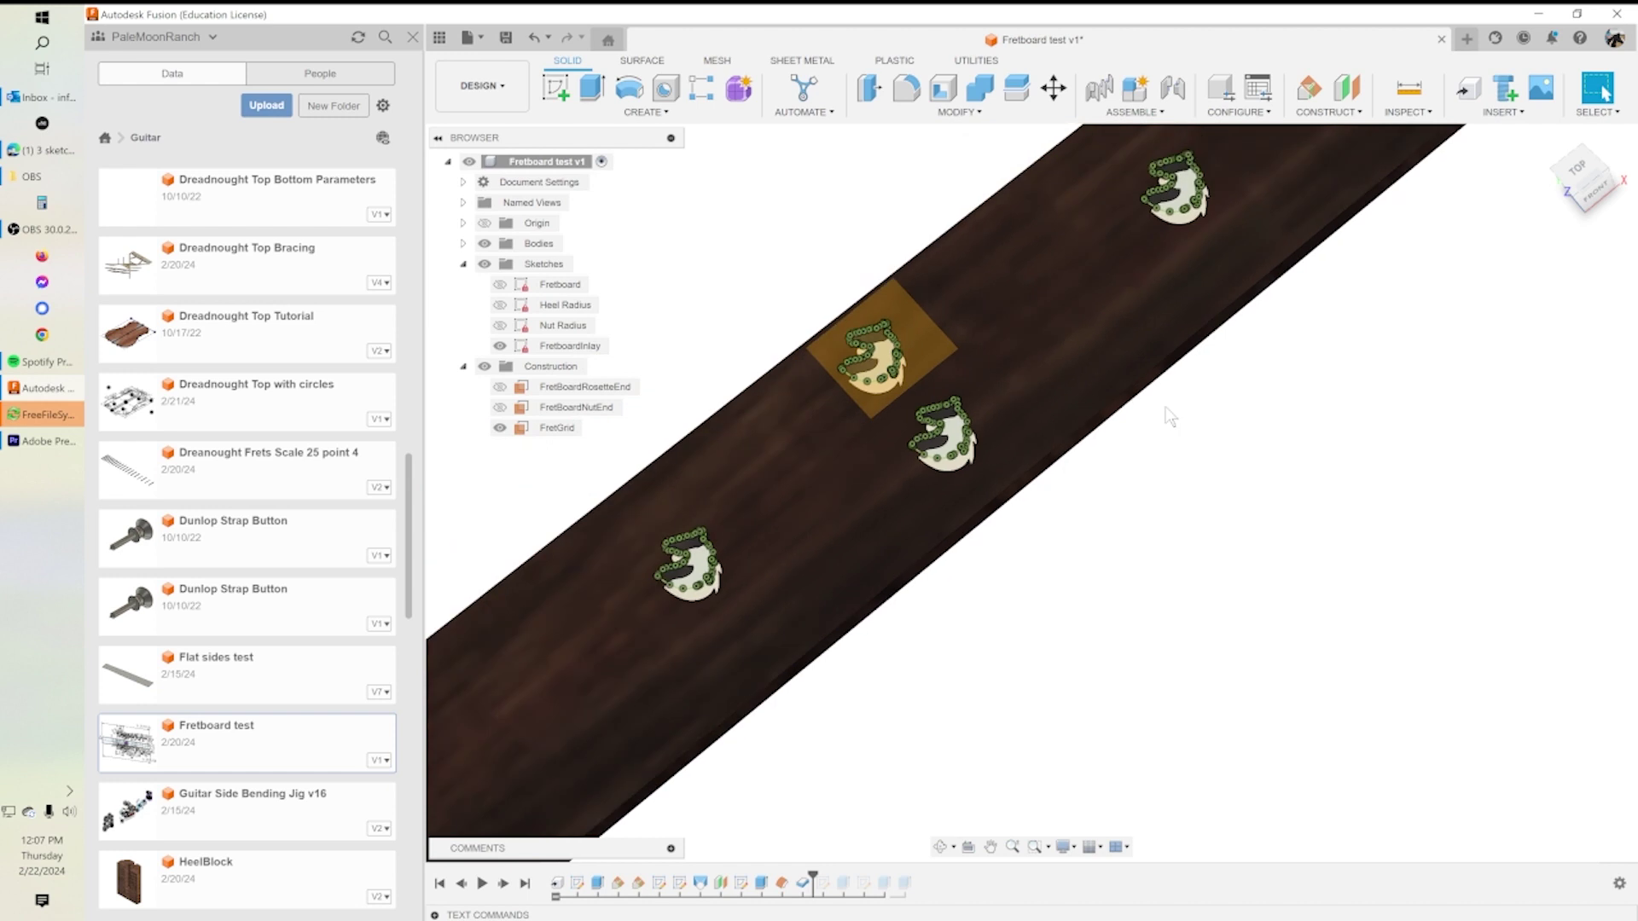
scroll(1169, 416, down, 3)
scroll(1152, 511, down, 2)
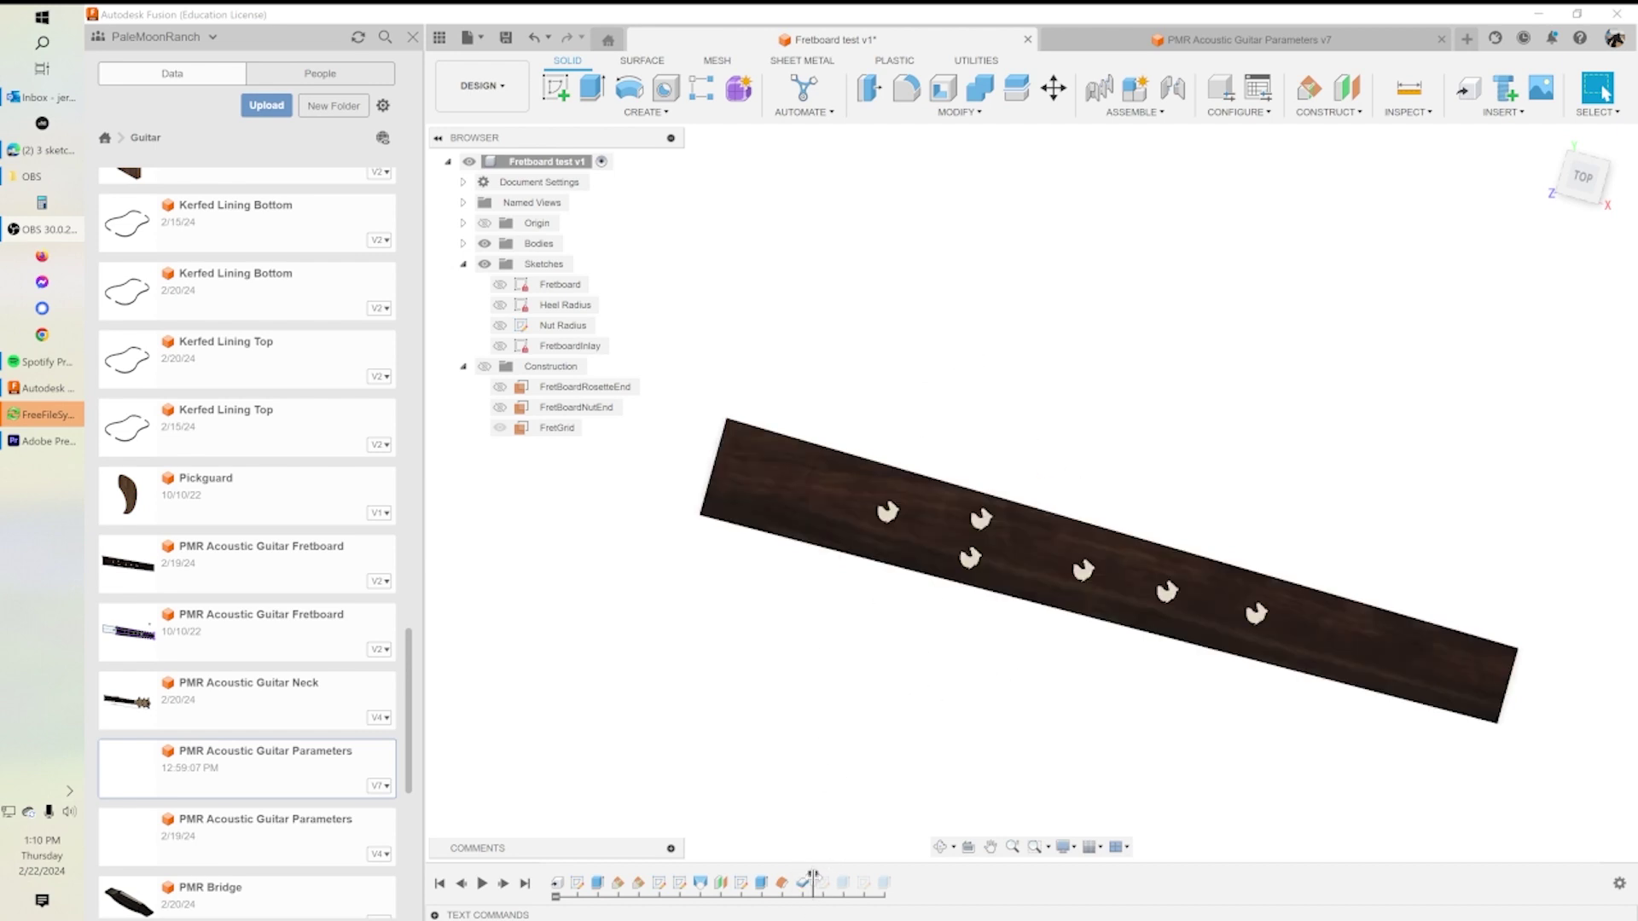
Roll the timeline forward past the Frets sketch, show the FretGrid plane and examine its position above the fretboard.
drag(813, 876, 833, 877)
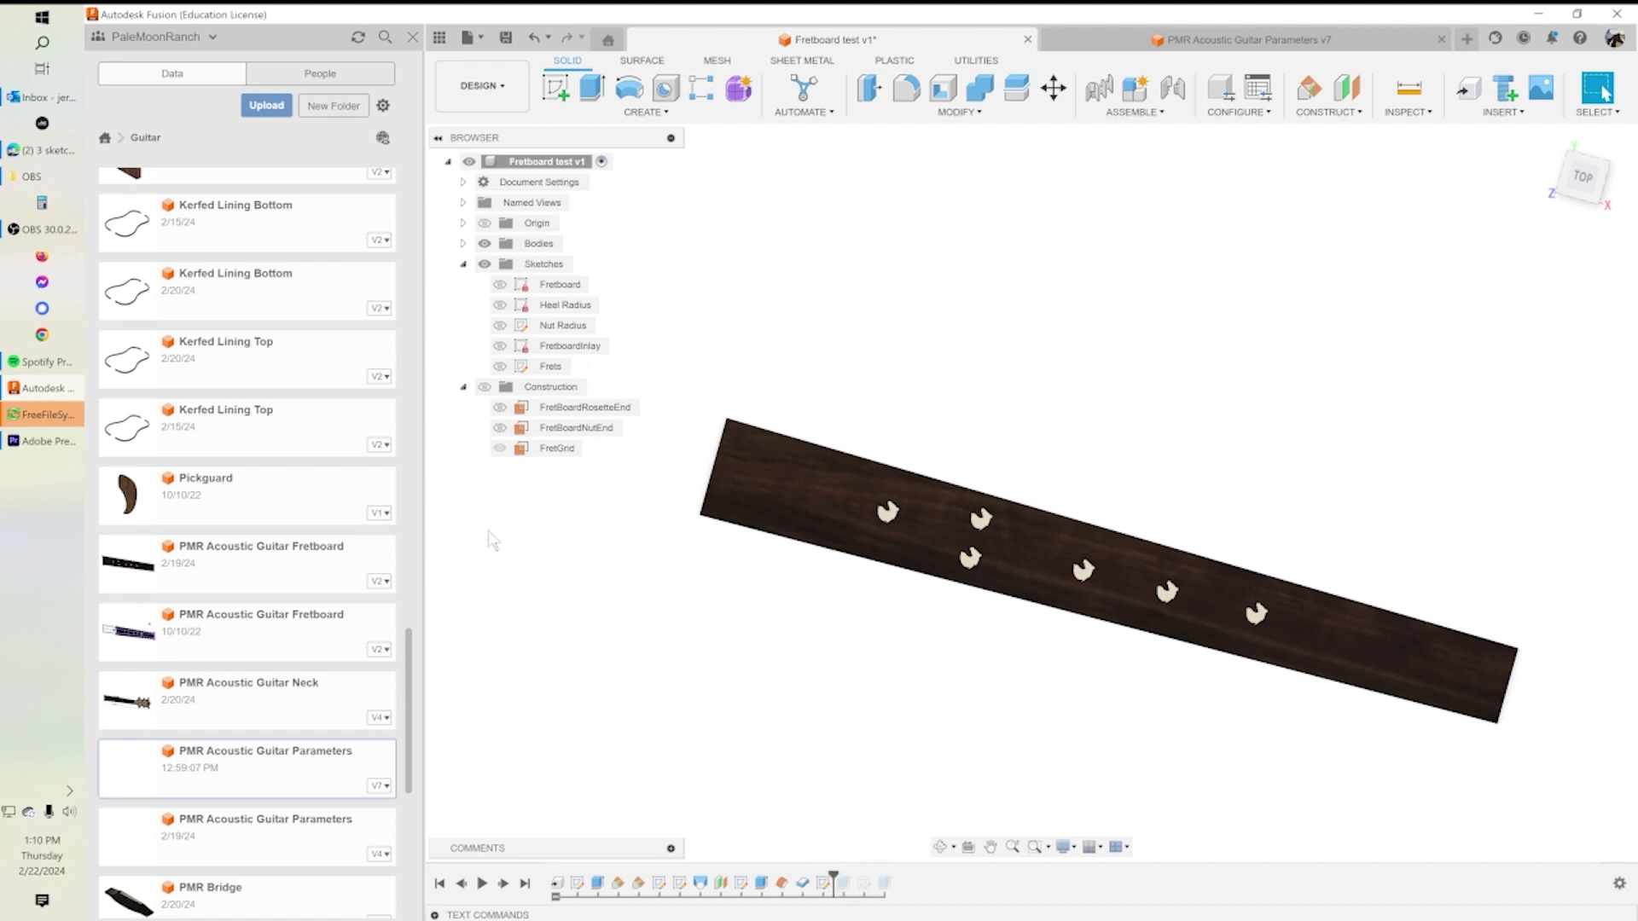
click(500, 448)
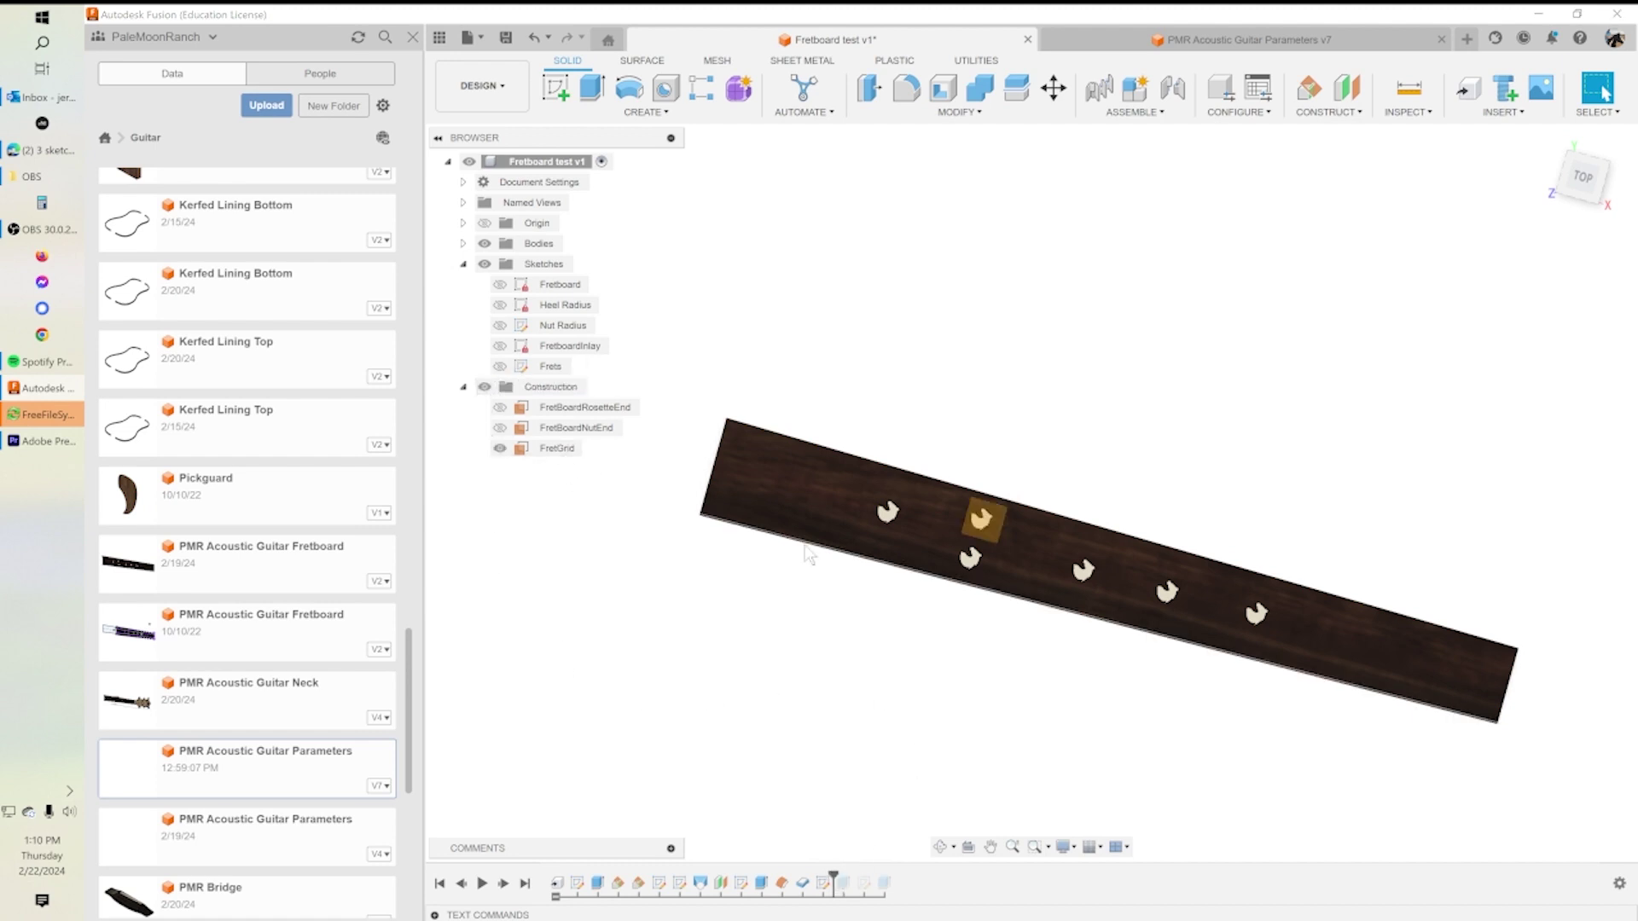
shift+middle_drag(1217, 731, 1257, 607)
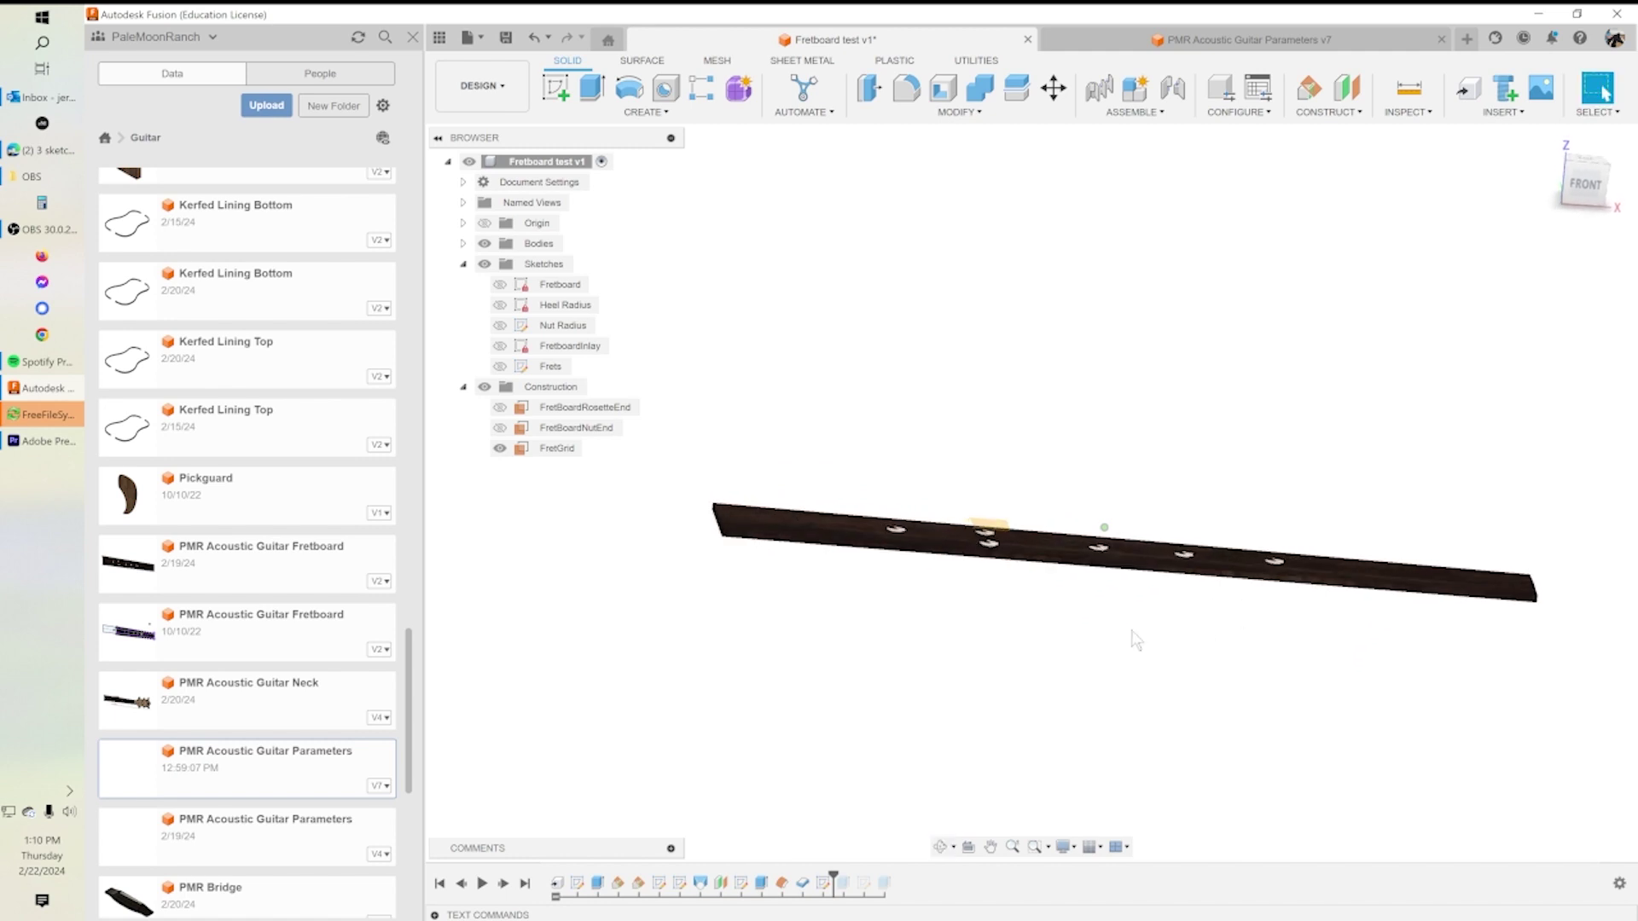
scroll(1004, 599, up, 2)
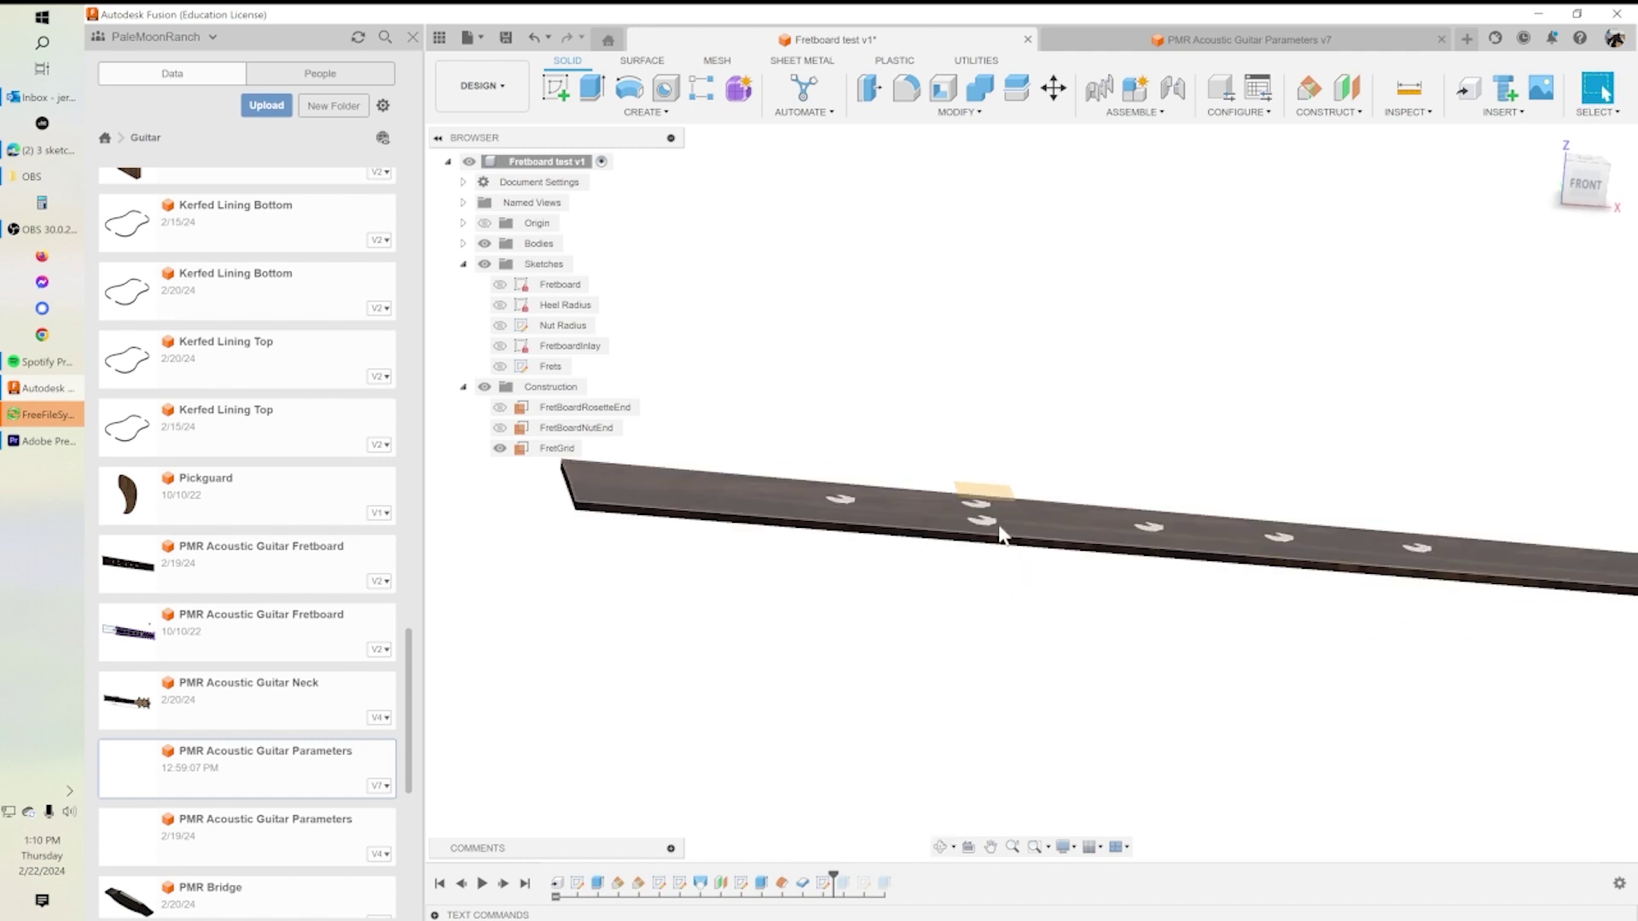
click(983, 499)
click(972, 620)
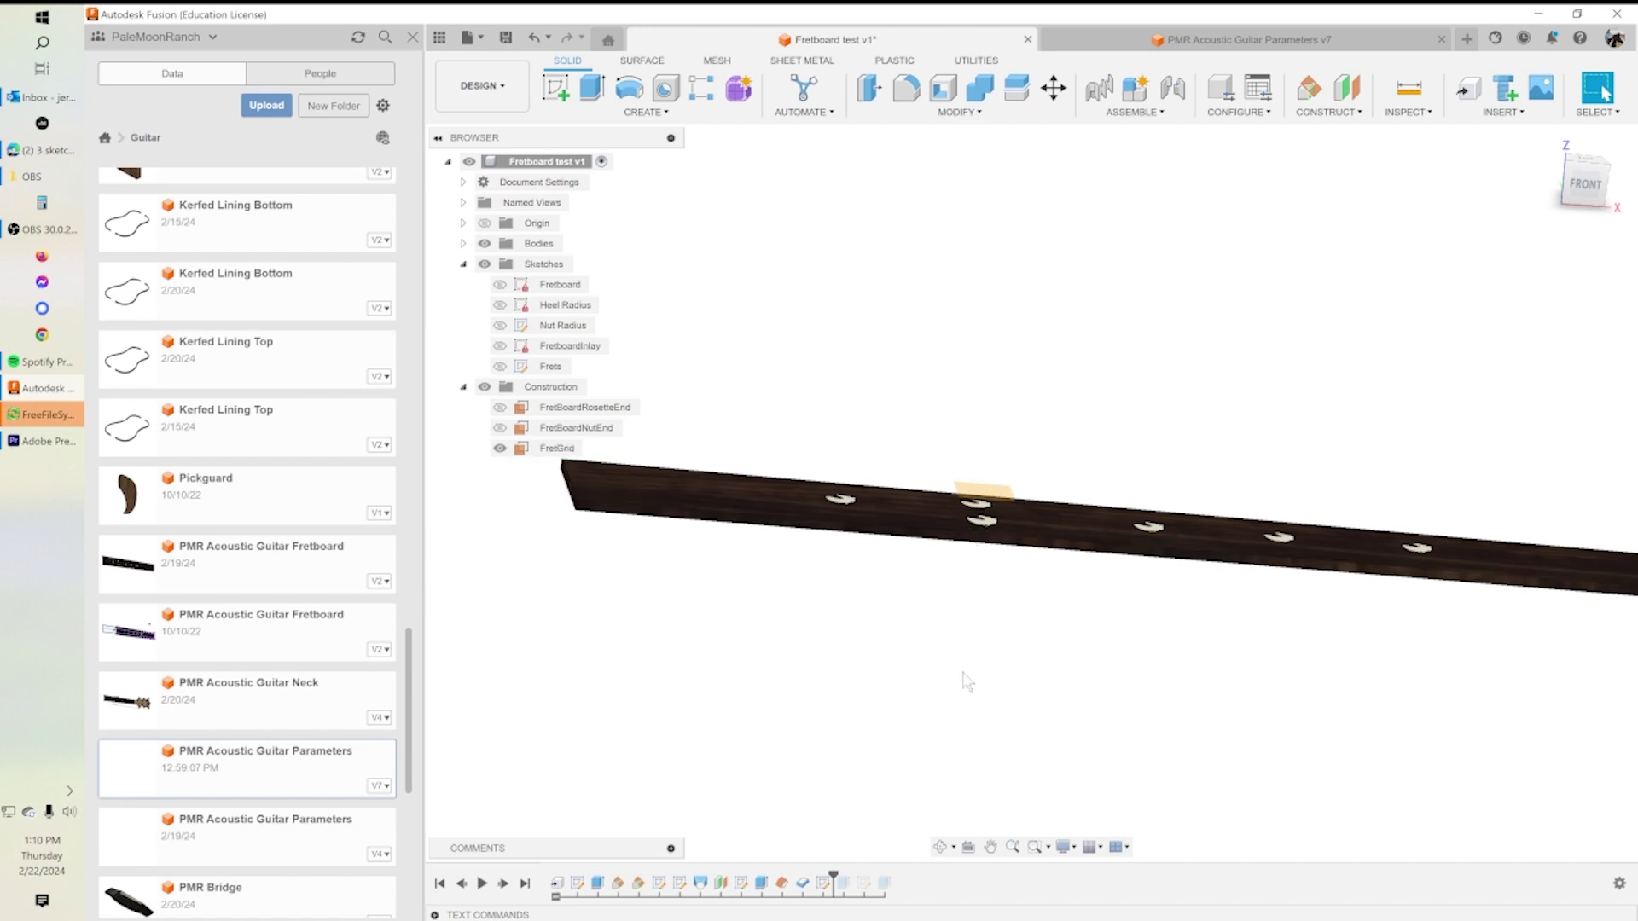
click(983, 498)
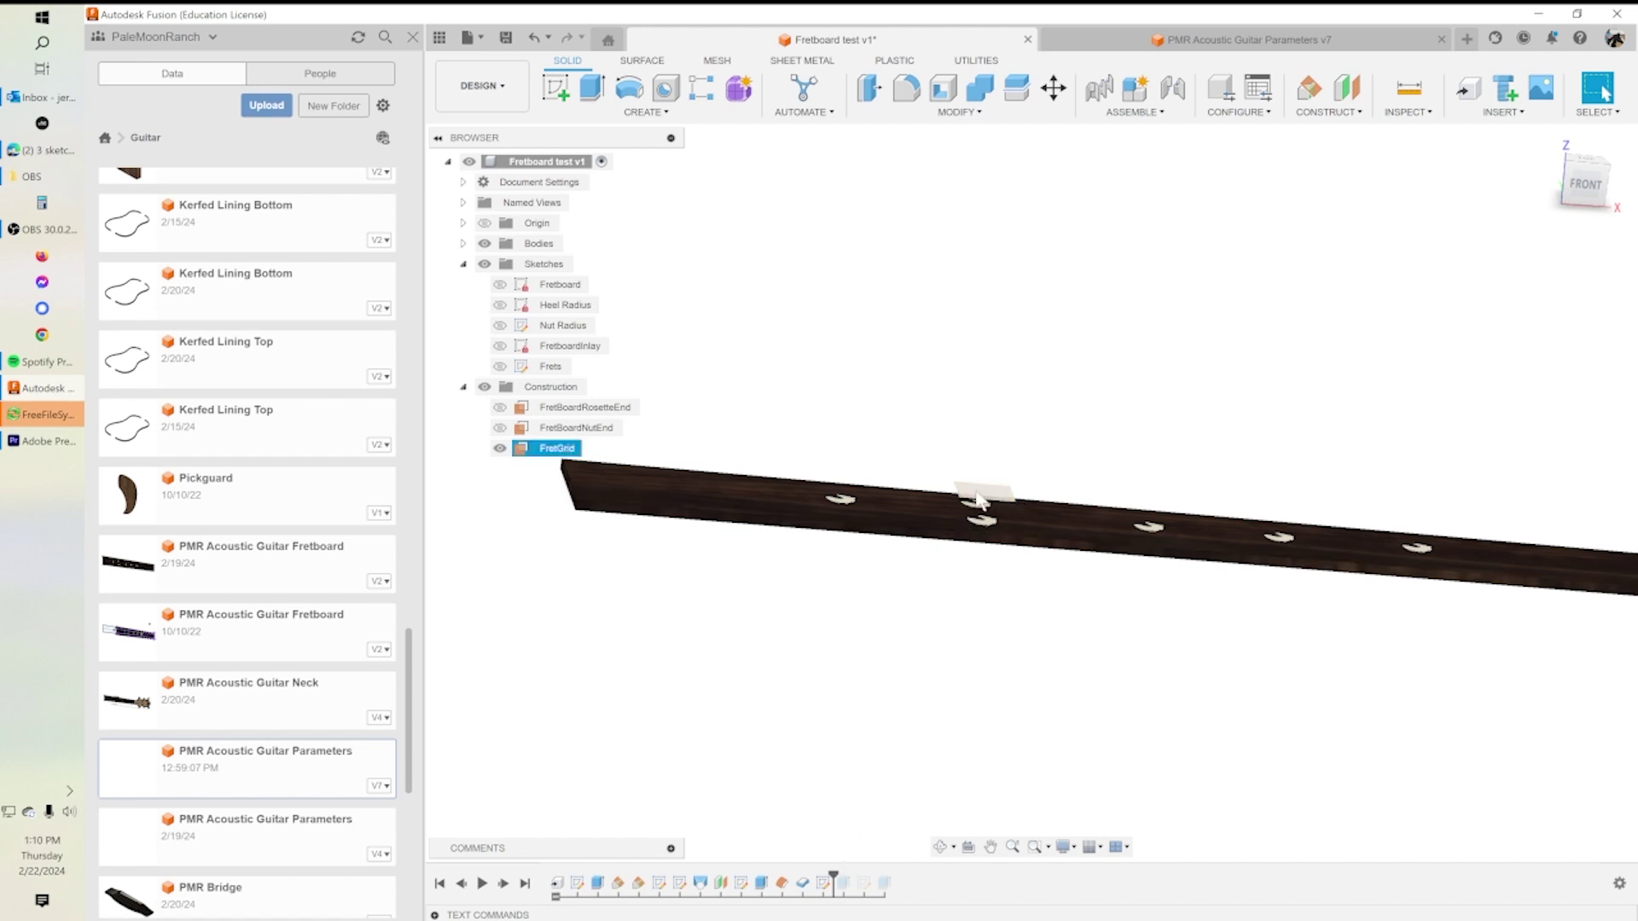
click(744, 562)
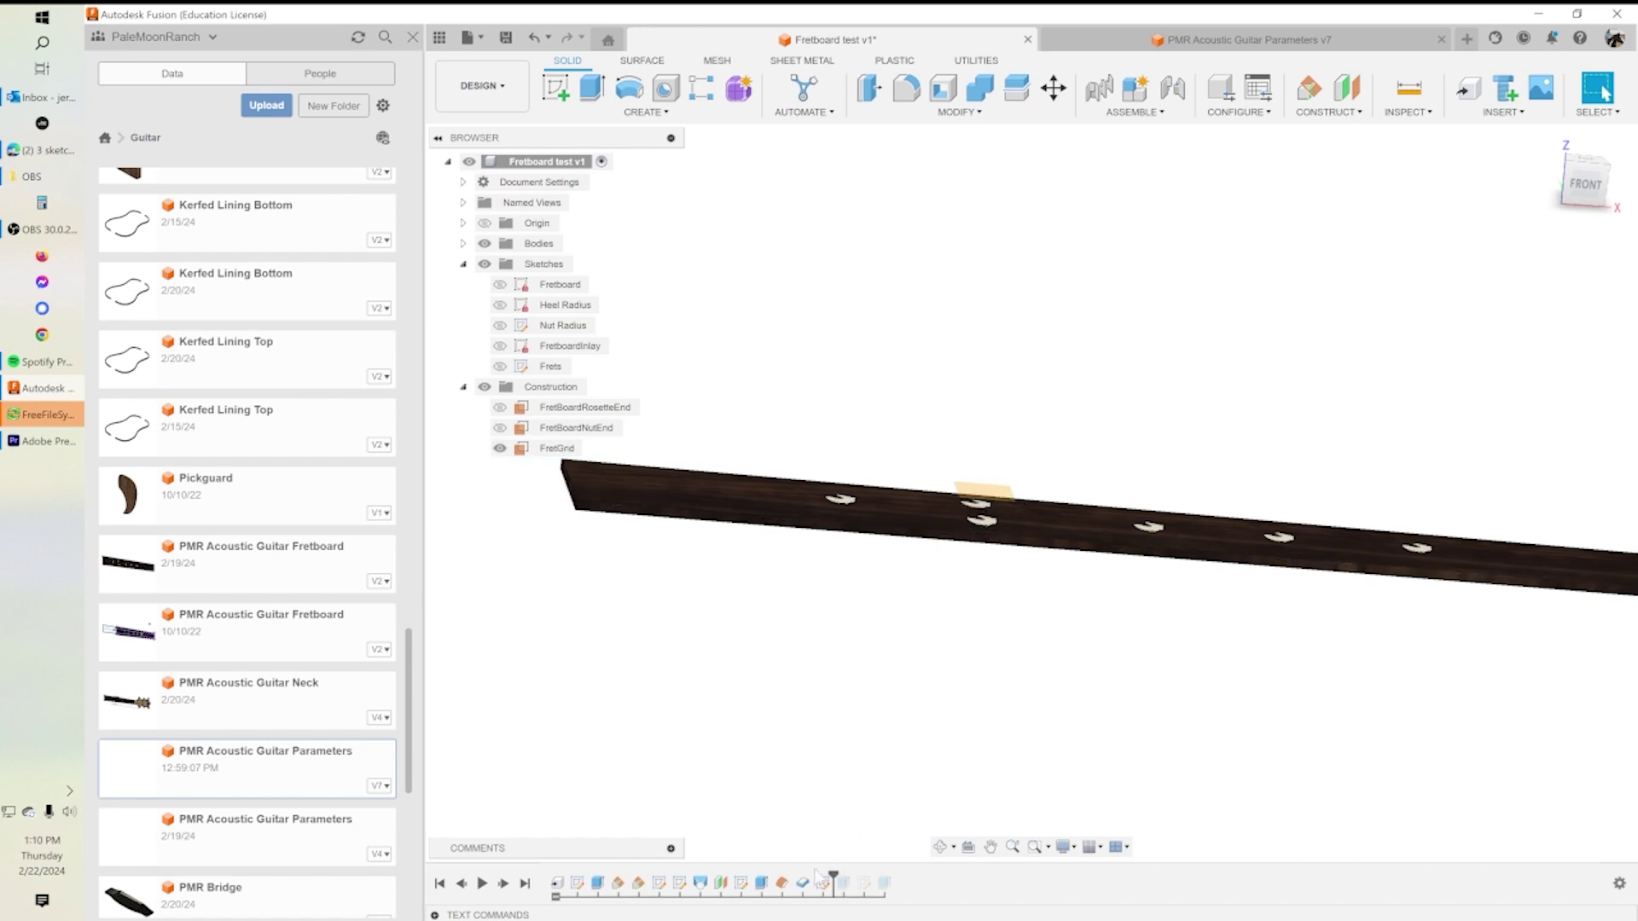
Review the FretGrid plane's reference plane, extent and offset distance settings without changing them.
double_click(721, 884)
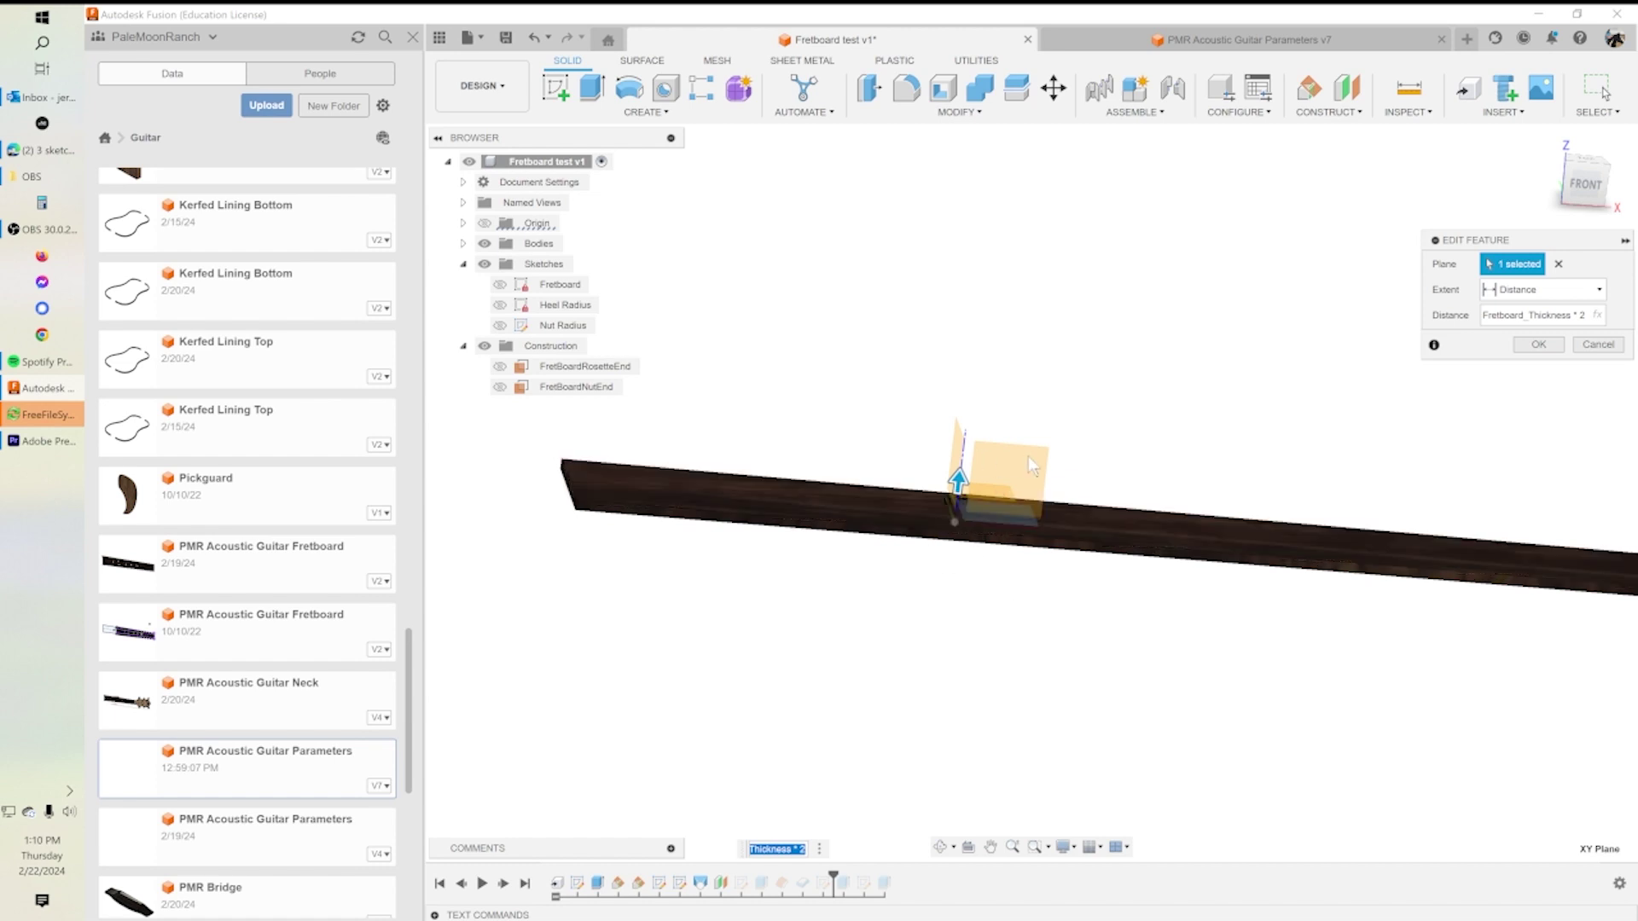
shift+middle_drag(1157, 496, 1337, 365)
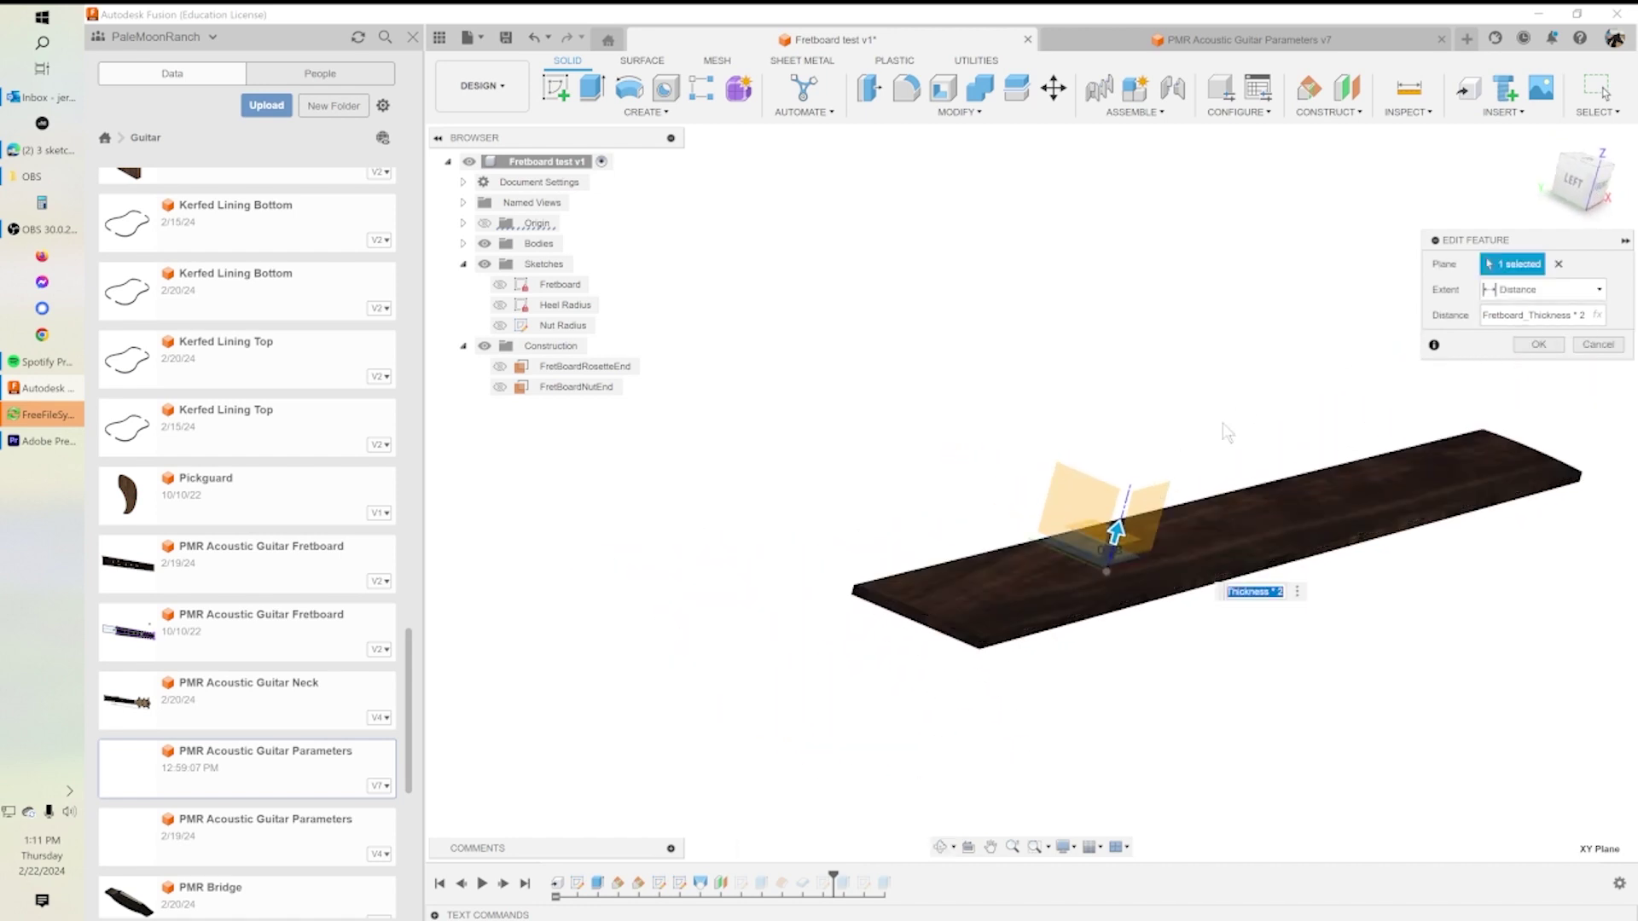
shift+middle_drag(1296, 400, 1360, 413)
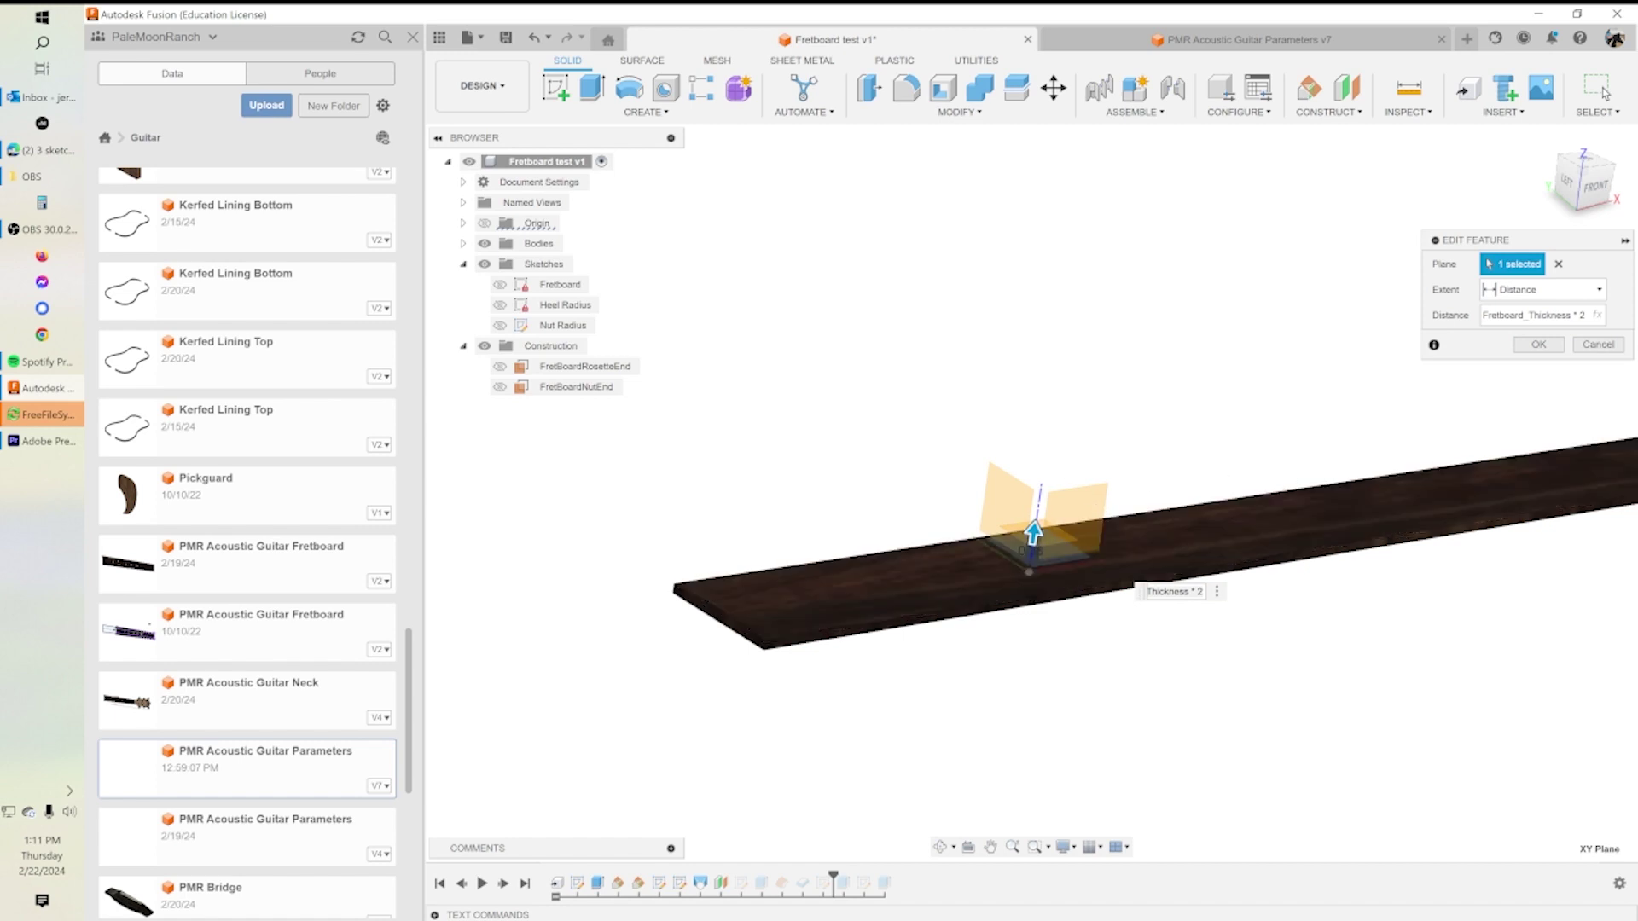
click(1531, 345)
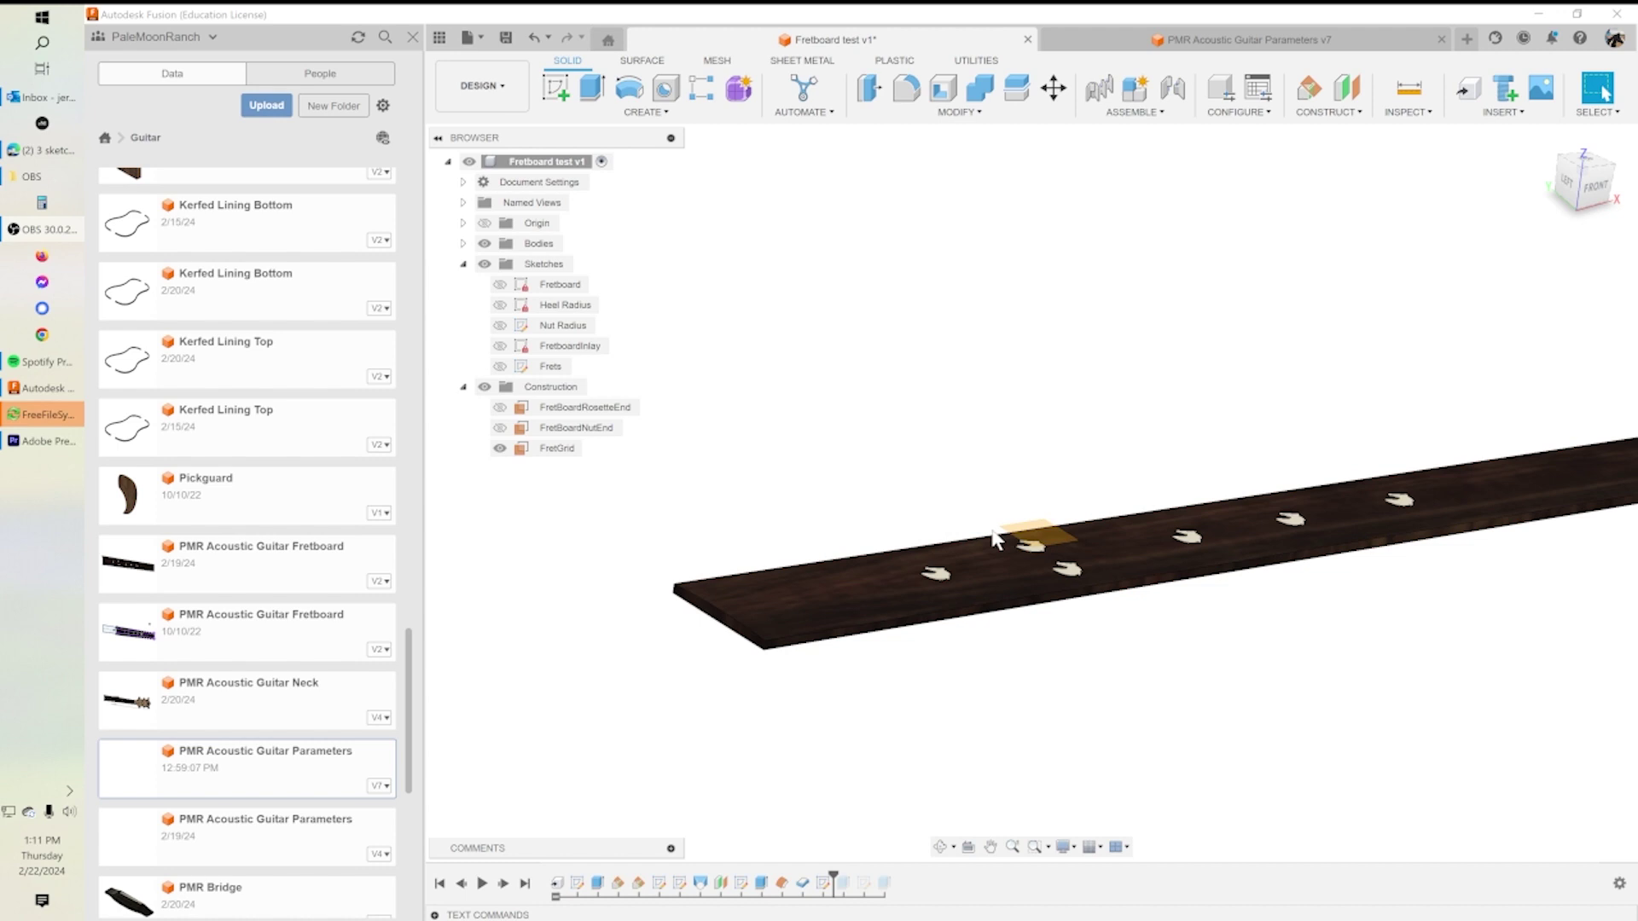
Open the Frets sketch for editing, hide the bodies and delete all the existing sketch geometry.
double_click(824, 884)
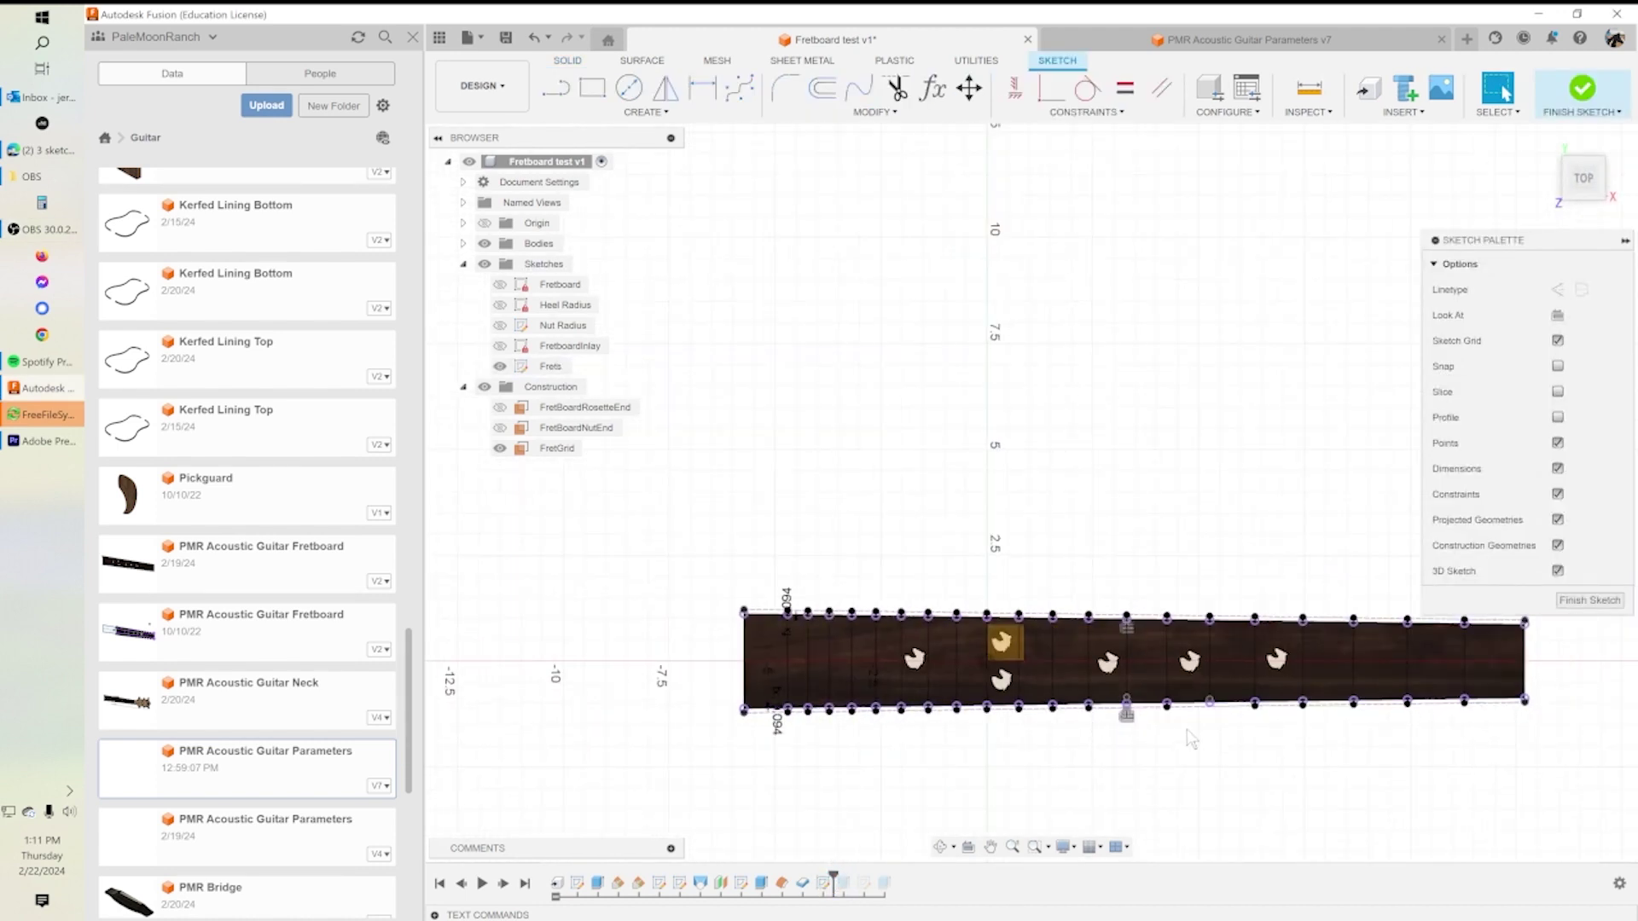
click(485, 243)
mouse_move(1041, 469)
shift+middle_down()
mouse_move(1027, 401)
mouse_move(1100, 441)
mouse_move(1060, 459)
shift+middle_up()
middle_drag(1080, 526, 1005, 535)
scroll(1004, 535, down, 1)
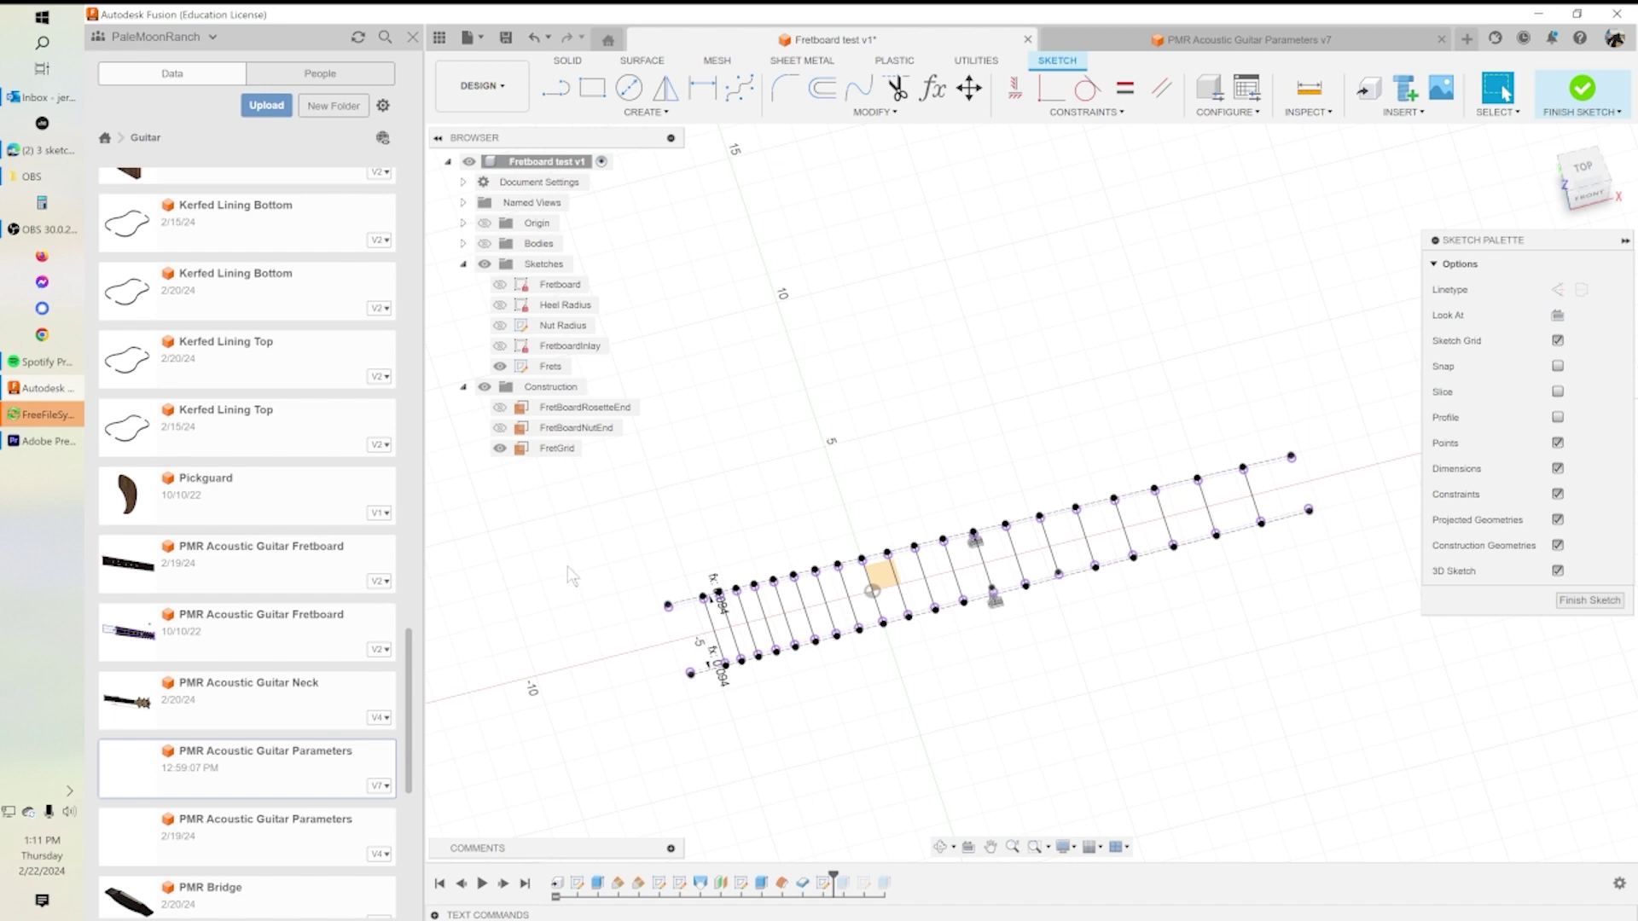
click(1583, 170)
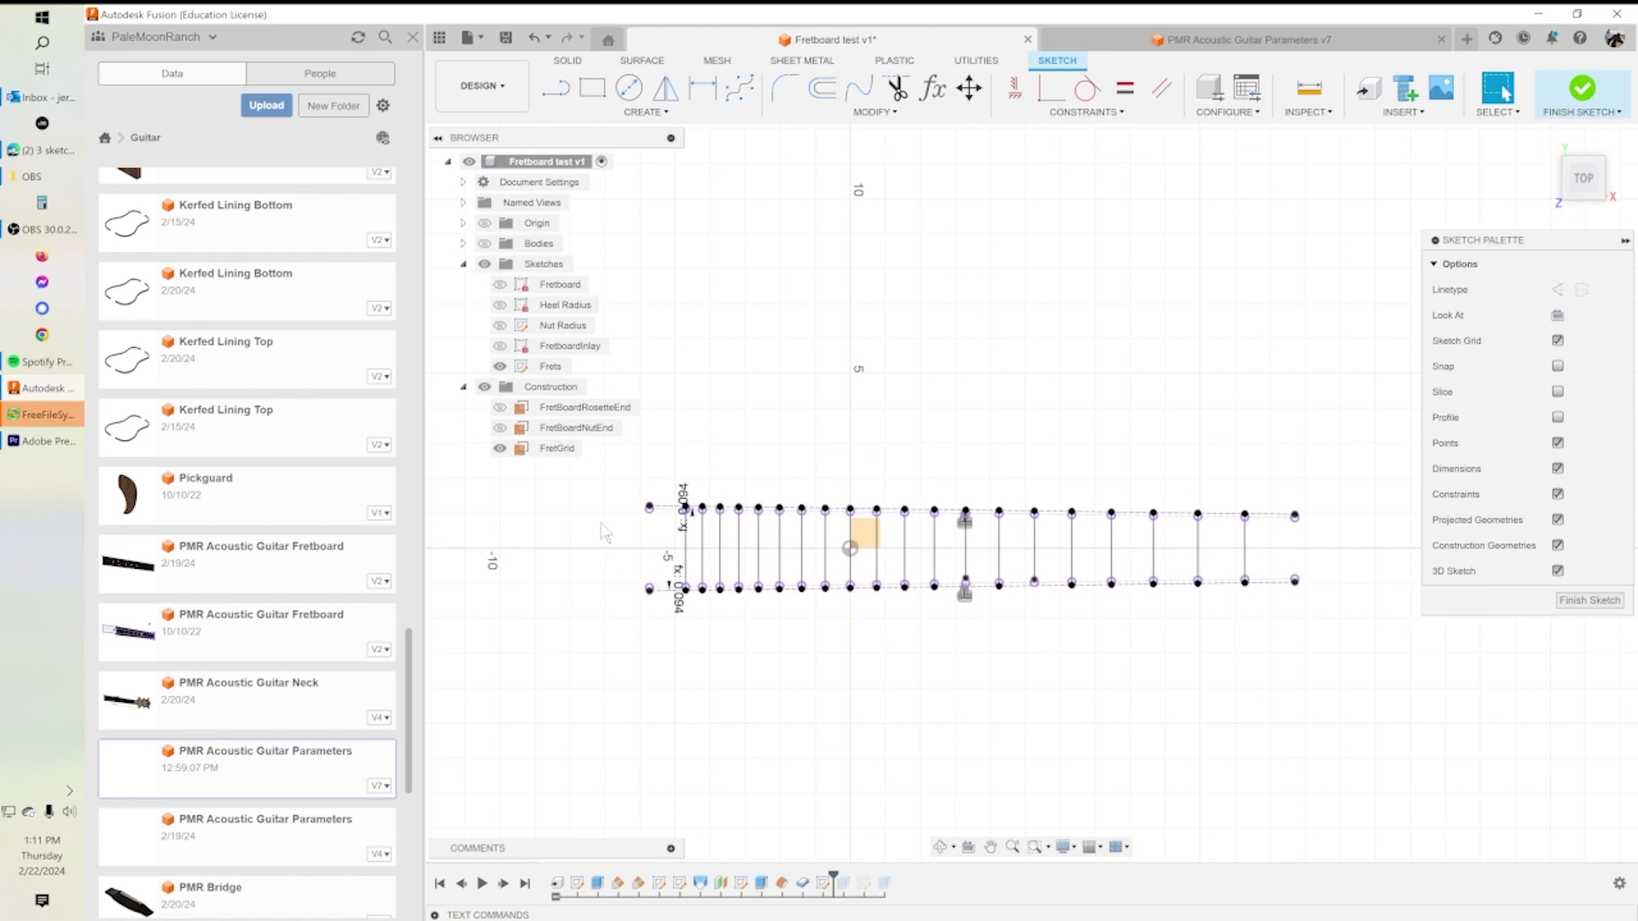
mouse_move(620, 480)
mouse_down()
mouse_move(877, 657)
mouse_move(1396, 655)
mouse_up()
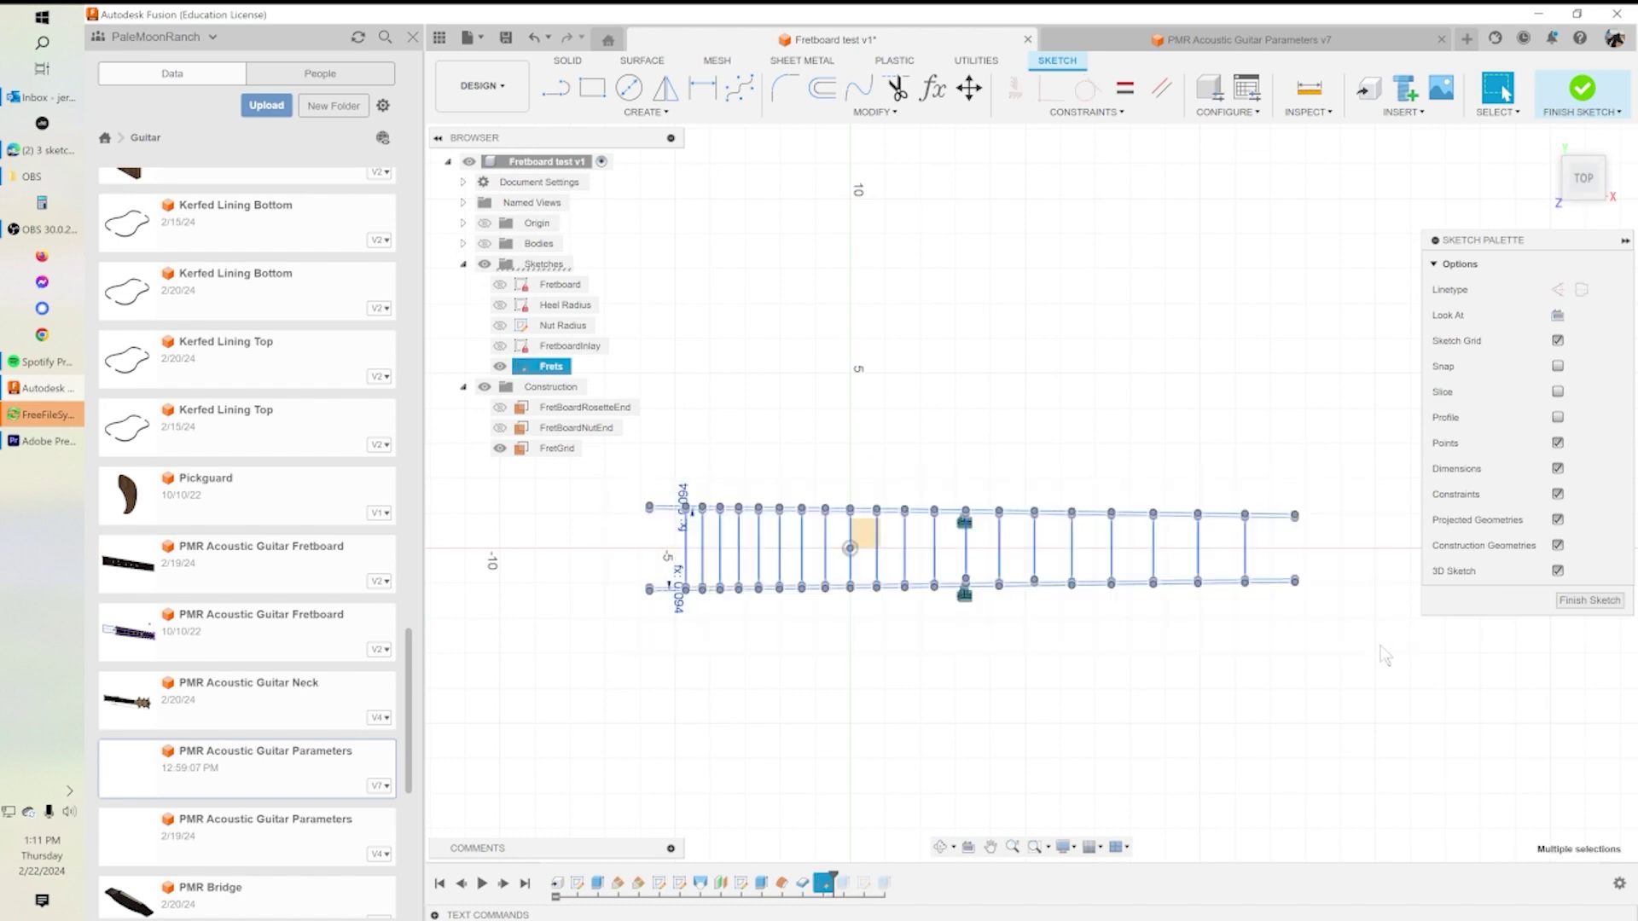
key(Delete)
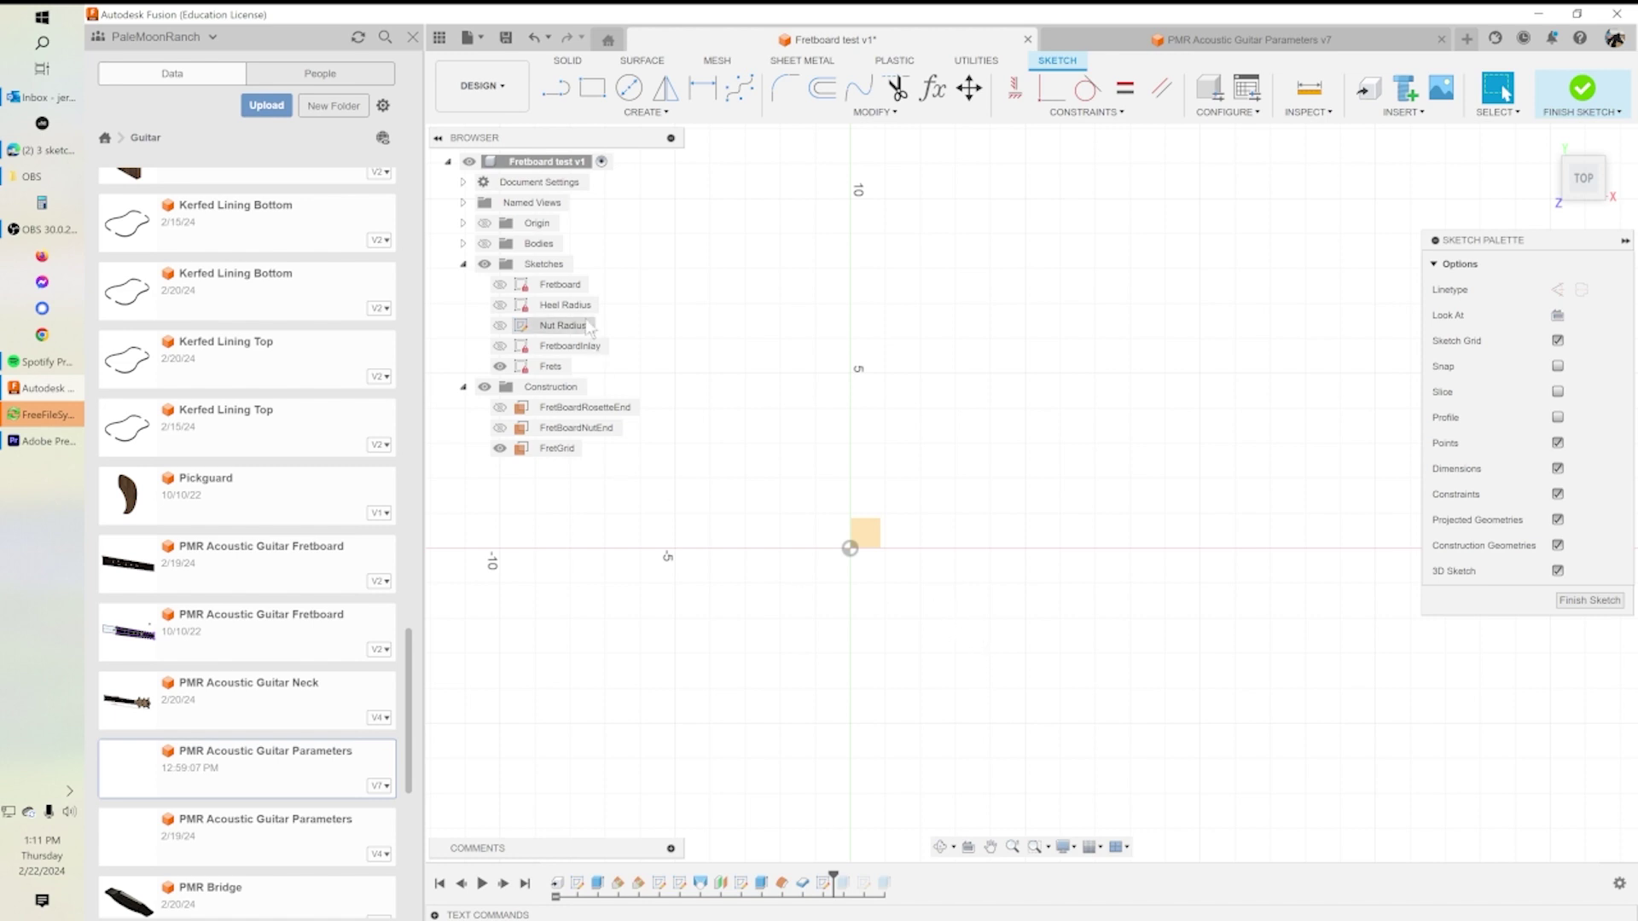
Project all fret lines from the Fretboard sketch into the Frets sketch with projection link on, showing the source sketch only while projecting.
click(509, 287)
click(500, 285)
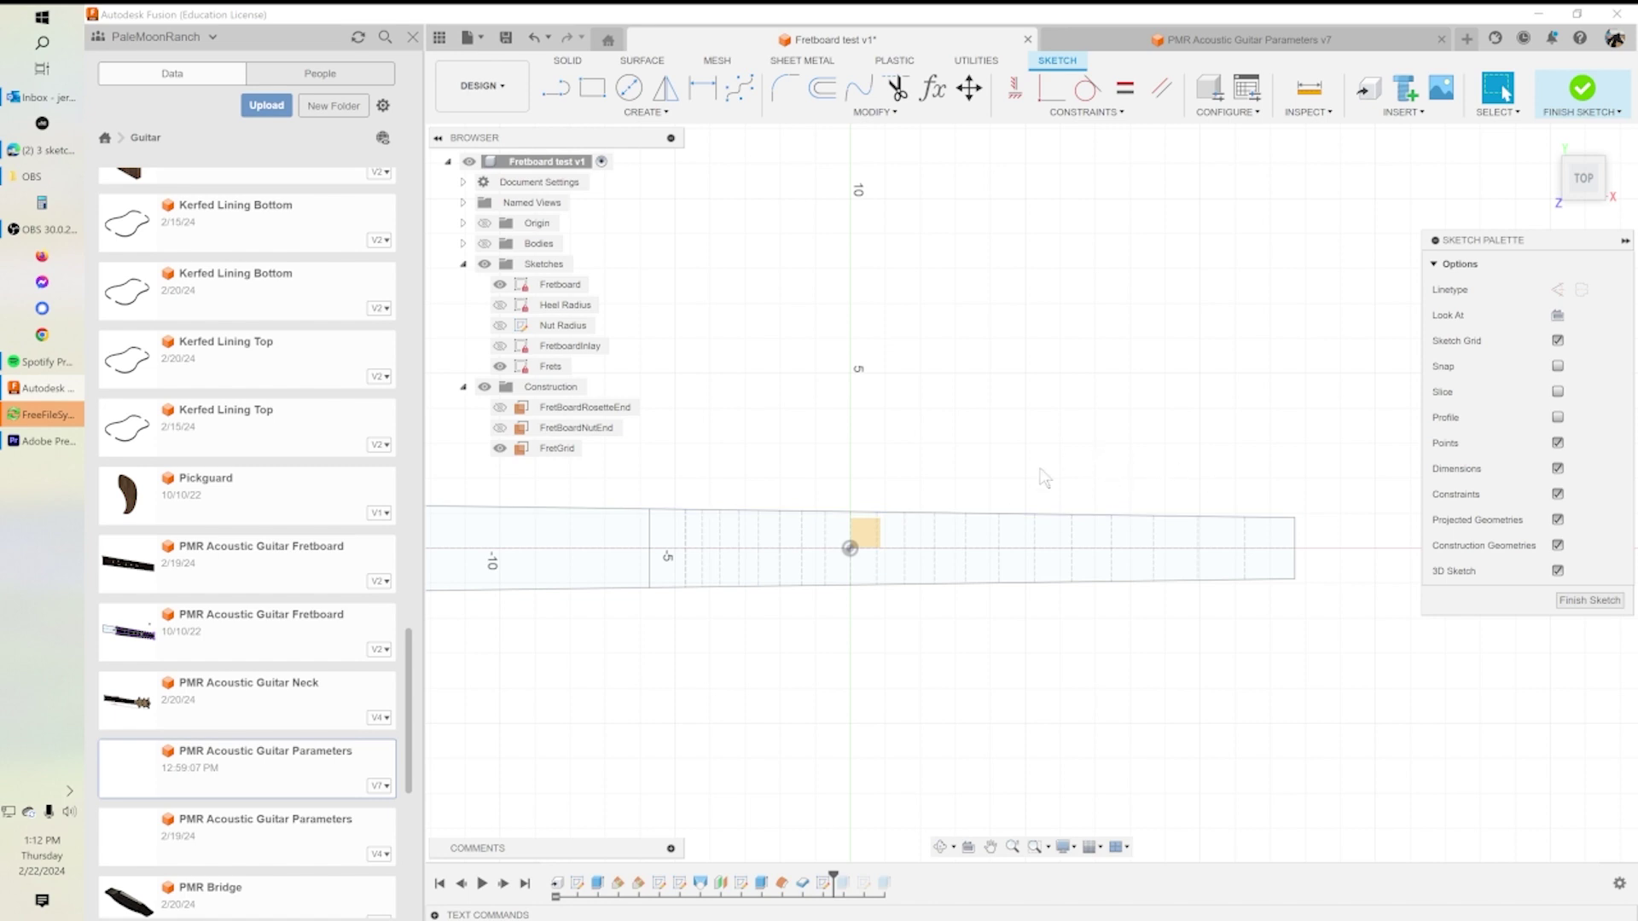
click(705, 561)
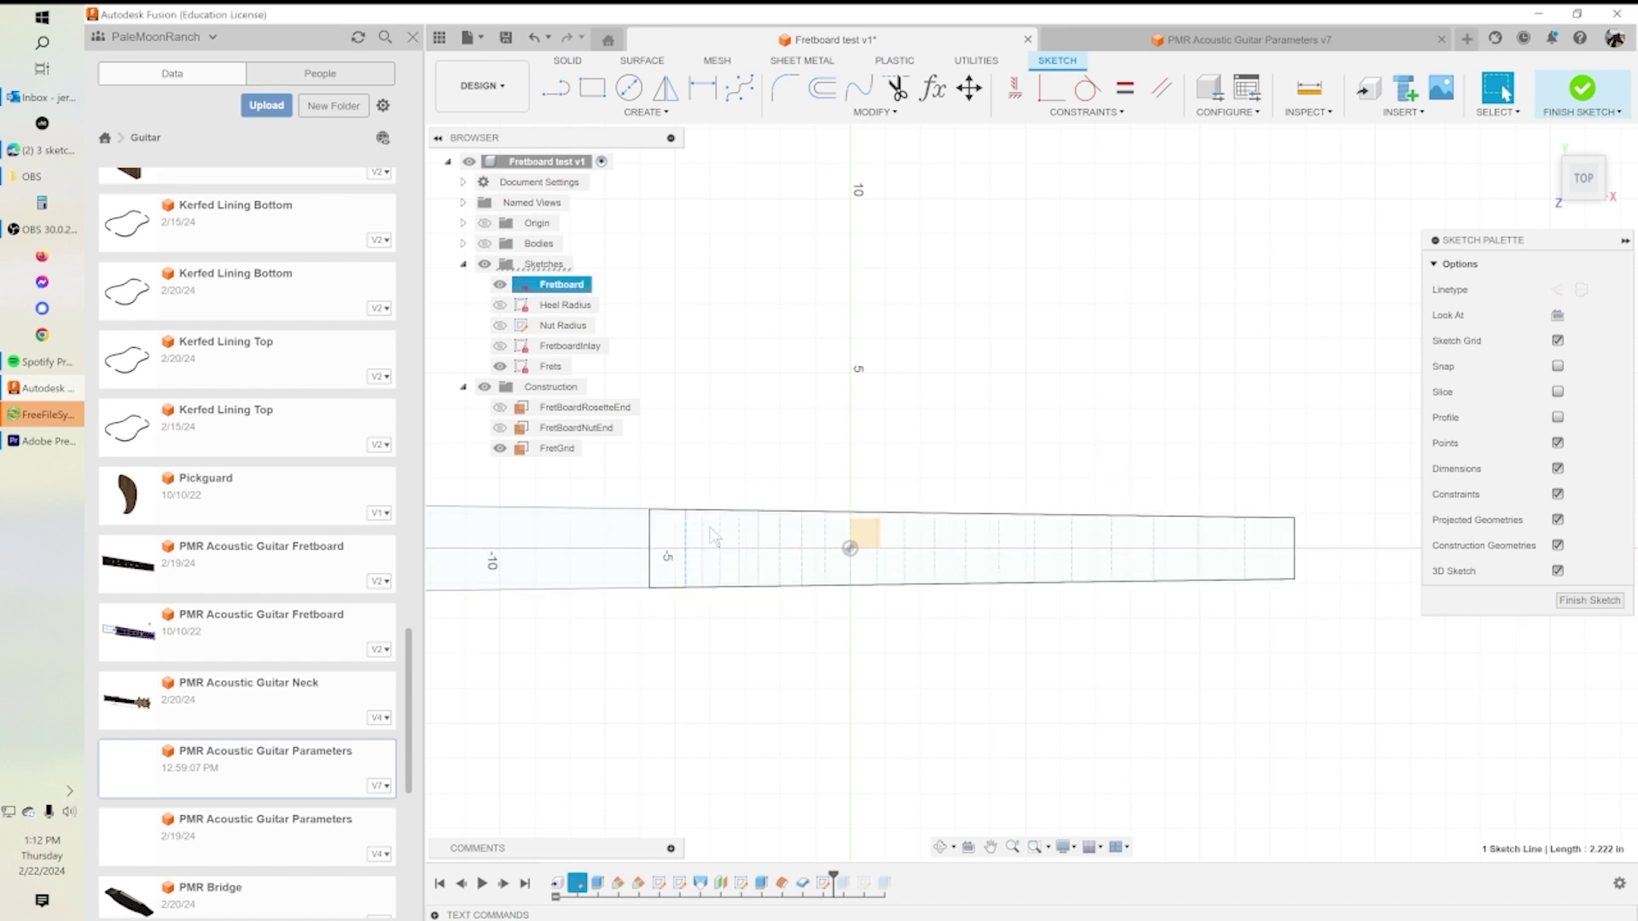
click(713, 544)
click(694, 555)
click(694, 548)
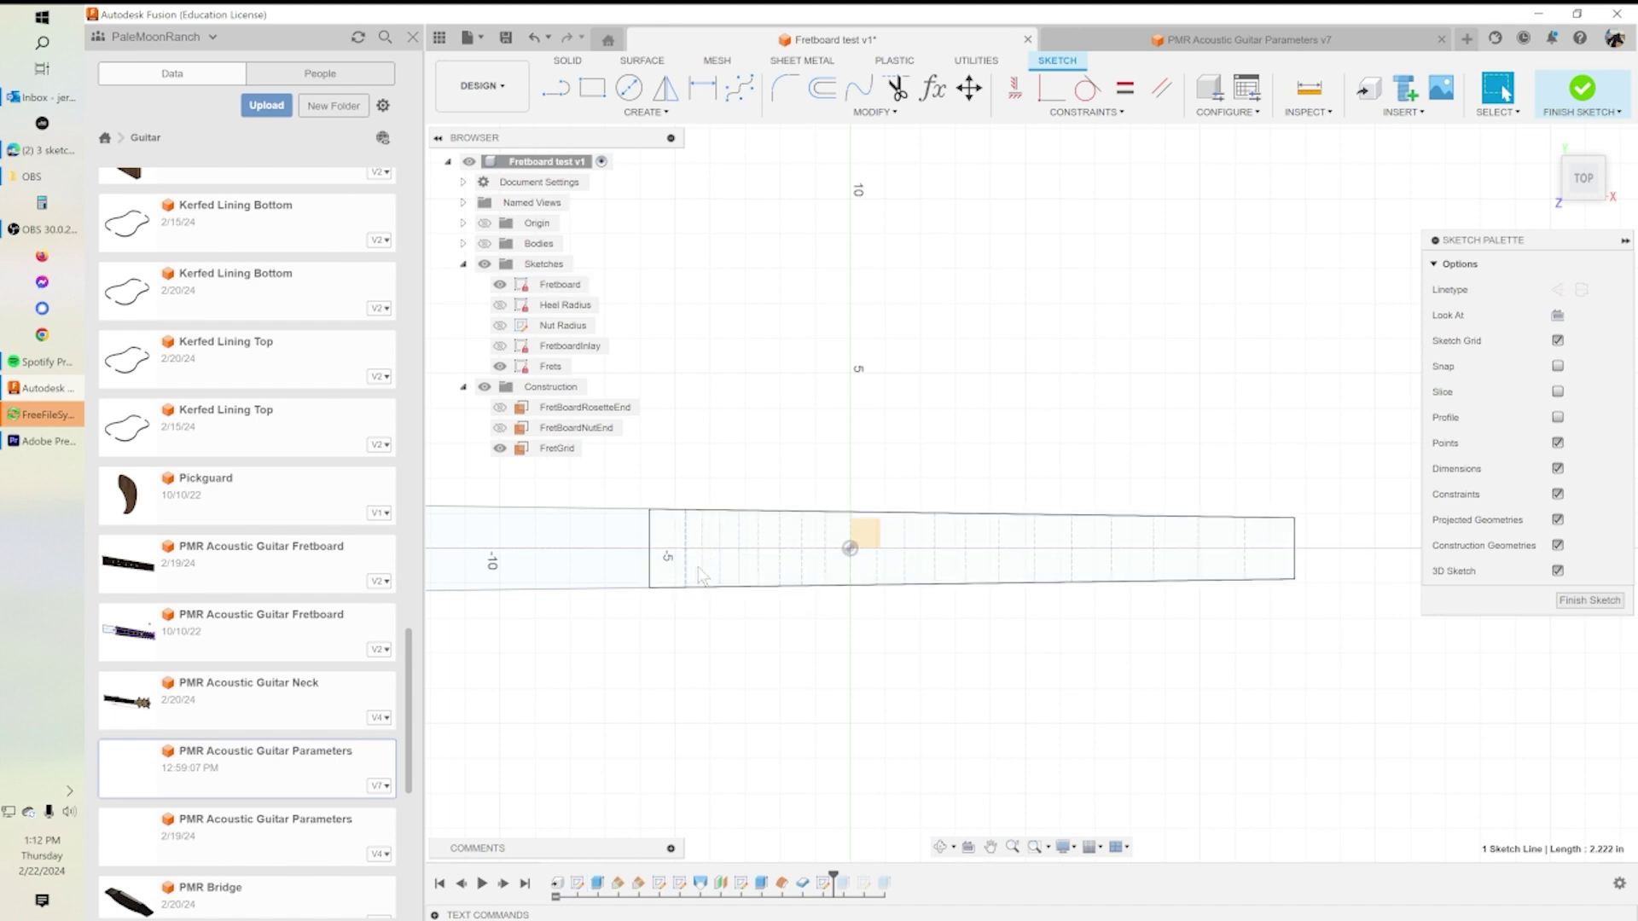
key(p)
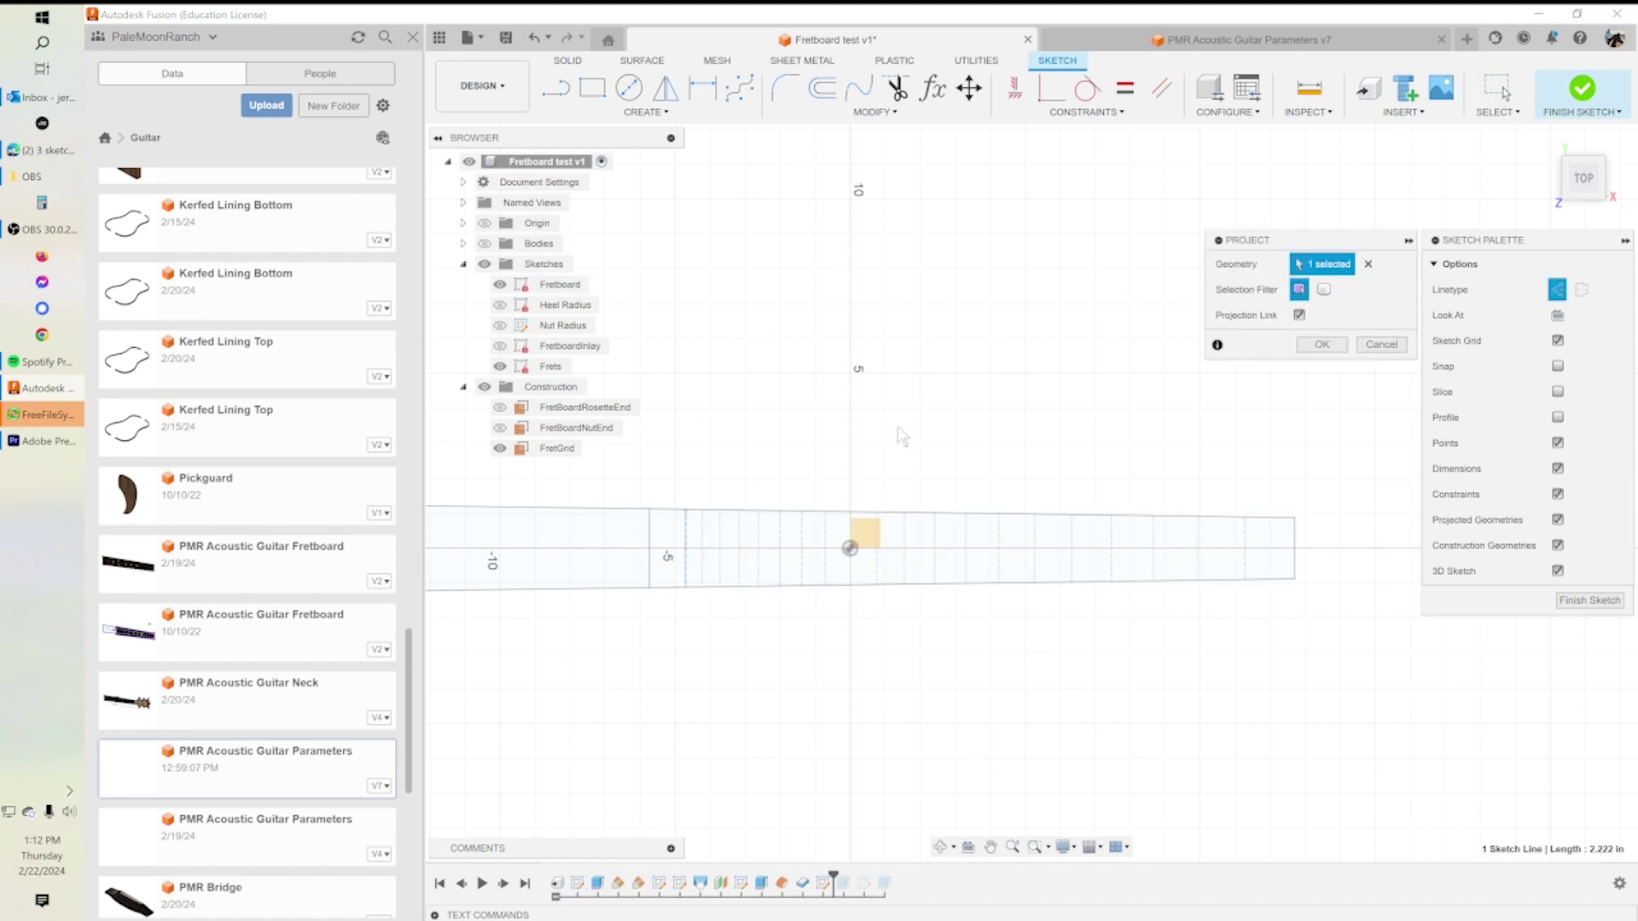
click(721, 548)
click(738, 548)
click(758, 547)
click(686, 547)
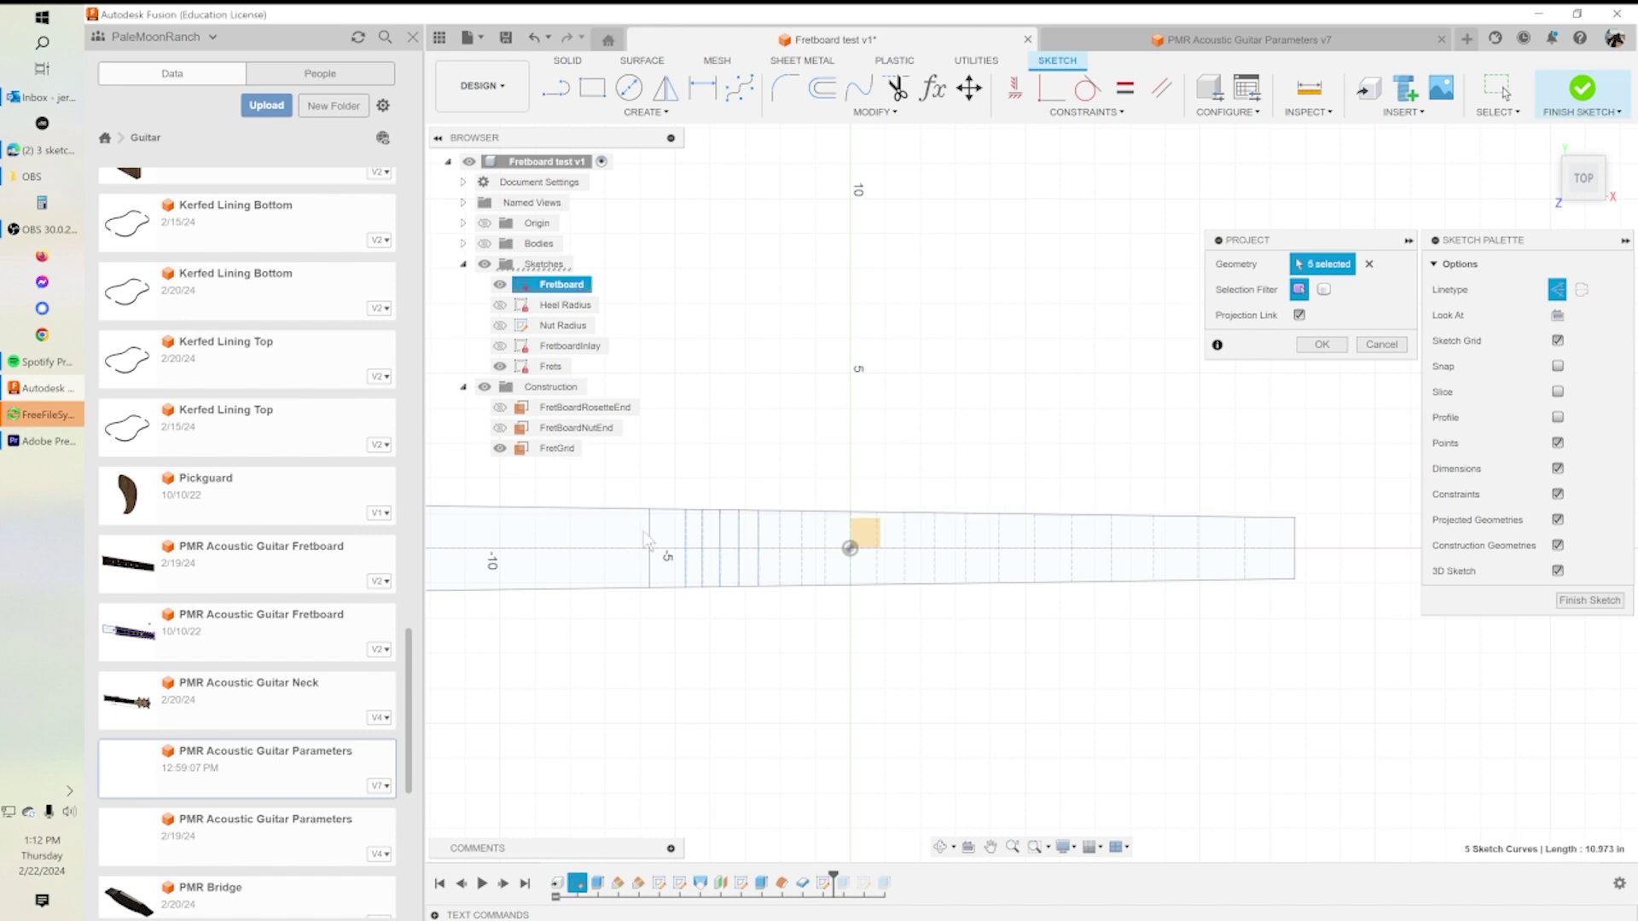
click(780, 546)
click(801, 546)
click(826, 545)
click(851, 548)
click(876, 546)
click(905, 541)
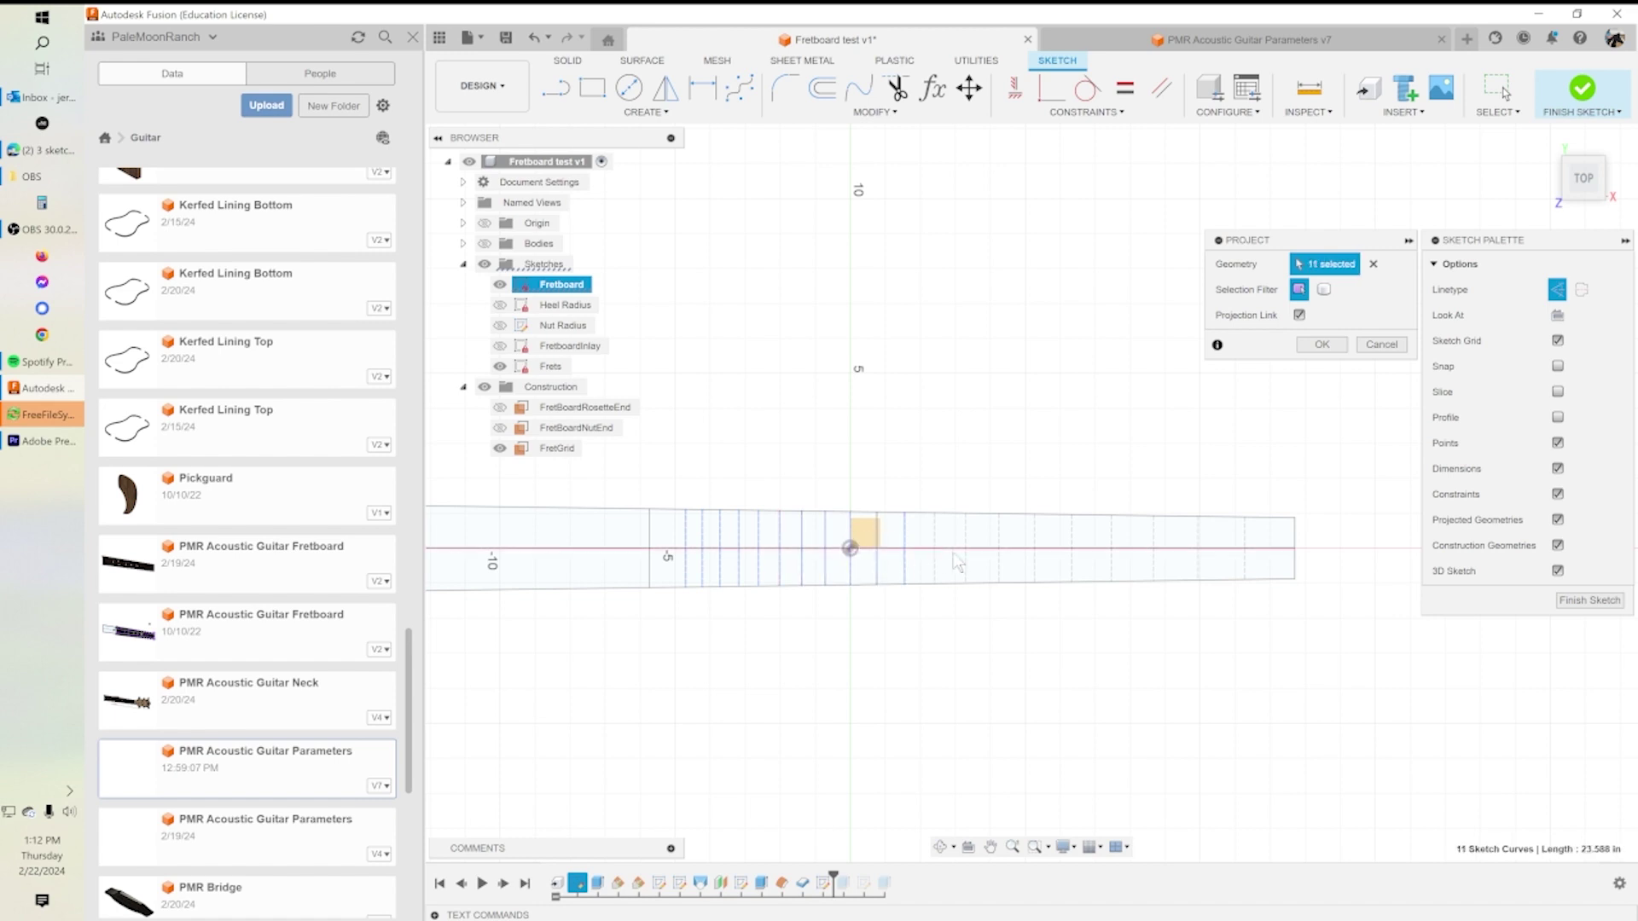
click(935, 546)
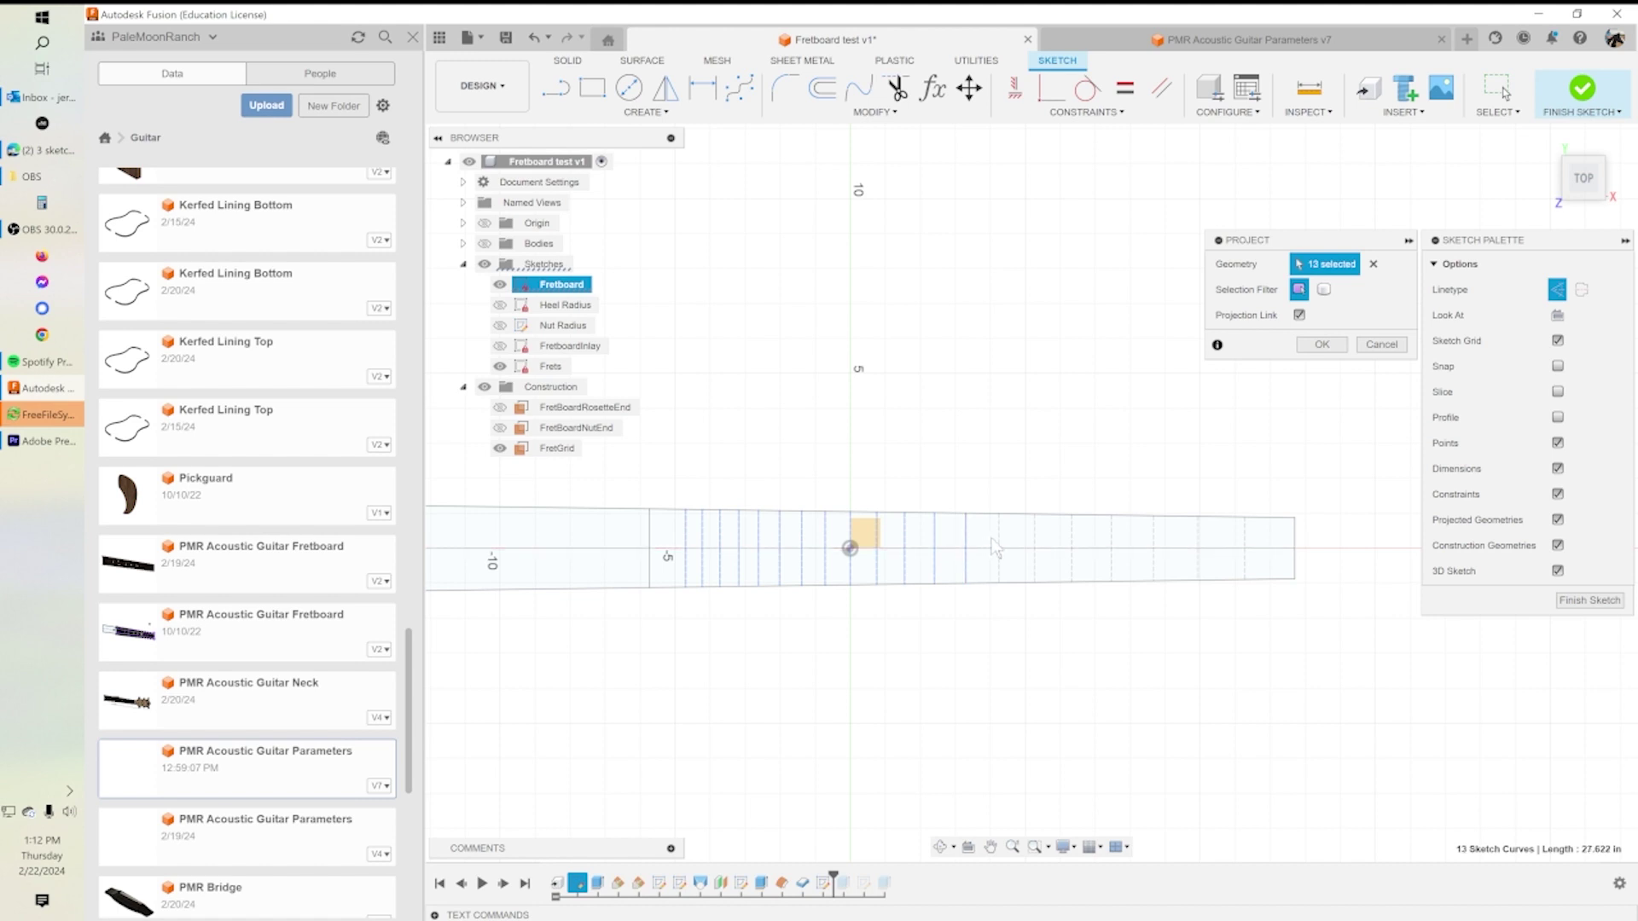
click(1002, 546)
click(1034, 544)
click(1070, 540)
click(1111, 547)
click(1154, 546)
click(1199, 546)
click(1328, 349)
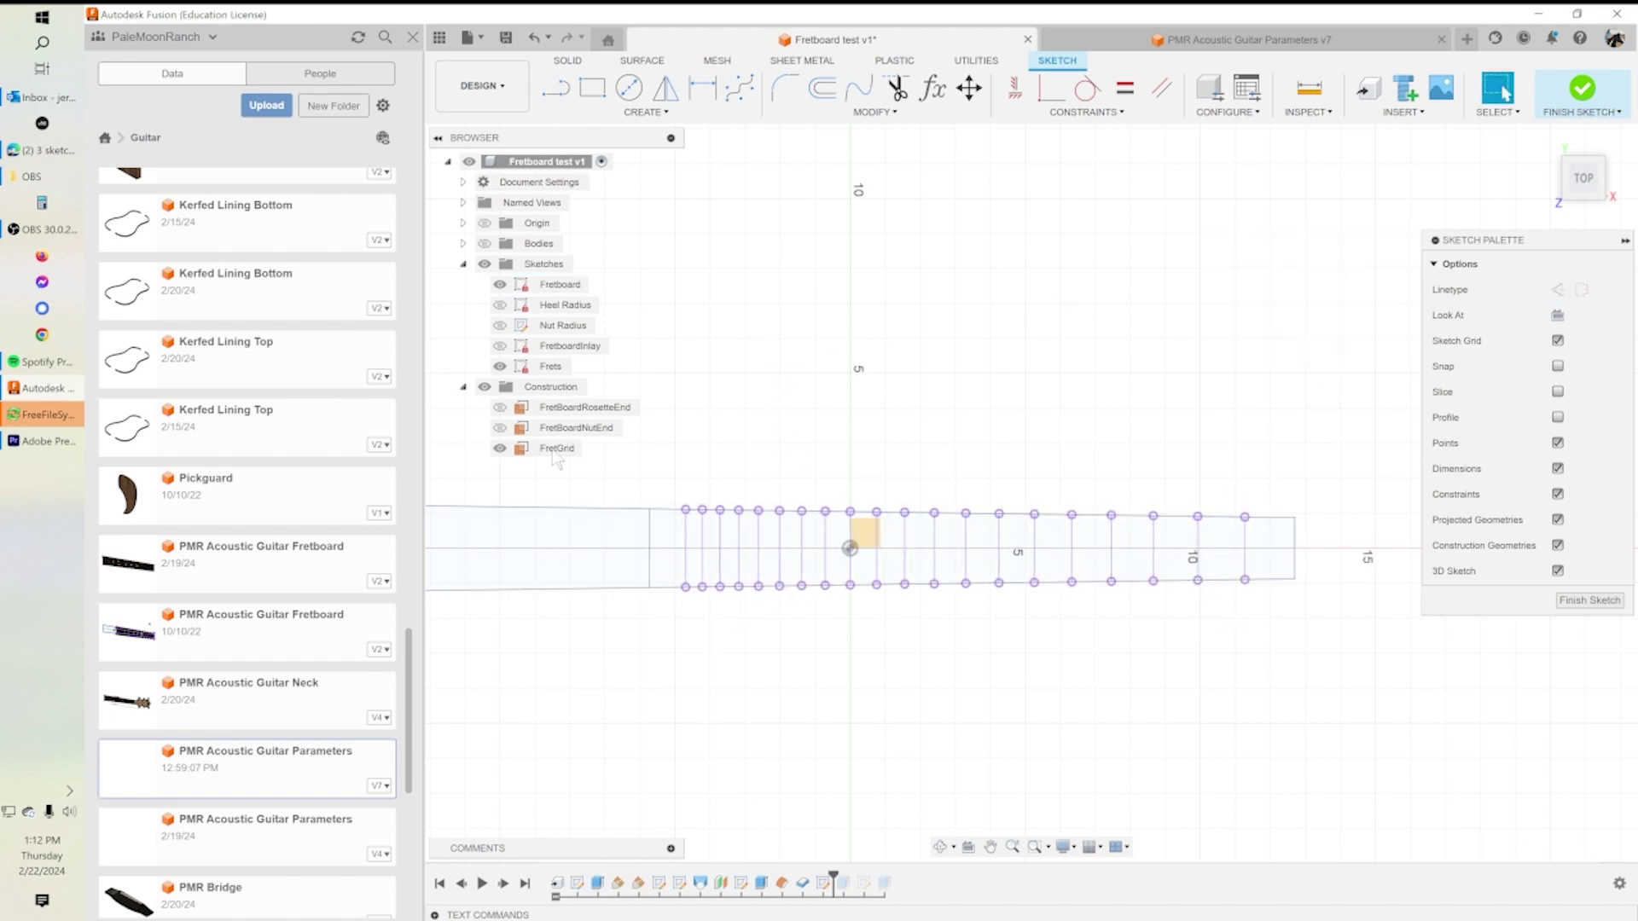
click(499, 290)
click(500, 287)
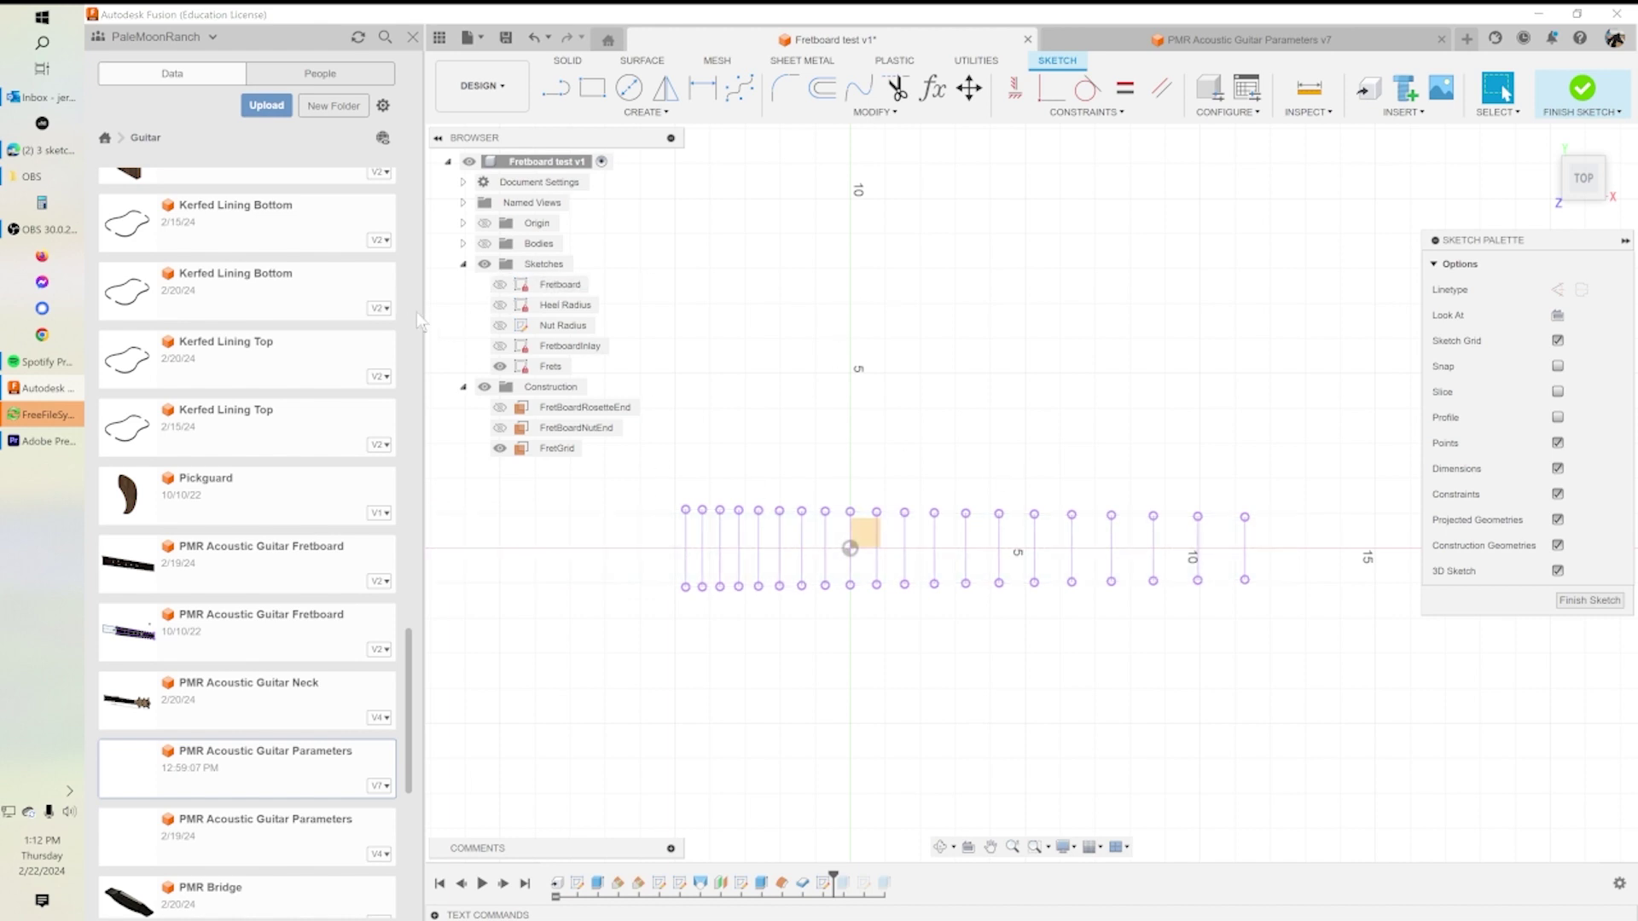
Project the fretboard body's two long edges into the Frets sketch, showing the bodies only while projecting.
click(499, 243)
click(485, 244)
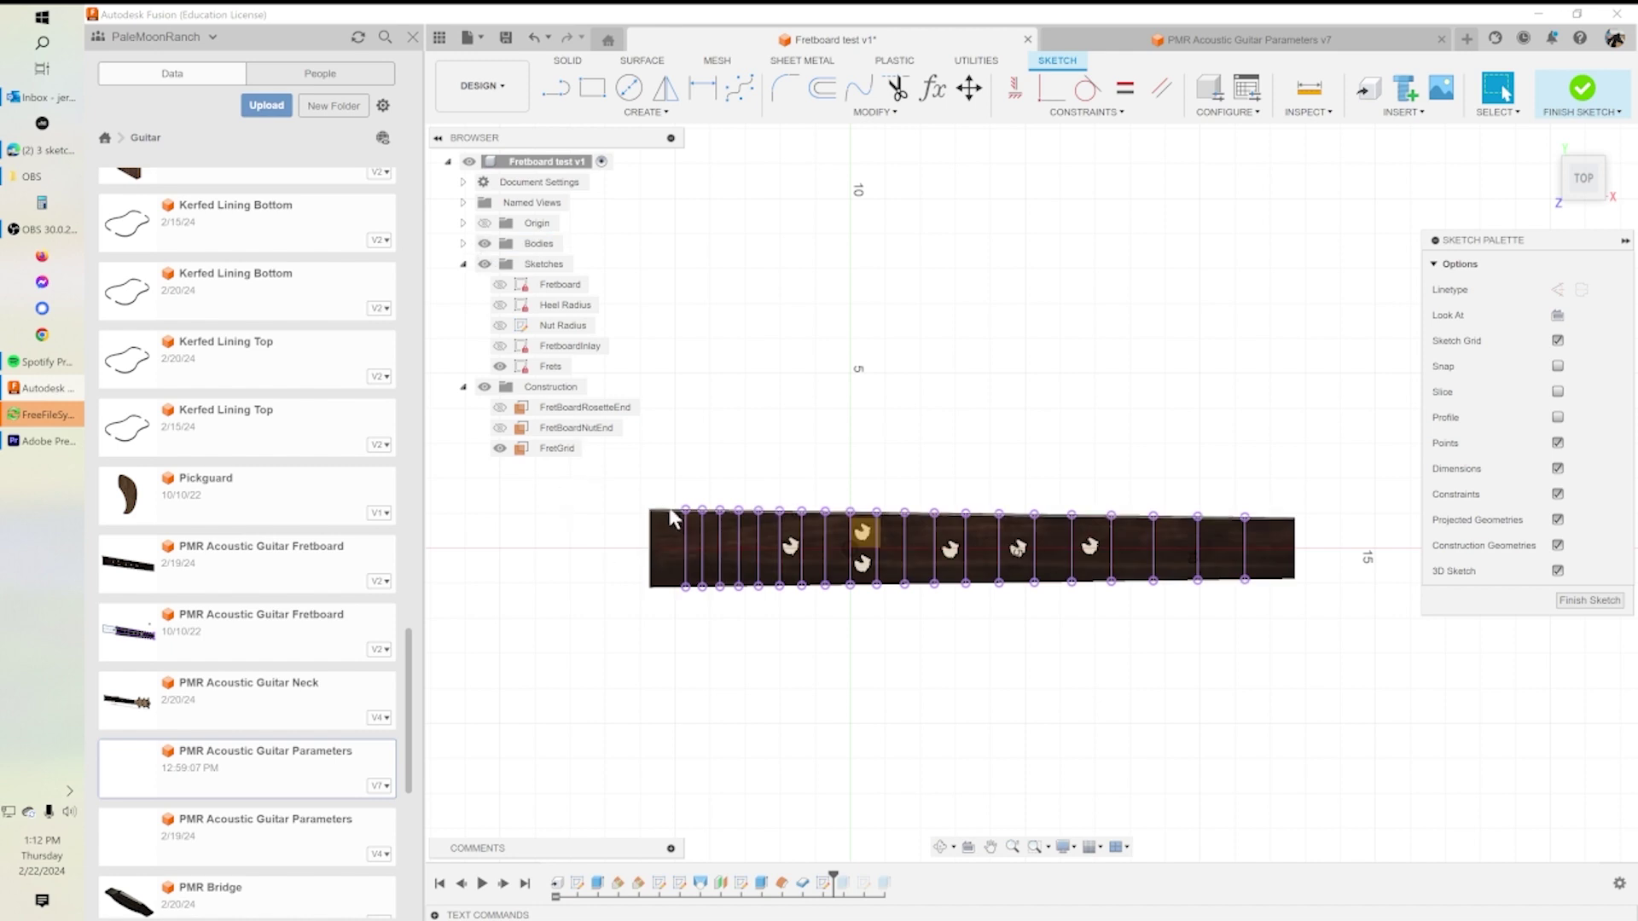
click(670, 517)
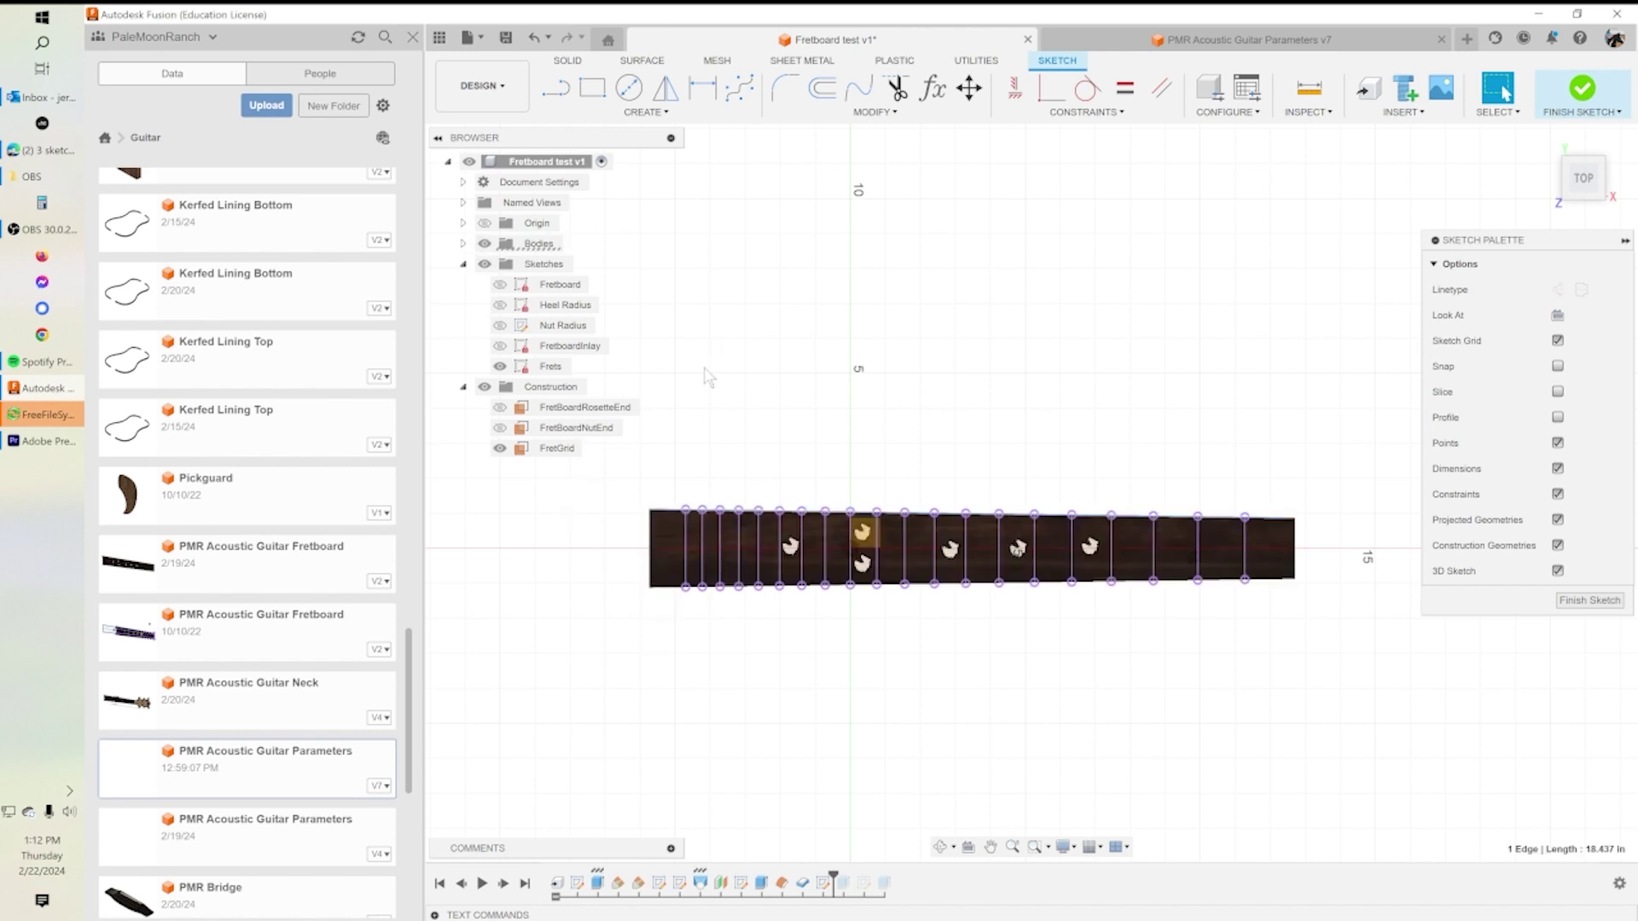
key(p)
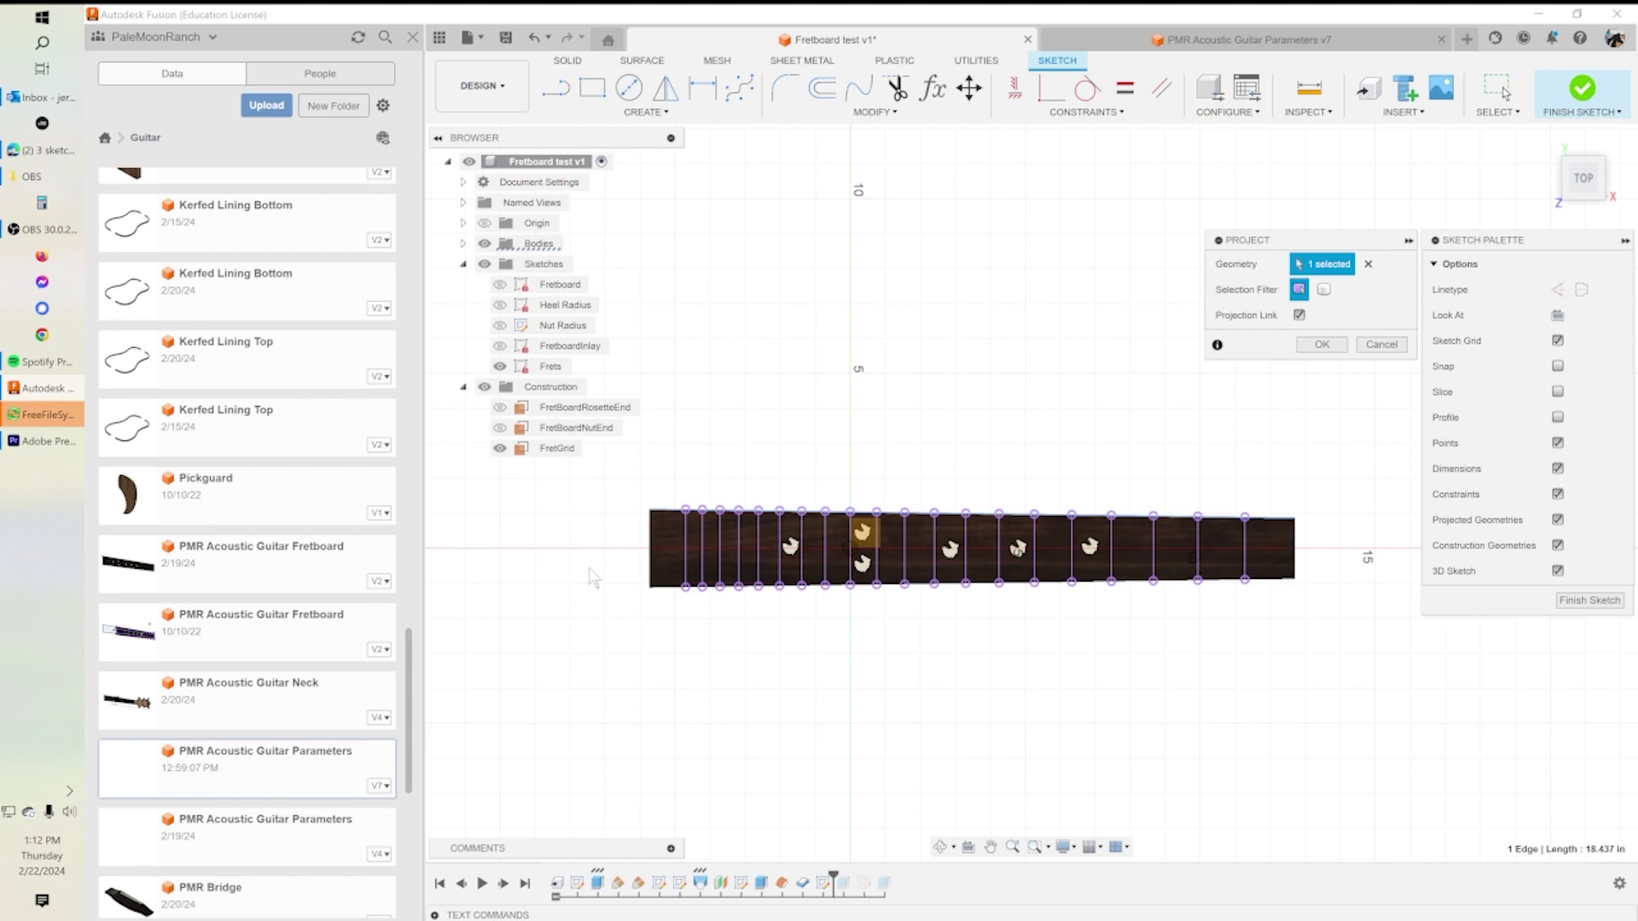
click(672, 587)
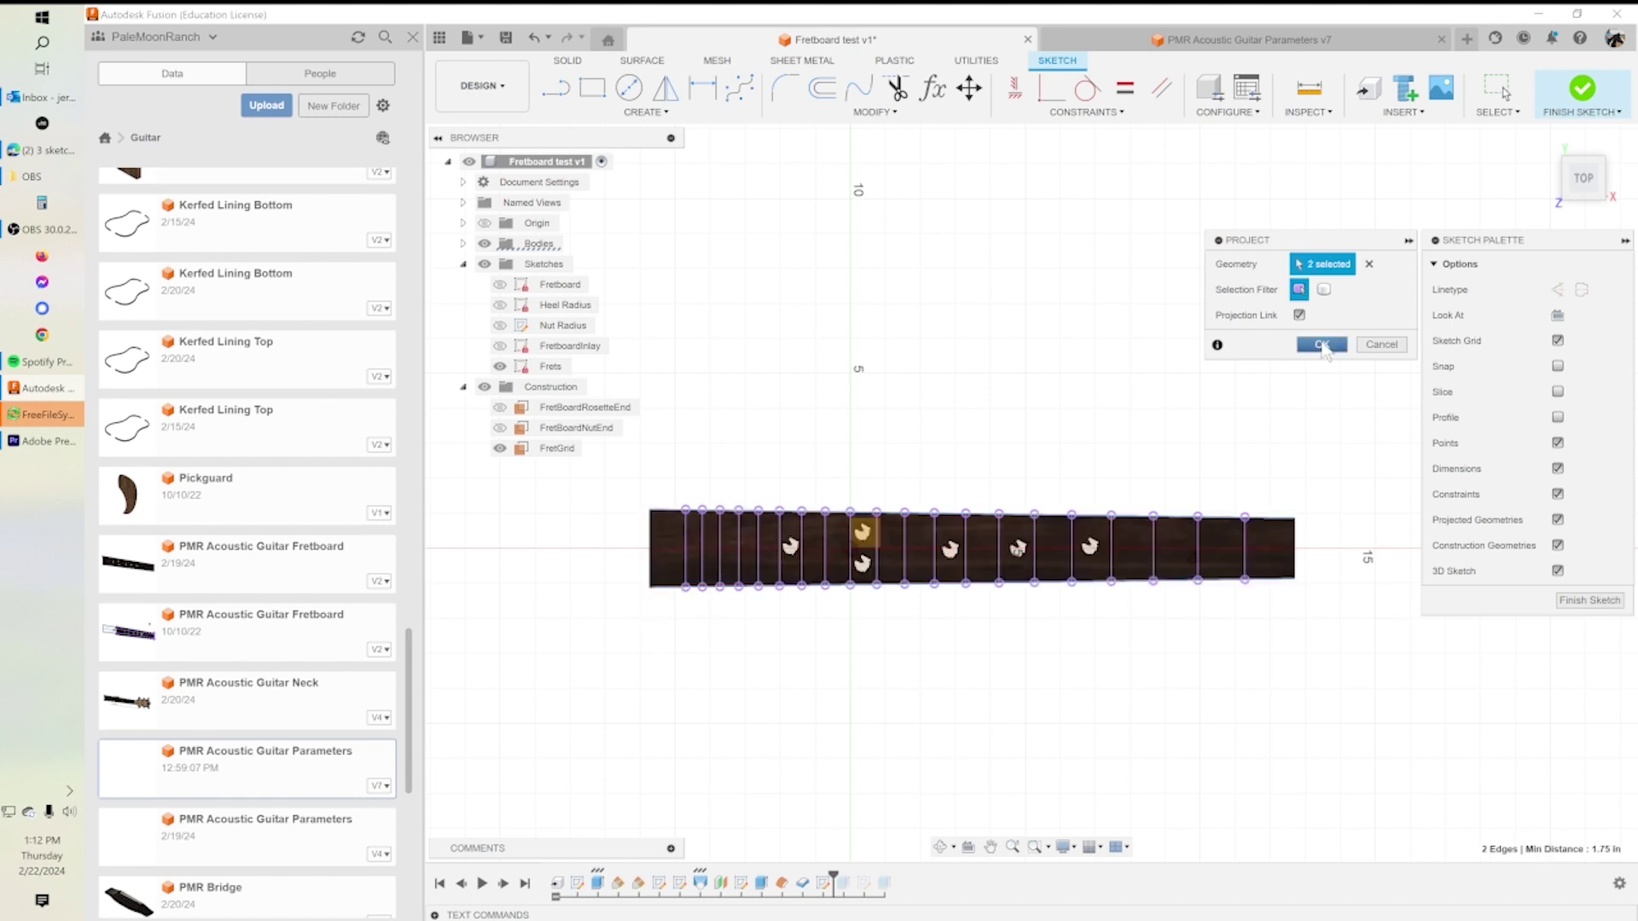
click(1321, 345)
click(485, 245)
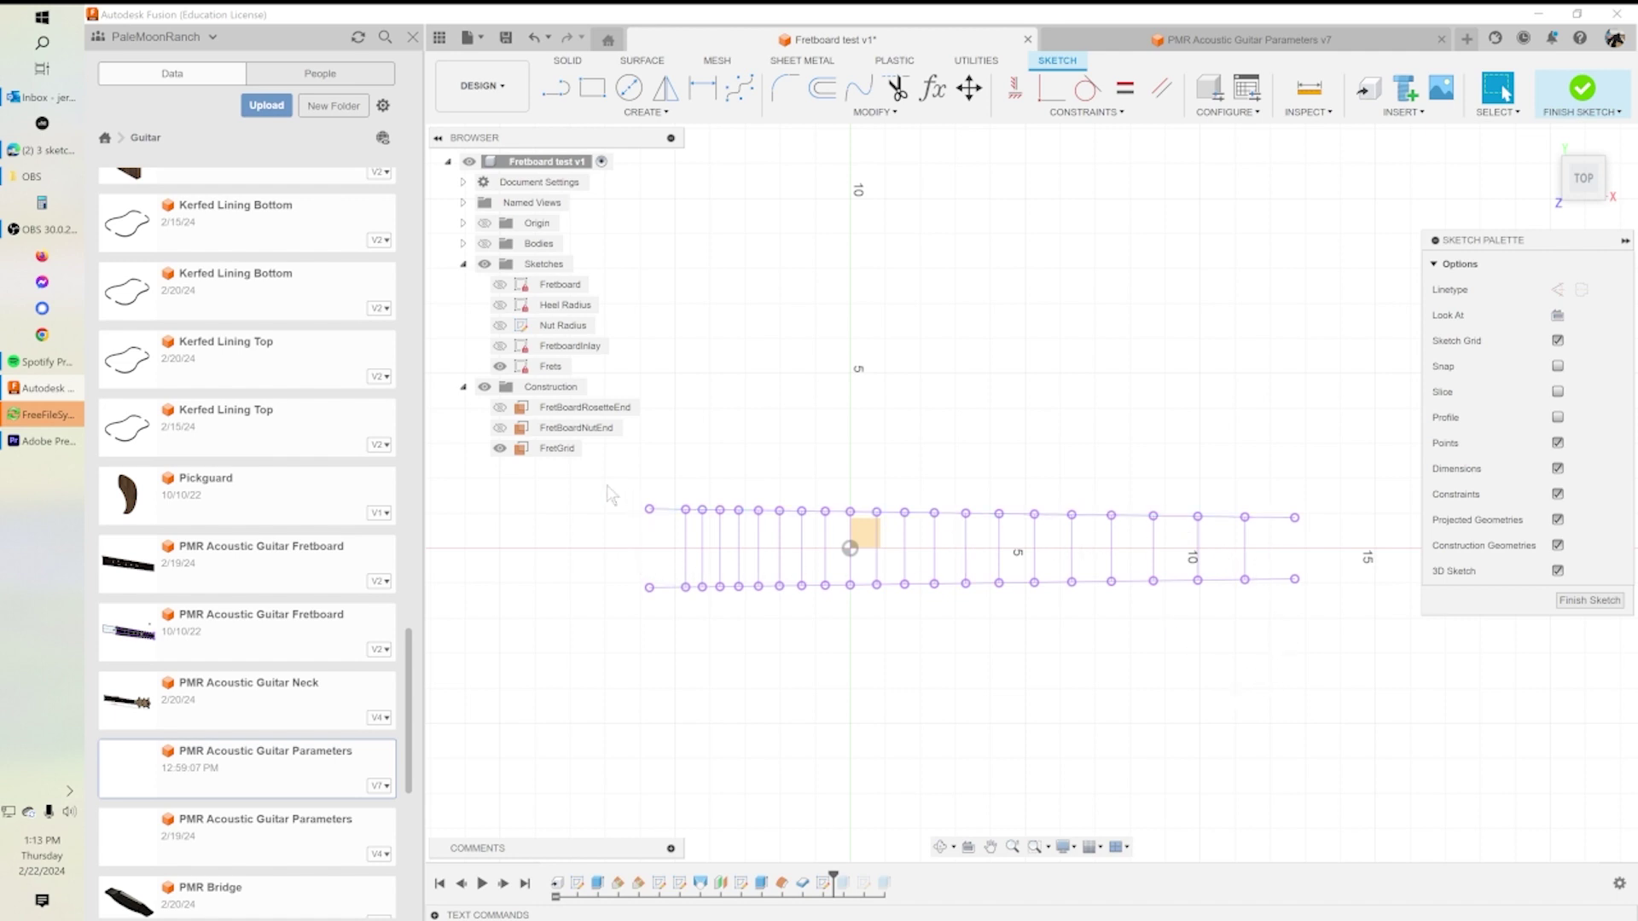
Convert all projected fret lines and long edges in the Frets sketch to construction lines.
mouse_move(613, 480)
mouse_down()
mouse_move(1350, 597)
mouse_move(1390, 625)
mouse_up()
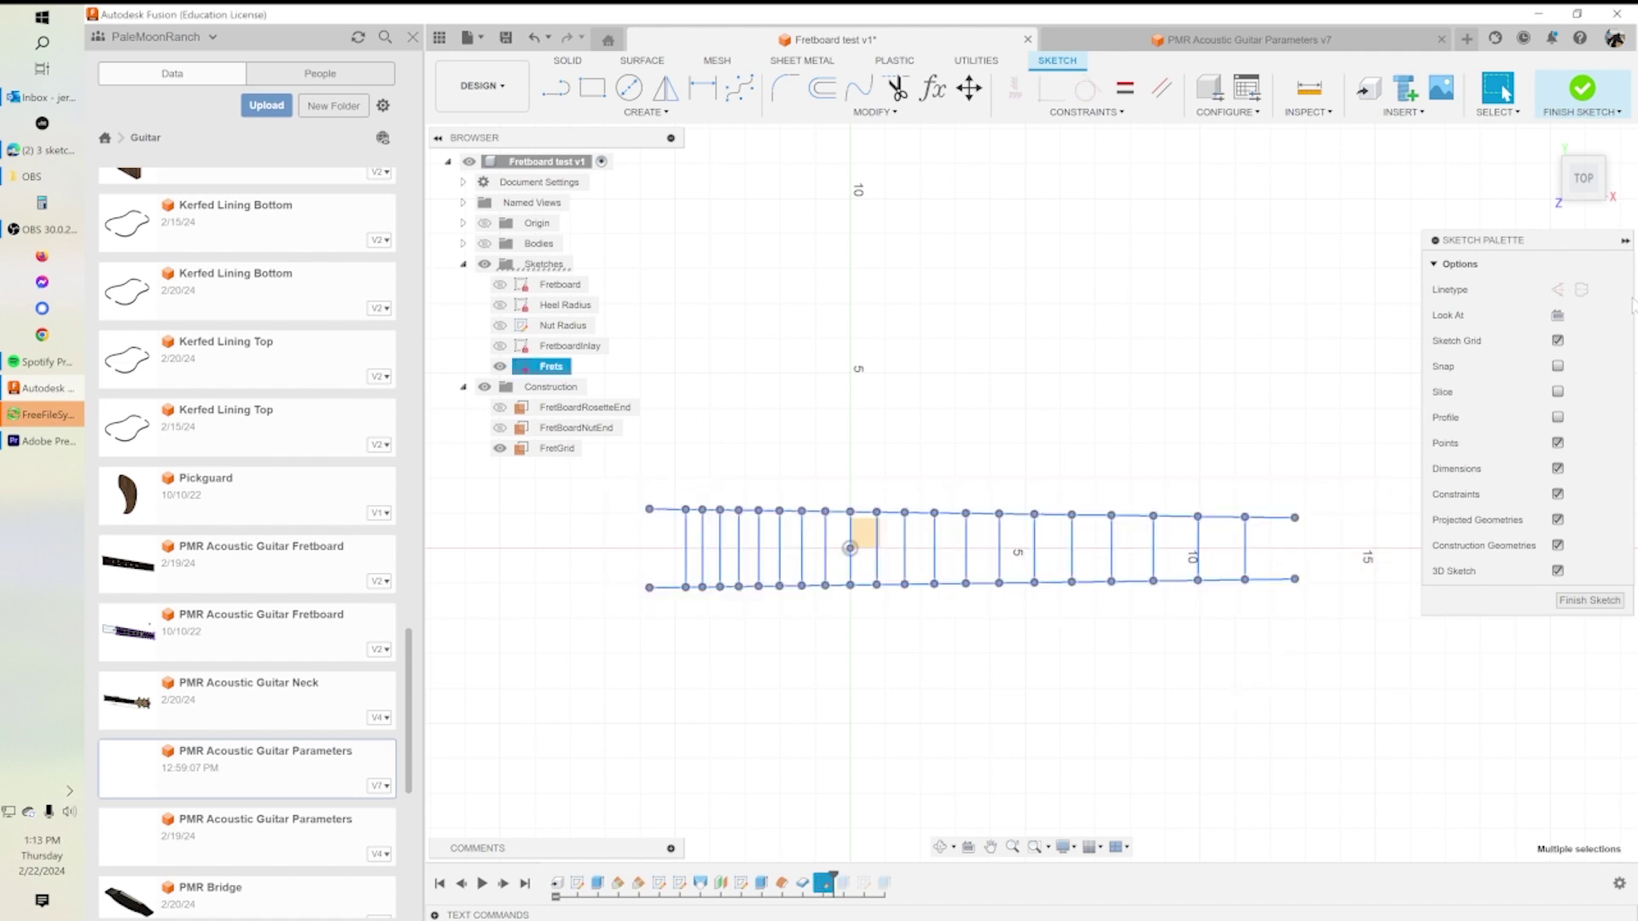
key(Delete)
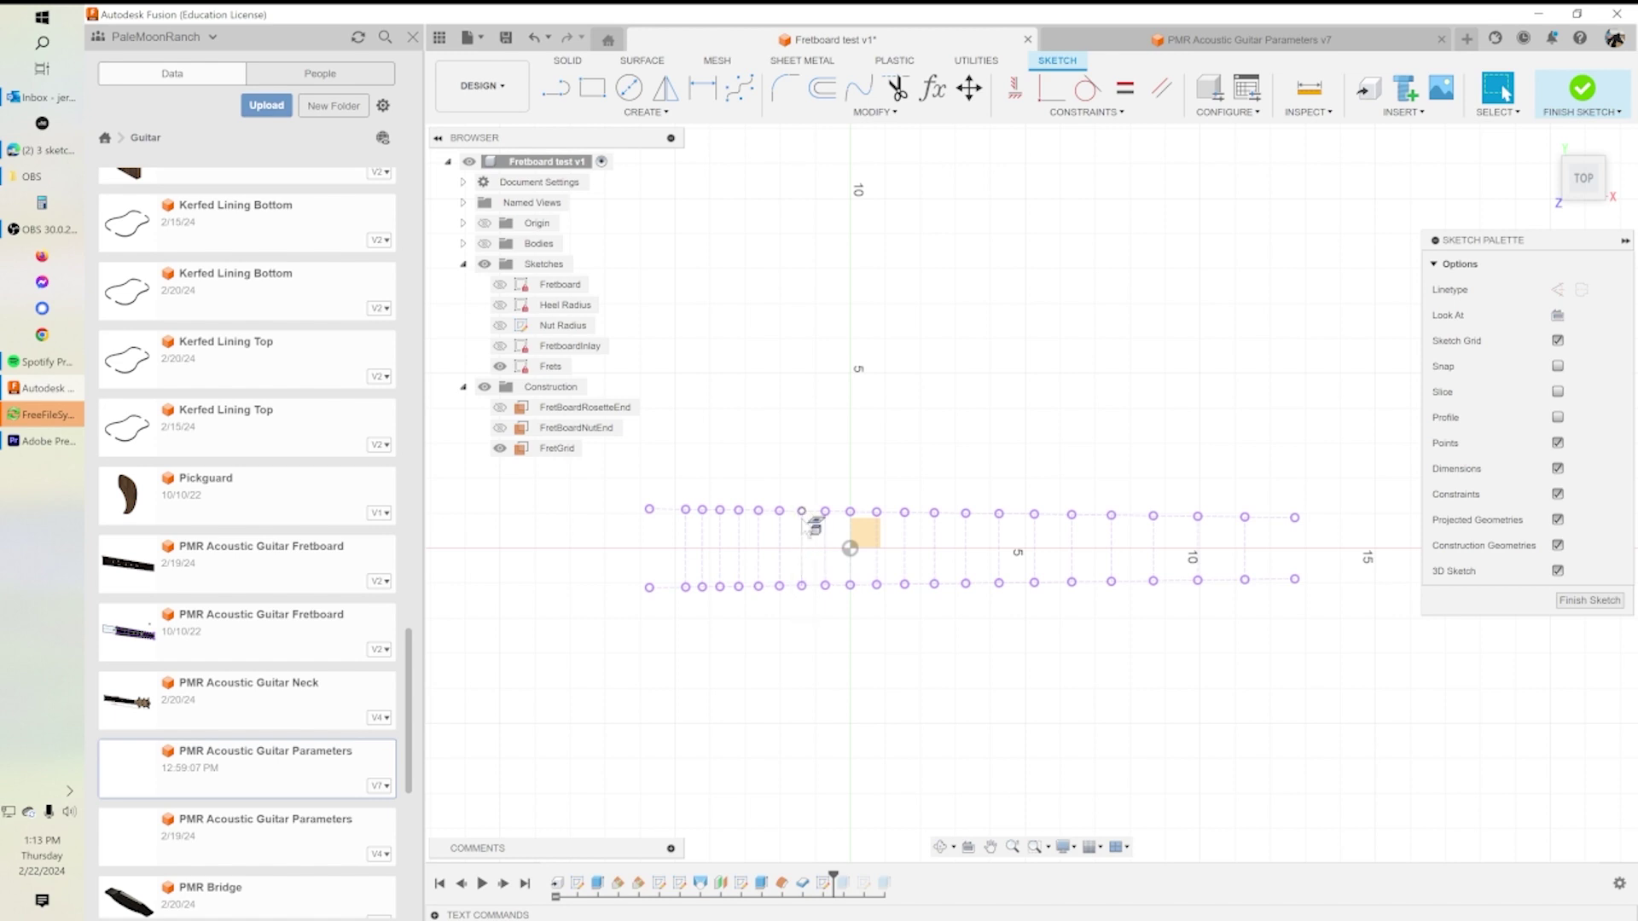
Offset the projected upper long fretboard edge inward by the Tang_Offset parameter in the Frets sketch.
mouse_move(1068, 650)
shift+middle_down()
mouse_move(1060, 508)
mouse_move(1082, 632)
shift+middle_up()
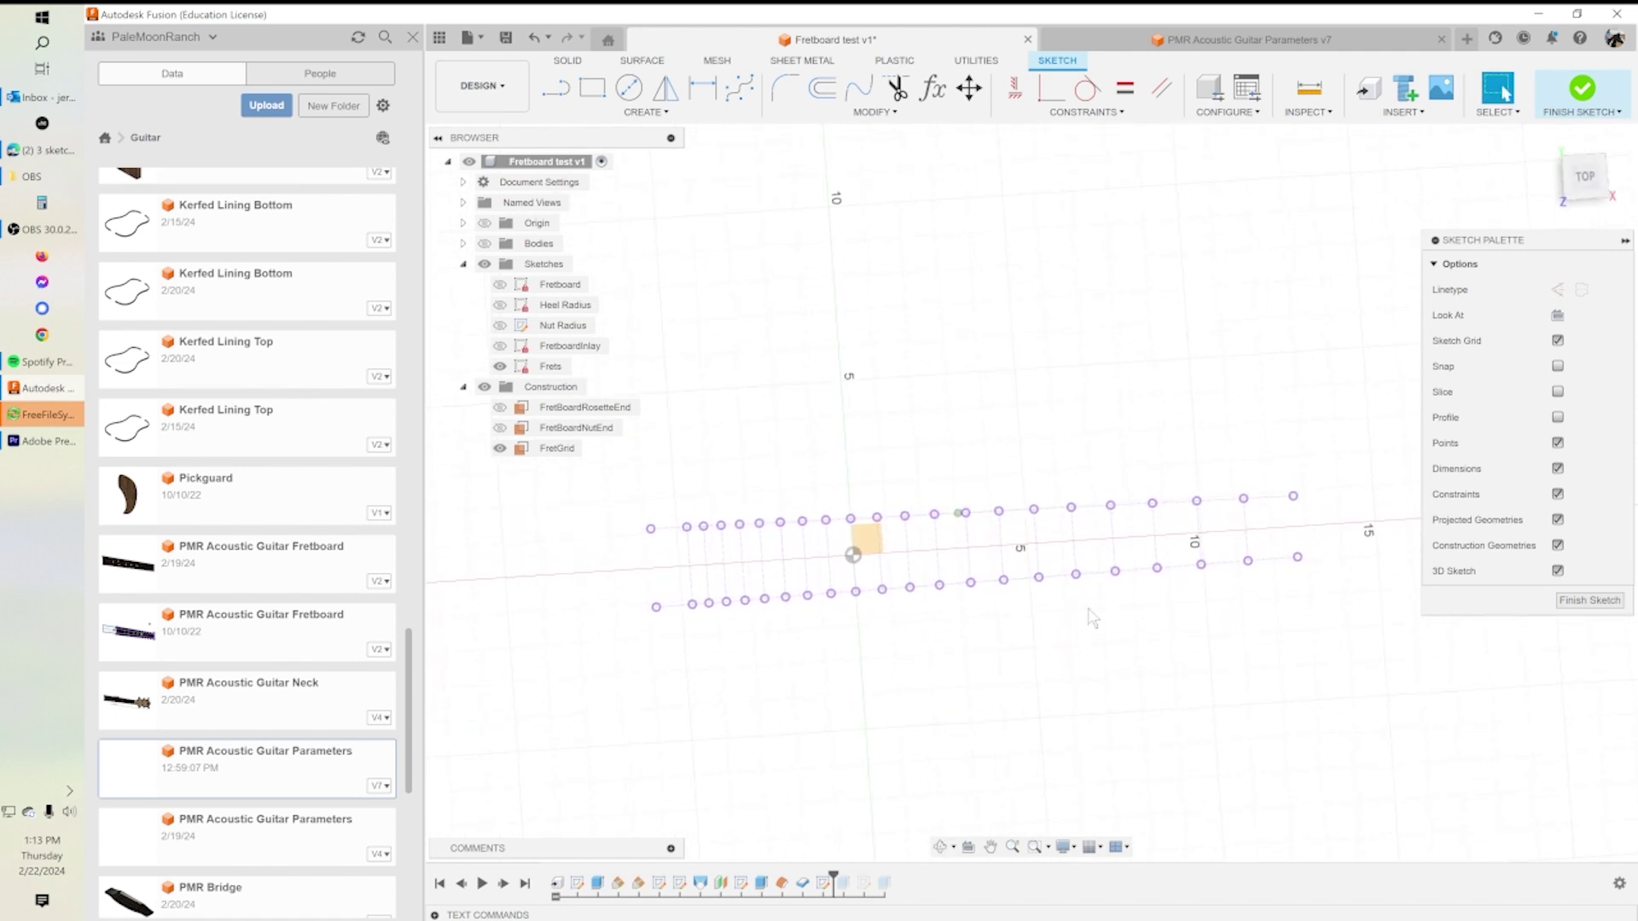
click(1584, 177)
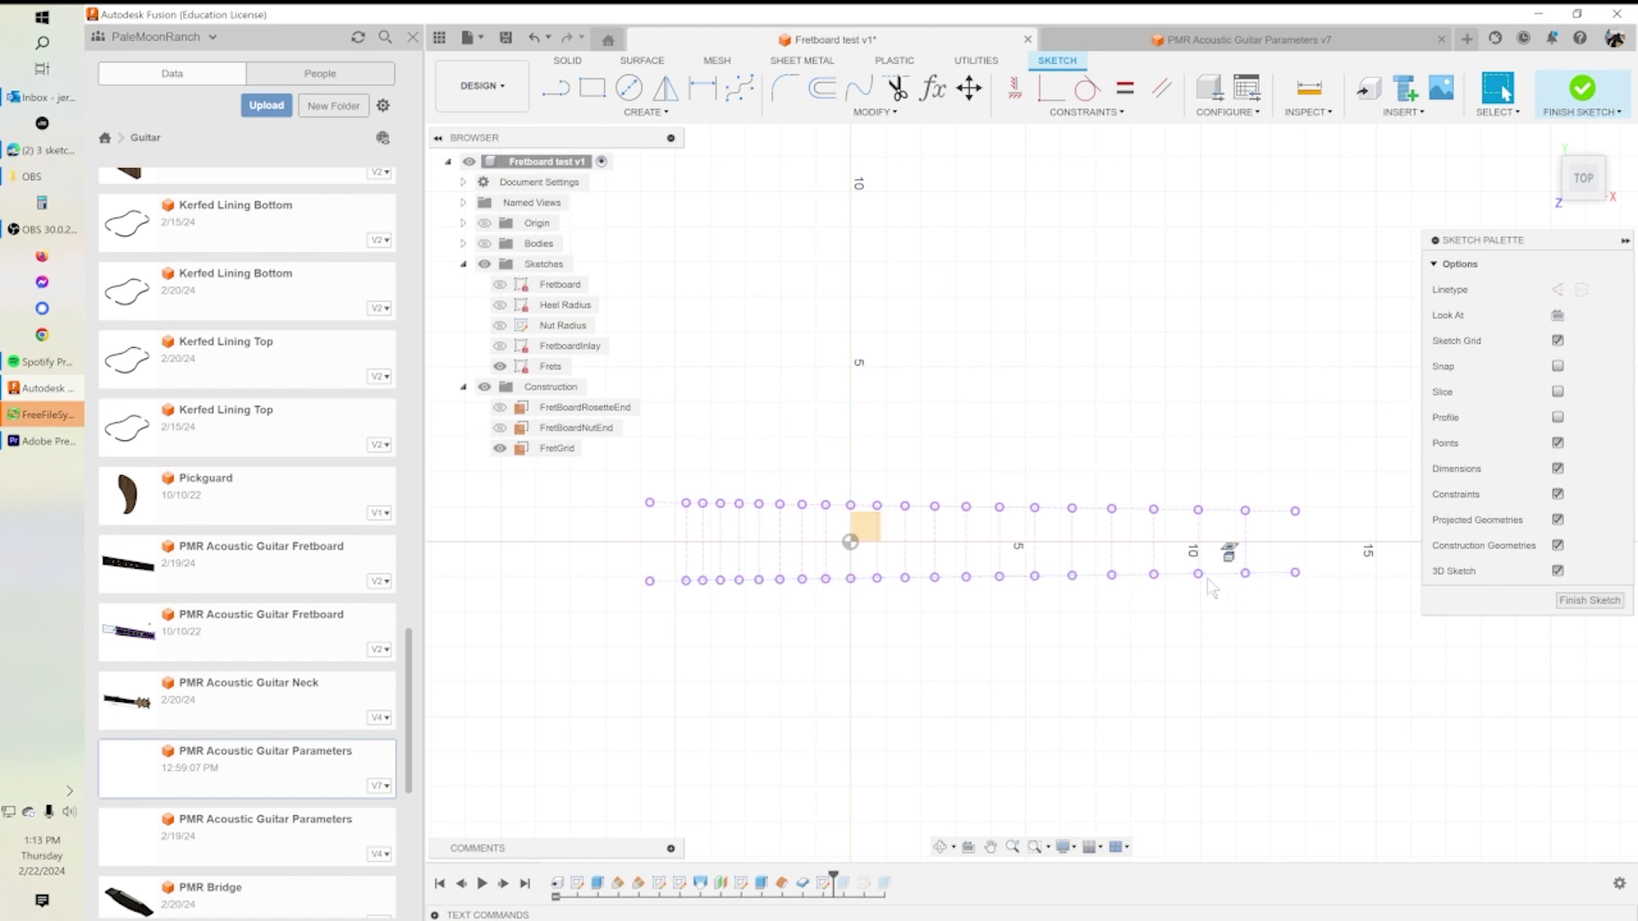
click(665, 510)
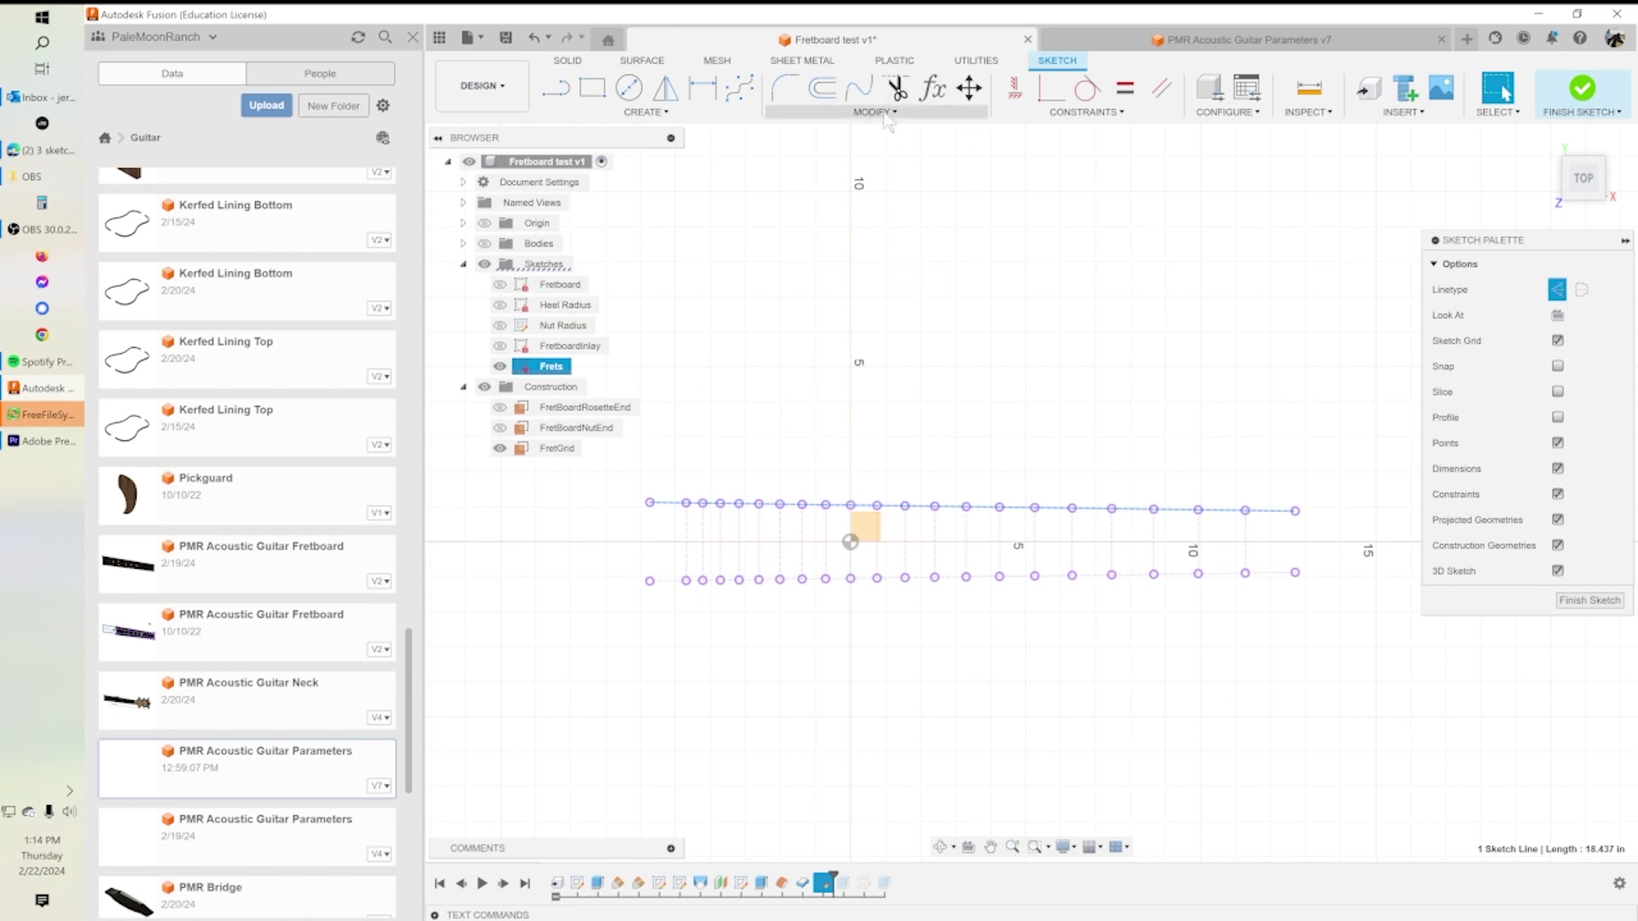
click(821, 94)
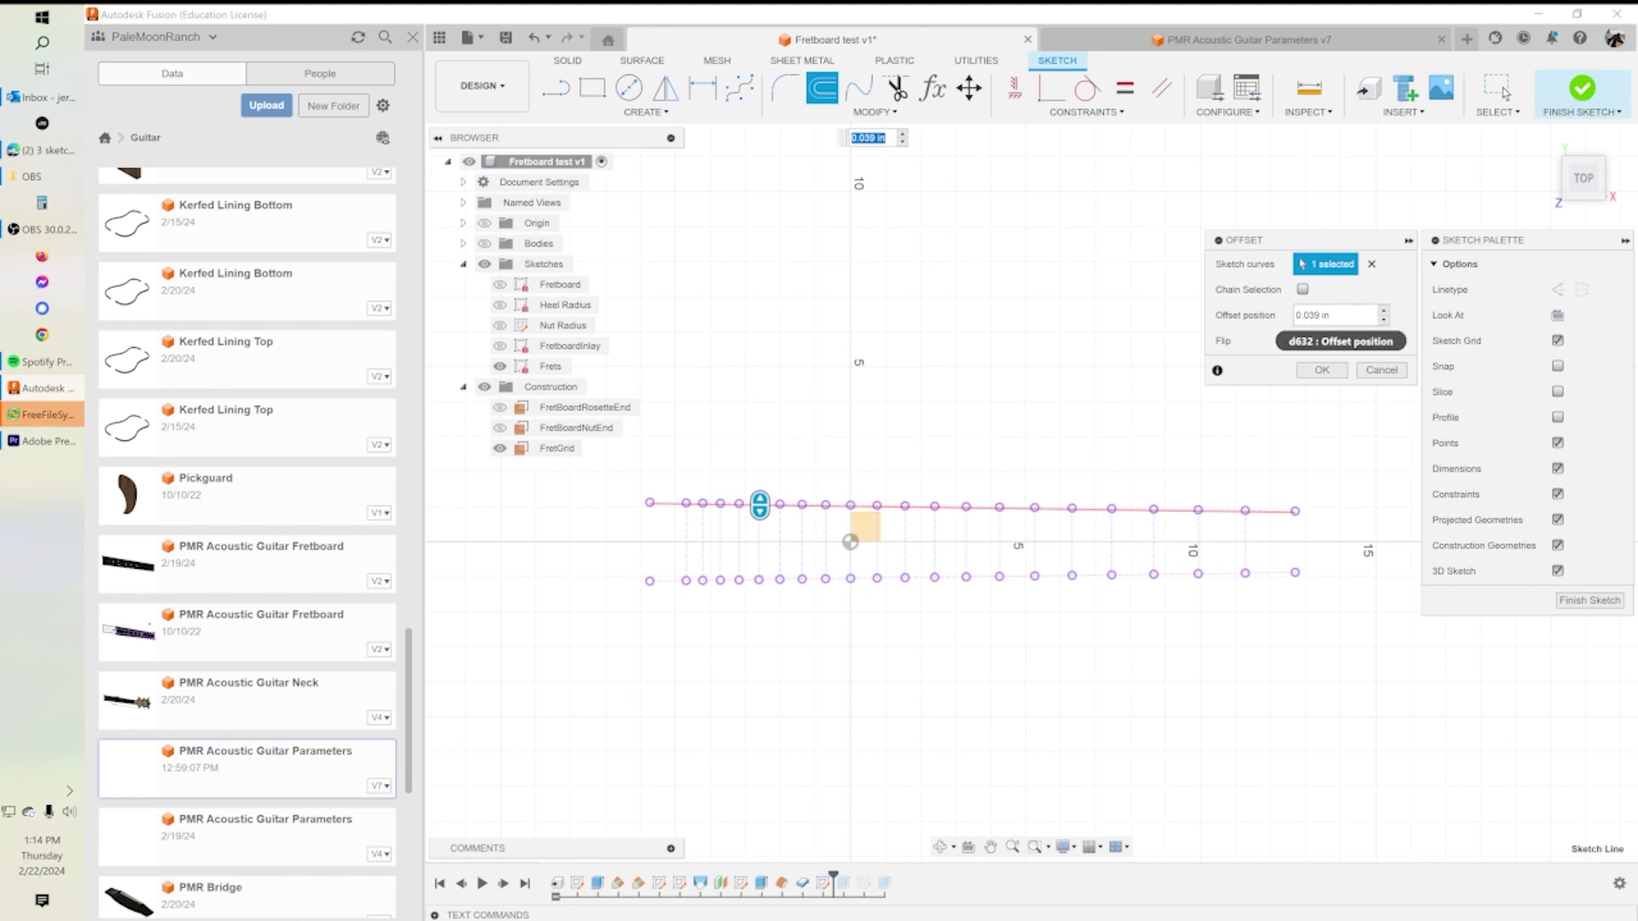
click(1335, 314)
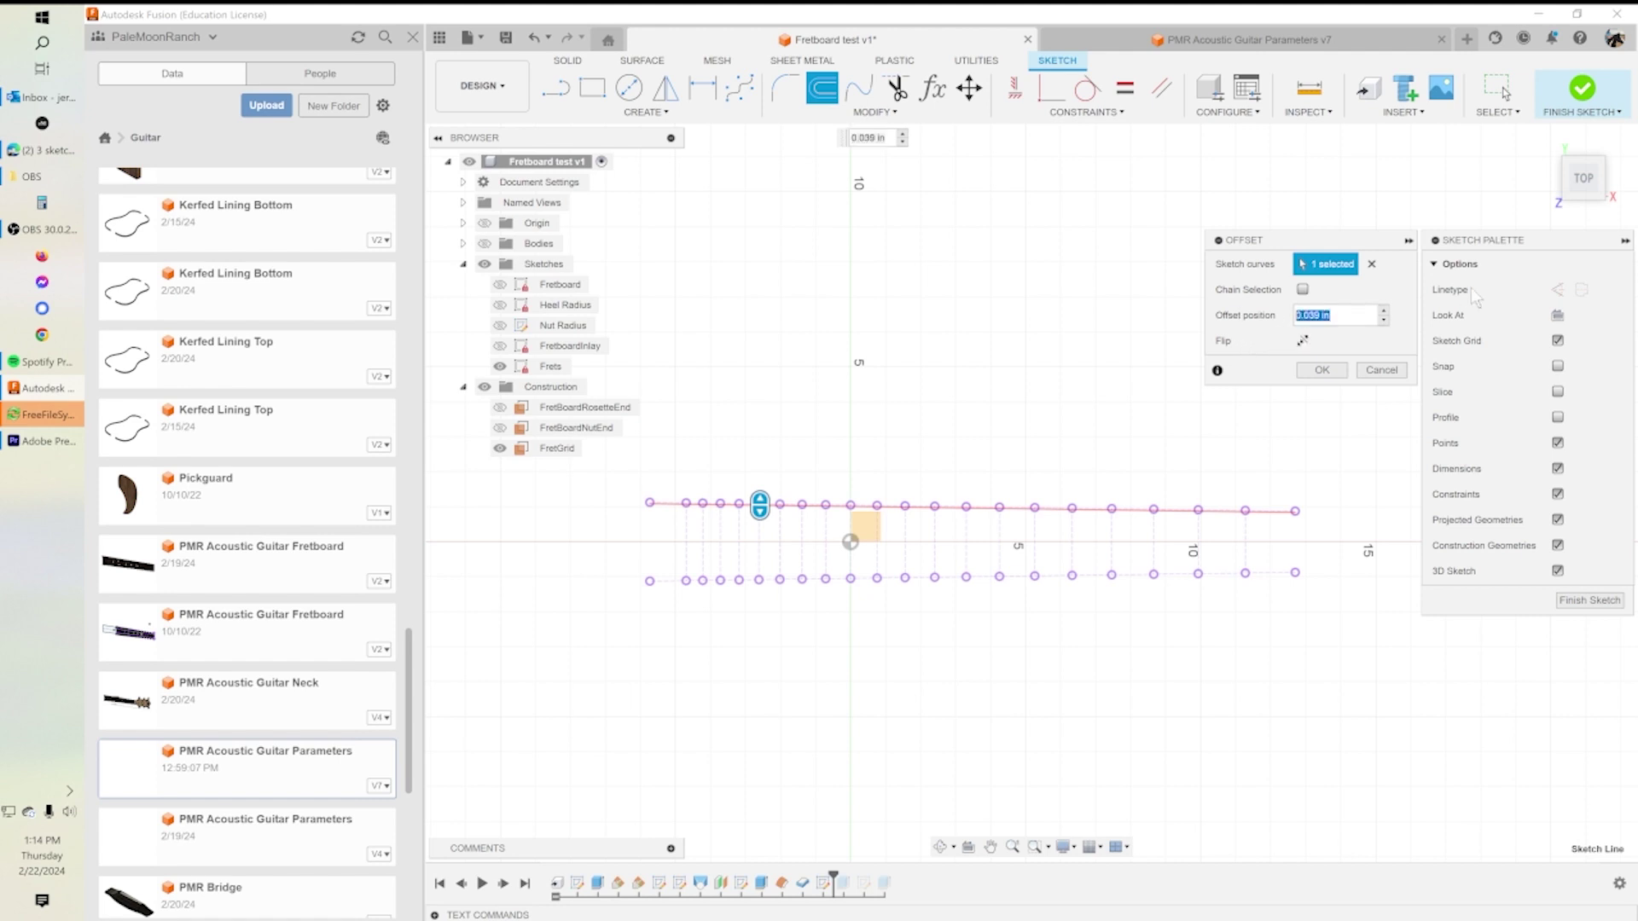
text(tan)
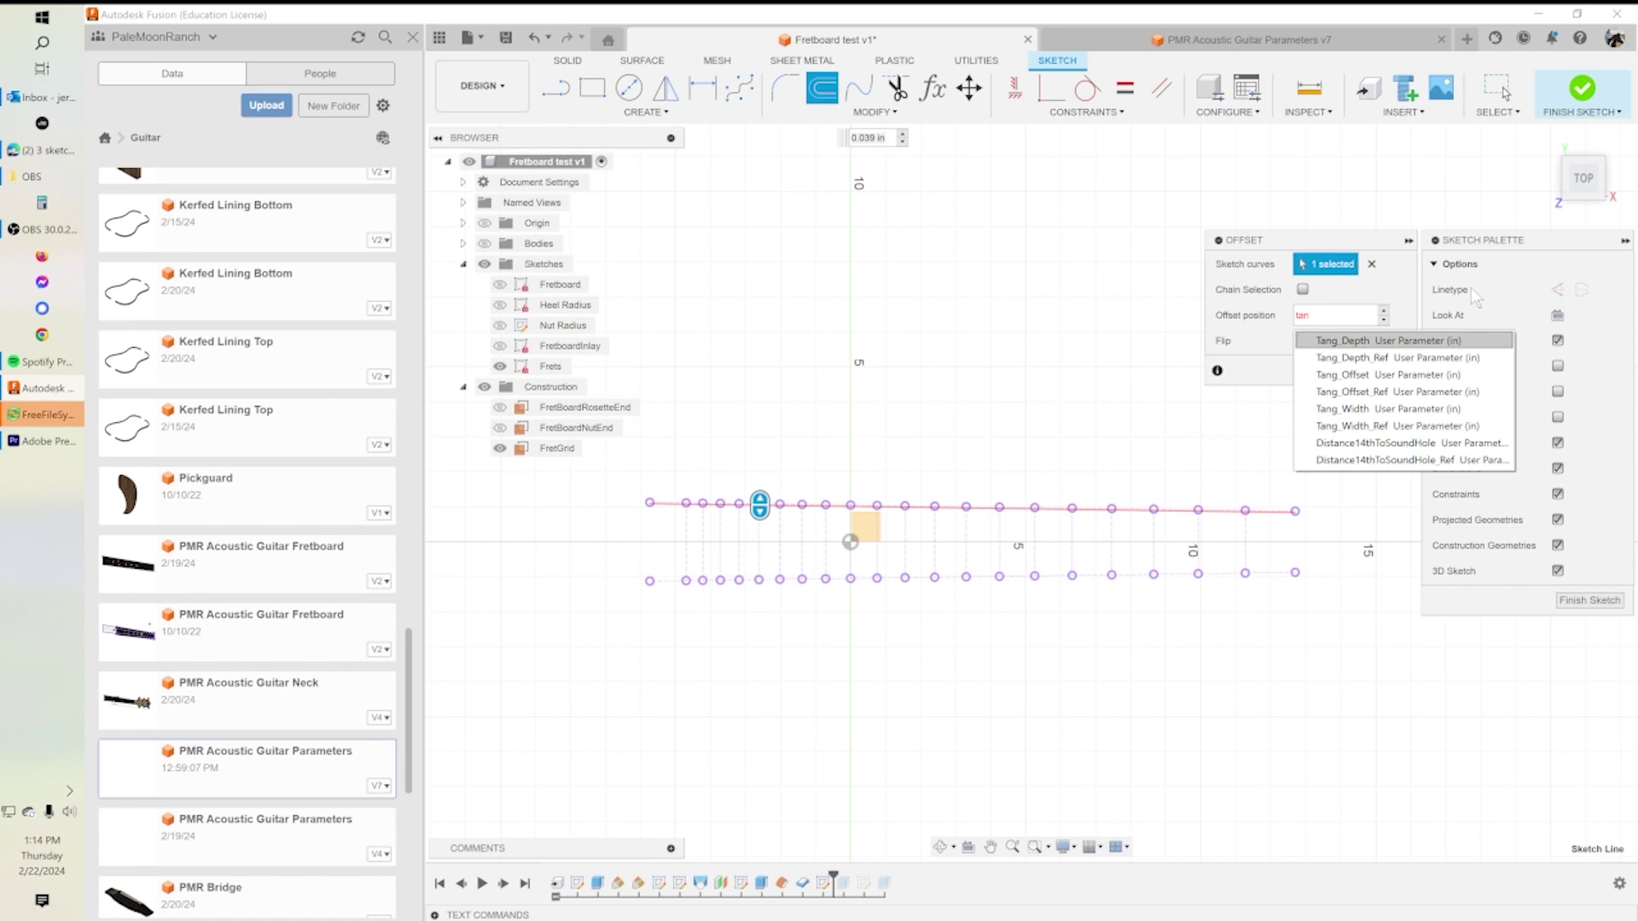
key(Down)
key(Down)
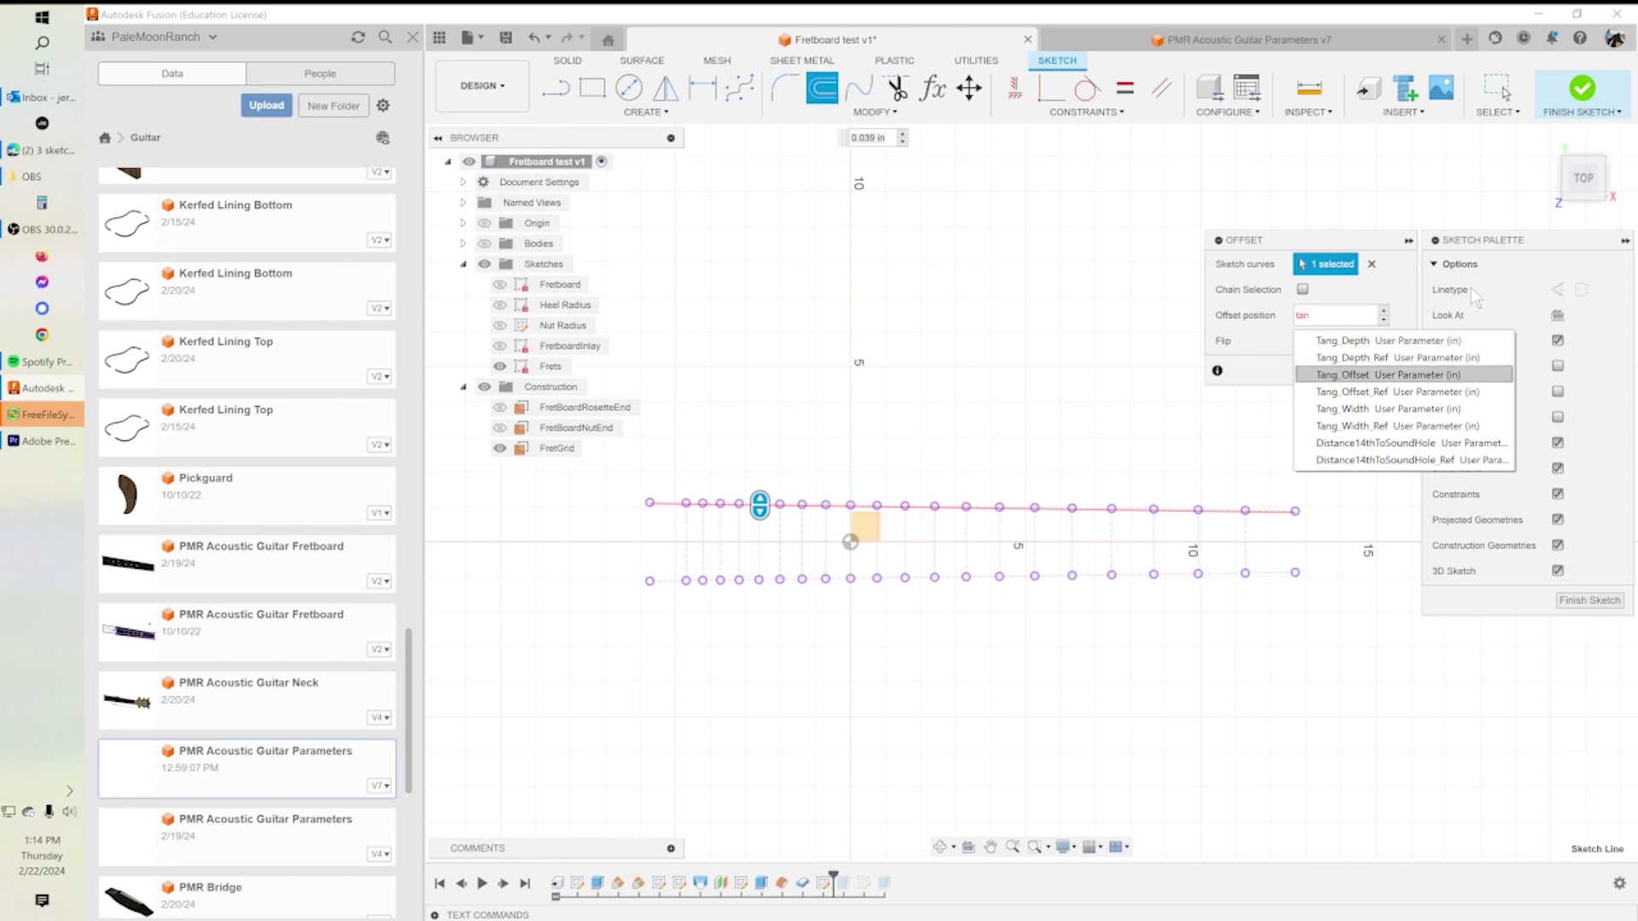
key(Return)
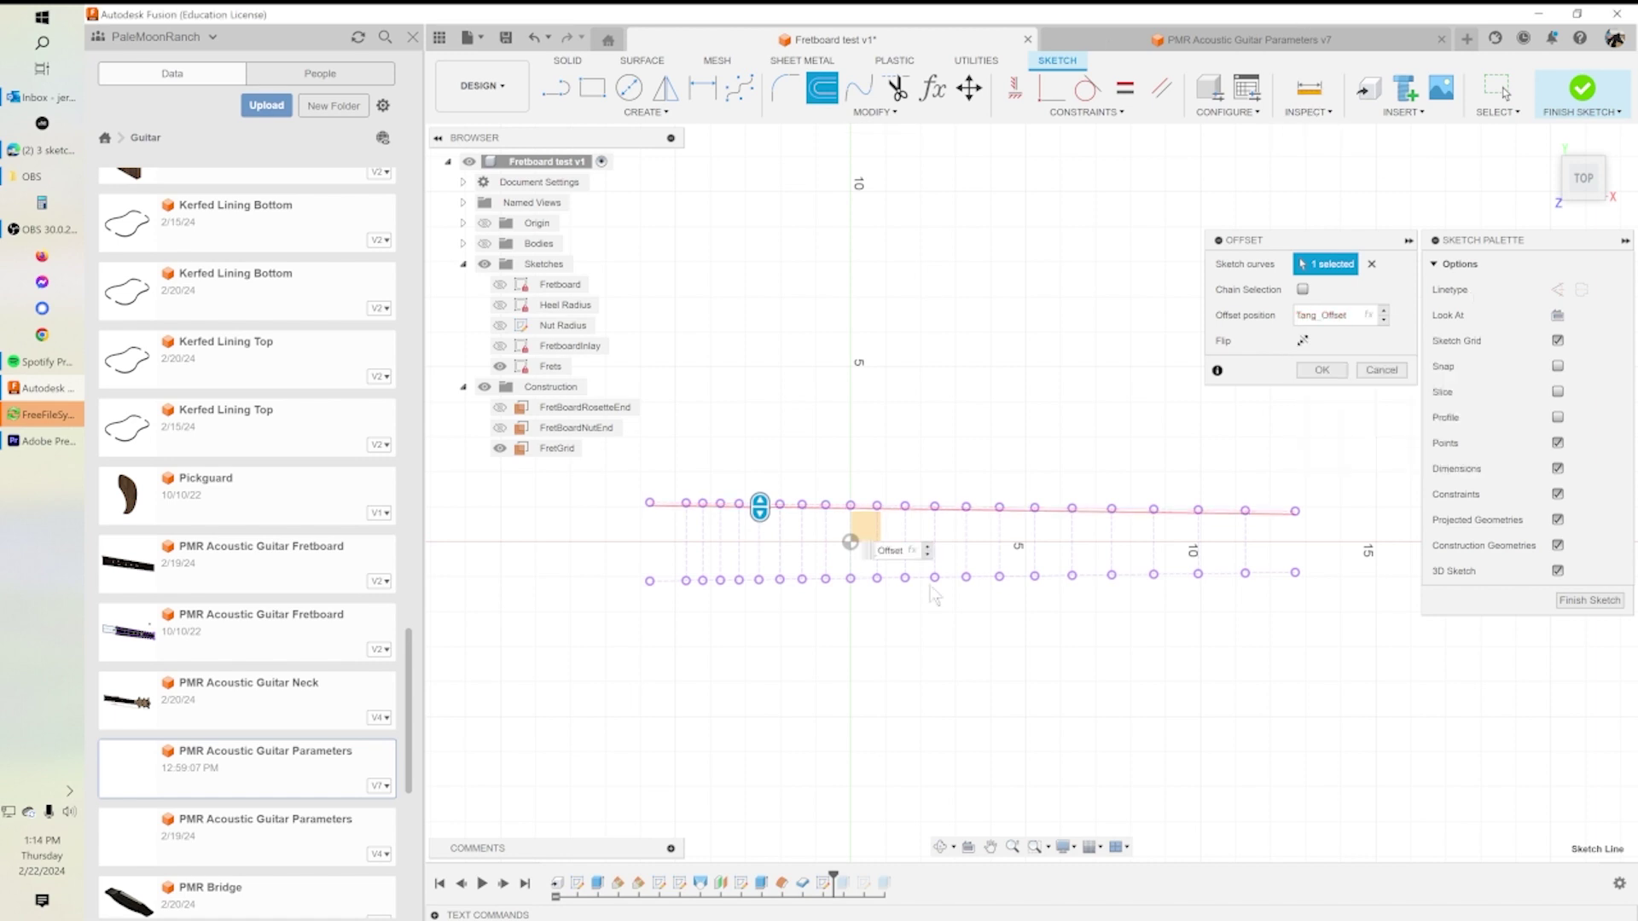
click(1321, 370)
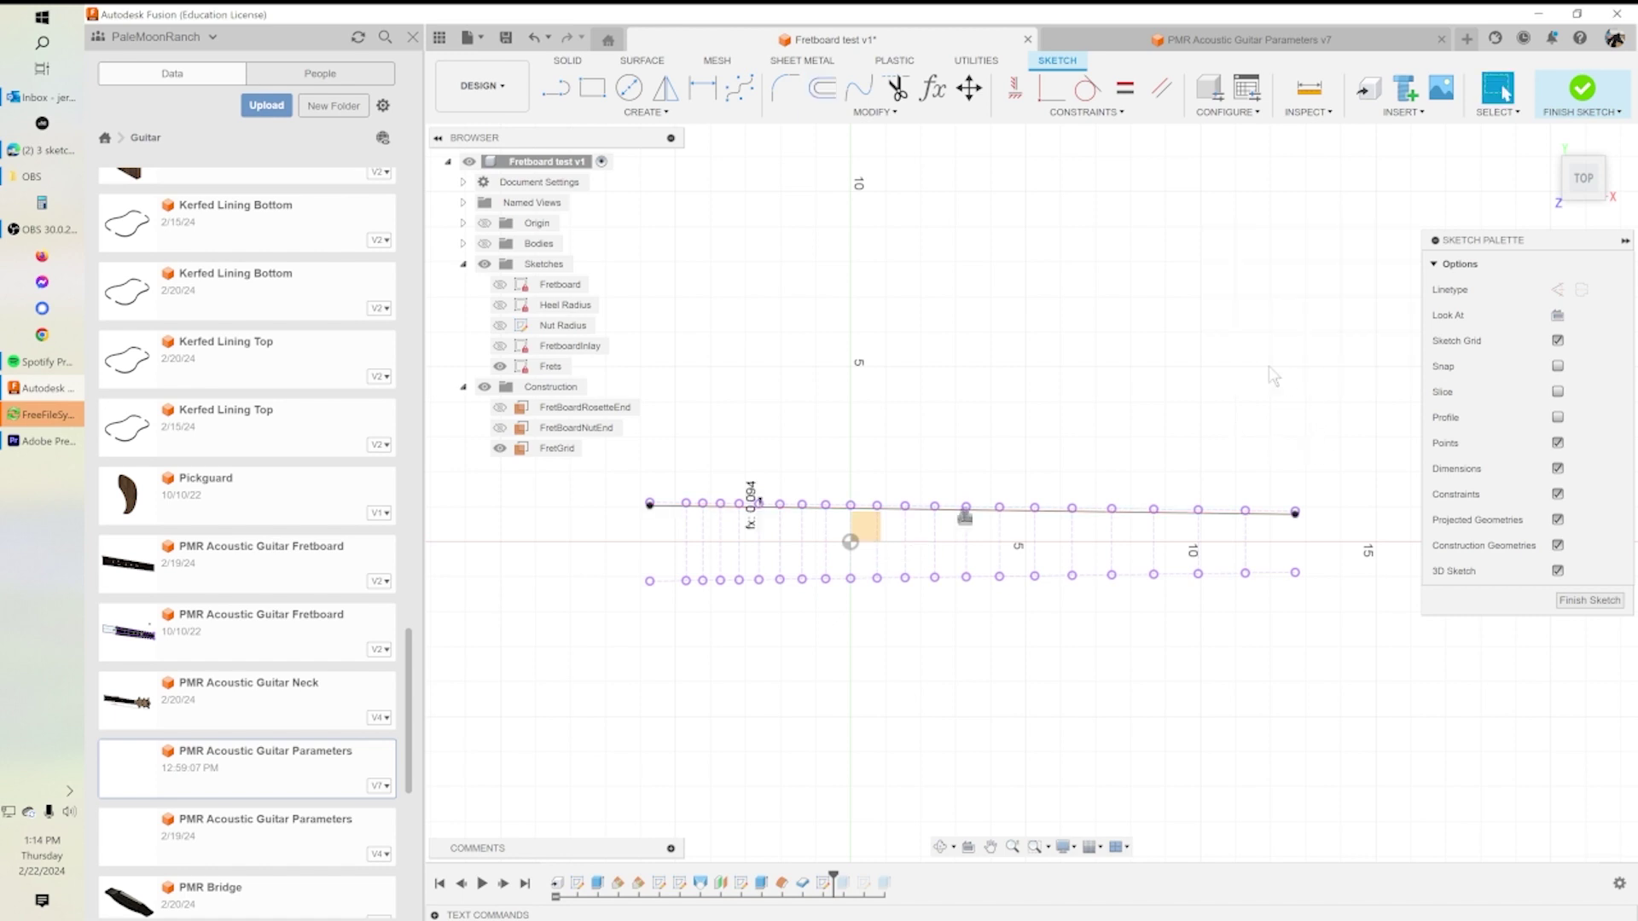
Offset the projected lower long fretboard edge inward by the Tang_Offset parameter.
click(670, 579)
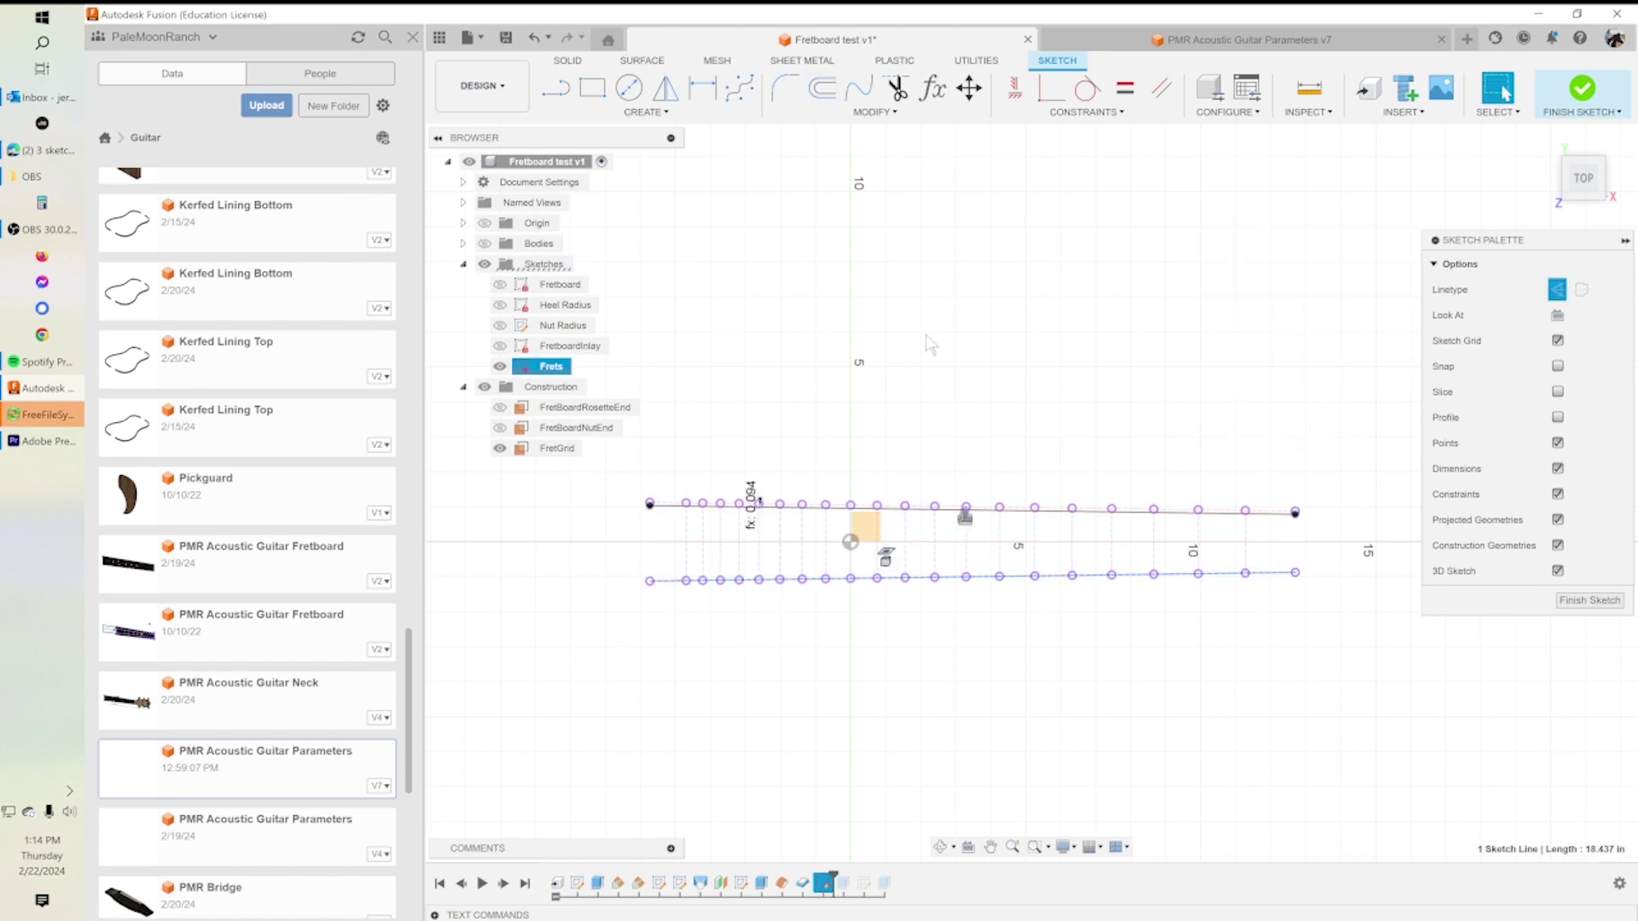
click(823, 87)
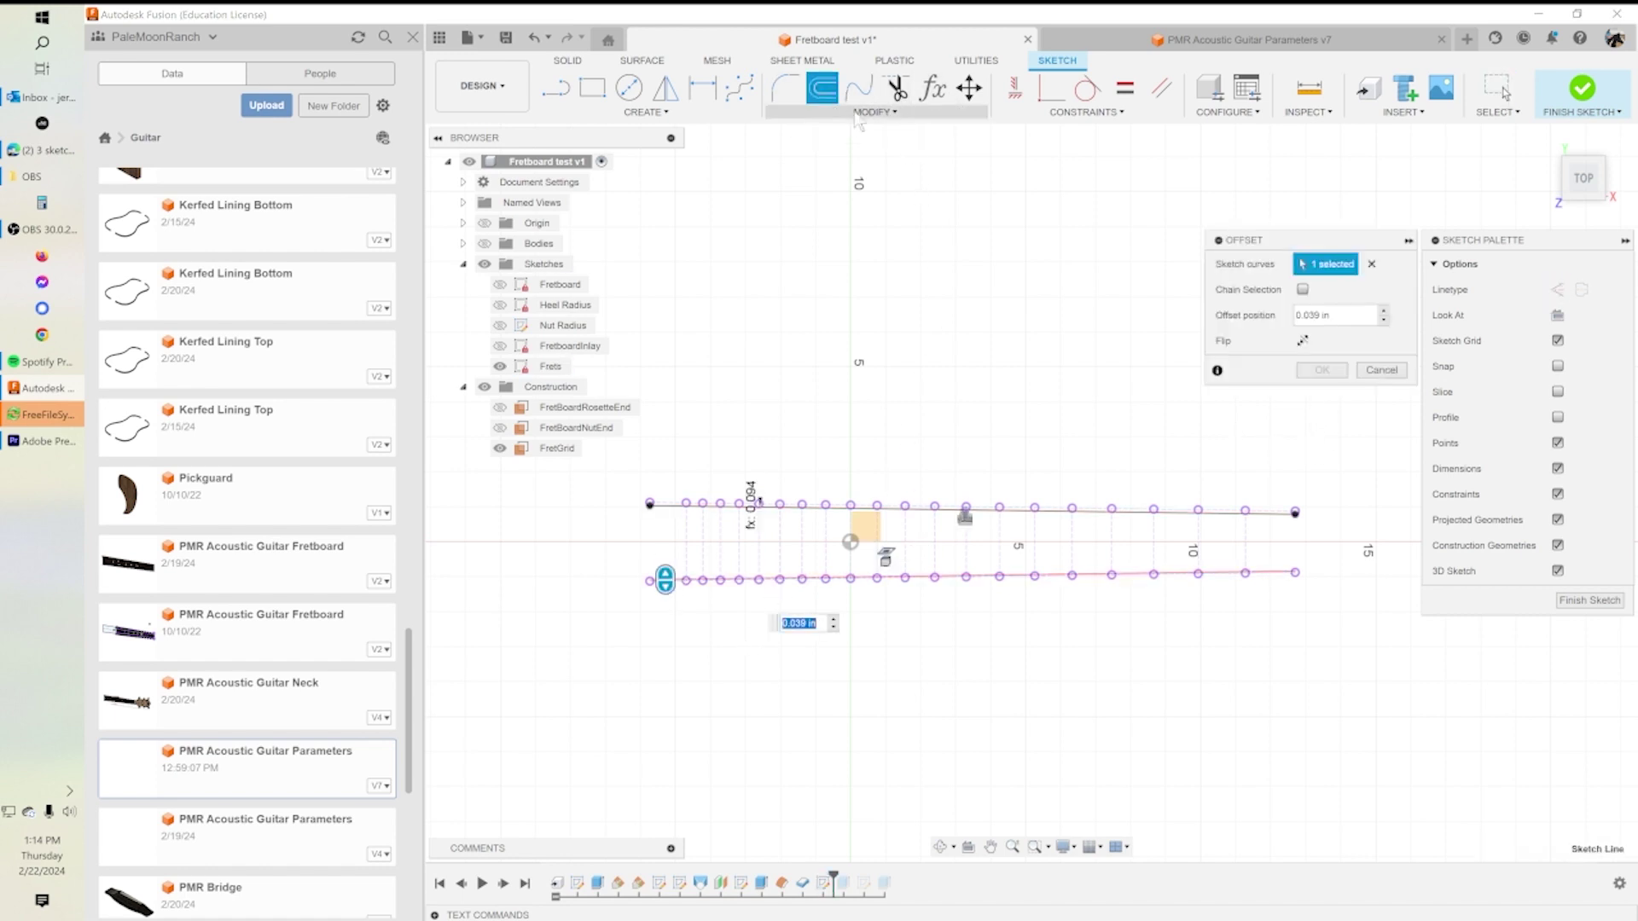
click(1314, 314)
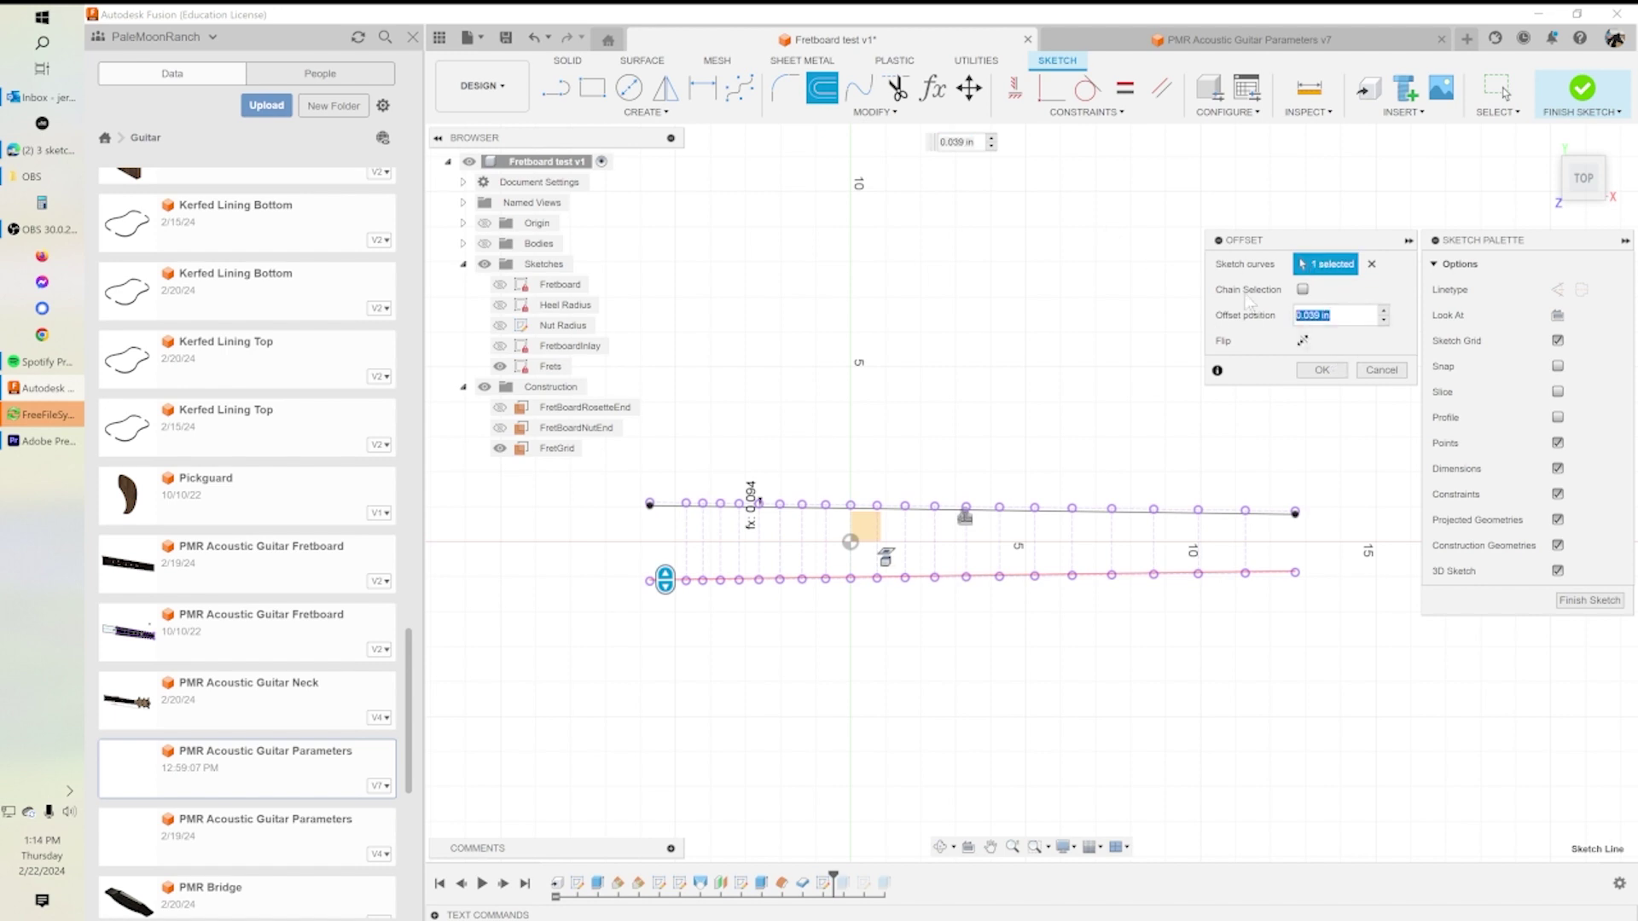
text(tang)
text(off)
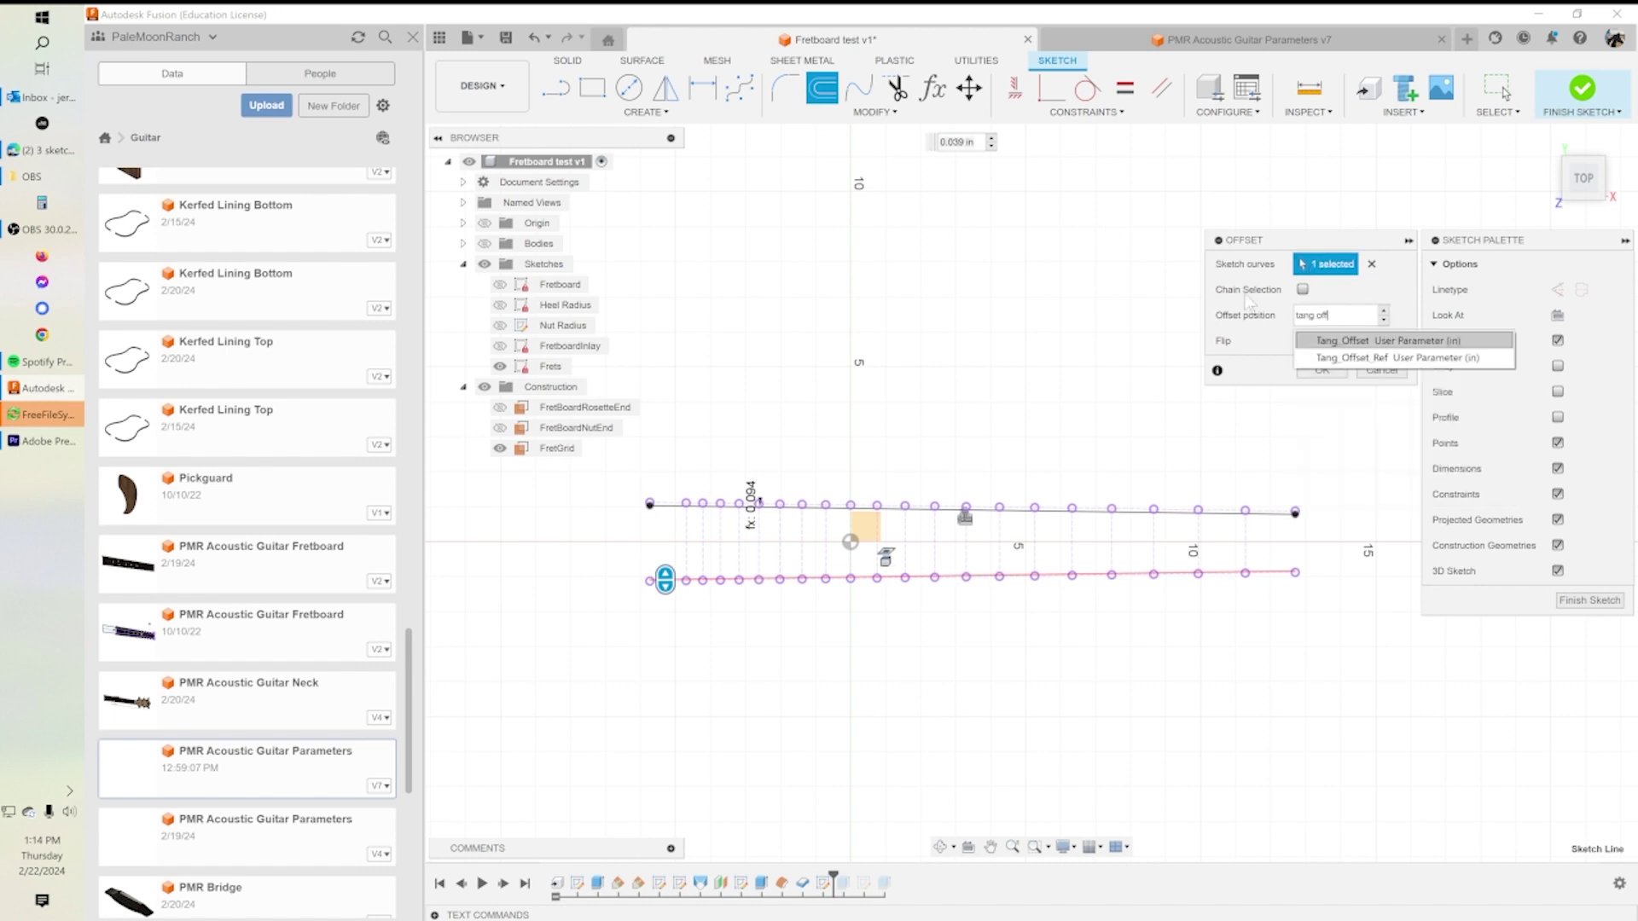
key(Return)
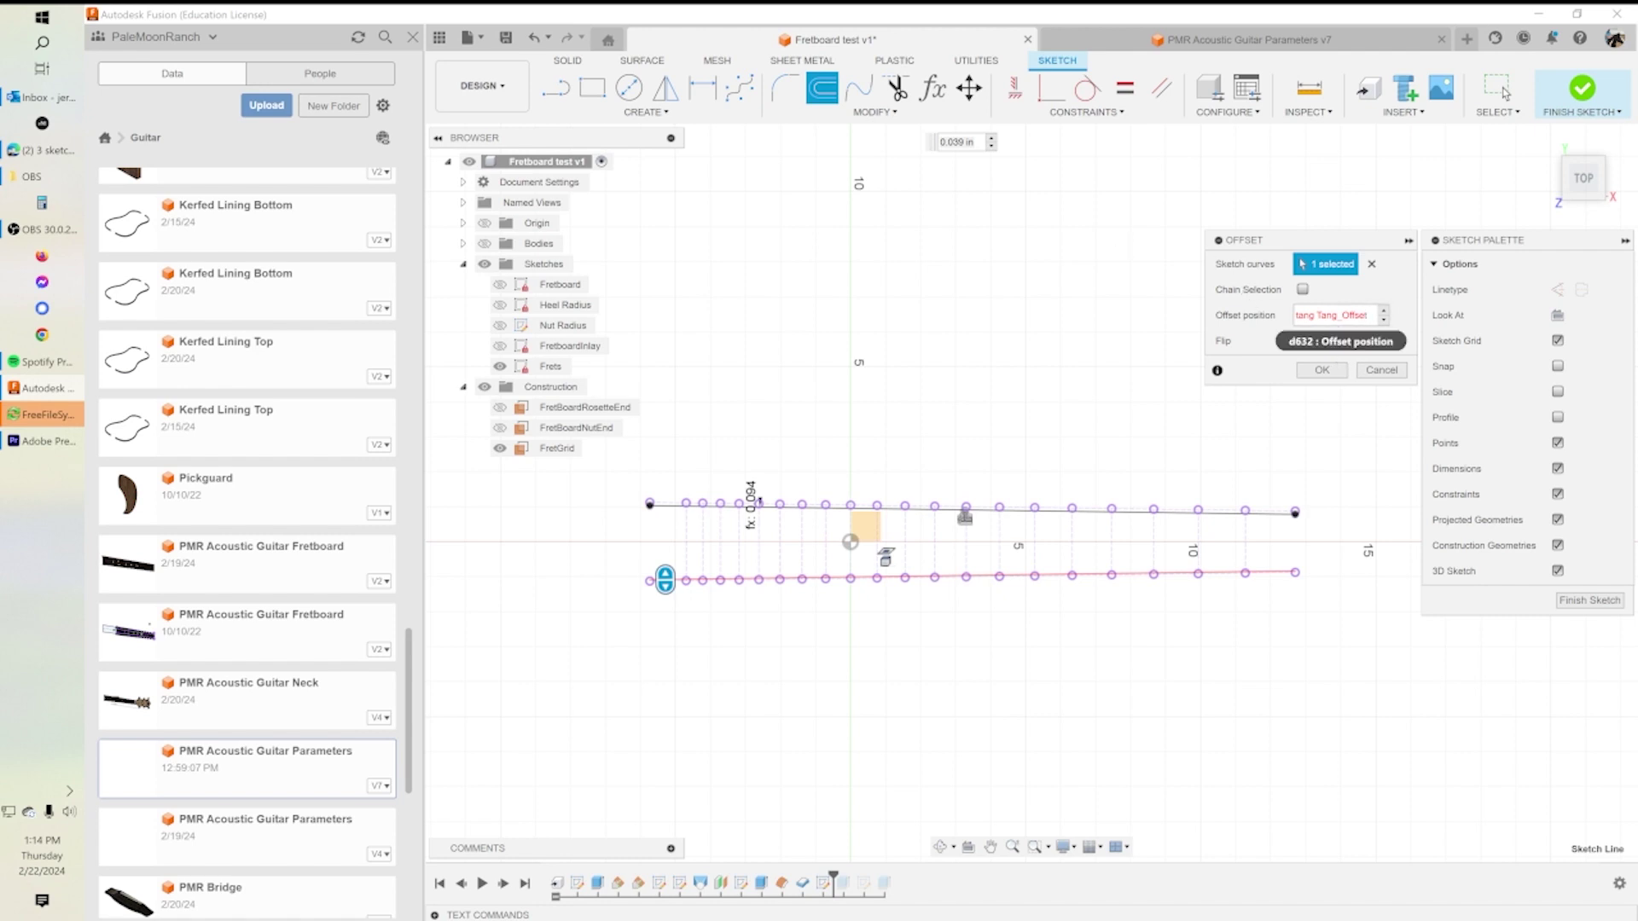
double_click(1306, 315)
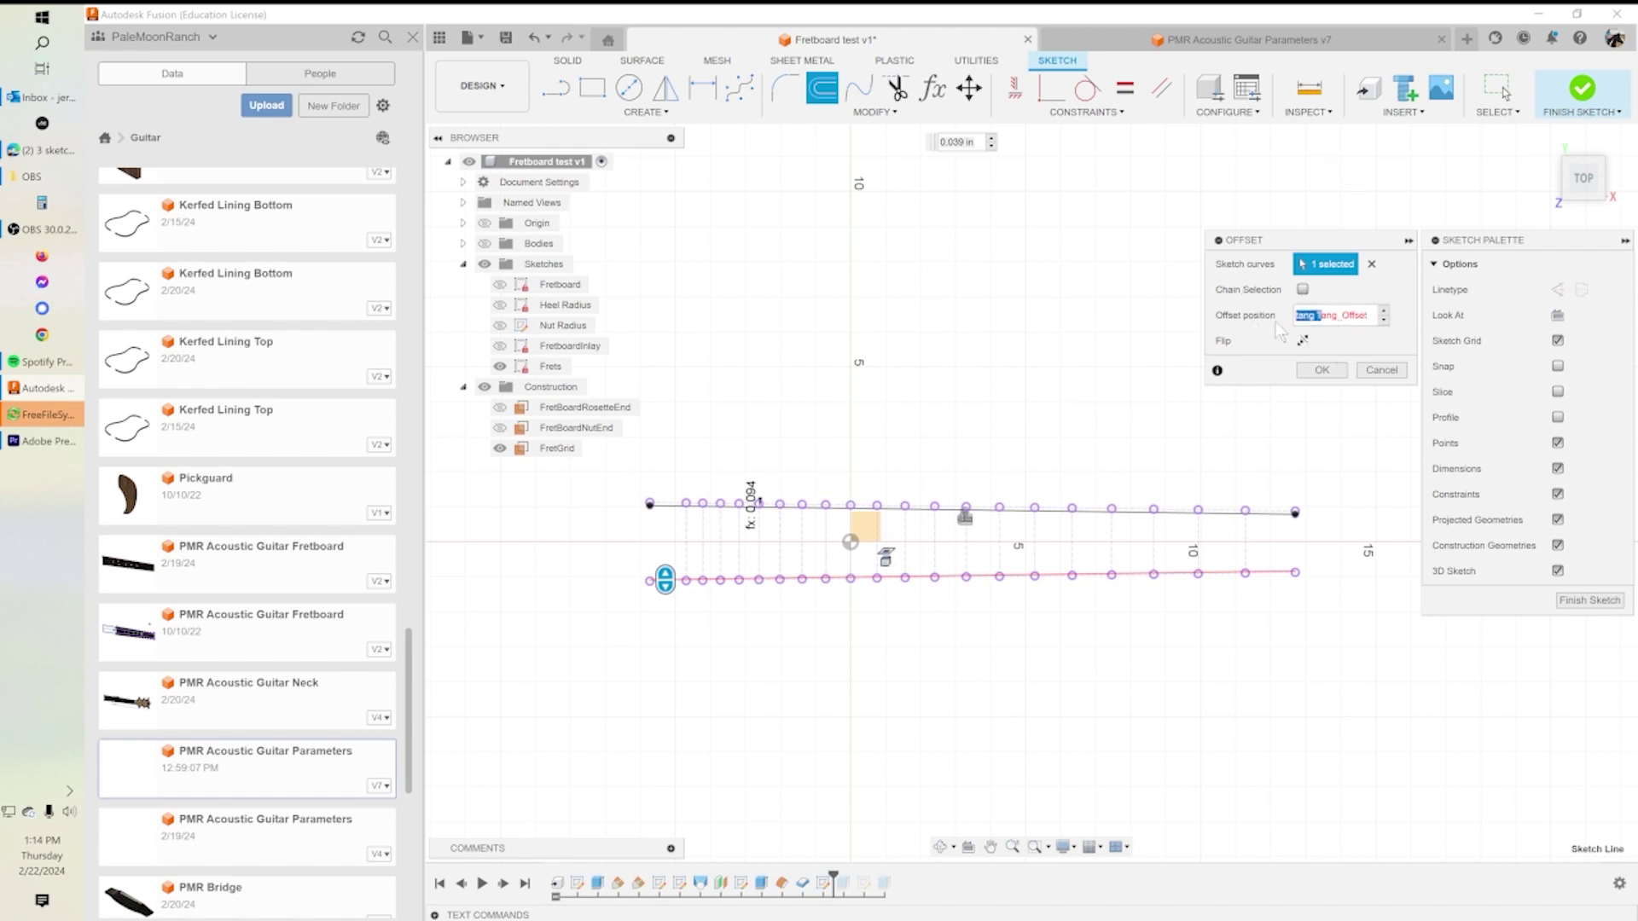
text(t)
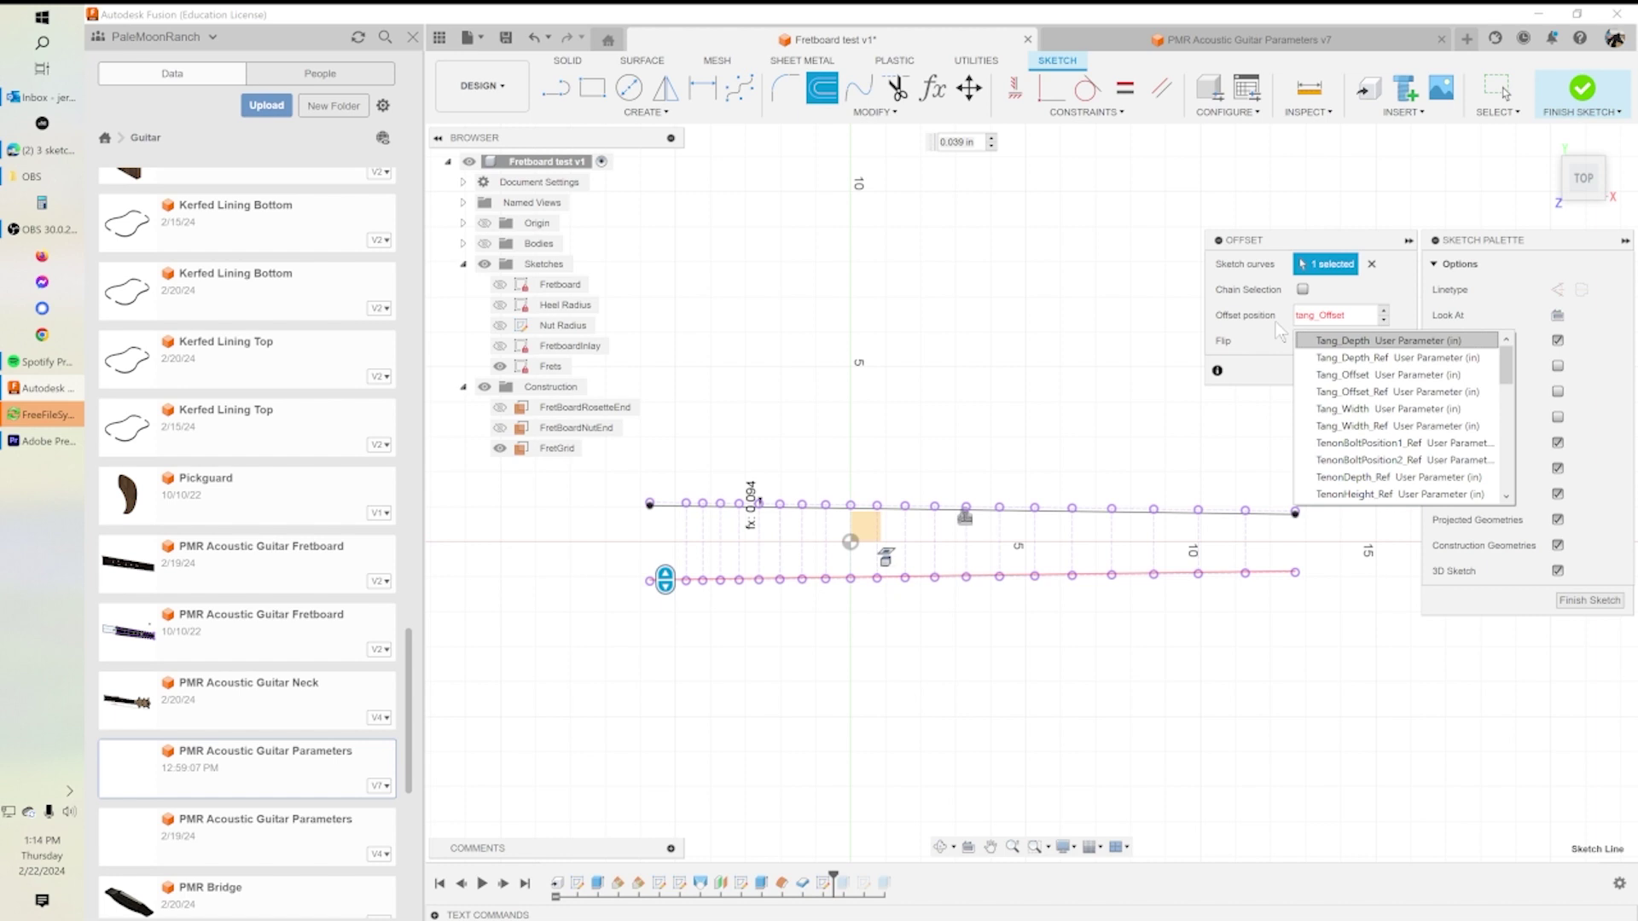
key(Return)
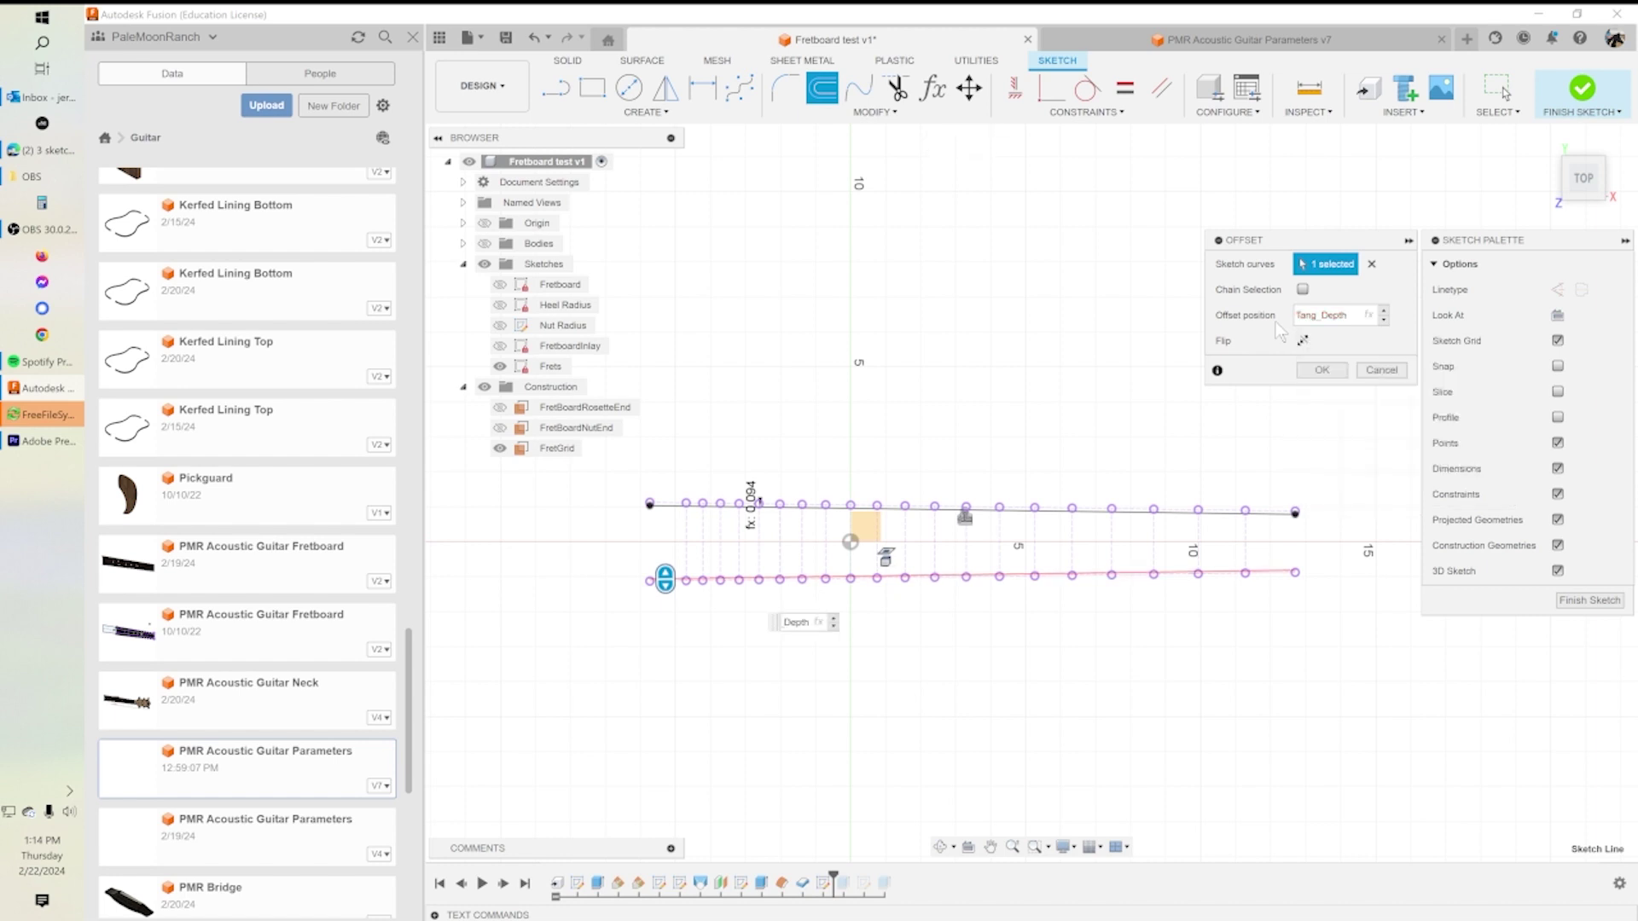
drag(1321, 315, 1329, 314)
text(Offset)
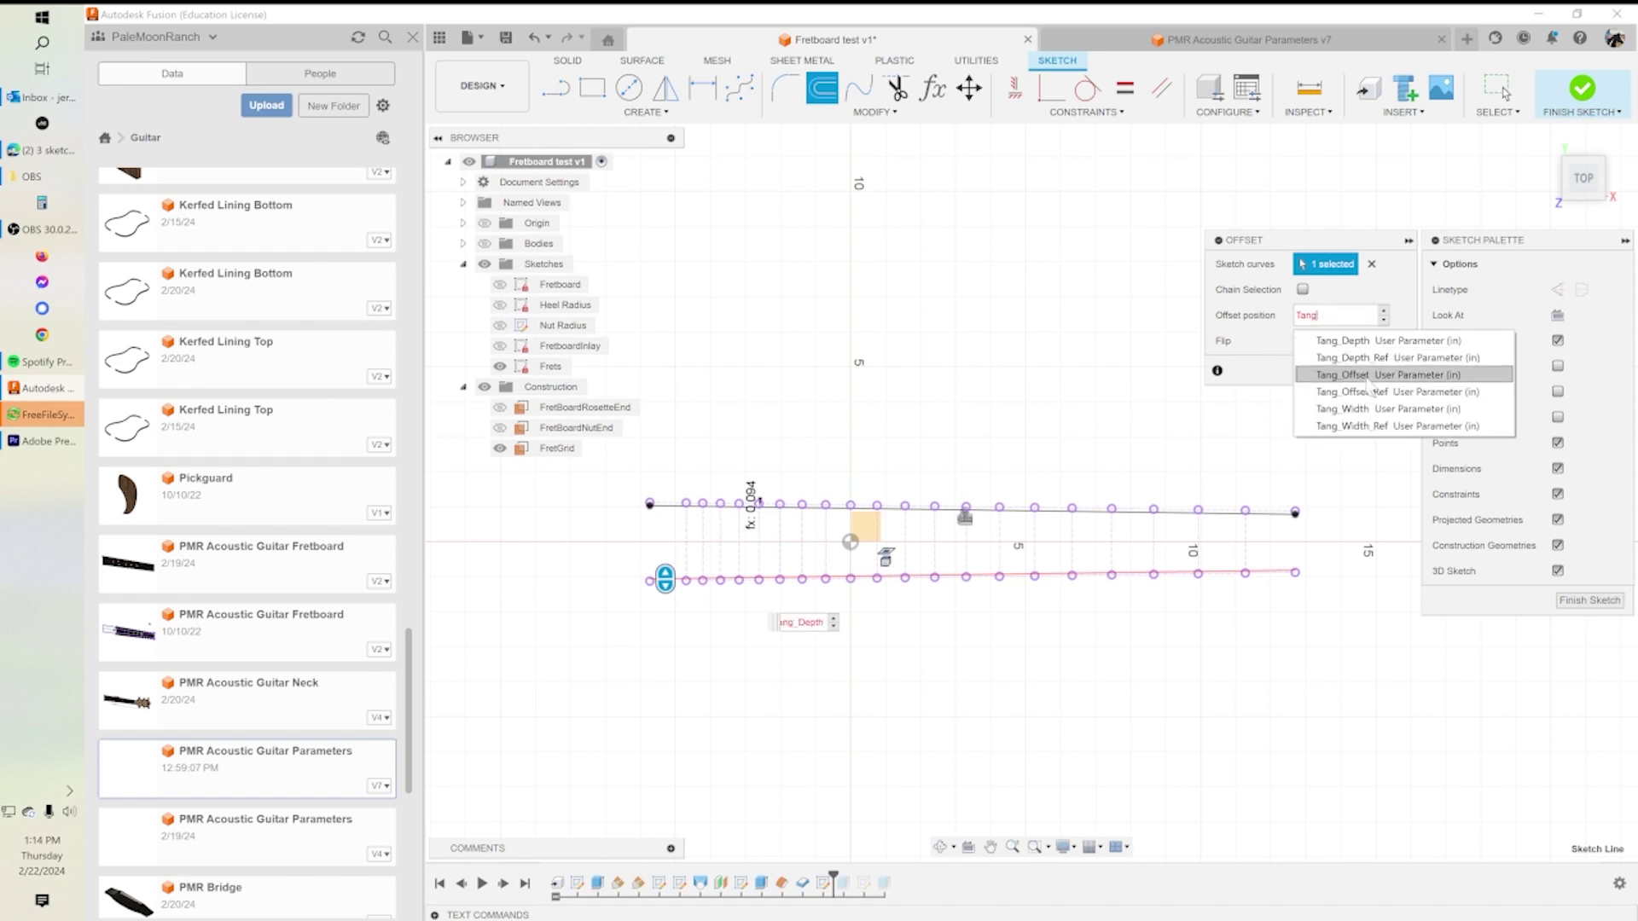
click(1321, 370)
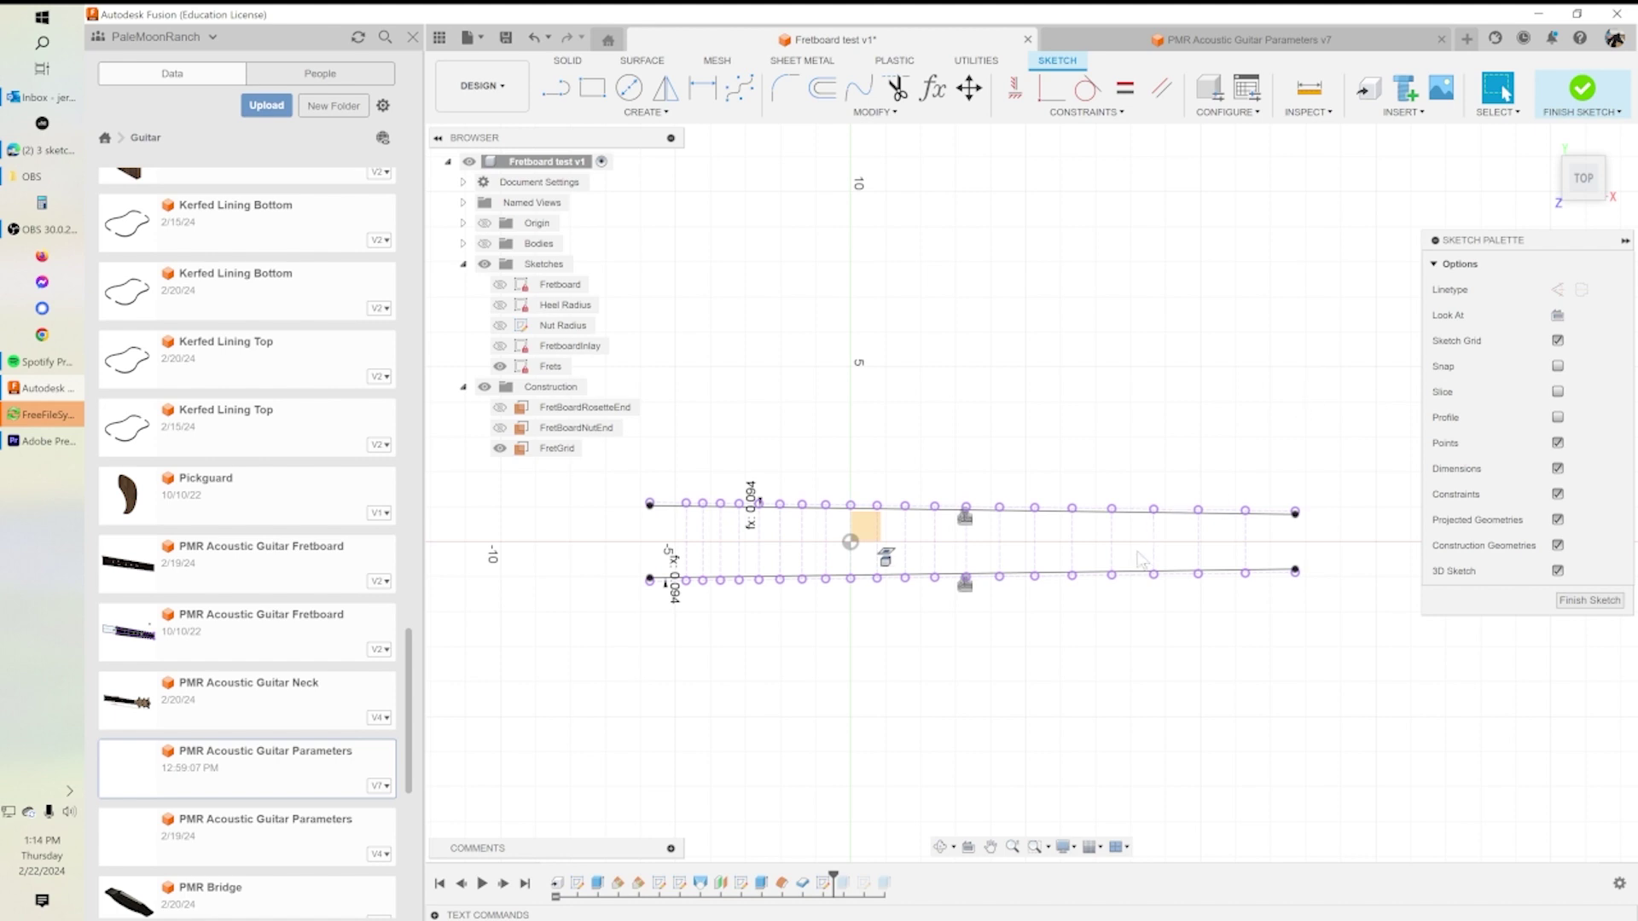
Draw eight separate lines between the two offset edge lines along consecutive projected fret lines, starting with the fret nearest the fretboard's wide end.
scroll(1002, 569, up, 3)
mouse_move(1109, 612)
middle_down()
mouse_move(1261, 716)
mouse_move(1152, 731)
mouse_move(1193, 751)
middle_up()
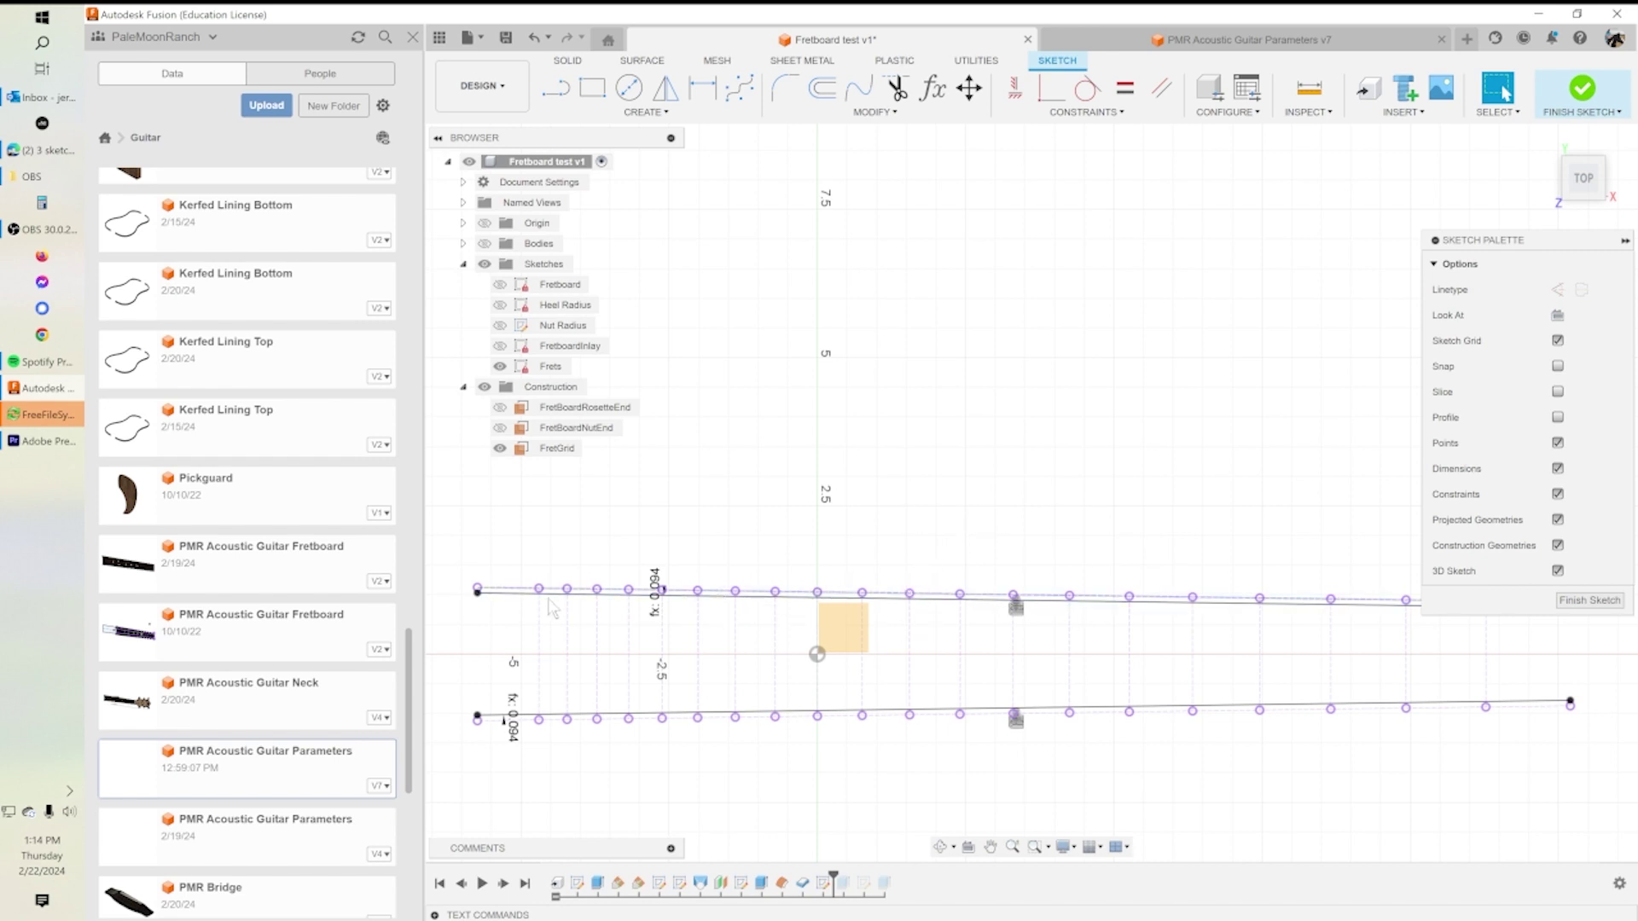
middle_drag(921, 499, 972, 355)
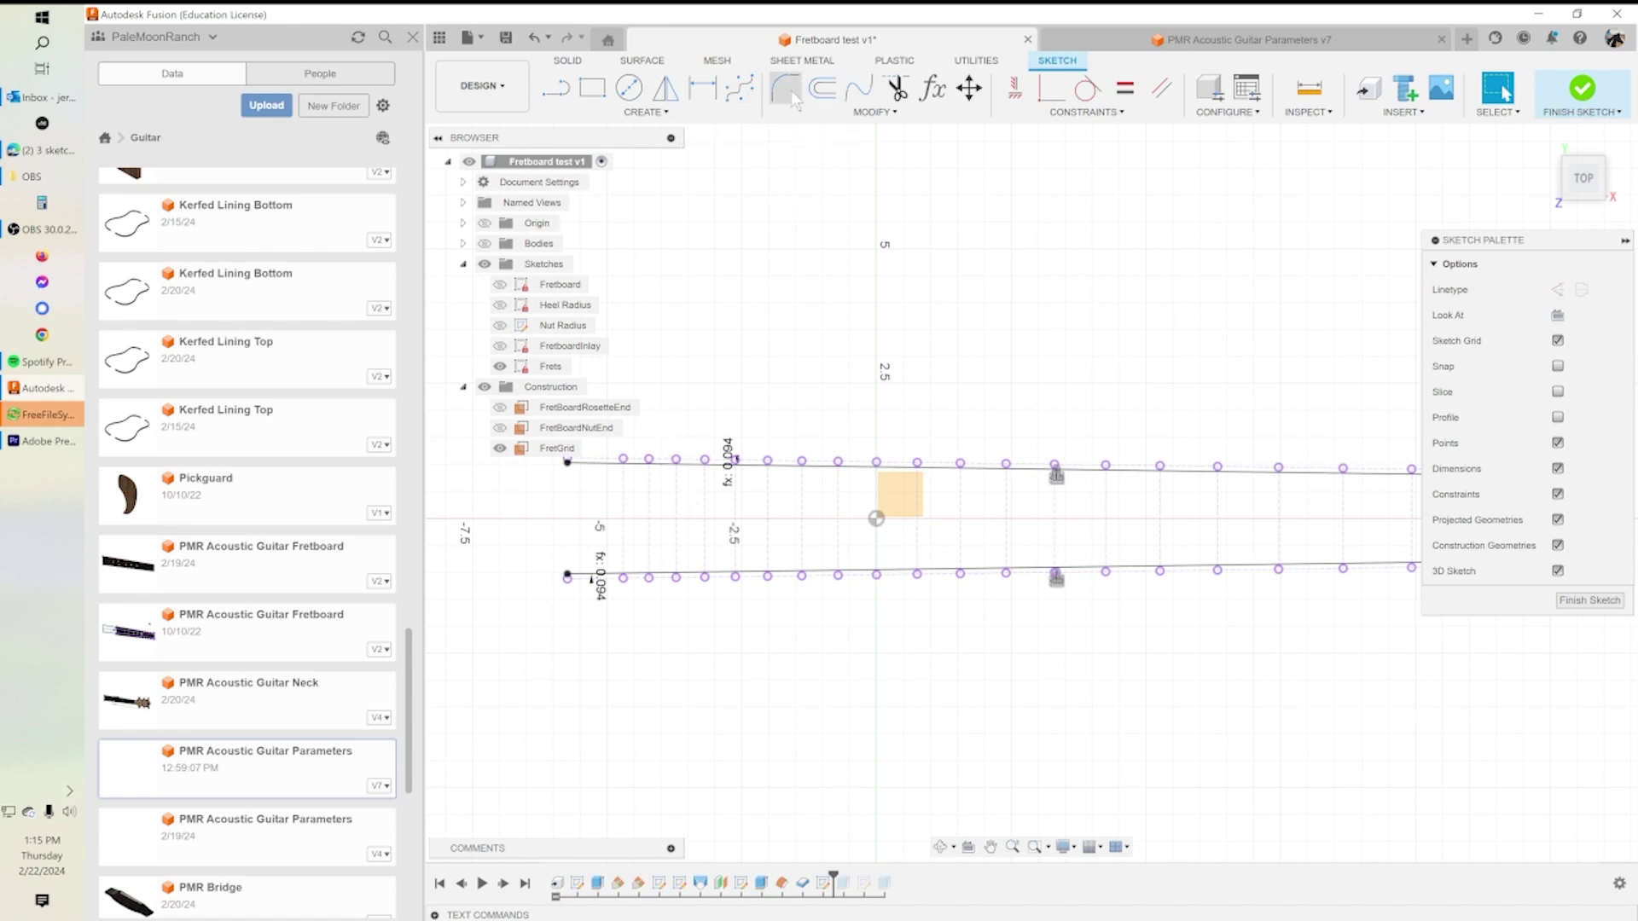
click(555, 88)
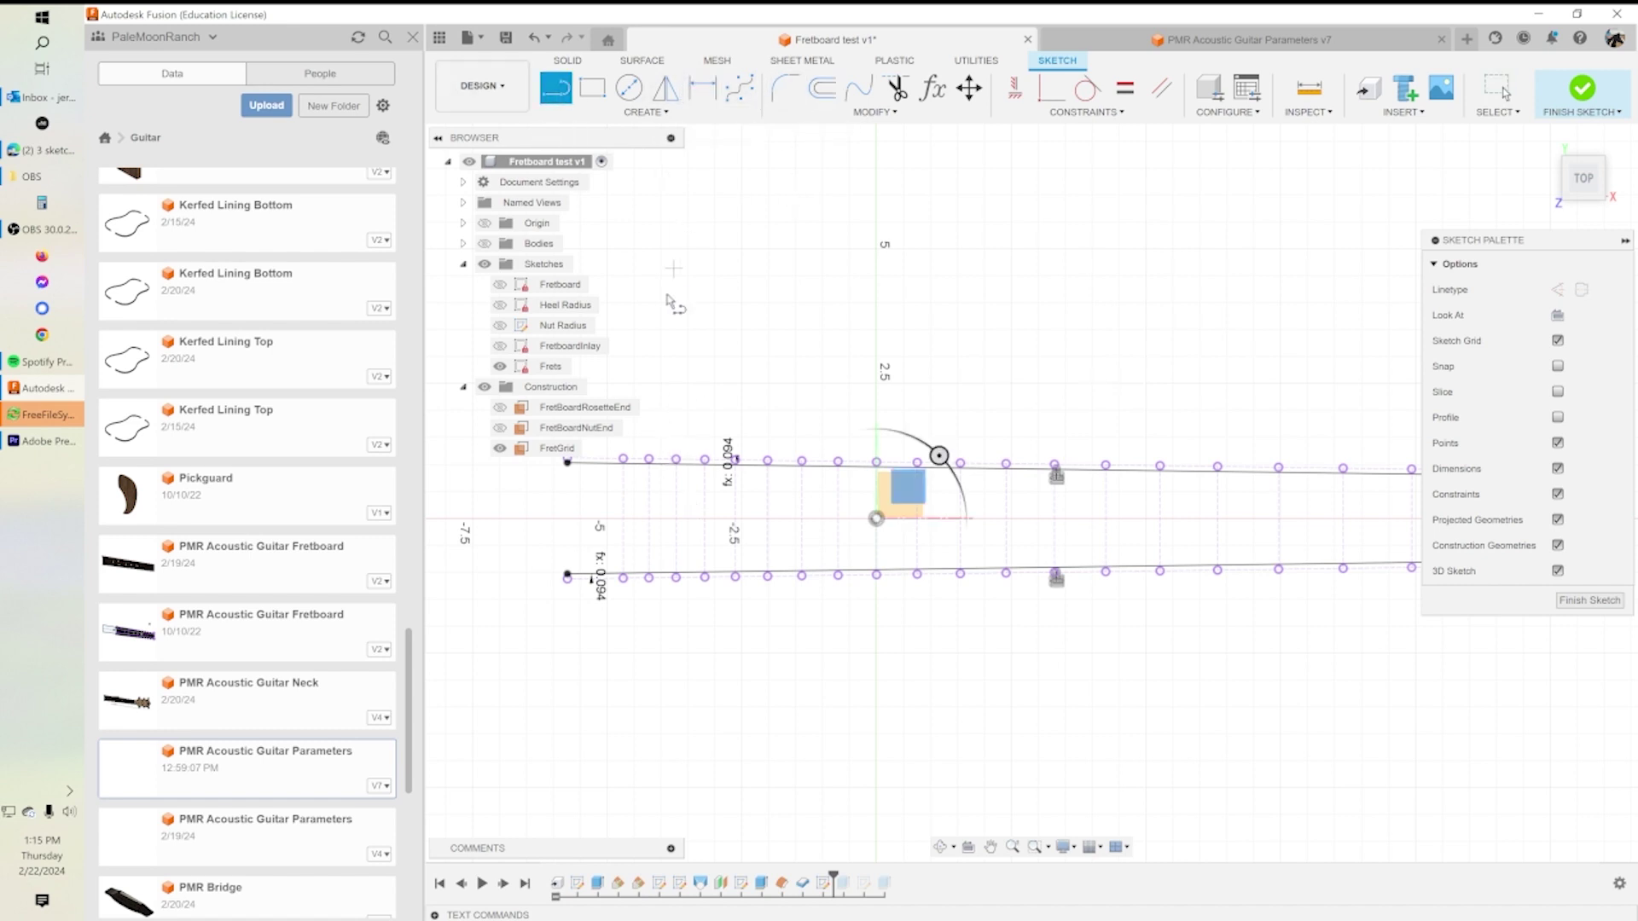
click(623, 460)
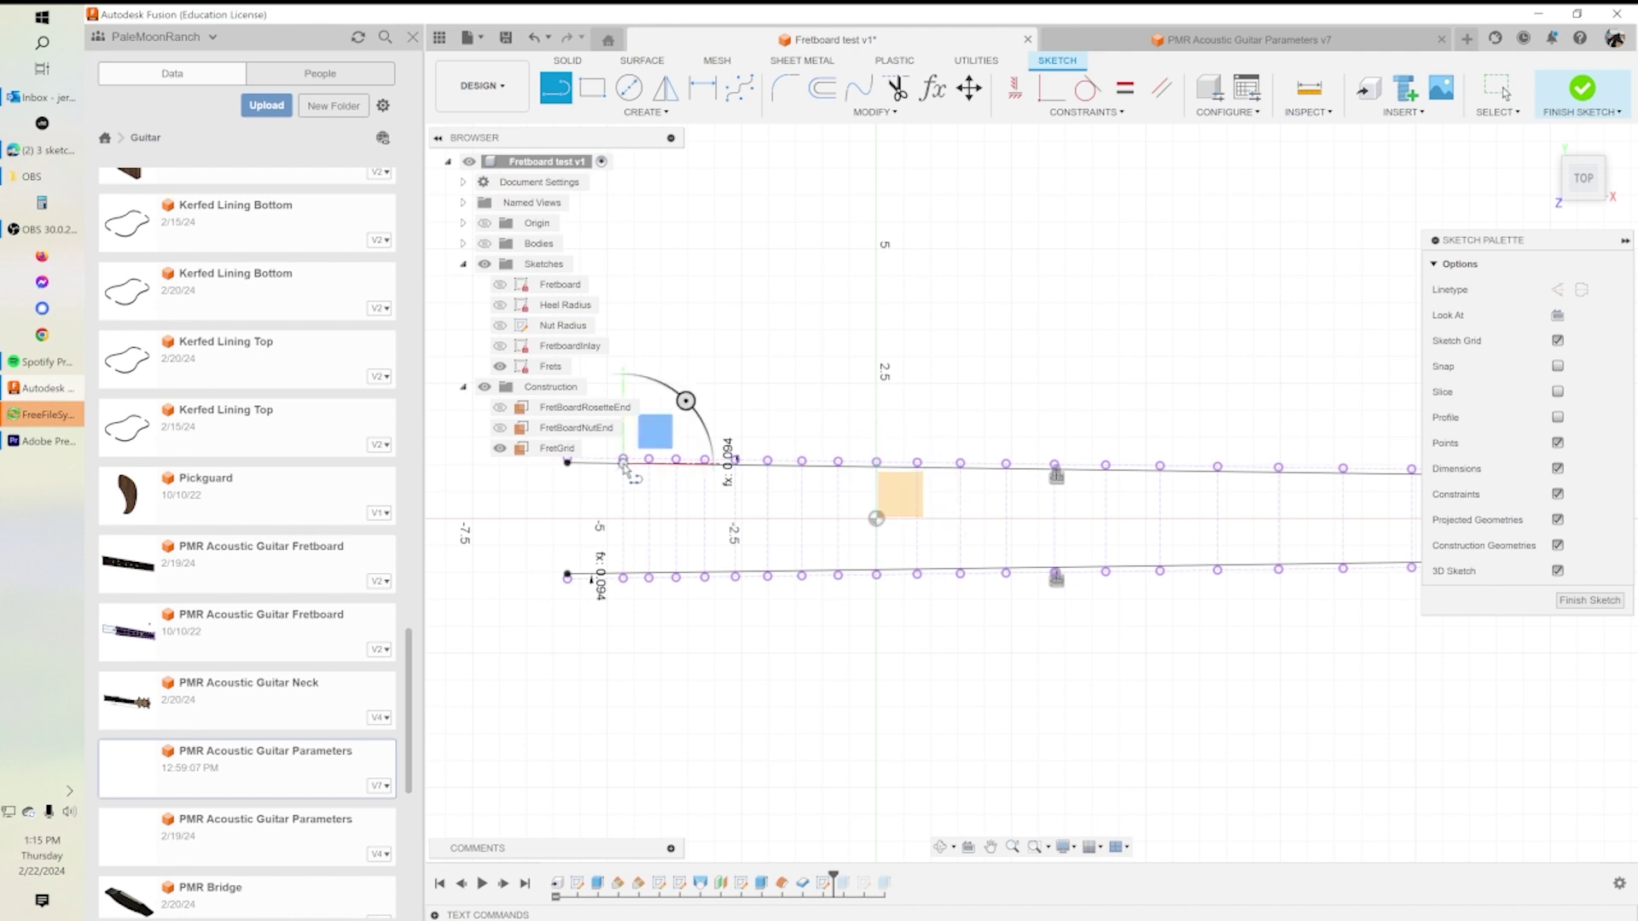
click(623, 574)
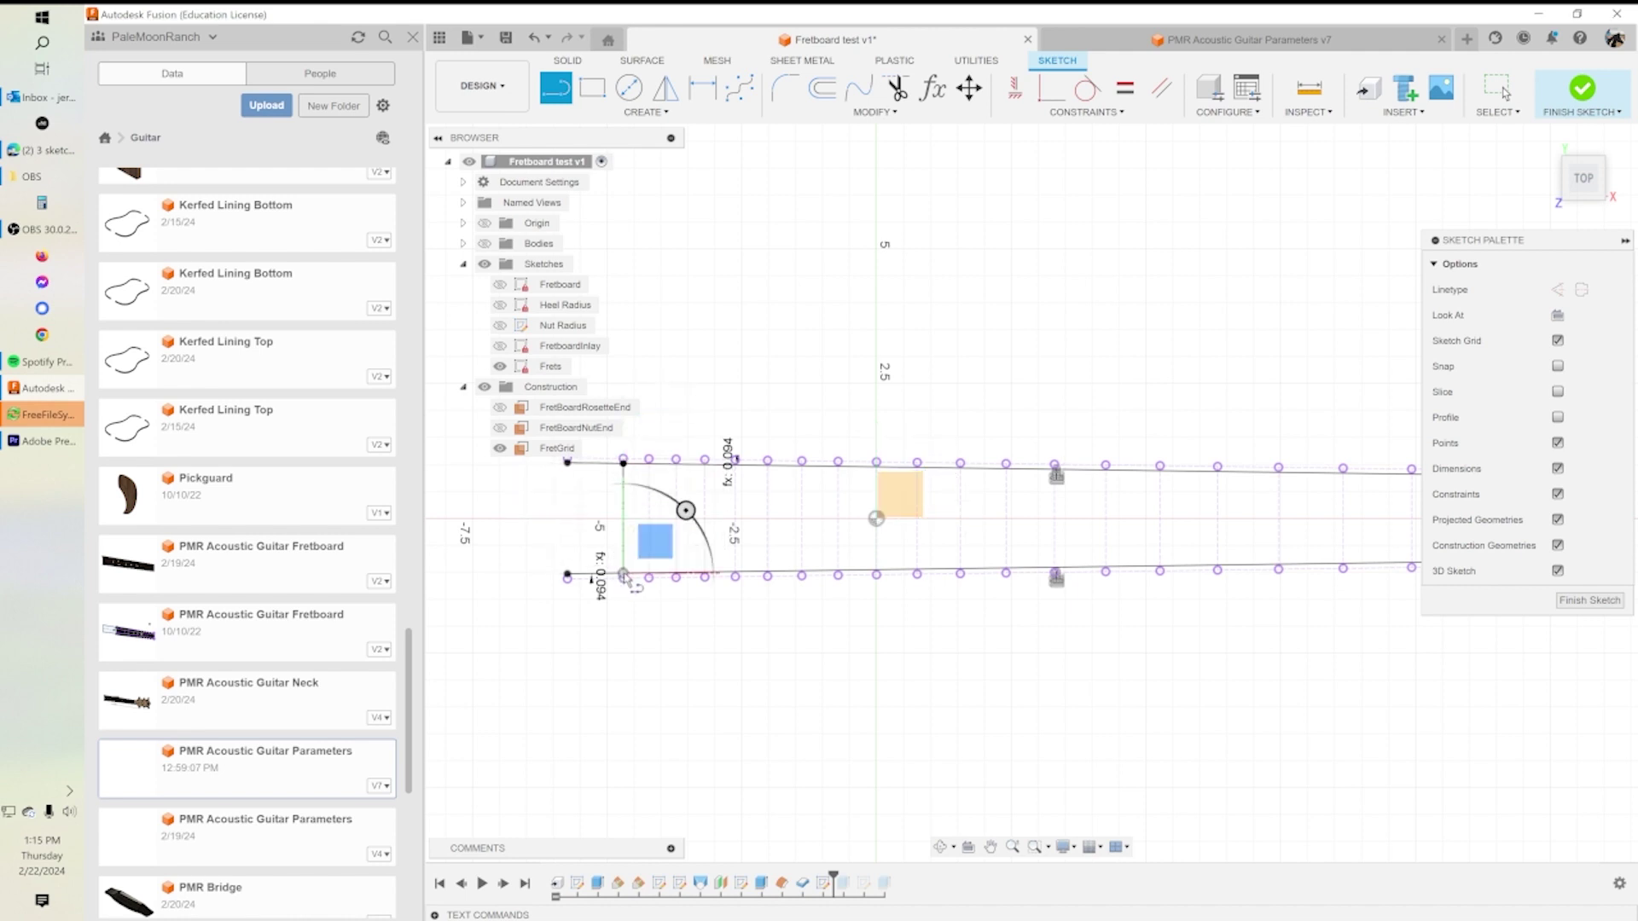
click(649, 462)
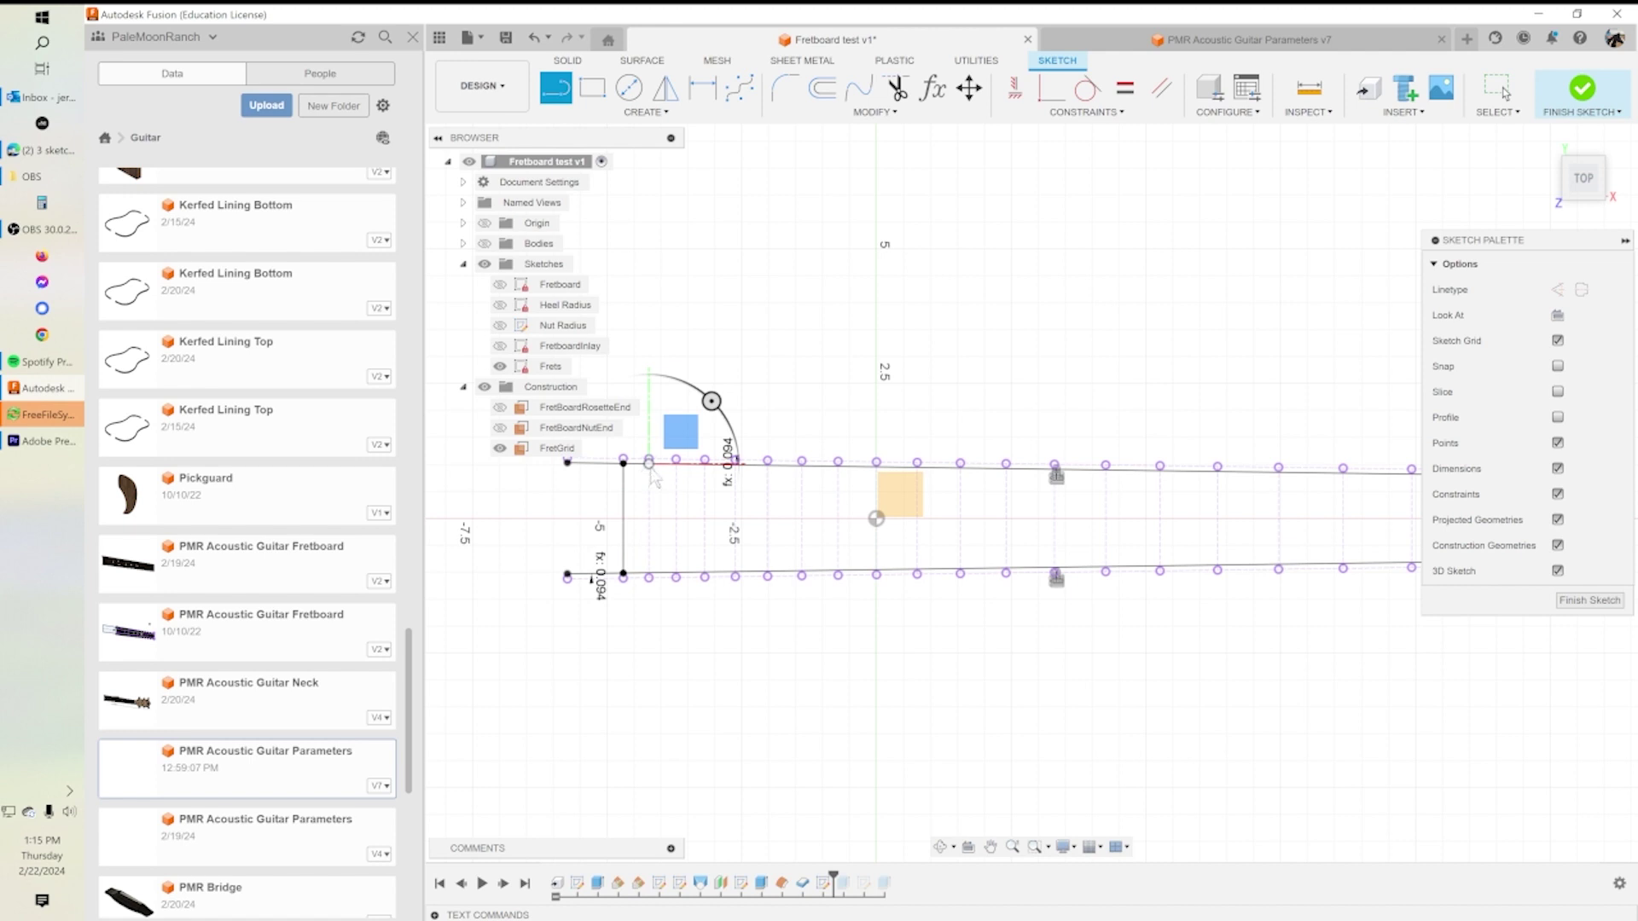
click(649, 574)
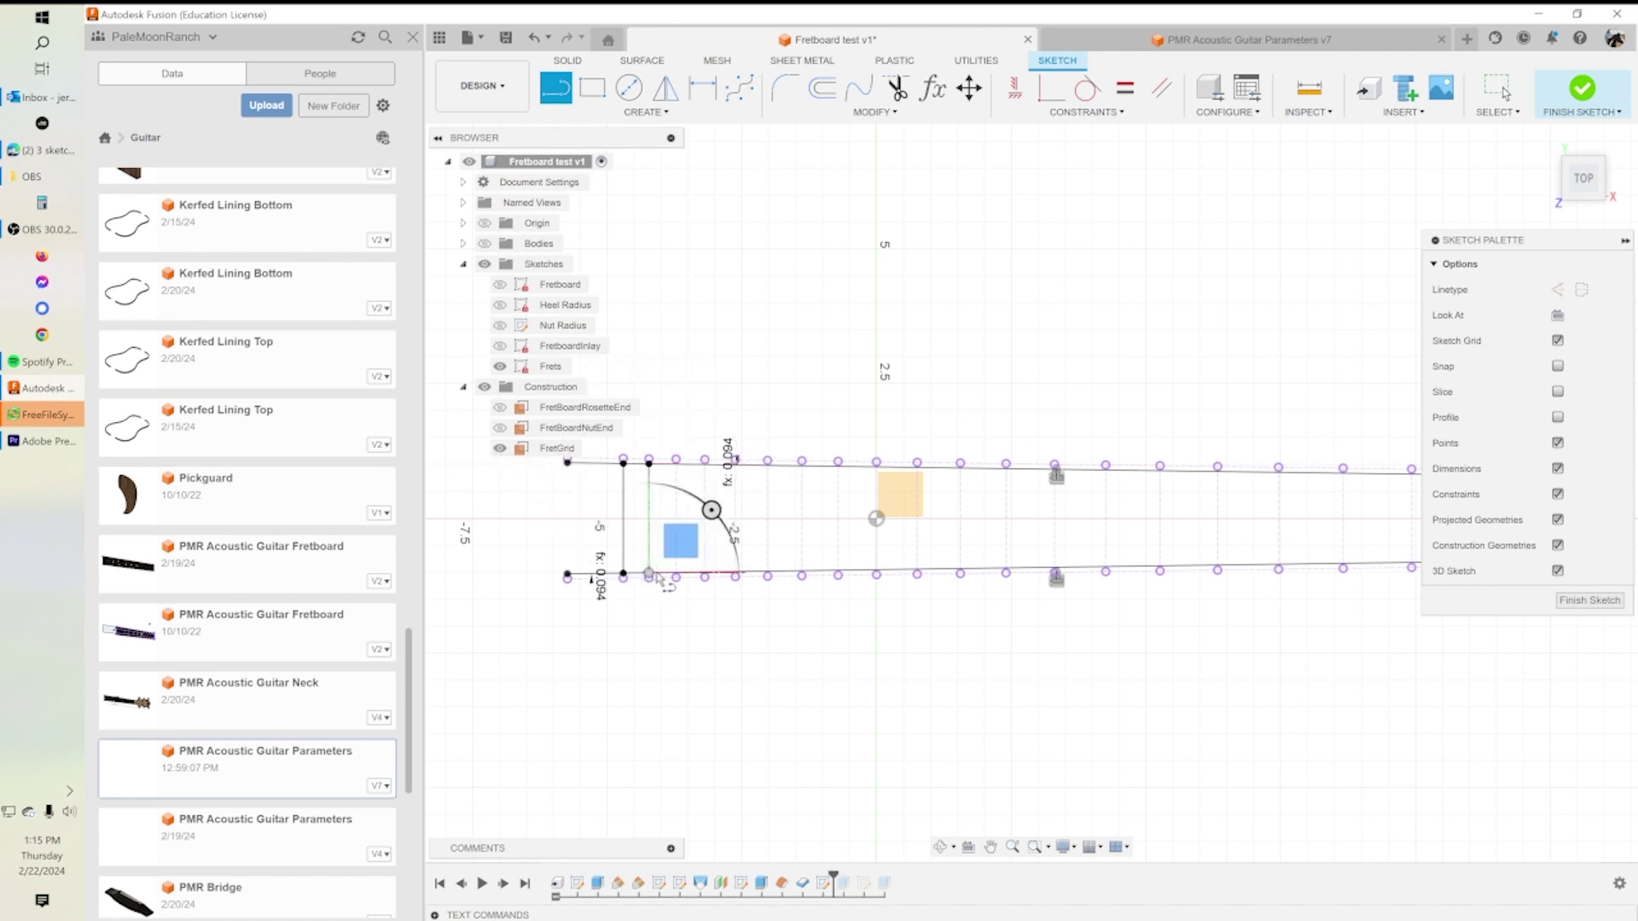
click(676, 461)
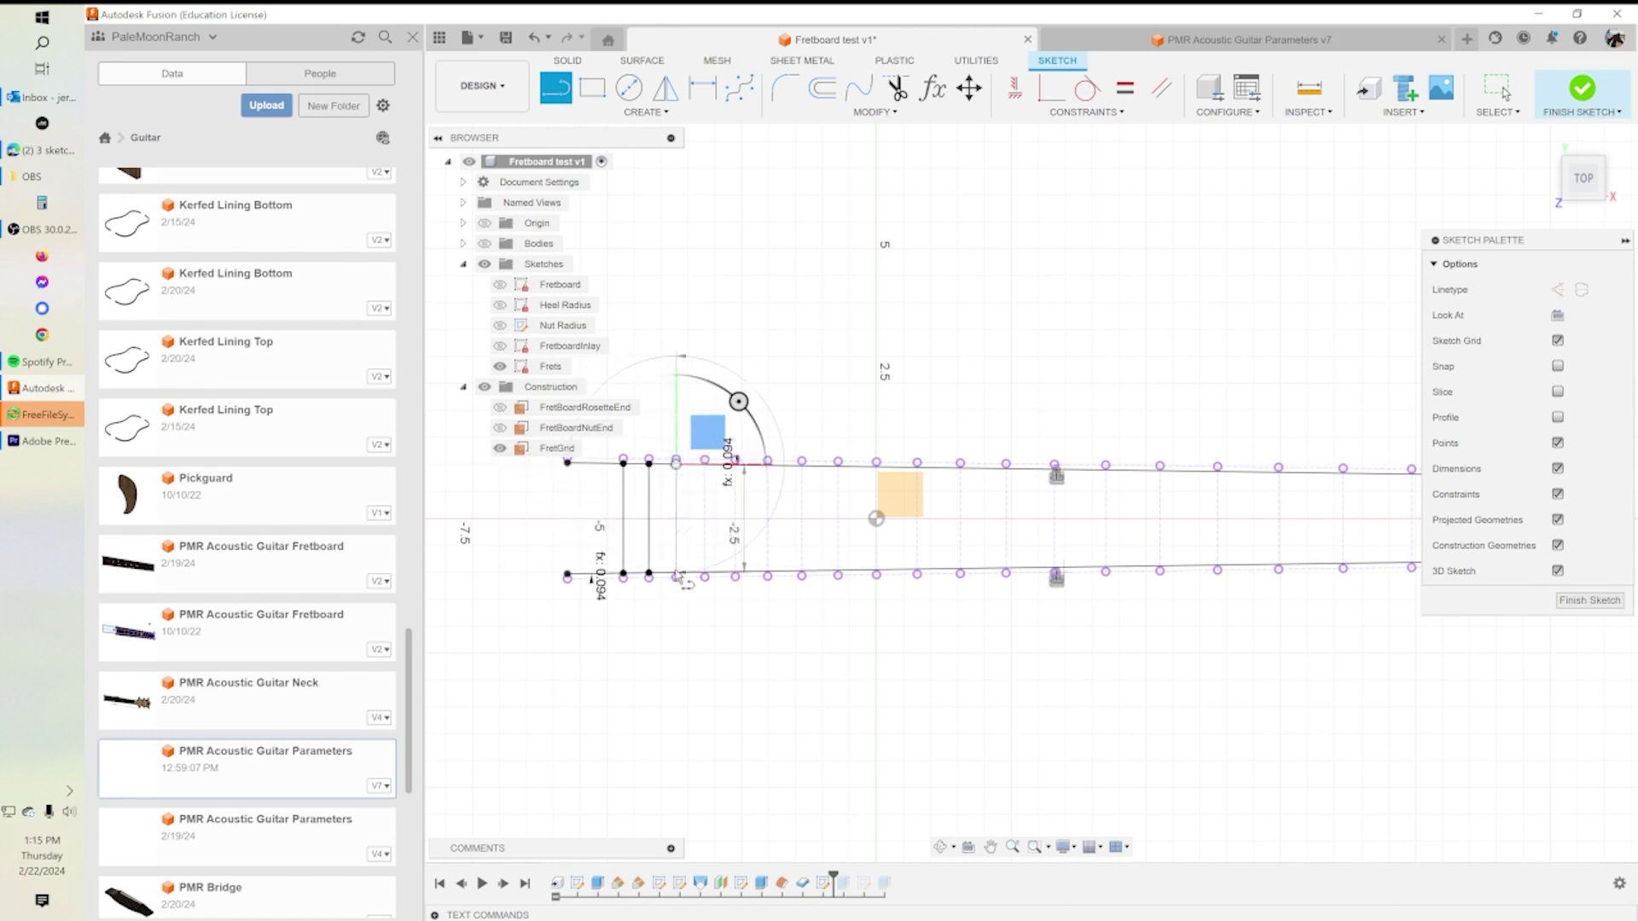
click(677, 574)
click(705, 462)
click(704, 574)
click(736, 461)
click(735, 574)
click(768, 461)
click(768, 574)
scroll(868, 577, up, 3)
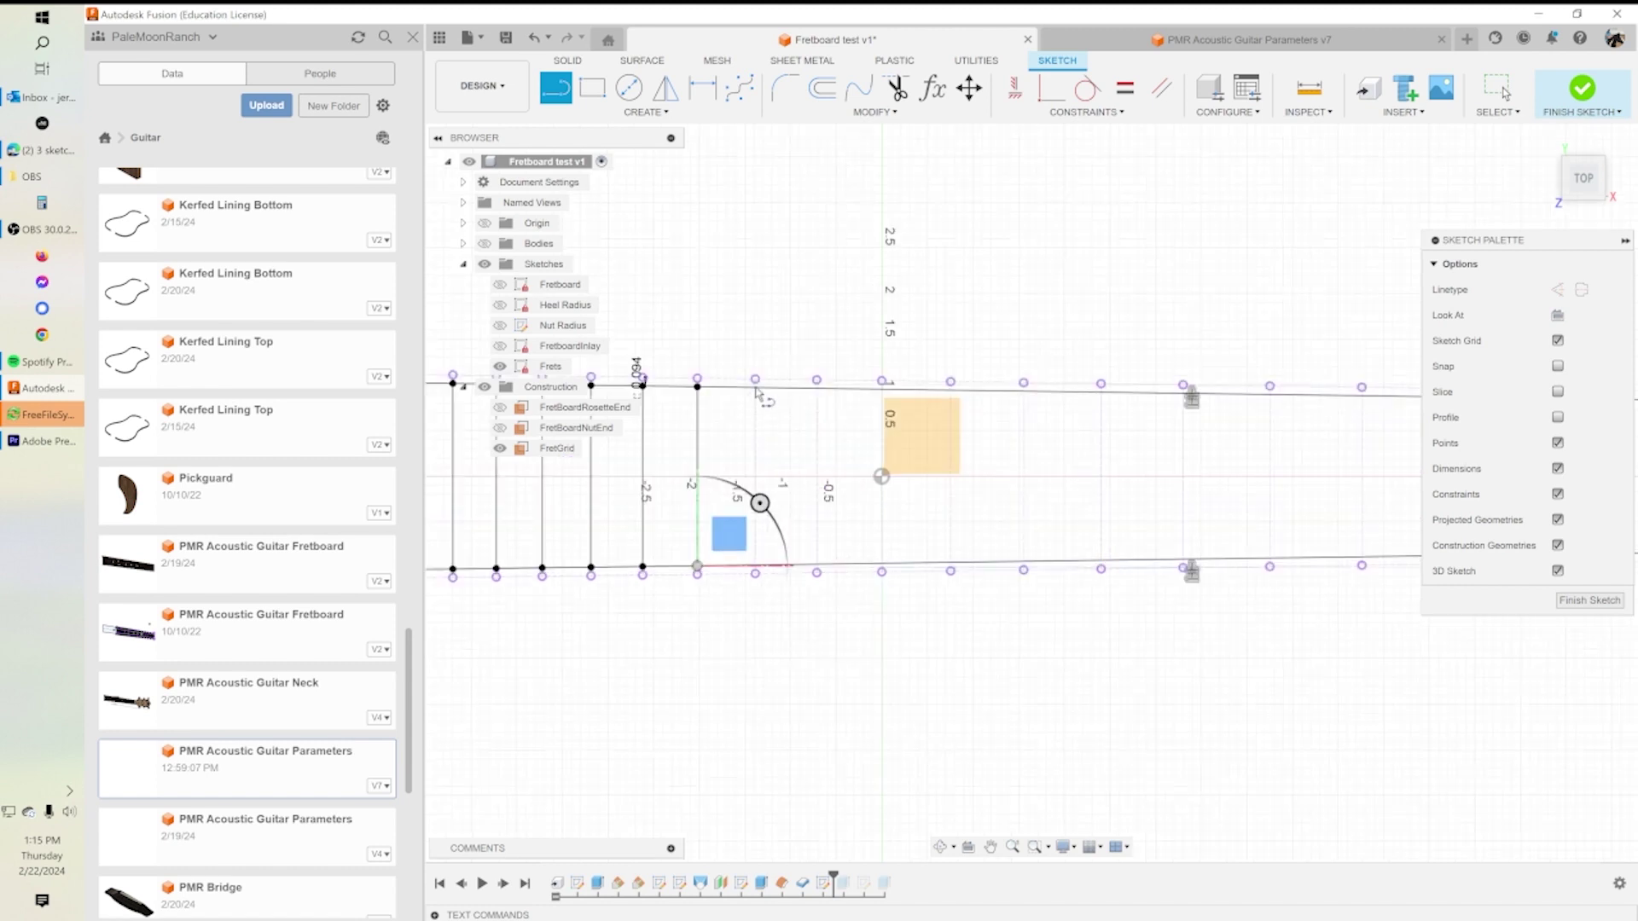
click(755, 382)
click(755, 568)
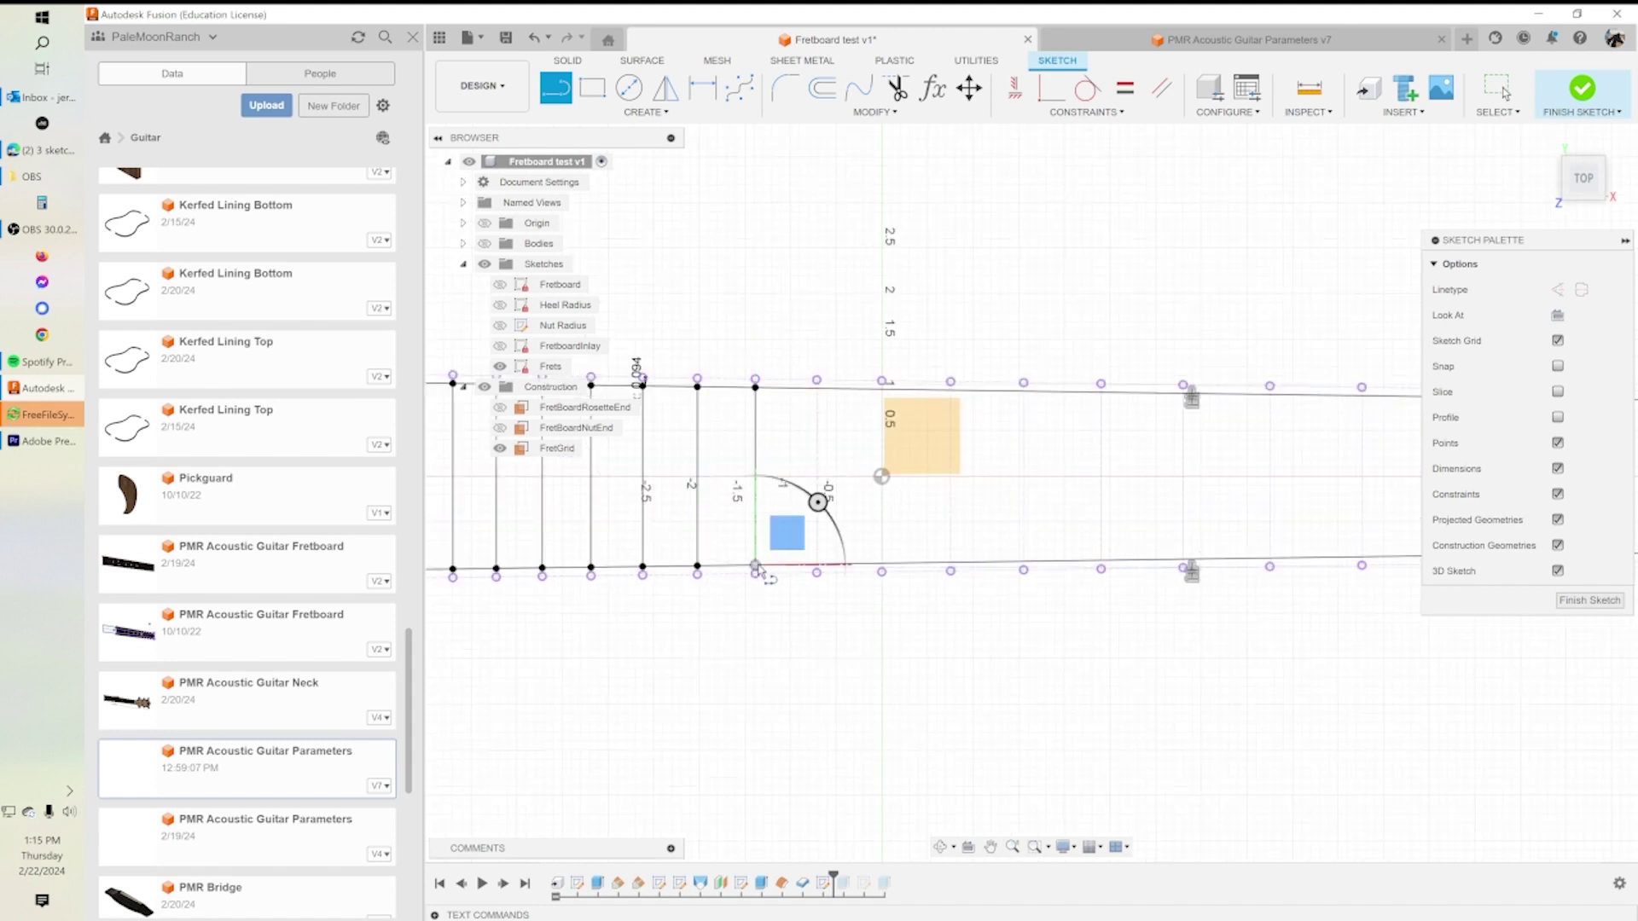
key(Escape)
scroll(769, 482, up, 2)
middle_drag(769, 482, 936, 566)
key(l)
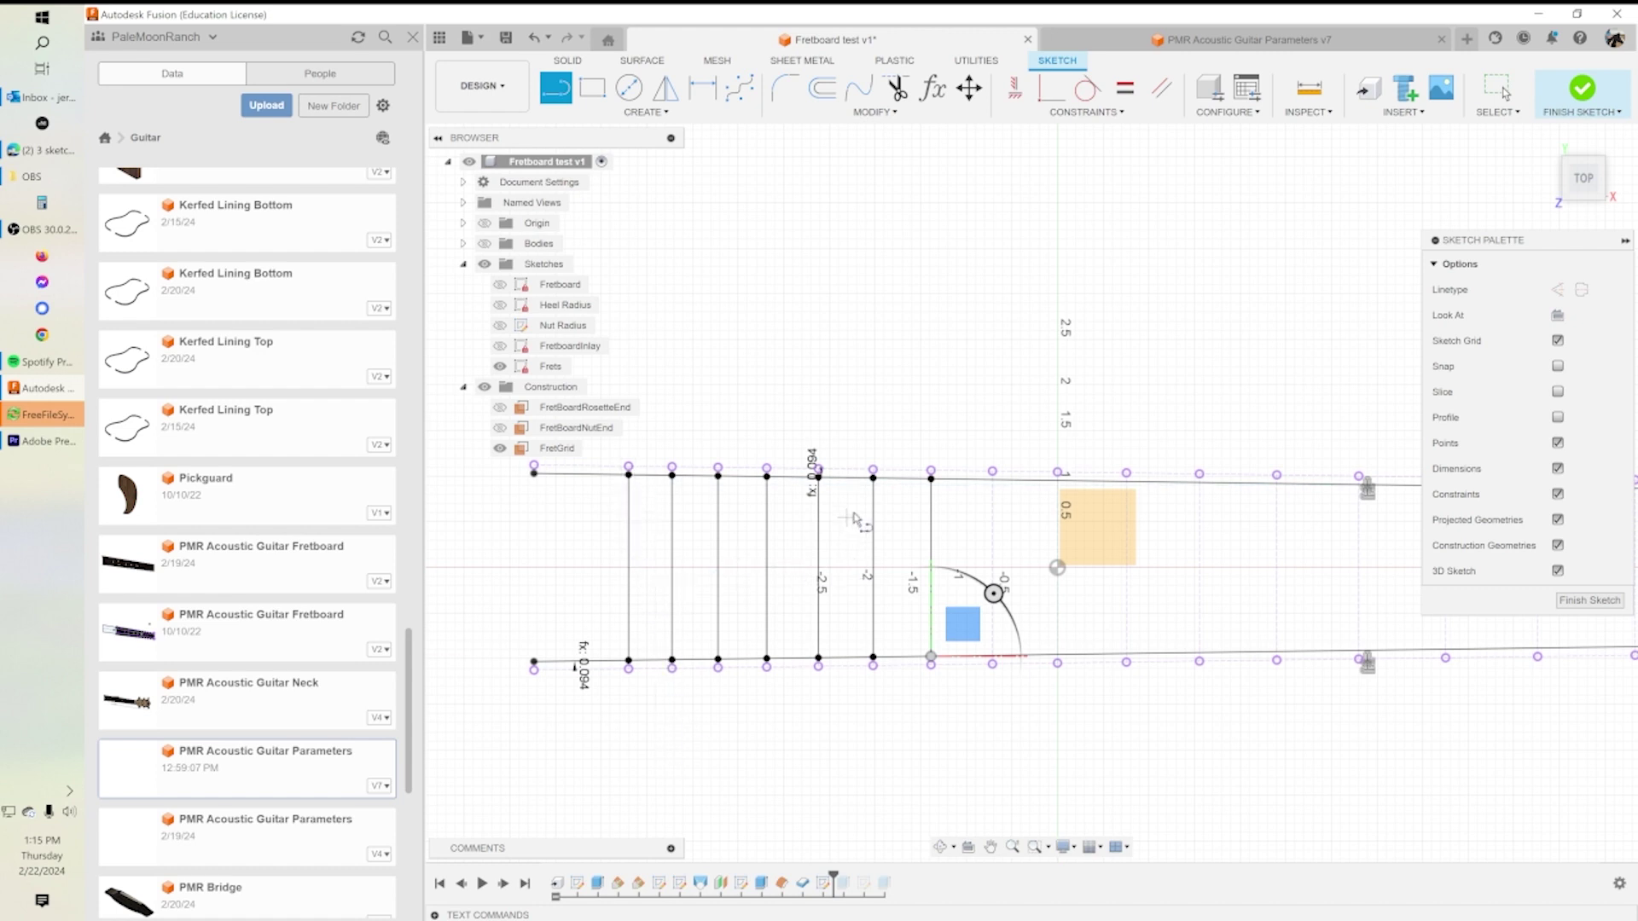
click(992, 474)
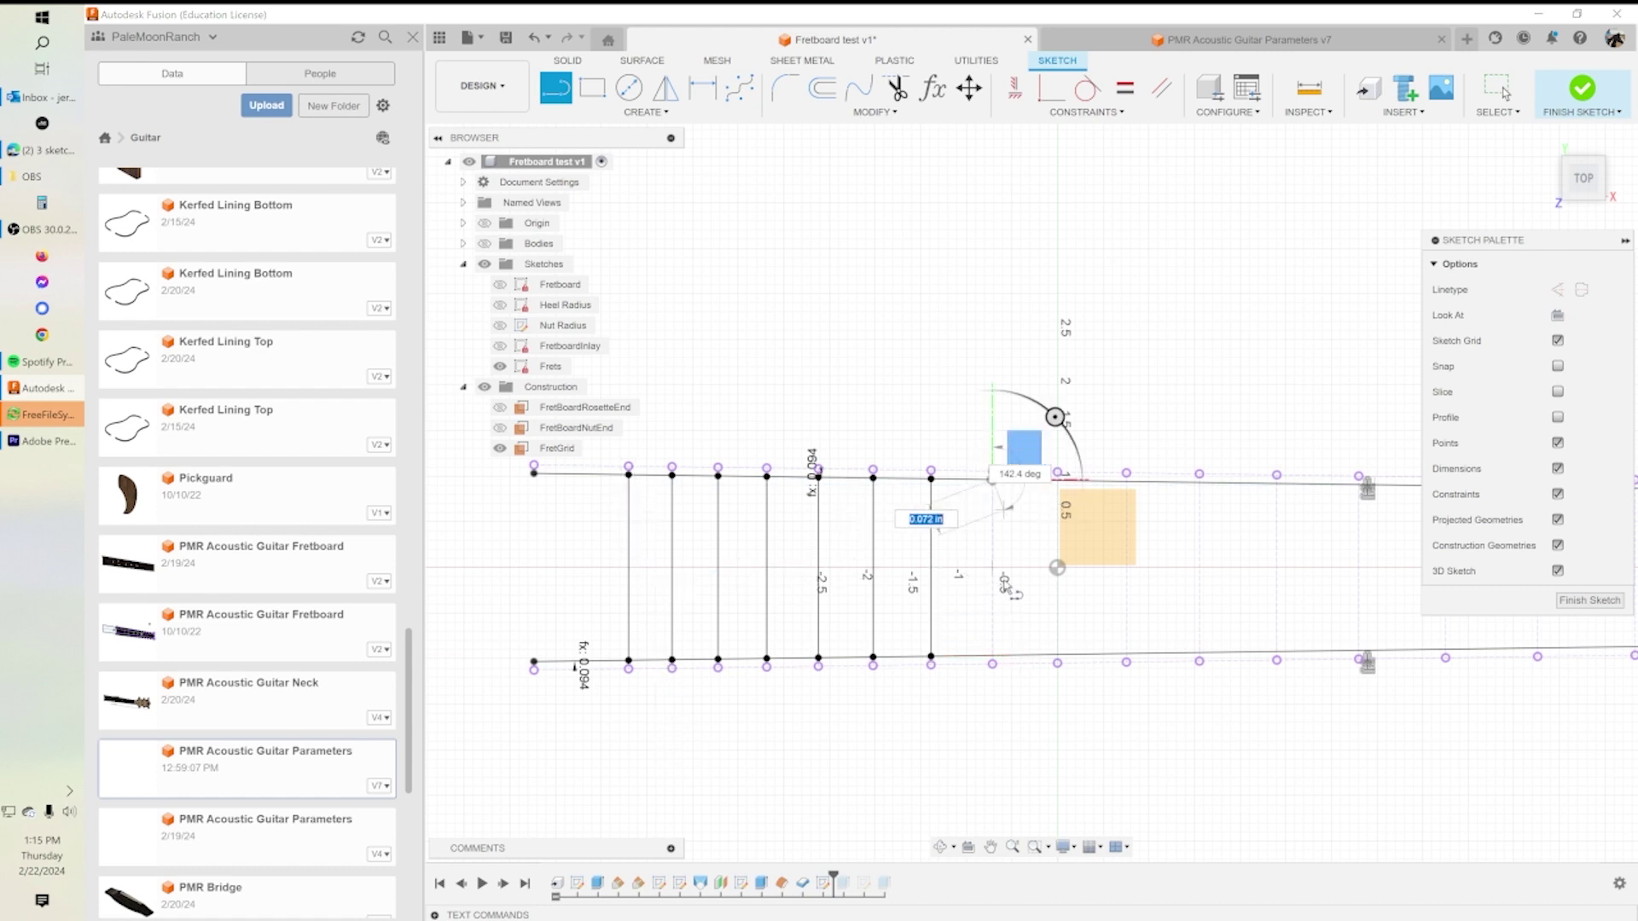
click(992, 657)
mouse_move(1257, 602)
middle_down()
mouse_move(989, 627)
mouse_move(1033, 604)
middle_up()
key(Escape)
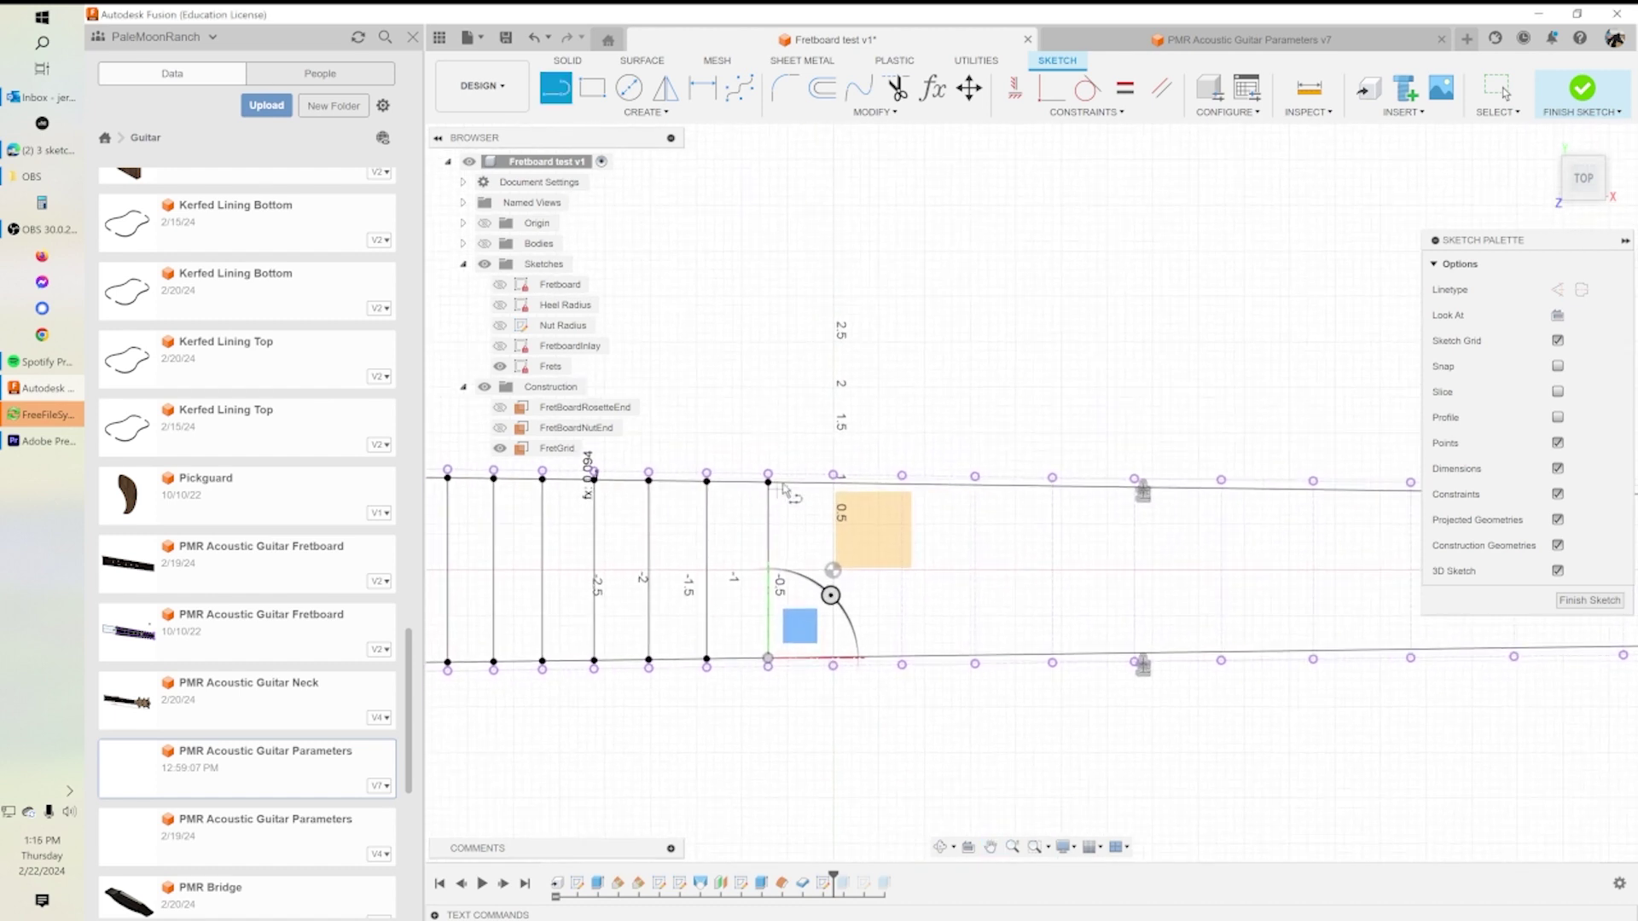
click(833, 483)
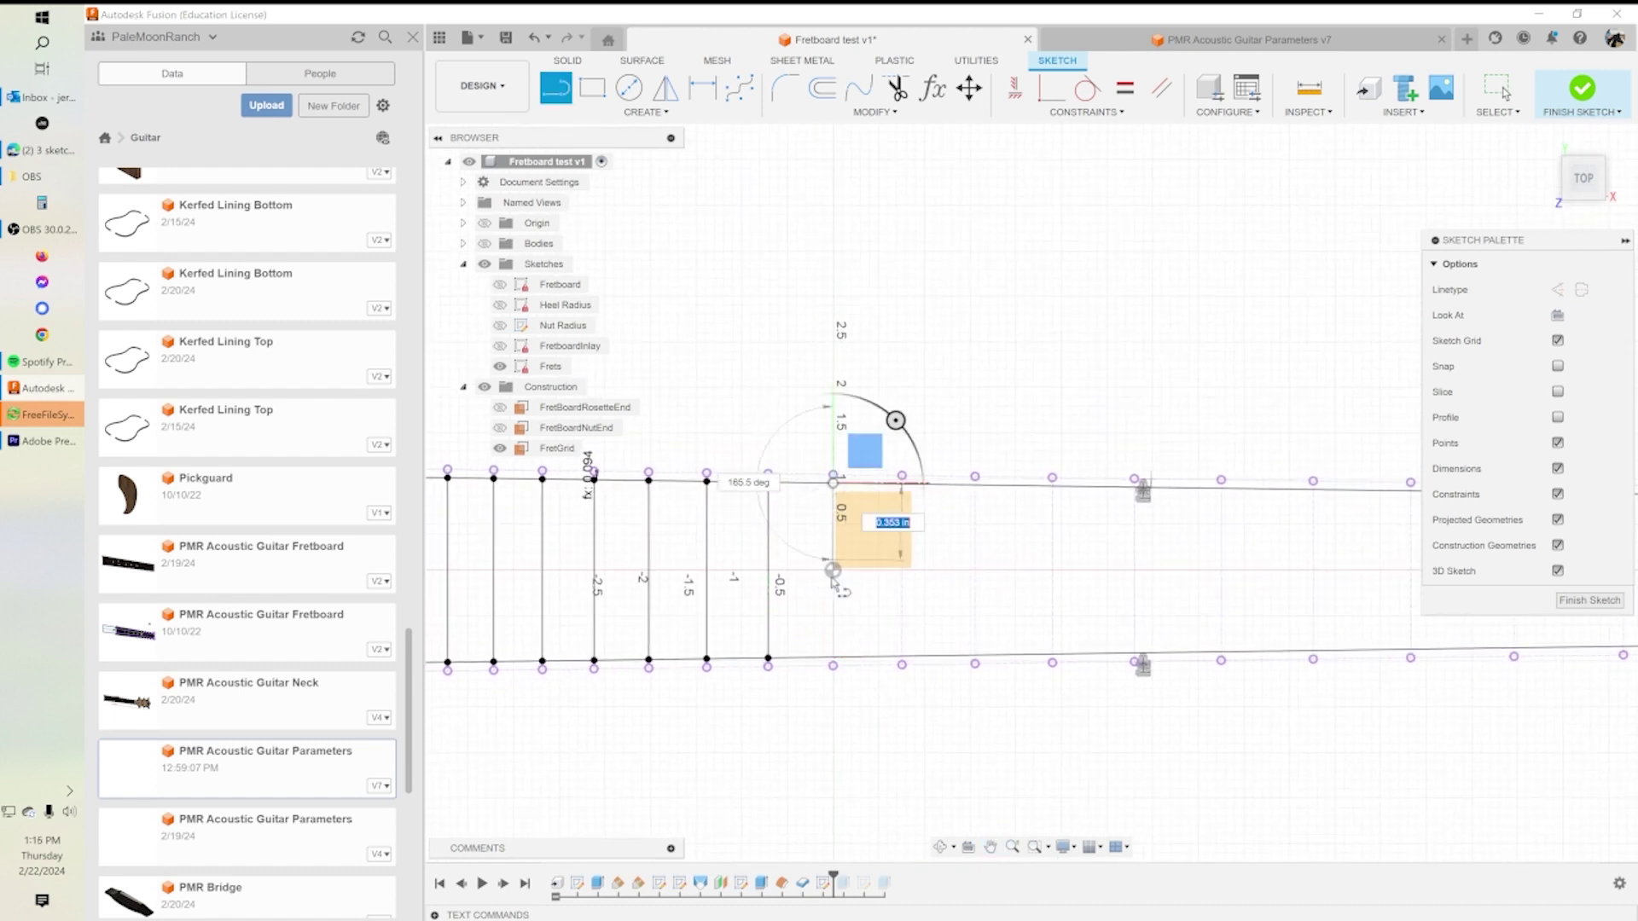
click(854, 636)
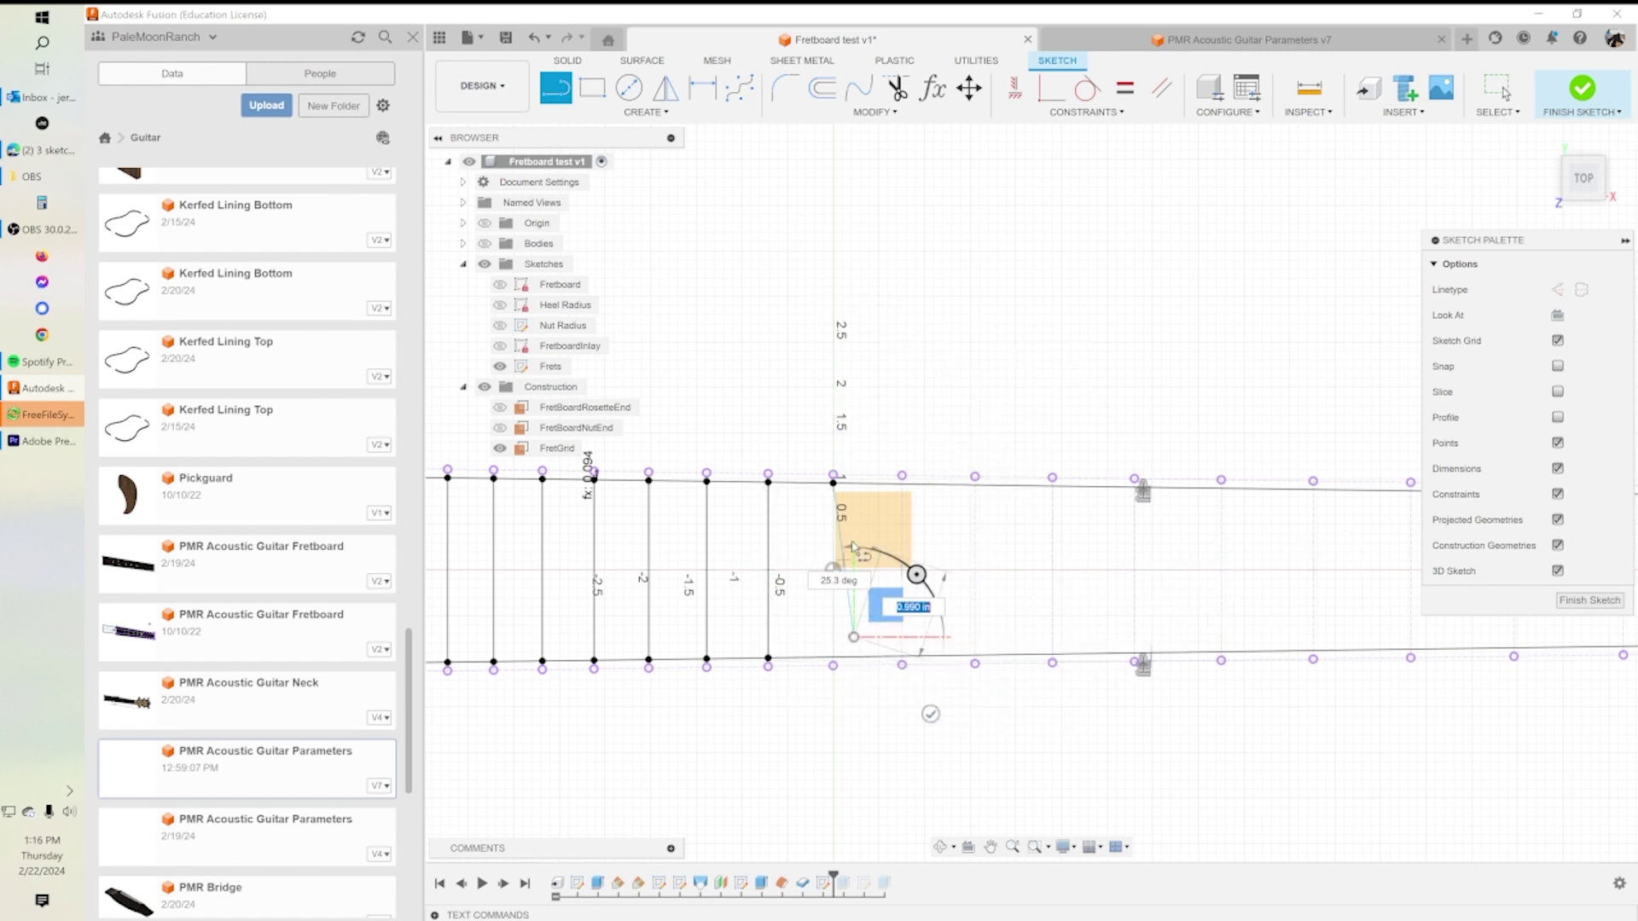
key(Escape)
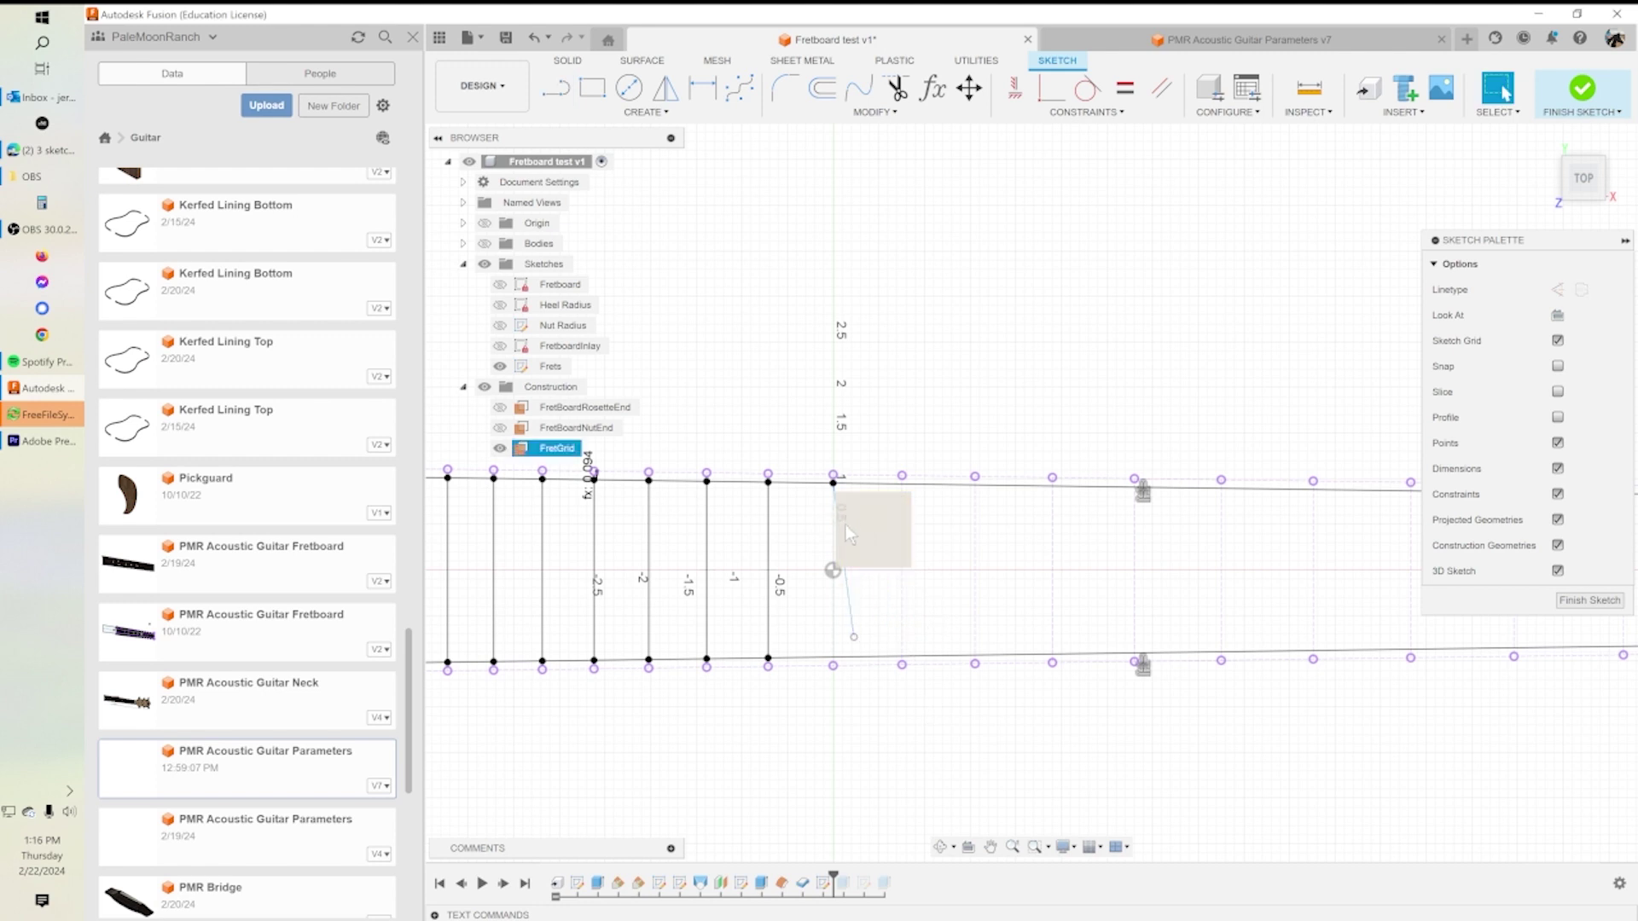
click(850, 601)
key(Delete)
Draw separate lines between the two offset edges along every remaining projected fret line, up to the fret nearest the fretboard's narrow end.
click(555, 88)
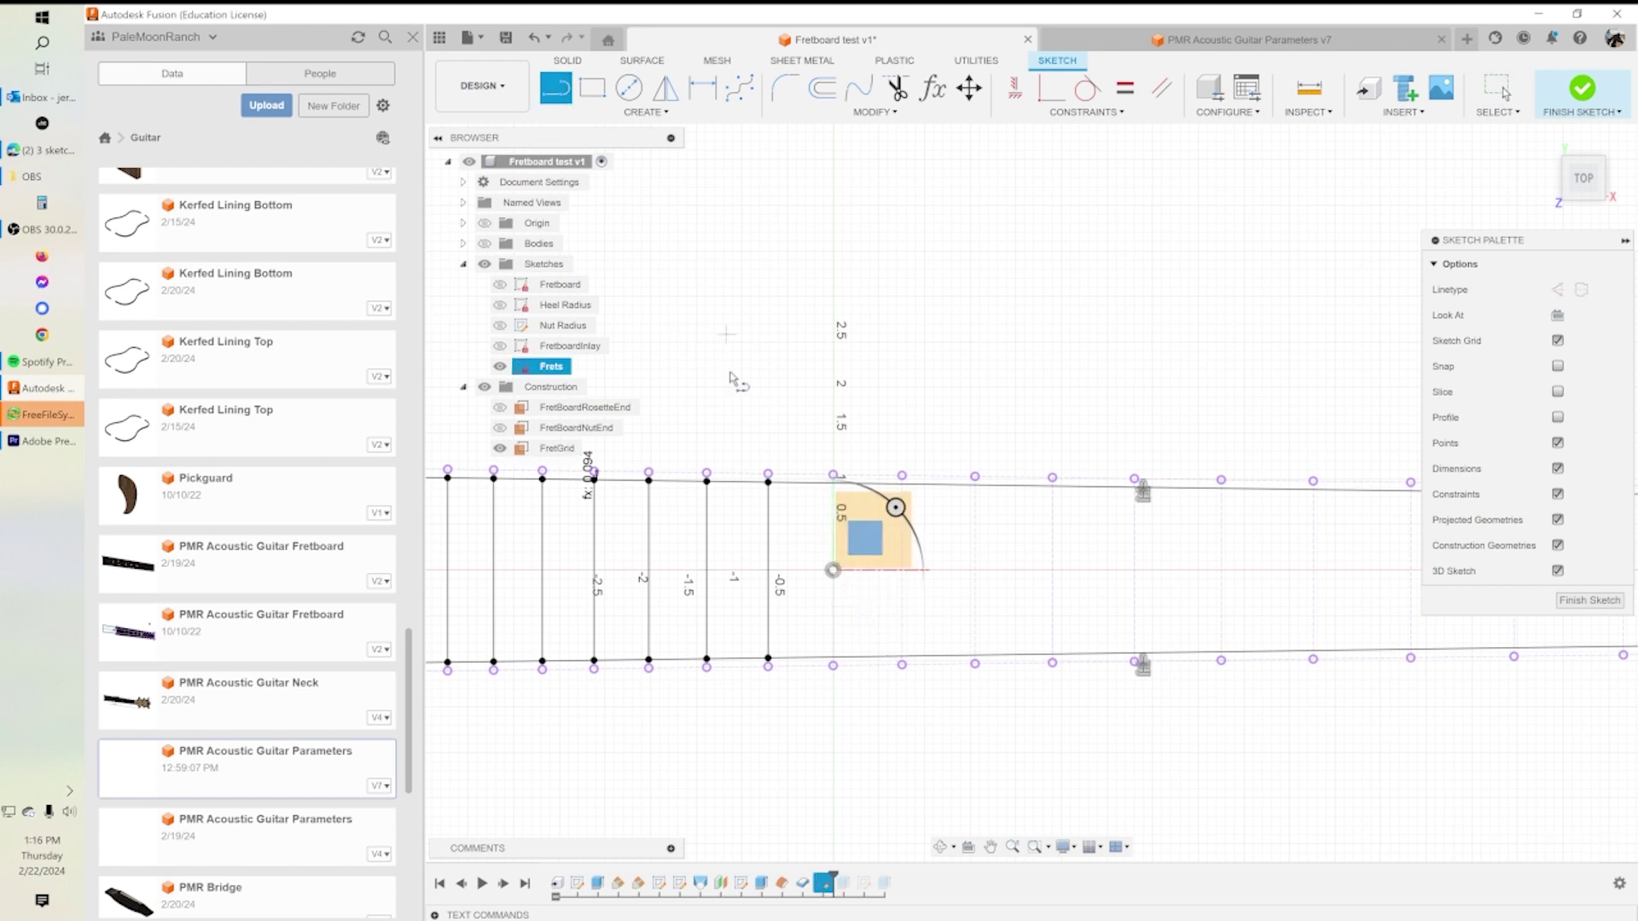
click(833, 482)
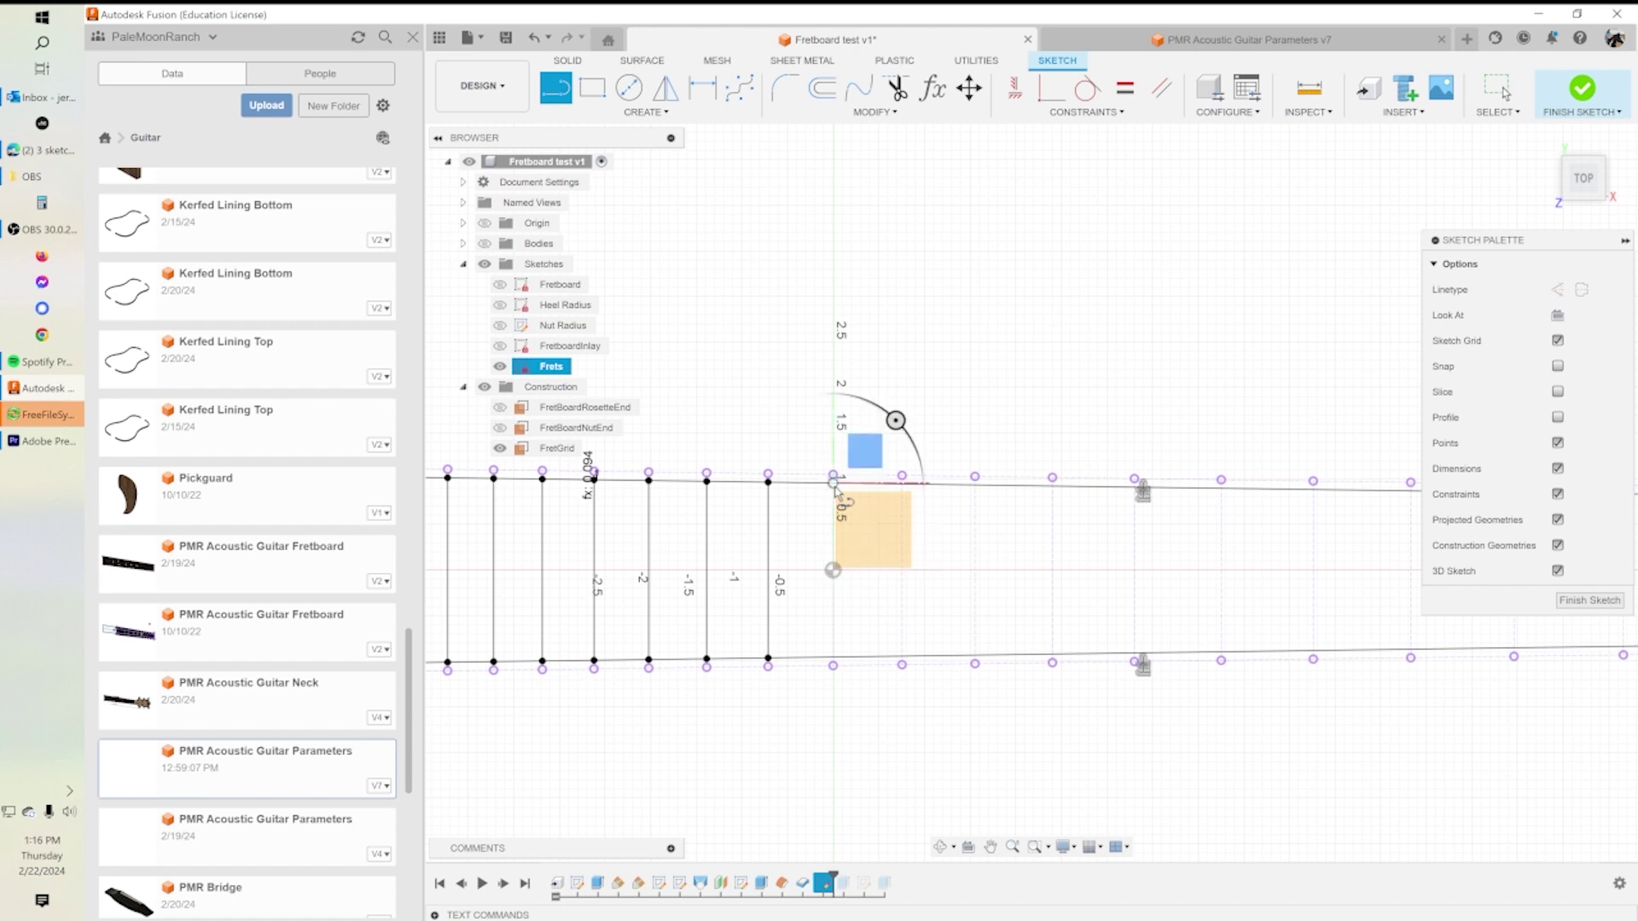
double_click(835, 661)
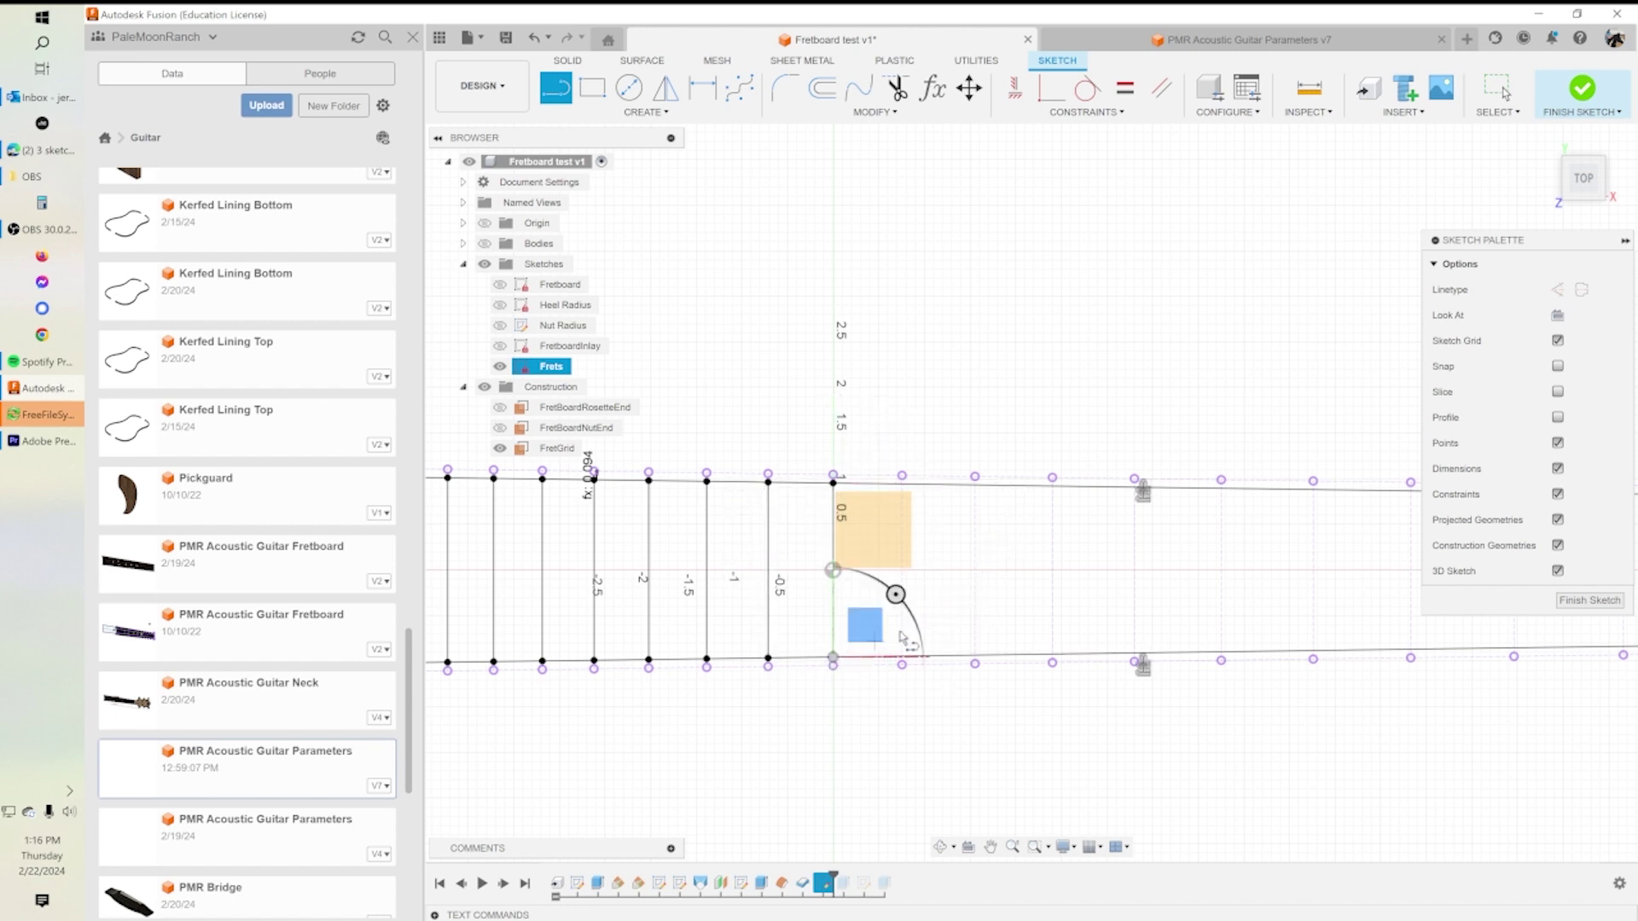
double_click(902, 662)
click(975, 478)
double_click(975, 661)
click(1052, 478)
double_click(1052, 660)
click(1135, 480)
double_click(1134, 658)
click(1221, 481)
scroll(1324, 633, up, 2)
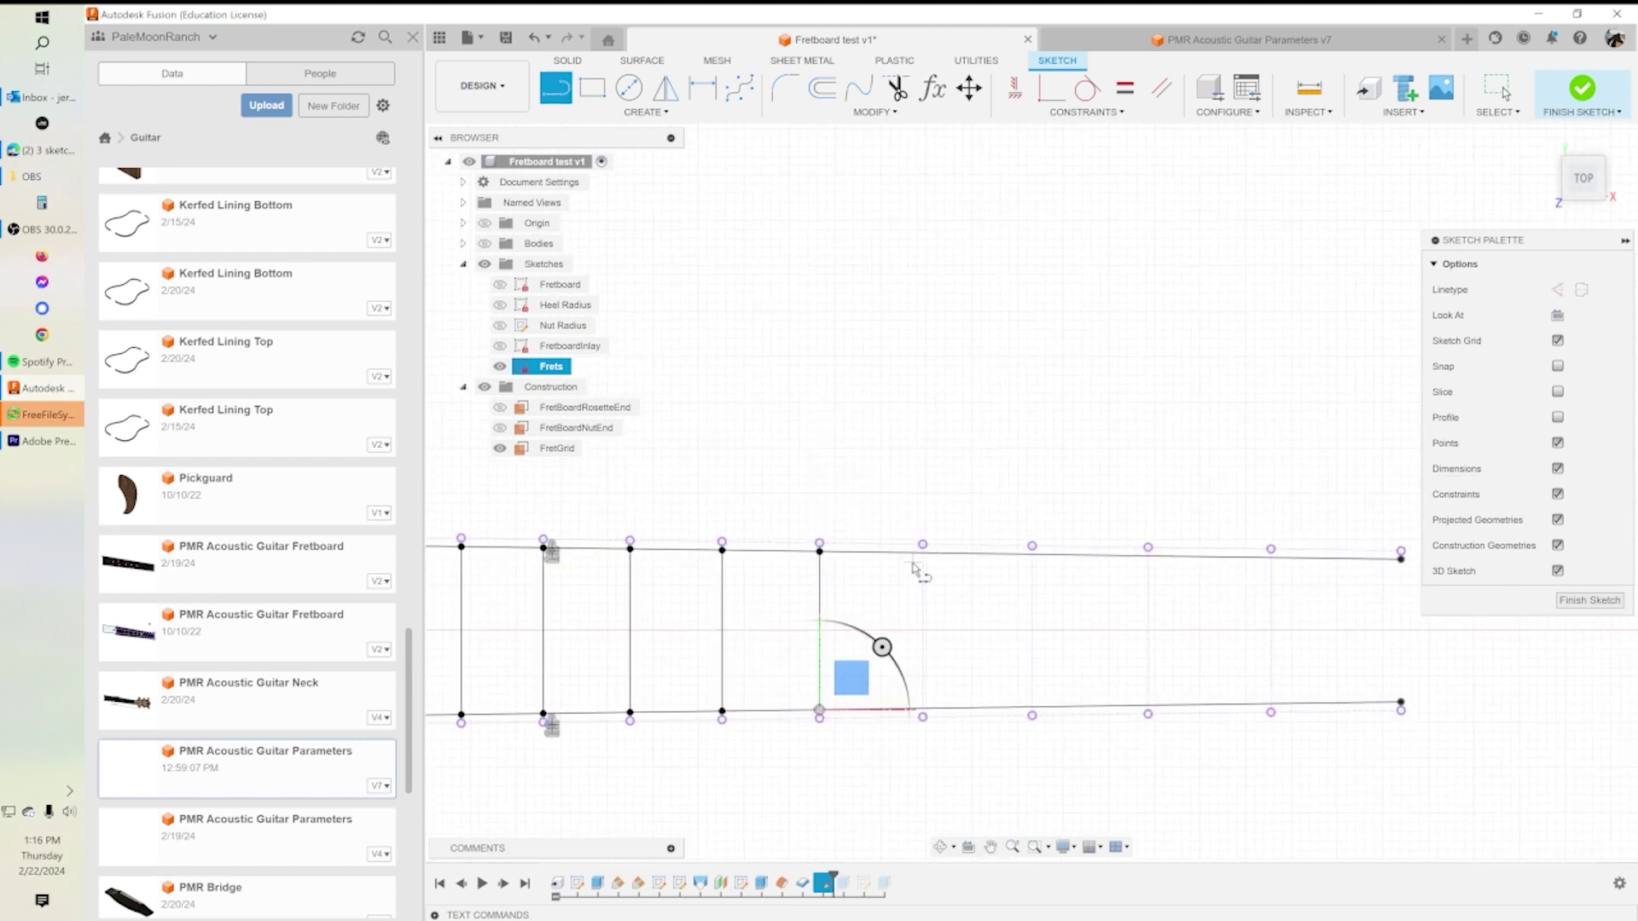
scroll(1057, 751, down, 5)
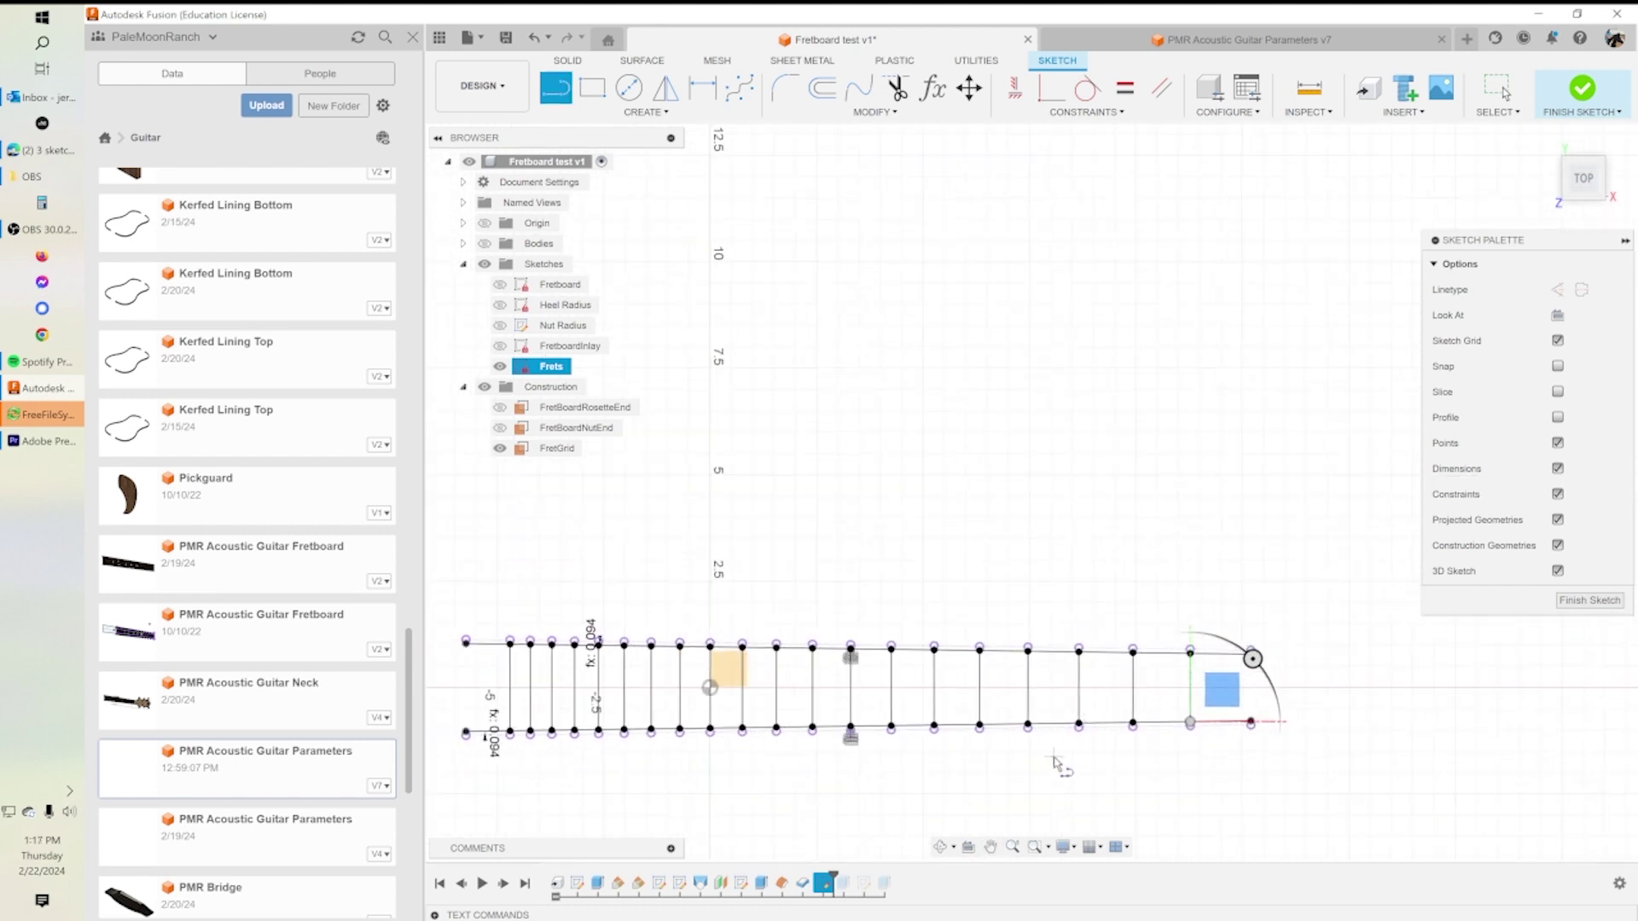
scroll(1010, 629, up, 1)
scroll(1015, 653, down, 2)
mouse_move(1024, 673)
middle_down()
mouse_move(983, 672)
mouse_move(962, 731)
middle_up()
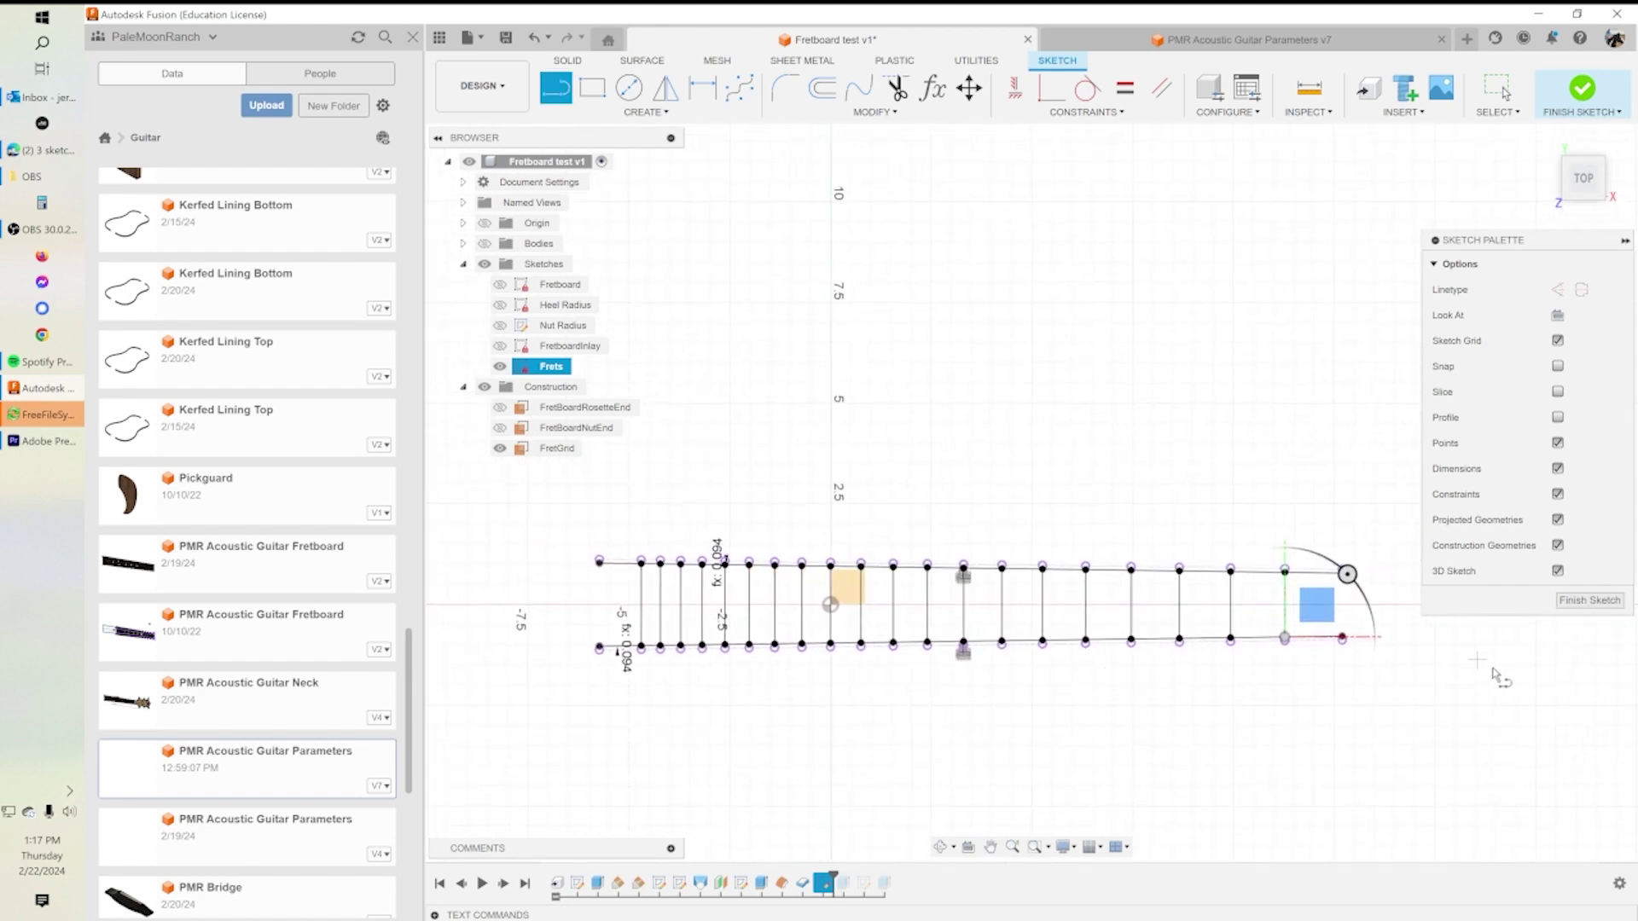
scroll(1356, 674, up, 2)
scroll(1345, 686, down, 2)
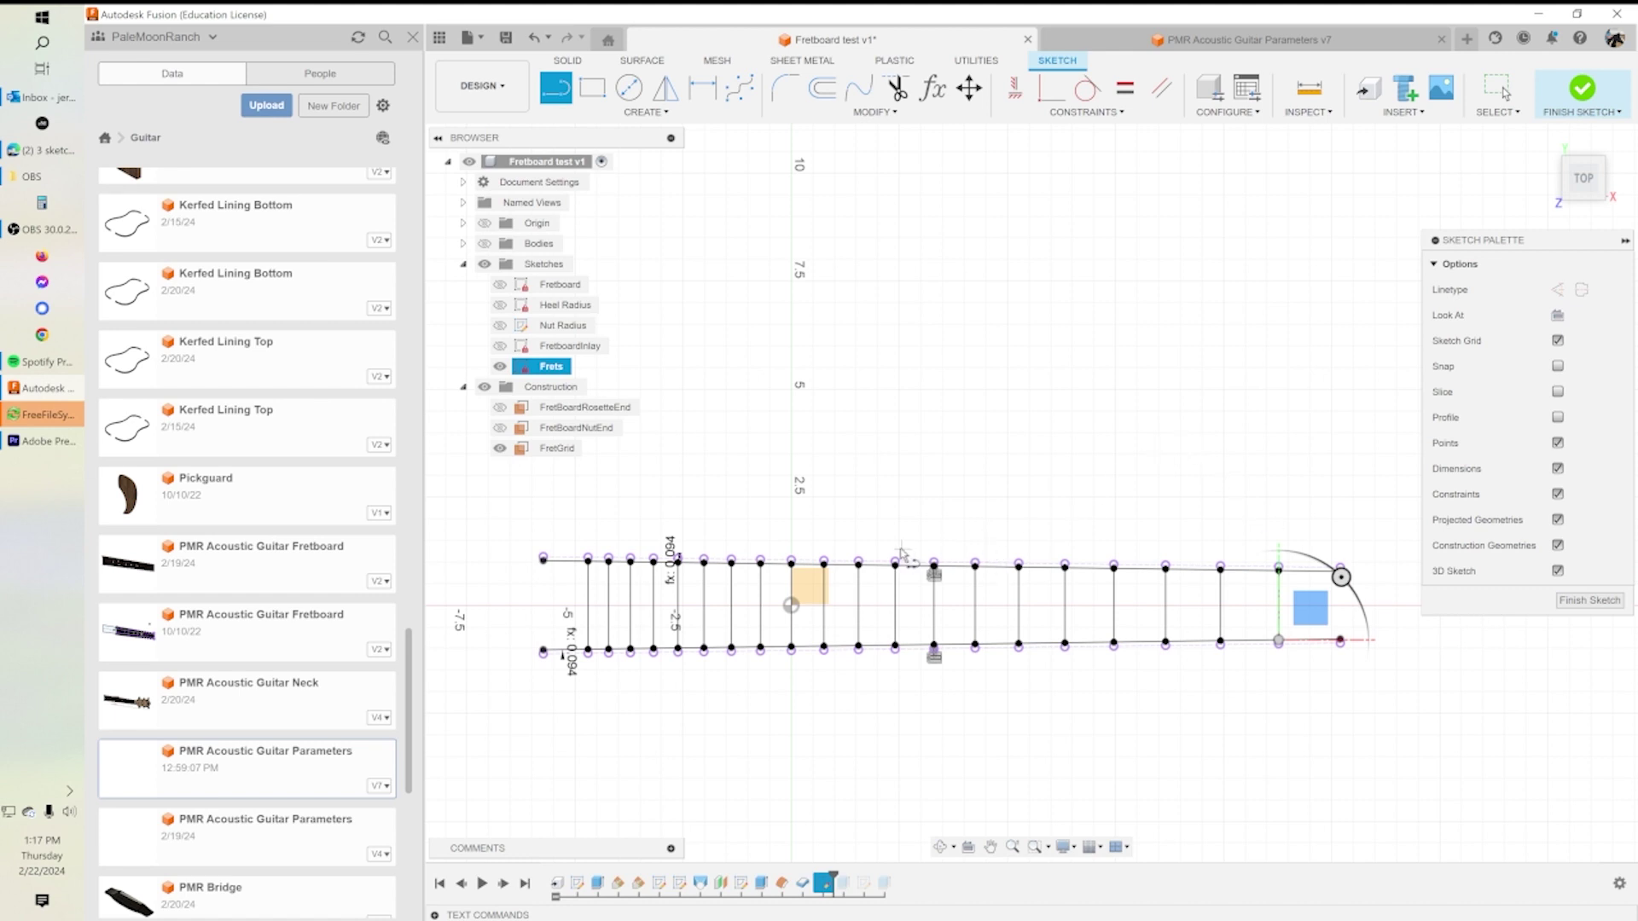
key(Escape)
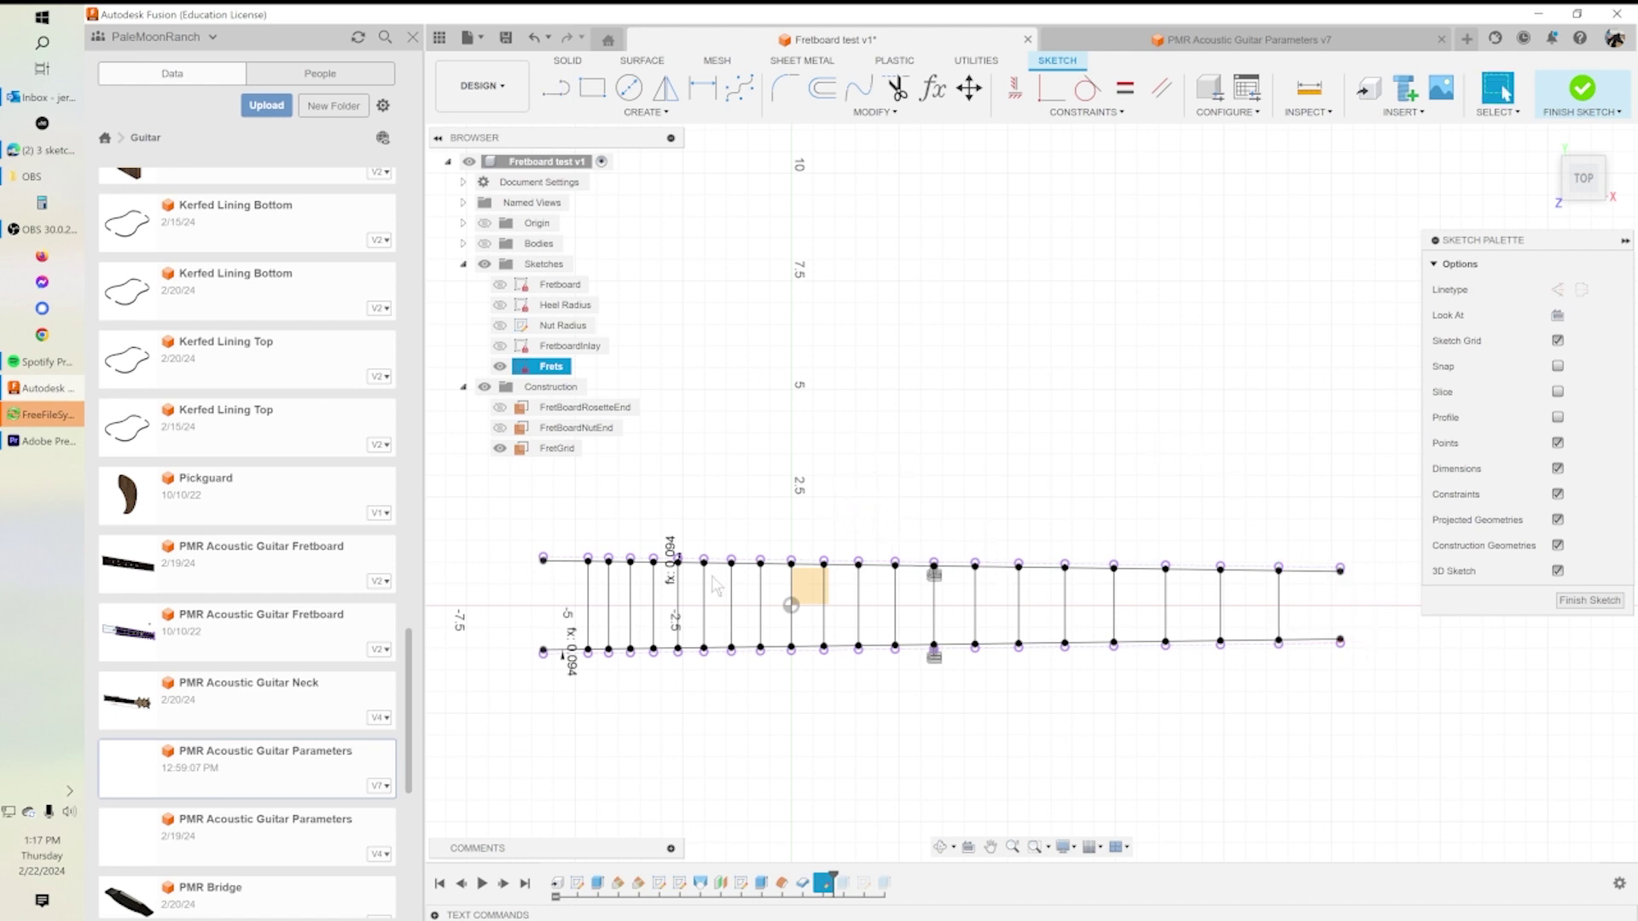
Convert the two long offset edge lines in the Frets sketch to construction lines.
click(585, 563)
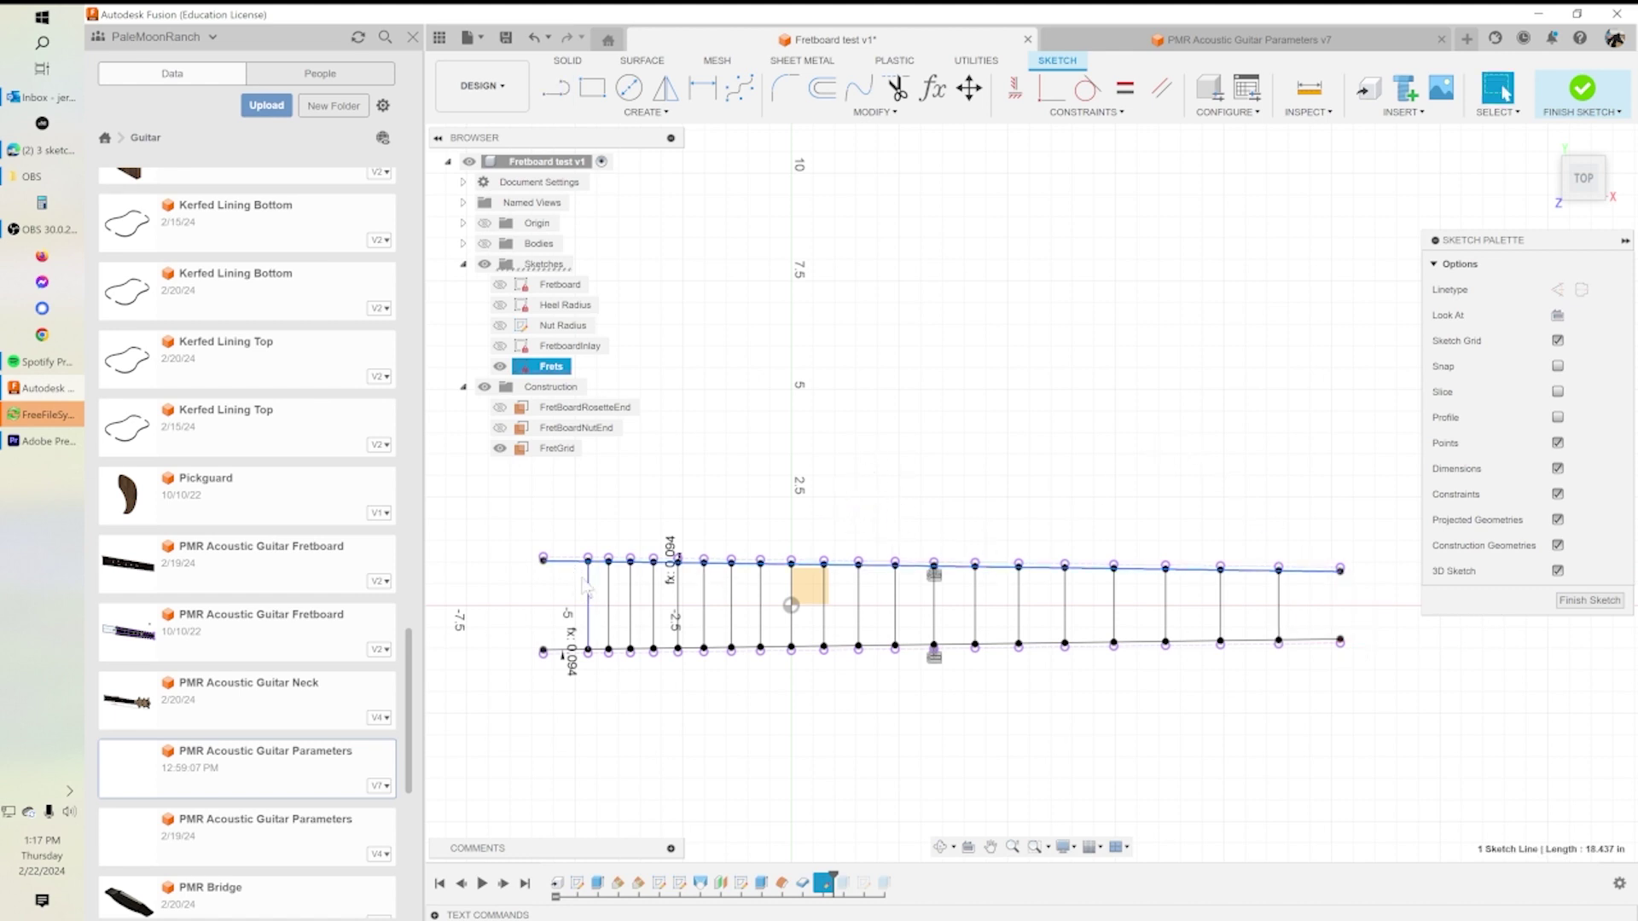
click(556, 650)
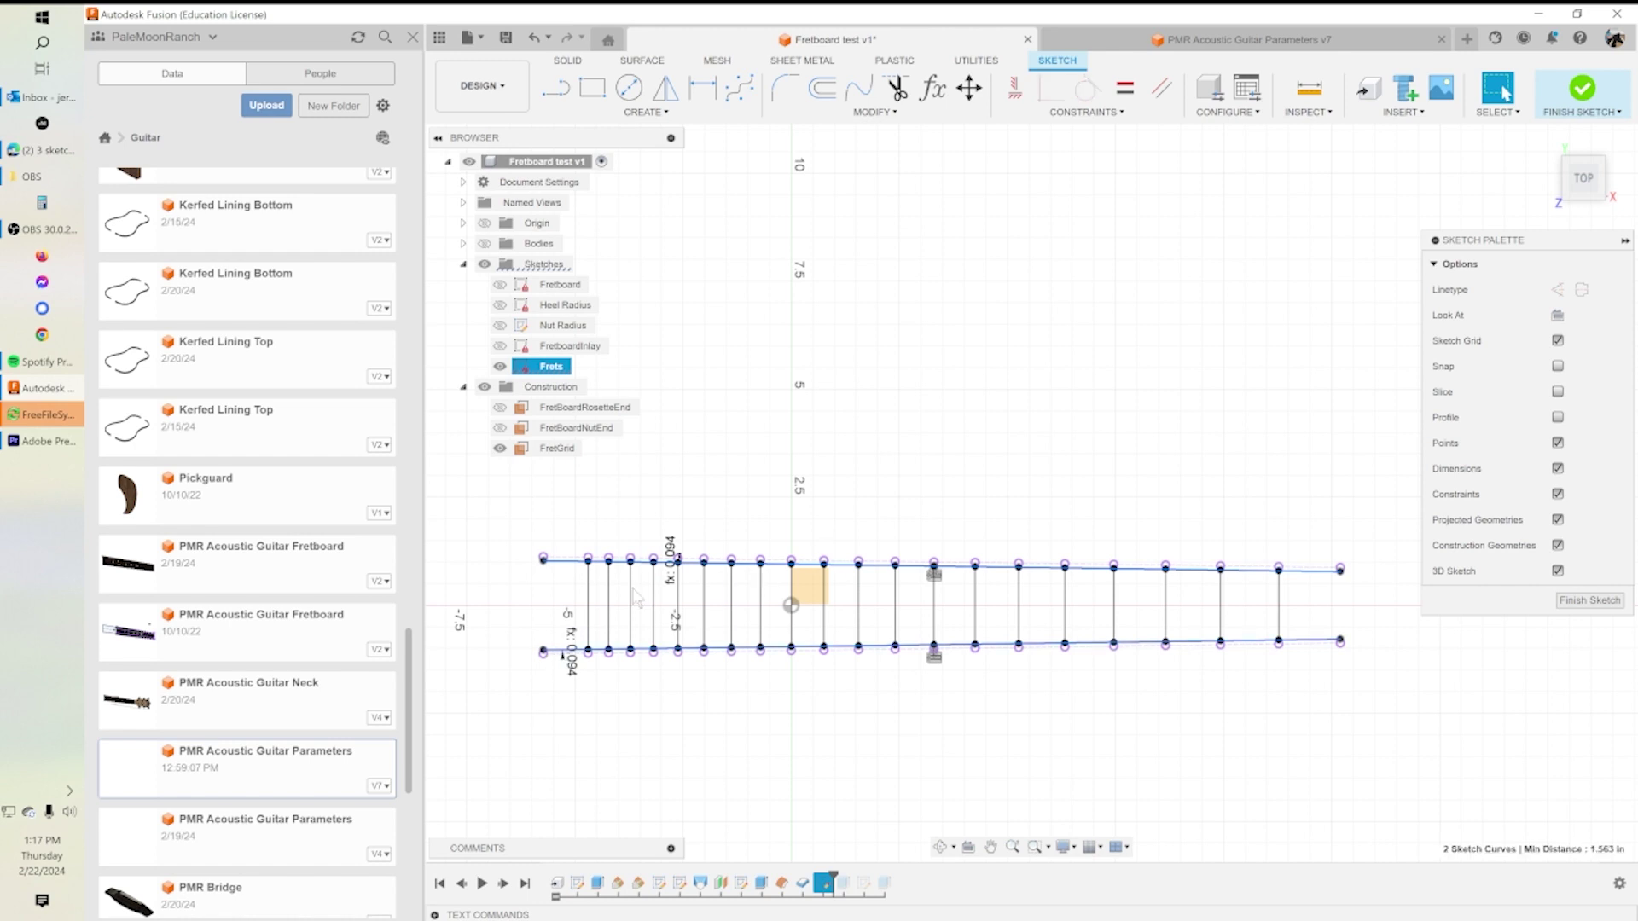
click(1557, 290)
click(1068, 528)
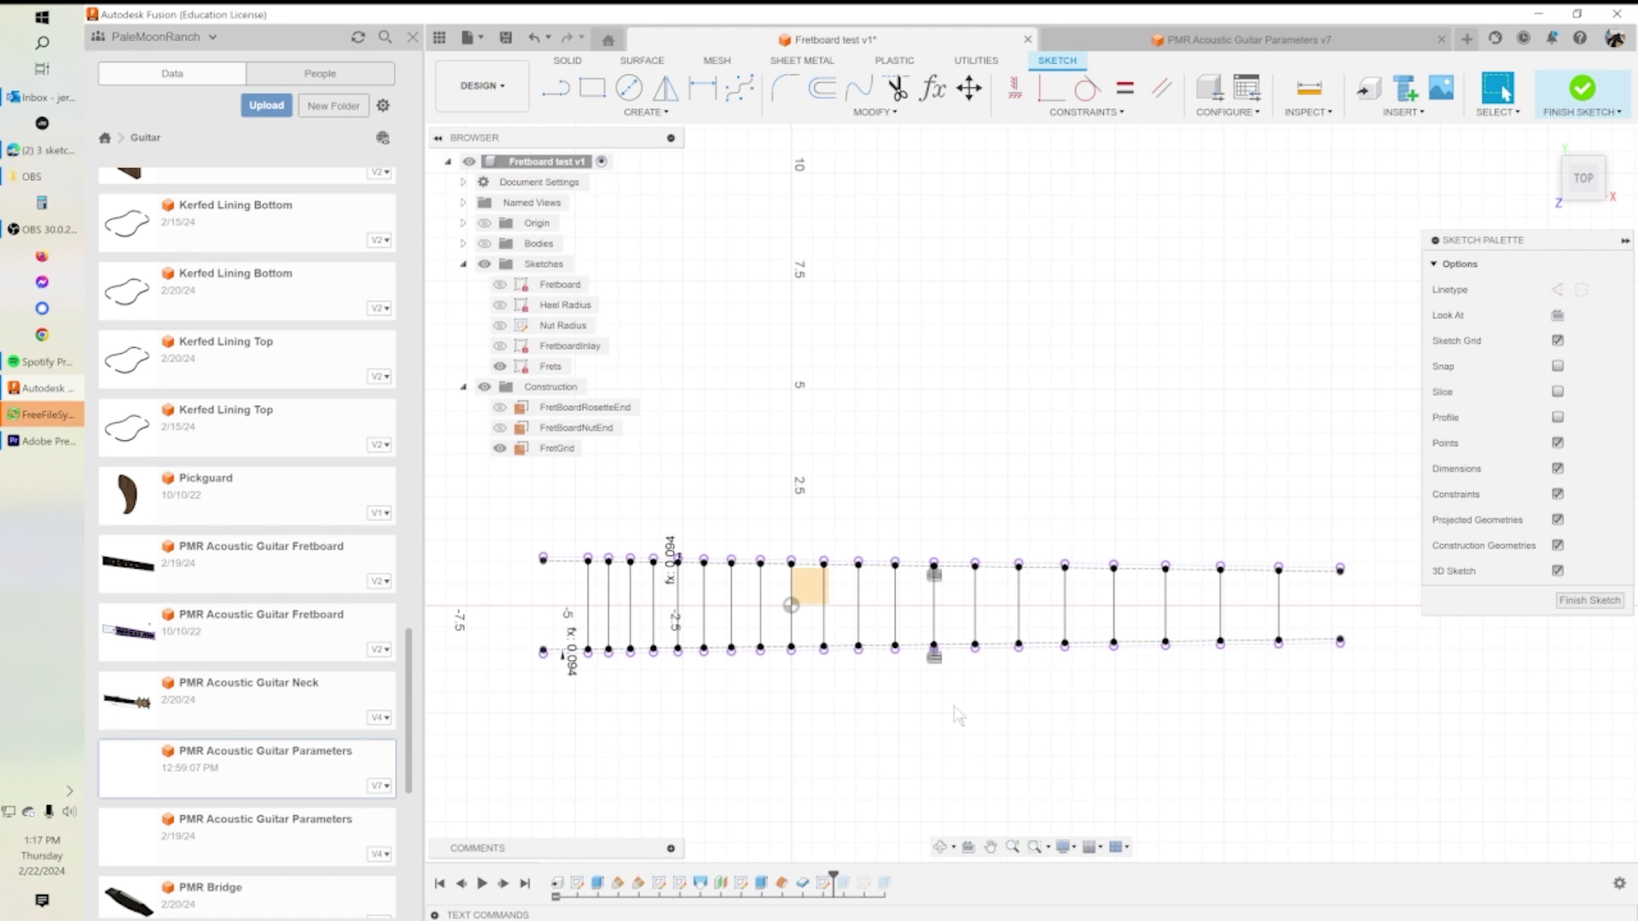
Set the lower edge's offset to -Tang_Offset so it lies outside the projected fretboard edge.
double_click(933, 655)
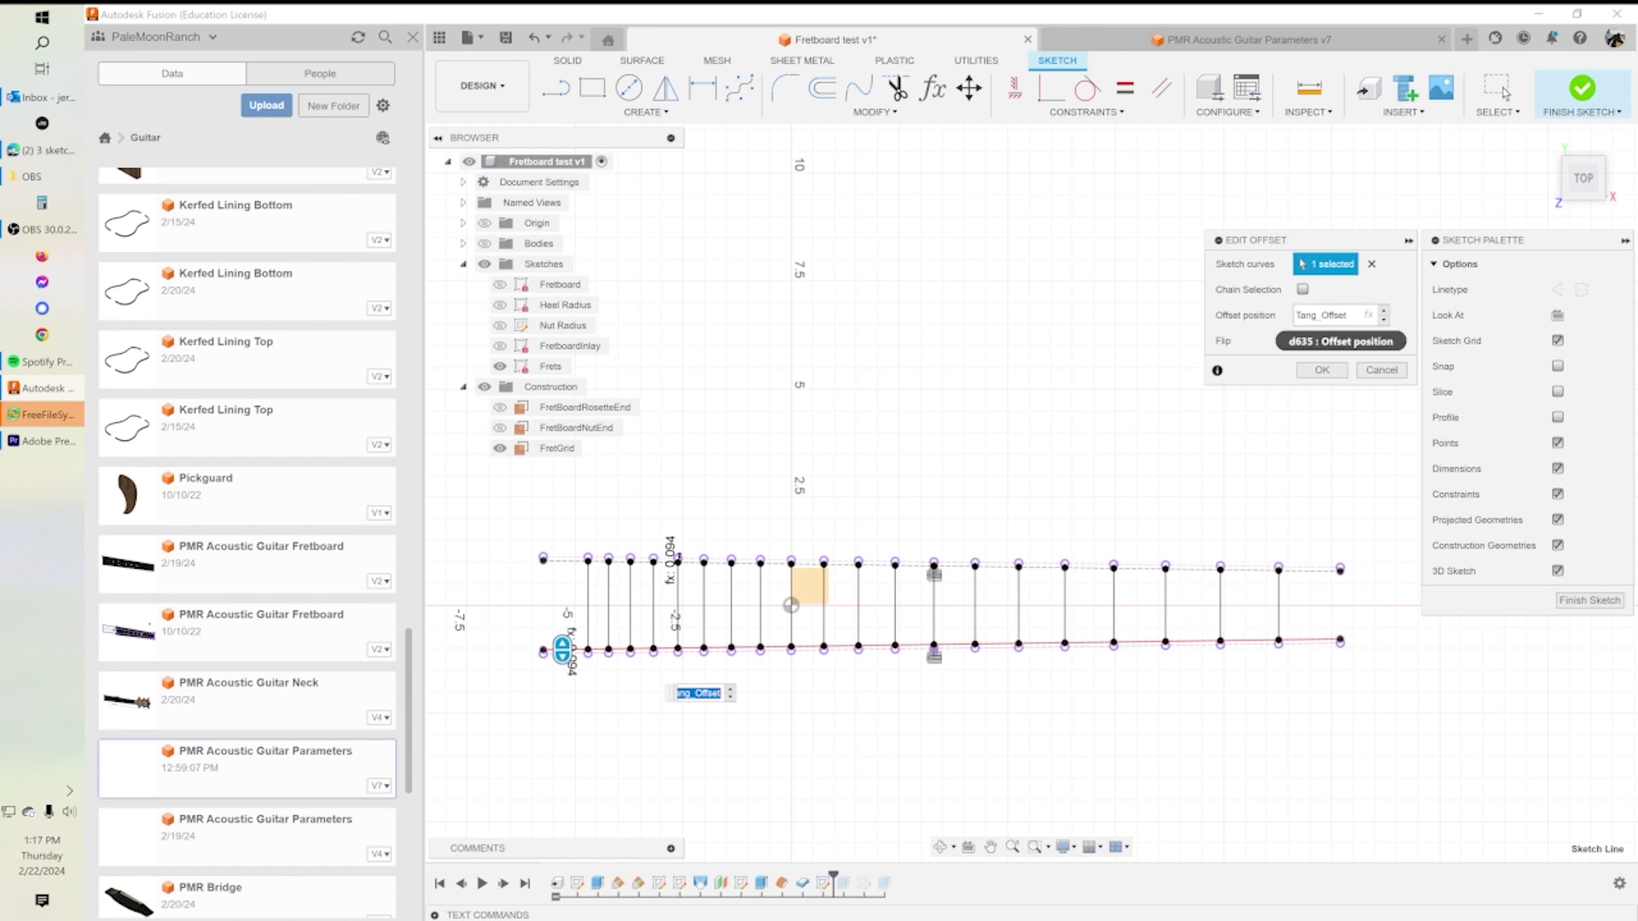
key(Home)
text(-)
key(Return)
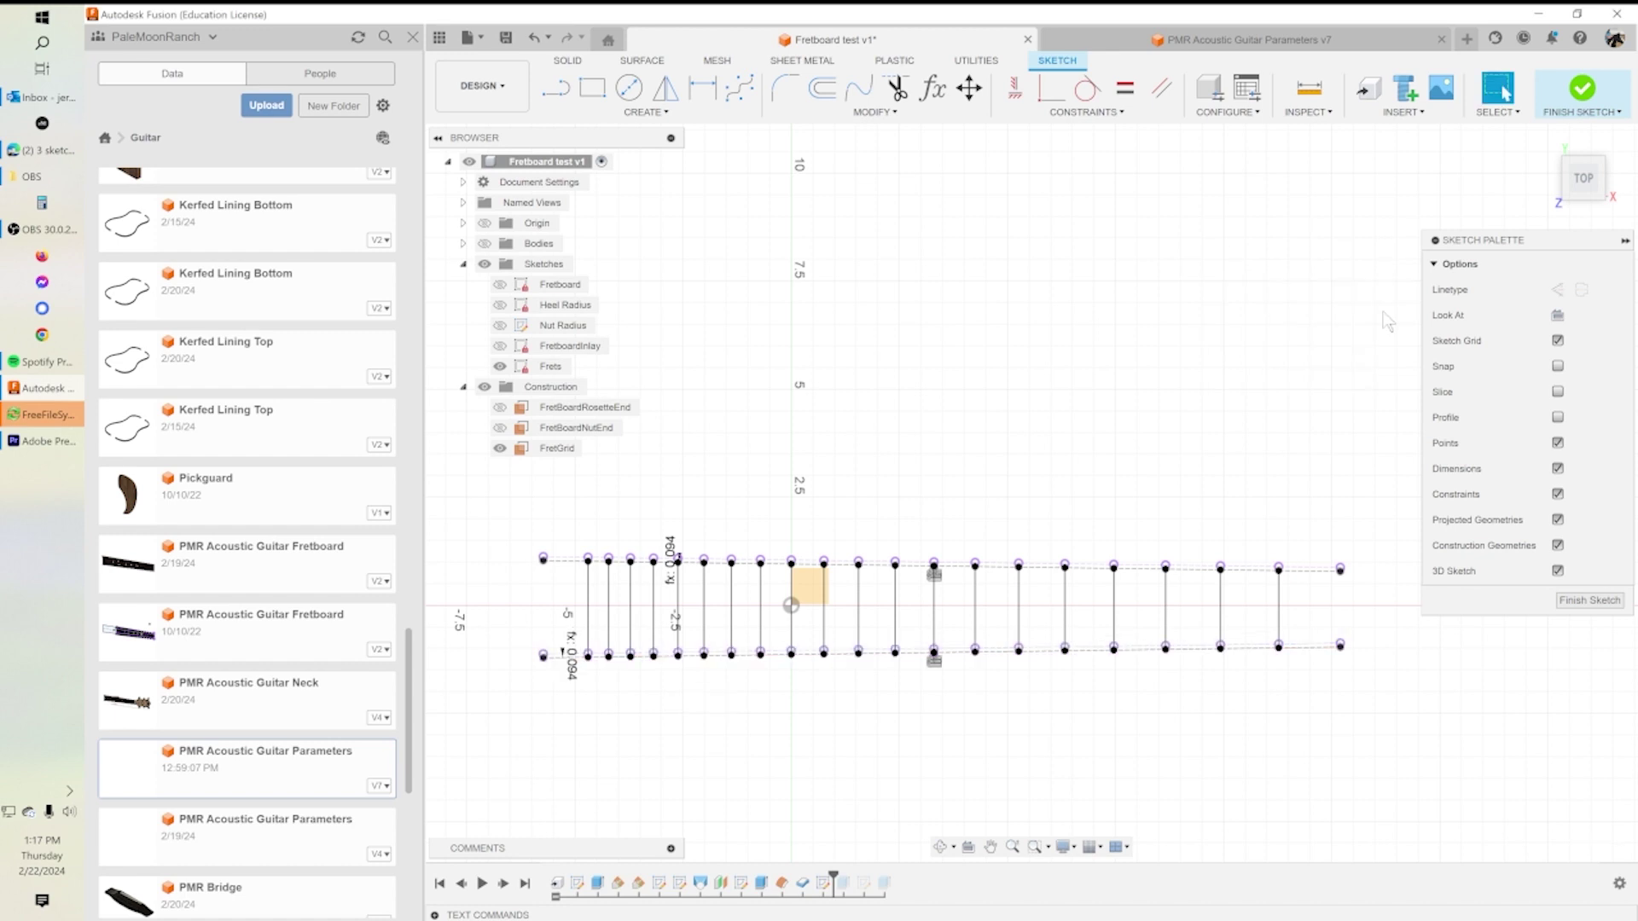
Reverse the upper edge's Tang_Offset offset so it lies outside the projected fretboard edge.
click(779, 567)
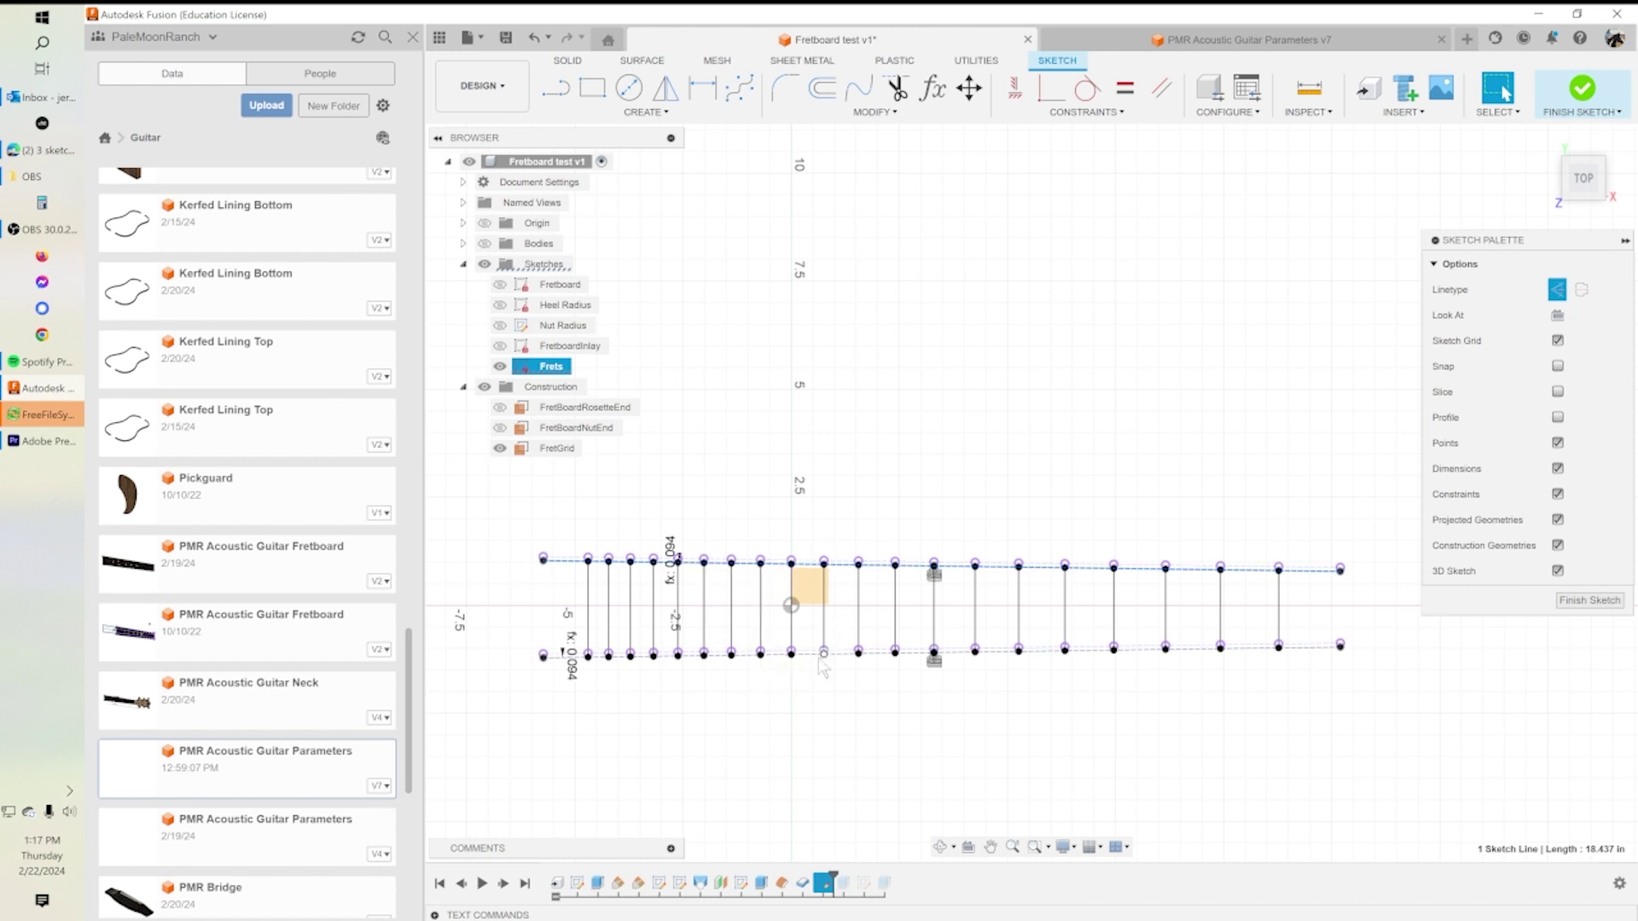
scroll(821, 670, up, 8)
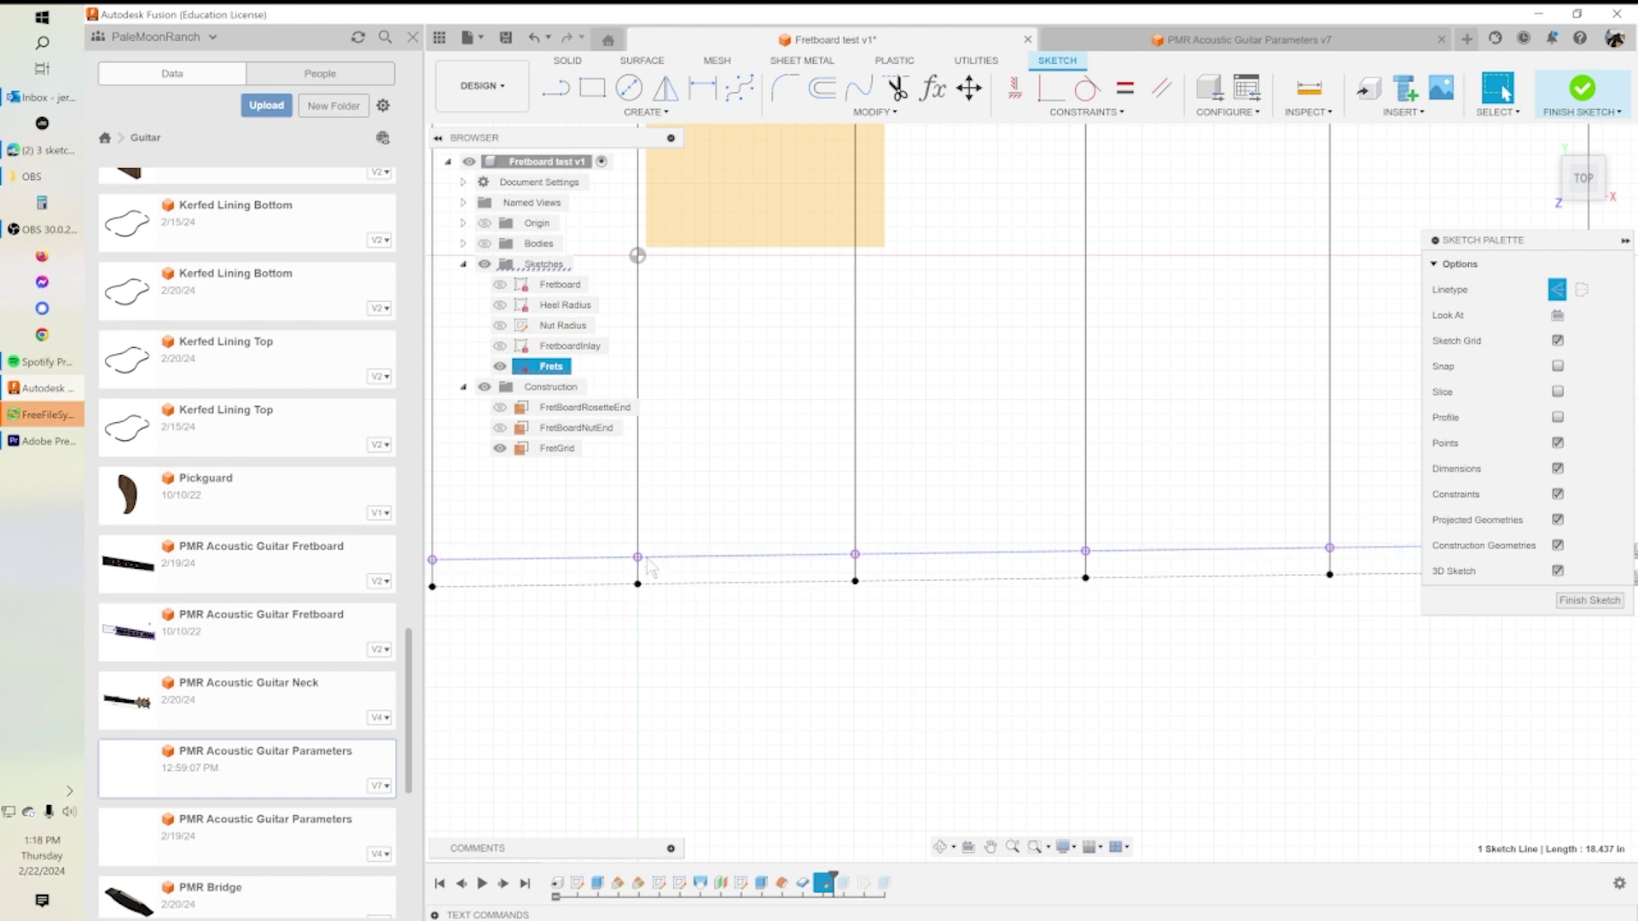
scroll(955, 467, down, 5)
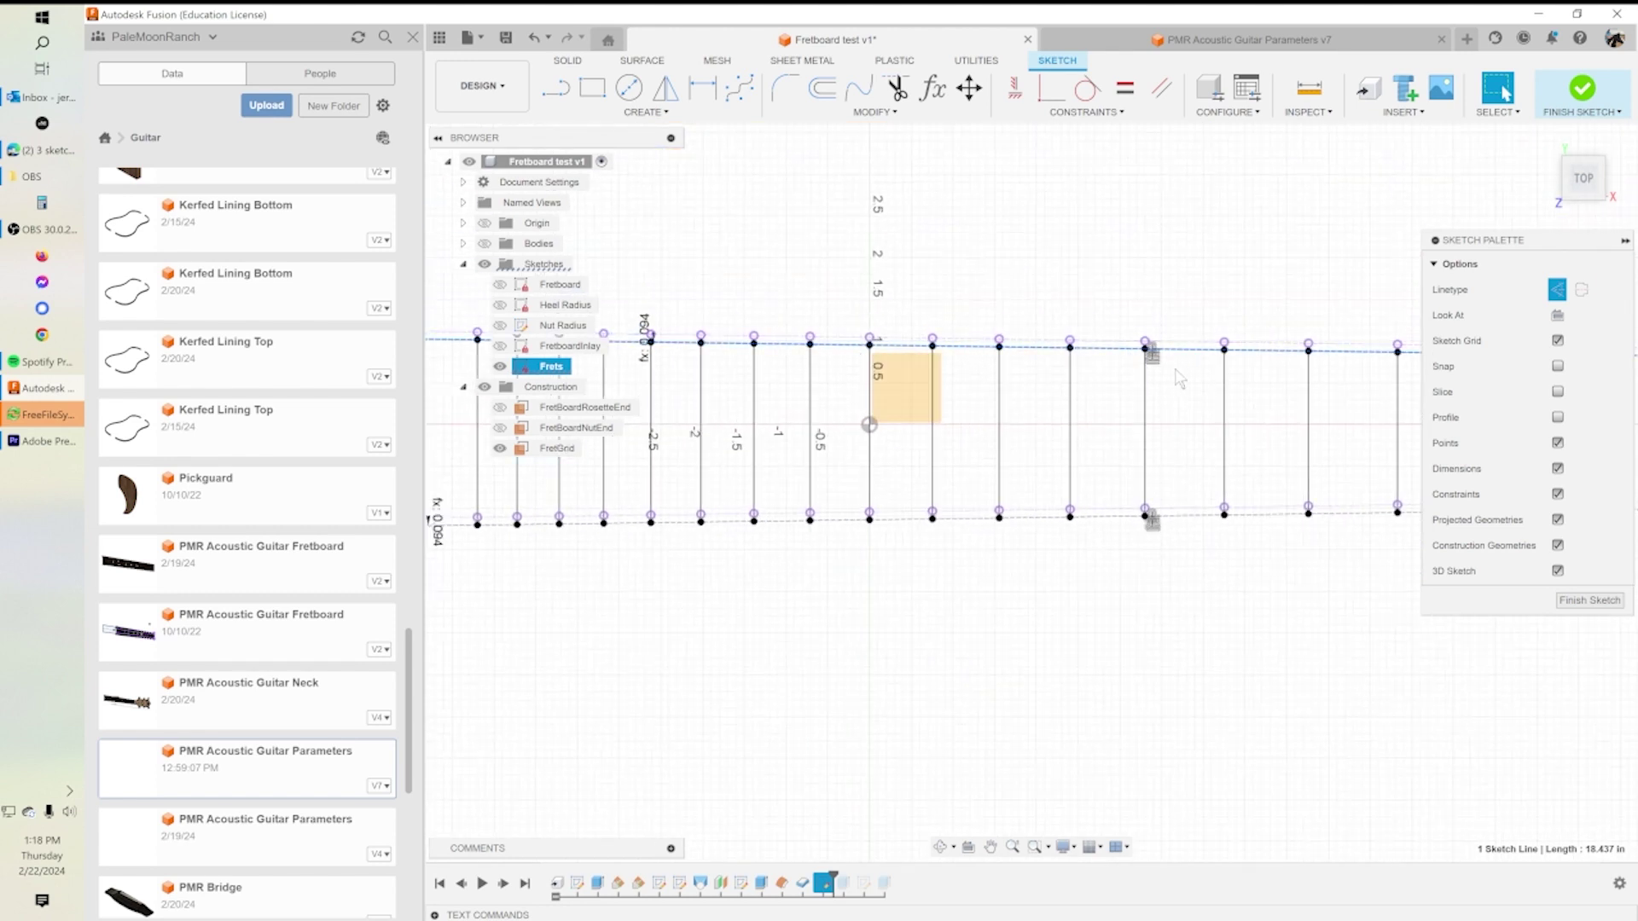
key(o)
click(1298, 315)
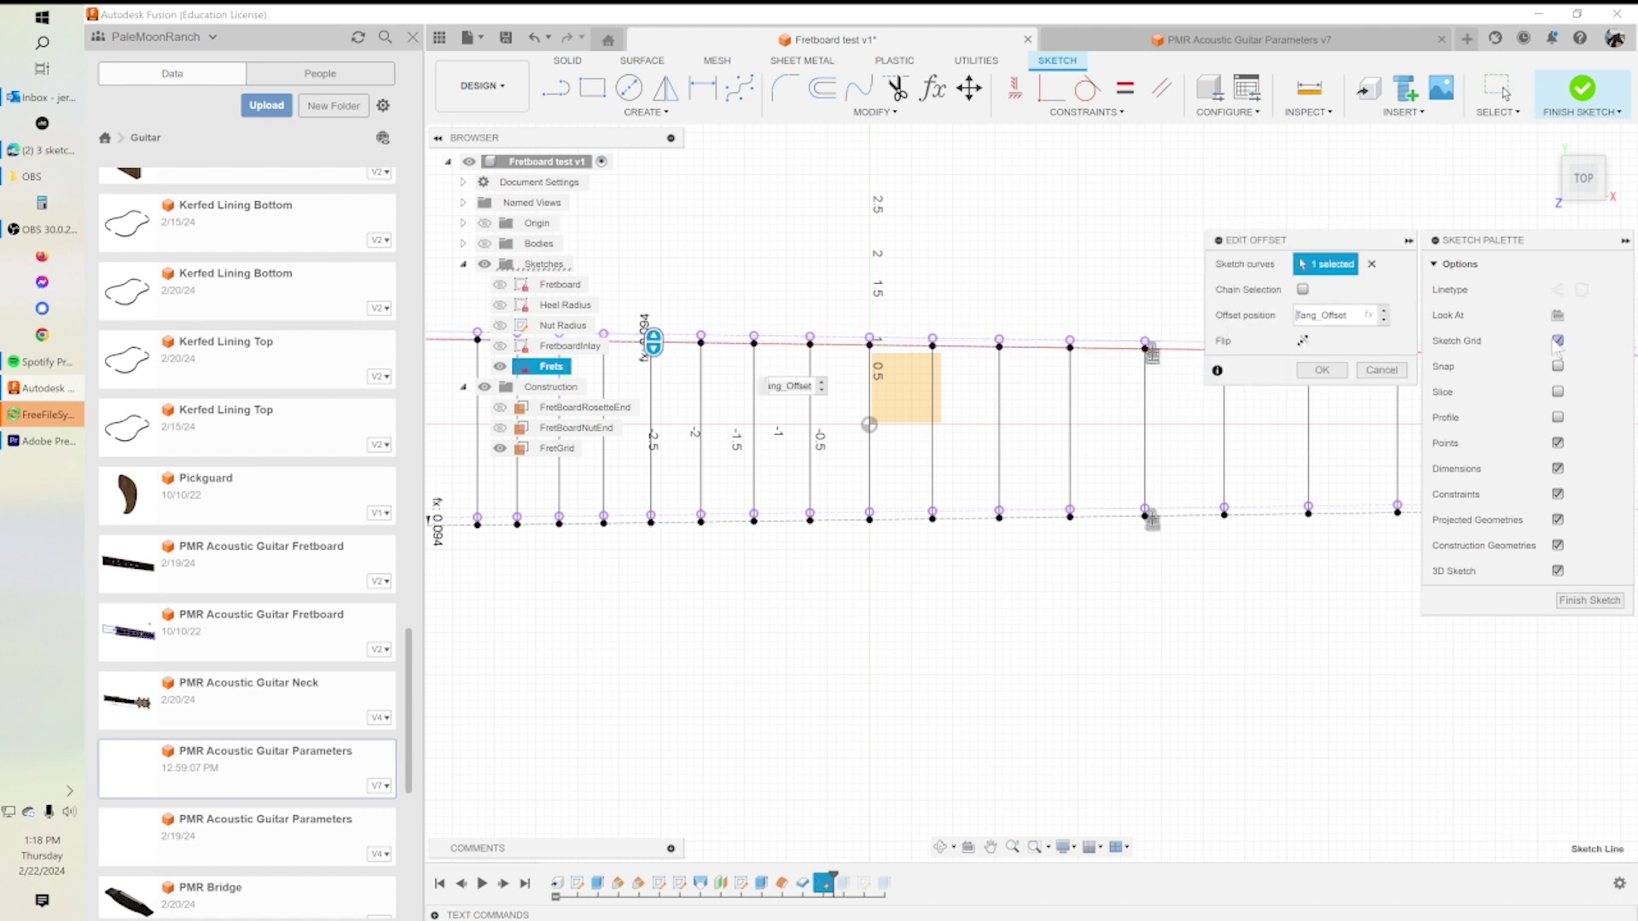
key(Return)
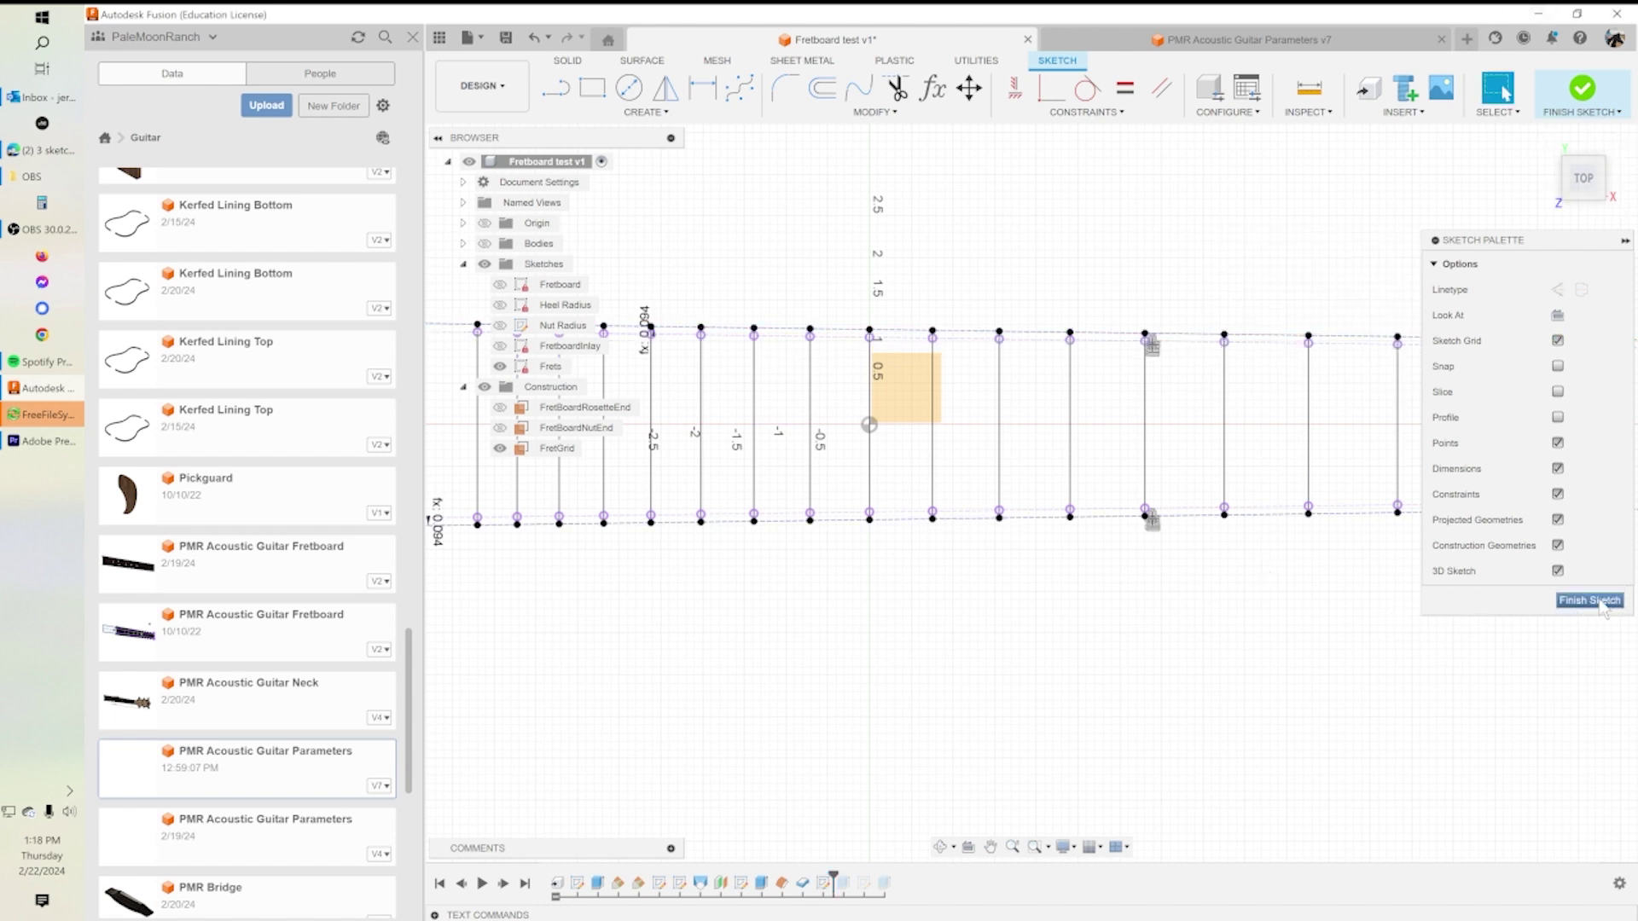
Finish the Frets sketch and show the fretboard bodies beneath the fret lines.
scroll(1224, 639, down, 5)
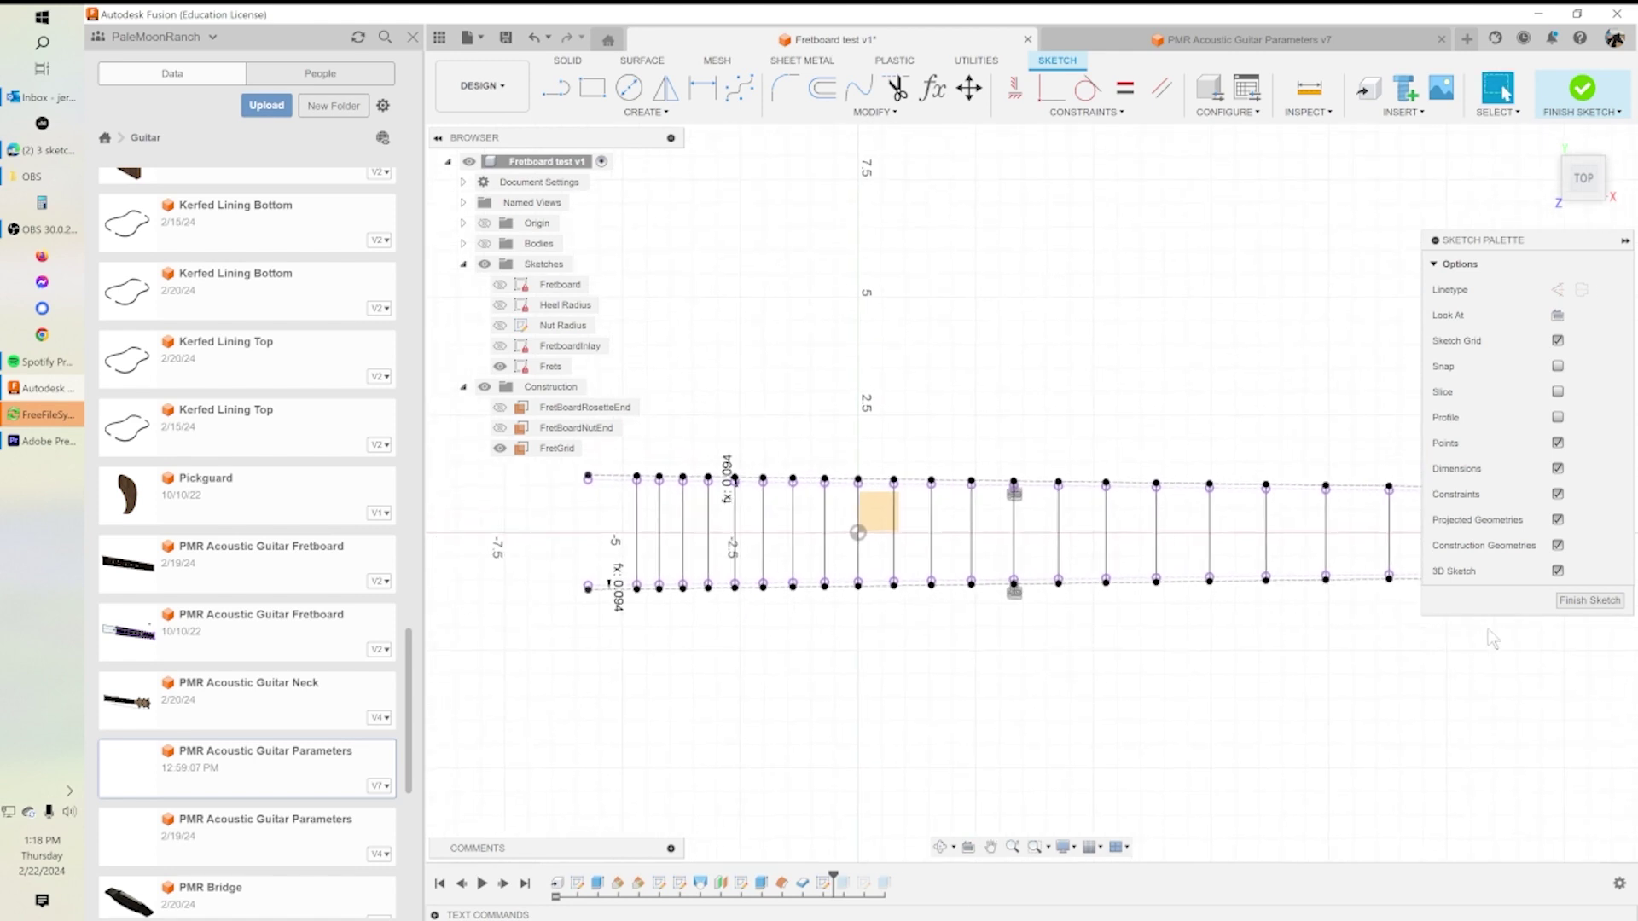
click(1588, 600)
click(500, 366)
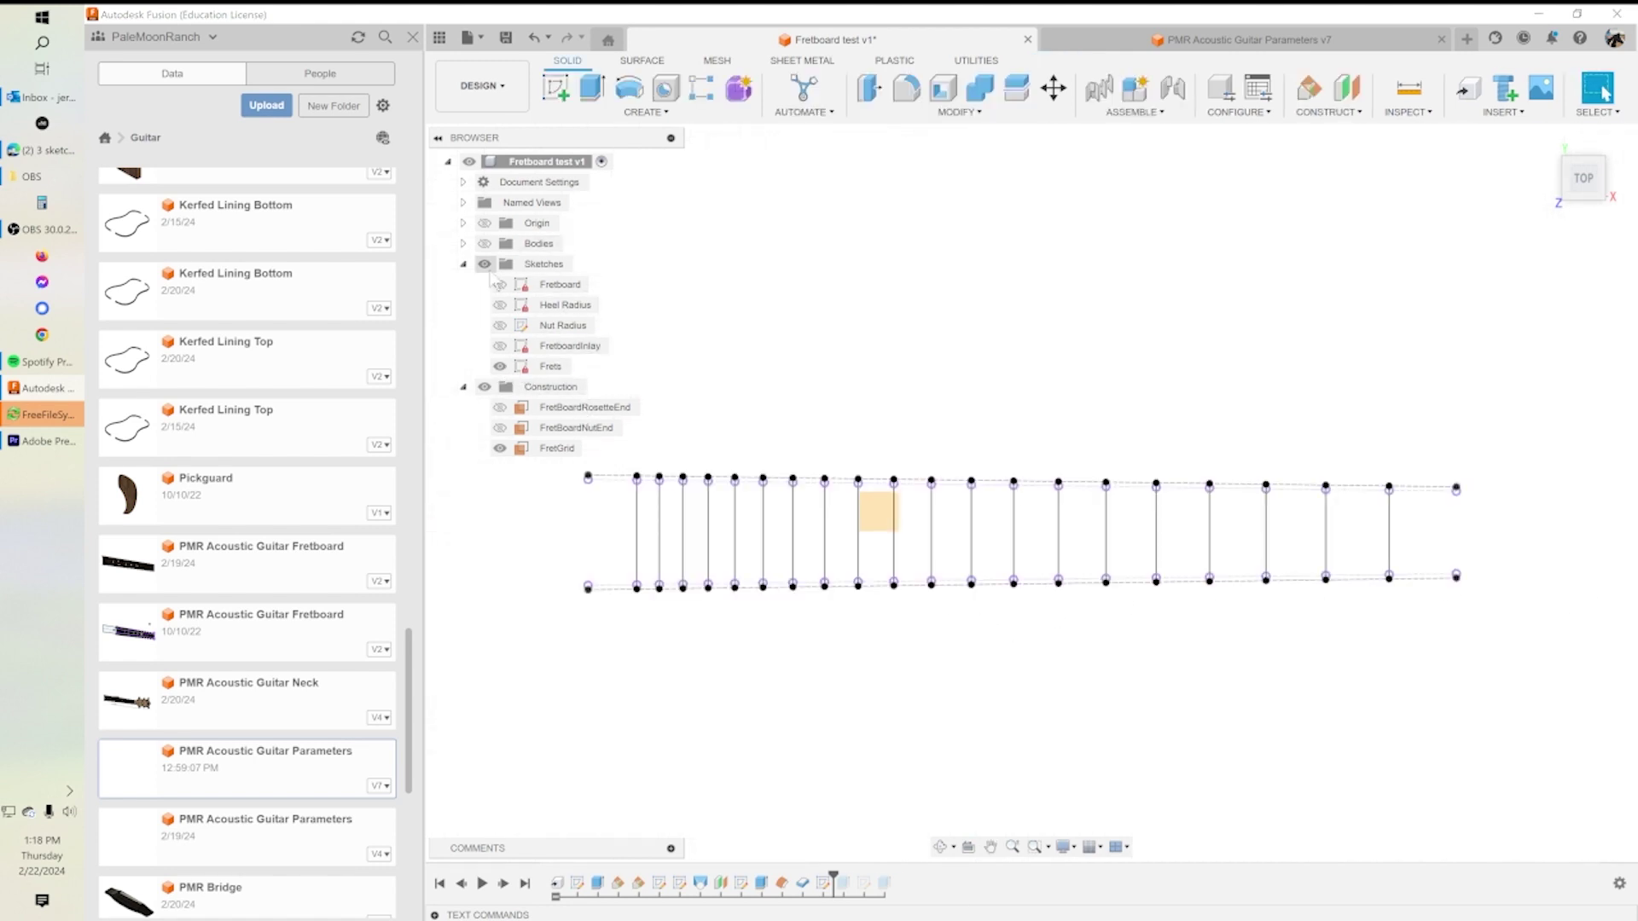
shift+middle_drag(1106, 604, 750, 458)
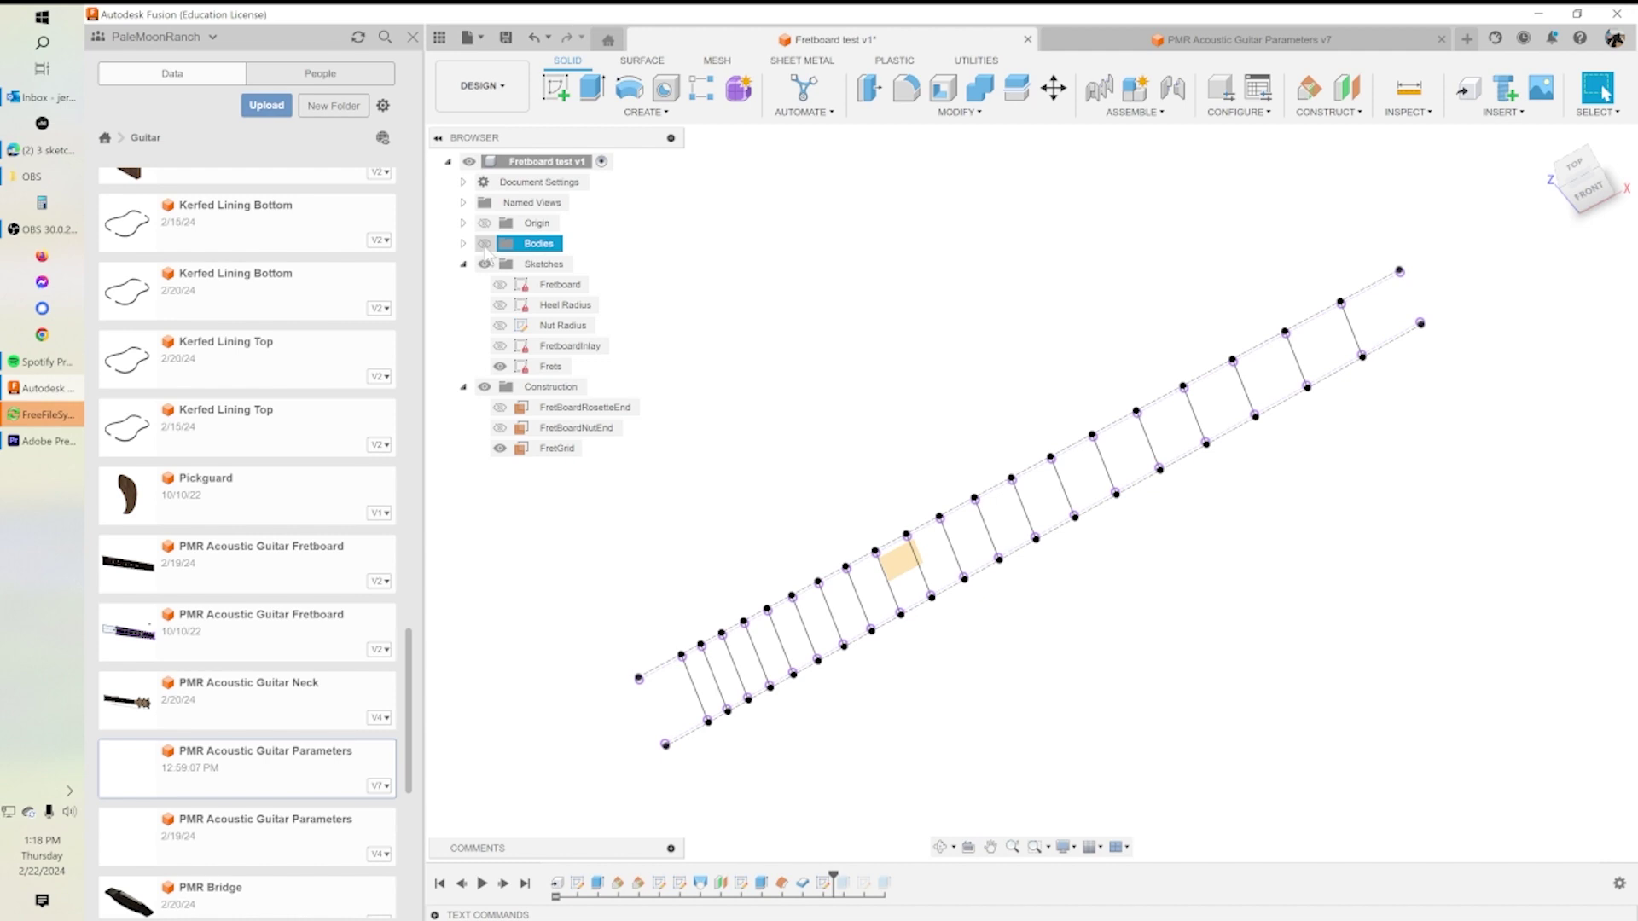
click(483, 244)
shift+middle_drag(981, 627, 949, 644)
drag(940, 615, 979, 677)
key(Escape)
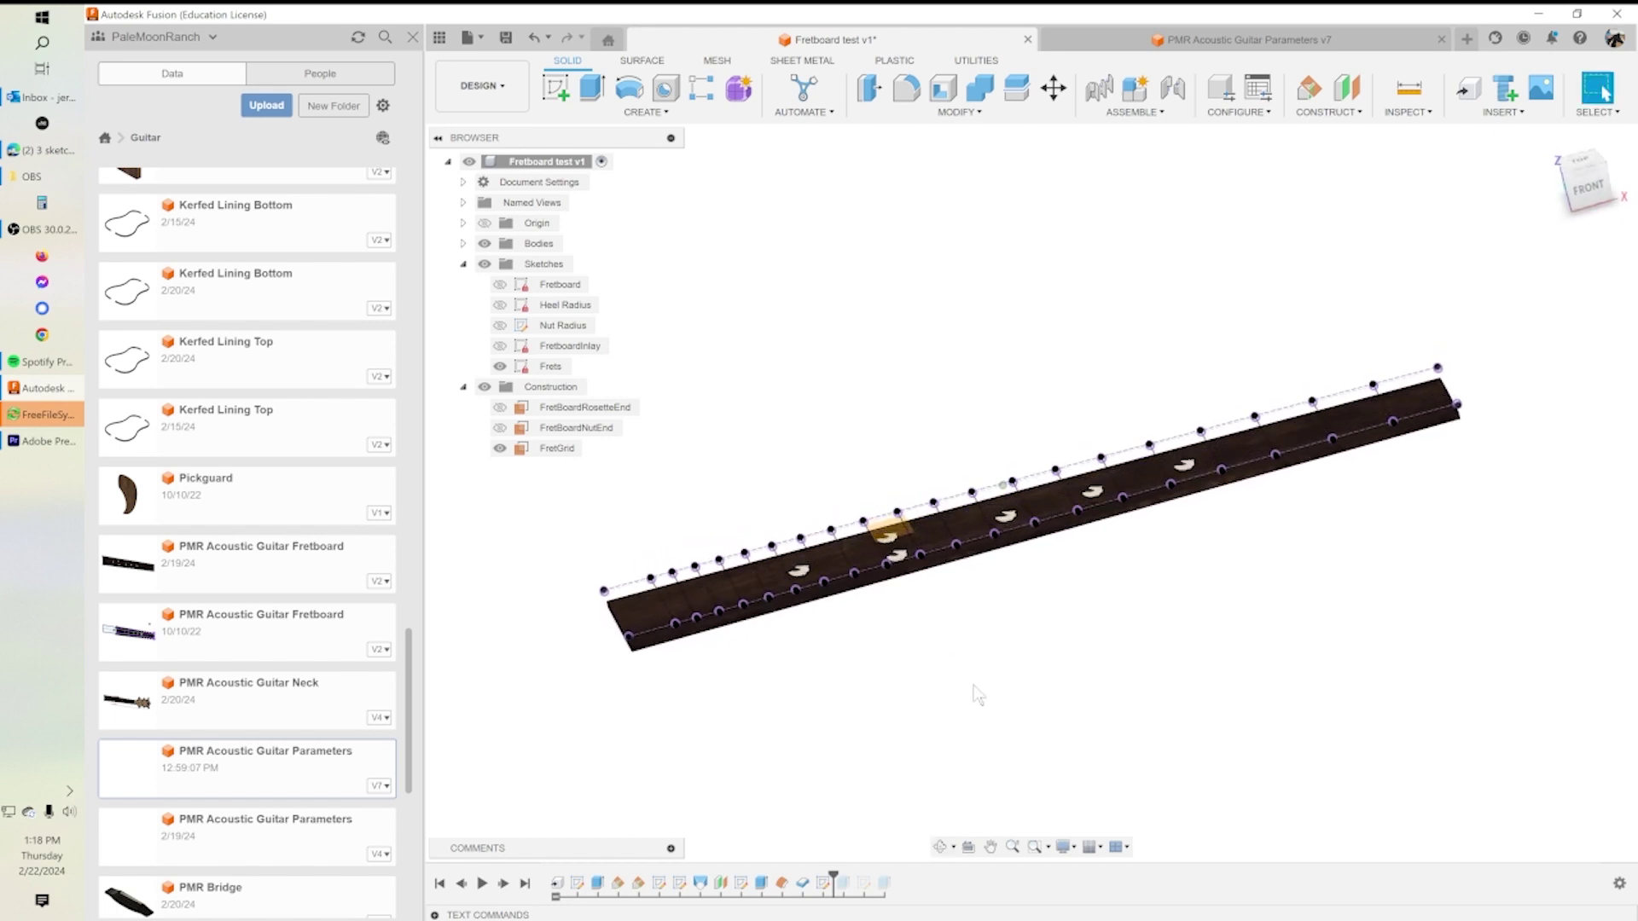
Roll the timeline forward past Extrude5 and open that cut for editing, keeping its type as Thin Extrude.
click(841, 884)
drag(840, 879, 853, 883)
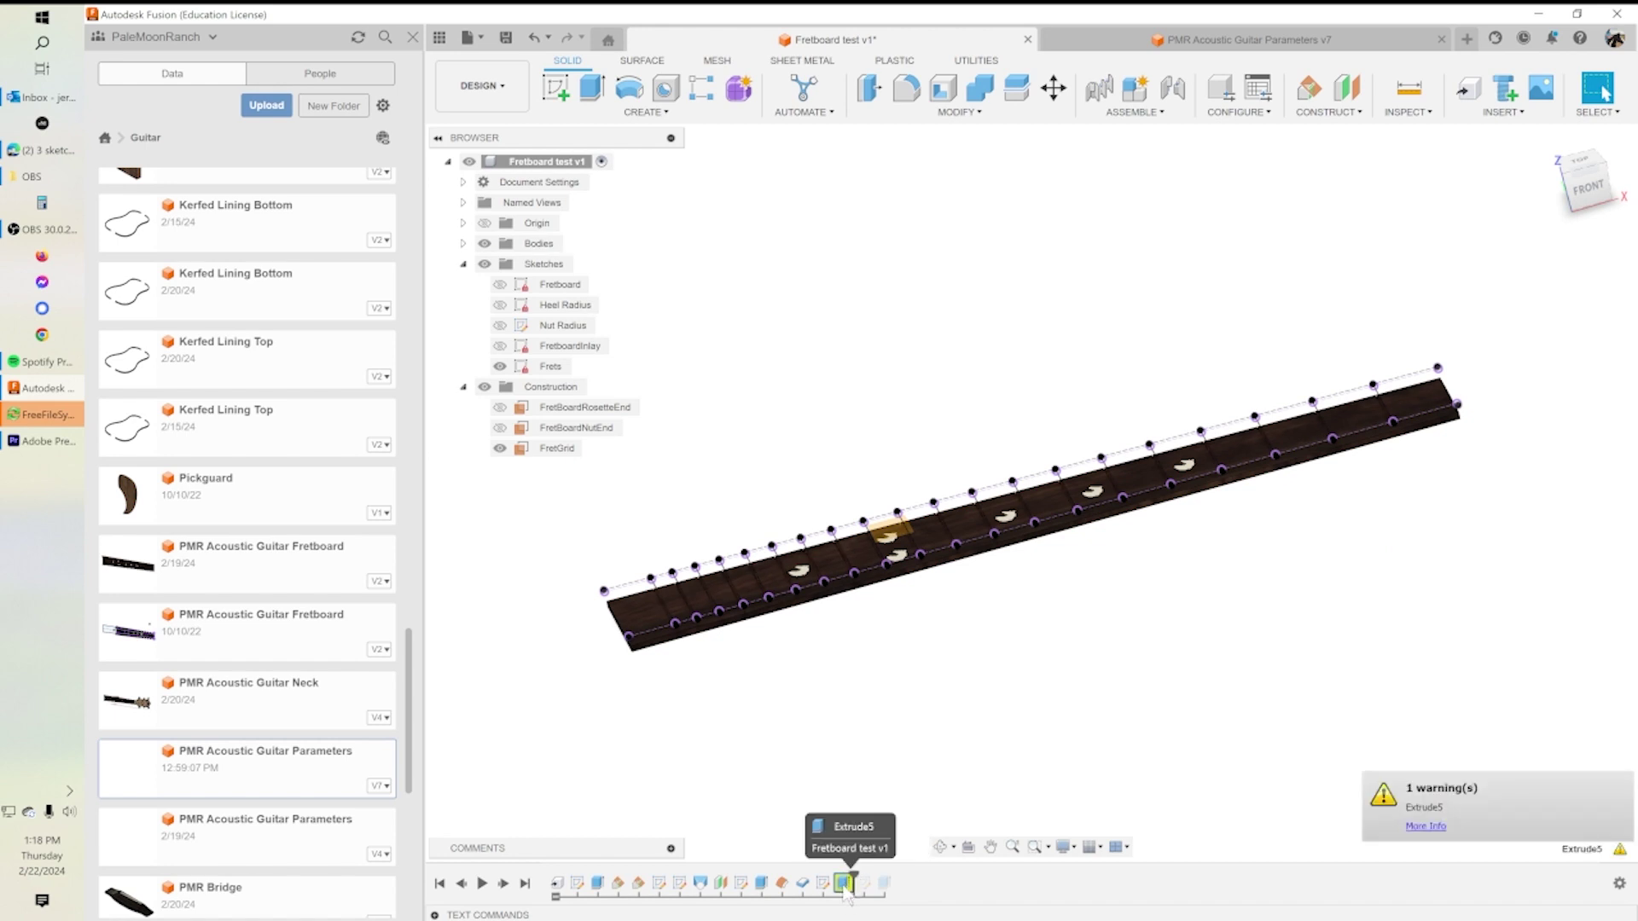
double_click(845, 885)
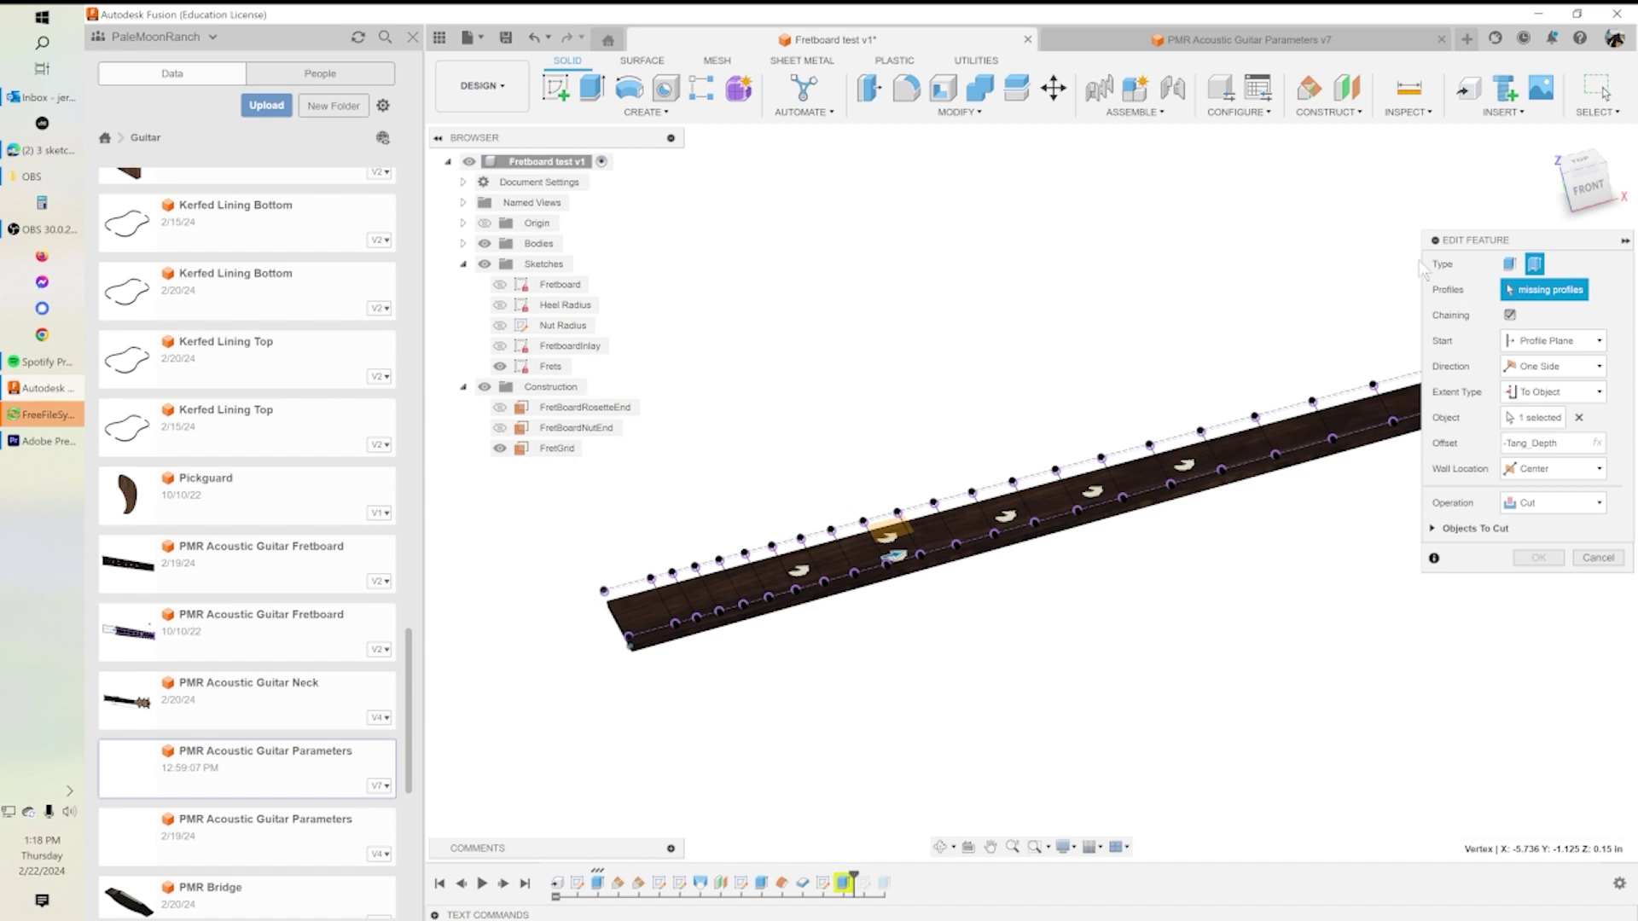
click(1509, 265)
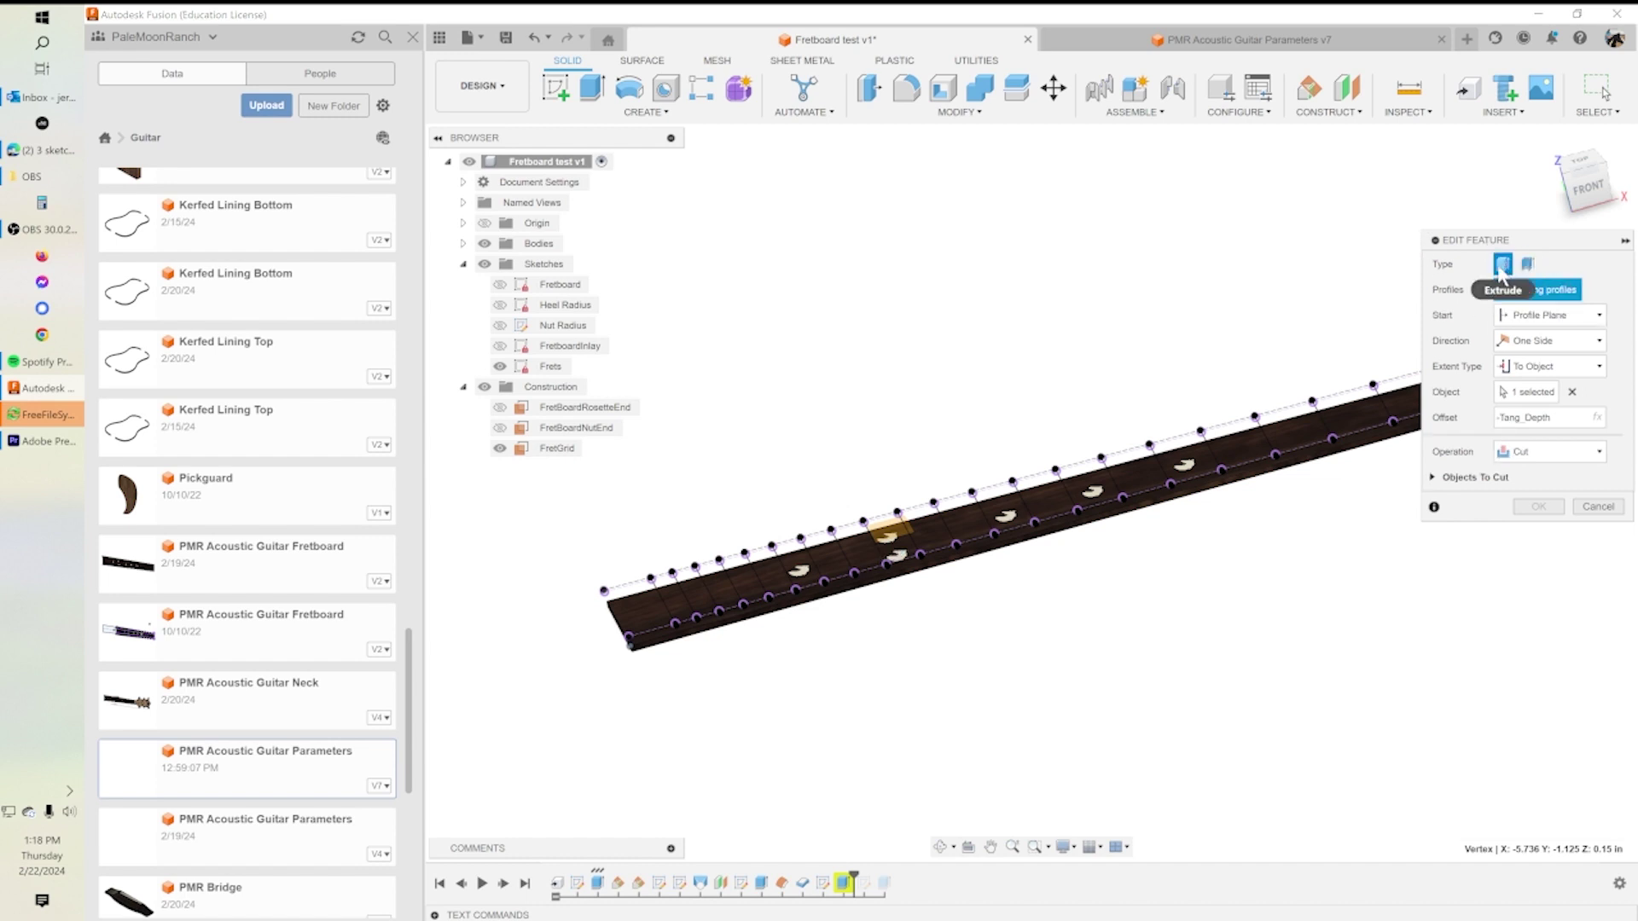
click(1528, 265)
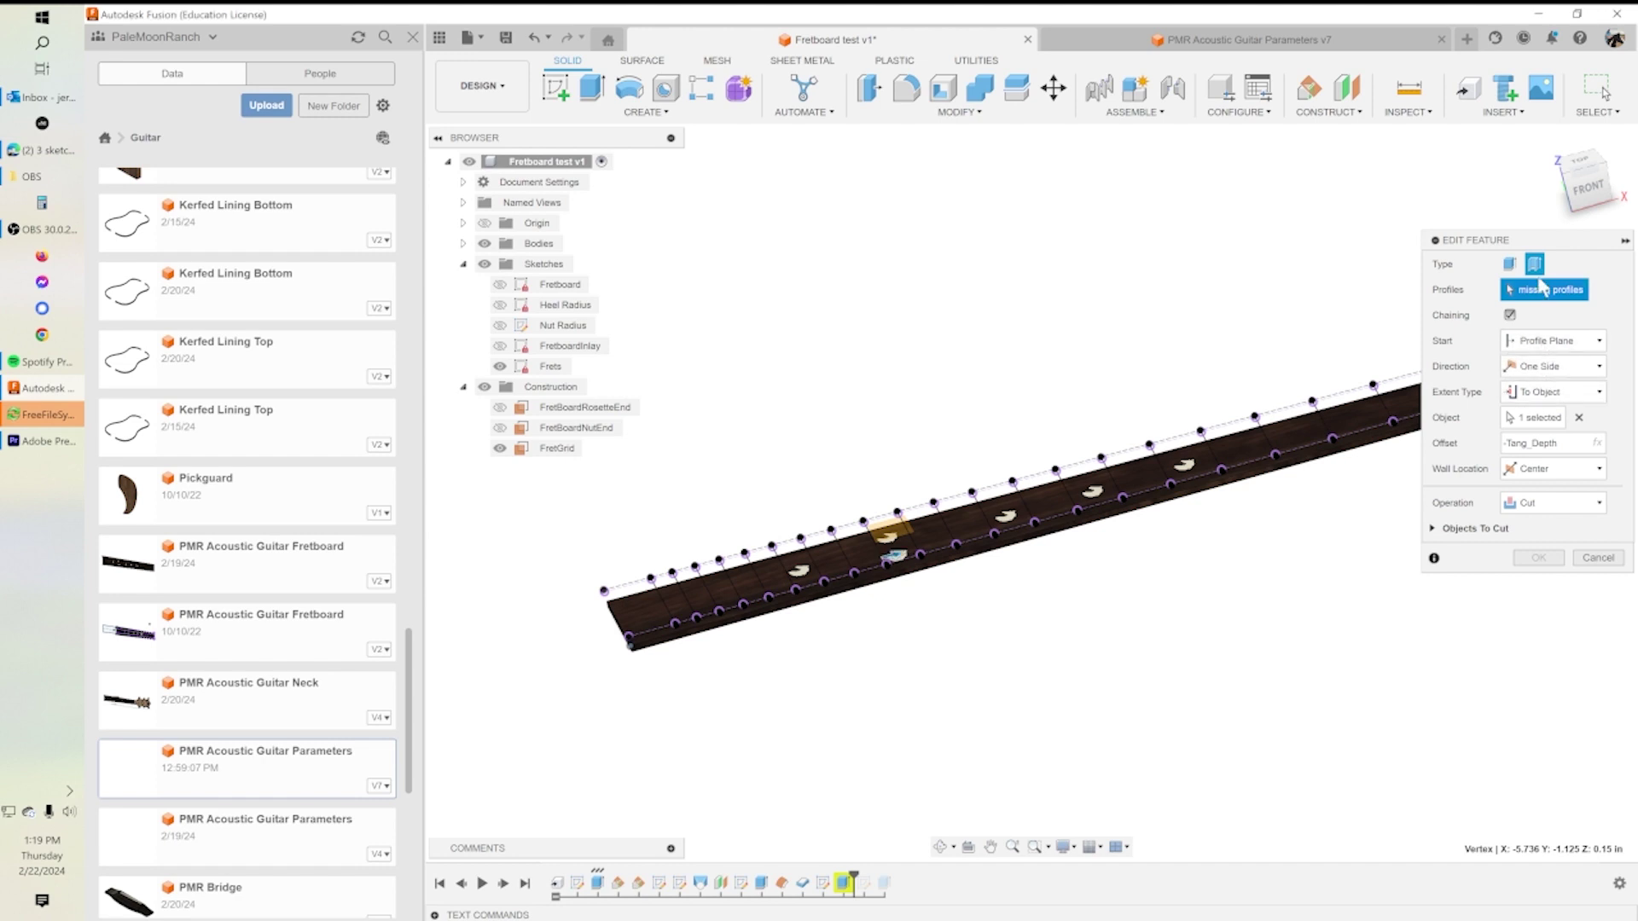
Select all 20 fret lines of the Frets sketch as the thin cut's profiles, from the soundhole end to the nut.
shift+middle_drag(832, 642, 663, 595)
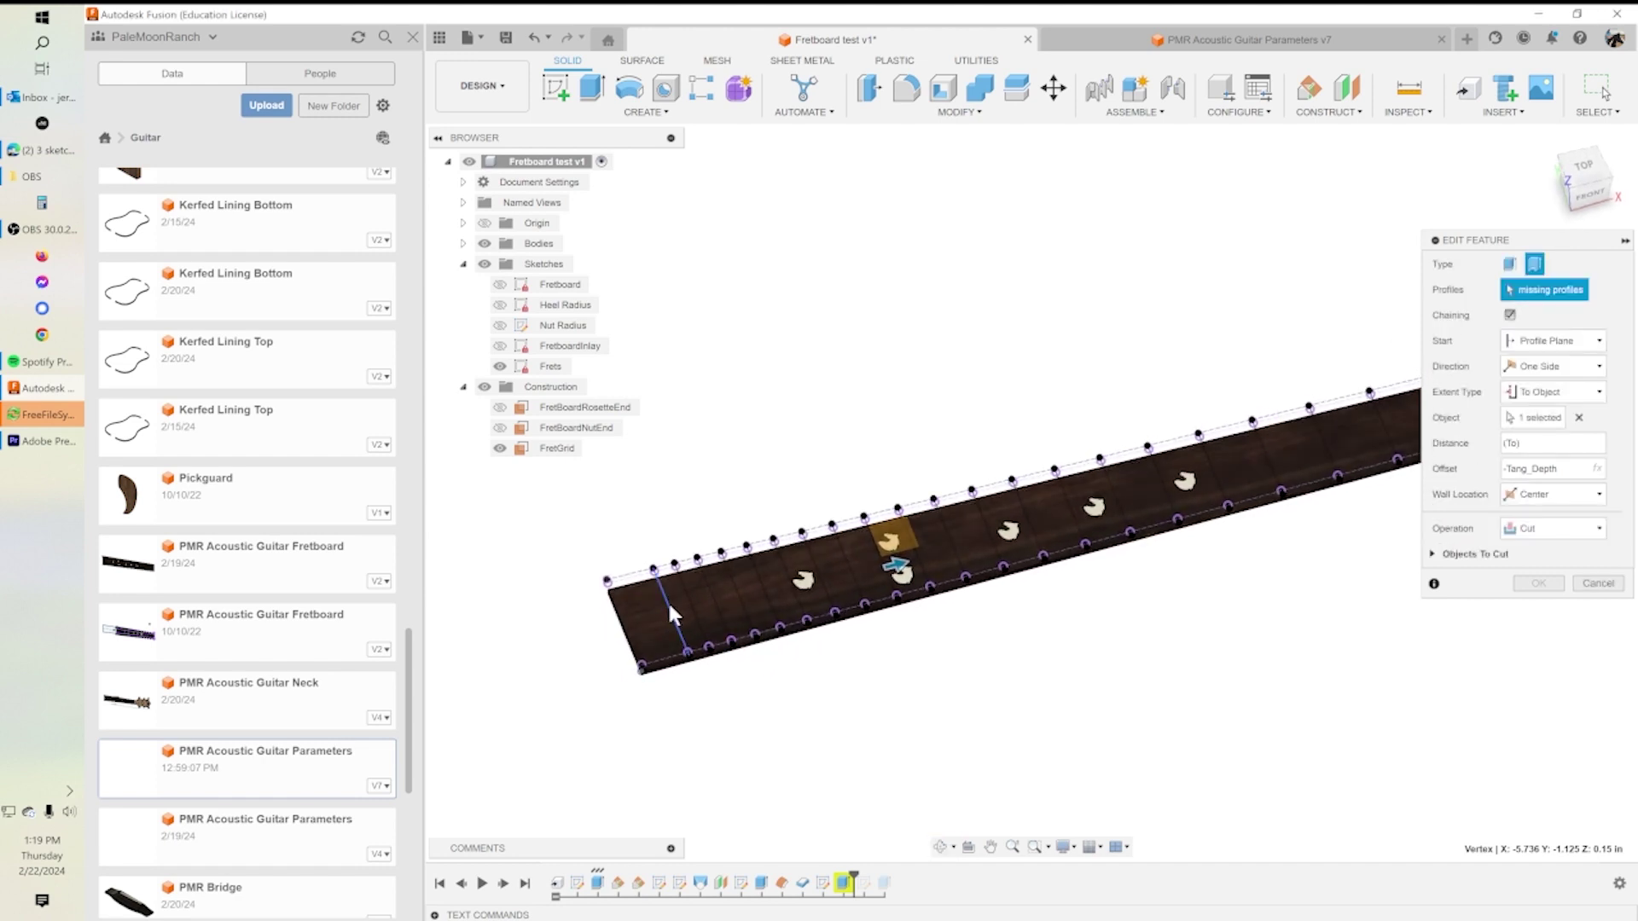
click(668, 600)
click(708, 593)
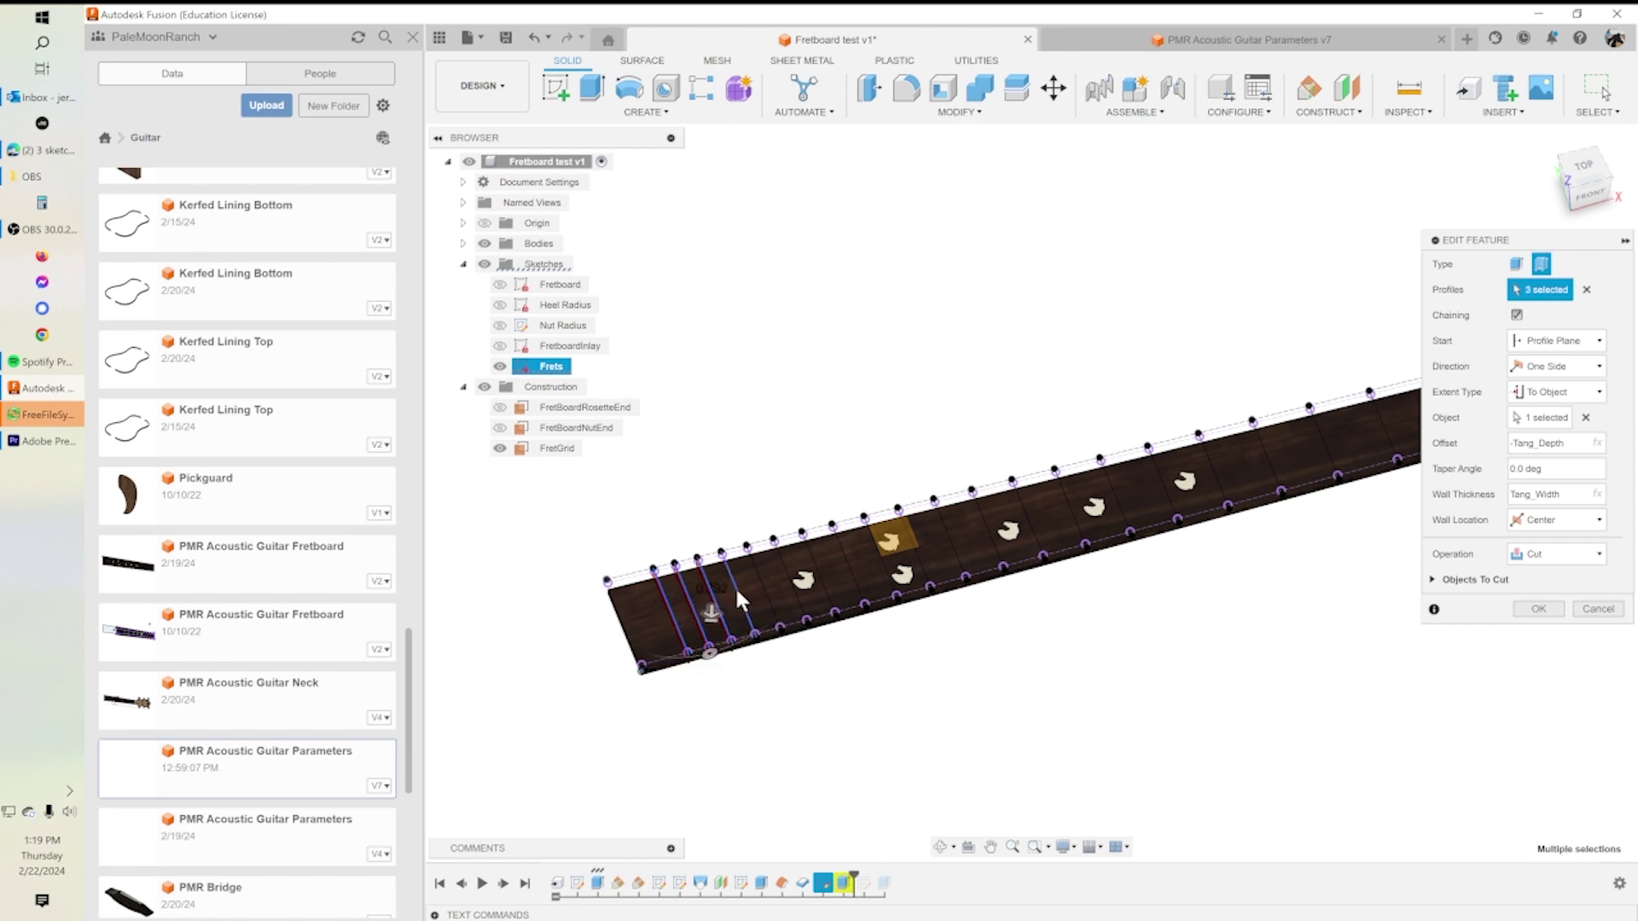
click(736, 587)
click(758, 576)
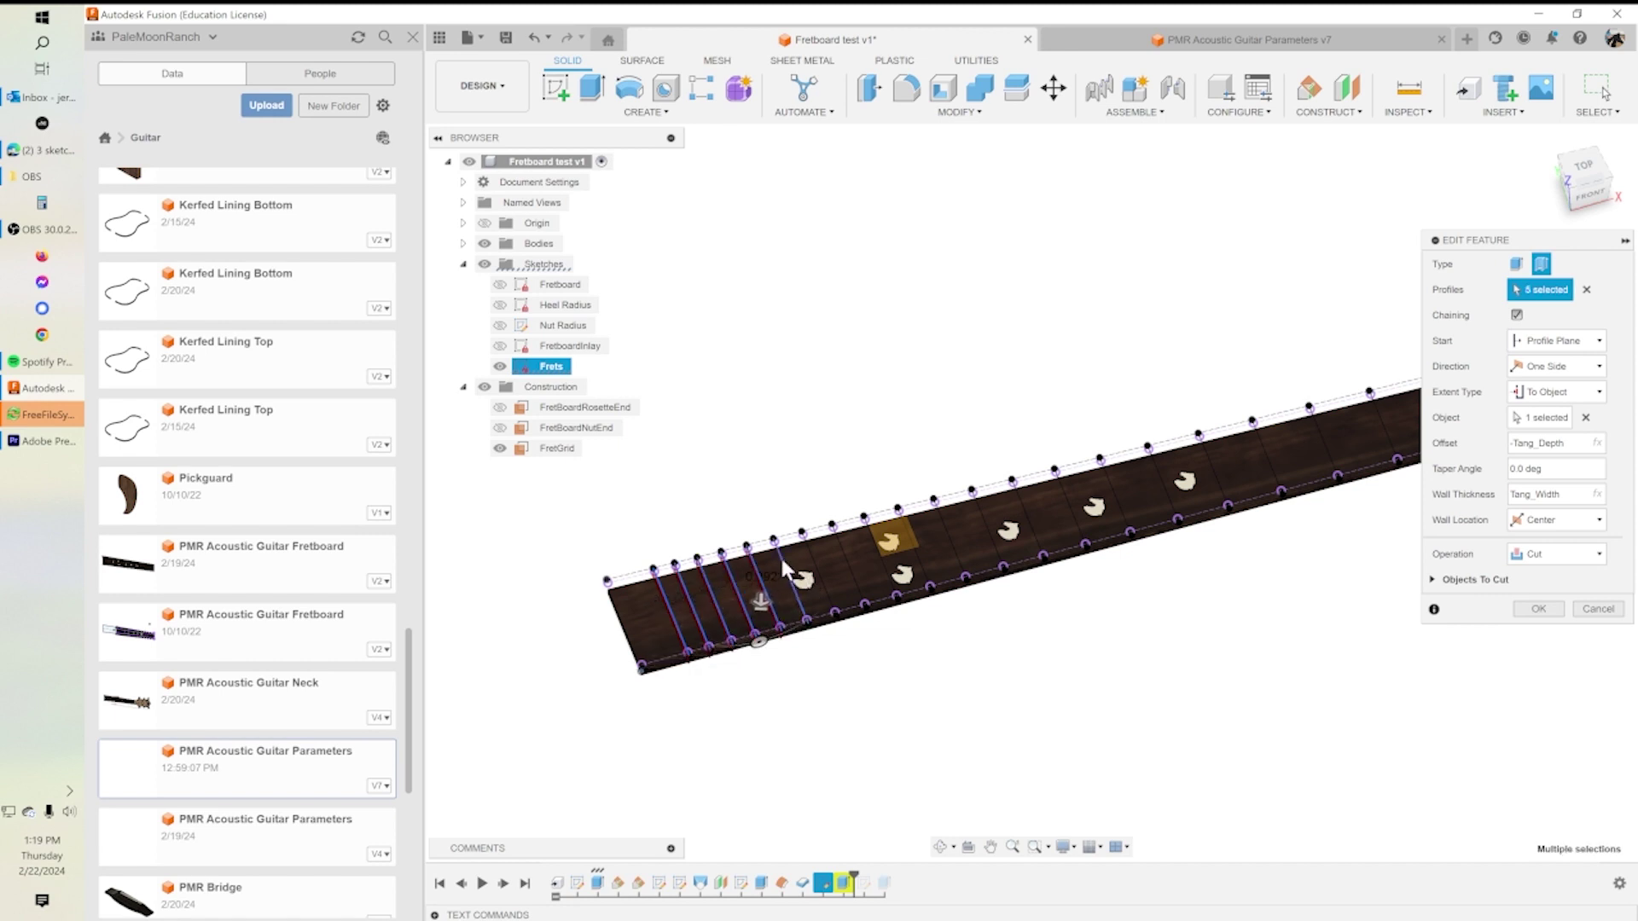
click(782, 558)
click(844, 559)
click(883, 552)
click(907, 555)
click(912, 551)
click(981, 531)
click(1027, 510)
click(1058, 509)
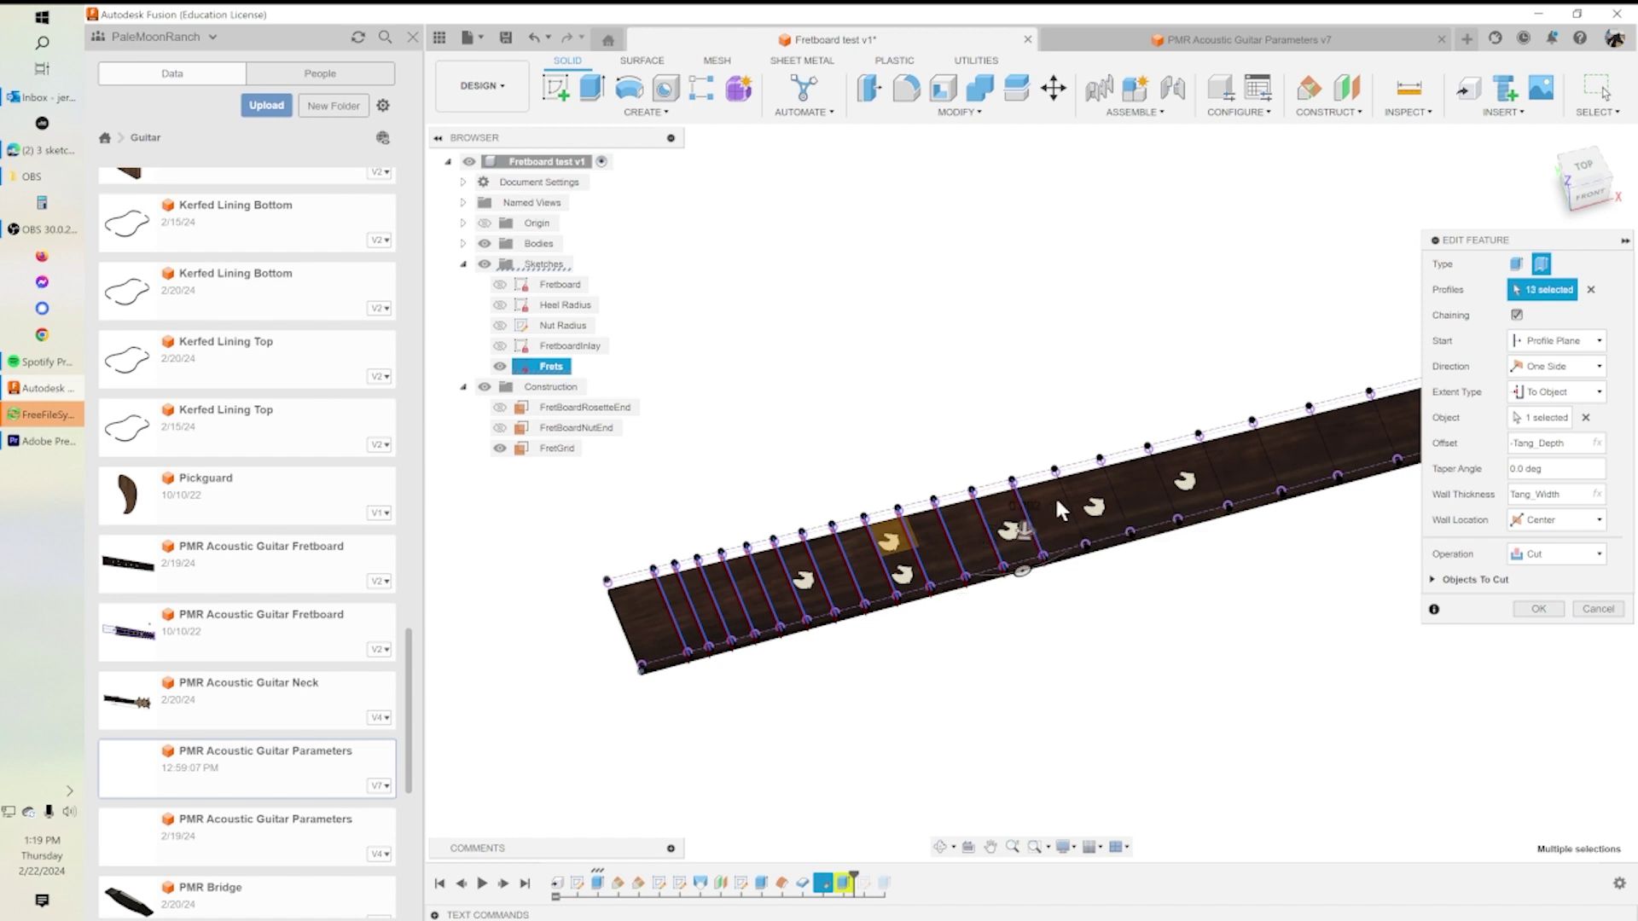
click(1080, 500)
click(1108, 478)
click(1158, 469)
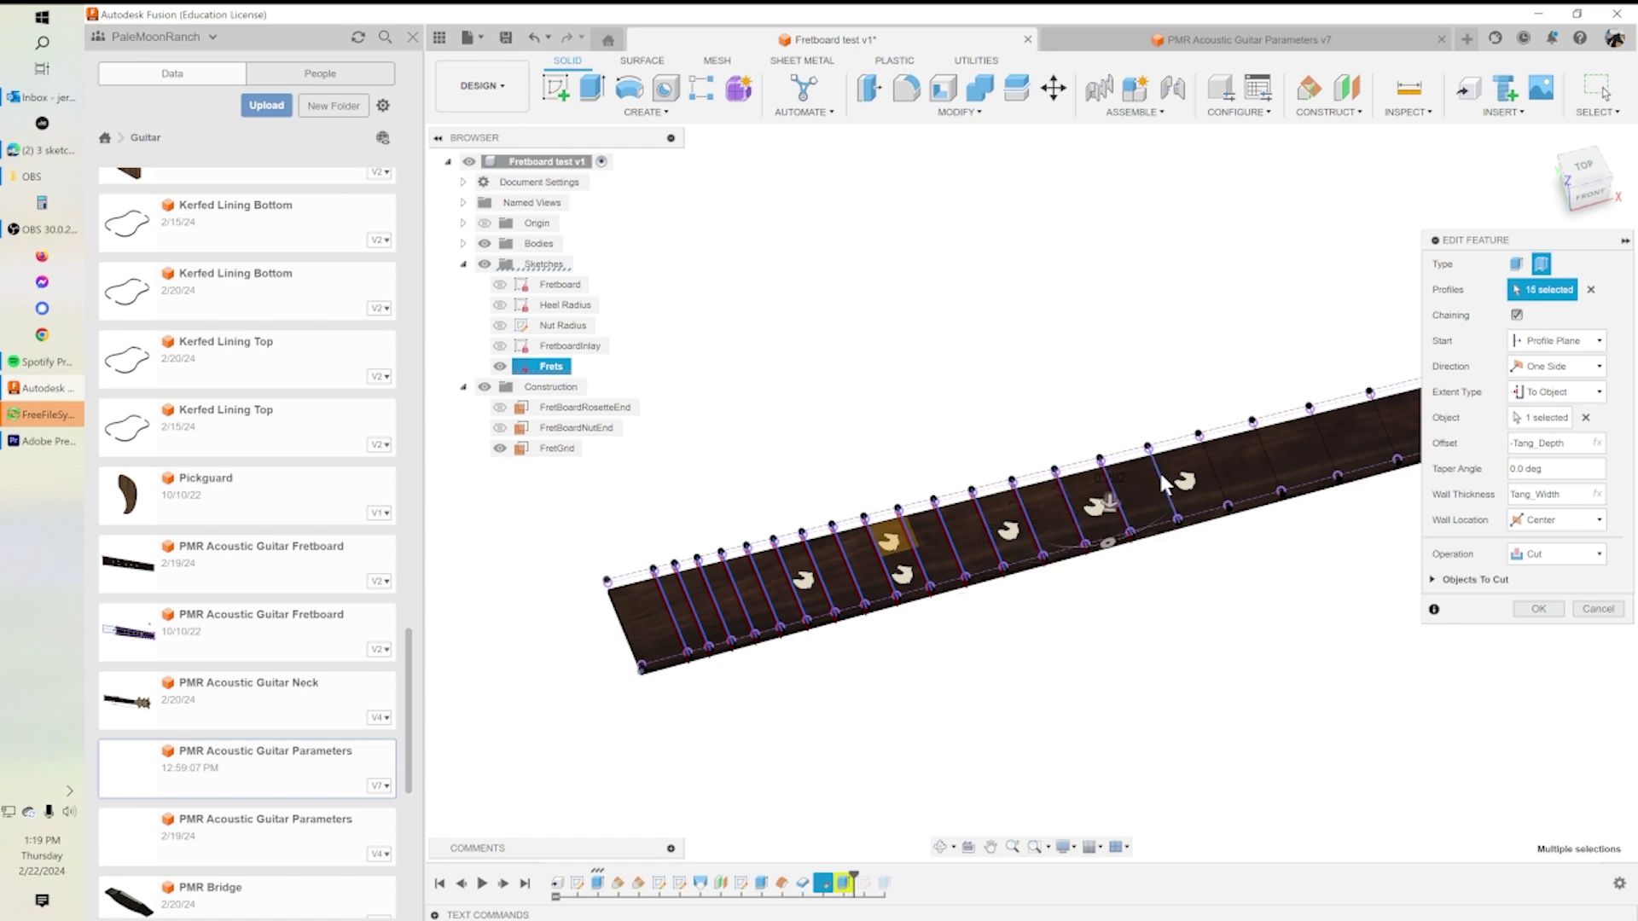
click(1254, 447)
click(1322, 449)
click(1332, 439)
click(1382, 437)
middle_drag(1373, 461, 1173, 584)
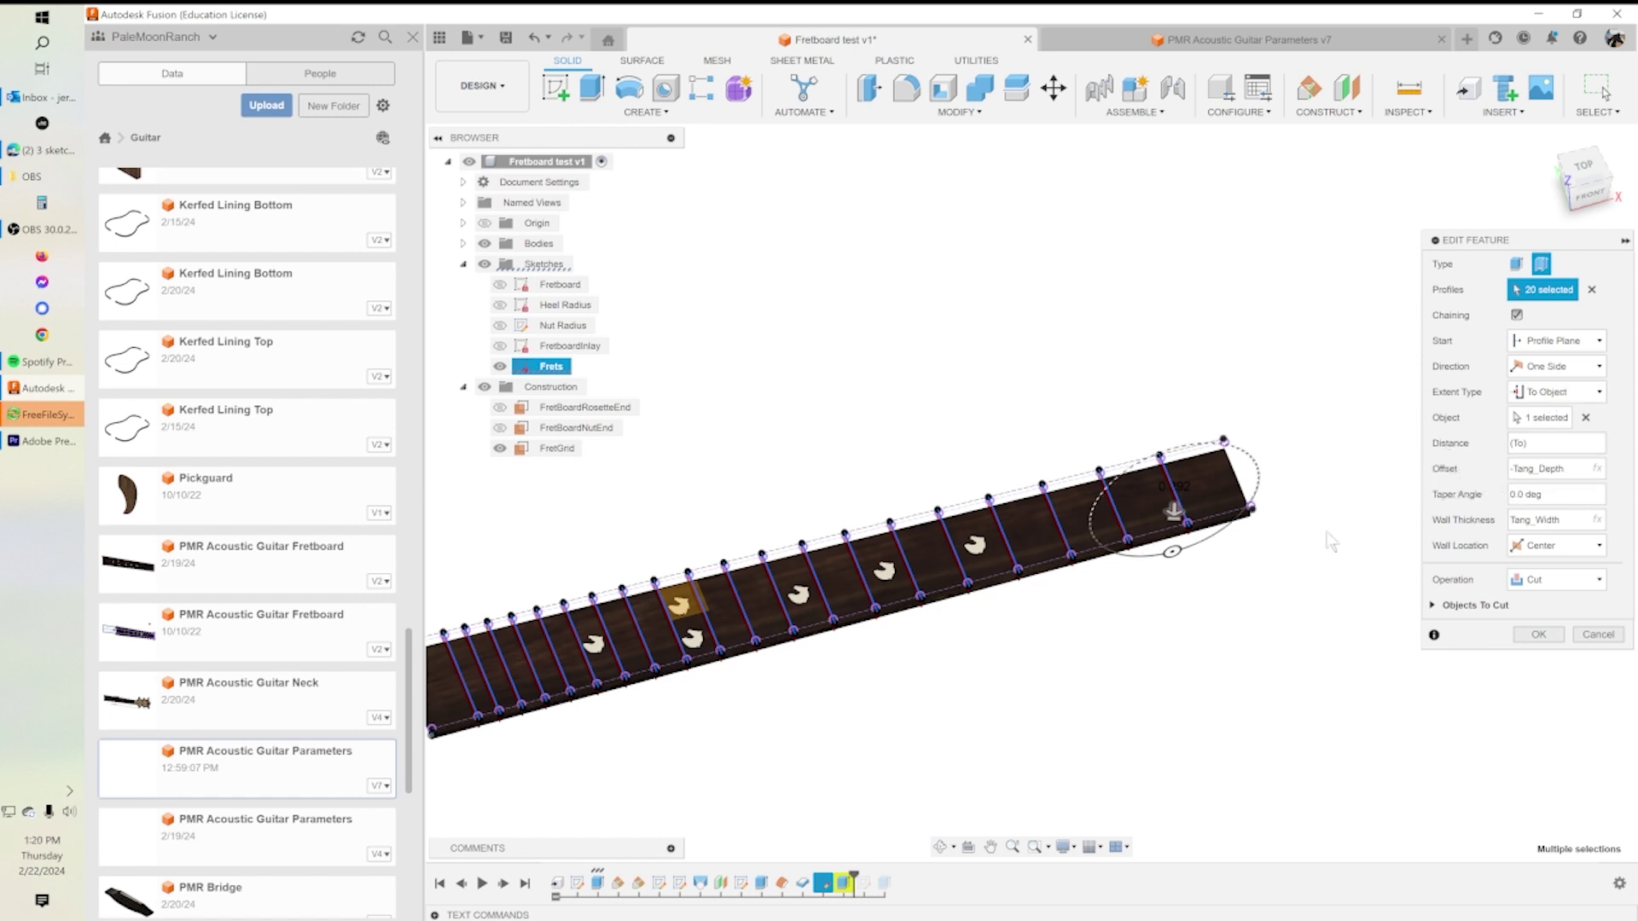
middle_drag(1093, 617, 1227, 573)
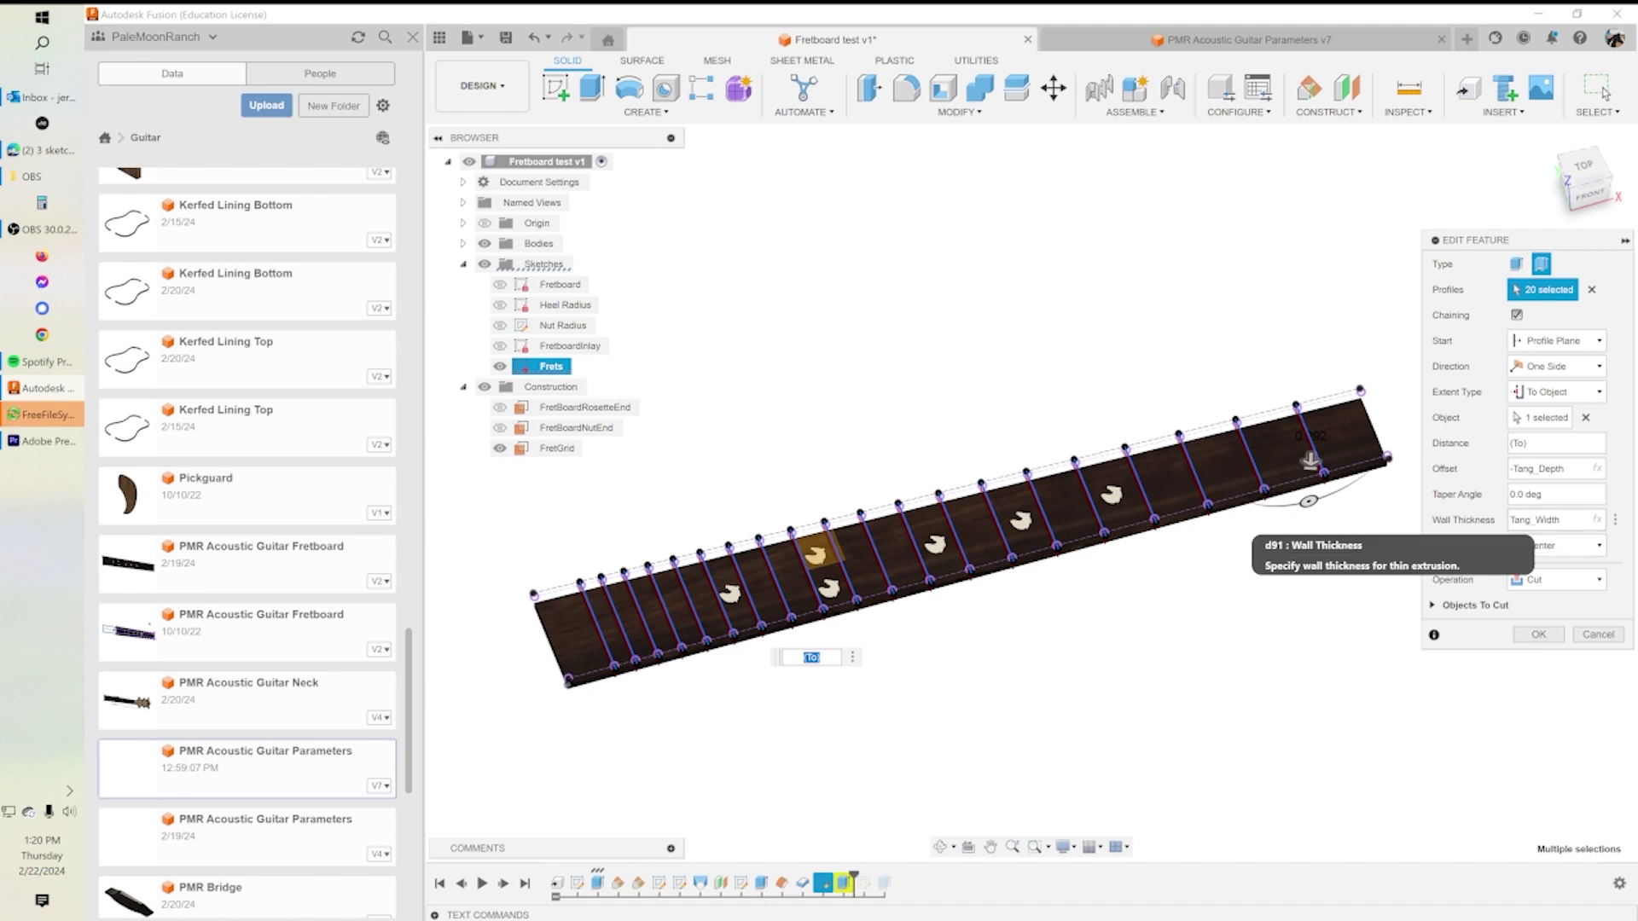
Keep the fret slot cut's wall location at Center, check the slot preview along the fretboard, and accept the edited feature.
click(1549, 546)
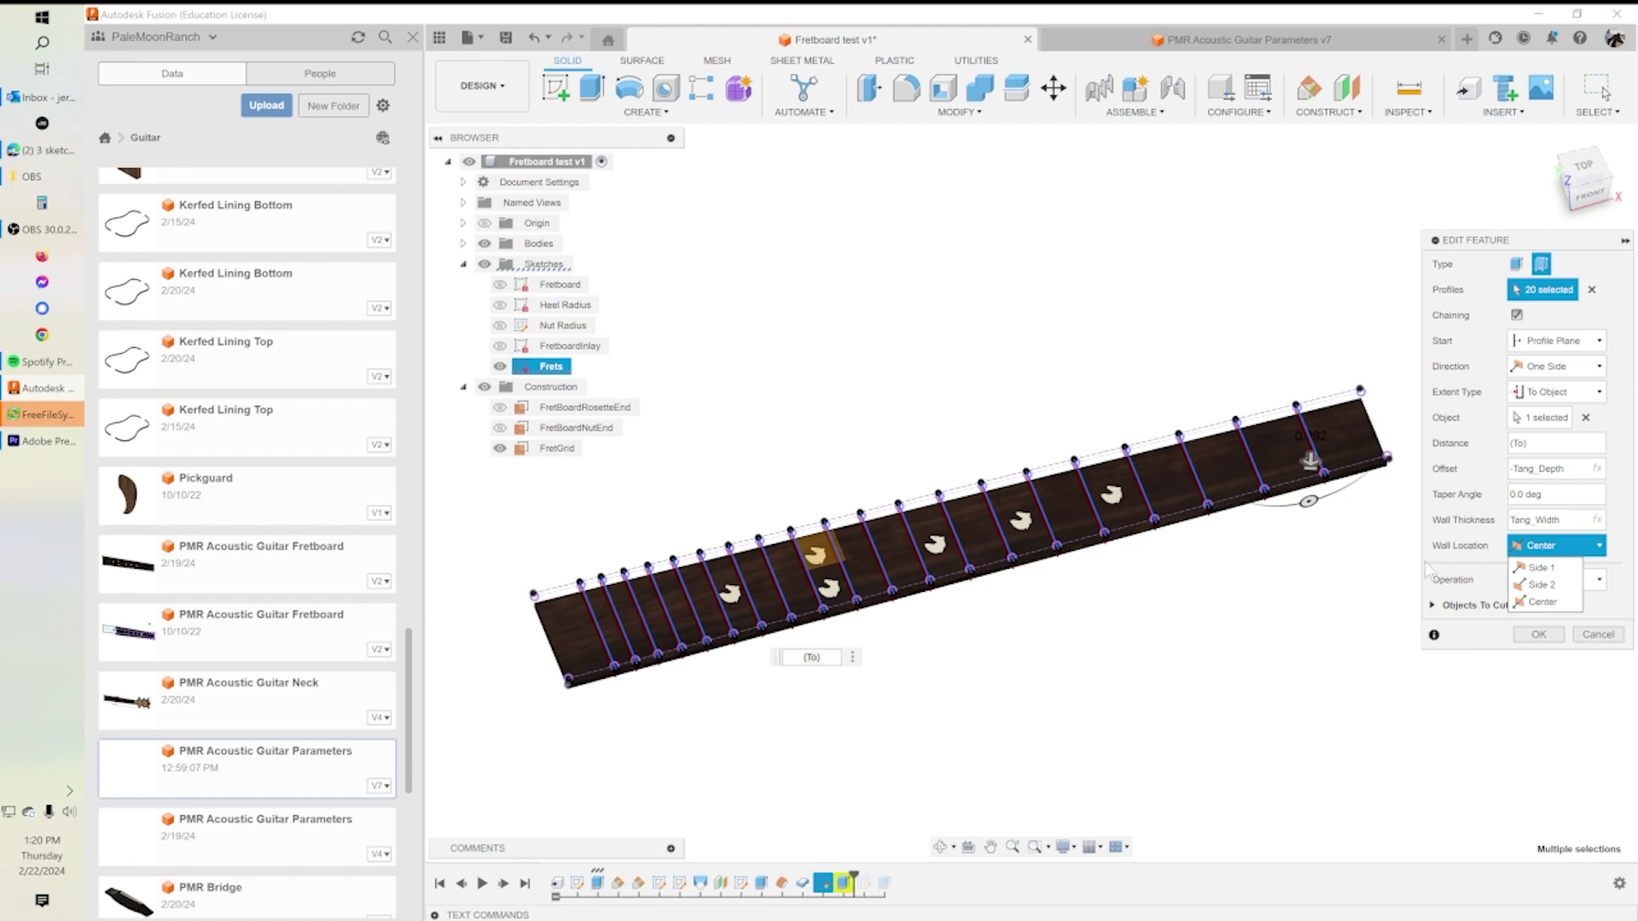
click(1550, 603)
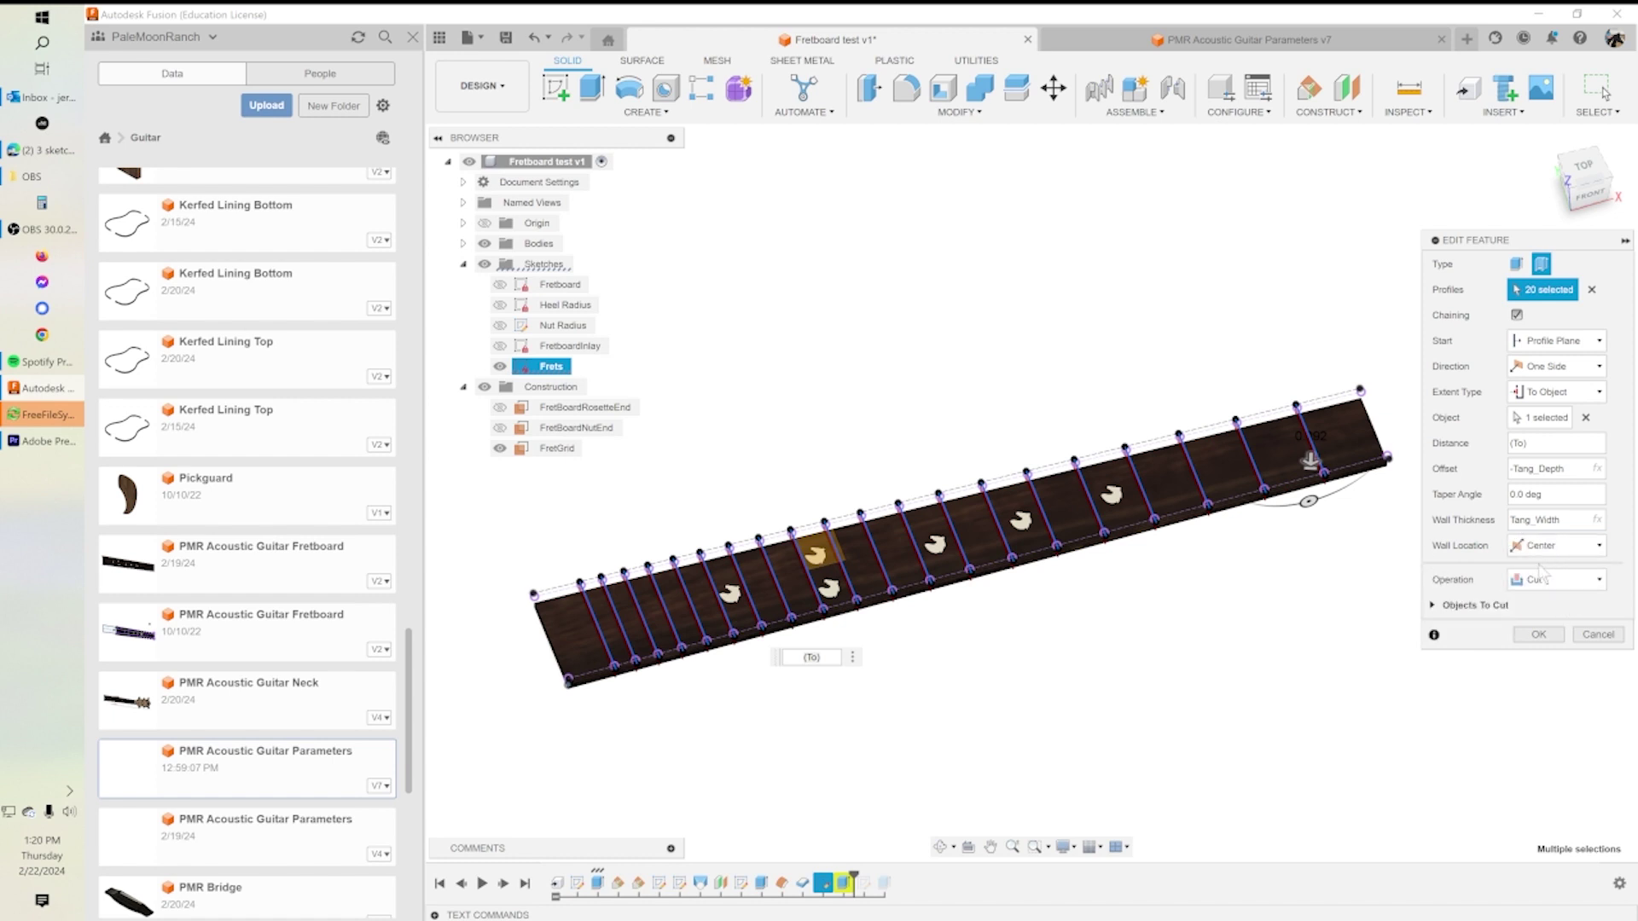
shift+middle_drag(1175, 625, 934, 682)
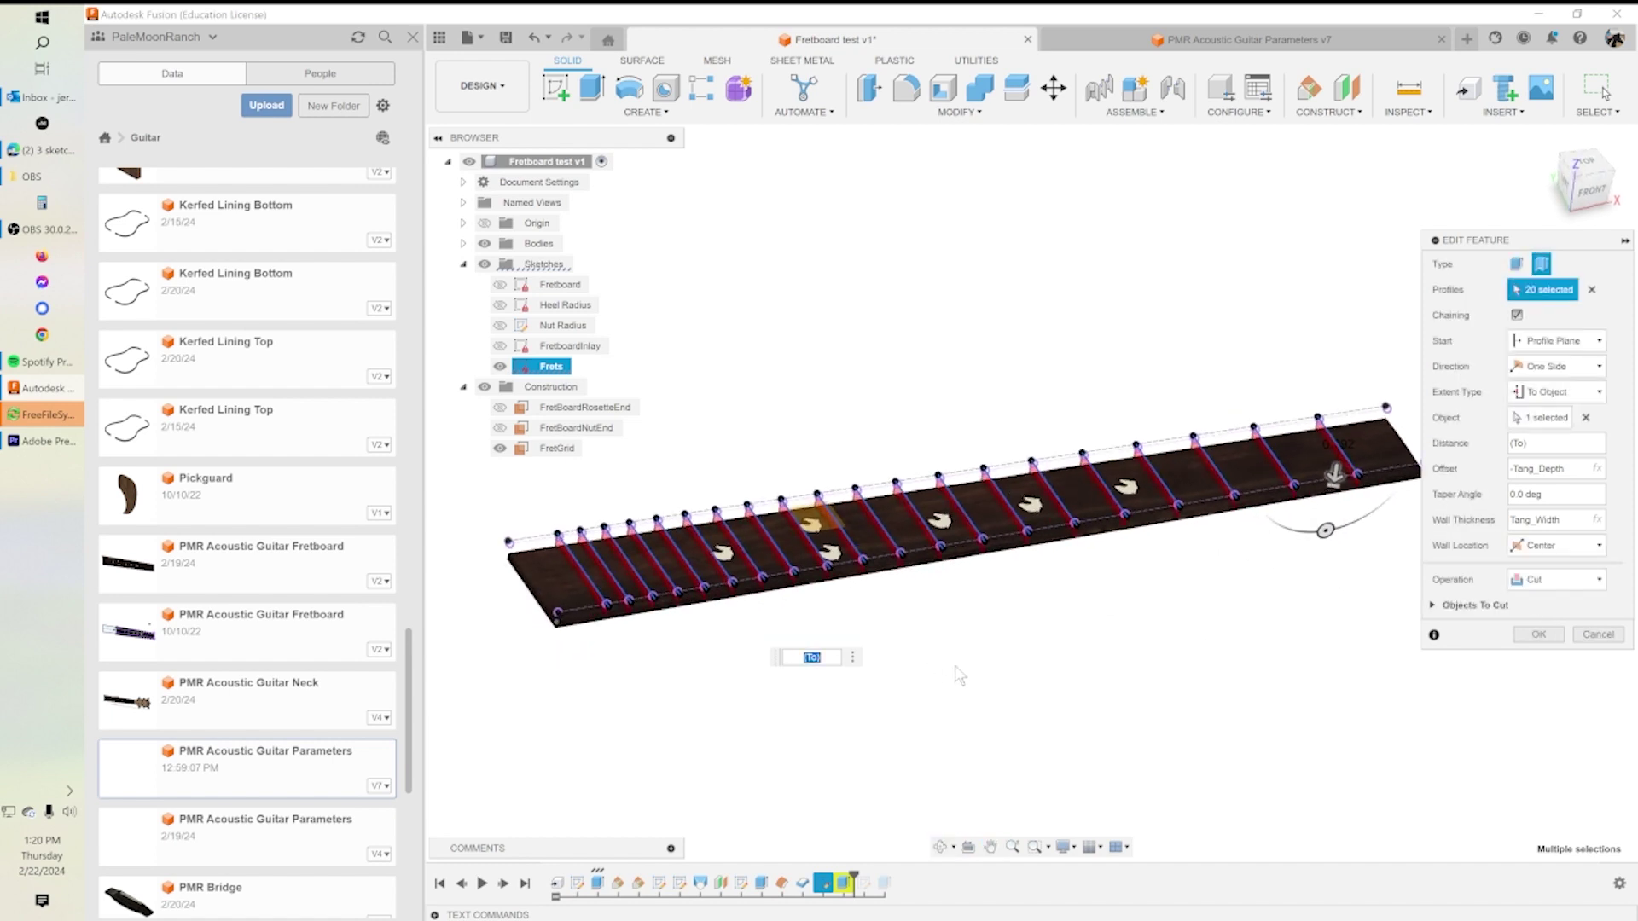
scroll(963, 669, down, 1)
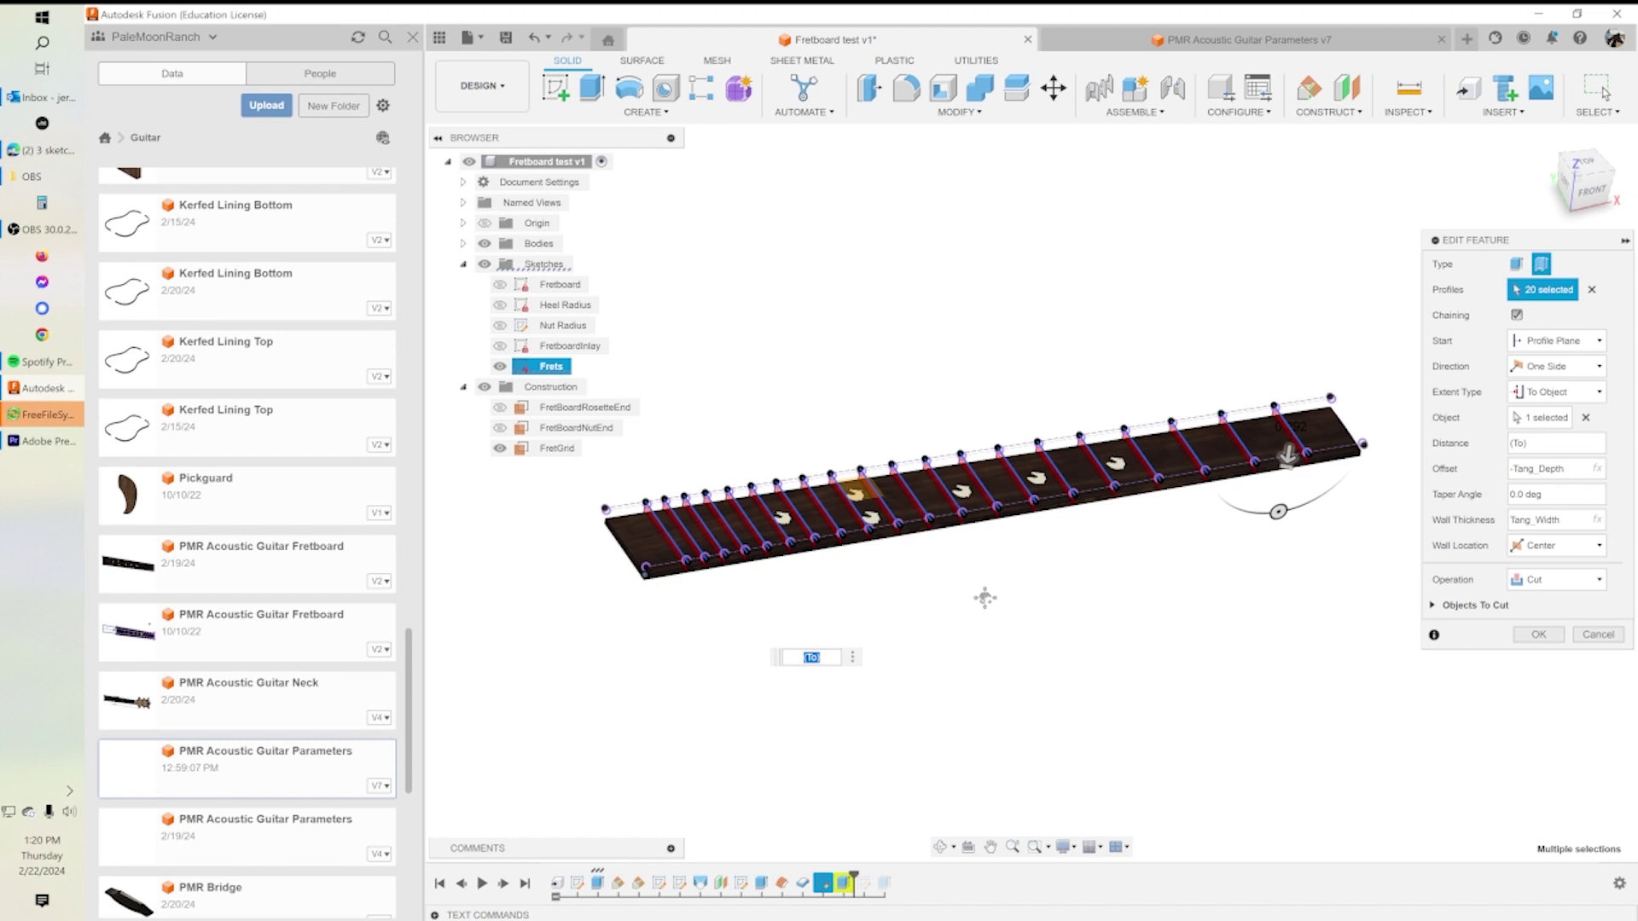
scroll(968, 603, up, 5)
shift+middle_drag(922, 529, 1066, 583)
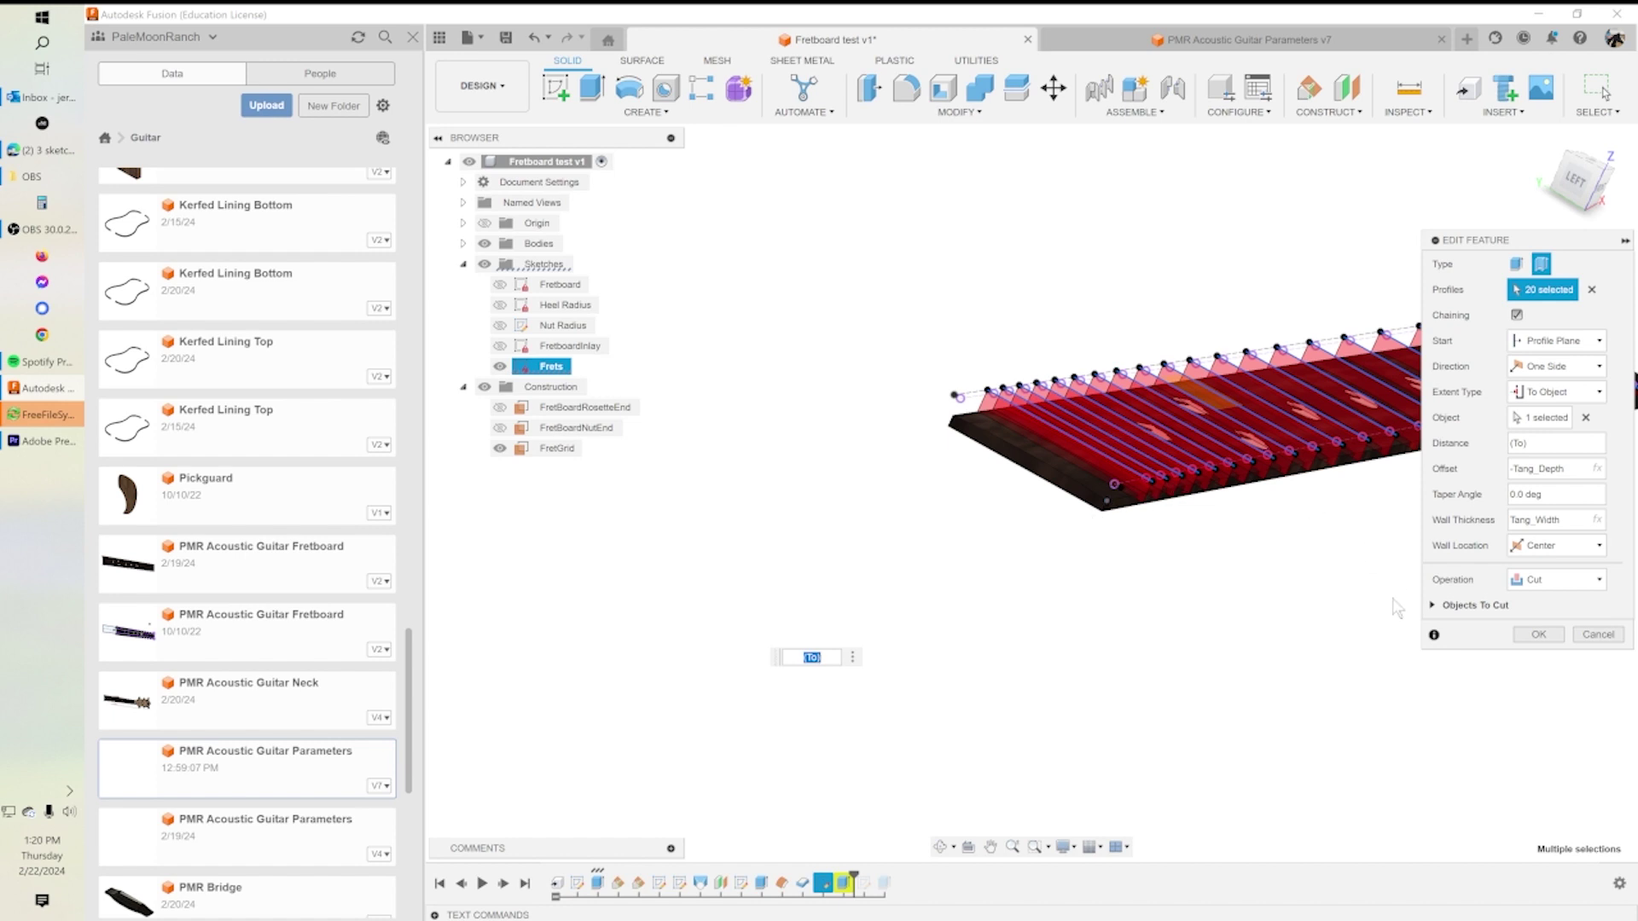
click(1527, 633)
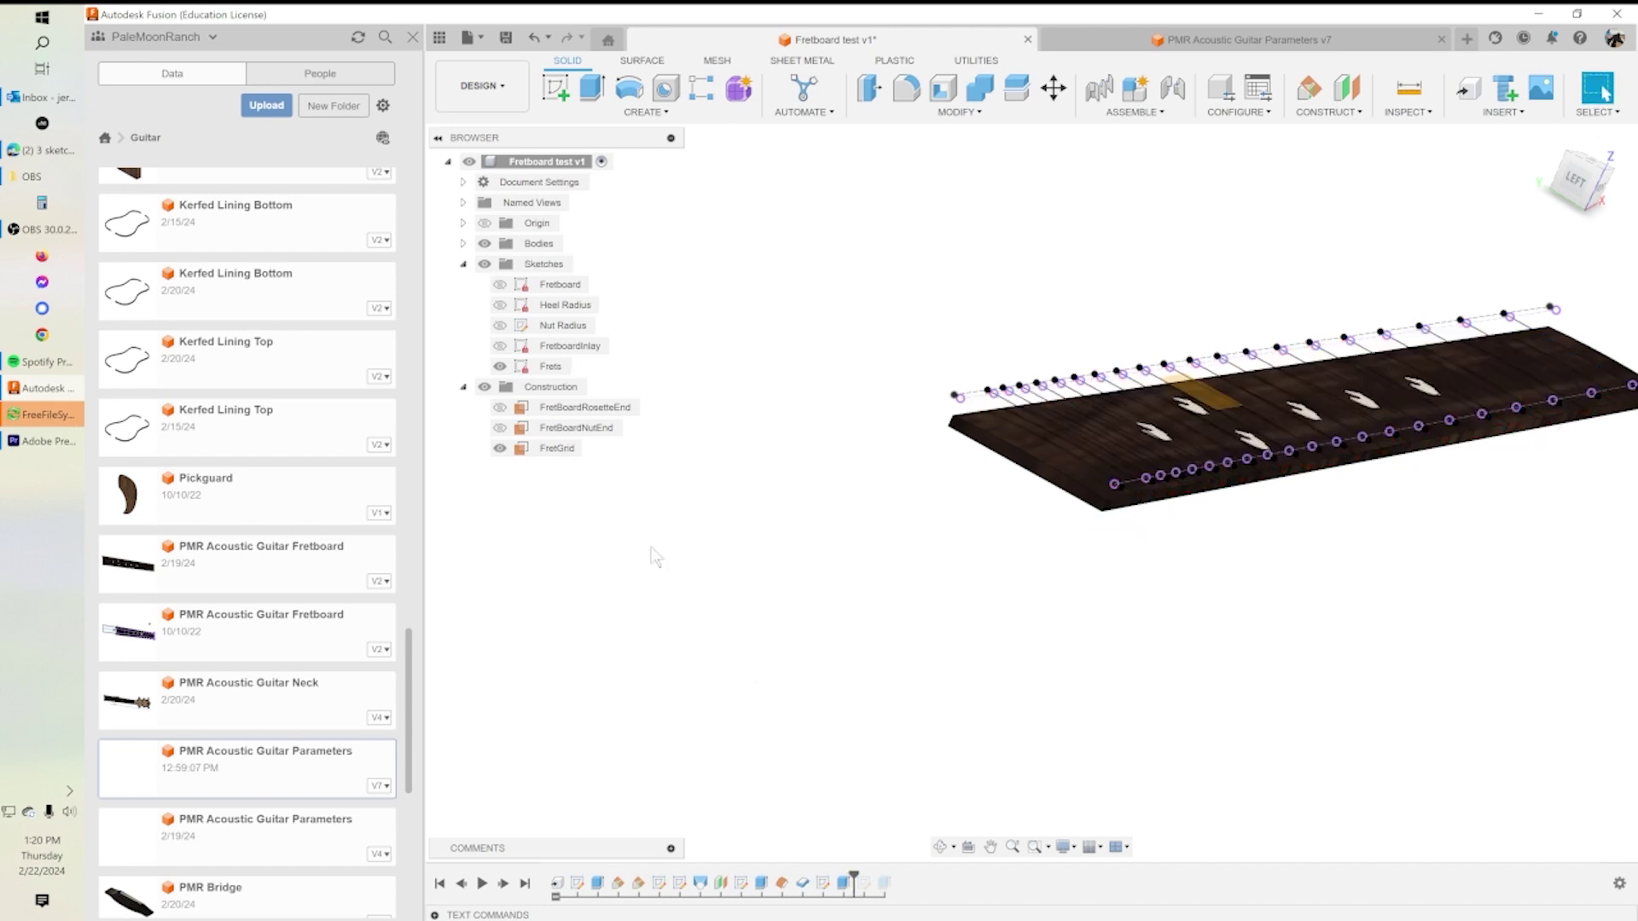
Hide the Frets sketch and examine the cut fret slots at the fretboard's edge.
click(500, 366)
shift+middle_drag(1236, 540, 949, 649)
scroll(952, 645, up, 6)
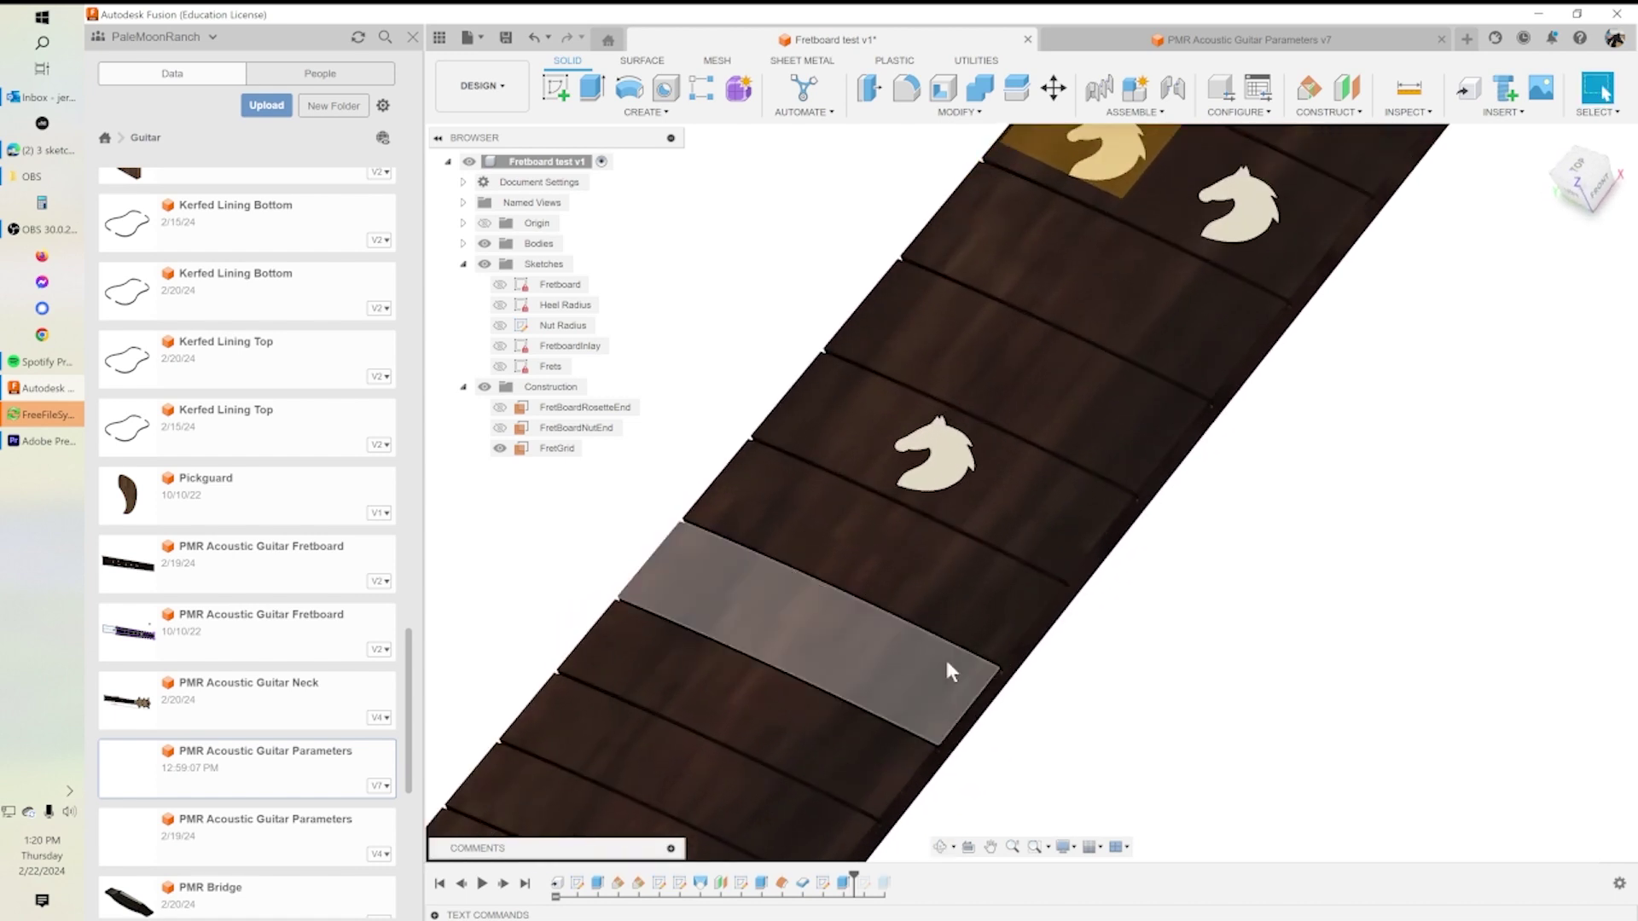
scroll(950, 657, up, 3)
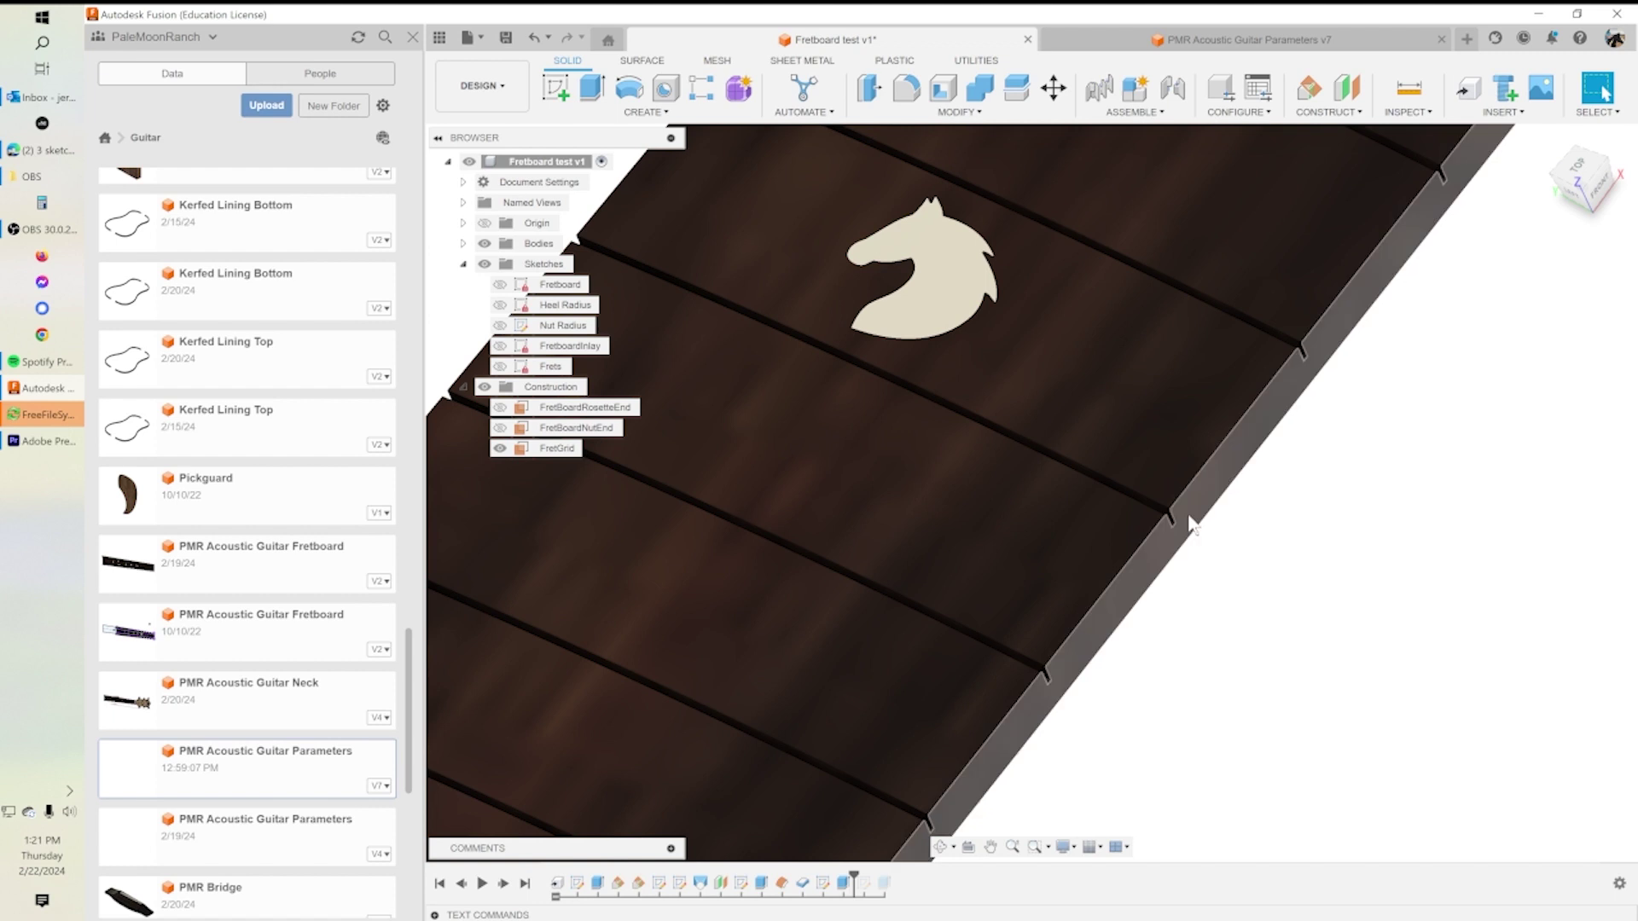
scroll(1052, 584, down, 8)
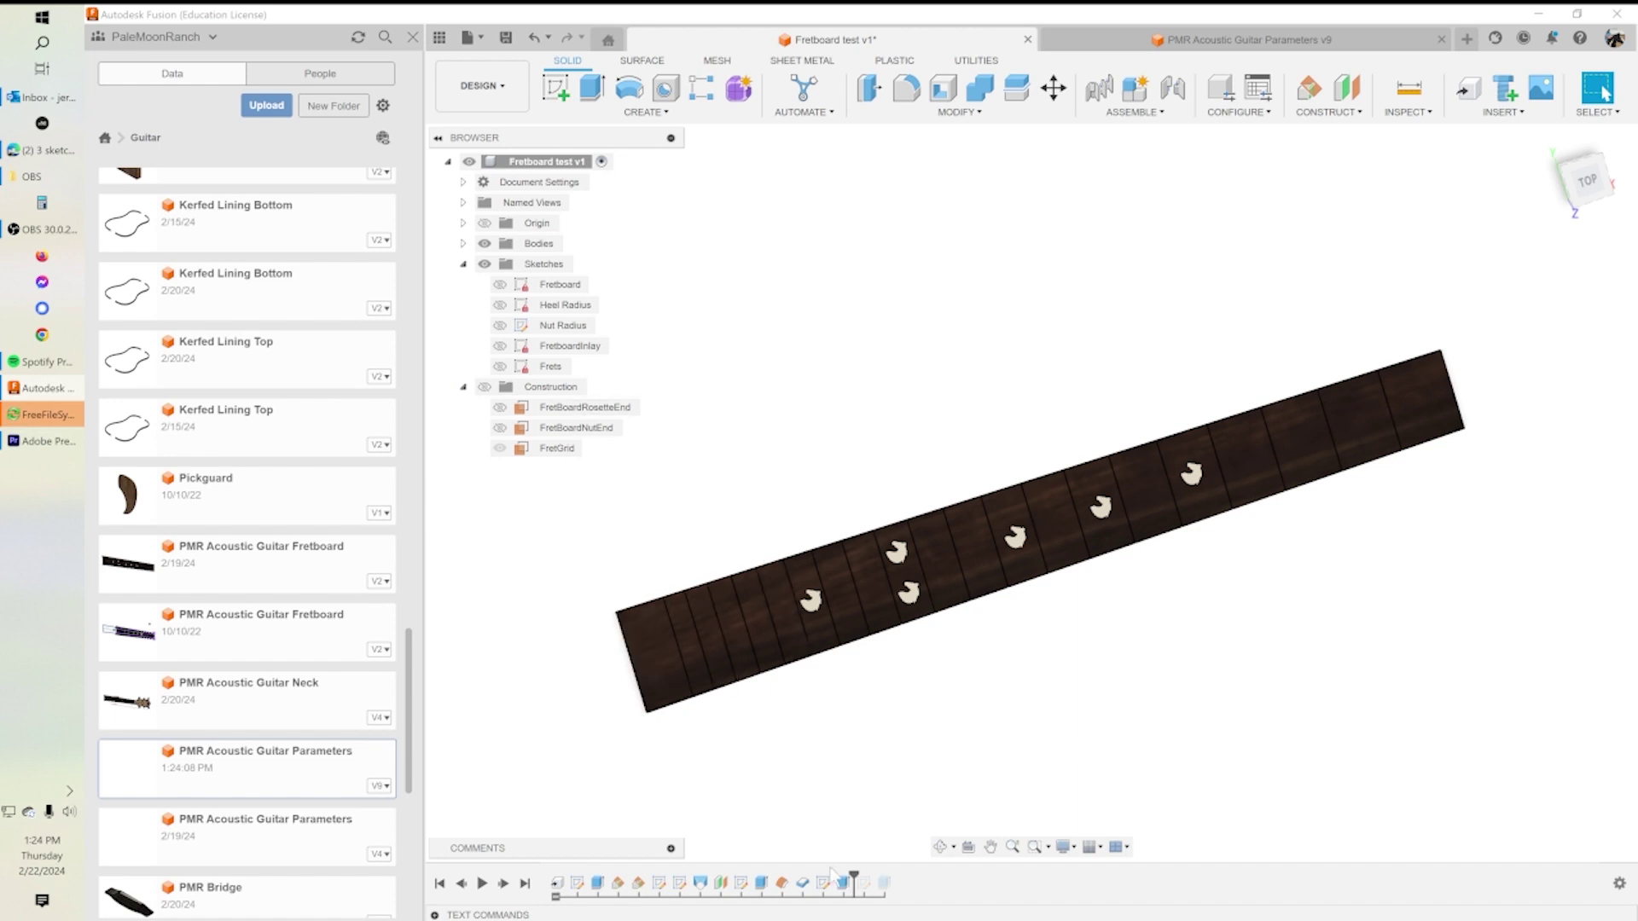
Roll the timeline past the SoundHoleRadius sketch and review its arc against the Fretboard sketch with the bodies hidden.
drag(852, 874, 860, 872)
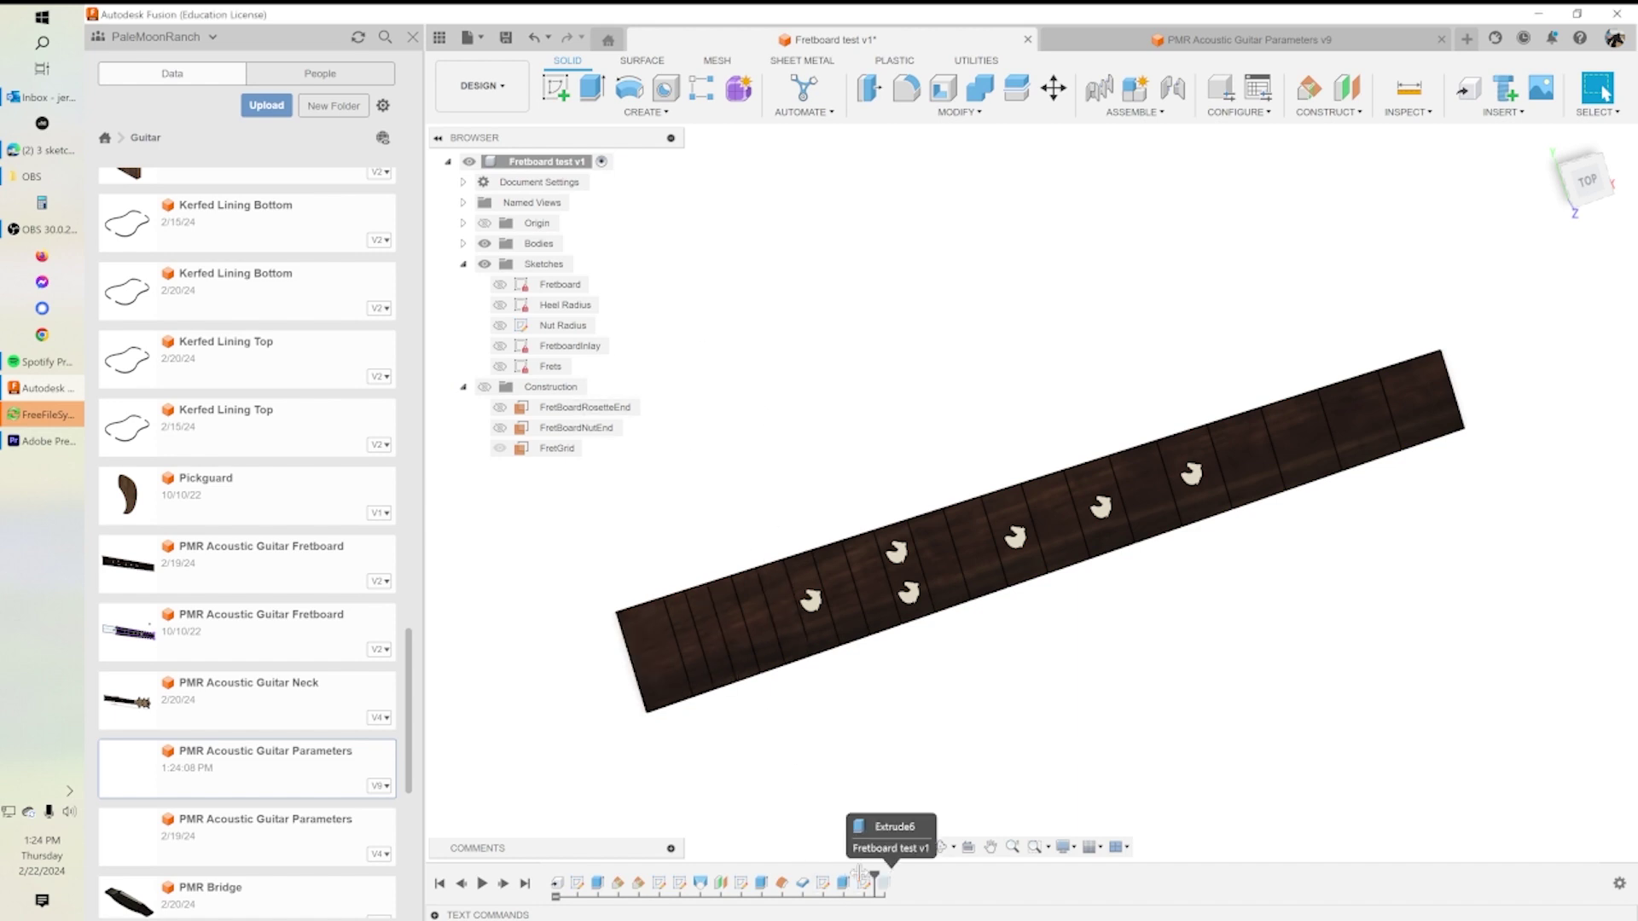
double_click(864, 884)
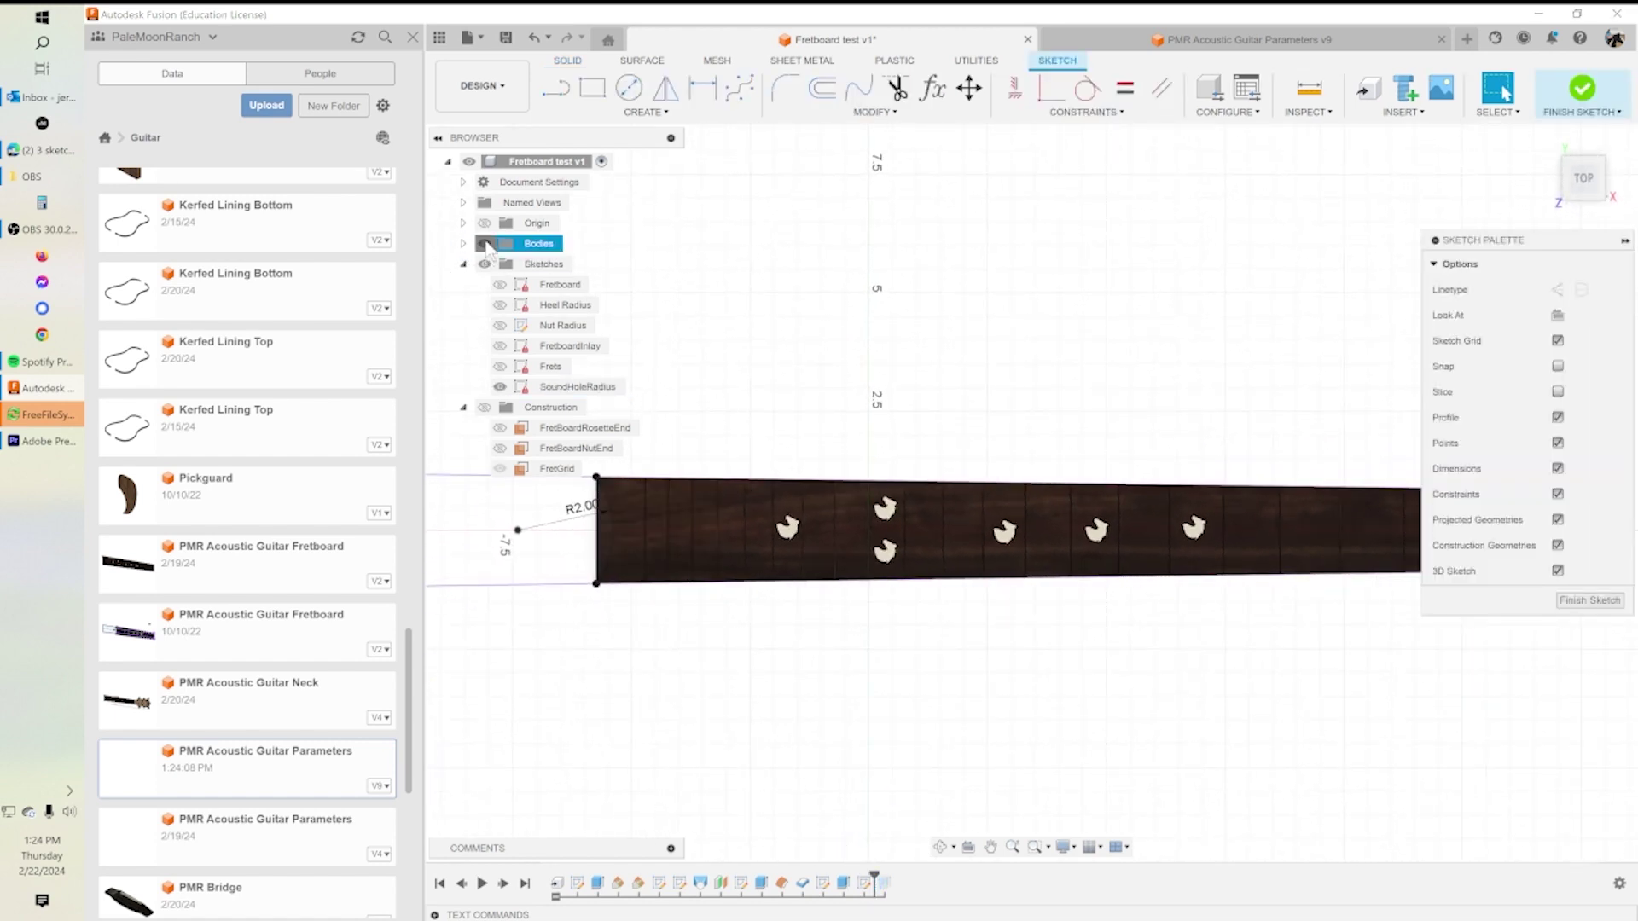
click(484, 243)
mouse_move(1156, 682)
shift+middle_down()
mouse_move(1236, 716)
mouse_move(1144, 695)
mouse_move(1120, 708)
shift+middle_up()
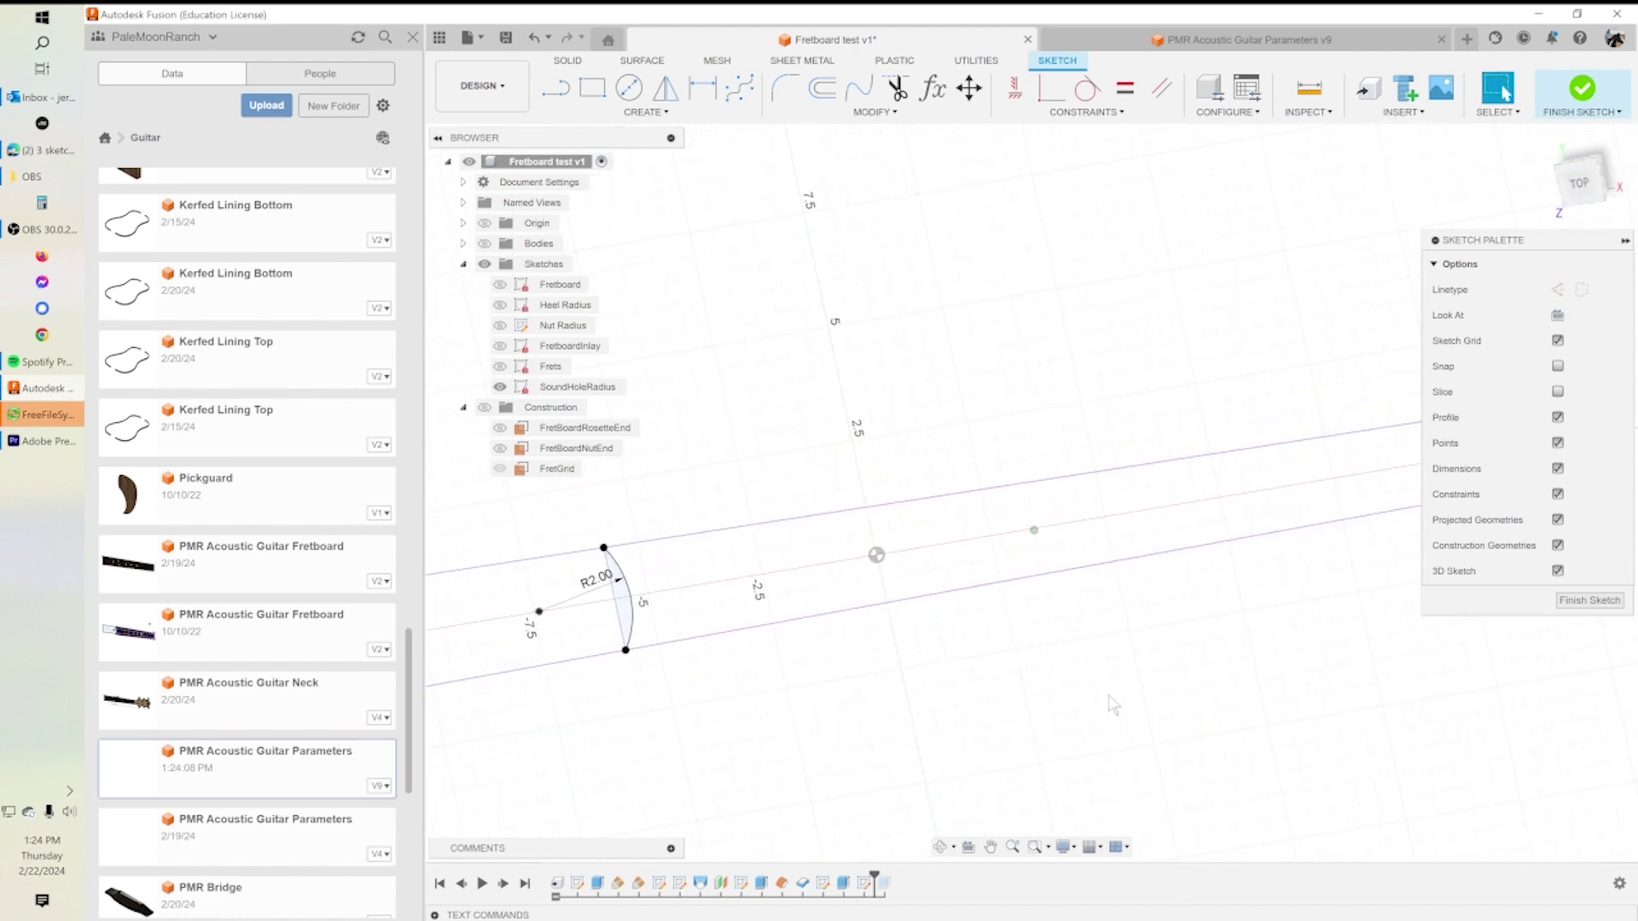
middle_drag(767, 587, 962, 570)
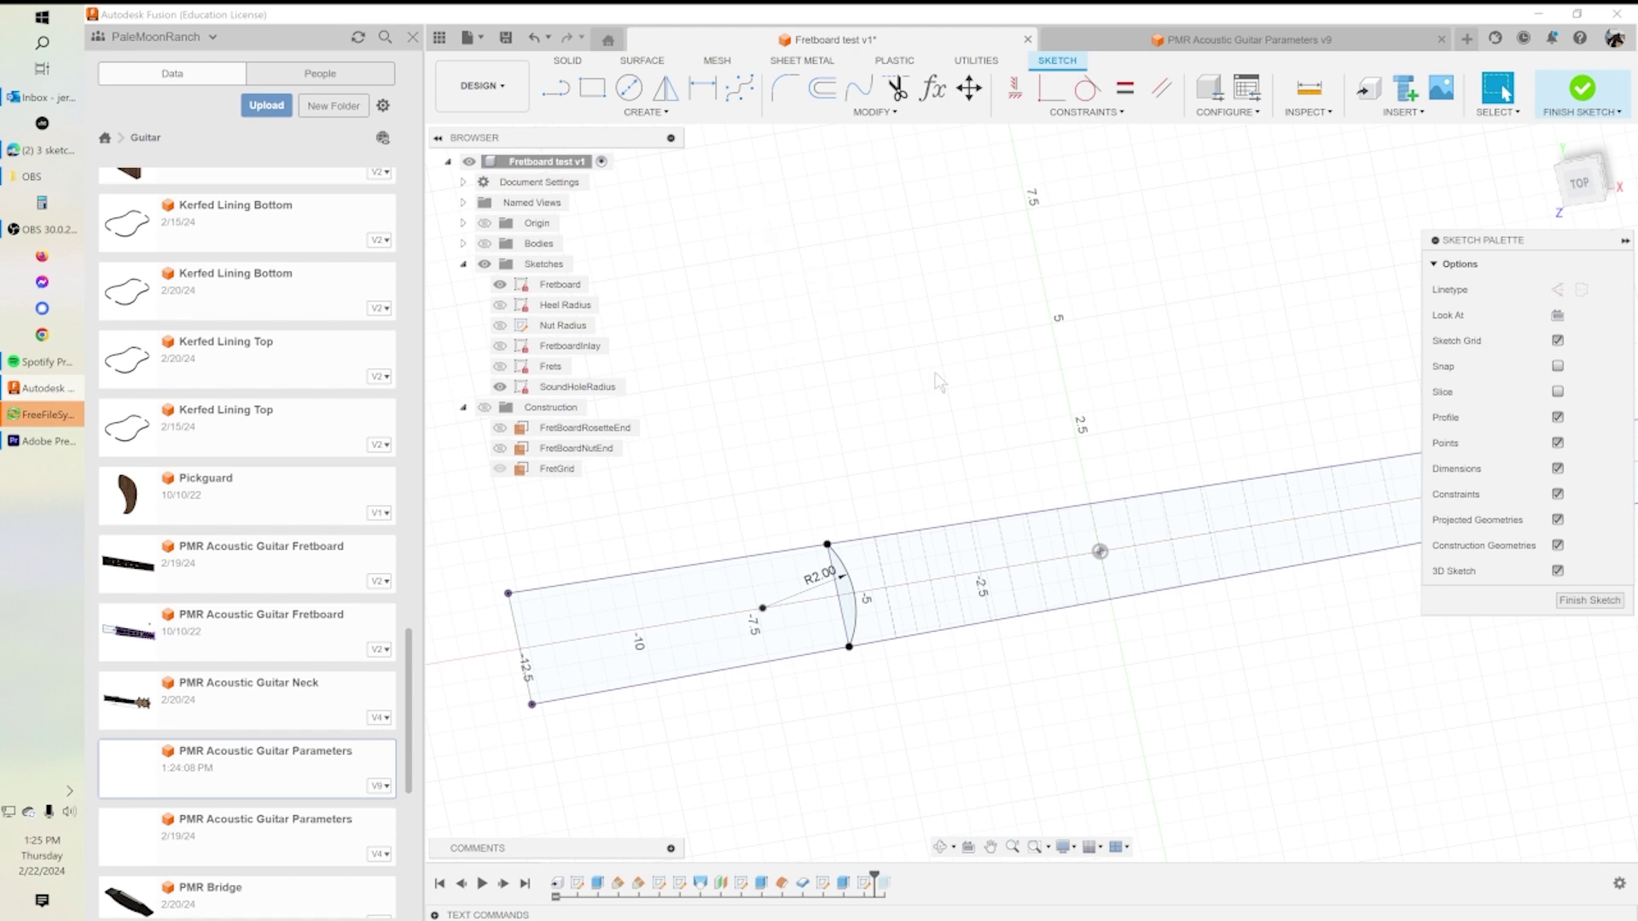
click(1589, 601)
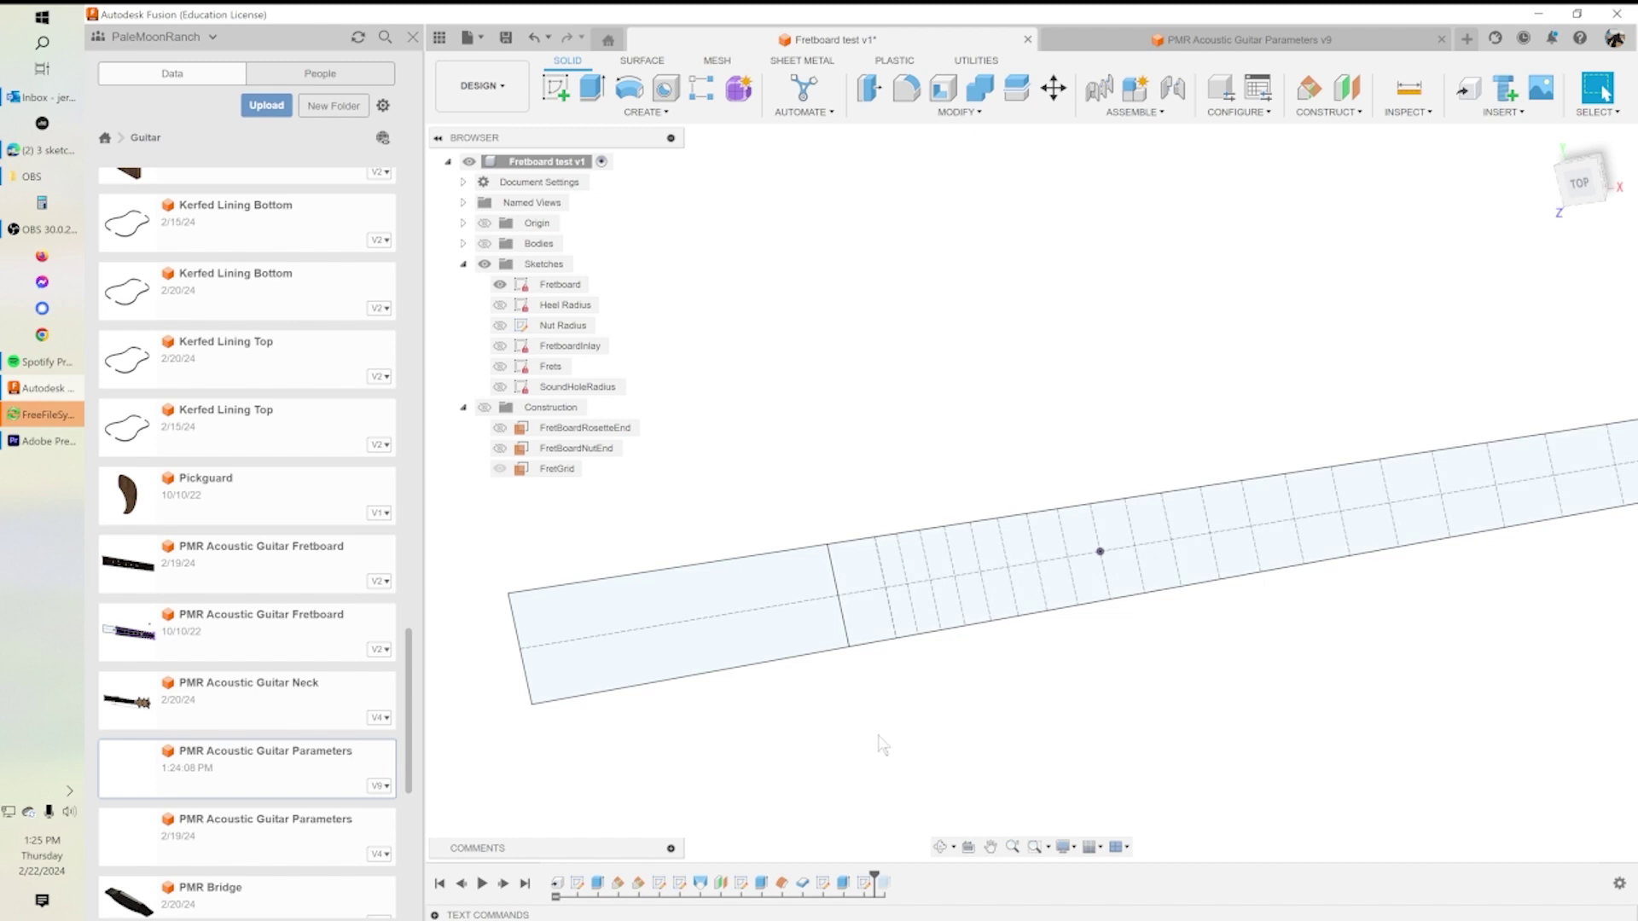
Roll the timeline forward past Extrude6 and show the bodies together with the Fretboard sketch.
drag(873, 873, 893, 874)
click(500, 284)
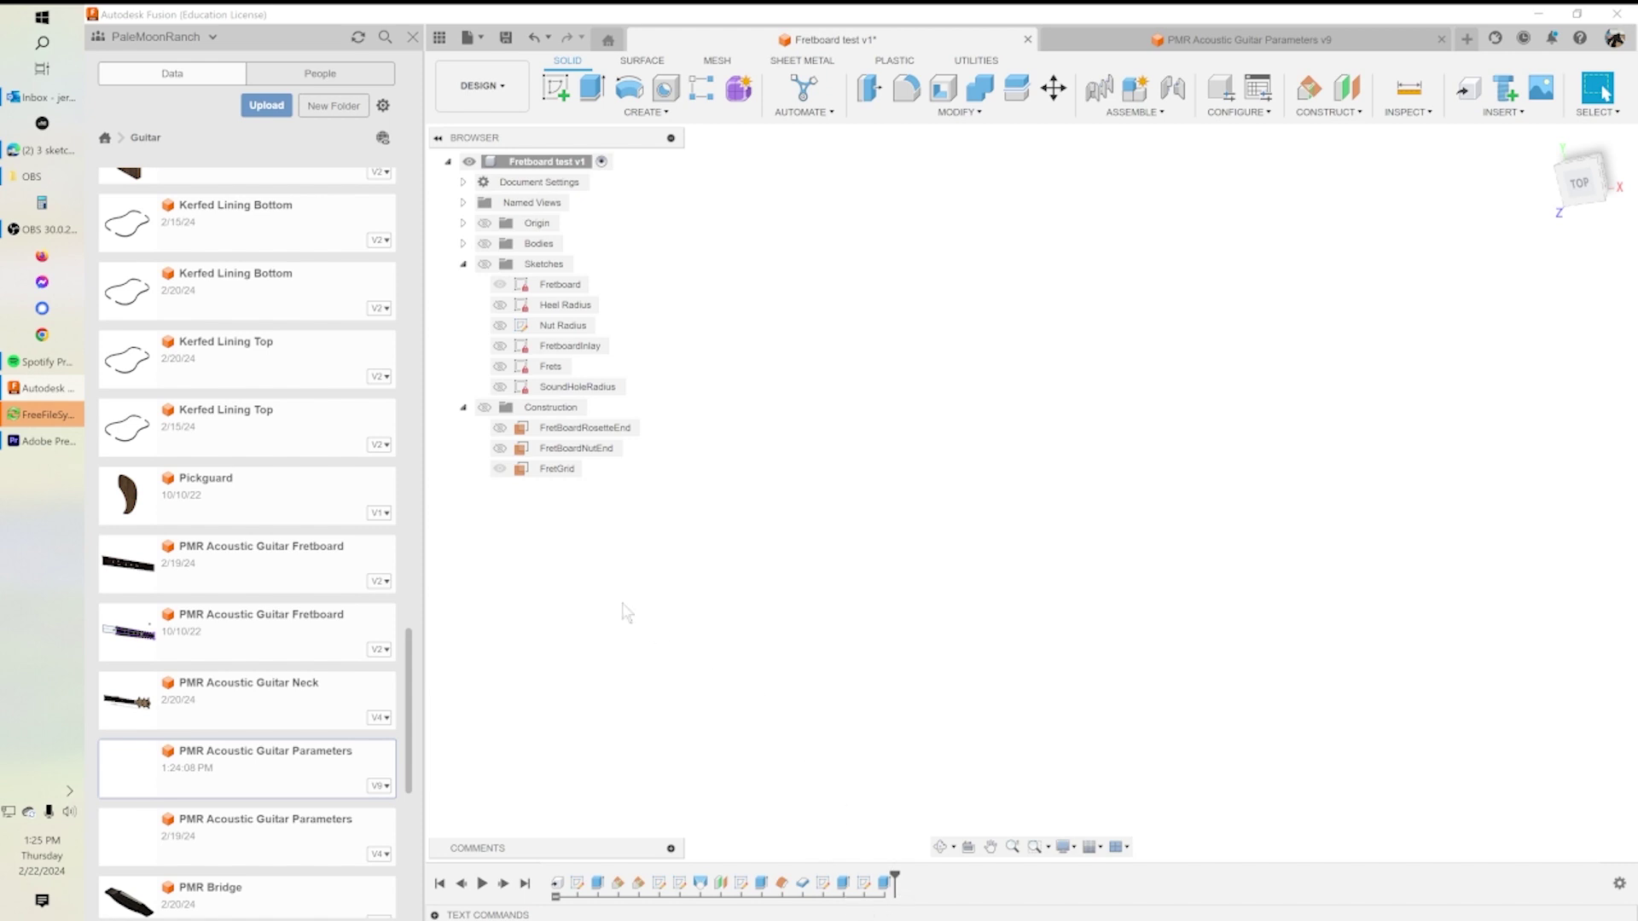
click(485, 243)
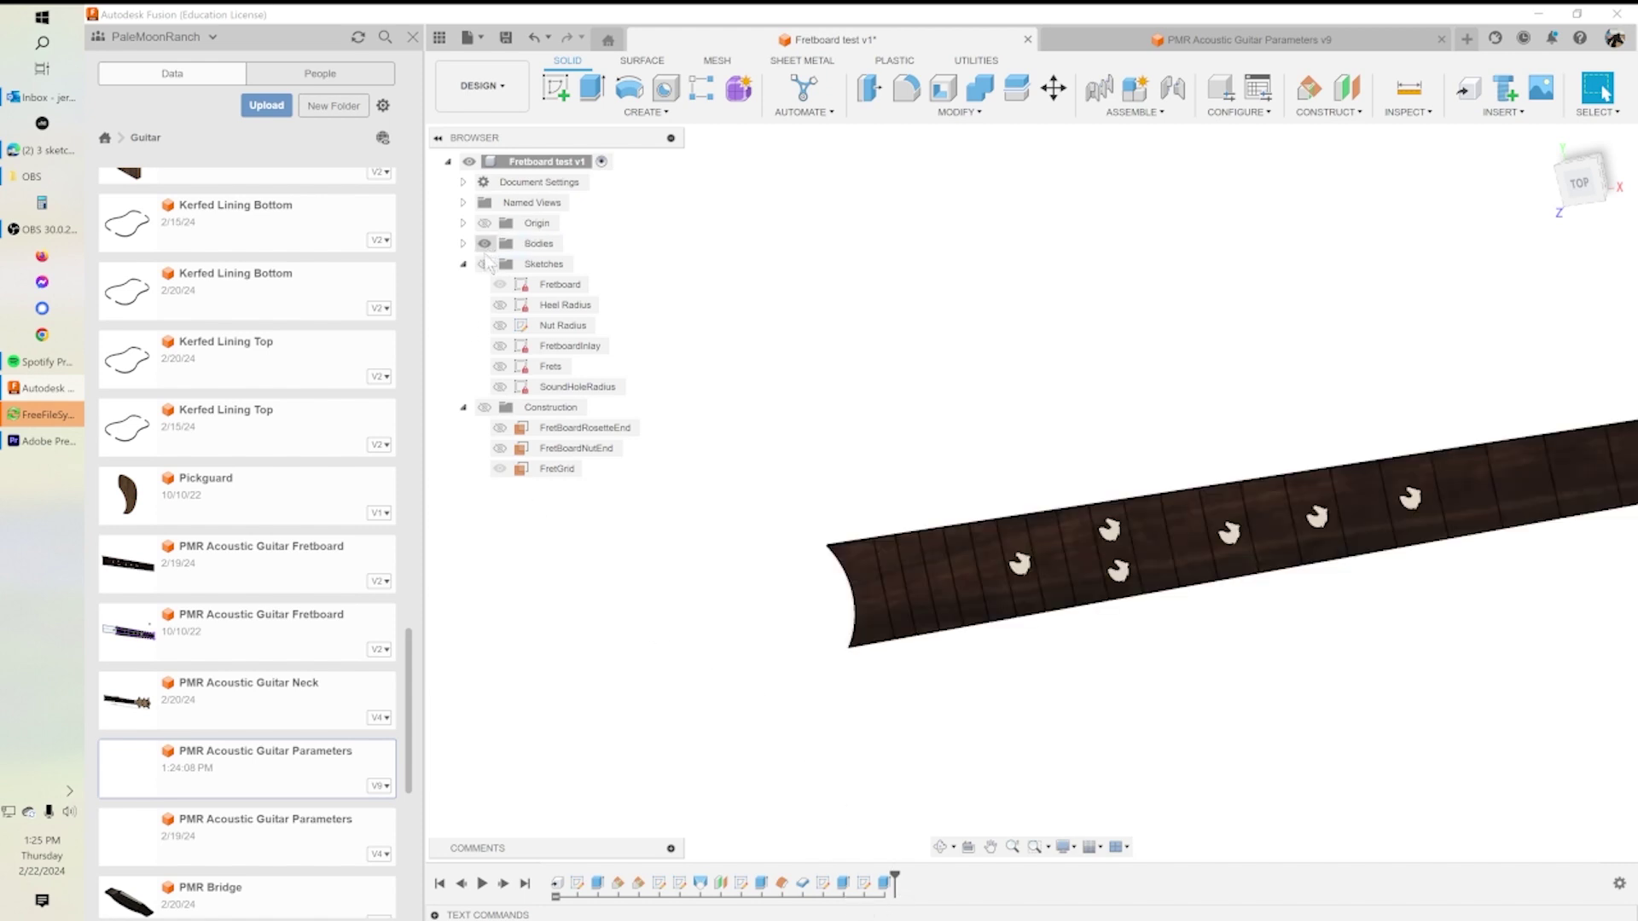
click(500, 284)
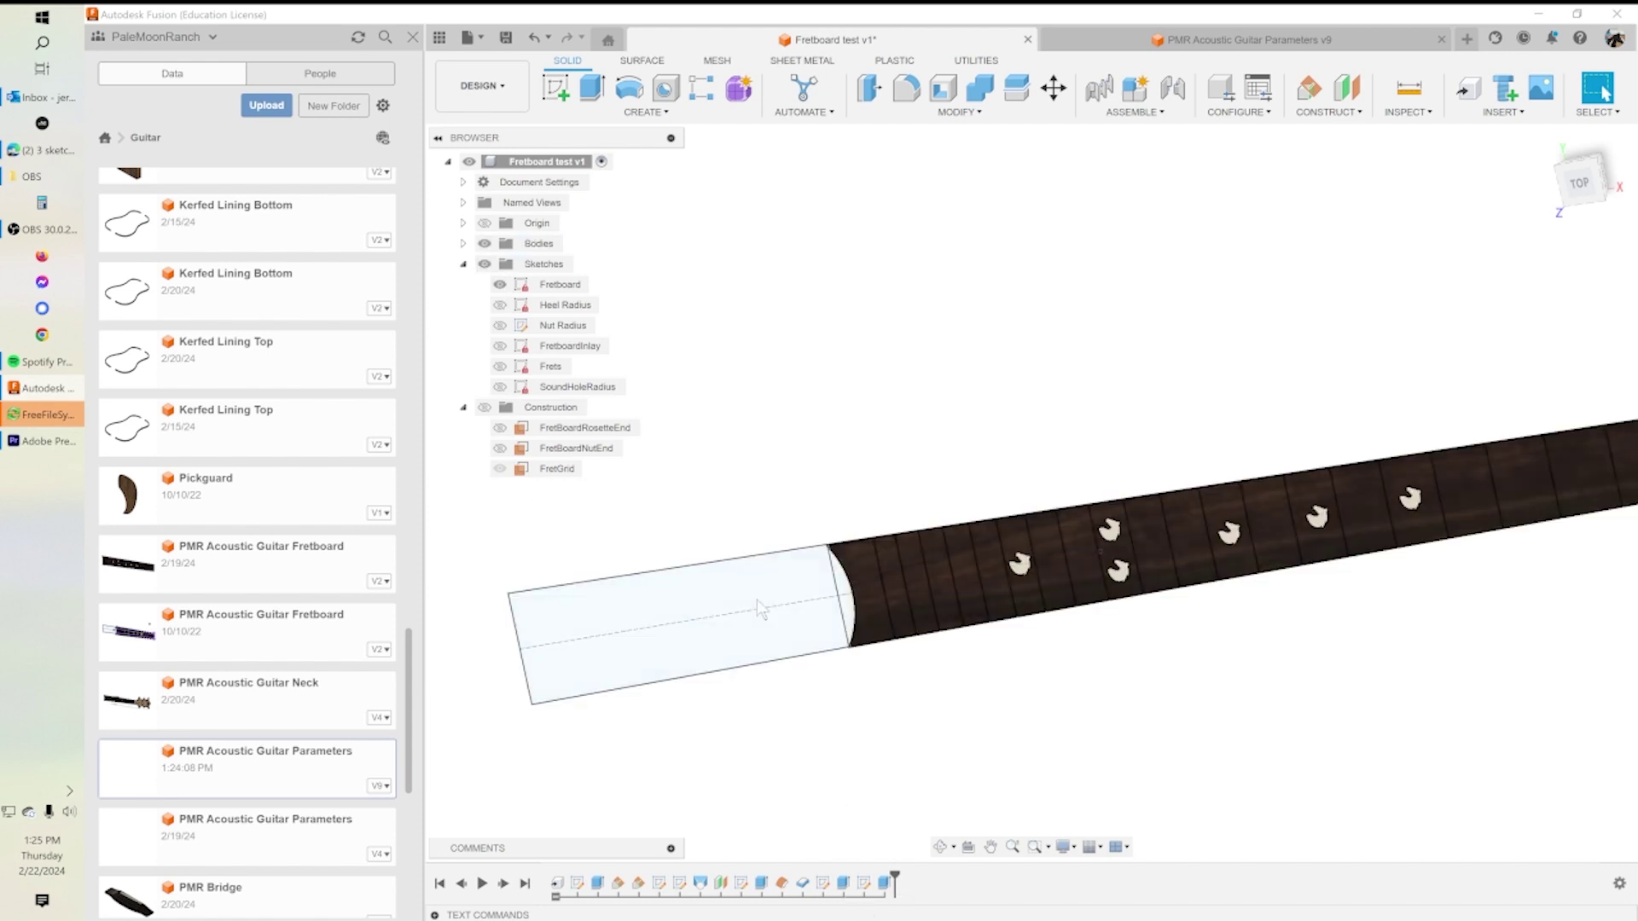
Review the soundhole-end cut's profile and All extent in its feature settings, and accept them without changes.
double_click(863, 883)
shift+middle_drag(885, 618, 885, 696)
key(Escape)
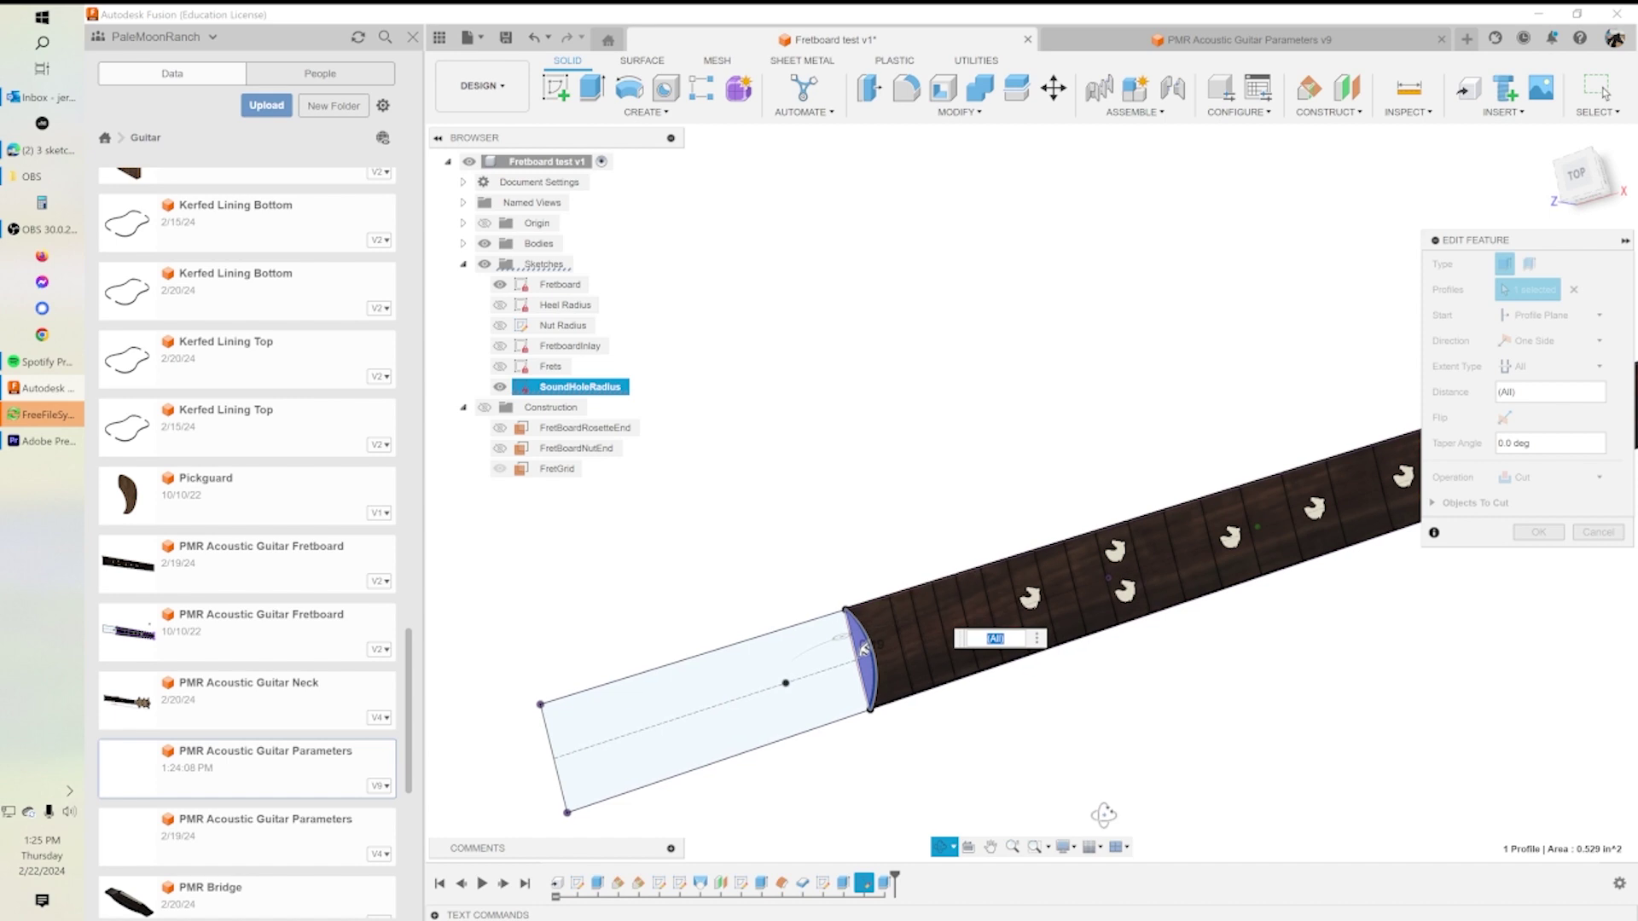
click(1538, 532)
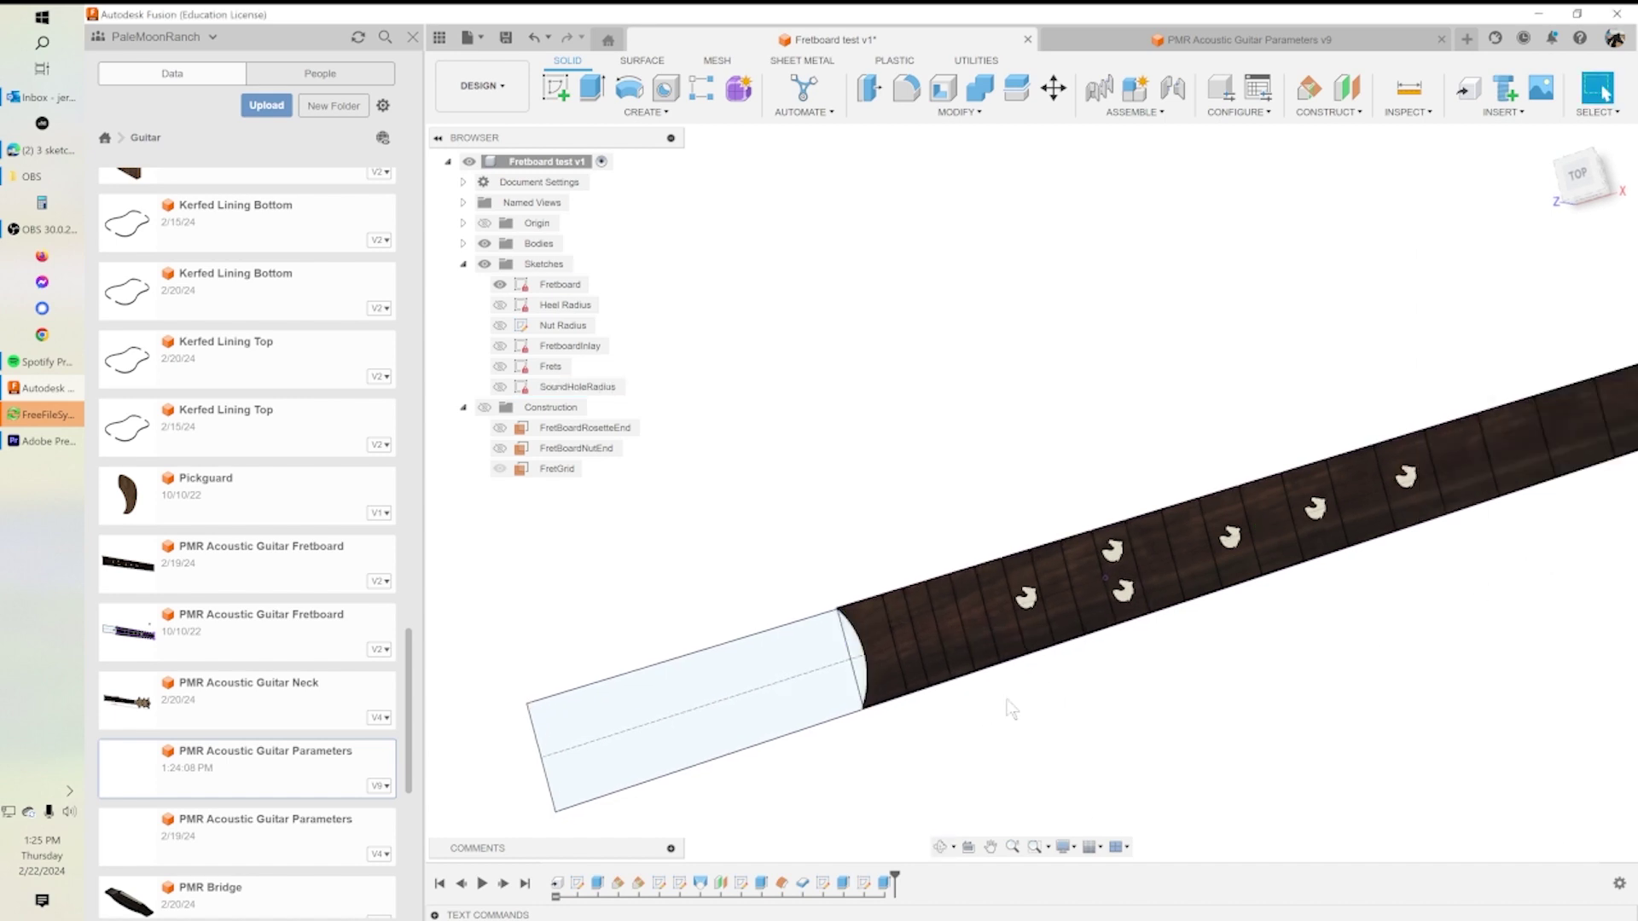
Hide all sketches and examine the whole fretboard with its curved soundhole end, fret slots and inlays.
scroll(1066, 691, down, 2)
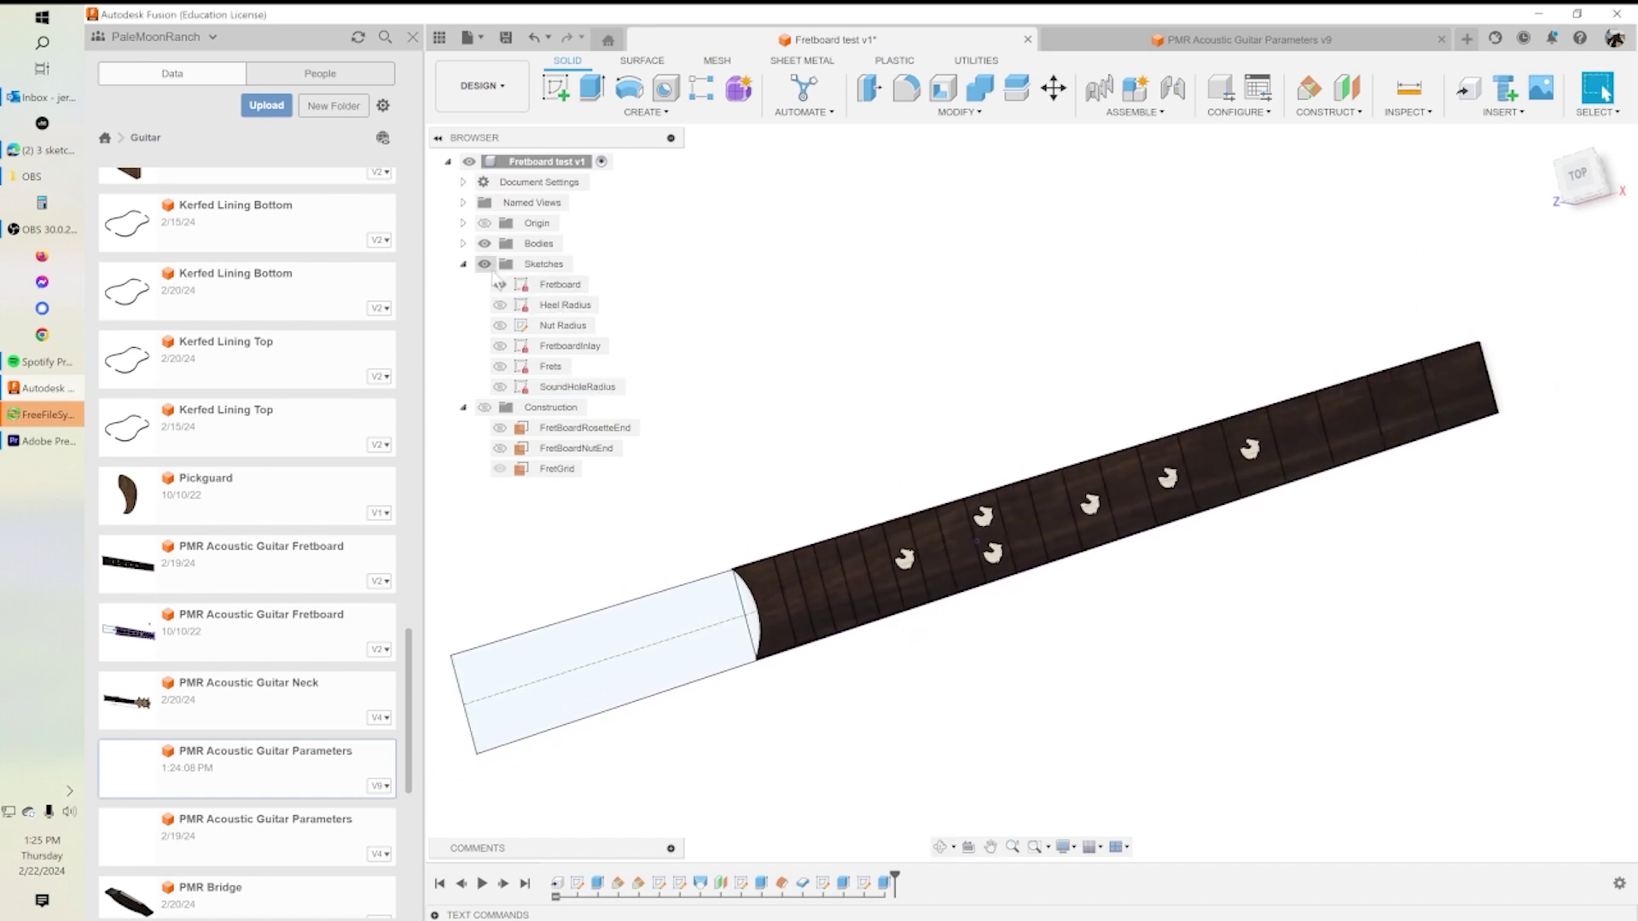
click(485, 265)
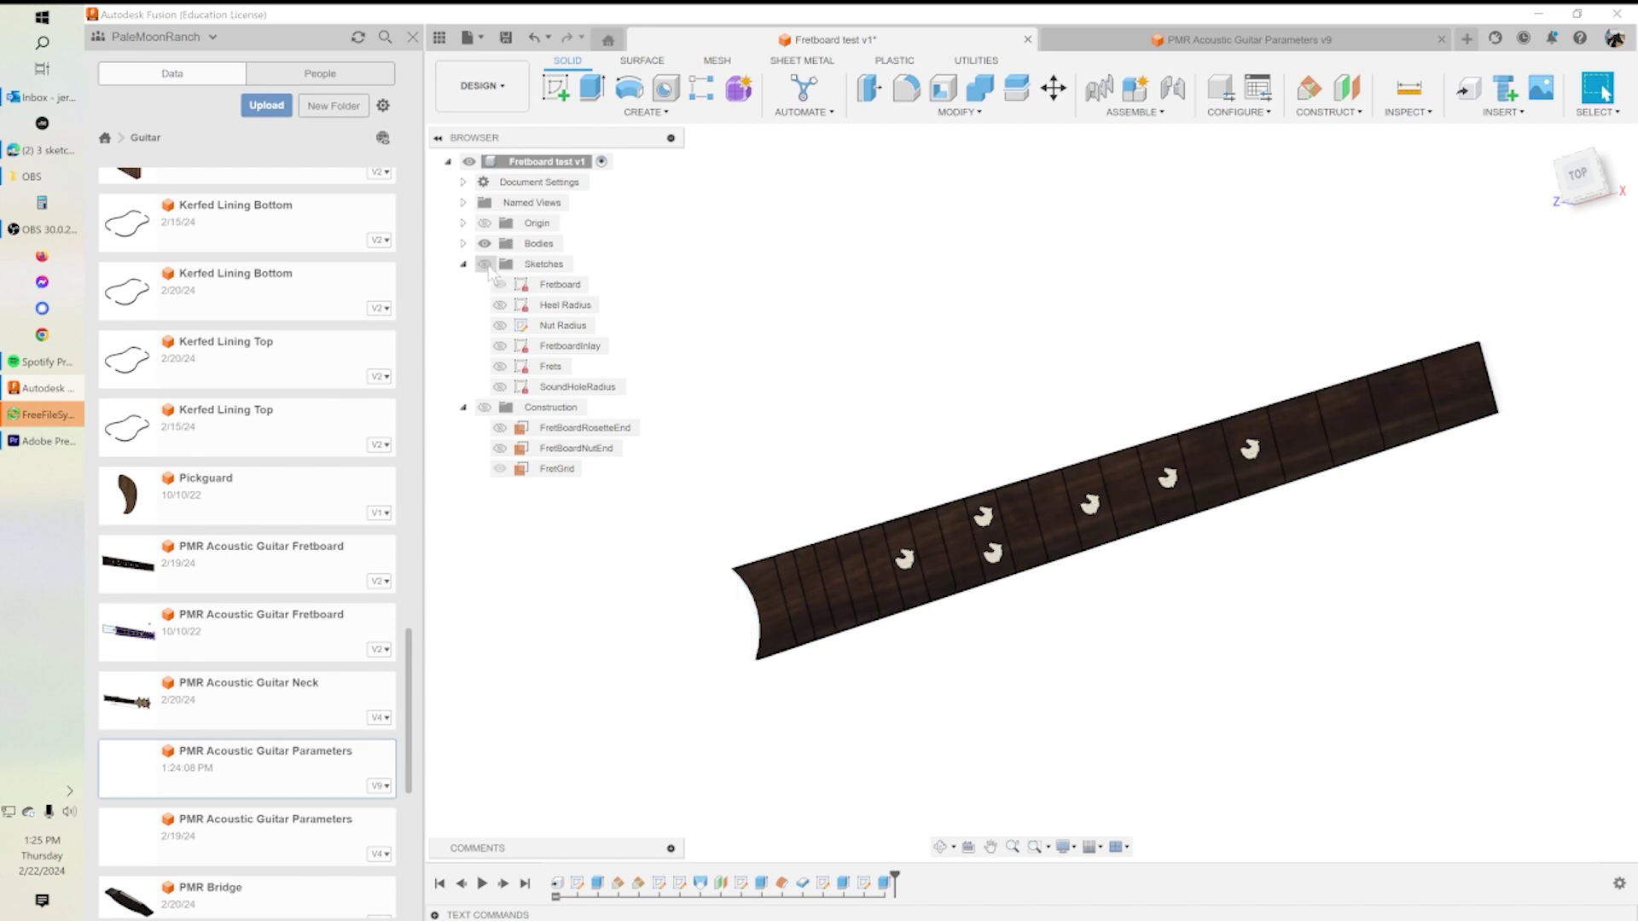
mouse_move(1056, 522)
shift+middle_down()
mouse_move(1063, 535)
mouse_move(1006, 351)
mouse_move(1097, 410)
mouse_move(1057, 487)
mouse_move(1148, 488)
mouse_move(1170, 446)
mouse_move(1177, 560)
mouse_move(1175, 474)
mouse_move(1211, 490)
shift+middle_up()
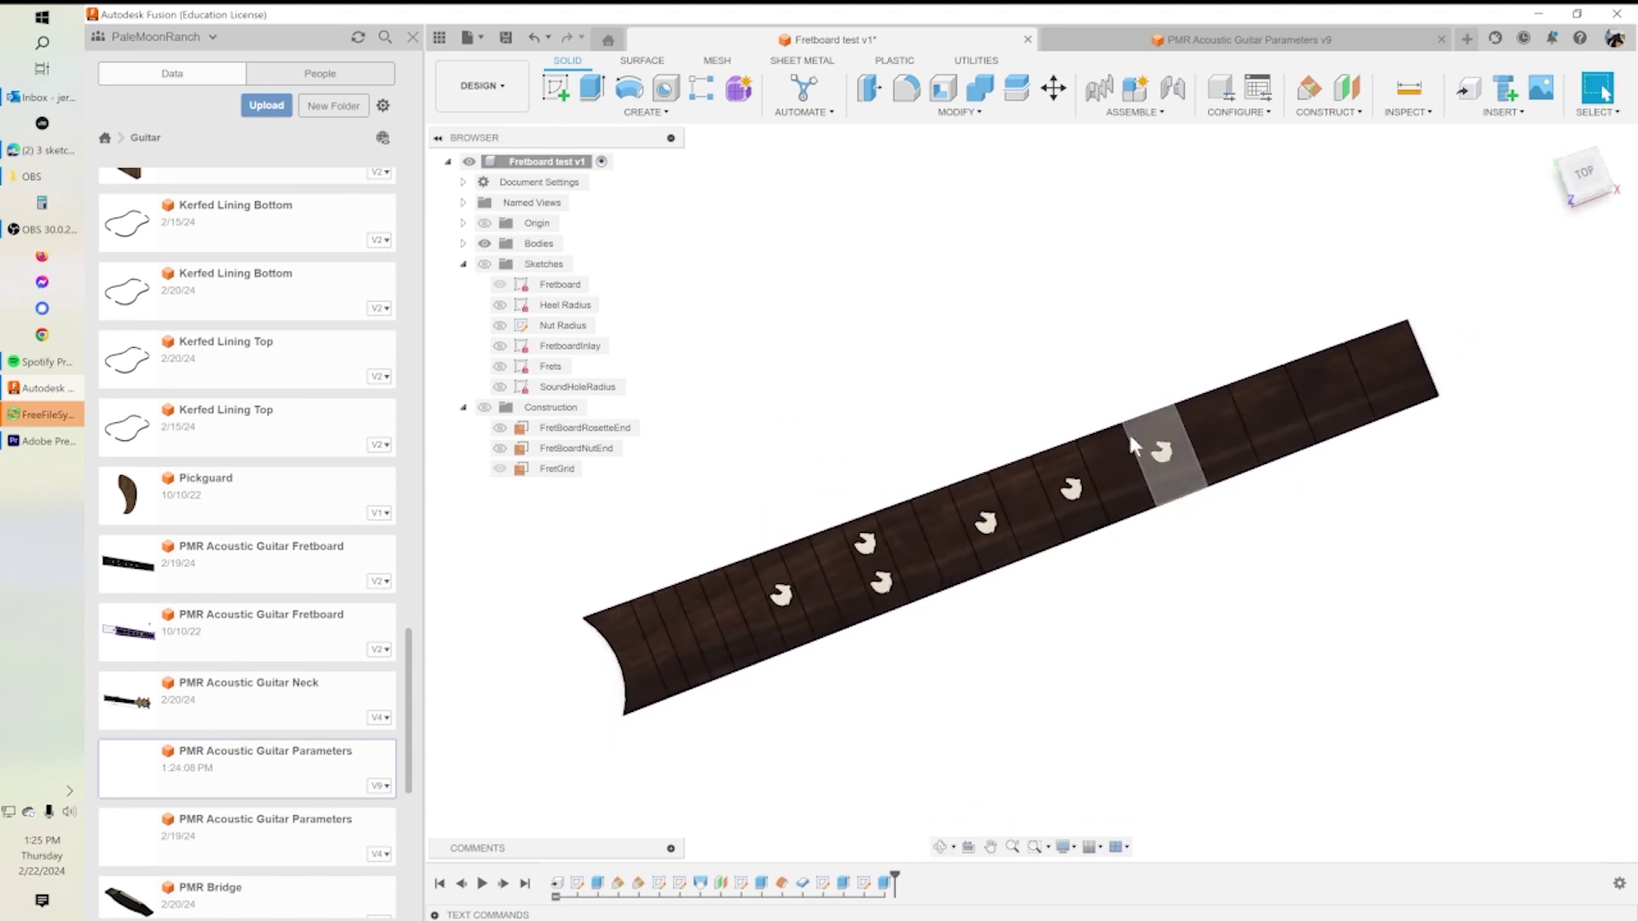
scroll(1198, 465, up, 2)
middle_drag(1198, 465, 1249, 488)
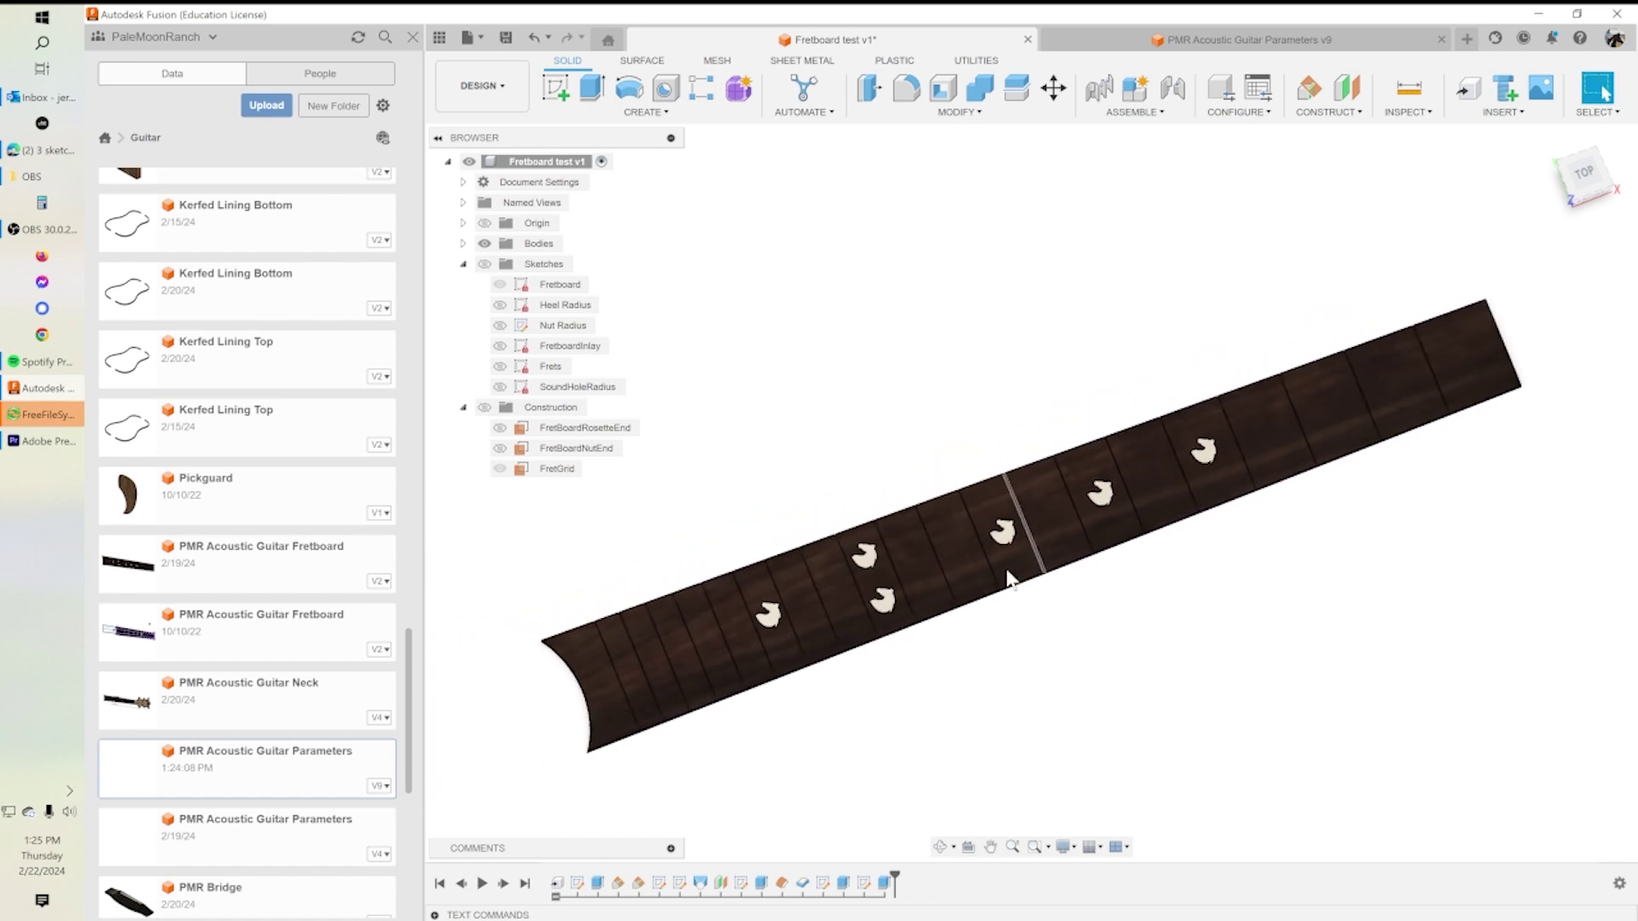
scroll(1117, 655, down, 10)
scroll(1245, 631, up, 10)
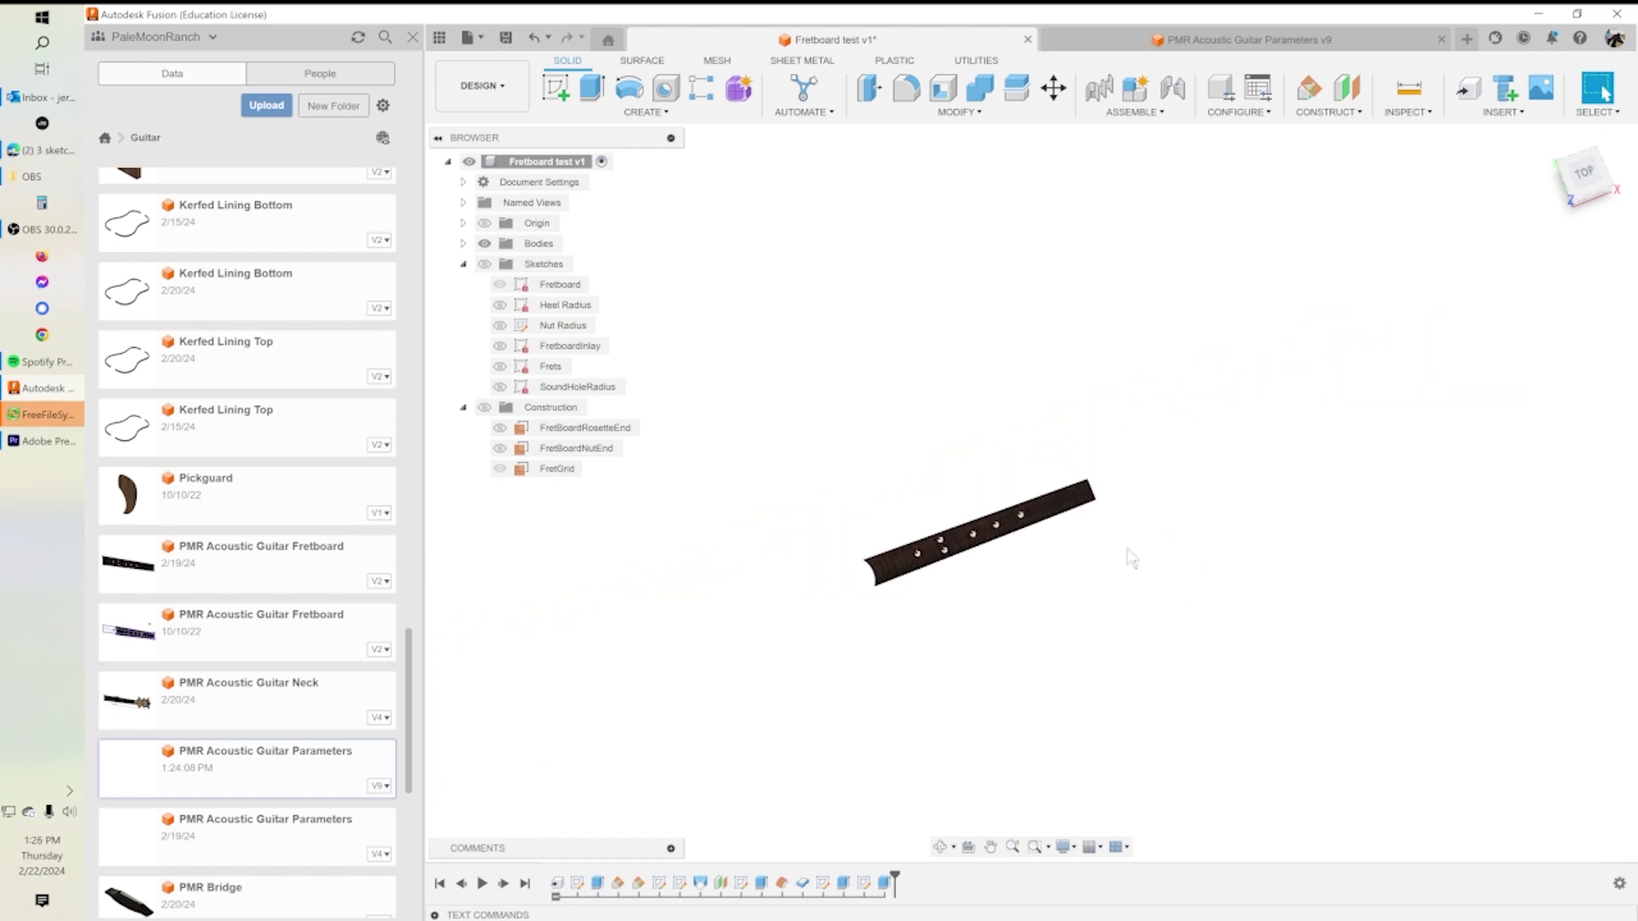
middle_drag(938, 495, 1104, 493)
scroll(1104, 493, up, 5)
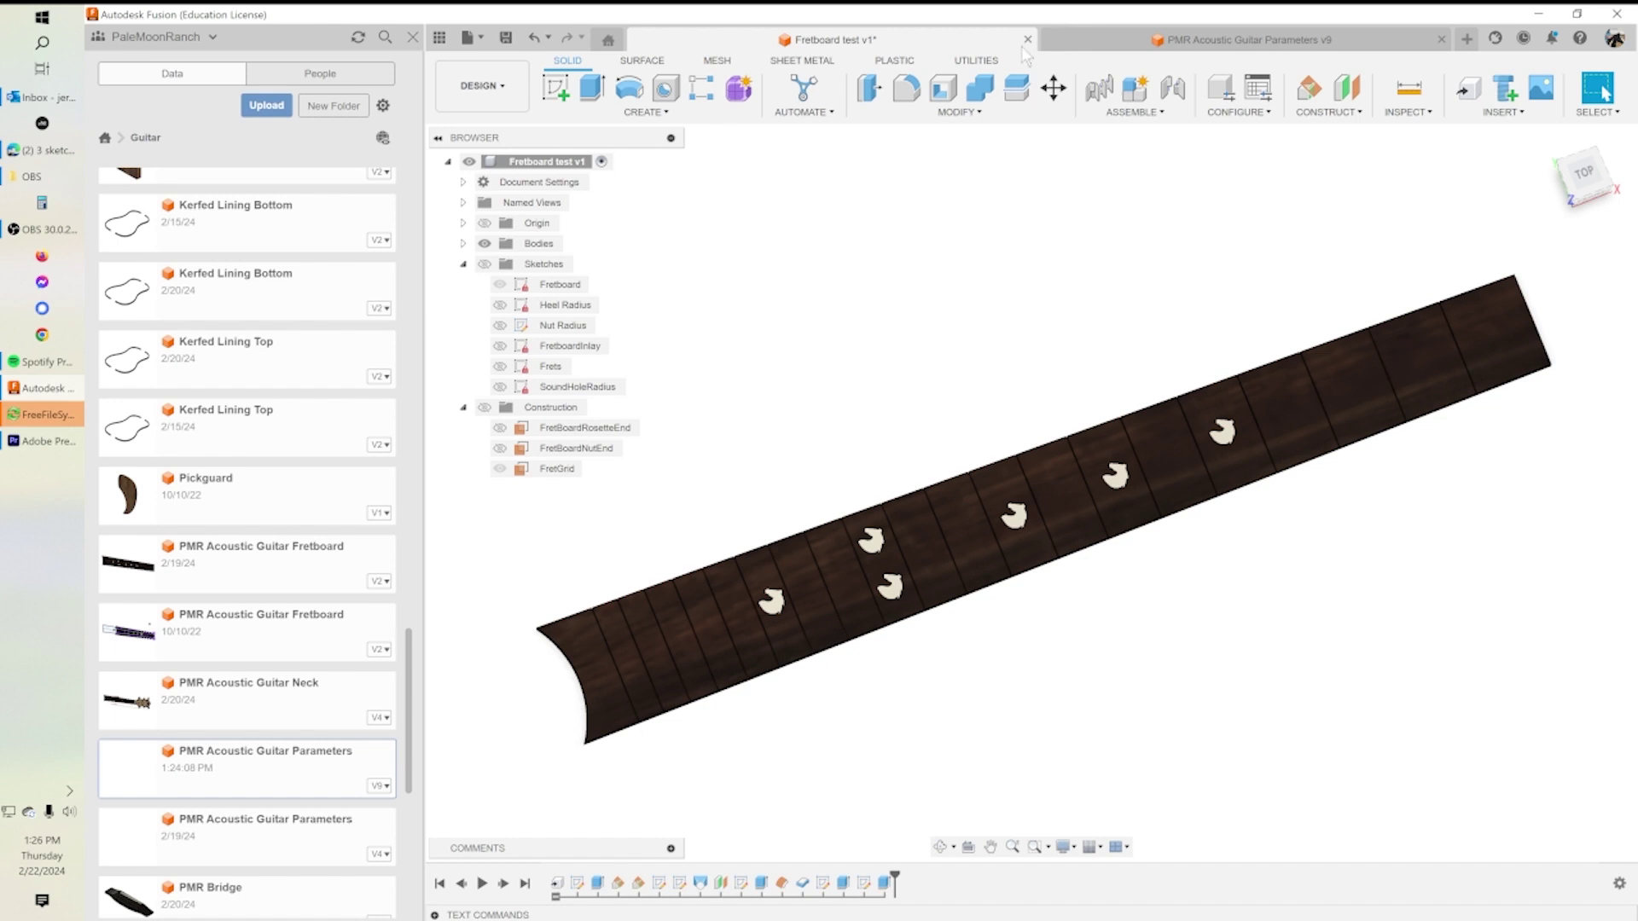
Switch to the PMR Acoustic Guitar Parameters document and set the user parameter LowE_Scale_Length to 23 in.
click(1225, 48)
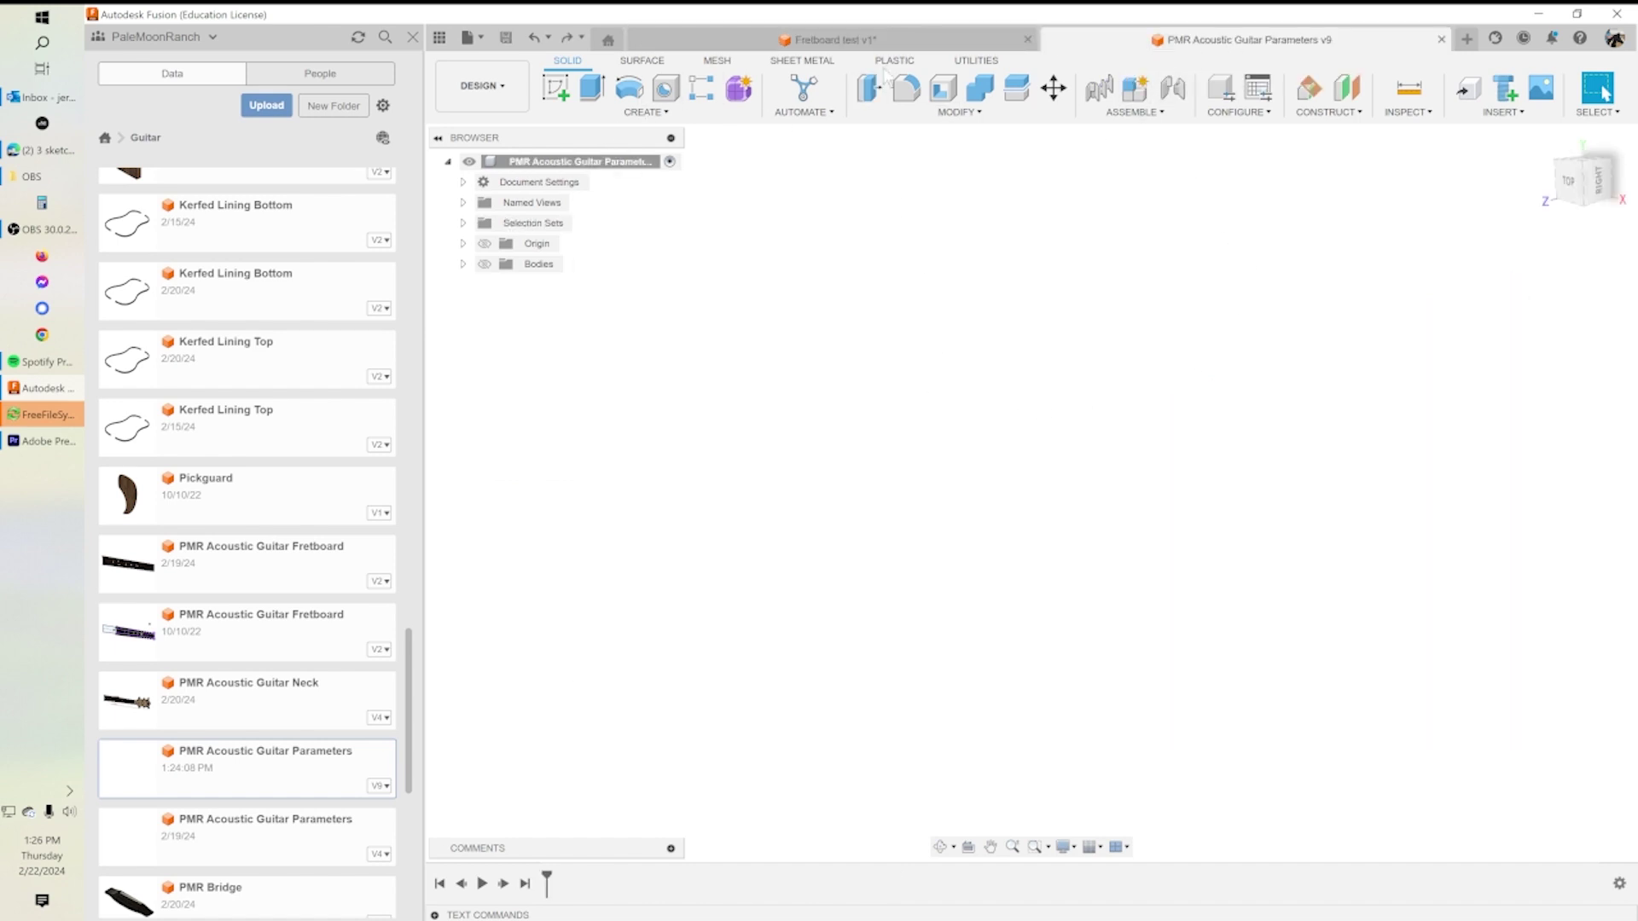
click(958, 112)
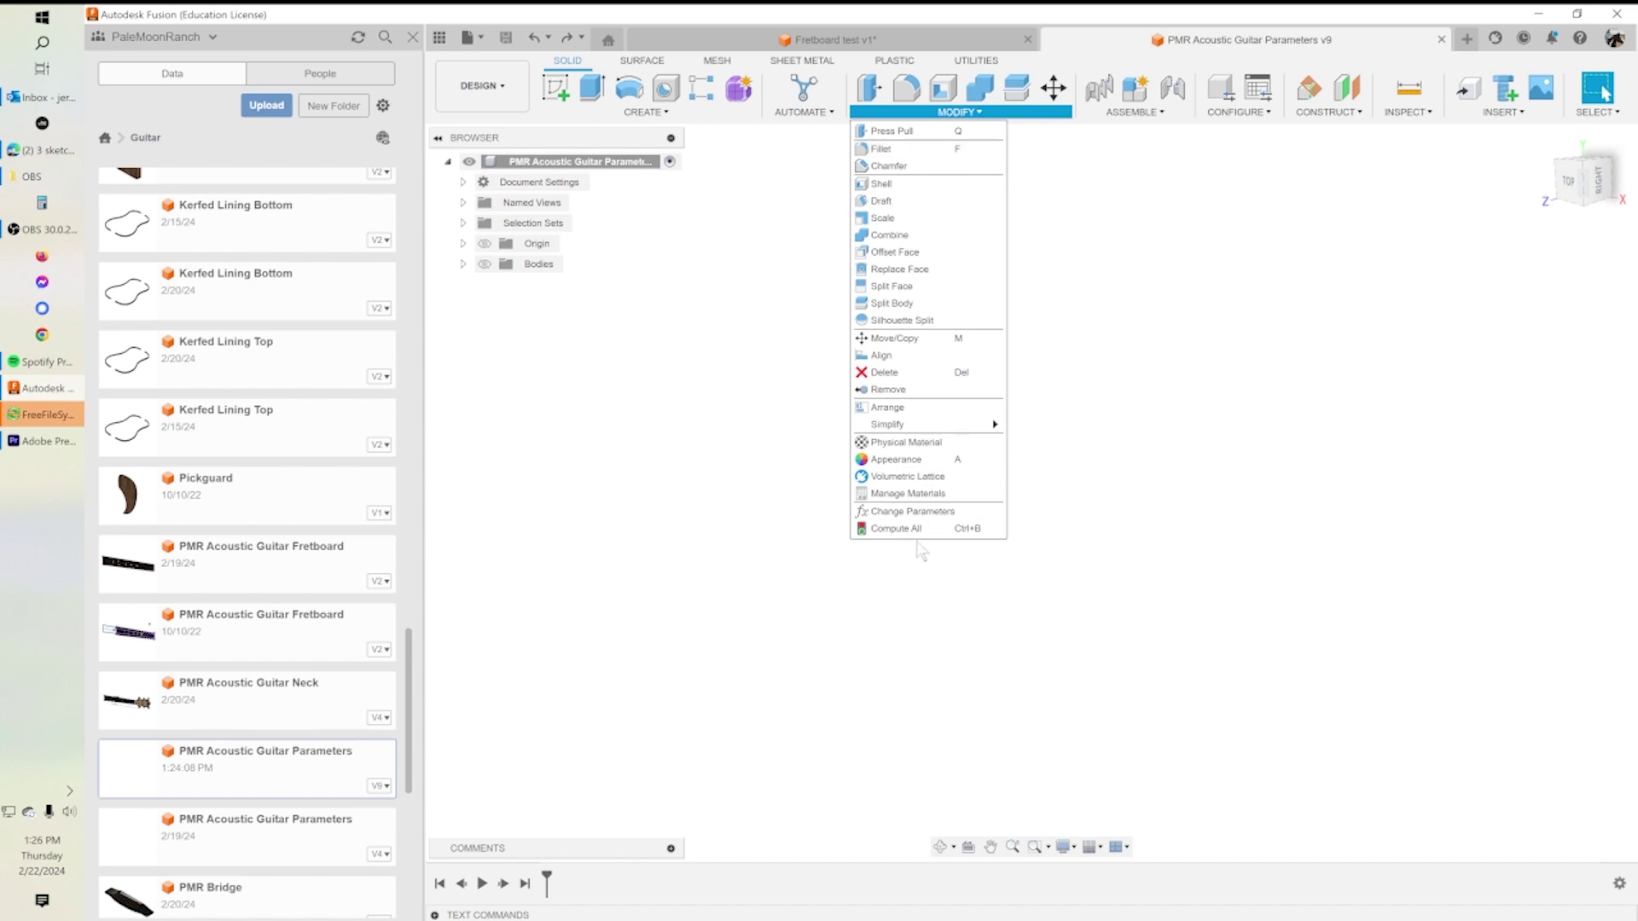
click(913, 511)
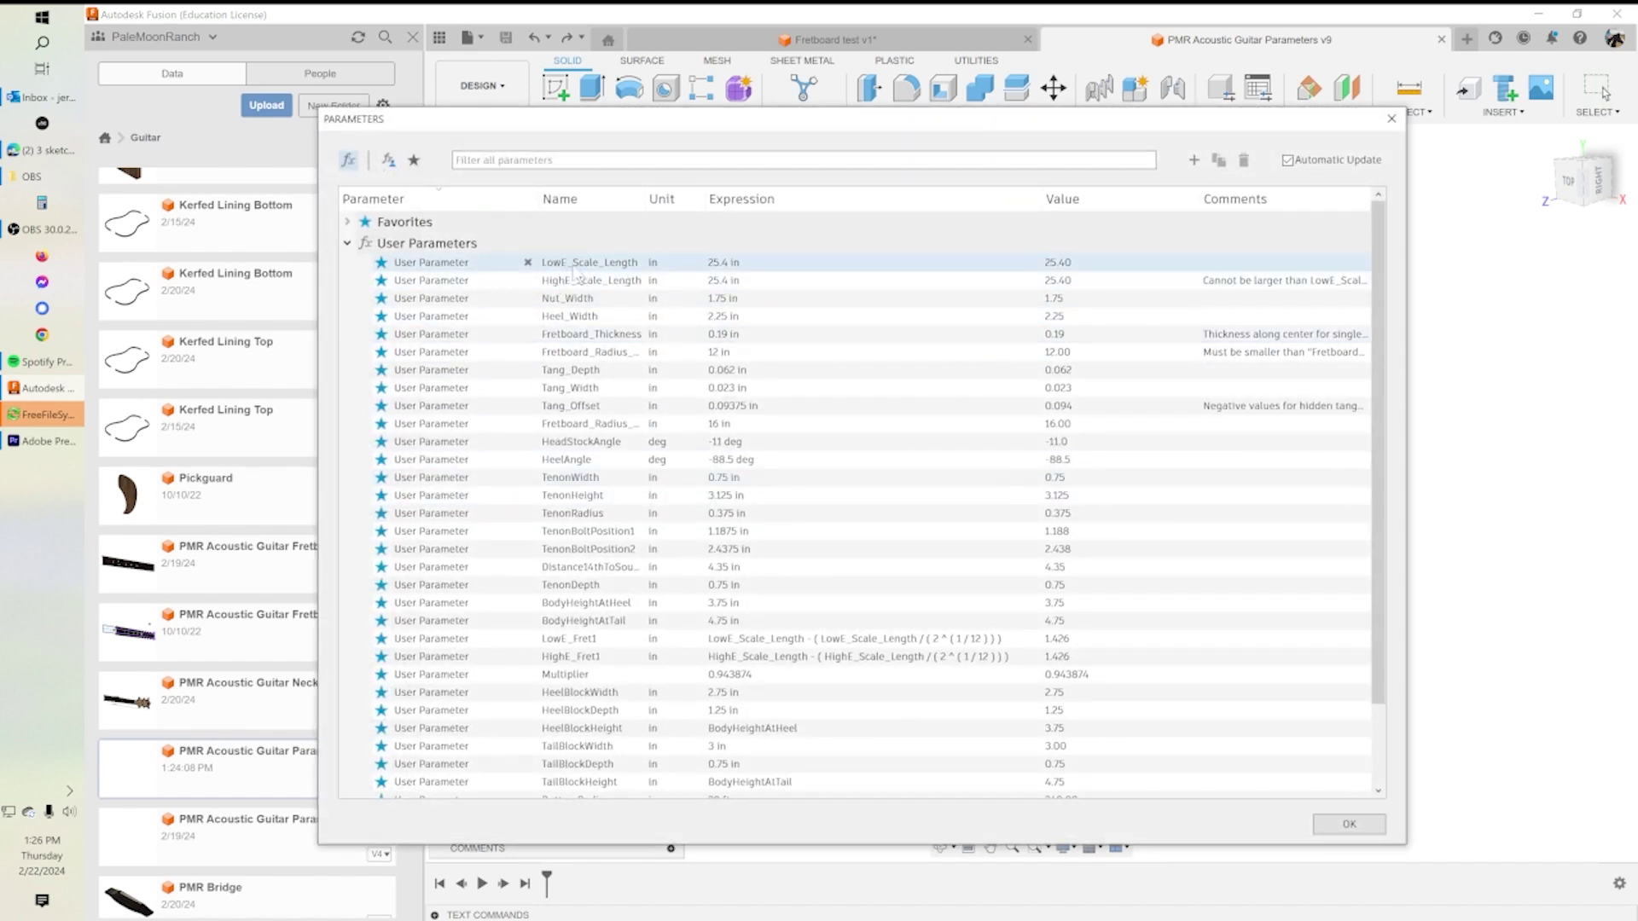
click(719, 265)
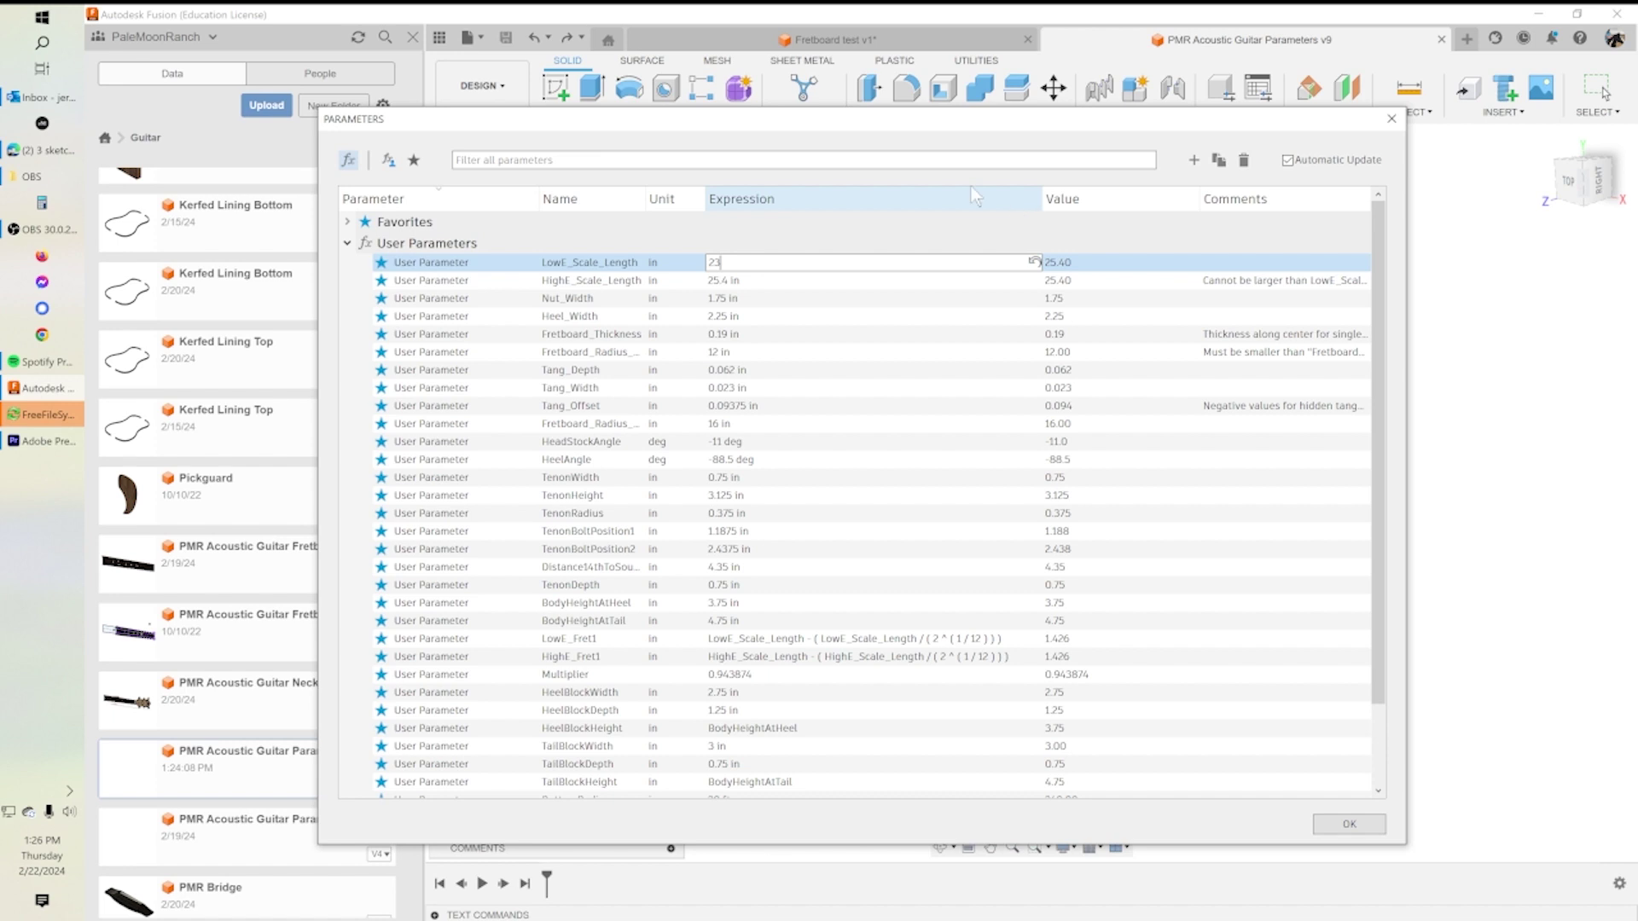
Set HighE_Scale_Length to 27 in, accept the parameter changes, and save the parameters document.
click(735, 286)
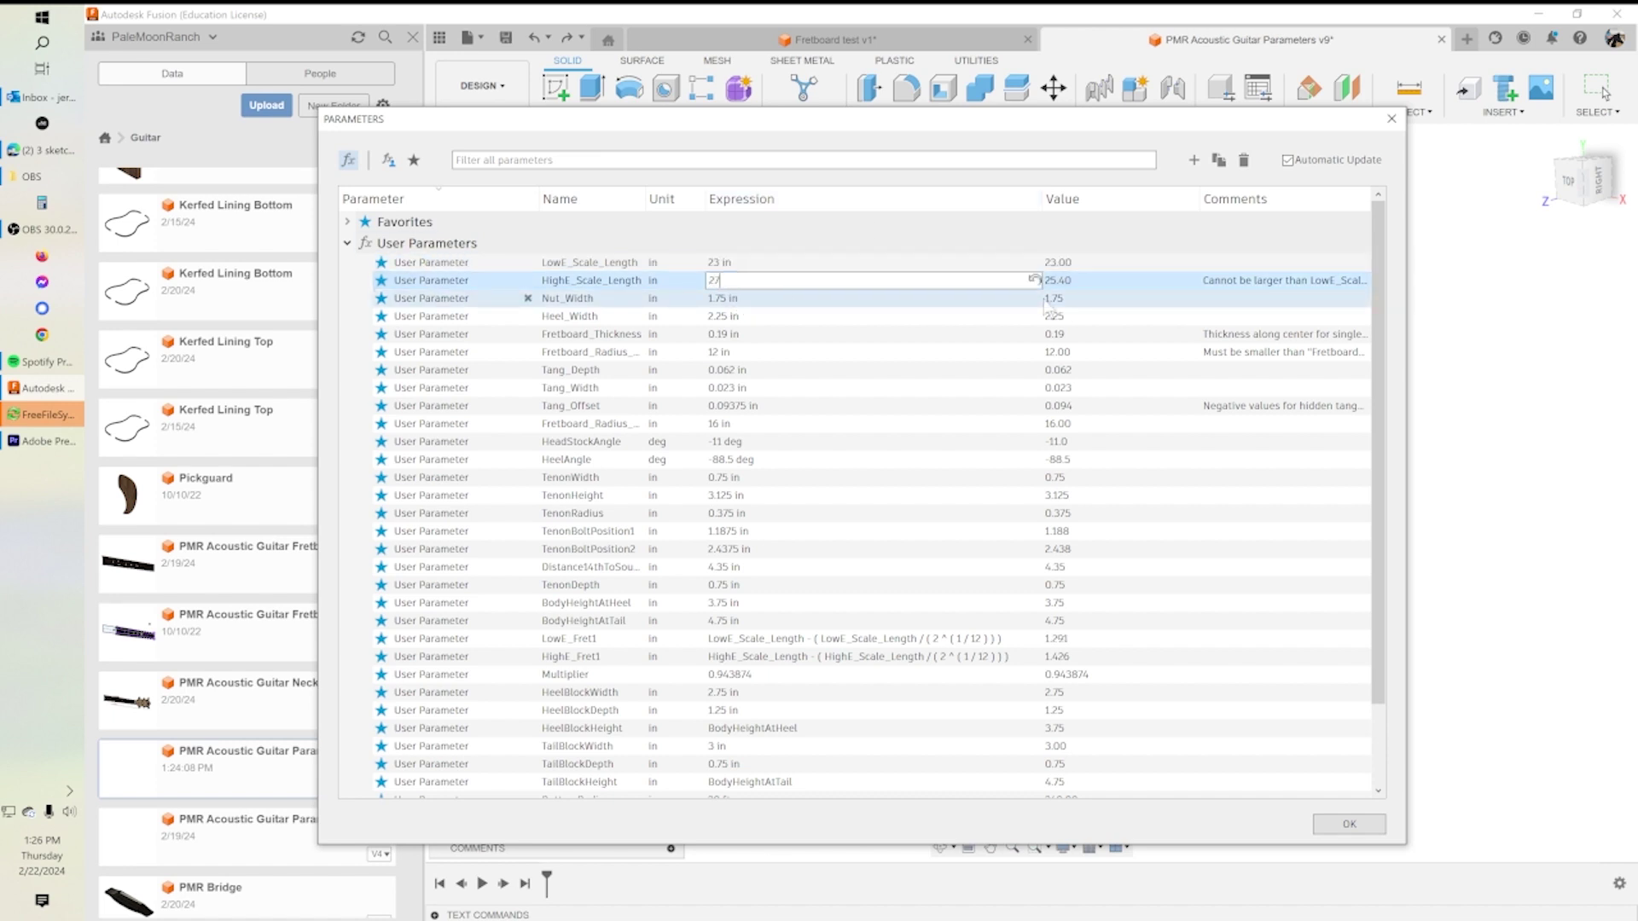
click(1349, 824)
click(505, 37)
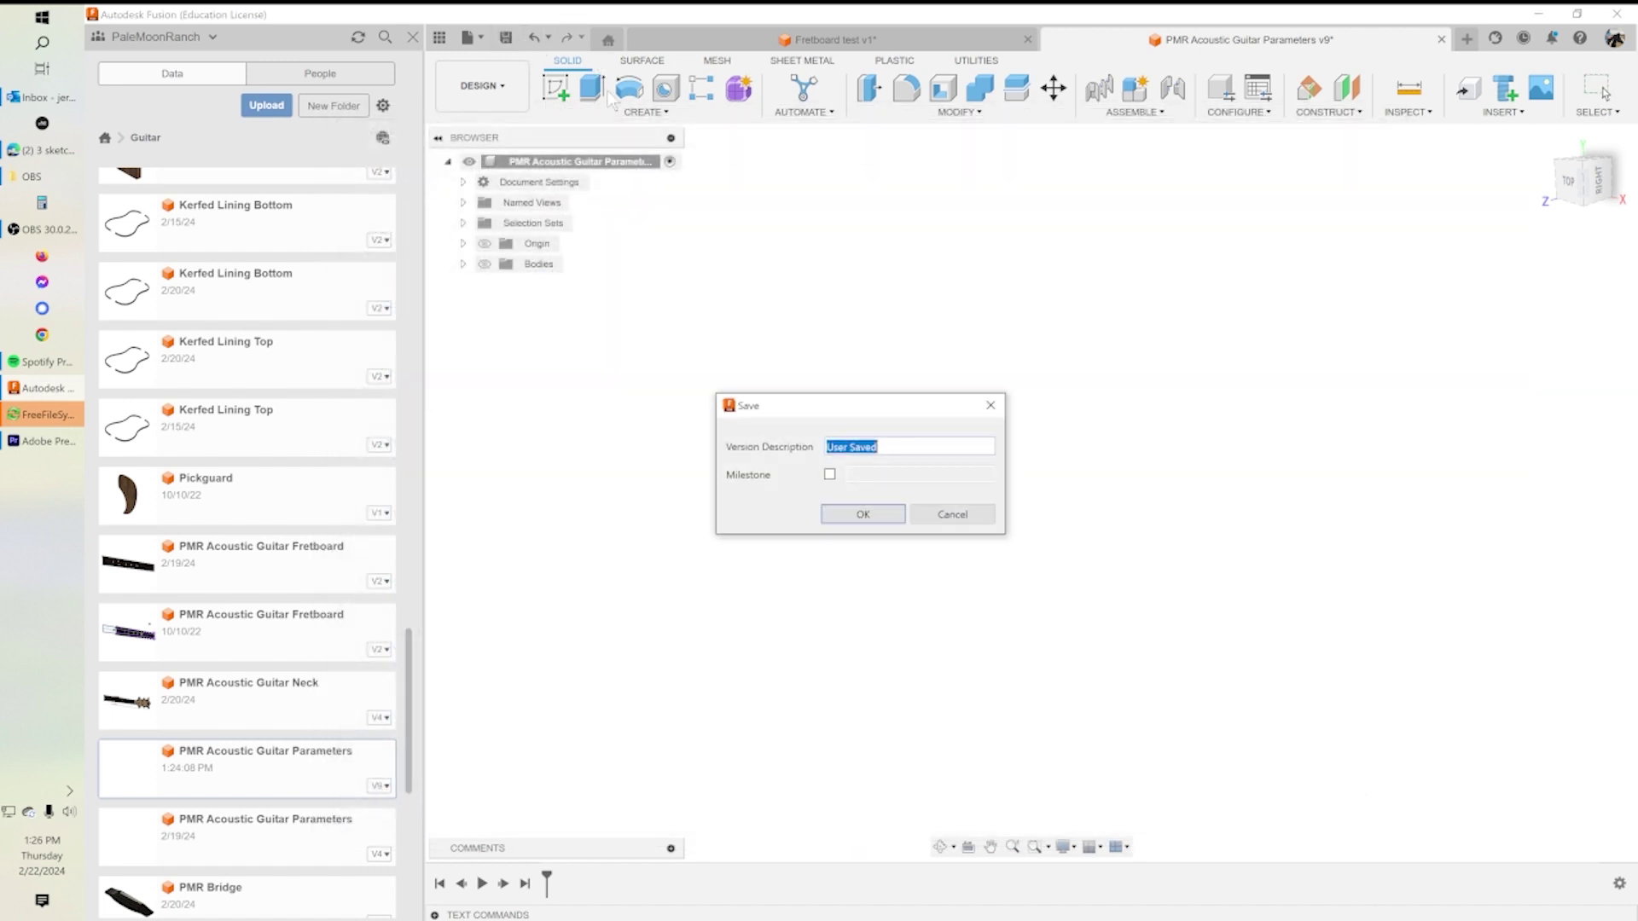